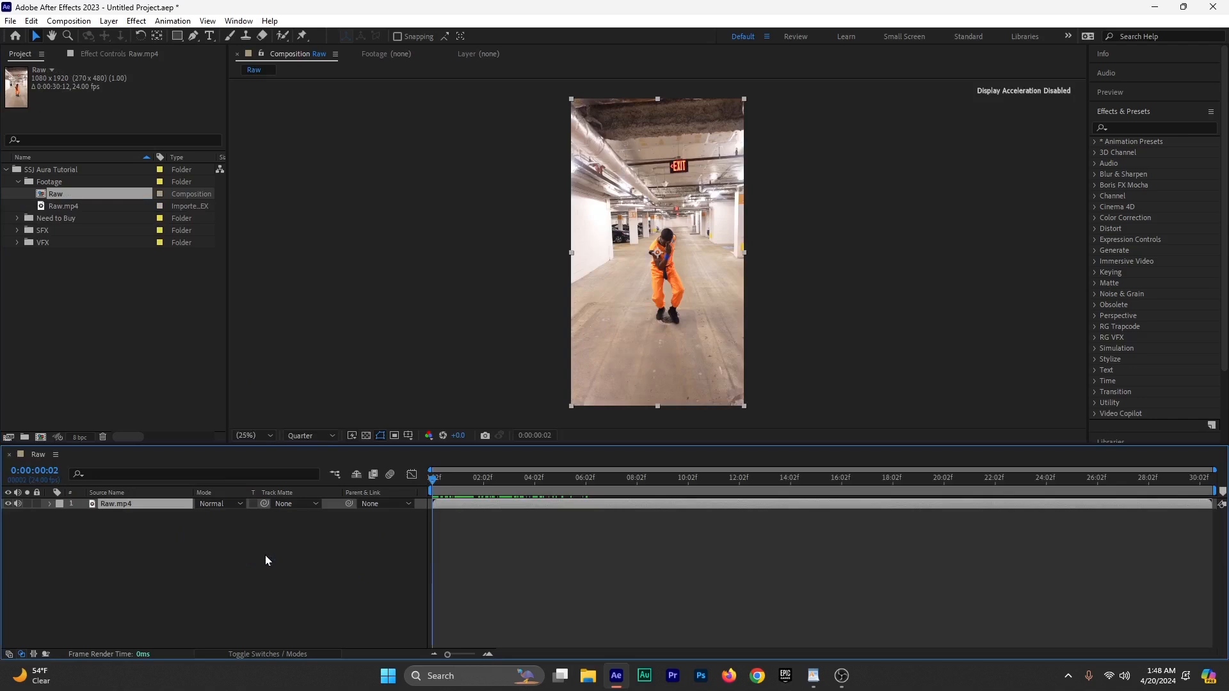
Step: Cut the opening off the Raw.mp4 layer at 0:00:01:07 and shift the remaining clip to the composition's start
left_click(445, 481)
left_click_drag(446, 484, 463, 534)
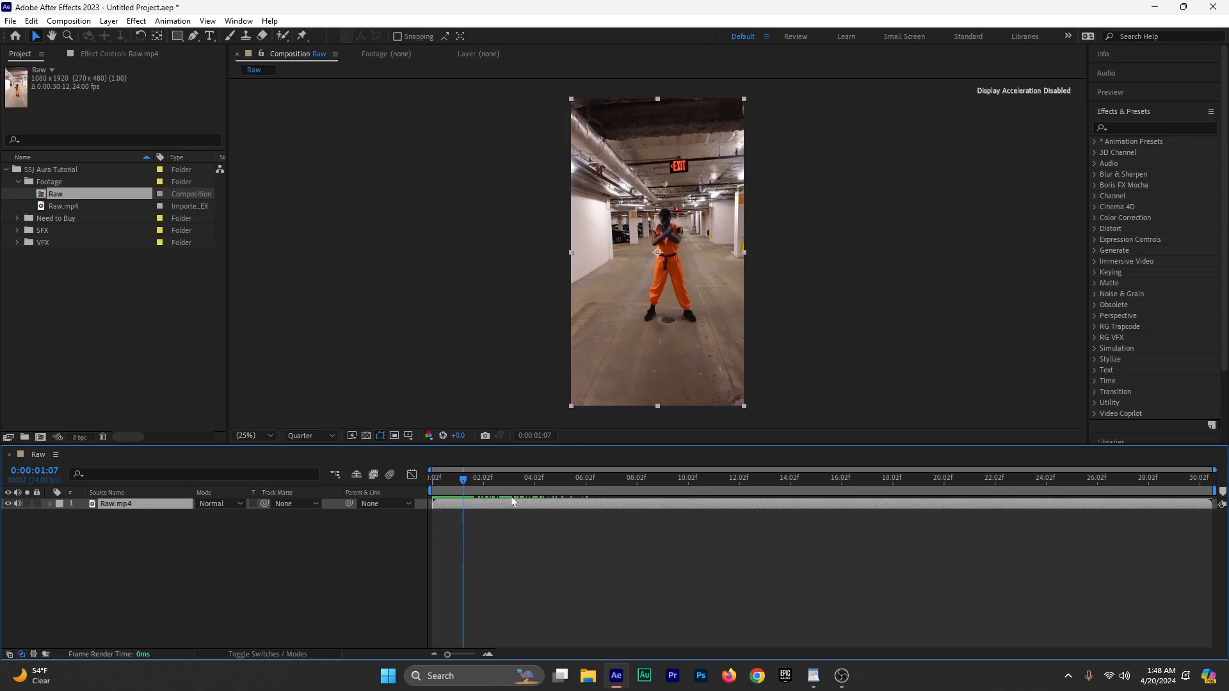
key("ctrl+d")
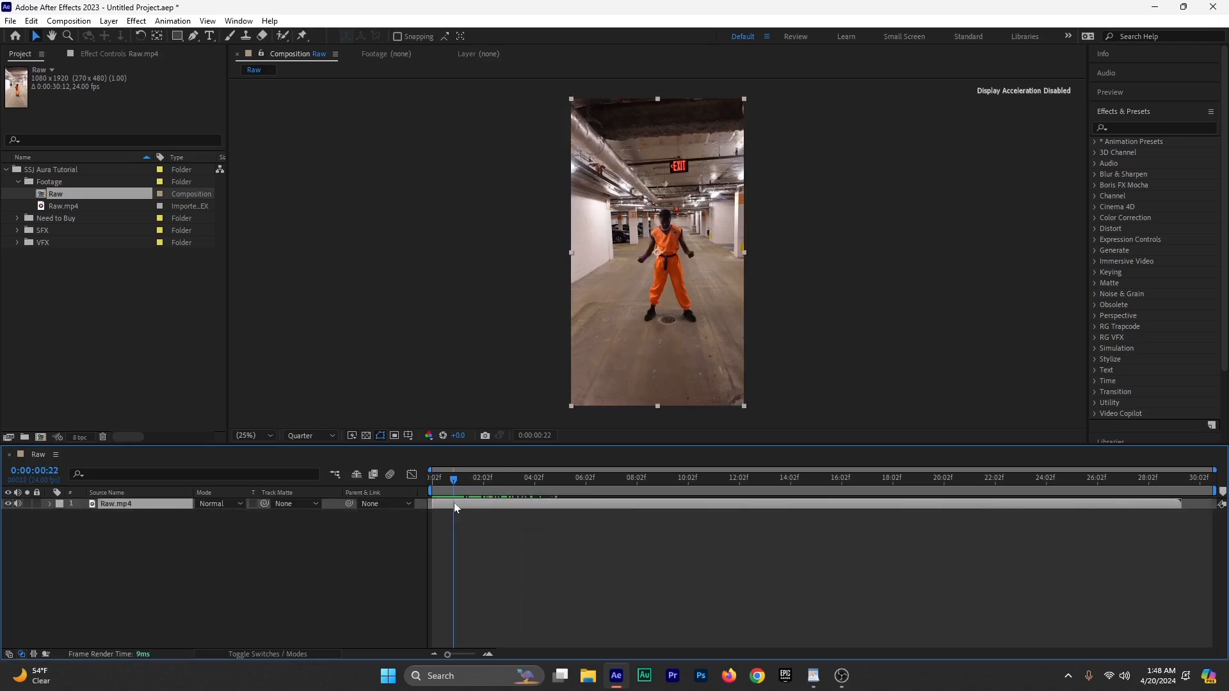
Step: Save the project in the VFX folder as Super Sayain Tutorial
key("ctrl+s")
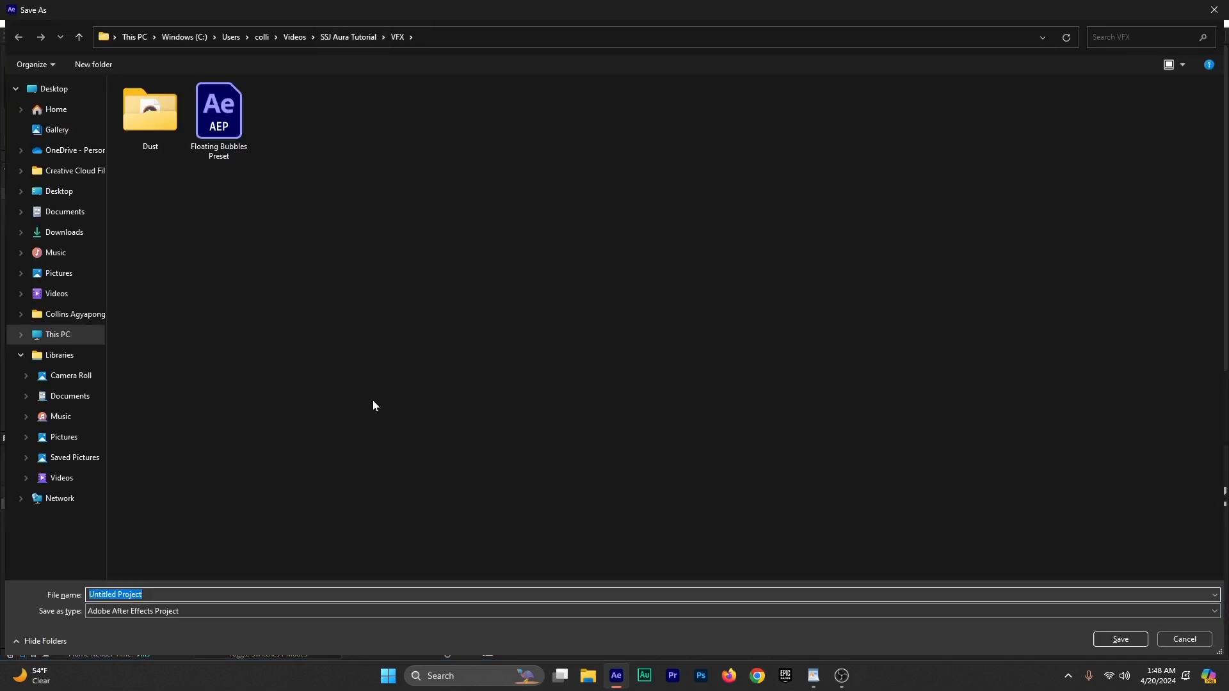
type("Supe")
type("r Sayain Tutorial")
key("Return")
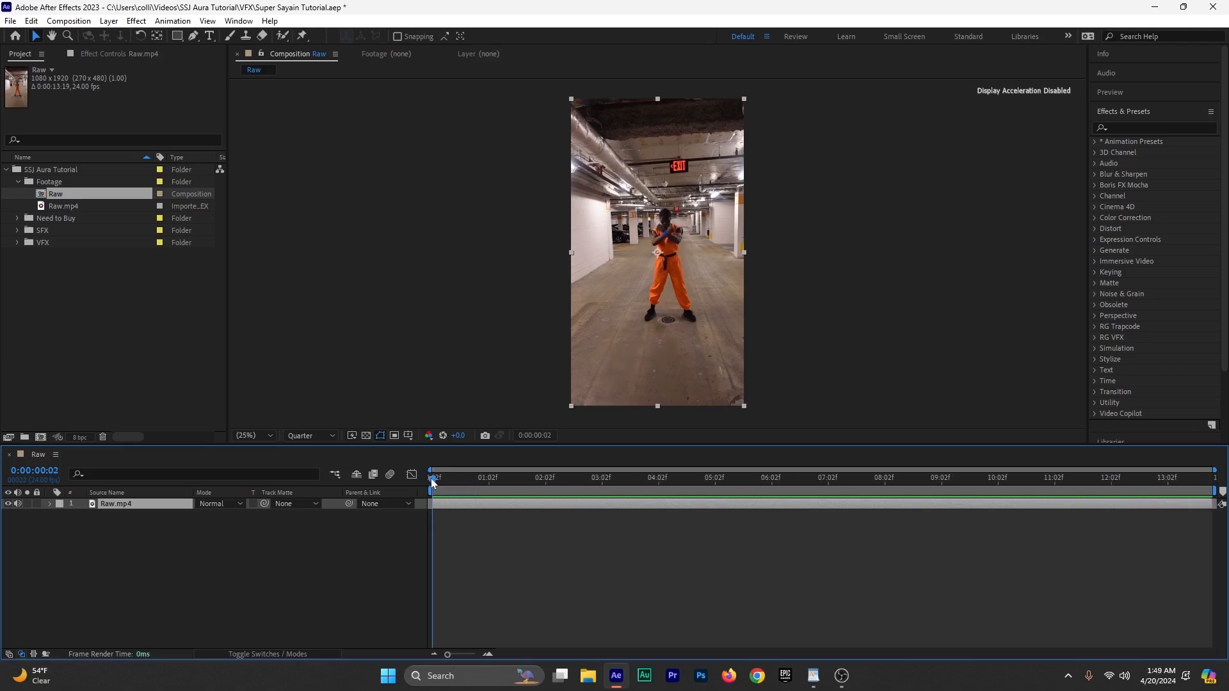
Step: Split the Raw.mp4 layer at 0:00:08:18 and rename the second part SSJ 2
left_click_drag(433, 481, 922, 524)
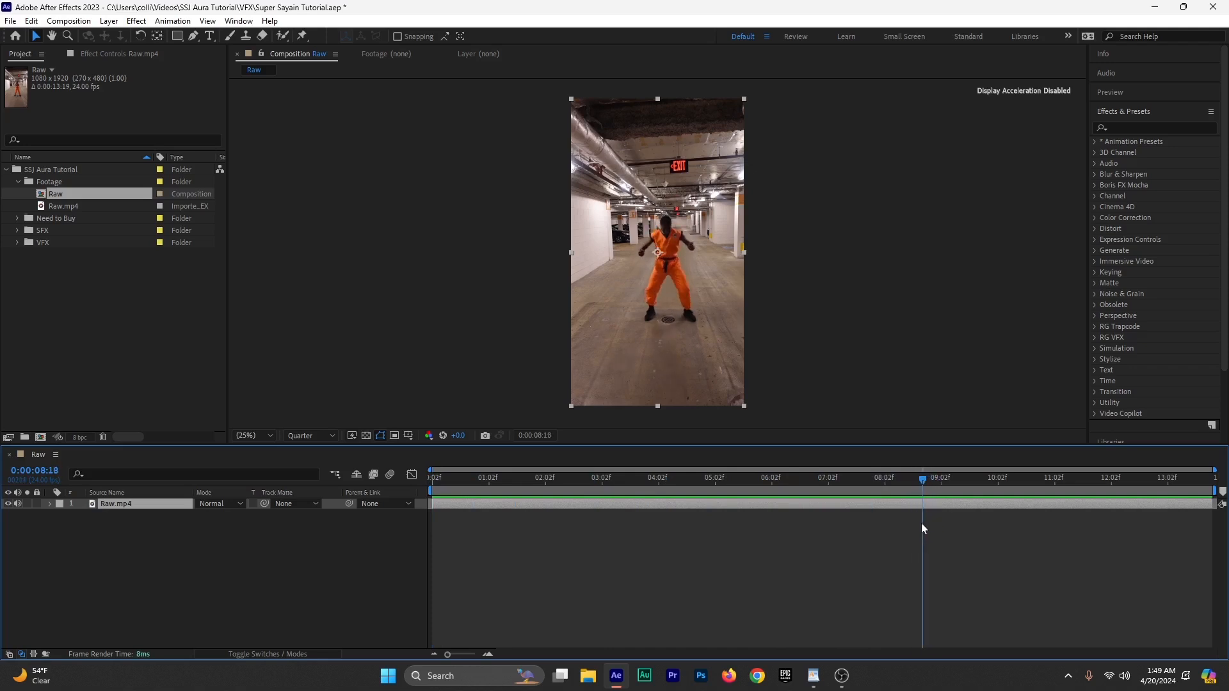
key("ctrl+shift+d")
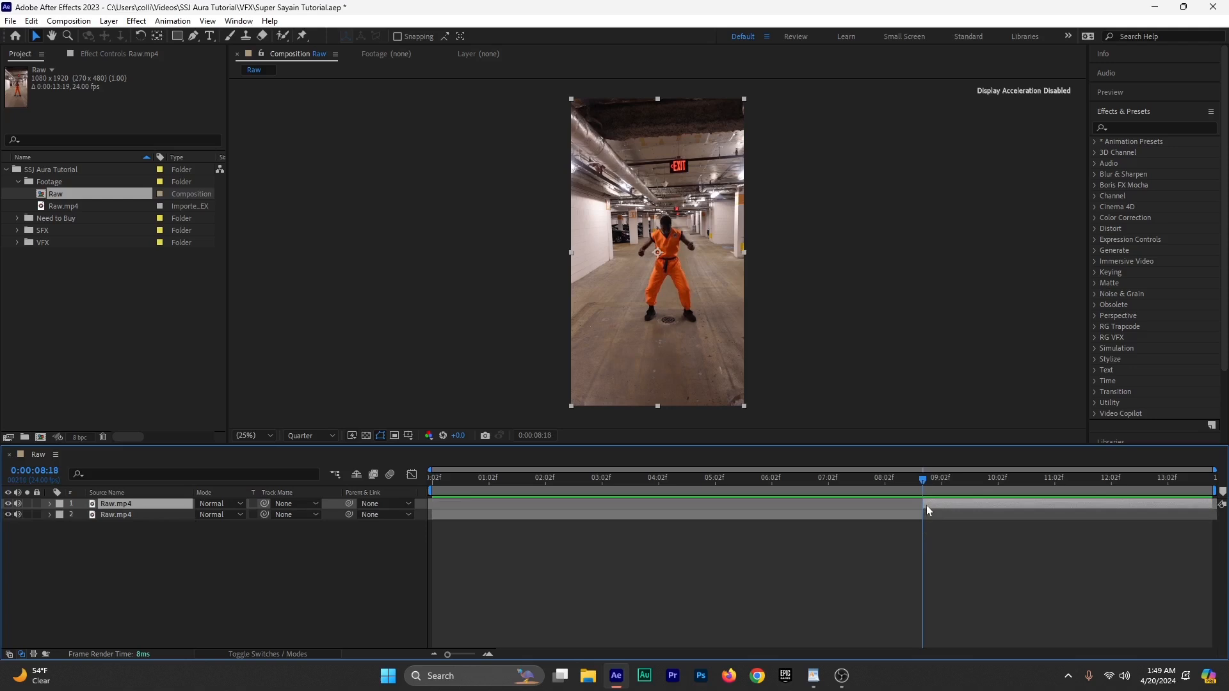
right_click(124, 506)
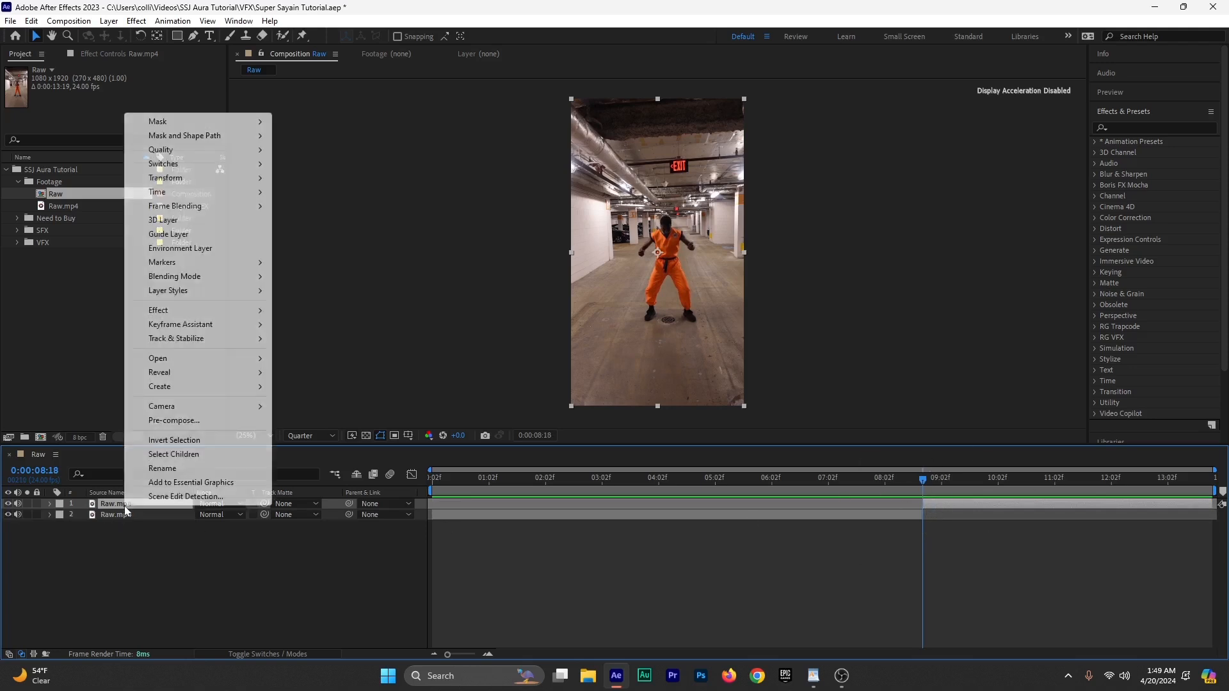
left_click(172, 467)
type("SSJ 2")
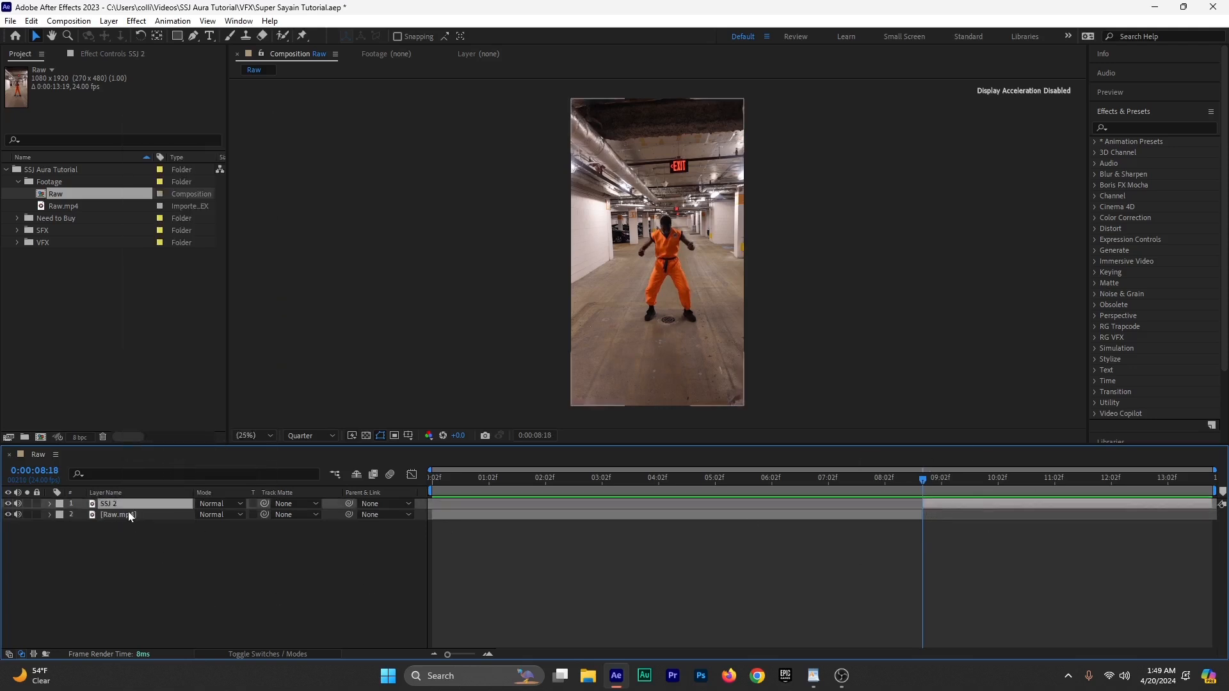
Step: Rename the first part of the footage Normal Form and return the playhead to the composition's start
left_click(129, 513)
right_click(129, 513)
left_click(179, 477)
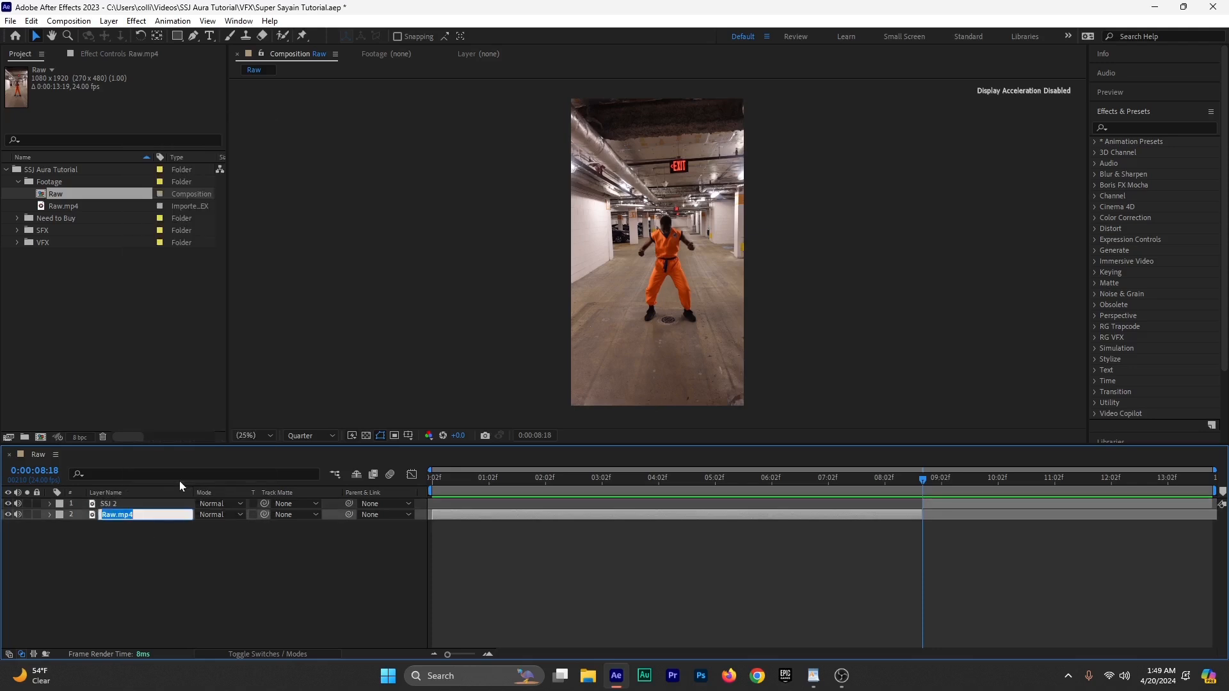
type("Normal Form")
key("Return")
left_click_drag(459, 486, 1137, 569)
key("Home")
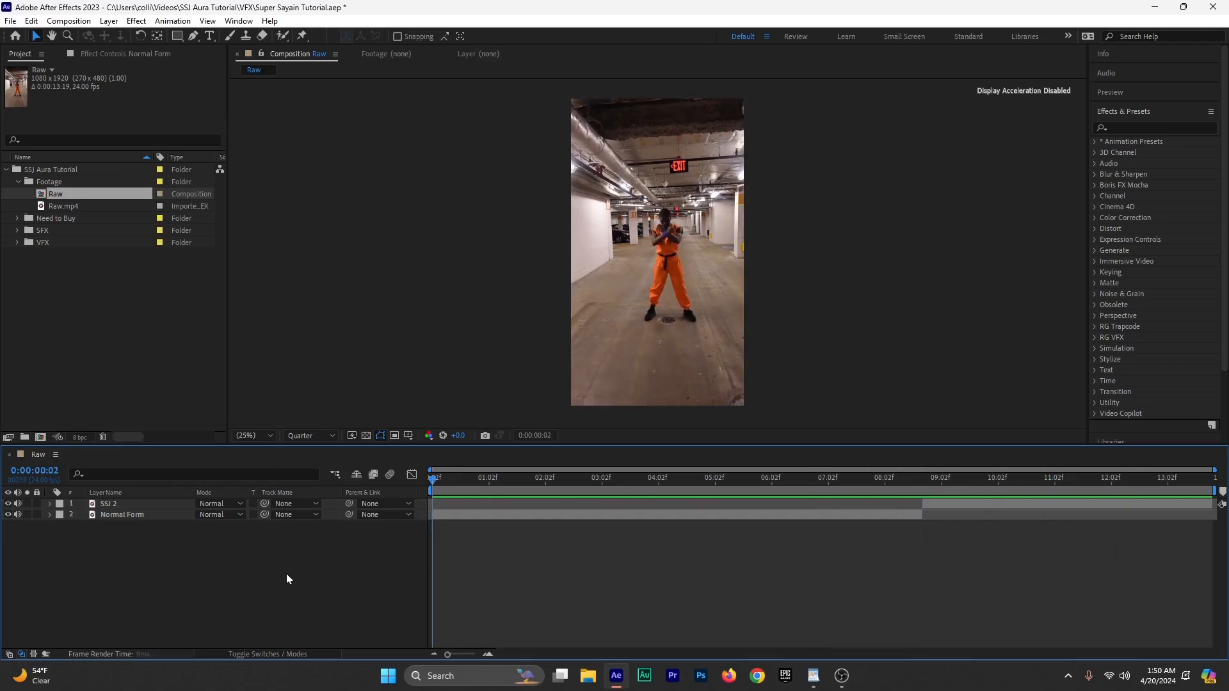
Step: Set the label color of SSJ 2 to Yellow and of Normal Form to white, and lock both layers
left_click(58, 504)
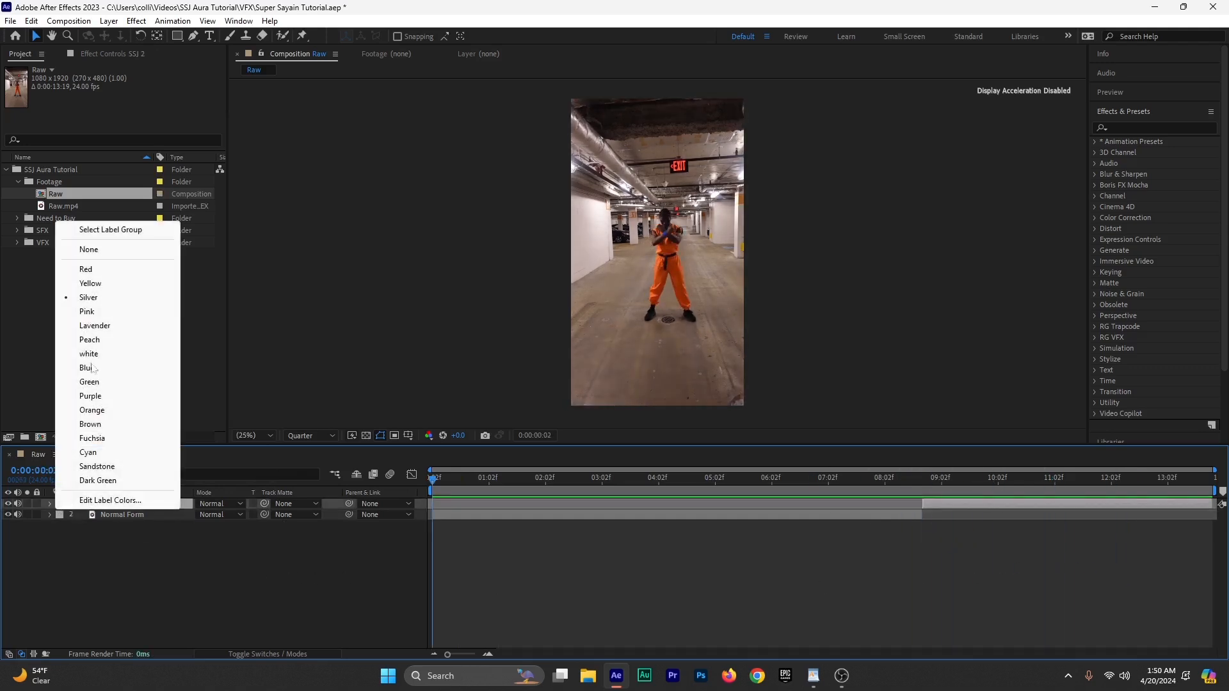
left_click(90, 283)
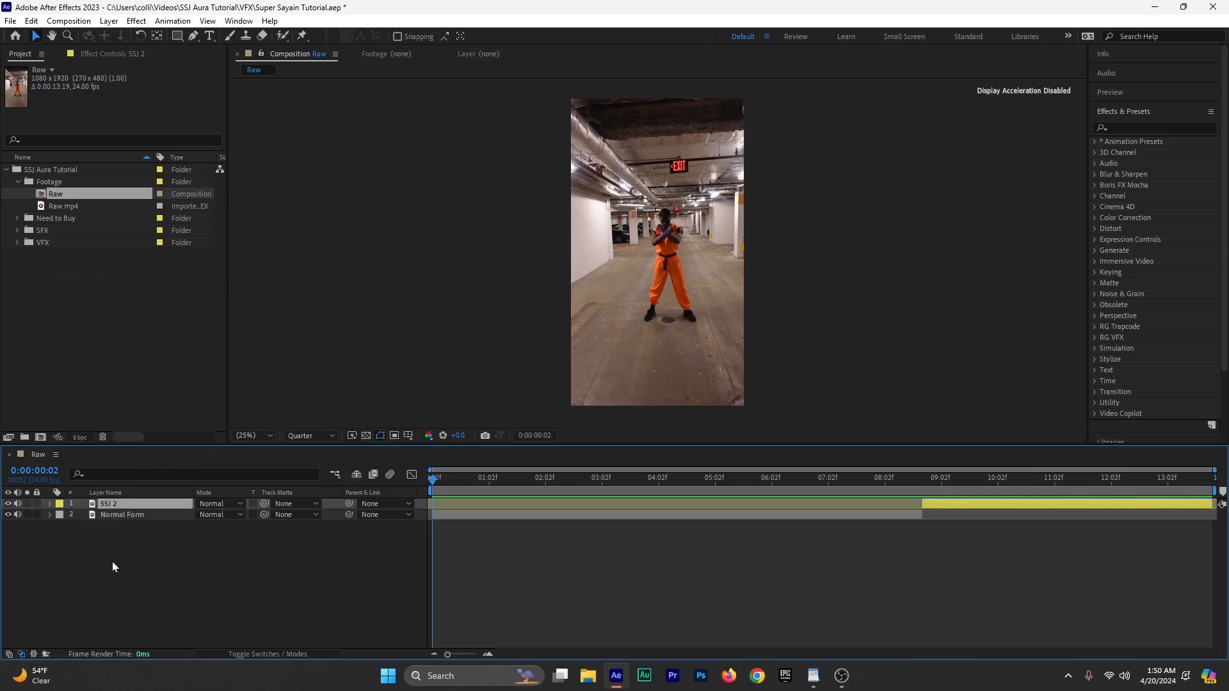
left_click(58, 516)
left_click(153, 583)
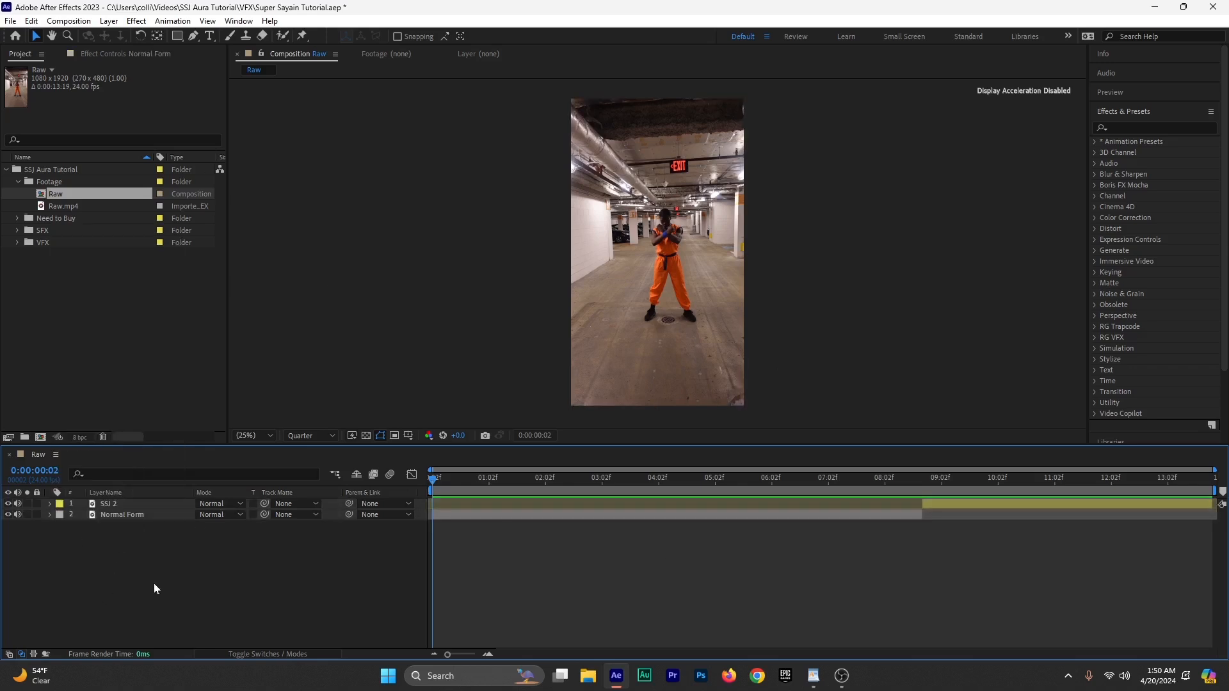
left_click(59, 515)
left_click(67, 546)
left_click(58, 516)
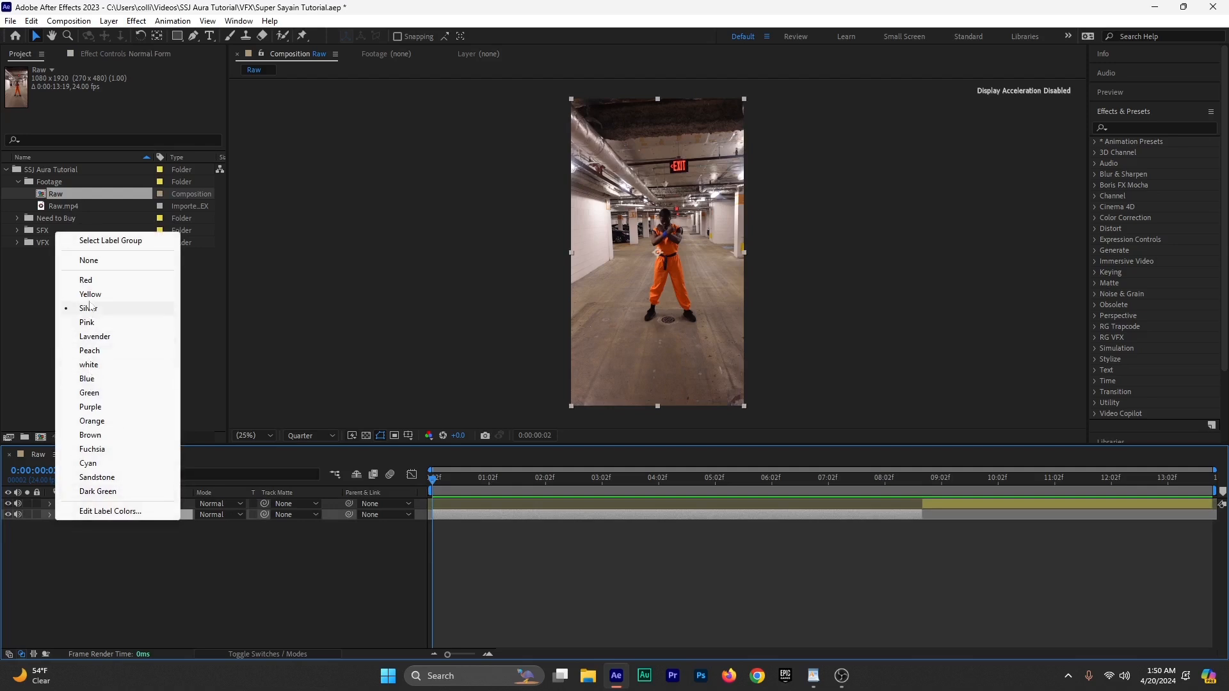
left_click(101, 366)
left_click(576, 582)
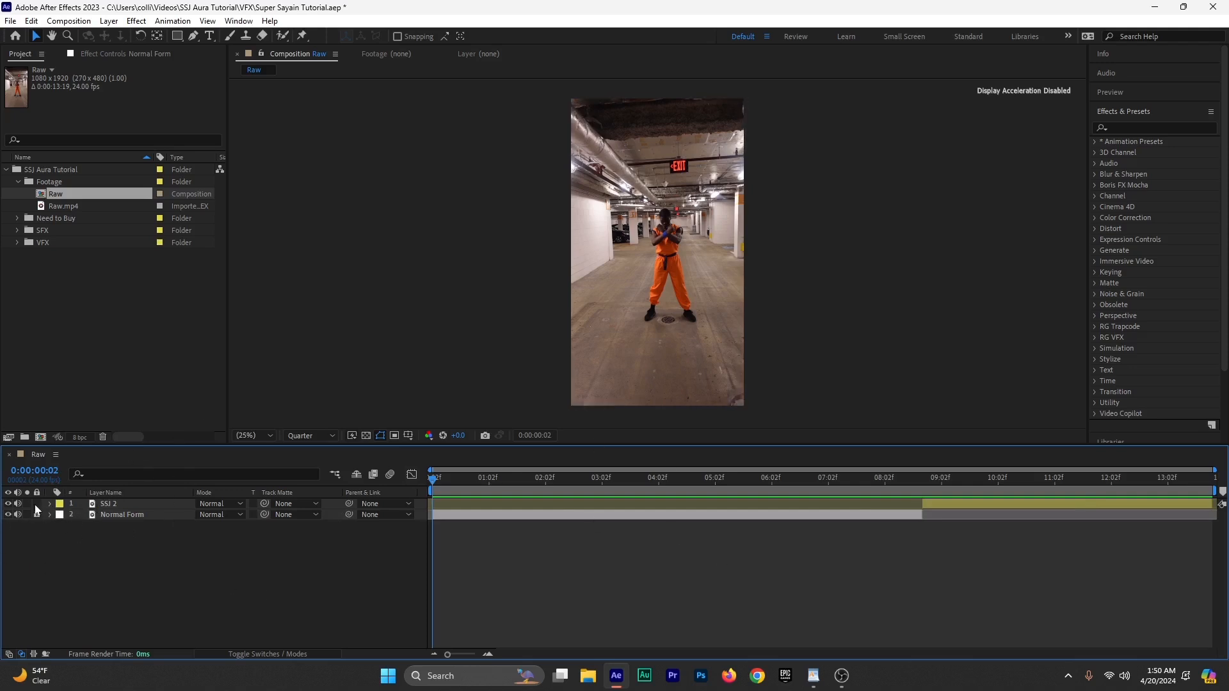
left_click_drag(36, 515, 36, 504)
Step: Open the SFX folder inside SSJ Aura Tutorial and look over the imported sound effects
left_click(6, 169)
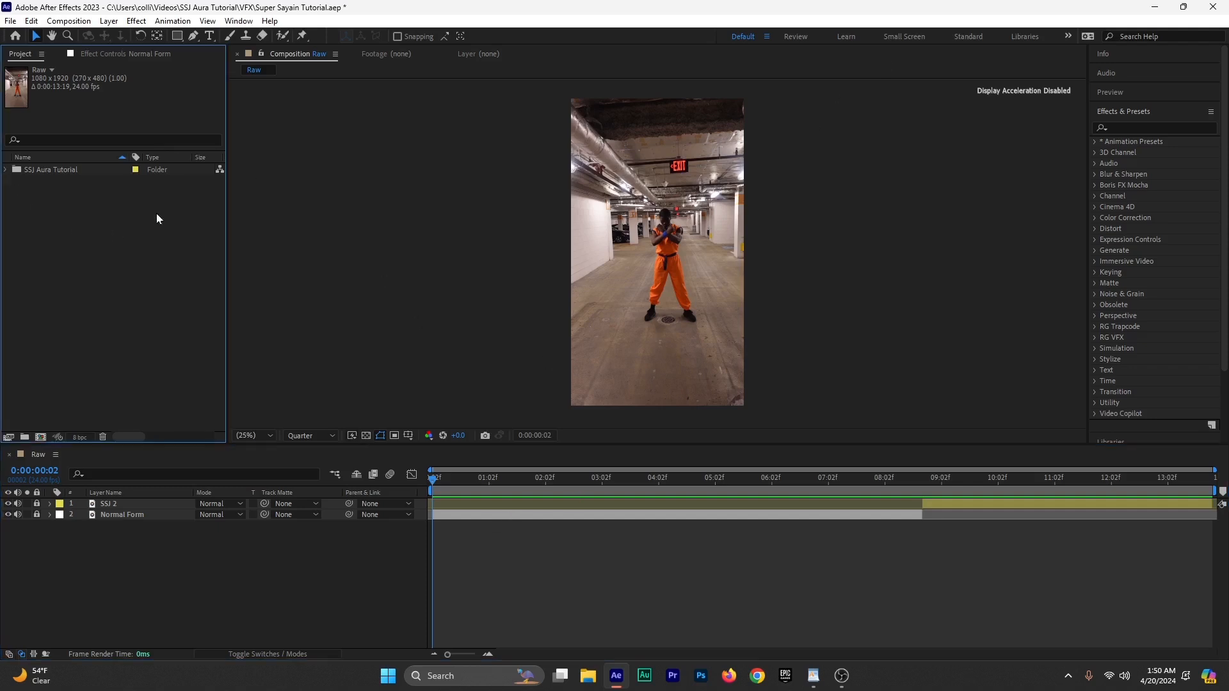
left_click(7, 170)
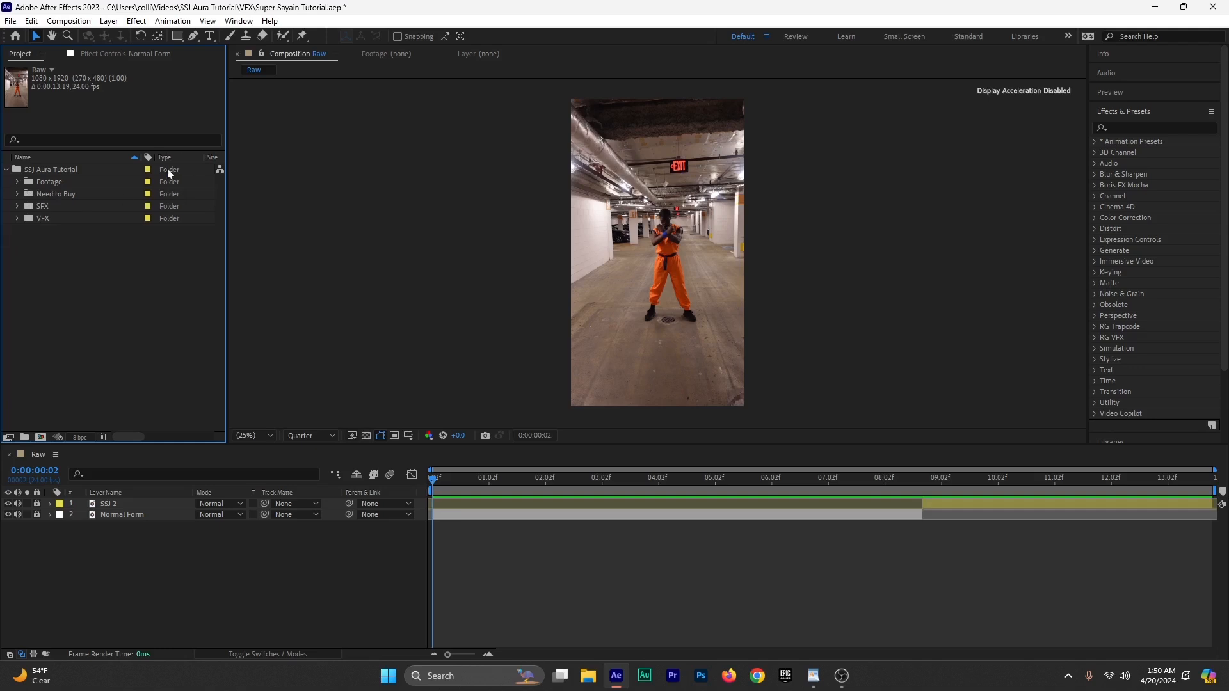
left_click(17, 206)
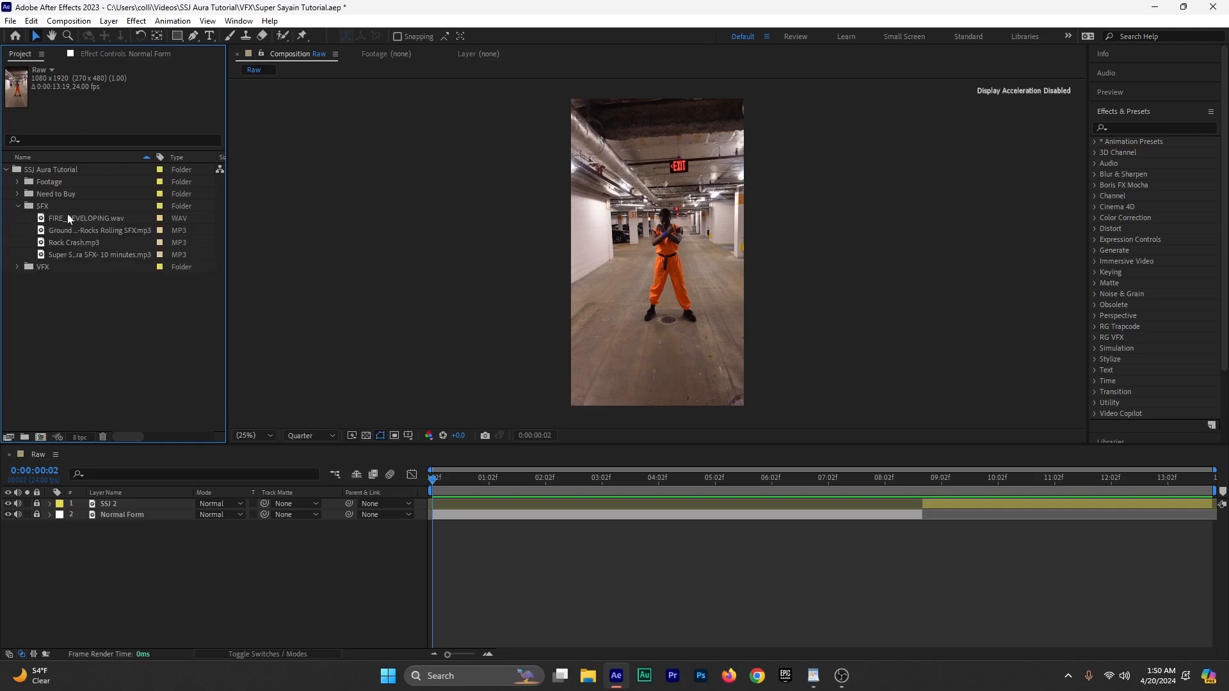
left_click(70, 232)
left_click(87, 244)
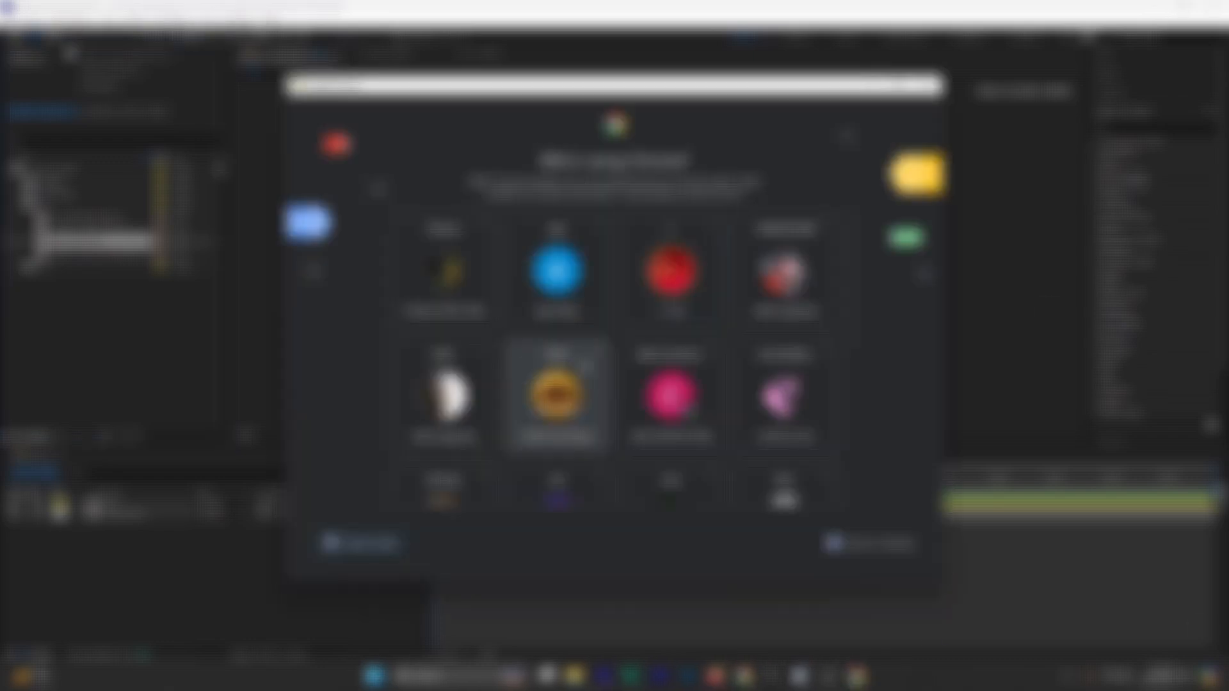
Step: Switch to Chrome and browse the Ocular Sounds homepage for its sound effect packs and collections
left_click(430, 397)
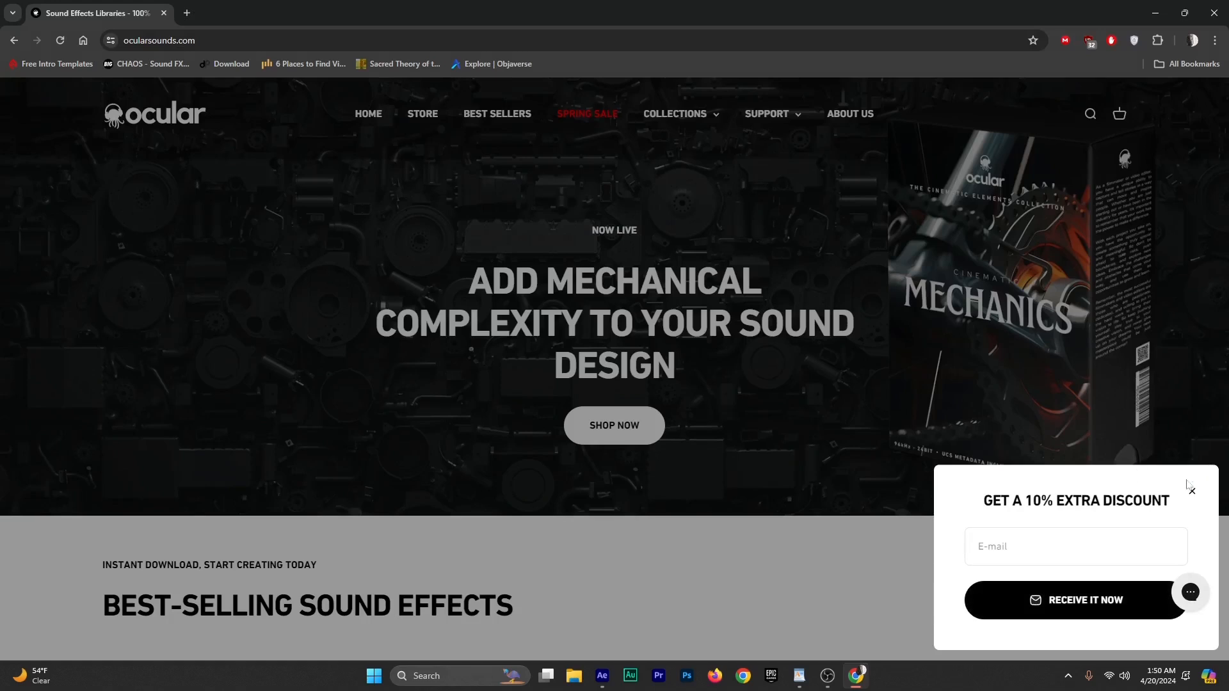
left_click(1190, 487)
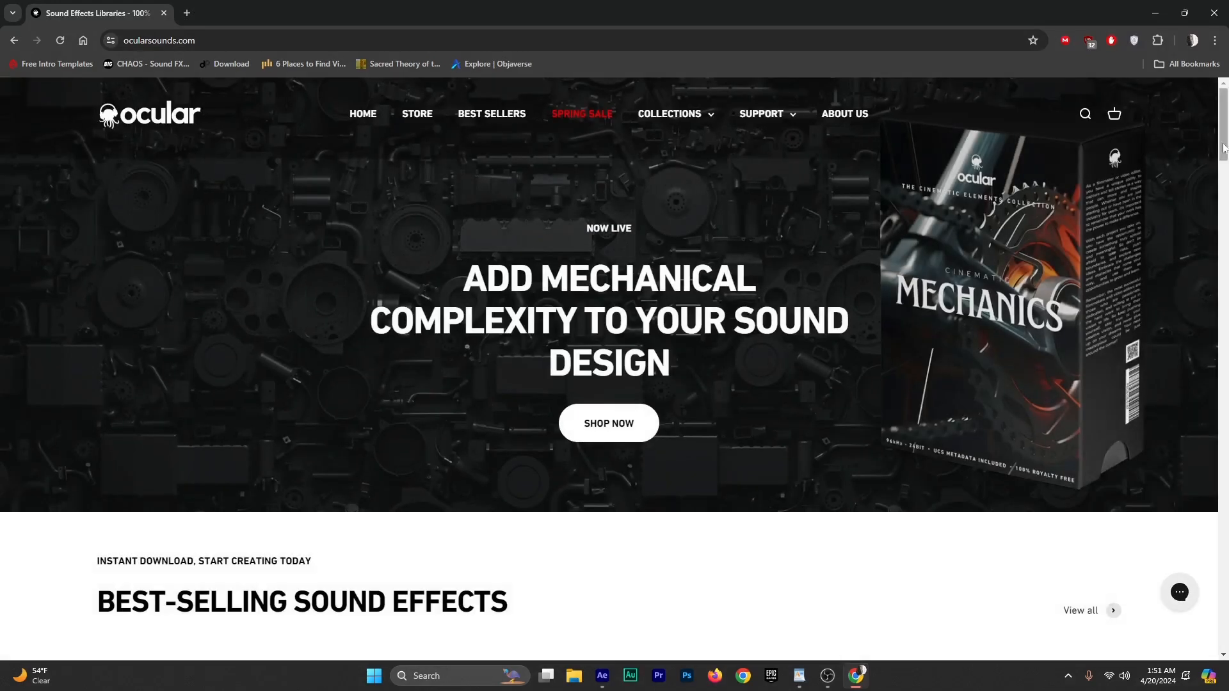
scroll(1180, 176, "down", 10)
scroll(615, 405, "down", 6)
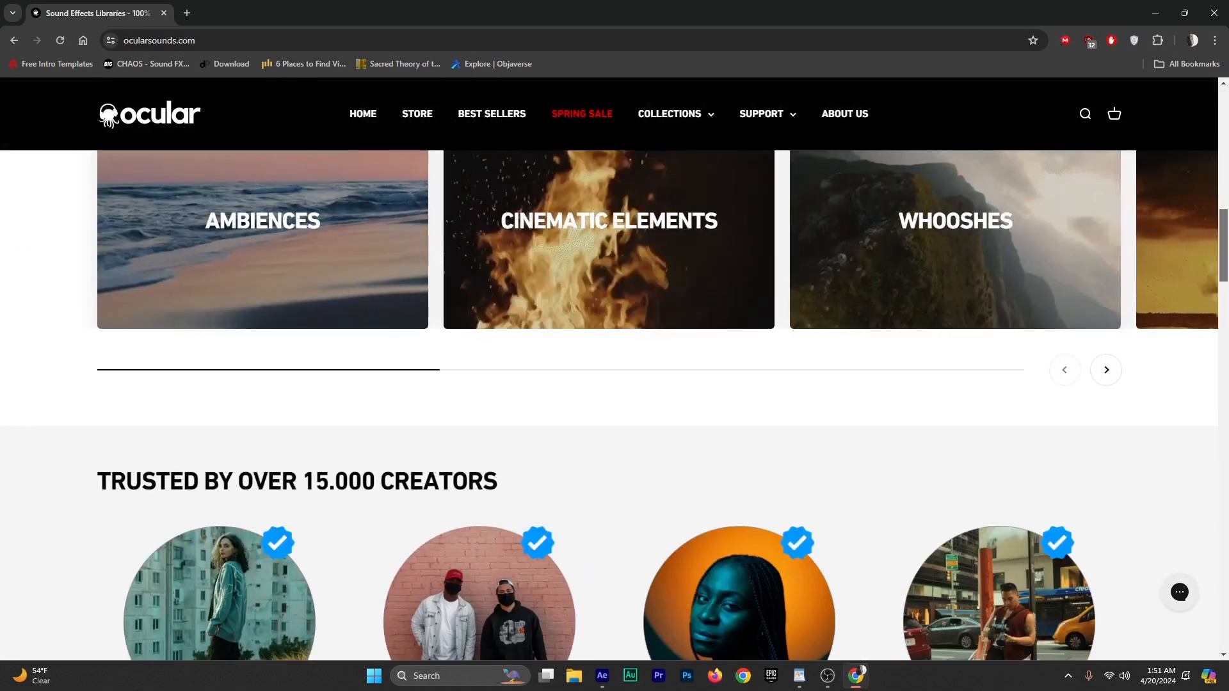
scroll(615, 405, "down", 1)
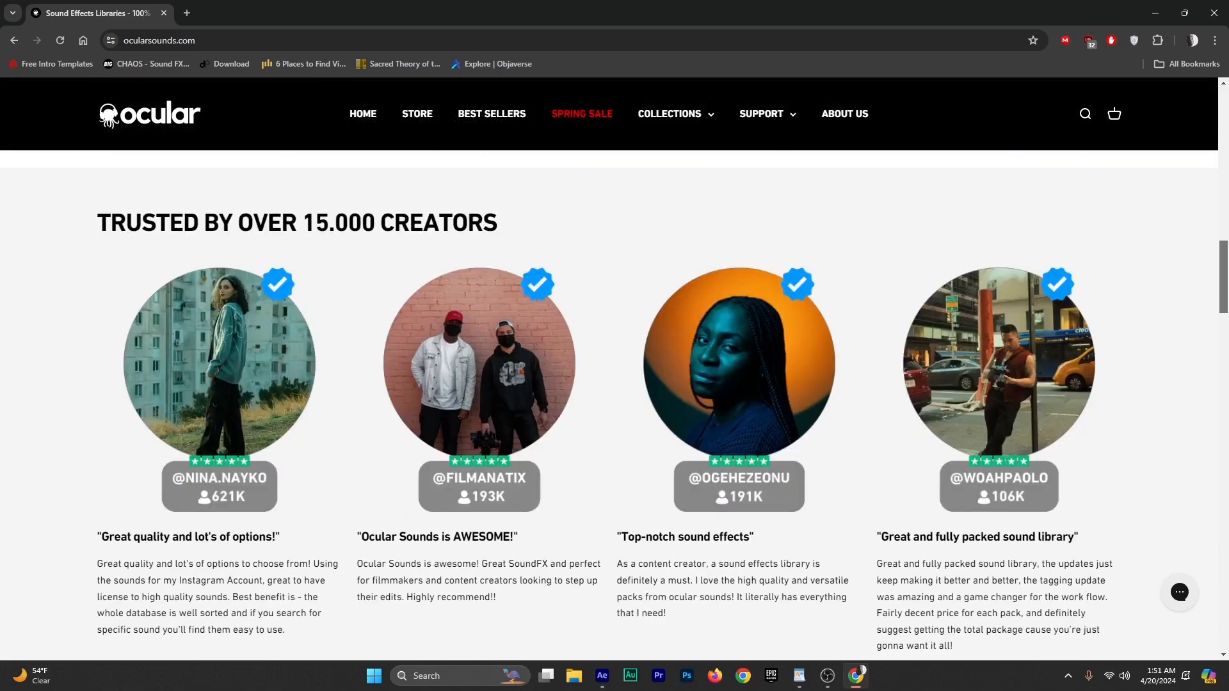
scroll(614, 405, "down", 2)
left_click_drag(1222, 295, 1218, 198)
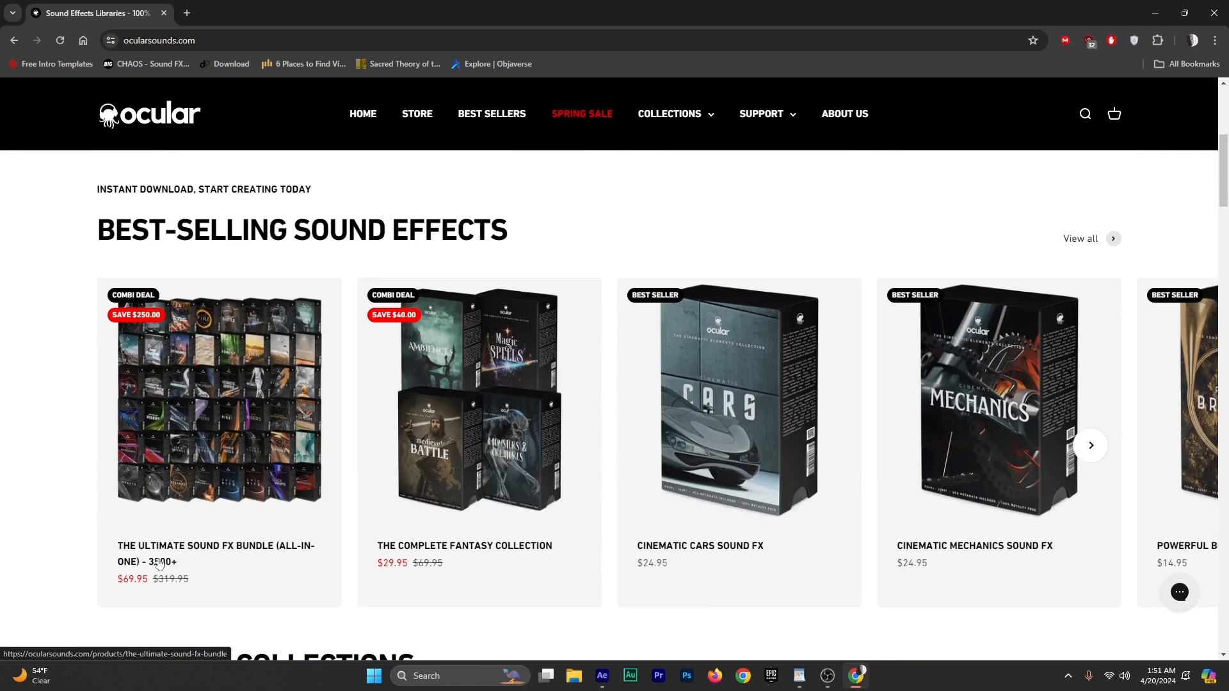
Step: Open The Ultimate Sound FX Bundle's product page and look through its pack images
left_click(226, 550)
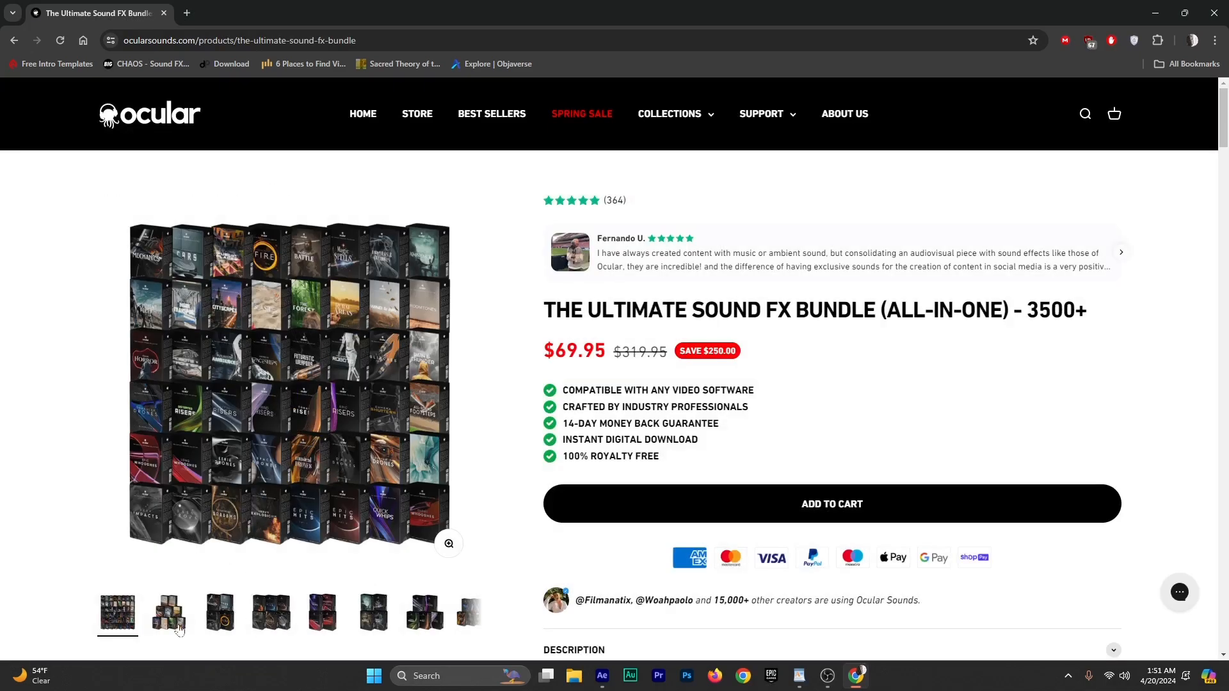
left_click(218, 616)
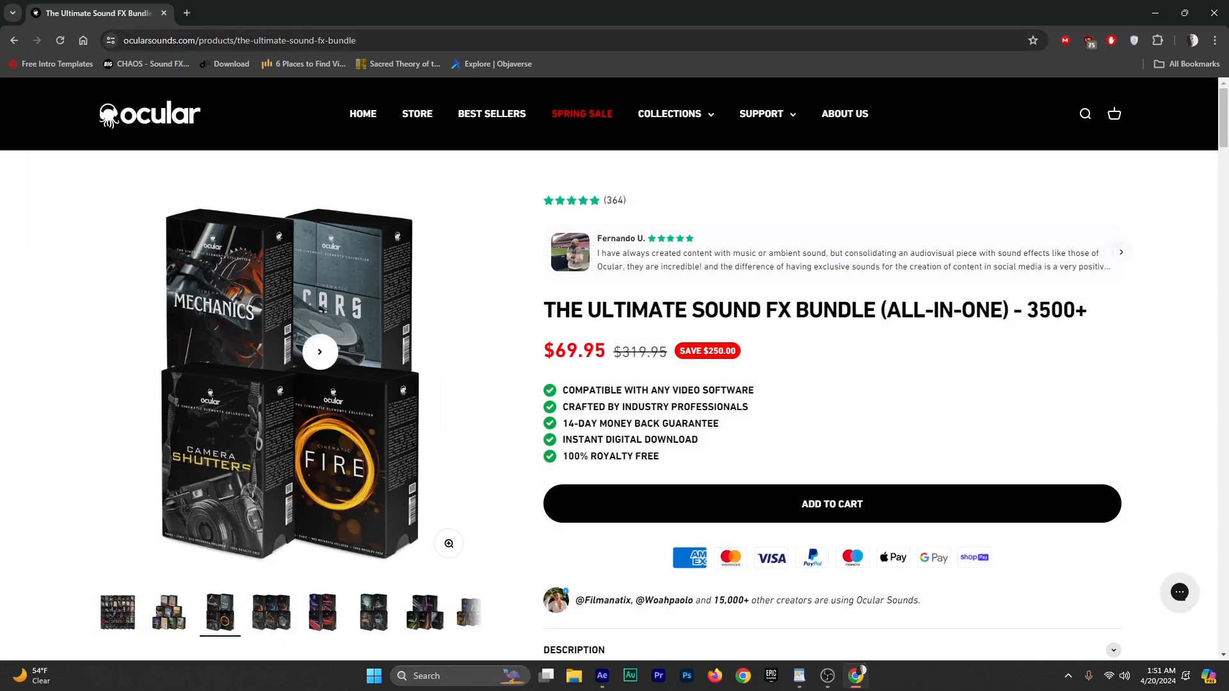
left_click(269, 616)
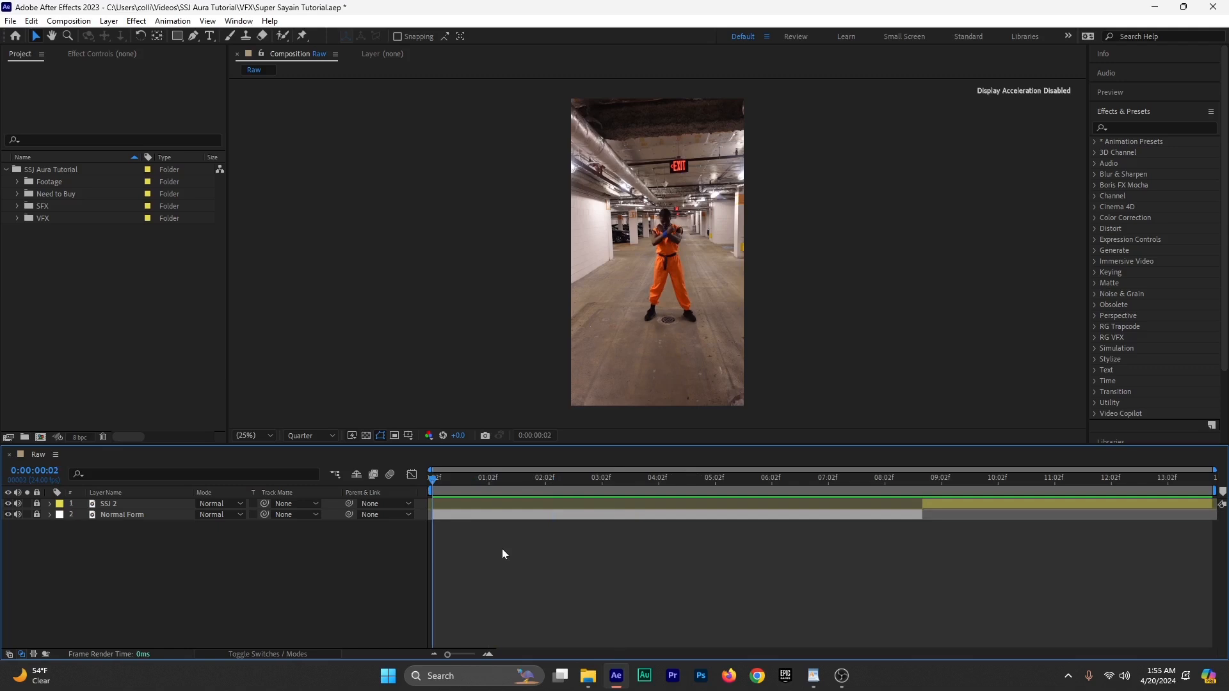
Step: Switch back to After Effects and go through every sound file in the SFX folder
left_click(17, 207)
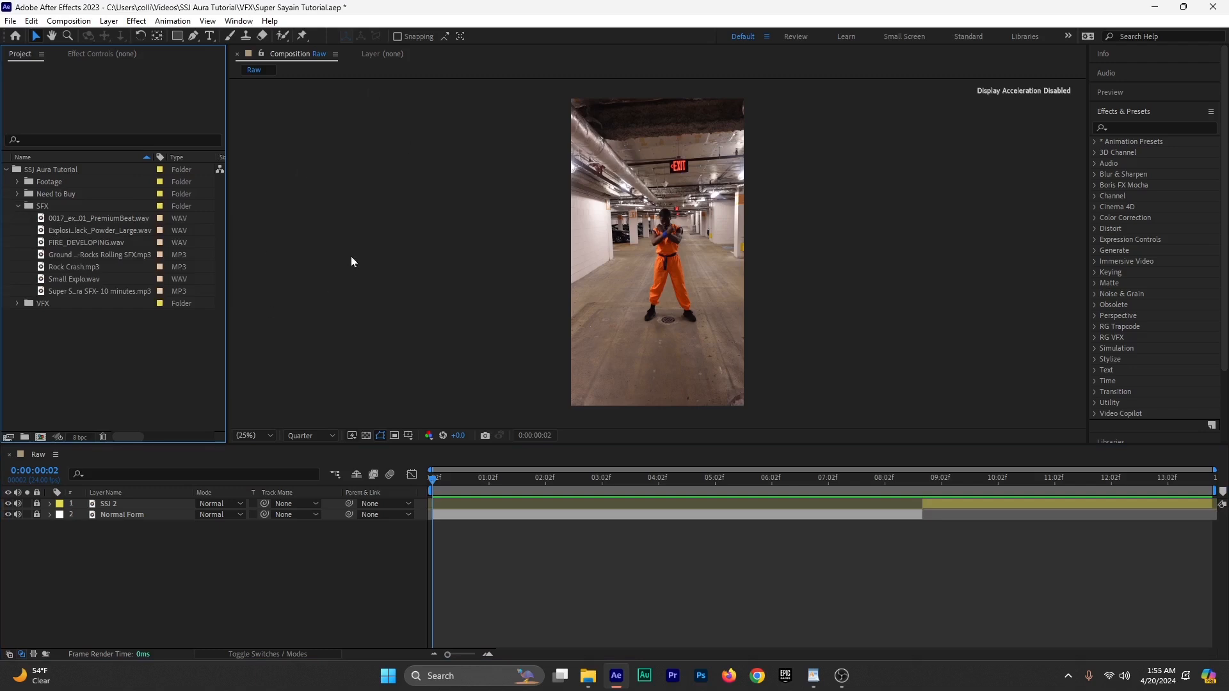
left_click(79, 219)
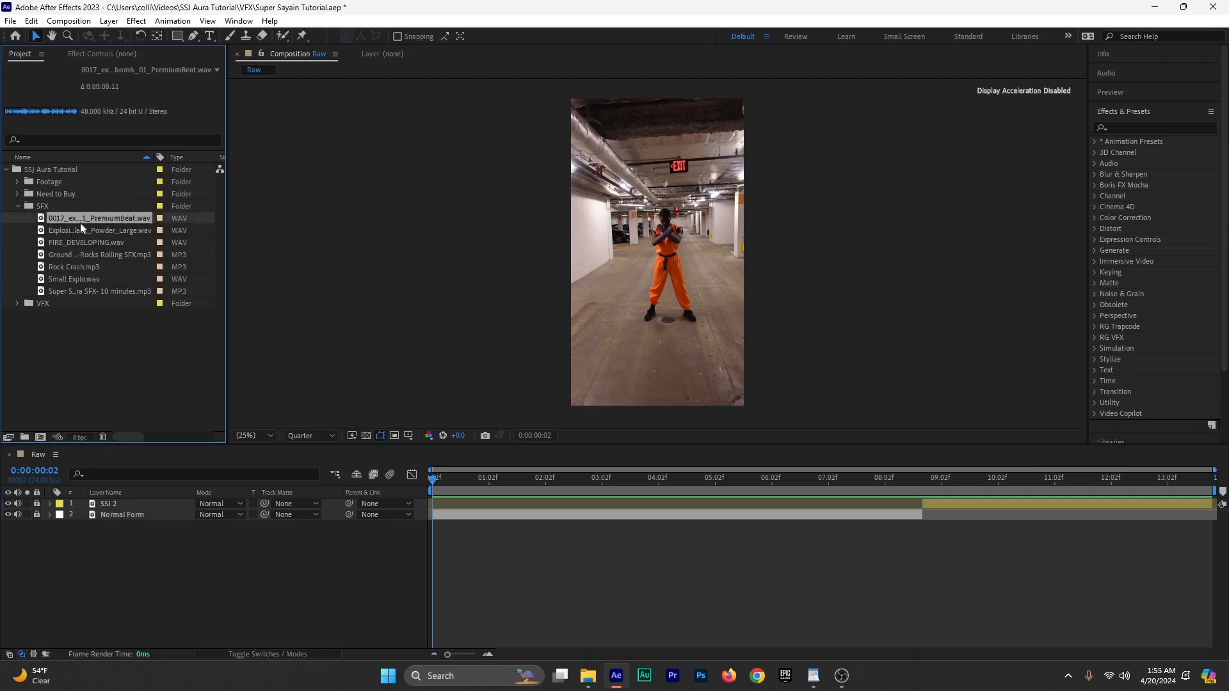
left_click(82, 230)
left_click(83, 243)
left_click(84, 255)
left_click(85, 266)
left_click(88, 278)
left_click(84, 291)
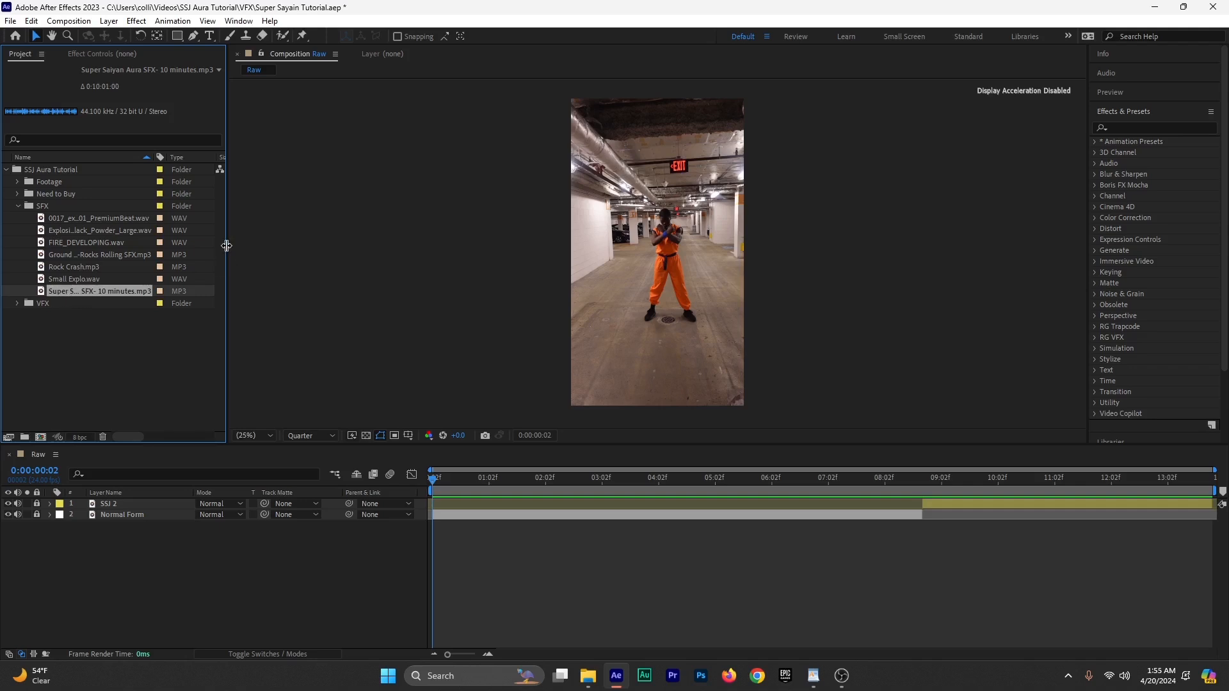
Step: Widen the project area and its name column enough to read the full sound file names
left_click_drag(227, 246, 268, 248)
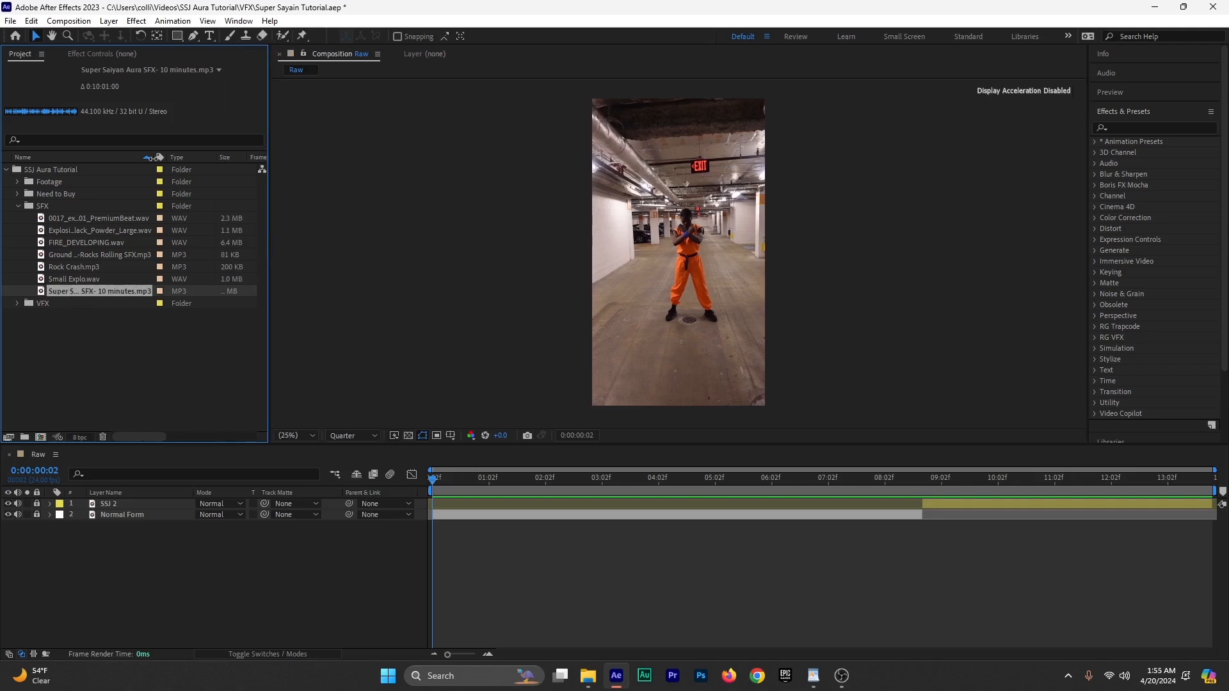
left_click_drag(155, 157, 194, 157)
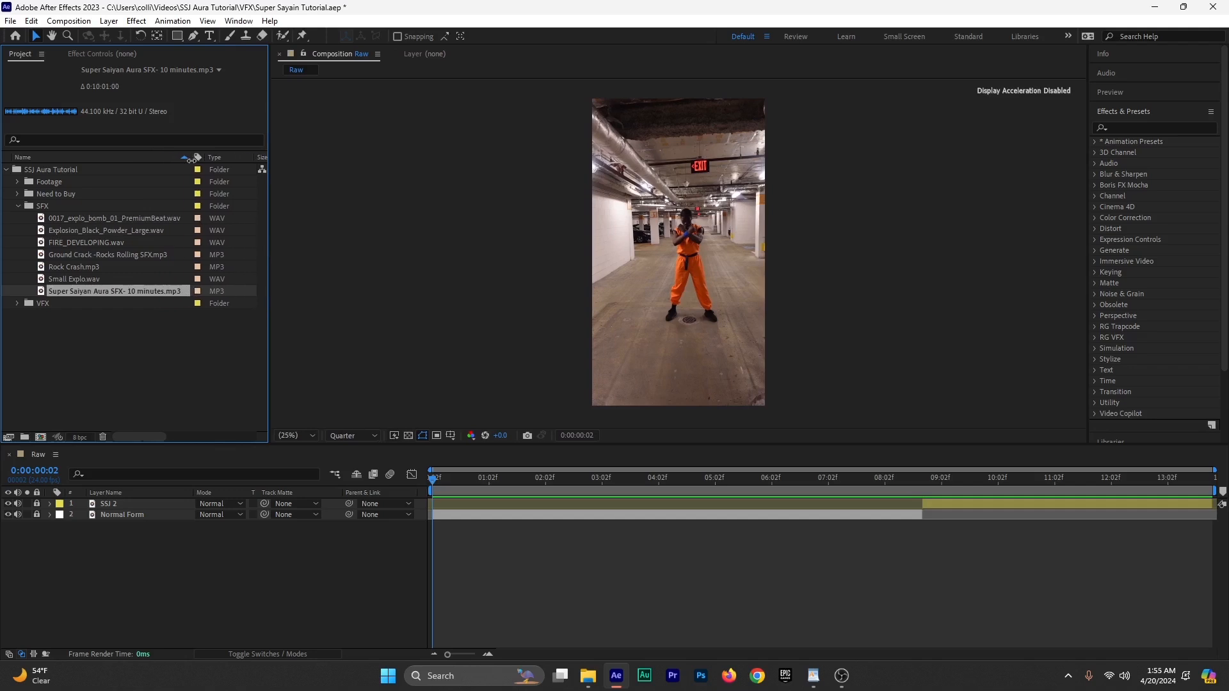
left_click(95, 304)
Step: Add Super Saiyan Aura SFX- 10 minutes.mp3 to the Raw composition below Normal Form and reveal its audio waveform
left_click(79, 296)
left_click_drag(113, 291, 152, 536)
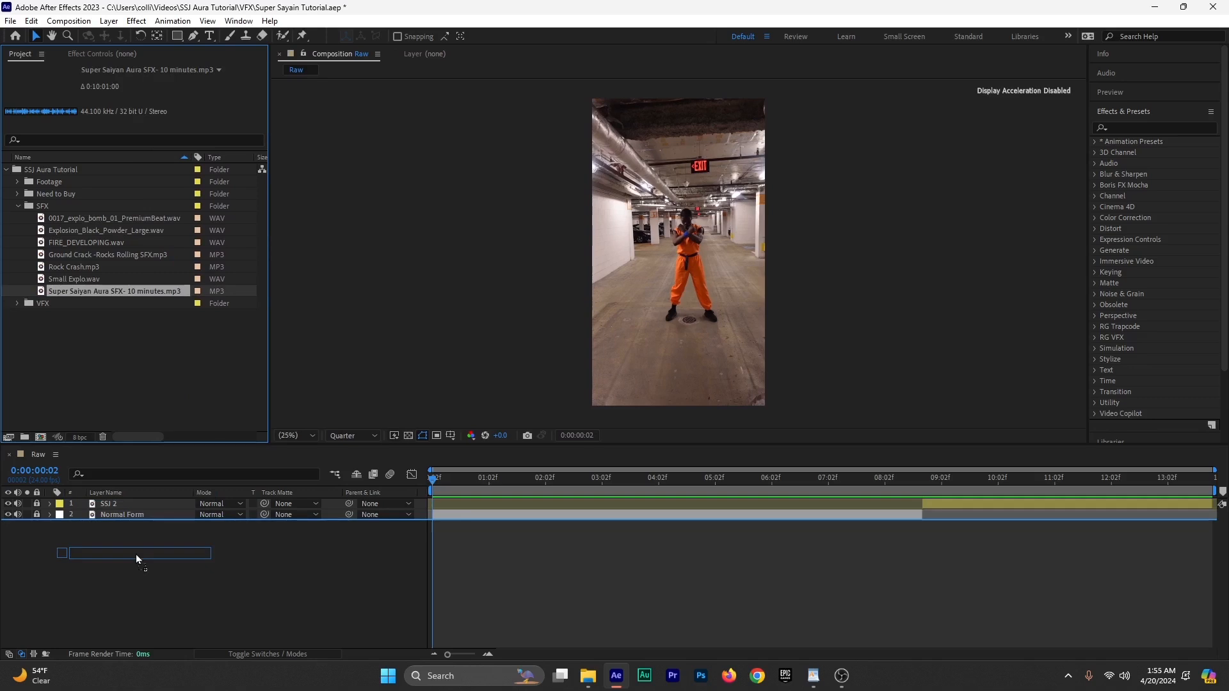
left_click_drag(136, 555, 136, 554)
key("l")
key("l")
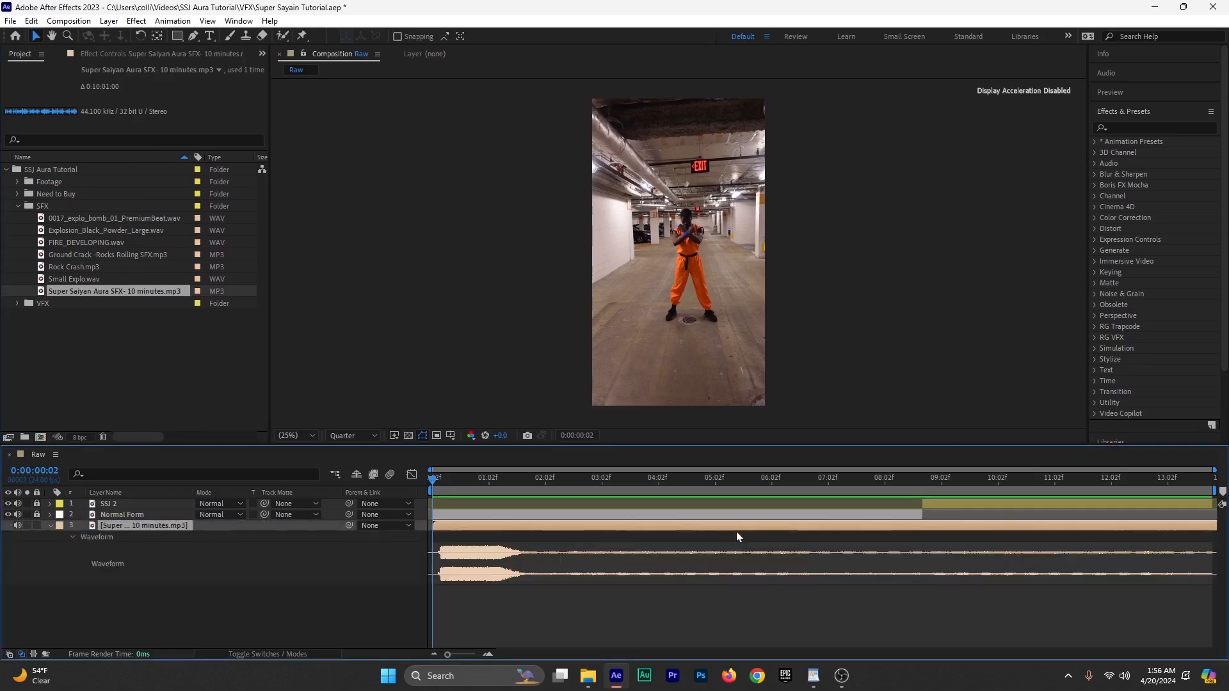
Step: Magnify the timeline and play the start of the Super Saiyan aura sound, checking its waveform against the footage
left_click(439, 486)
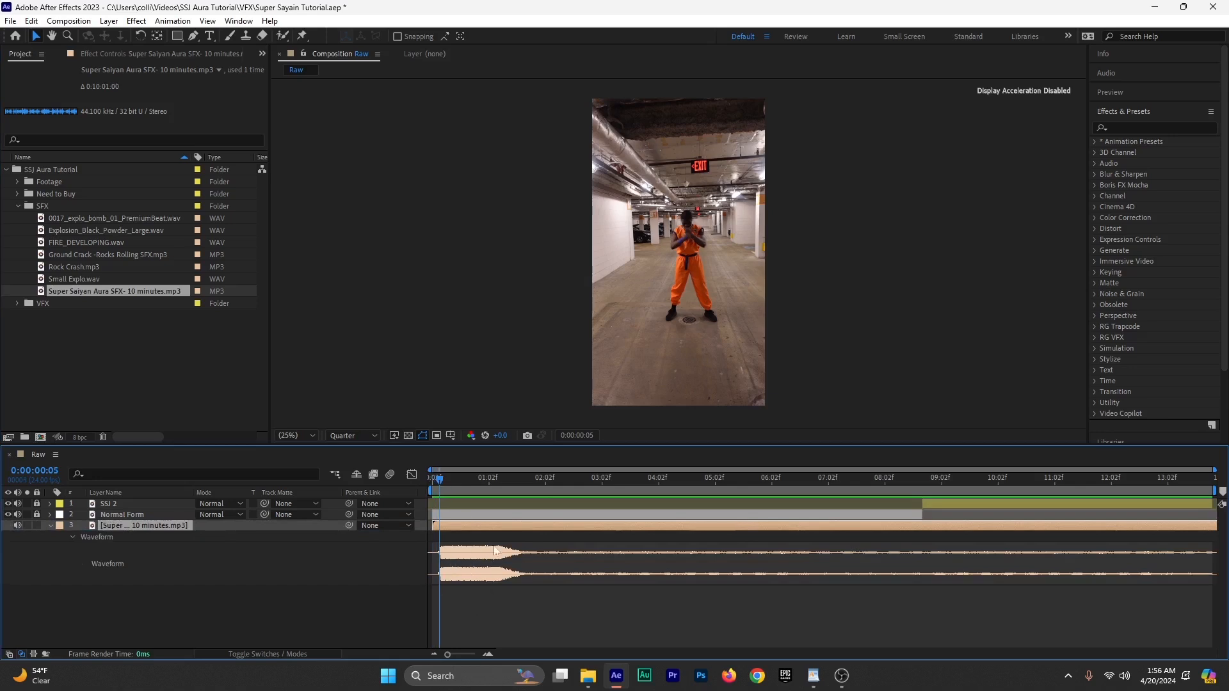
left_click(487, 654)
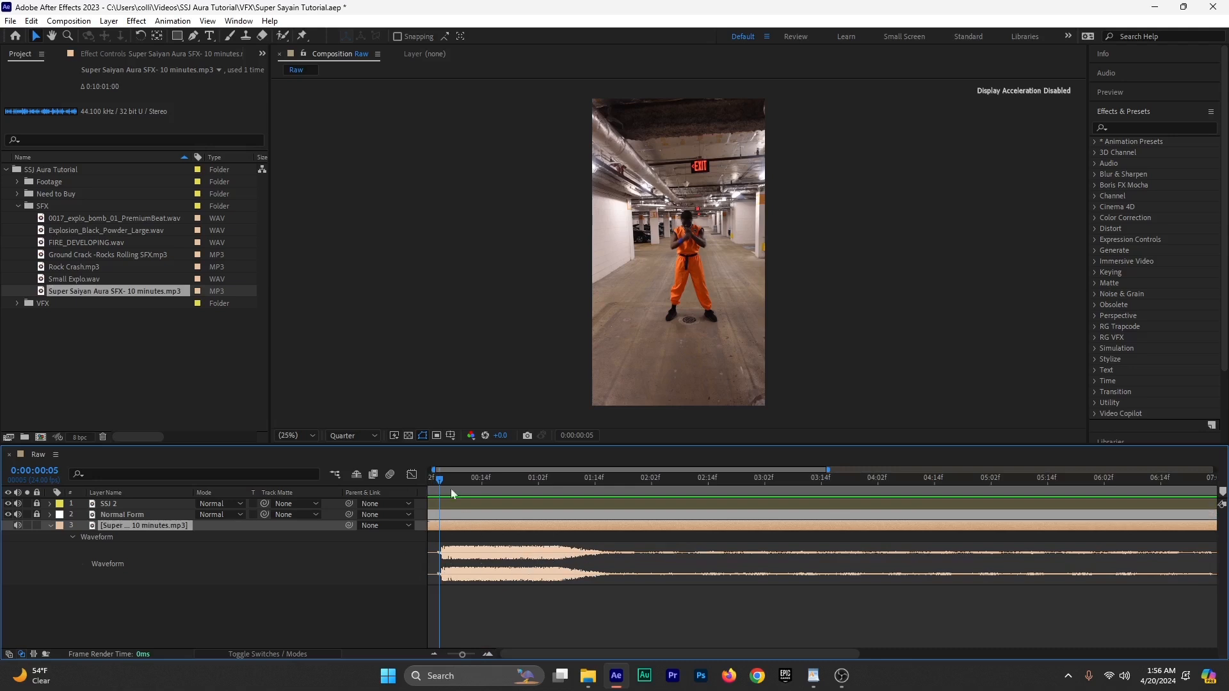
left_click_drag(440, 480, 420, 505)
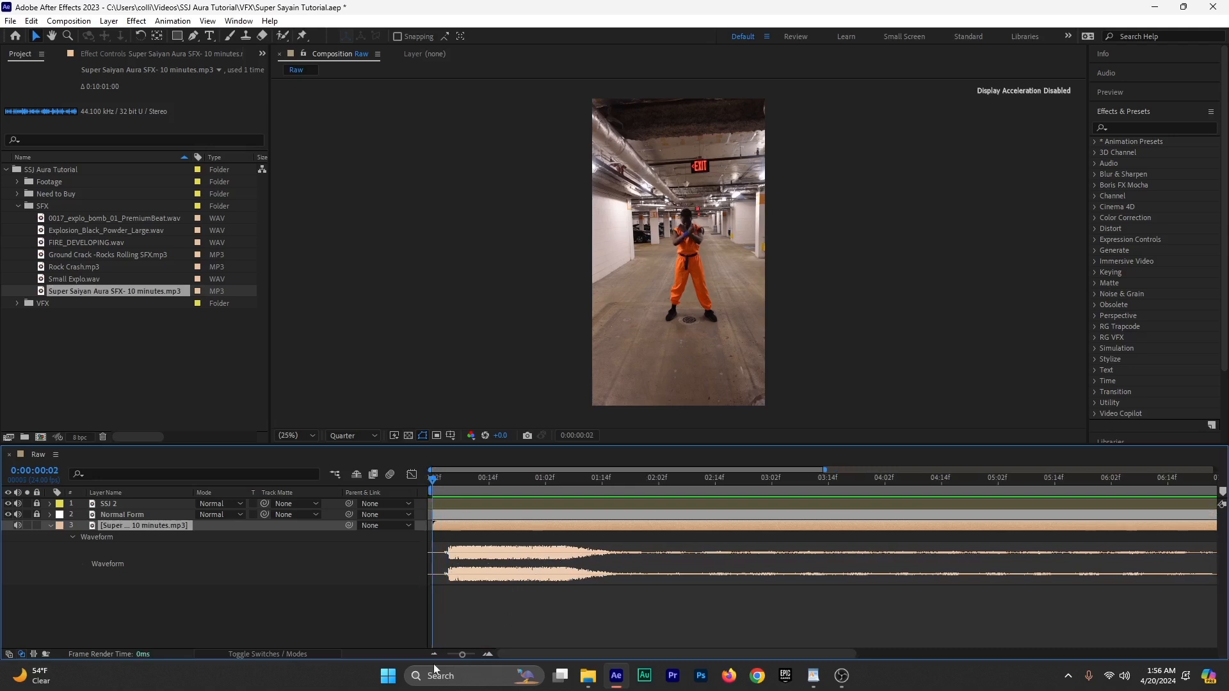
key("space")
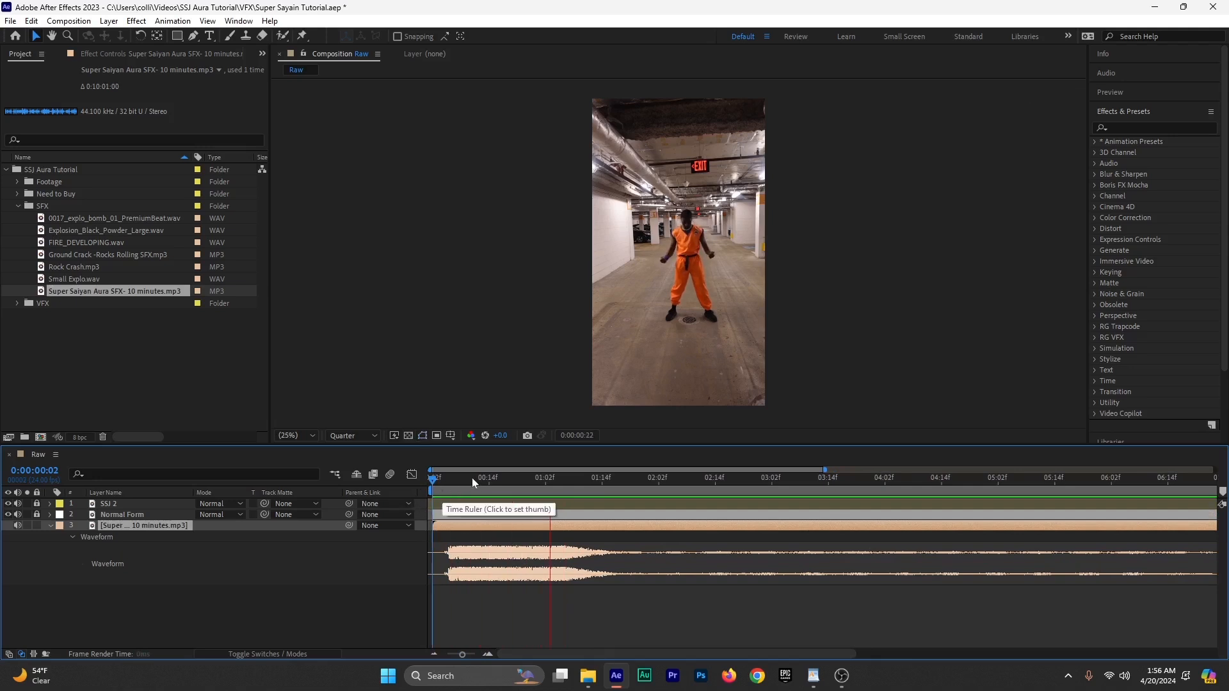
key("space")
left_click_drag(529, 481, 447, 522)
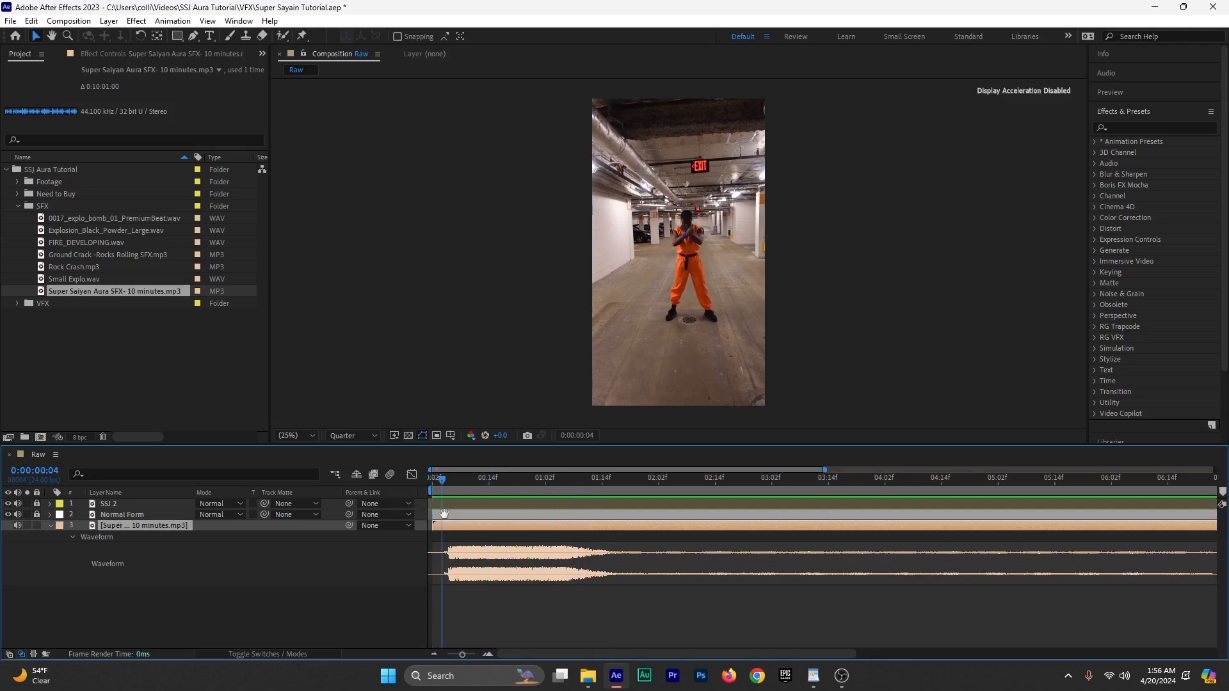
key("space")
key("space")
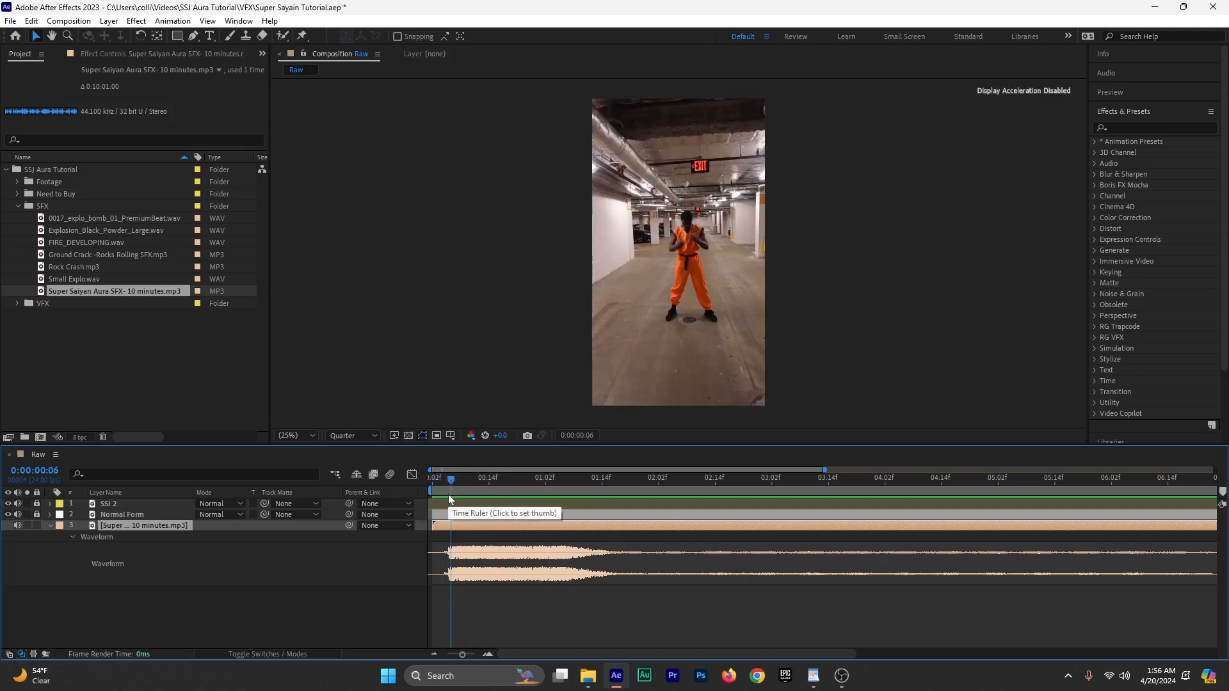
Step: Split the aura sound layer at 0:00:01:22 and delete the opening portion
left_click(451, 489)
left_click_drag(451, 495, 642, 519)
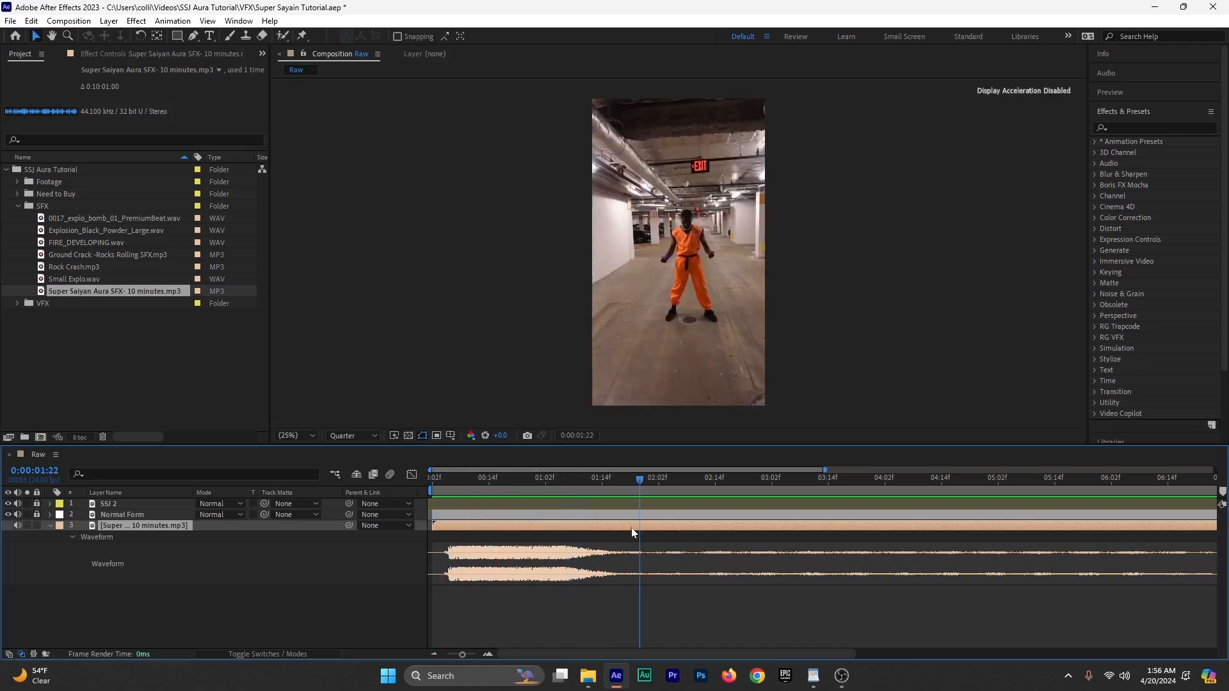
key("ctrl+shift+d")
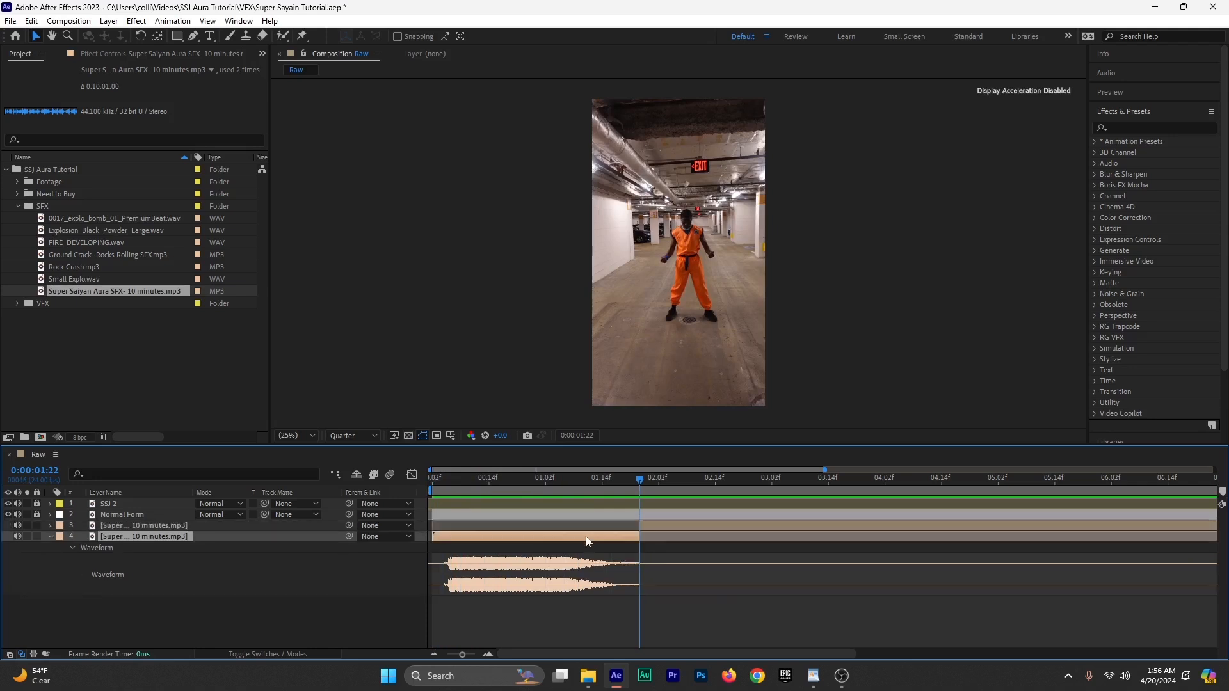
key("Delete")
Step: Slide the remaining aura sound earlier to start at about 0:00:00:19 and play it against the footage
left_click(597, 525)
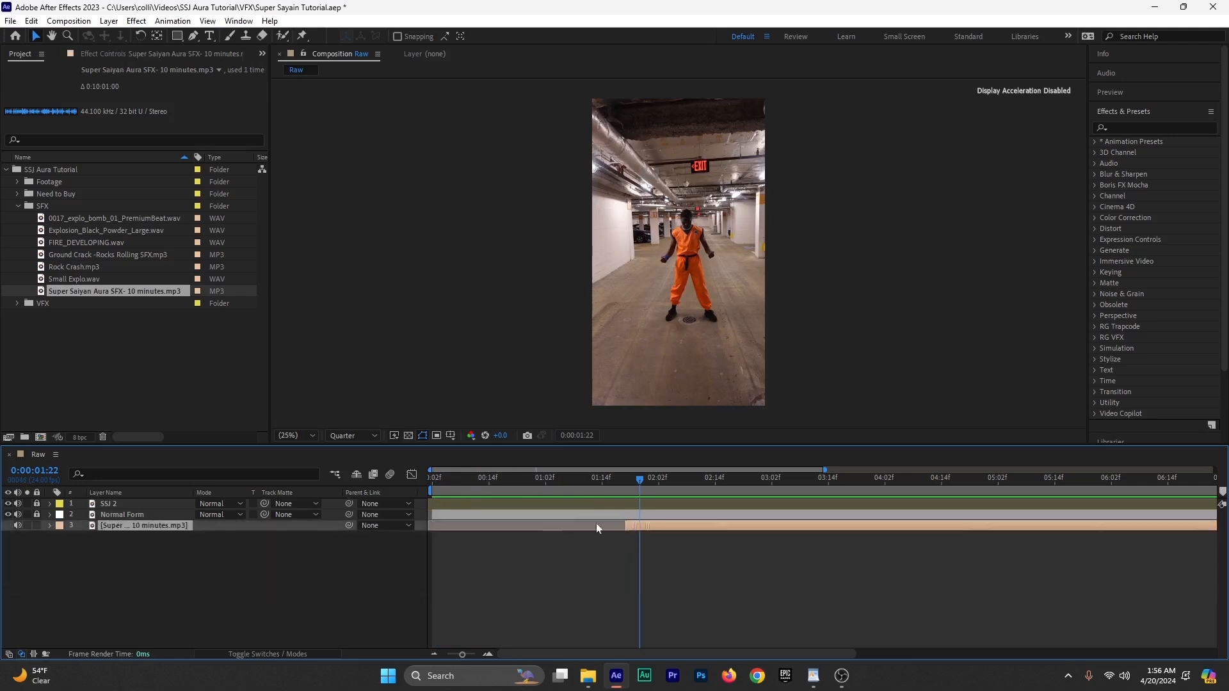
left_click(495, 489)
key("space")
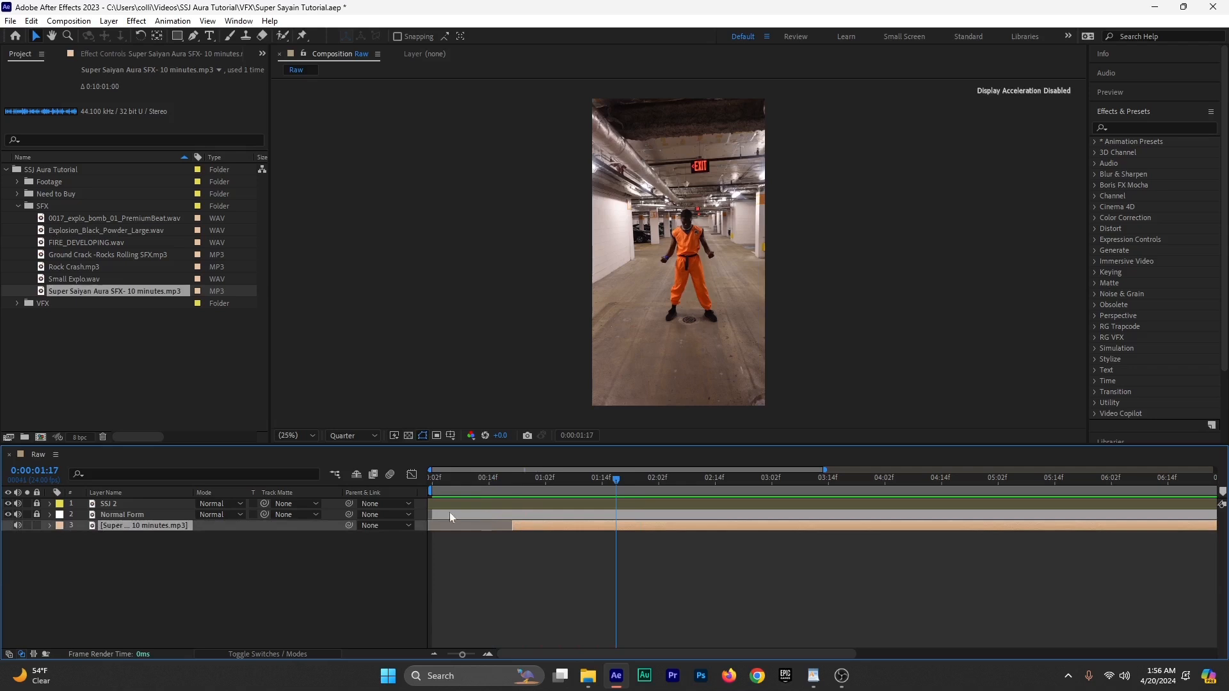
left_click_drag(519, 477, 447, 500)
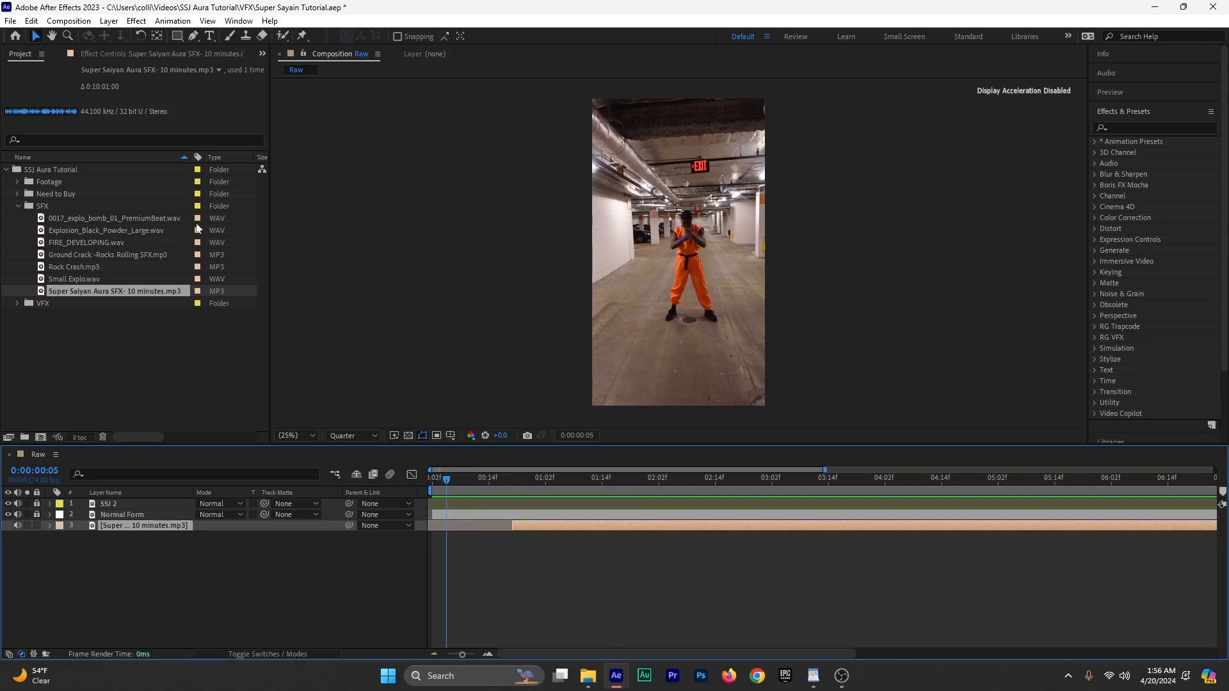
Step: Audition Explosion_Black_Powder_Large.wav, add it to the Raw composition below the aura sound and reveal its audio waveform
left_click(71, 230)
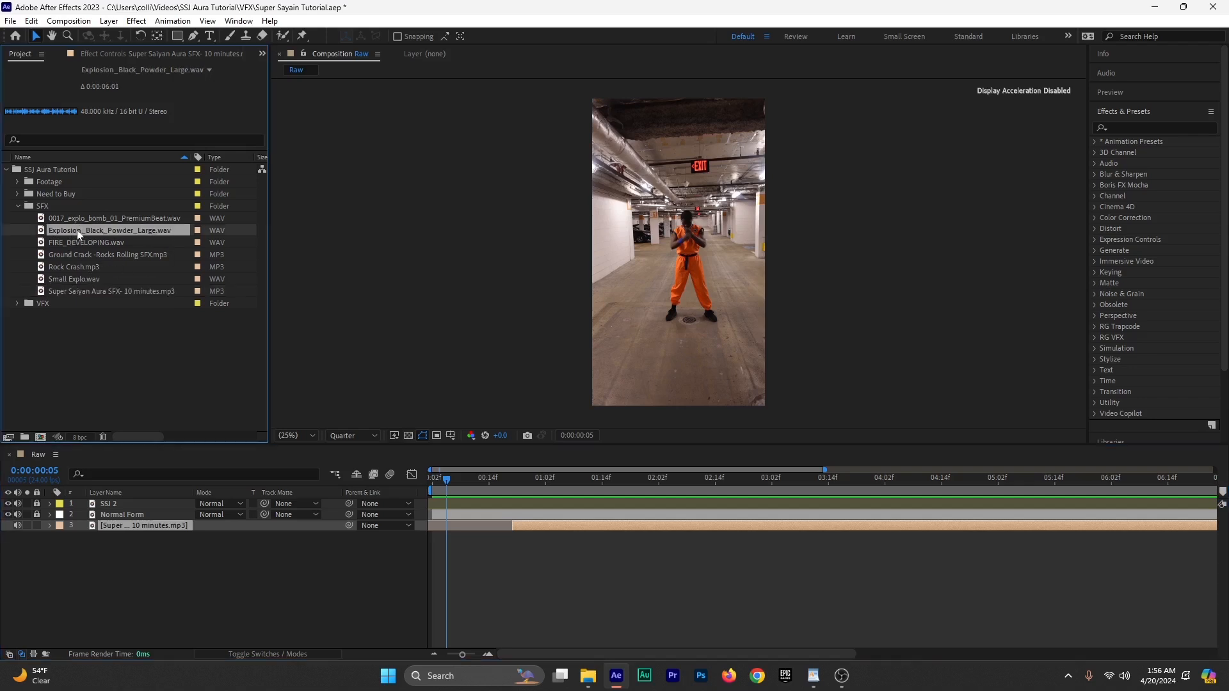
double_click(78, 232)
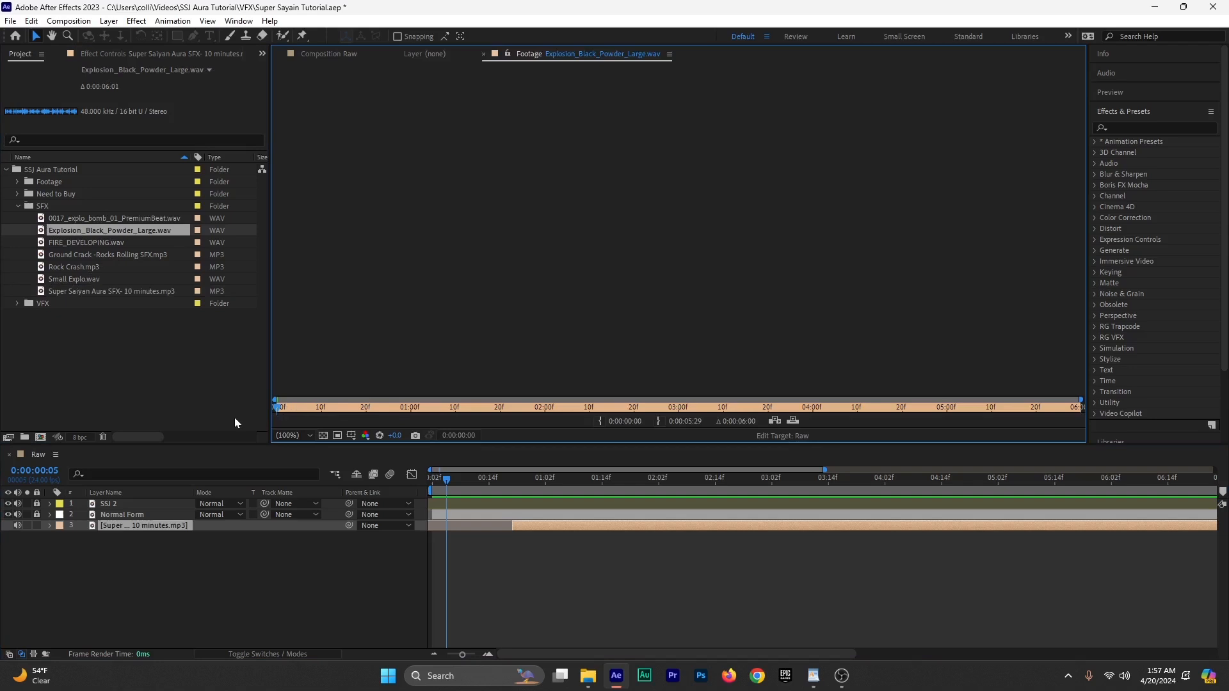
key("space")
left_click_drag(86, 230, 493, 539)
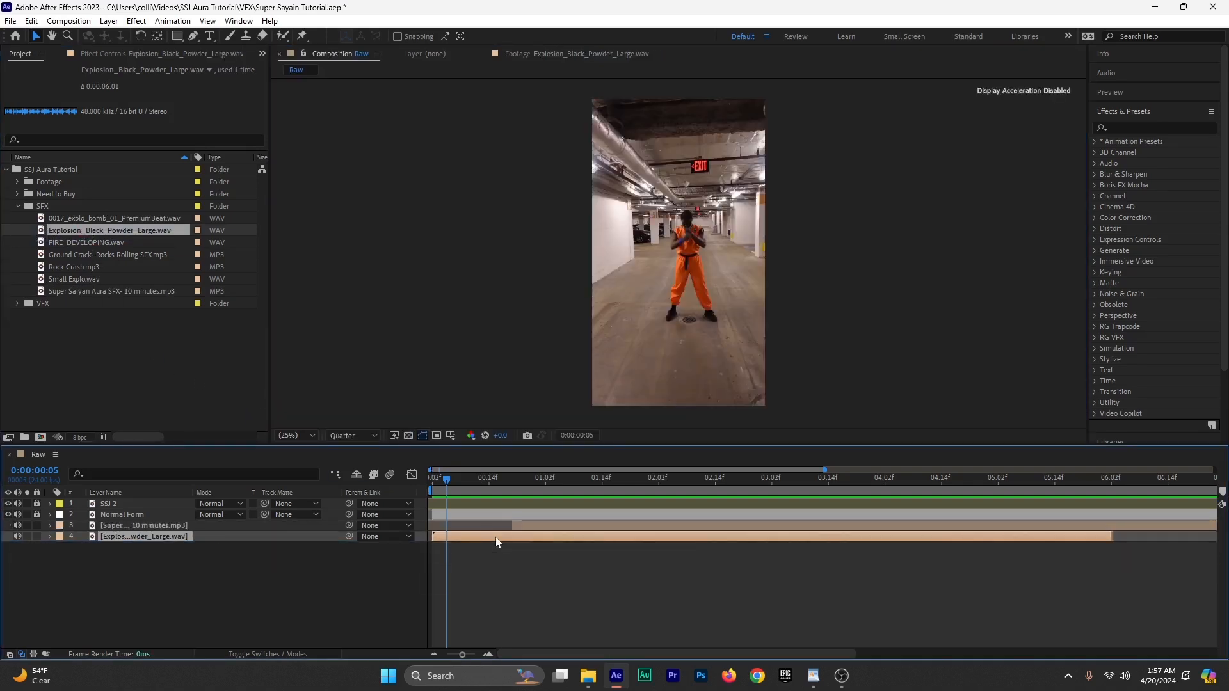
key("l")
key("l")
Step: Shift the large explosion layer to start at about 0:00:00:04, matching the arm movement, and play back the result
left_click_drag(443, 487, 447, 487)
scroll(685, 250, "up", 2)
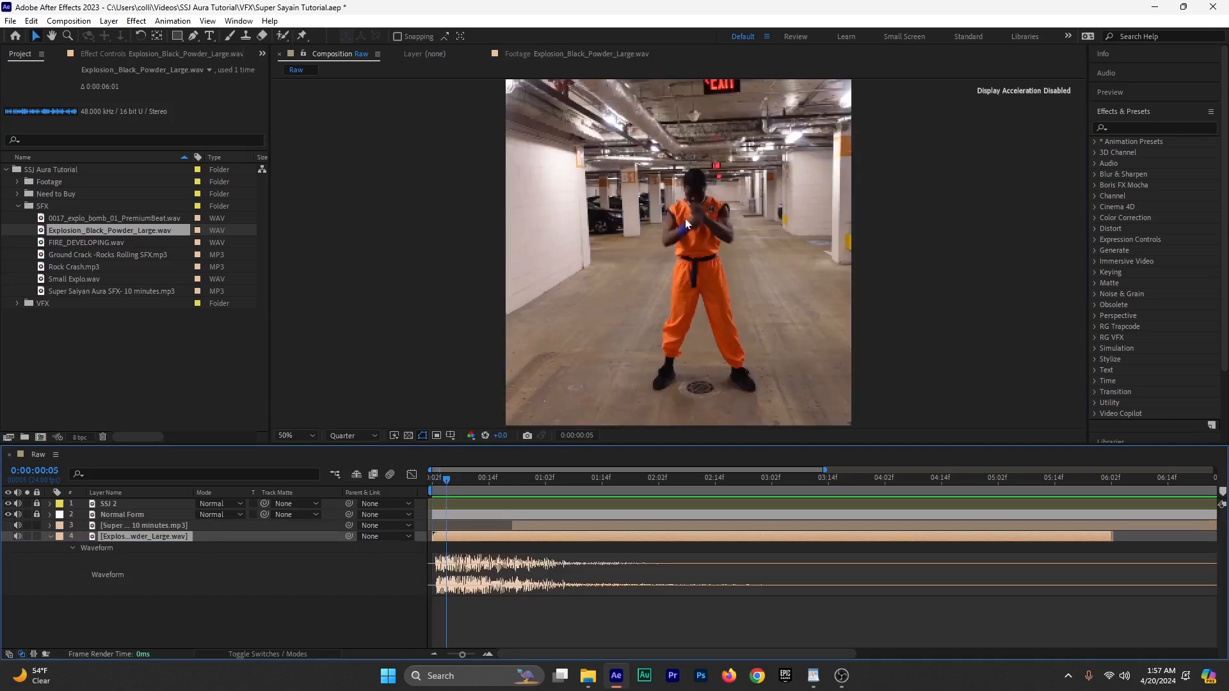
left_click_drag(453, 539, 463, 540)
left_click_drag(445, 487, 417, 495)
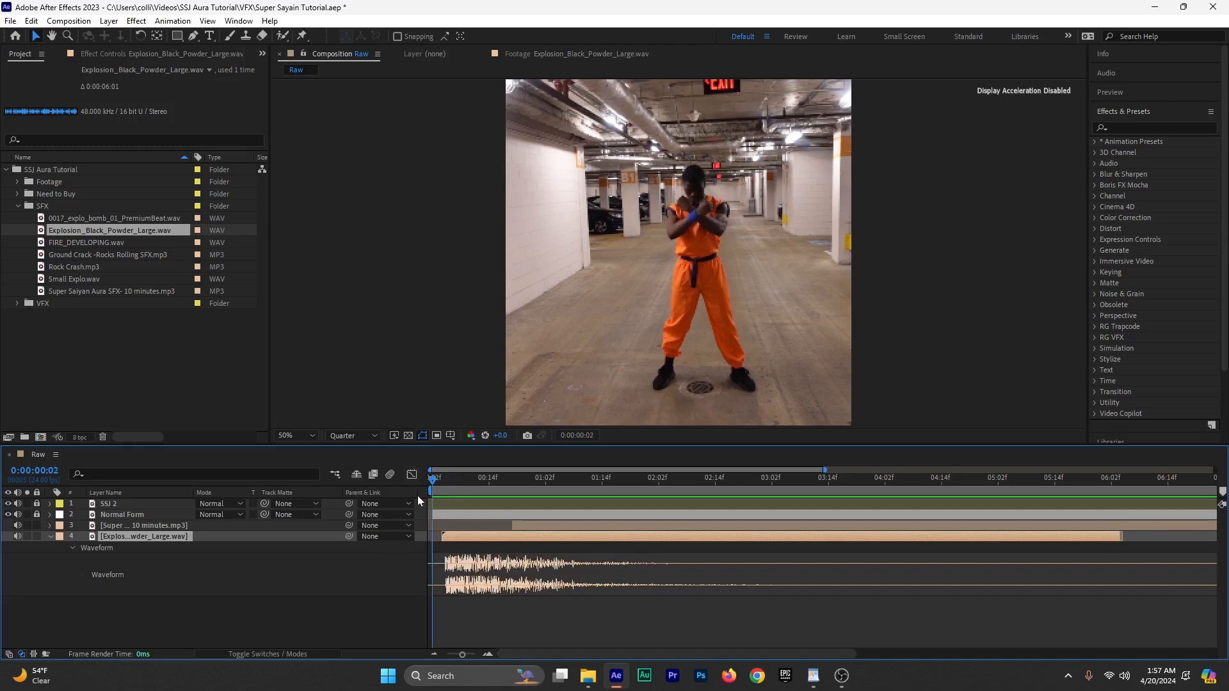
key("space")
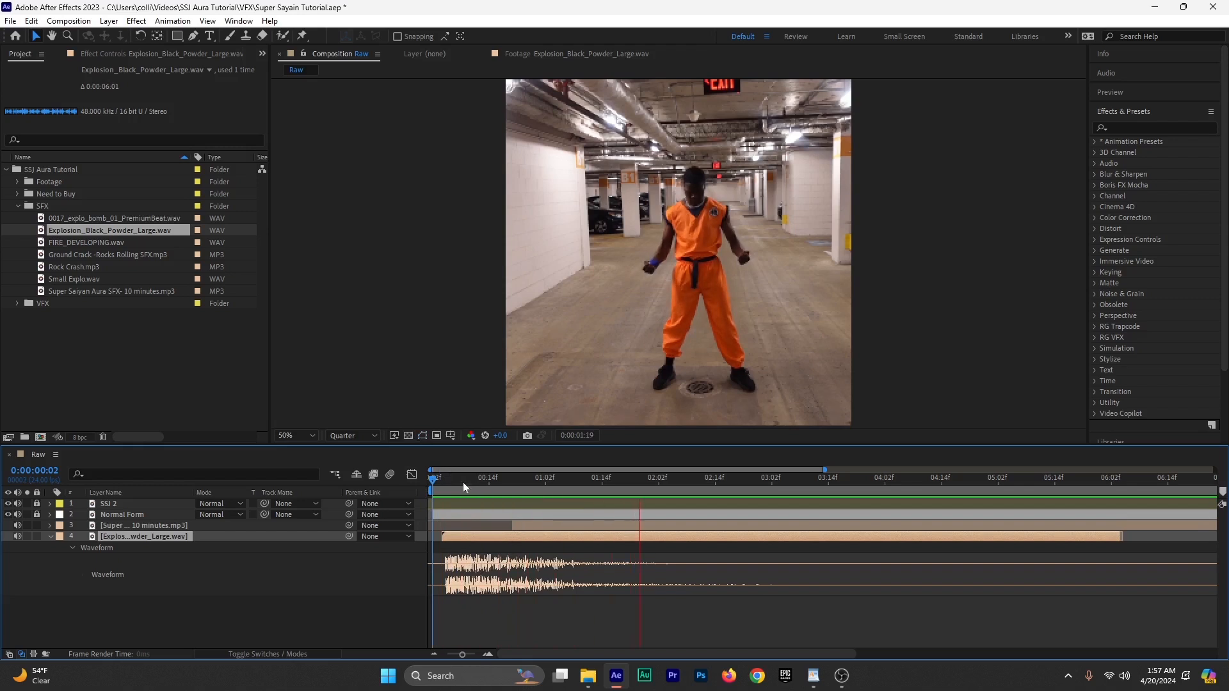
key("space")
key("space")
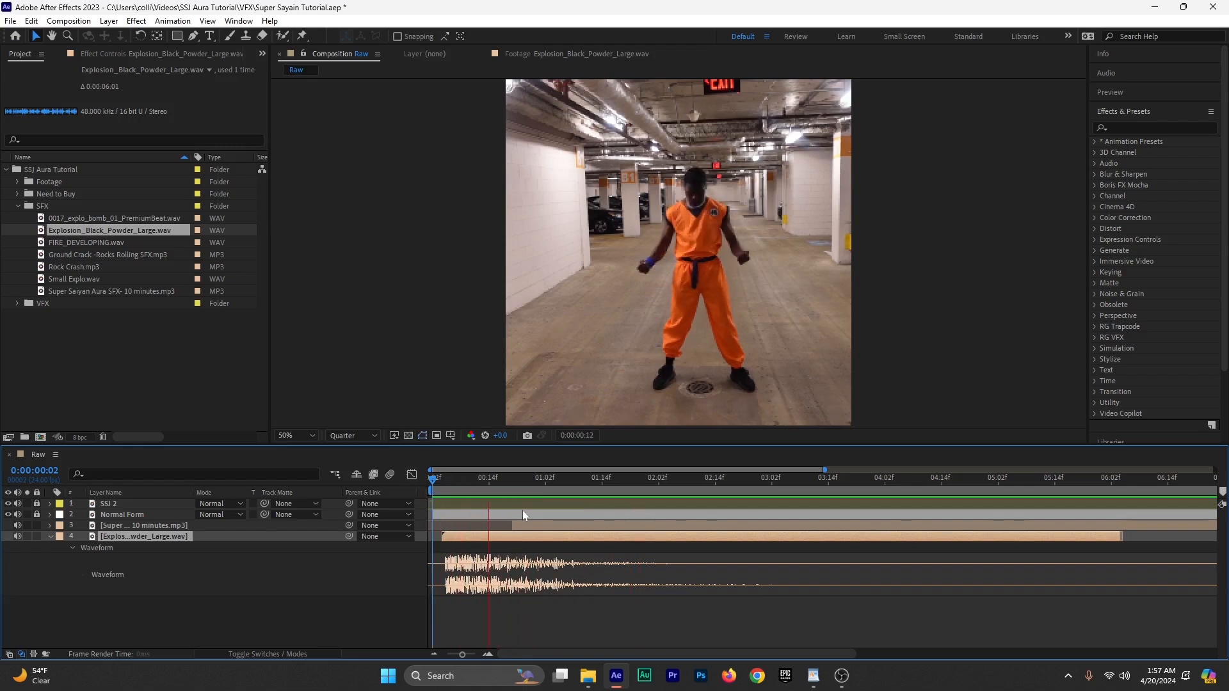
key("space")
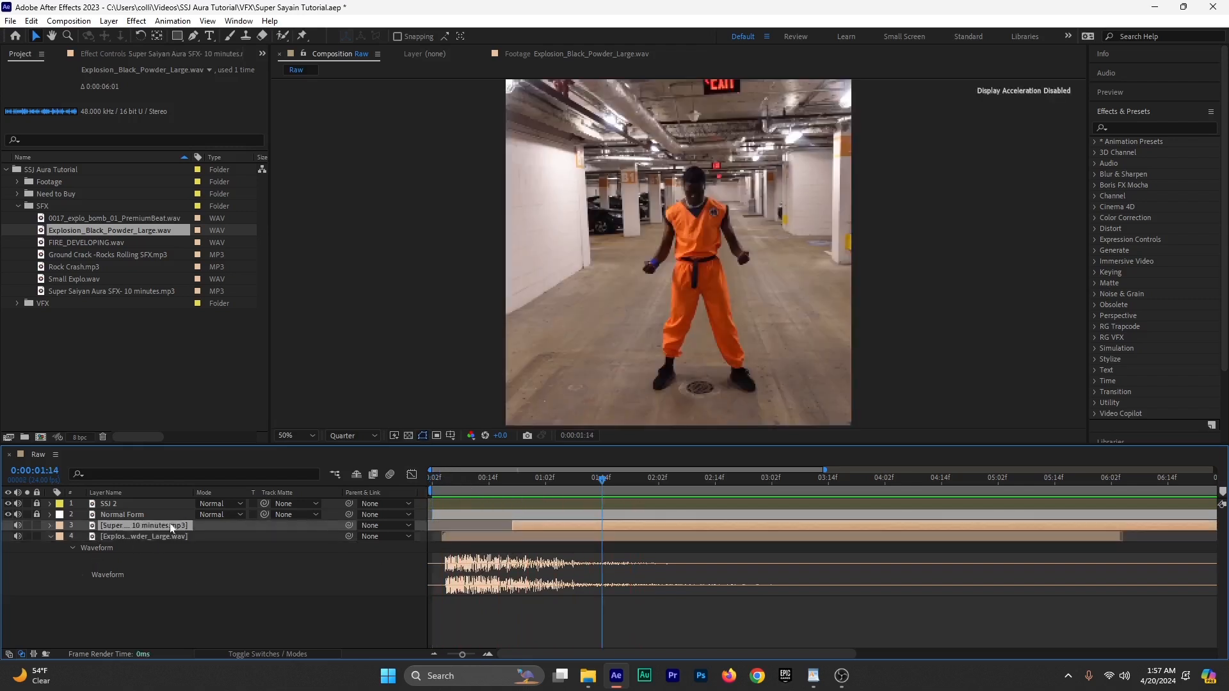
Step: Rename the Super Saiyan aura sound layer as Aura SFX
left_click(171, 526)
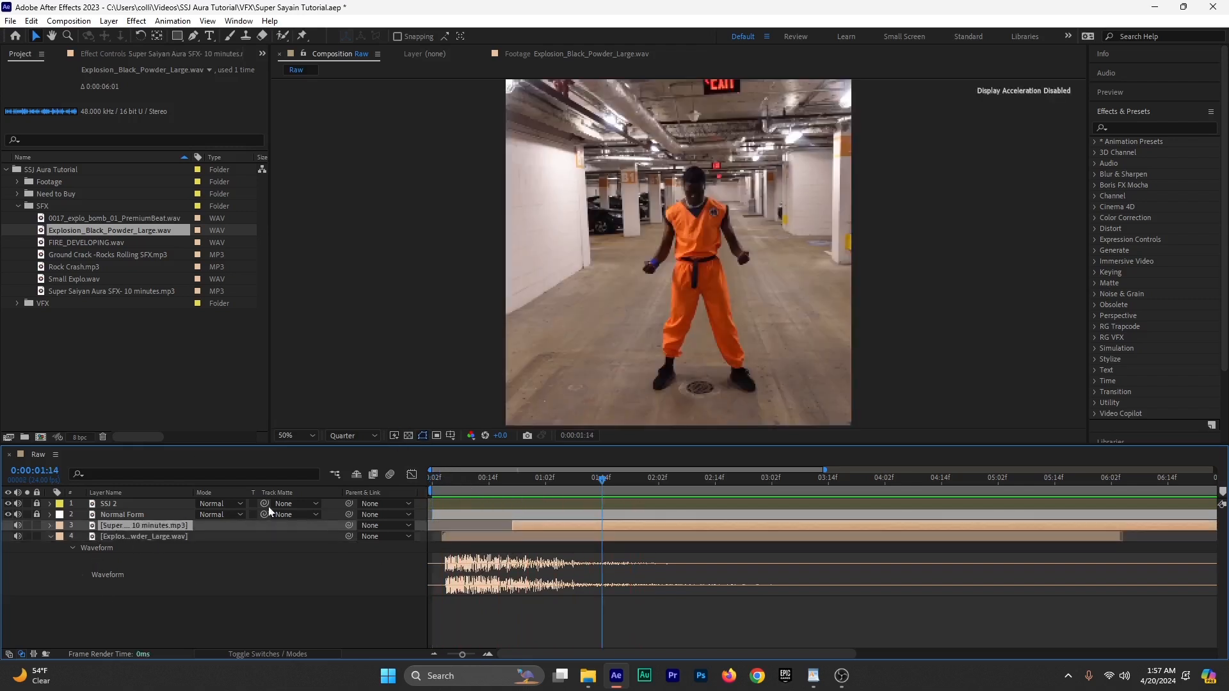
right_click(147, 525)
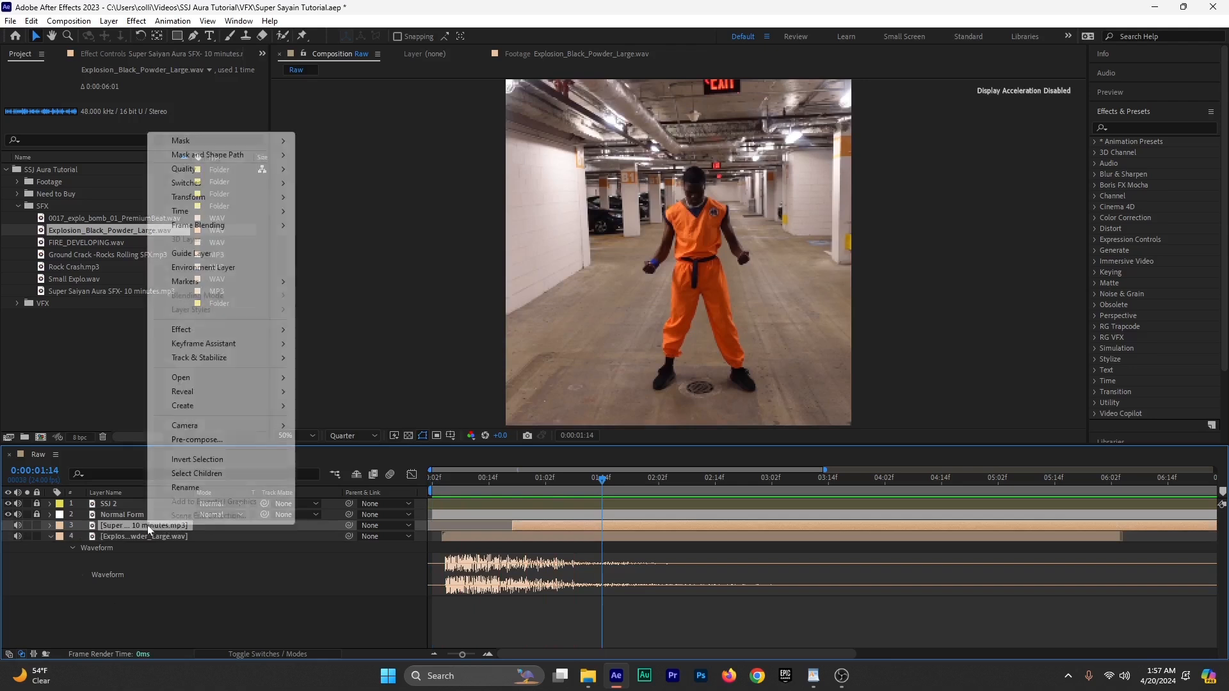
left_click(184, 493)
type("Aur")
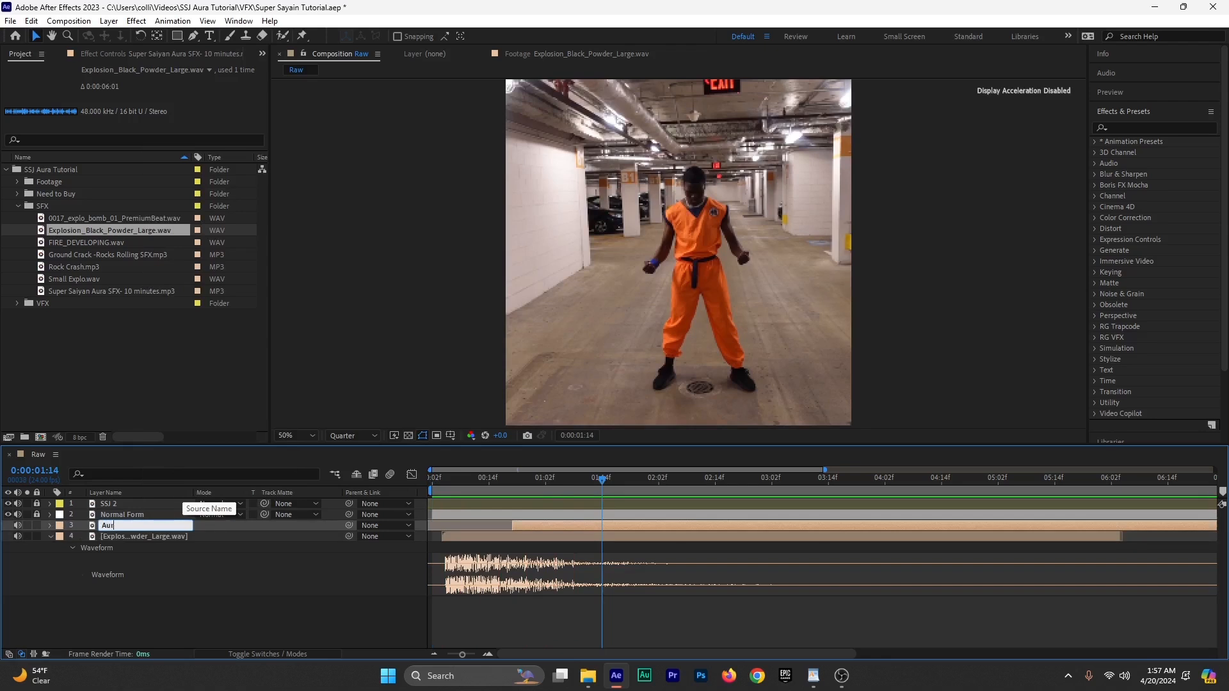
type("a SFX")
left_click(85, 611)
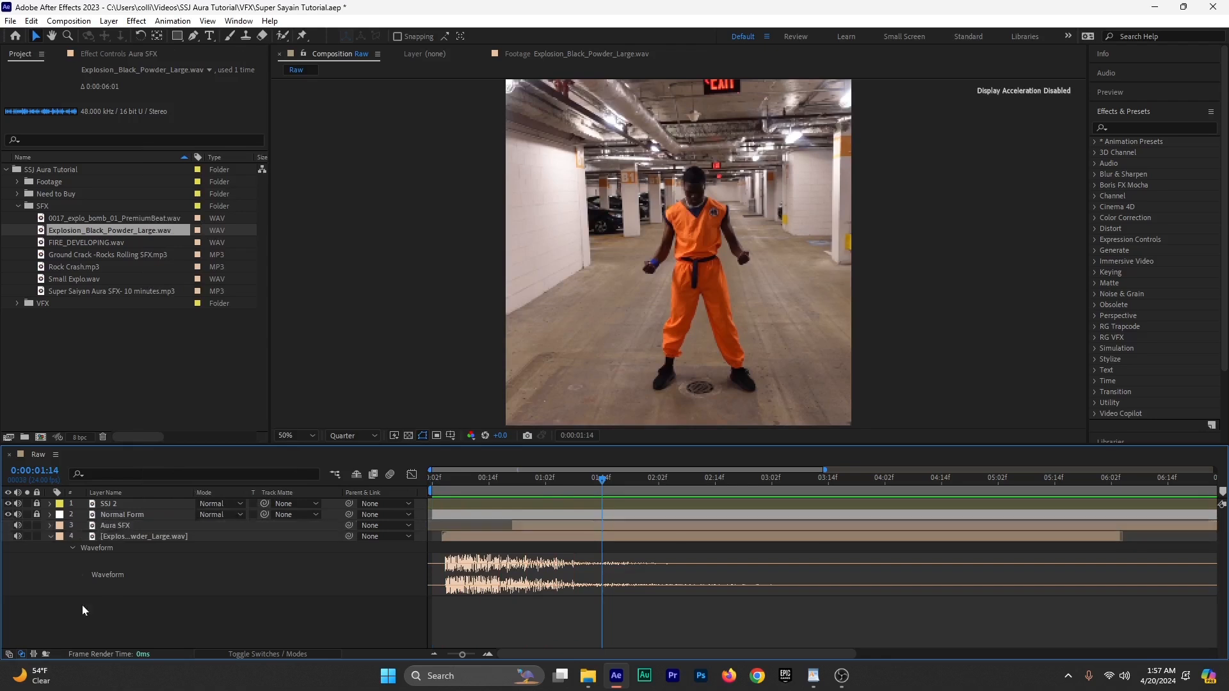
Step: Replay the large explosion sound from 0:00:00:02 against the footage and collapse its waveform
left_click(140, 538)
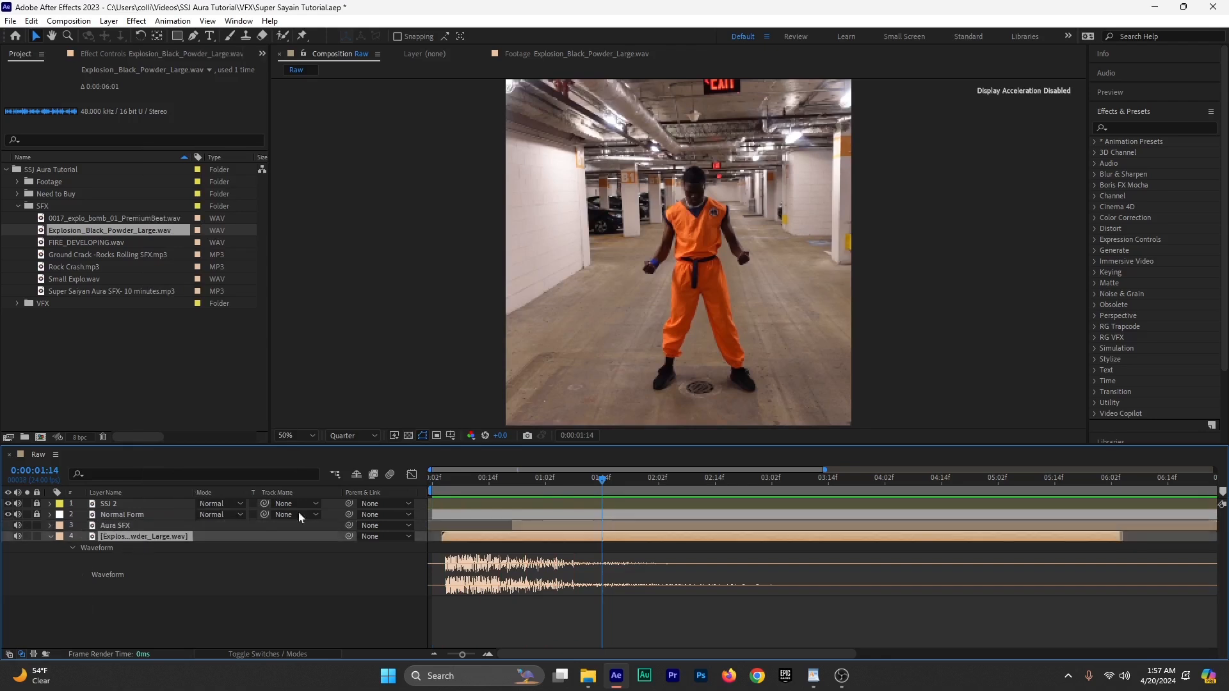
left_click(489, 490)
left_click_drag(489, 491, 434, 490)
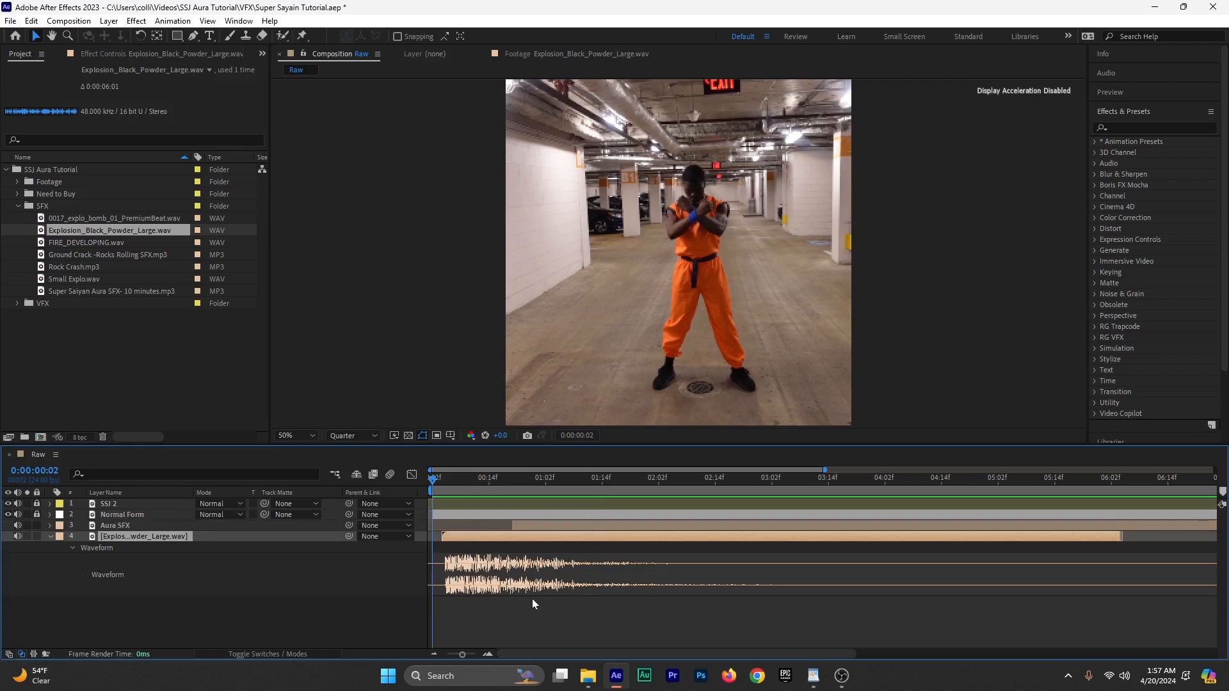
key("space")
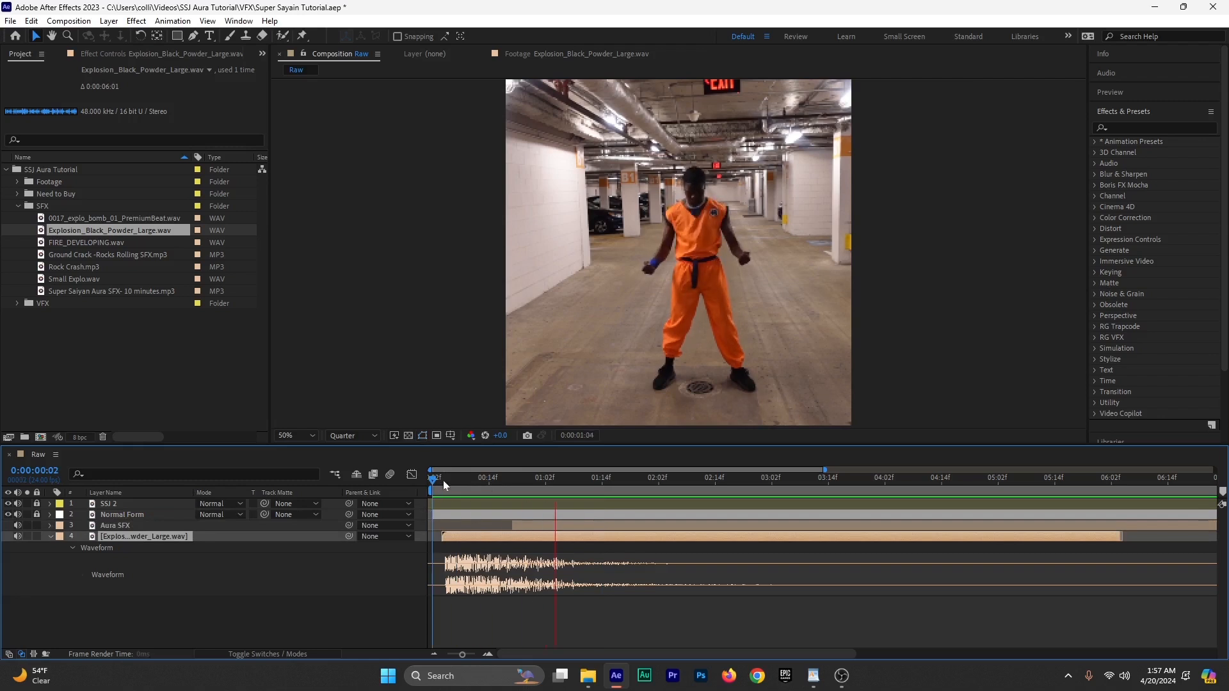
key("space")
key("space")
left_click_drag(512, 489, 441, 505)
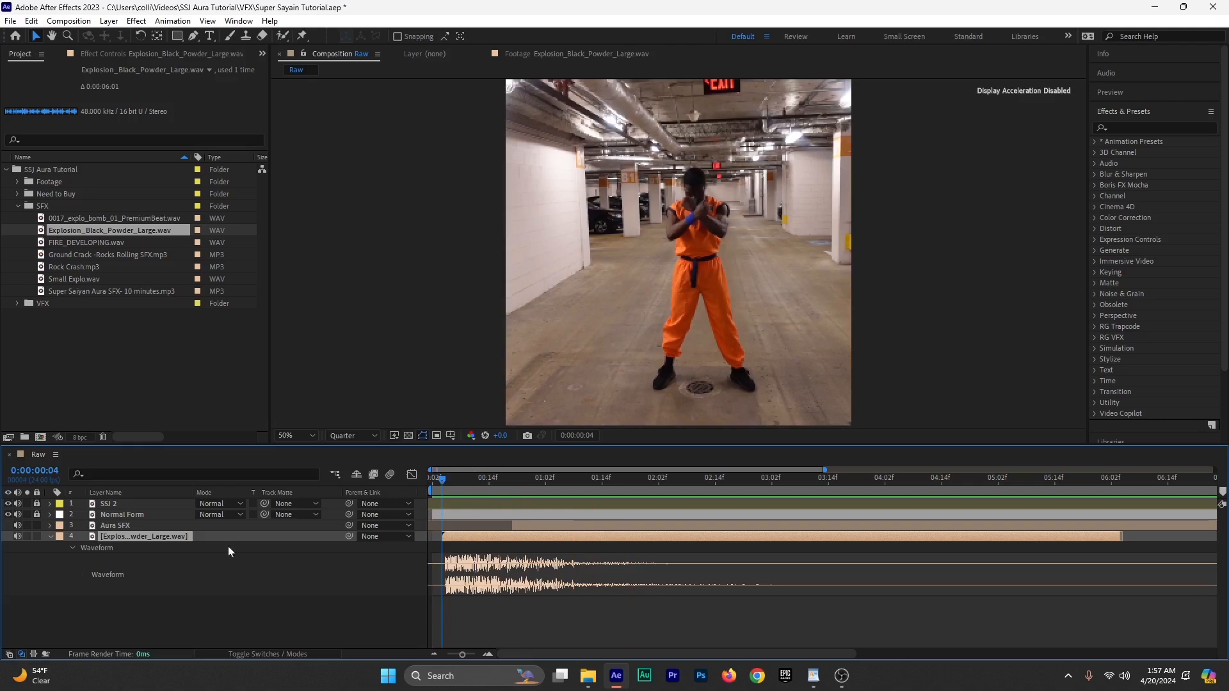
left_click(49, 536)
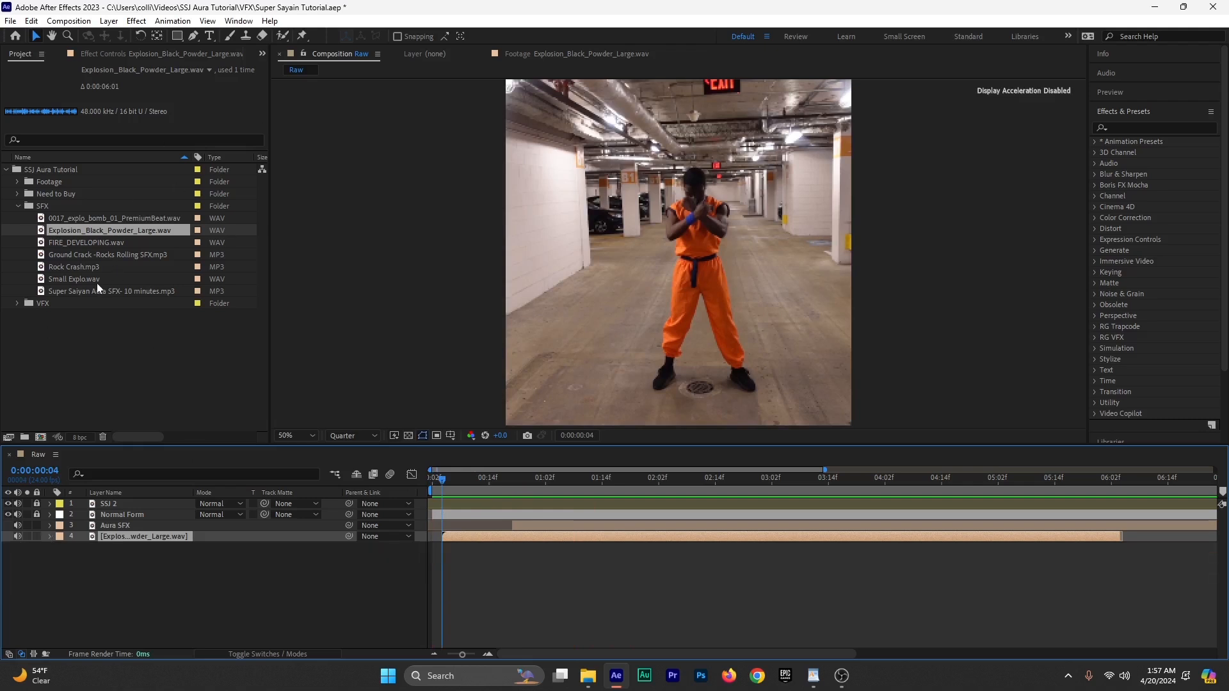
Step: Open Small Explo.wav from the SFX folder to audition it, and return to the Raw composition
left_click(76, 280)
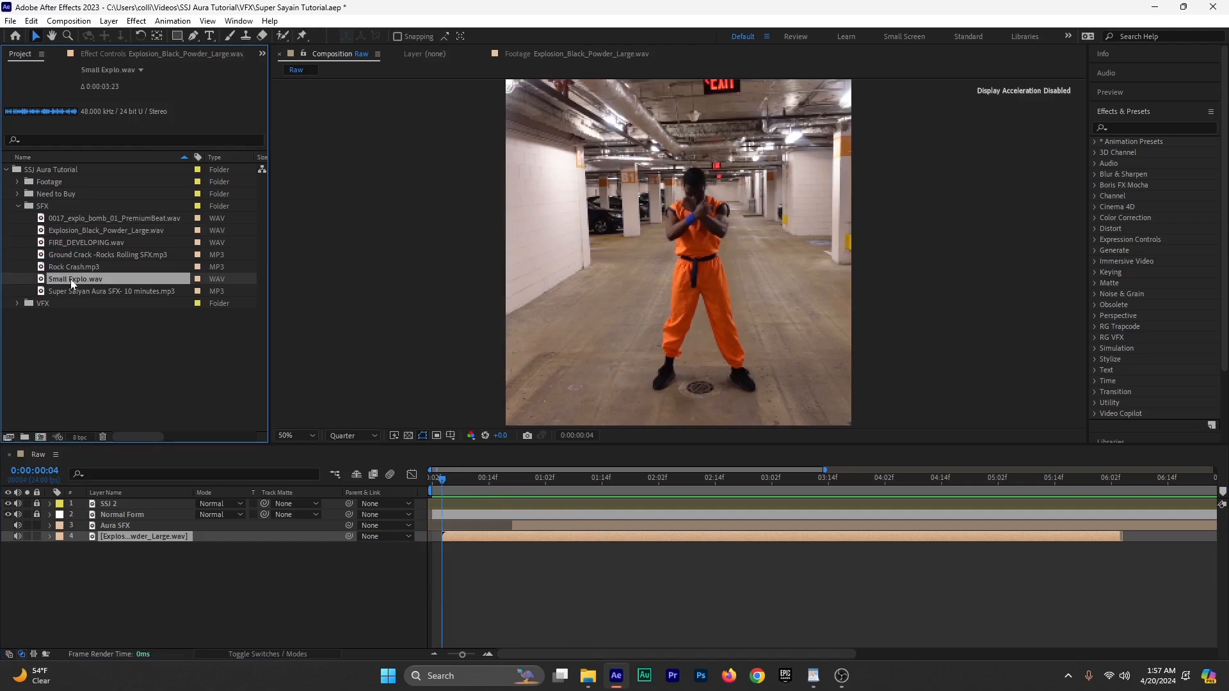
key("space")
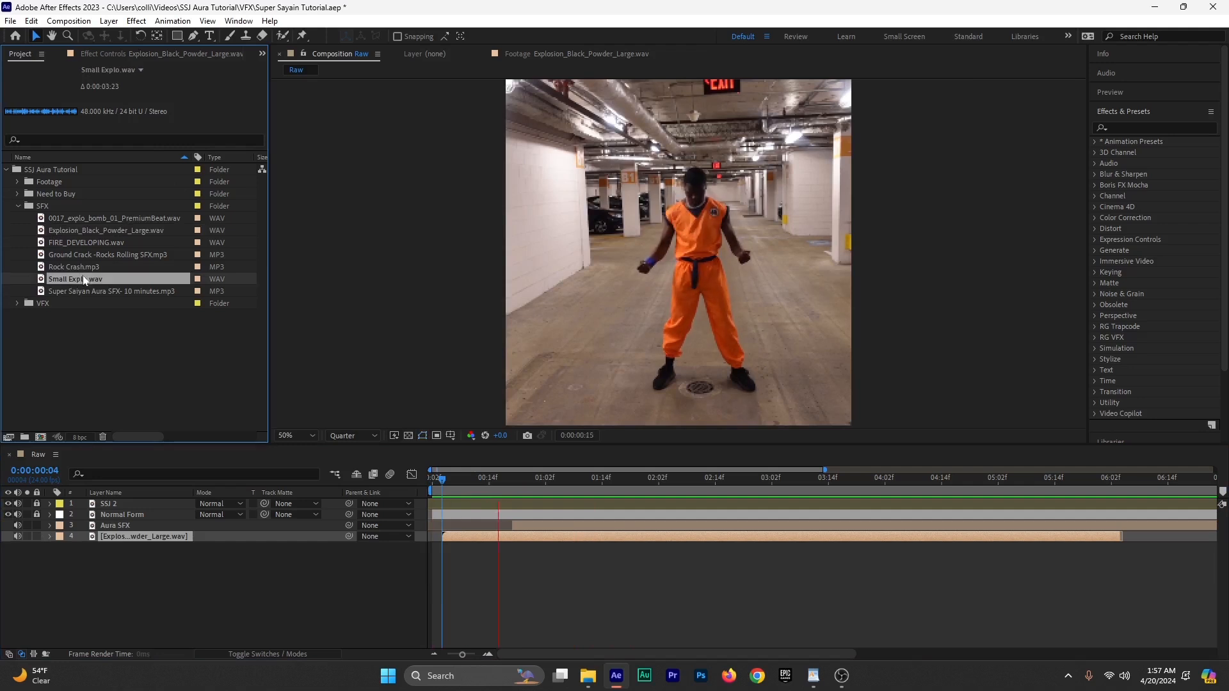
double_click(78, 283)
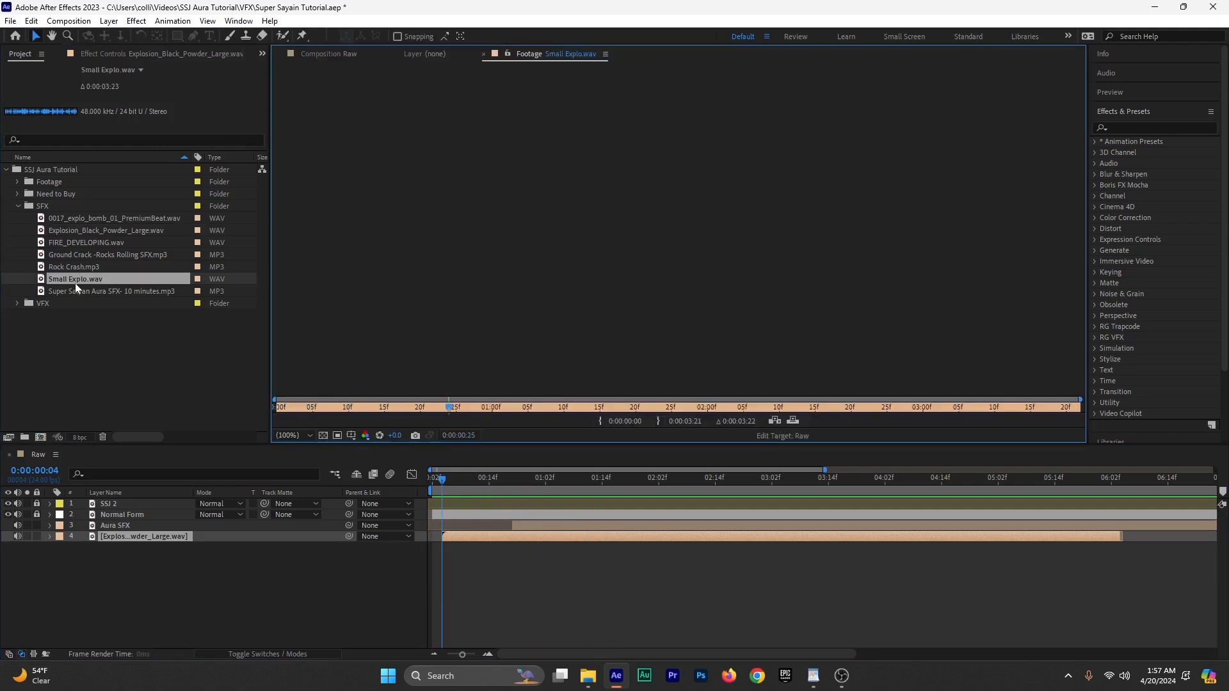
left_click(290, 410)
left_click(109, 536)
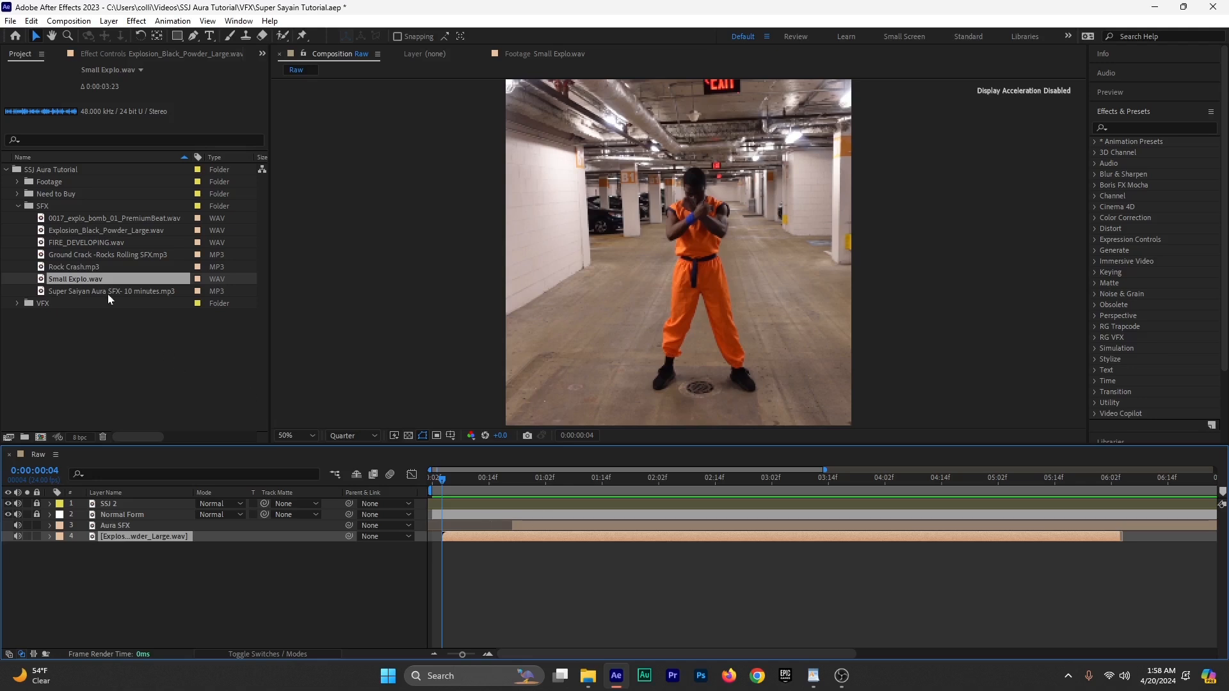
Step: Add Small Explo.wav directly above Aura SFX with its waveform revealed, and slide it slightly later toward 0:00:00:04
left_click(77, 281)
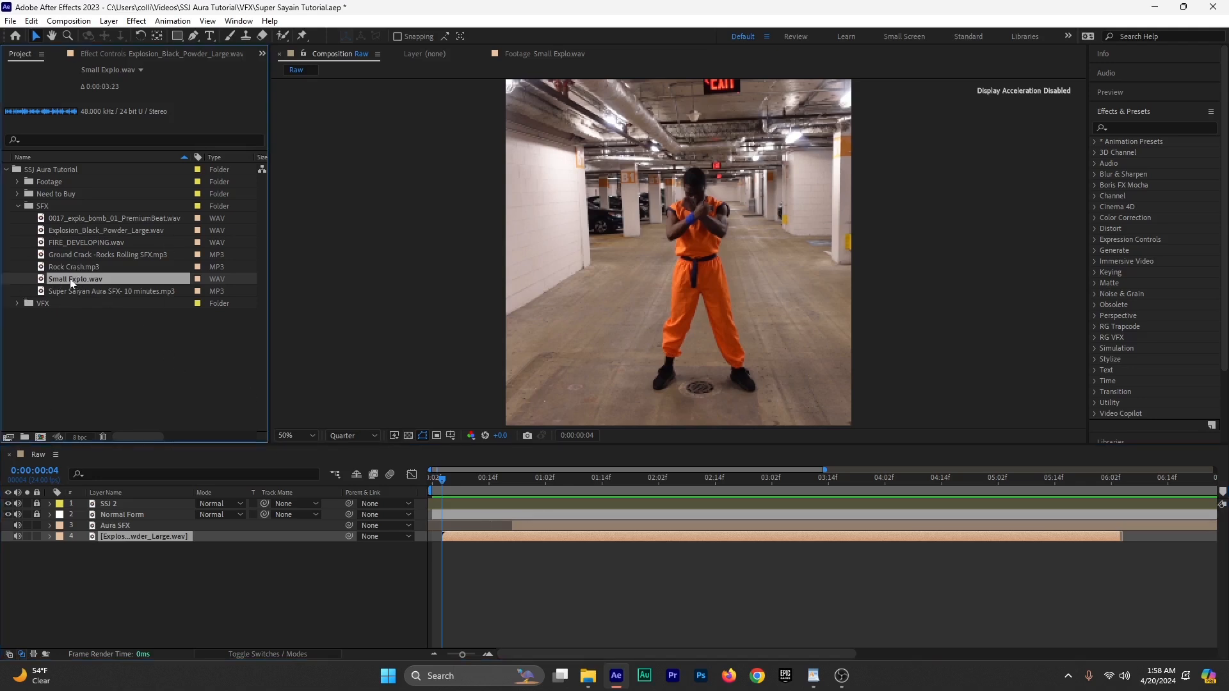
left_click_drag(72, 284, 112, 521)
key("l")
key("l")
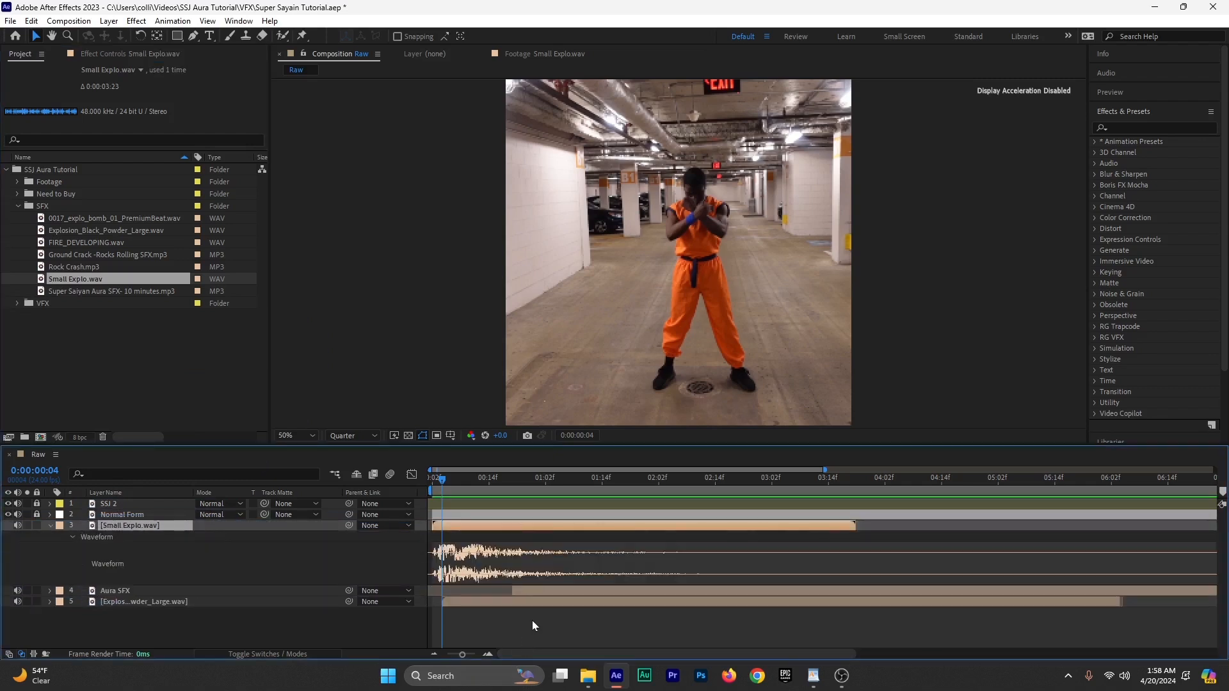
left_click_drag(490, 532, 503, 531)
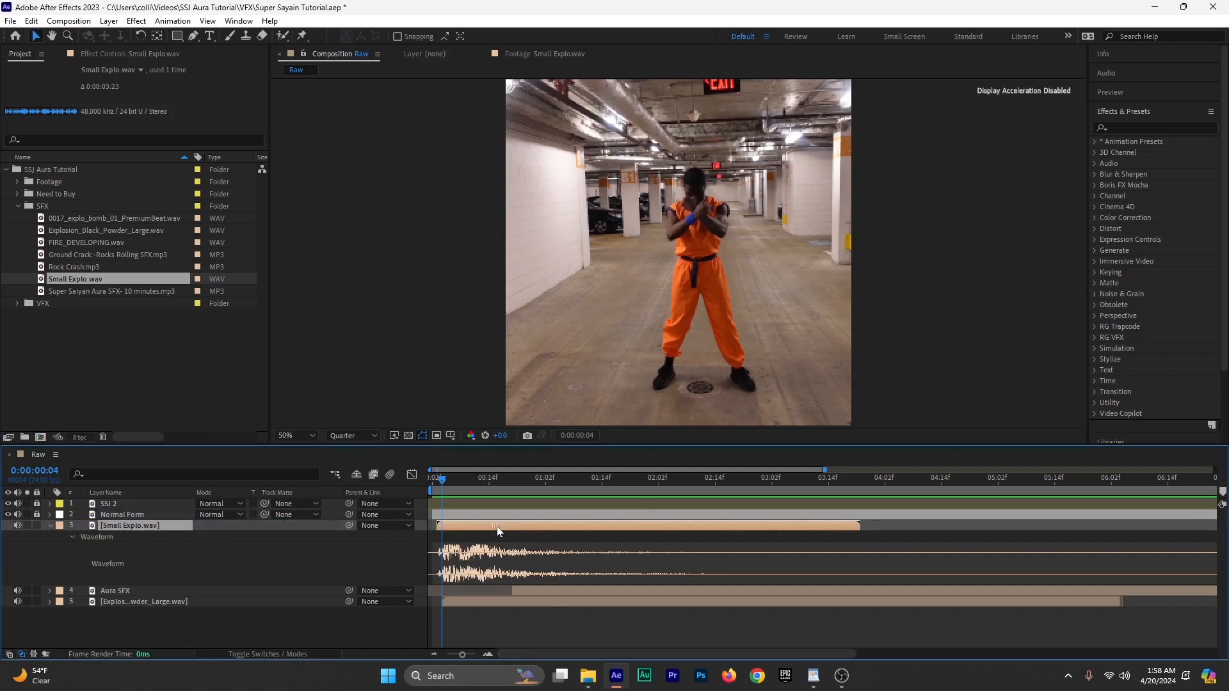
Step: Play Small Explo.wav against the footage from 0:00:00:02 to check its timing
key("Page_Up")
key("Page_Up")
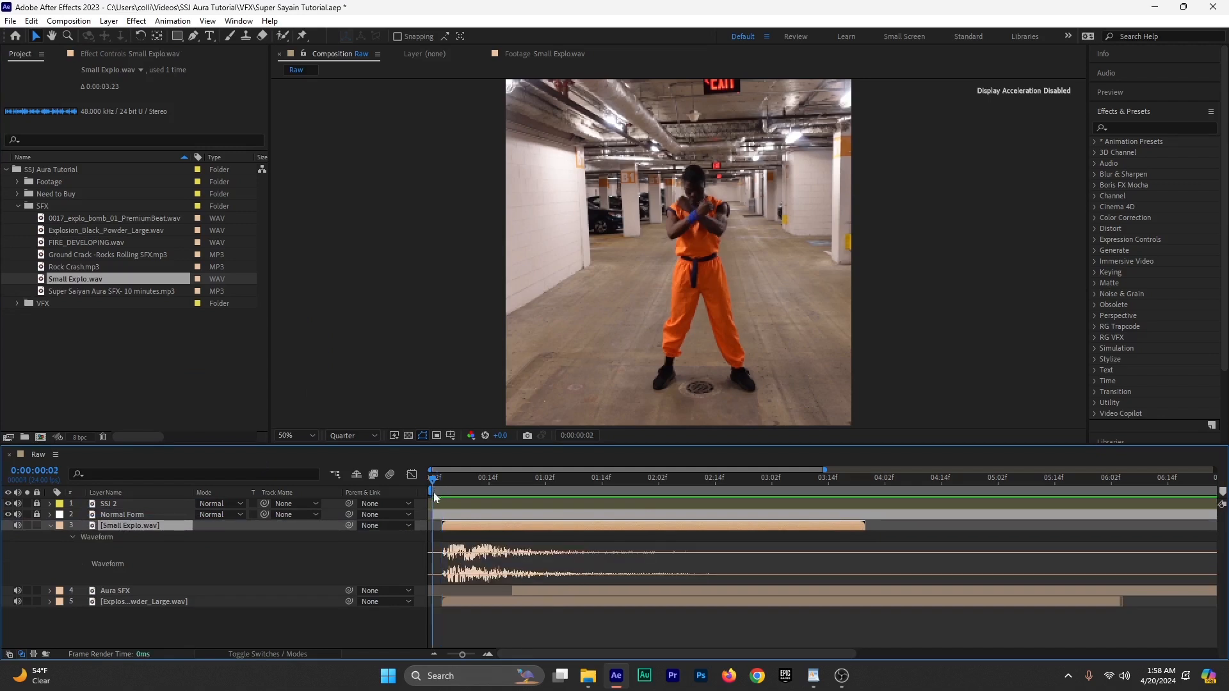
key("space")
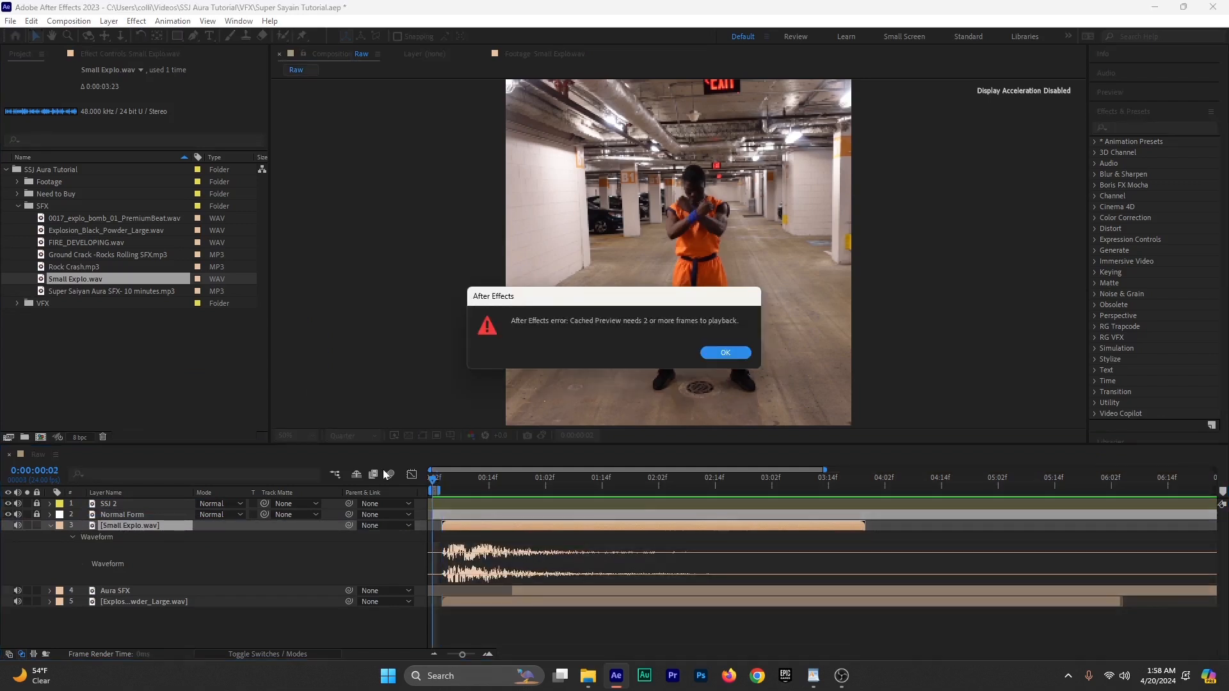
left_click(721, 354)
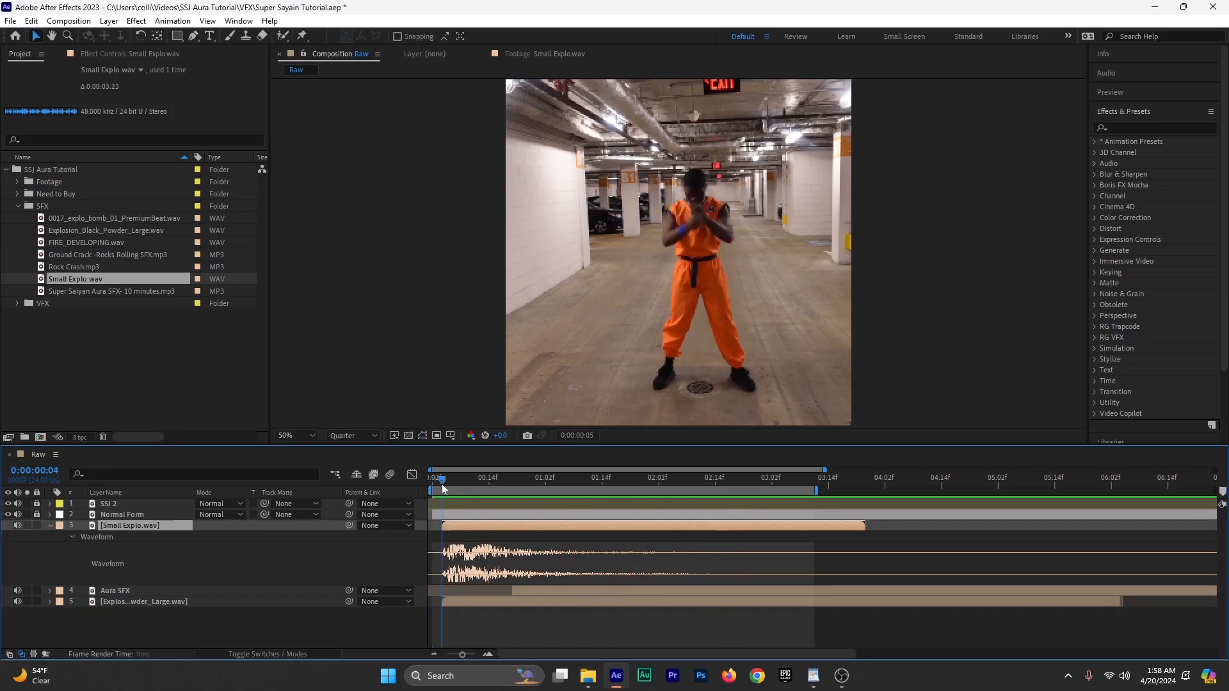
key("space")
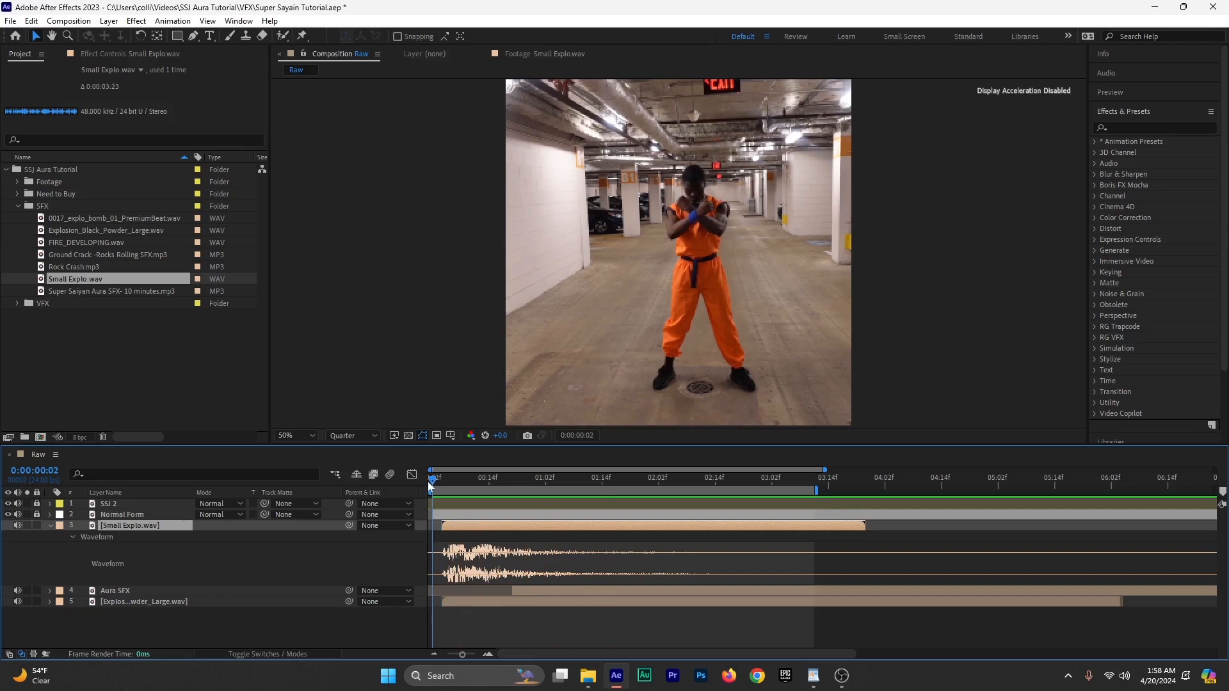
Step: Collapse the Small Explo.wav waveform and preview the layered sounds together from 0:00:00:02
left_click(50, 527)
left_click(529, 580)
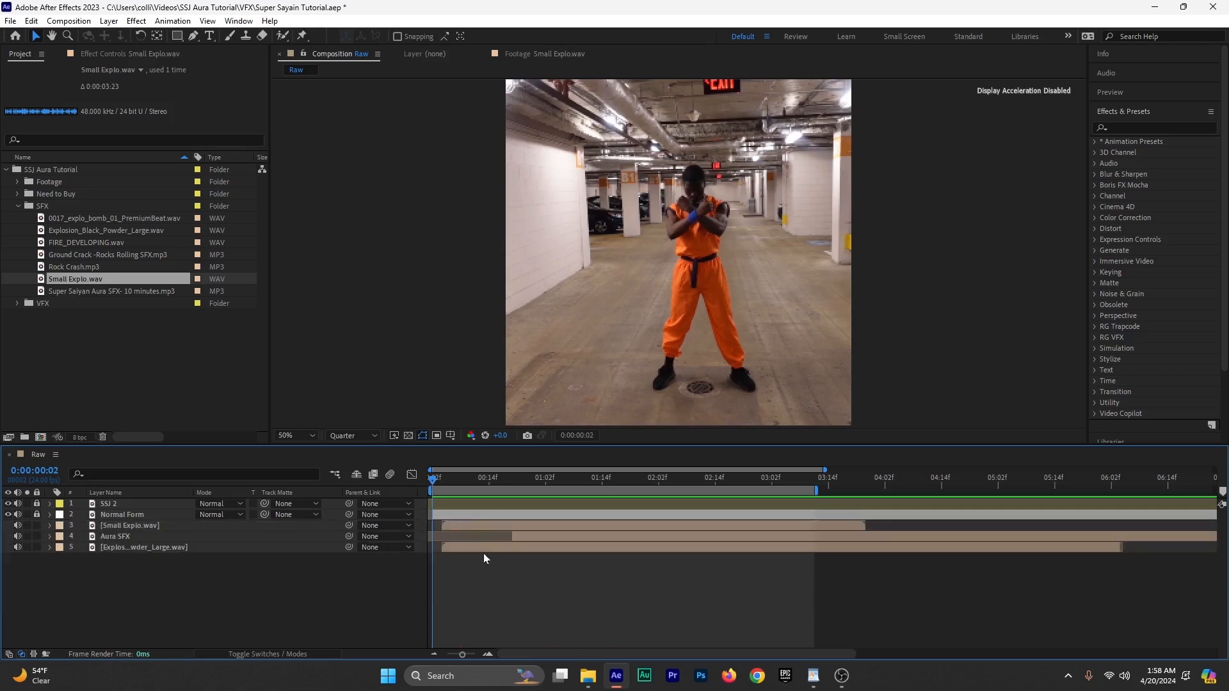
key("space")
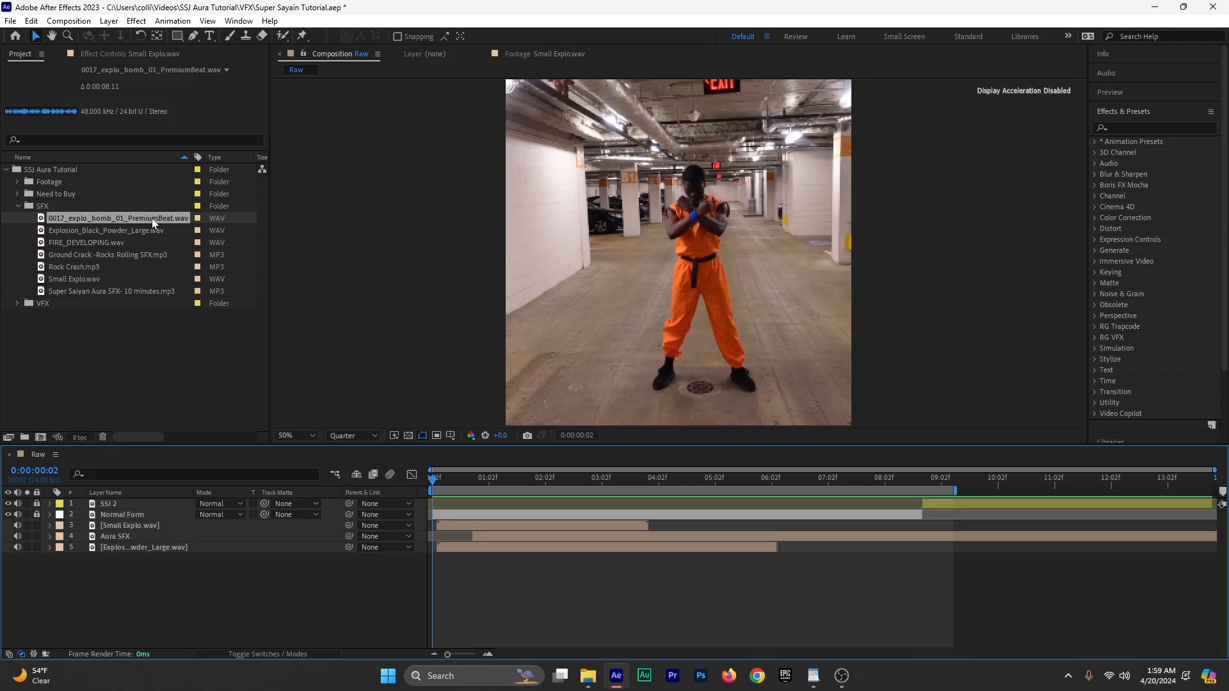
Step: Add 0017_explo_bomb_01_PremiumBeat.wav directly above Small Explo.wav, starting at the beginning of the composition, and reveal its waveform
double_click(82, 217)
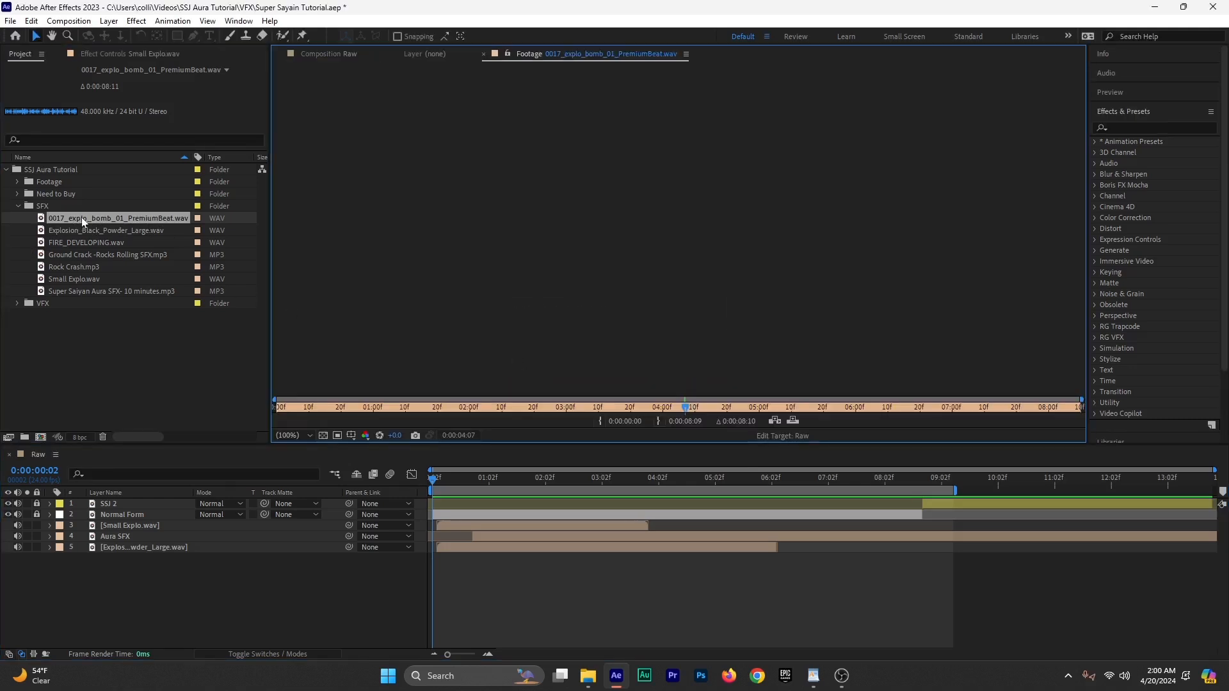
left_click_drag(82, 217, 154, 525)
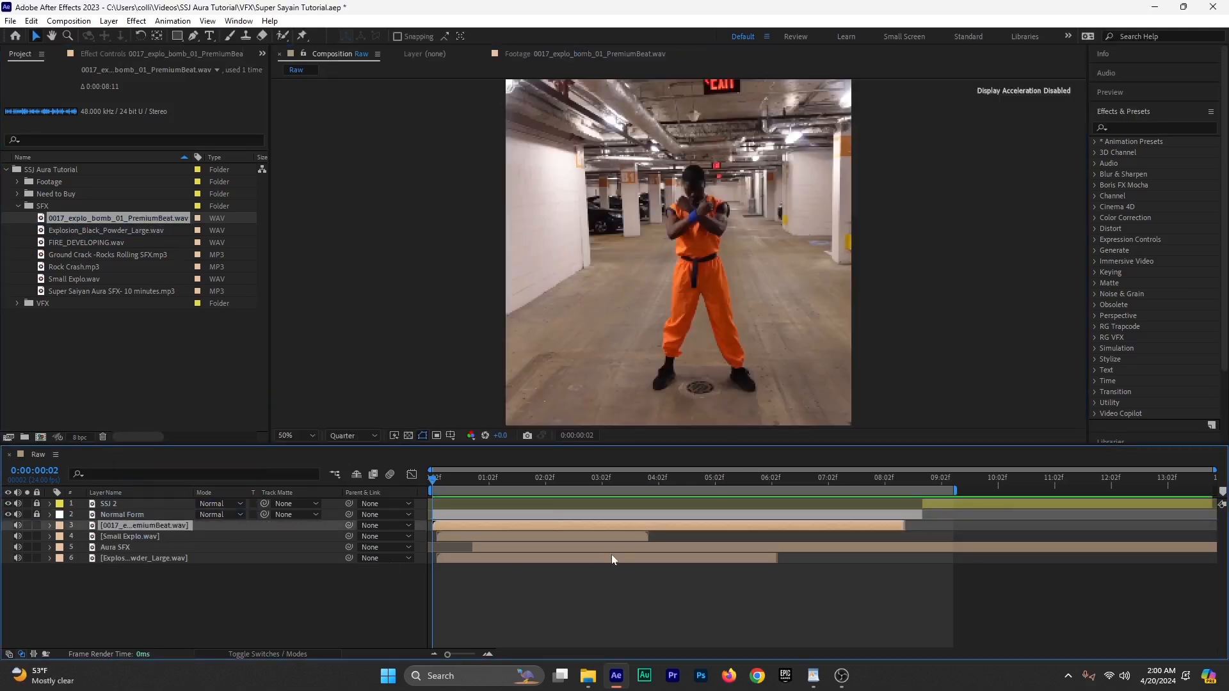
key("l")
key("l")
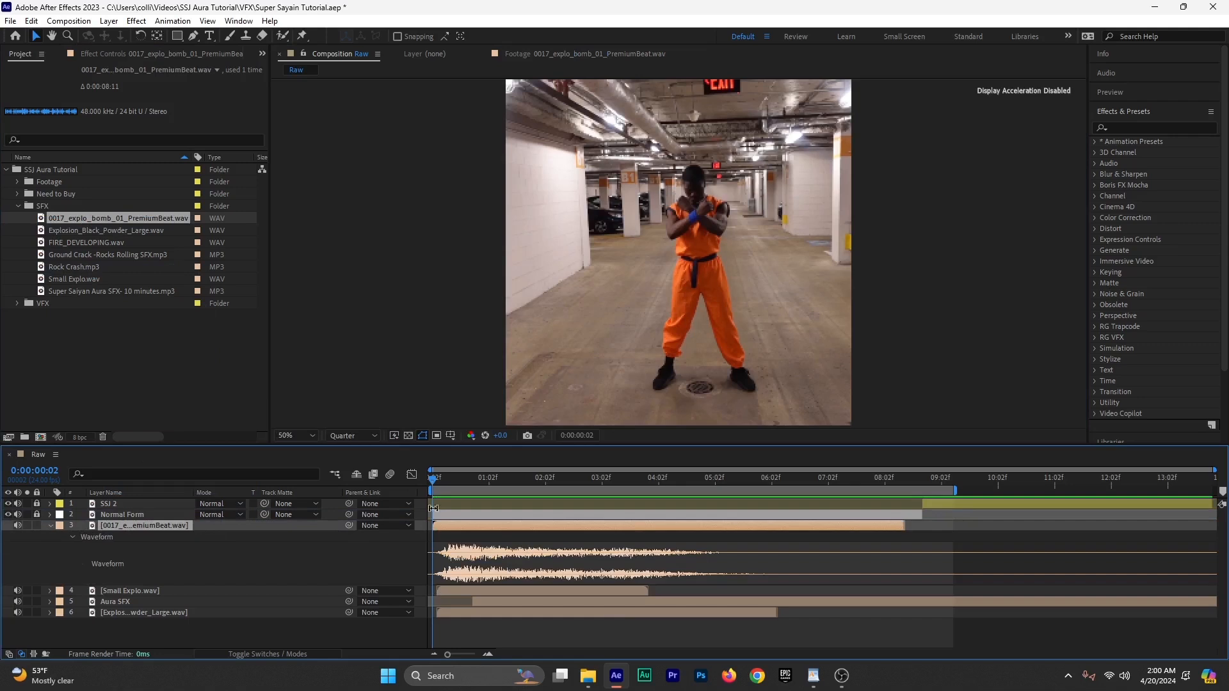
Step: Preview the bomb explosion sound with the other effects from 0:00:00:02 and collapse its waveform
key("space")
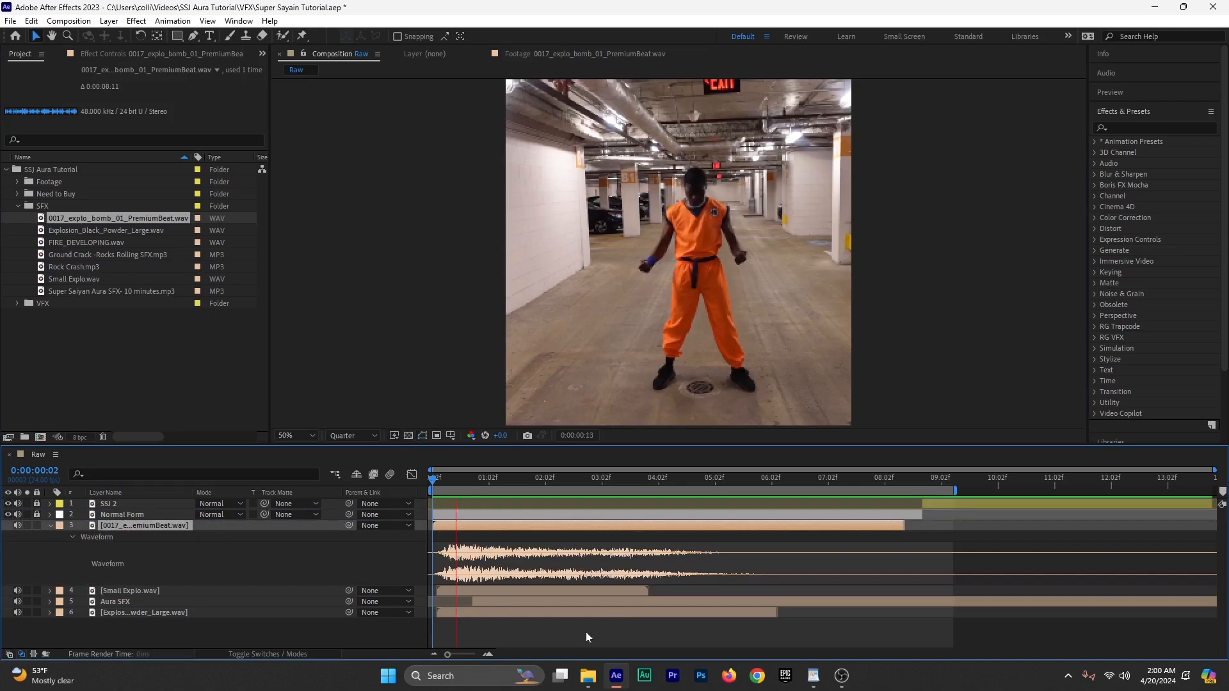
key("space")
key("space")
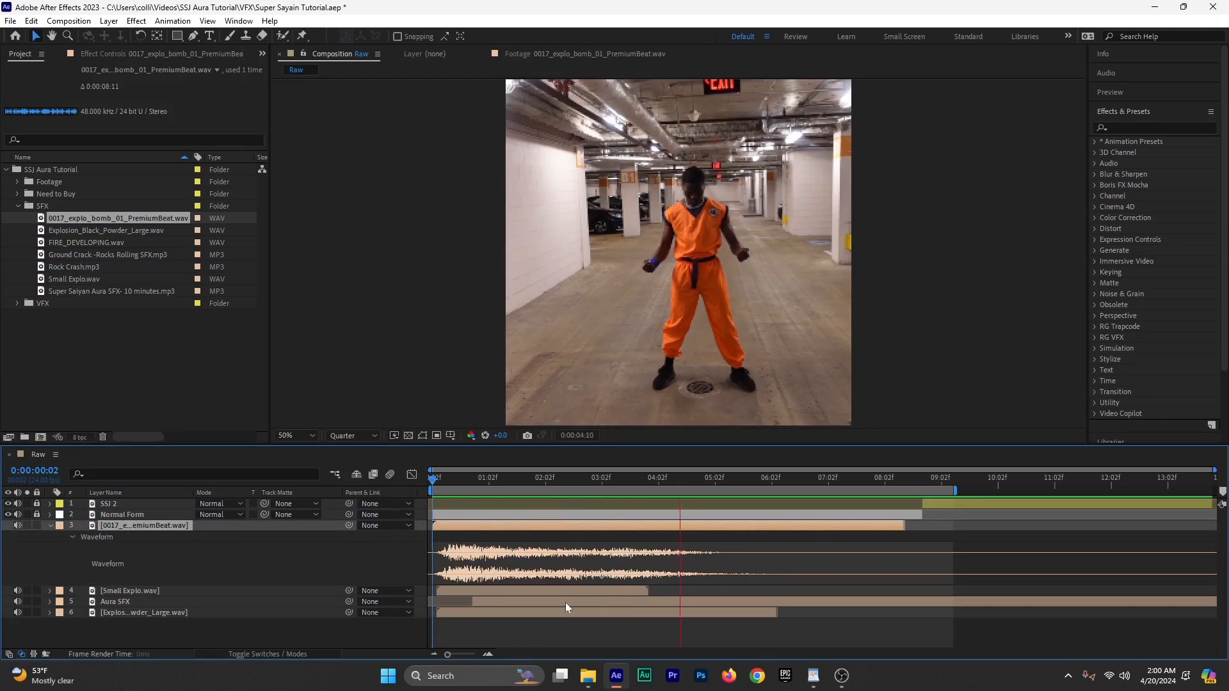
key("space")
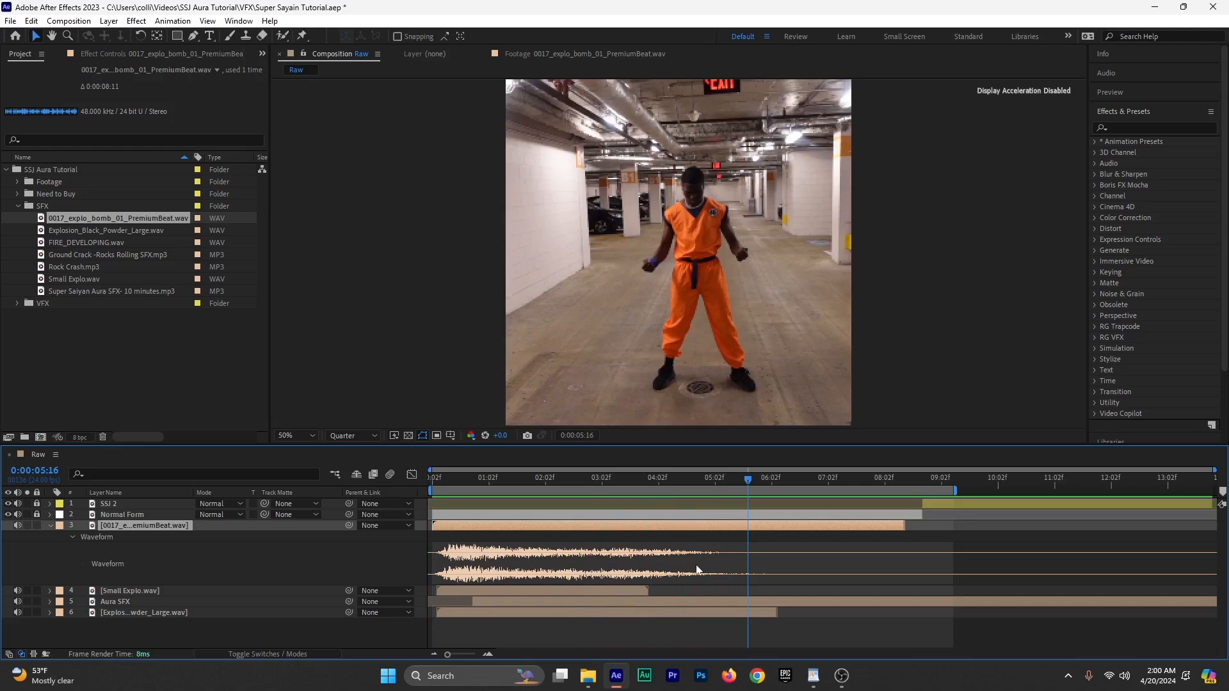
left_click(50, 527)
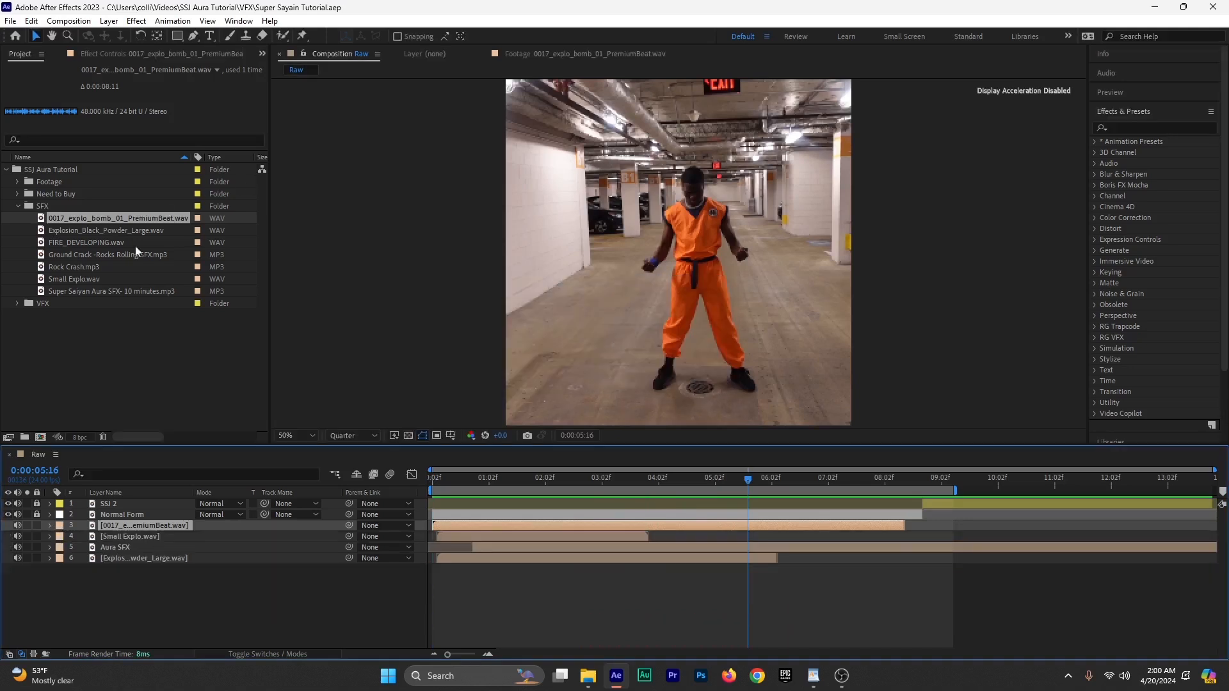
Step: Add FIRE_DEVELOPING.wav directly below the Normal Form layer and reveal its waveform
left_click(81, 248)
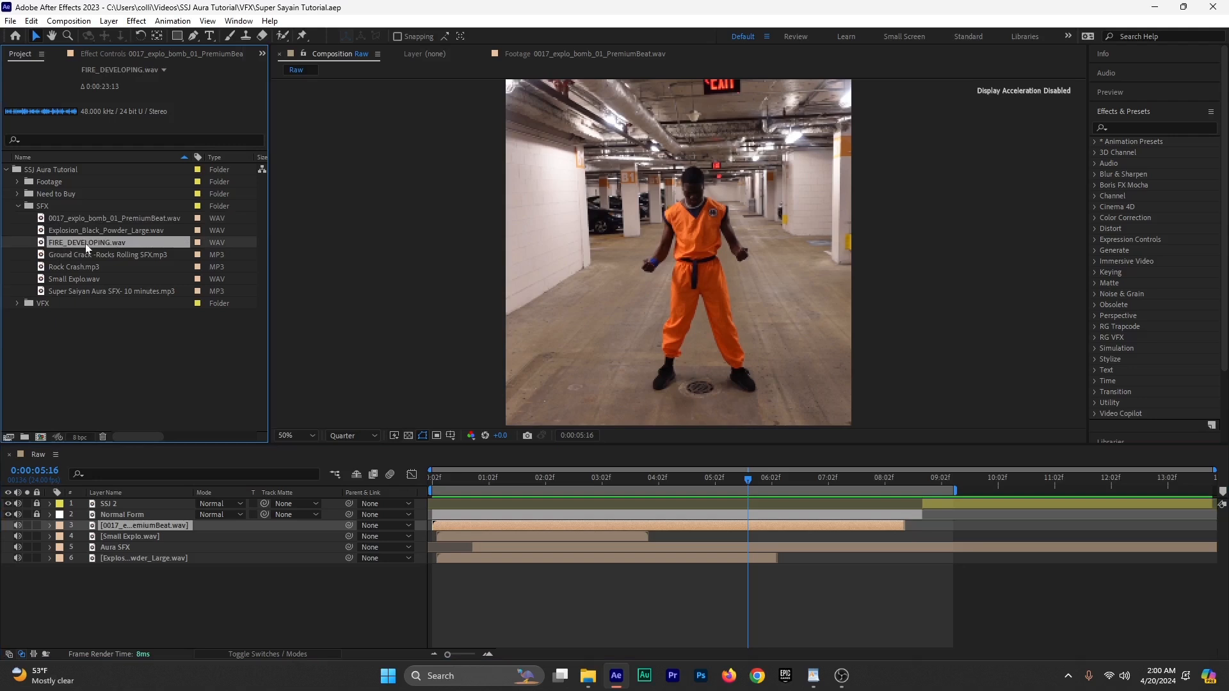
left_click_drag(86, 243, 87, 243)
left_click_drag(88, 244, 113, 523)
key("l")
key("l")
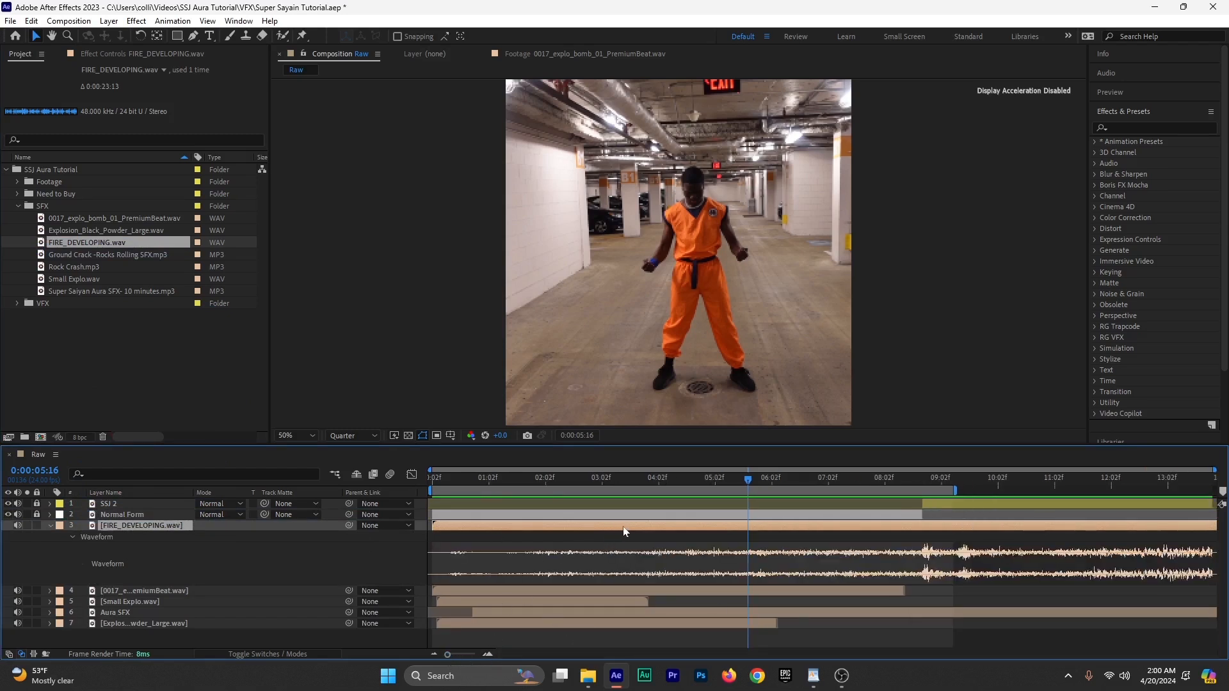
Step: Slide FIRE_DEVELOPING.wav earlier, split it at 0:00:00:19, and delete the portion before the split
left_click_drag(624, 531, 550, 528)
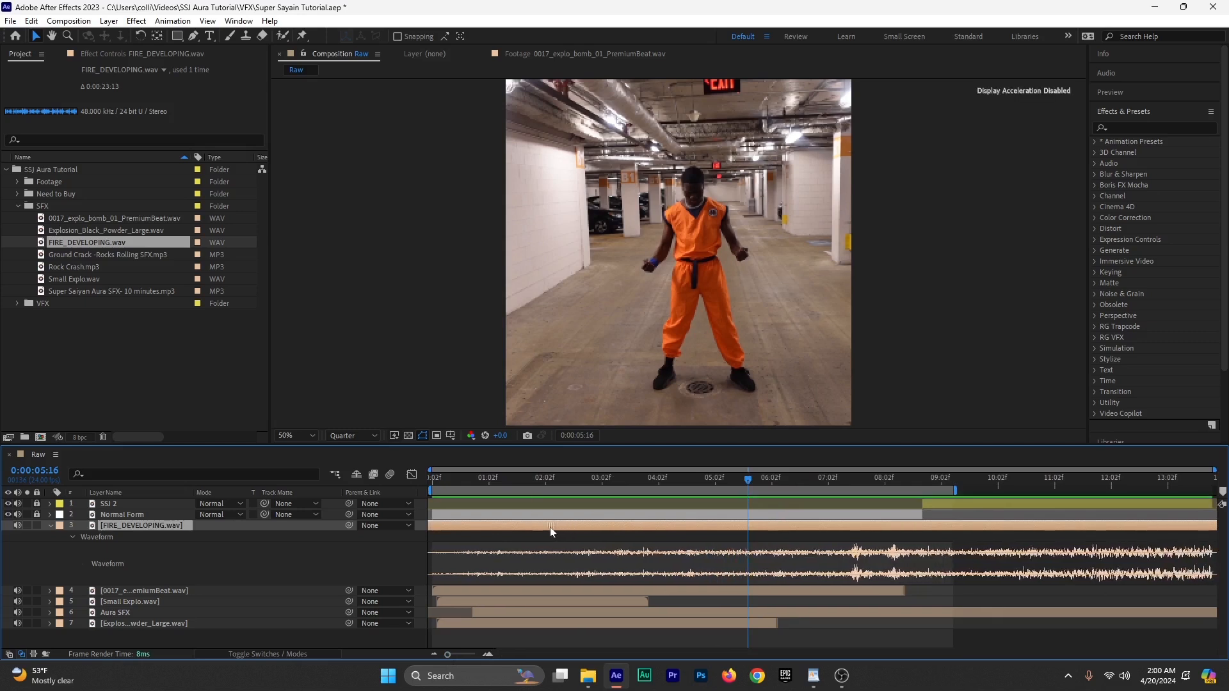
left_click(469, 487)
left_click_drag(468, 486, 473, 487)
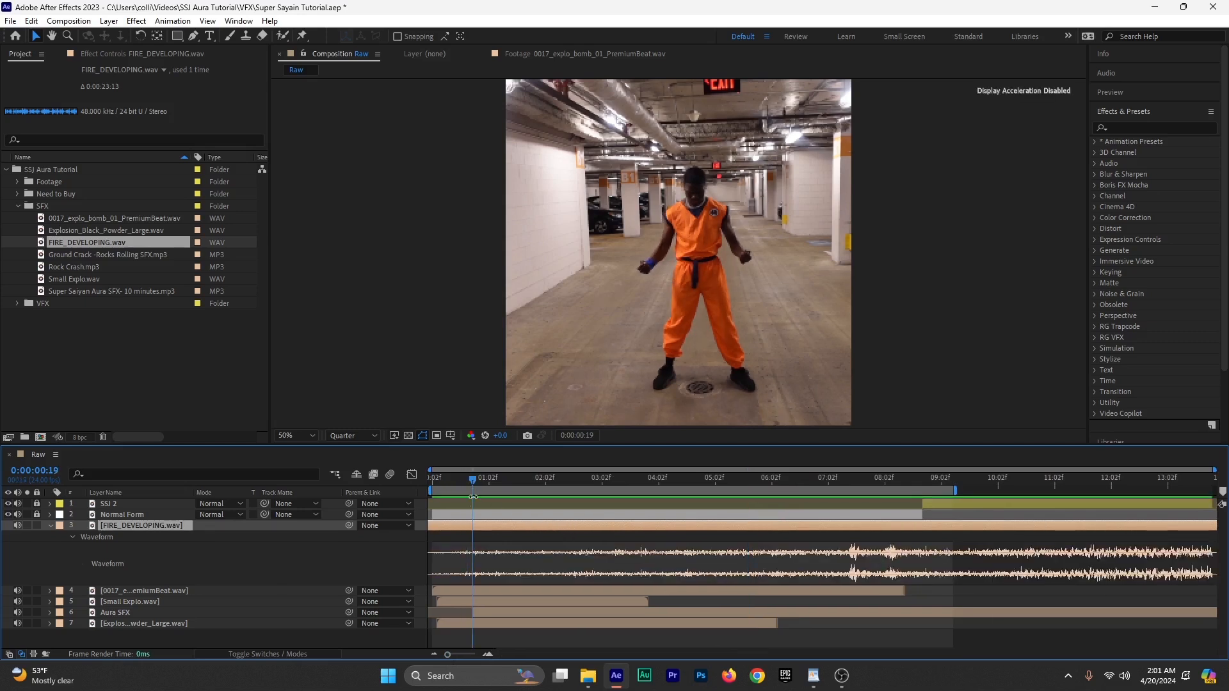
key("ctrl+shift+d")
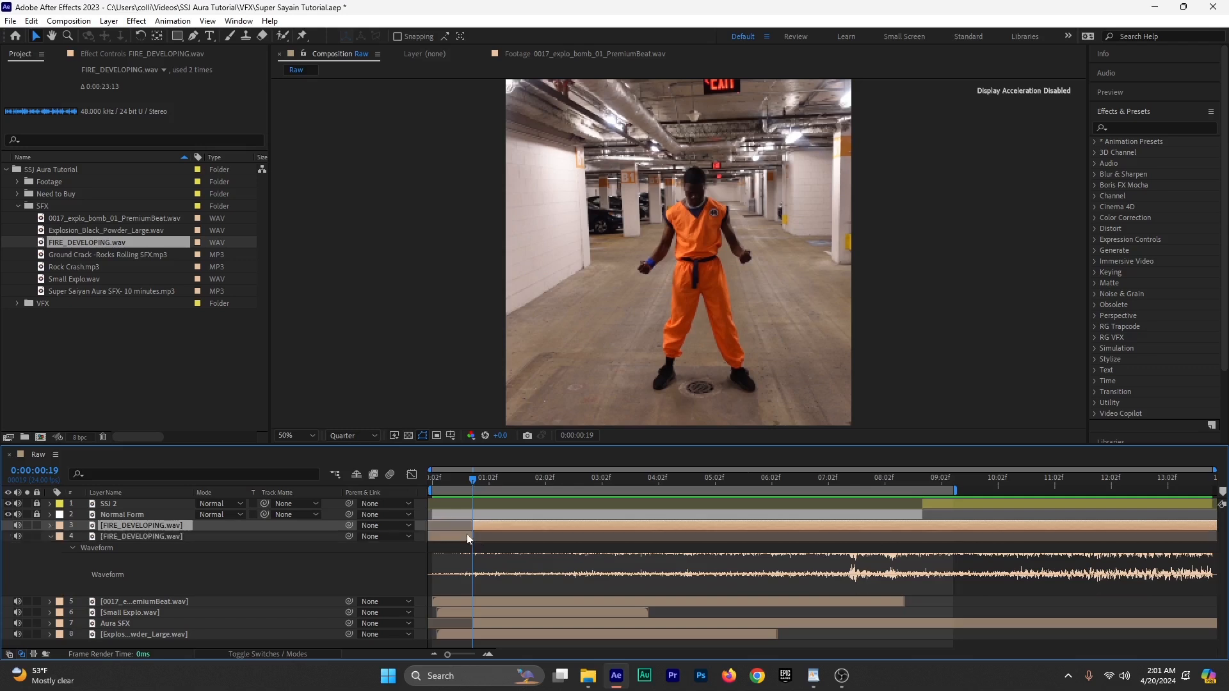
key("Delete")
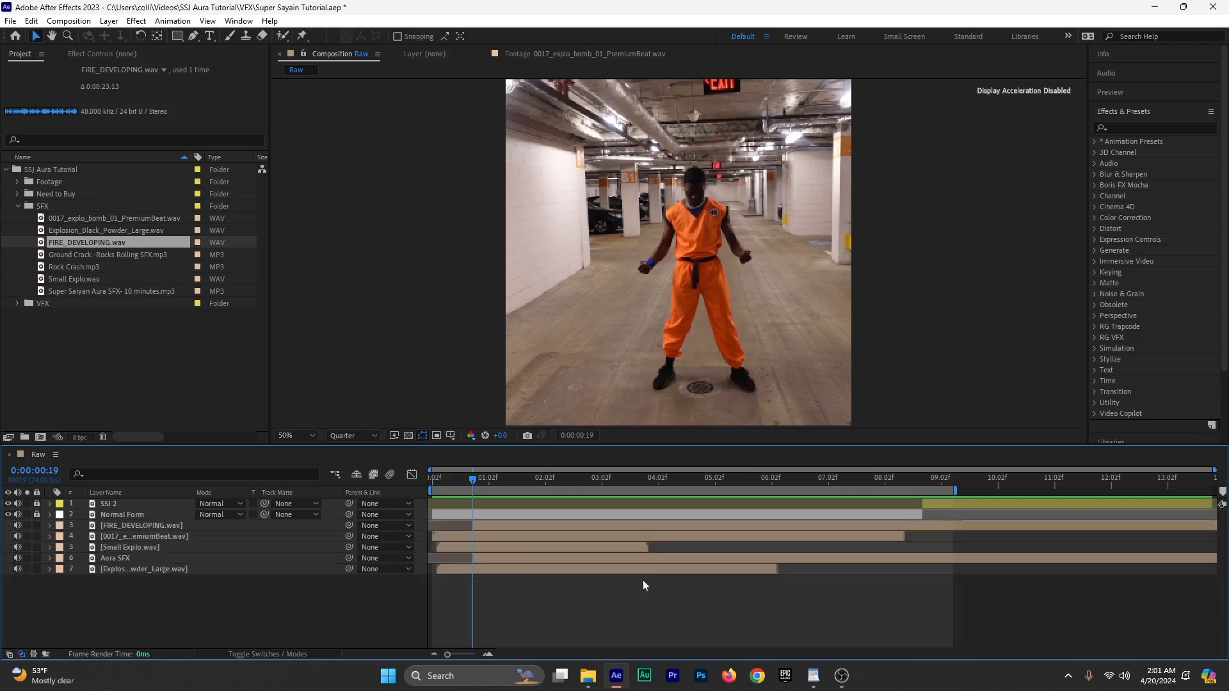
Step: Preview all layered sounds from 0:00:00:02 and look for the second power-up near 0:00:08:14
left_click(433, 479)
key("space")
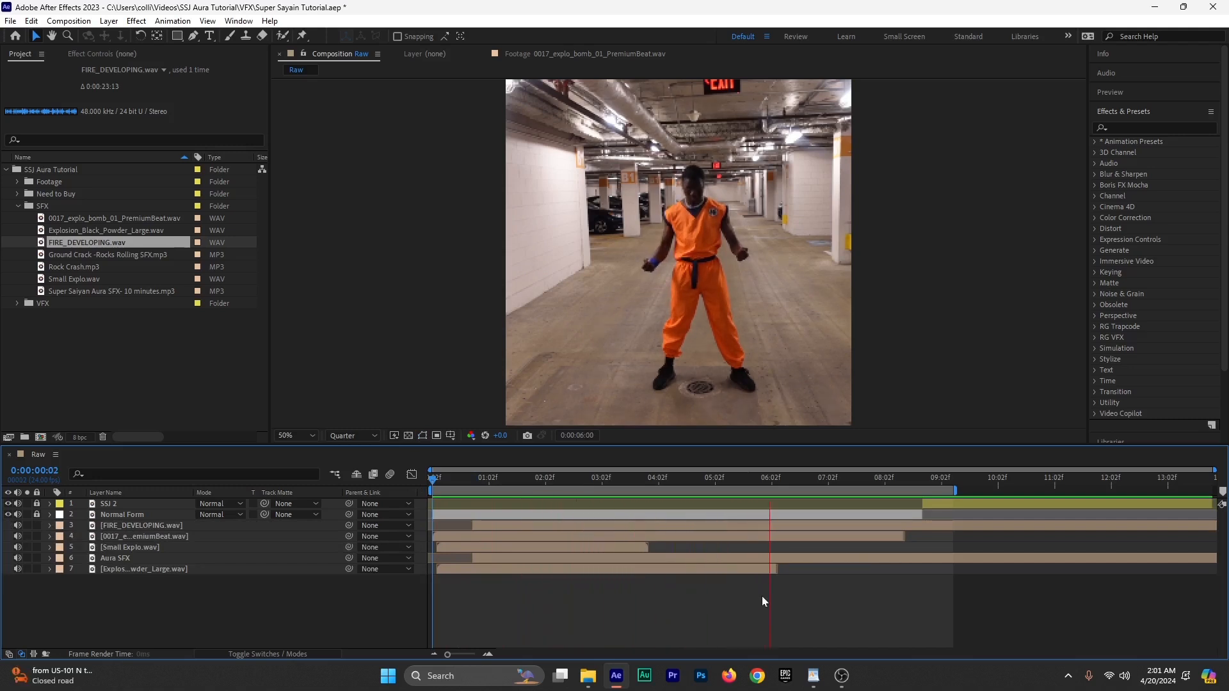
left_click_drag(886, 478, 912, 480)
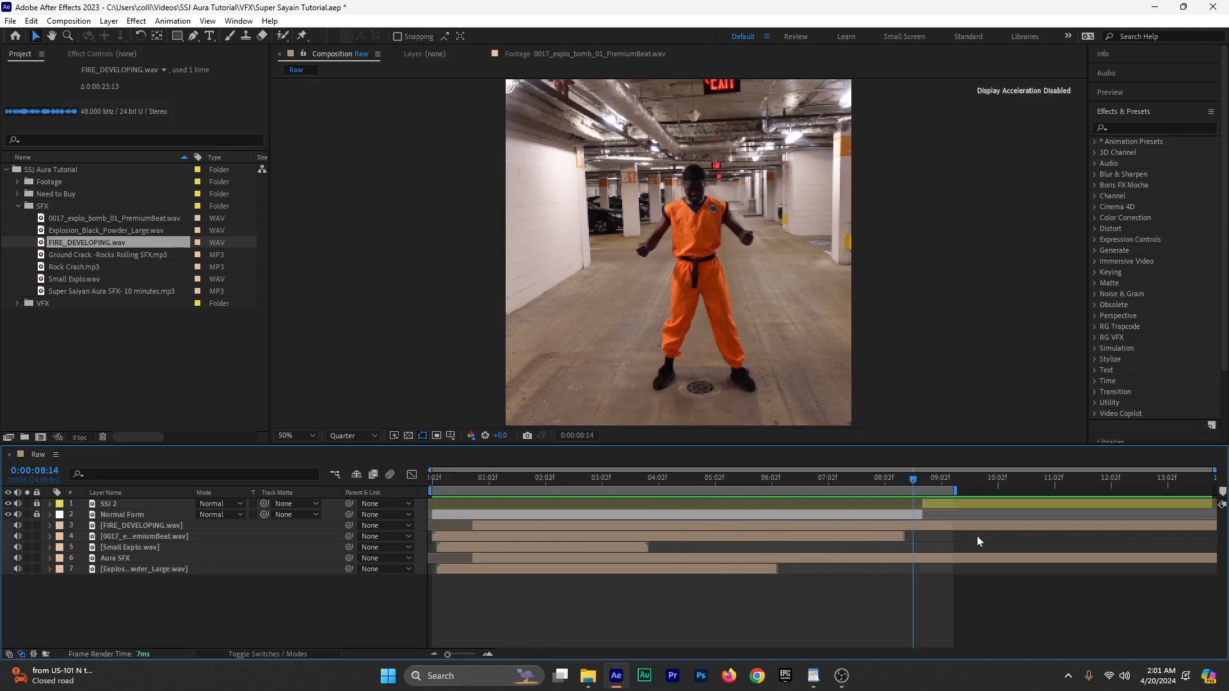
Step: Extend the work area to the end of the composition, preview from 0:00:07:05, and park the playhead at 0:00:08:18
left_click_drag(957, 491, 1215, 491)
left_click(836, 485)
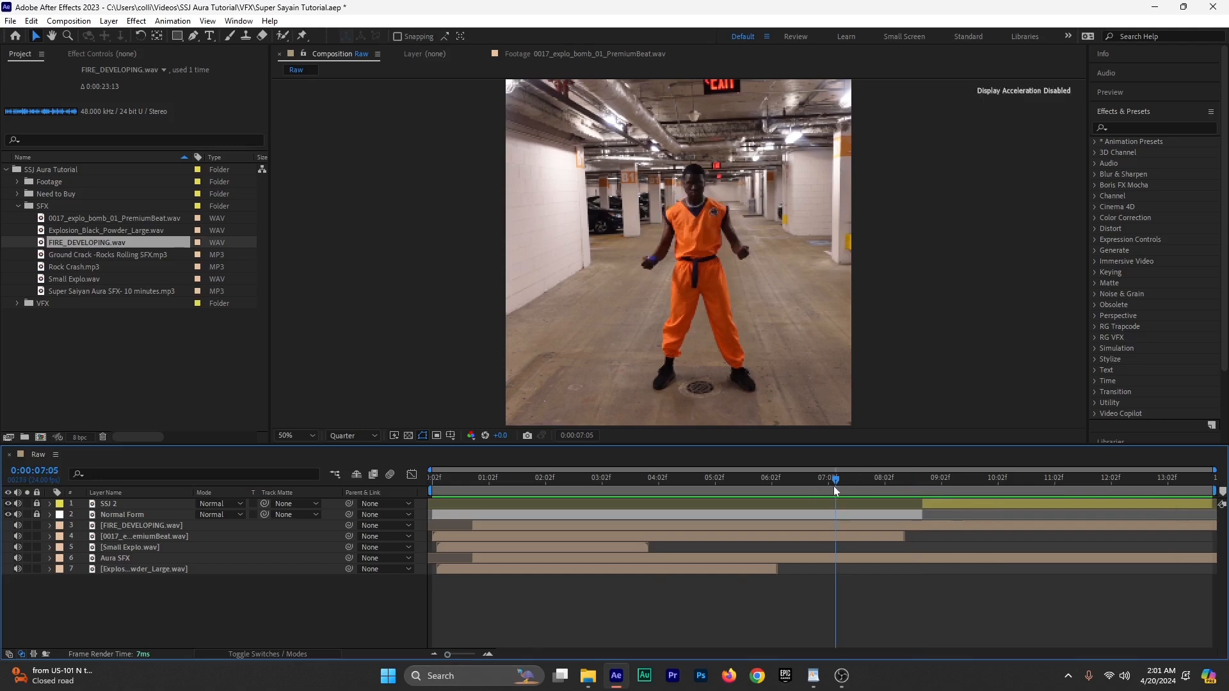
key("space")
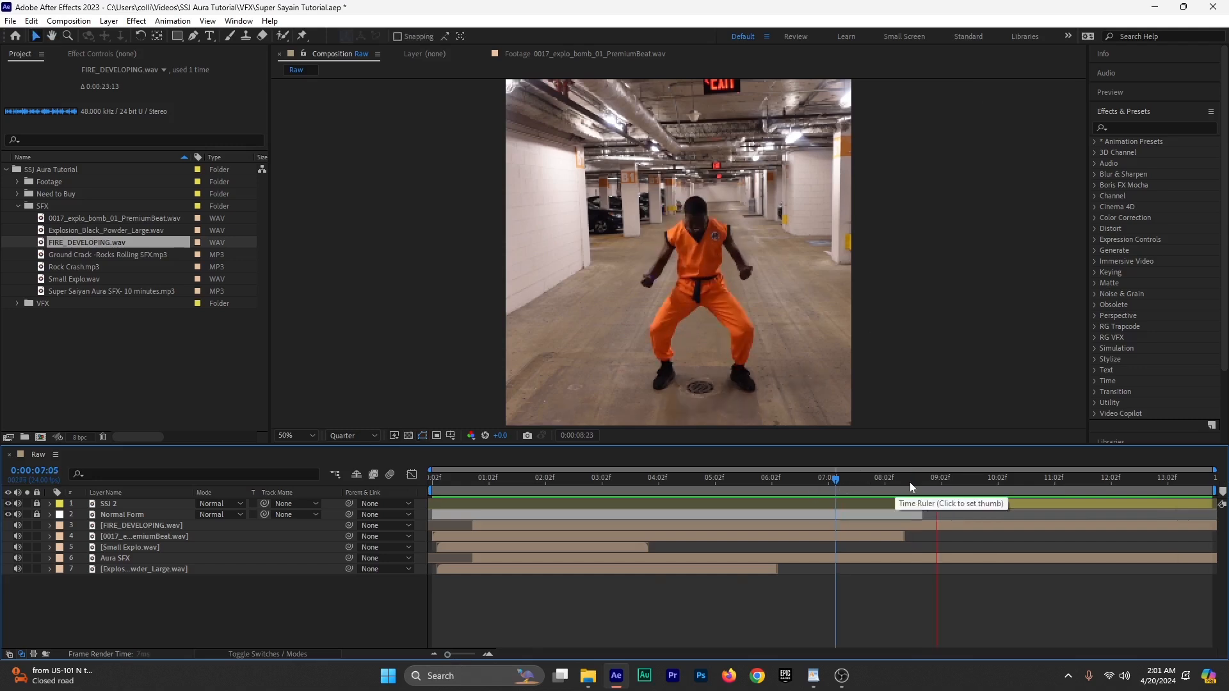
left_click_drag(909, 482, 922, 515)
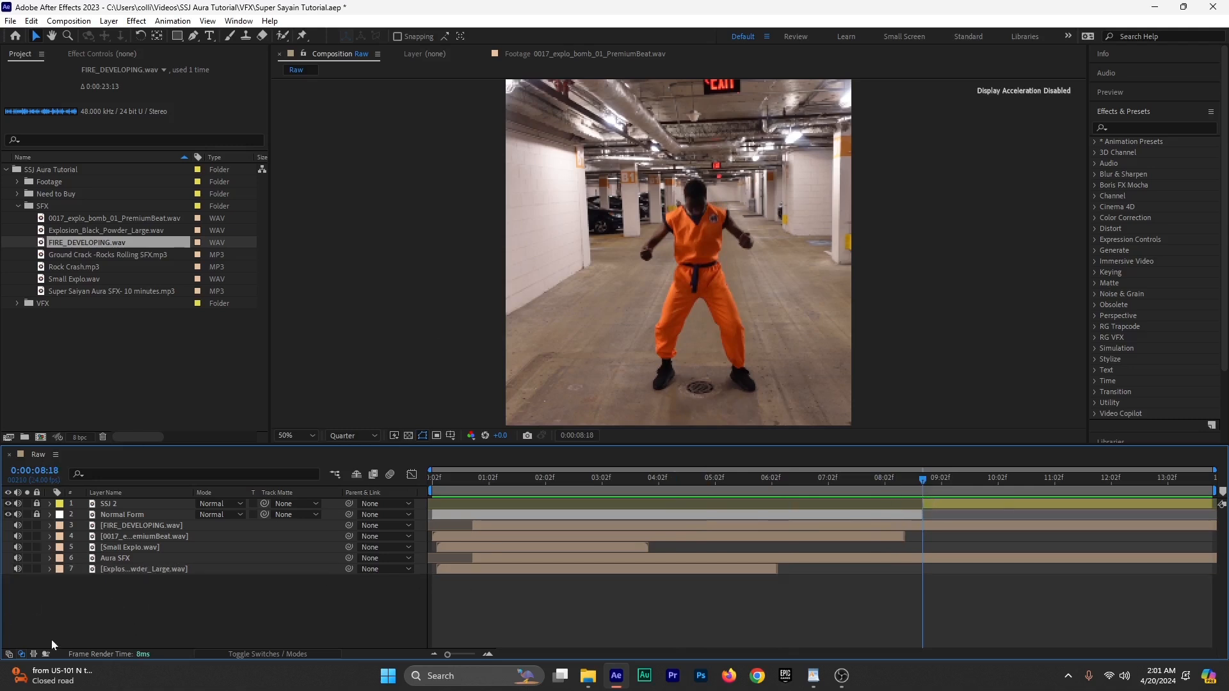
Step: Mark the five sound effect layers below Normal Form as shy and hide shy layers in the Raw timeline
left_click_drag(51, 639, 145, 528)
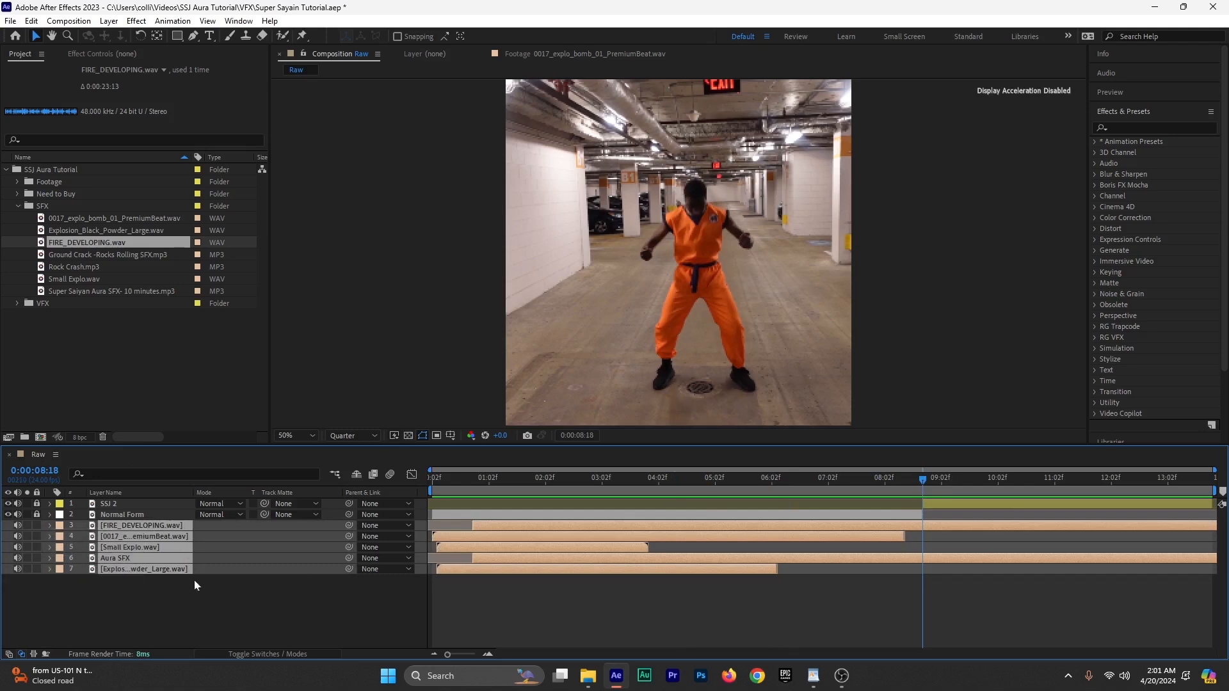
left_click(261, 653)
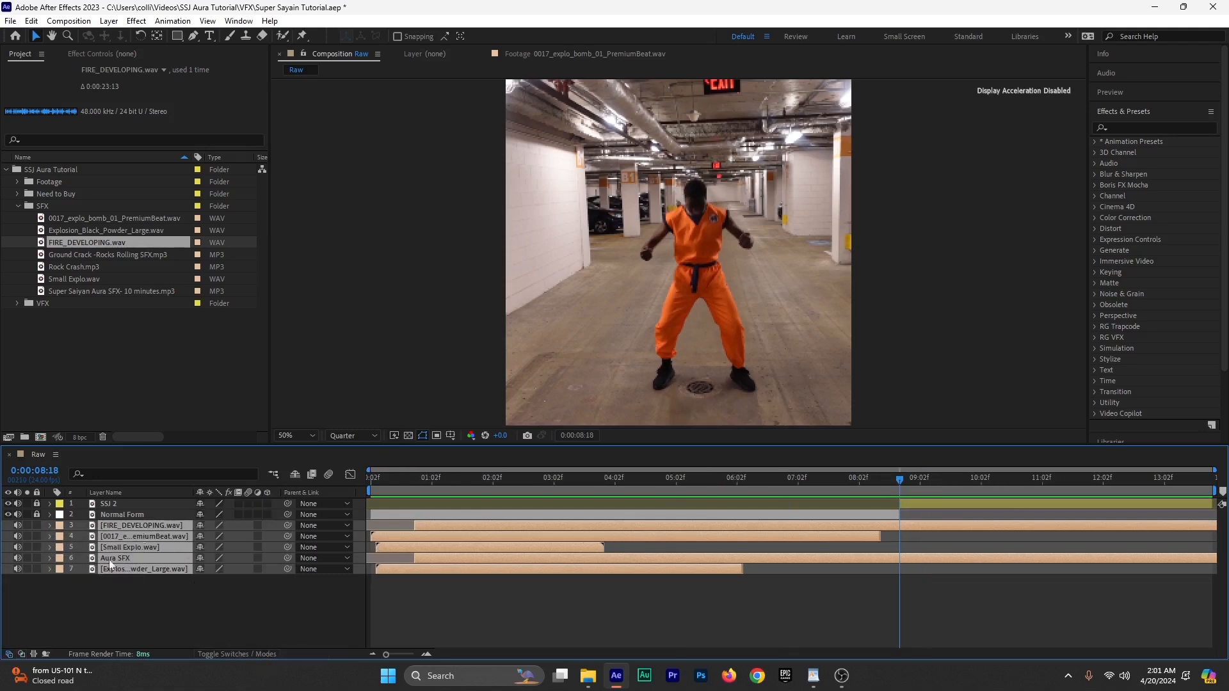
left_click(201, 566)
left_click(293, 478)
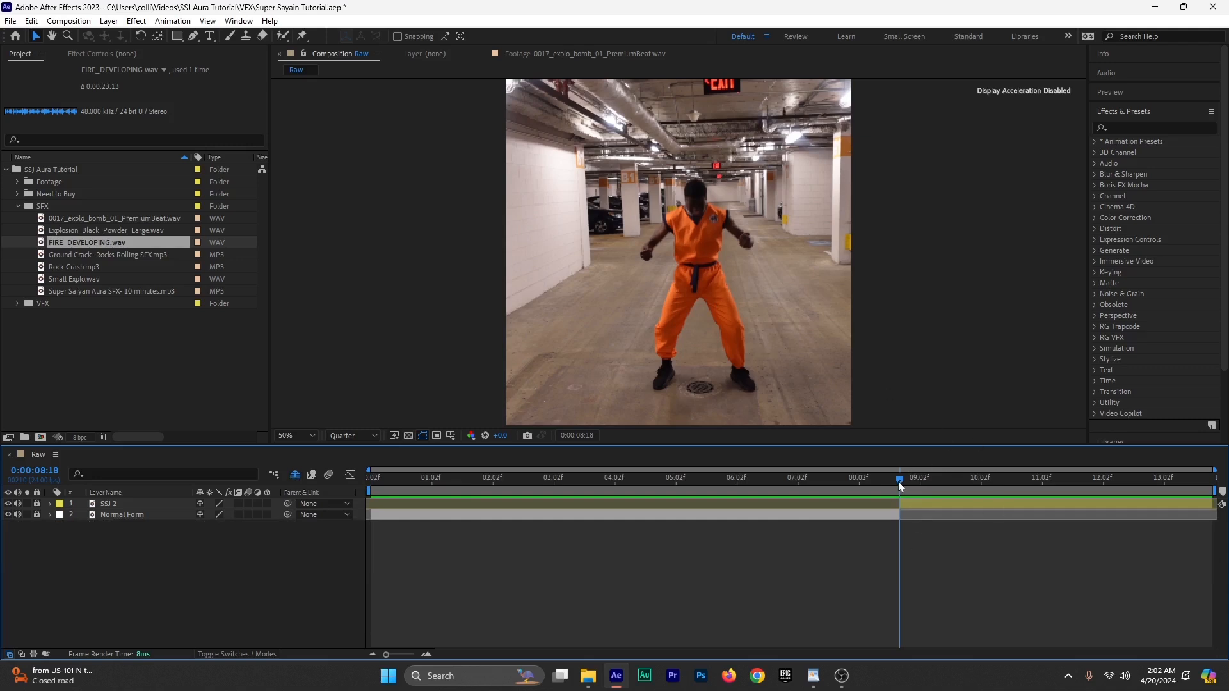
Step: Add Rock Crash.mp3 below Normal Form, starting shortly before 0:00:08:18, and reveal its waveform
left_click_drag(898, 482, 902, 526)
left_click(76, 266)
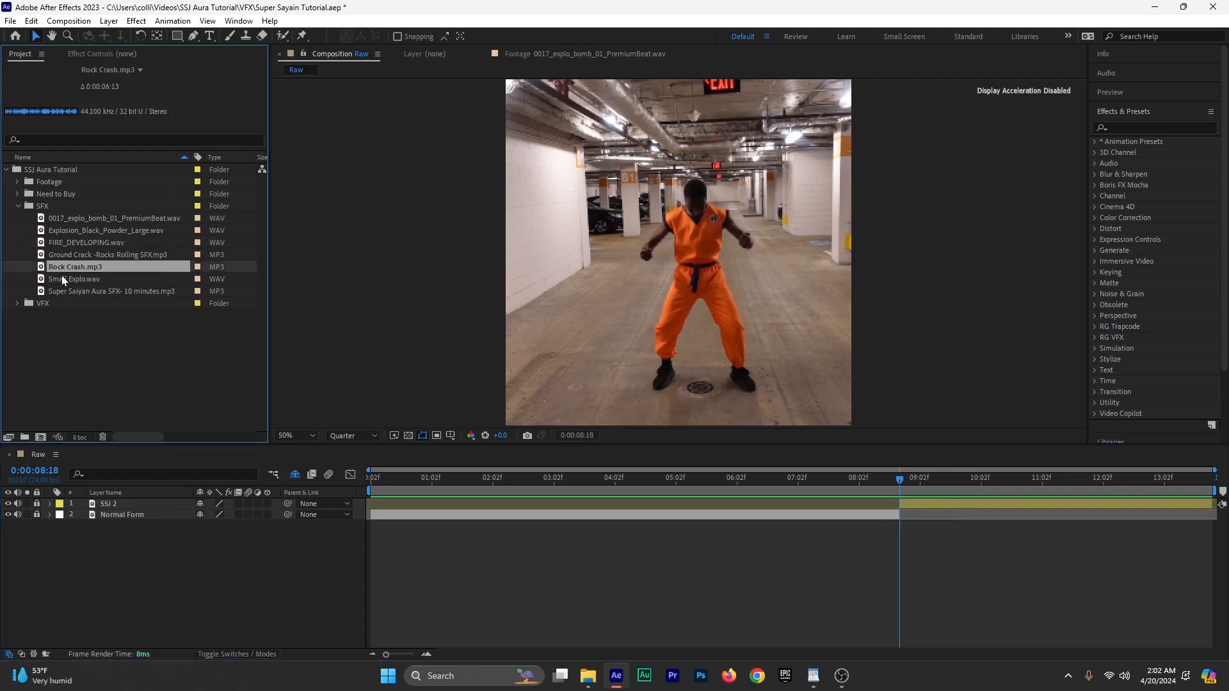
mouse_move(66, 271)
left_mouse_down()
mouse_move(179, 275)
mouse_move(842, 501)
mouse_move(862, 521)
left_mouse_up()
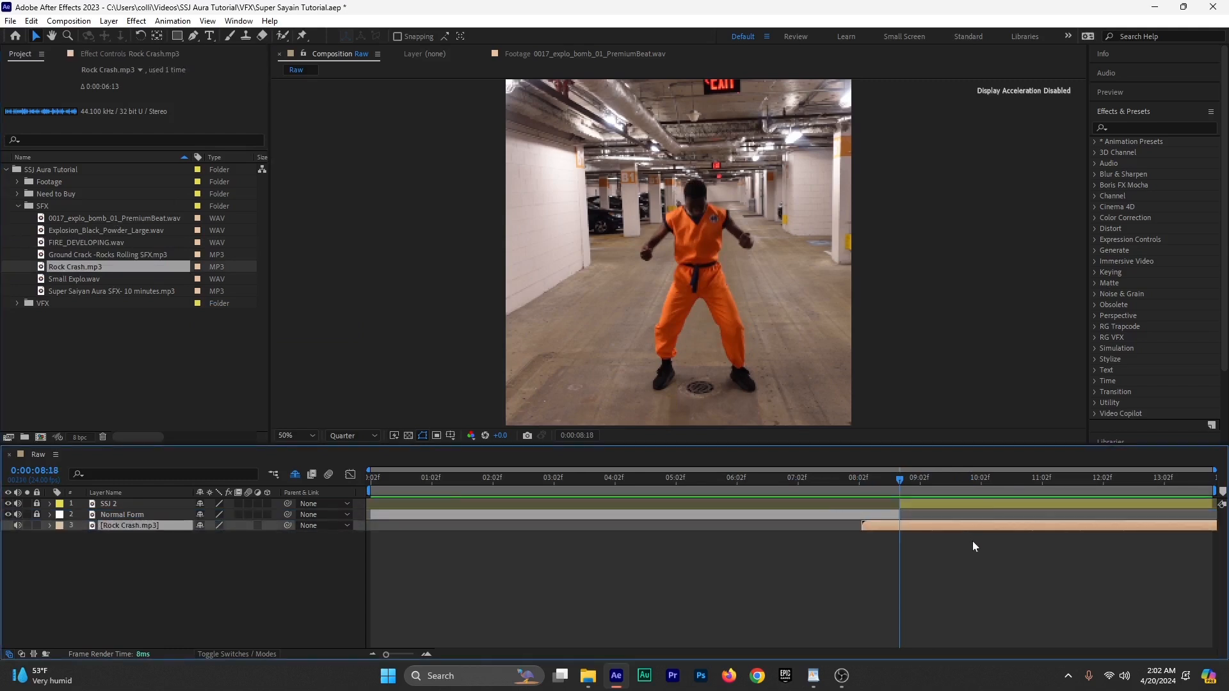
key("l")
key("l")
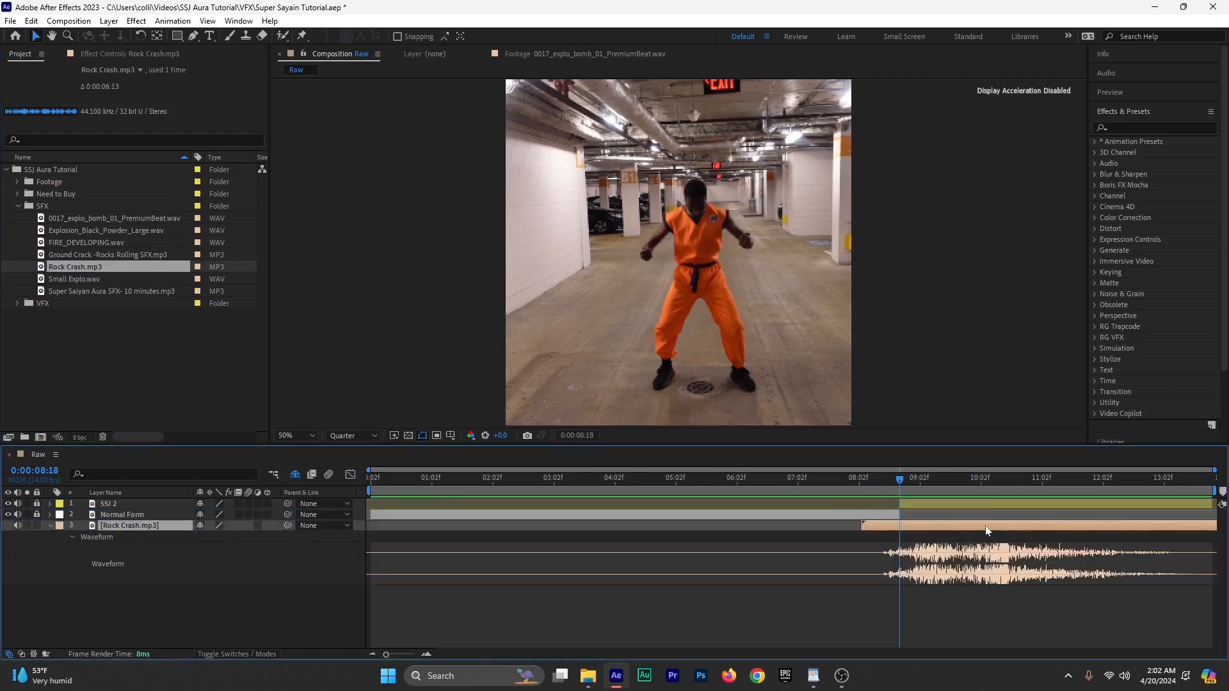
Step: Slide Rock Crash.mp3 earlier and trim its start to 0:00:08:11
left_click_drag(986, 530, 911, 530)
left_click_drag(786, 526, 882, 531)
Step: Fade in Rock Crash.mp3 with Audio Levels keyframes of -38 dB at 0:00:08:11 and 0 dB at 0:00:08:18
key("l")
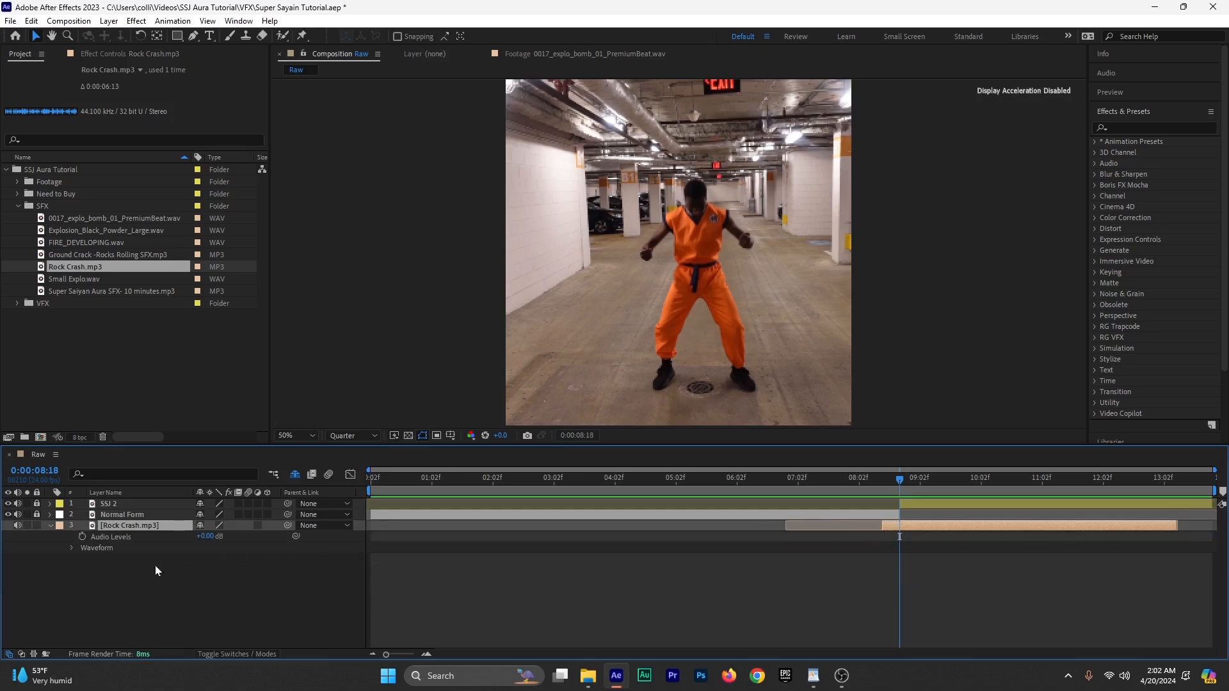
left_click(82, 538)
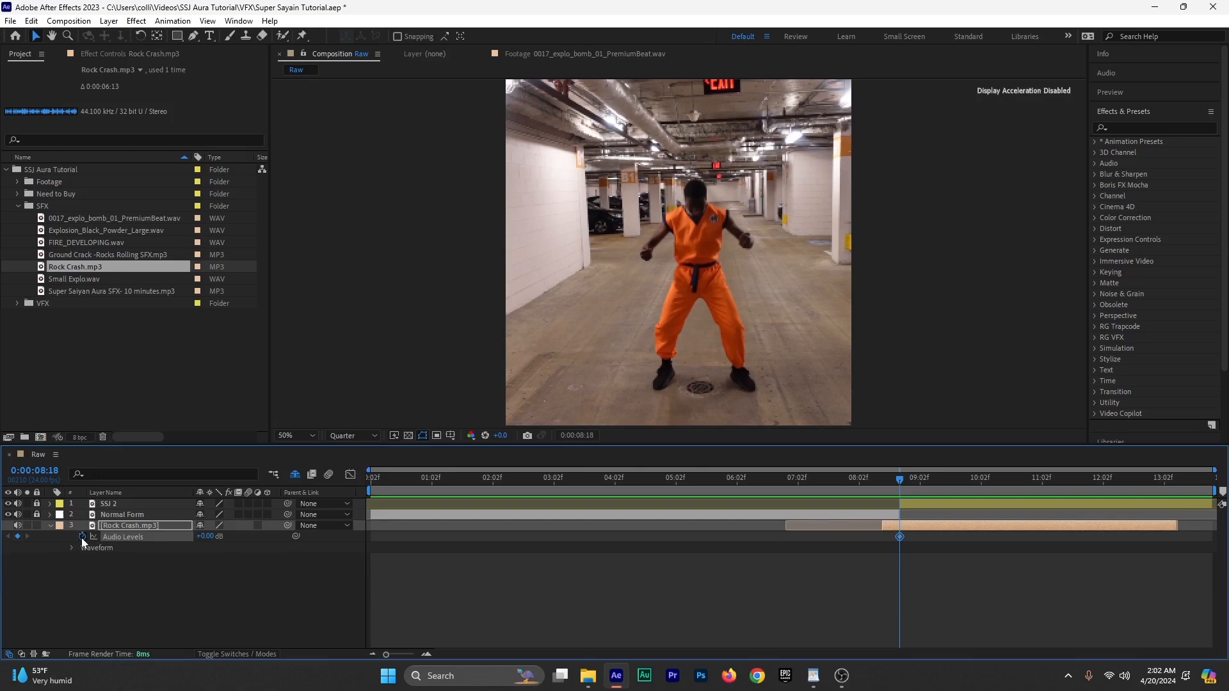
left_click(924, 503)
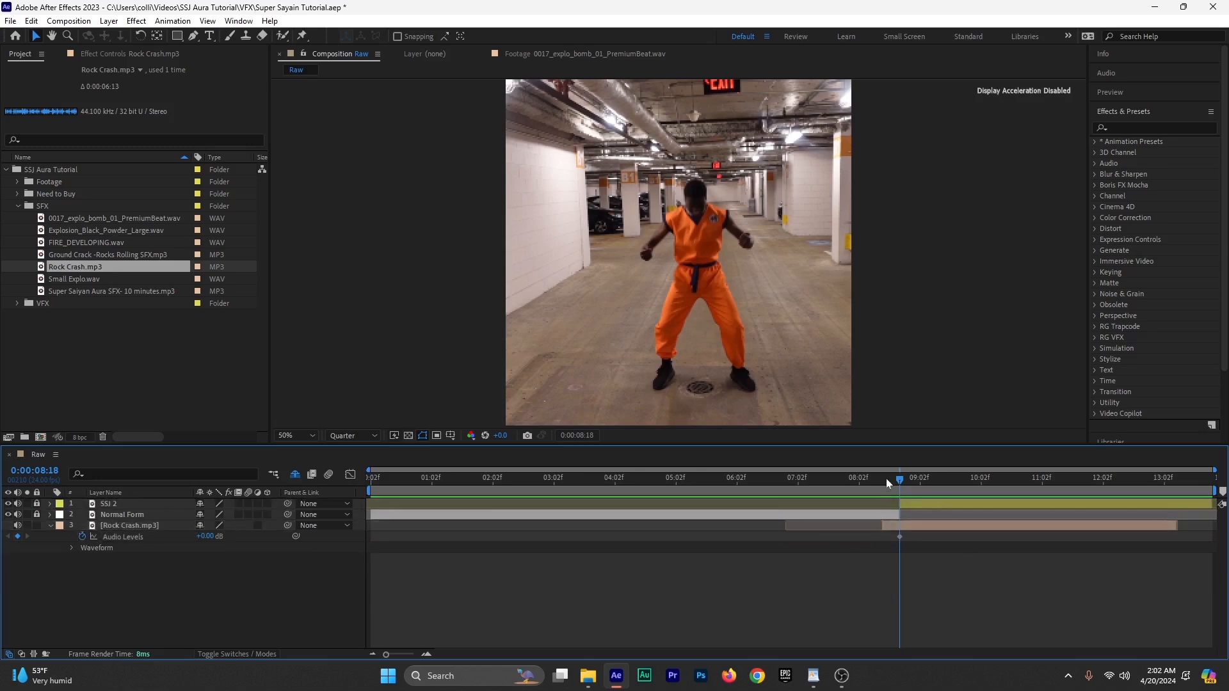
left_click_drag(897, 479, 880, 485)
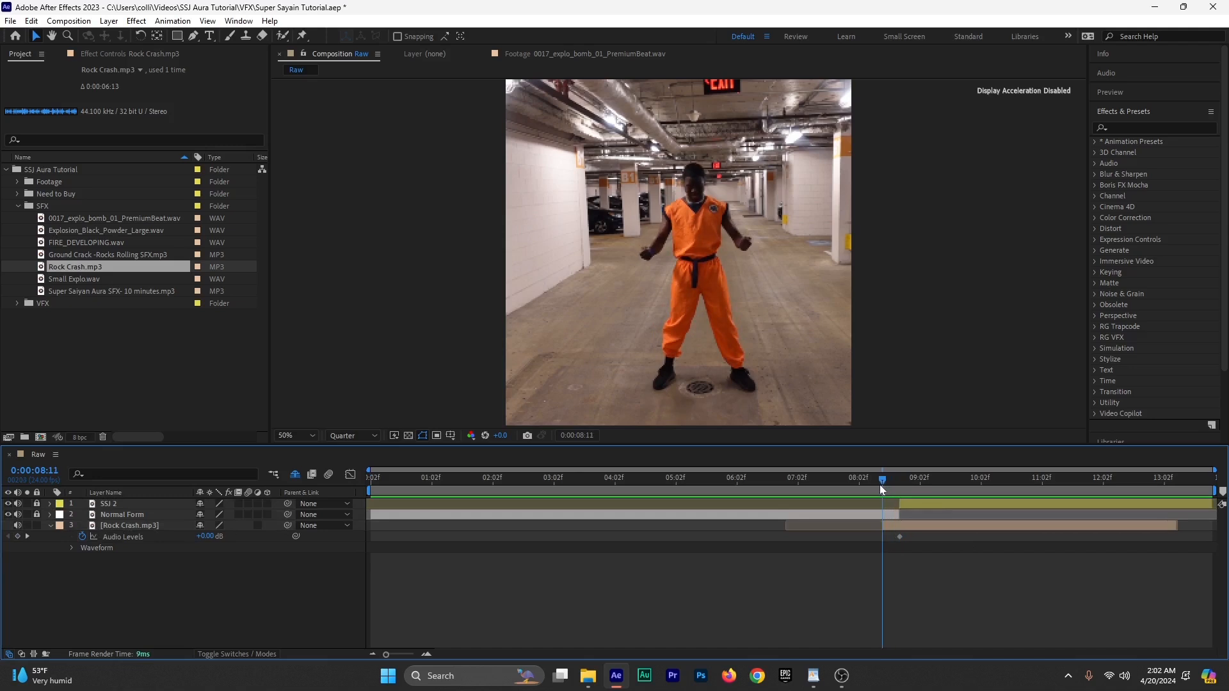
left_click_drag(205, 536, 182, 536)
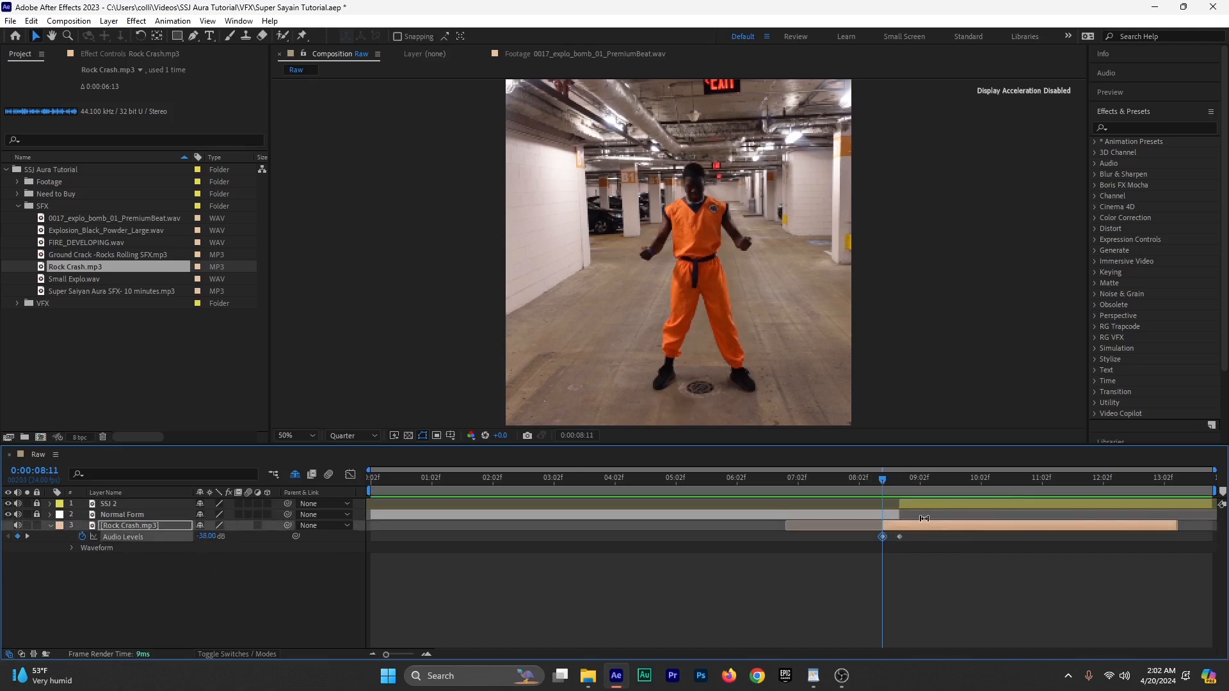
Step: Play back the Rock Crash.mp3 fade-in, save the project and collapse the layer's properties
left_click_drag(881, 483, 853, 482)
key("space")
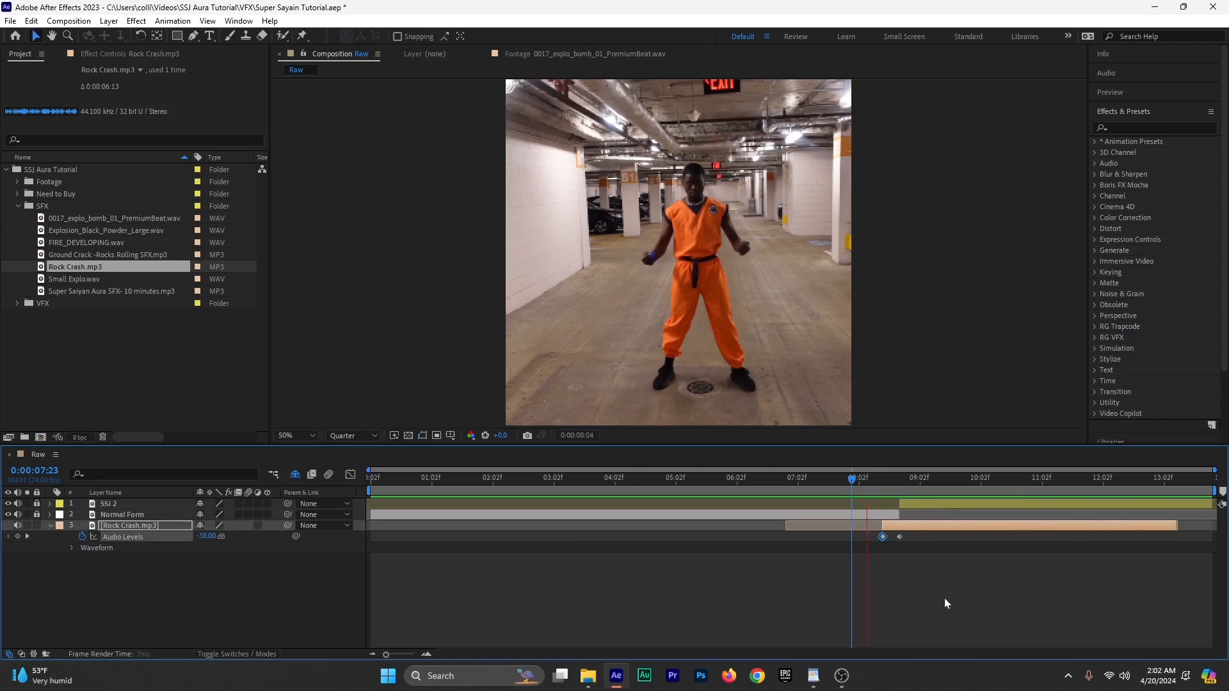
left_click(881, 482)
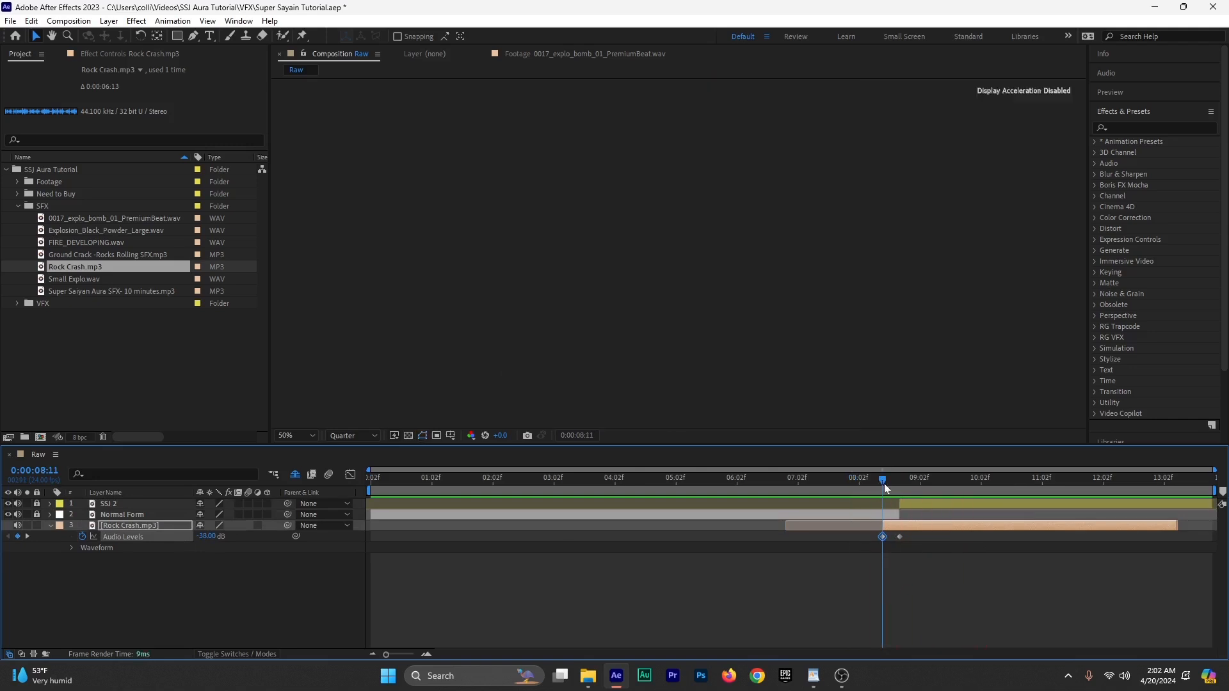
left_click(887, 482)
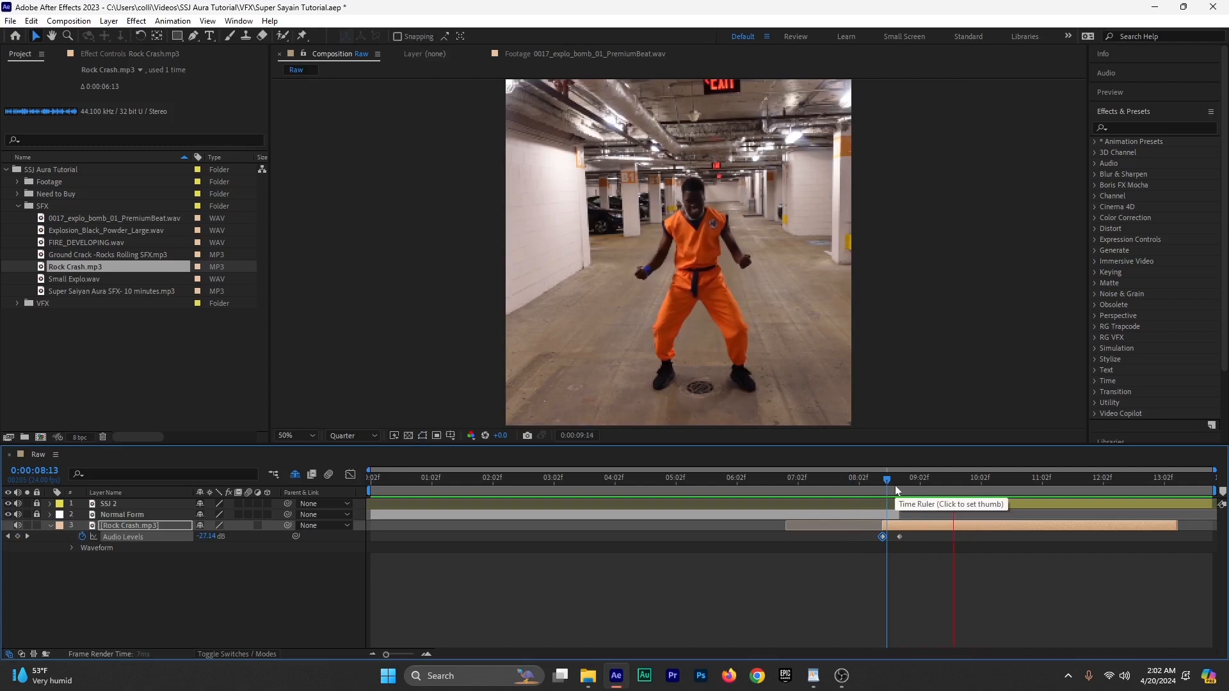
key("ctrl+s")
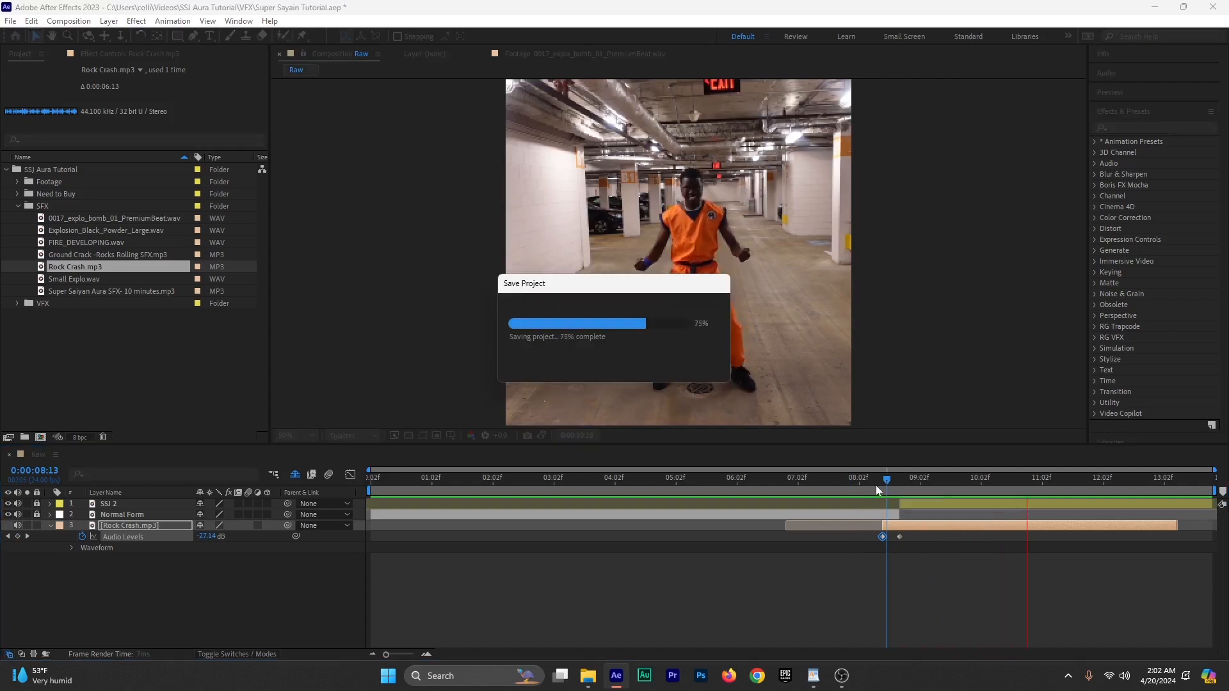
left_click(900, 487)
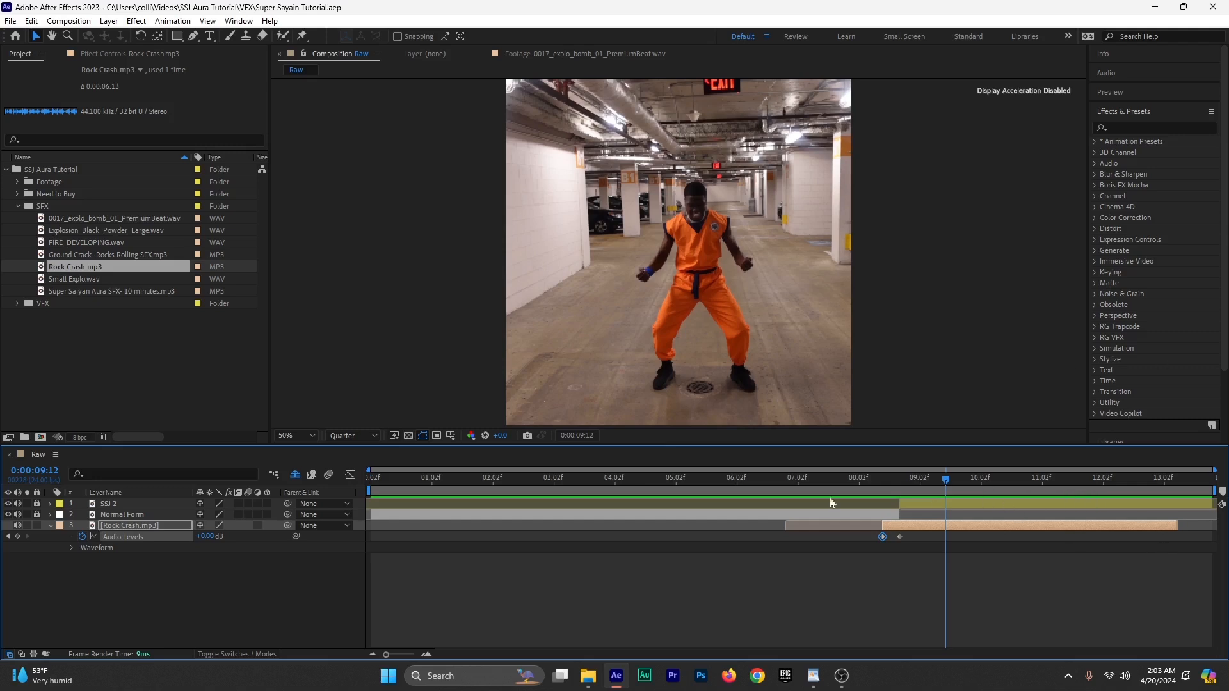
left_click(50, 526)
left_click(970, 581)
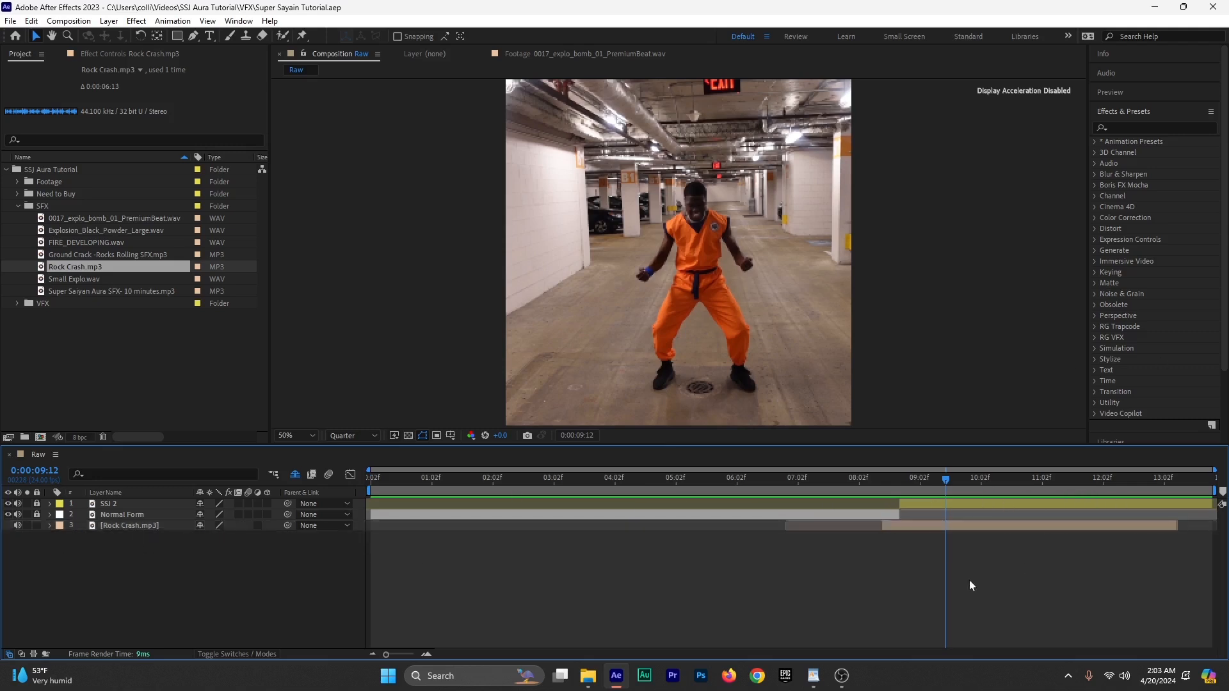
Step: Add Ground Crack -Rocks Rolling SFX.mp3 above Rock Crash.mp3, starting shortly before 0:00:08:18, and reveal its waveform
left_click(899, 482)
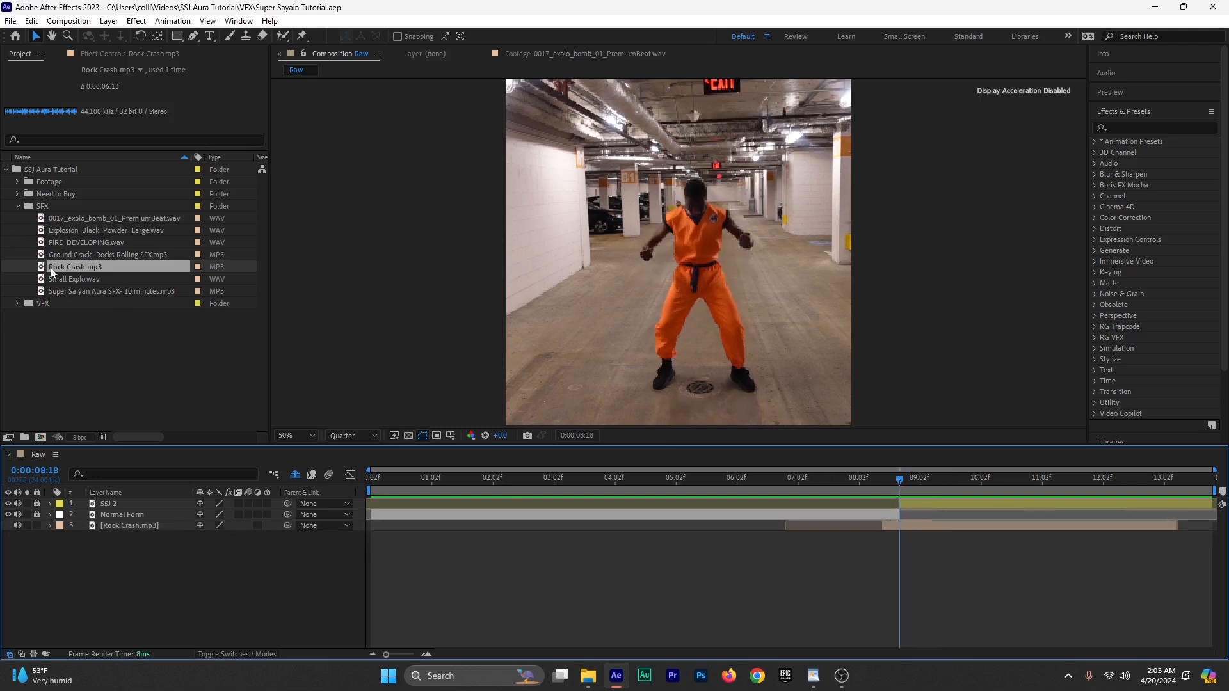
left_click(72, 255)
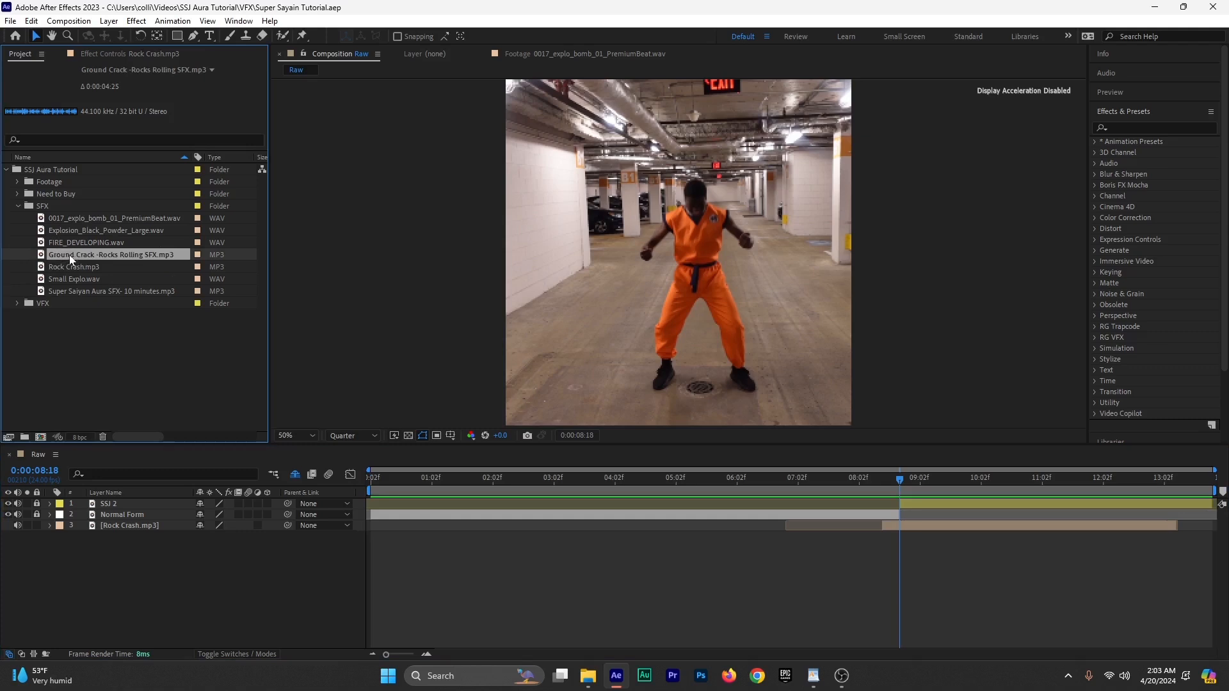
left_click_drag(91, 260, 937, 529)
key("l")
key("l")
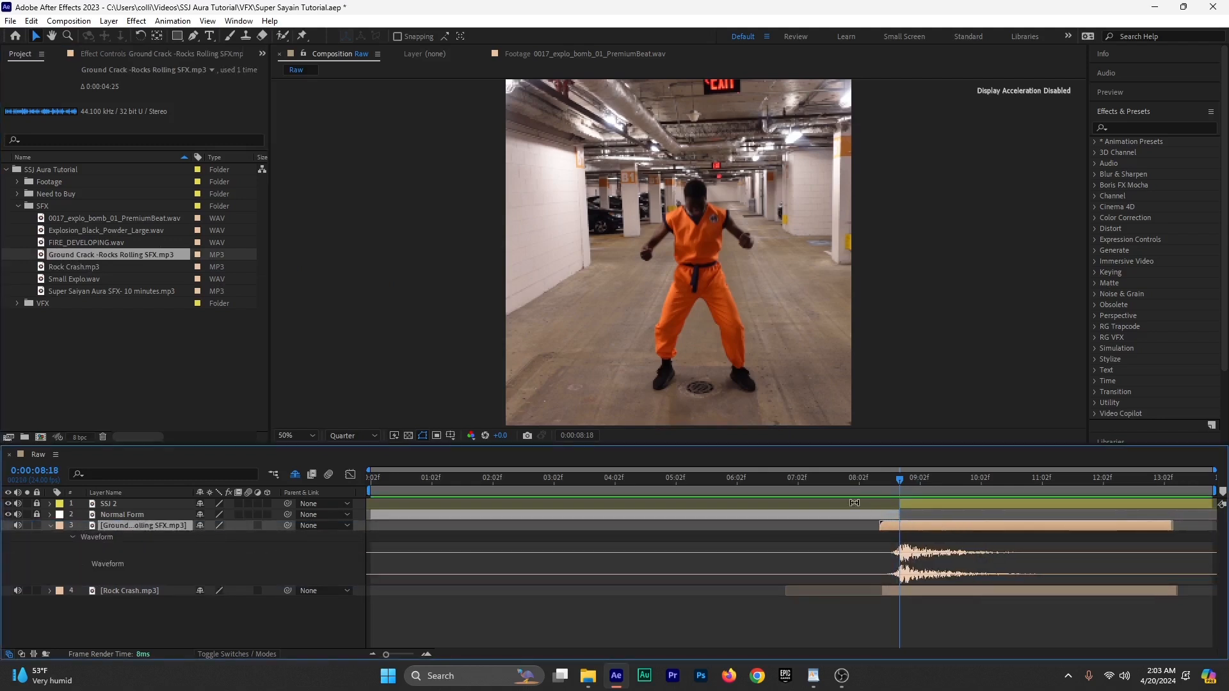
Step: Preview the ground crack sound, slide its layer slightly later to start at about 0:00:08:11, and collapse its waveform
left_click_drag(869, 478, 846, 480)
key("space")
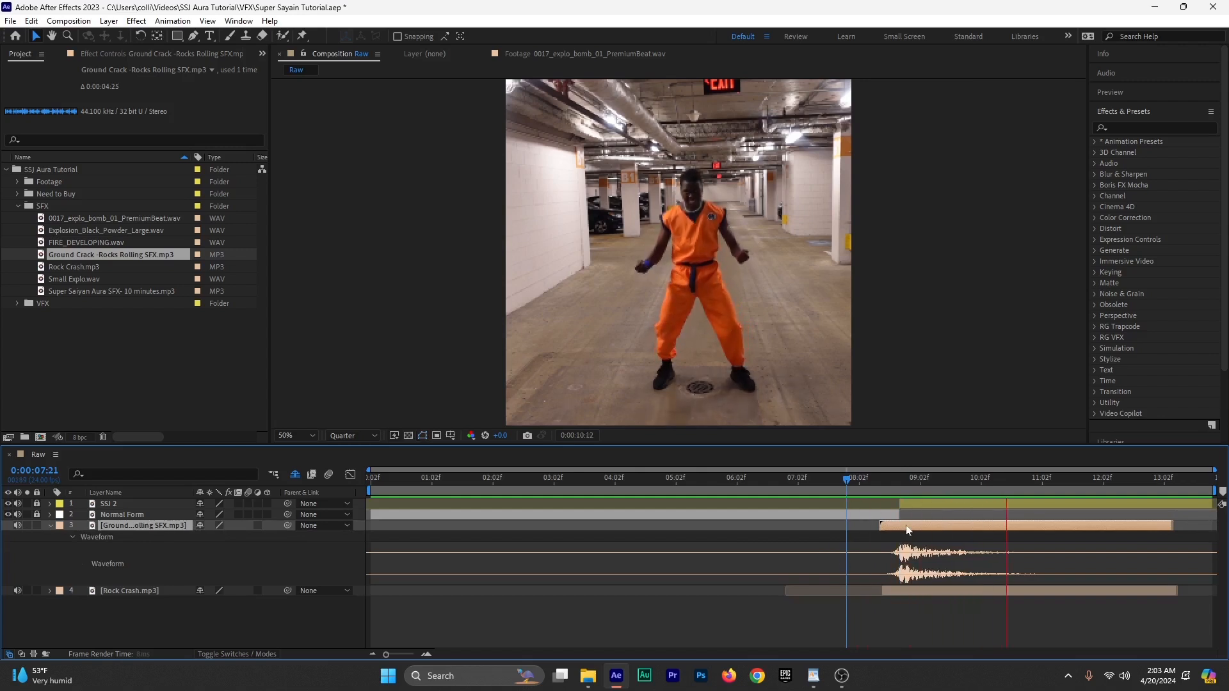
left_click(854, 490)
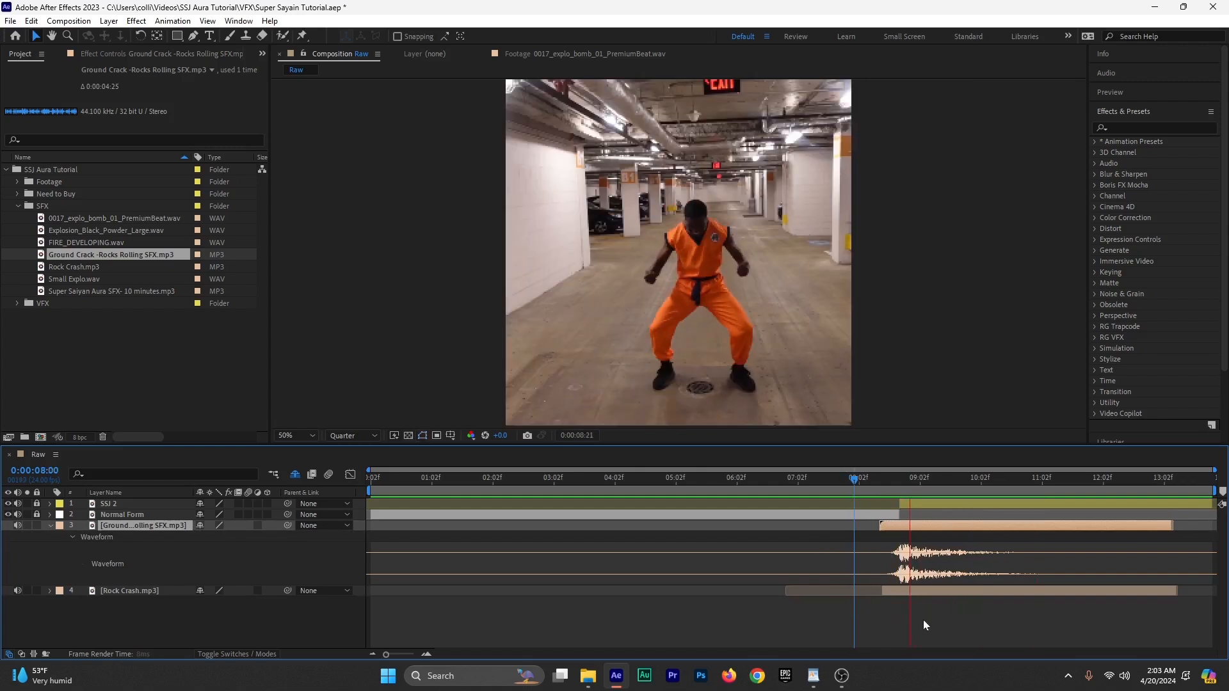
left_click(894, 491)
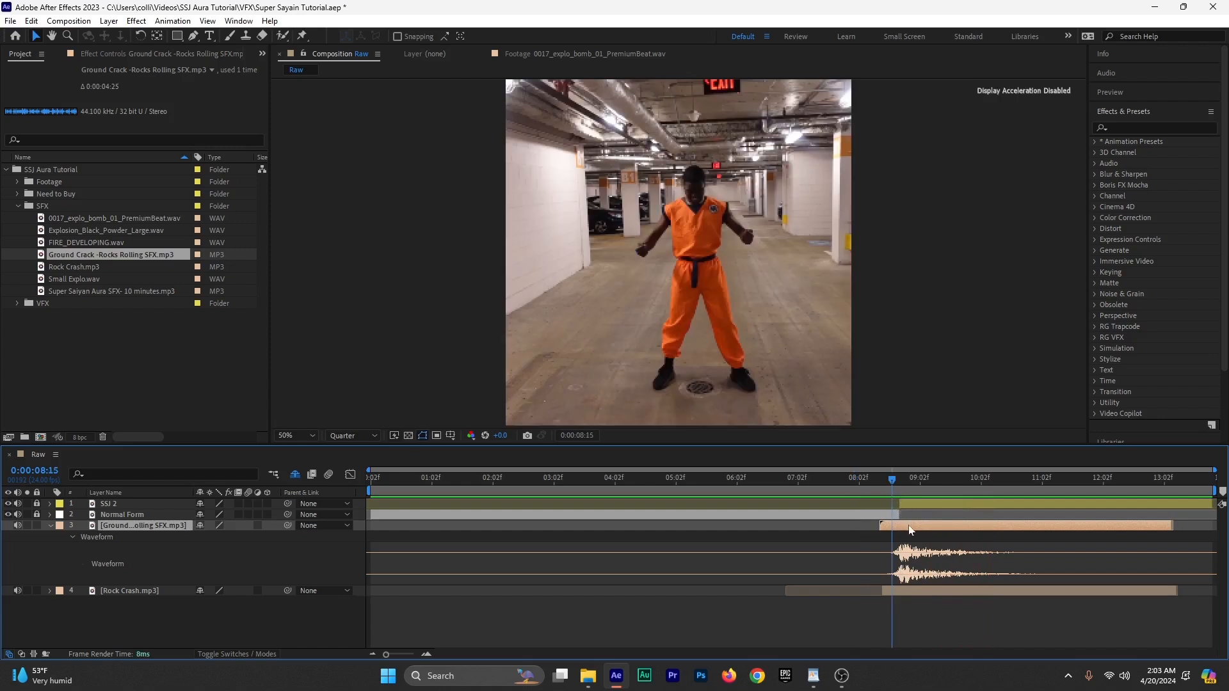
left_click_drag(910, 528, 912, 528)
key("space")
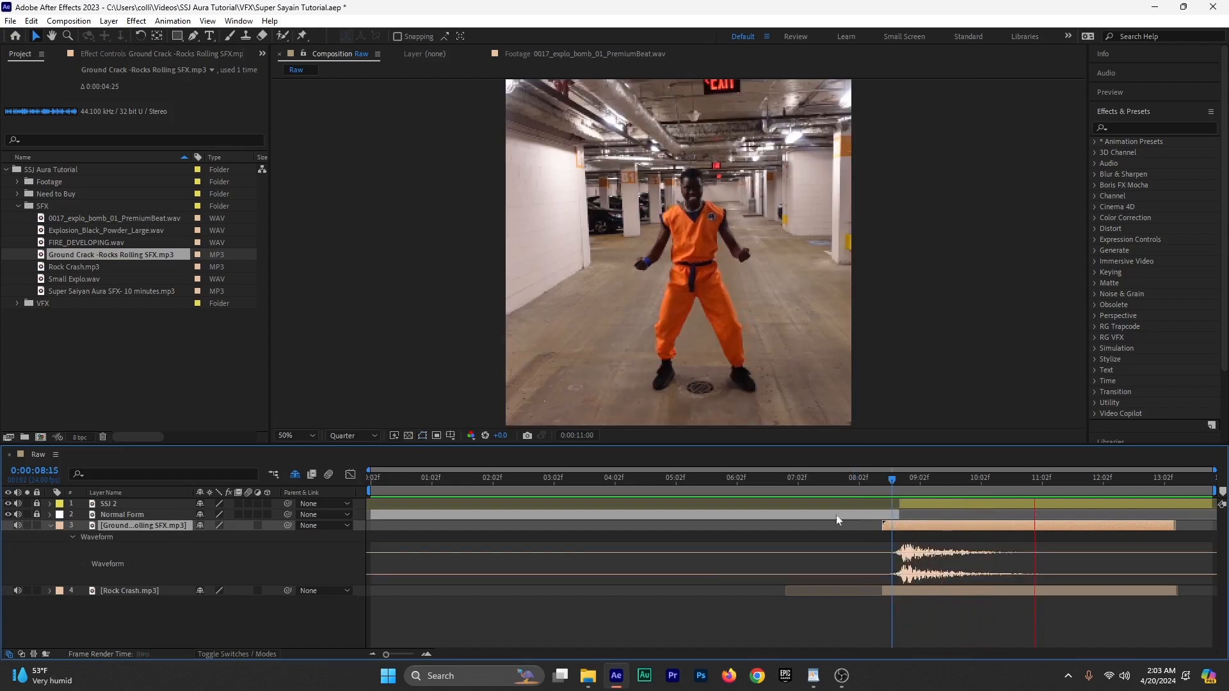
left_click(922, 488)
left_click(271, 570)
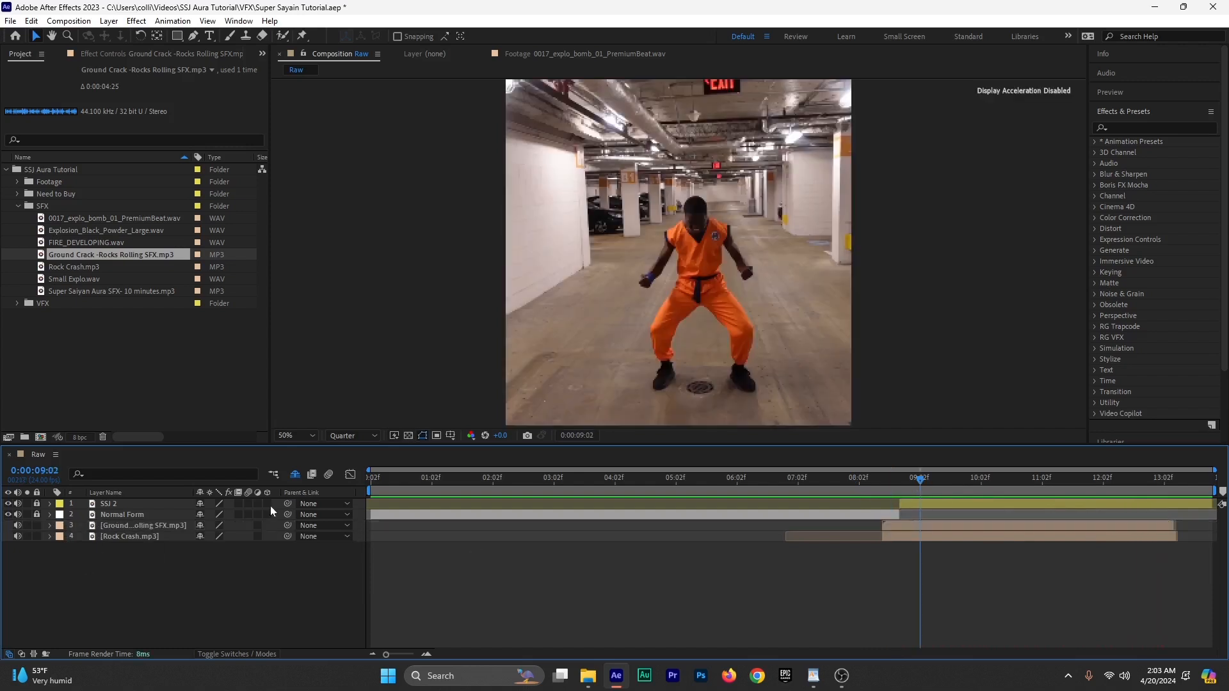
Step: Show the shy layers again and set the Audio Levels of FIRE_DEVELOPING.wav to -6 dB
left_click(292, 475)
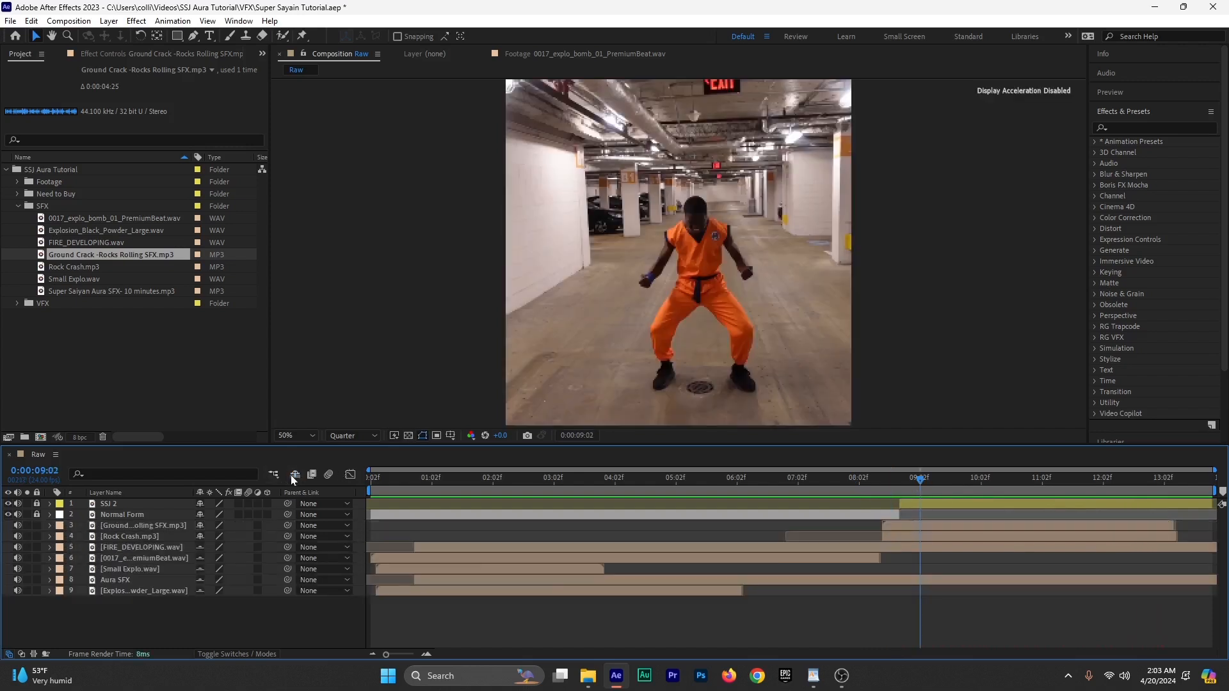
left_click(548, 550)
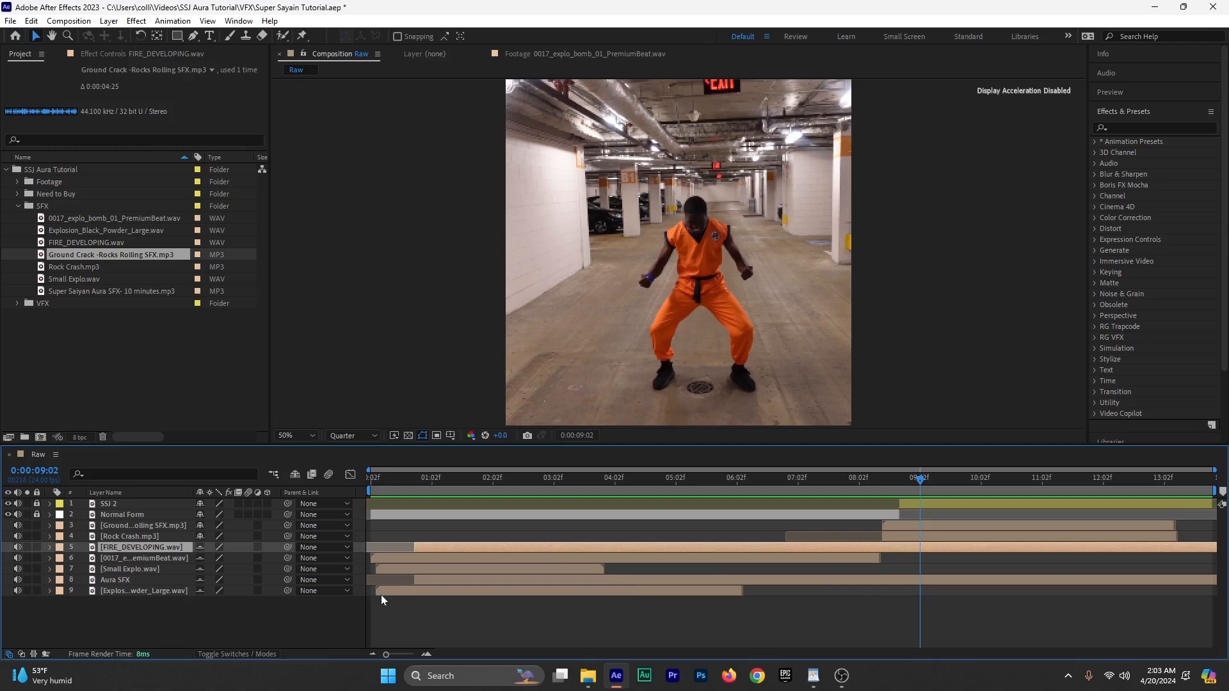
key("l")
left_click(206, 559)
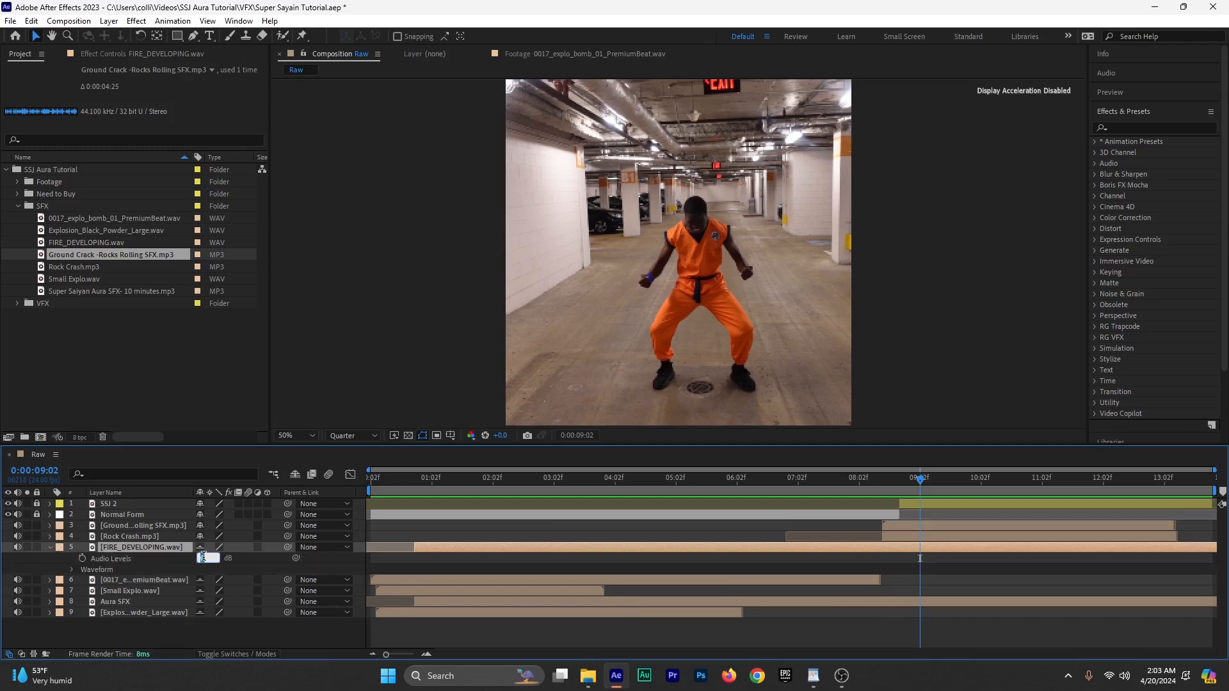
type("-6")
left_click(252, 571)
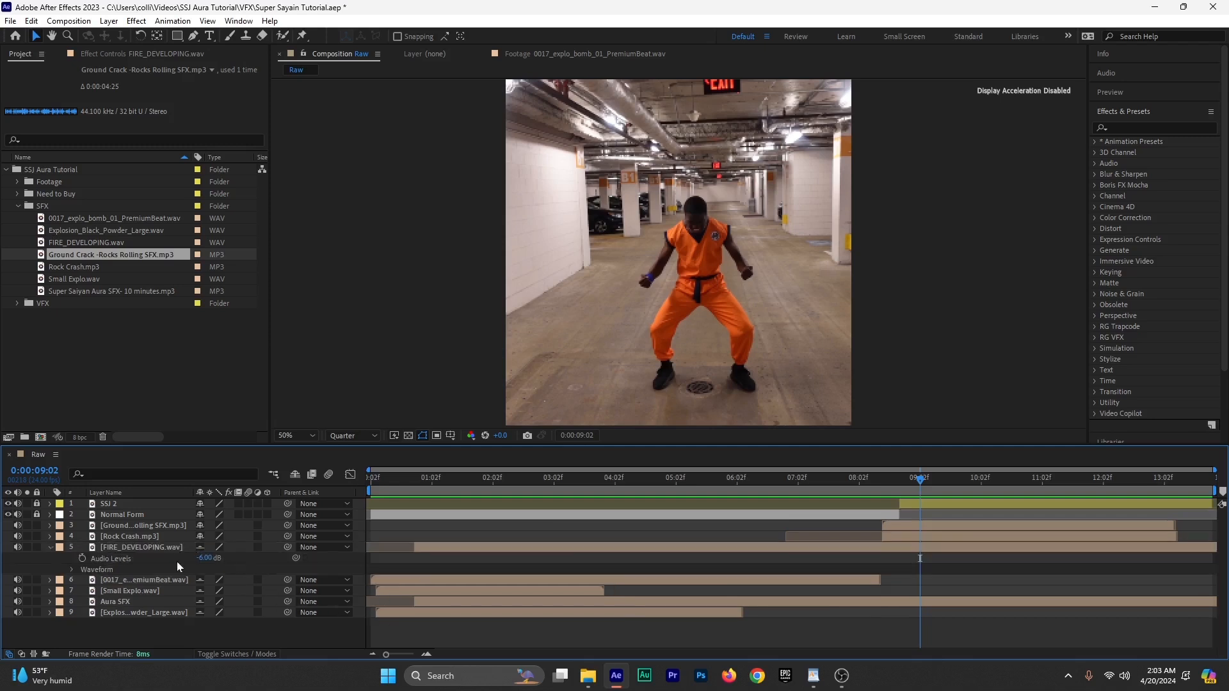
left_click(47, 549)
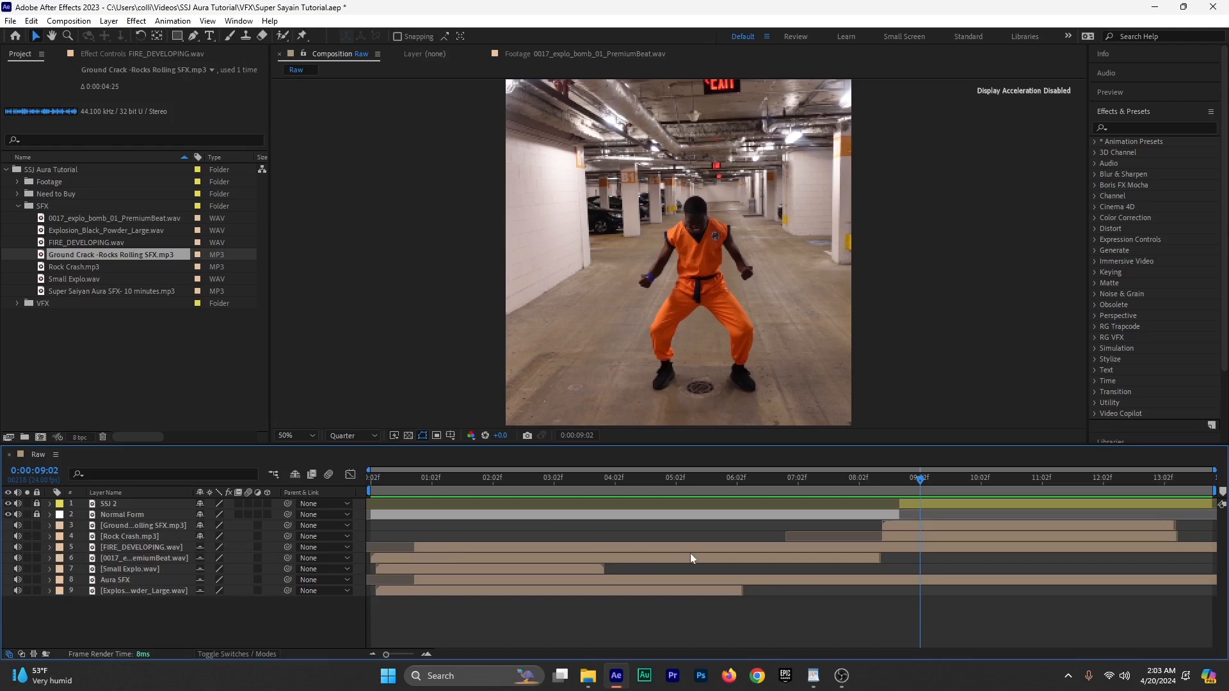
Step: Play back the sound mix leading into SSJ 2, once complete and once with Rock Crash.mp3 muted
left_click(812, 481)
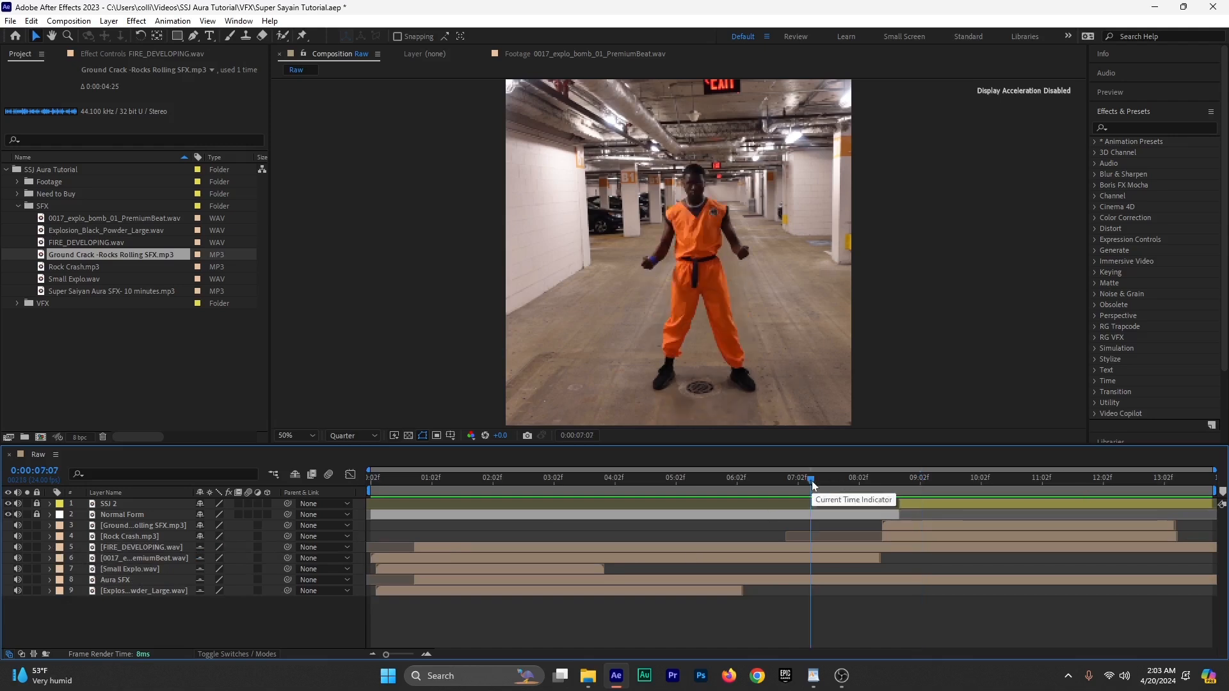
key("space")
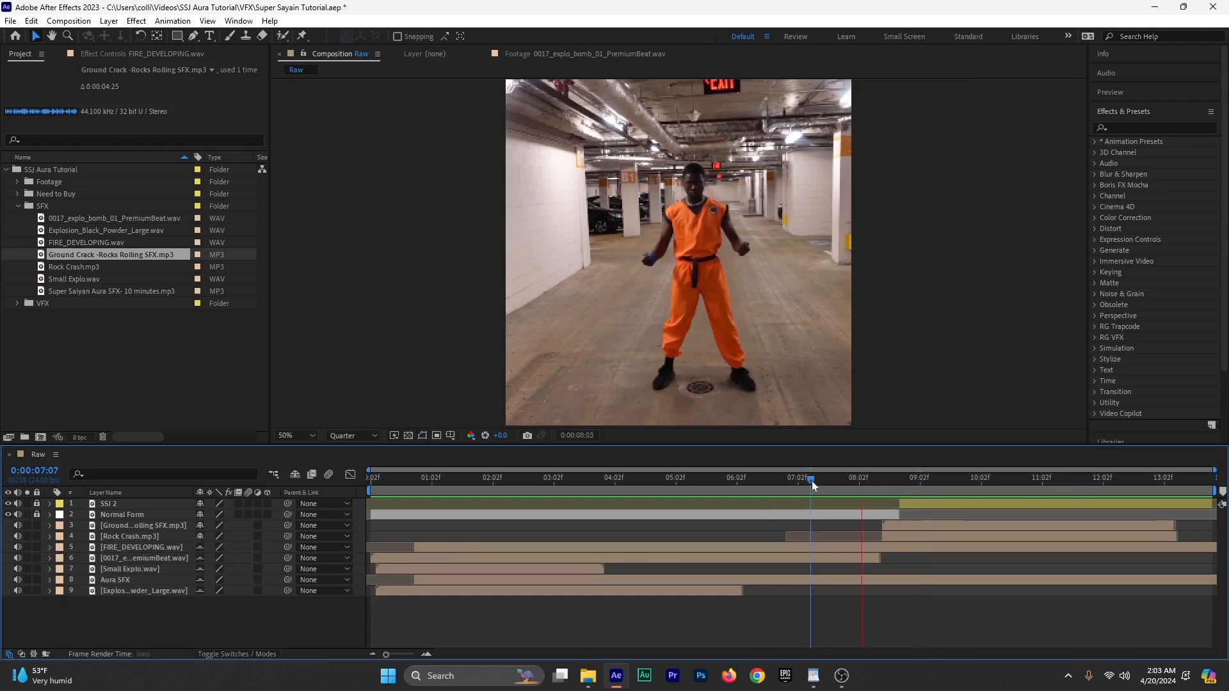
left_click(881, 481)
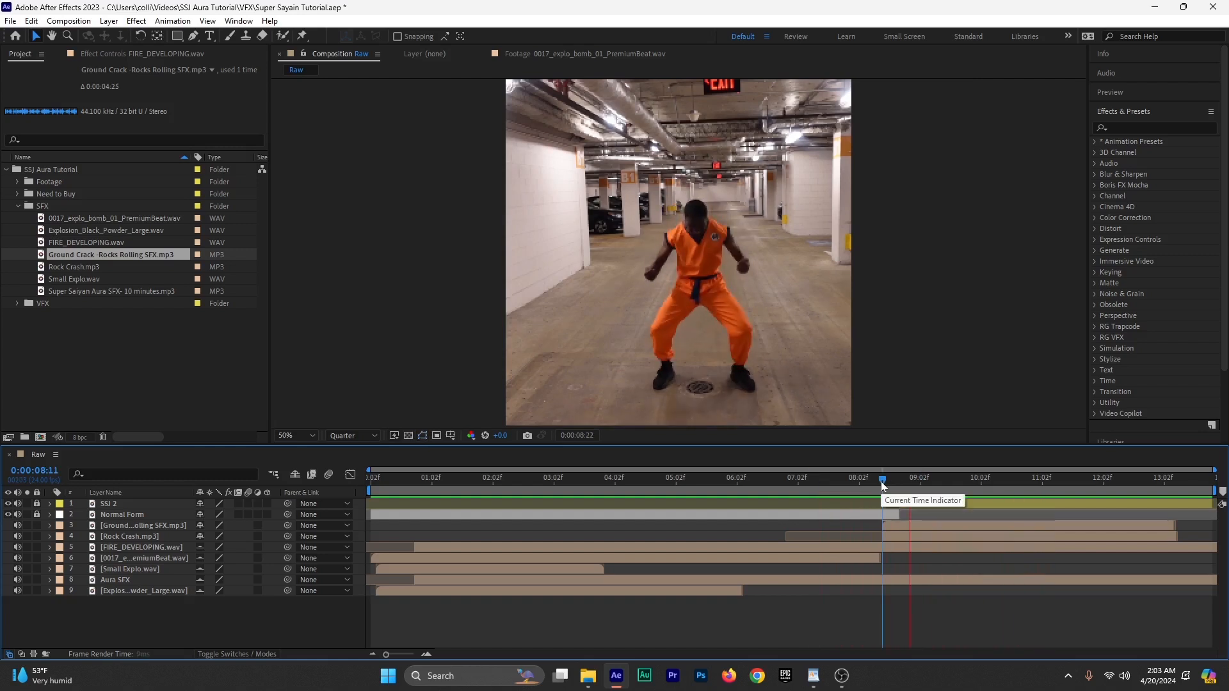
key("space")
left_click(126, 538)
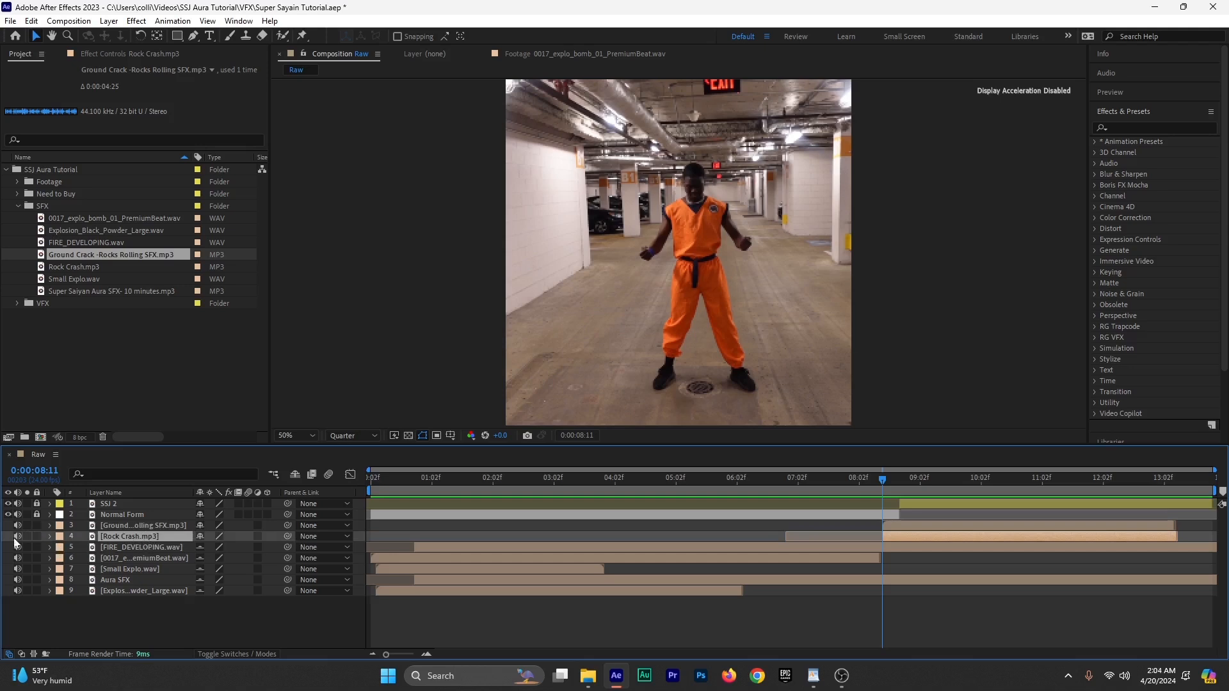
left_click(835, 481)
key("space")
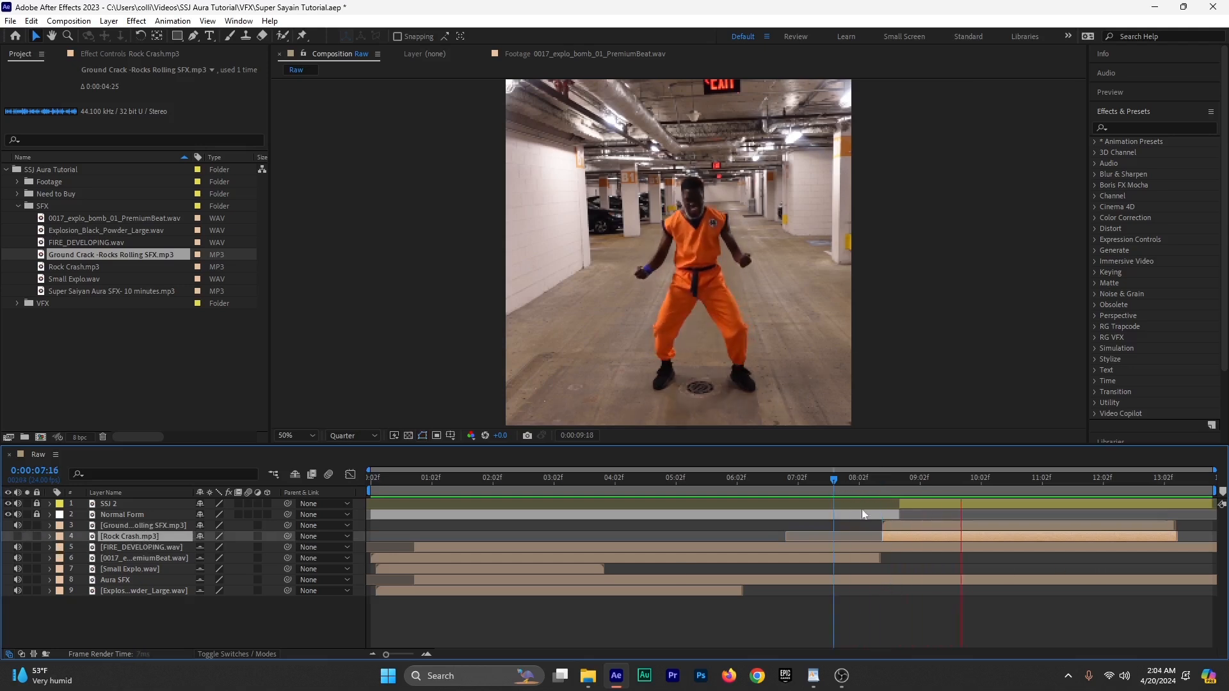
left_click(876, 481)
left_click(881, 486)
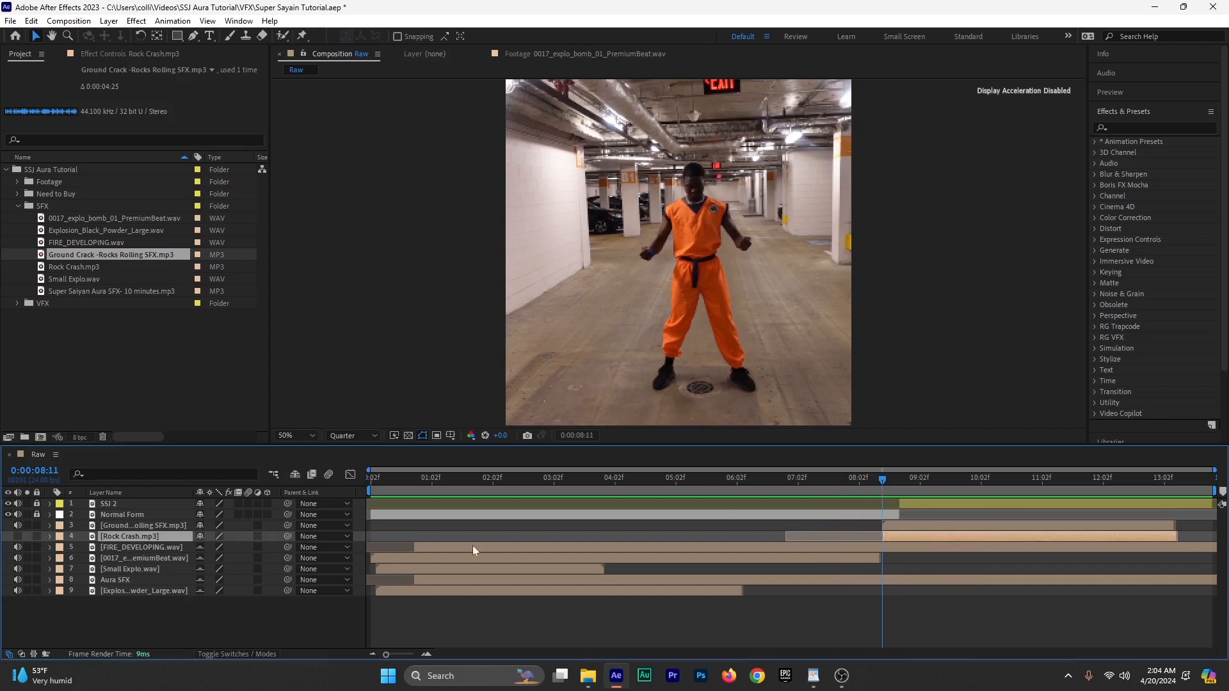
Step: Set the Audio Levels of the Ground Crack -Rocks Rolling SFX.mp3 layer to 7 dB and collapse its properties
left_click(132, 527)
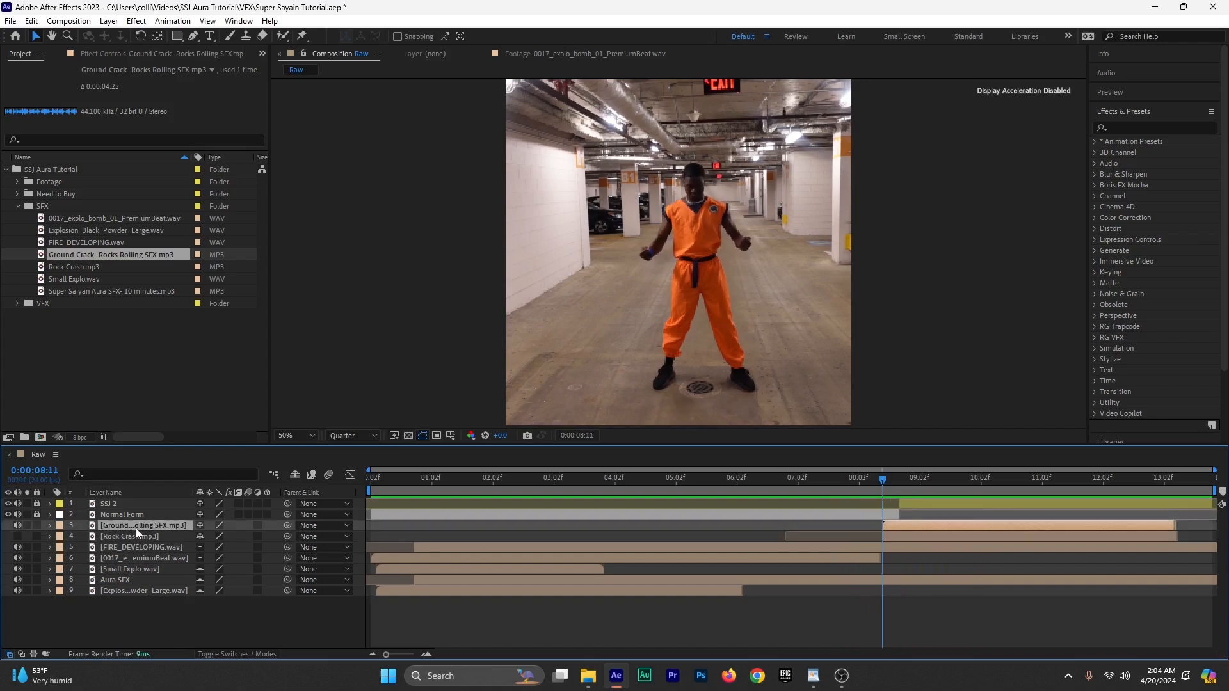
key("l")
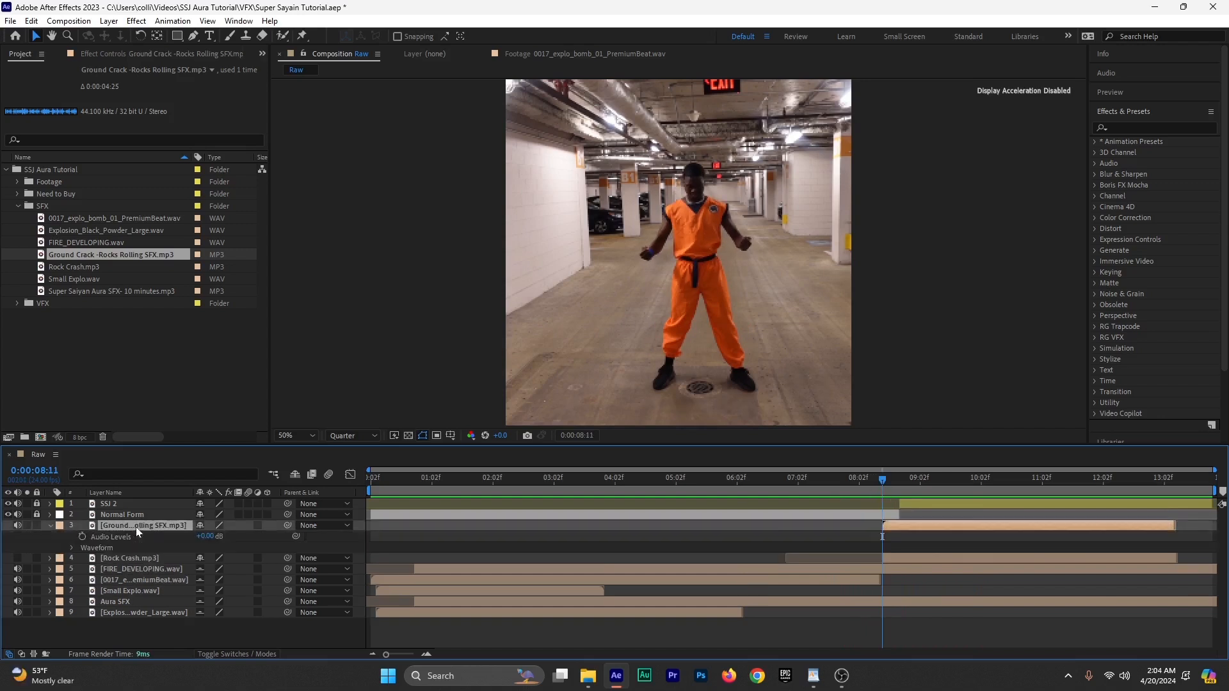
left_click(206, 537)
type("7")
left_click(109, 547)
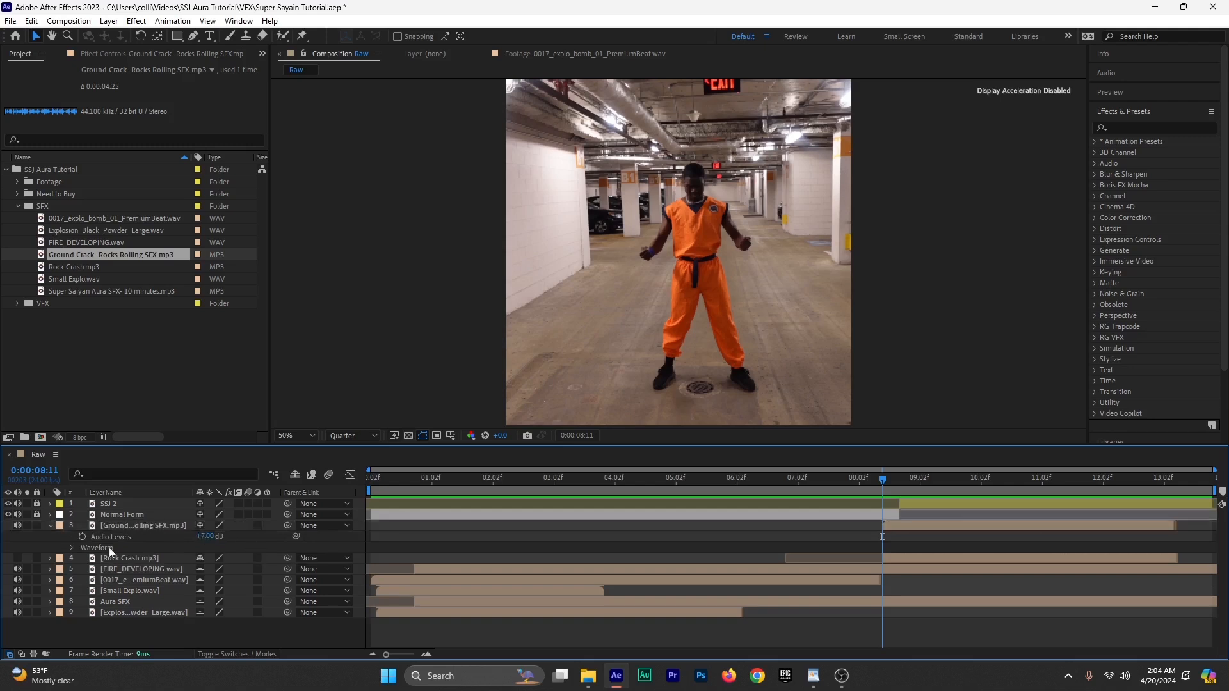
left_click(48, 525)
Step: With Rock Crash.mp3 unmuted, lower its Audio Levels keyframe at 0:00:08:18 and collapse the layer
left_click(153, 536)
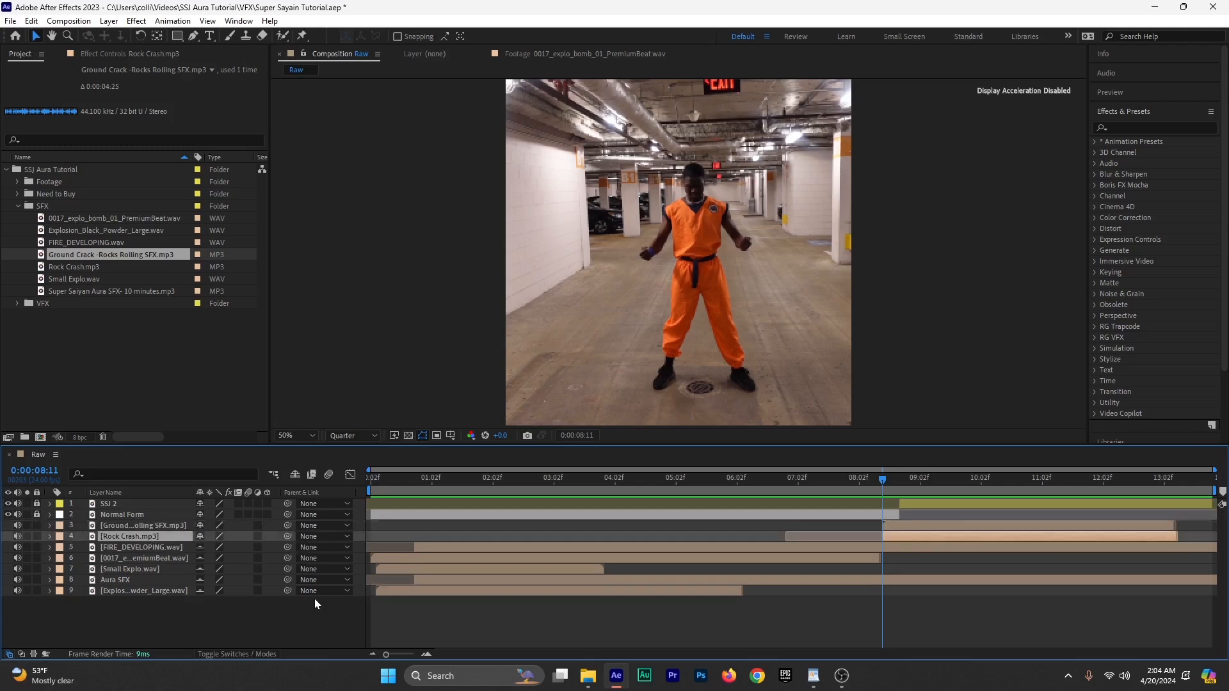
key("l")
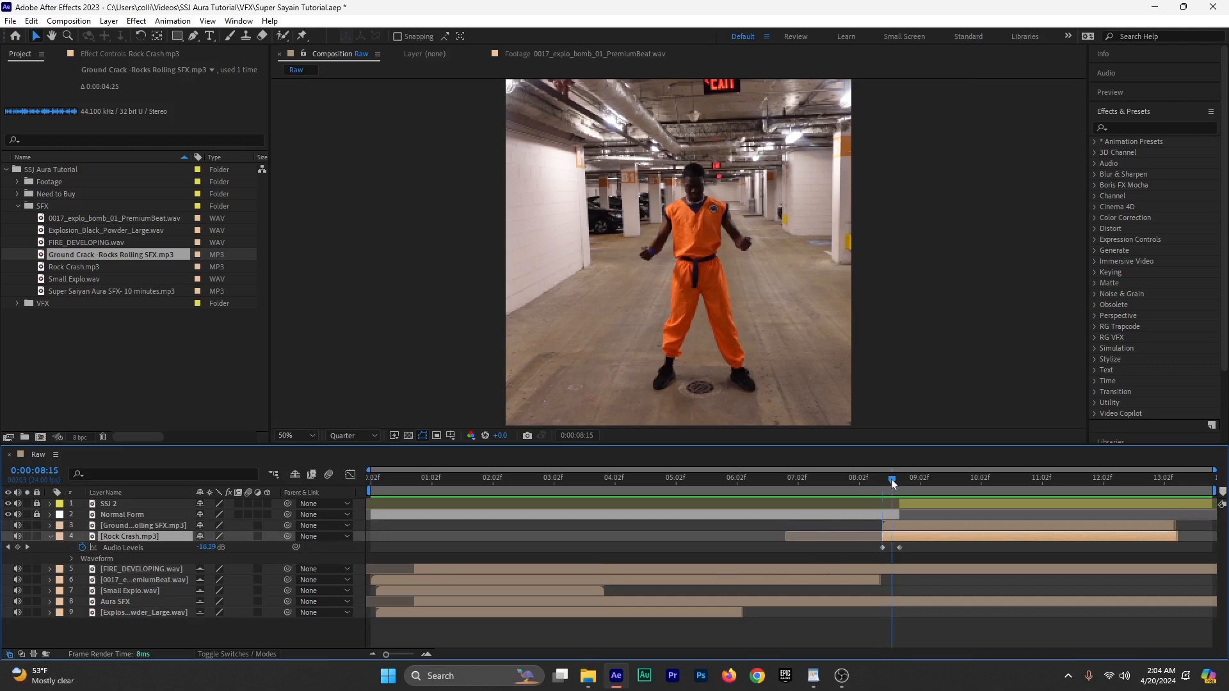
left_click_drag(892, 479, 900, 484)
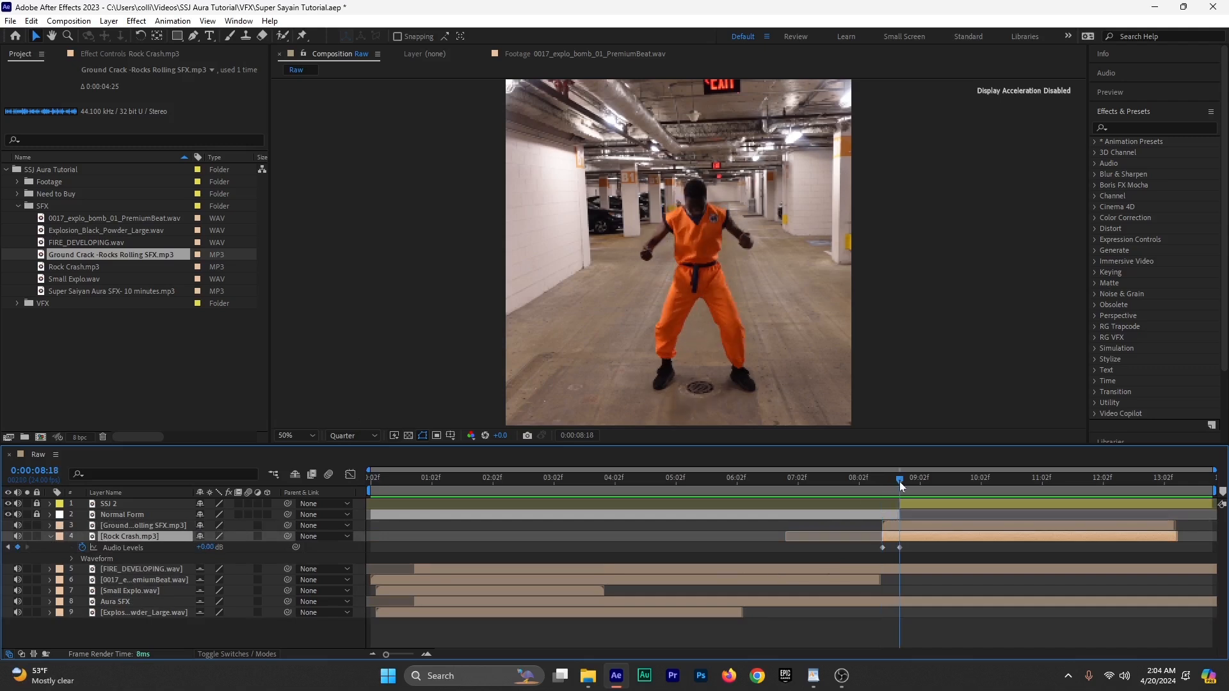
left_click(199, 548)
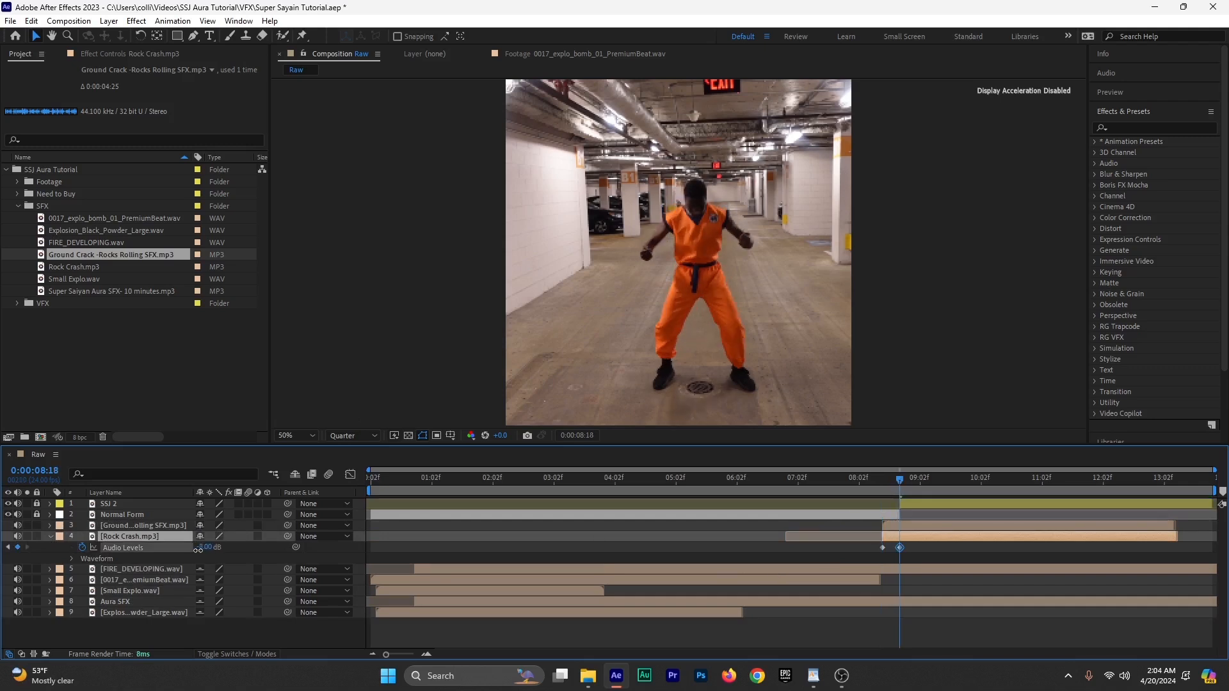
left_click_drag(198, 550, 197, 551)
left_click(50, 536)
Step: Play back the adjusted mix around the SSJ 2 cut, save the project and return to 0:00:08:18
left_click_drag(856, 479, 852, 482)
key("space")
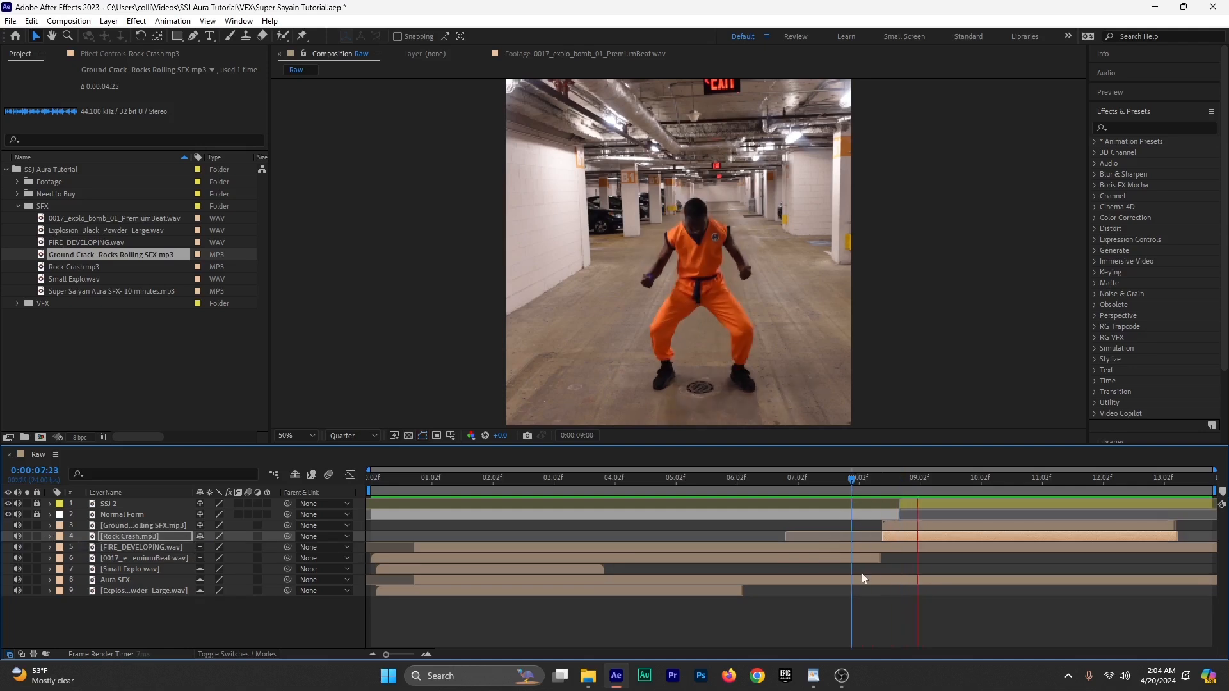
left_click(865, 477)
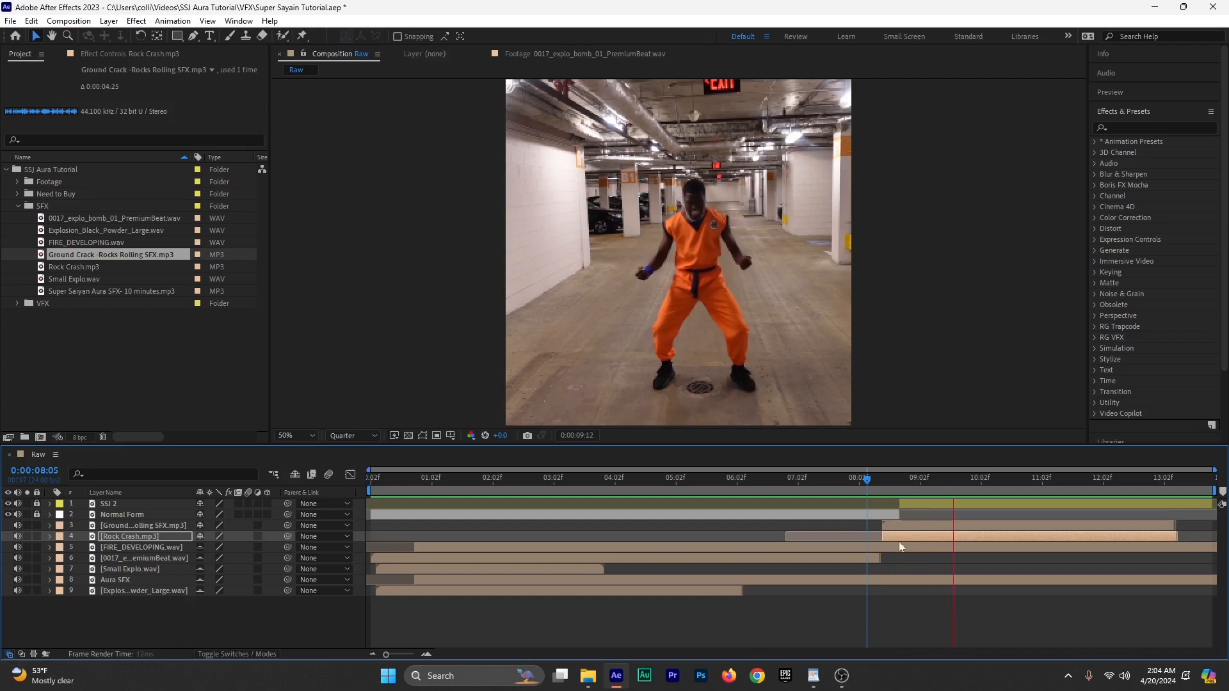
left_click_drag(895, 477, 900, 477)
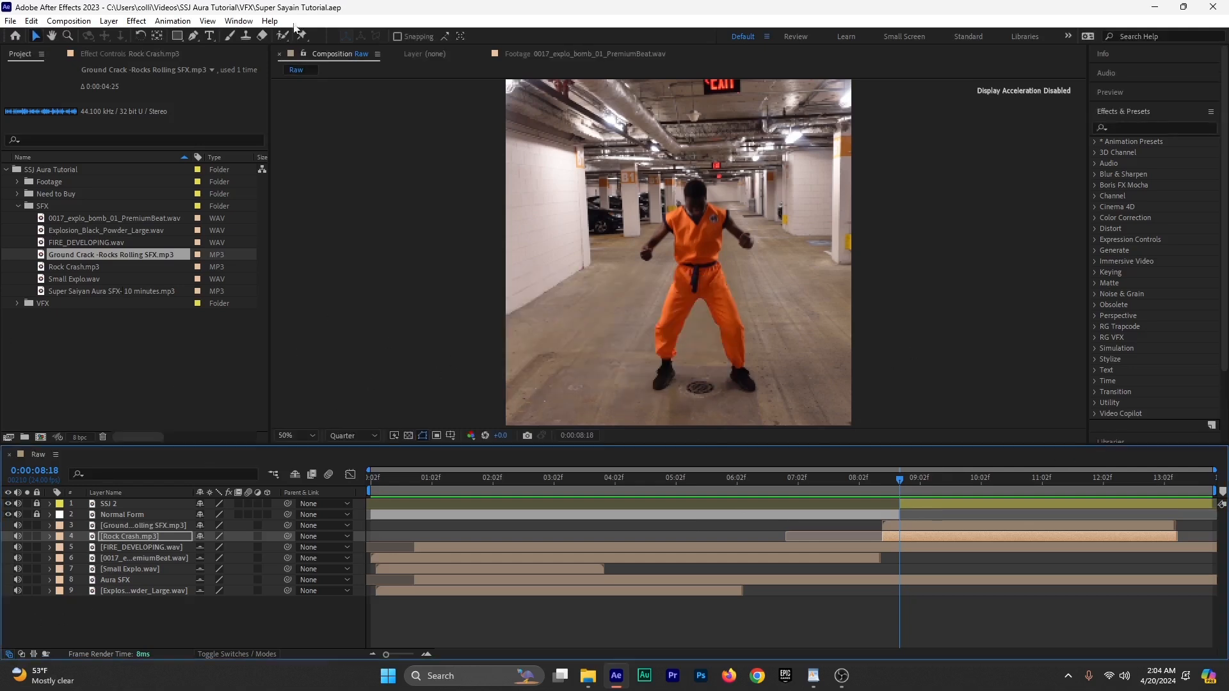
Step: Mark all the sound-effect layers as shy, hide them from the timeline, and save the project
left_click_drag(995, 479, 155, 524)
left_click(200, 525)
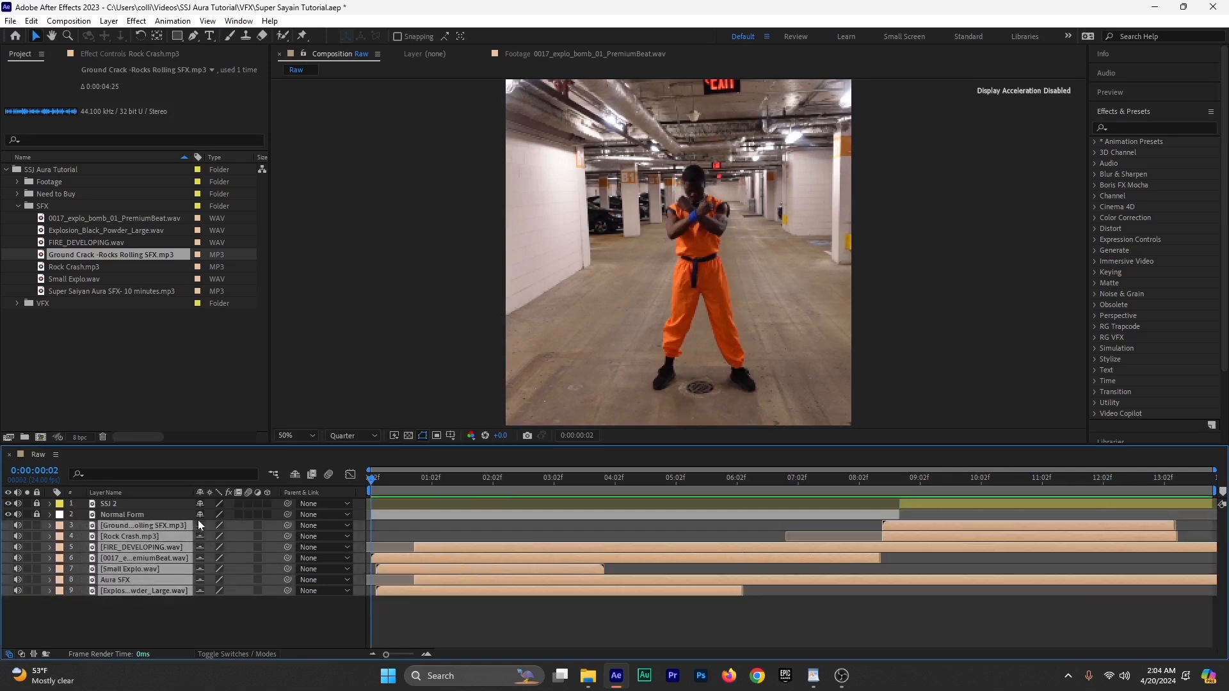
left_click(295, 474)
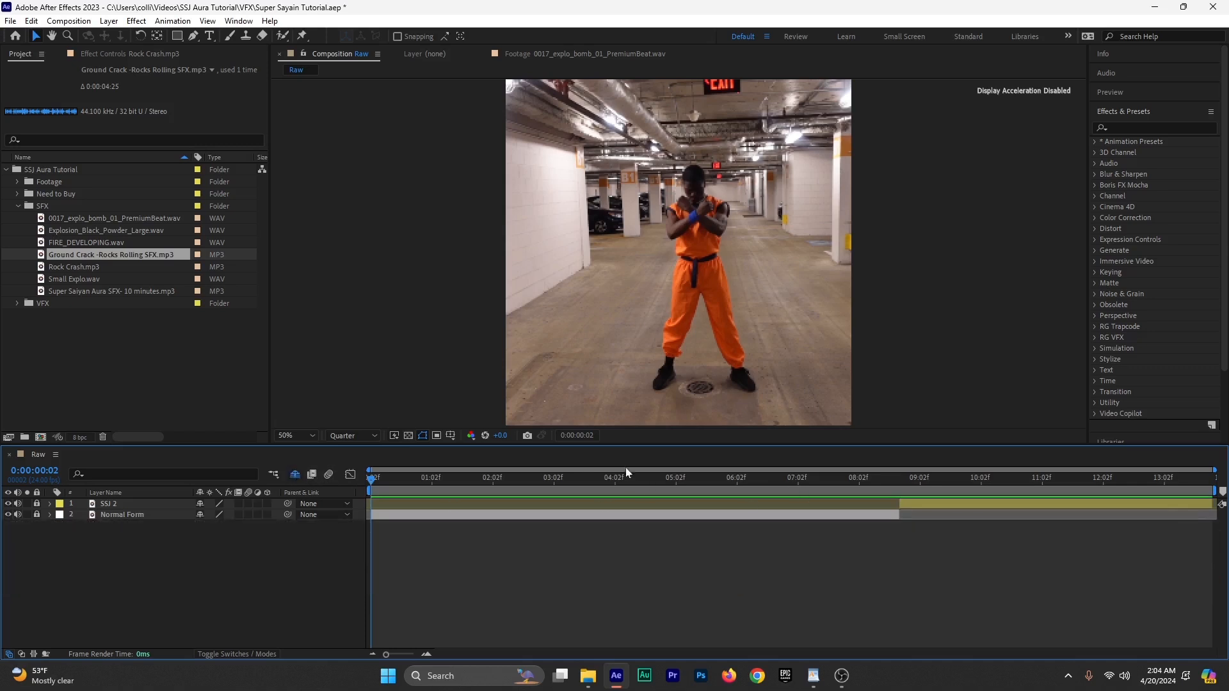
left_click_drag(621, 446, 612, 457)
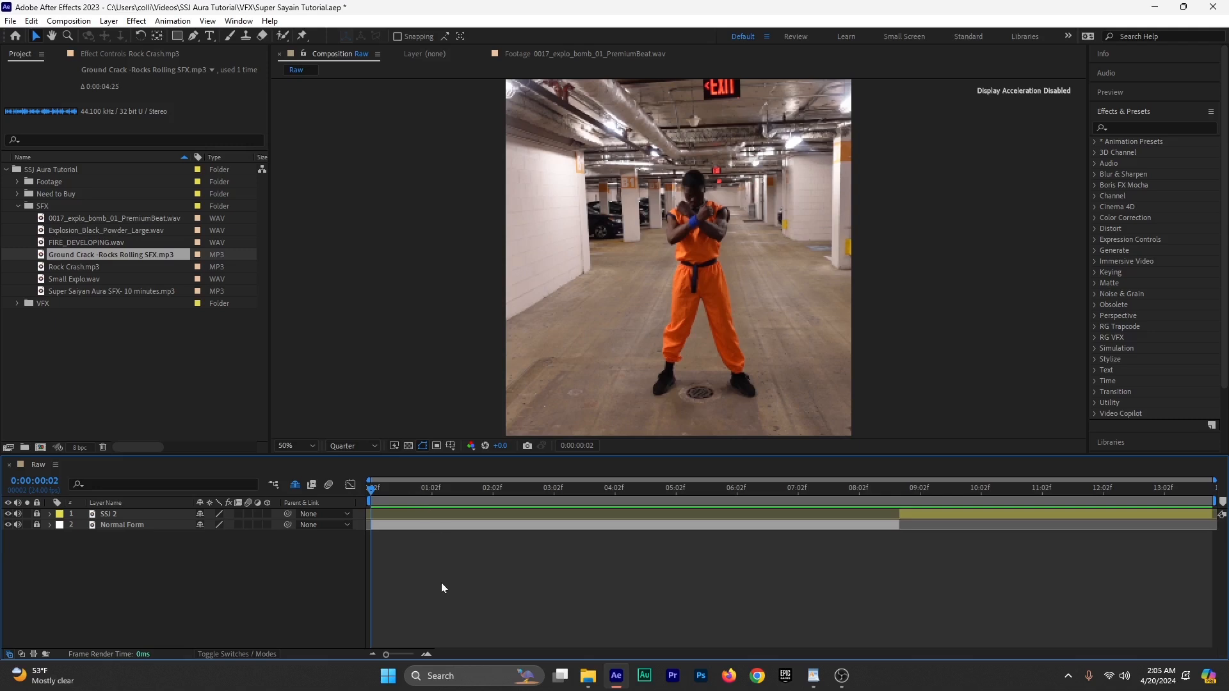
key("ctrl+s")
left_click(18, 207)
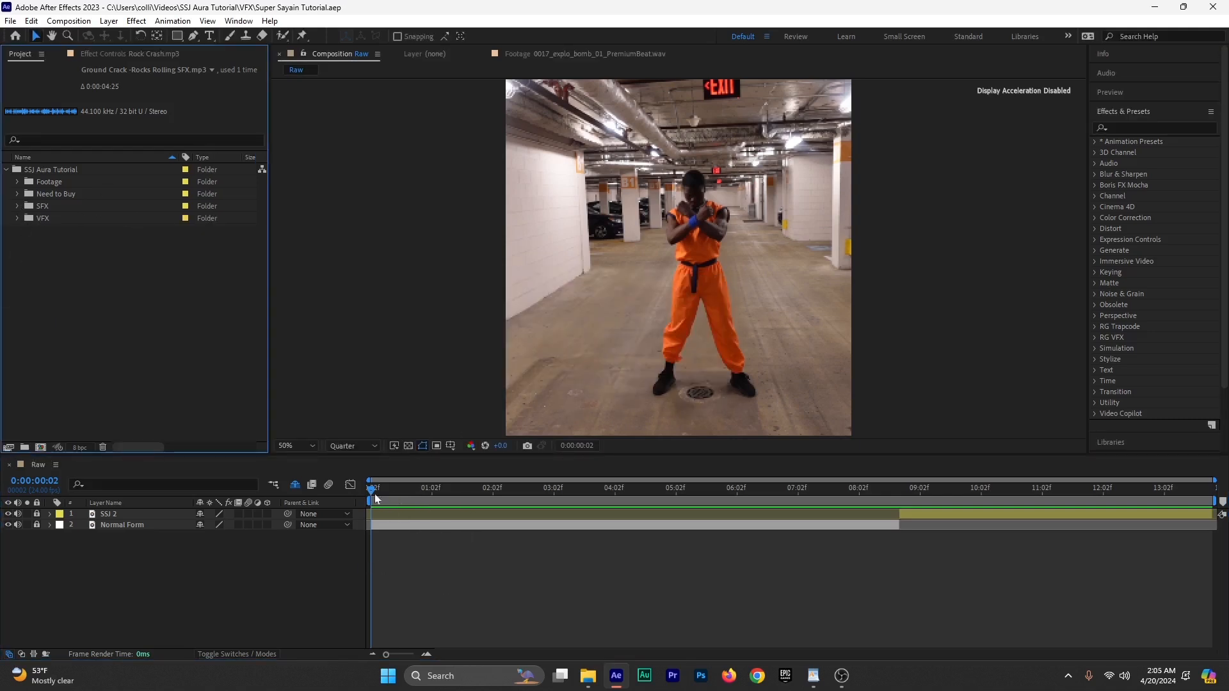
Step: Create a comp-sized white (ffffff) solid named White Flash in the Raw composition
right_click(290, 556)
mouse_move(384, 399)
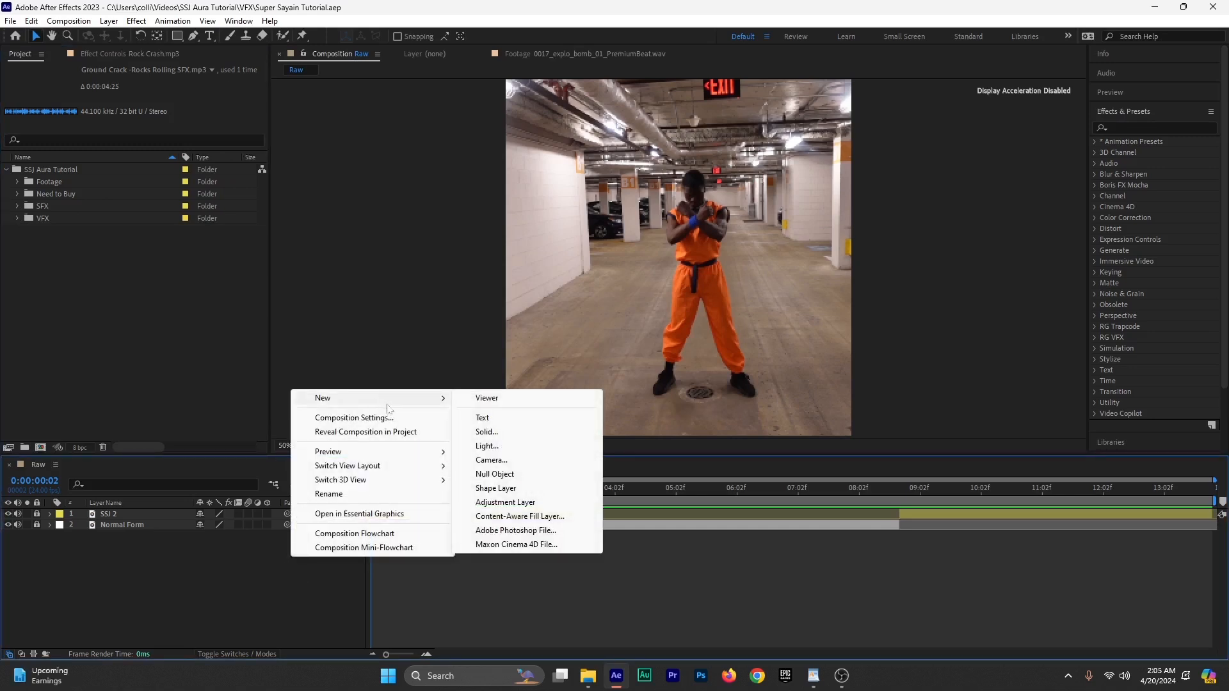
left_click(521, 434)
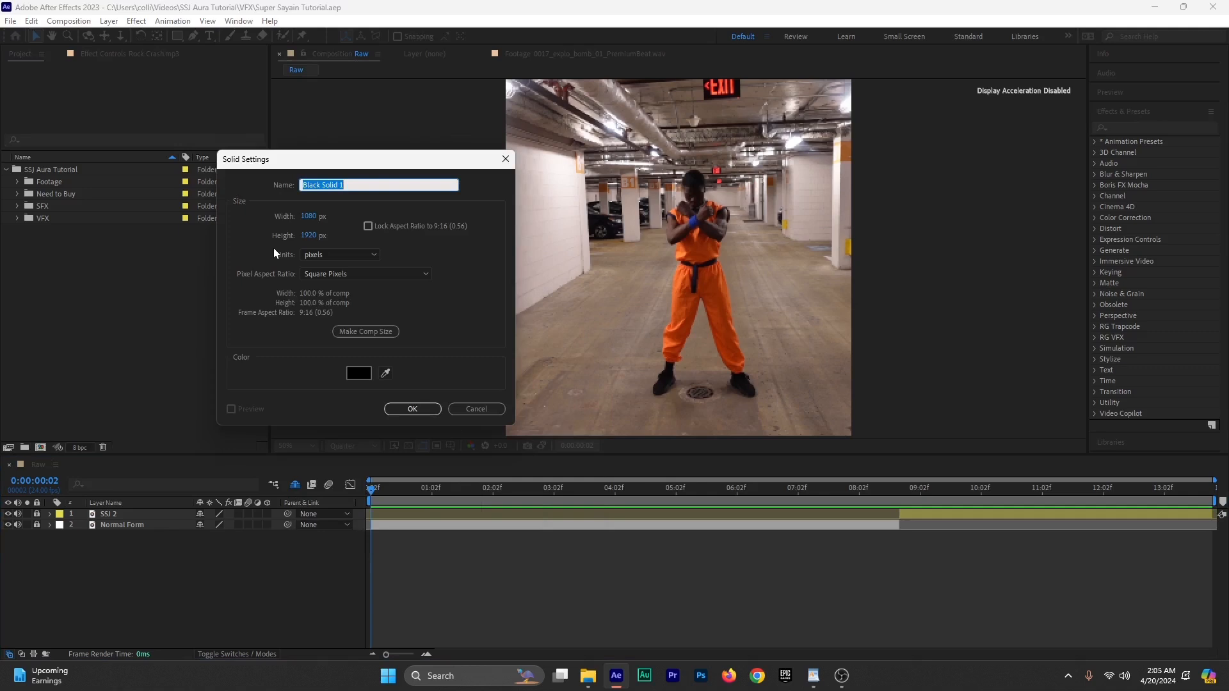
type("White Flash")
left_click(359, 373)
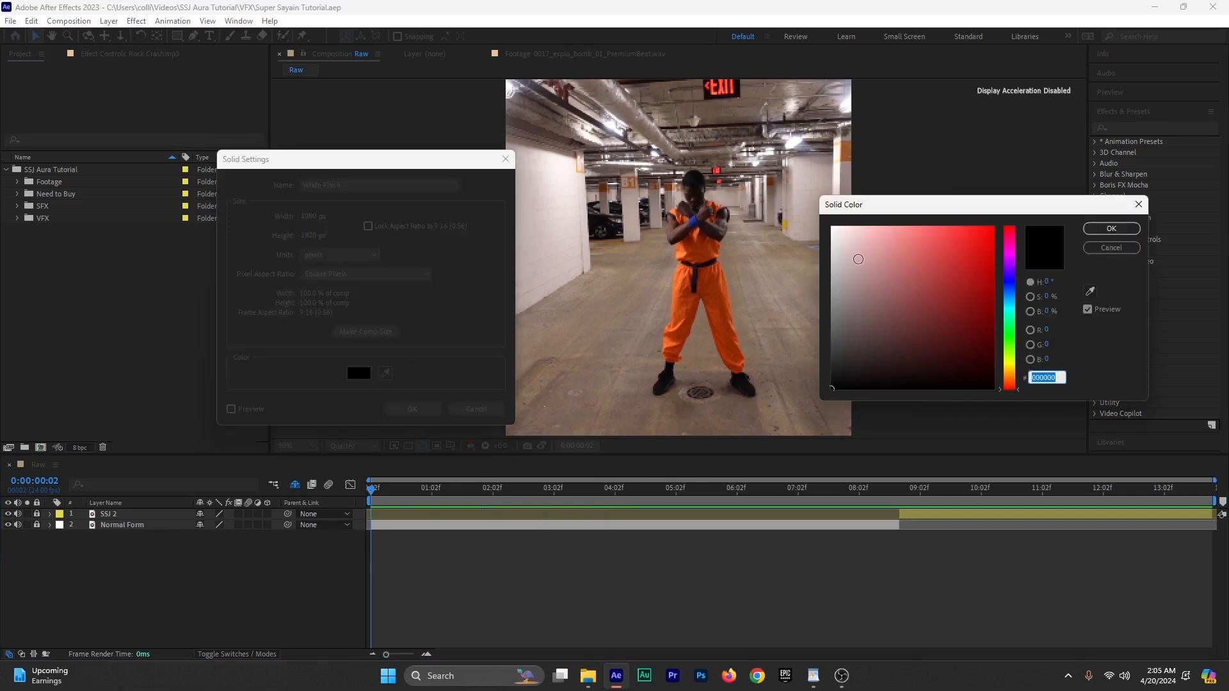
type("ffffff")
key("Tab")
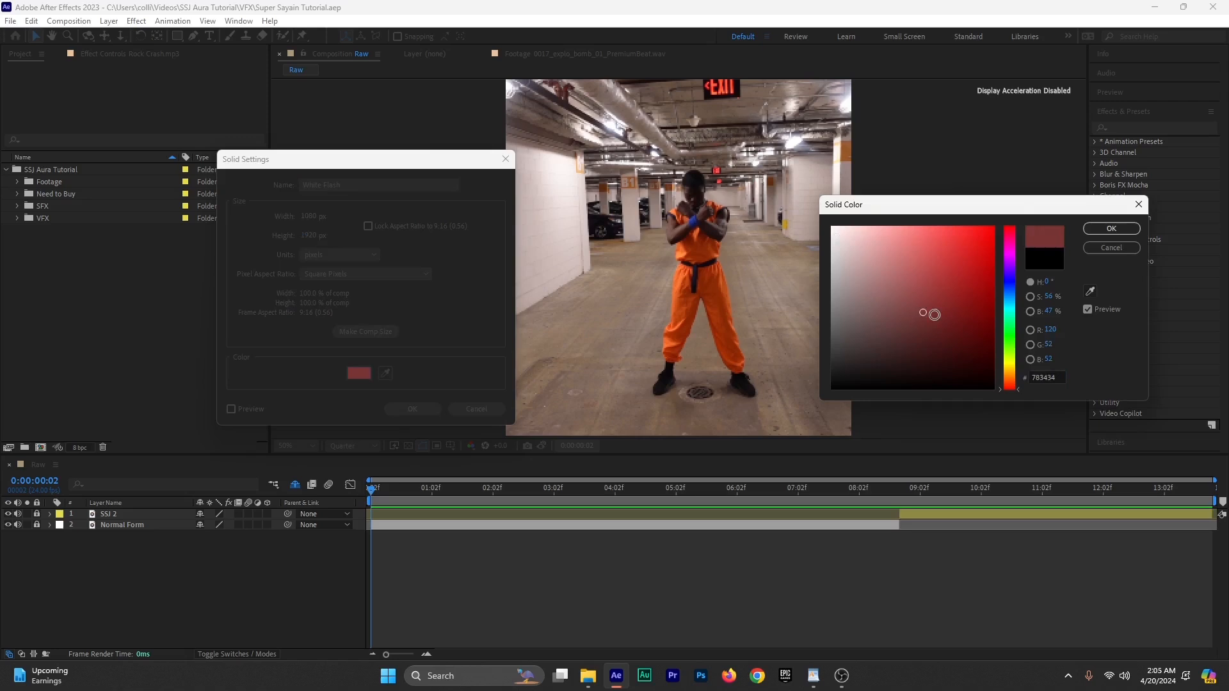
left_click(1111, 229)
left_click(412, 409)
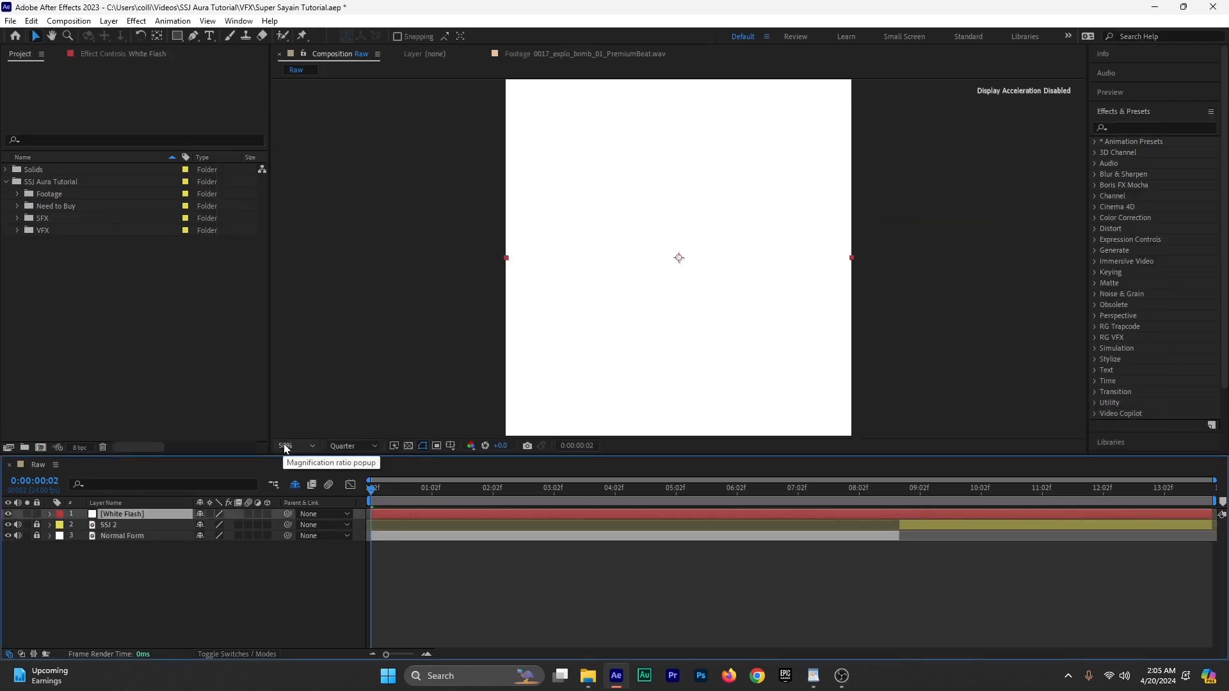
Step: Fit the composition view up to 100% and trim the White Flash layer's end to about 0:00:00:11
left_click(301, 444)
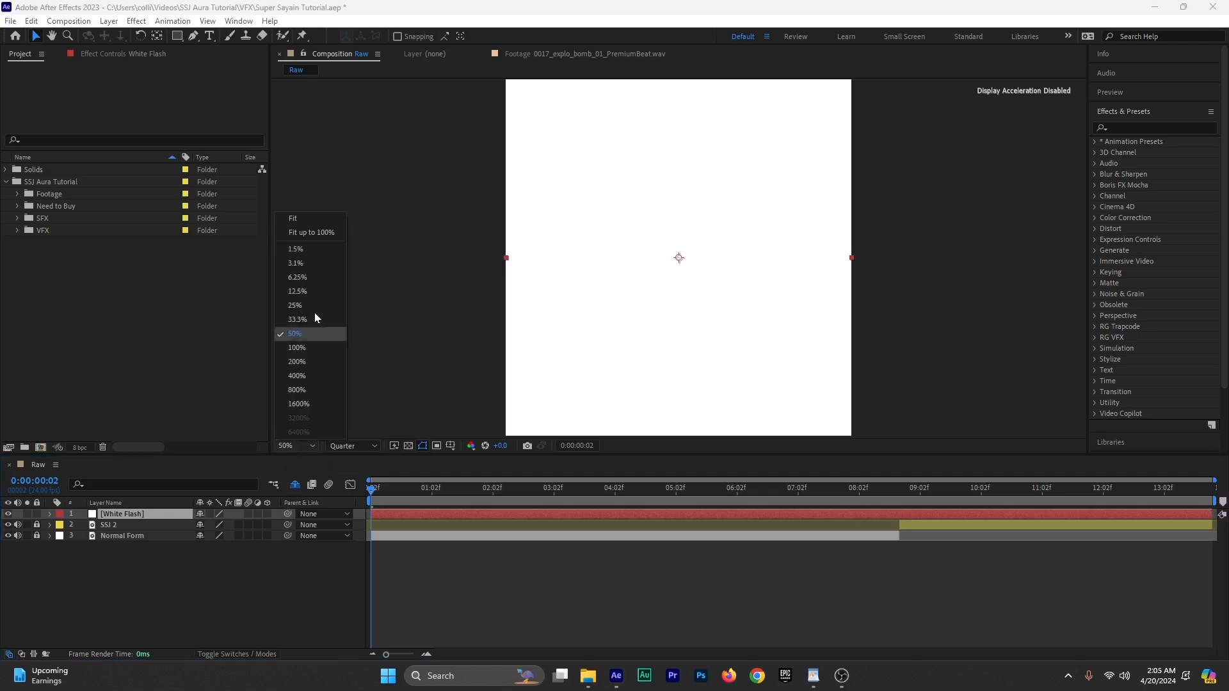
left_click(313, 233)
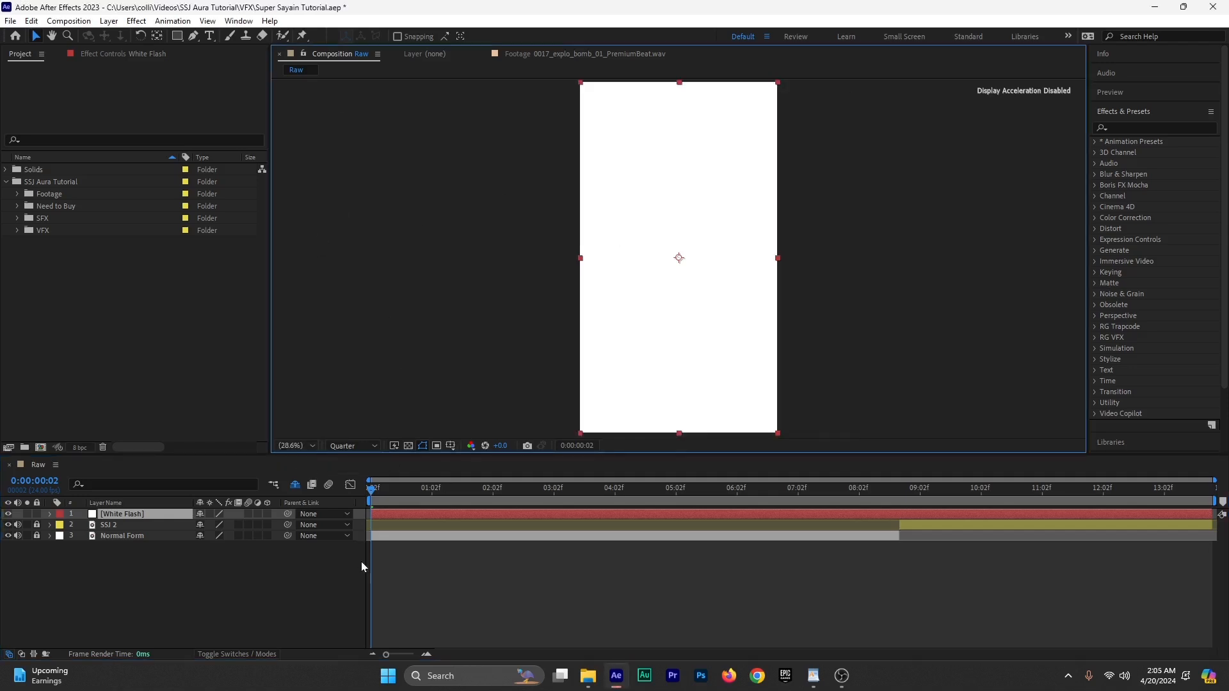
left_click(391, 515)
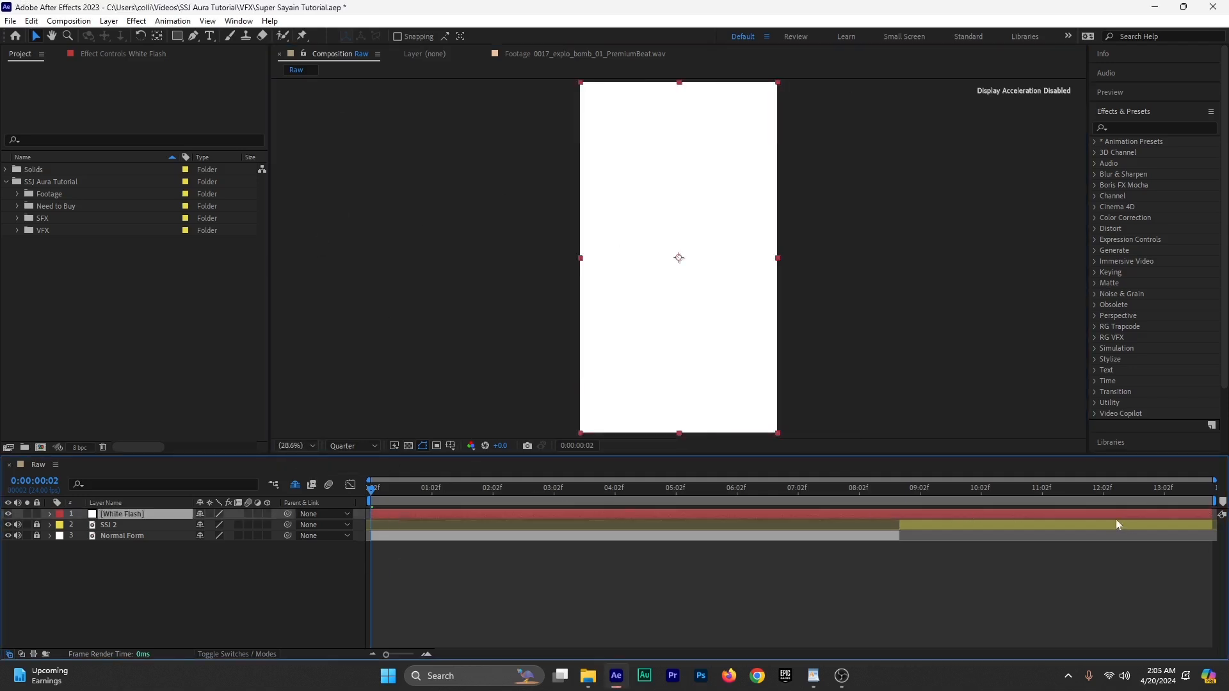
left_click_drag(1212, 514, 394, 542)
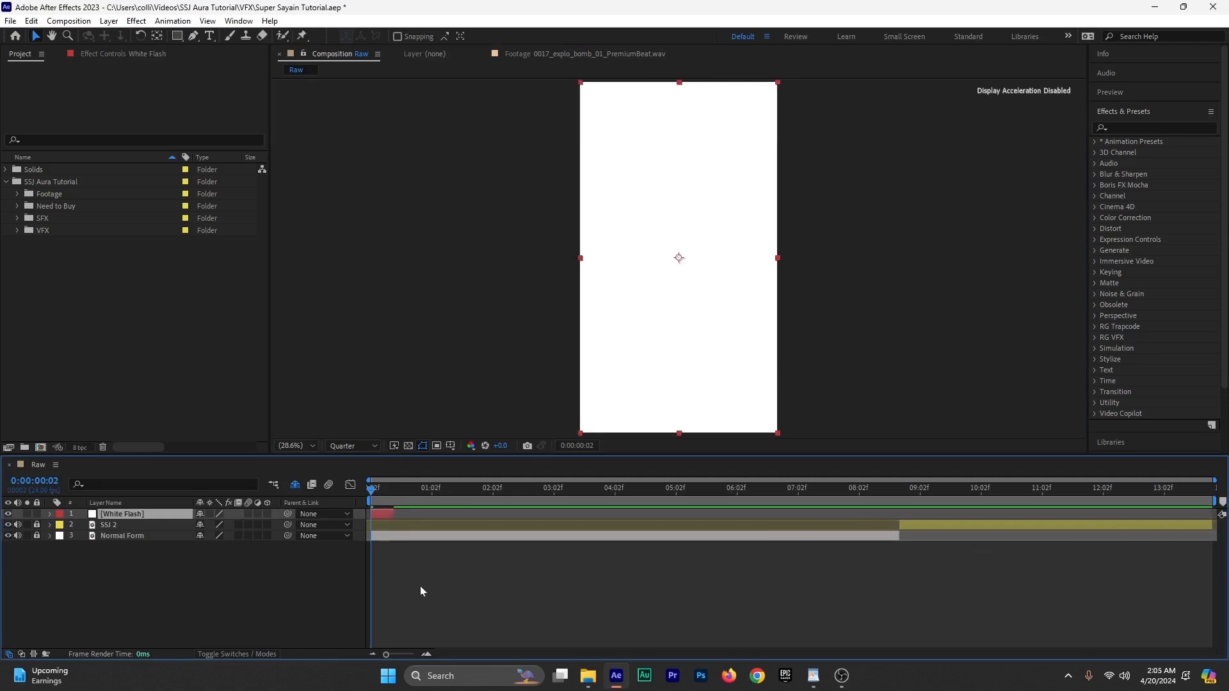
left_click(425, 654)
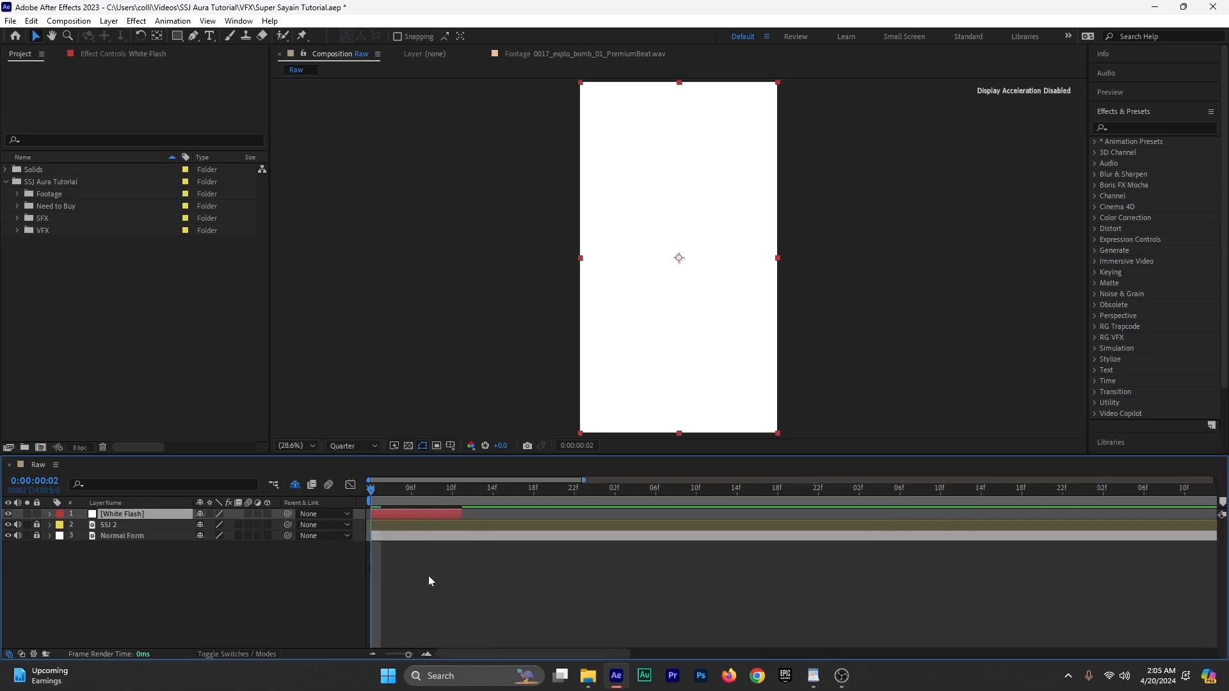
Step: With the White Flash layer moved aside, examine the arm movement at 0:00:00:05 up close and restore the fitted quarter-resolution view
key("t")
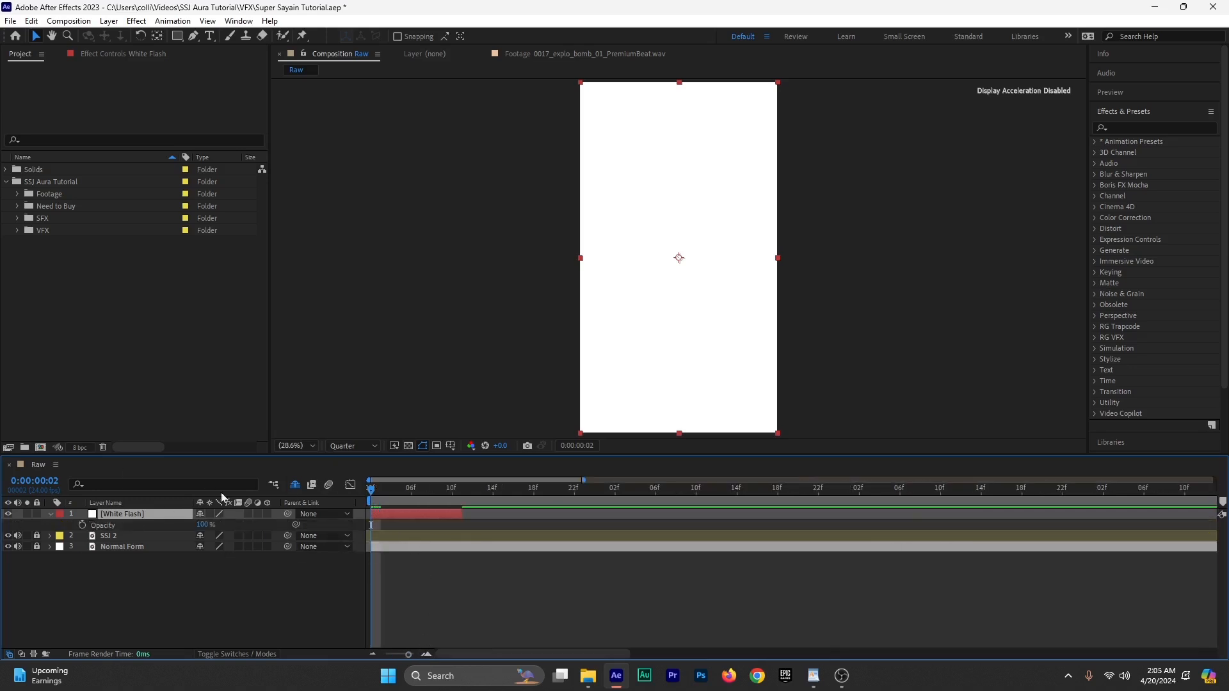
key("t")
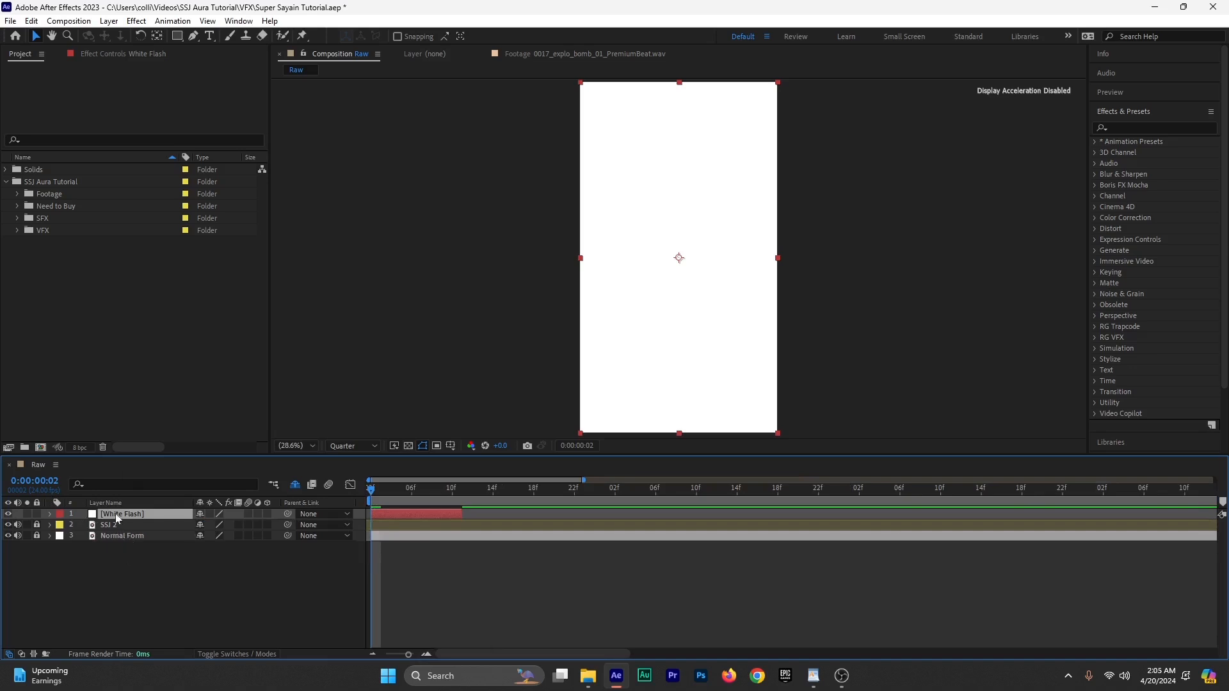
key("t")
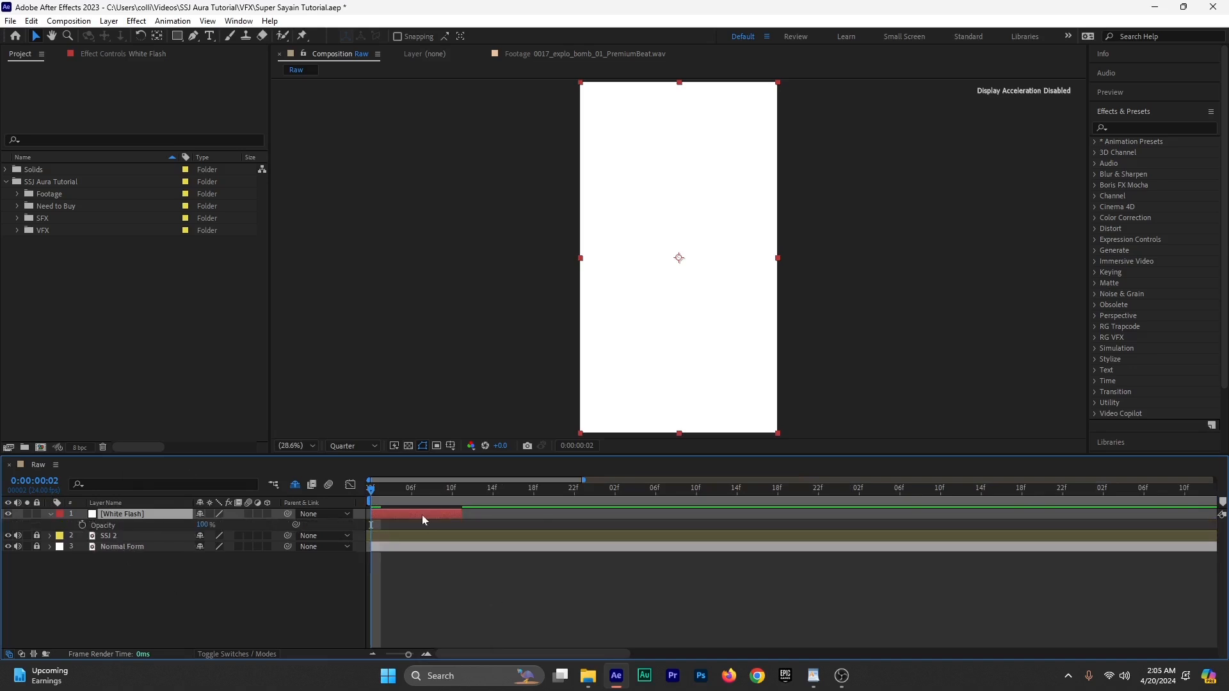
left_click_drag(421, 515, 612, 519)
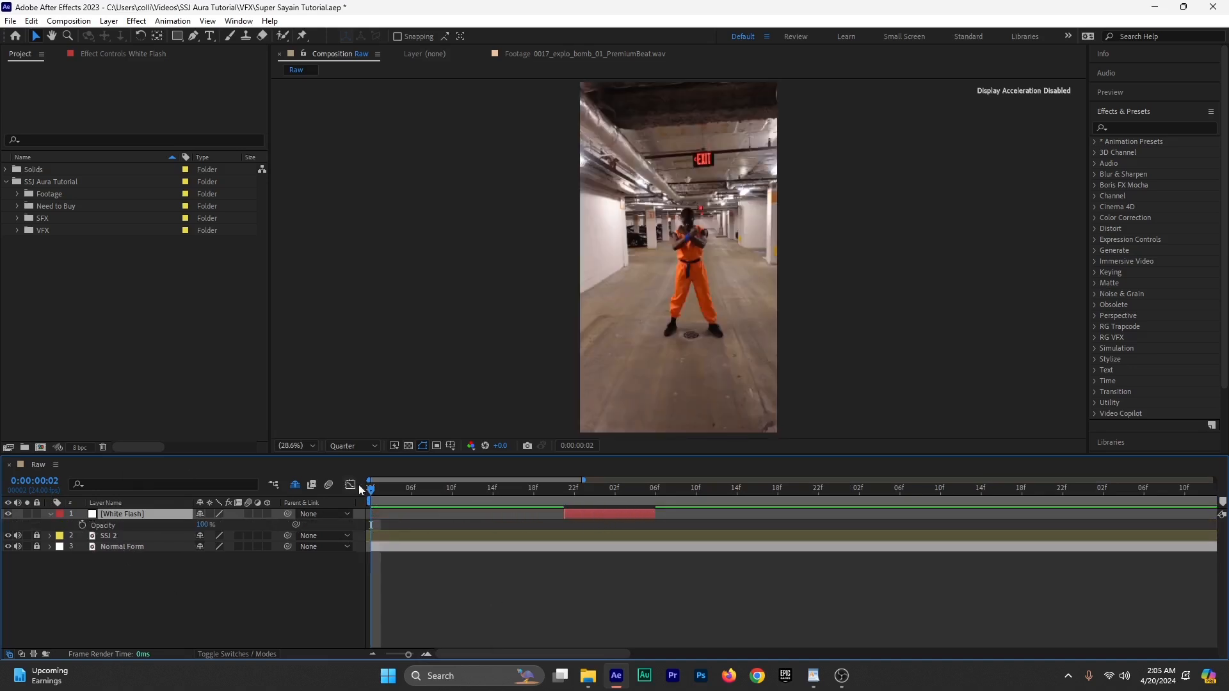
left_click_drag(370, 490, 406, 491)
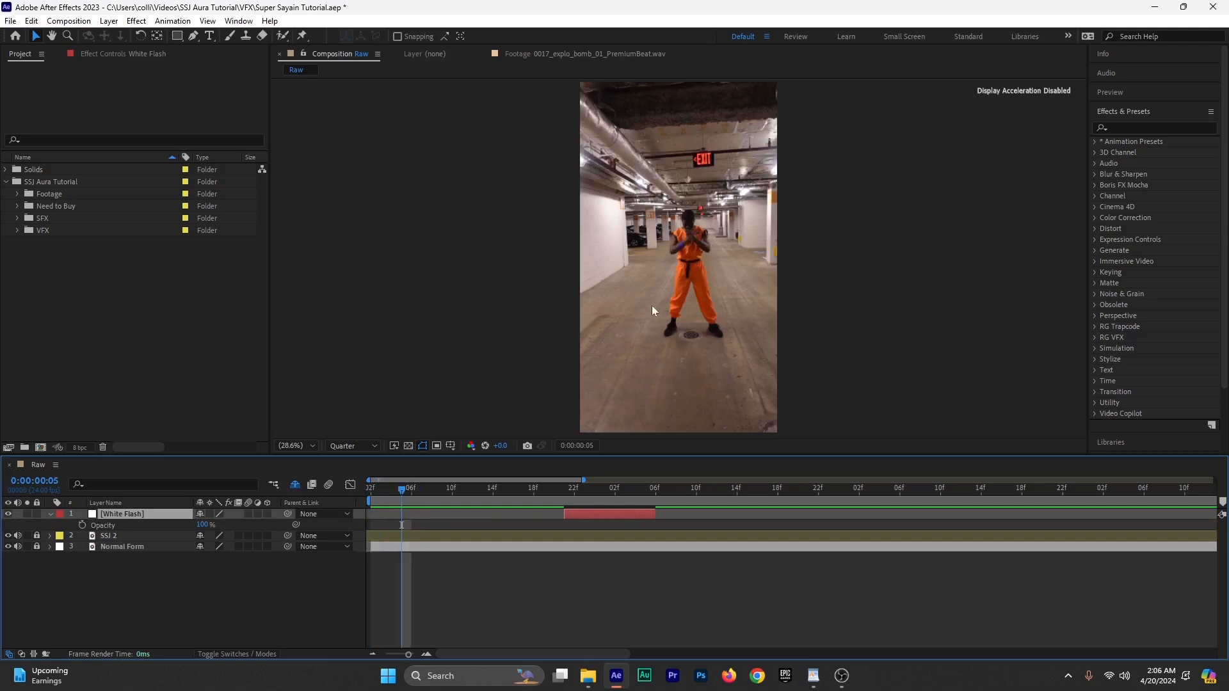
scroll(670, 240, "up", 4)
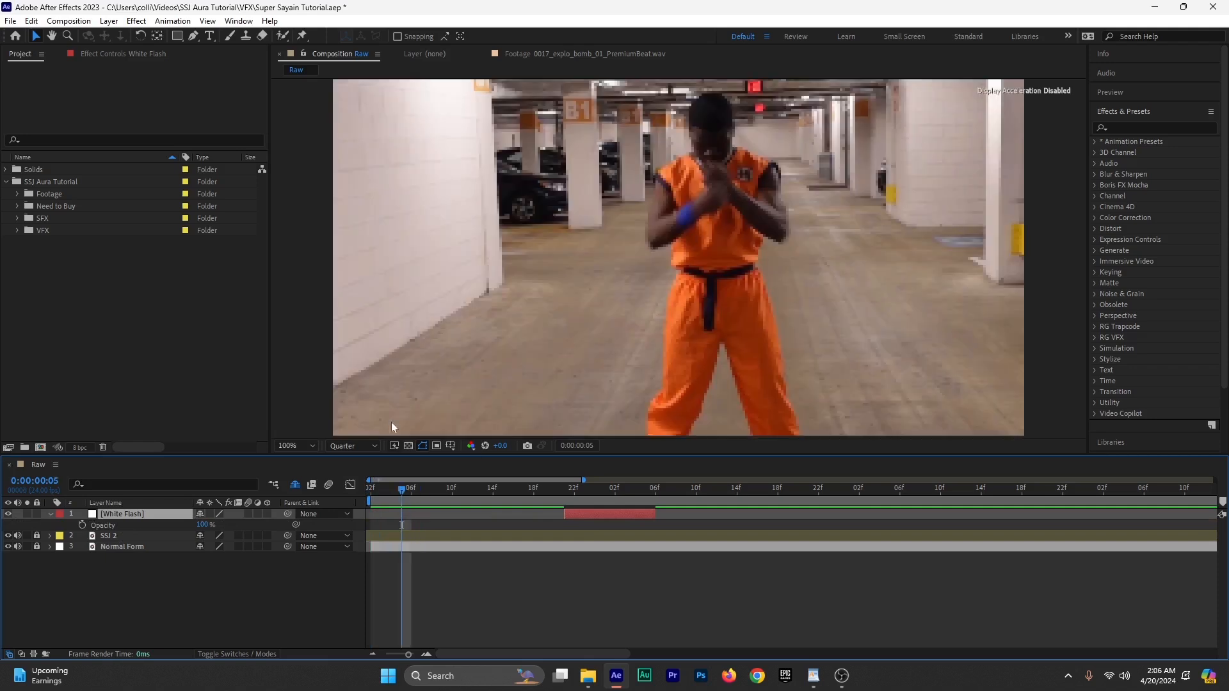
scroll(716, 180, "up", 2)
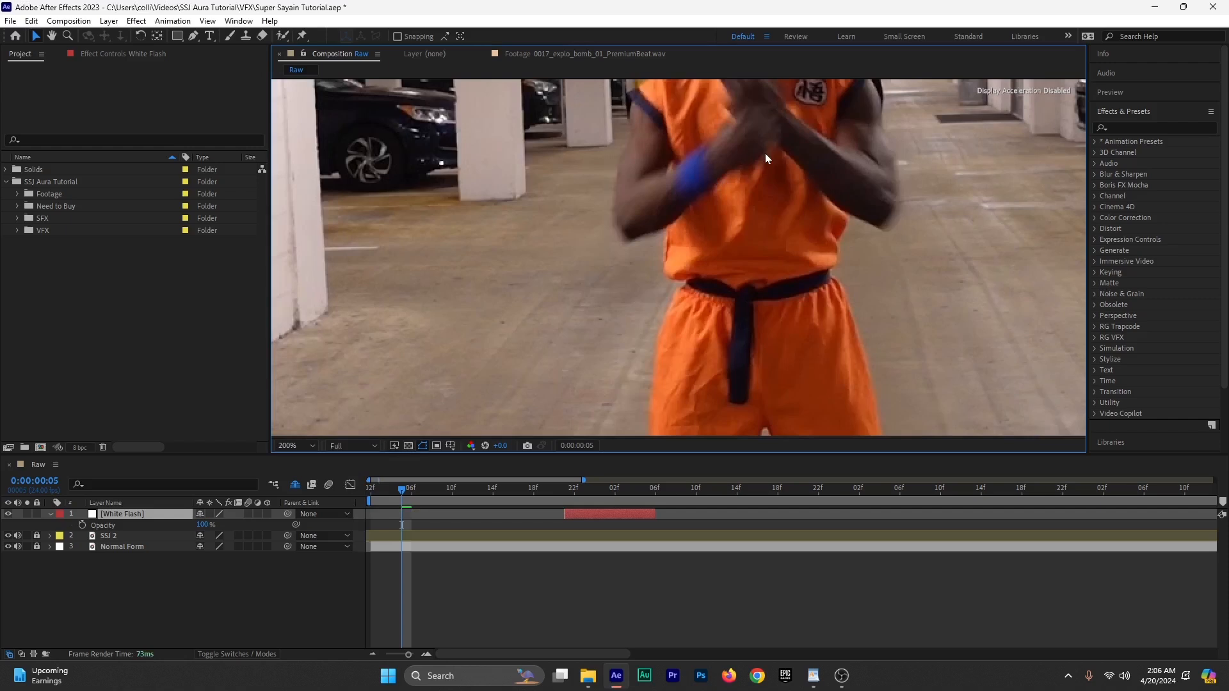
left_click(352, 446)
left_click(352, 519)
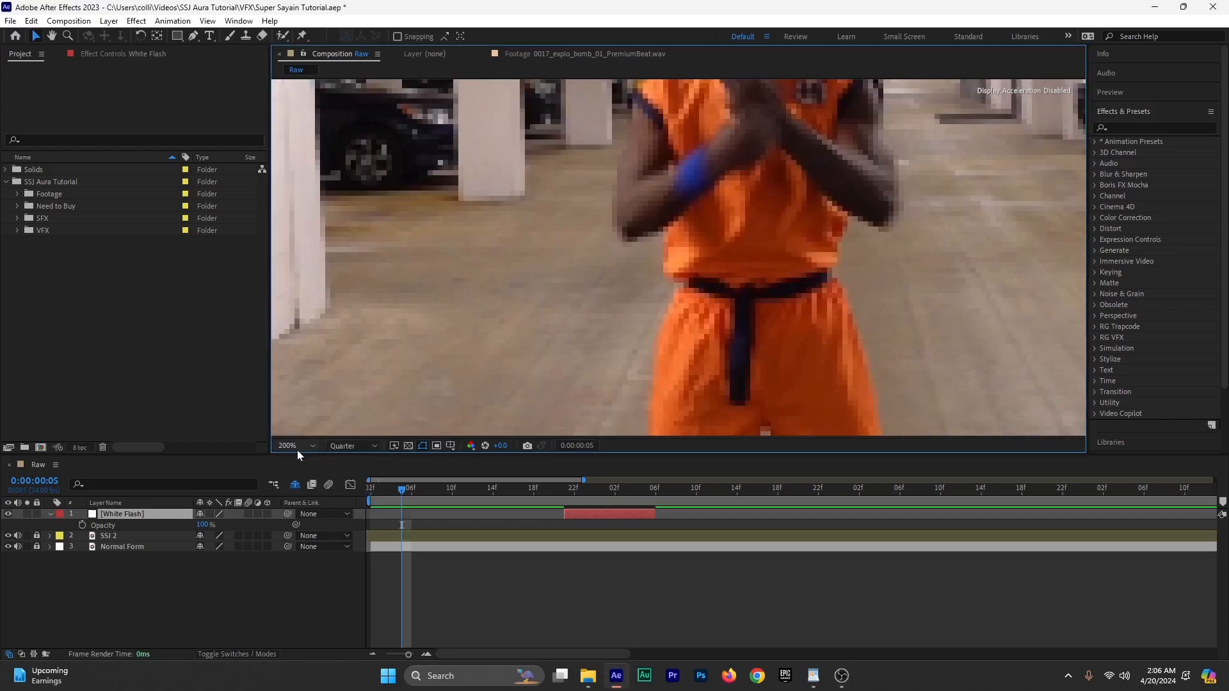
left_click(296, 446)
left_click(309, 236)
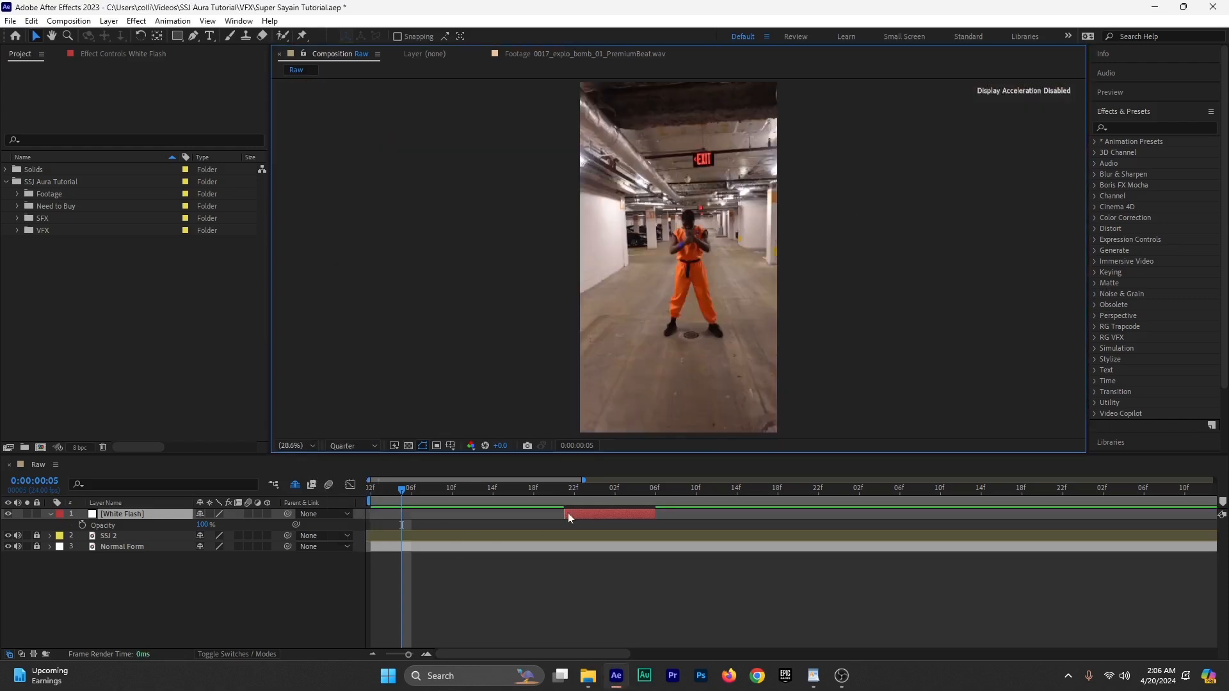
Step: Move the White Flash layer to start at 0:00:00:03 and set a 100% Opacity keyframe at 0:00:00:05
left_click_drag(574, 512, 397, 526)
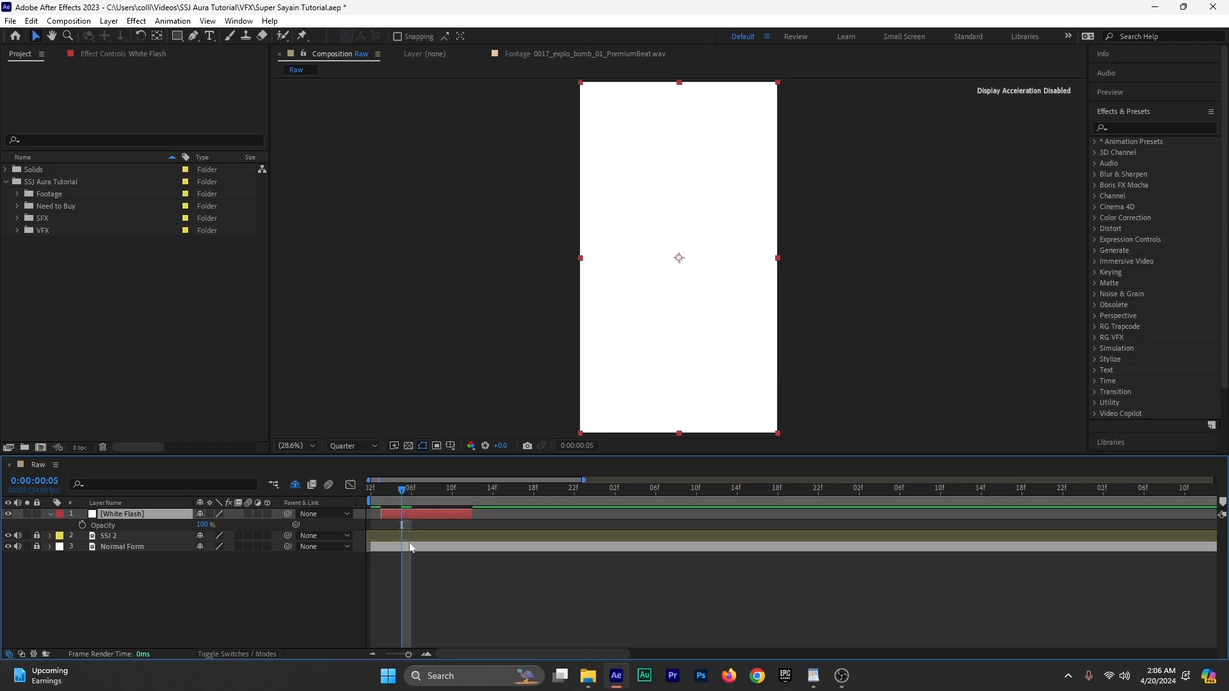
key("t")
key("t")
left_click(82, 525)
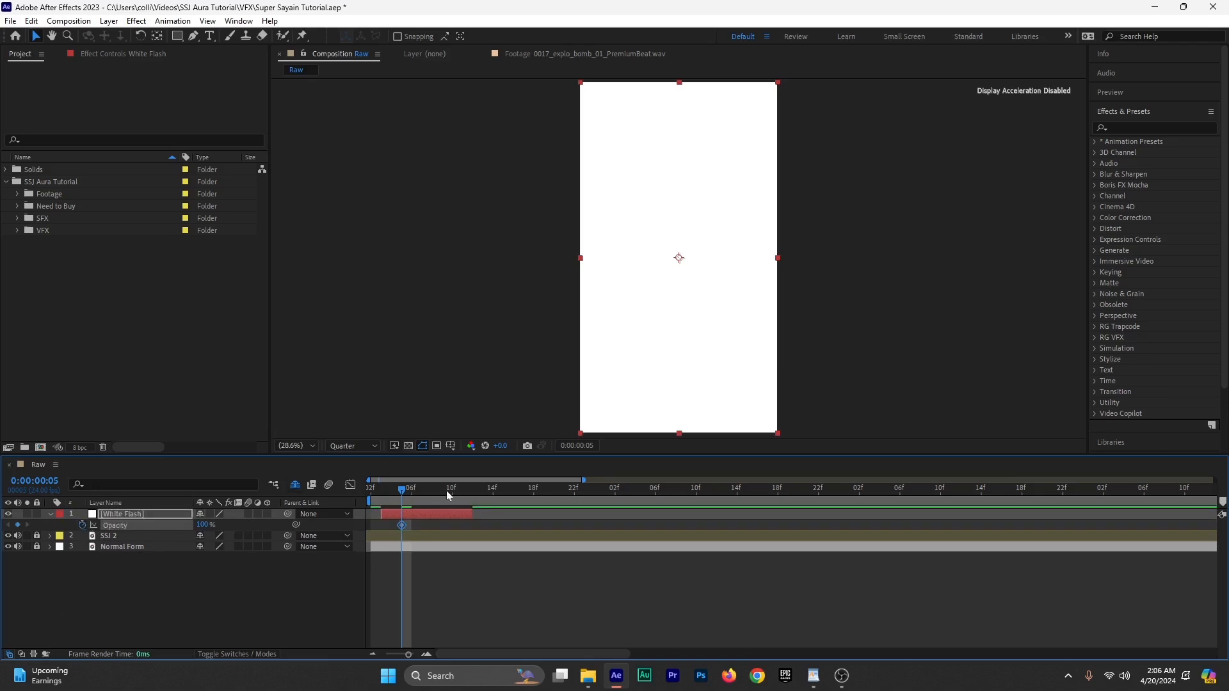
Step: Add 0% Opacity keyframes at 0:00:00:03 and 0:00:00:07 and trim the White Flash layer to end just after the last one
left_click(383, 497)
left_click(202, 525)
type("0")
key("Return")
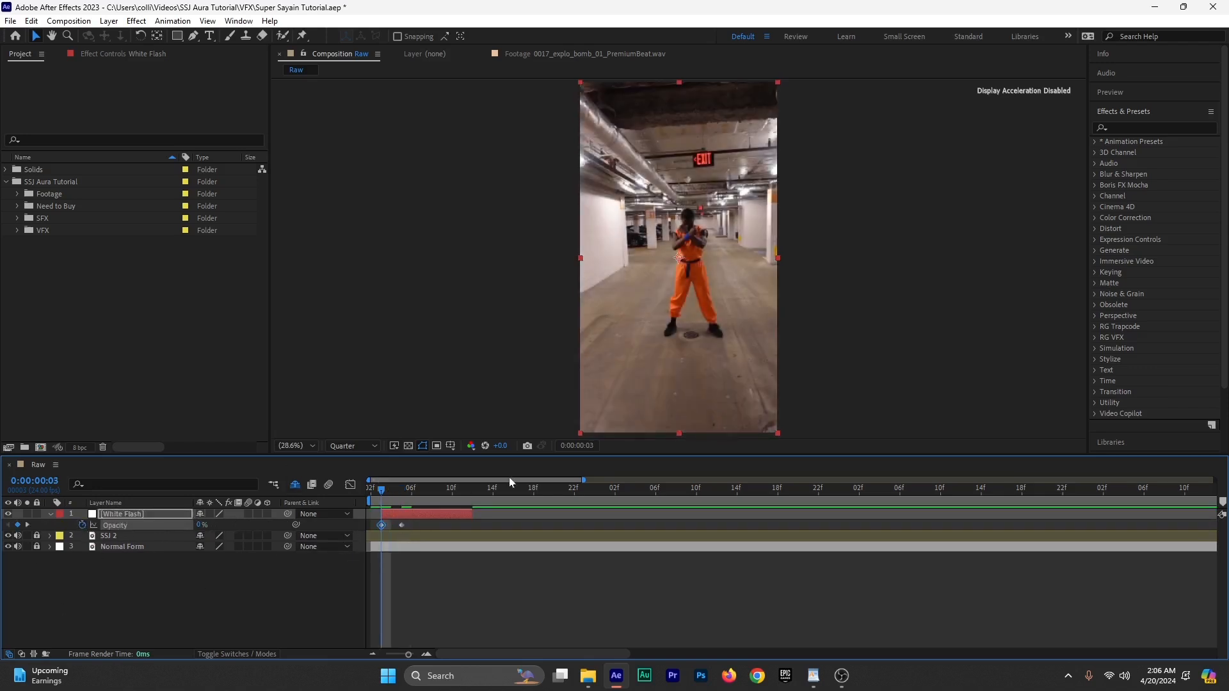
left_click_drag(384, 499, 431, 529)
left_click(202, 525)
type("00")
key("Return")
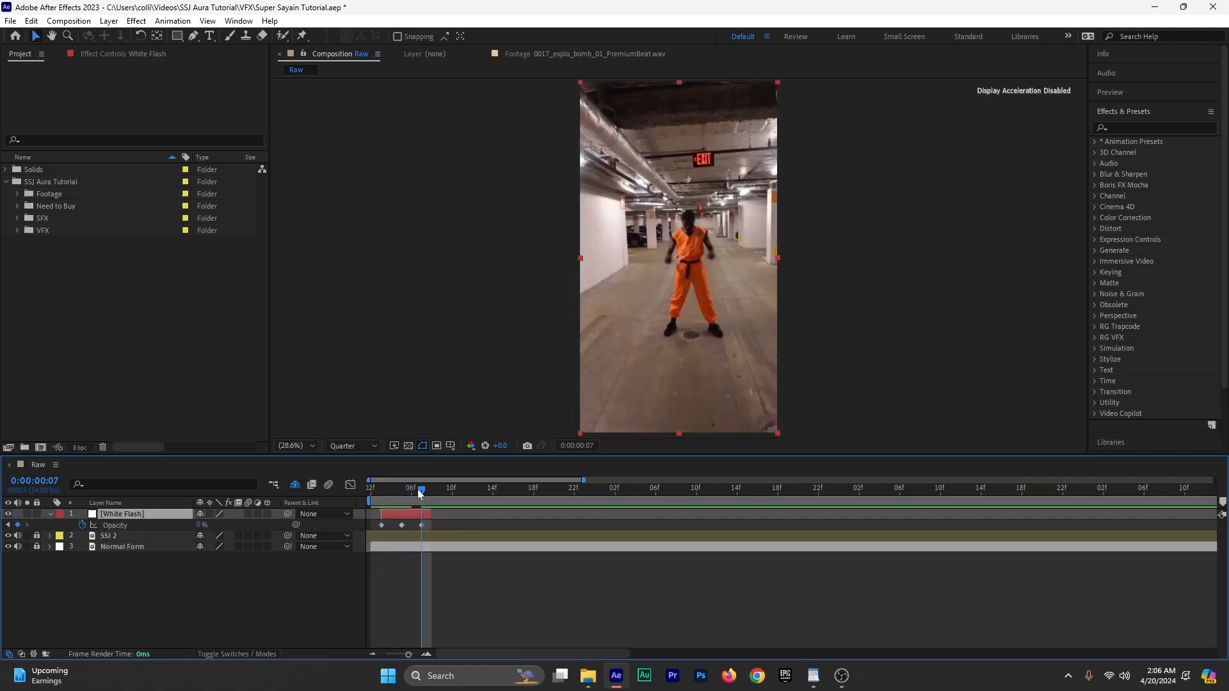
Step: Preview the flash, lower its Opacity keyframe at 0:00:00:05 to 87%, and collapse the White Flash layer
left_click(390, 499)
key("space")
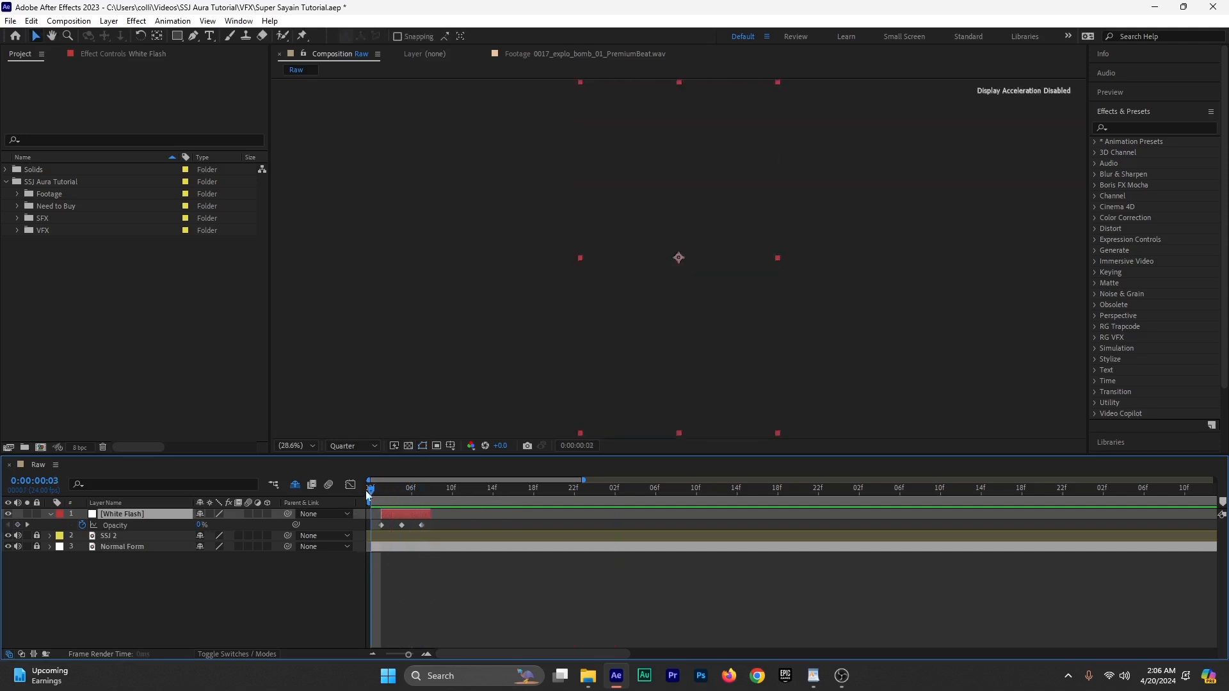
key("space")
left_click_drag(398, 492, 401, 496)
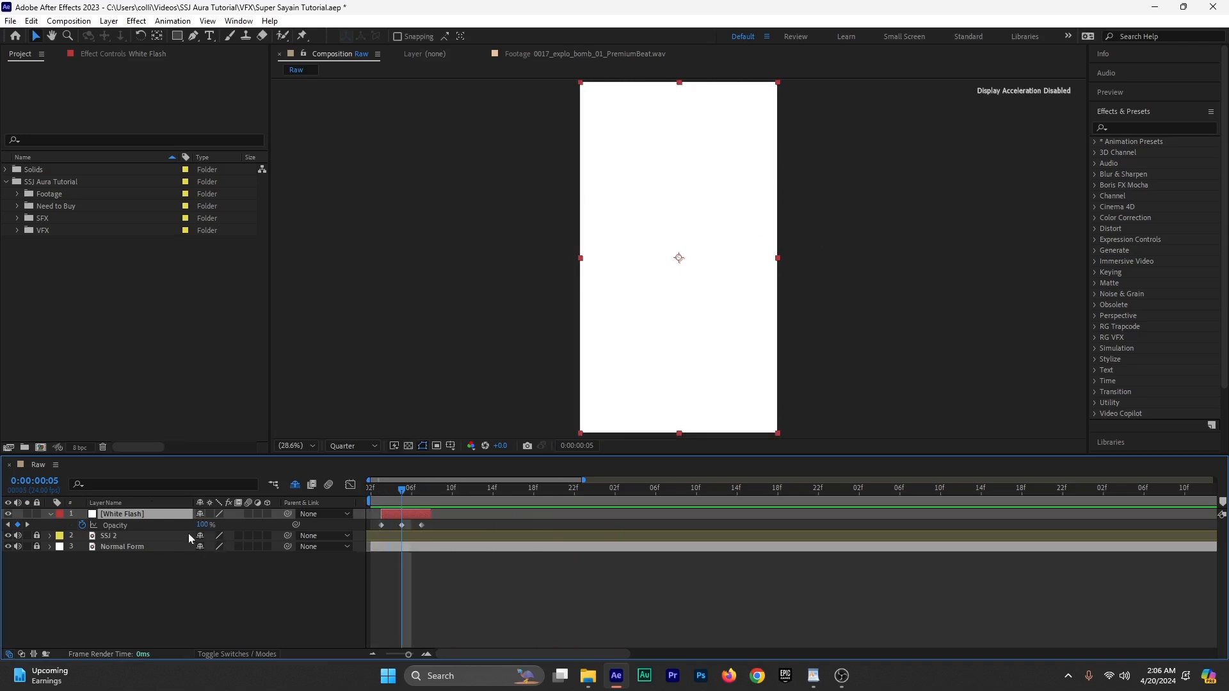
left_click_drag(201, 525, 179, 531)
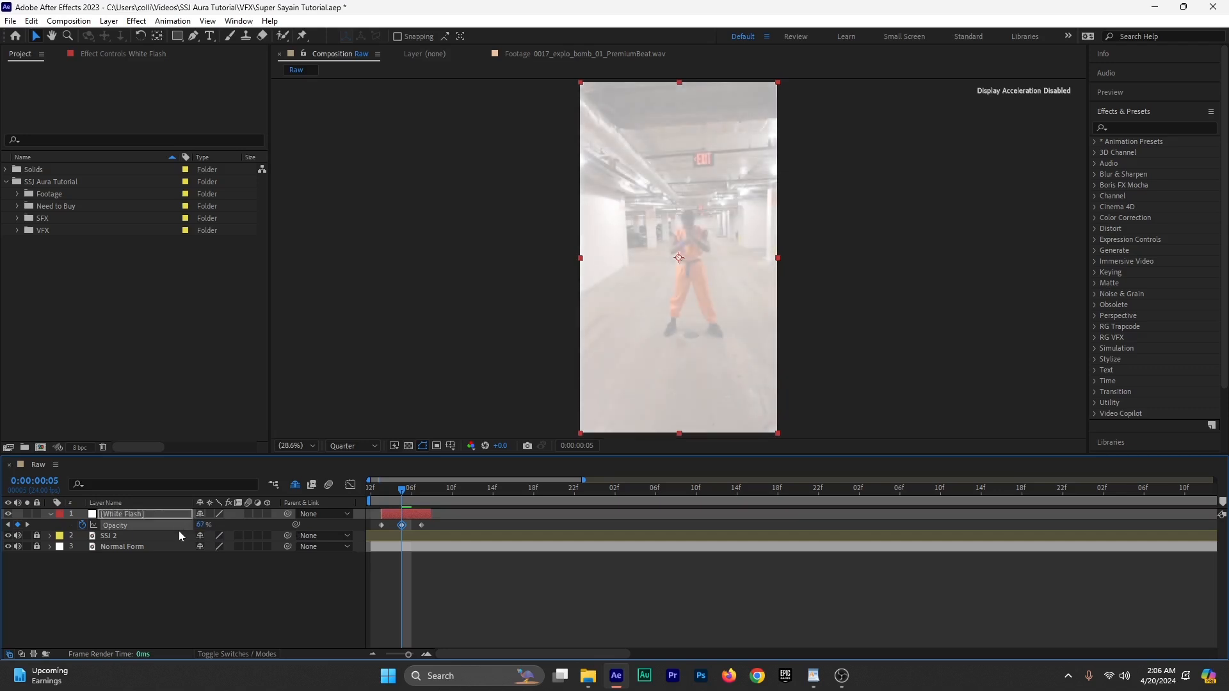
left_click(50, 515)
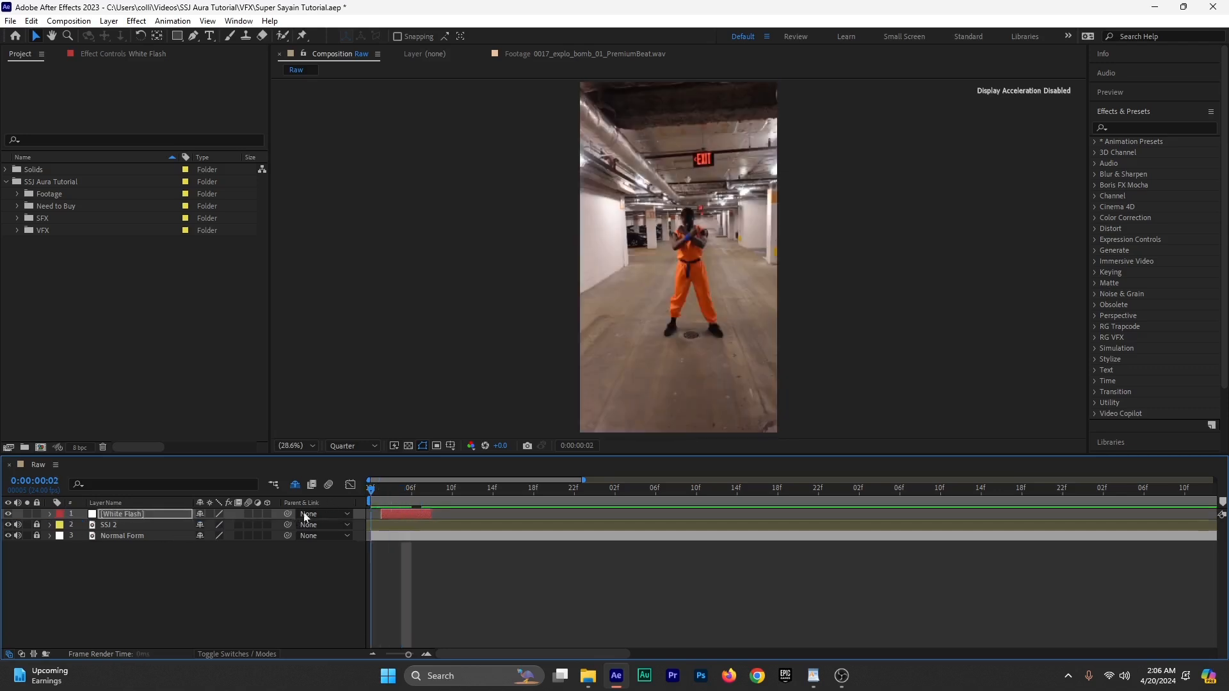
Step: Play back the softened flash, save the project and go to 0:00:00:08
key("space")
key("space")
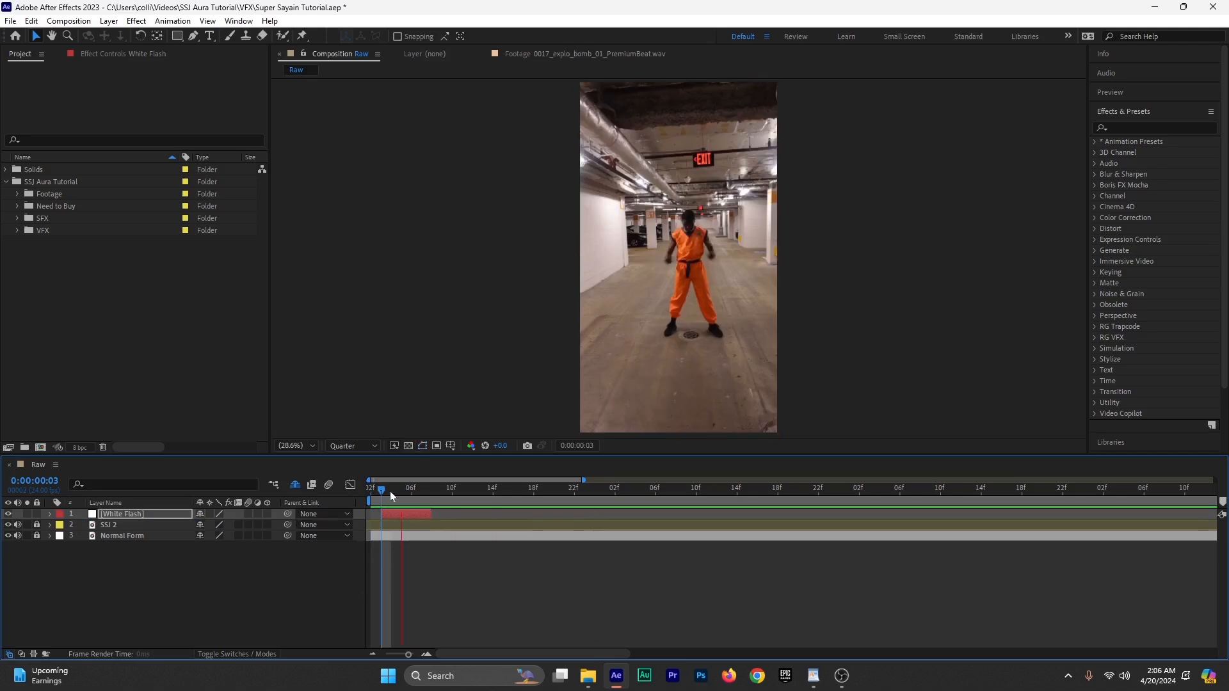
mouse_move(400, 492)
left_mouse_down()
mouse_move(440, 495)
mouse_move(397, 497)
left_mouse_up()
key("space")
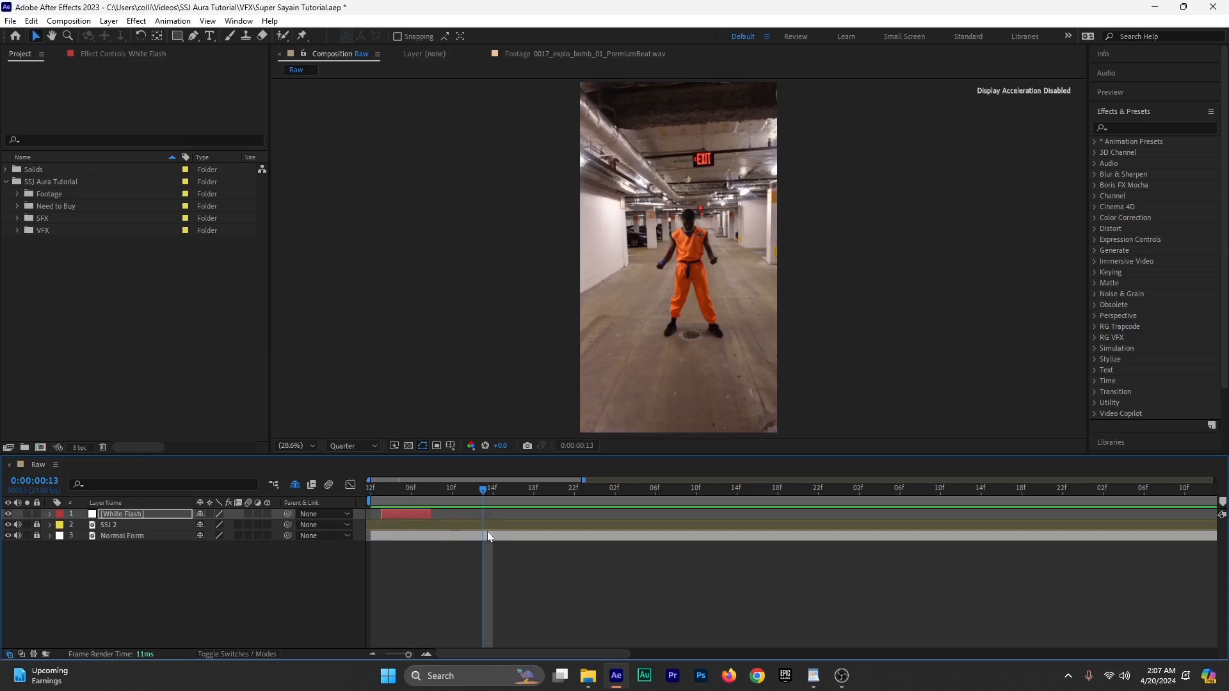
key("ctrl+s")
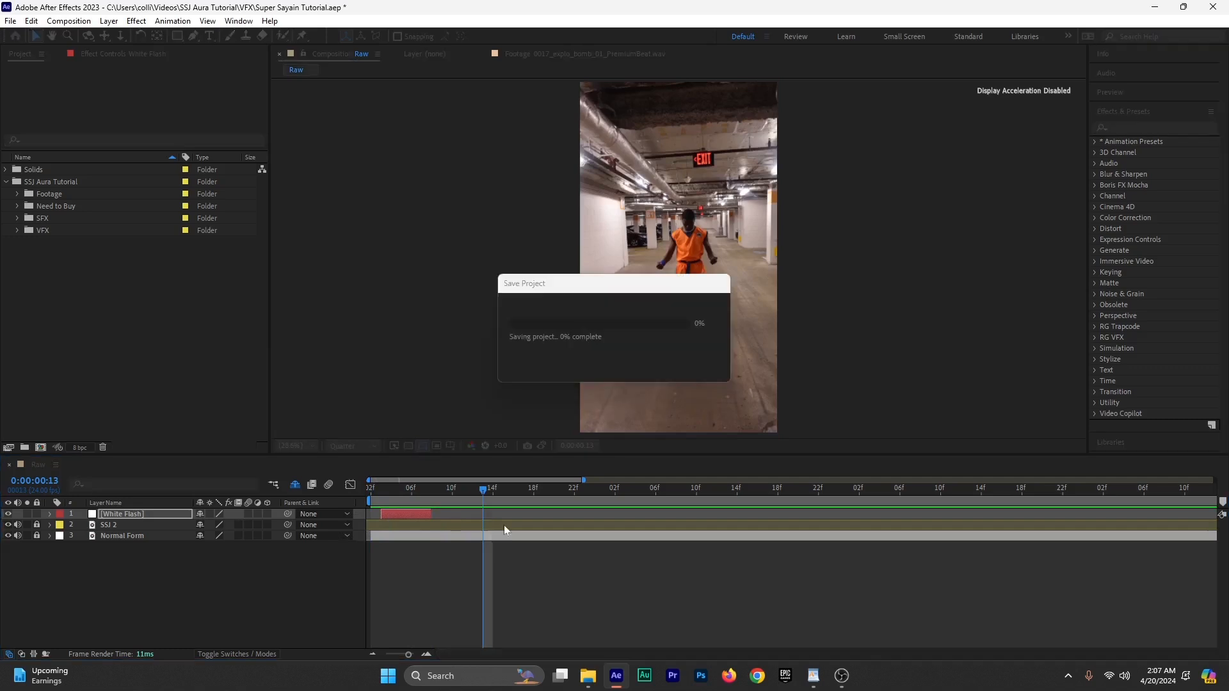
left_click(429, 500)
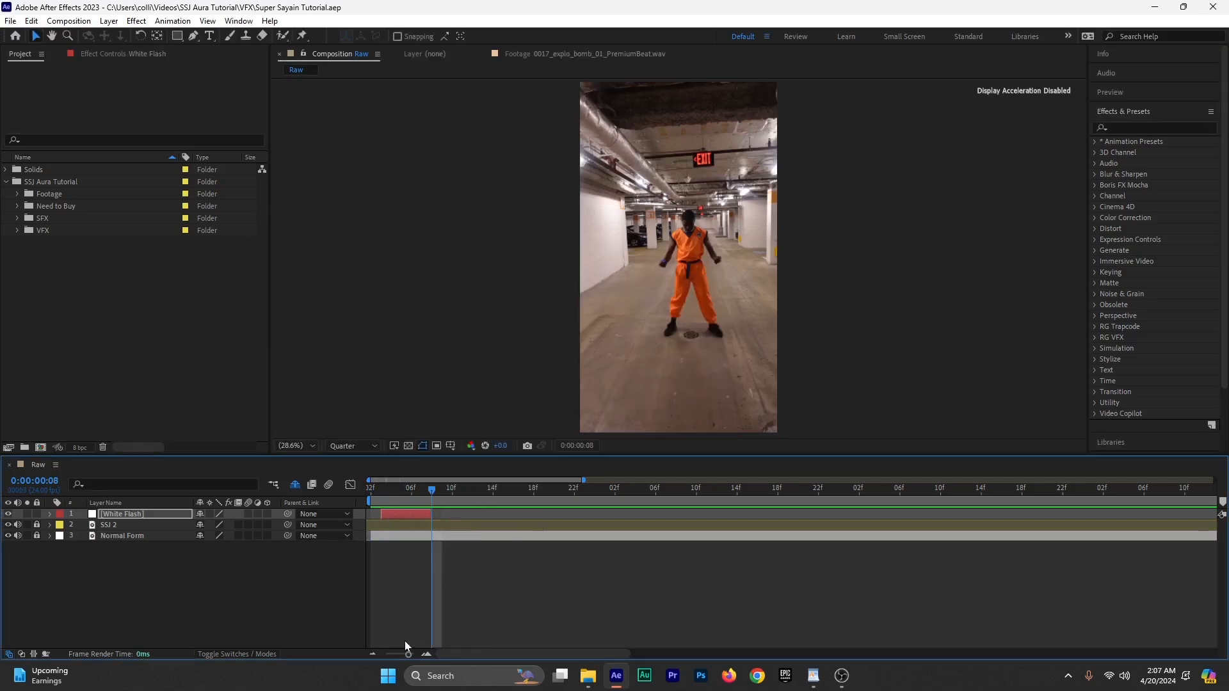
Step: Add a new adjustment layer at the top of the Raw composition and rename it Distortion
left_click(372, 654)
left_click(374, 653)
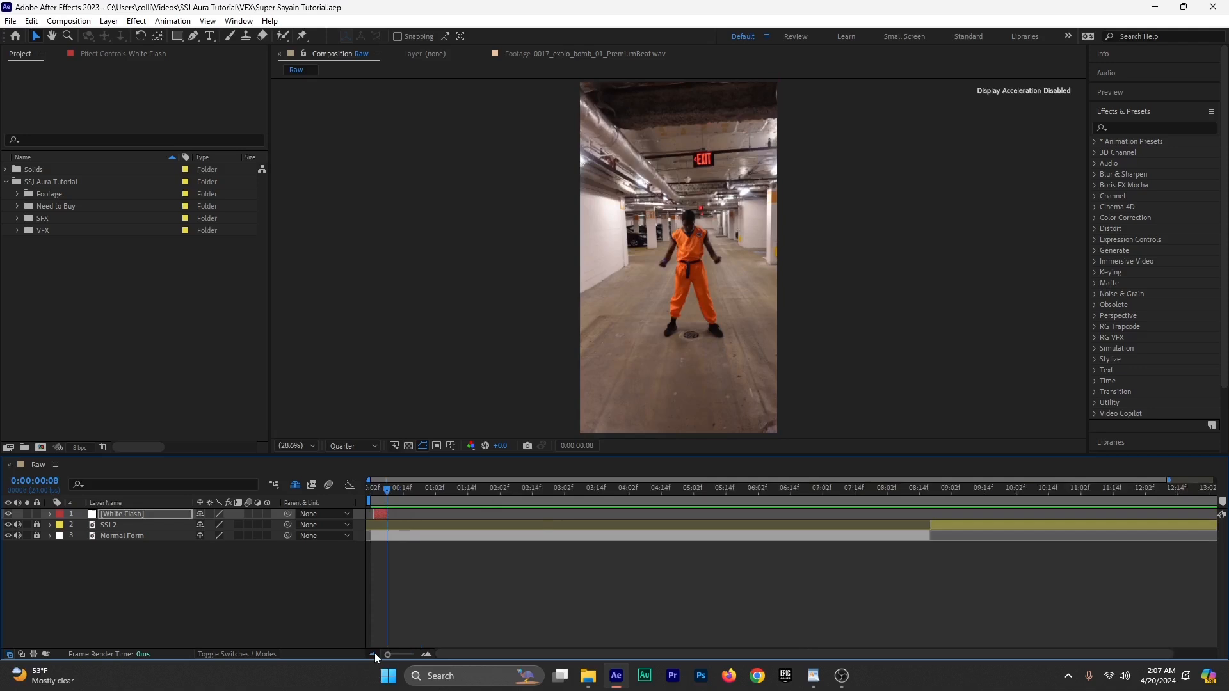
left_click(374, 654)
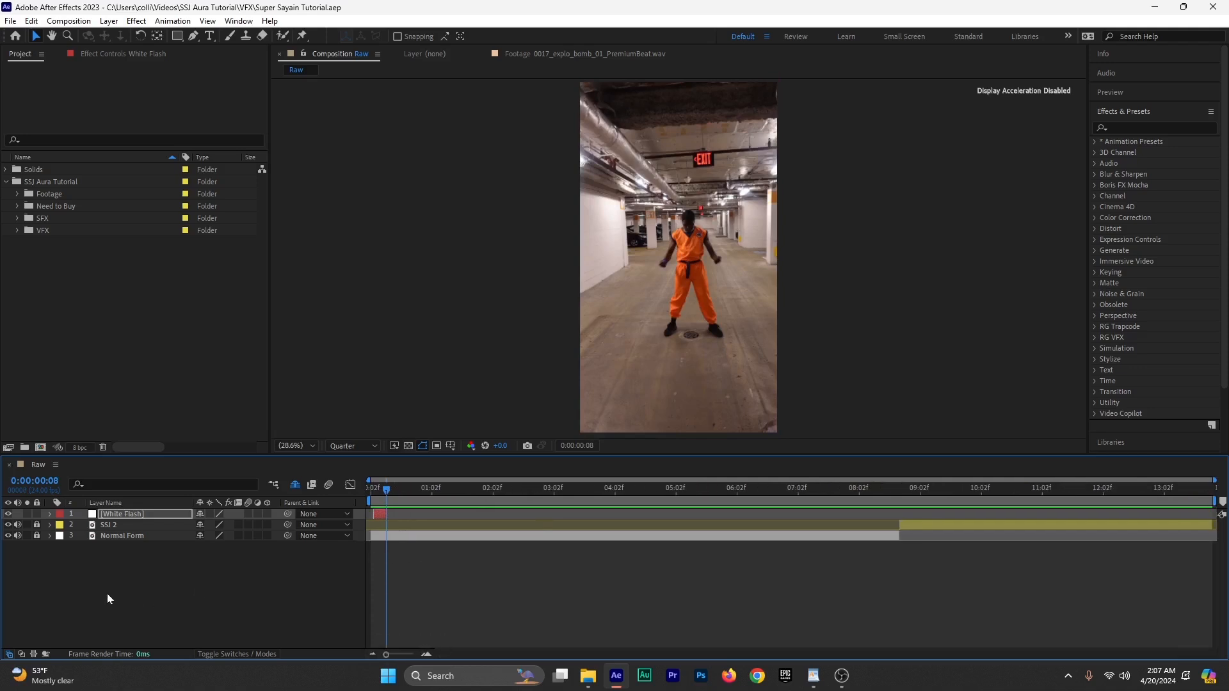
right_click(167, 579)
mouse_move(212, 419)
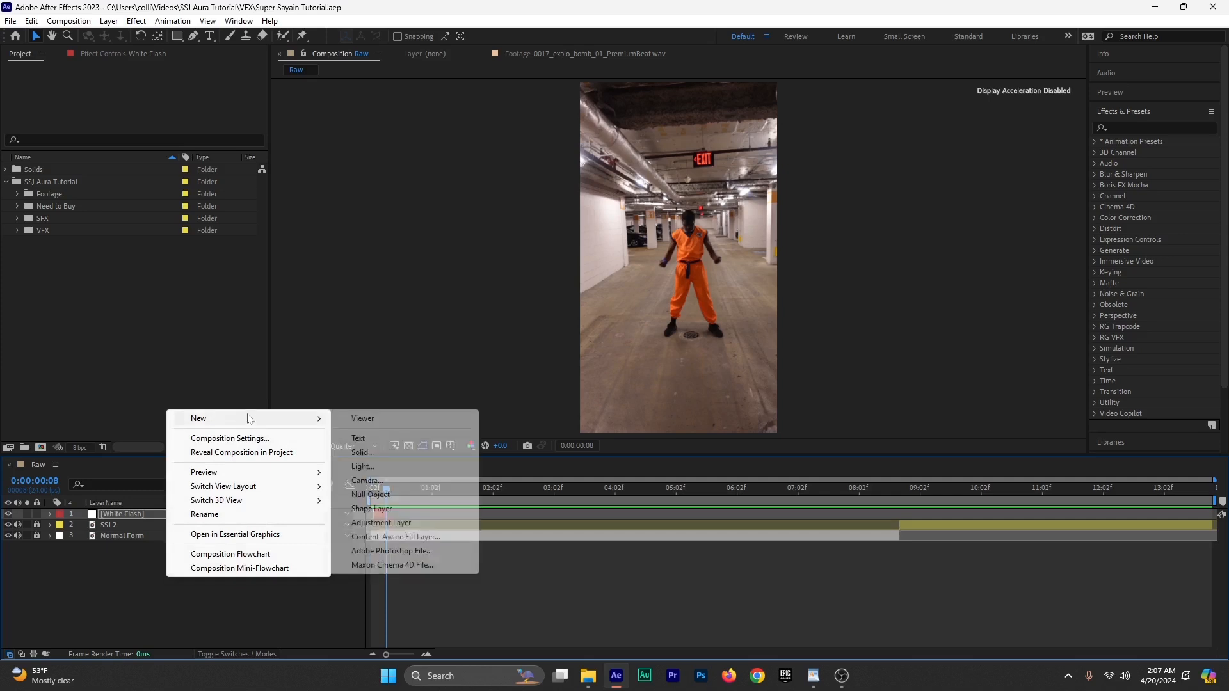
left_click(390, 523)
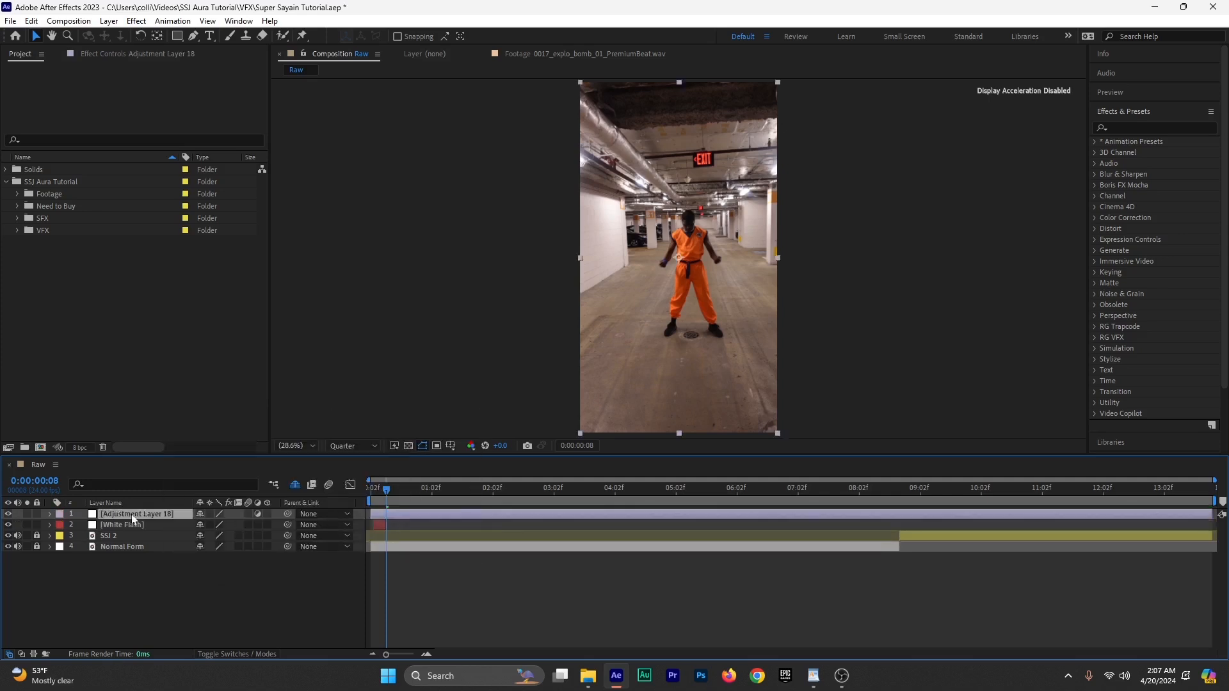
key("Return")
type("Distortion")
left_click(82, 596)
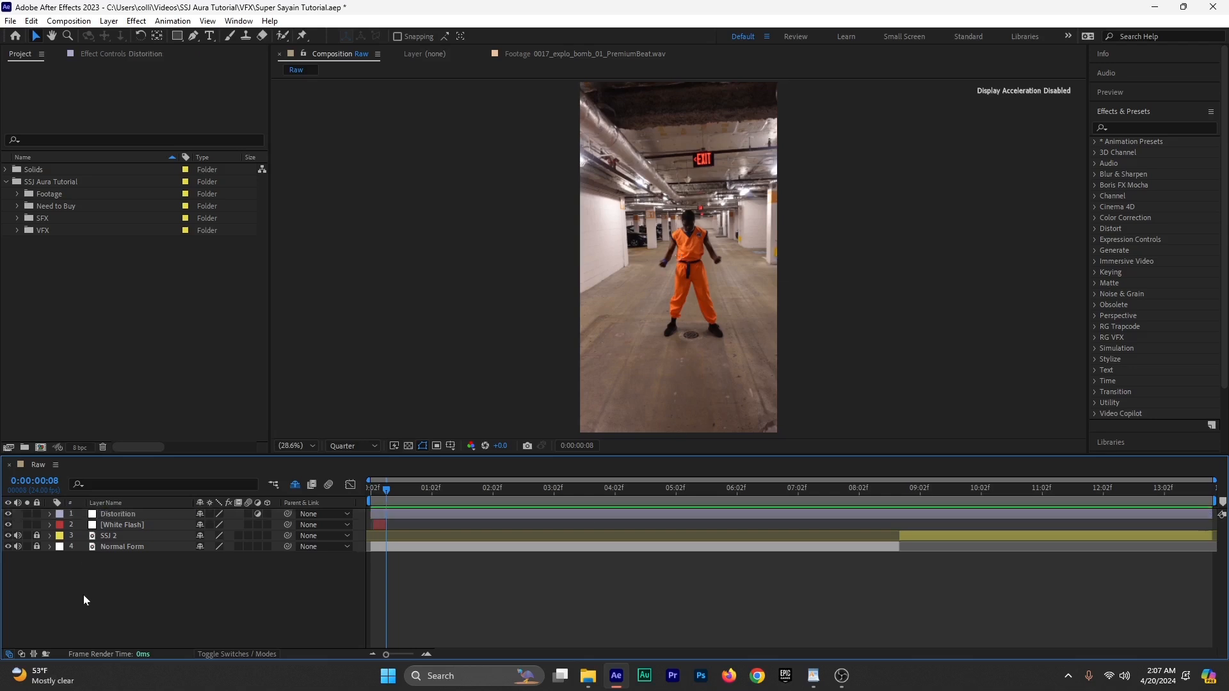
left_click(128, 517)
right_click(129, 517)
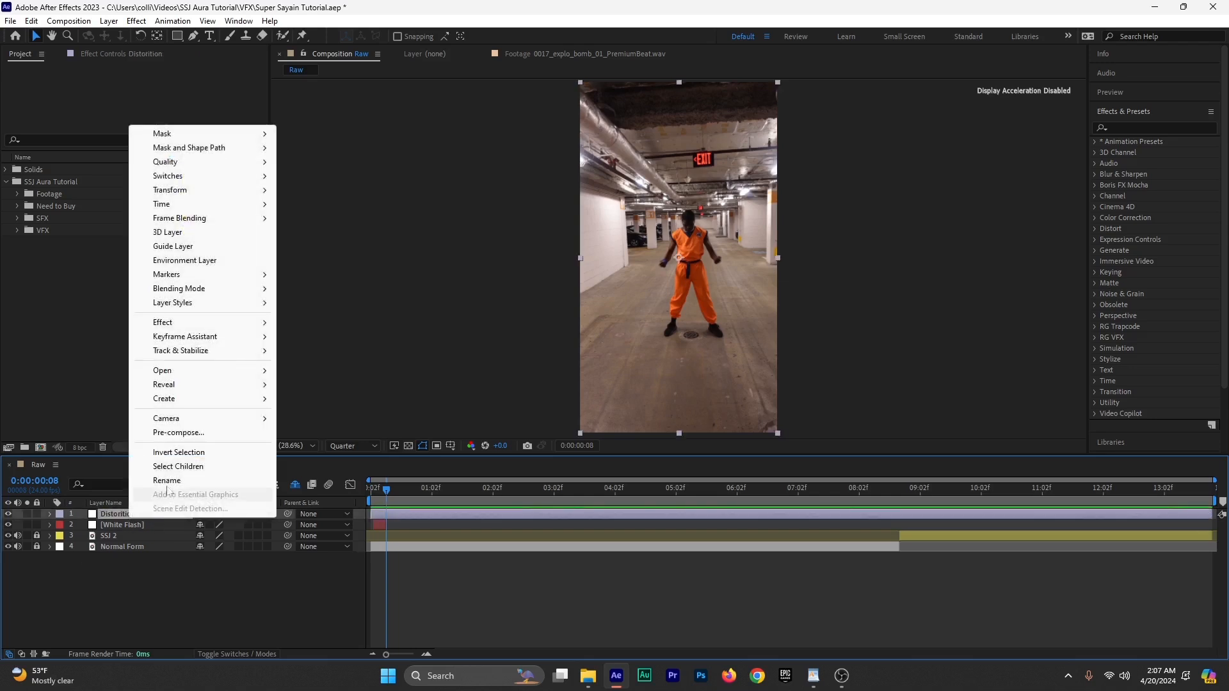
left_click(151, 495)
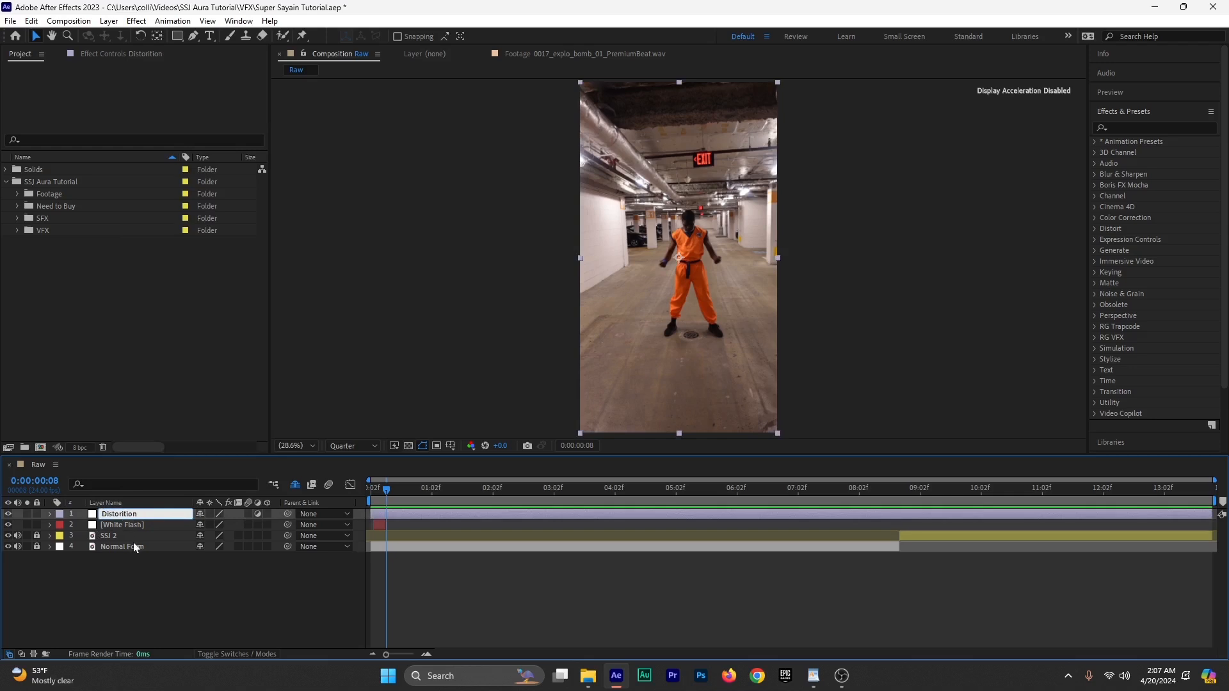
left_click(243, 593)
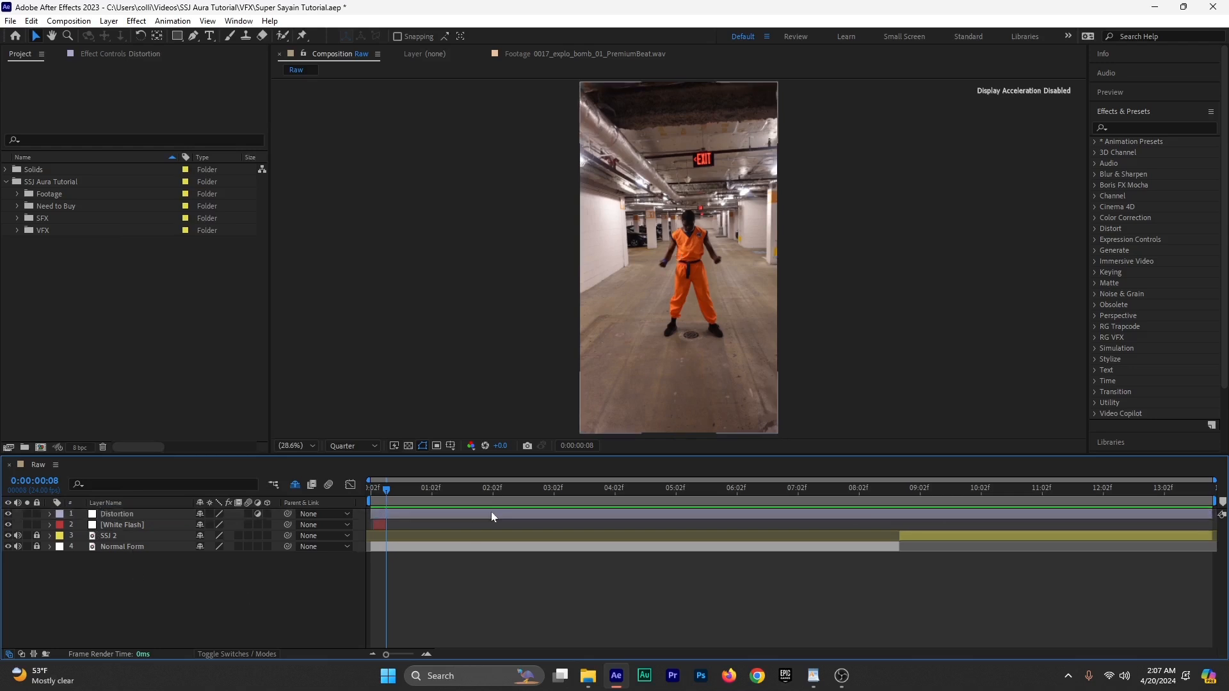
Step: Trim the Distortion layer's start to the end of the White Flash and apply Brightness & Contrast to it with a raised Brightness
left_click_drag(372, 514, 382, 515)
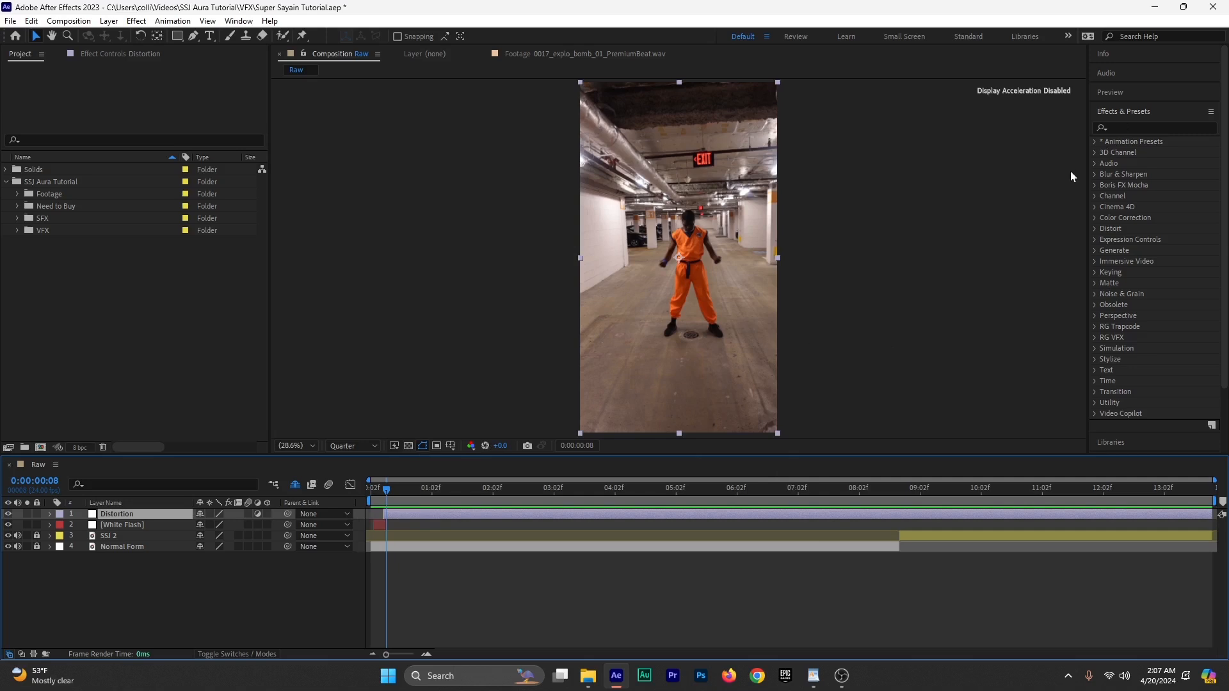
left_click(1157, 125)
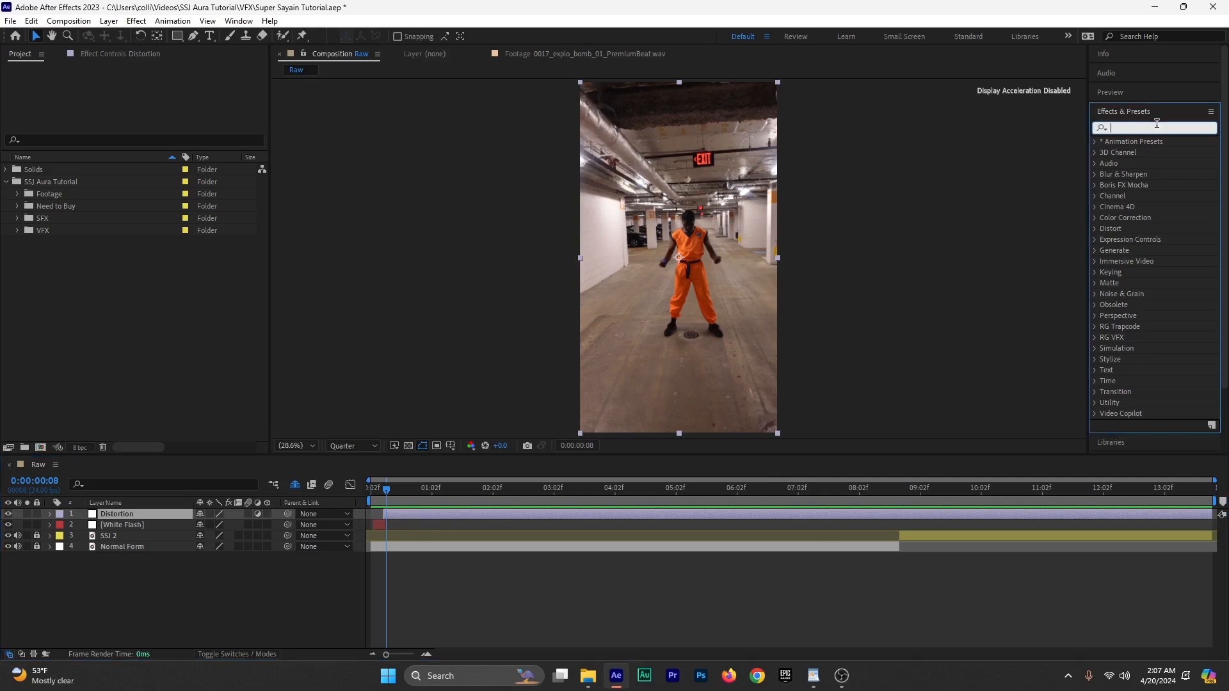
type("bright")
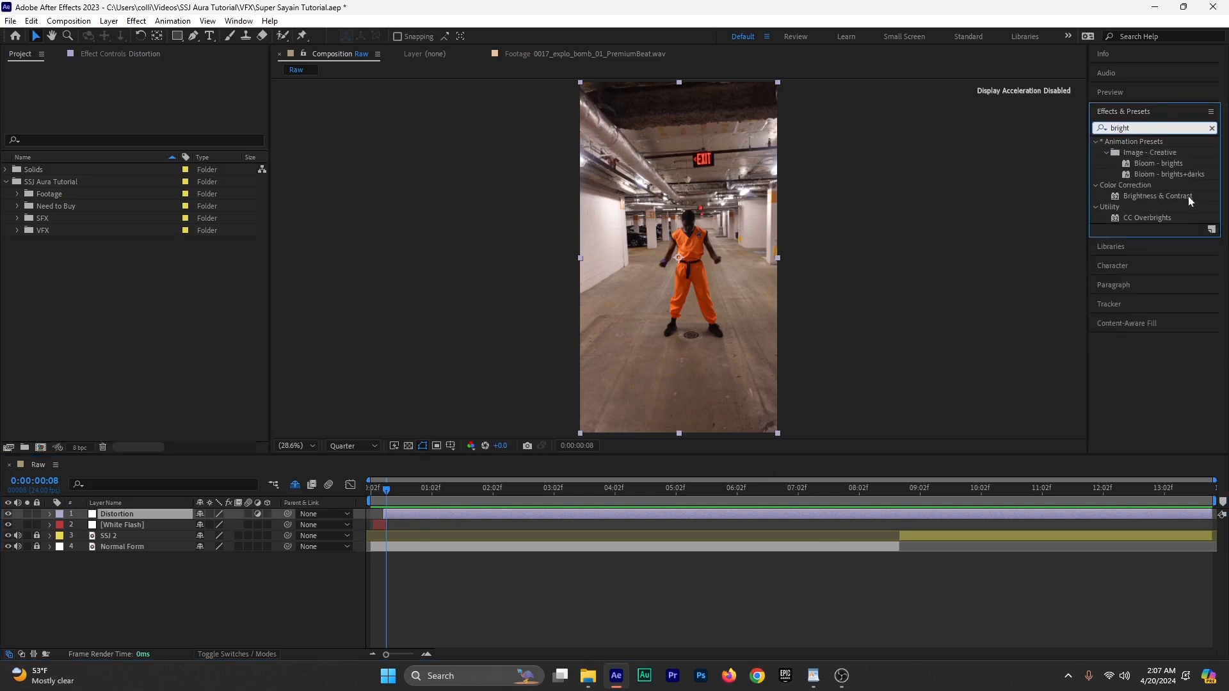
left_click_drag(1162, 197, 406, 514)
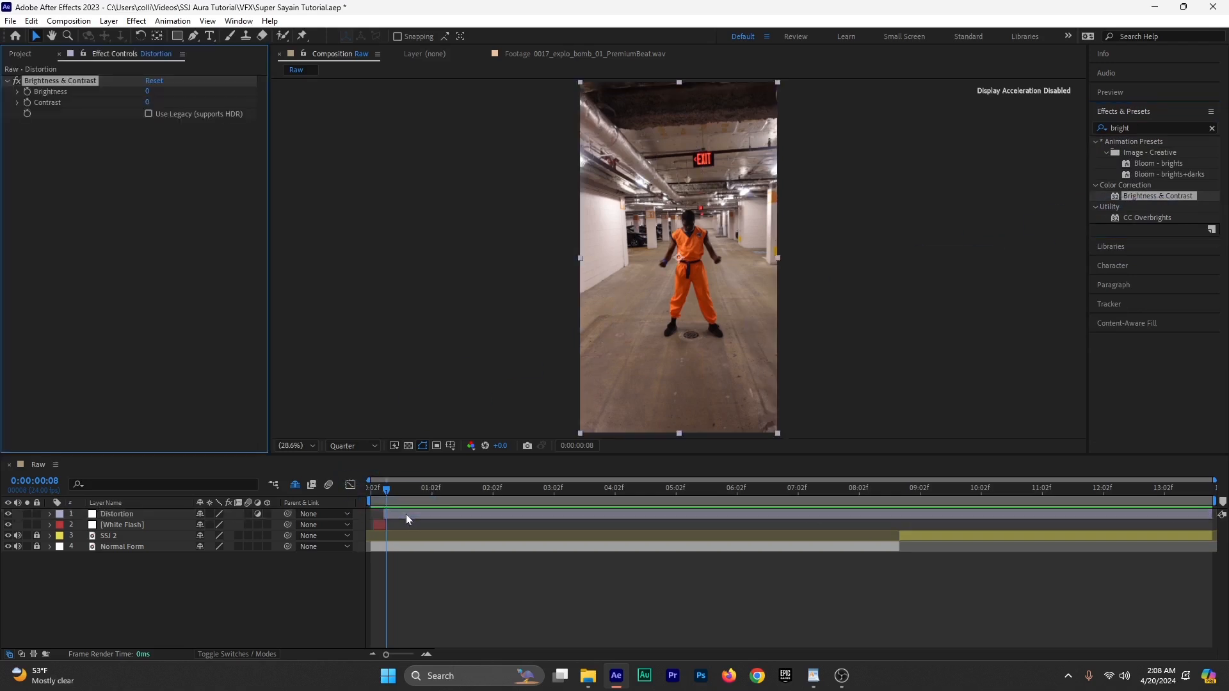
left_click_drag(149, 92, 199, 102)
left_click(8, 82)
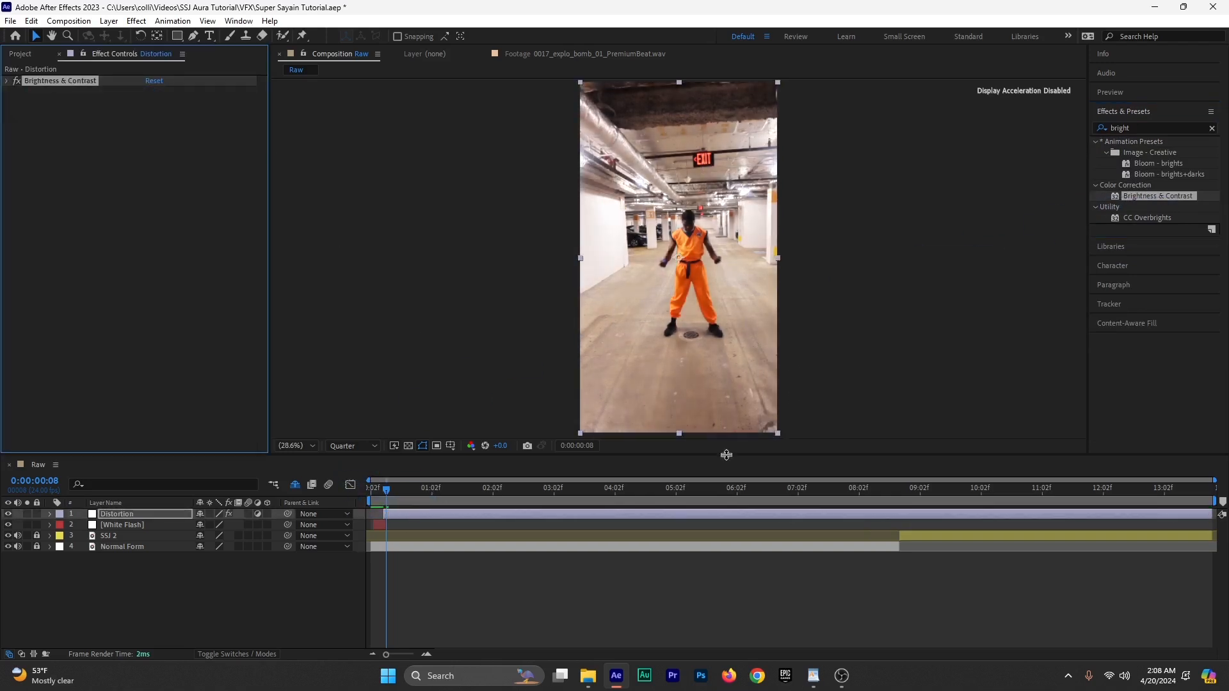
Step: Draw a closed, spiky flame-shaped Pen mask around the man on the Distortion layer, starting and ending below his feet
left_click(192, 36)
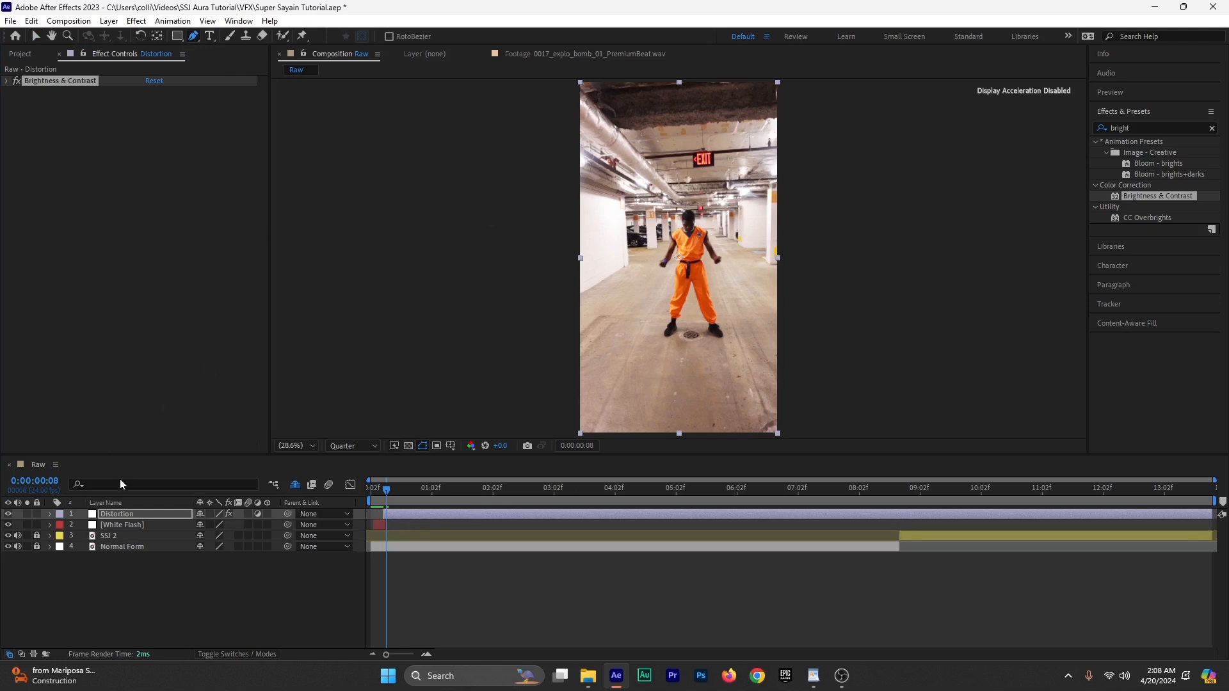
left_click(120, 513)
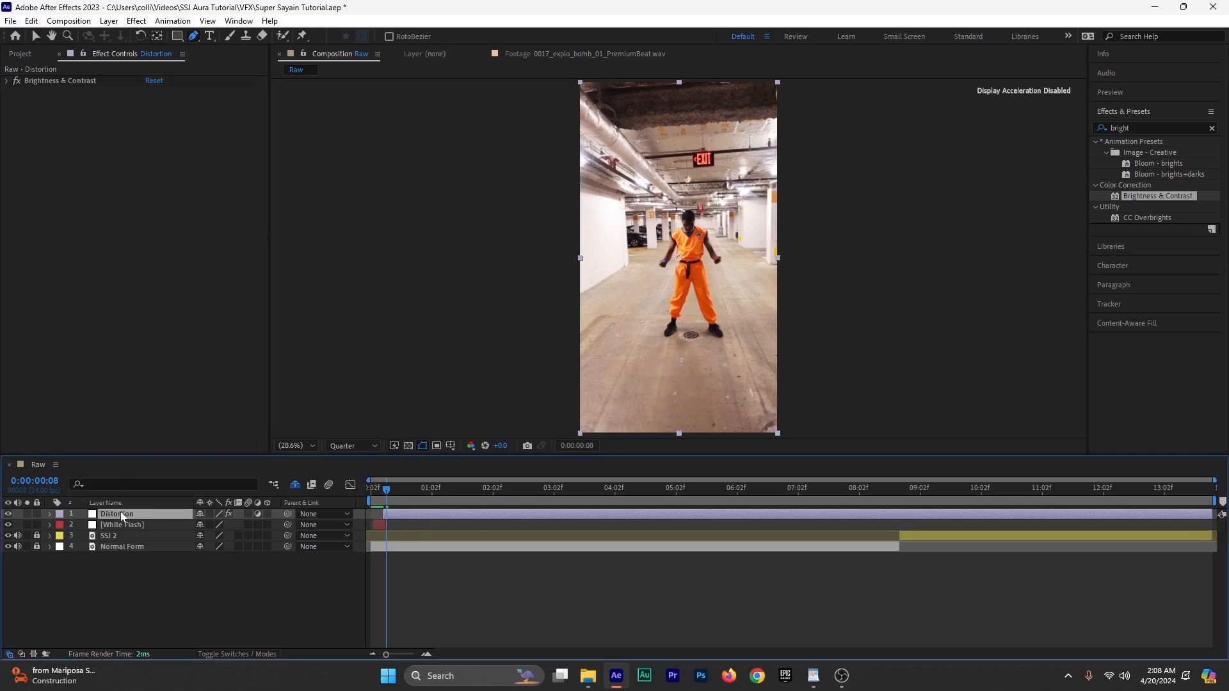
left_click(690, 345)
left_click_drag(666, 340, 653, 337)
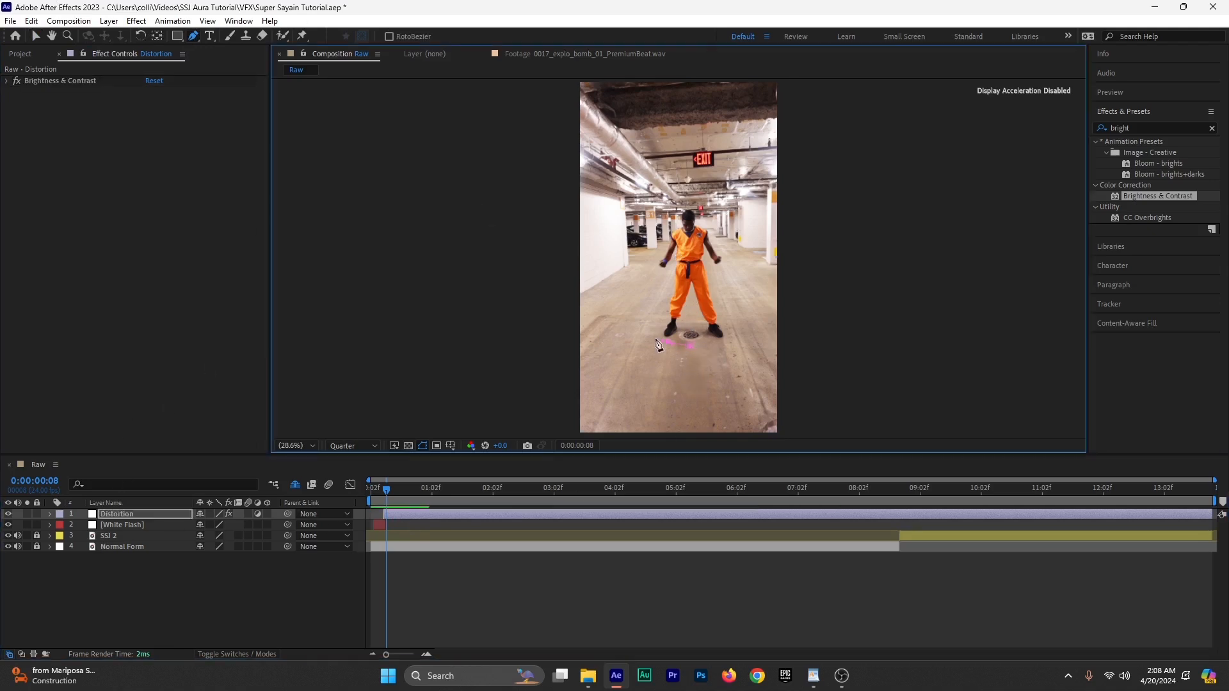
left_click(642, 307)
left_click(652, 317)
left_click(646, 285)
left_click(653, 271)
left_click(642, 248)
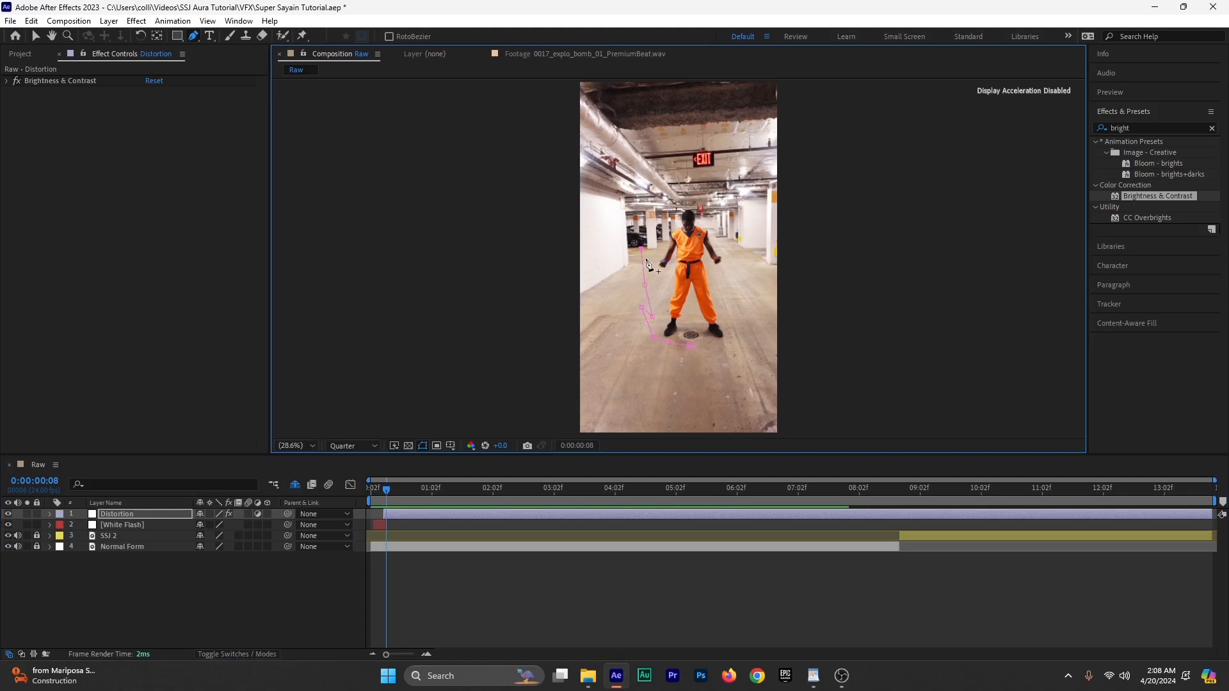
left_click(651, 241)
left_click(654, 199)
left_click(666, 172)
left_click(669, 215)
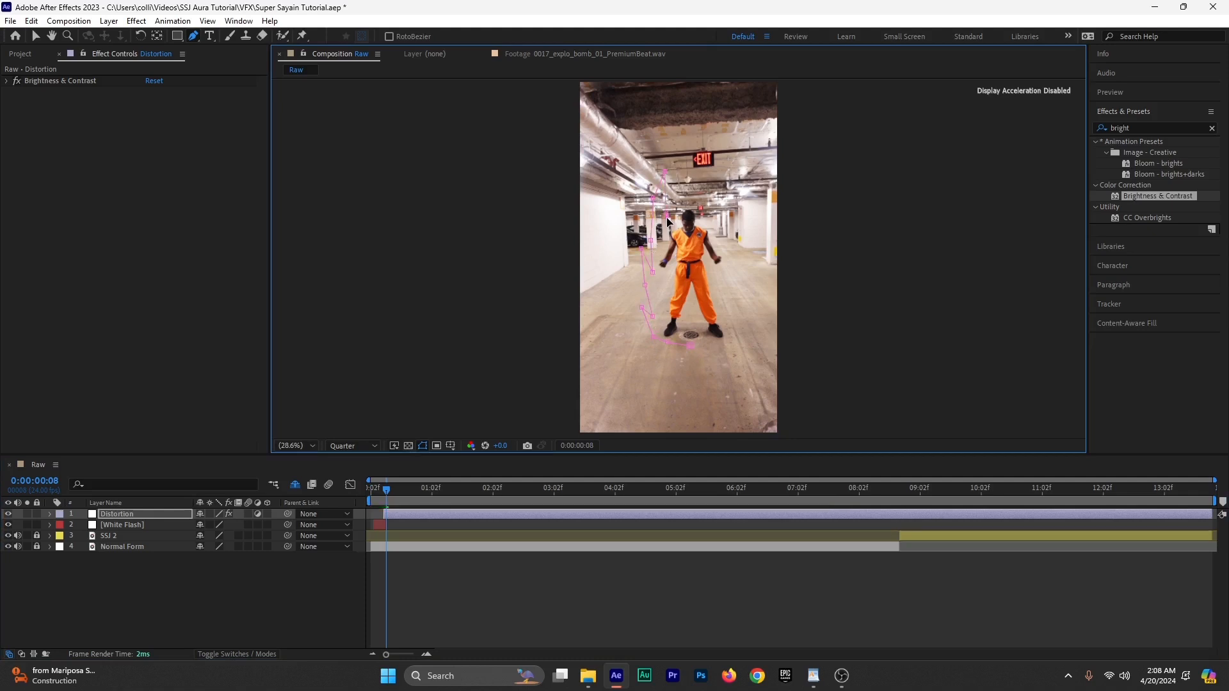
left_click(676, 196)
left_click(687, 157)
left_click(702, 199)
left_click(723, 204)
left_click(735, 181)
left_click(727, 228)
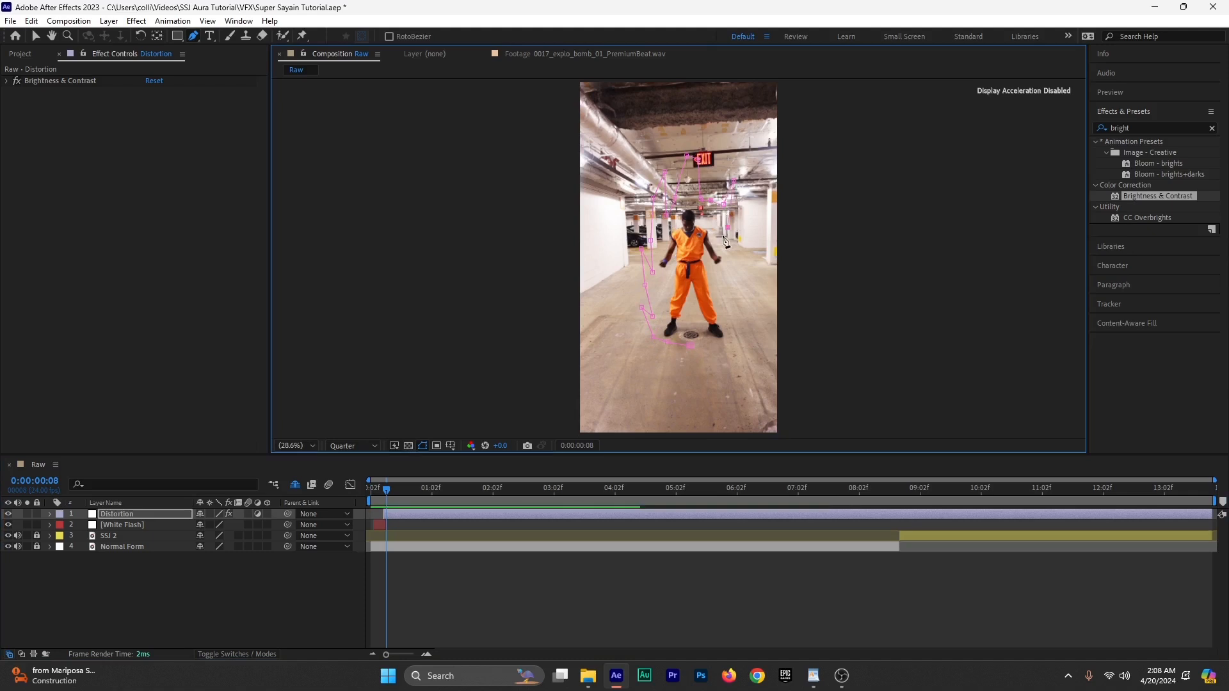
left_click(720, 242)
left_click(726, 254)
left_click(736, 238)
left_click(734, 265)
left_click(726, 284)
left_click(735, 284)
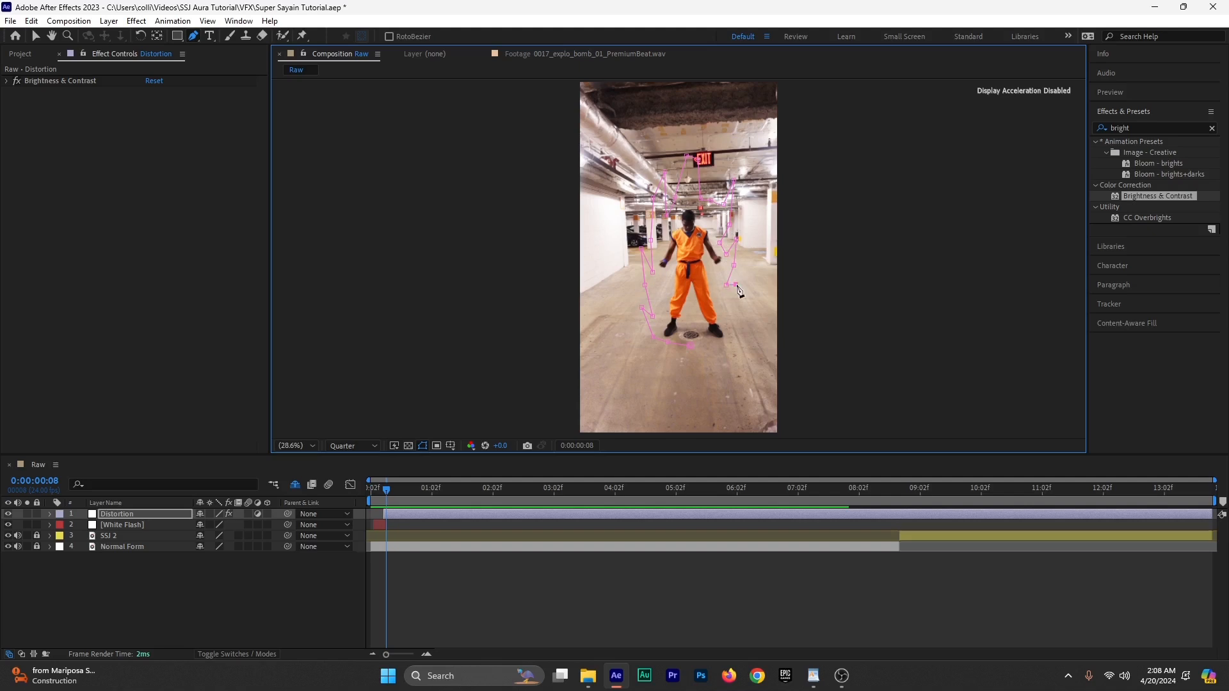
left_click(744, 282)
left_click(738, 307)
left_click(730, 324)
left_click(733, 346)
left_click(702, 351)
left_click(690, 346)
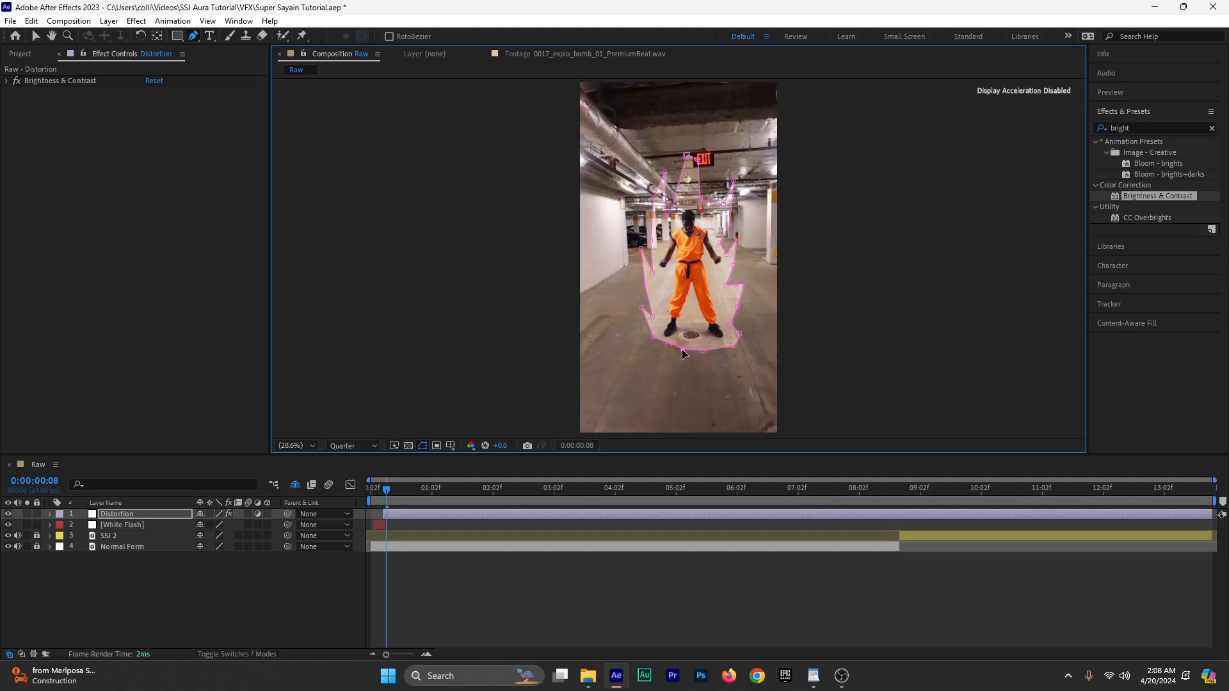
Step: Reshape the flame mask by shifting the vertices of its upper spikes, lowering the tip above the head
left_click(36, 36)
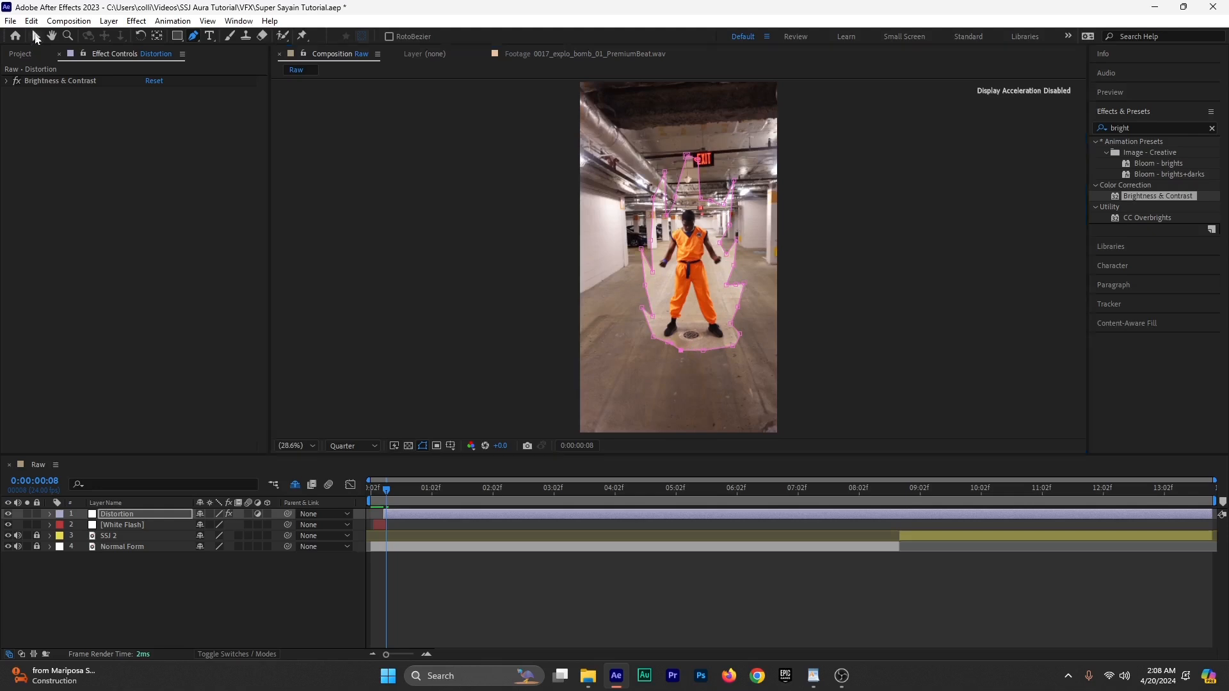
left_click_drag(664, 171, 661, 182)
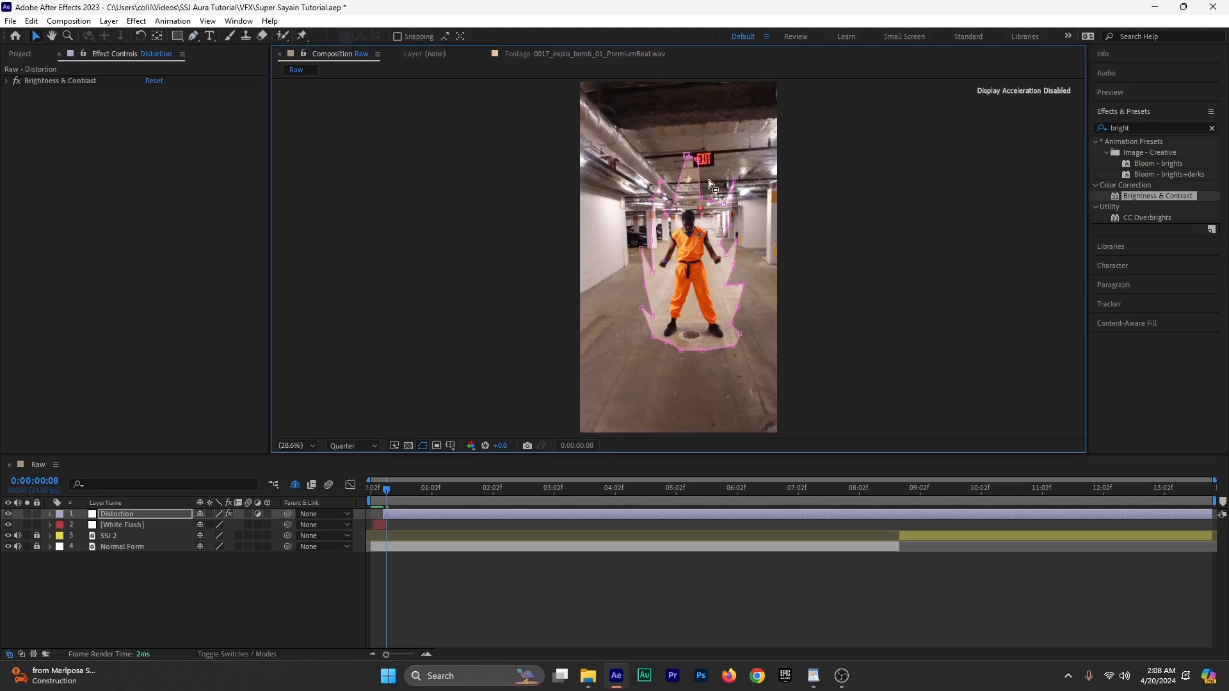
left_click(42, 83)
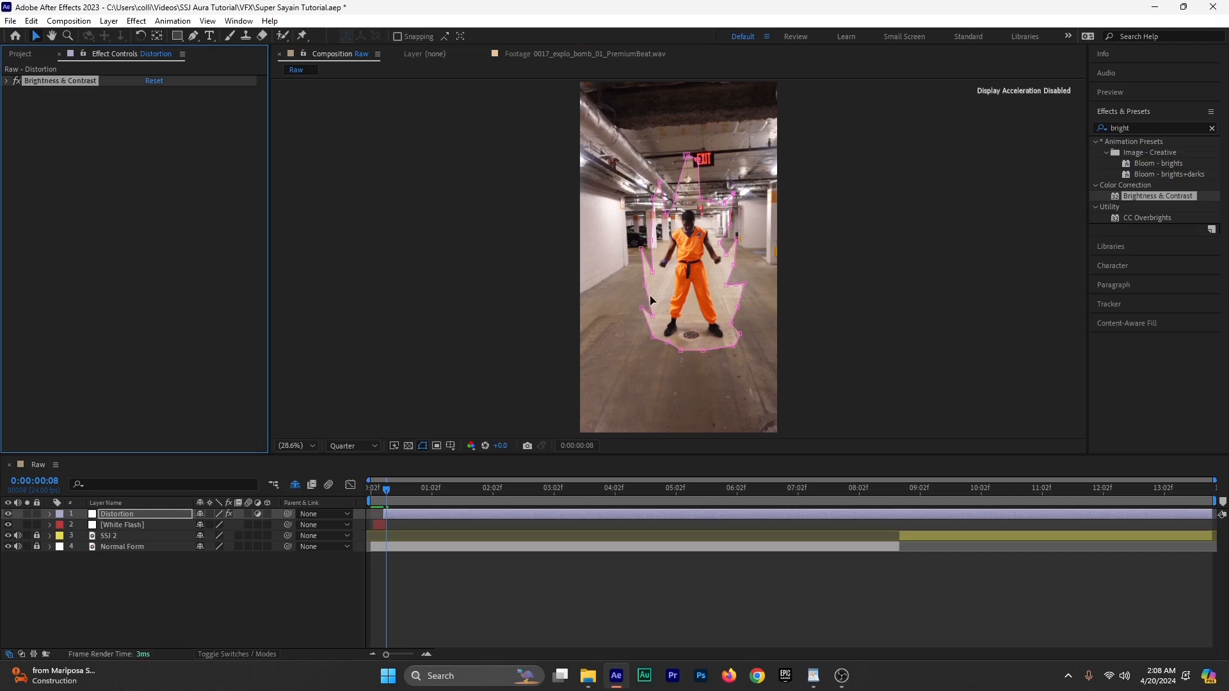
left_click(722, 248)
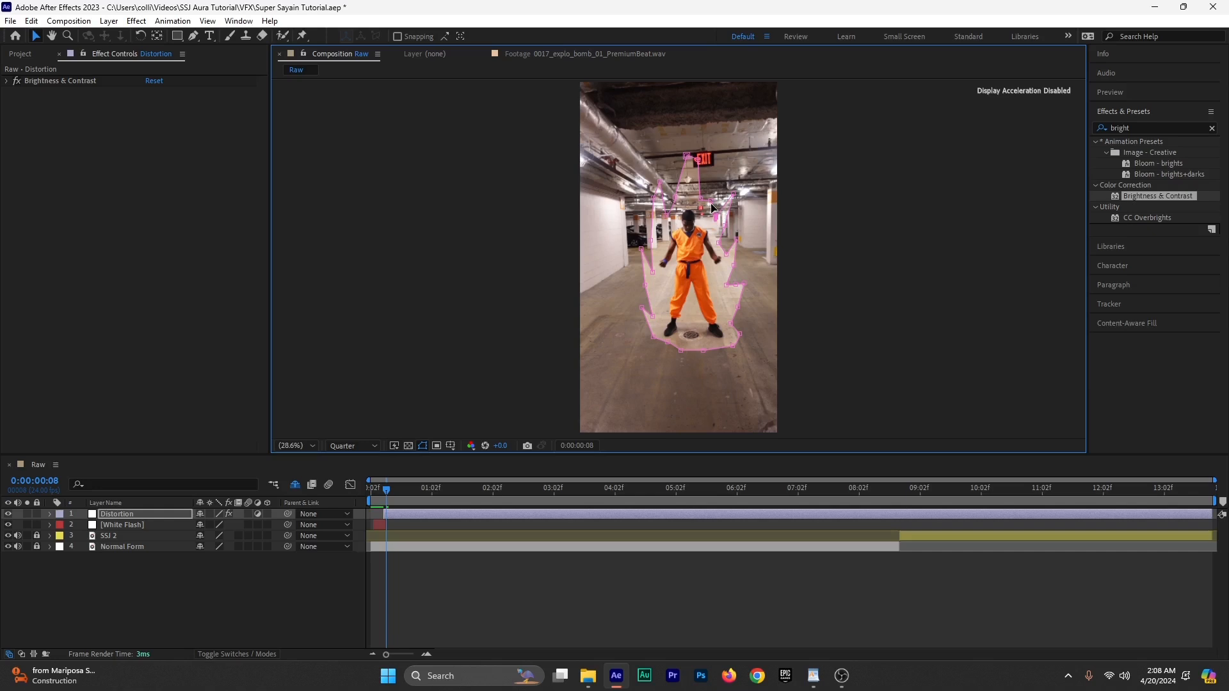
left_click_drag(683, 157, 691, 171)
Step: Draw a wide rectangular mask over the floor on the Distortion layer and shift it down to just below the man's feet
left_click(129, 513)
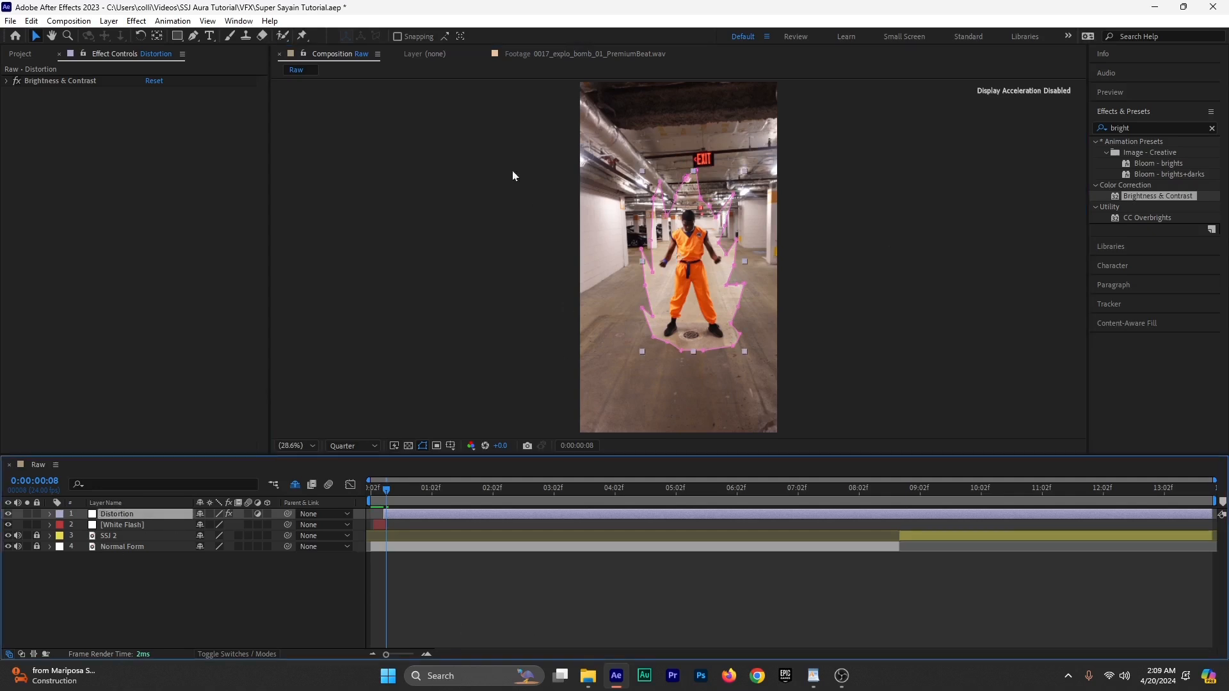
left_click(174, 40)
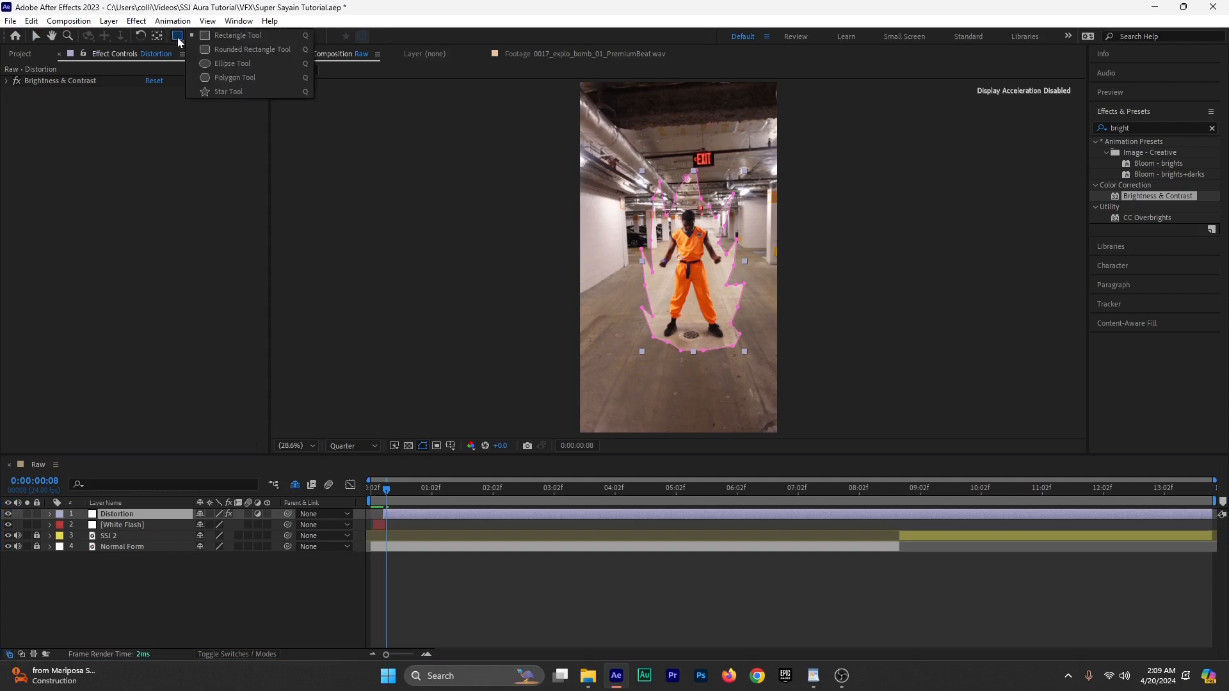
left_click(178, 39)
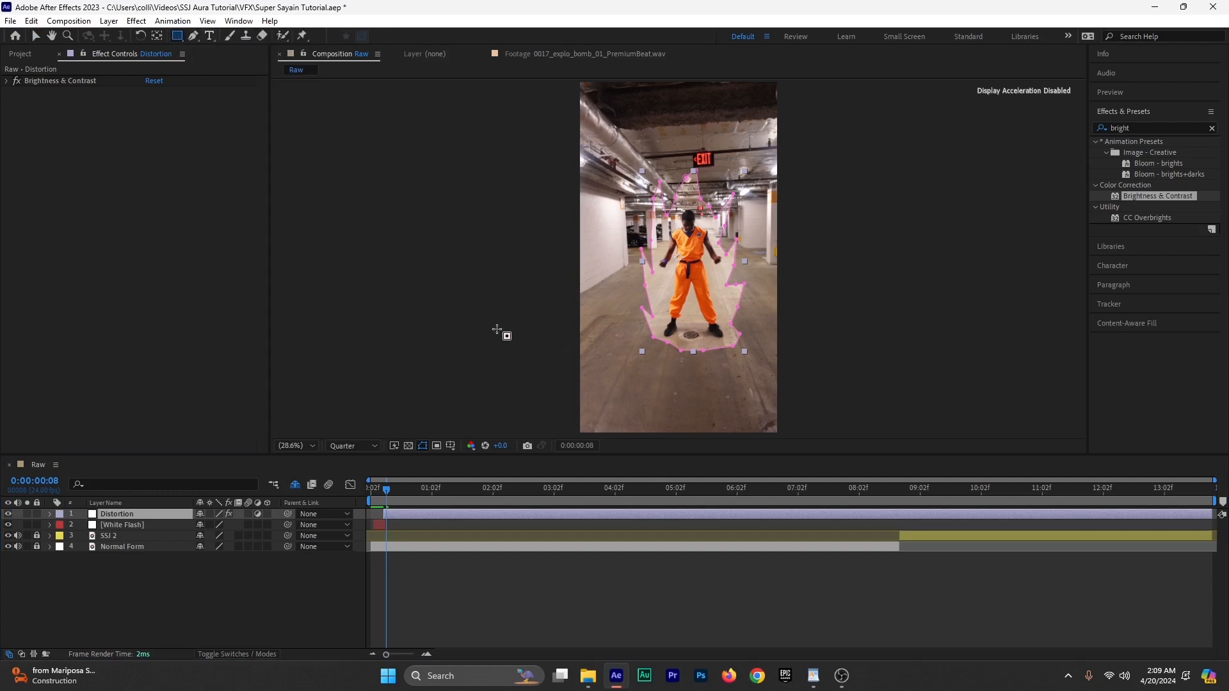
mouse_move(497, 329)
left_mouse_down()
mouse_move(633, 420)
mouse_move(730, 448)
mouse_move(666, 415)
mouse_move(889, 449)
left_mouse_up()
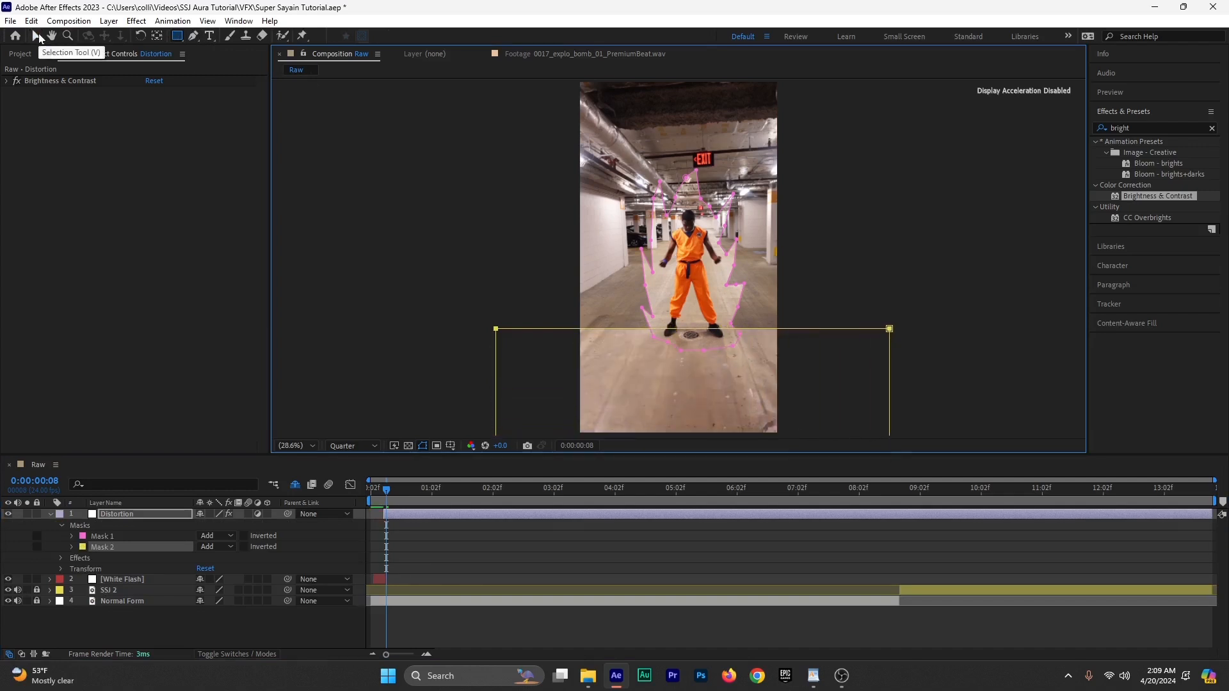
left_click(39, 33)
mouse_move(495, 330)
left_mouse_down()
mouse_move(472, 336)
mouse_move(487, 357)
mouse_move(482, 345)
left_mouse_up()
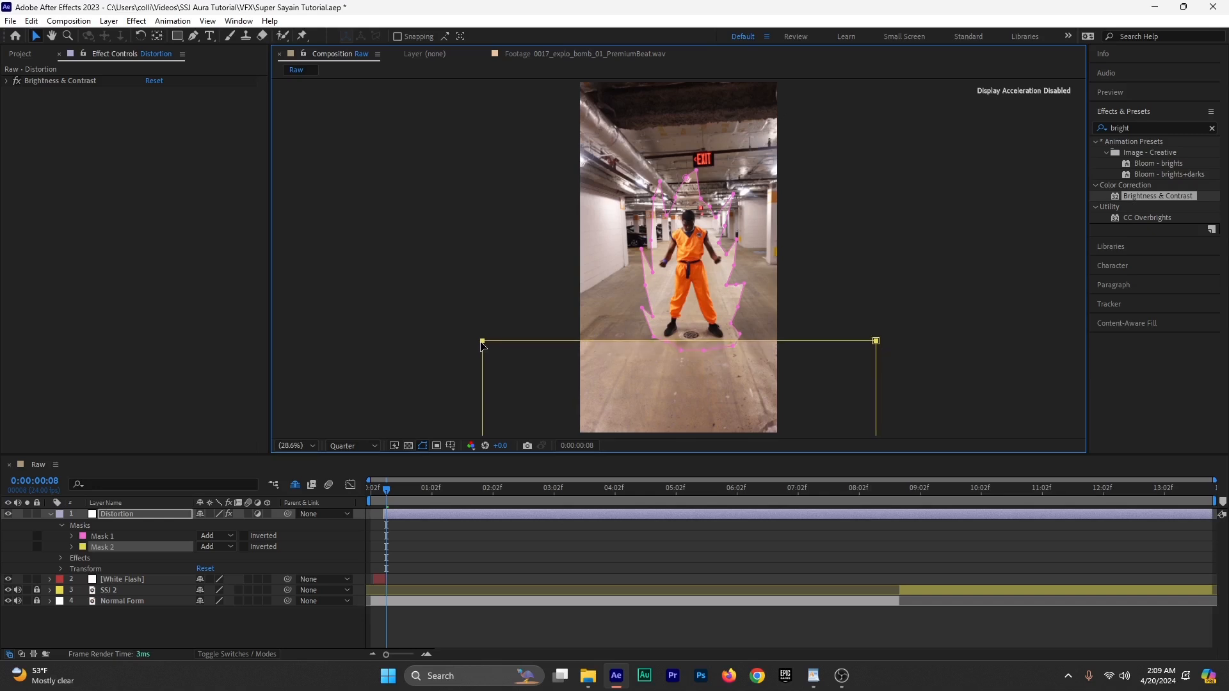
Step: Set the outline colour of Mask 1 to white and that of Mask 2 to black
scroll(763, 309, "down", 3)
scroll(731, 309, "up", 2)
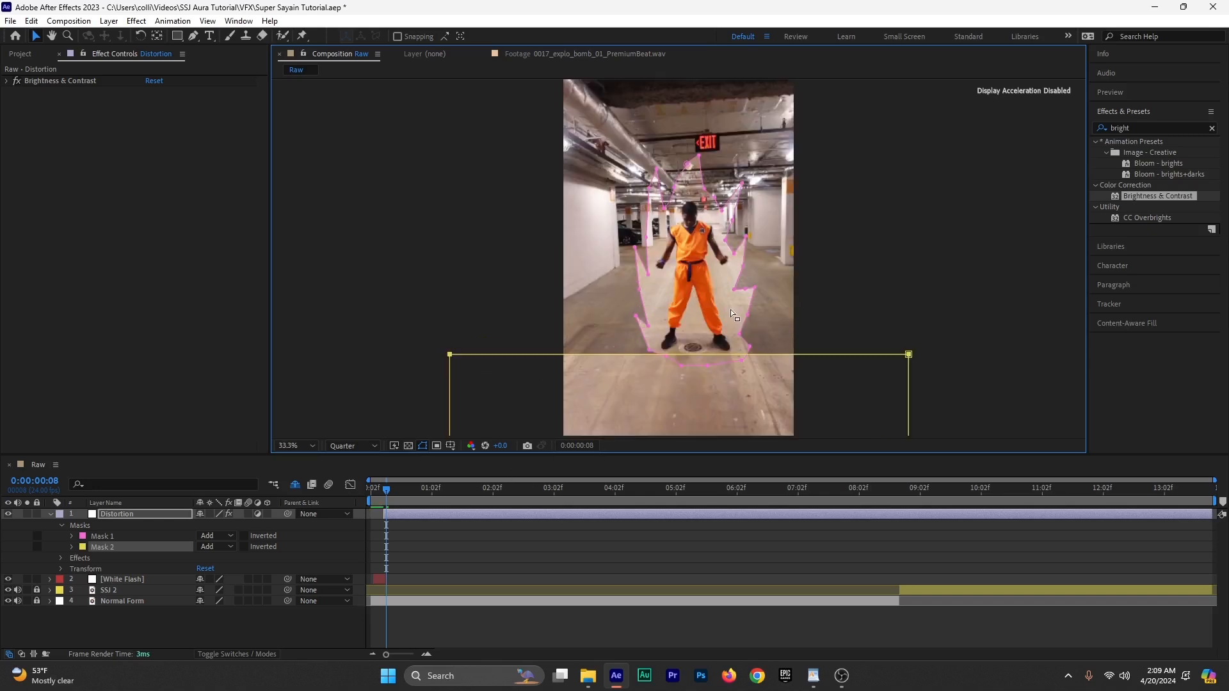
left_click(82, 538)
left_click(834, 228)
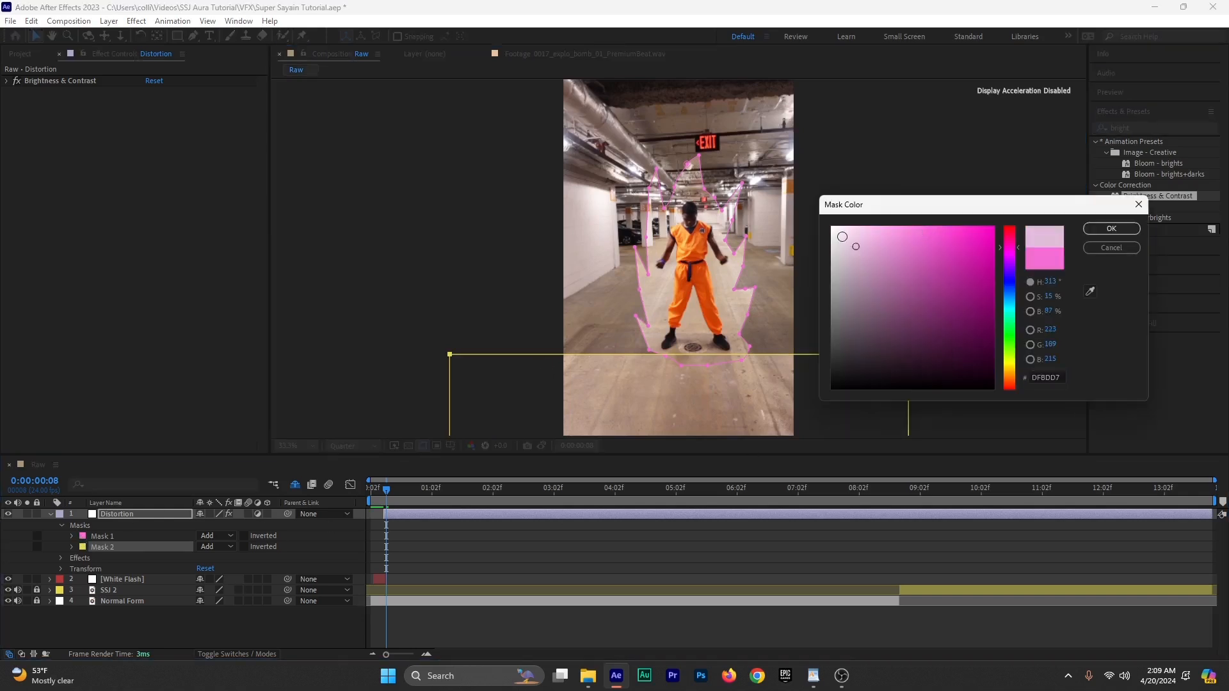
left_click(1097, 231)
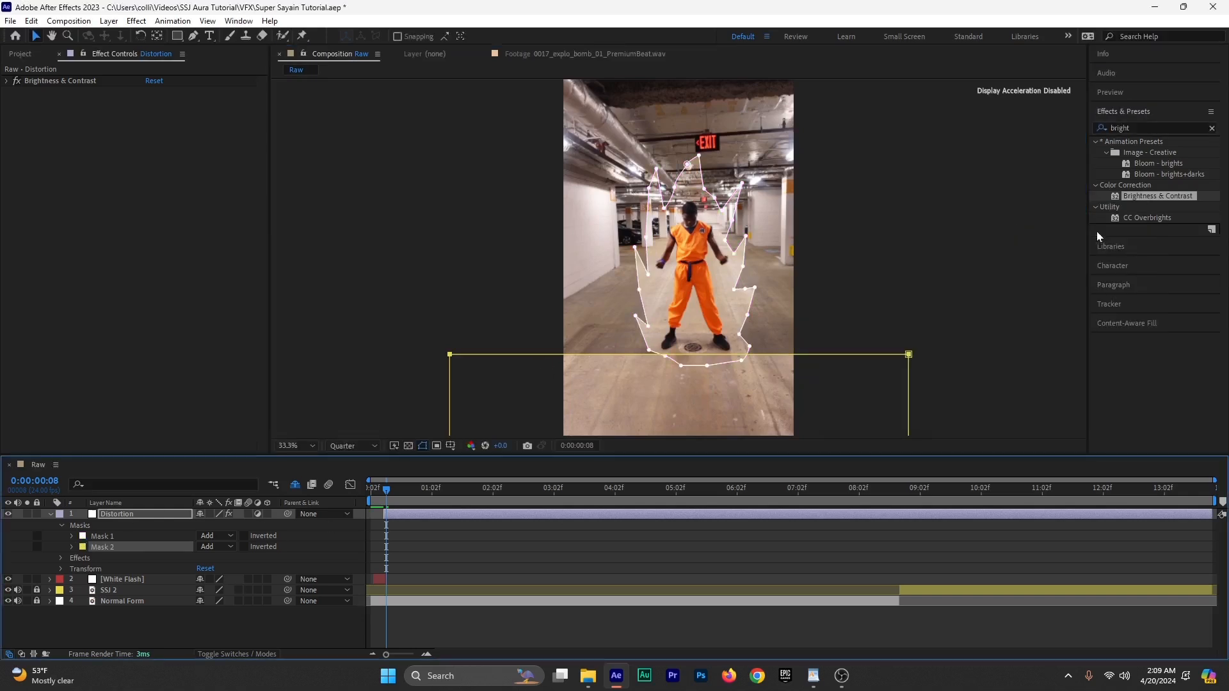
left_click(82, 548)
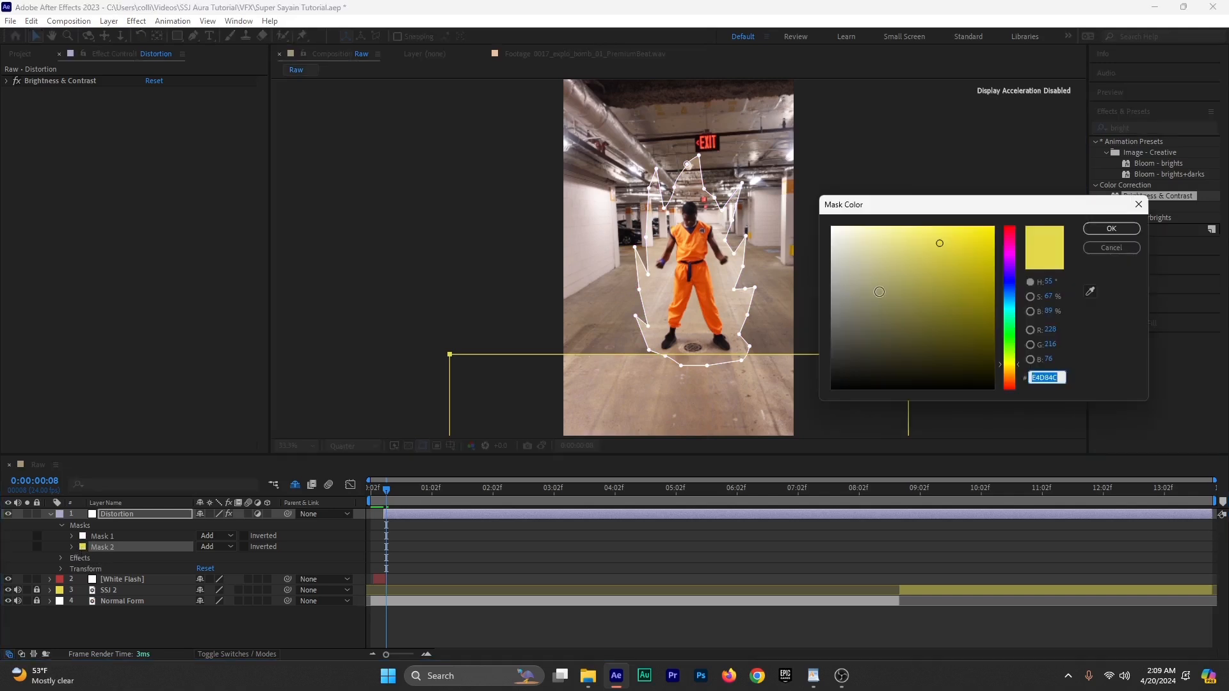
left_click(832, 388)
left_click(1117, 231)
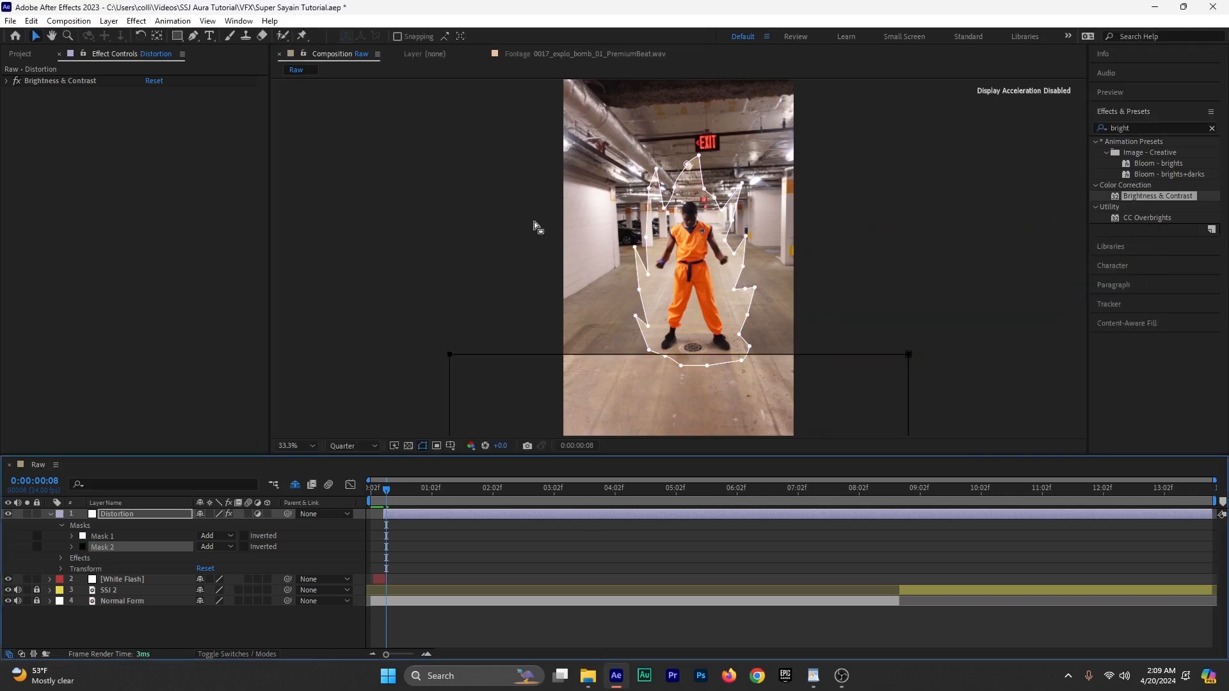
Step: Set the mode of Mask 2, the floor rectangle on the Distortion layer, to Subtract, with the playhead at 0:00:00:07
left_click(103, 538)
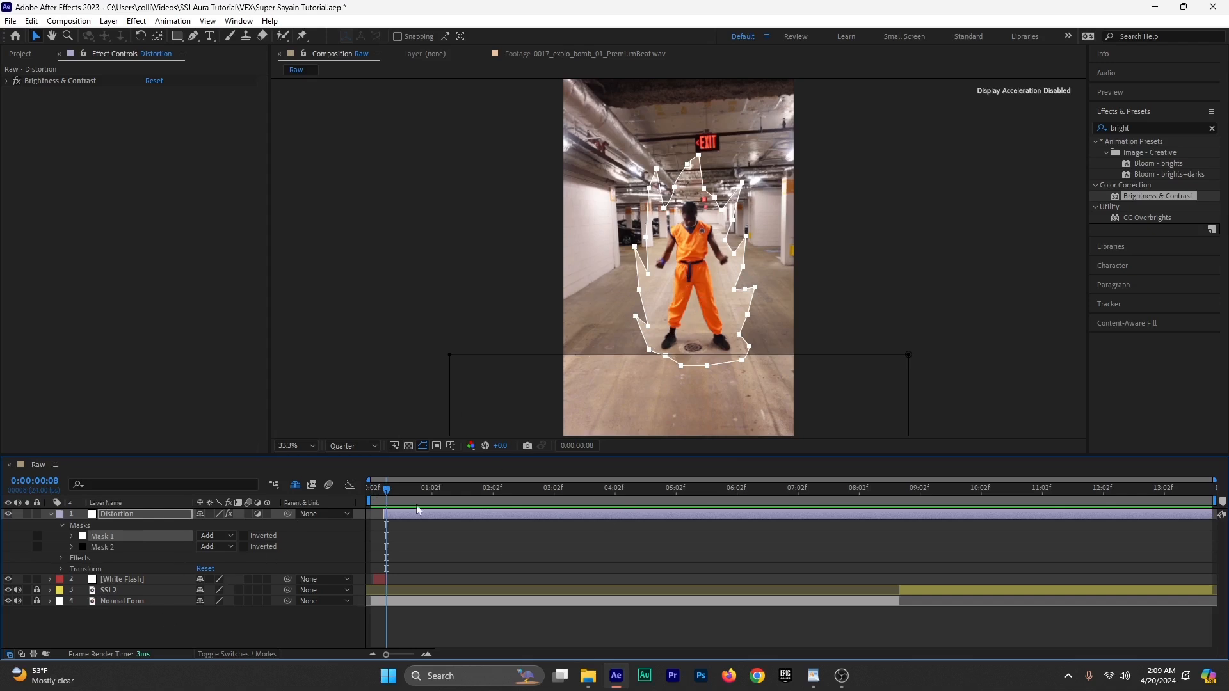
left_click(423, 657)
left_click_drag(379, 505, 379, 500)
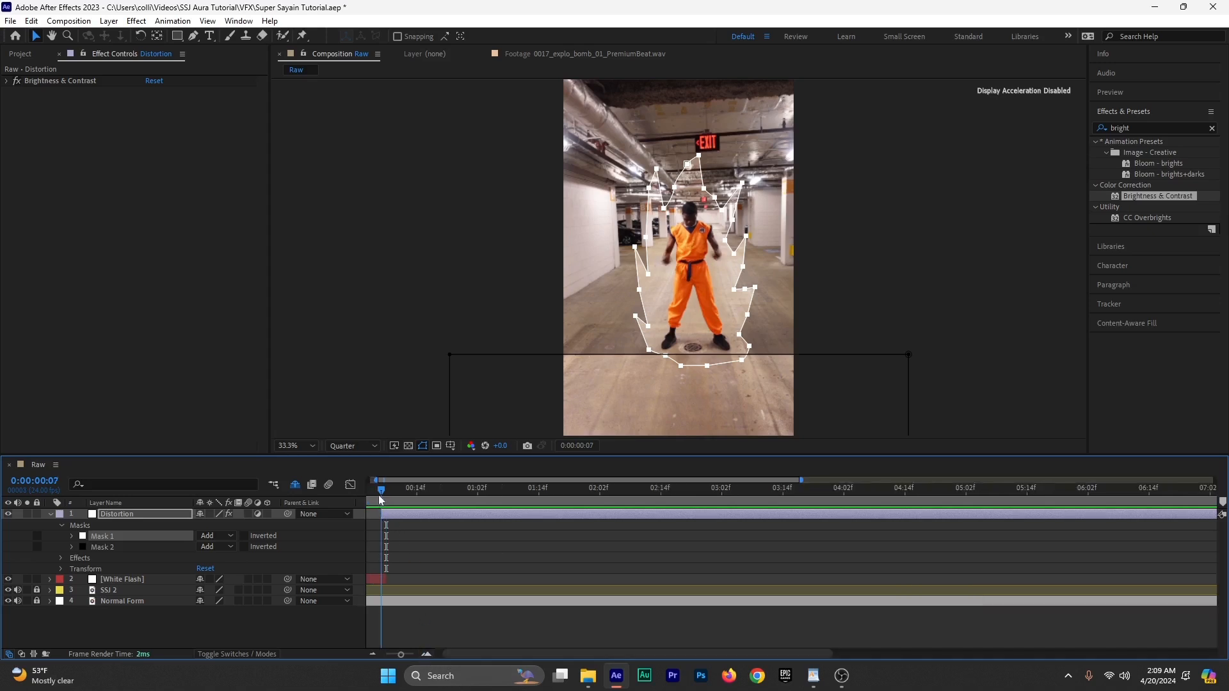
left_click(122, 550)
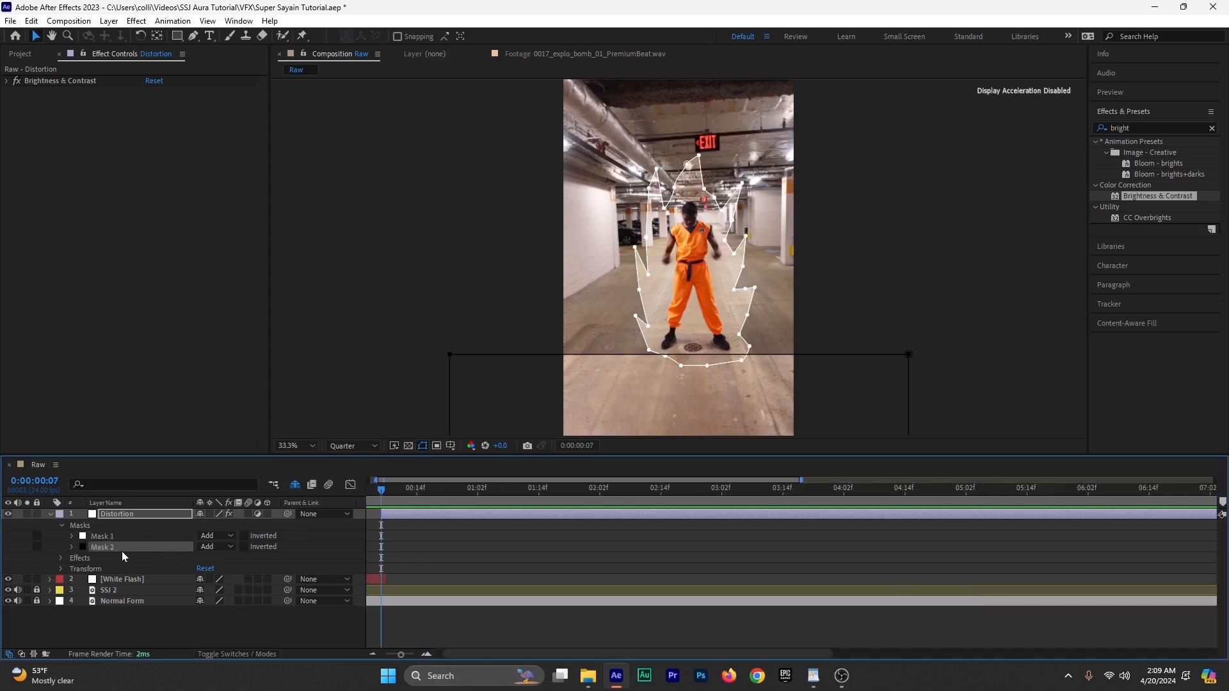
left_click(219, 548)
left_click(232, 590)
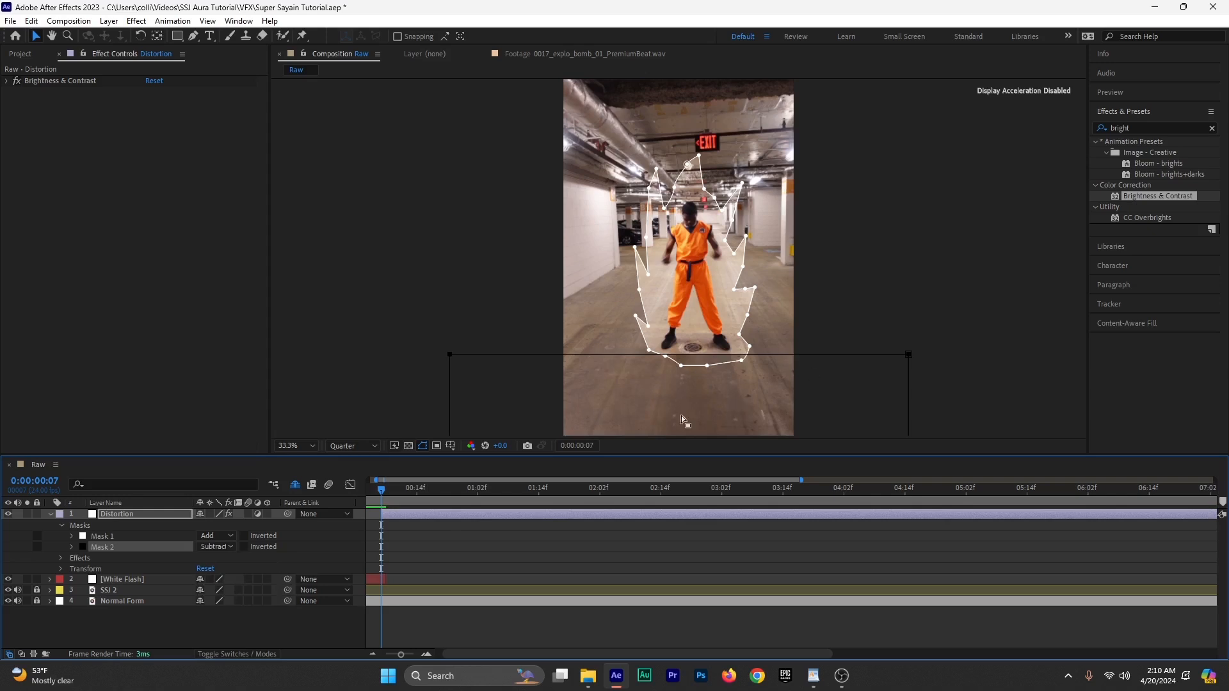
Step: Lock Mask 2, keyframe the Mask Path of Mask 1 at 0:00:00:07, and shift that keyframe to 0:00:01:03
left_click(107, 539)
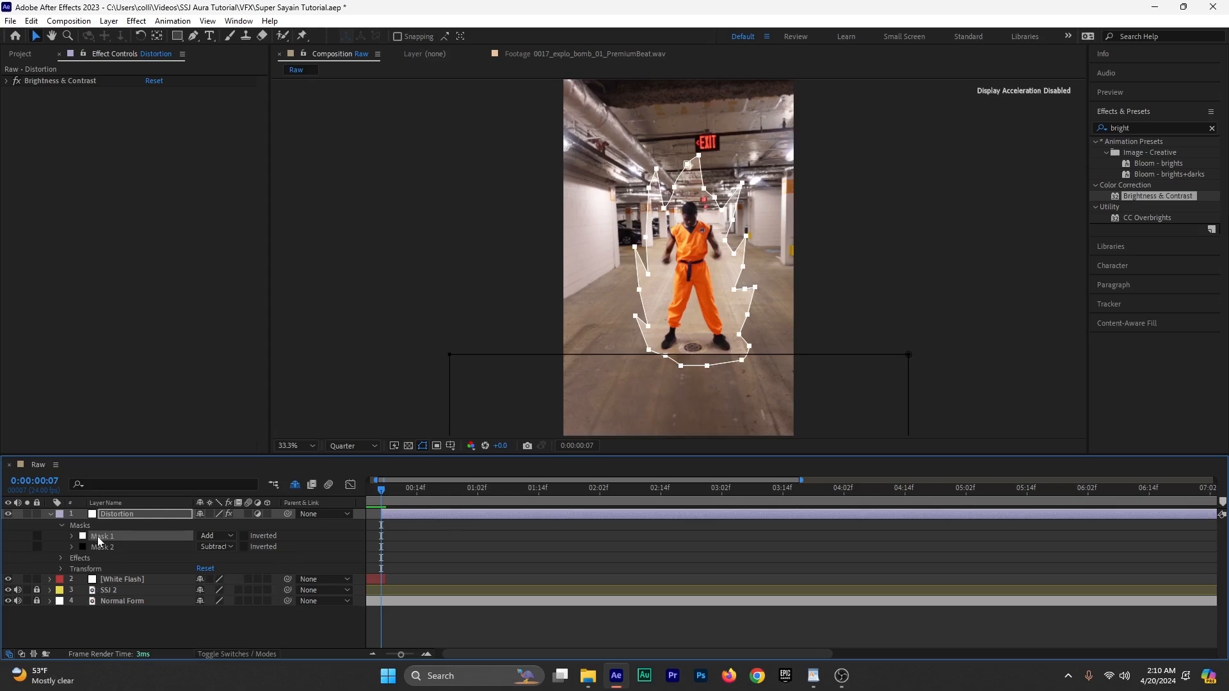
key("m")
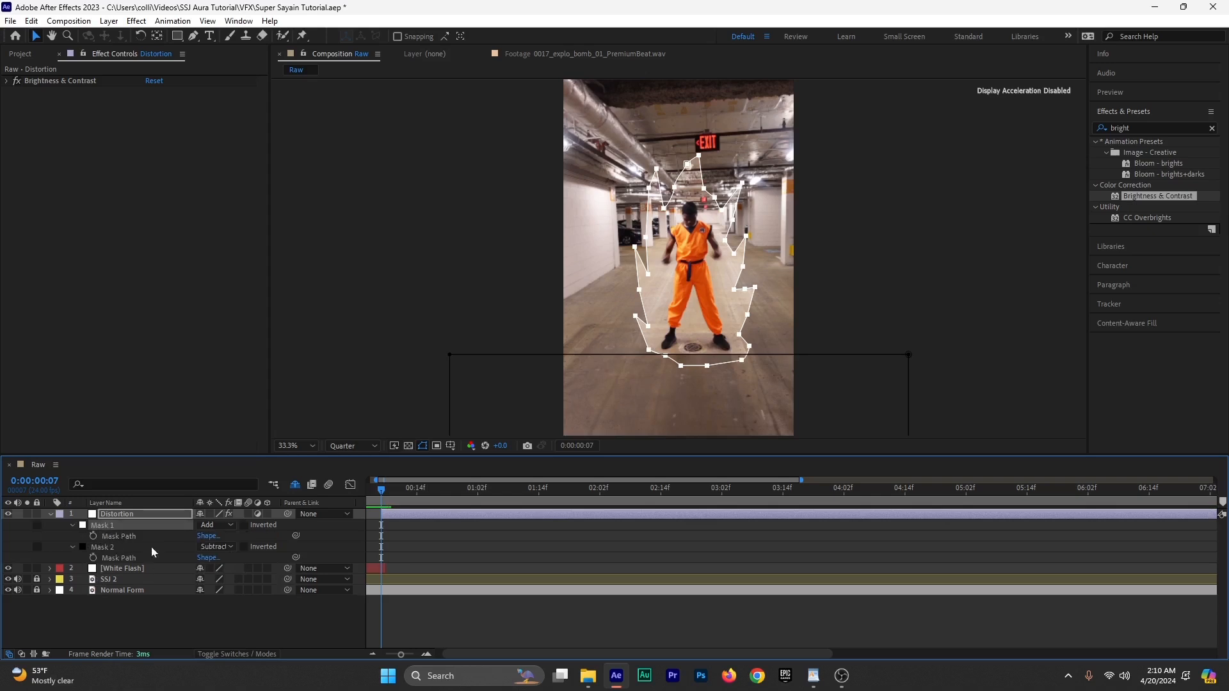
left_click(72, 547)
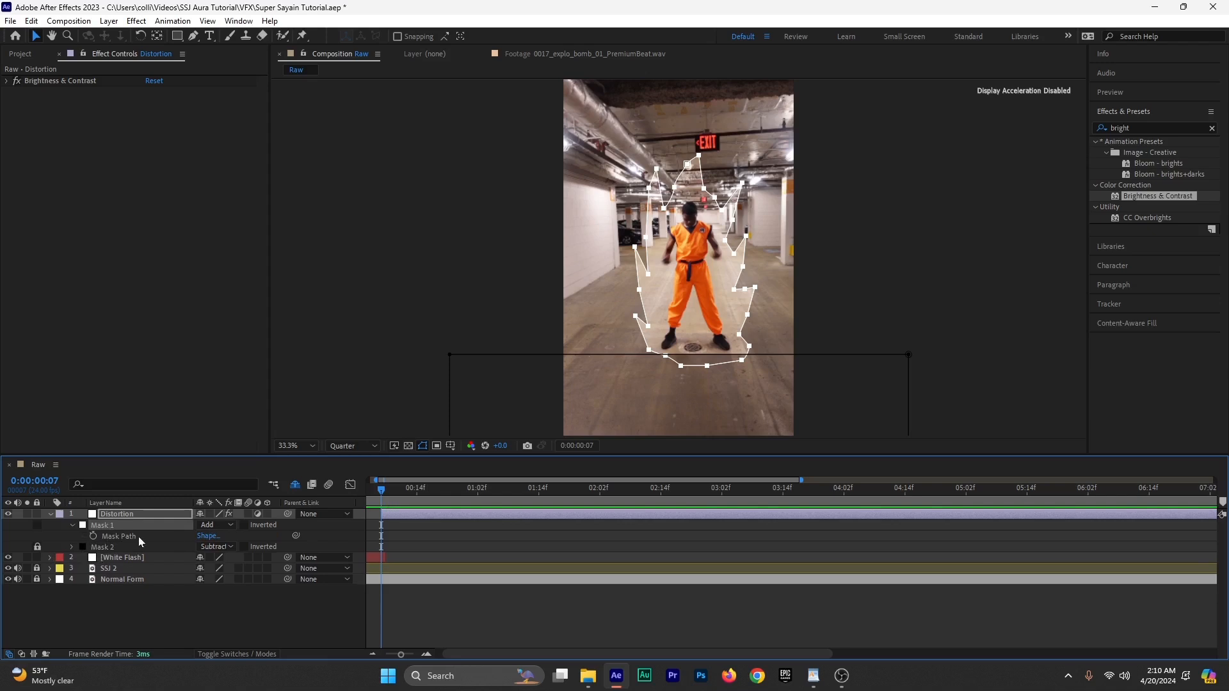
left_click(93, 536)
left_click(426, 655)
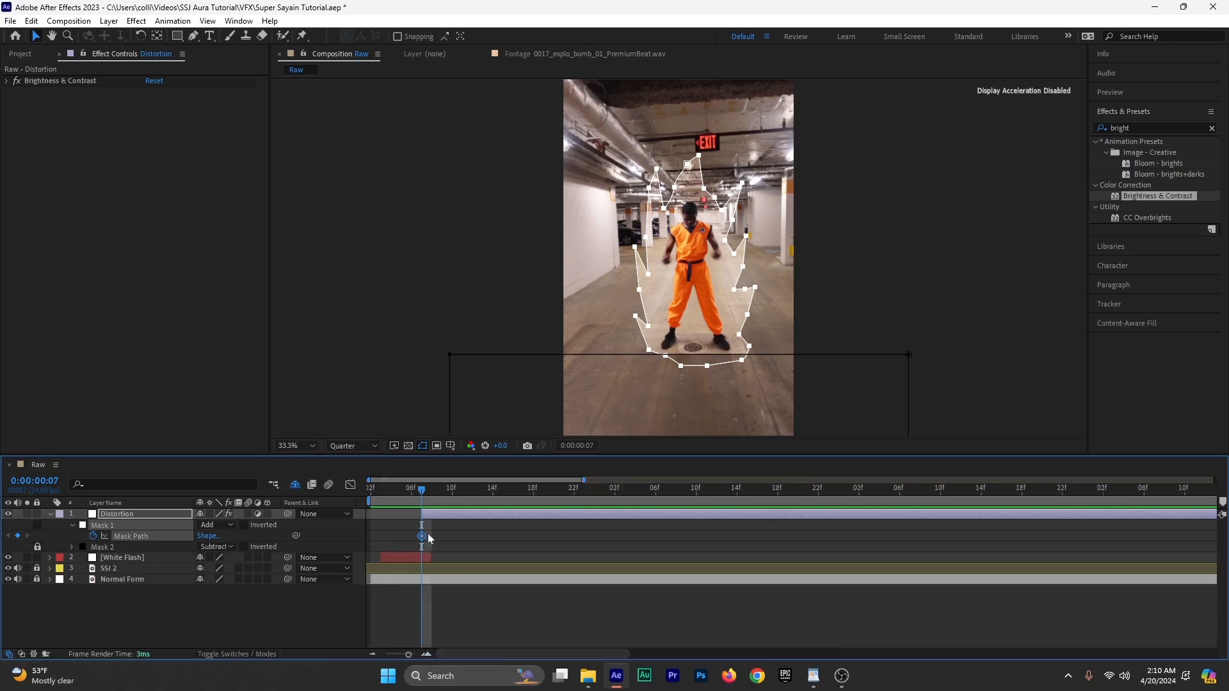
left_click_drag(422, 536, 583, 549)
mouse_move(489, 553)
left_mouse_down()
mouse_move(417, 553)
mouse_move(510, 555)
left_mouse_up()
left_click_drag(613, 551, 624, 551)
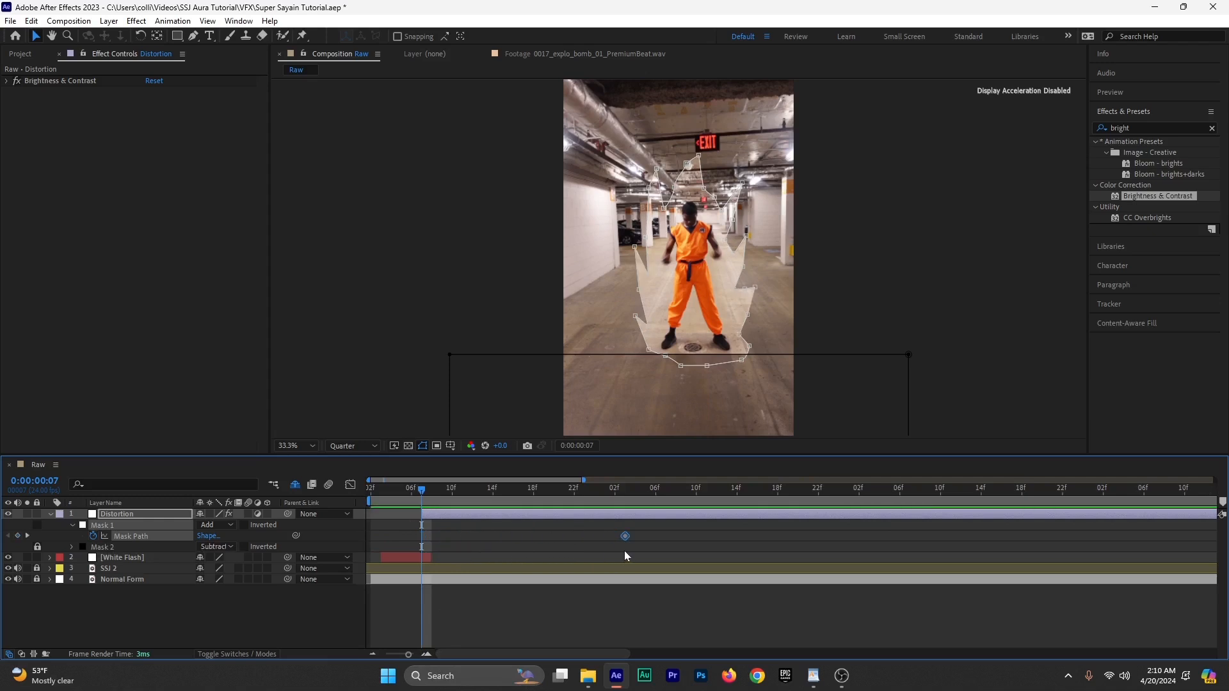
Step: At 0:00:00:07, move the flame-shaped Mask 1 straight down below the man's feet into the floor mask, and preview its rise
left_click(75, 535)
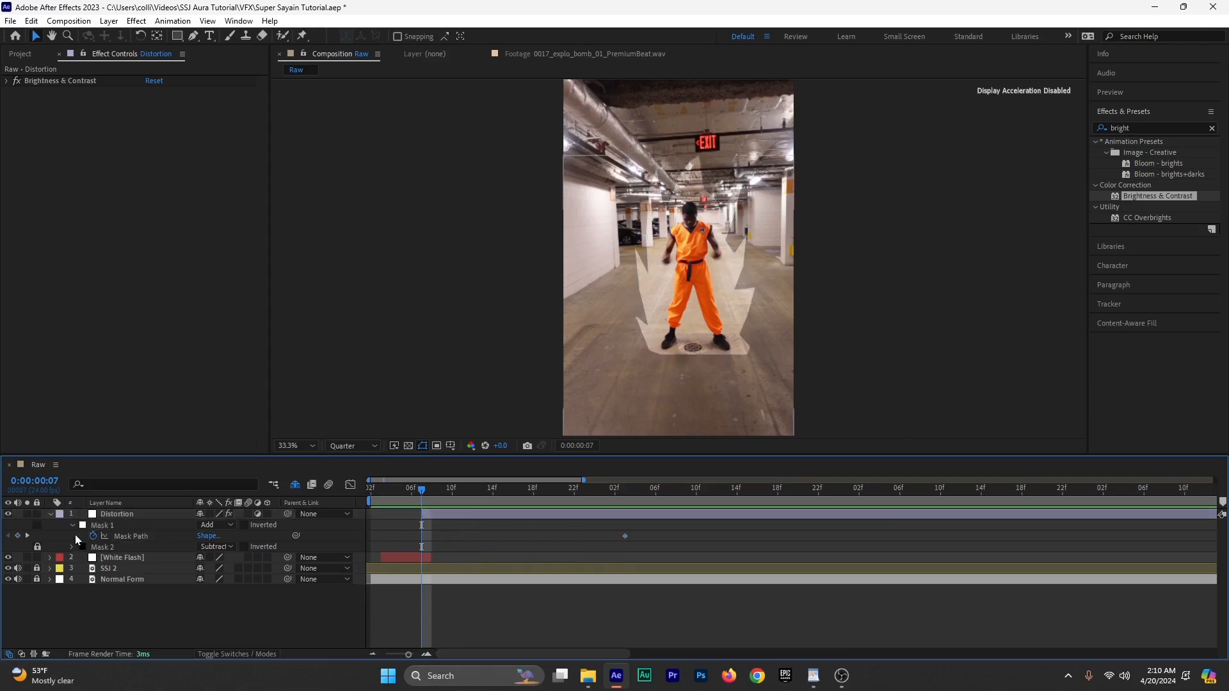
left_click(112, 525)
left_click_drag(681, 370, 683, 541)
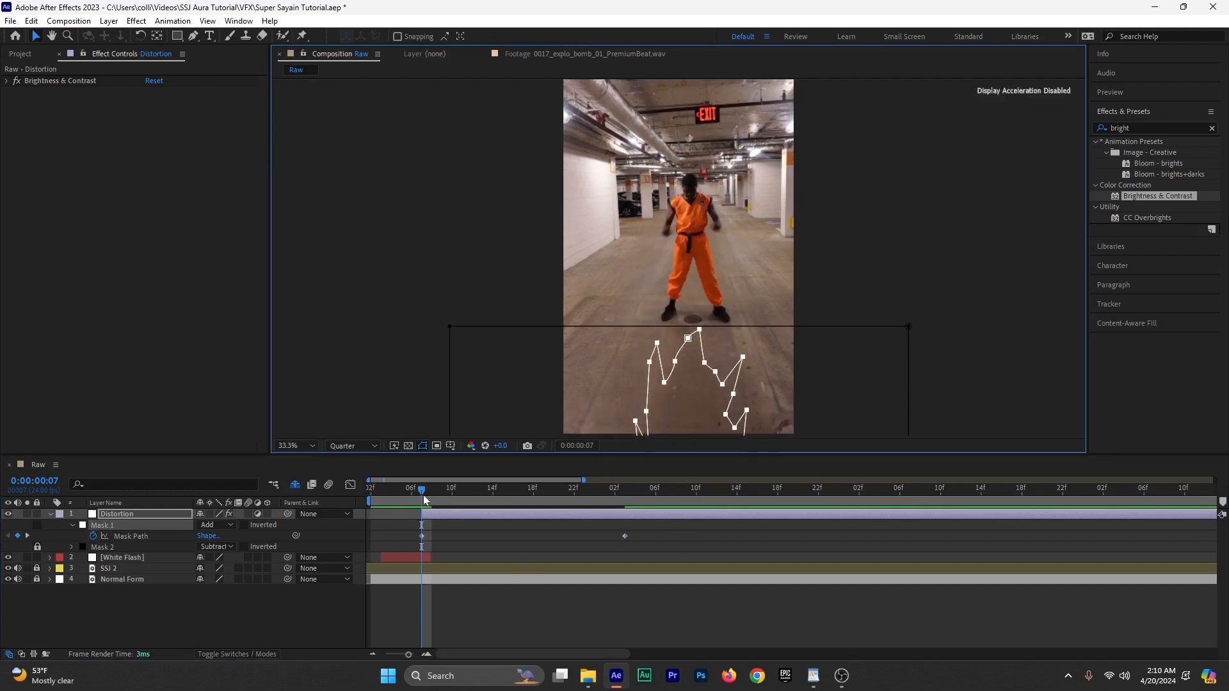
left_click_drag(424, 493, 646, 511)
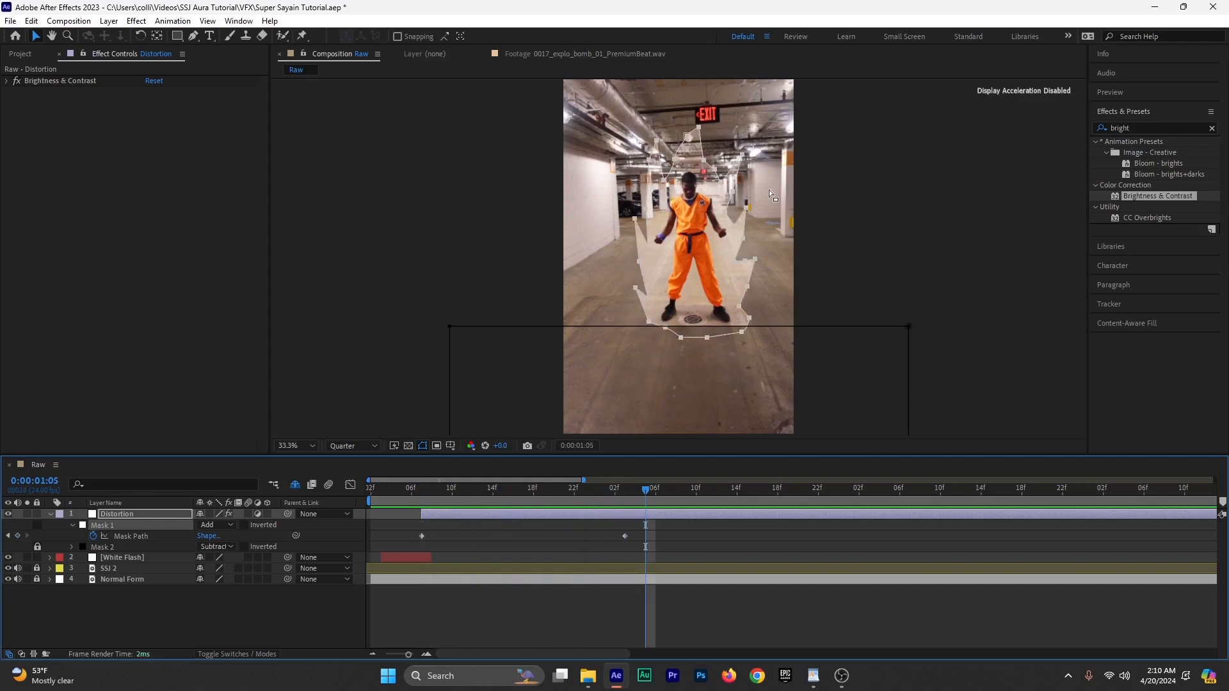
left_click(391, 489)
key("space")
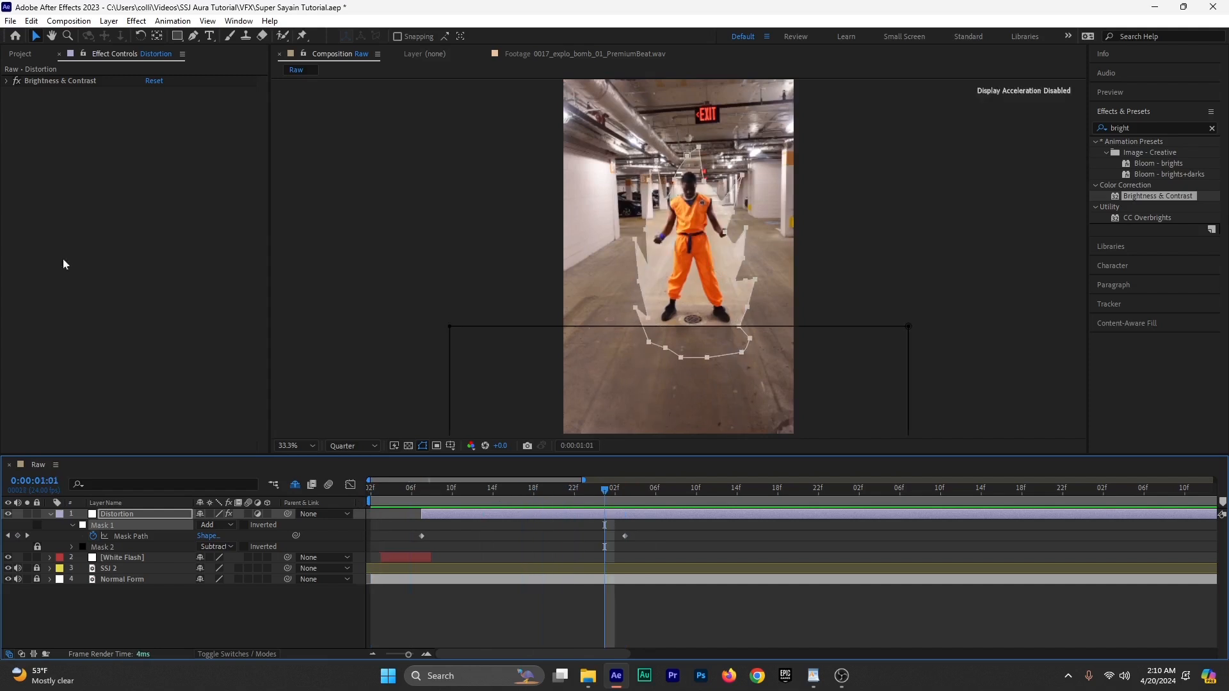
Step: Set the Mask Feather of Mask 1 to 154 pixels and hide the mask outlines in the composition view
left_click(481, 514)
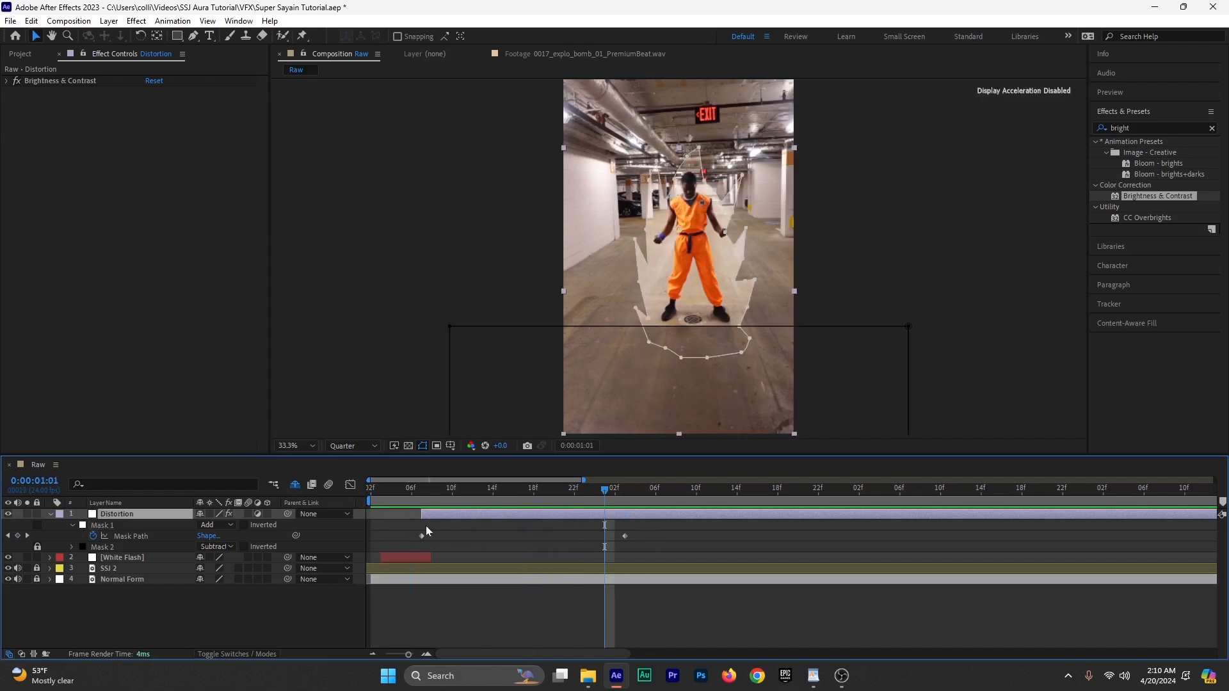
key("f")
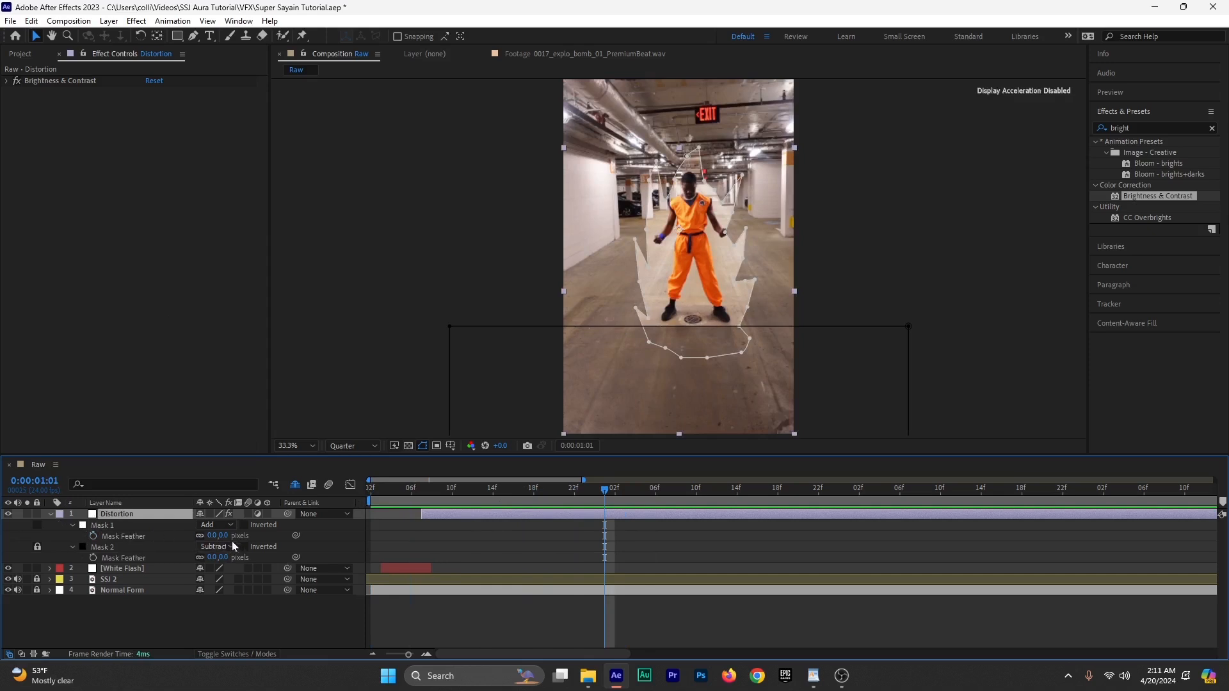
left_click_drag(217, 536, 327, 538)
left_click_drag(428, 494, 625, 509)
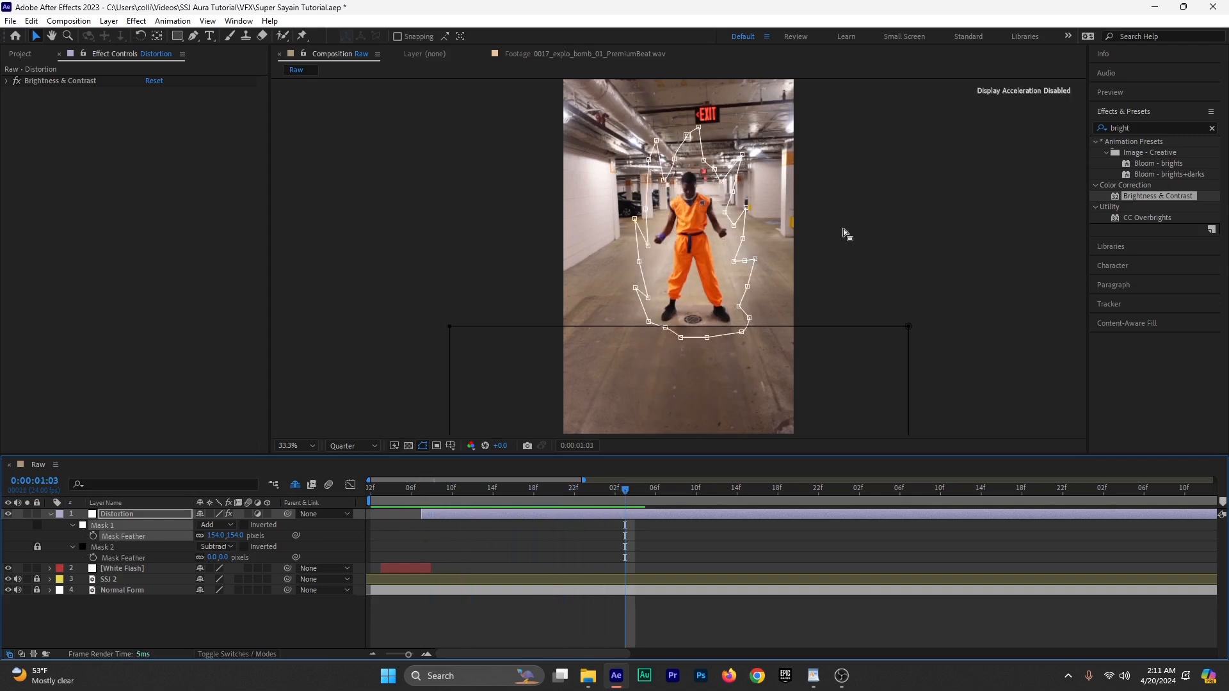
left_click(421, 445)
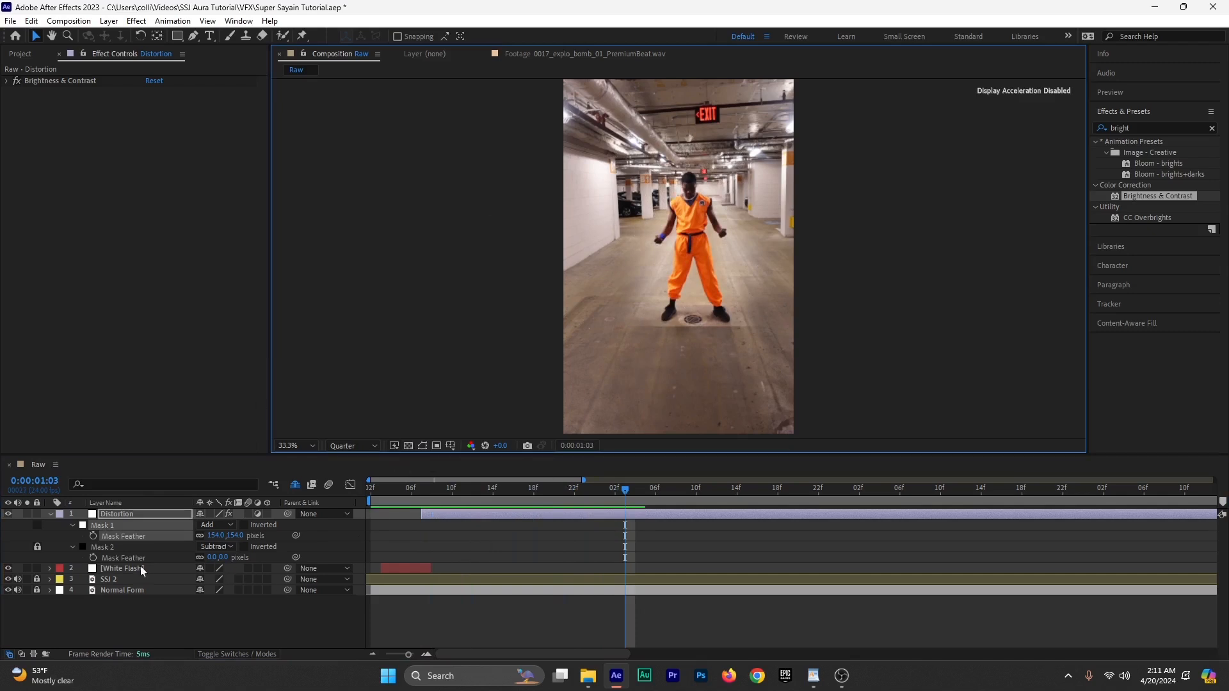
Step: Set the Mask Feather of Mask 2 to 40 pixels and save the project
left_click(116, 558)
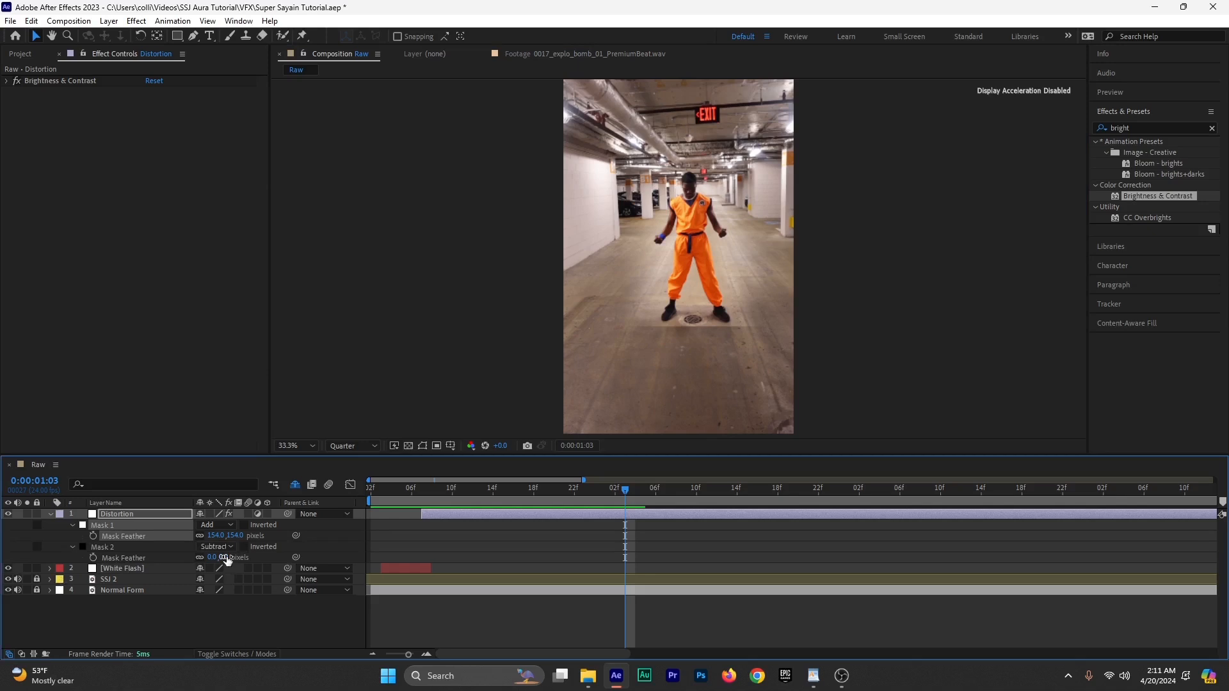
left_click_drag(223, 557, 251, 556)
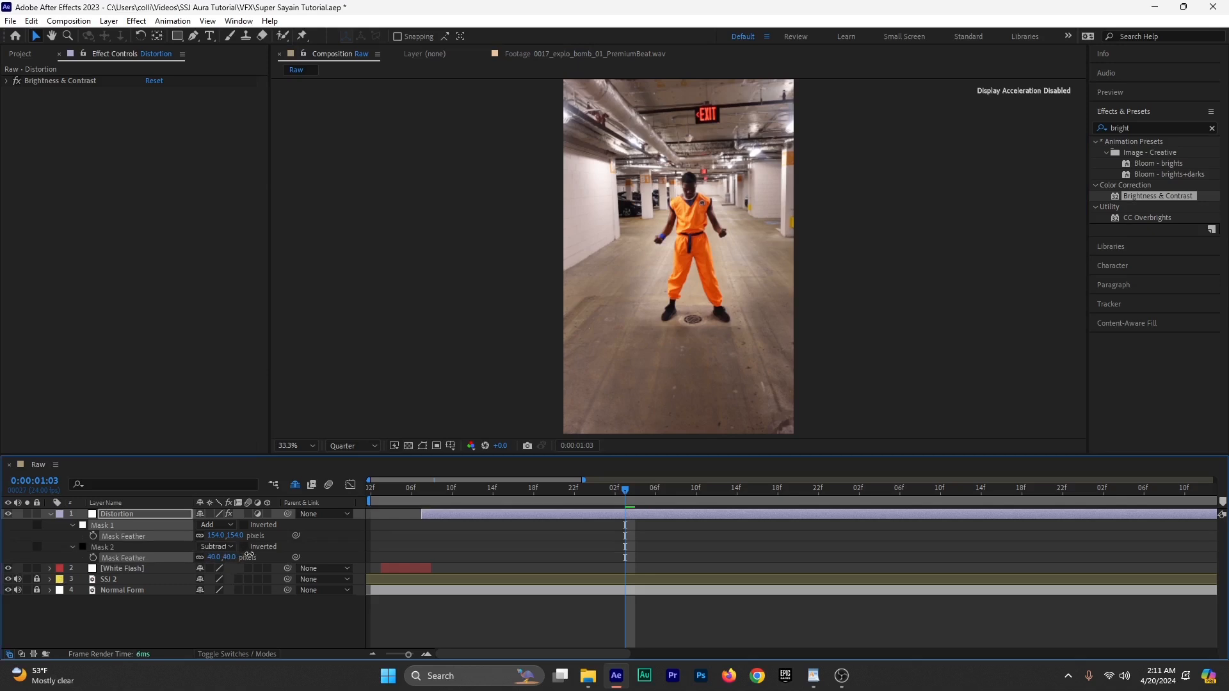
left_click_drag(627, 491, 638, 519)
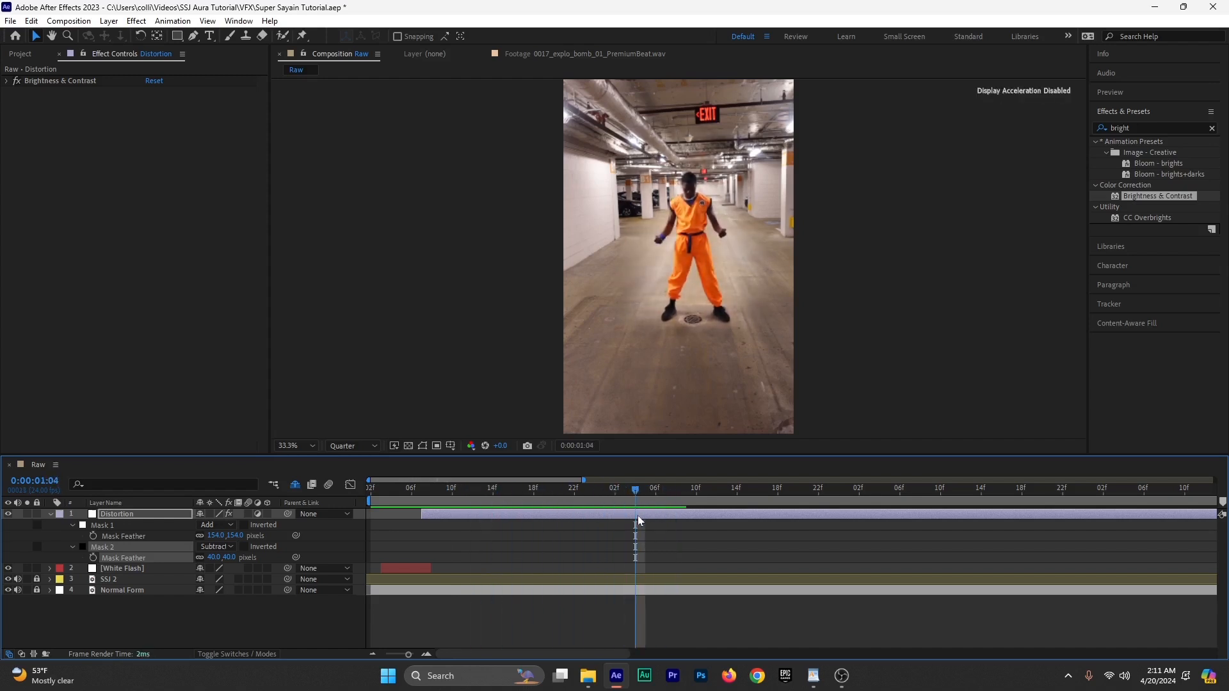
key("ctrl+s")
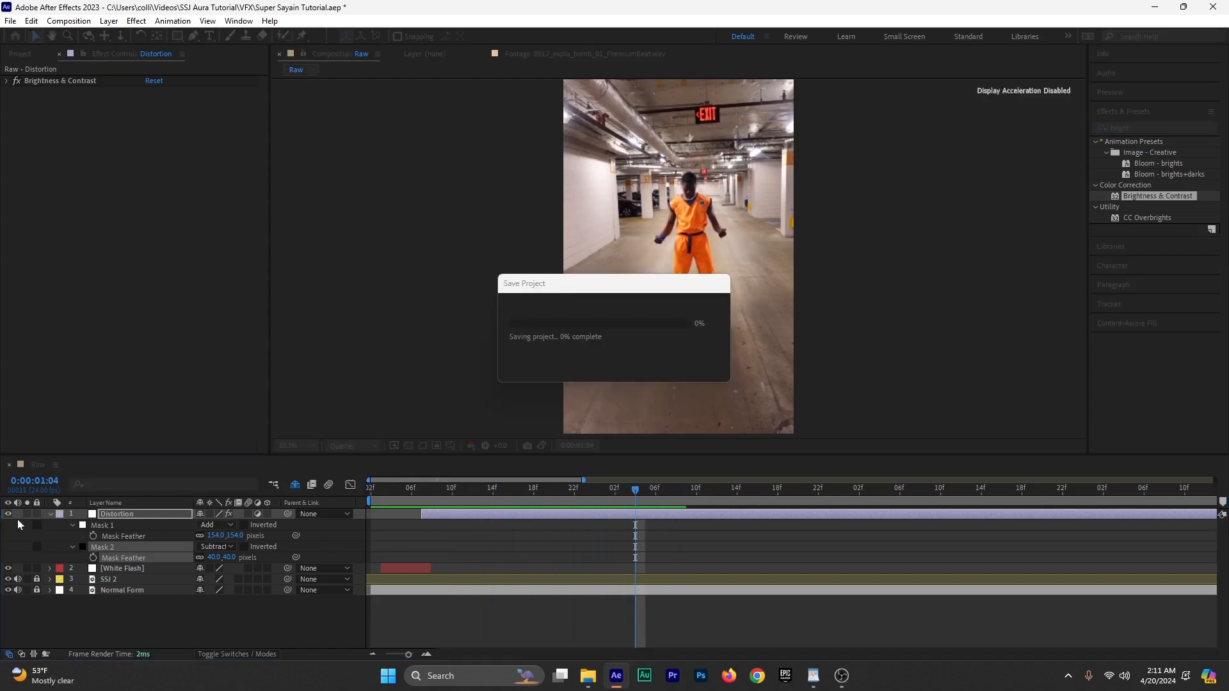
Step: Collapse the Distortion layer and delete its Brightness & Contrast effect
left_click(50, 514)
left_click(568, 513)
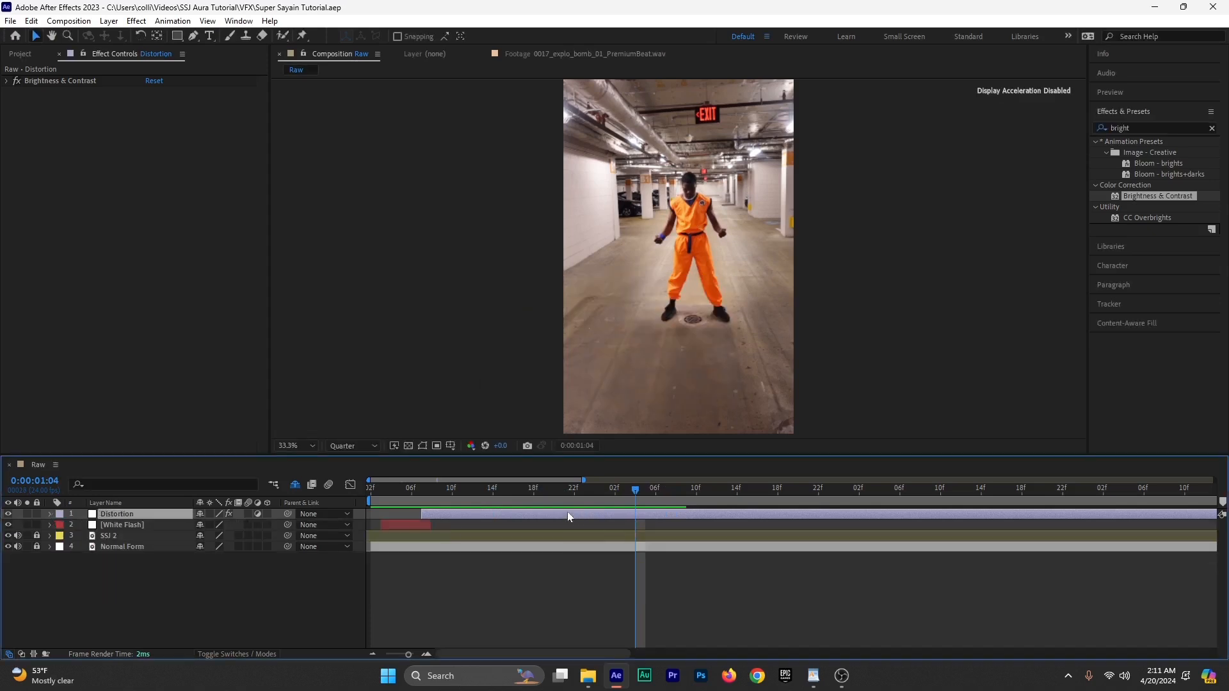
left_click(56, 82)
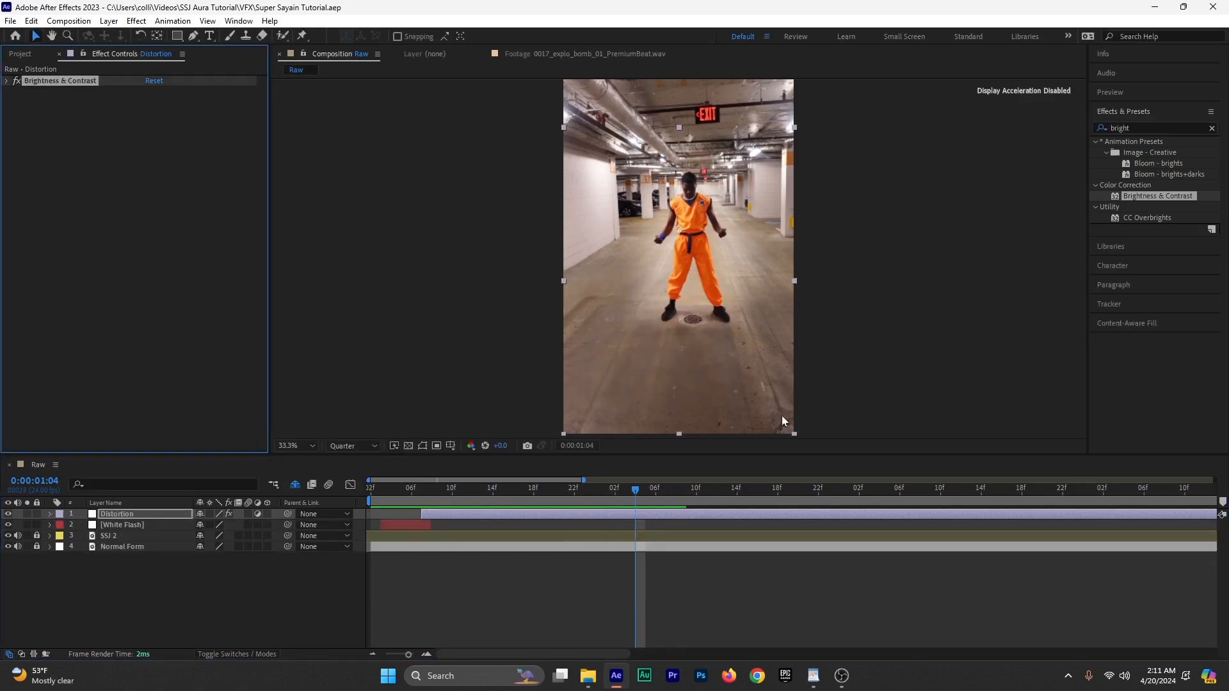
key("Delete")
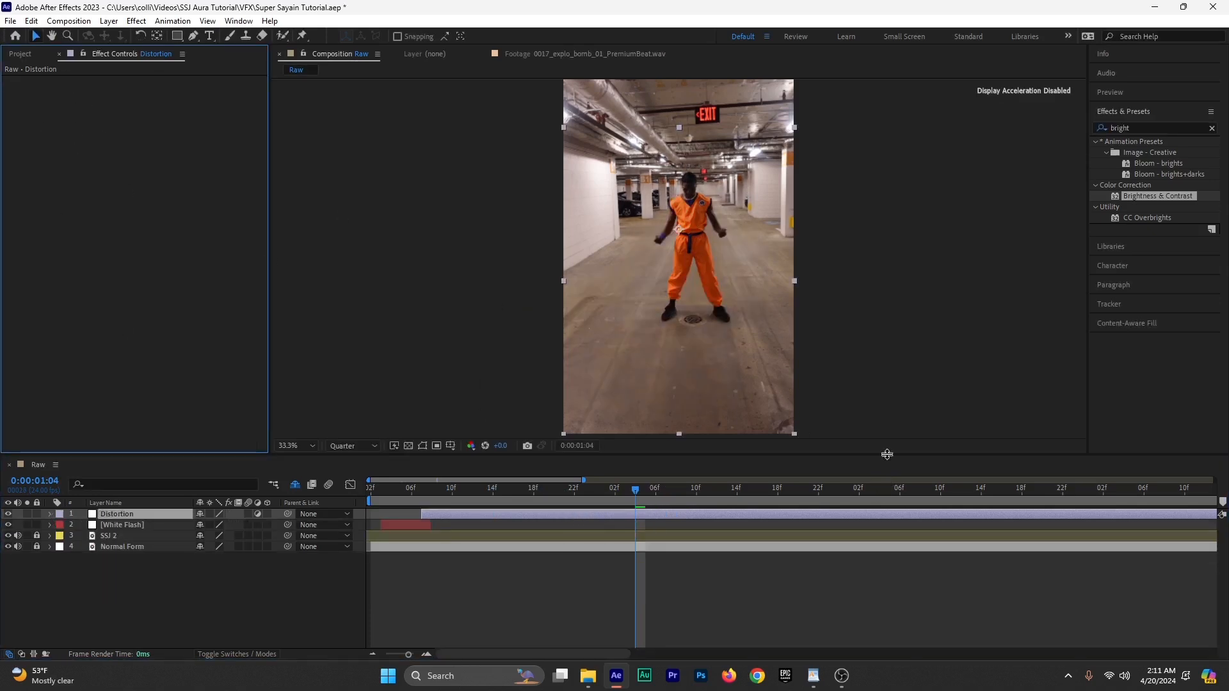
Step: Search the effects for "heat" and apply Heat Distortion to the Distortion layer
left_click(1130, 126)
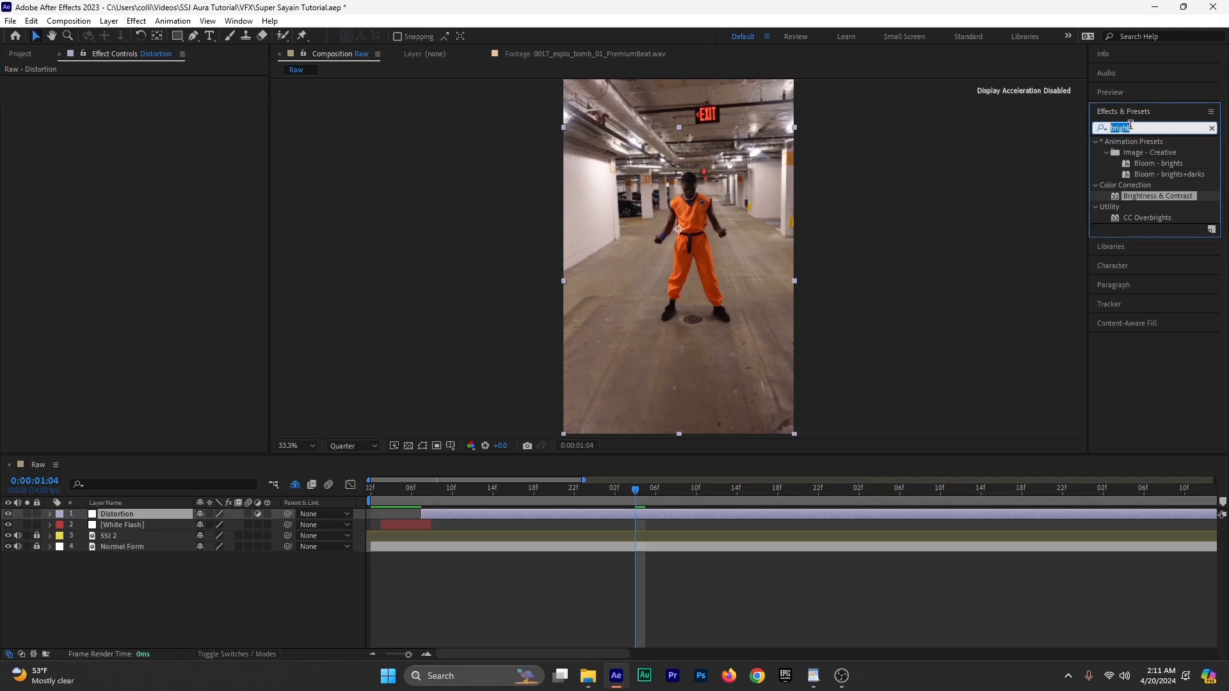
type("heat")
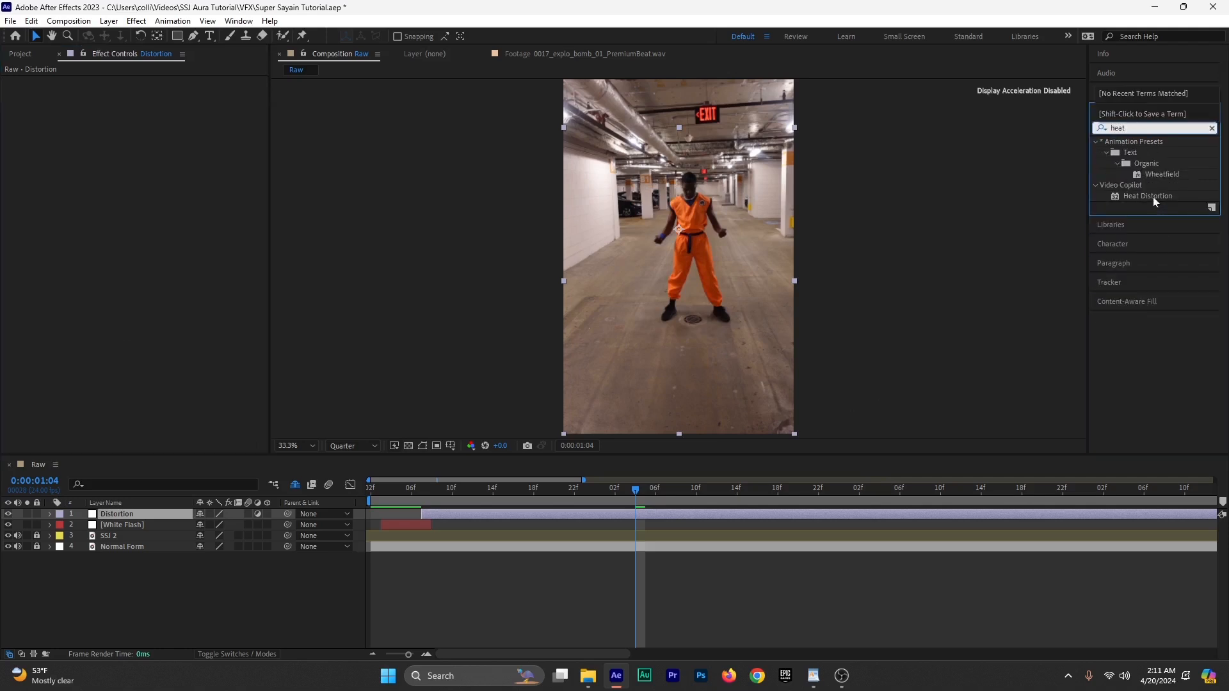
left_click_drag(1150, 195, 694, 520)
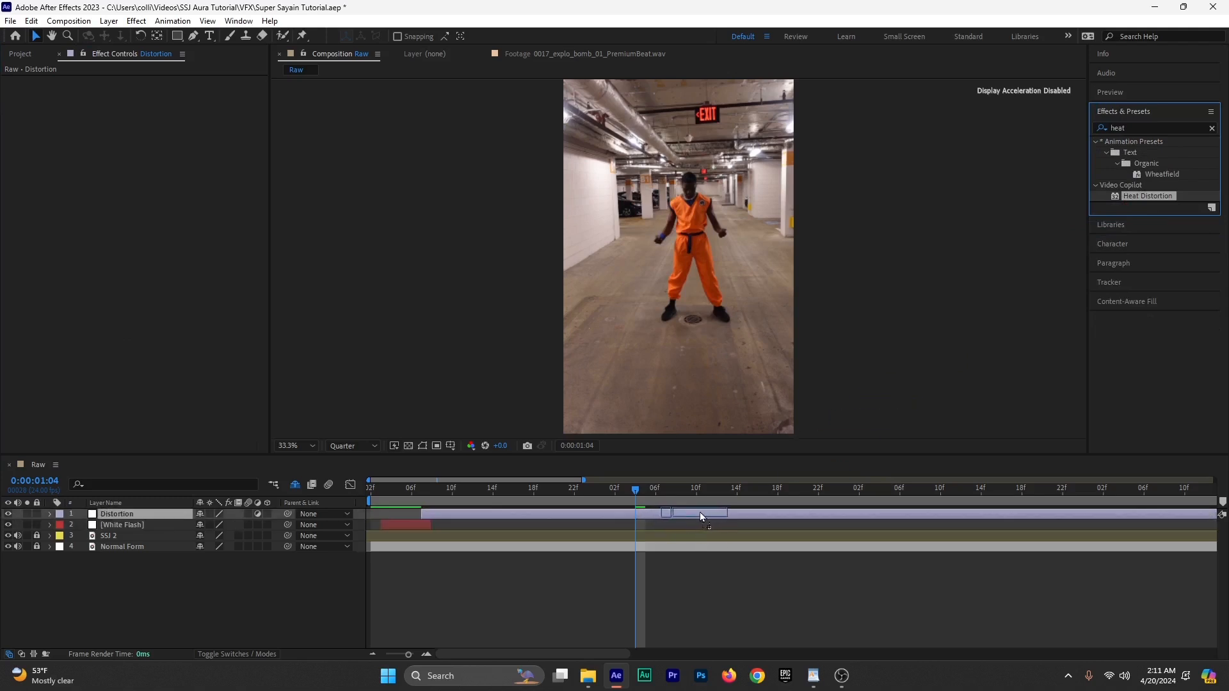
left_click_drag(707, 517, 680, 518)
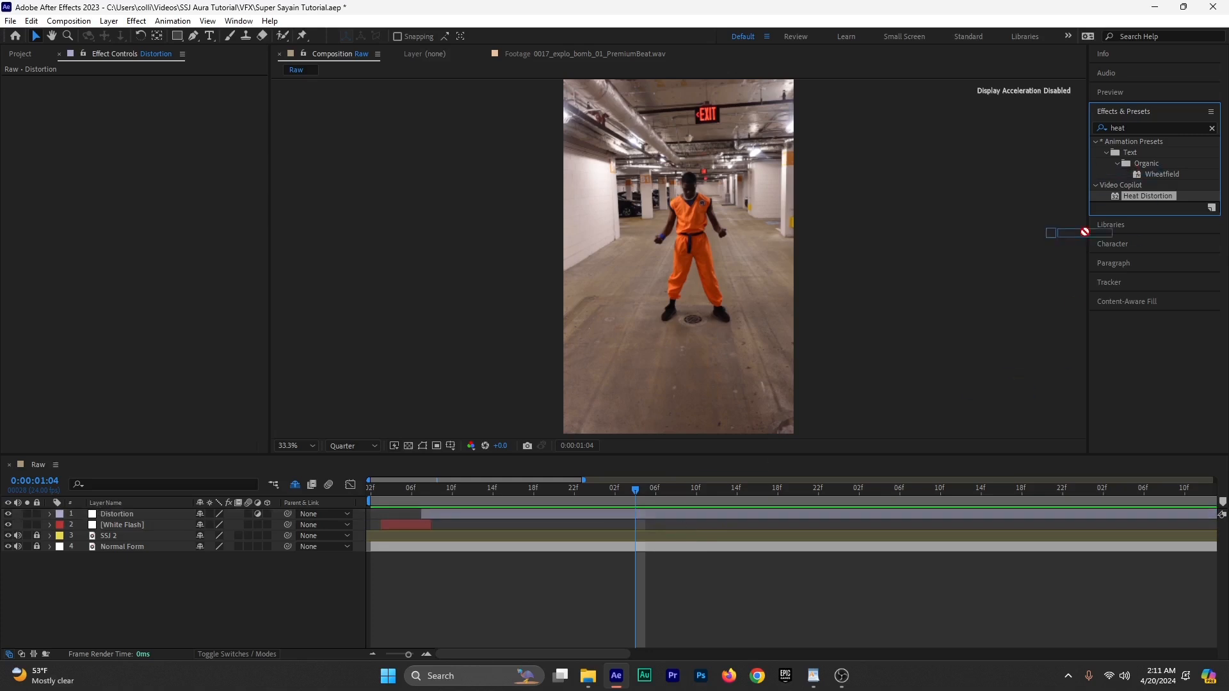
left_click_drag(488, 510, 490, 509)
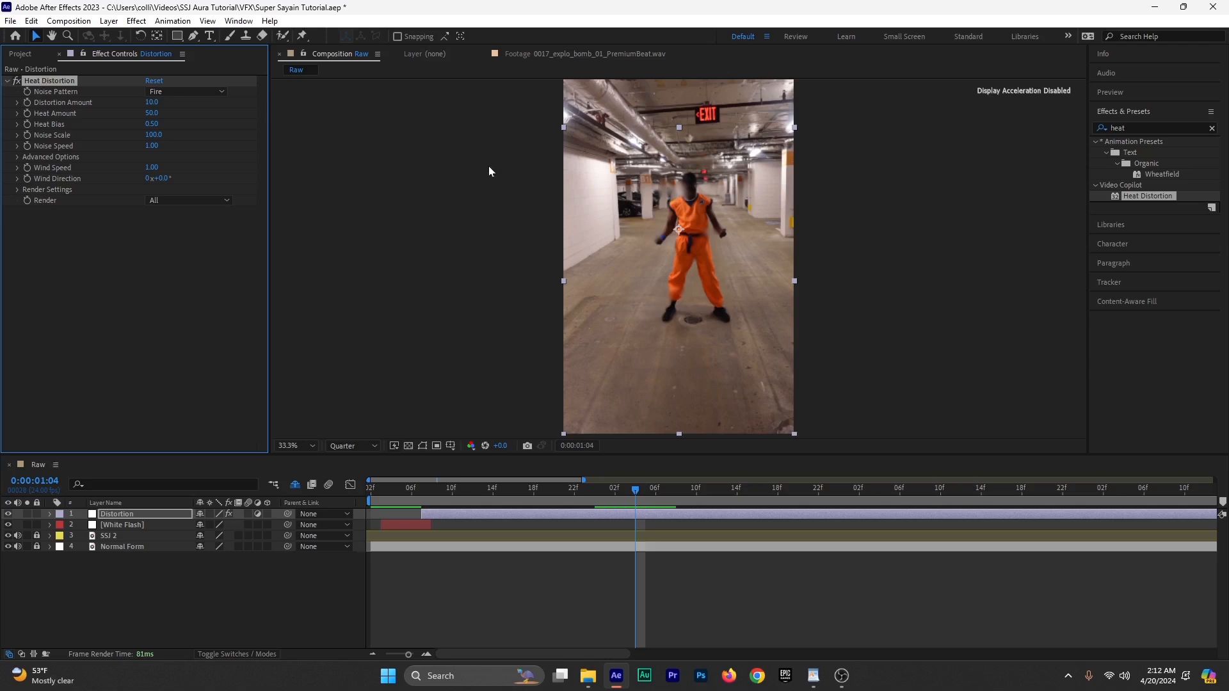
Step: Set the Heat Distortion effect's Distortion Amount to 13 and Heat Amount to 25
left_click(17, 179)
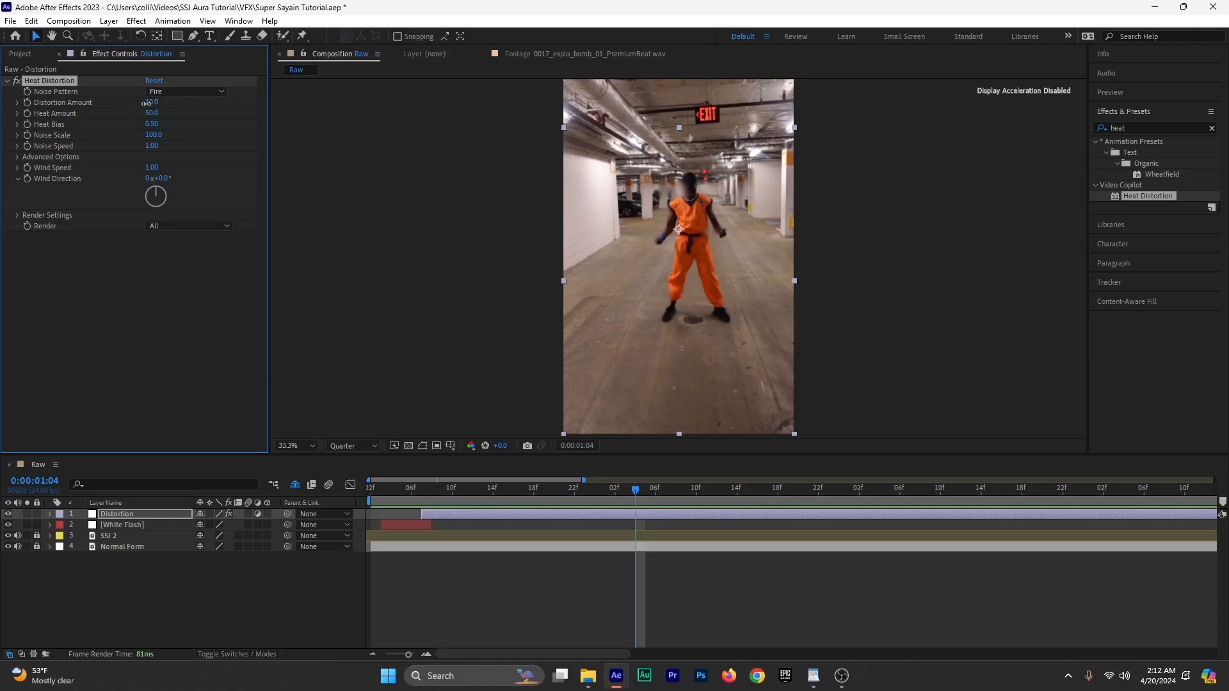
type("13")
key("Return")
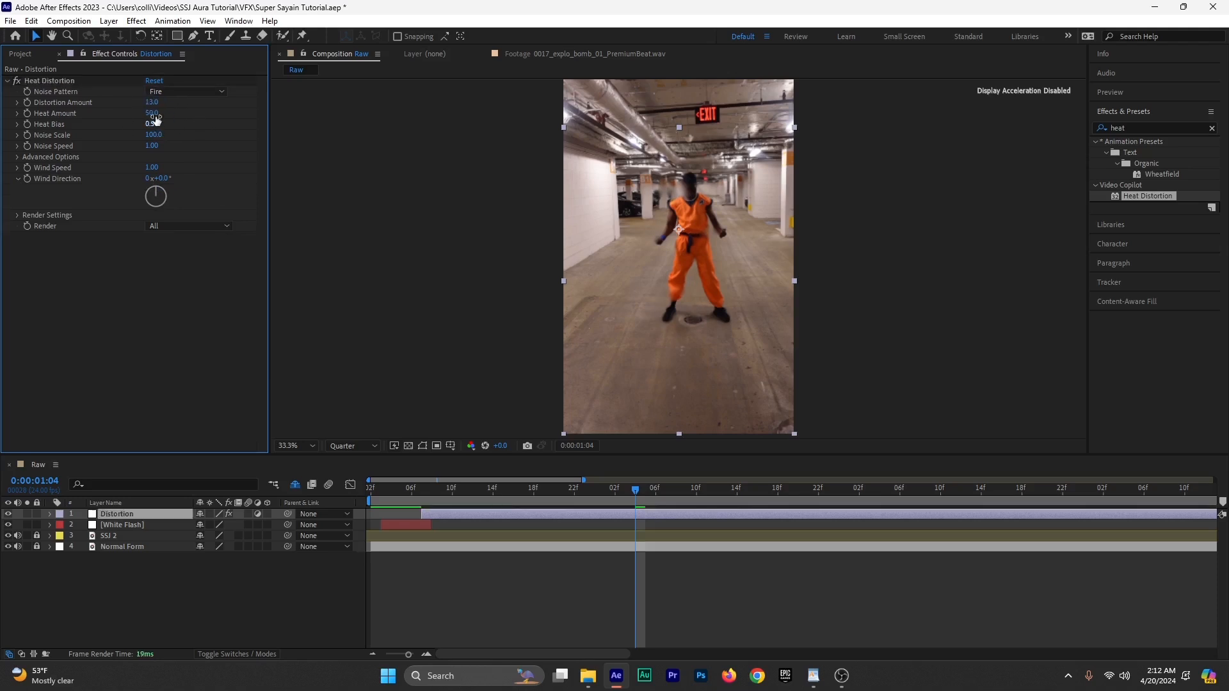
left_click(154, 114)
left_click(380, 651)
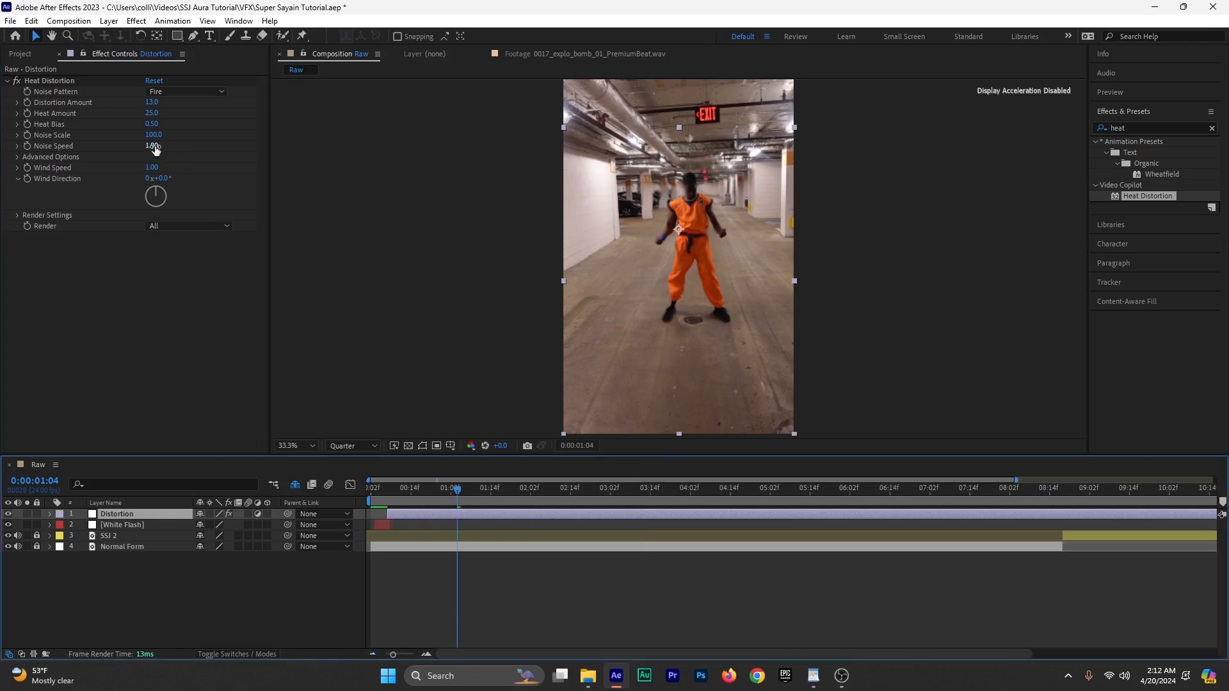
Step: Raise the Heat Distortion effect's Noise Speed to 1.96 and Noise Scale to 141
left_click_drag(155, 145, 212, 155)
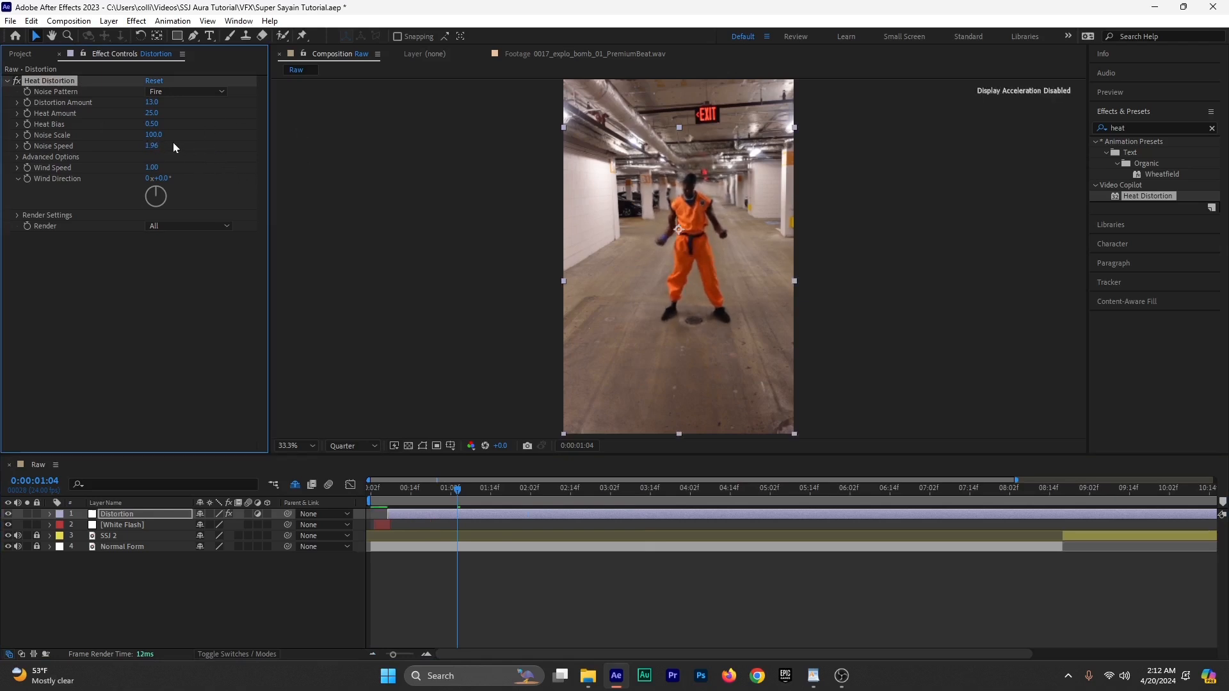
left_click_drag(158, 136, 177, 137)
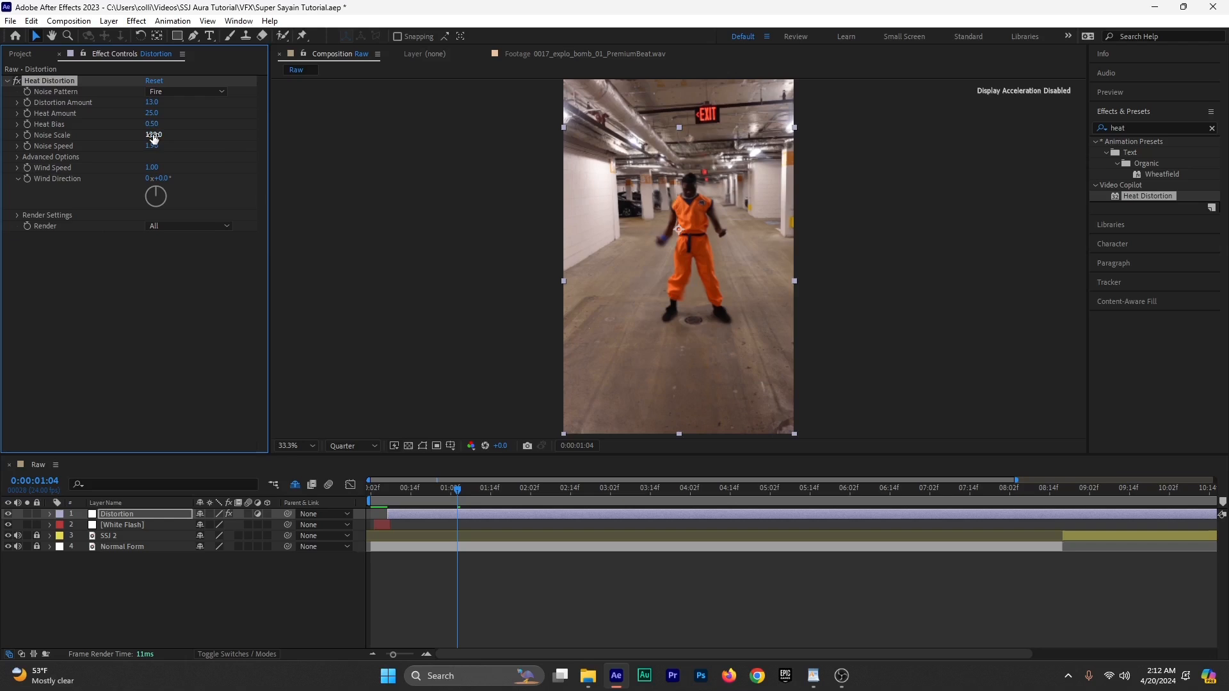
left_click_drag(153, 137, 163, 139)
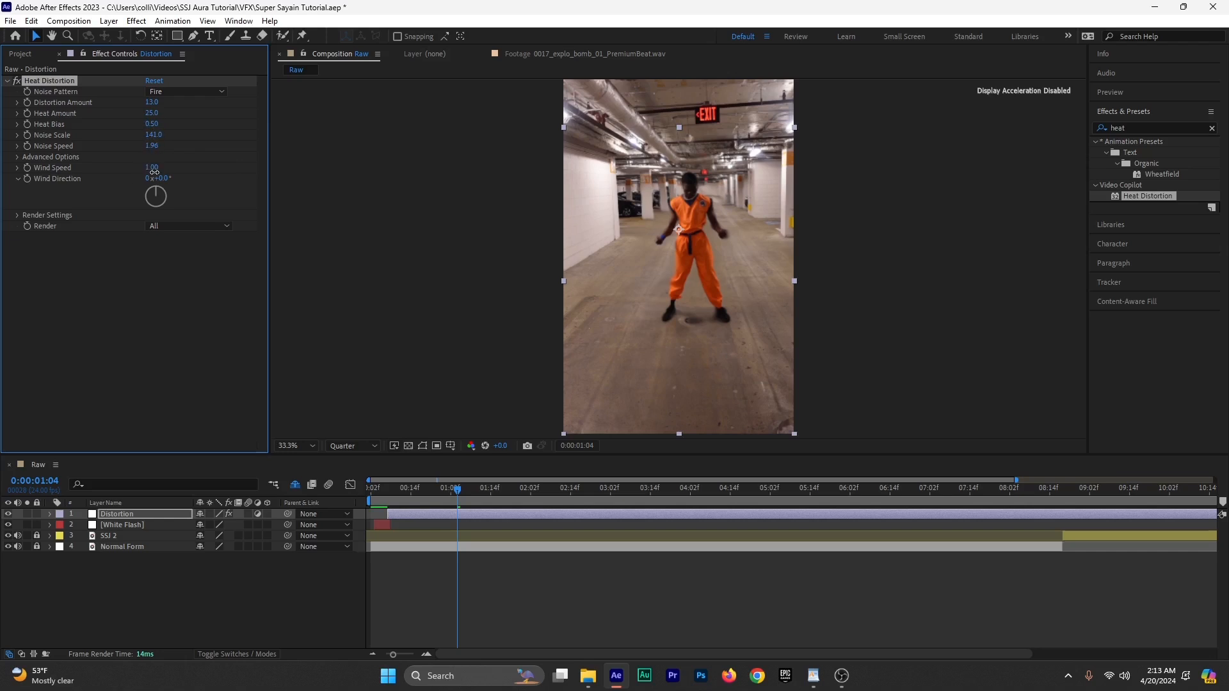
Step: Raise the Heat Distortion effect's Wind Speed to 3 and preview the distortion from the start of the composition
left_click_drag(154, 172, 276, 172)
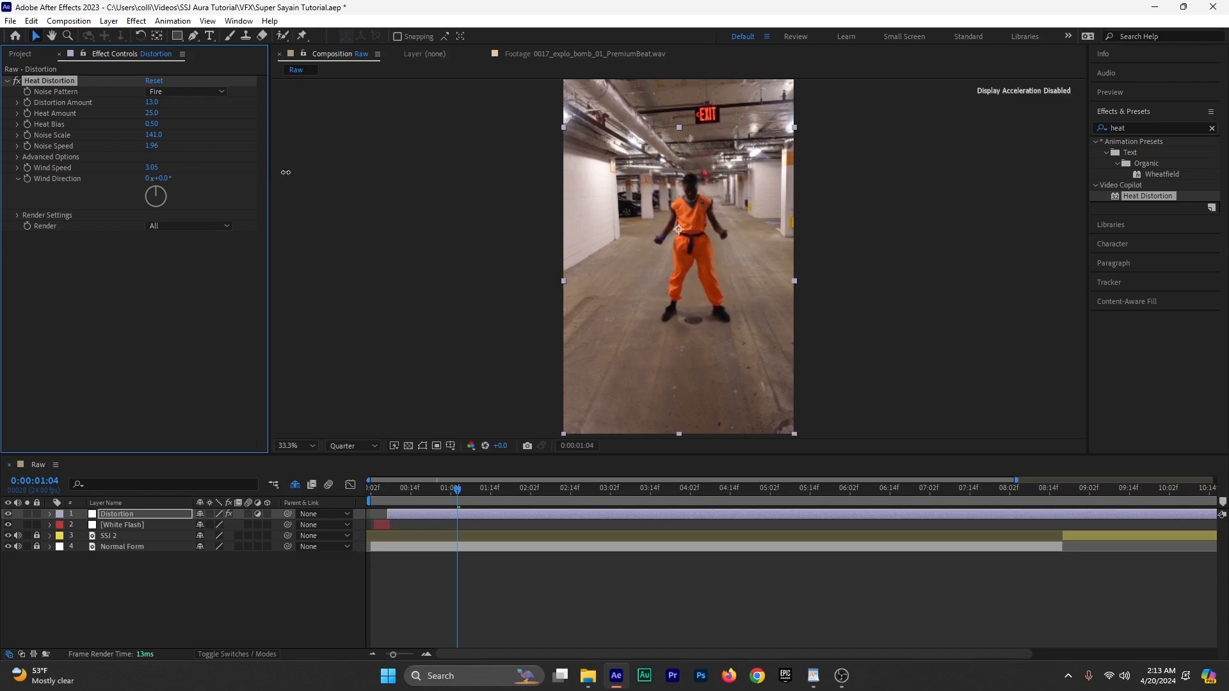
left_click(448, 503)
left_click_drag(448, 503, 381, 519)
key("space")
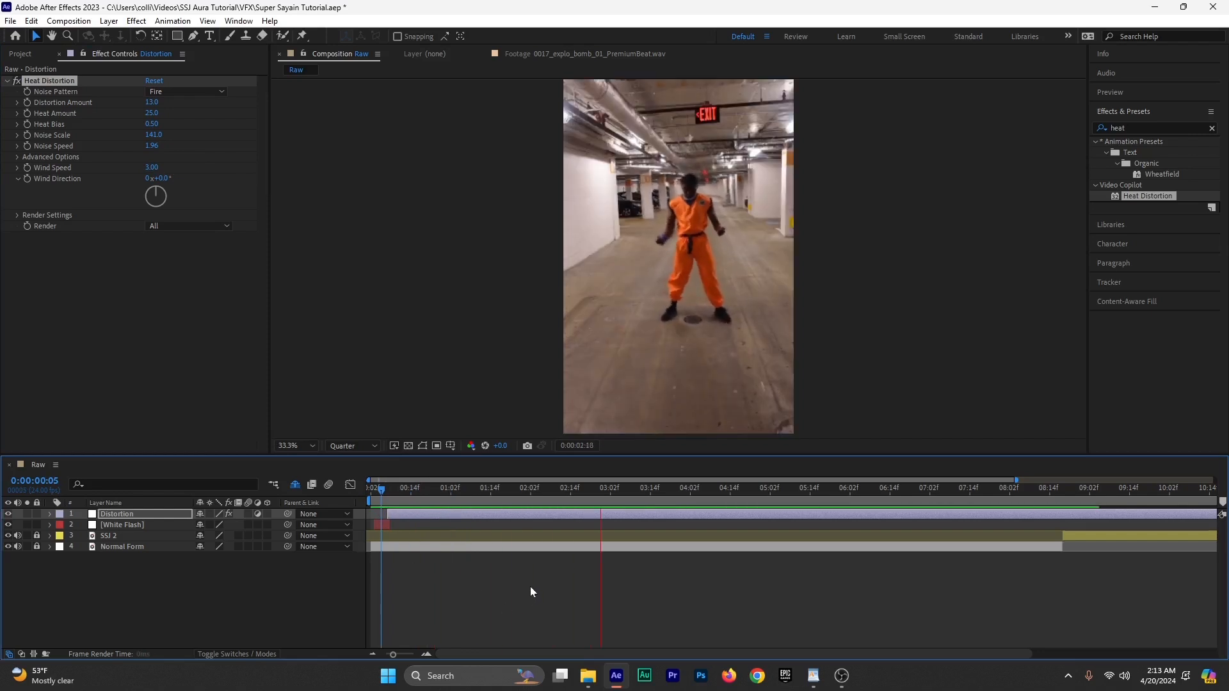
left_click(372, 492)
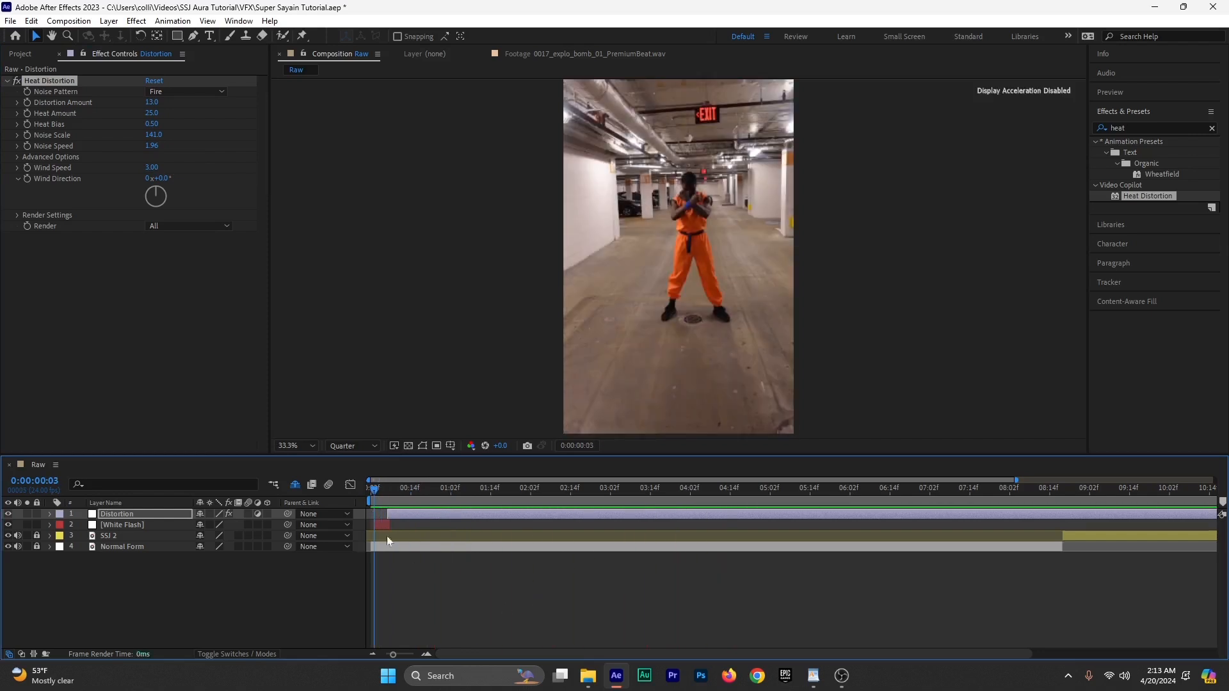
key("space")
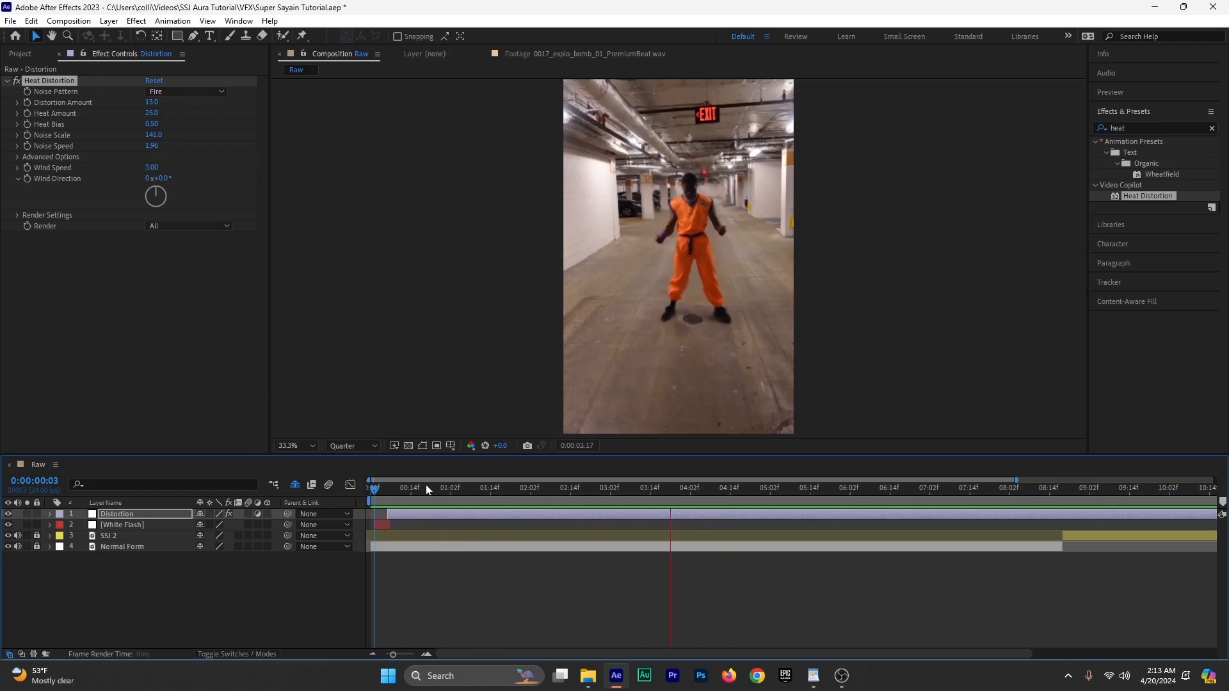
mouse_move(425, 485)
left_mouse_down()
mouse_move(411, 489)
mouse_move(425, 497)
left_mouse_up()
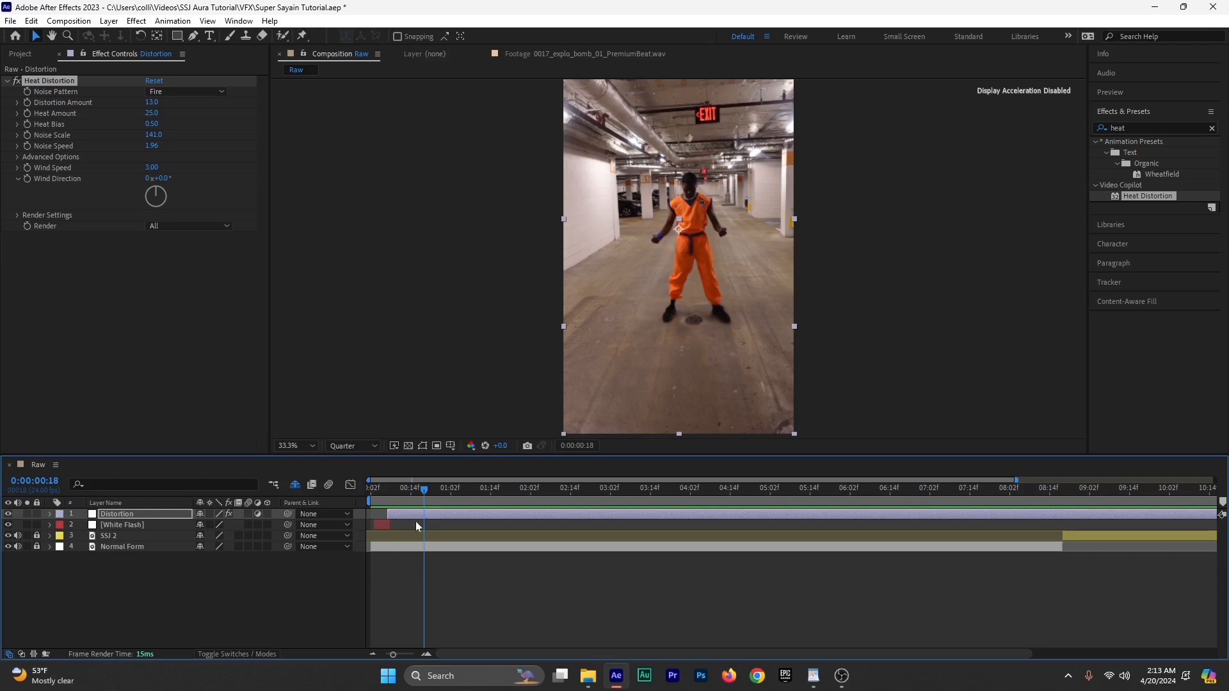
Step: Show the Distortion layer's mask keyframes and apply Easy Ease to the Mask Path keyframe at 0:00:01:03
left_click(113, 514)
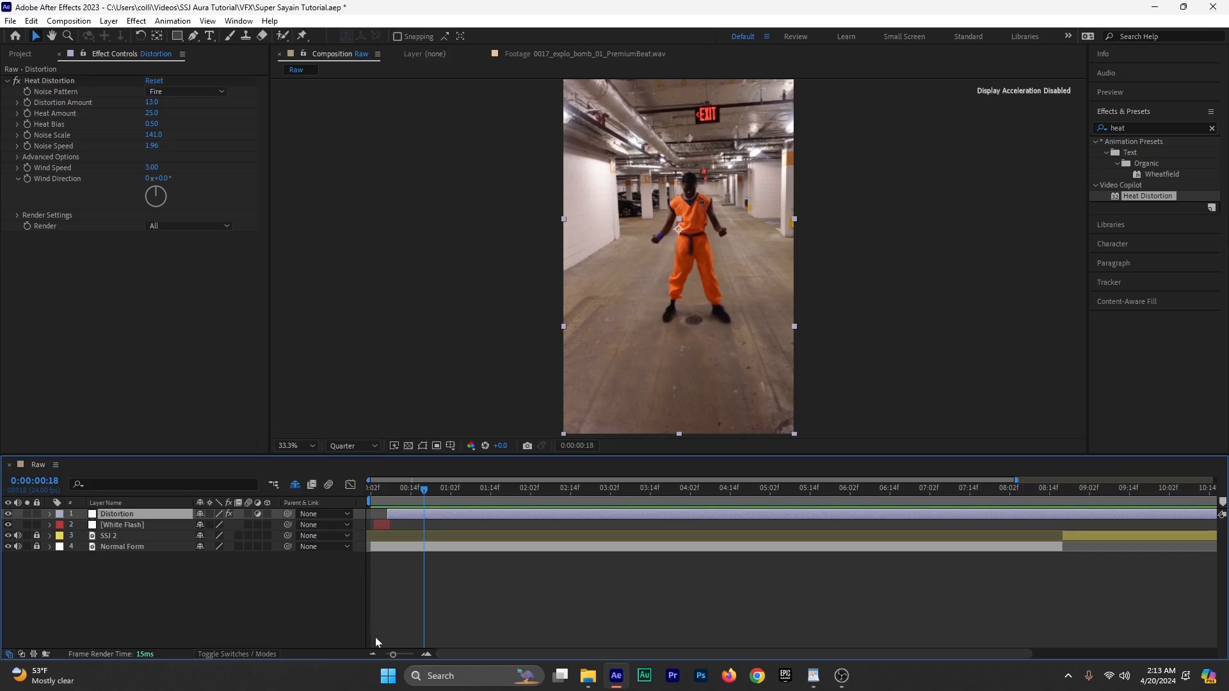
key("m")
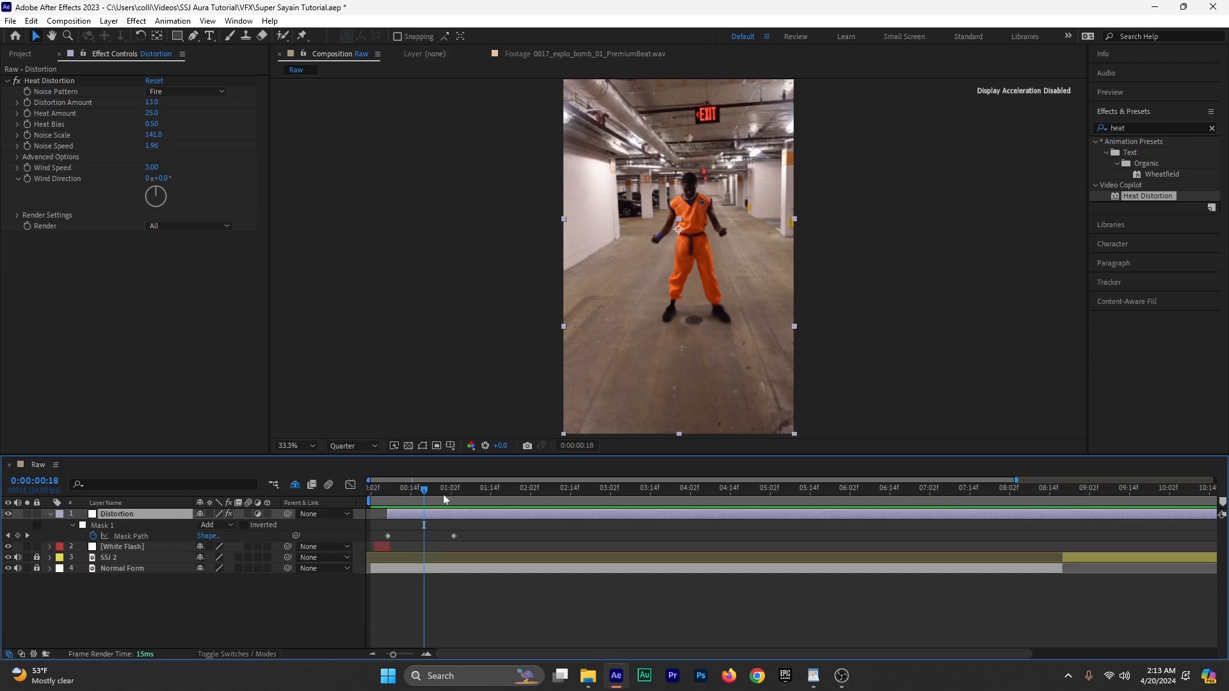
left_click_drag(425, 491, 457, 492)
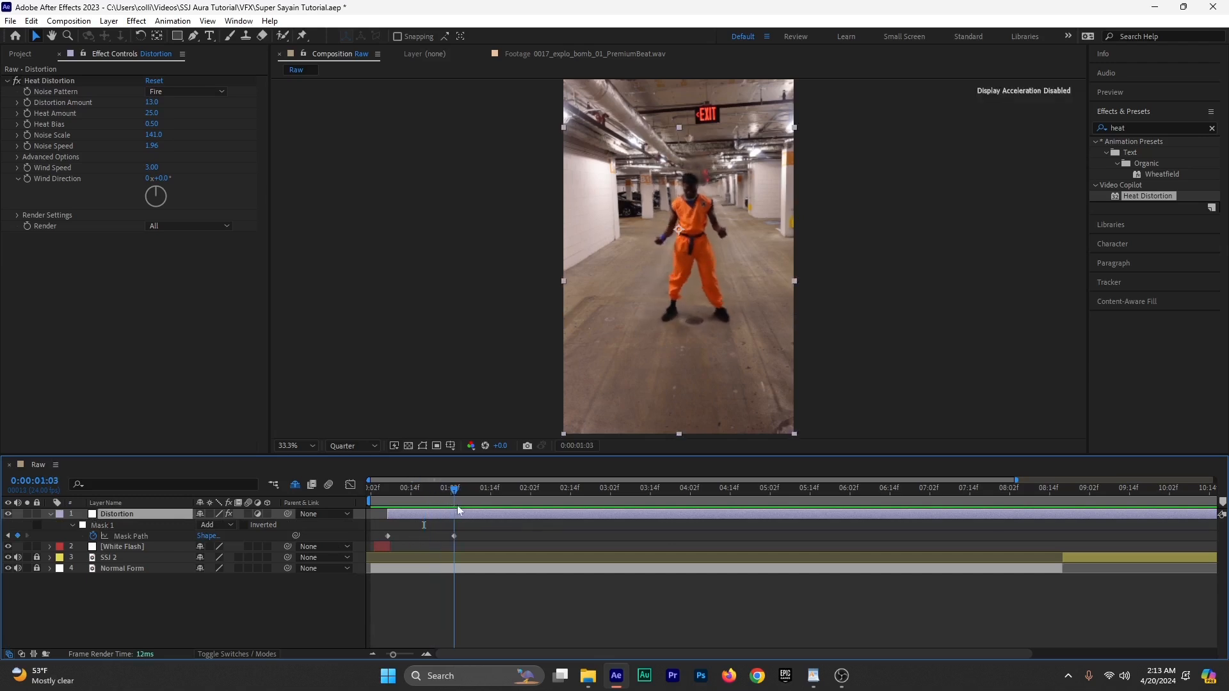
left_click(454, 536)
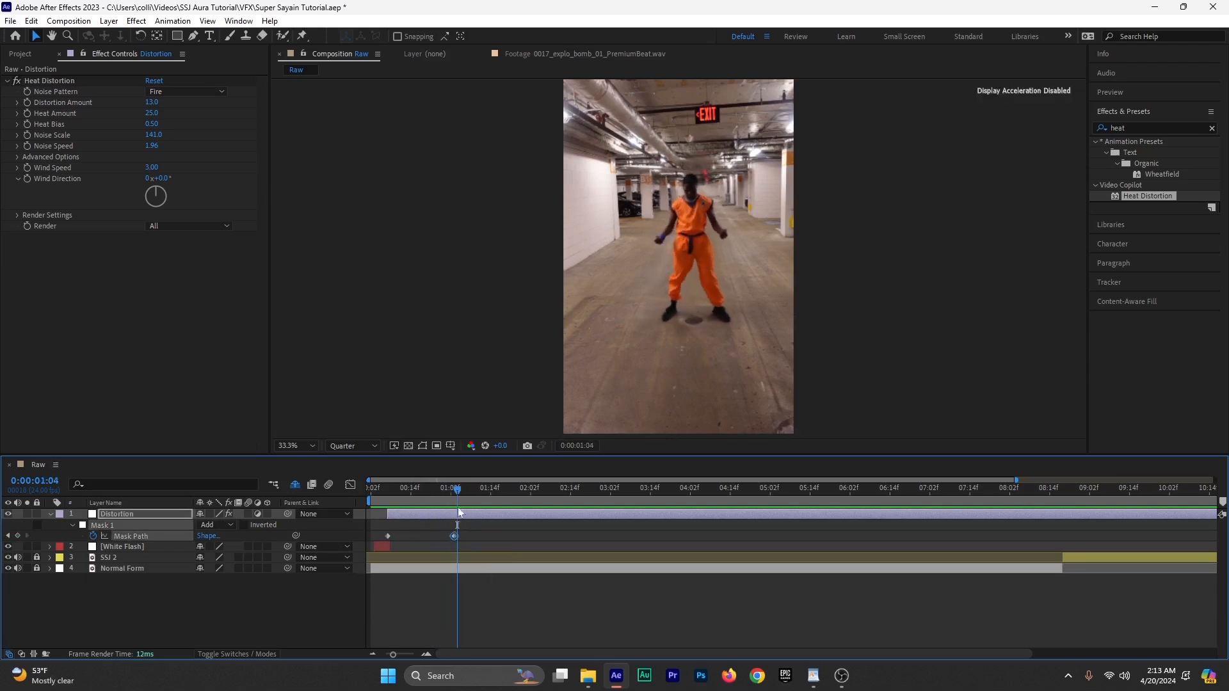
left_click_drag(457, 499, 456, 502)
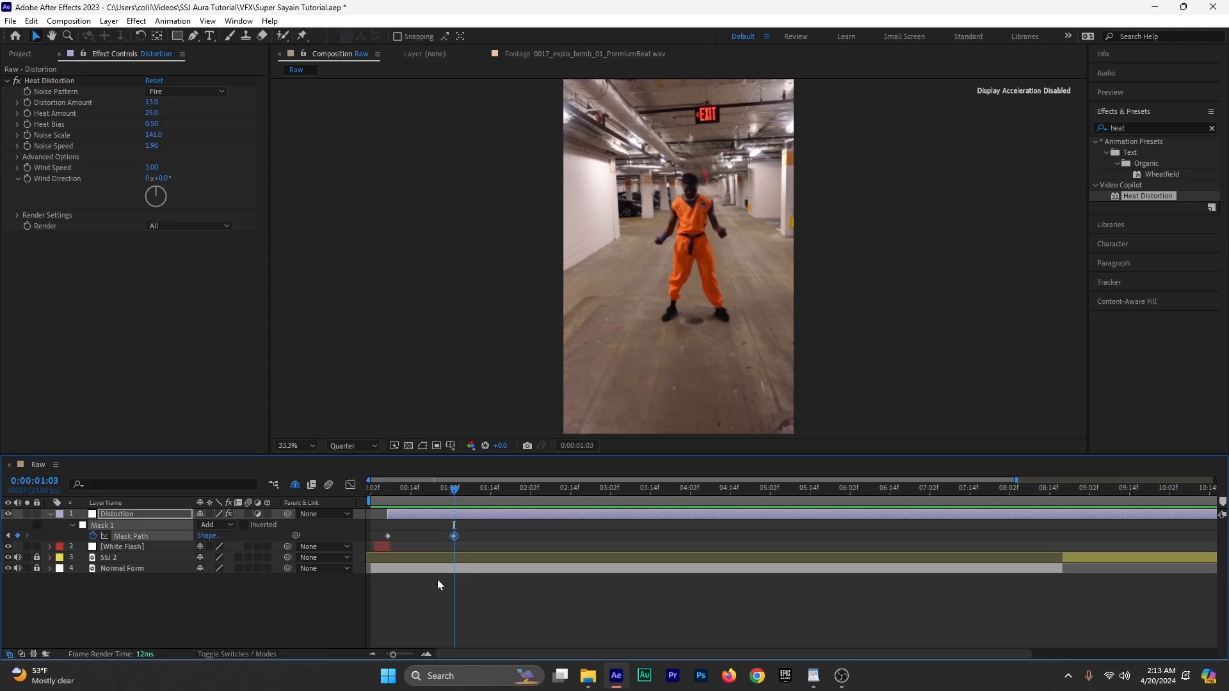
key("F9")
Step: Play back the opening seconds repeatedly to check the eased growth of the distortion mask
left_click_drag(462, 493, 378, 512)
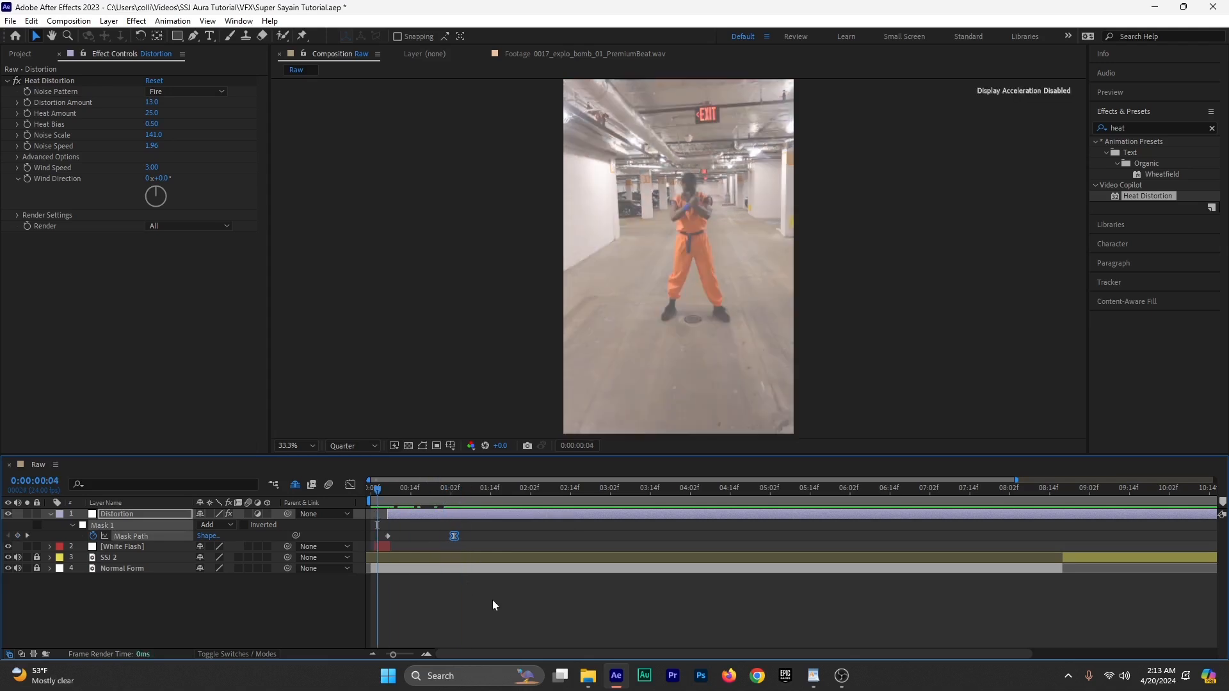
key("space")
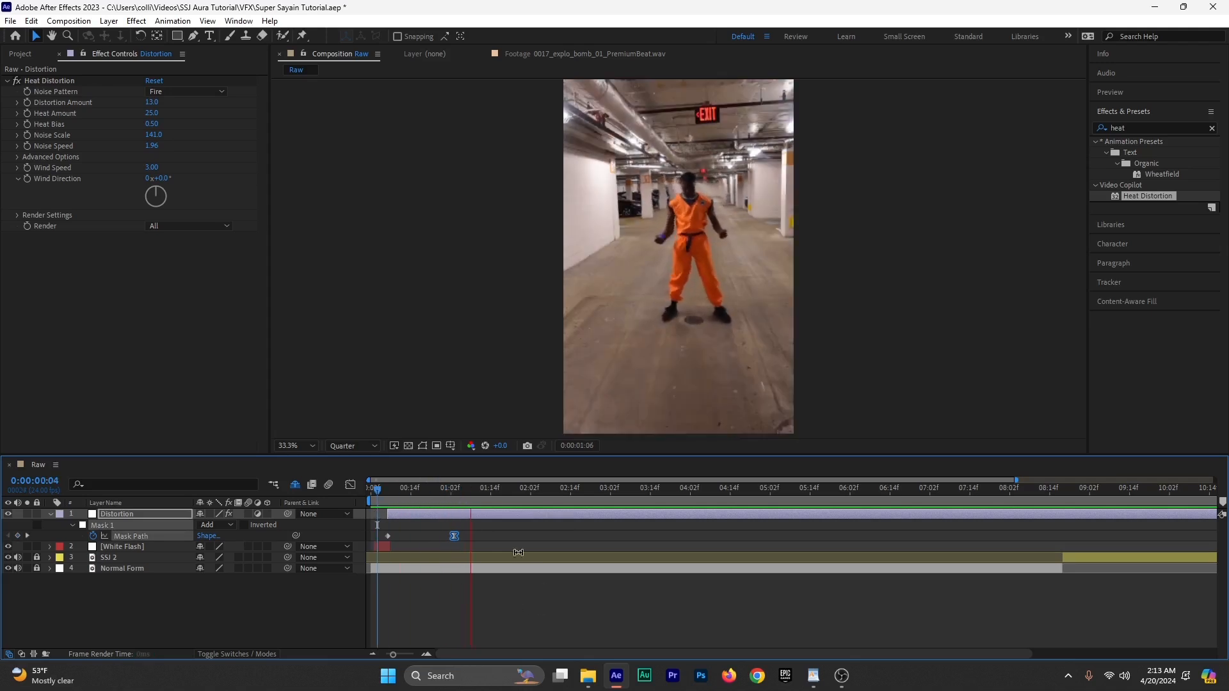
key("space")
left_click(382, 492)
key("space")
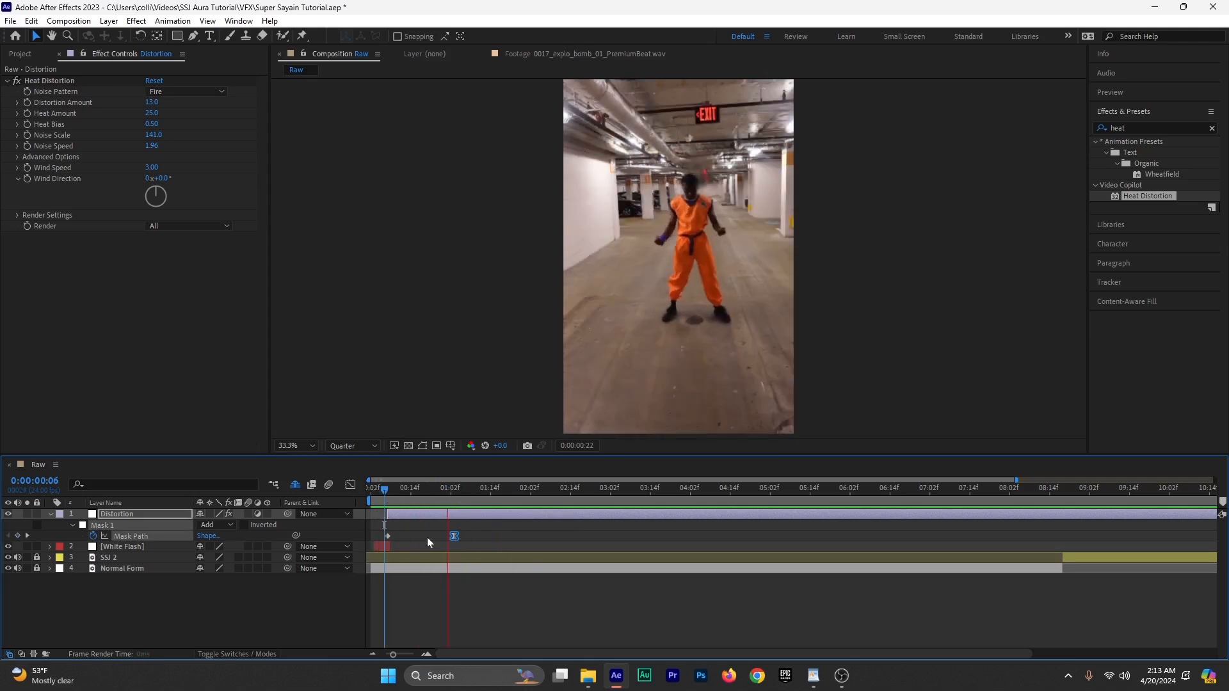
left_click_drag(440, 492, 412, 503)
key("space")
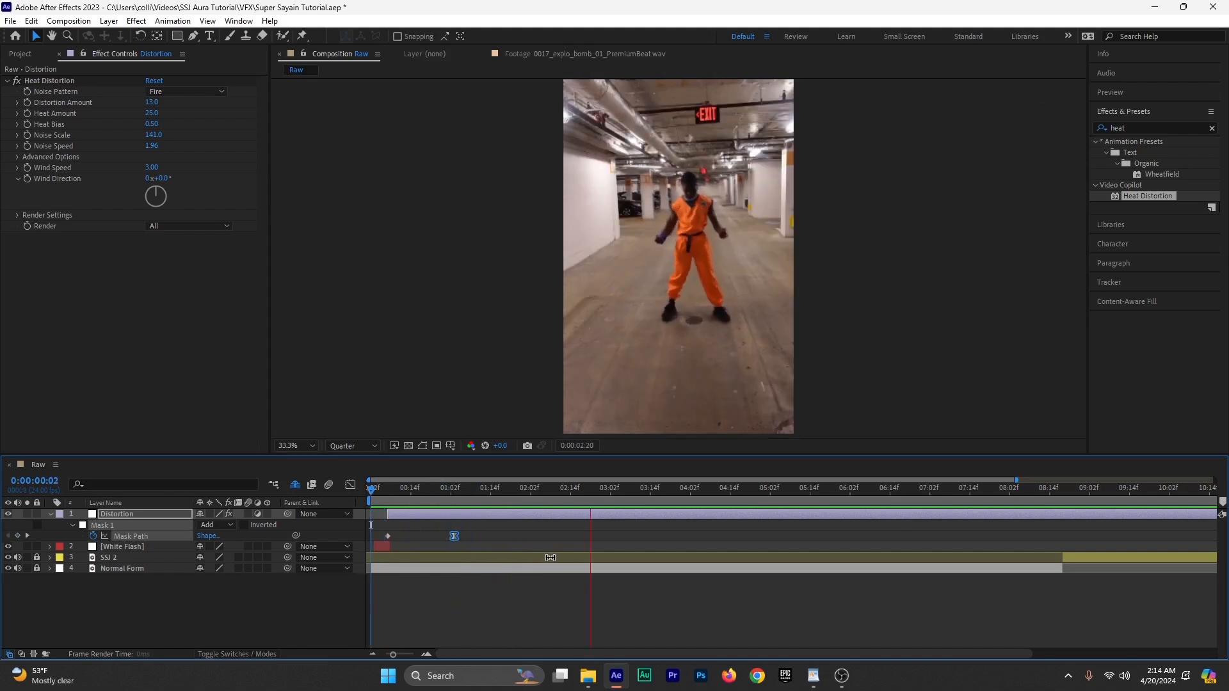
key("space")
Step: Collapse the Distortion layer and rename it Base Distortion
left_click(50, 514)
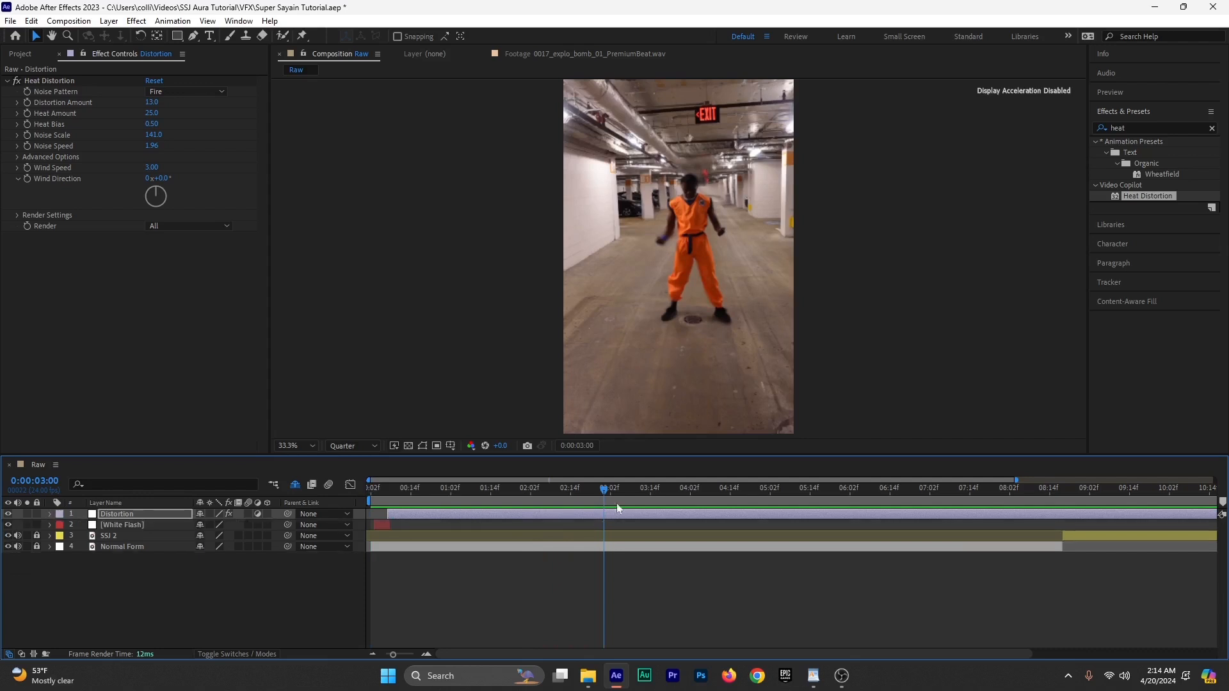
left_click(145, 516)
key("Return")
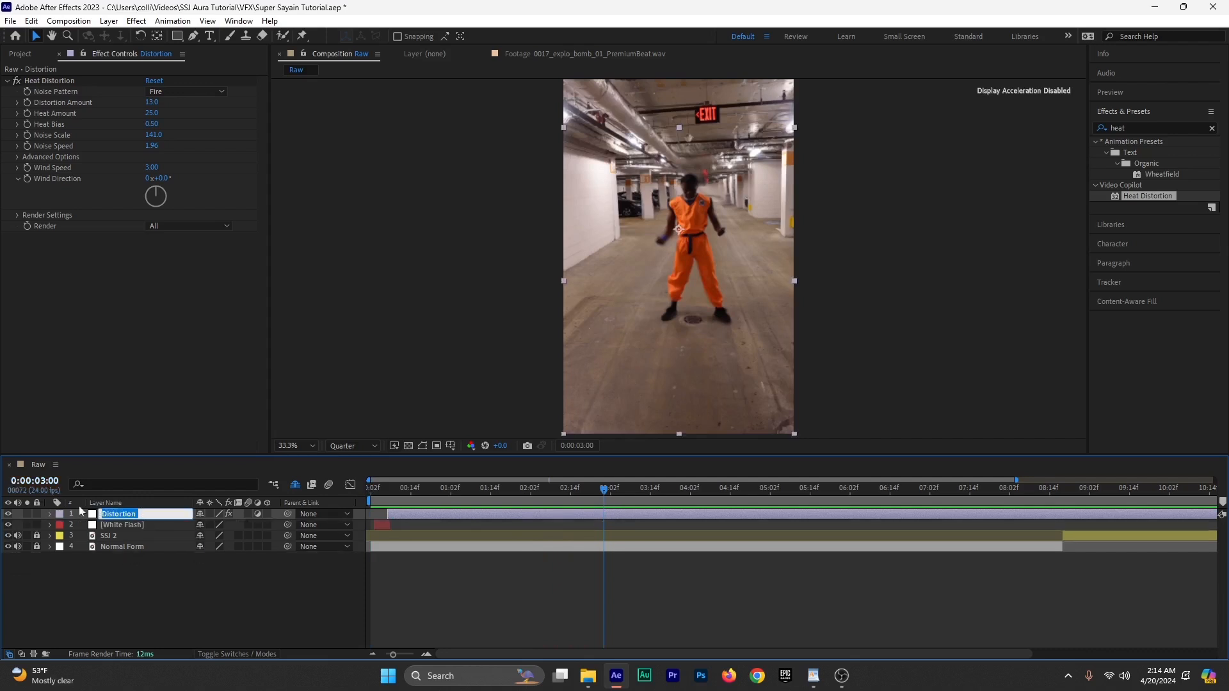
key("Home")
type("Base")
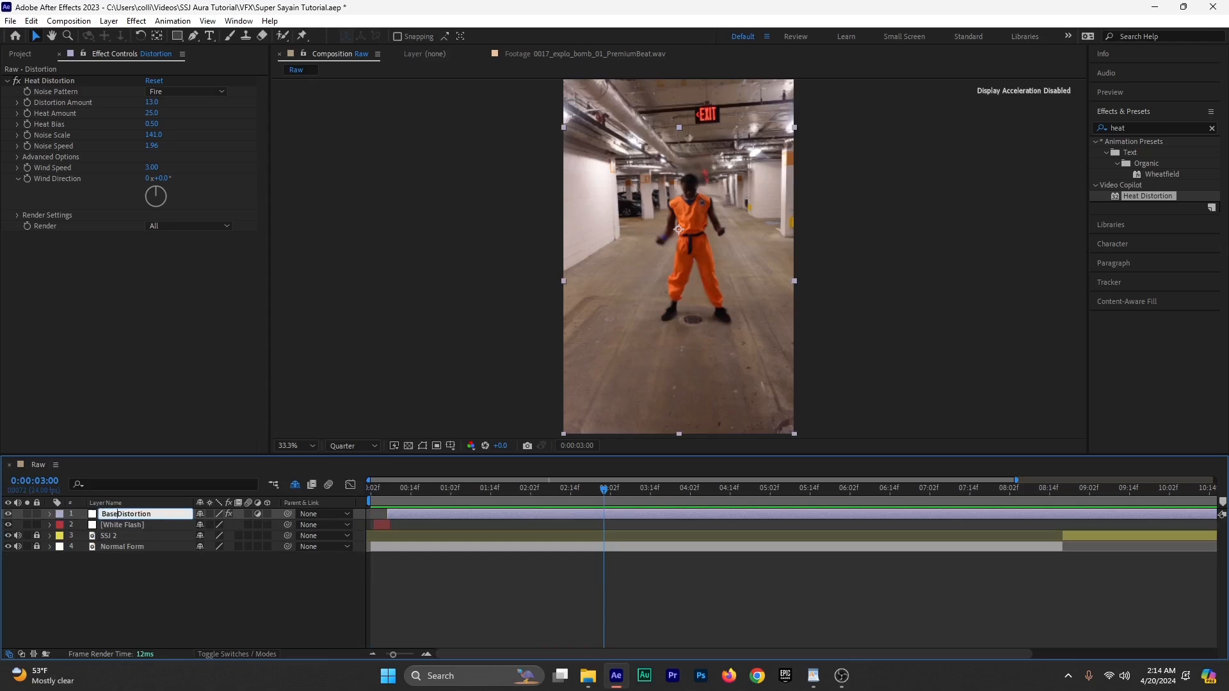
left_click(212, 581)
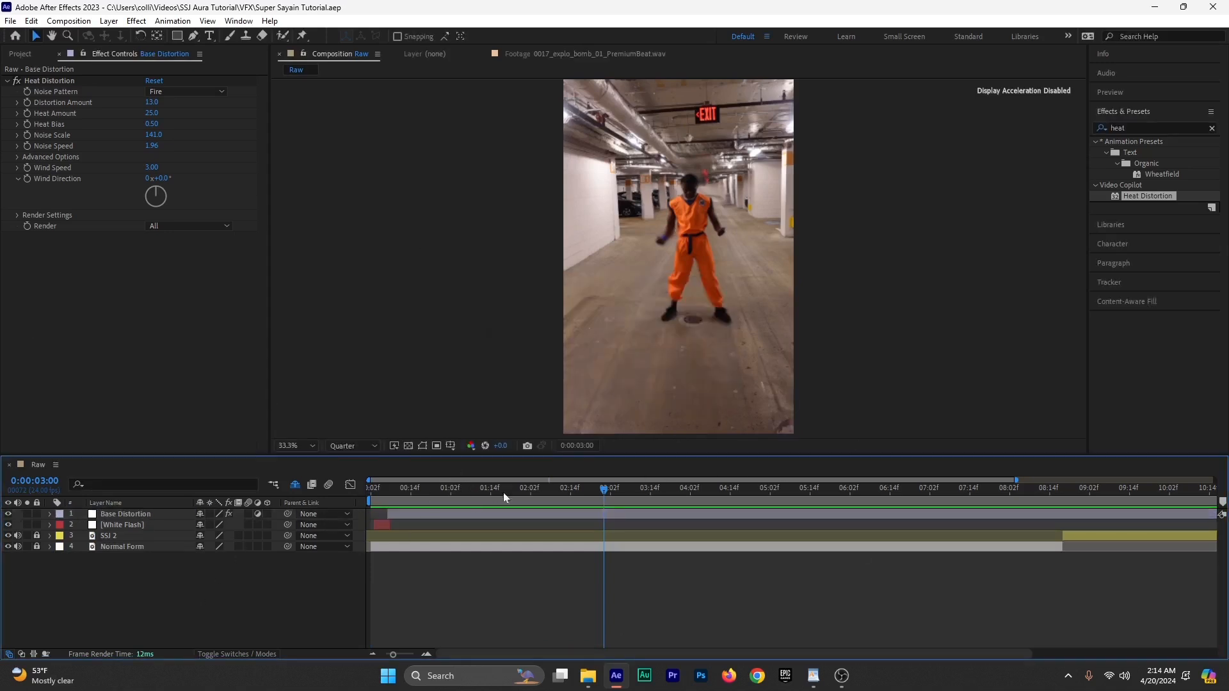
Step: Keyframe the Base Distortion layer's Wind Speed at 0:00:08:18, where SSJ 2 begins, and set it to 4 at 0:00:09:17
left_click_drag(567, 503, 1062, 553)
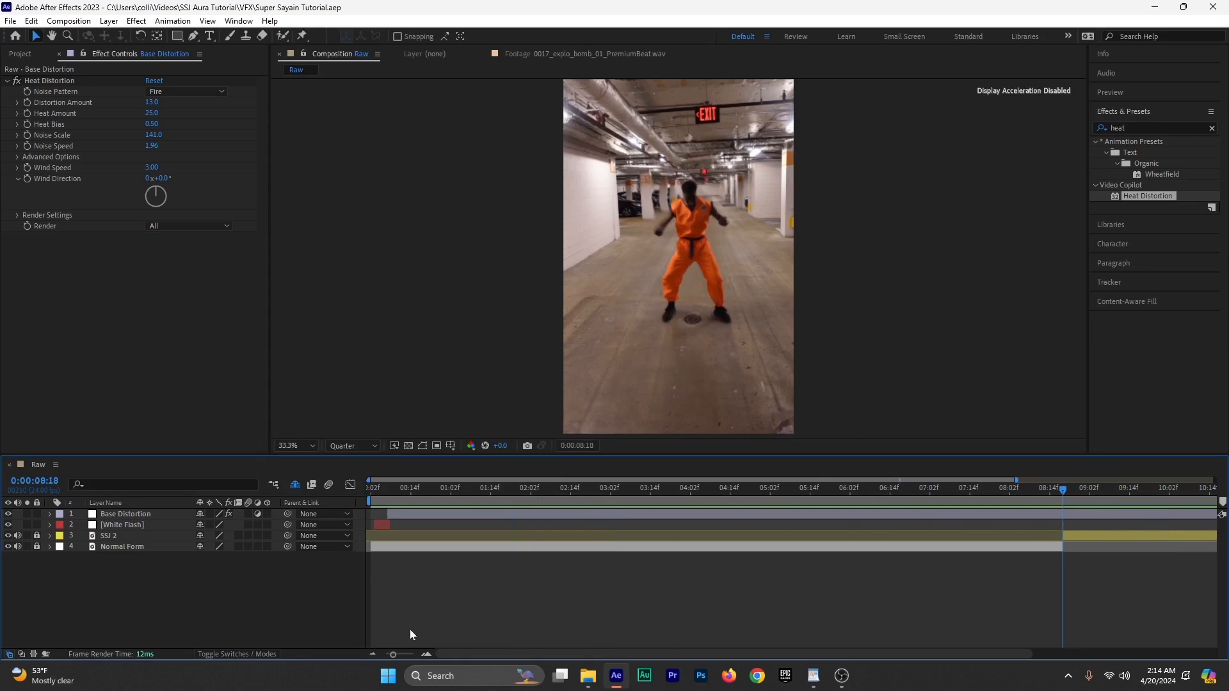
left_click(374, 655)
left_click(977, 517)
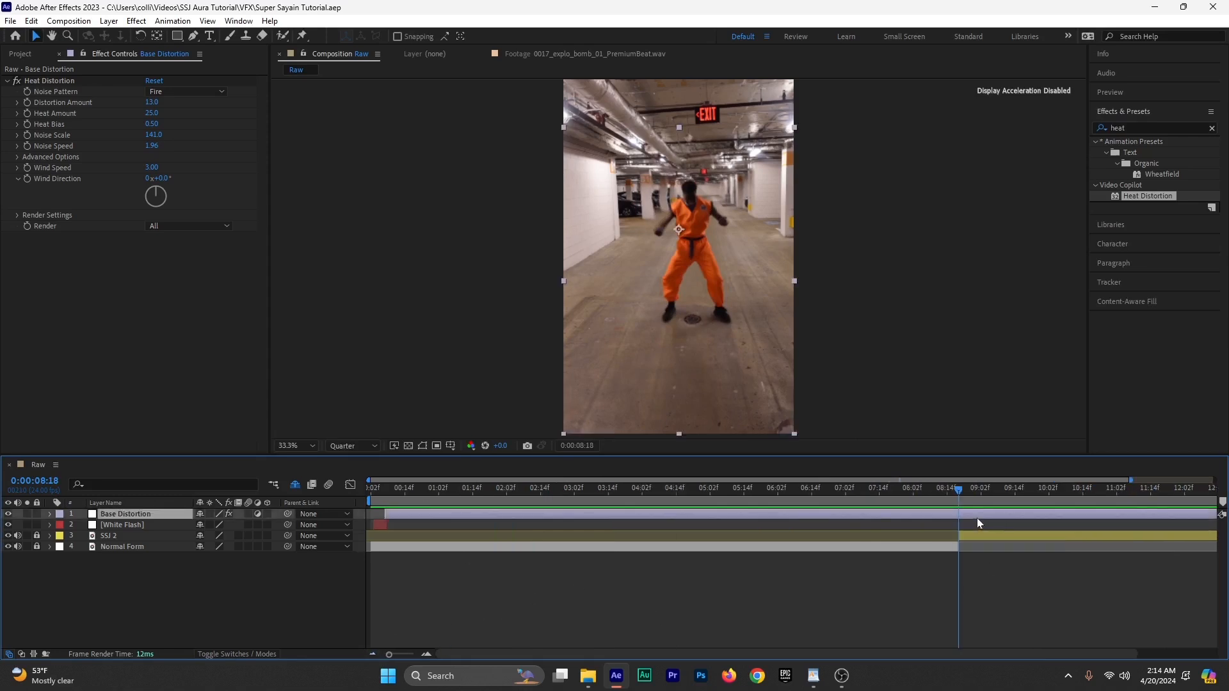
left_click(27, 167)
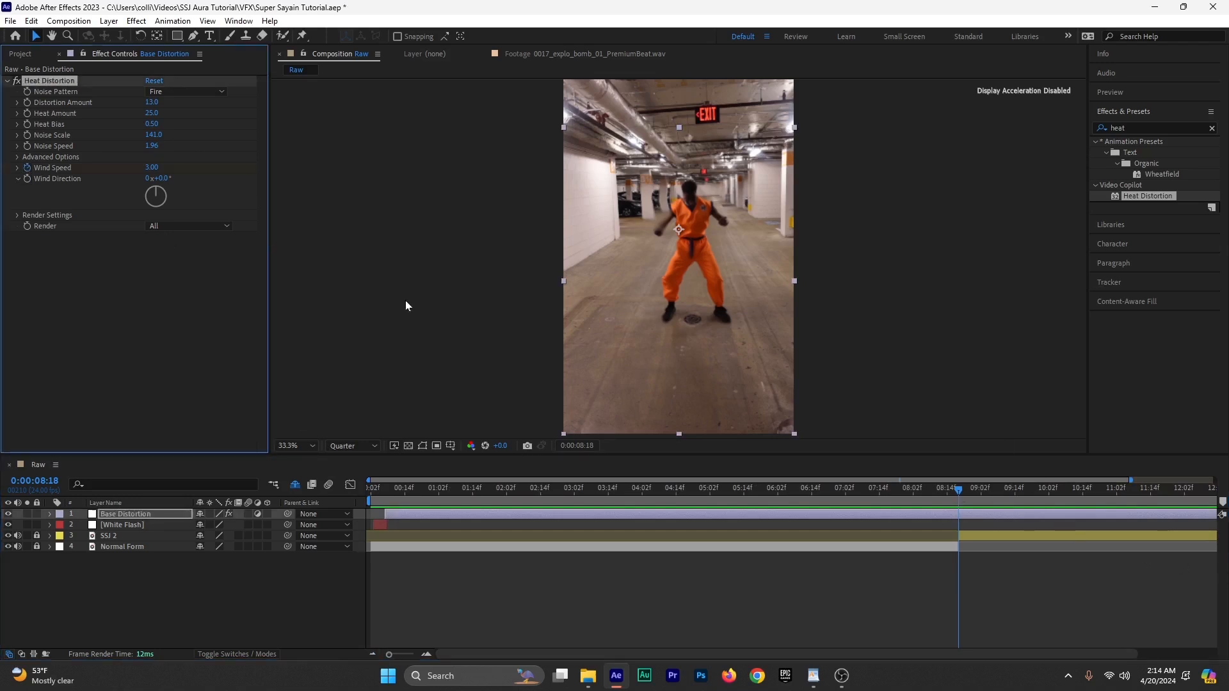
left_click_drag(961, 491, 1023, 503)
left_click(152, 168)
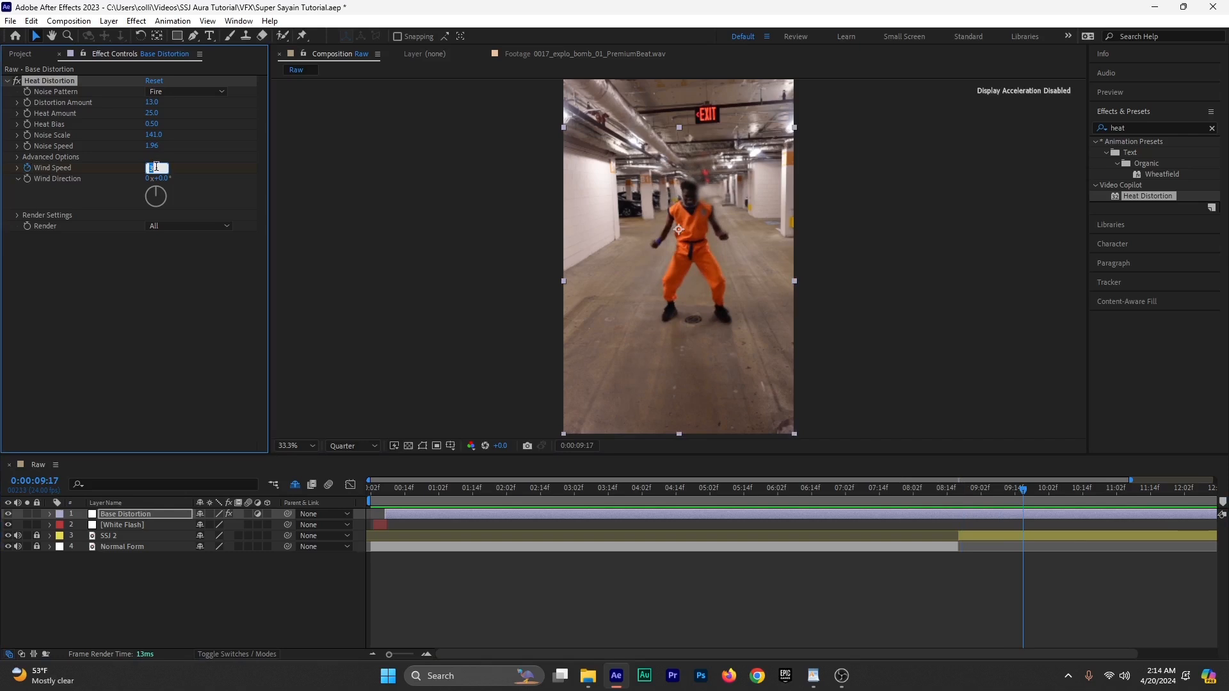
type("4")
key("Return")
Step: Preview the Wind Speed transition from just before the SSJ 2 clip, return to the start of the timeline and save the project
left_click(945, 490)
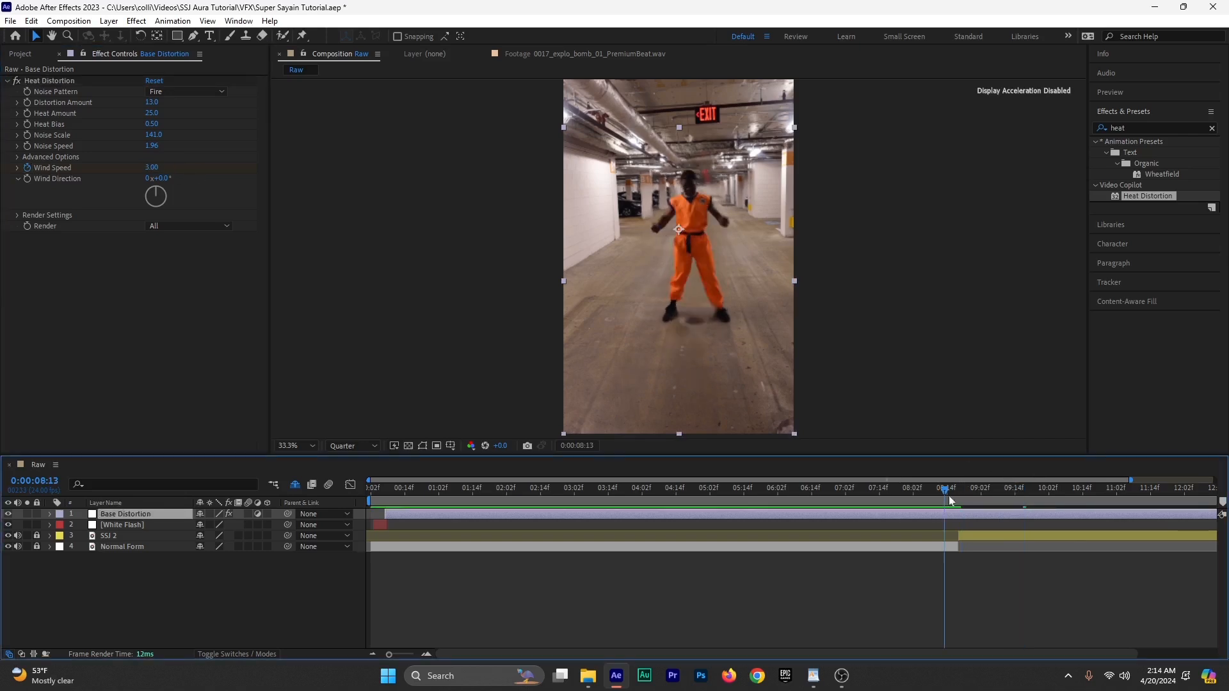
key("space")
left_click_drag(980, 497, 1071, 508)
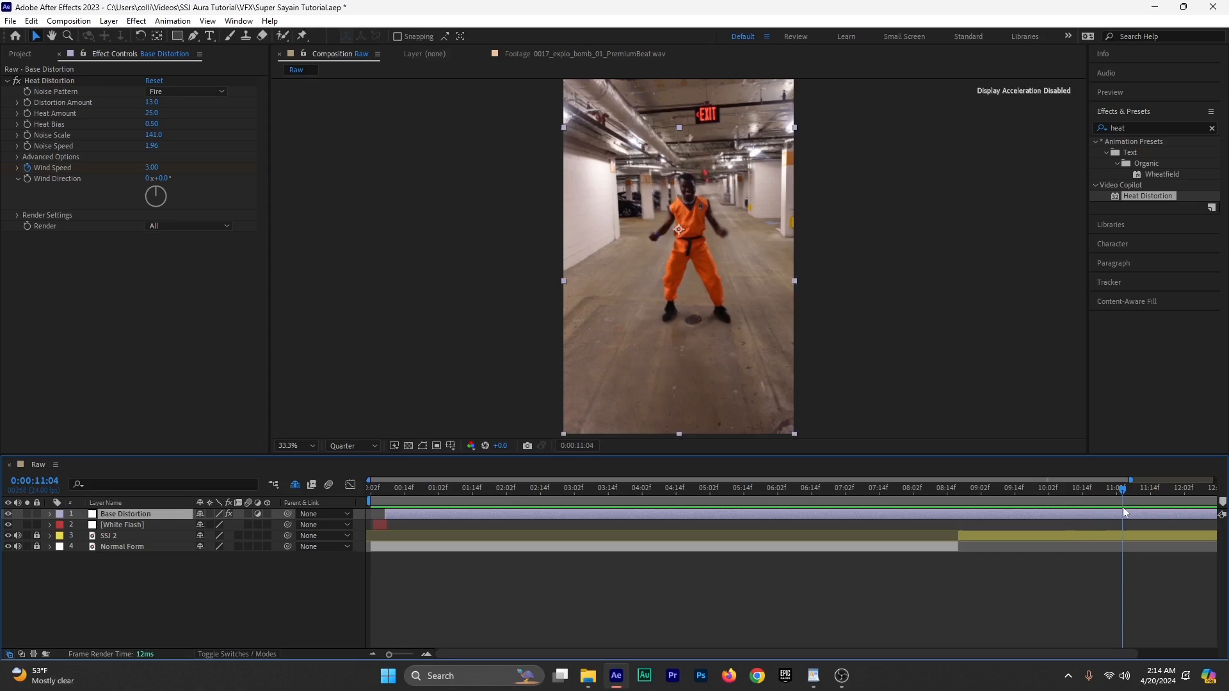
left_click(936, 495)
key("space")
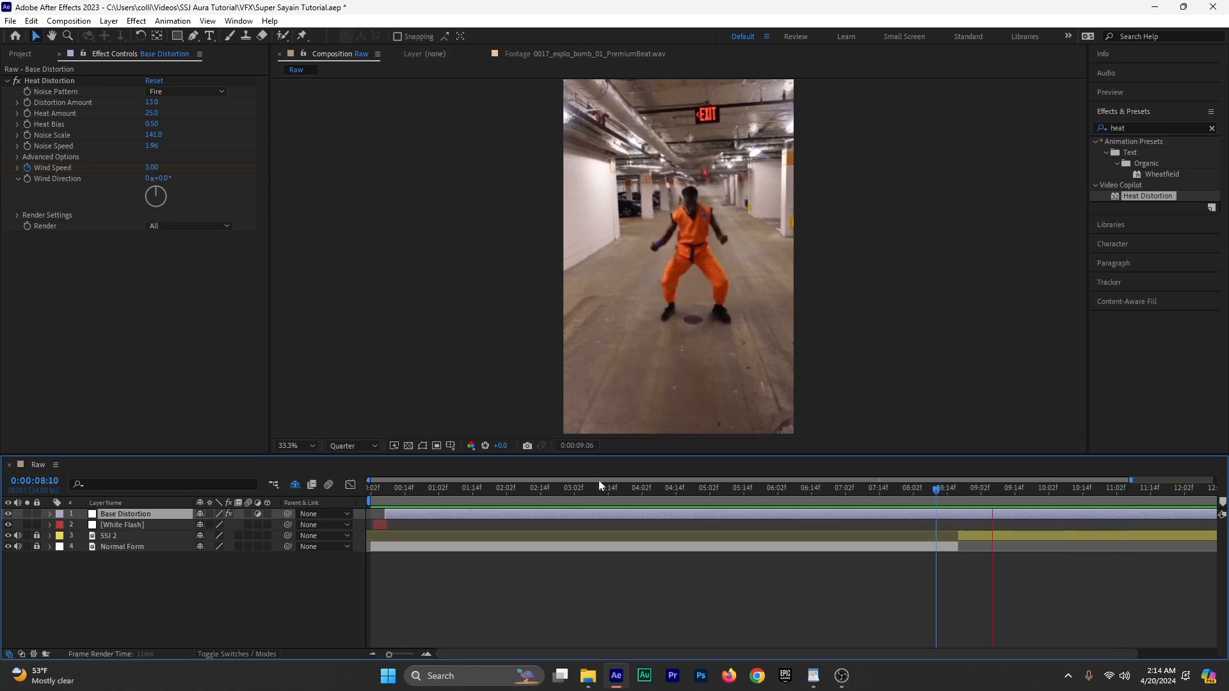
left_click(379, 490)
mouse_move(377, 490)
left_mouse_down()
mouse_move(705, 501)
mouse_move(372, 500)
left_mouse_up()
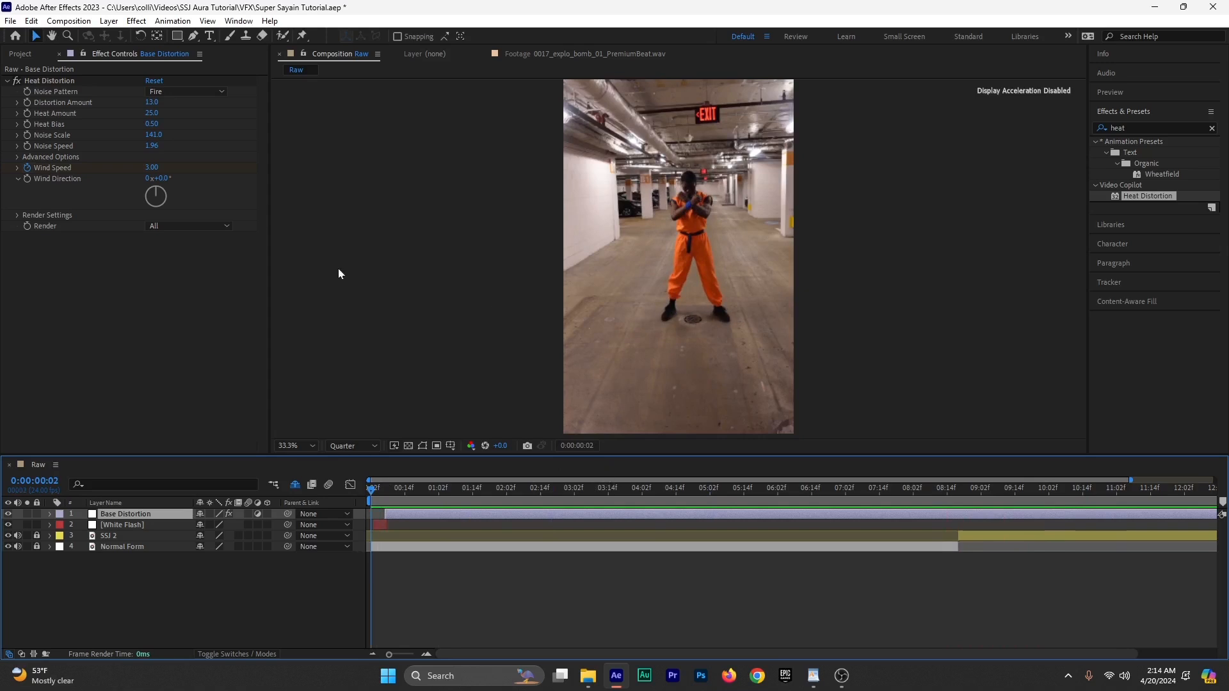
left_click_drag(394, 494, 354, 543)
key("ctrl+s")
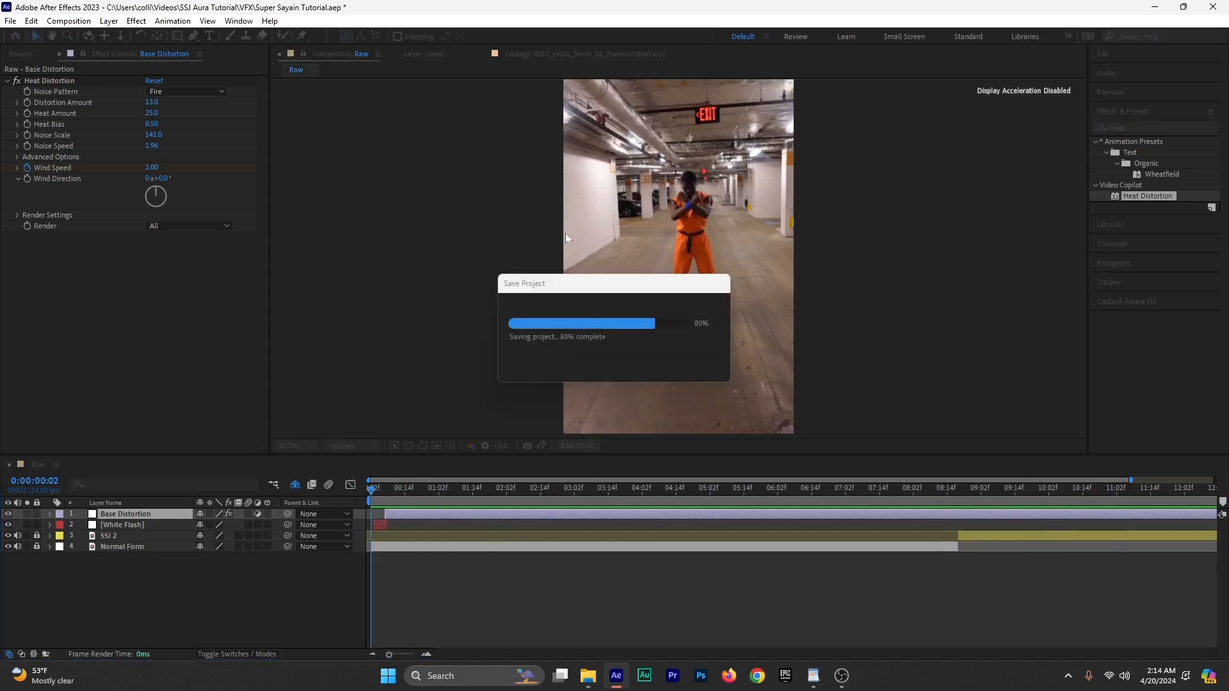
Step: Move to 0:00:00:07, hide the Base Distortion layer and deselect it
left_click_drag(392, 523, 385, 530)
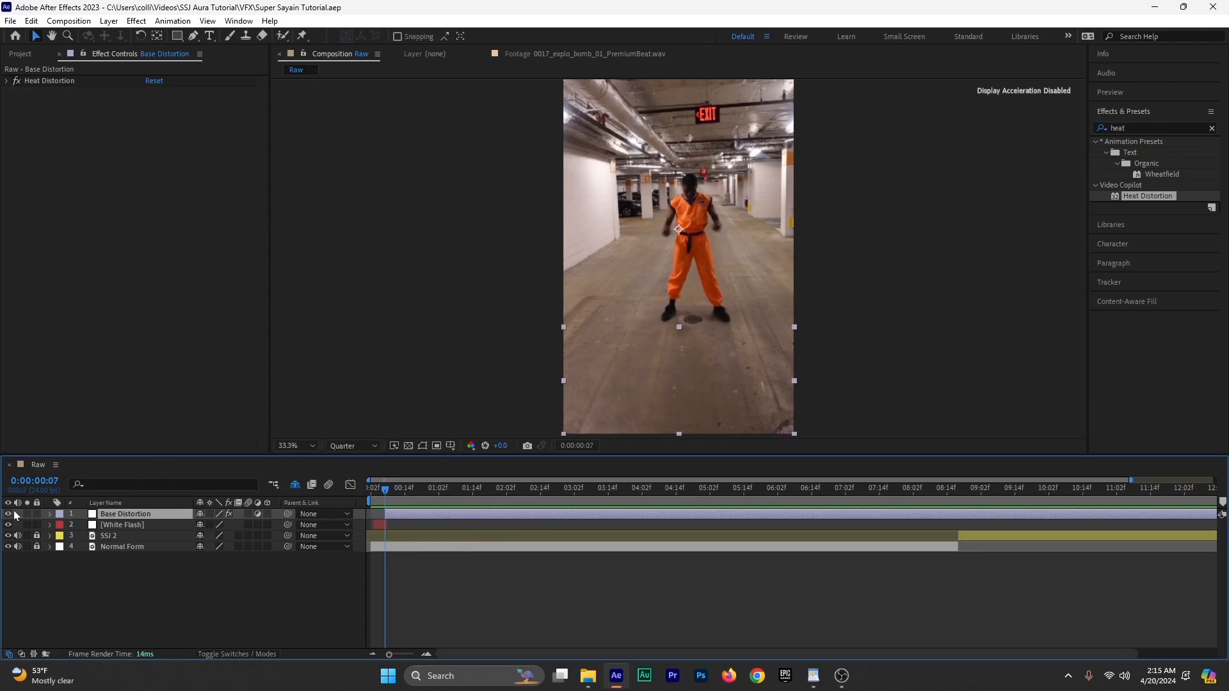
left_click(8, 514)
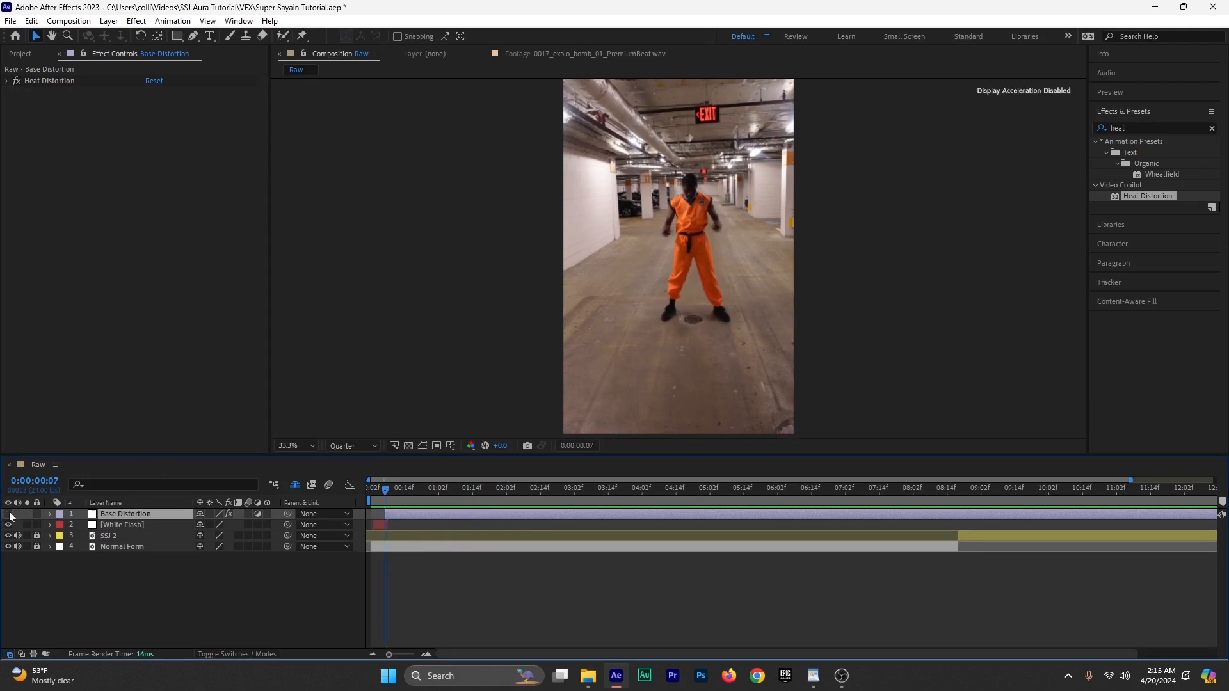
left_click(110, 585)
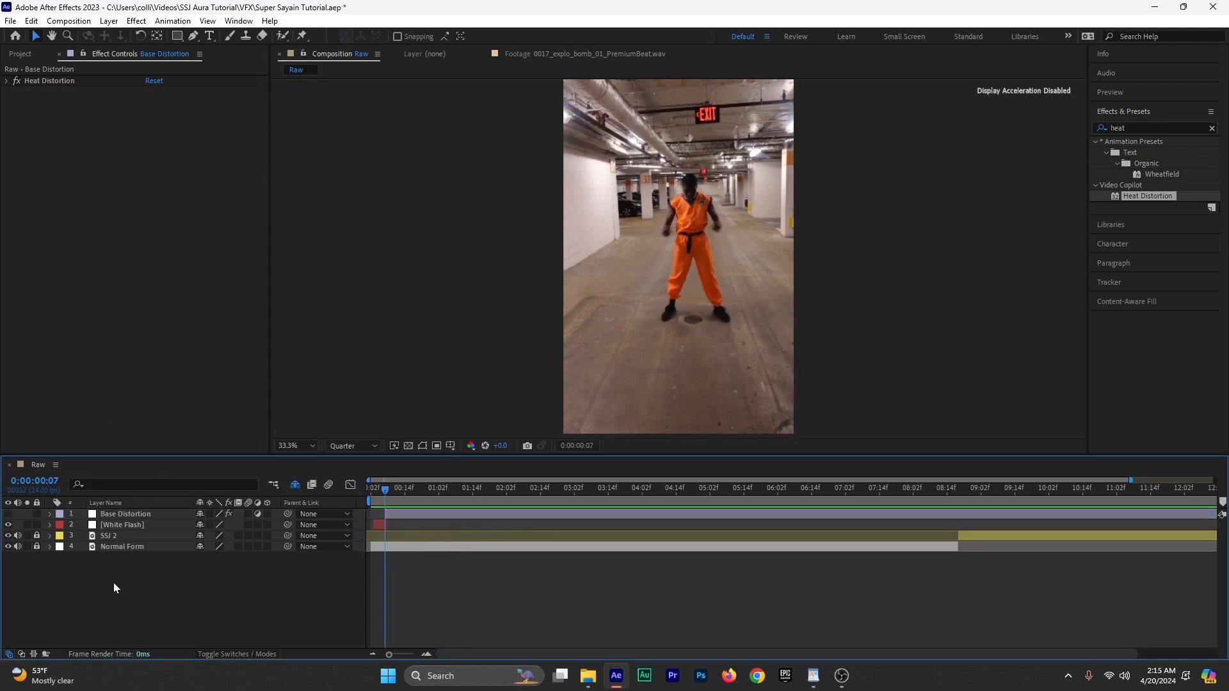
Step: Open White Bubbles Comp from the Comp folder of Floating Bubbles Preset.aep, inside the project's VFX folder
left_click(20, 54)
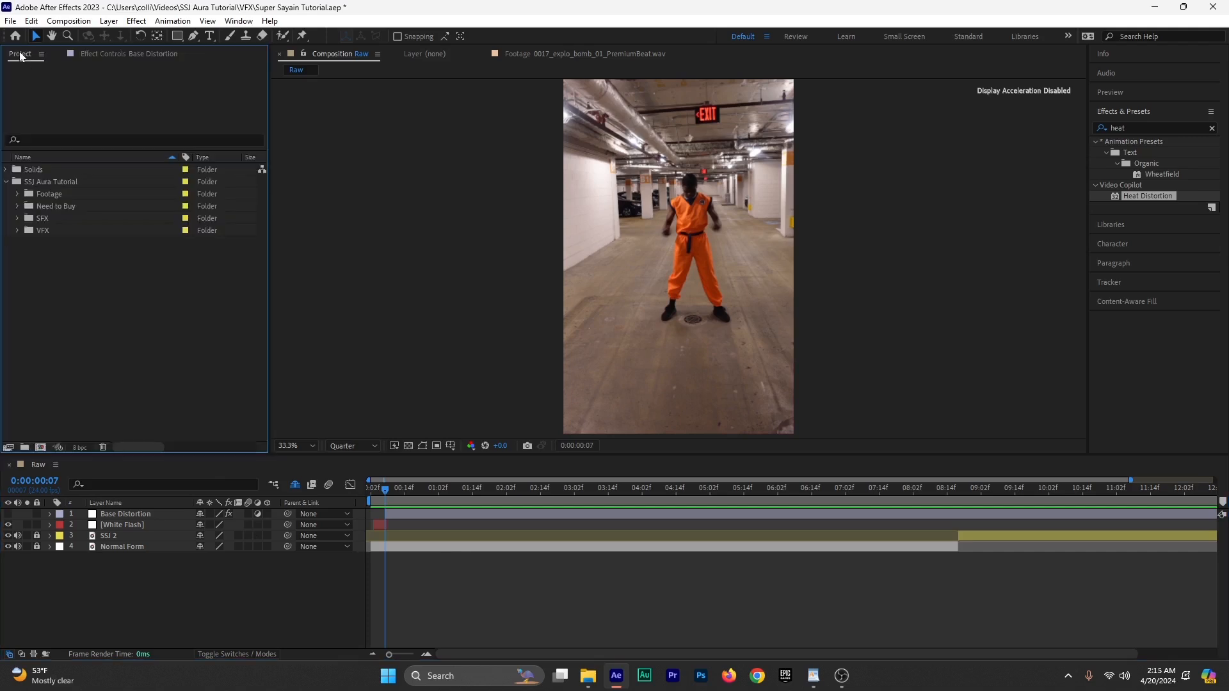
left_click(18, 231)
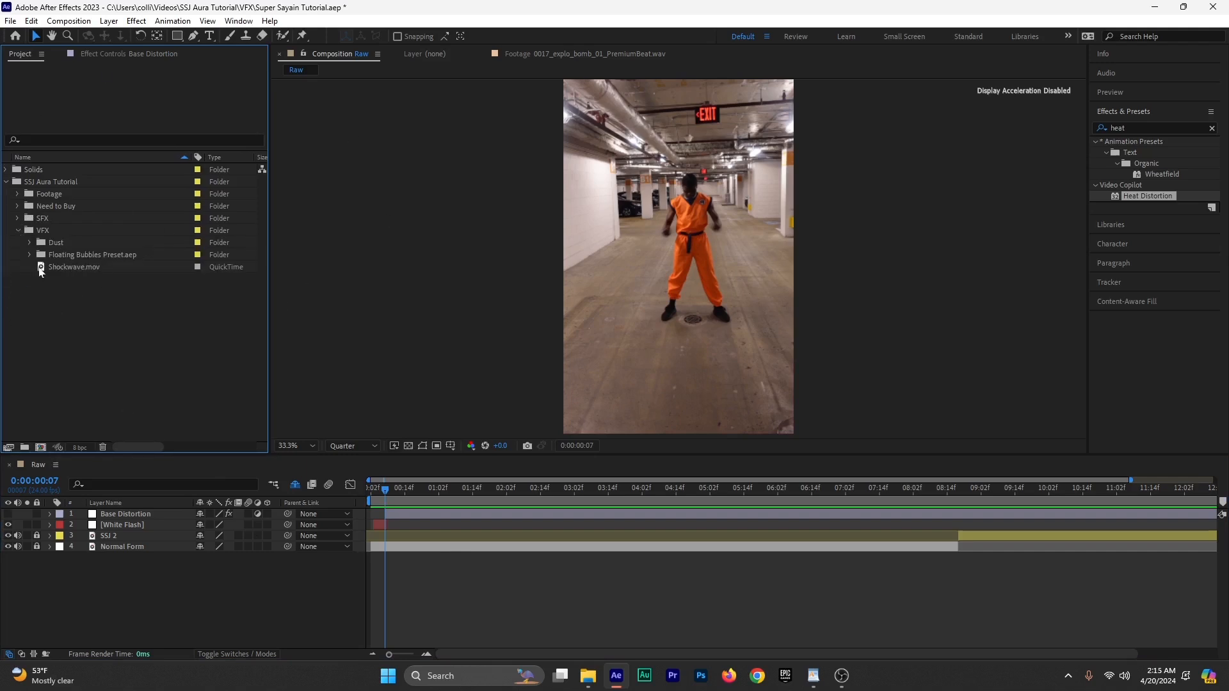
left_click(65, 255)
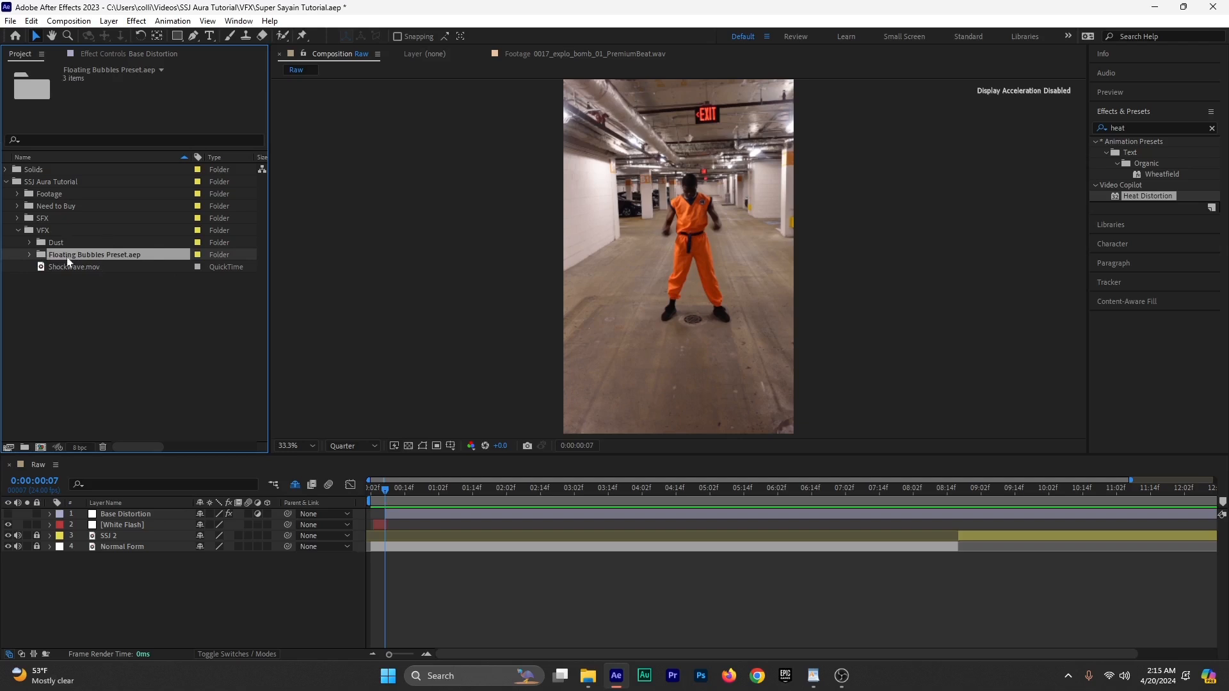
left_click(29, 255)
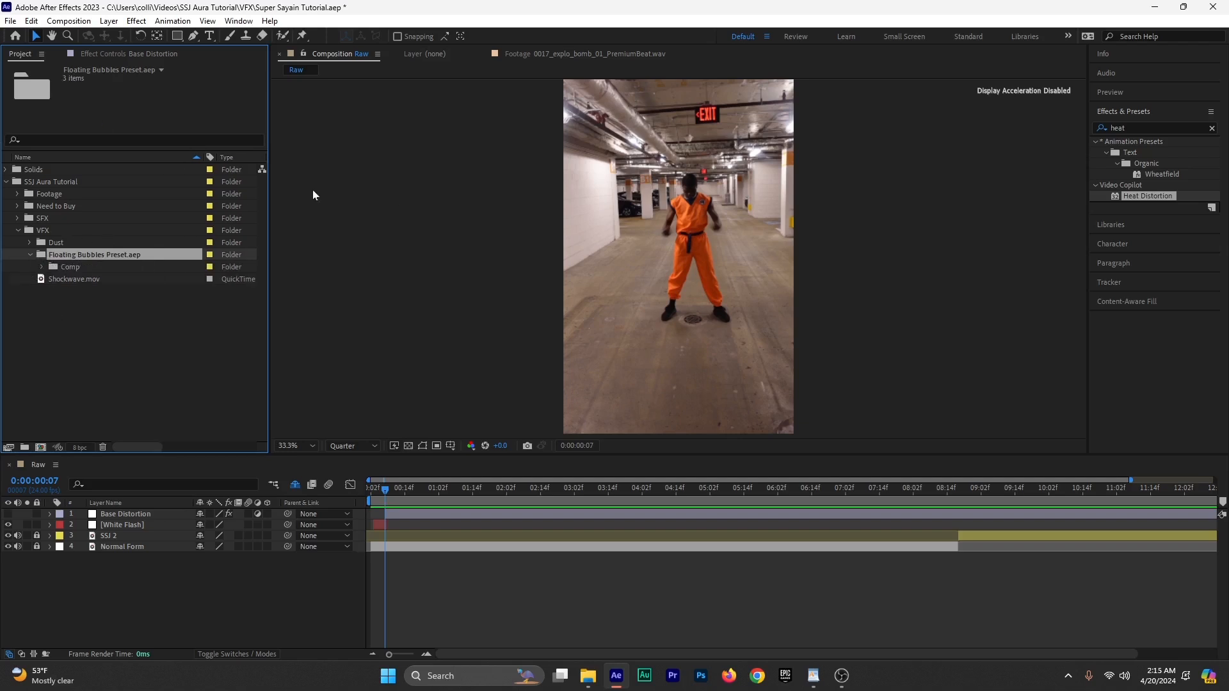
left_click(44, 267)
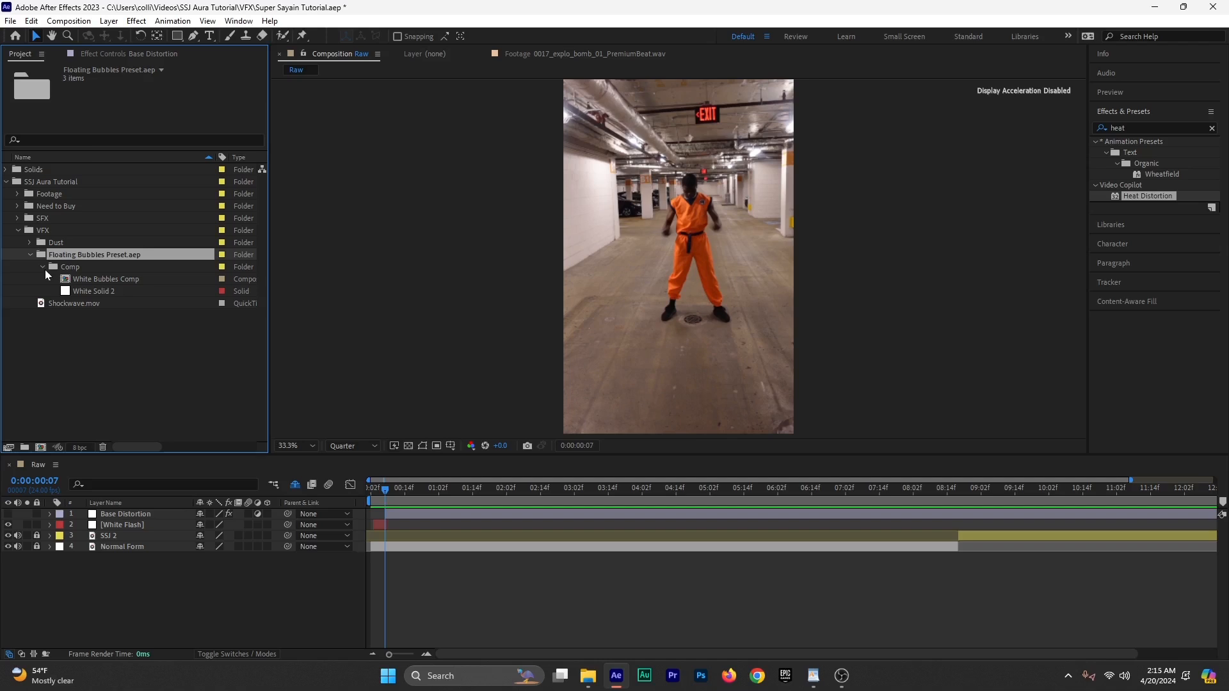
double_click(106, 279)
left_click_drag(468, 495, 275, 571)
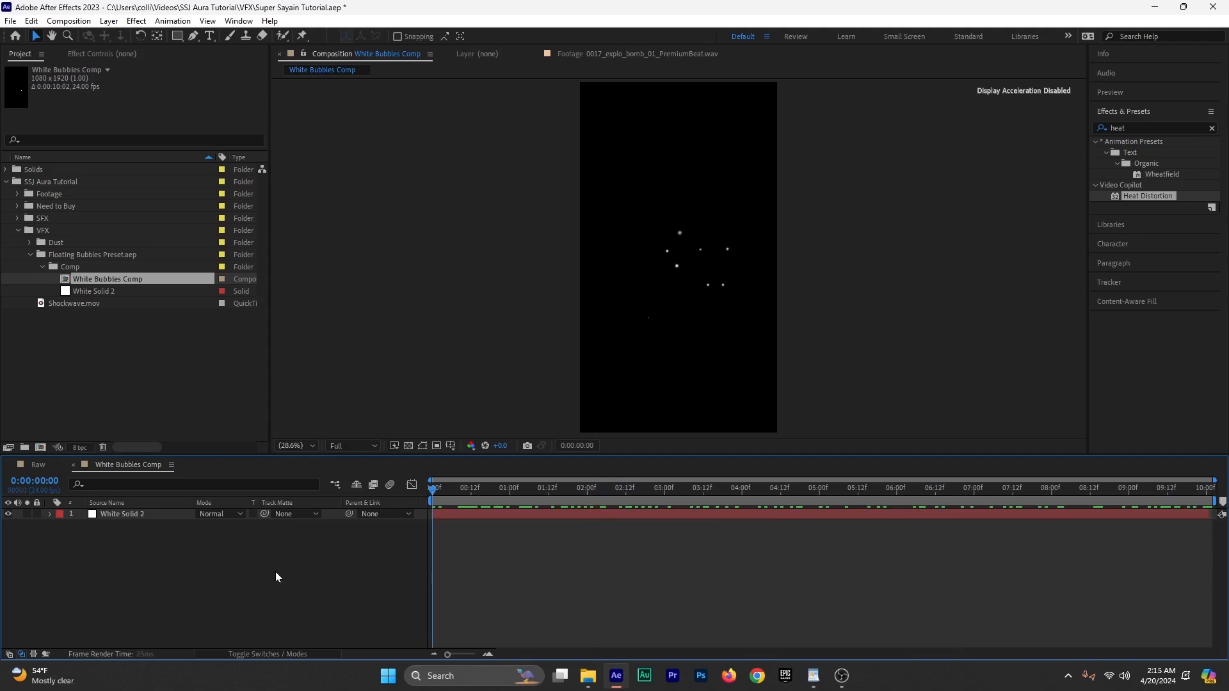
Step: Copy the White Solid 2 layer from White Bubbles Comp and paste it into the Raw composition
left_click(137, 515)
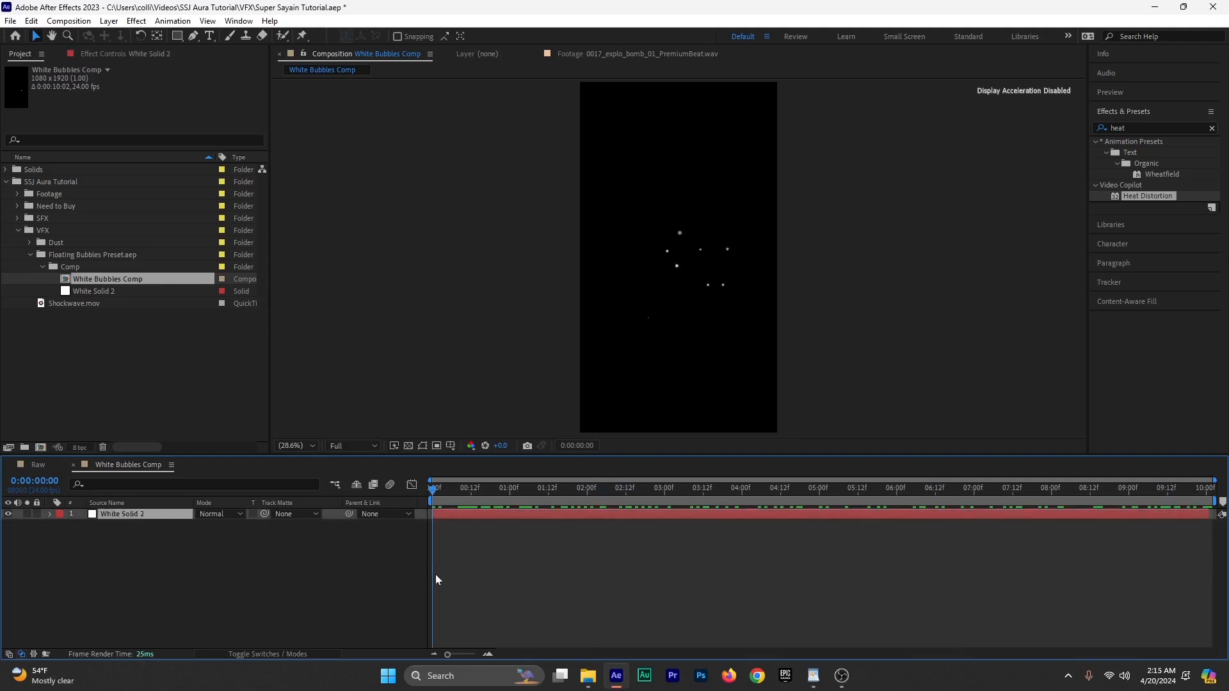
left_click(38, 465)
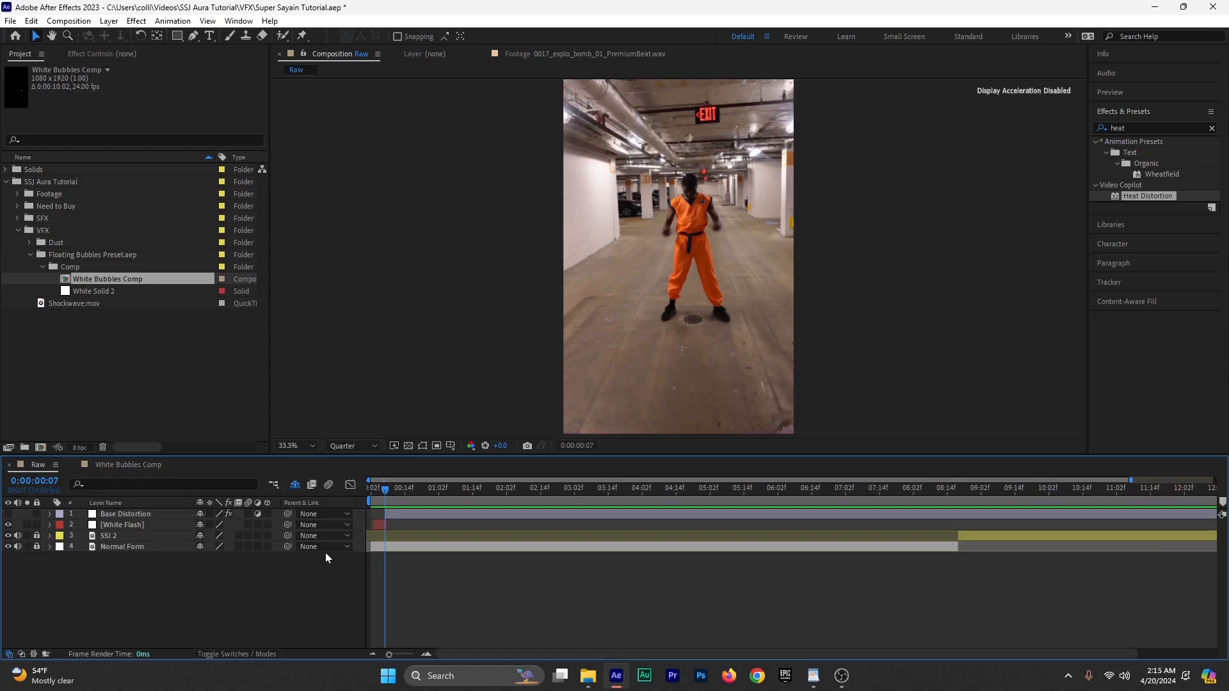
left_click_drag(329, 535, 388, 539)
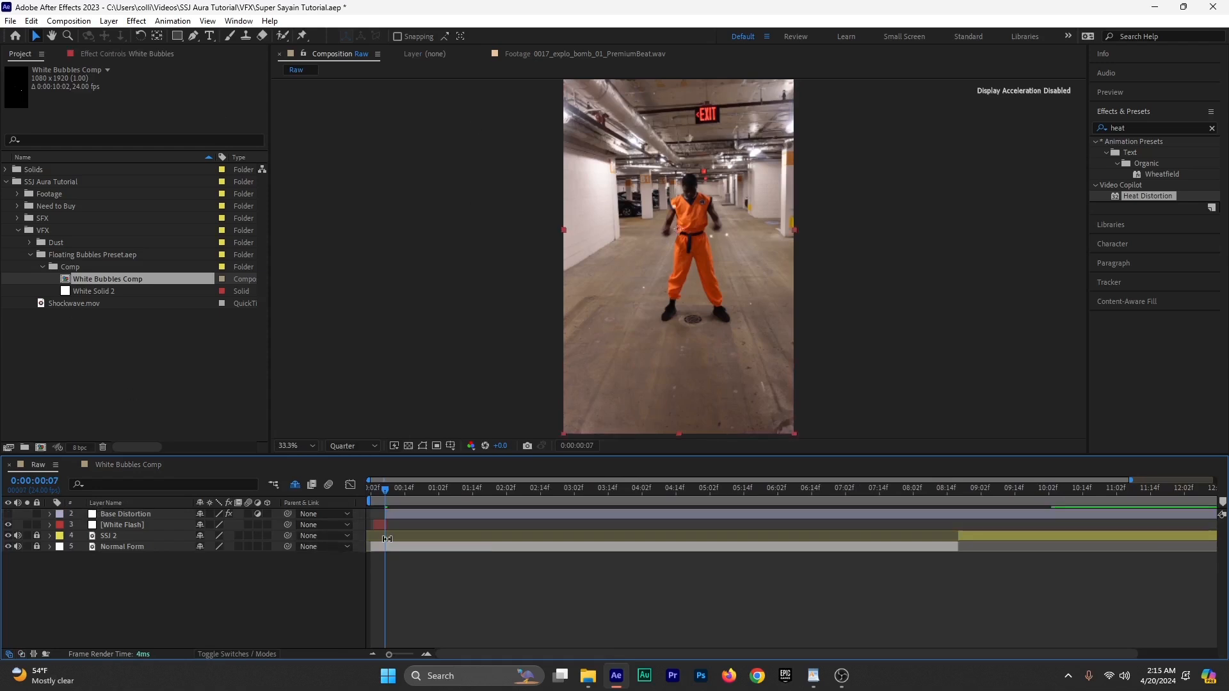
Step: Check the source layer's switches in White Bubbles Comp, then unshy the pasted White Bubbles layer in Raw and hide the shy layers again
left_click(127, 473)
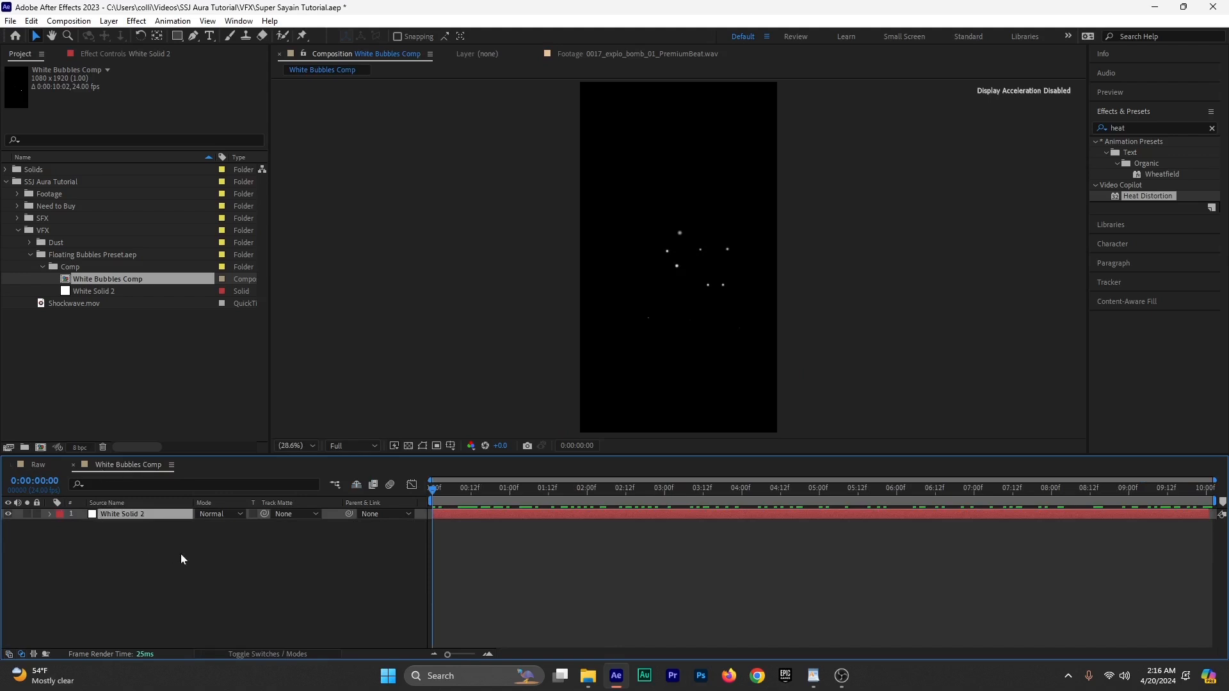
left_click(283, 655)
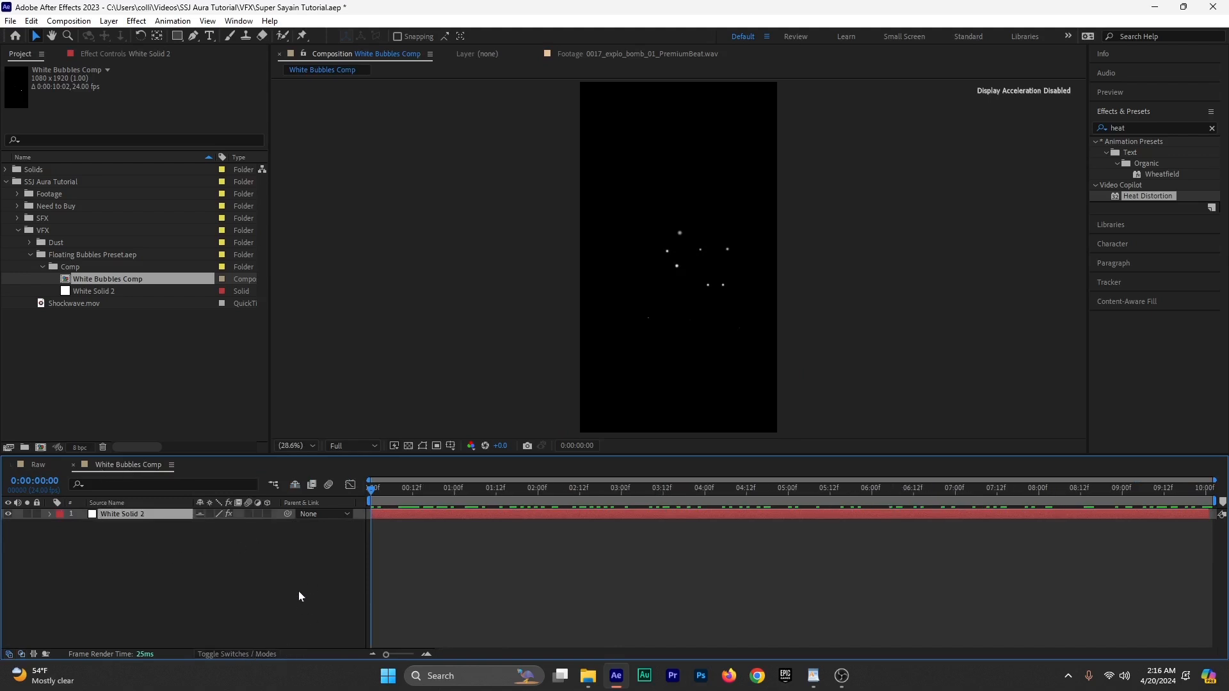
left_click(29, 467)
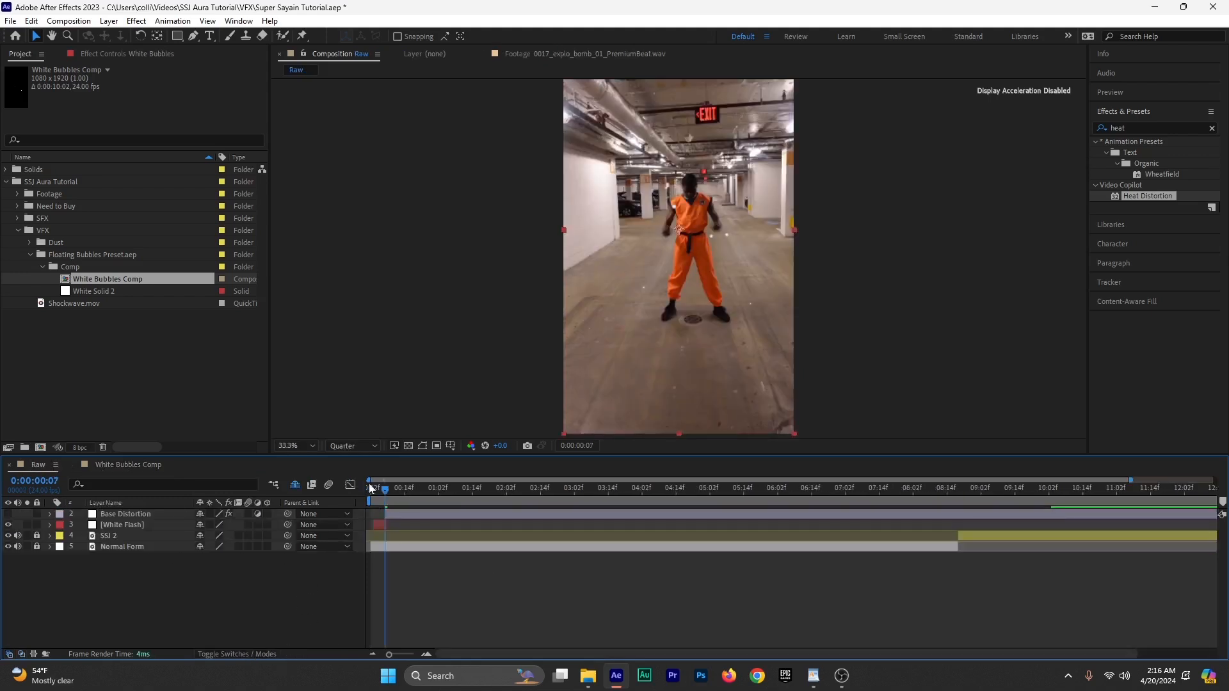
left_click(295, 485)
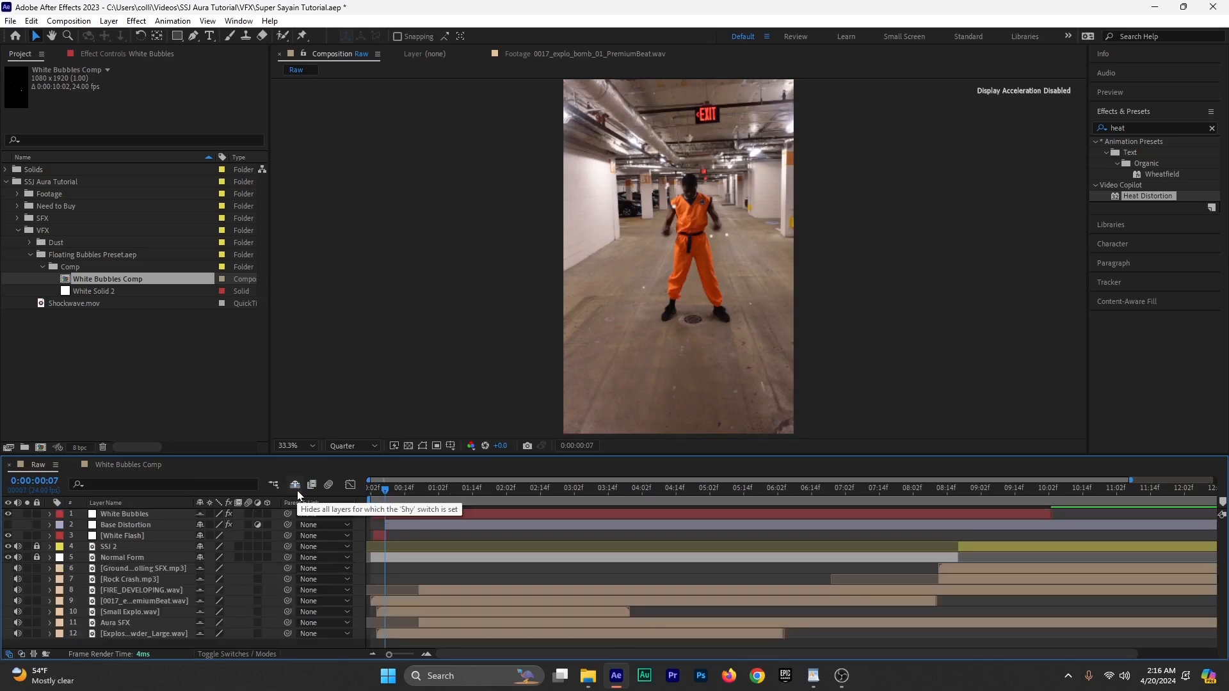
left_click(411, 515)
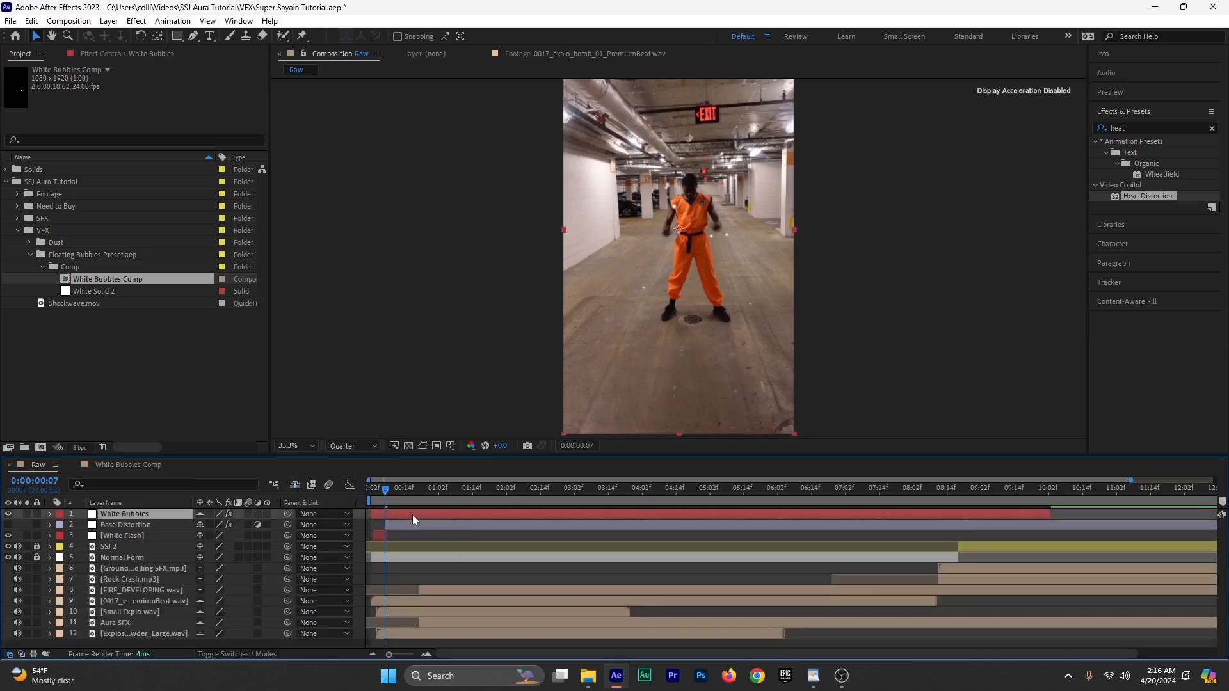
left_click(297, 485)
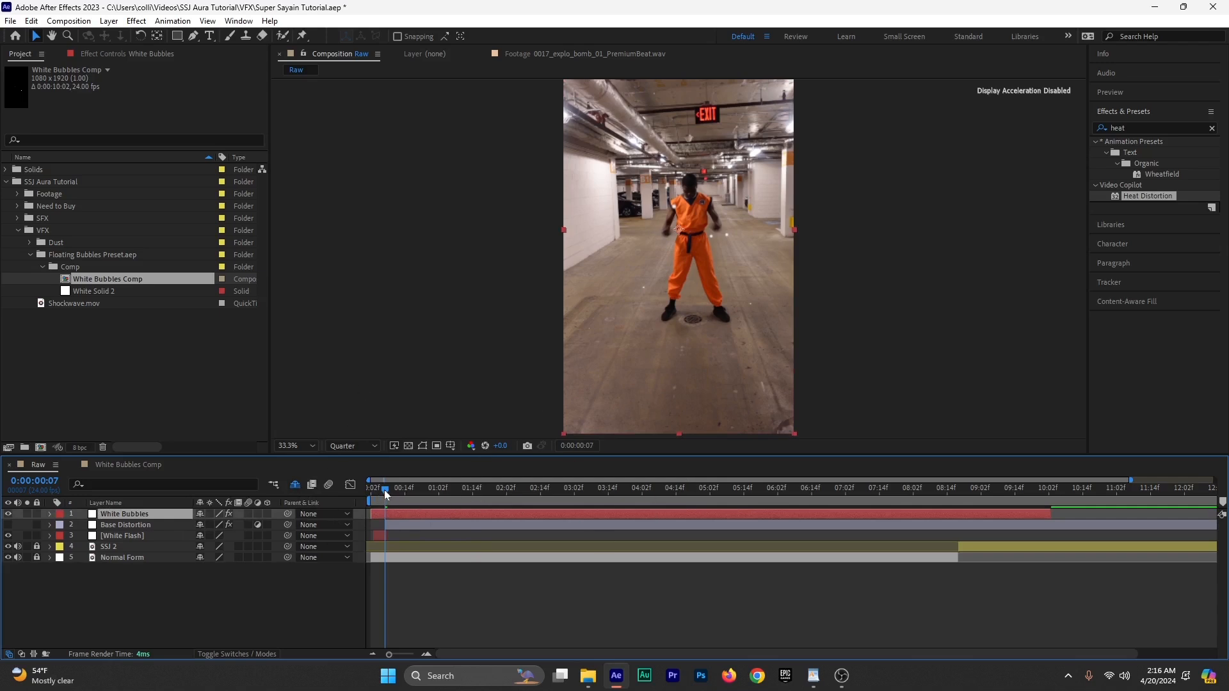
Step: Scrub Raw to 0:00:01:09 to preview the bubbles, close White Bubbles Comp and collapse the Floating Bubbles Preset.aep folder
left_click_drag(384, 490, 458, 504)
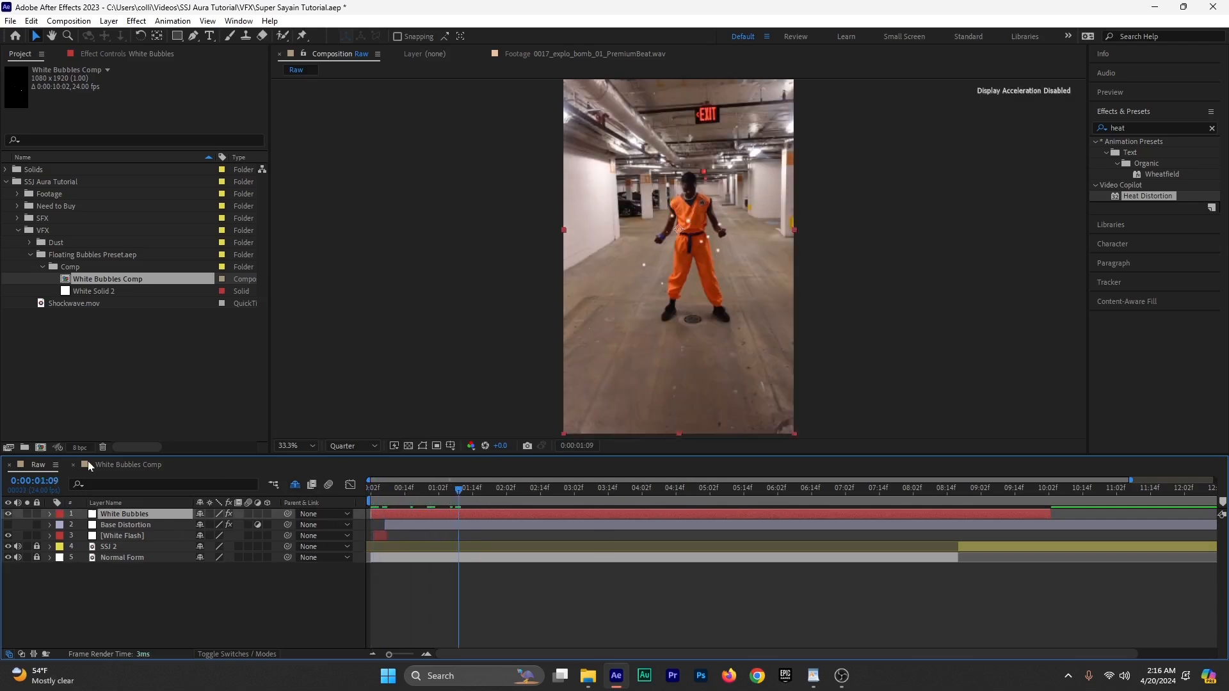
left_click(75, 463)
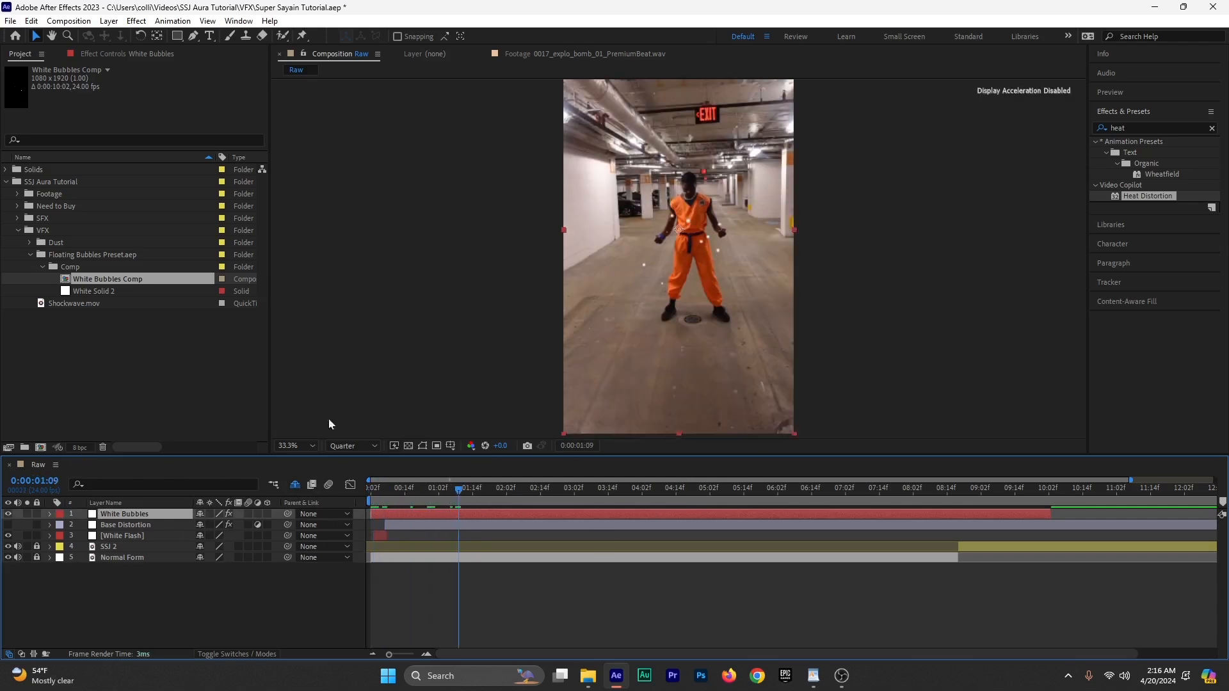
left_click(28, 255)
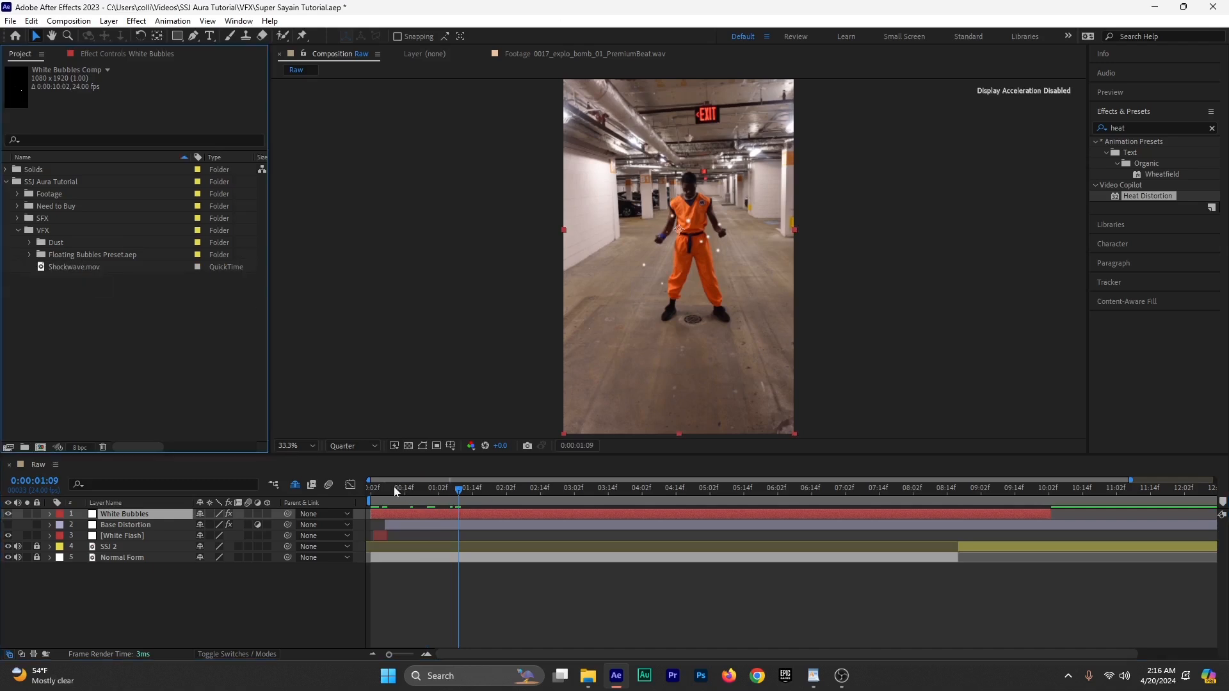
Step: Return to 0:00:00:02 and shift the White Bubbles layer to start at 0:00:00:07, in line with Base Distortion
left_click(371, 490)
mouse_move(388, 513)
left_mouse_down()
mouse_move(410, 513)
mouse_move(399, 517)
left_mouse_up()
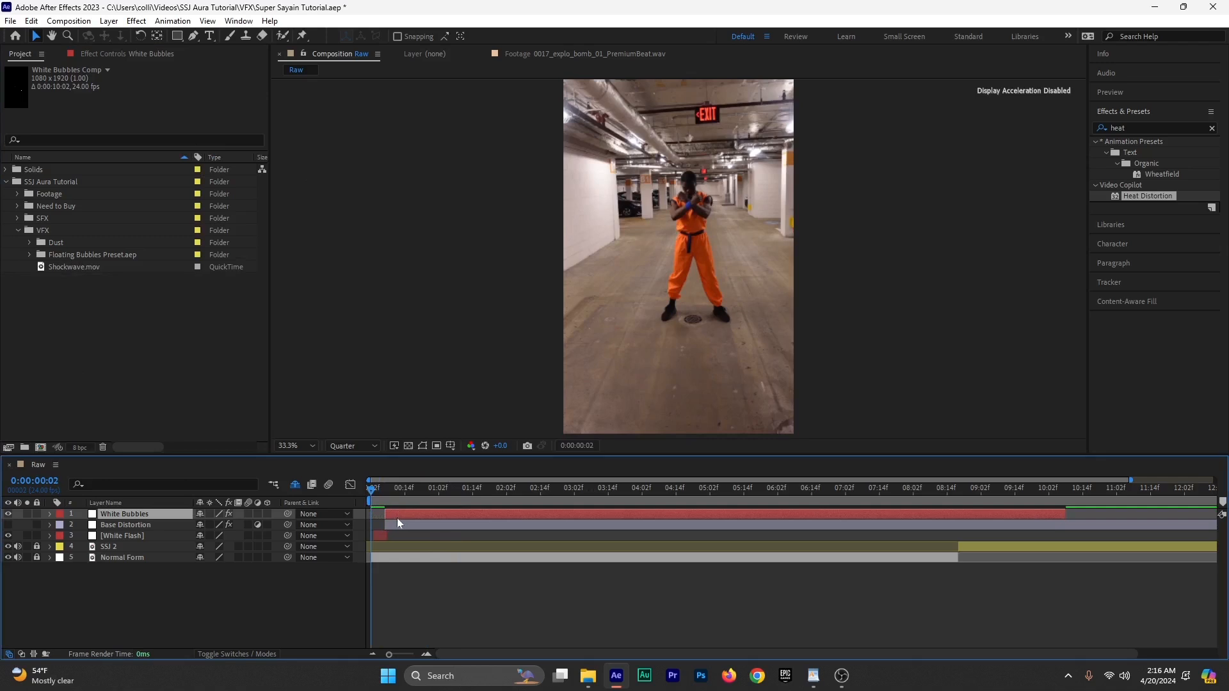
Step: Move the White Flash layer to the top of the stack, lock it and hide it as shy
left_click_drag(116, 537, 120, 510)
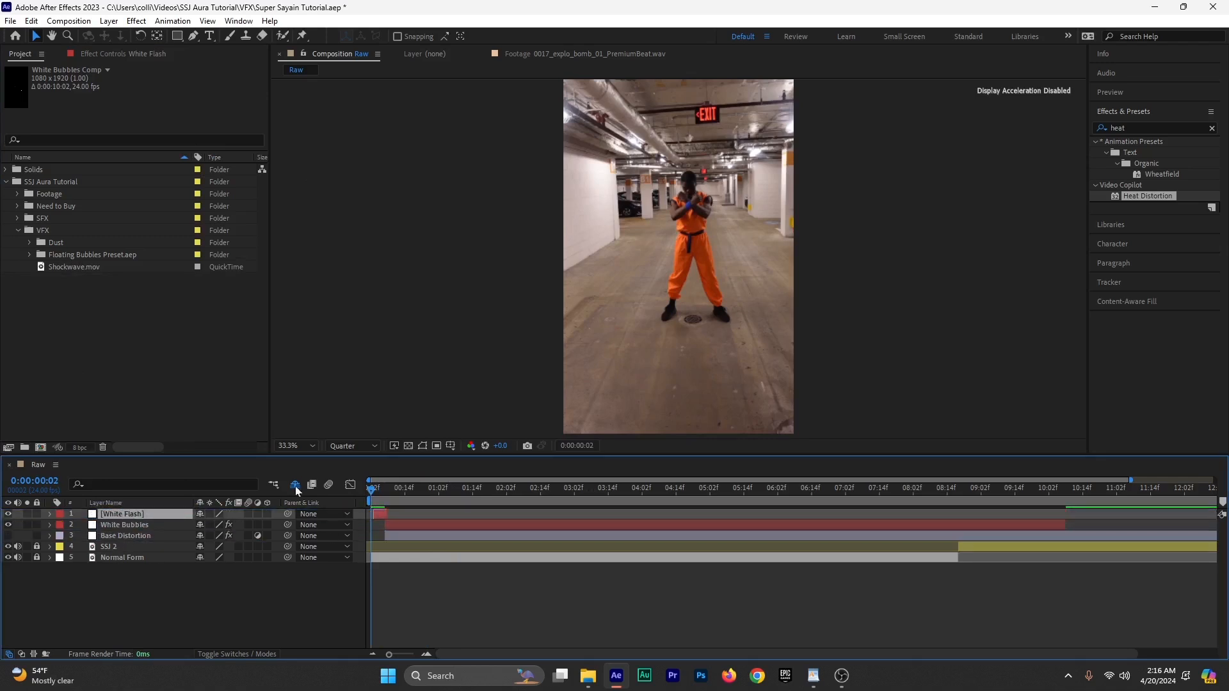
left_click(36, 515)
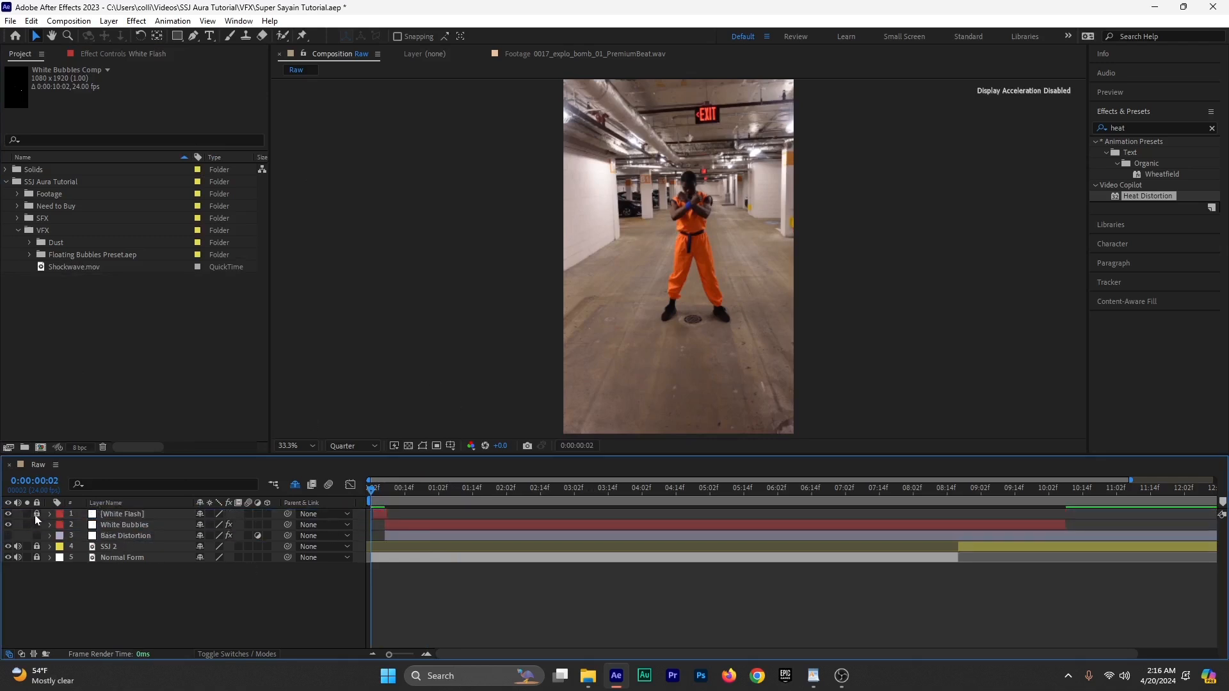
left_click(201, 515)
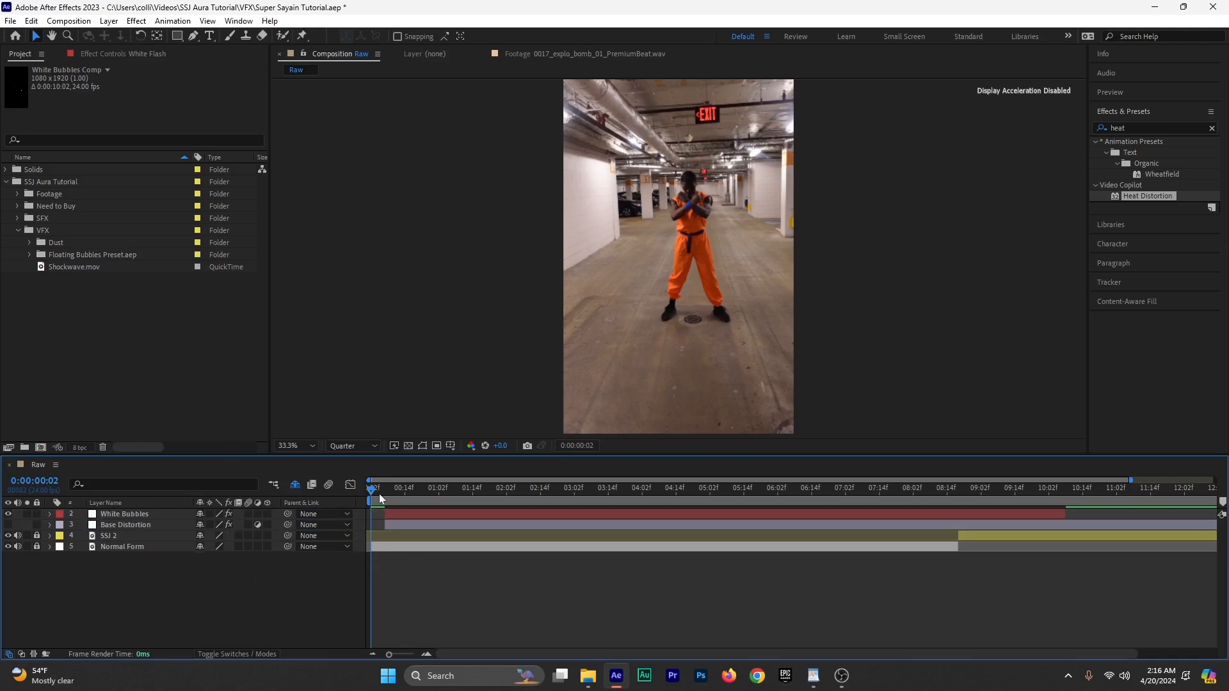
Step: Add a 100% Opacity keyframe to White Bubbles at 0:00:00:07 and shift it to about 0:00:00:13
left_click_drag(377, 494, 384, 493)
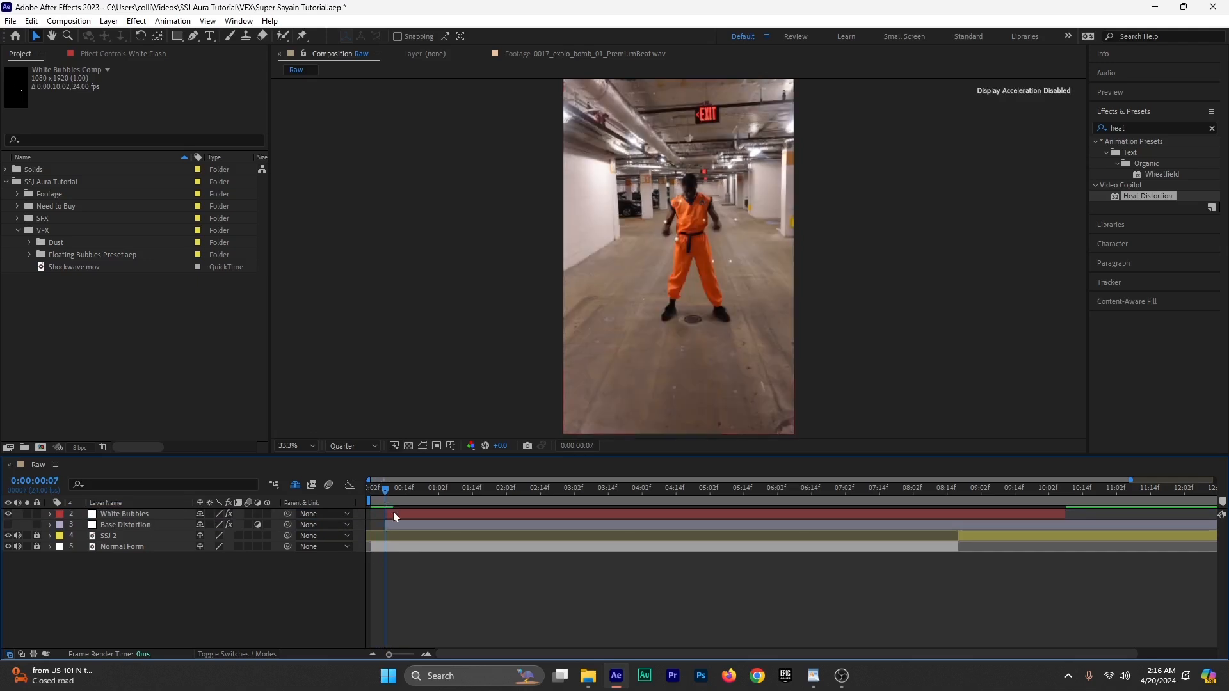
left_click(393, 513)
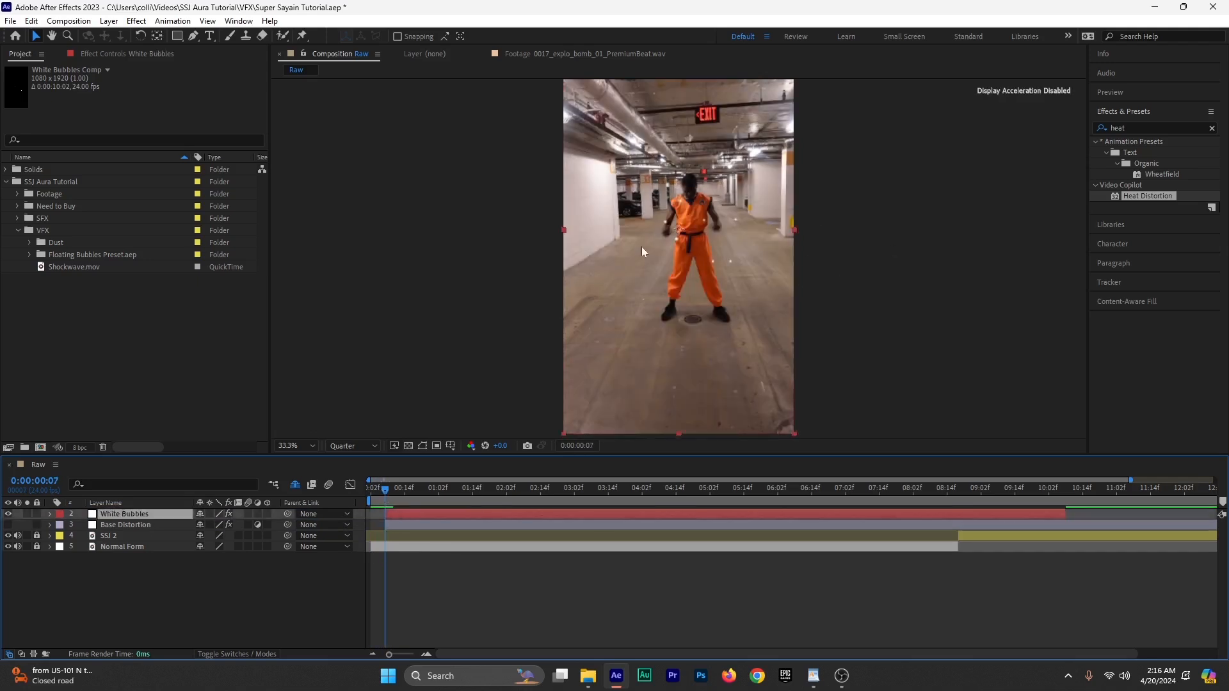
key("t")
left_click(82, 525)
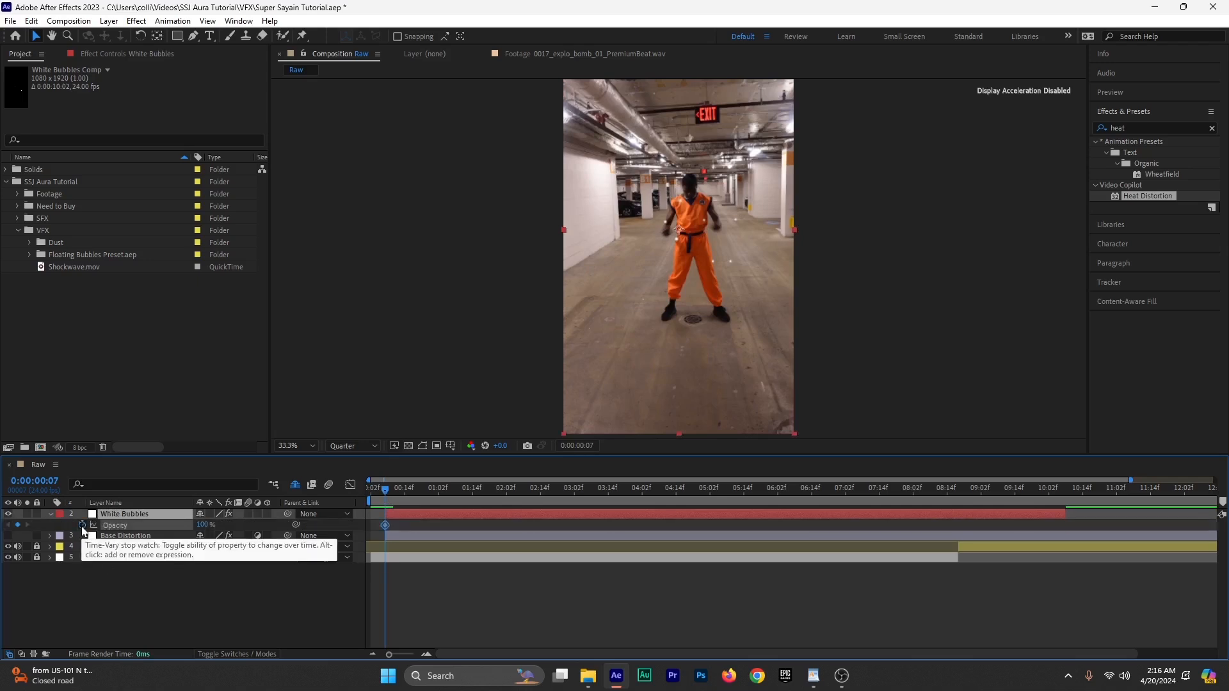
left_click_drag(386, 525, 400, 533)
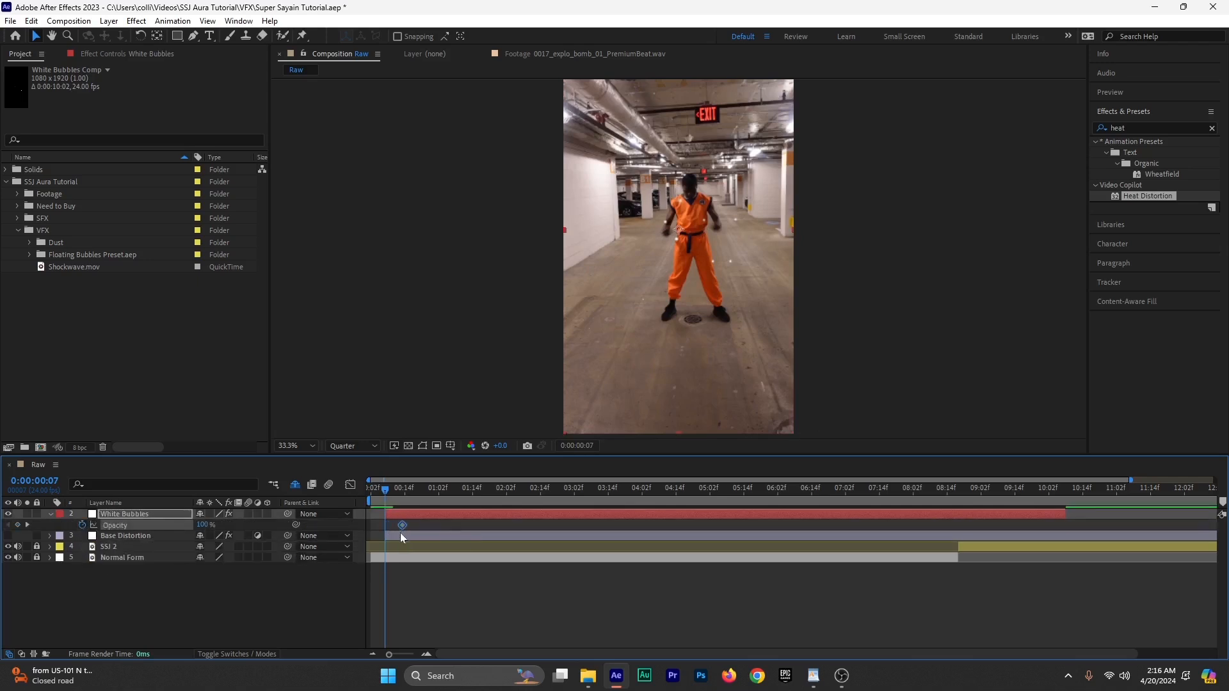
Step: Keyframe the White Bubbles layer's opacity at 0% at 0:00:00:07 and play back the fade-in from the start
left_click_drag(201, 525, 137, 525)
left_click_drag(385, 490, 371, 490)
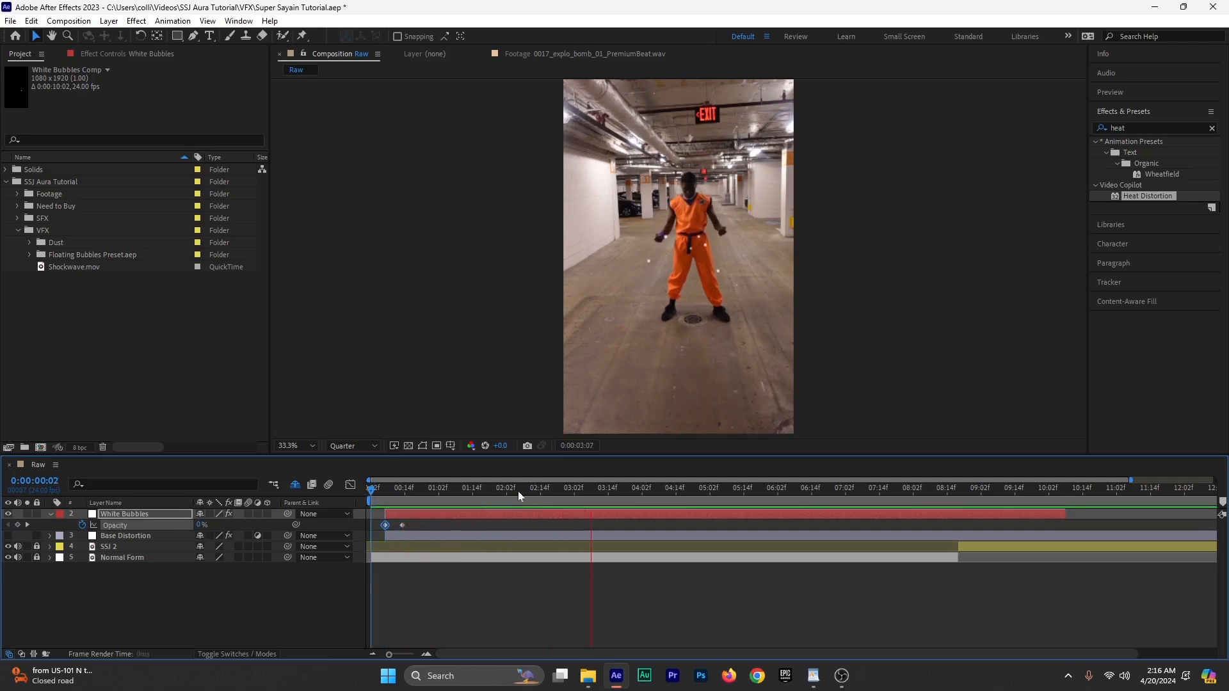
key("space")
Step: Set the particle type of the CC Particle World effect on the White Bubbles layer to Faded Sphere
left_click(483, 515)
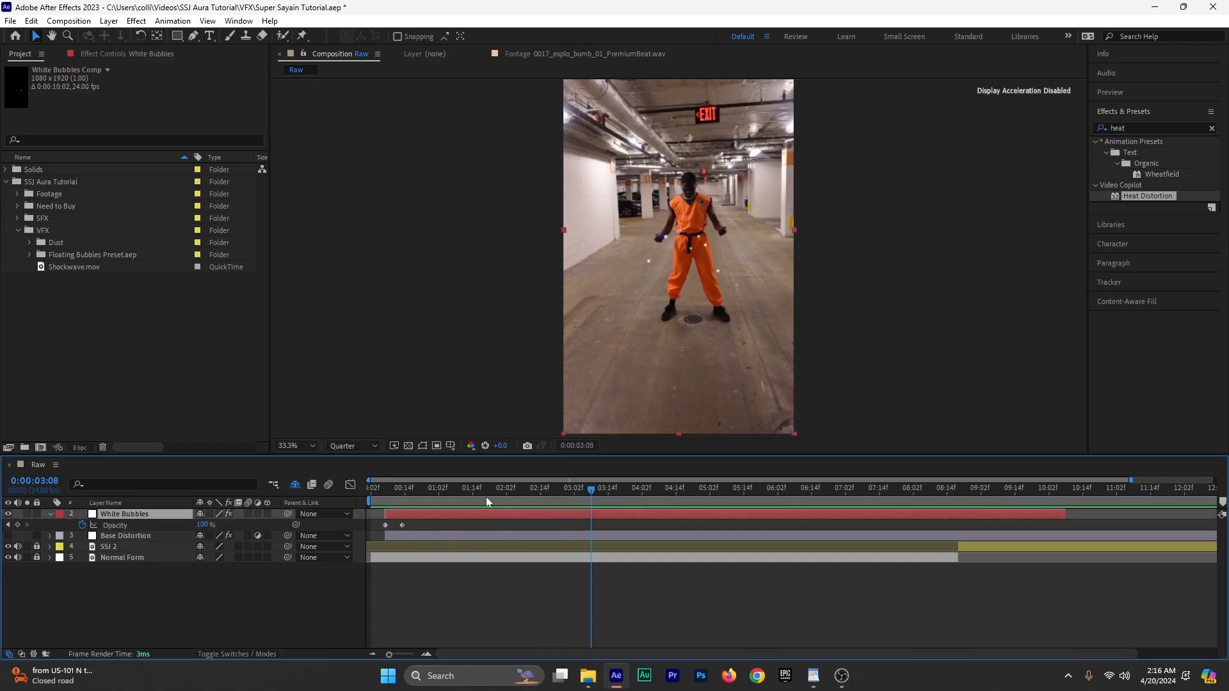
left_click(106, 55)
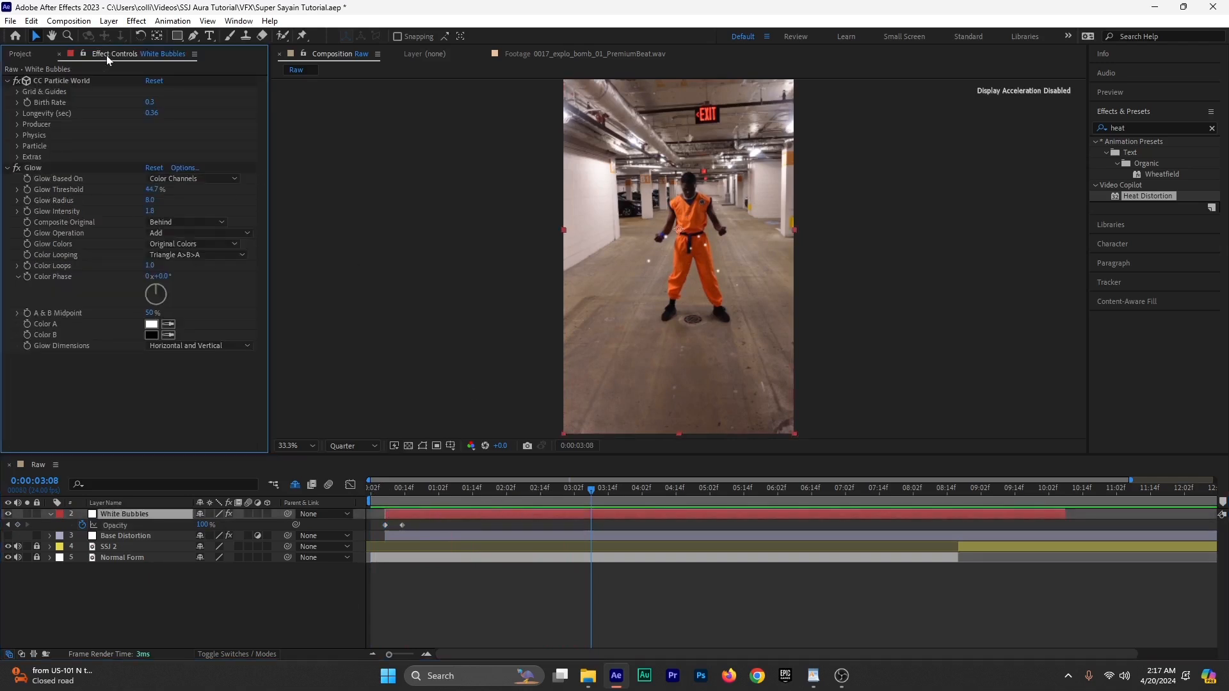
left_click(7, 168)
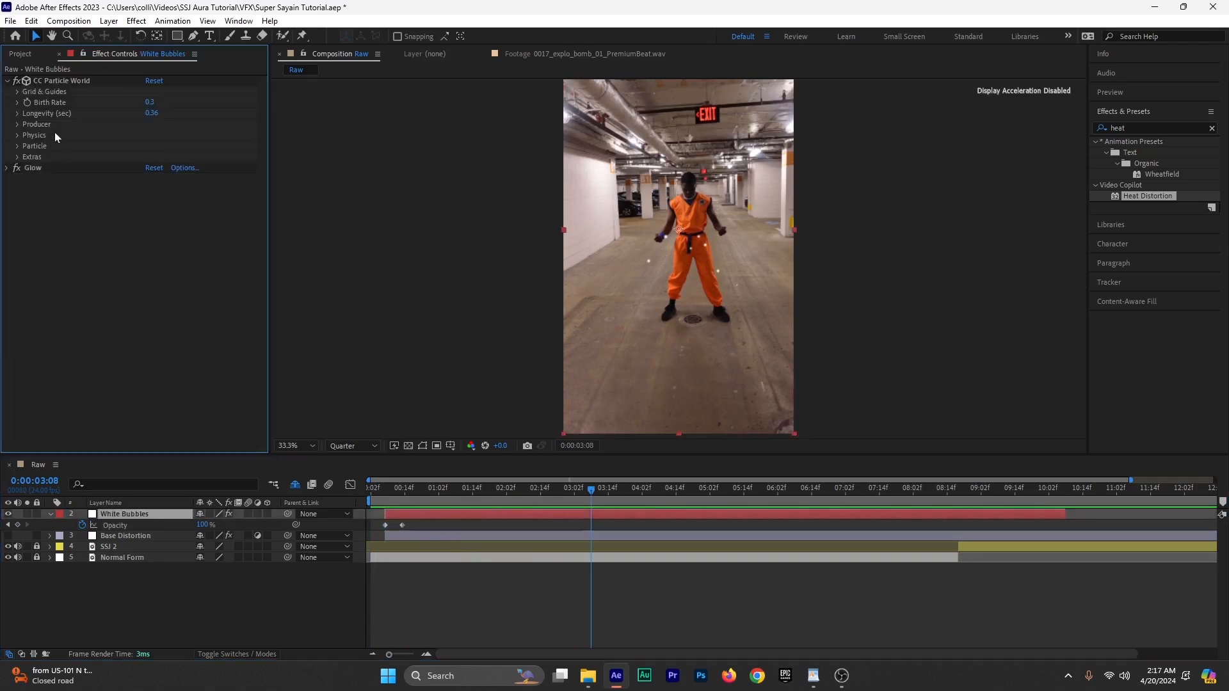
left_click(18, 135)
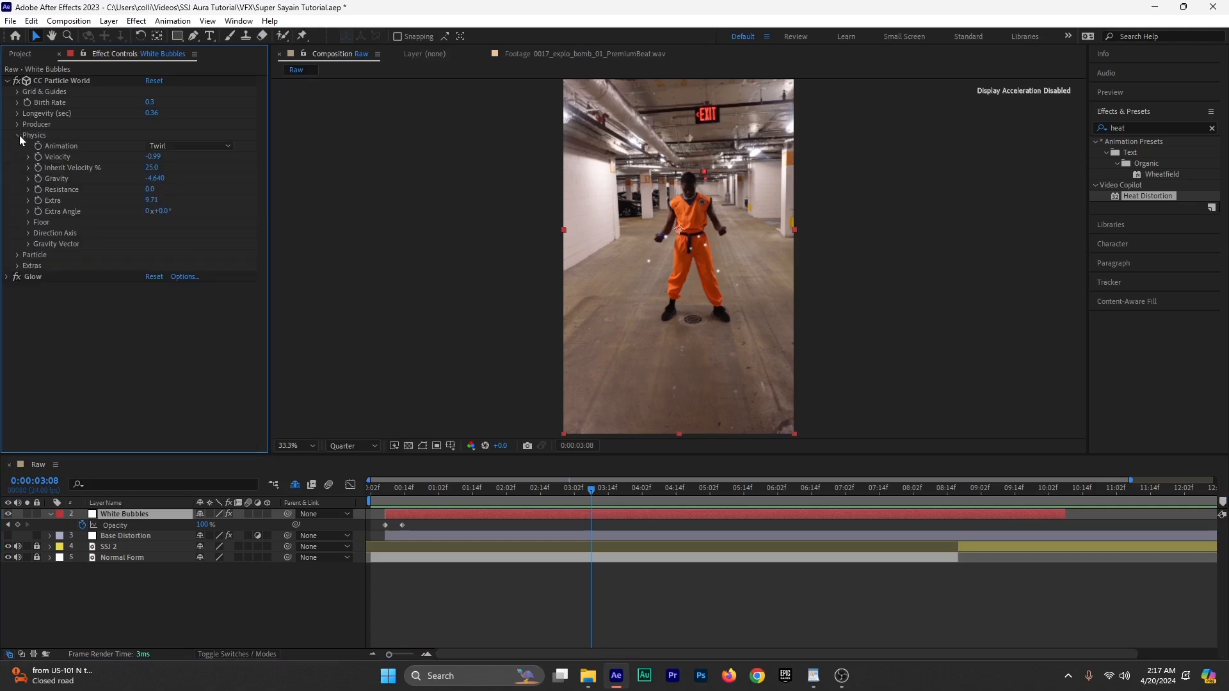
left_click(18, 133)
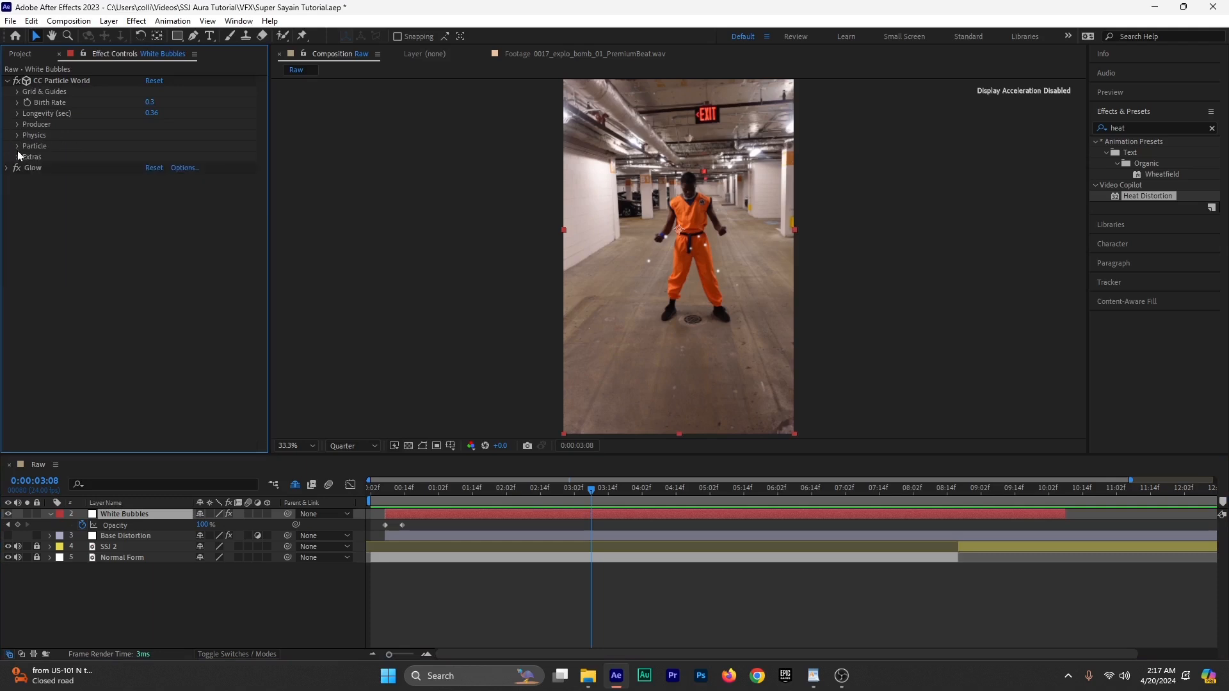
left_click_drag(626, 504, 893, 528)
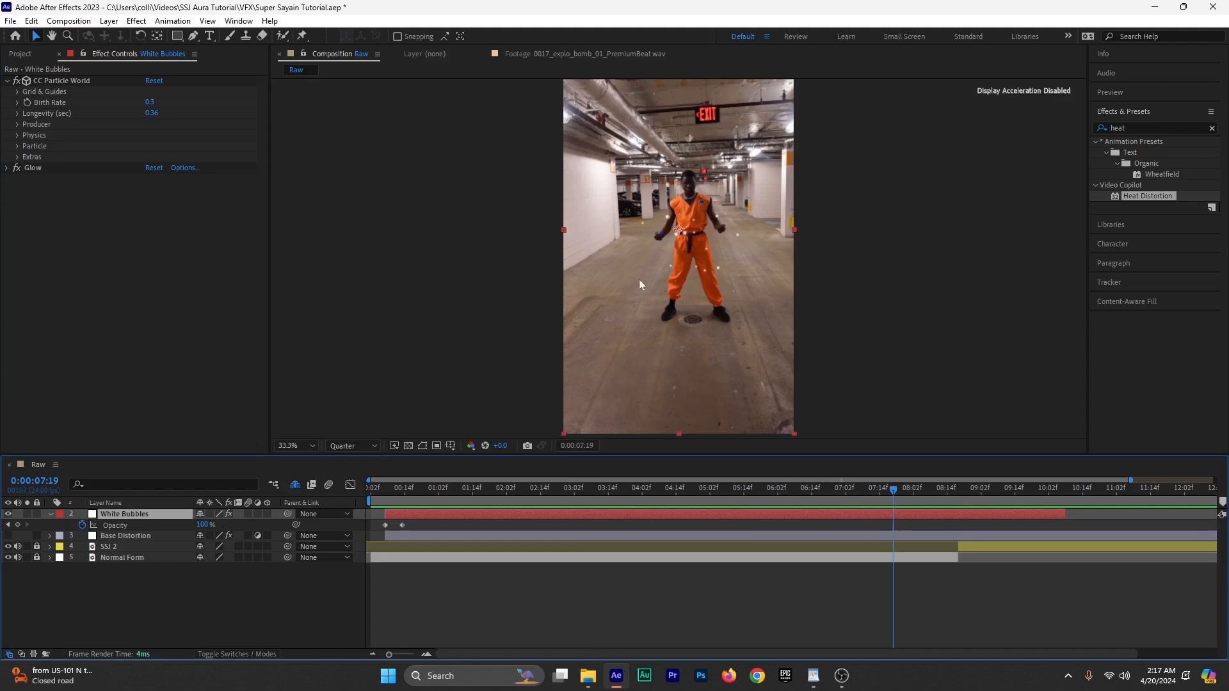
left_click(18, 146)
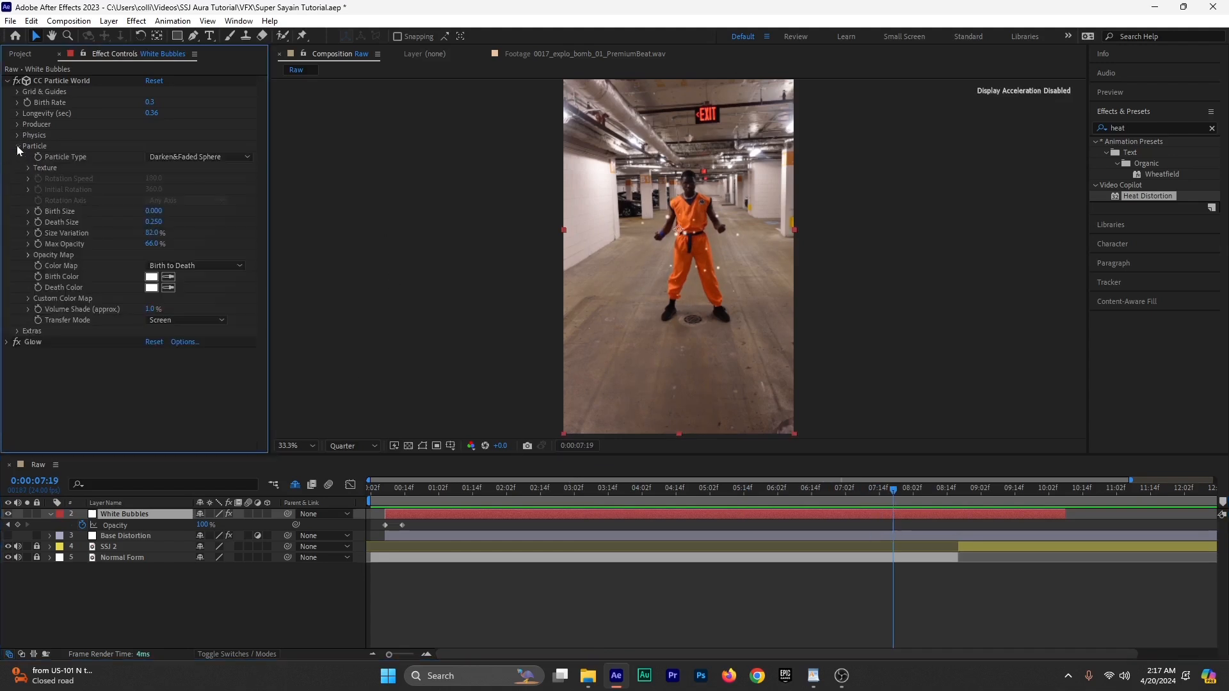
left_click(194, 157)
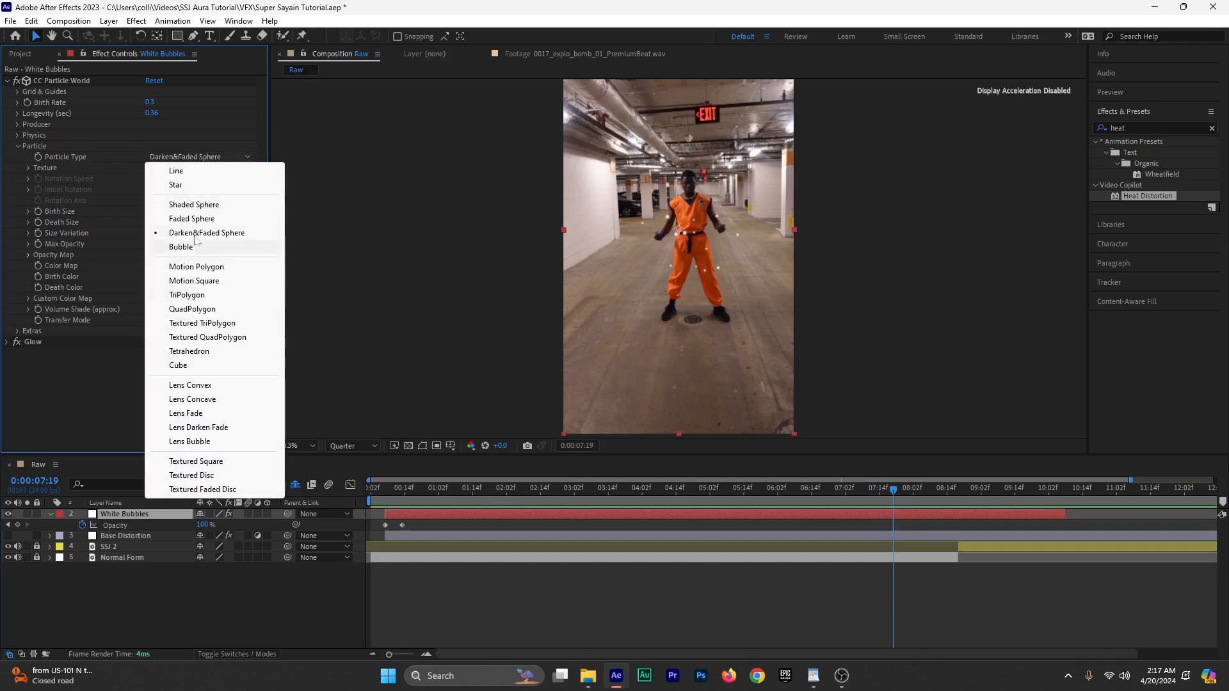
left_click(228, 219)
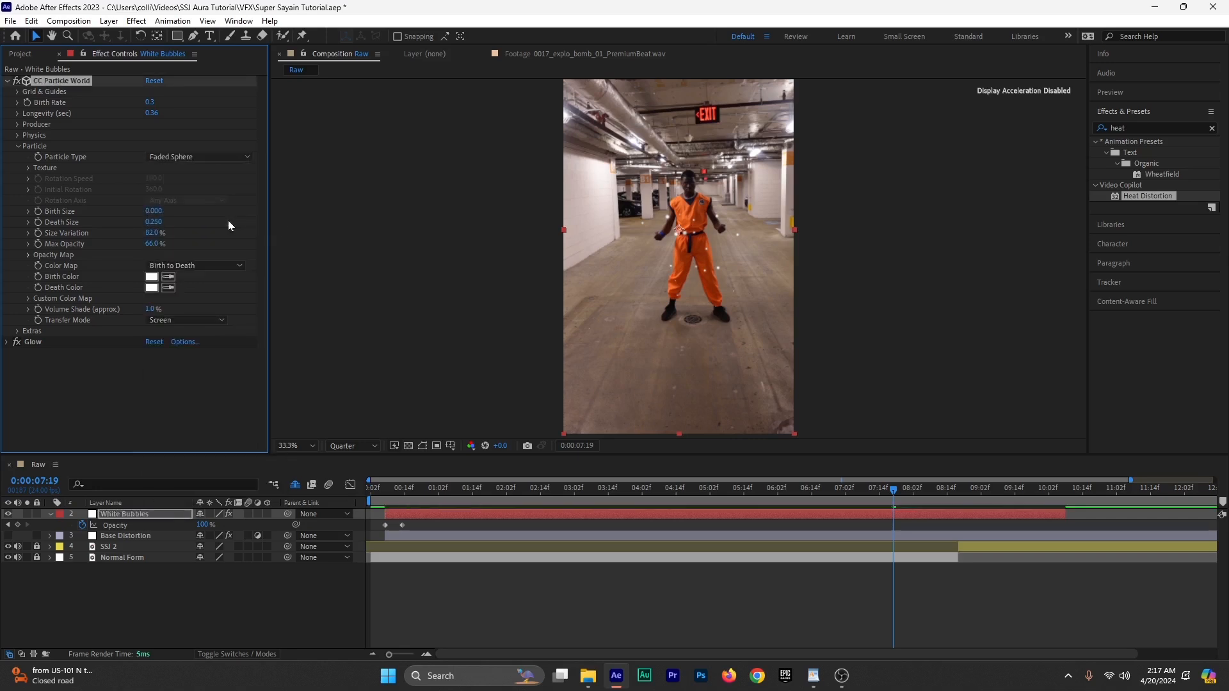
mouse_move(751, 509)
left_mouse_down()
mouse_move(467, 506)
mouse_move(753, 506)
left_mouse_up()
left_click(187, 159)
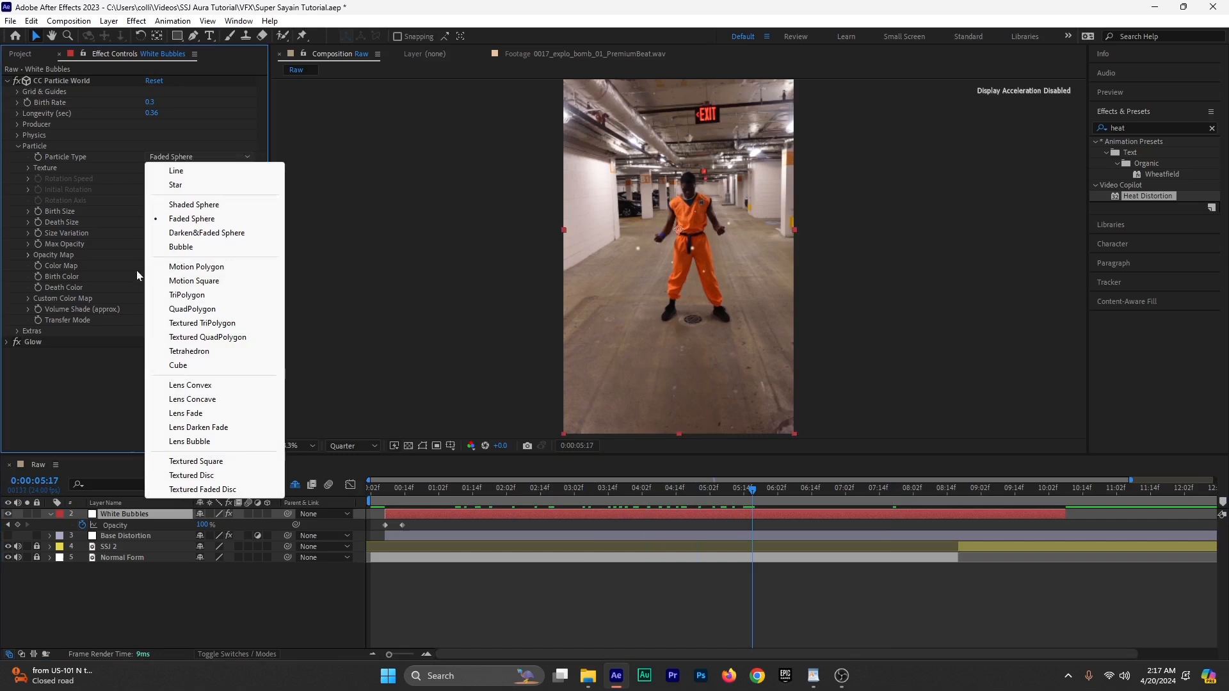
left_click(103, 194)
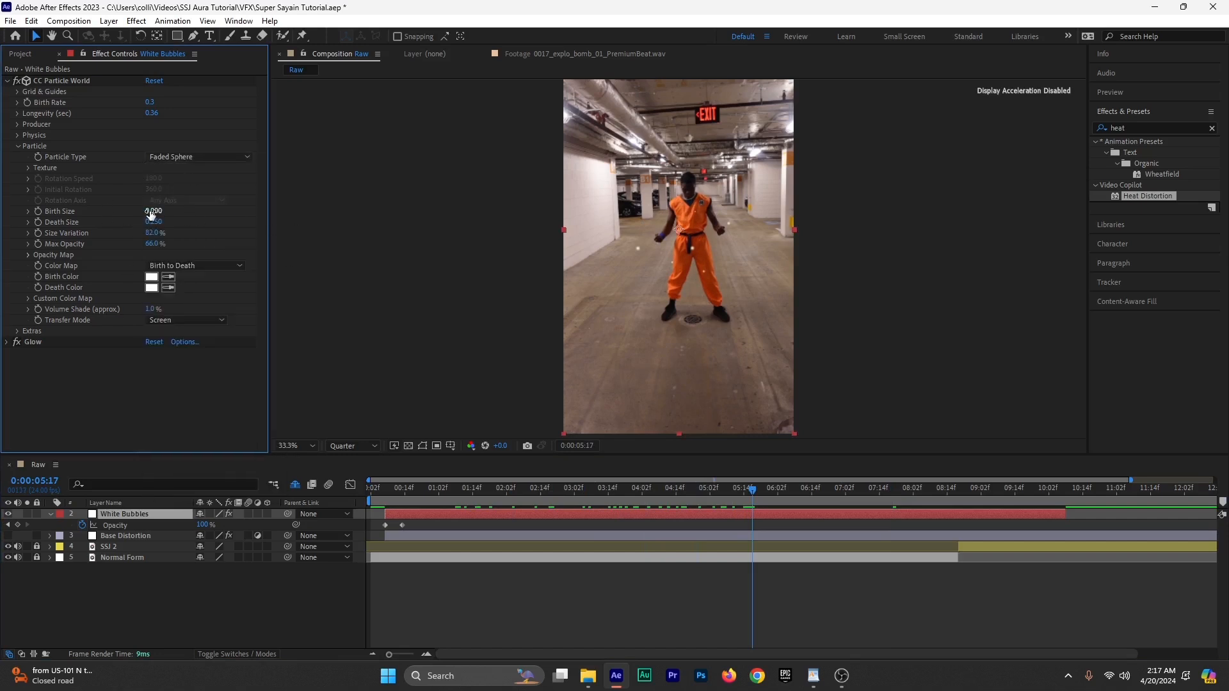
Step: Set the CC Particle World birth size to 0.090 and longevity to 0.41 seconds, checking the particles along the timeline
left_click_drag(151, 213, 163, 212)
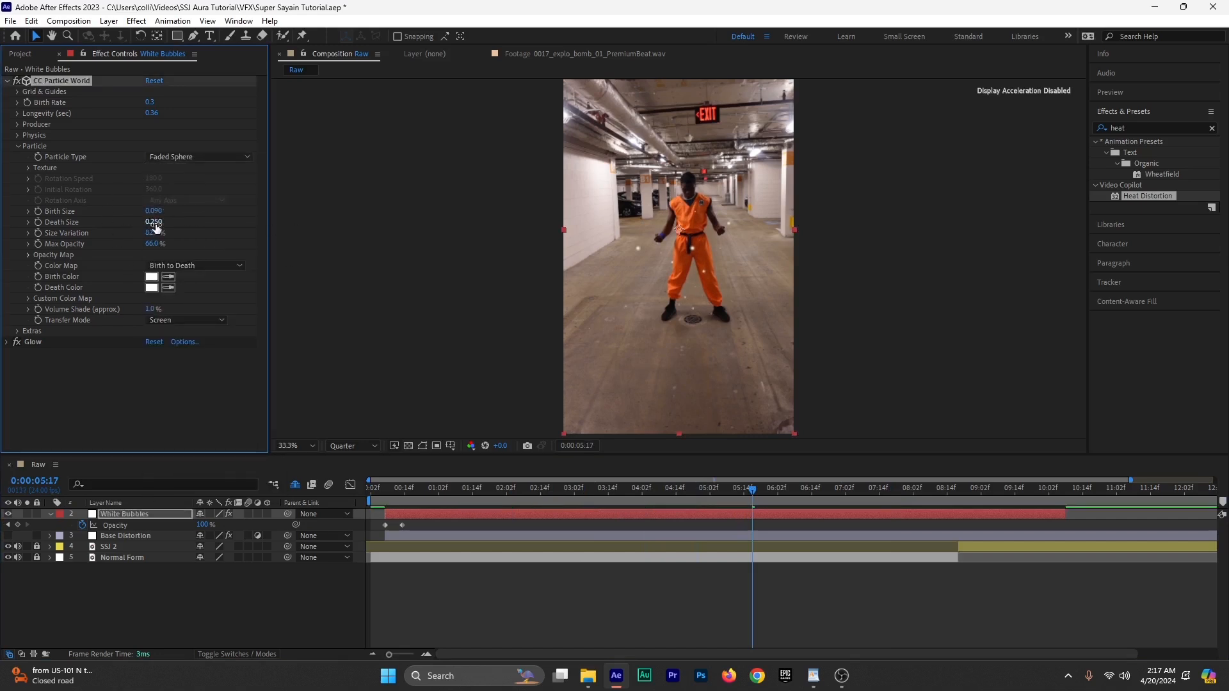
left_click_drag(686, 507, 645, 509)
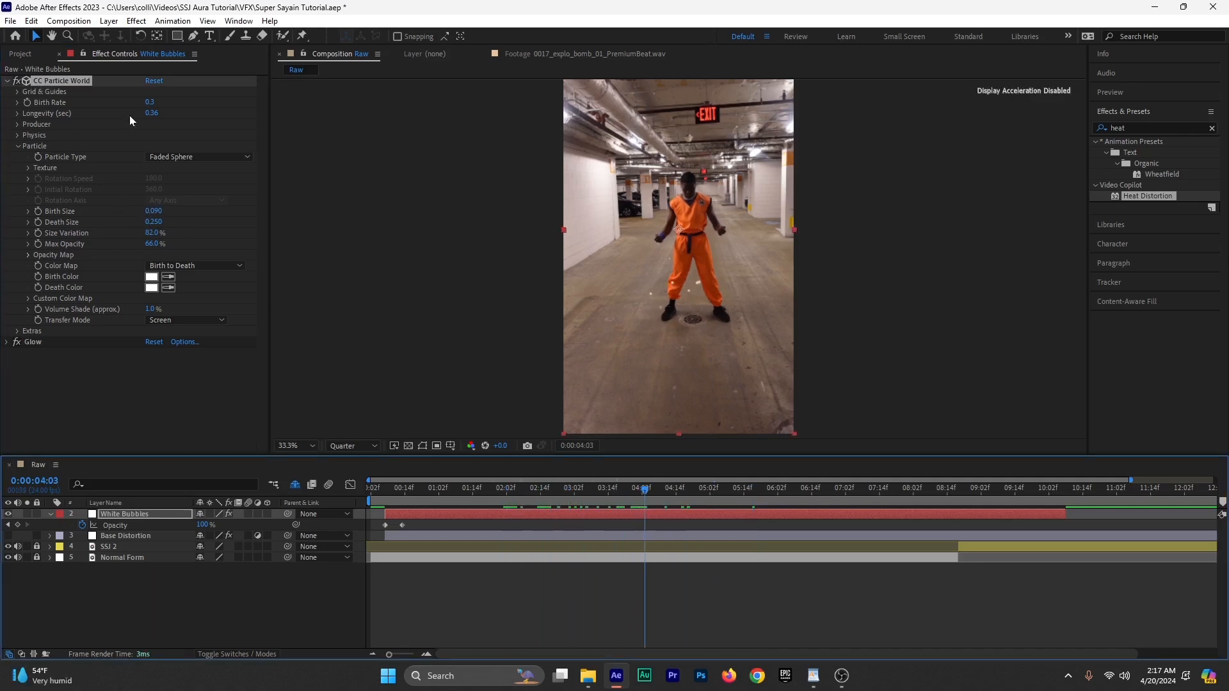
left_click_drag(149, 115, 157, 114)
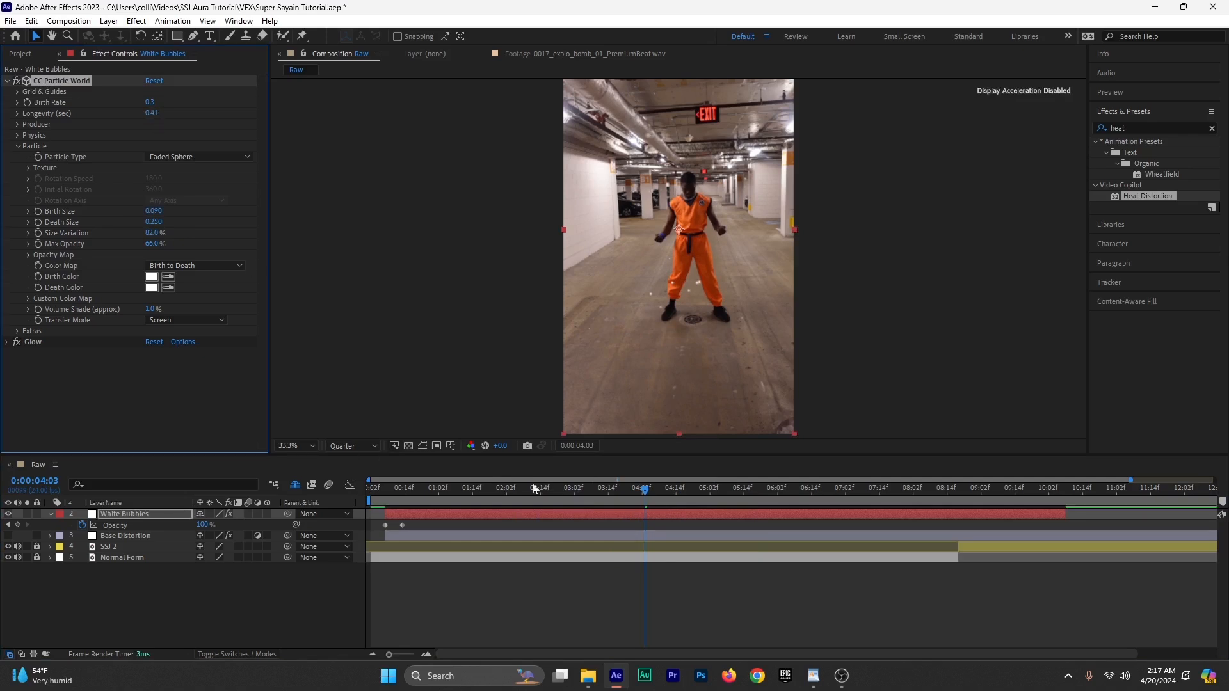
left_click_drag(605, 493, 958, 508)
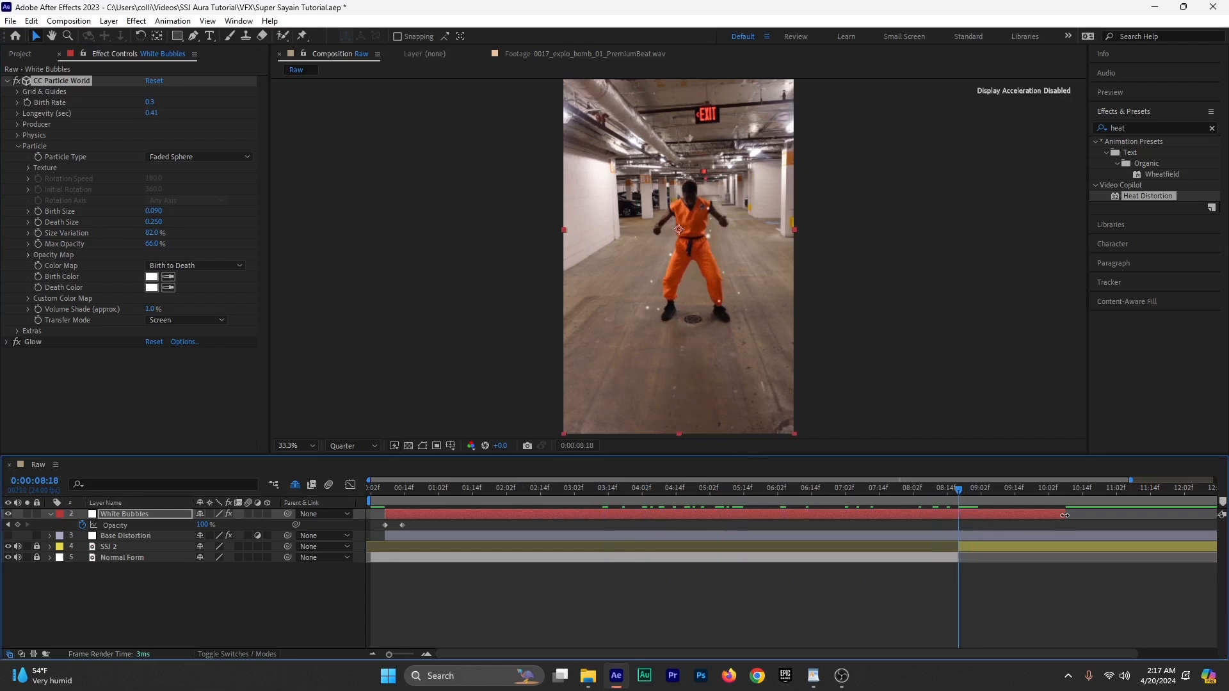
Step: Extend the White Bubbles layer to the end of the composition and save the project
left_click_drag(1064, 515, 1207, 536)
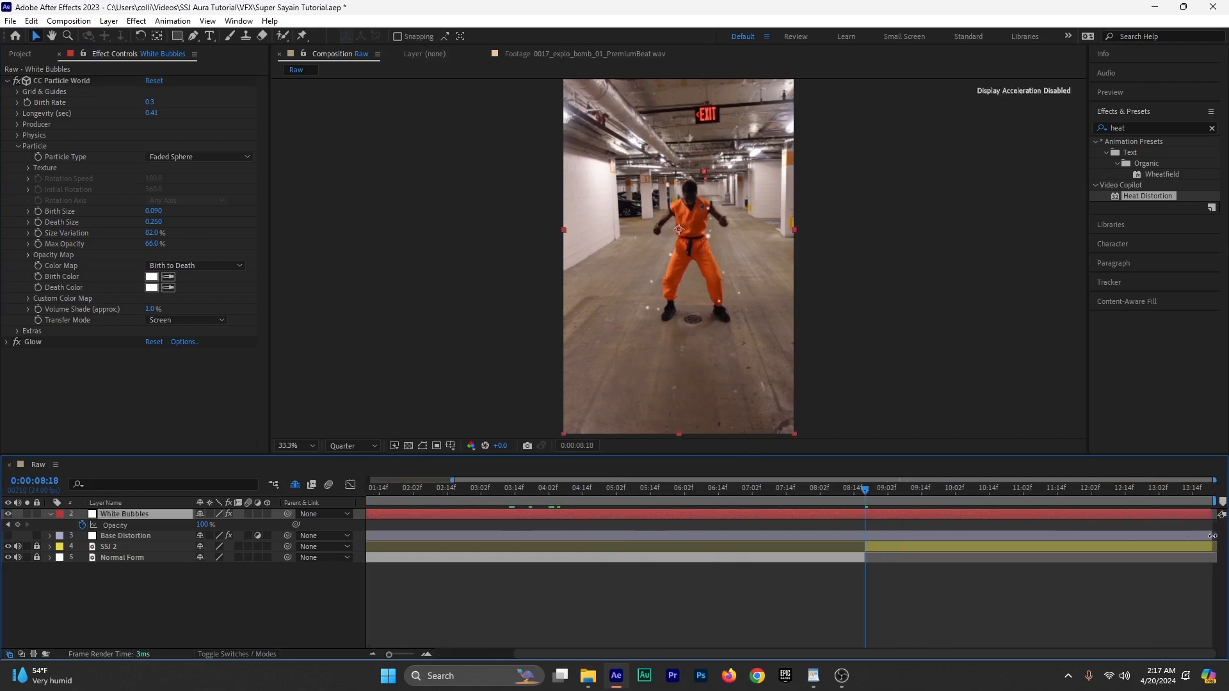
left_click_drag(389, 658, 385, 656)
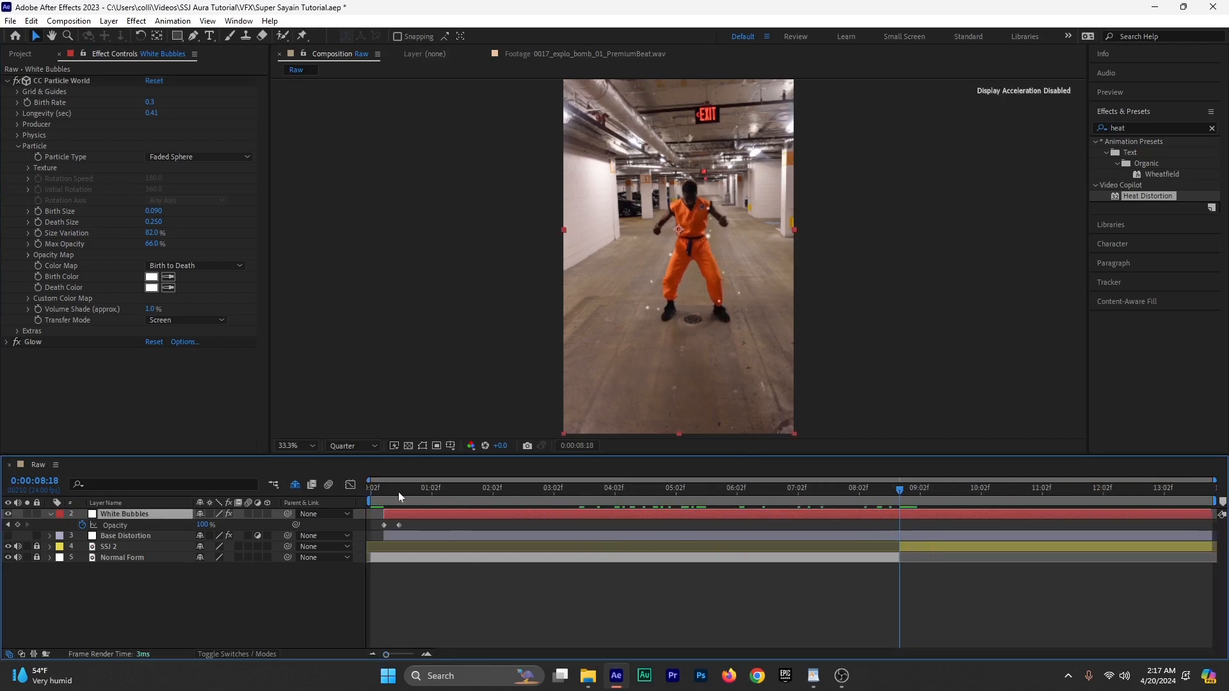
left_click(386, 492)
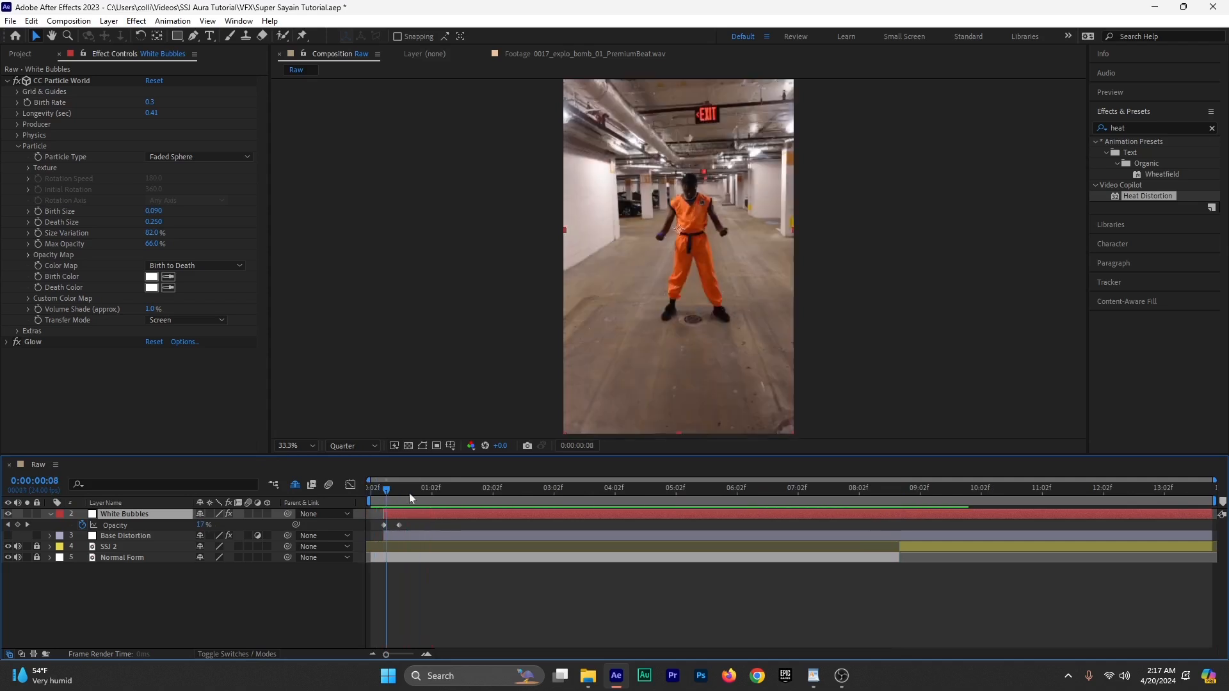
left_click_drag(409, 493, 521, 501)
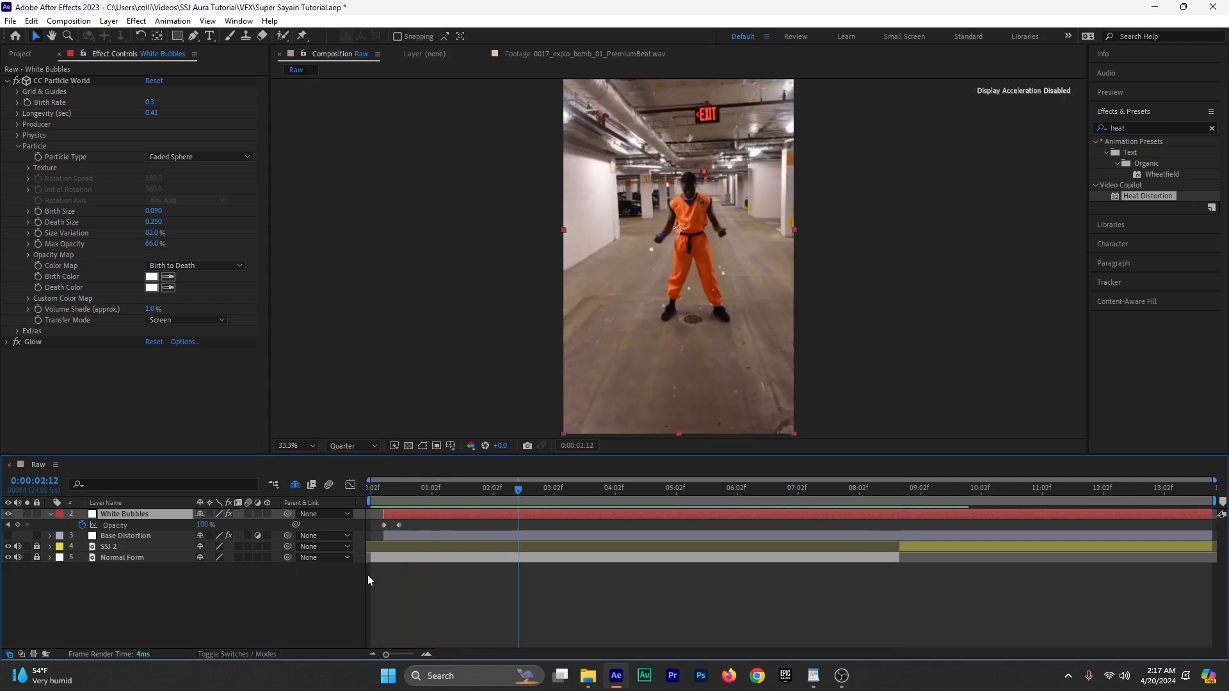
key("ctrl+s")
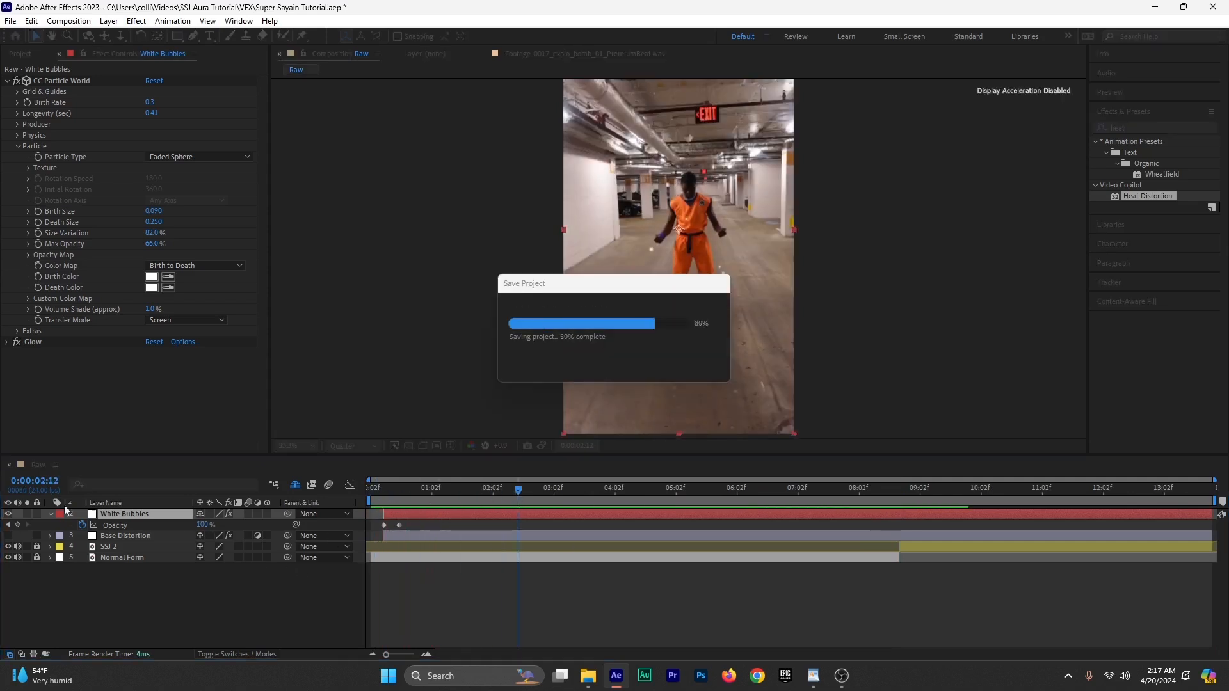
left_click(50, 514)
Step: Move the playhead to 0:00:00:07 and preview the Dustwave 1 to 4 clips from the VFX project folder's Dust subfolder
left_click_drag(469, 492, 382, 537)
left_click(23, 54)
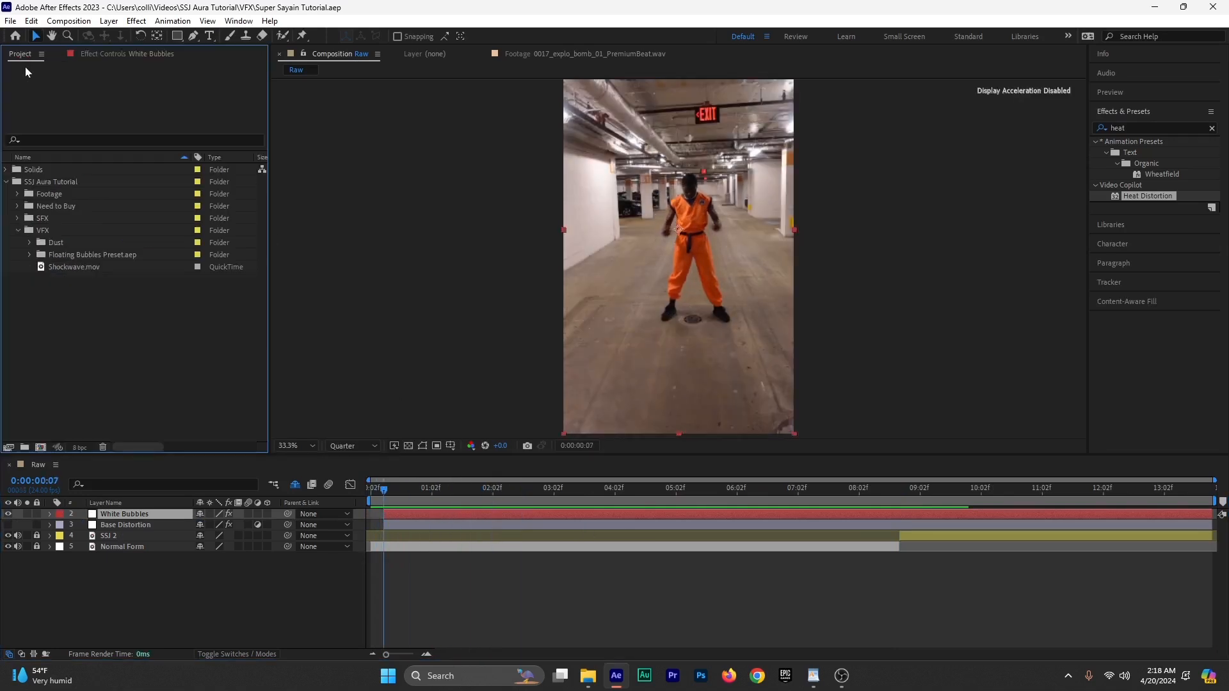
left_click(18, 231)
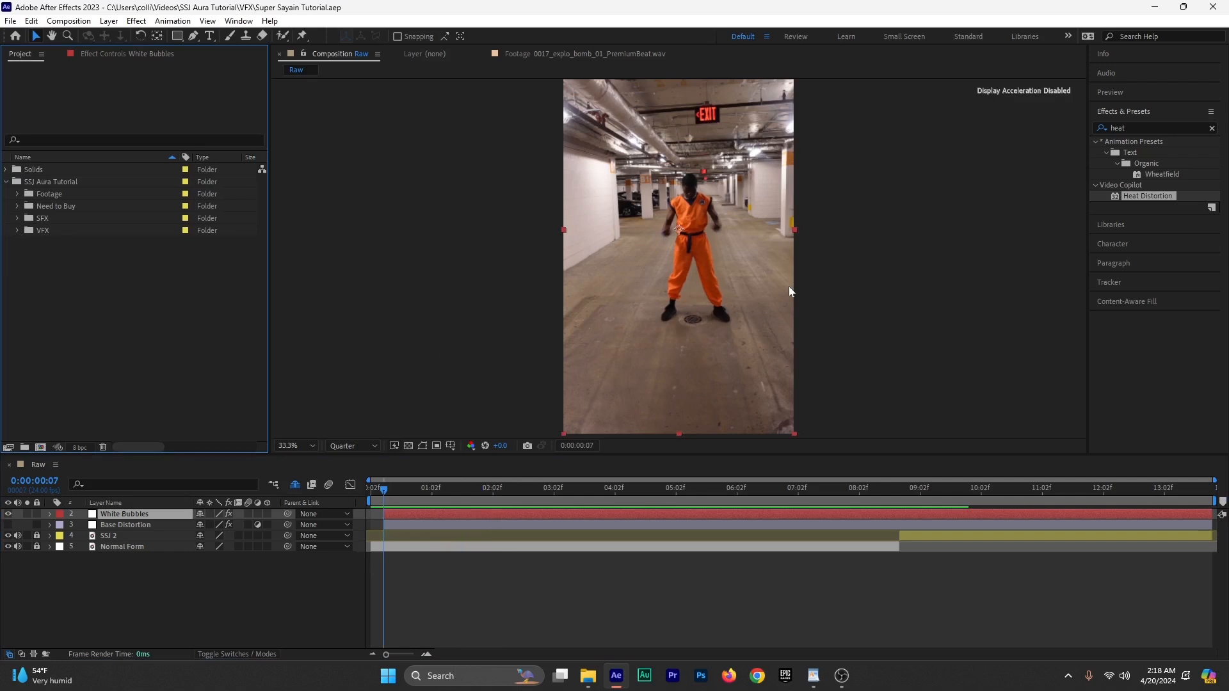
left_click(17, 231)
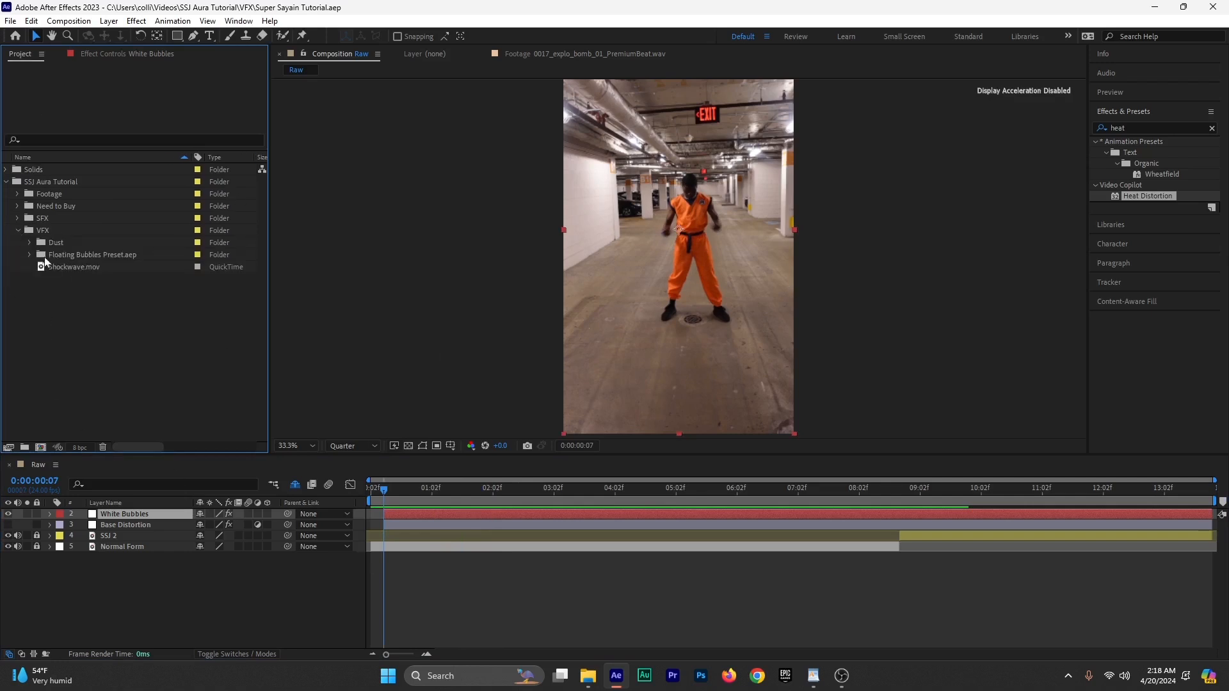
left_click(29, 242)
left_click(90, 267)
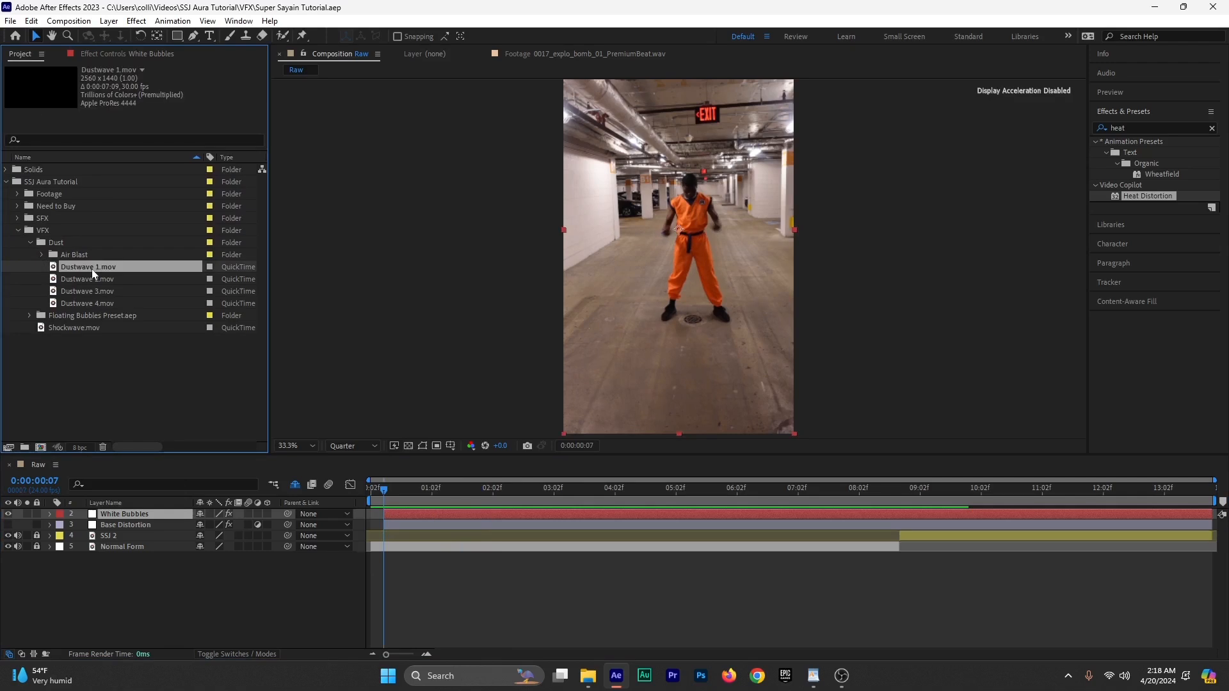
double_click(91, 269)
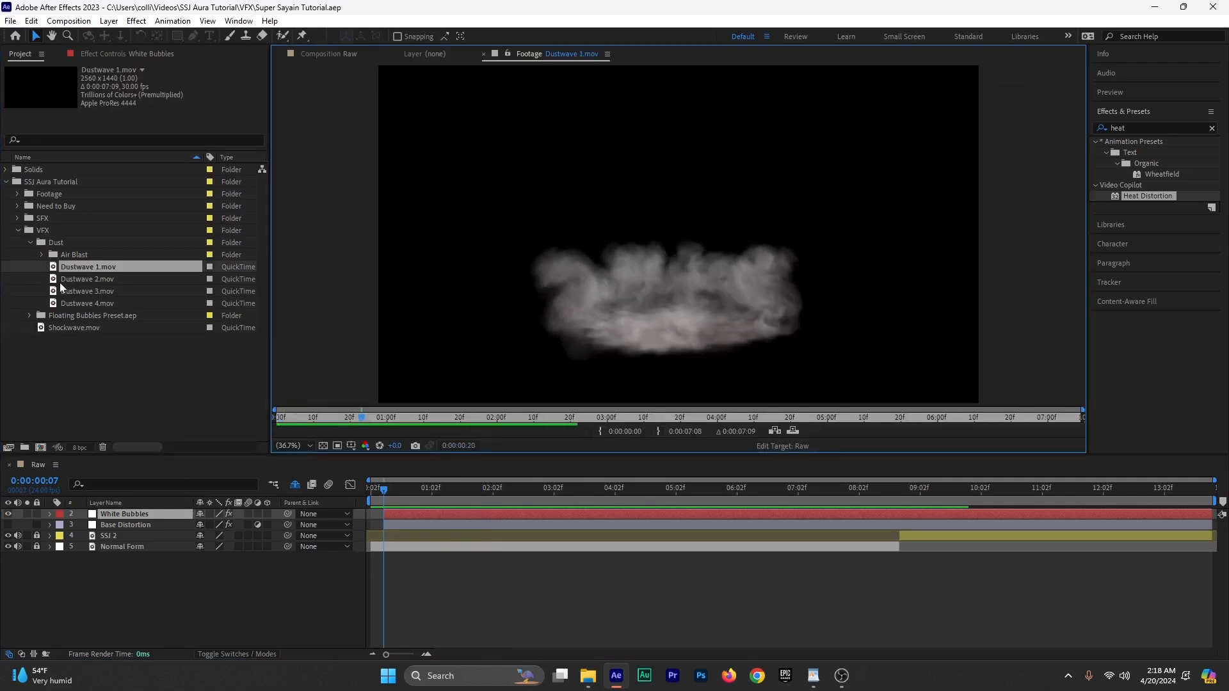
double_click(82, 281)
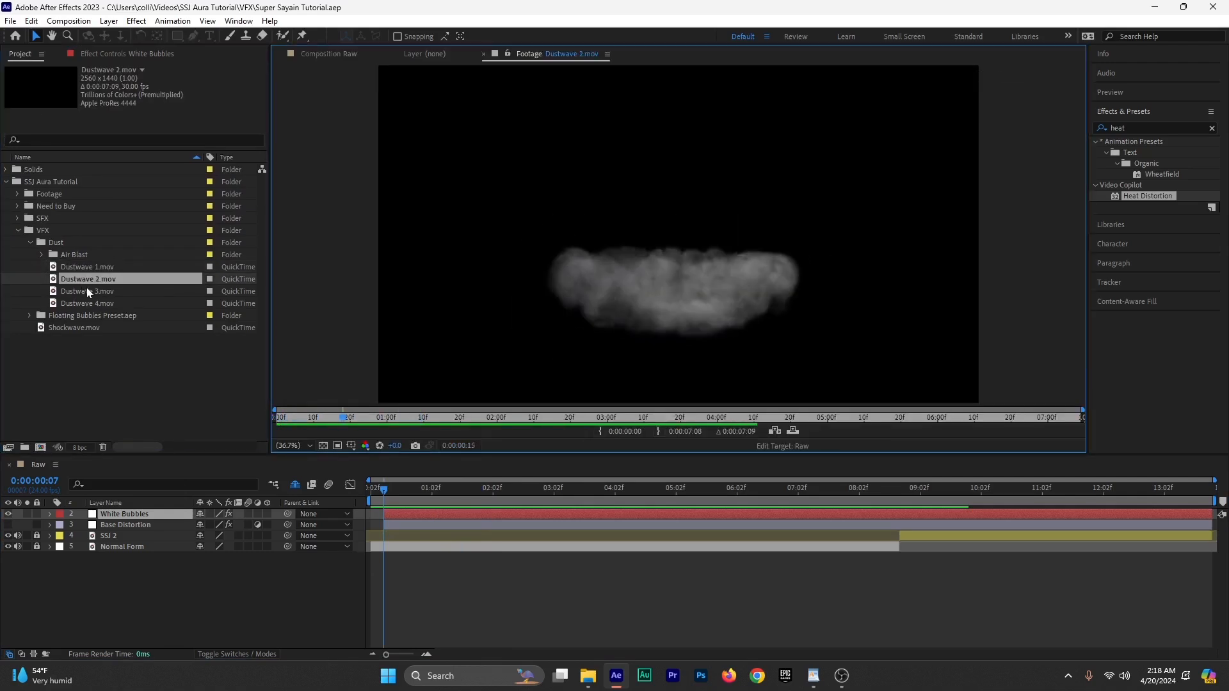
double_click(71, 291)
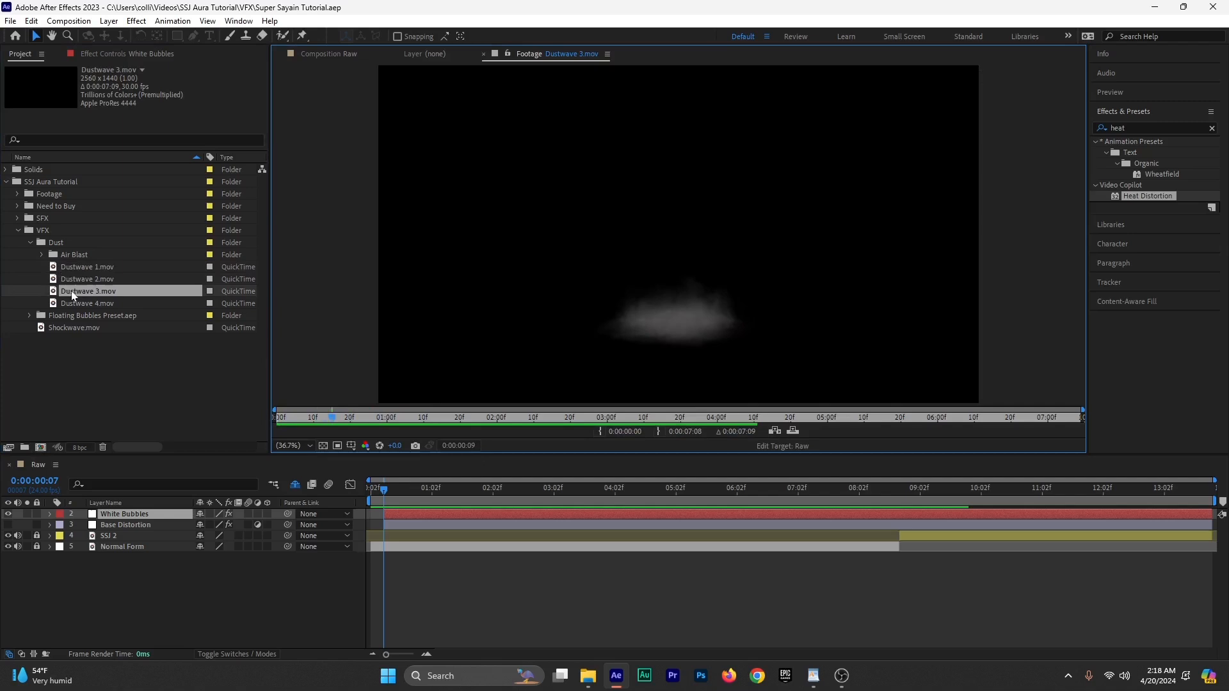
left_click(95, 306)
double_click(96, 304)
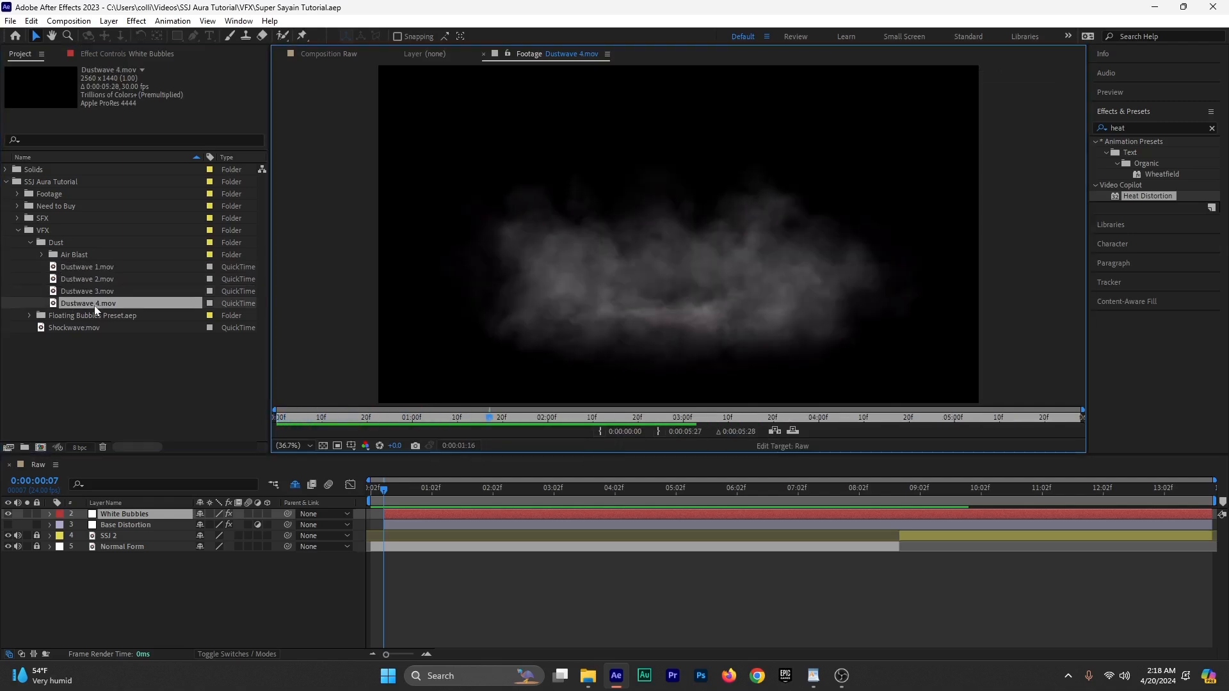
left_click(321, 54)
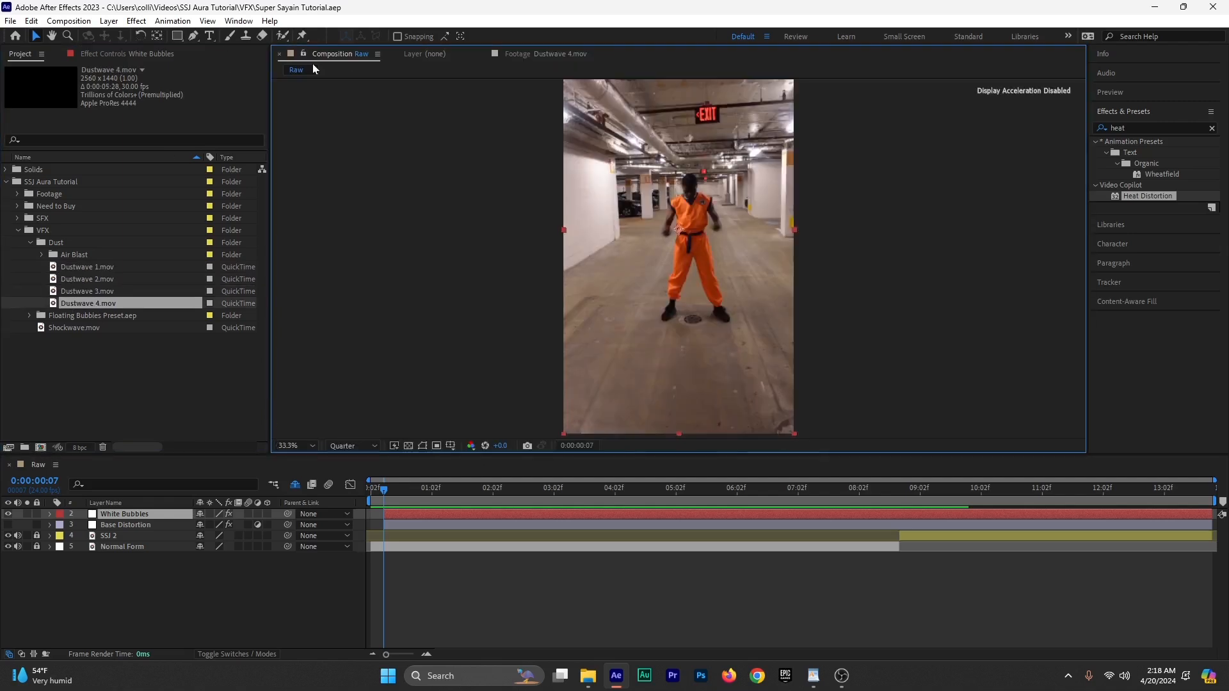
left_click(98, 267)
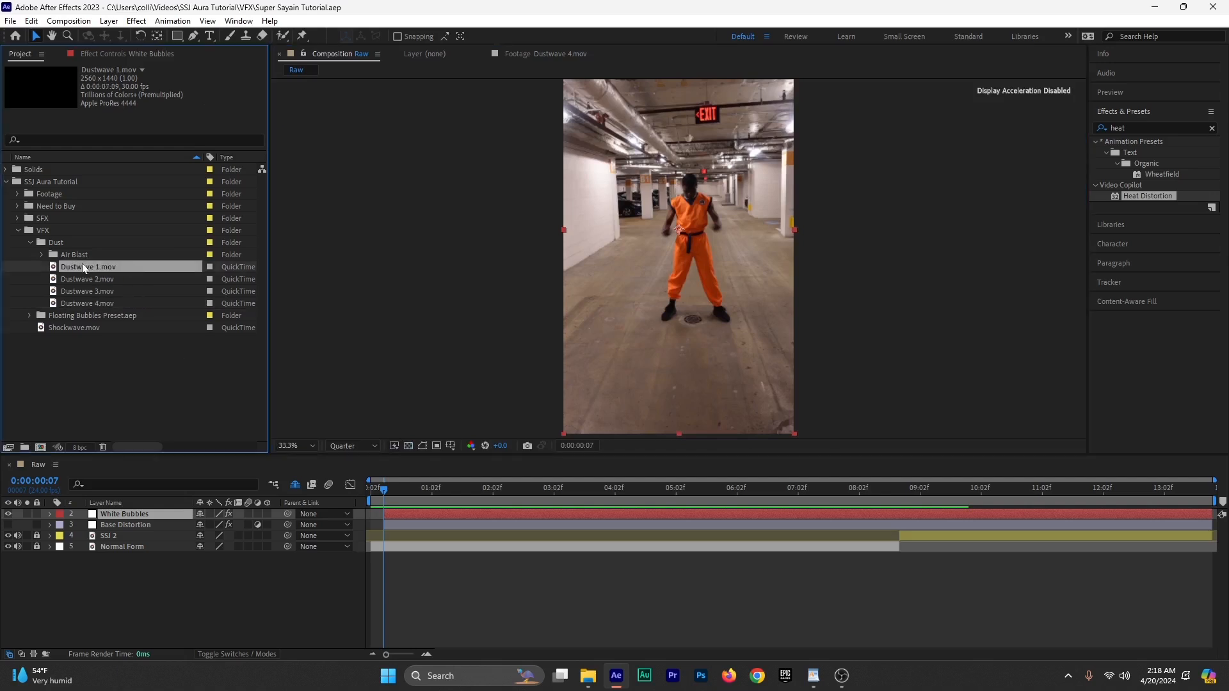
left_click_drag(82, 264, 389, 513)
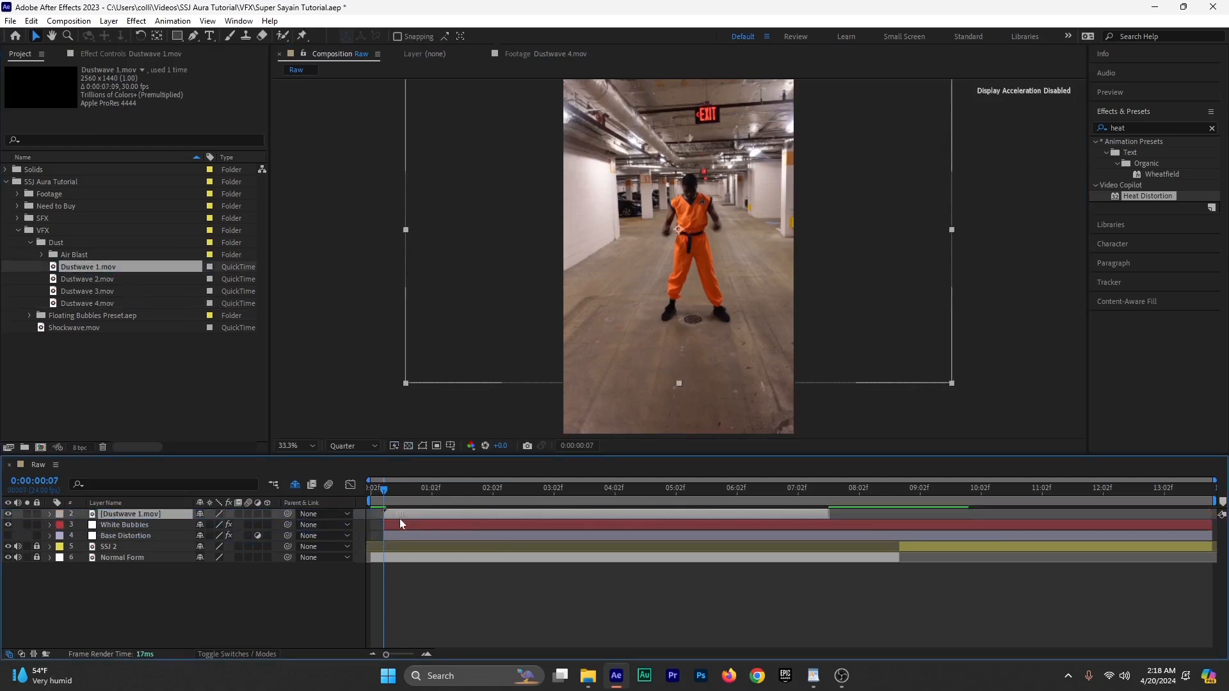
key("ctrl+z")
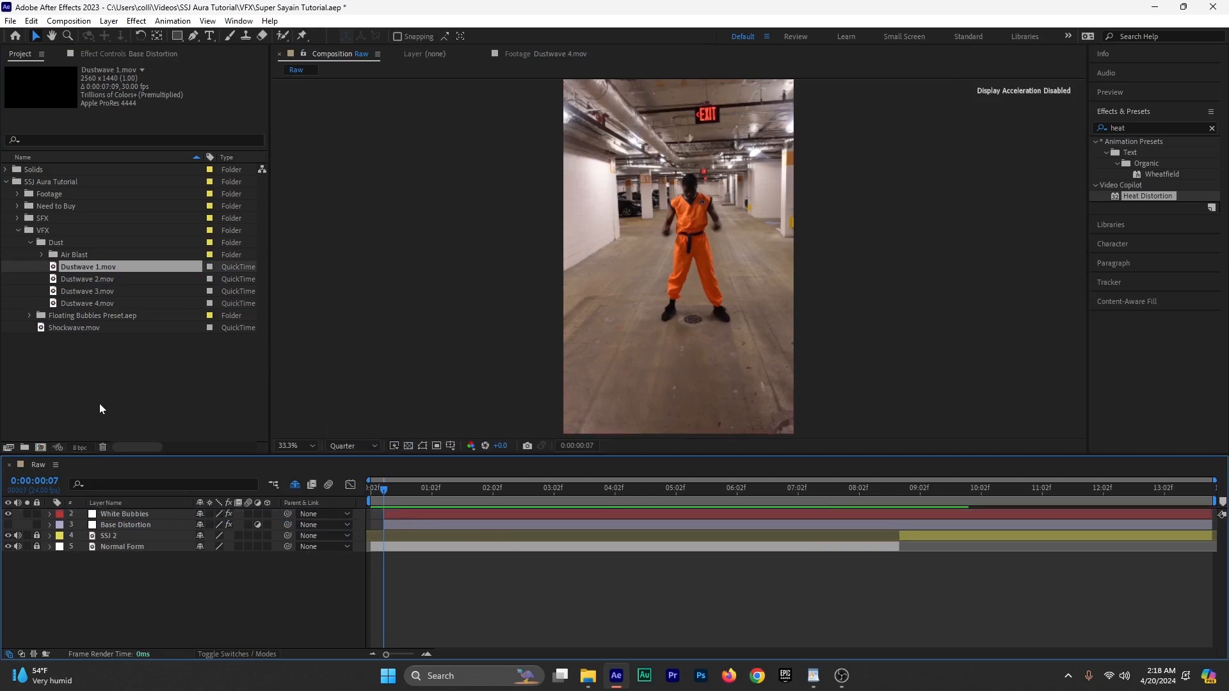
Step: Change the label colour of all four Dustwave clips in the Dust folder to Cyan
left_click_drag(25, 268, 105, 306)
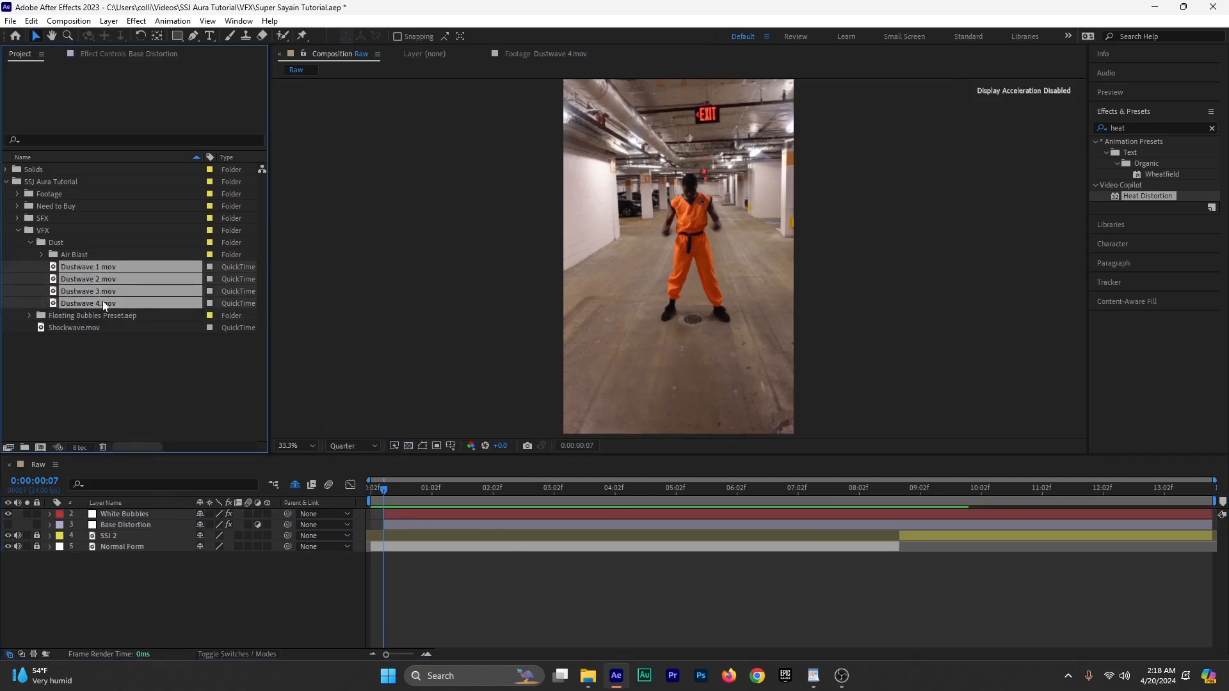
left_click(206, 302)
left_click(221, 534)
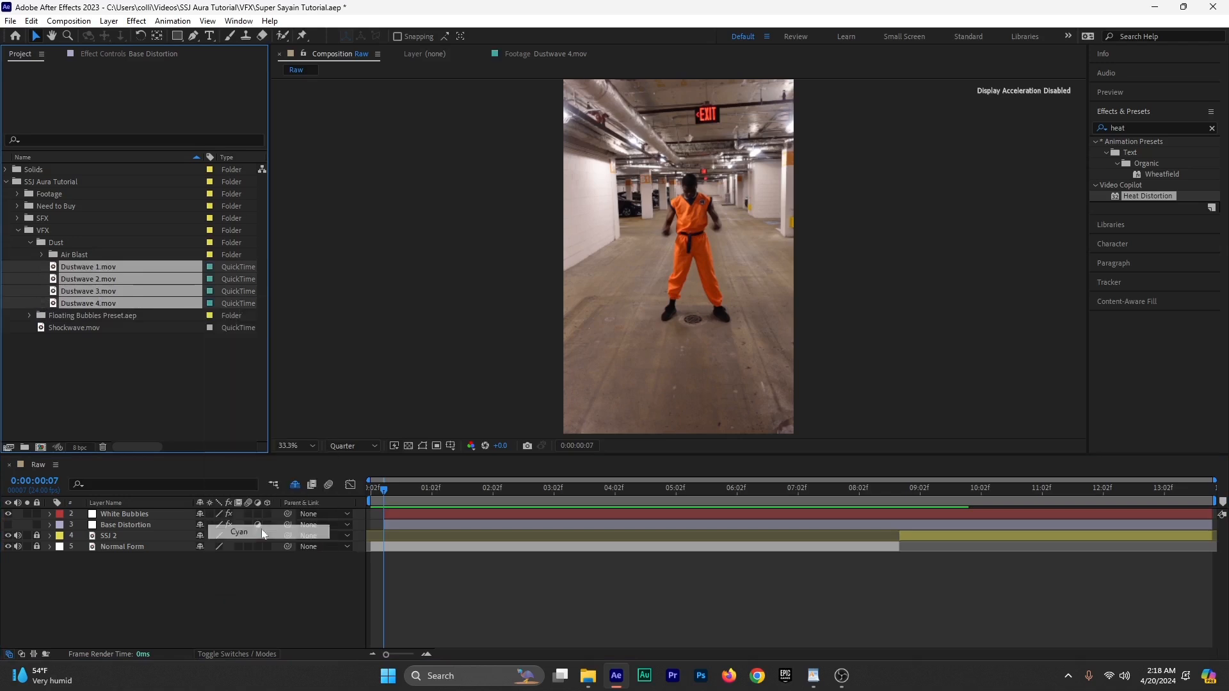
Step: Add Dustwave 1.mov above the White Bubbles layer, start it at 0:00:00:07, and centre its dust around the man's feet
left_click(207, 366)
left_click(129, 267)
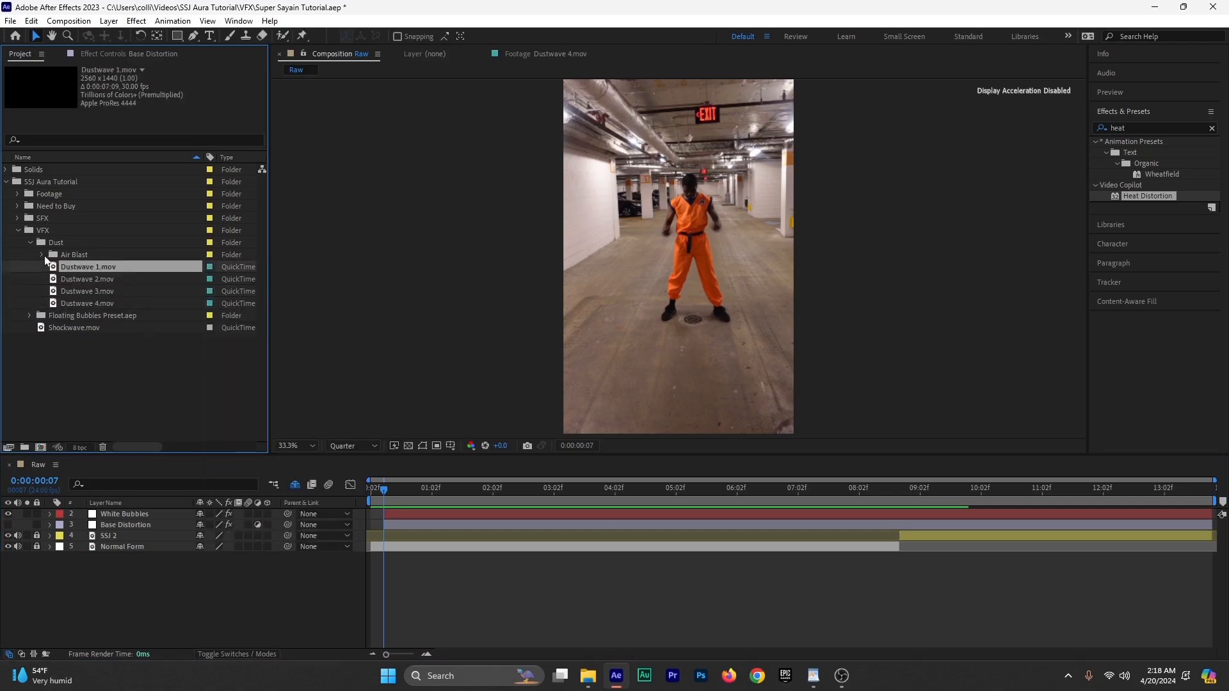
left_click_drag(82, 266, 182, 513)
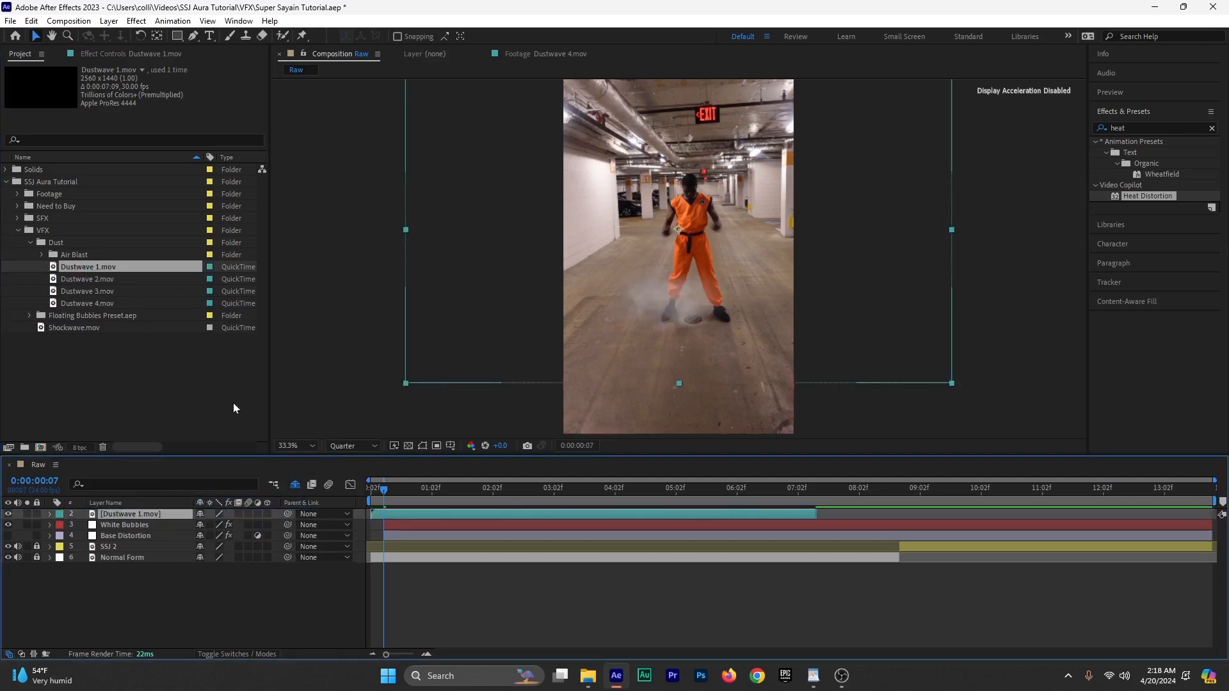
mouse_move(379, 517)
left_mouse_down()
mouse_move(390, 528)
mouse_move(398, 493)
mouse_move(415, 494)
mouse_move(374, 505)
left_mouse_up()
key("space")
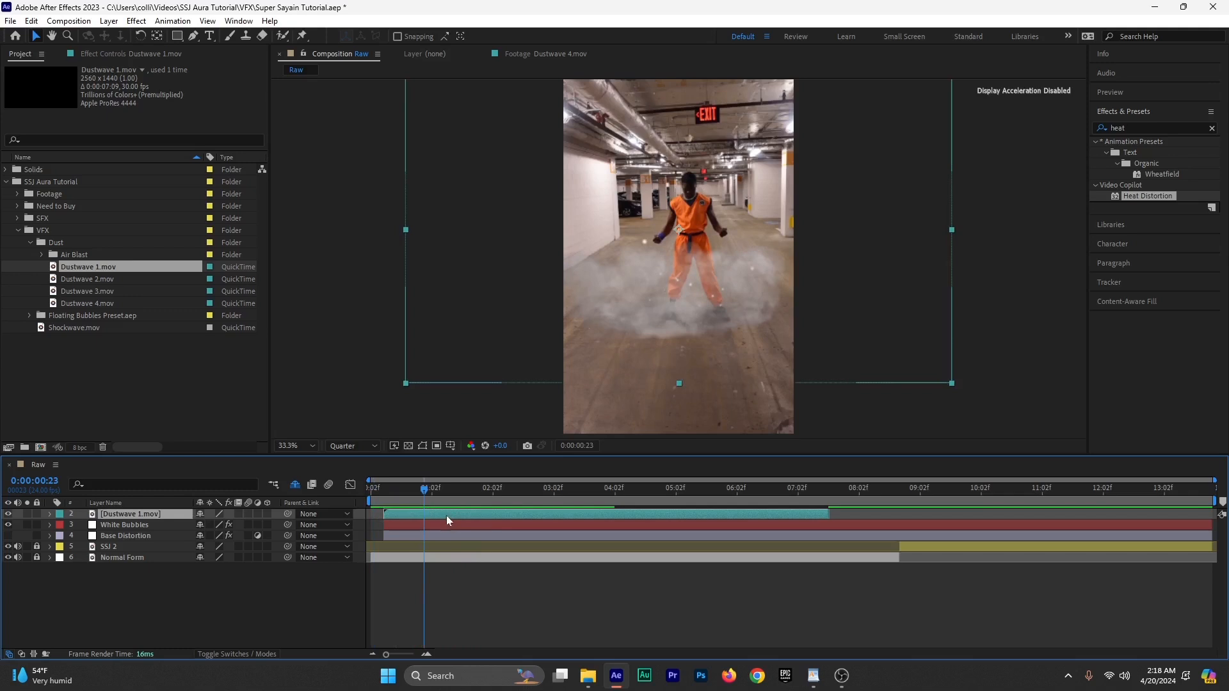
left_click_drag(680, 340, 711, 349)
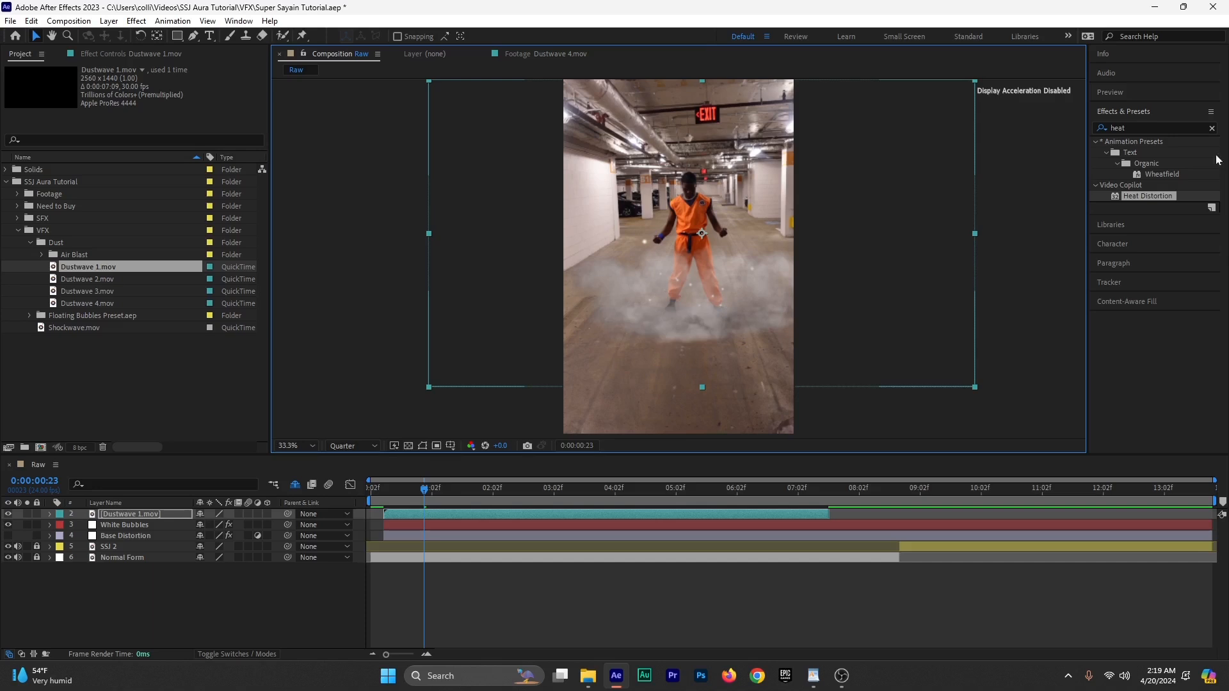
Step: Apply the Hue/Saturation effect to the Dustwave 1 layer and enable Colorize
left_click(1142, 127)
type("hue")
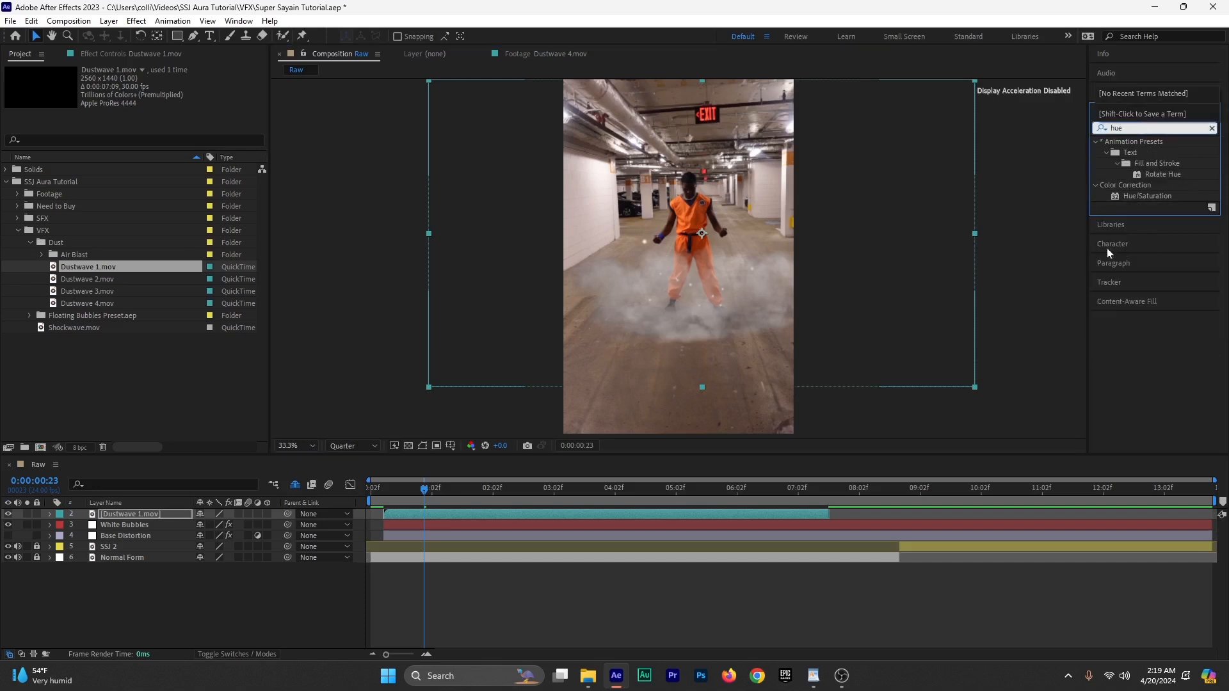
left_click_drag(1146, 197, 115, 518)
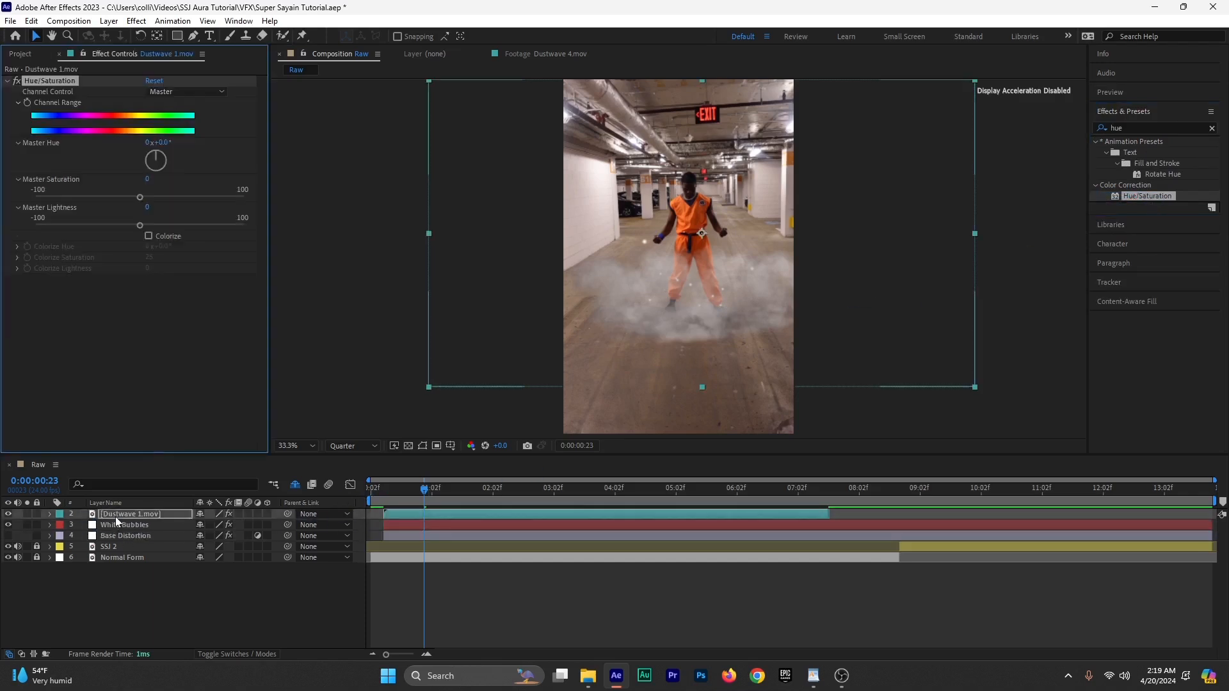
left_click(150, 236)
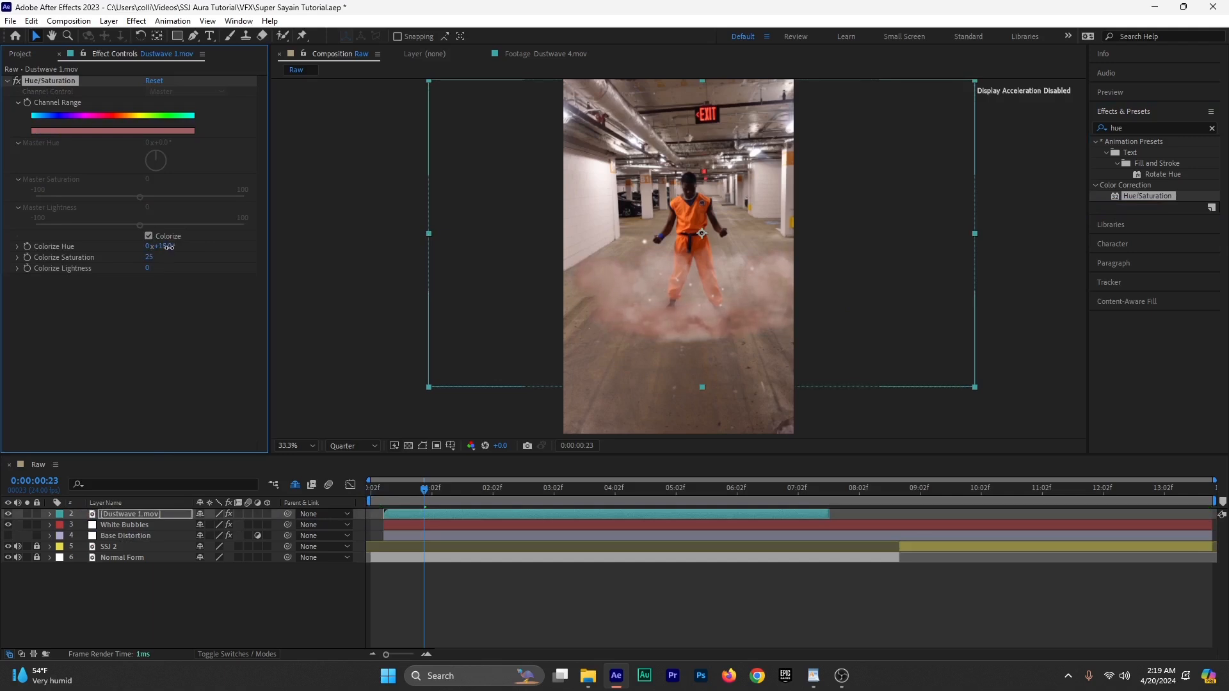
Step: Tint the dust to match the floor with Colorize Hue 25° and Colorize Saturation 33, judging it up close at Full resolution
left_click_drag(173, 246, 168, 246)
key("slash")
scroll(662, 343, "down", 5)
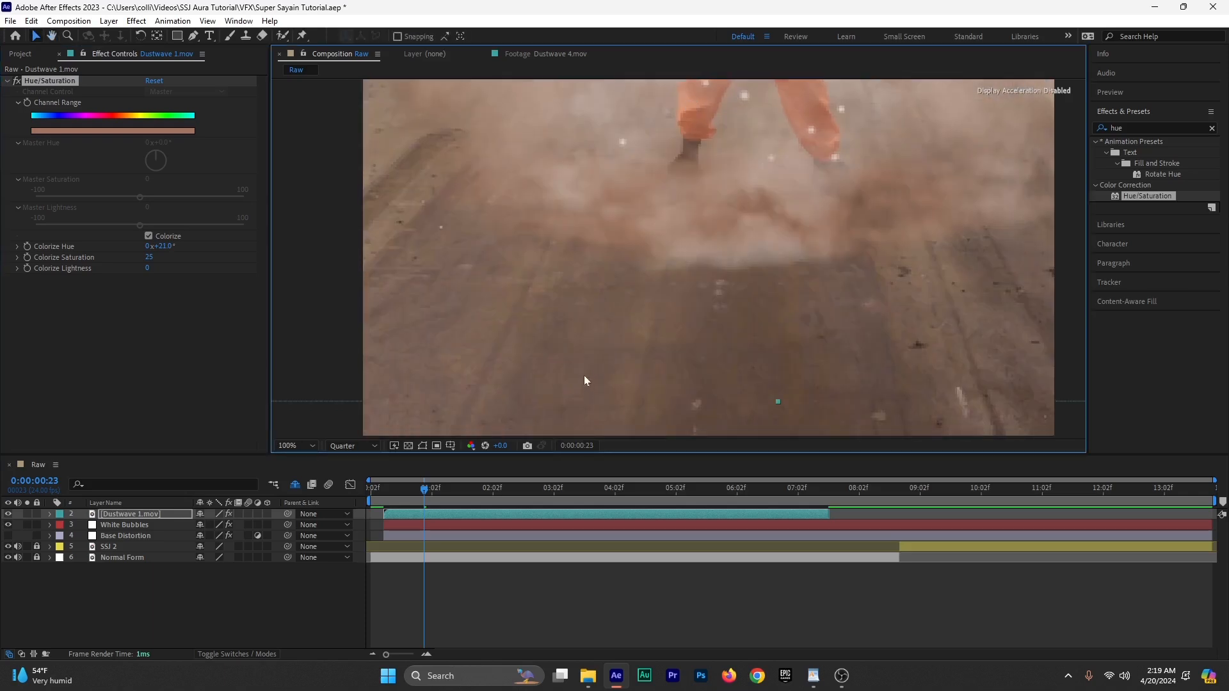
left_click(373, 446)
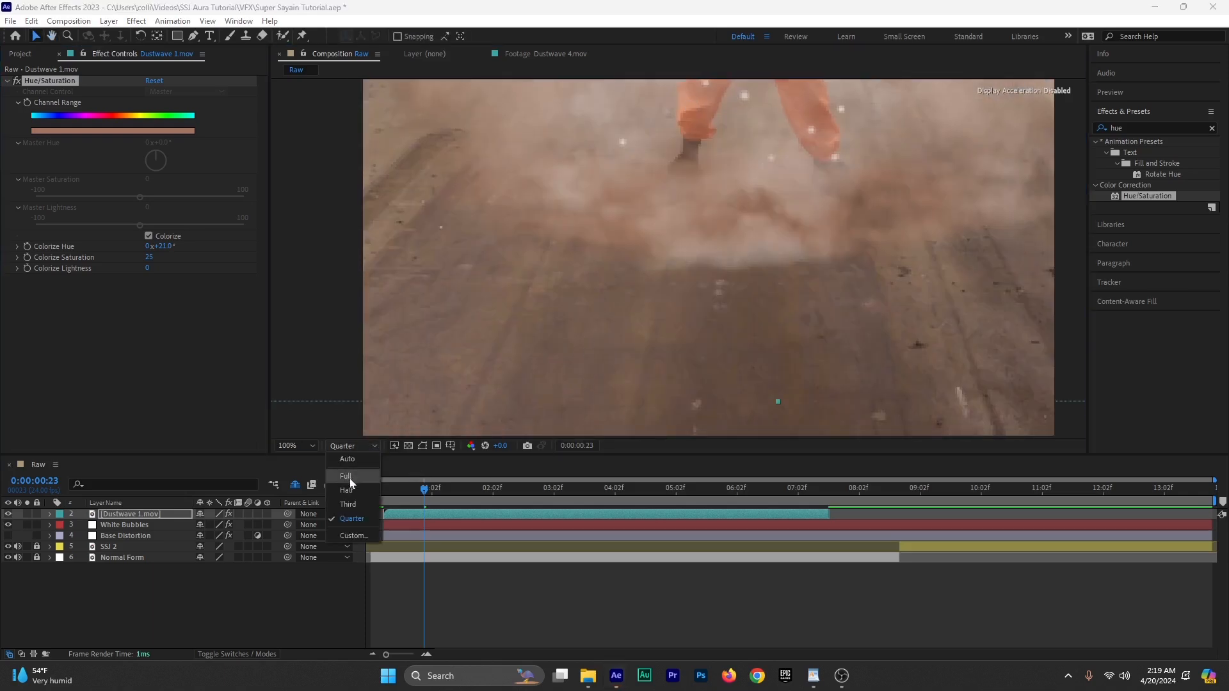
left_click(350, 478)
left_click_drag(778, 232, 753, 349)
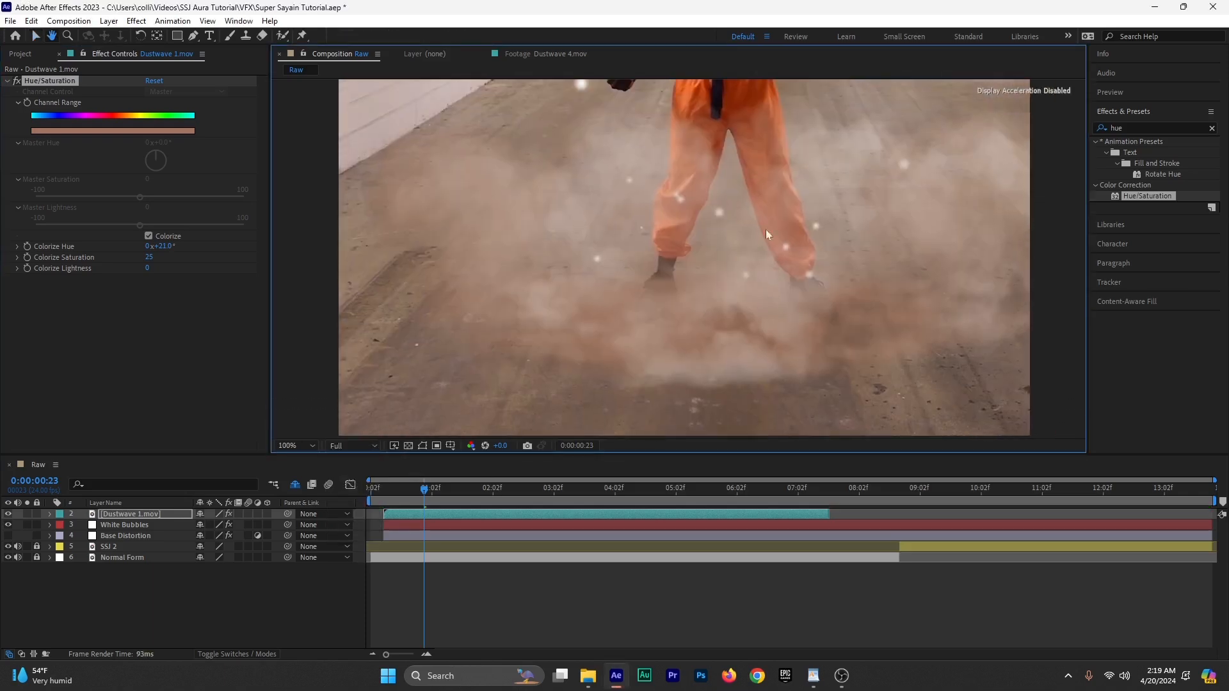
key("v")
mouse_move(151, 257)
left_mouse_down()
mouse_move(166, 257)
mouse_move(153, 255)
left_mouse_up()
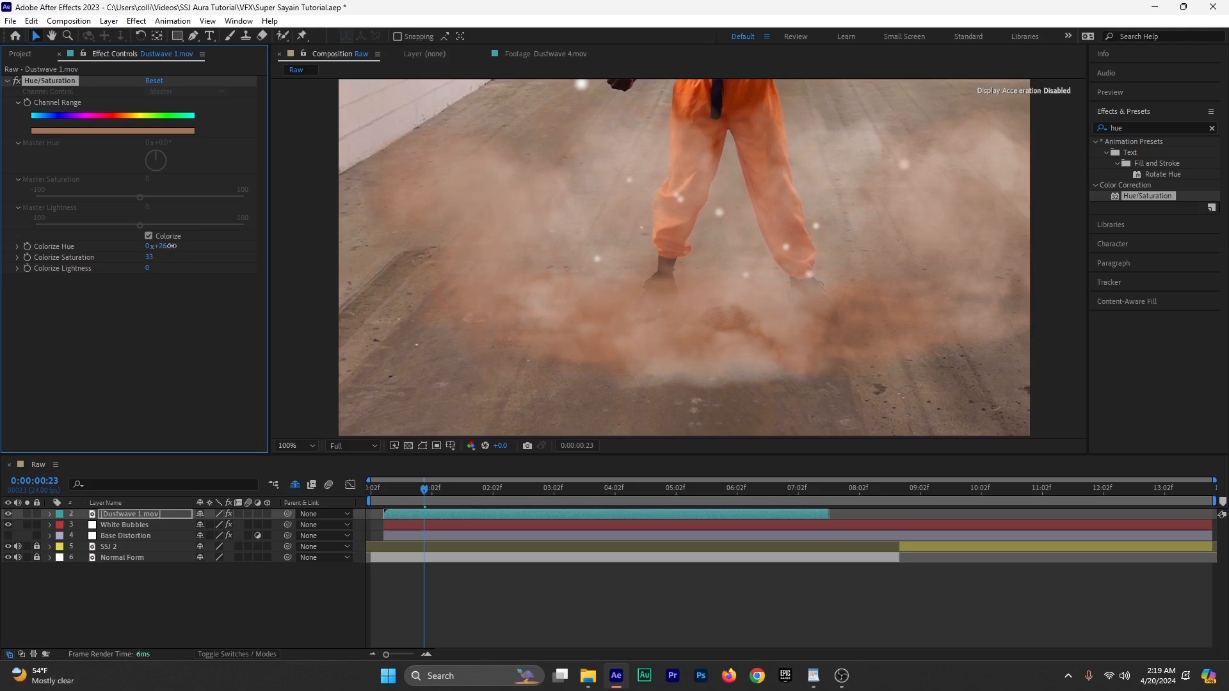
left_click_drag(172, 245, 172, 247)
key("comma")
key("comma")
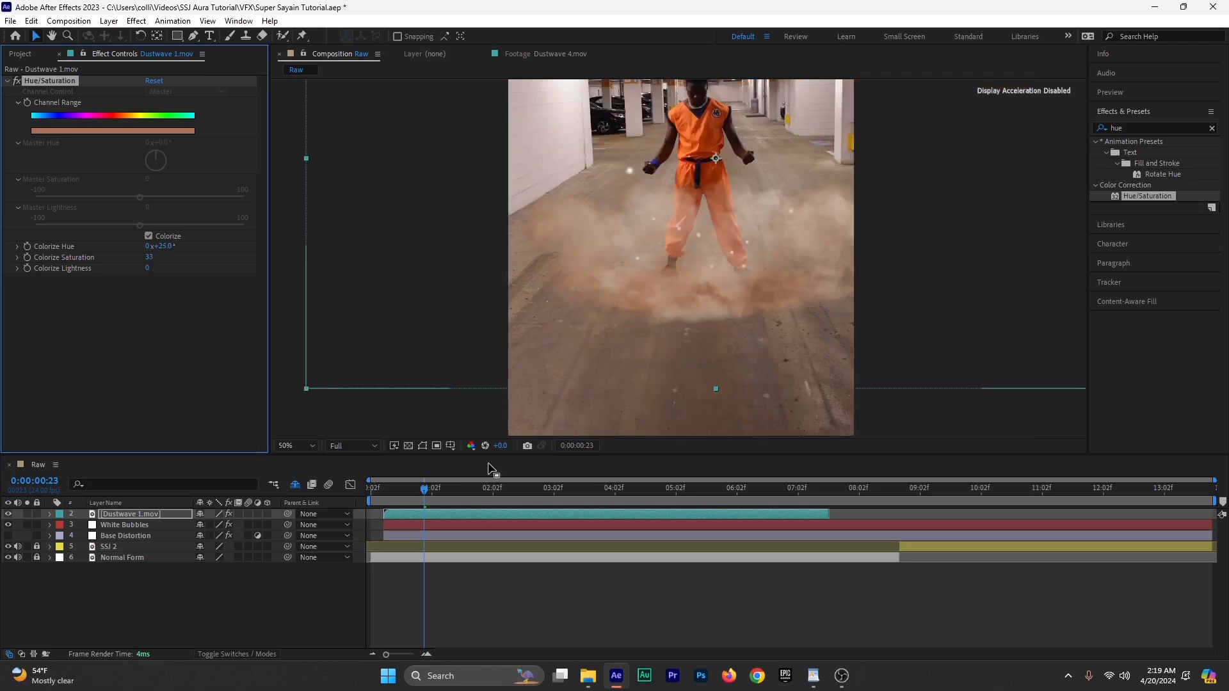
Step: Darken the Dustwave 1 dust with a Colorize Lightness of -40 and preview it along the timeline
left_click_drag(421, 490, 484, 490)
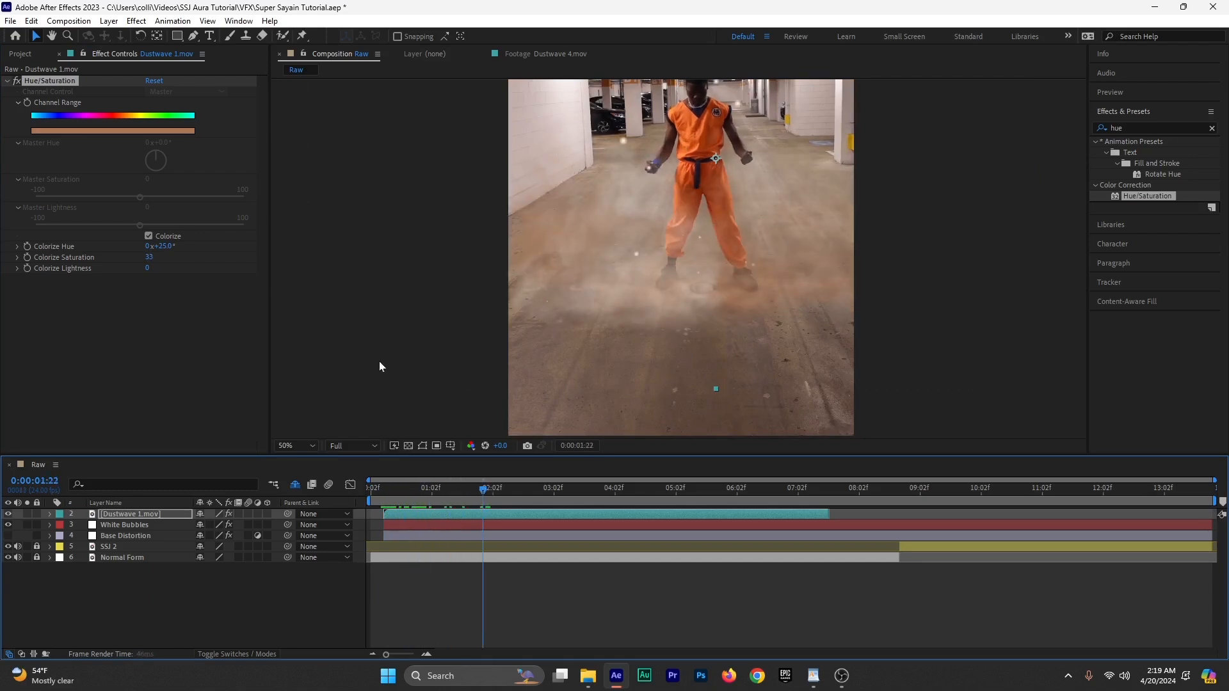
left_click_drag(146, 271, 123, 269)
left_click(421, 505)
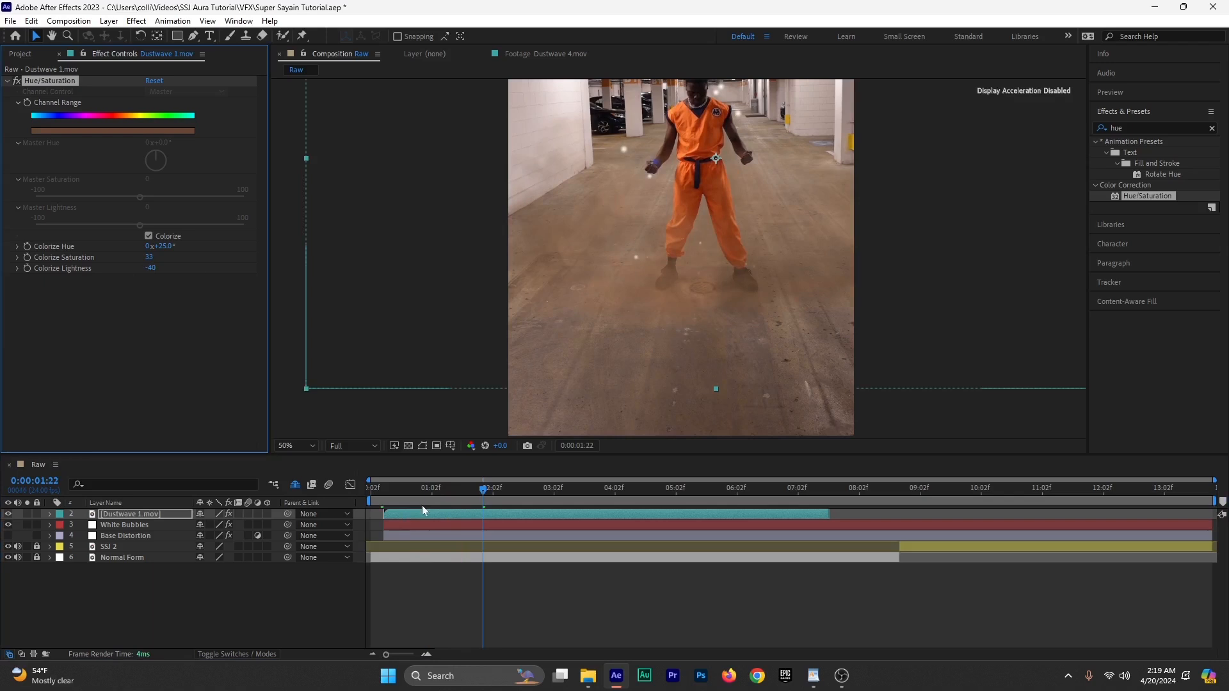
key("space")
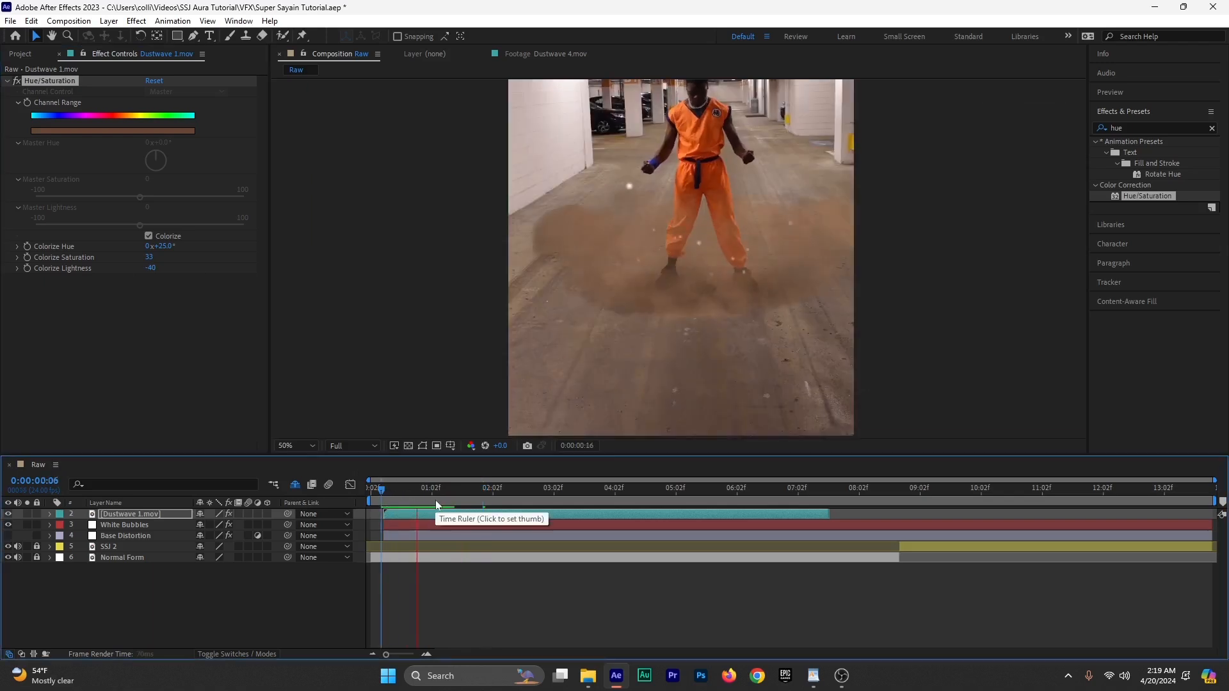
mouse_move(464, 498)
left_mouse_down()
mouse_move(513, 501)
mouse_move(486, 497)
left_mouse_up()
left_click(7, 78)
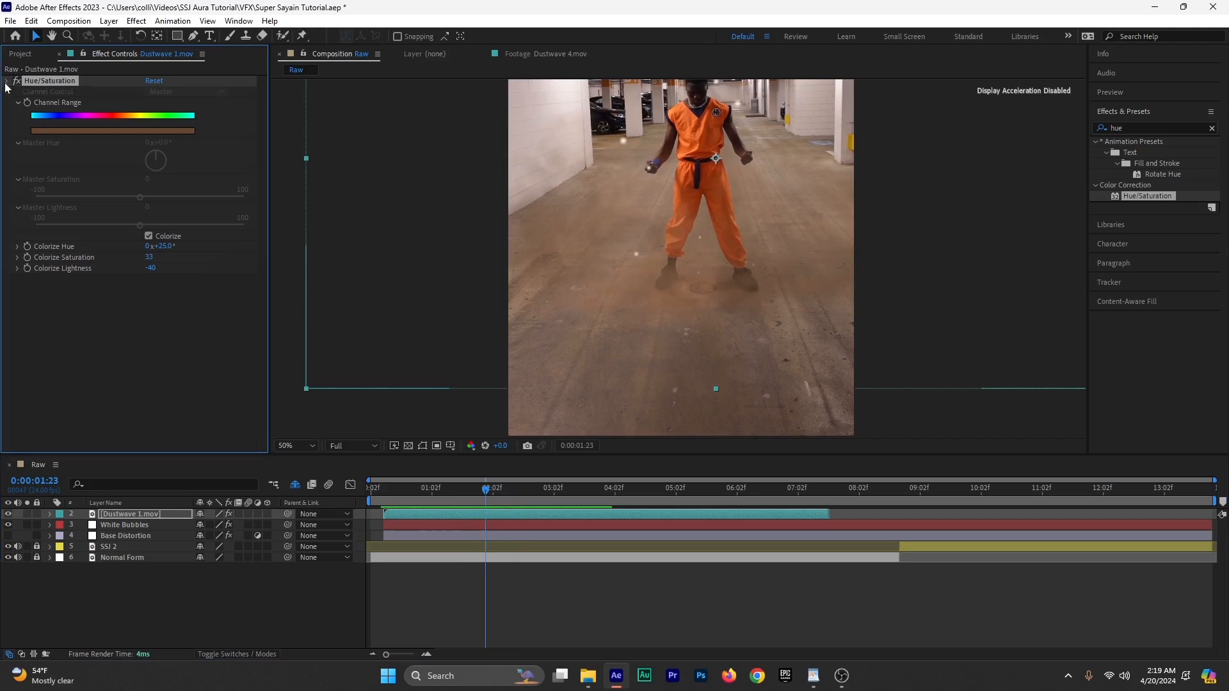
Step: Speed up the Dustwave 1 layer with a Time Stretch factor of 30, holding its in-point
right_click(503, 517)
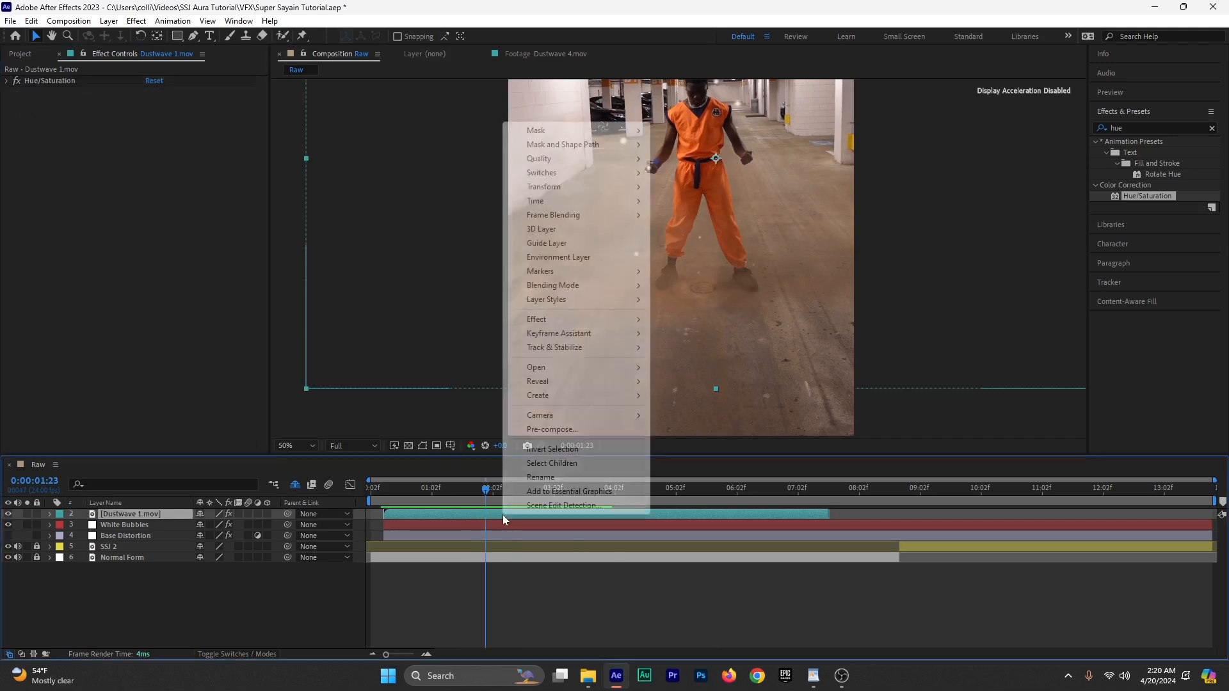
mouse_move(563, 201)
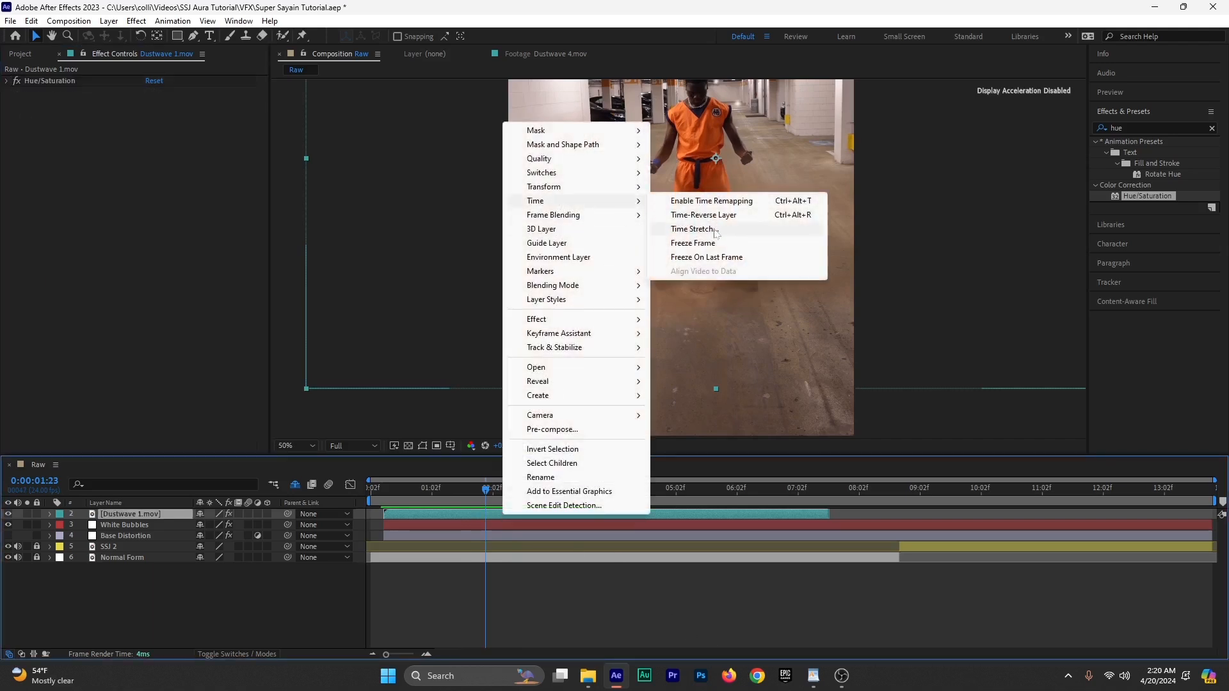
left_click(693, 229)
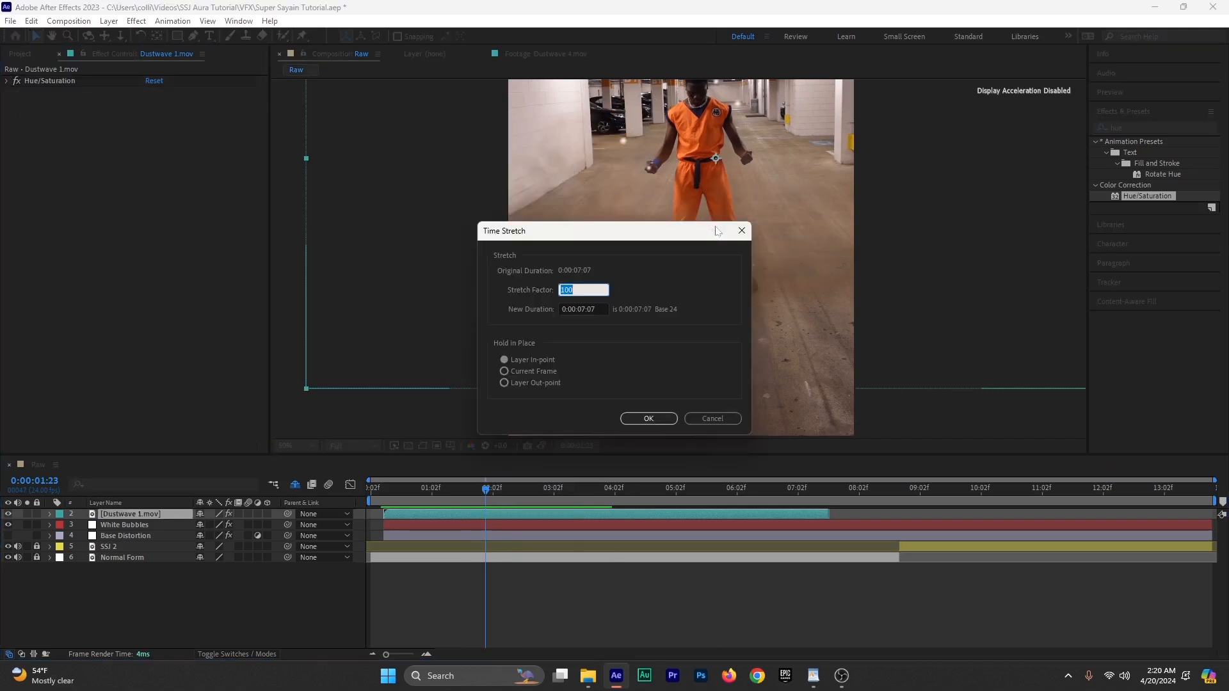
type("30")
key("Return")
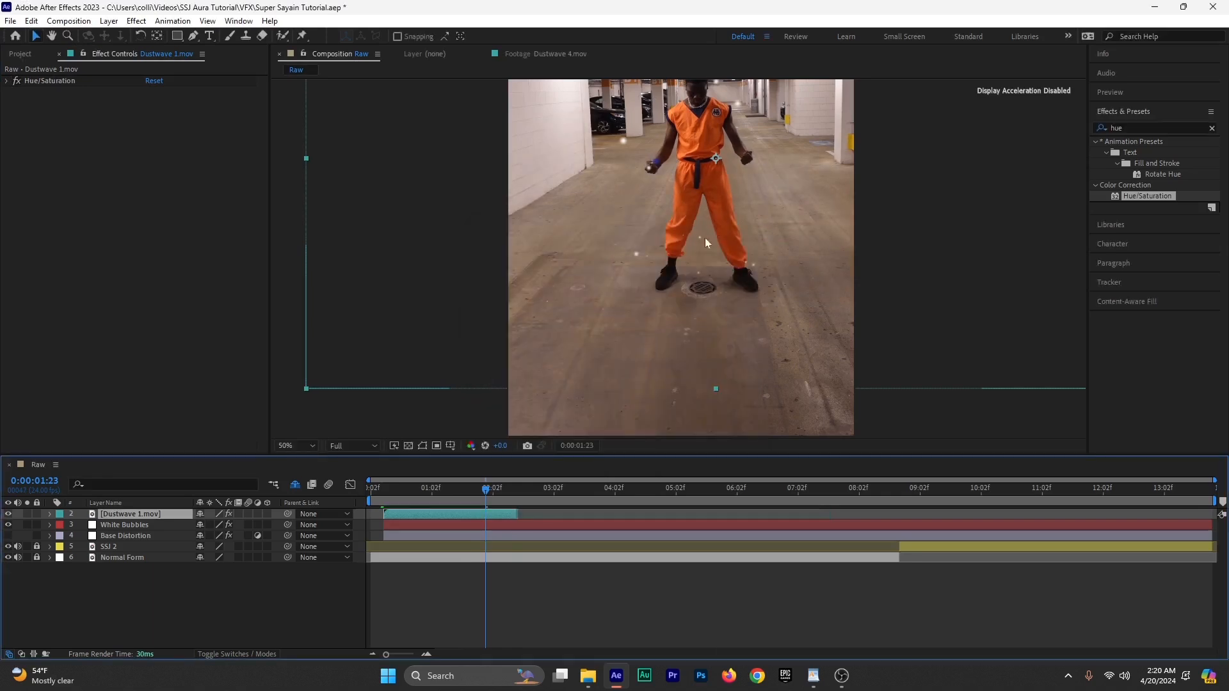
Step: Fit the composition in the viewer at Quarter resolution and preview the sped-up dust burst from the start
left_click(375, 486)
left_click(282, 447)
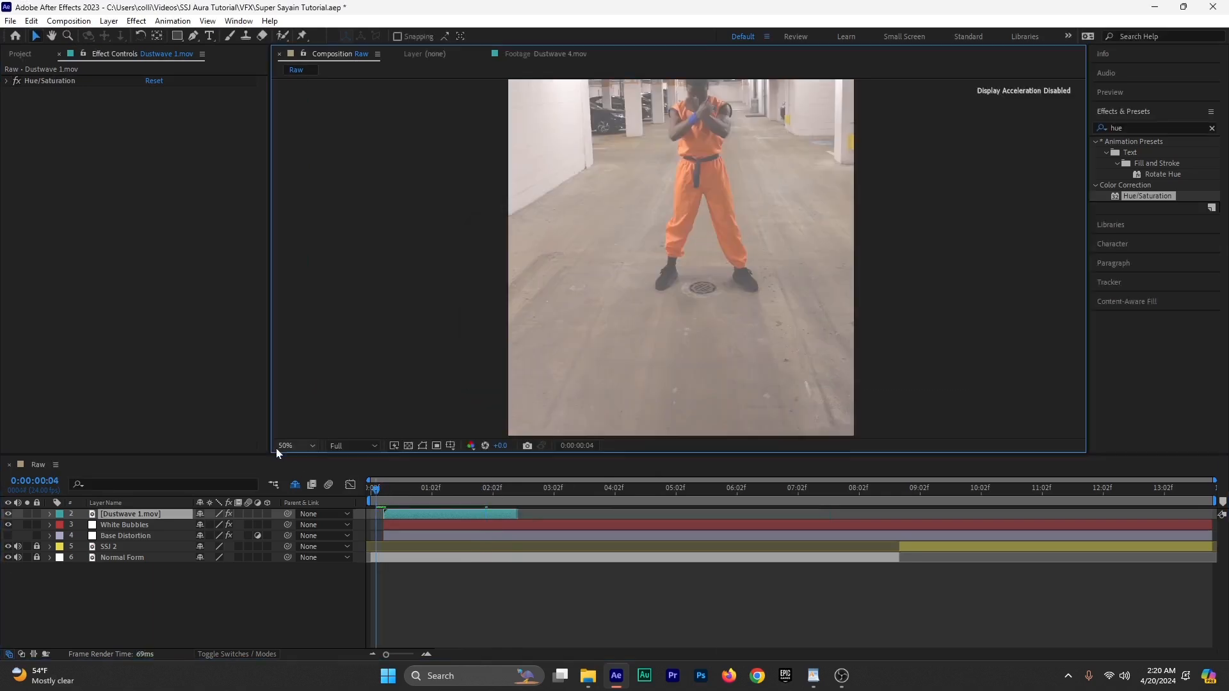
left_click(302, 233)
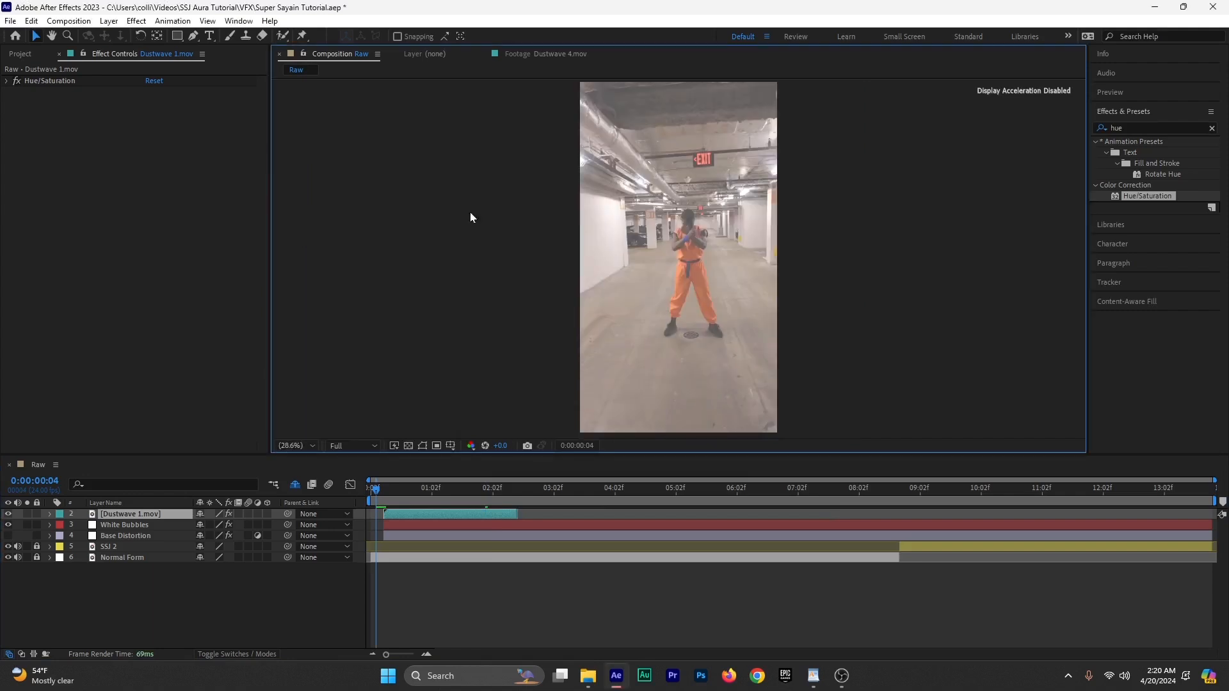
left_click(356, 444)
left_click(358, 513)
left_click(375, 489)
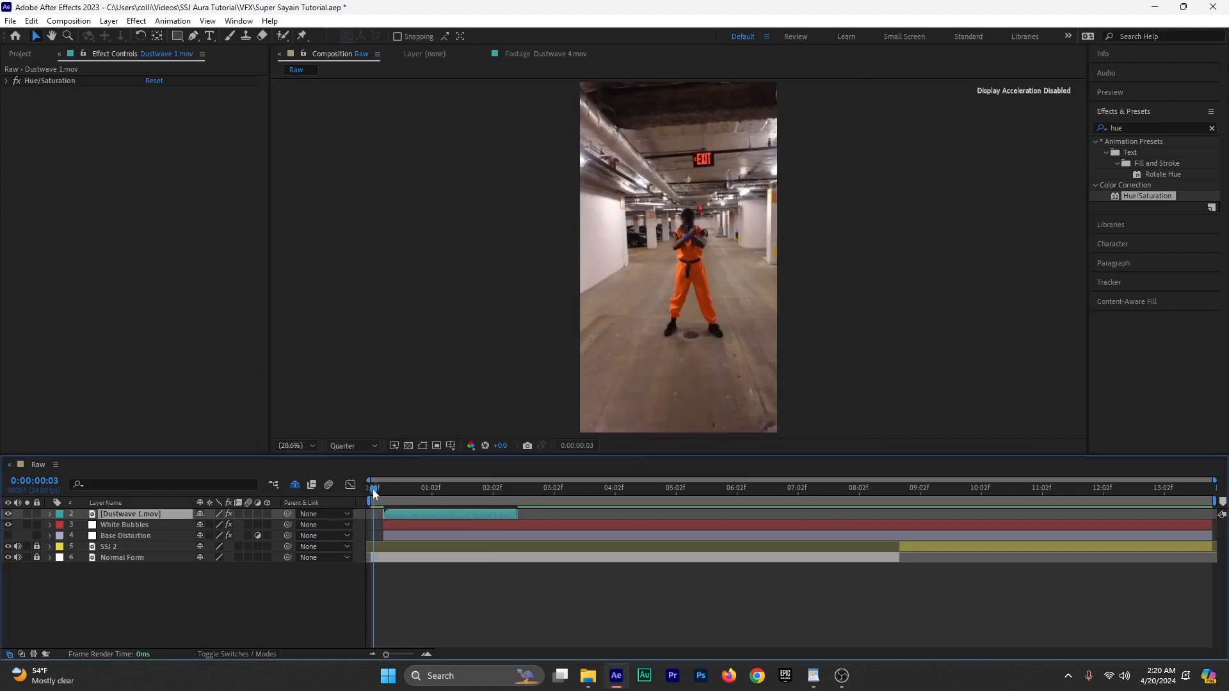
key("space")
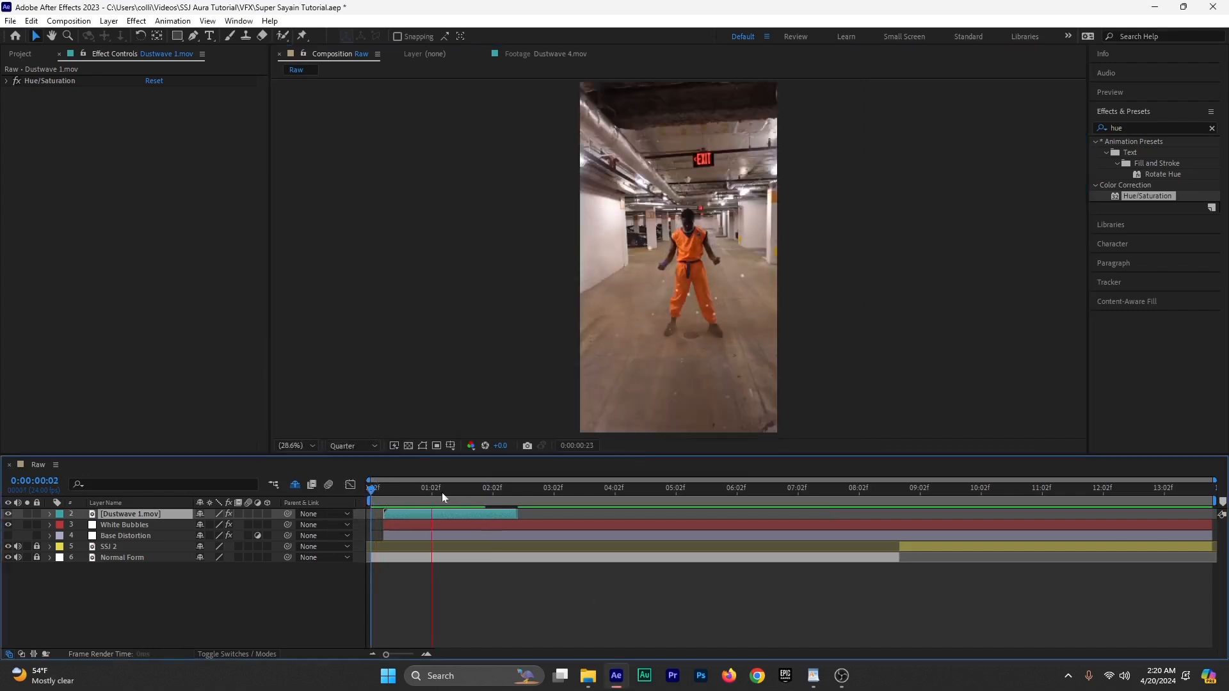
left_click(386, 490)
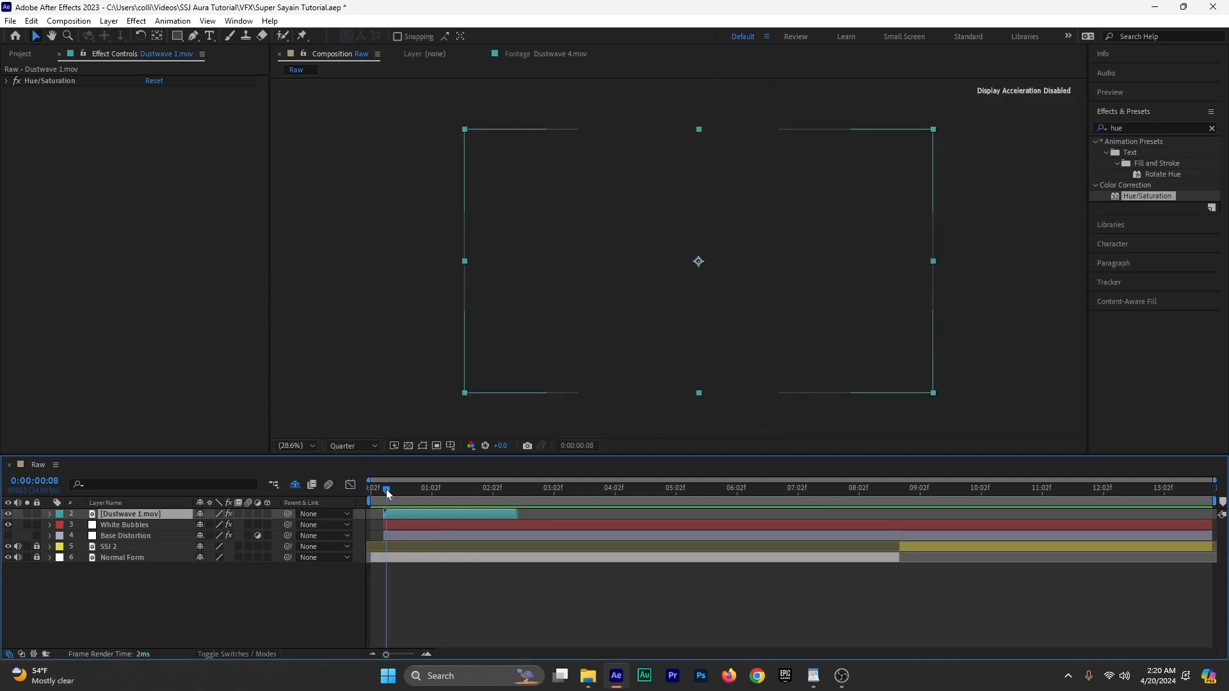
key("space")
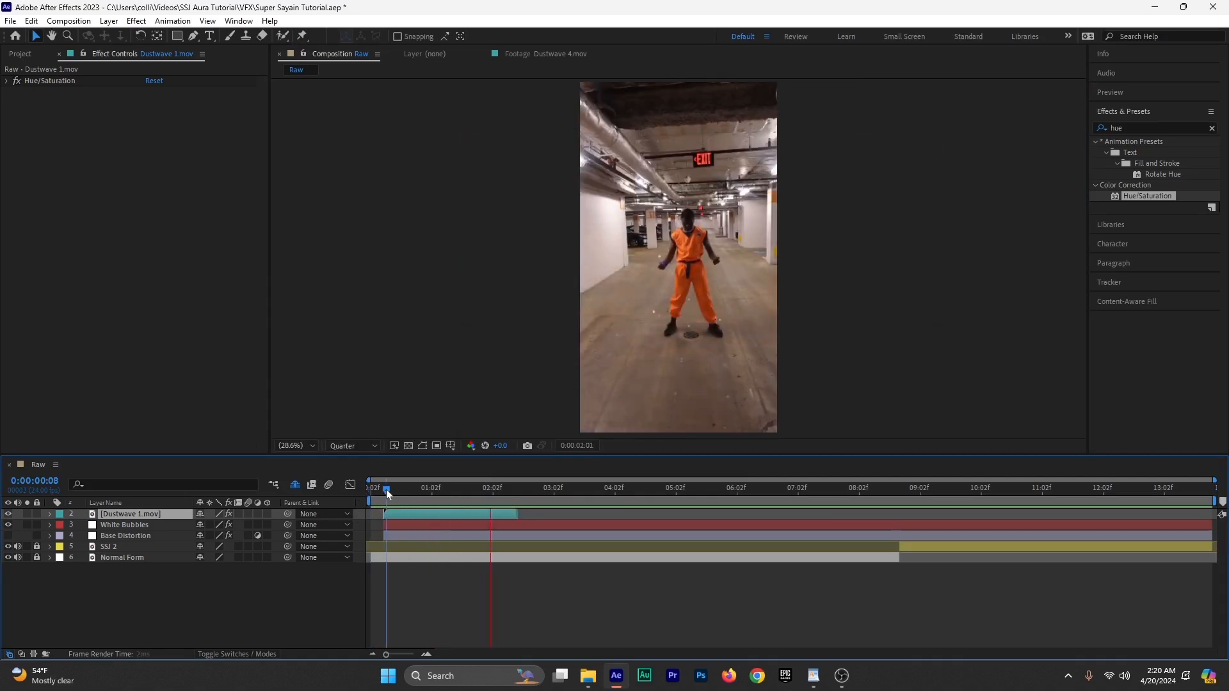
left_click_drag(386, 489, 357, 494)
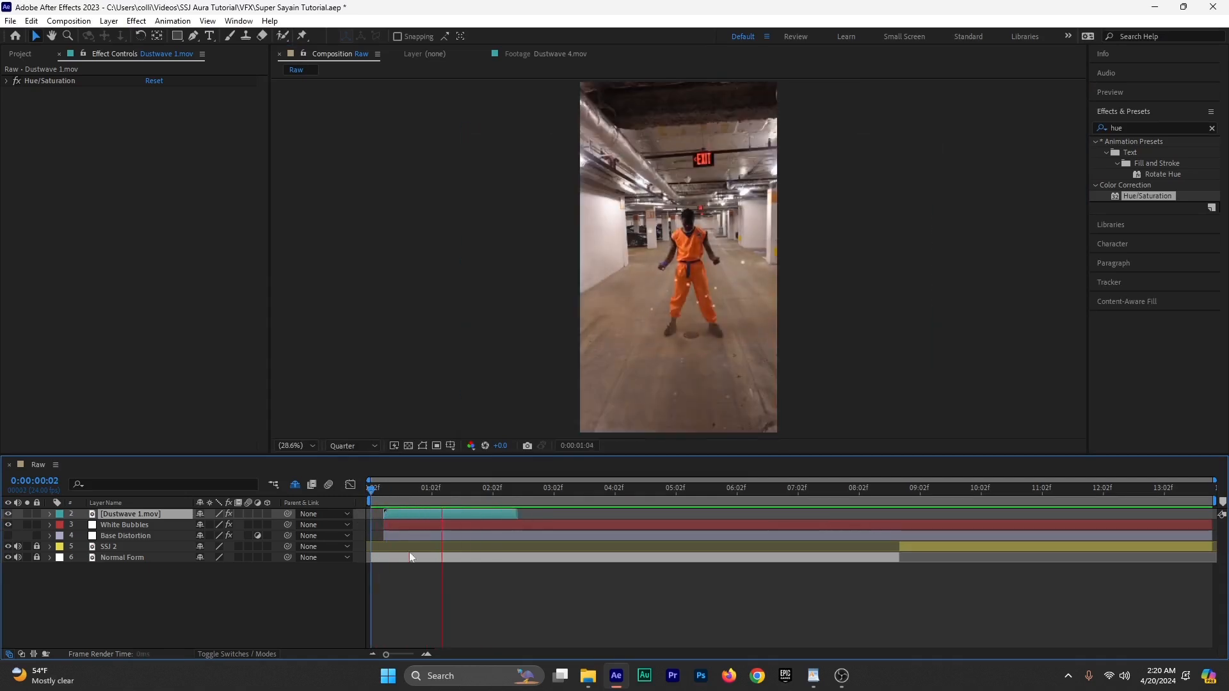
left_click_drag(435, 490, 409, 520)
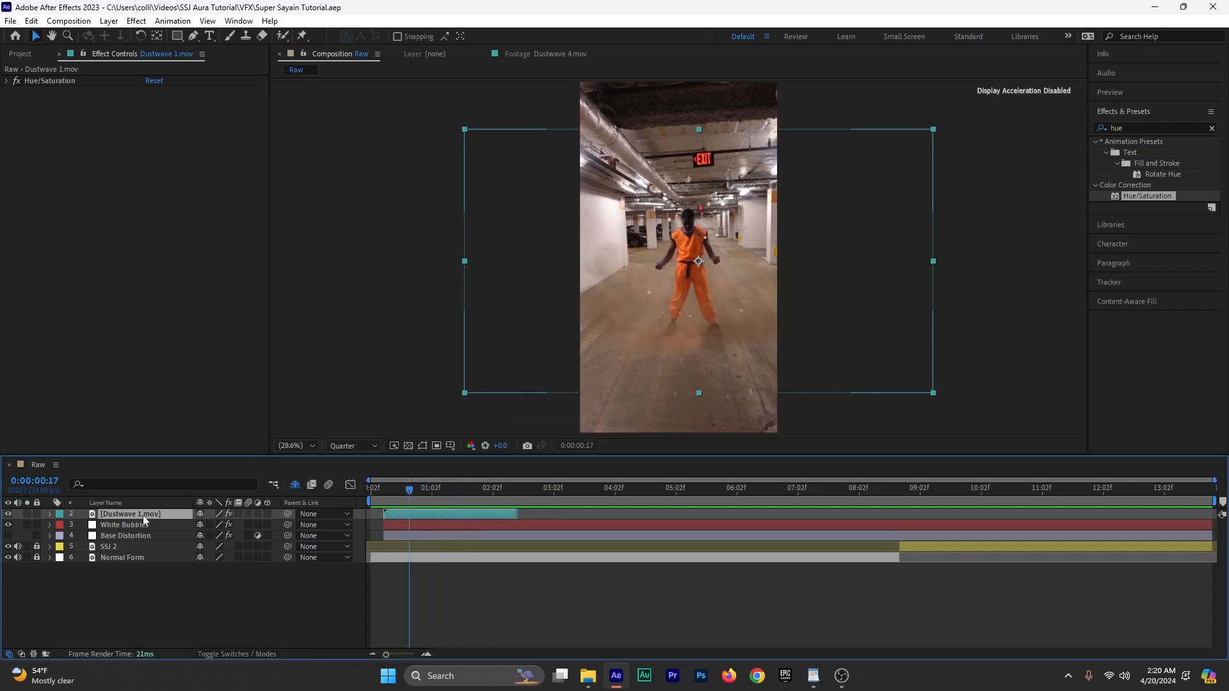
Step: Duplicate the Dustwave 1 layer and set the upper copy's Time Stretch factor to 100
right_click(438, 519)
mouse_move(509, 202)
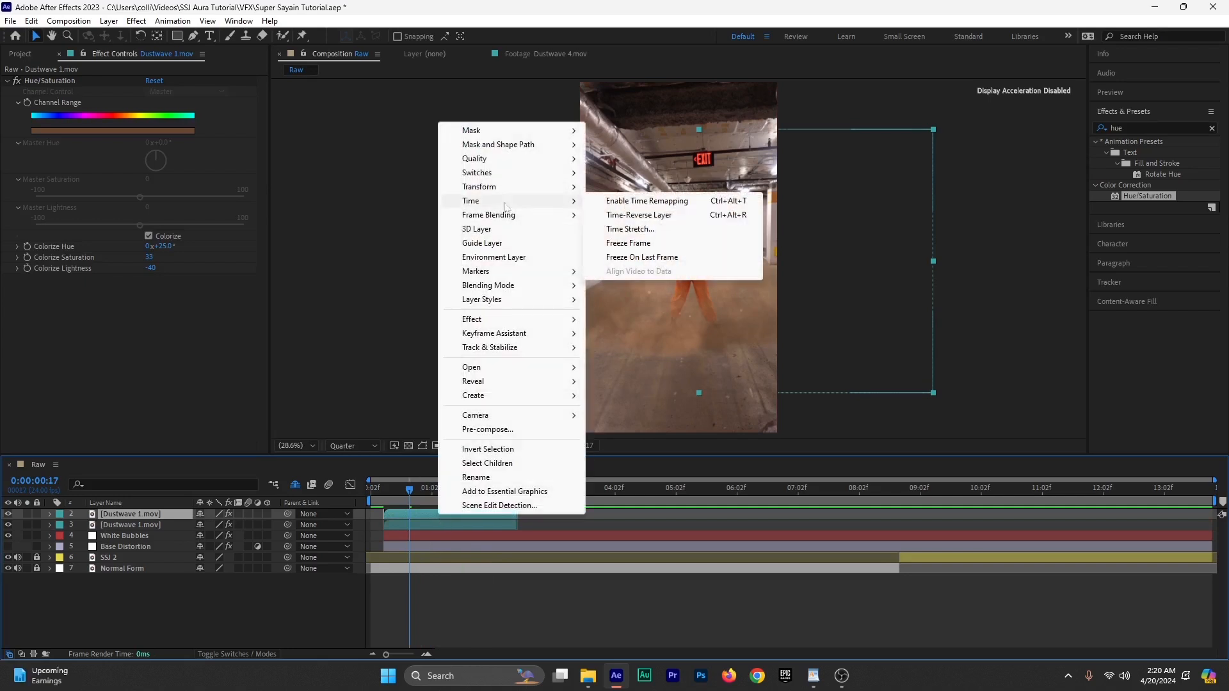
left_click(615, 230)
type("100")
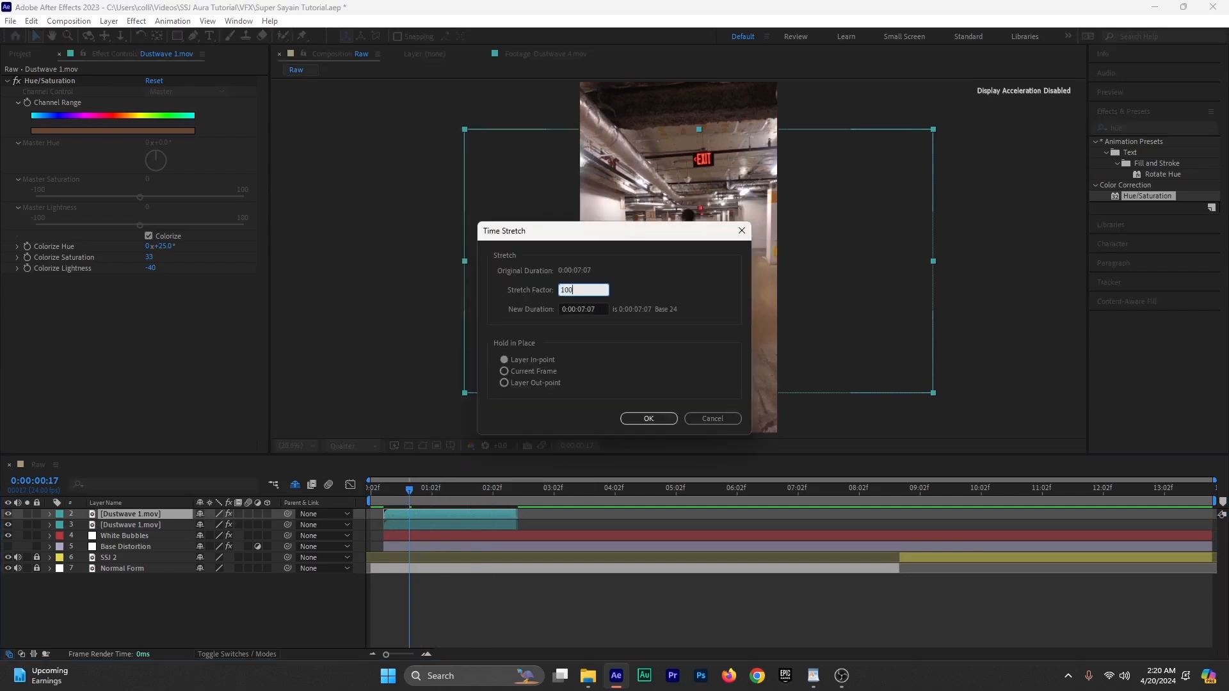
key("Return")
Step: Scale the upper Dustwave 1 copy to 202% and position its dust over the floor in front of the man's feet
left_click(686, 351)
left_click_drag(686, 352, 703, 397)
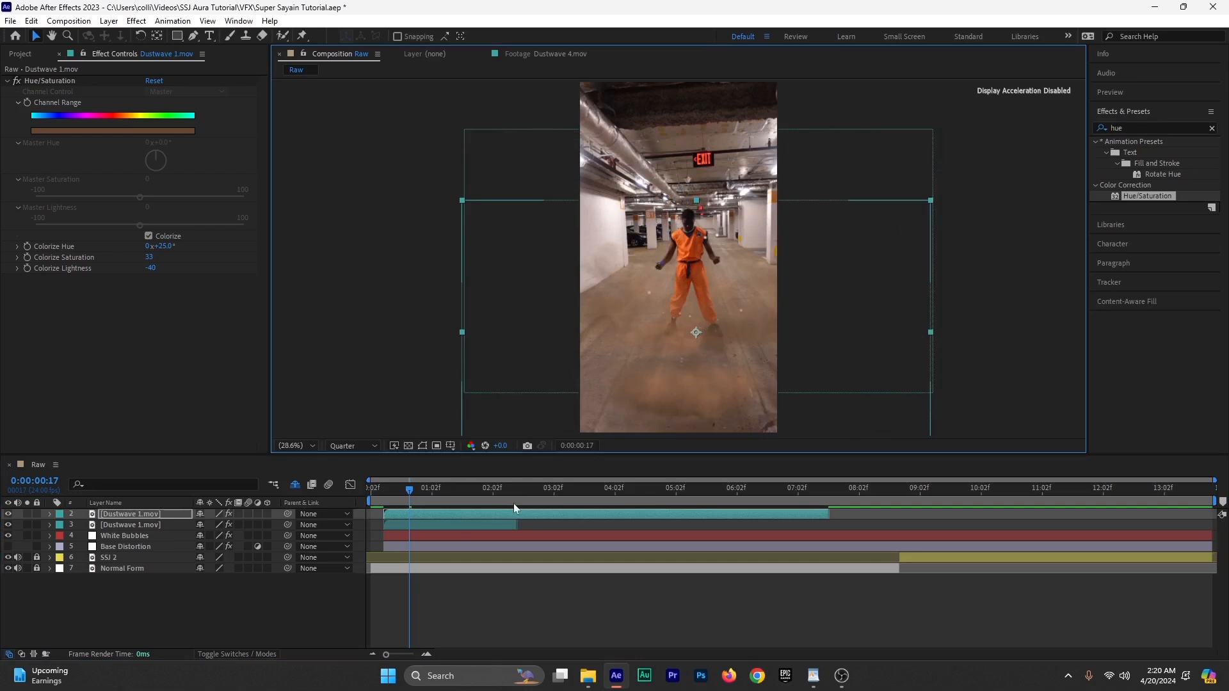
key("s")
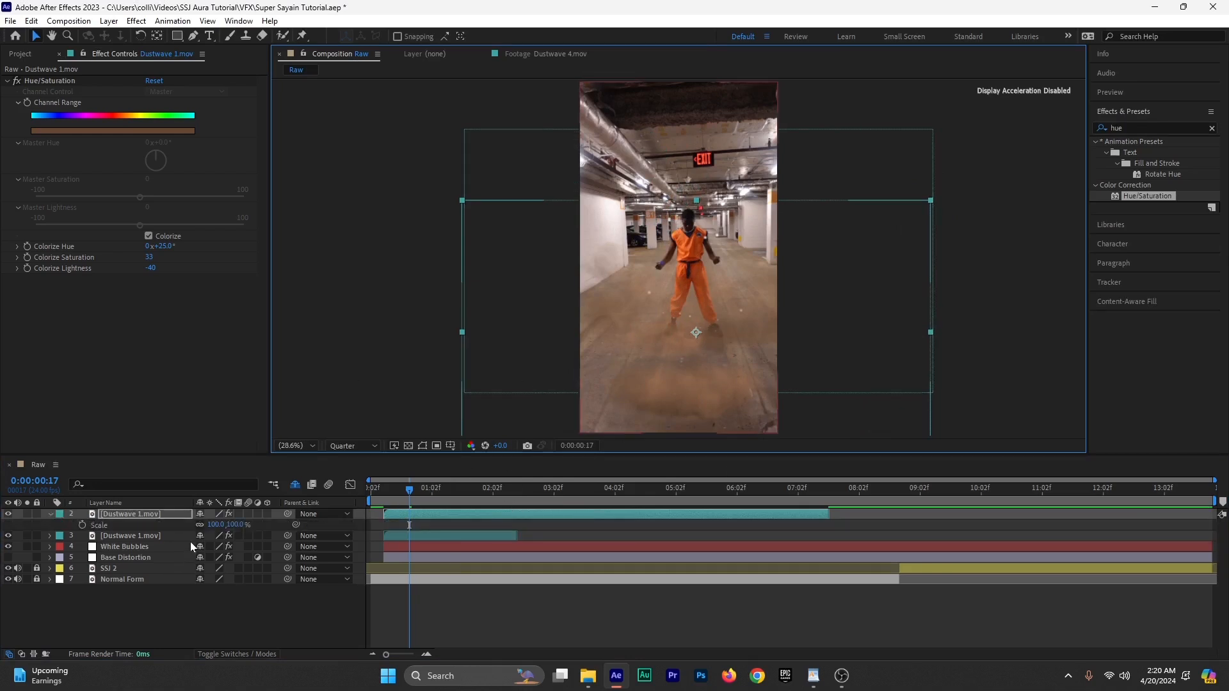
left_click_drag(218, 524, 295, 524)
left_click_drag(678, 378, 681, 345)
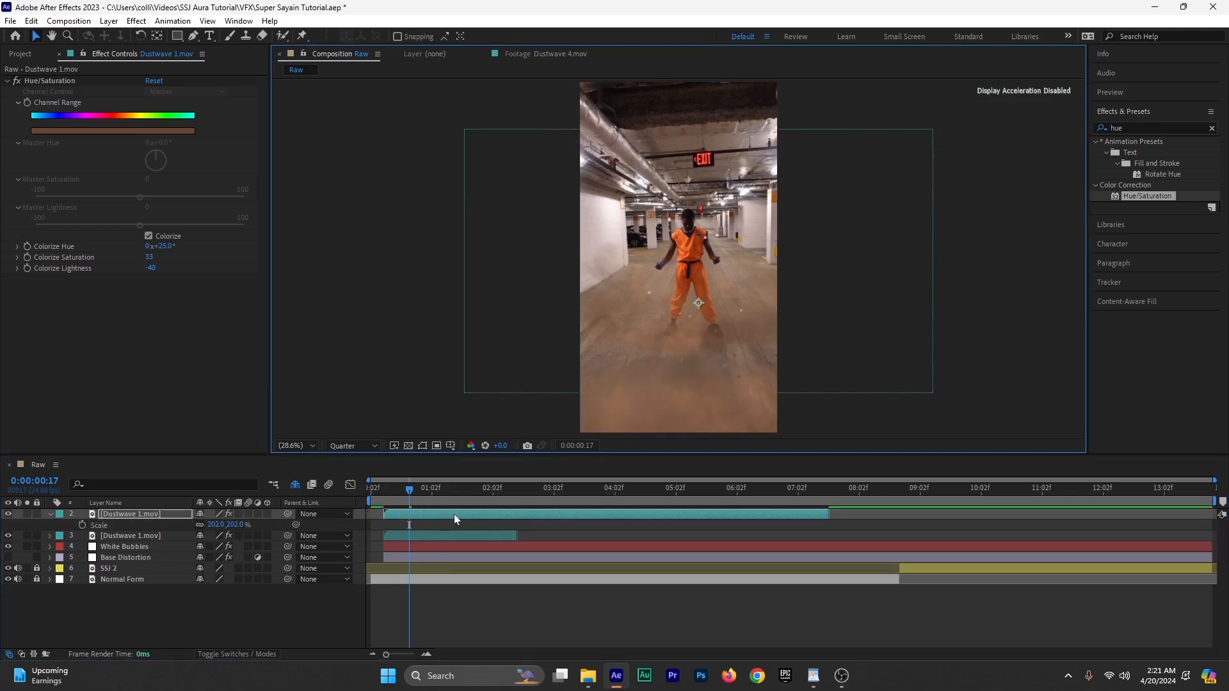
Step: Slide the upper Dustwave 1 copy earlier in time, split it at 0:00:00:07 and delete the part before the split
left_click_drag(455, 514, 411, 524)
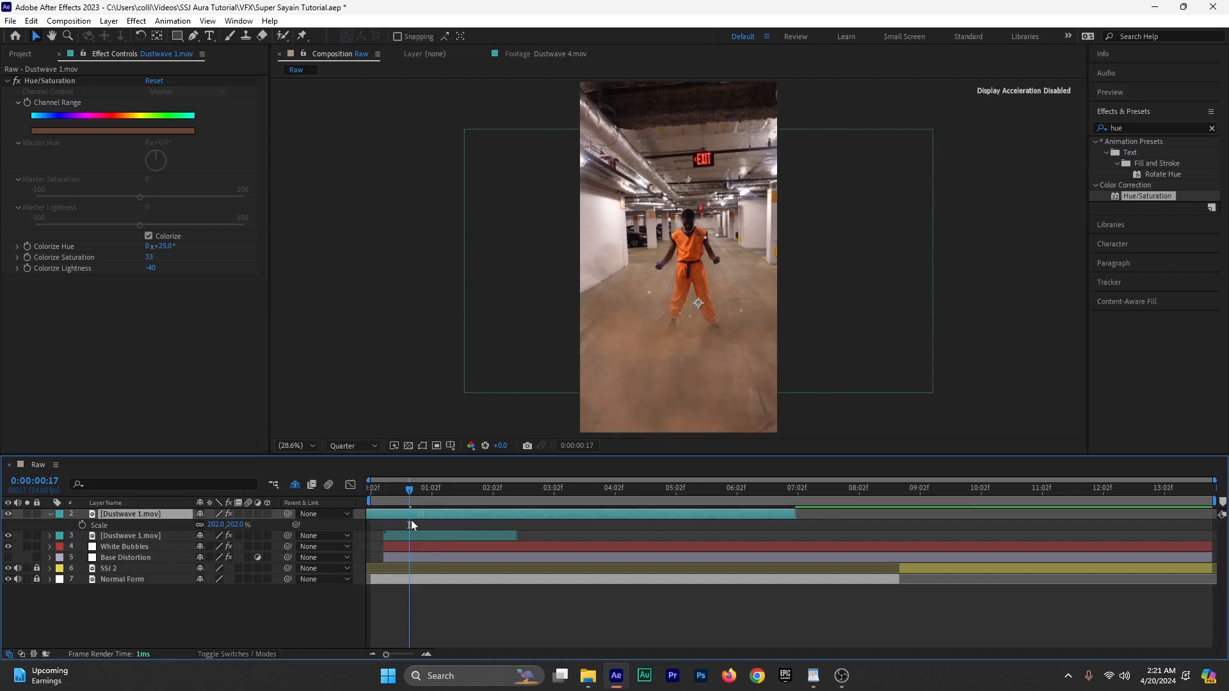
left_click(384, 494)
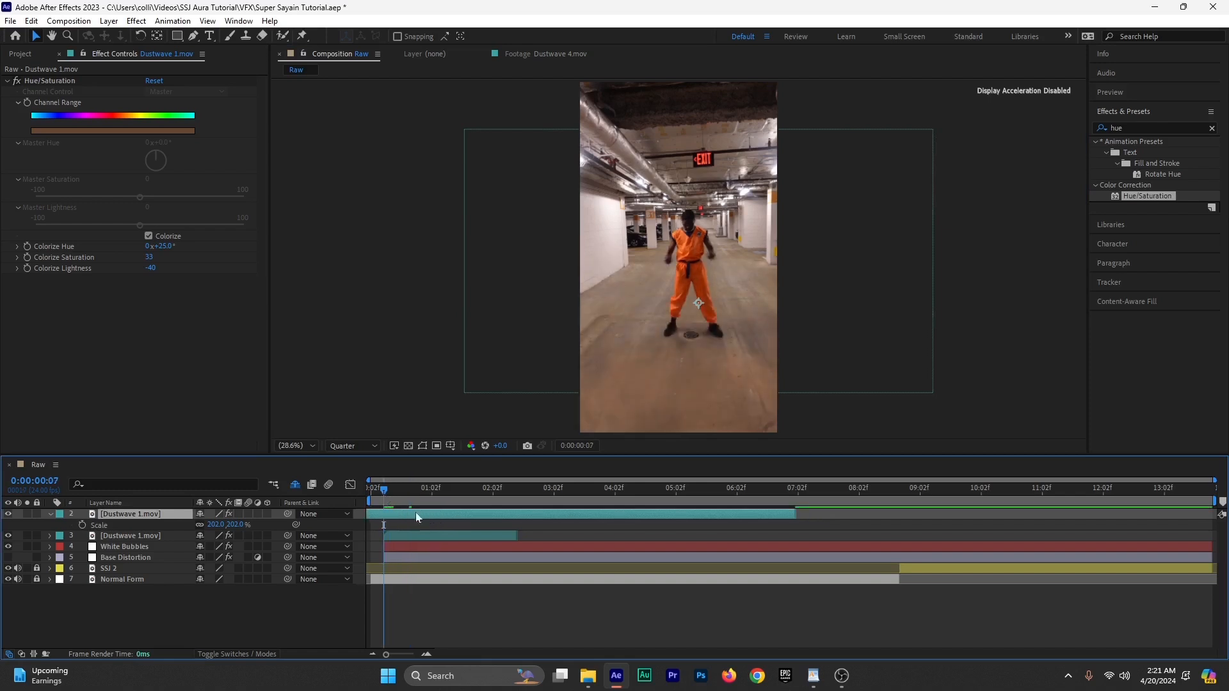
left_click_drag(452, 516, 440, 516)
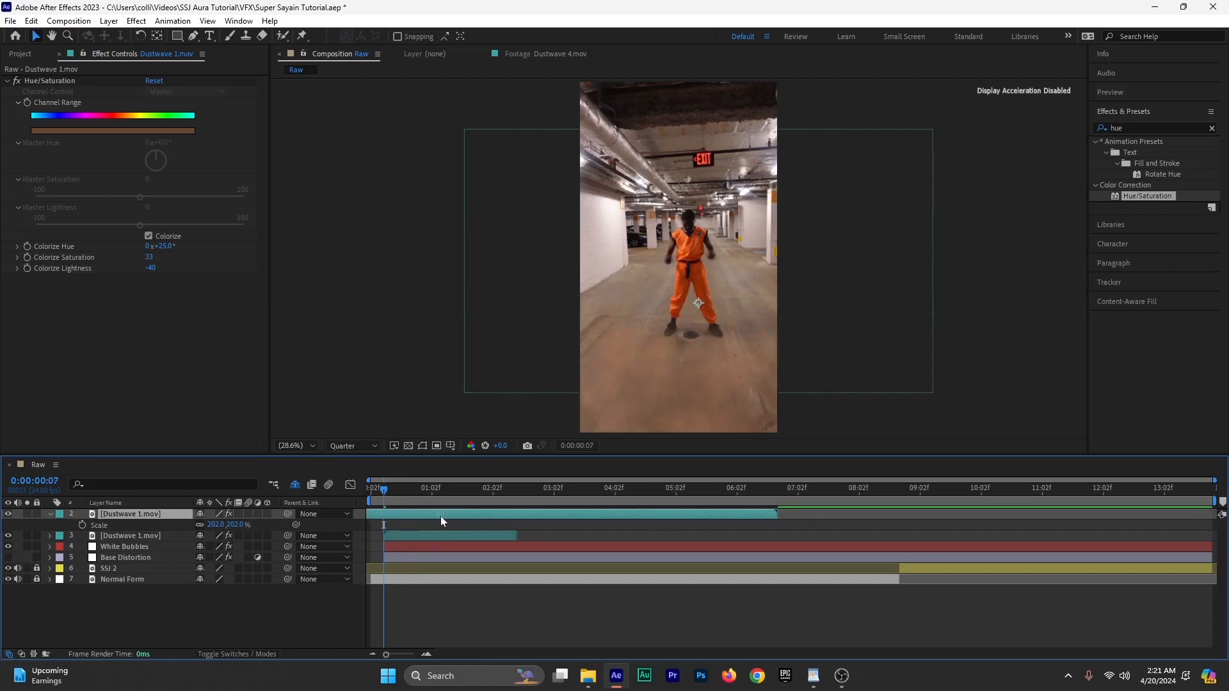
key("ctrl+shift+d")
left_click(378, 525)
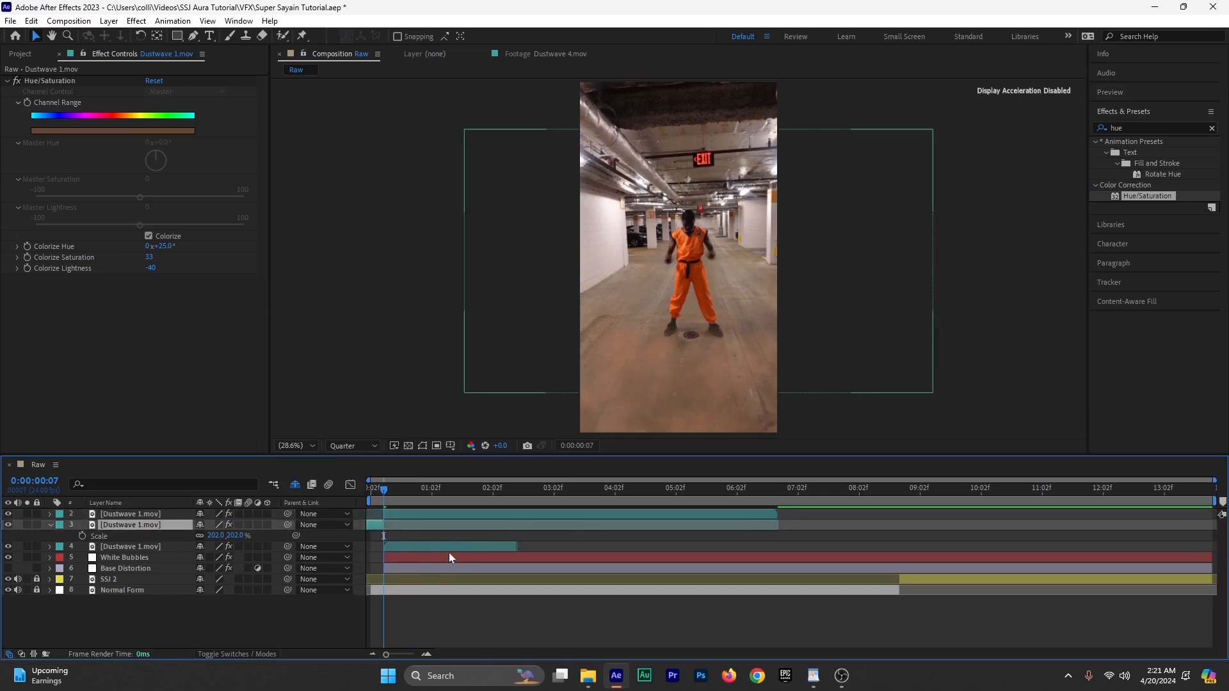
key("Delete")
Step: Keyframe the upper Dustwave 1 layer's opacity from 0% at 0:00:00:07 to 100% about one second further along
left_click(403, 515)
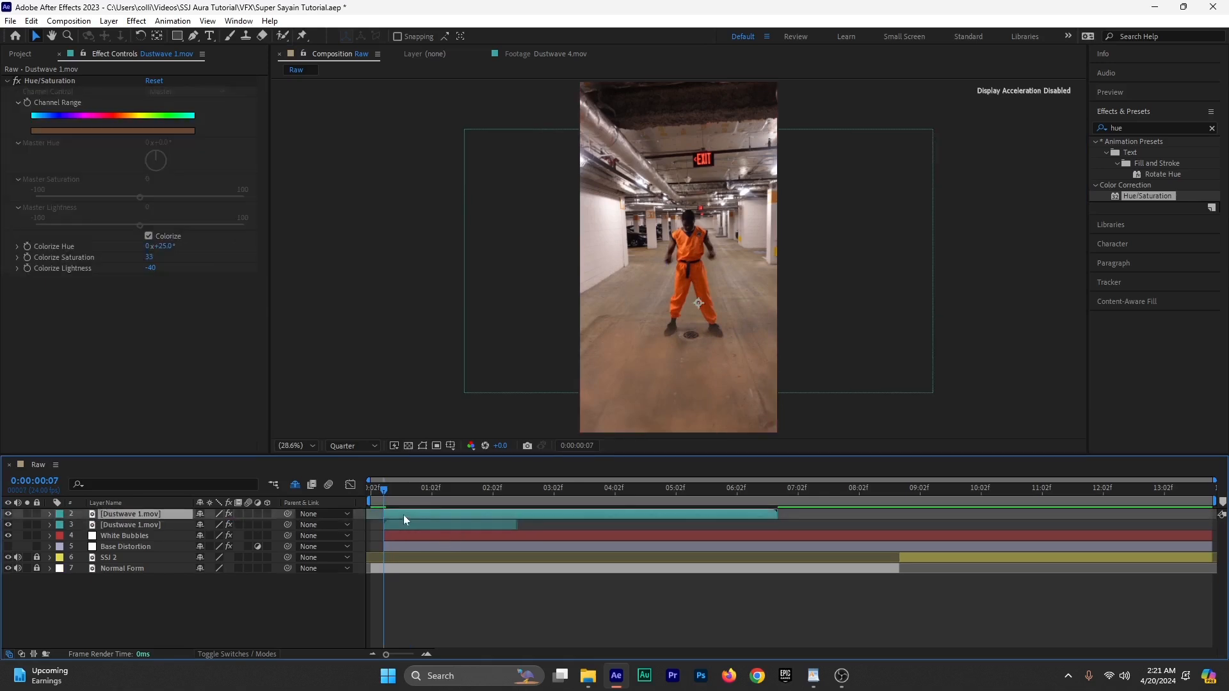
key("t")
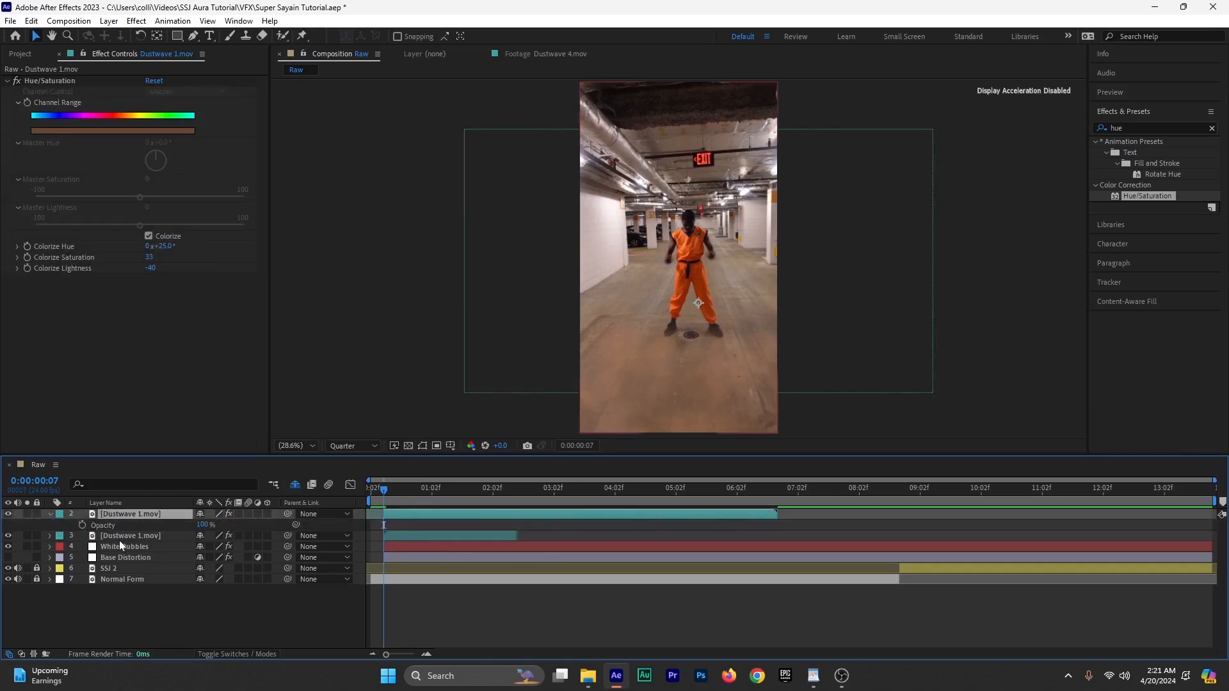
left_click(82, 525)
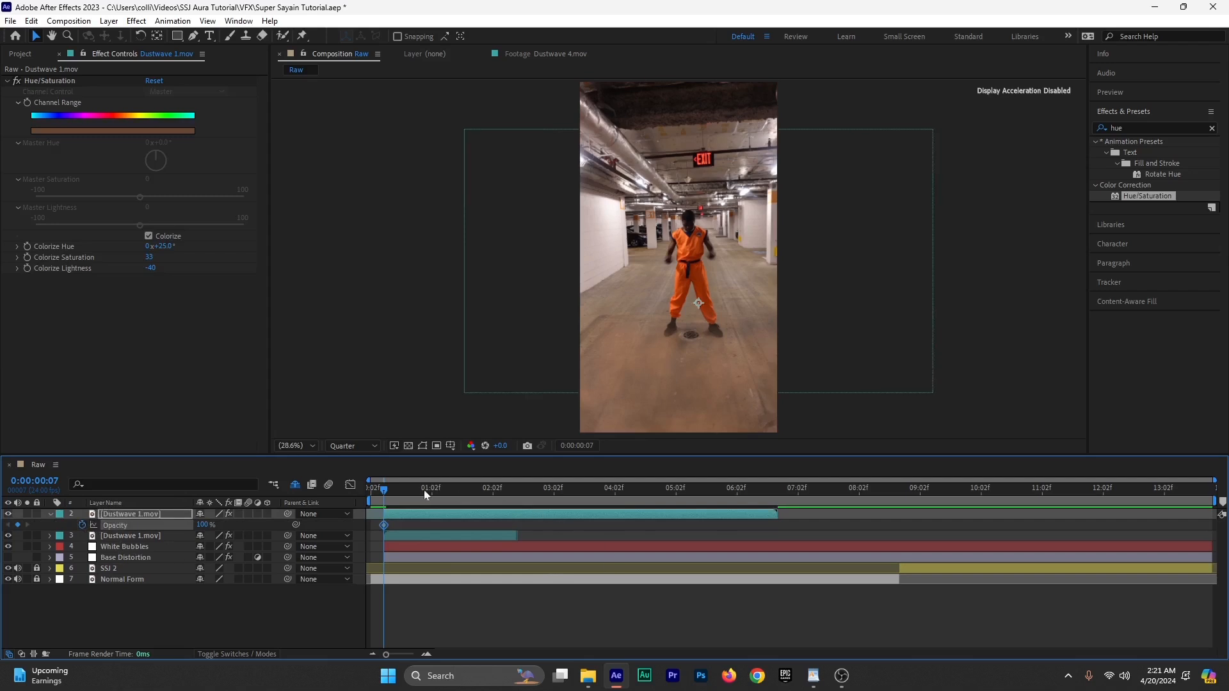
left_click_drag(382, 527, 447, 525)
left_click_drag(203, 525, 31, 519)
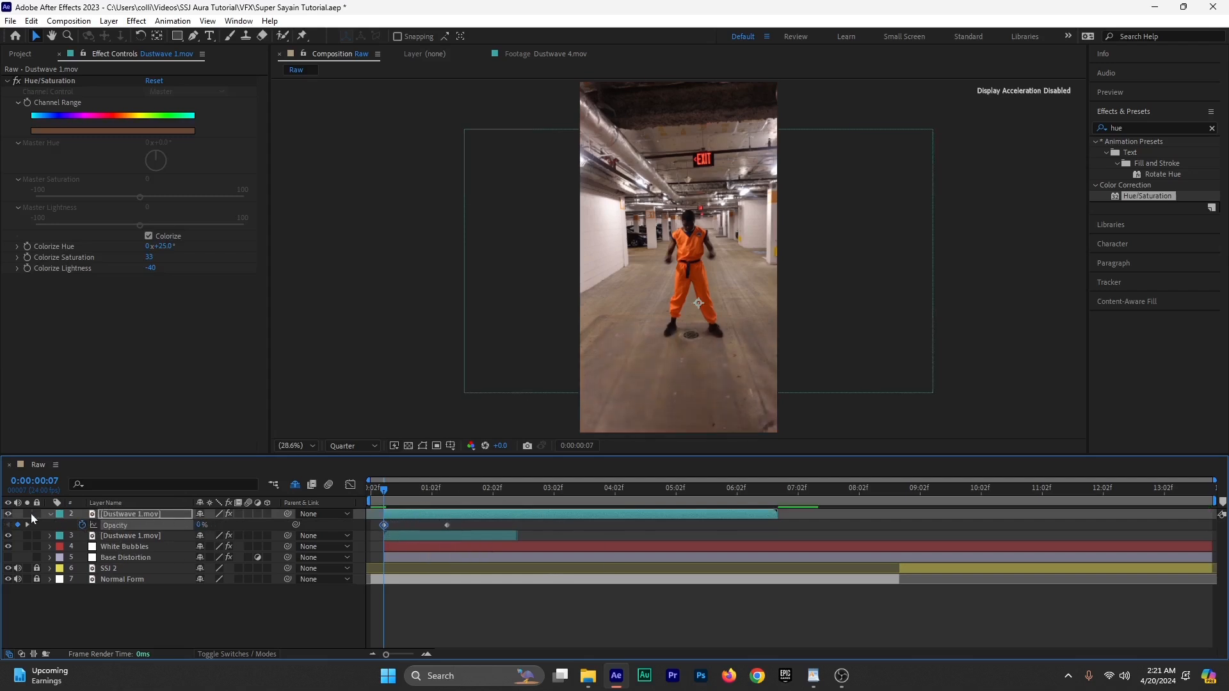
left_click(50, 514)
Step: Preview the dust fade-in from near the start of the composition and save the project
left_click_drag(384, 493, 376, 531)
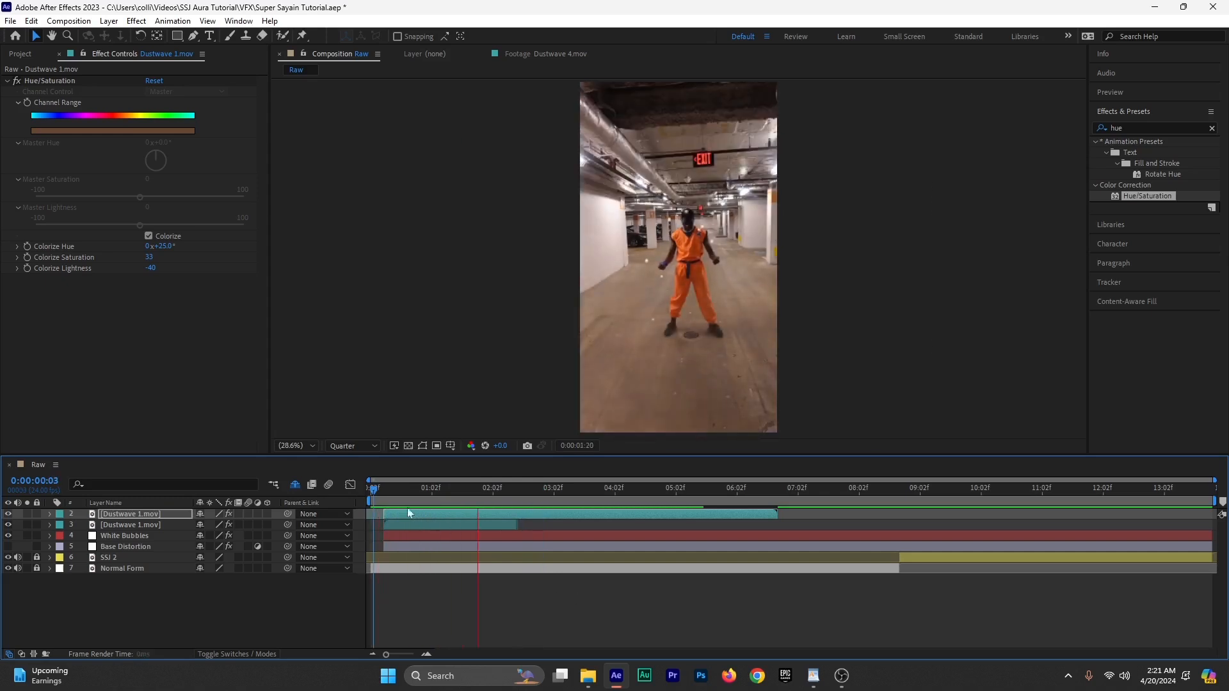
left_click(378, 492)
left_click_drag(378, 490, 425, 489)
key("ctrl+s")
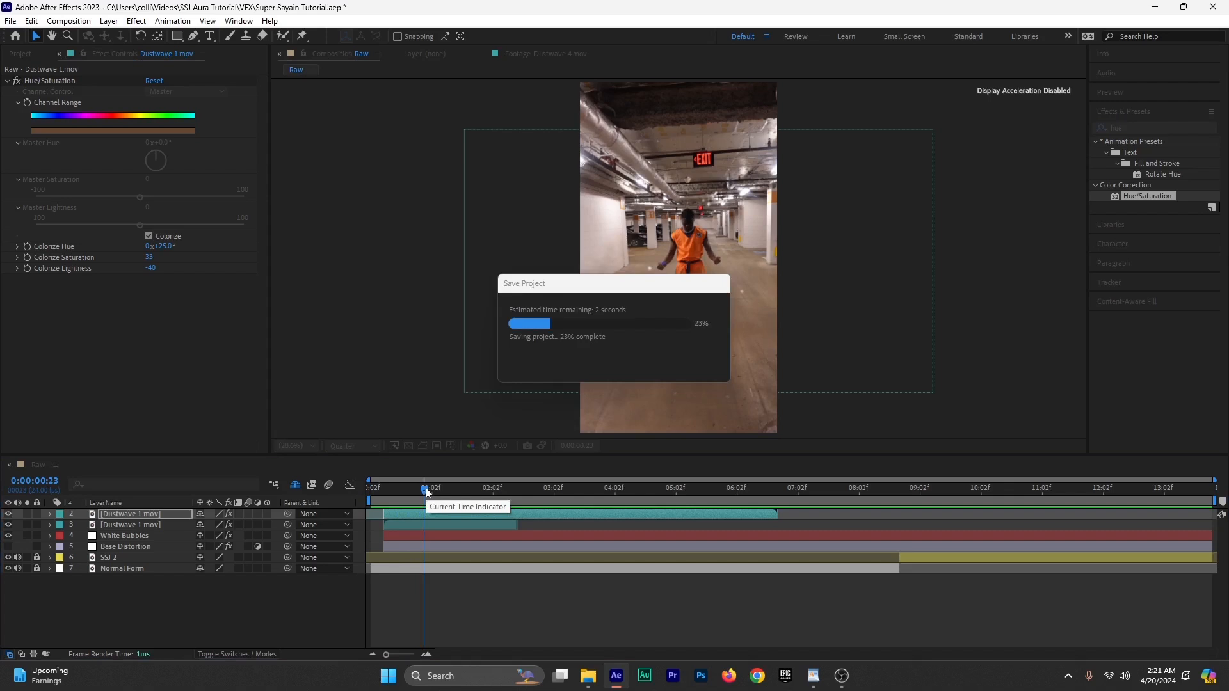
Step: Find the Air Blast folder of individual PNG frames among the project's VFX footage and delete it with its contents
left_click(14, 55)
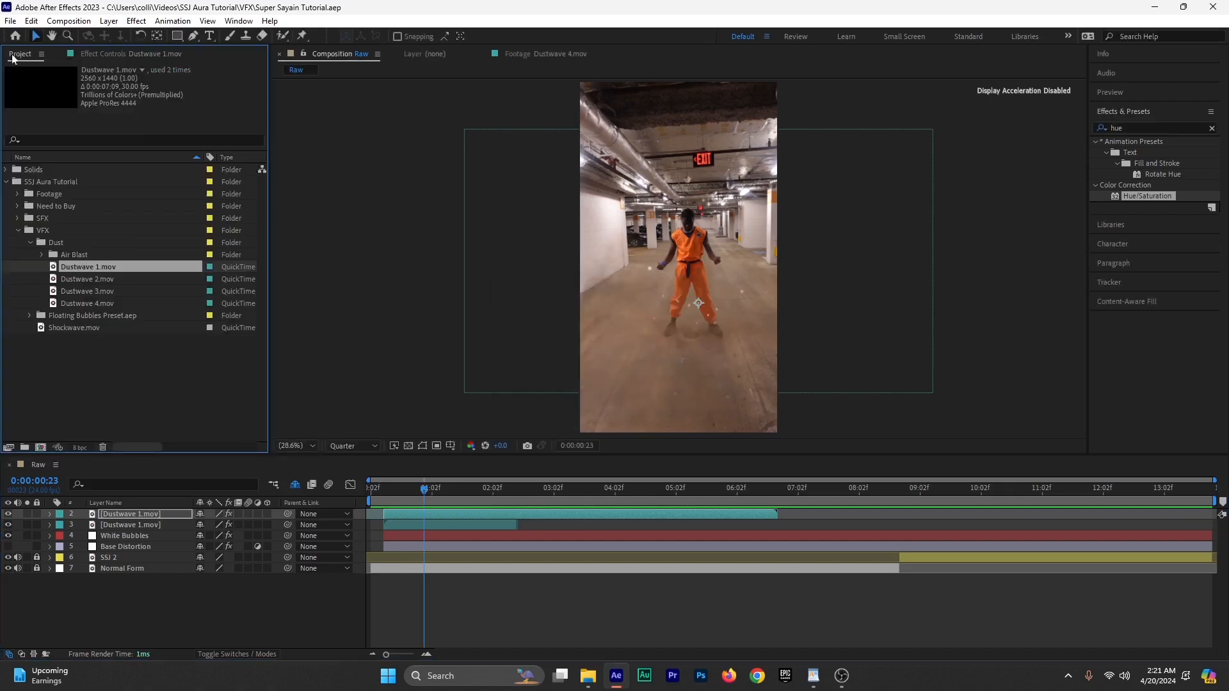
left_click(82, 329)
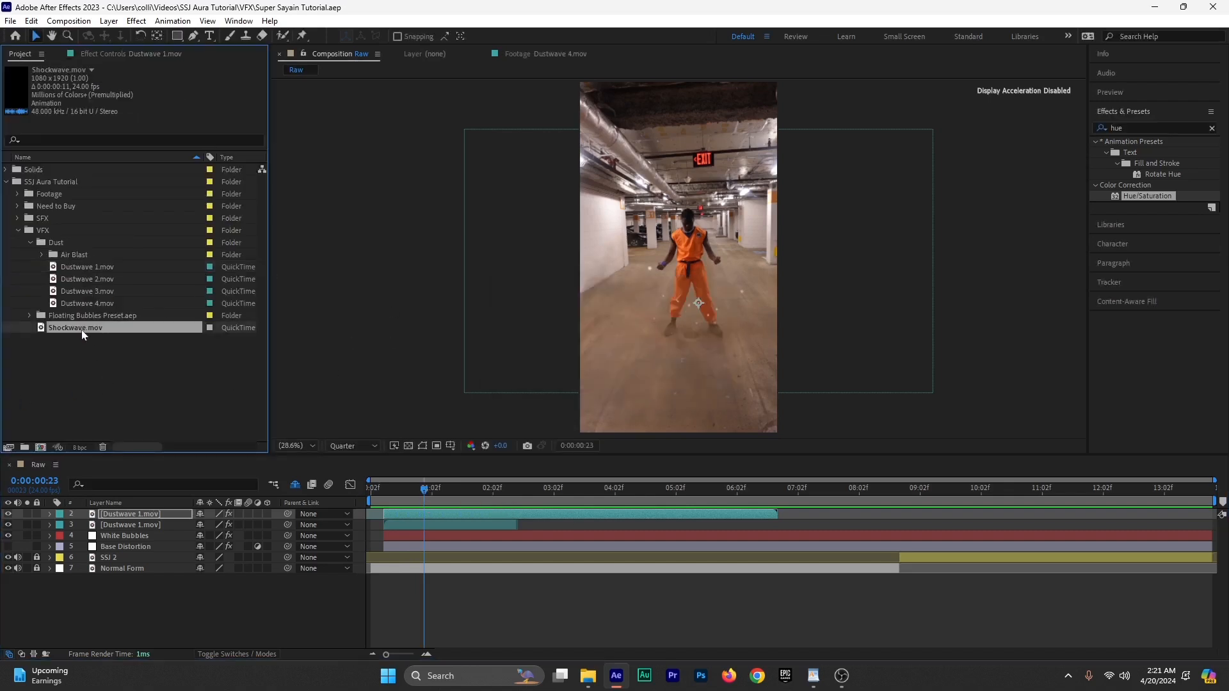
left_click(63, 315)
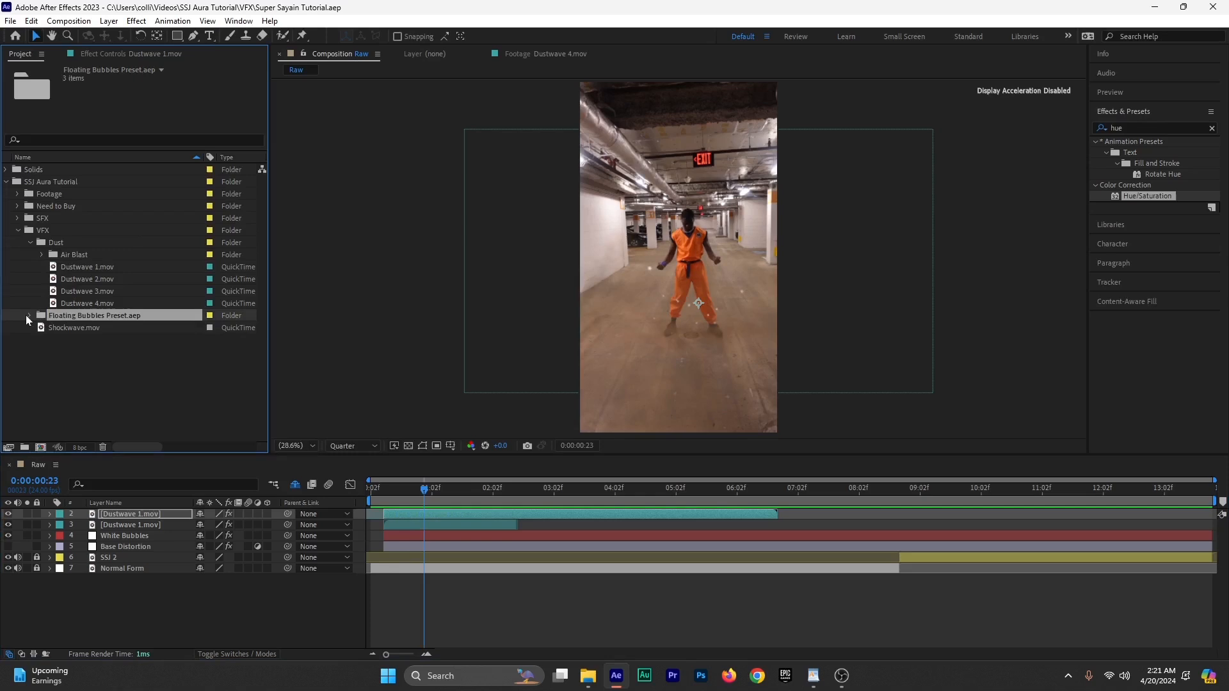
left_click(78, 303)
left_click(76, 294)
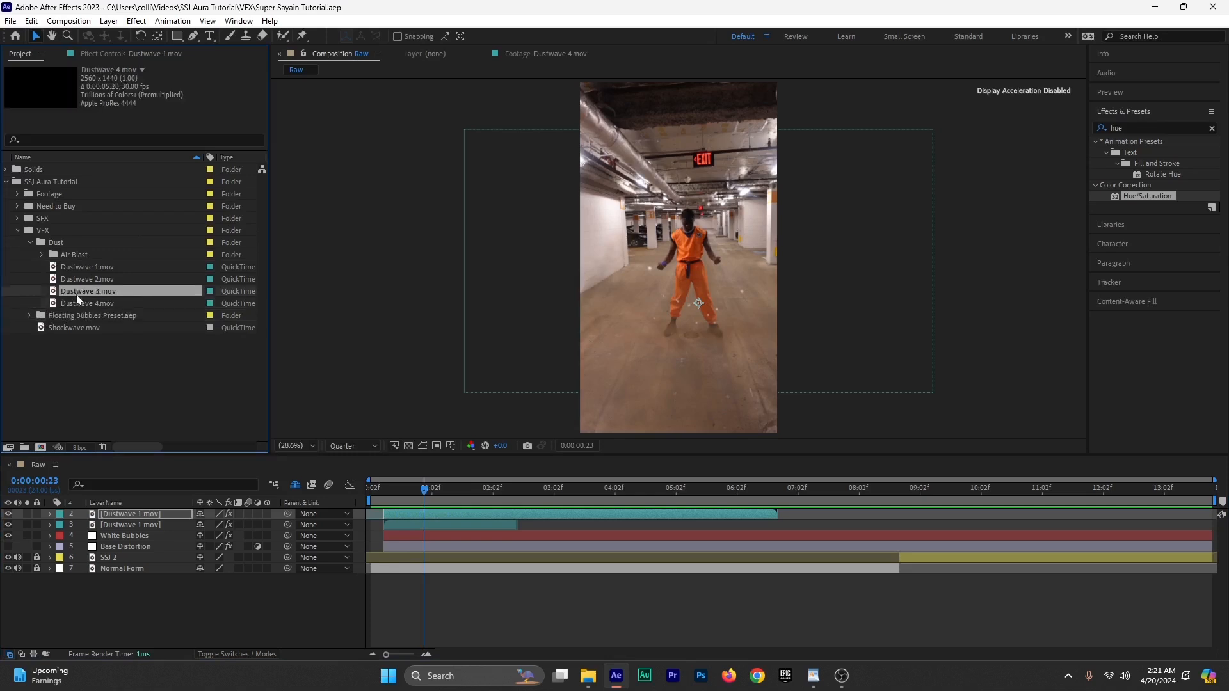
left_click(74, 256)
left_click(41, 254)
left_click(94, 182)
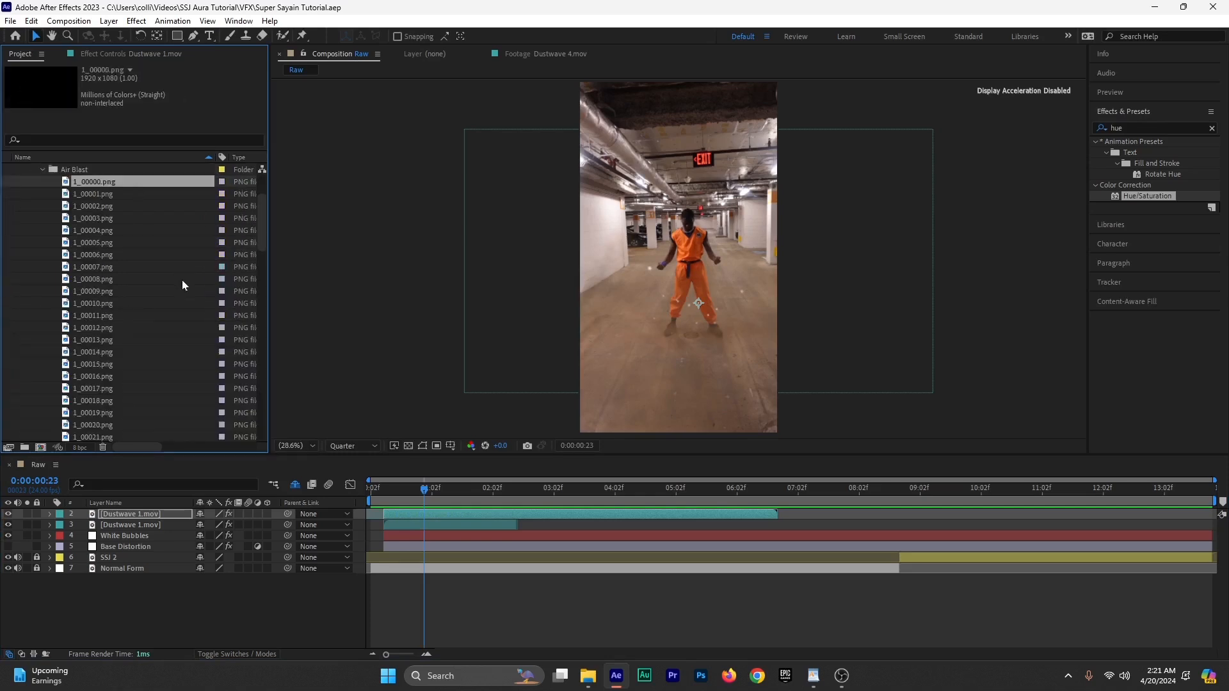
scroll(182, 279, "up", 2)
left_click(87, 218)
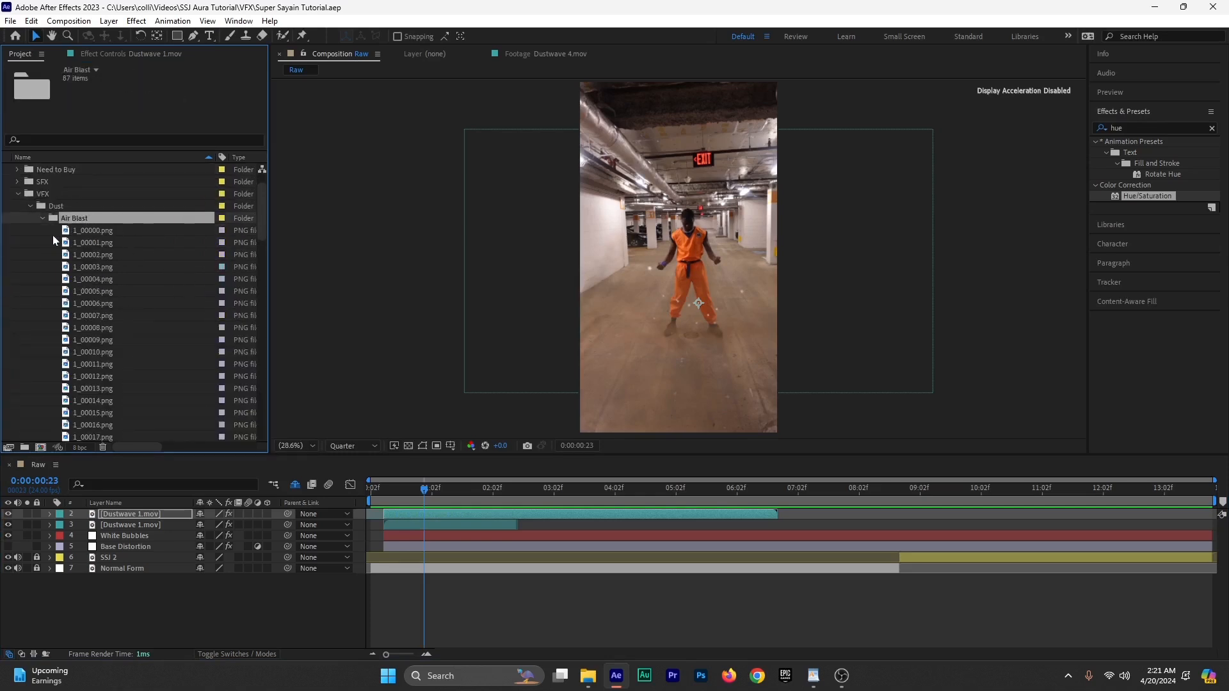
left_click(42, 219)
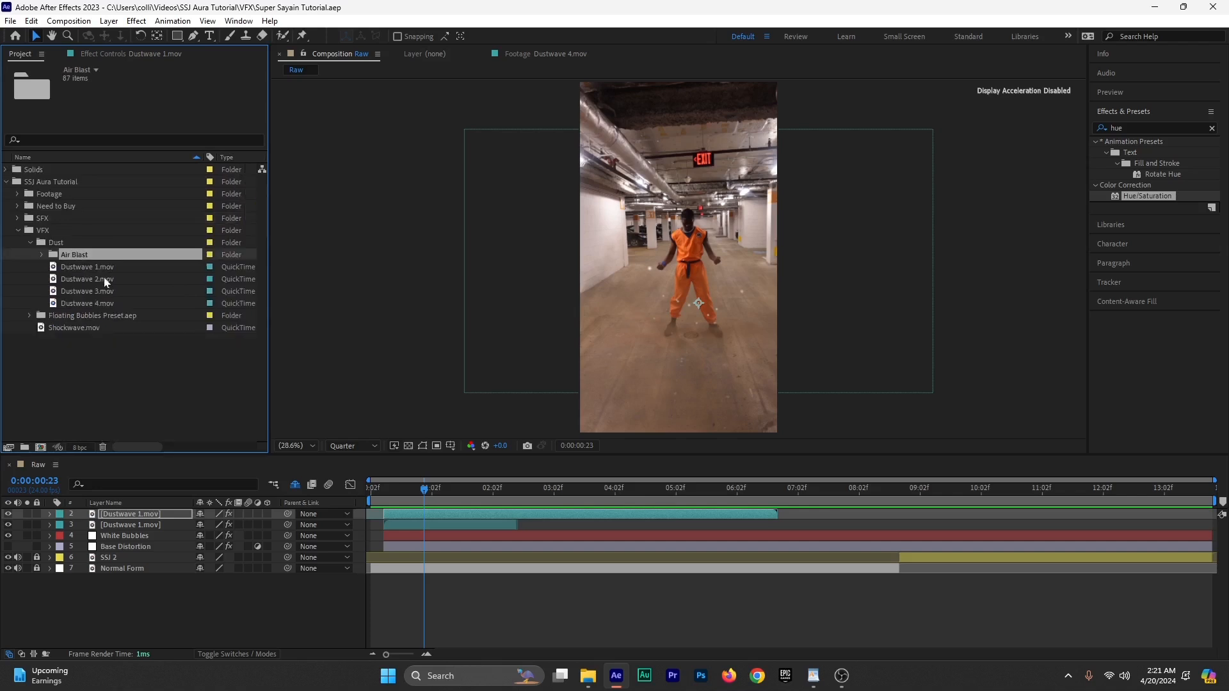
key("Delete")
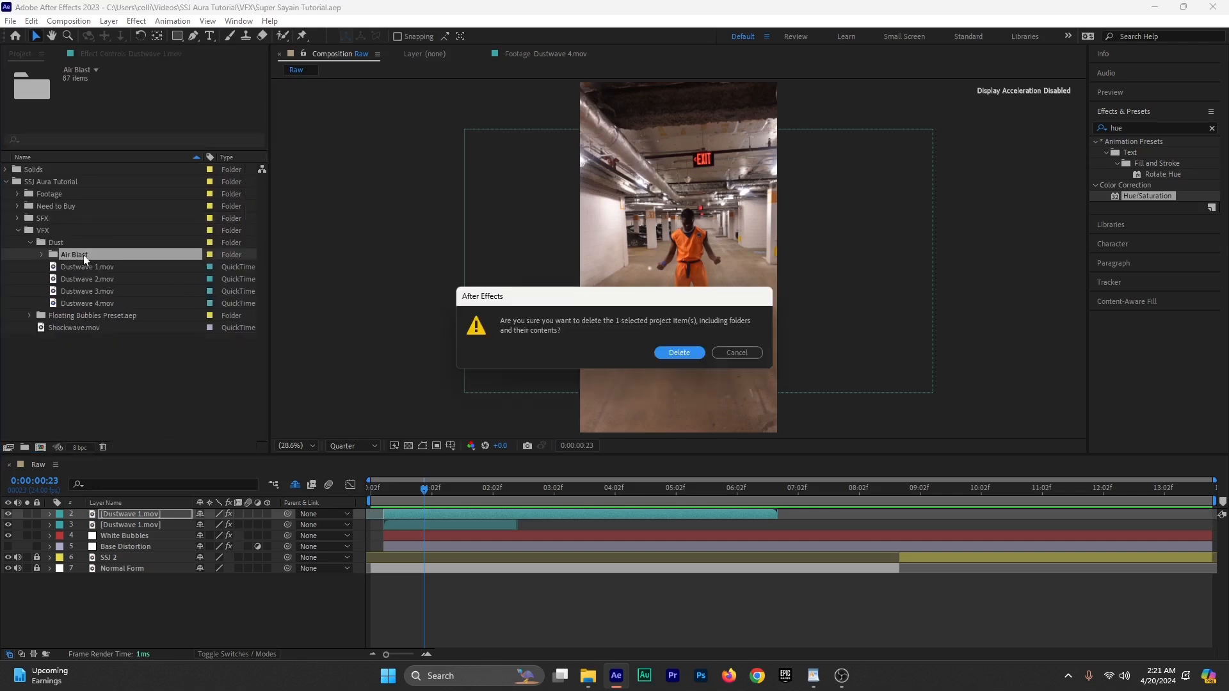
left_click(676, 358)
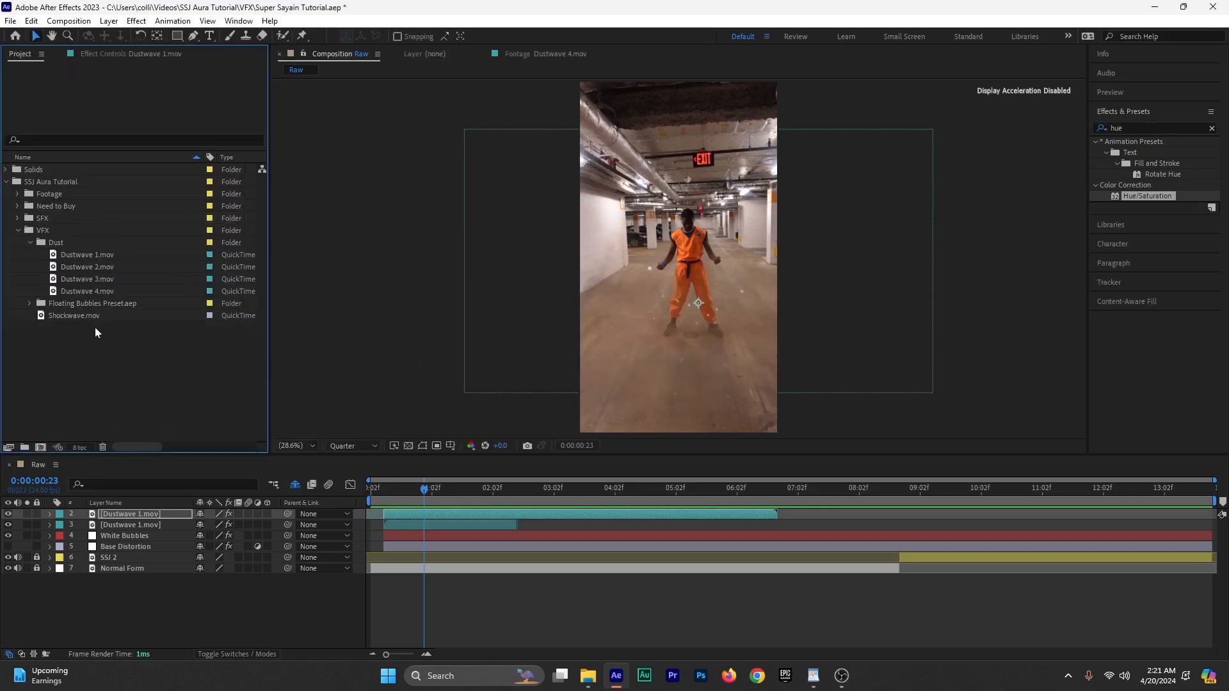
Step: Import the frames in SSJ Aura Tutorial > VFX > Dust > Air Blast as a PNG sequence starting from 1_00000
left_click(6, 183)
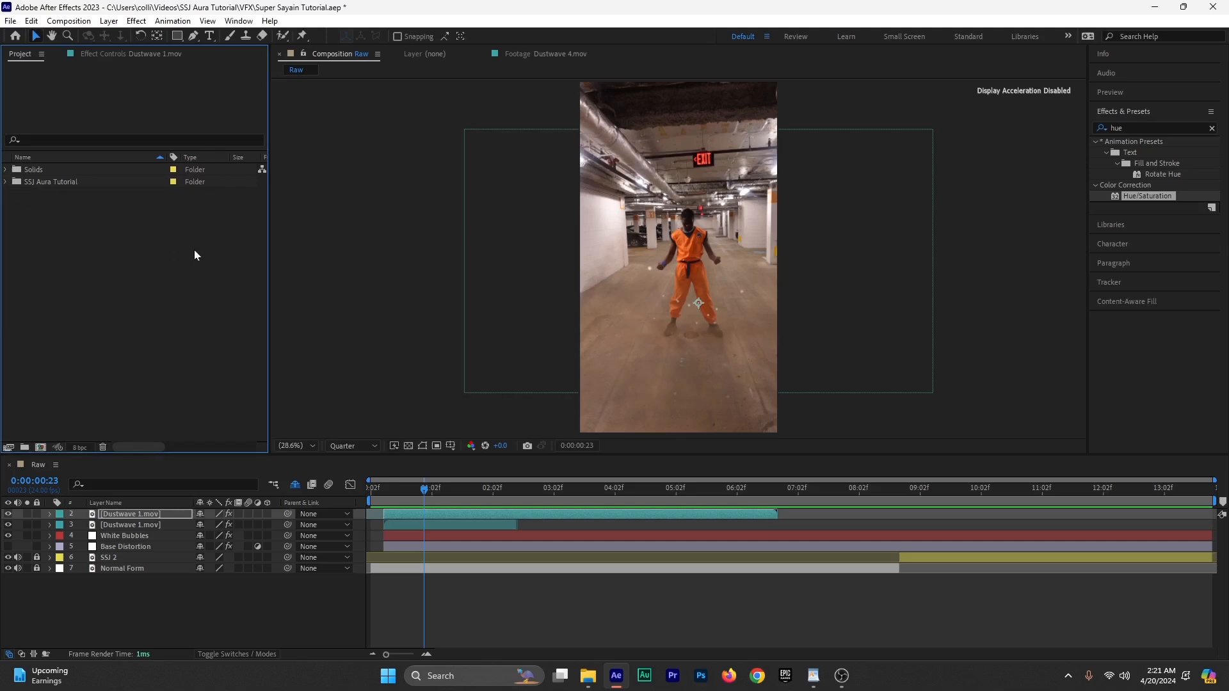
double_click(98, 236)
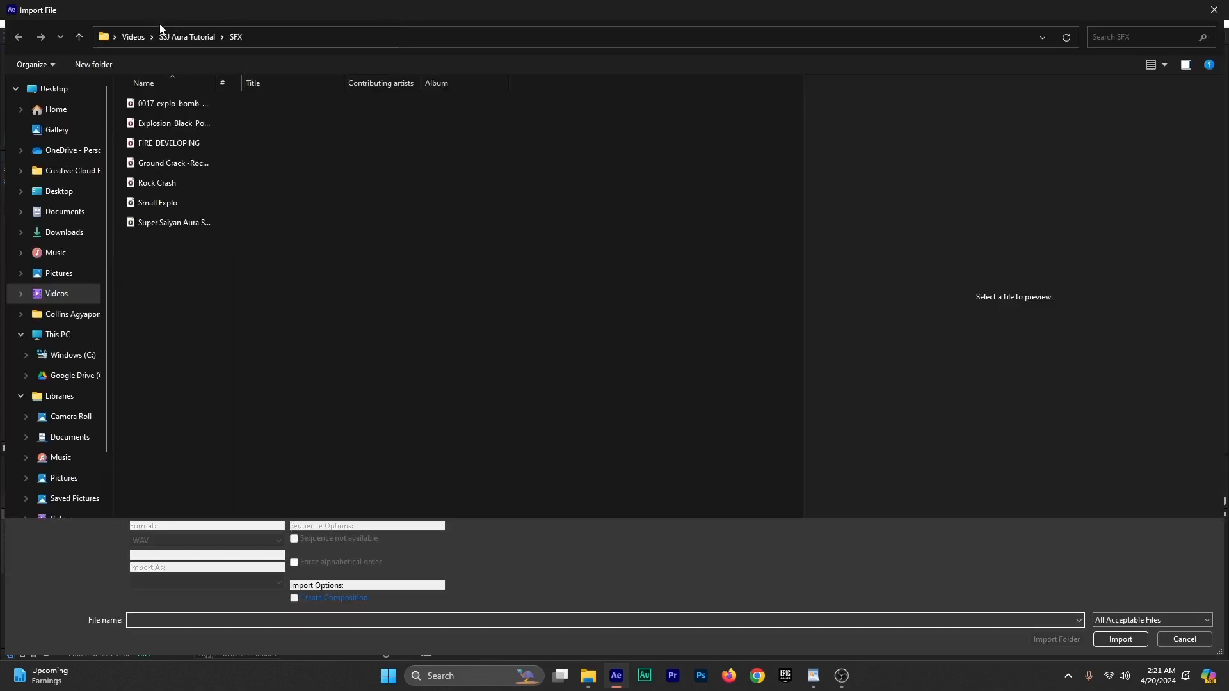
left_click(171, 31)
double_click(287, 128)
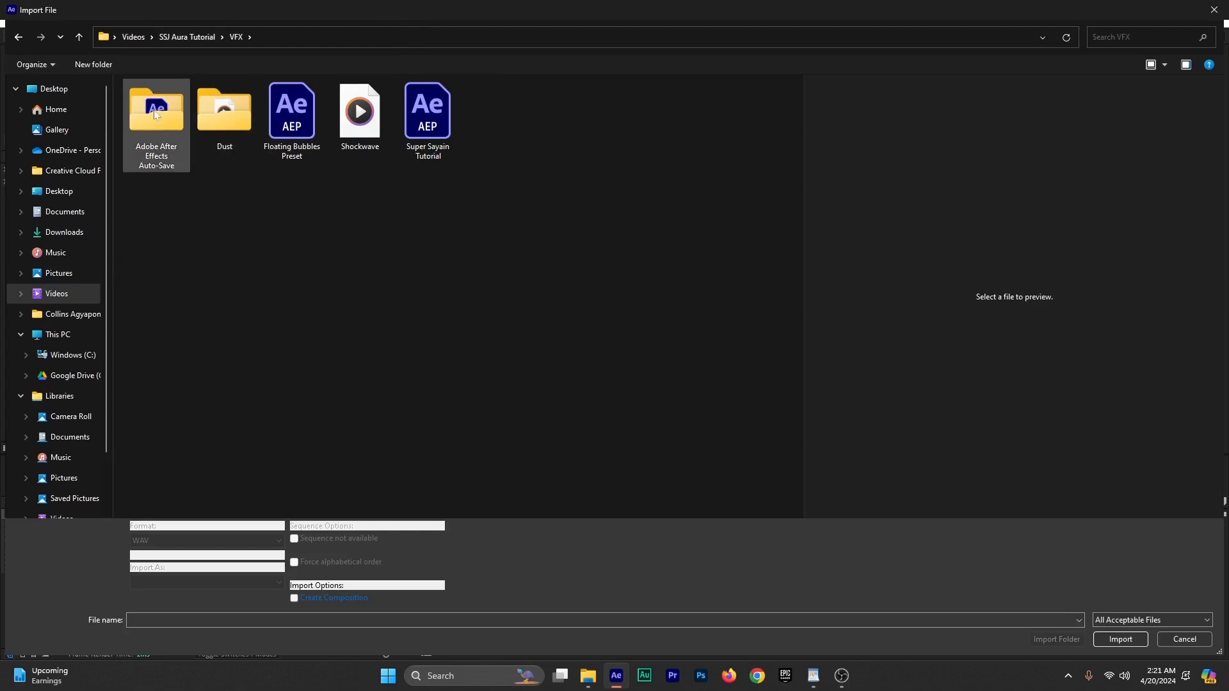
double_click(213, 142)
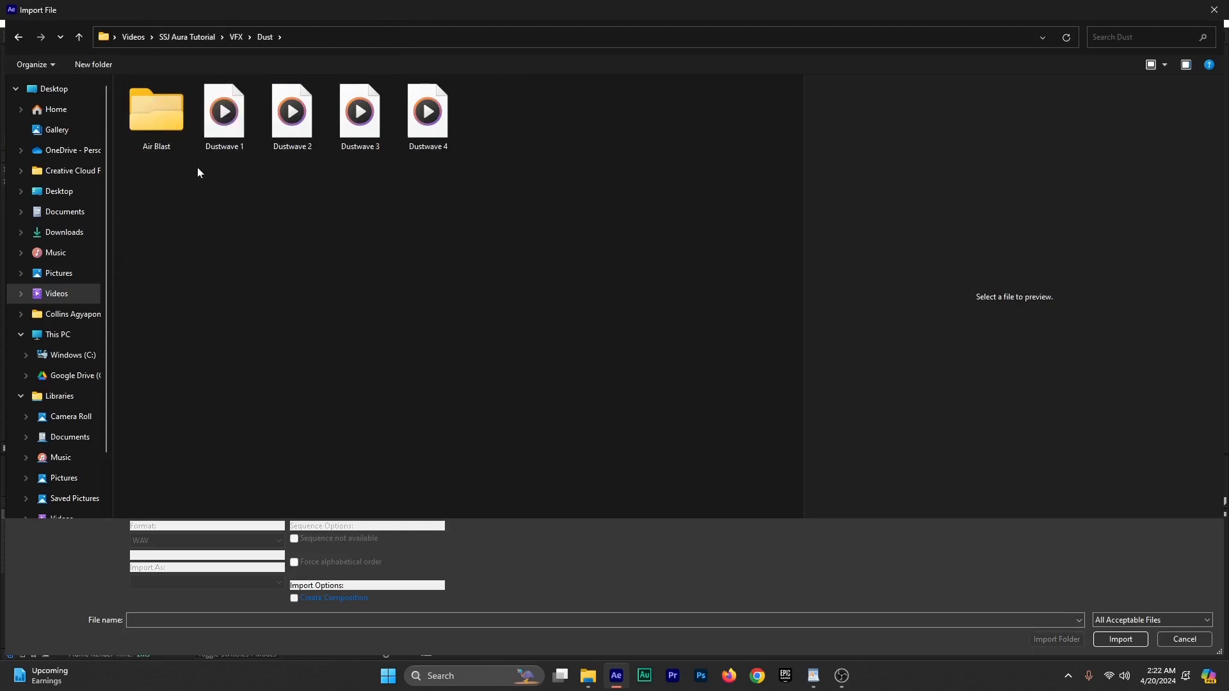
double_click(165, 125)
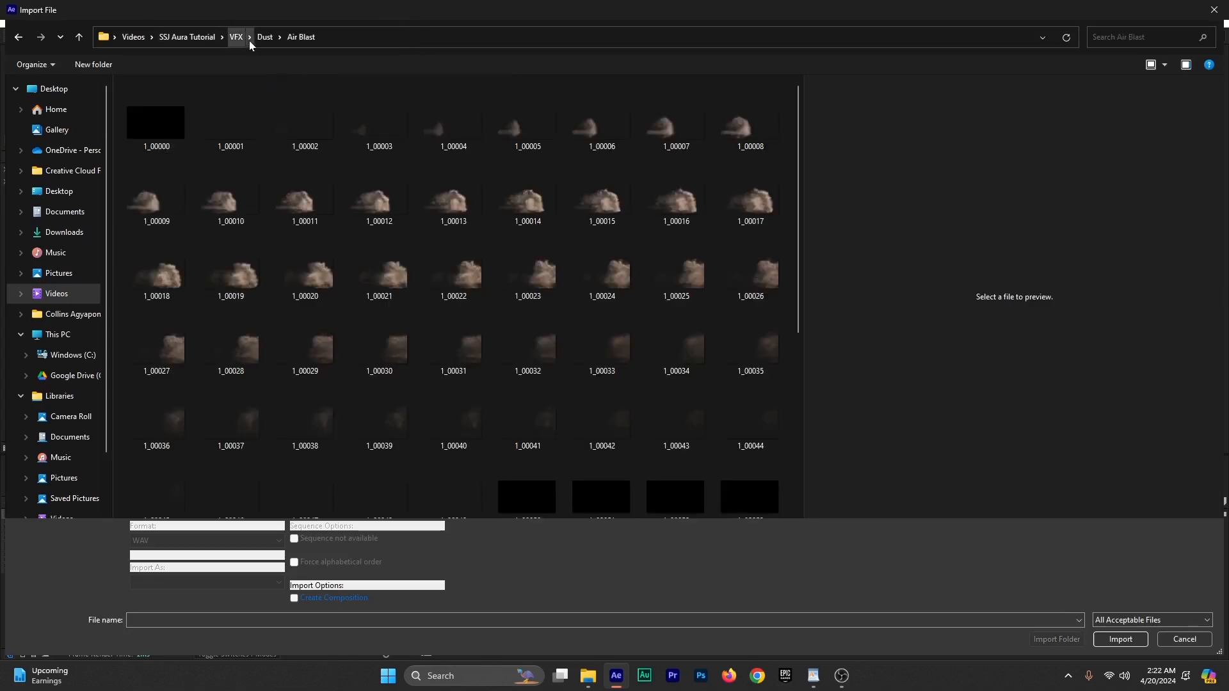
left_click(156, 123)
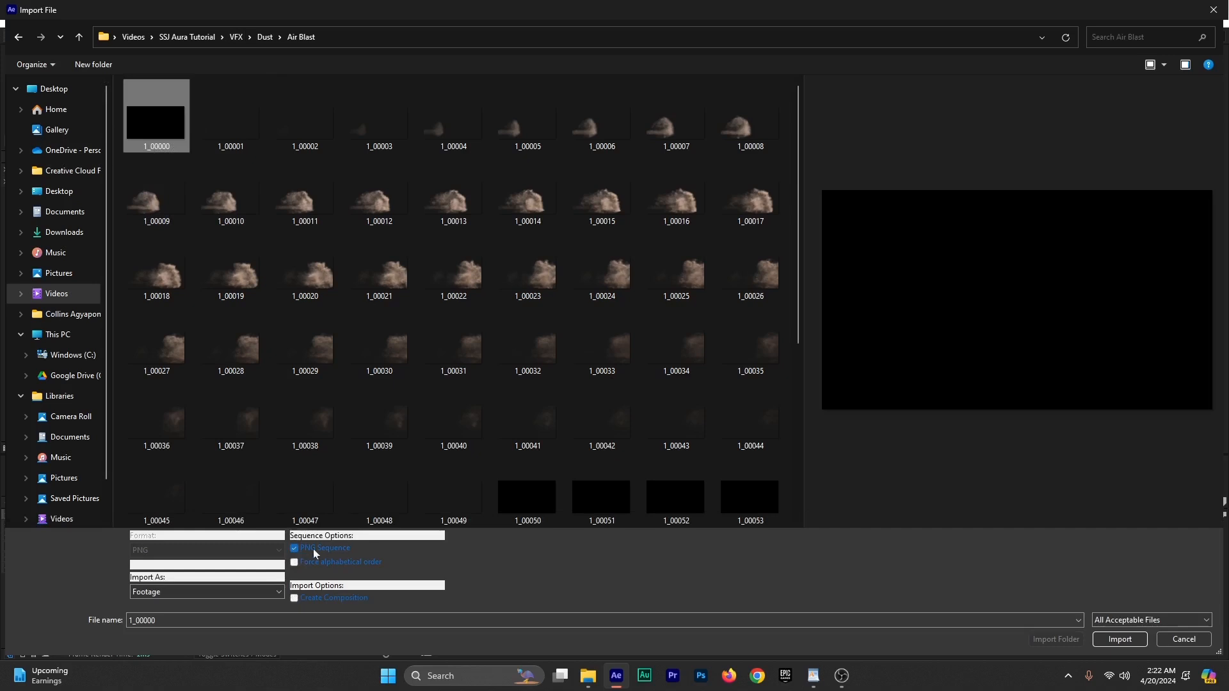
left_click(1111, 639)
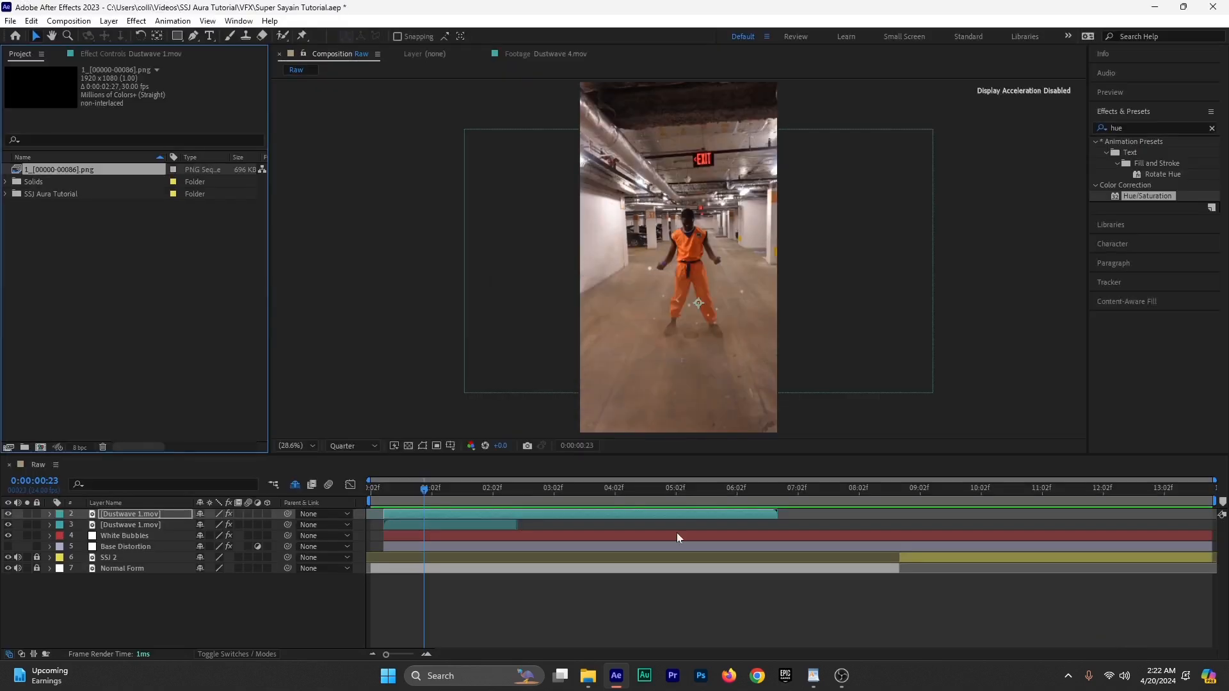
Step: Rename the imported PNG sequence as Dust Blast and move it into the project's VFX folder
right_click(78, 170)
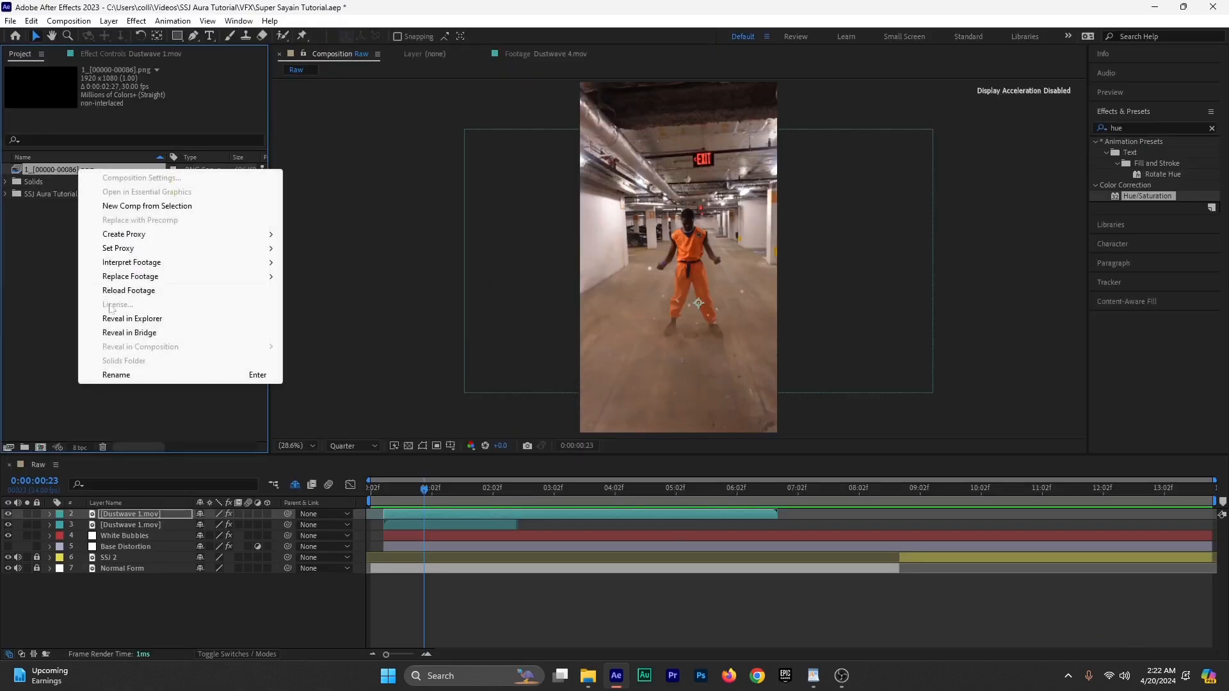
left_click(116, 375)
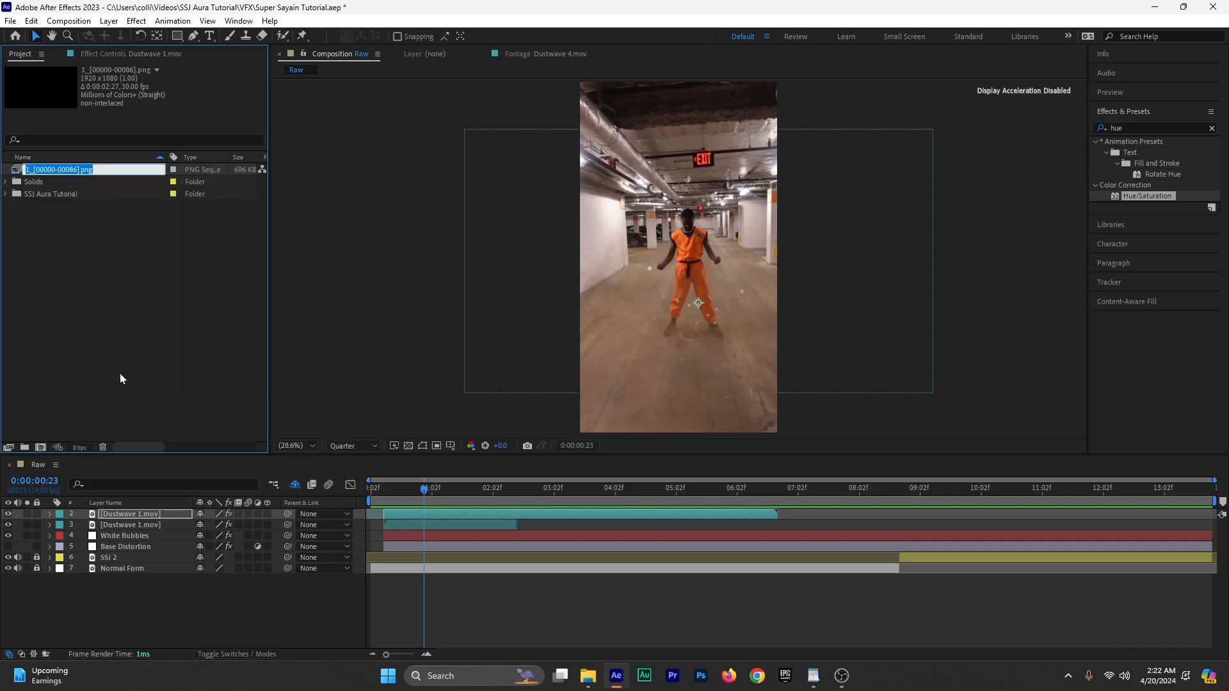
type("Dust Blast")
key("Return")
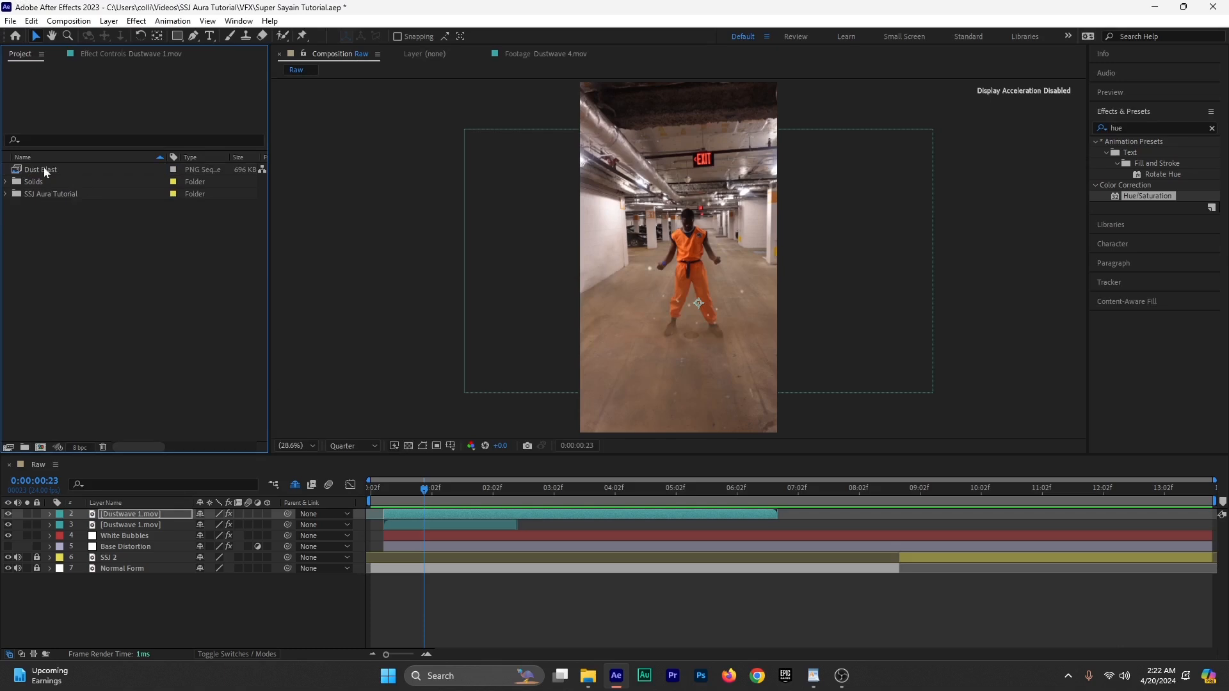
left_click_drag(43, 169, 64, 245)
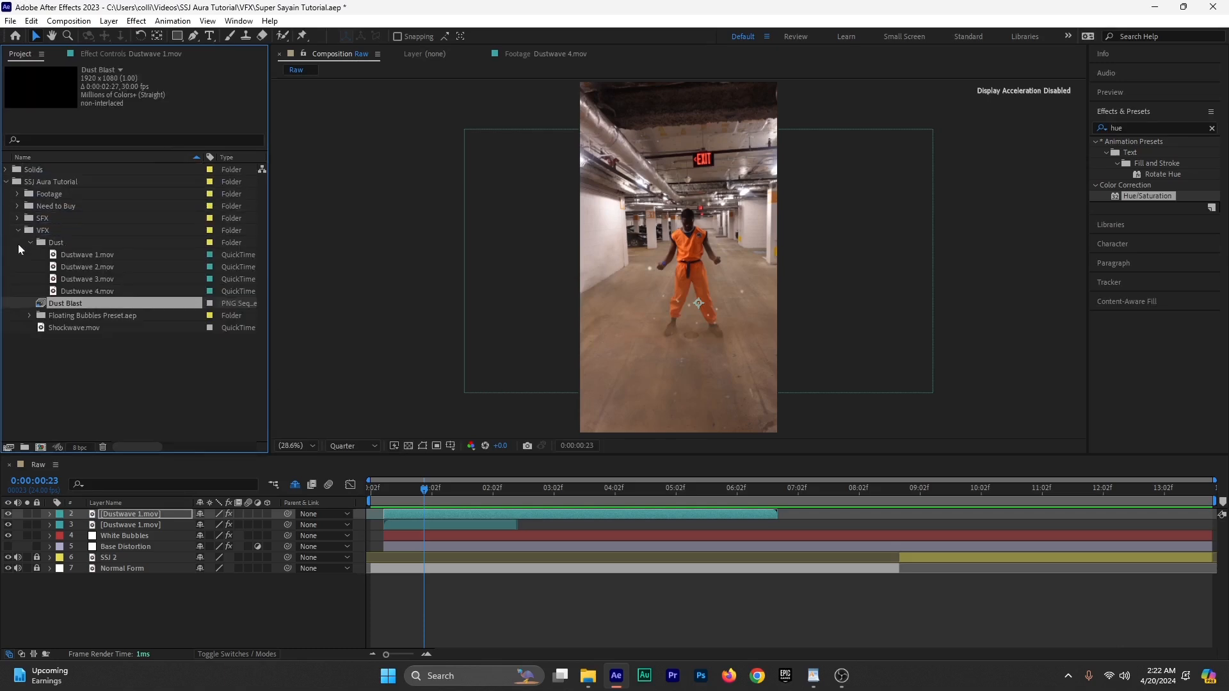
Step: Add Dust Blast above the Dustwave 1 layers, scaled to 54% and positioned with its dust over the man's legs
left_click(50, 302)
left_click_drag(61, 303, 443, 516)
key("s")
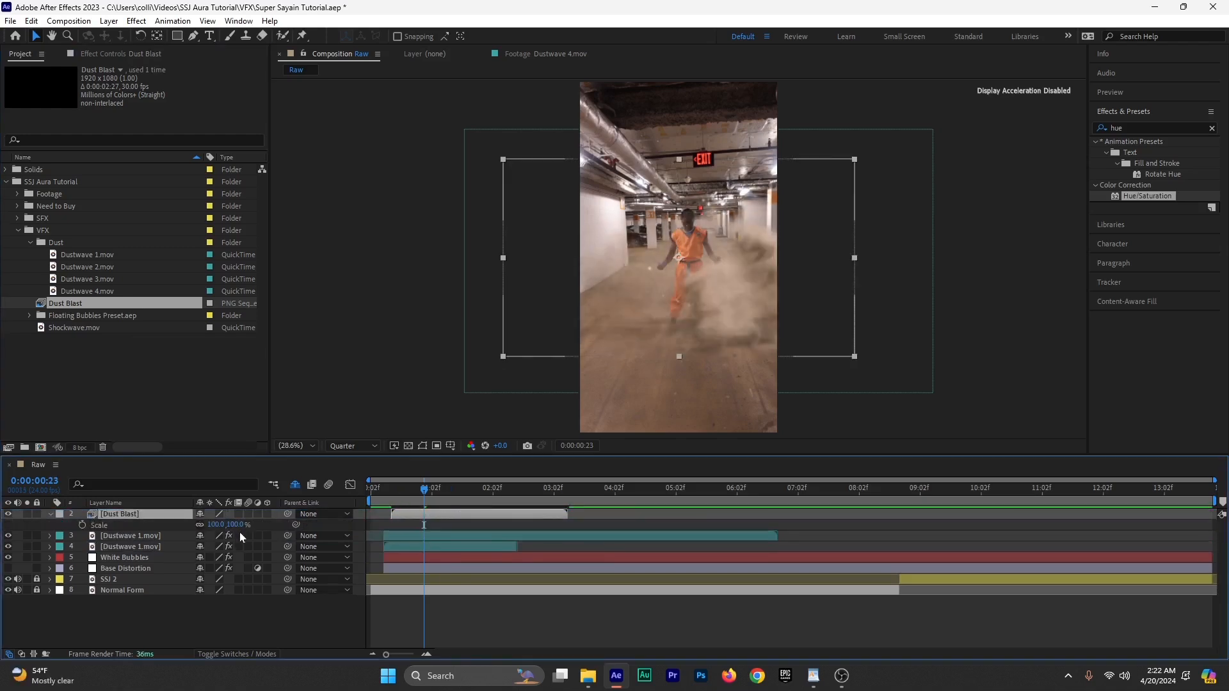
left_click_drag(233, 525, 192, 524)
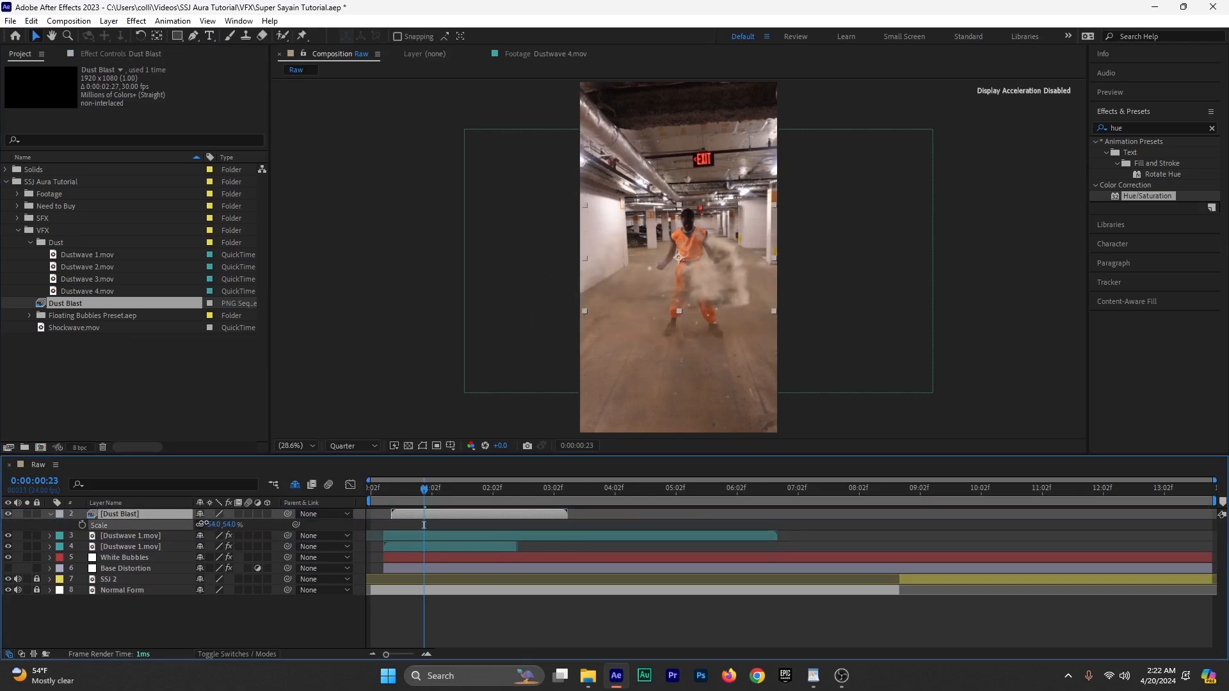
left_click_drag(658, 273, 653, 304)
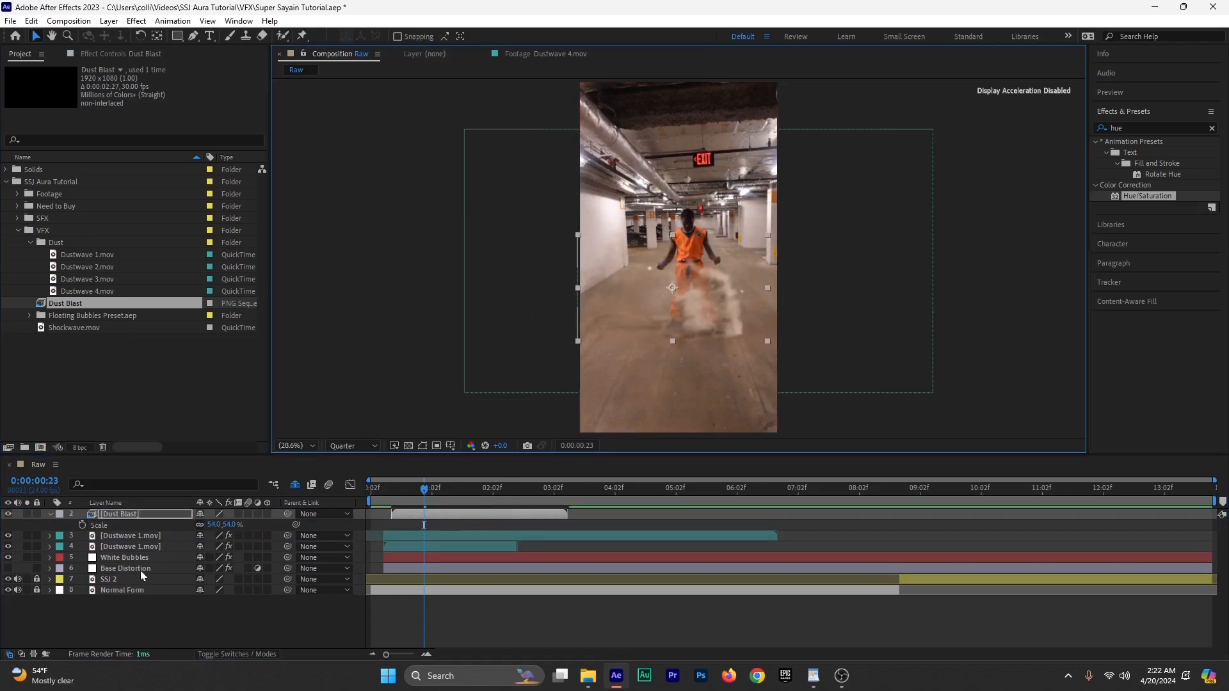
Step: Copy the Hue/Saturation effect from the lower Dustwave 1 layer onto Dust Blast and nudge the blast slightly toward the man's right-hand side of the frame
left_click(142, 547)
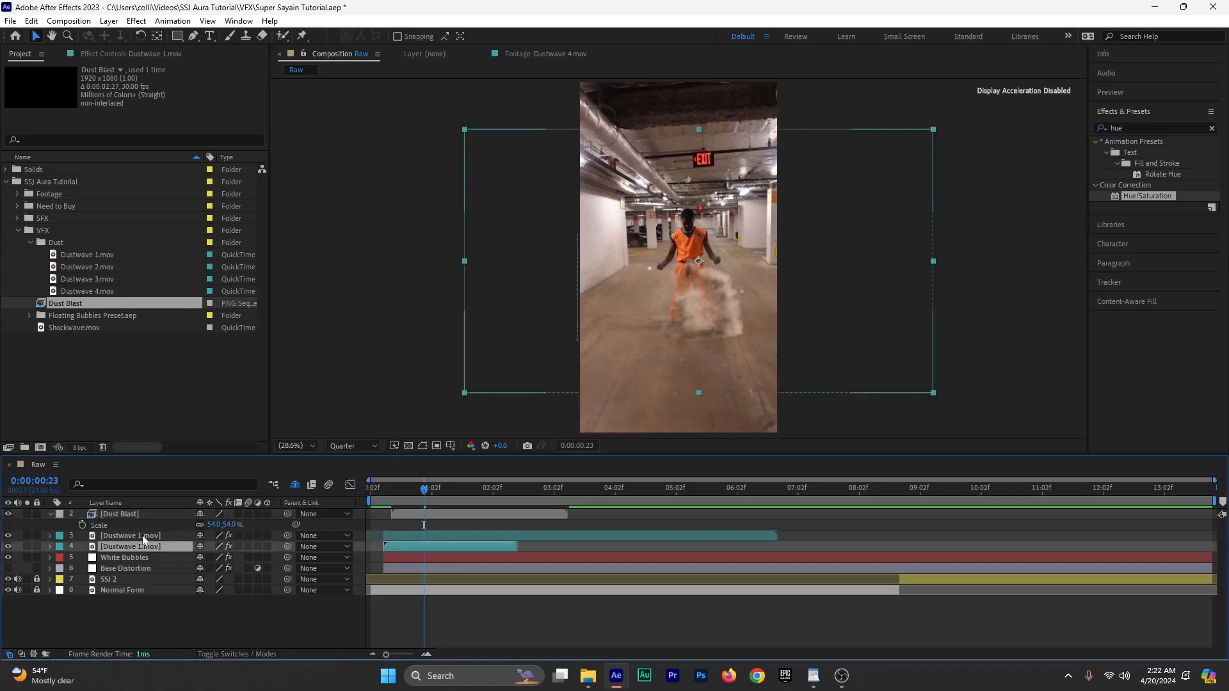
left_click(50, 547)
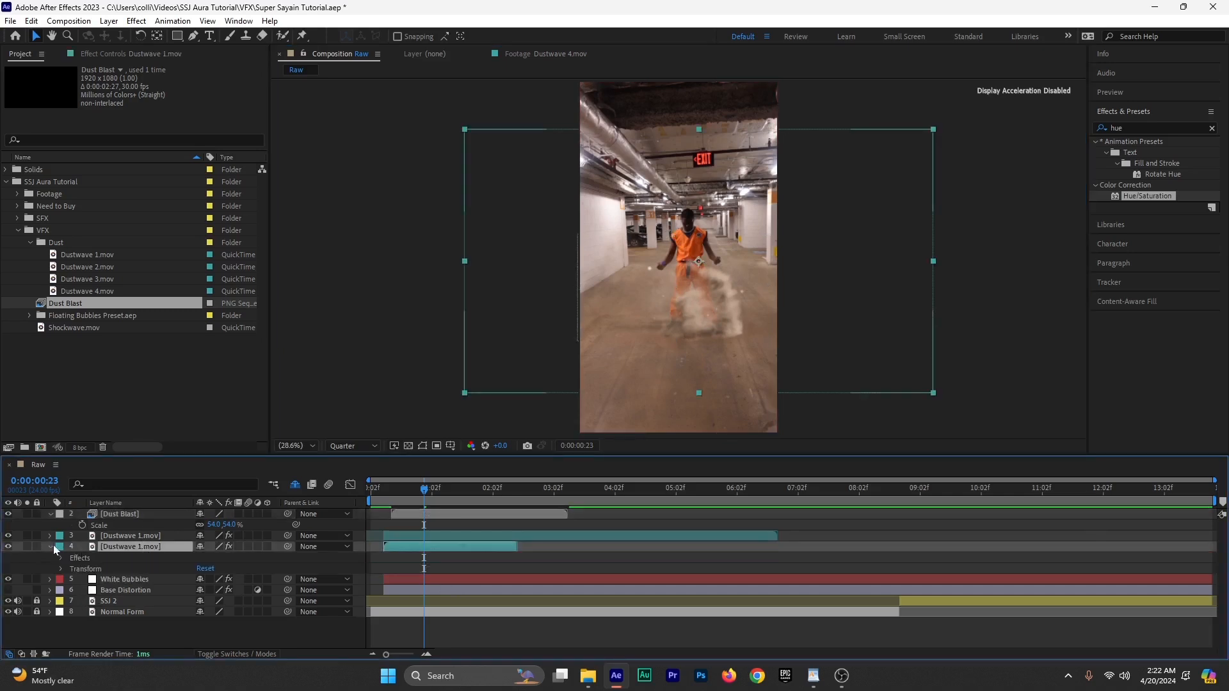
left_click(50, 546)
key("e")
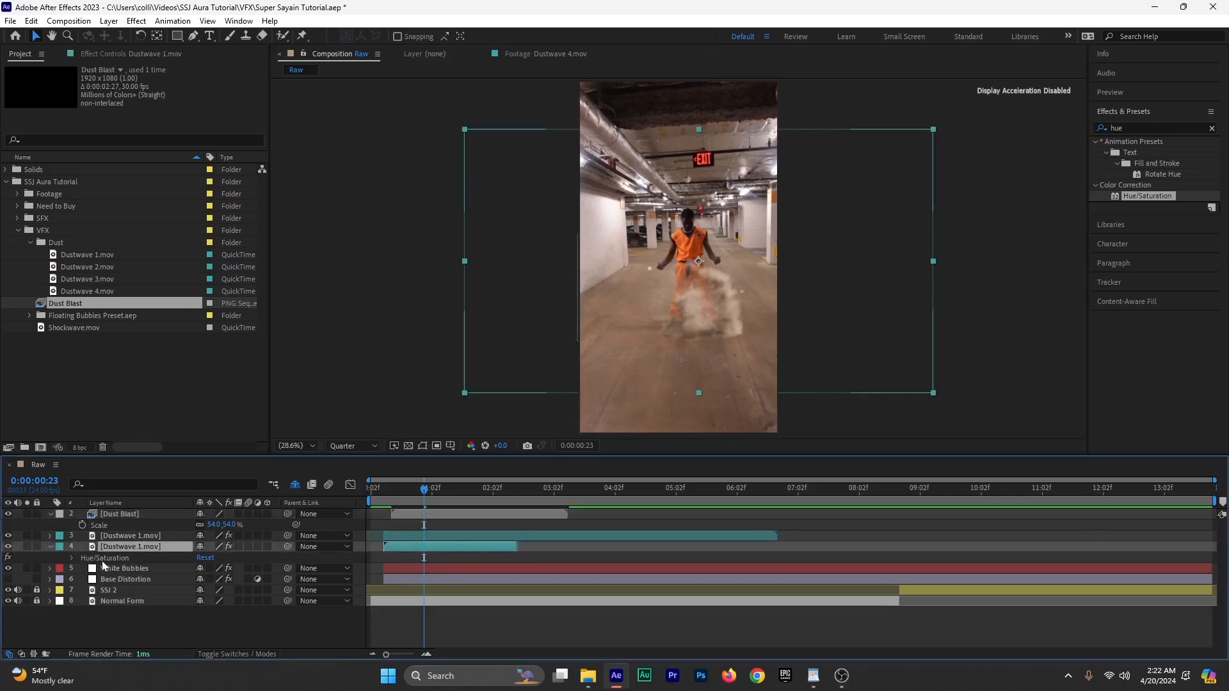
left_click(103, 560)
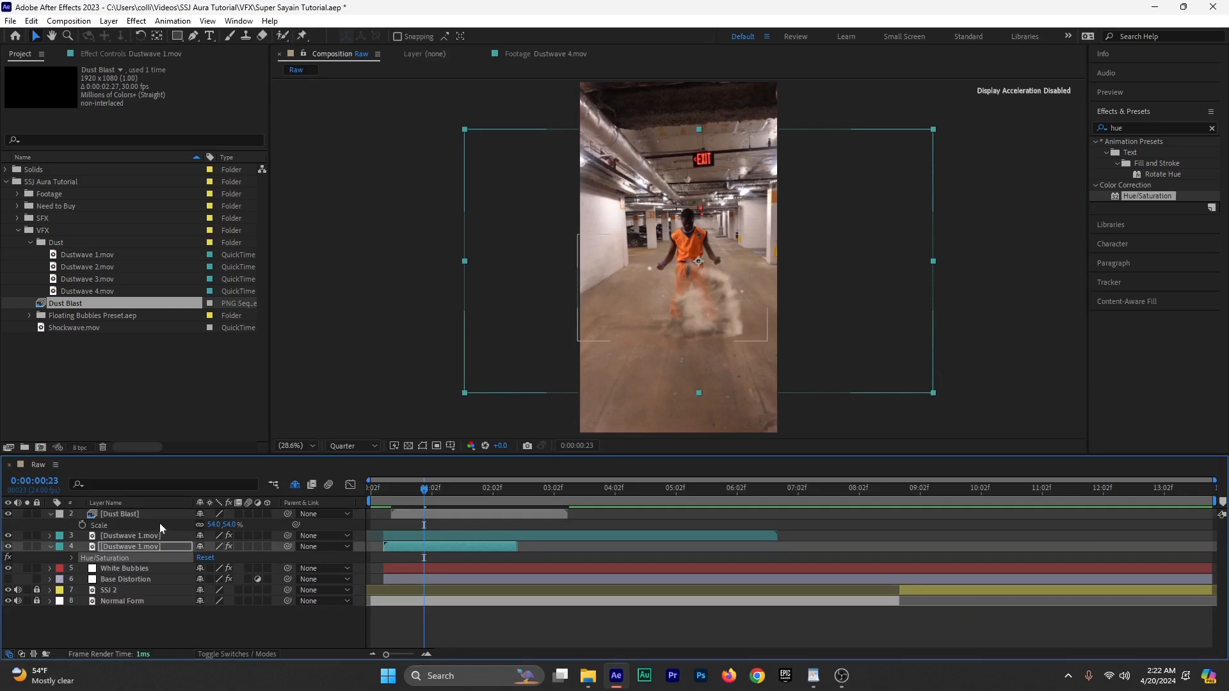
left_click(50, 547)
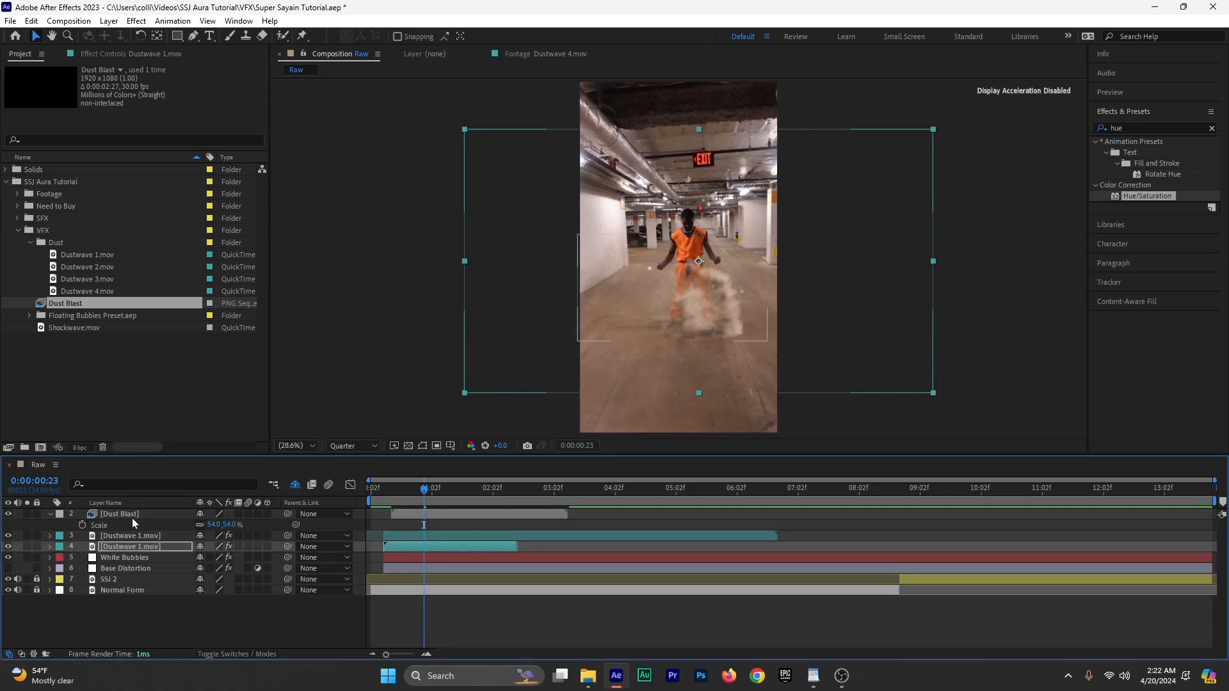
left_click(132, 516)
key("ctrl+v")
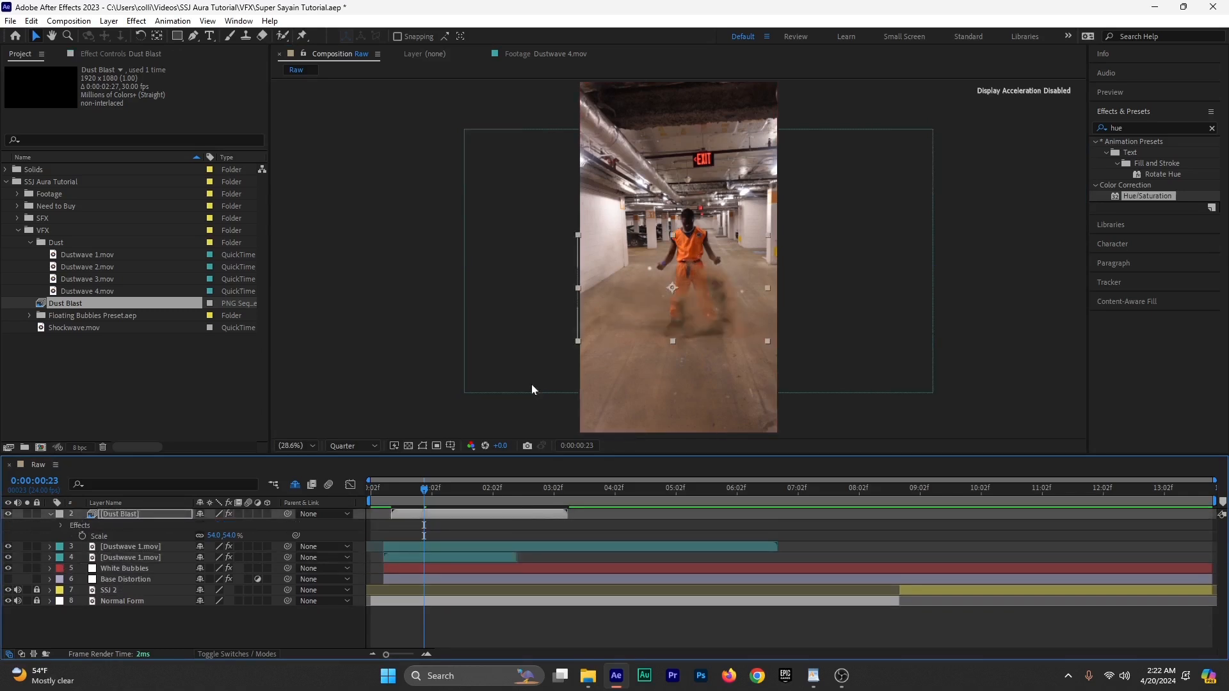
left_click(647, 340)
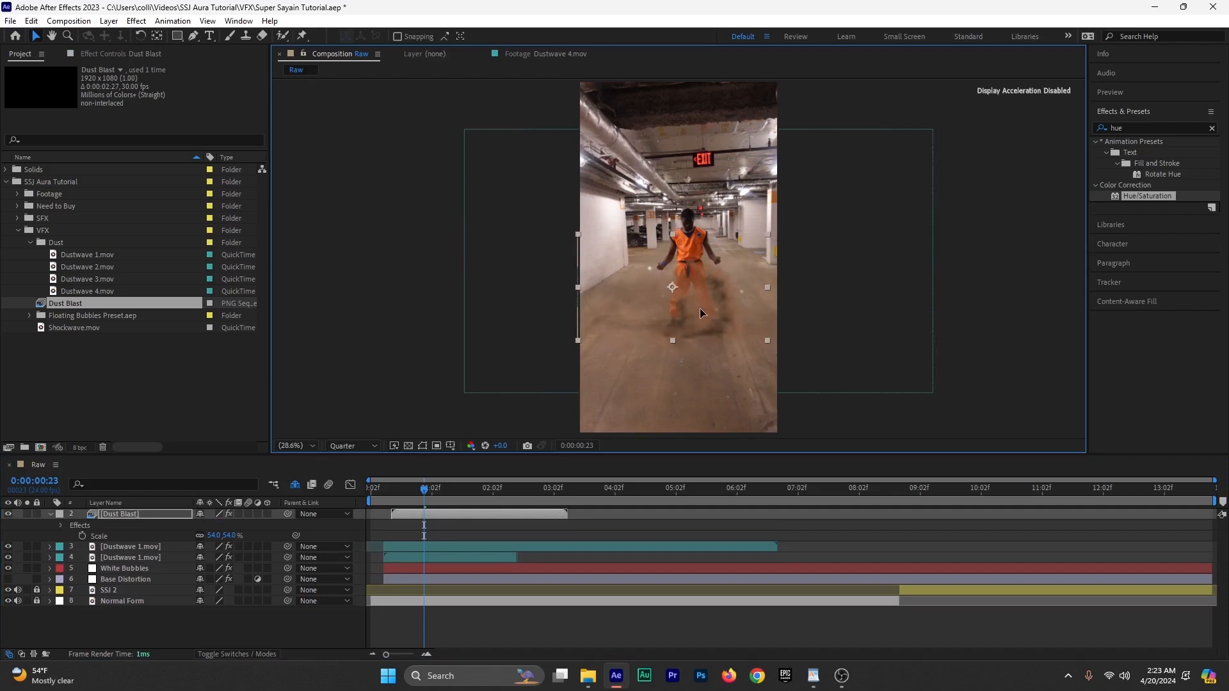
left_click_drag(700, 314, 706, 312)
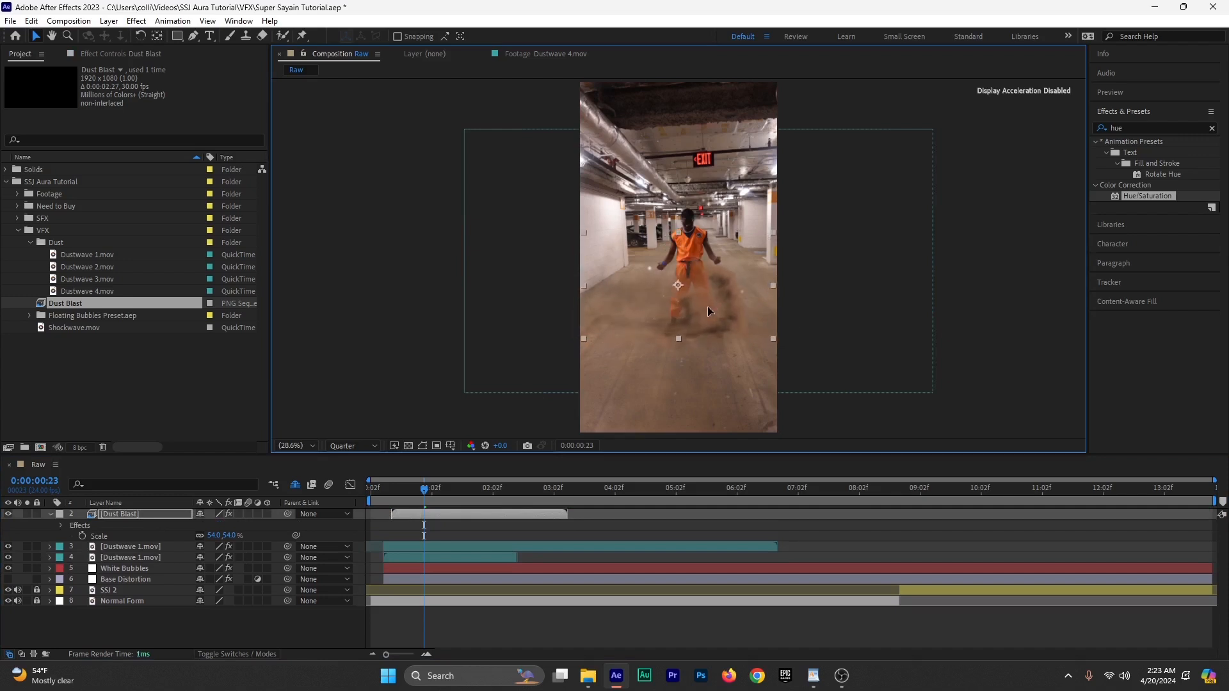
Step: Add an elliptical mask fitted to the full Dust Blast layer and show its outline in the composition
left_click(134, 521)
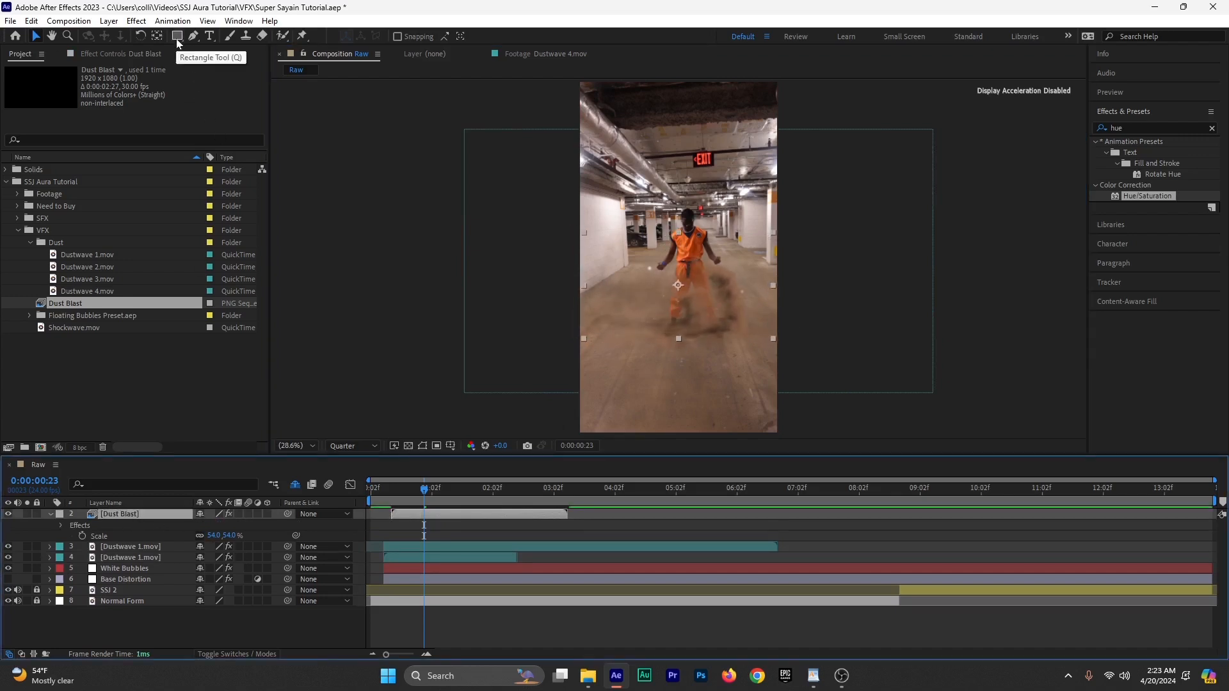
left_click_drag(178, 42, 230, 65)
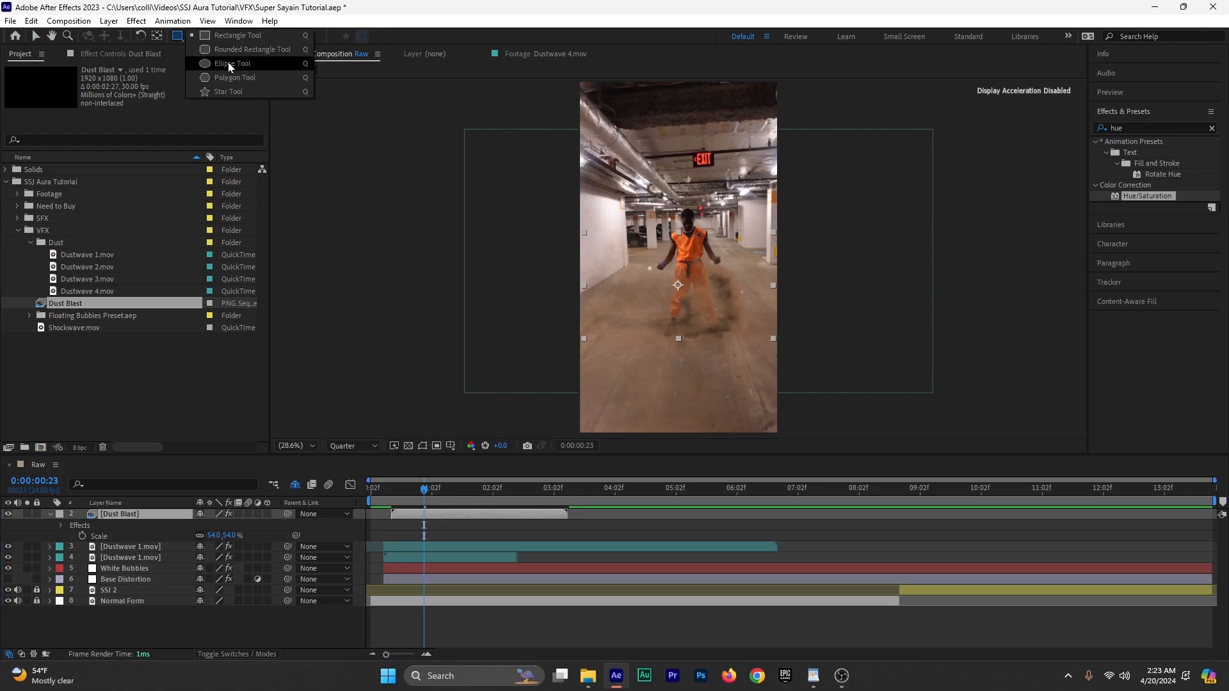
left_click(228, 63)
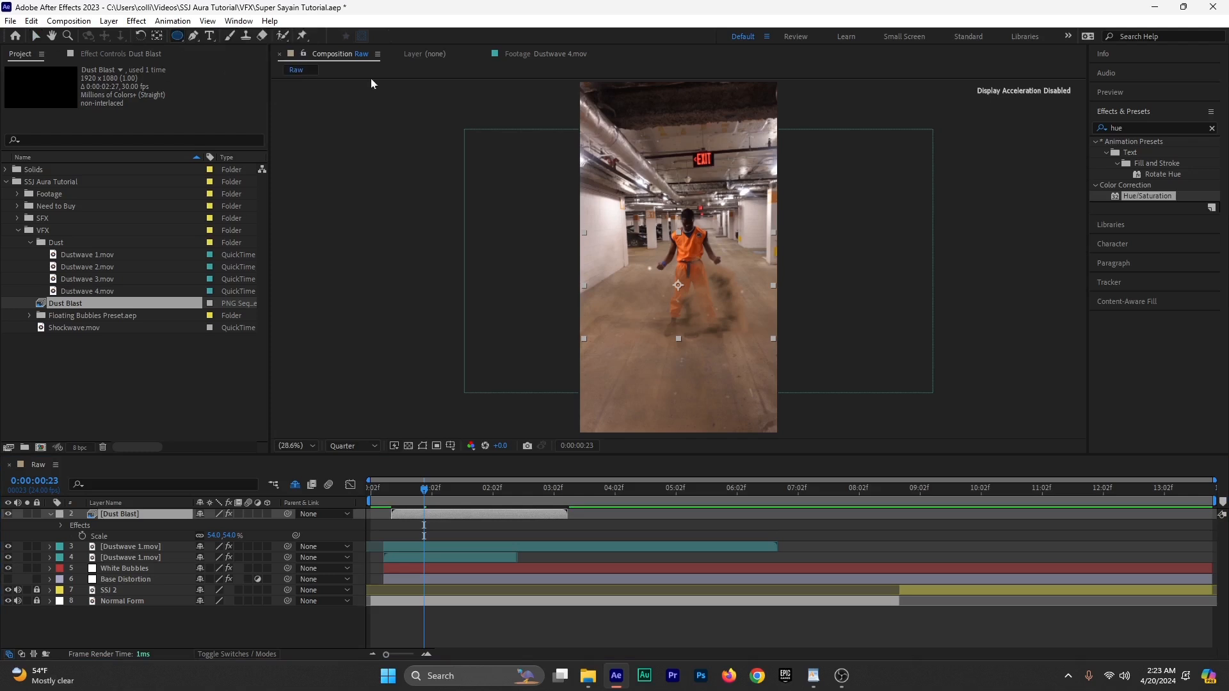
double_click(178, 40)
key("v")
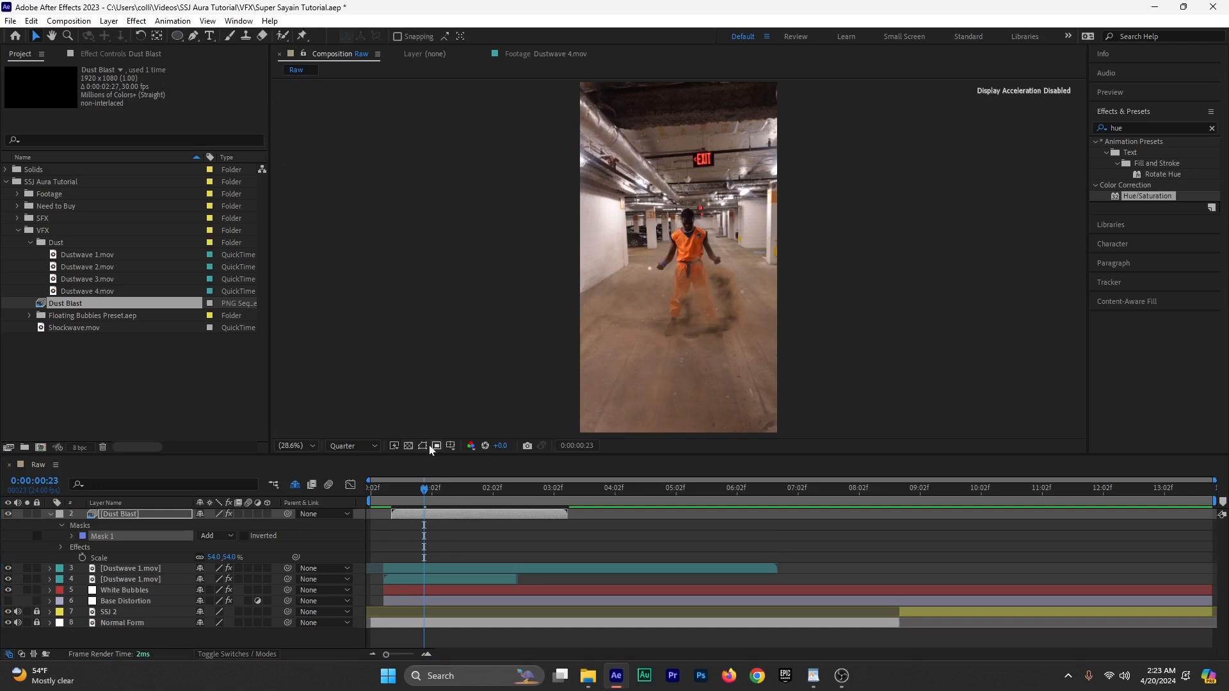
left_click(422, 446)
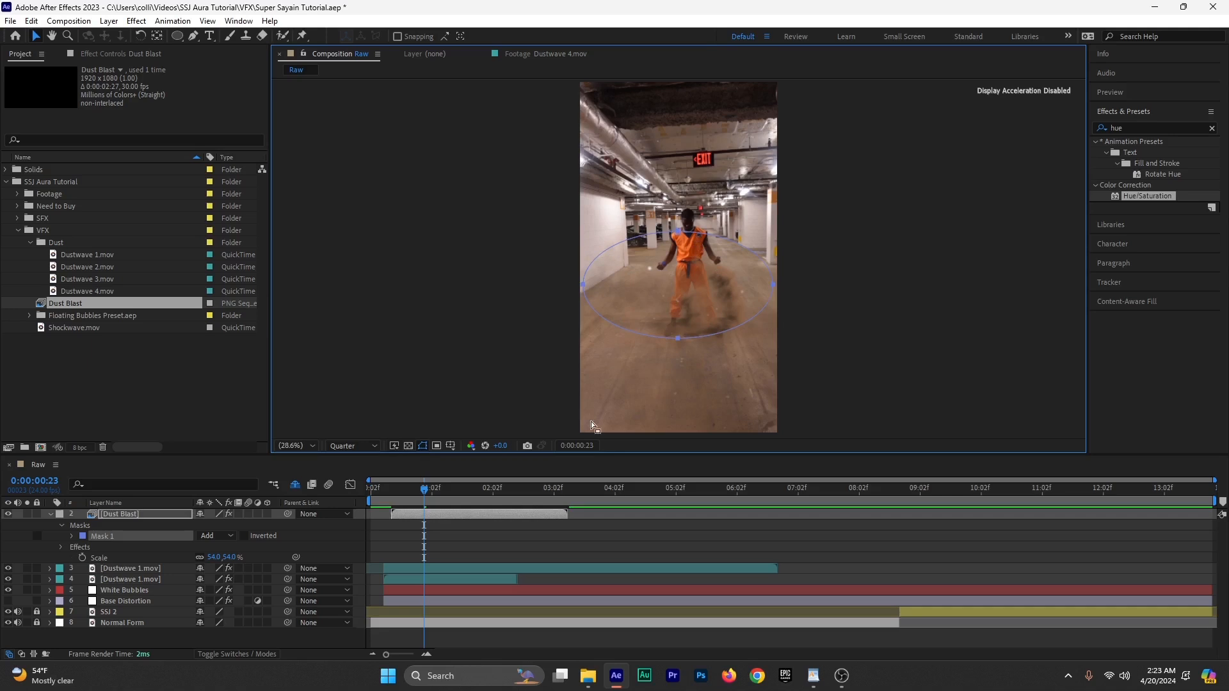
Step: Feather the Dust Blast mask by 329 pixels and adjust its mask expansion
key("f")
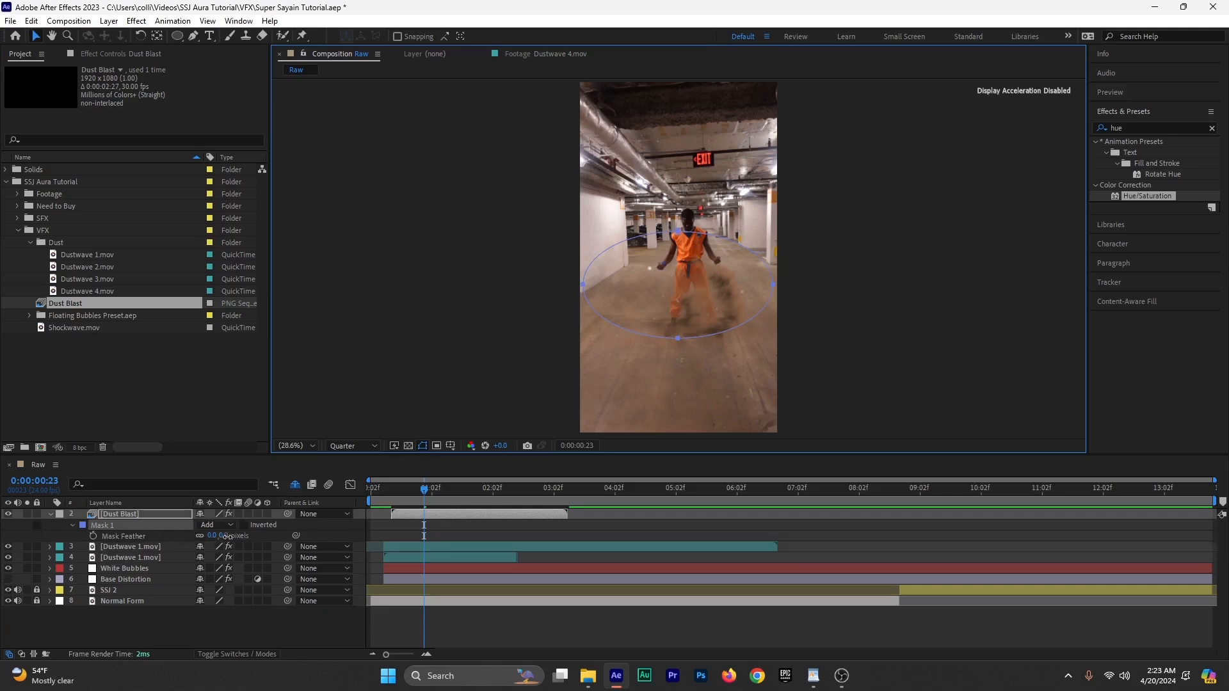
left_click_drag(297, 536, 347, 538)
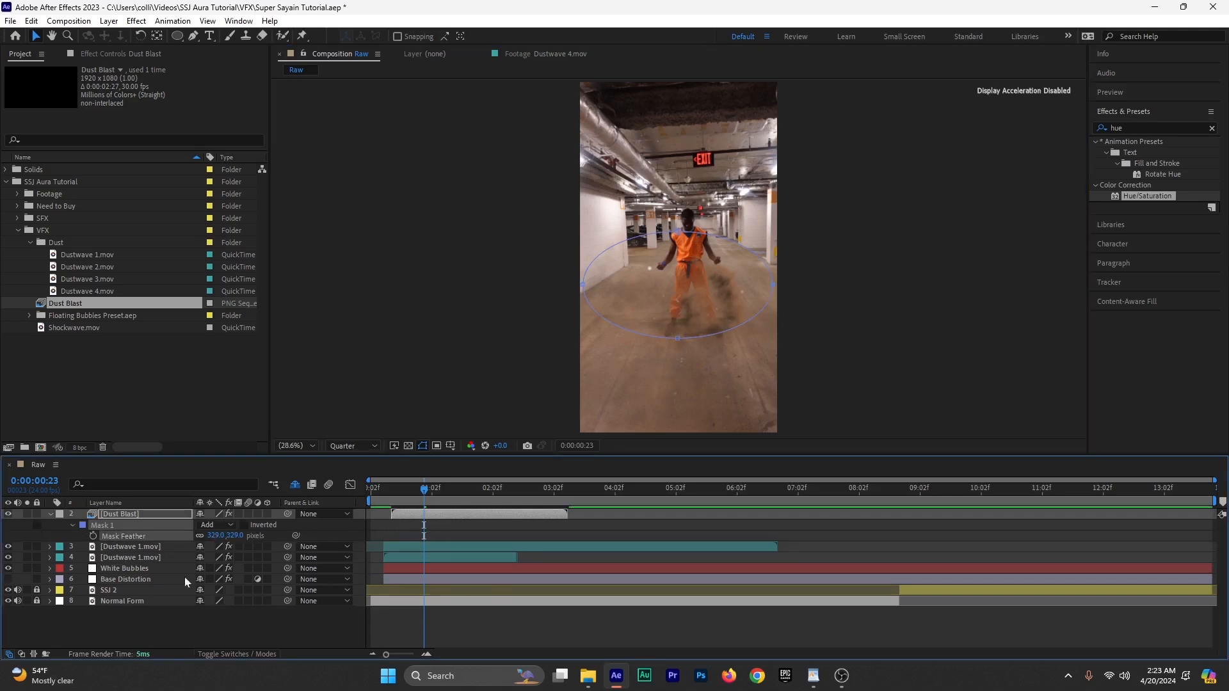
key("m")
key("m")
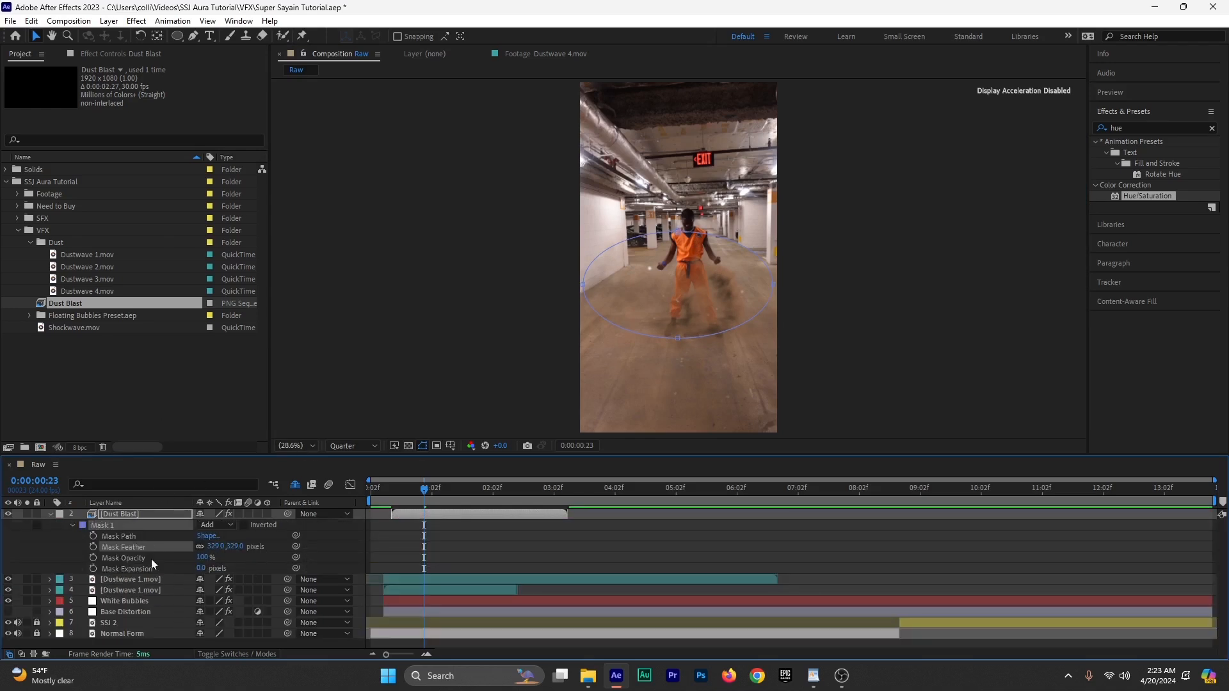
left_click_drag(196, 568, 125, 566)
left_click(50, 514)
Step: Shift Dust Blast earlier so it starts together with the Dustwave 1 layers, and hide both Dustwave 1 layers
mouse_move(416, 500)
left_mouse_down()
mouse_move(401, 495)
mouse_move(446, 502)
mouse_move(419, 500)
left_mouse_up()
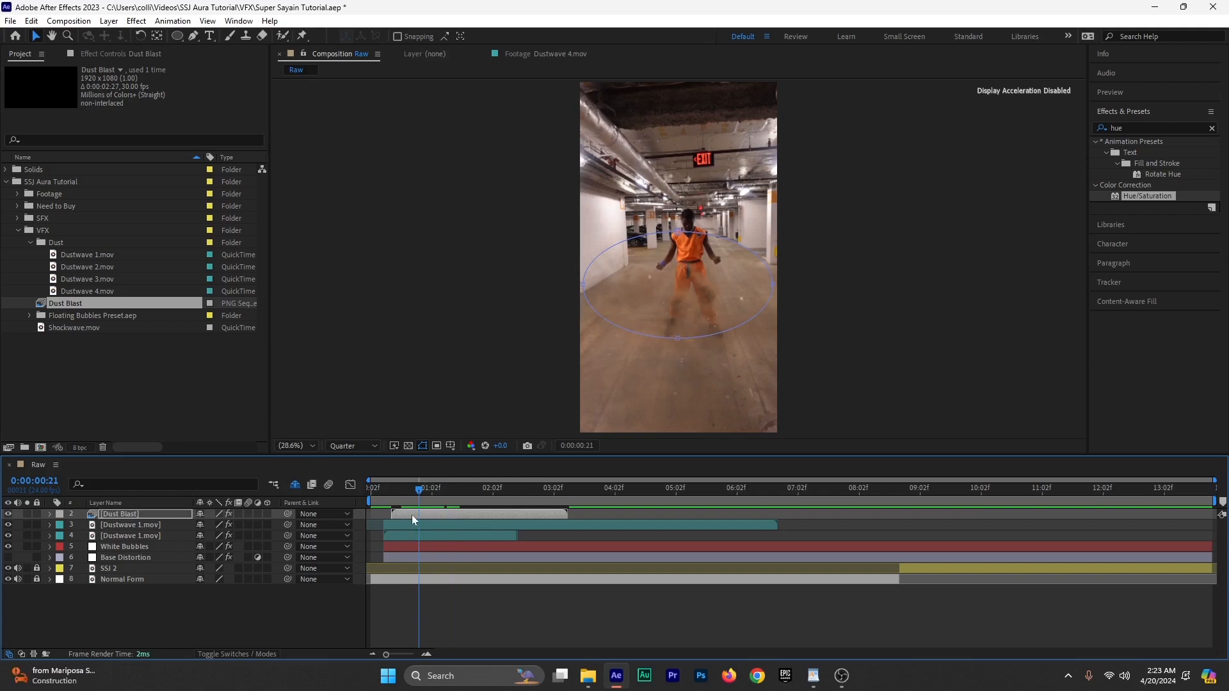
left_click_drag(412, 514, 404, 516)
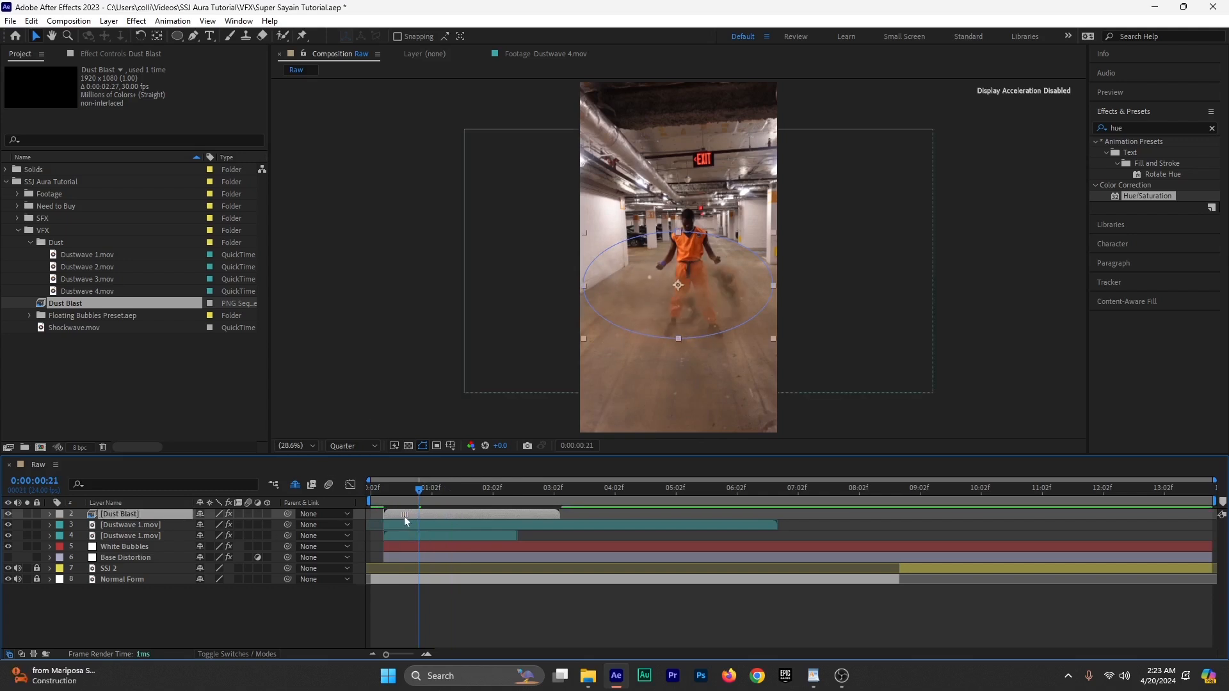
left_click(8, 525)
left_click(8, 536)
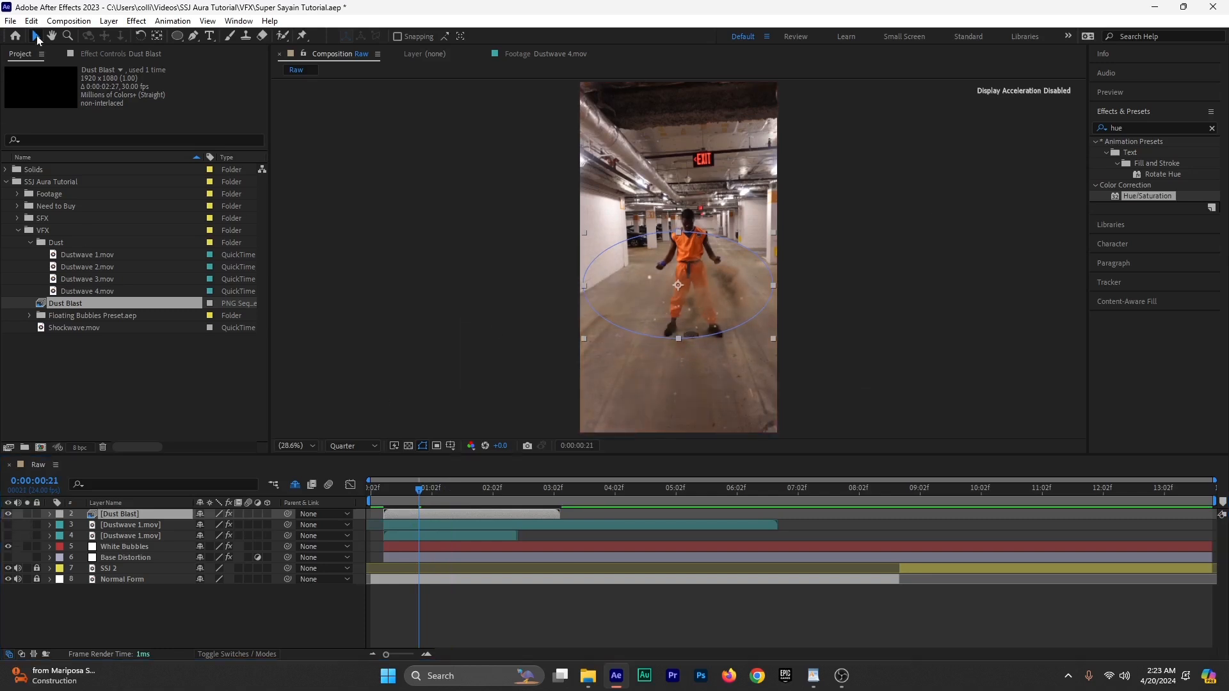
Step: Time-stretch the Dust Blast layer with a stretch factor of 50
left_click(122, 513)
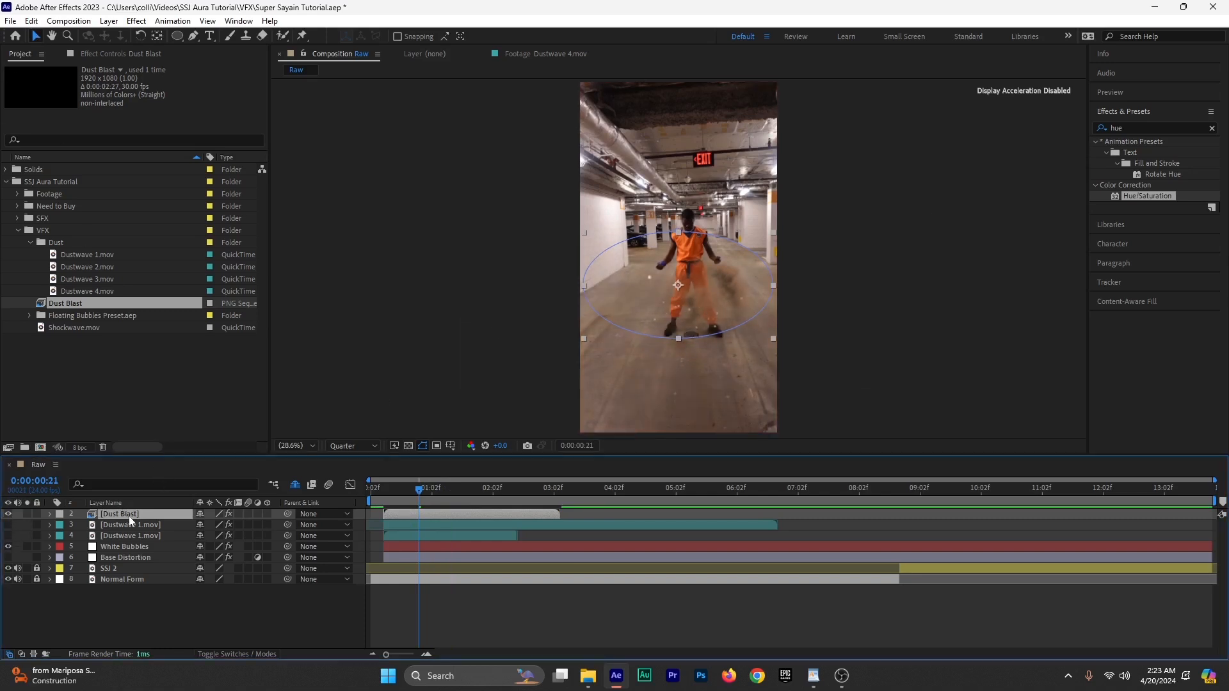
right_click(418, 515)
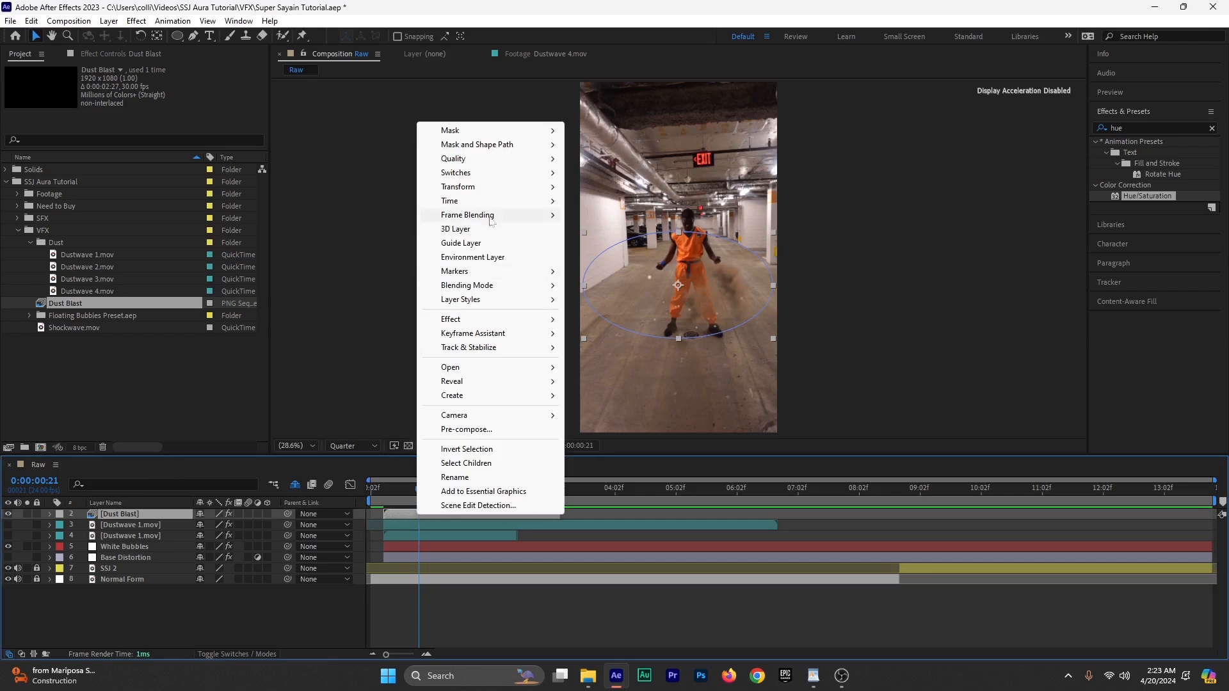
mouse_move(491, 204)
left_click(607, 228)
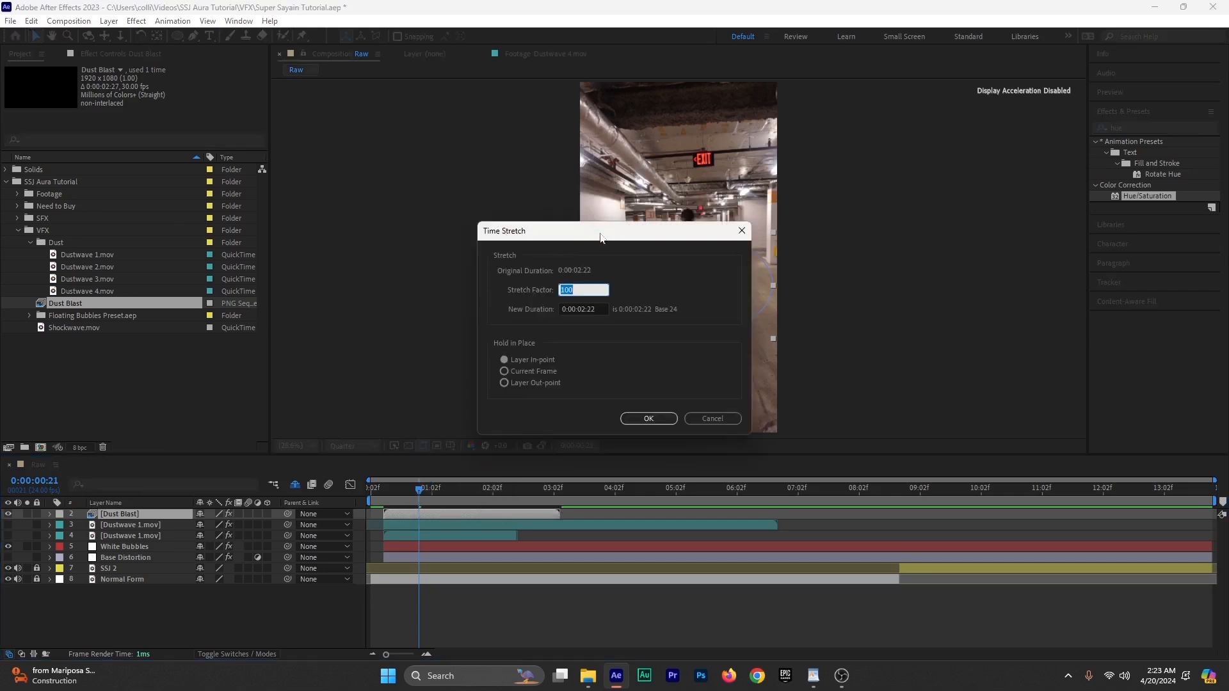
type("50")
key("Return")
Step: Scale Dust Blast up to 72% and reposition it so the dust bursts outward on the right of the man's legs
left_click(387, 491)
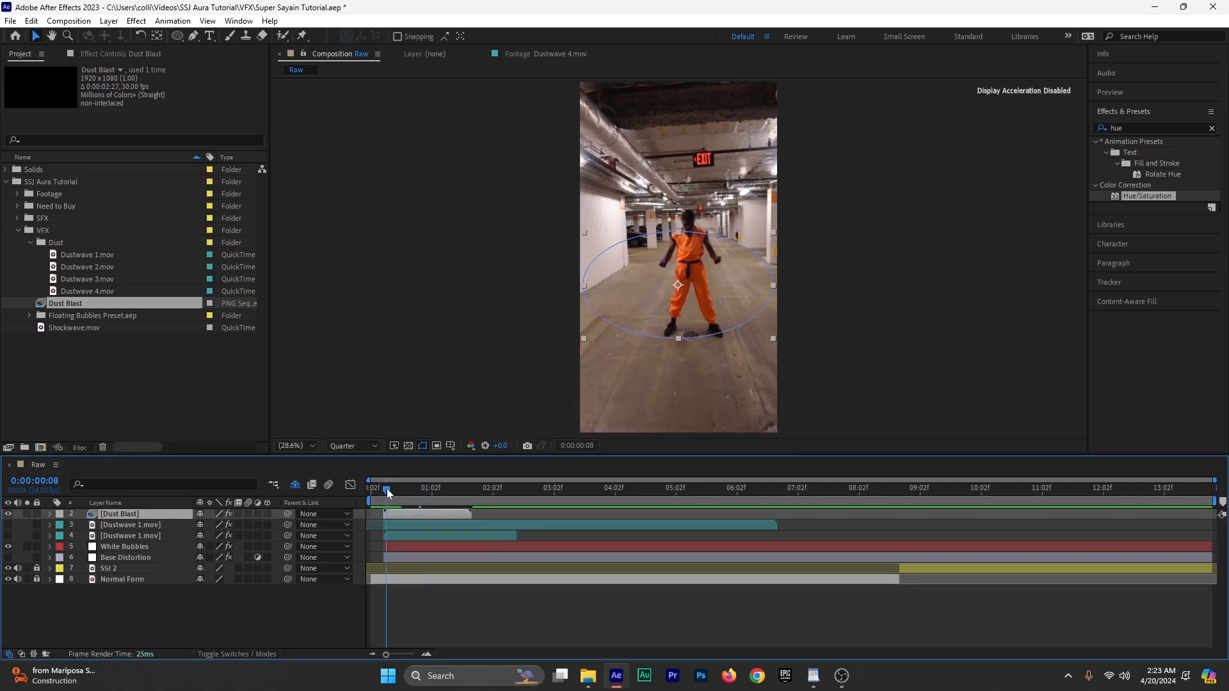
mouse_move(387, 491)
left_mouse_down()
mouse_move(411, 495)
mouse_move(400, 502)
left_mouse_up()
key("m")
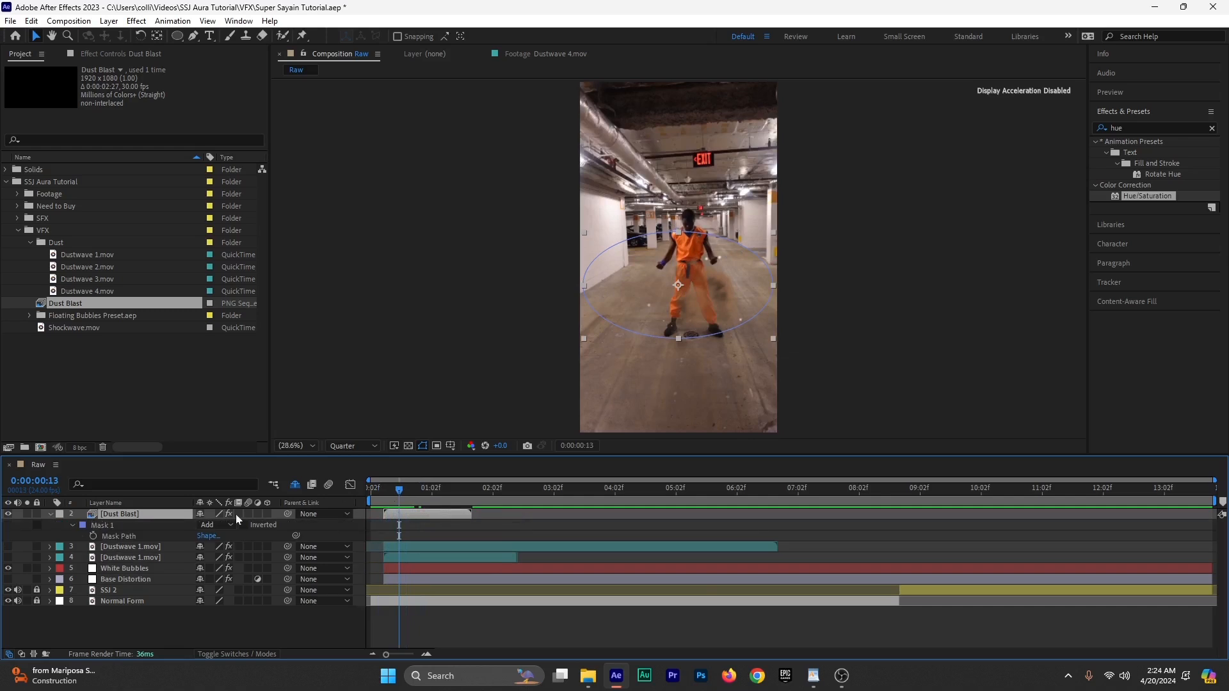
left_click(49, 514)
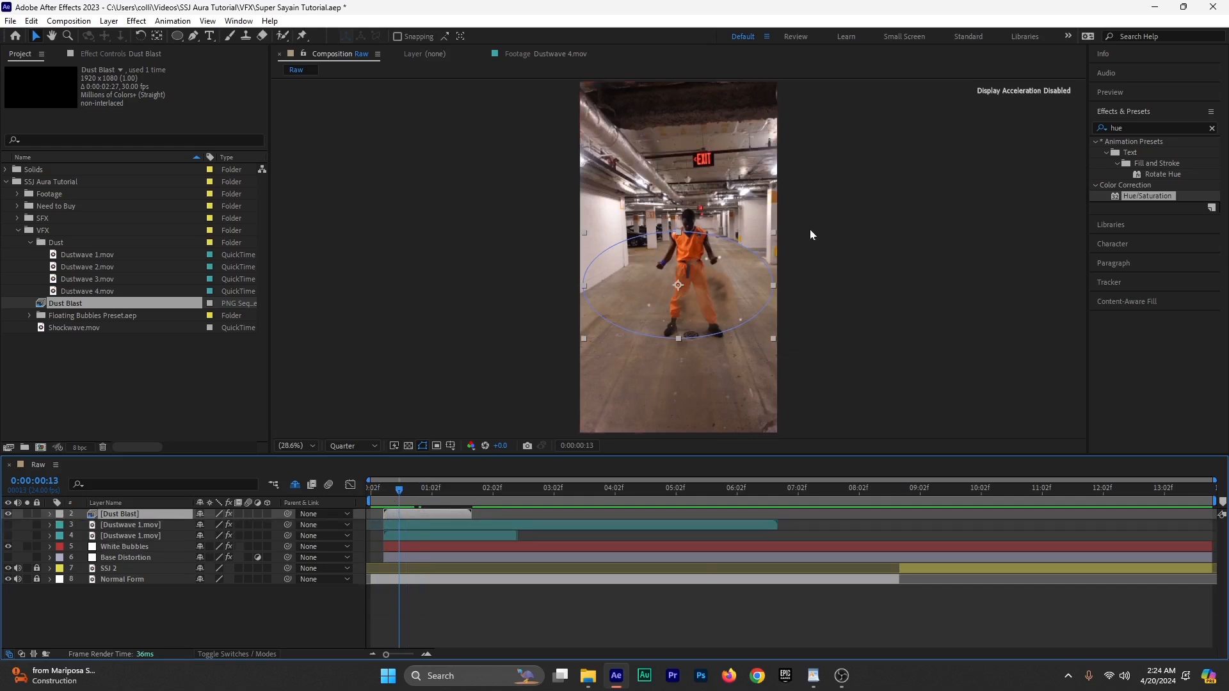
left_click_drag(716, 303, 721, 328)
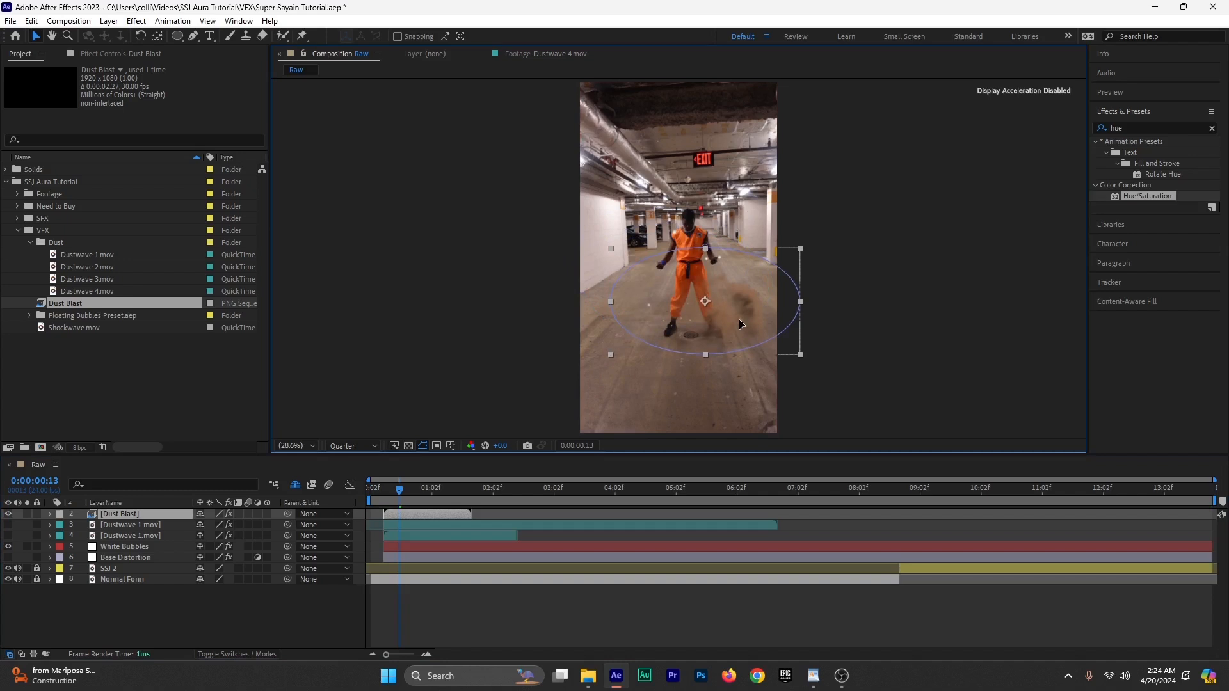
key("s")
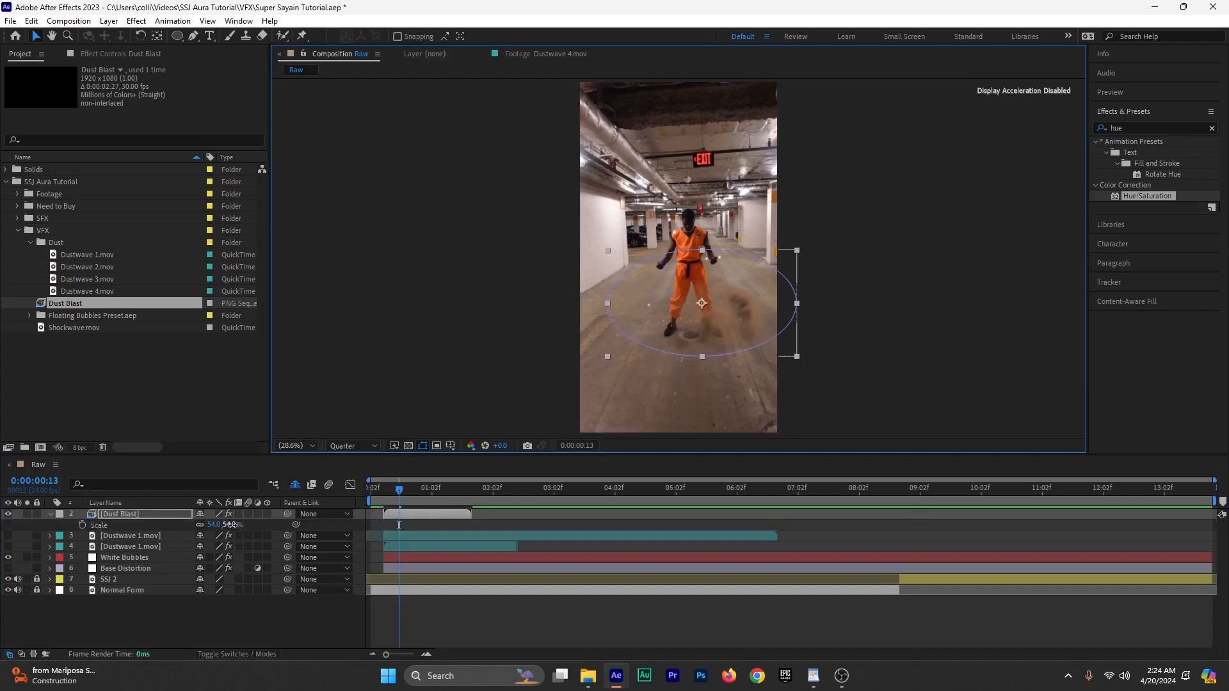
left_click_drag(233, 525, 245, 525)
left_click_drag(753, 342, 750, 326)
left_click(392, 497)
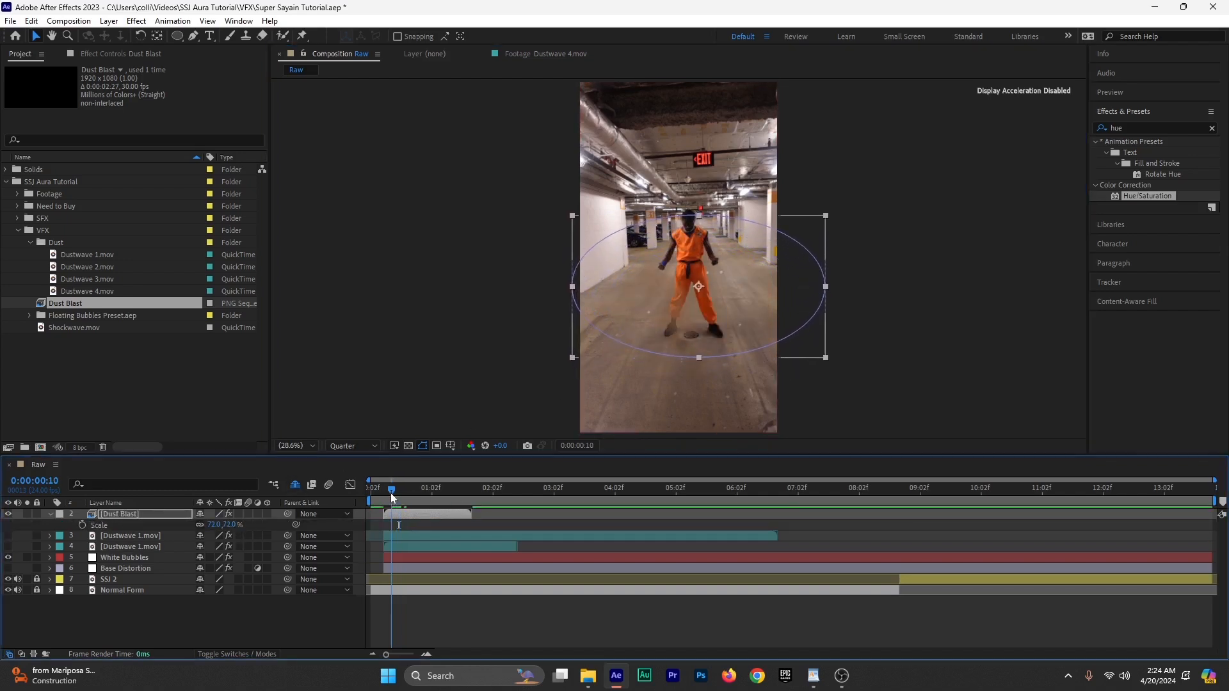
left_click_drag(750, 300, 792, 299)
Step: Move the Dust Blast layer slightly earlier in time and play back the opening frames
left_click(378, 486)
key("space")
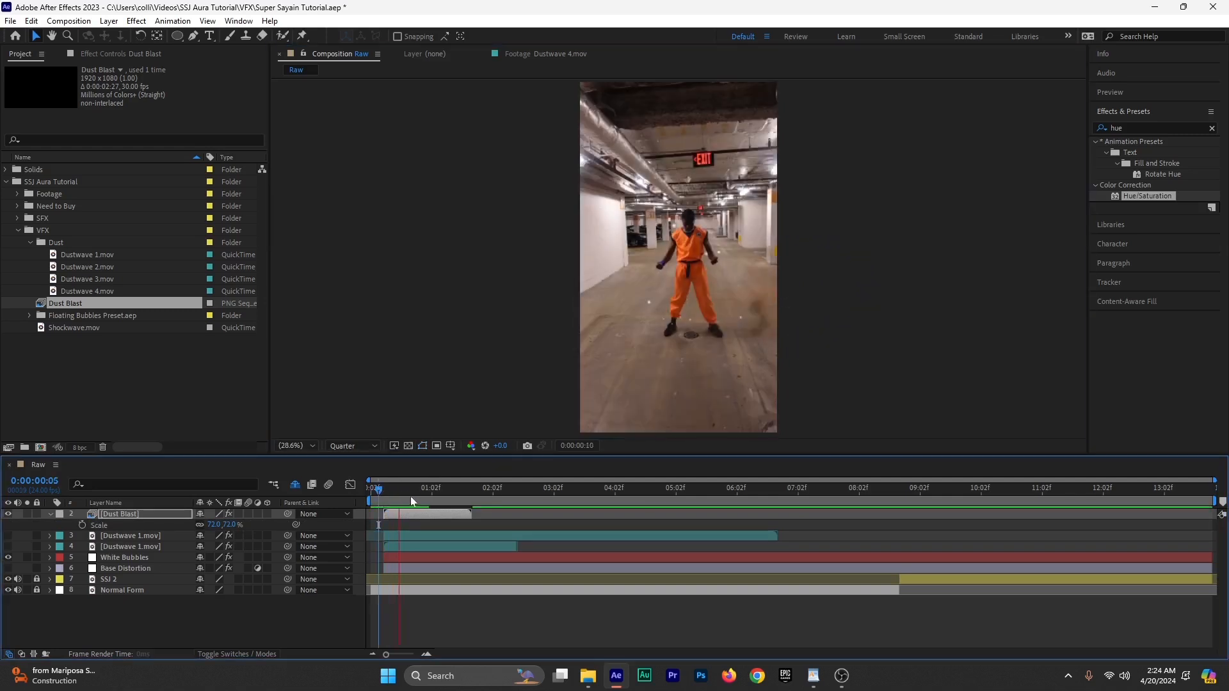
mouse_move(396, 512)
left_mouse_down()
mouse_move(383, 498)
mouse_move(392, 513)
left_mouse_up()
key("space")
left_click(374, 490)
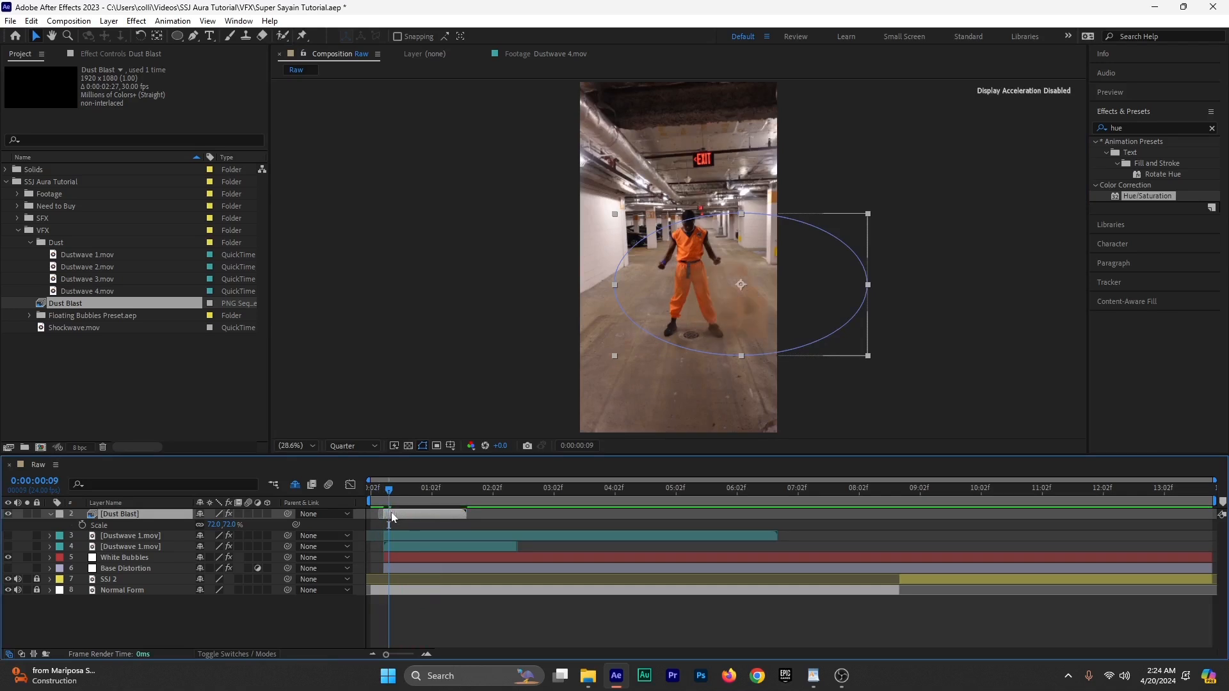
left_click(383, 498)
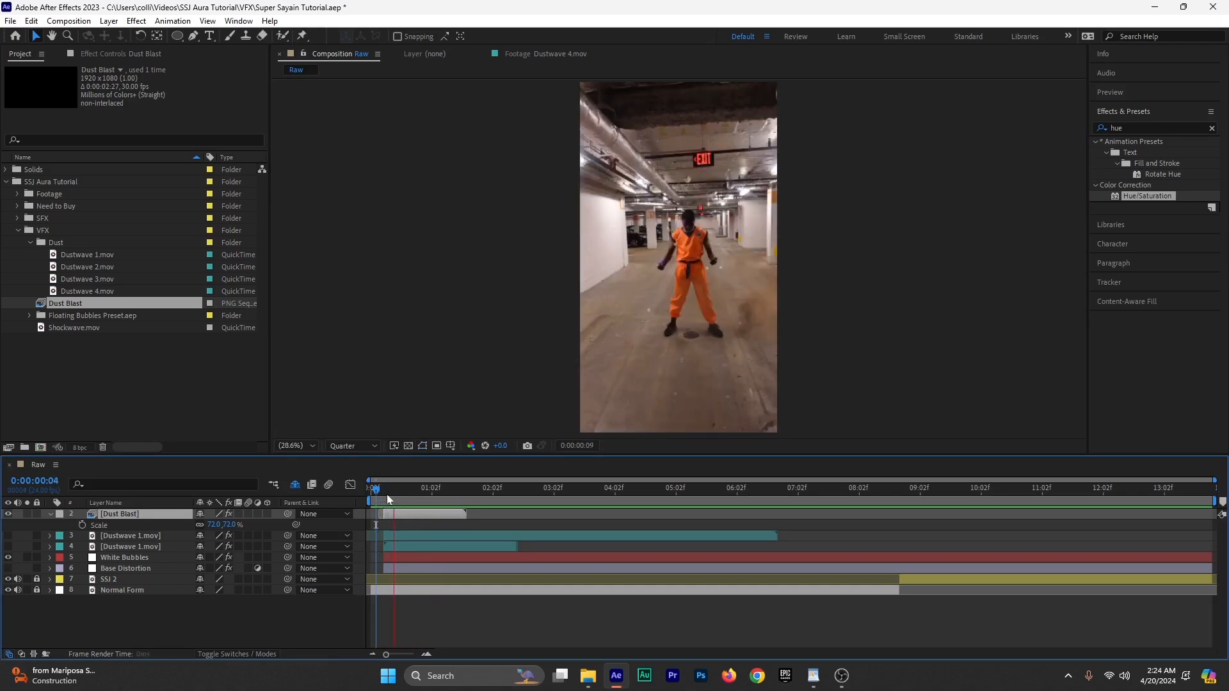
Step: Duplicate Dust Blast, flip the copy horizontally and place it on the left side of the man
left_click_drag(382, 490, 417, 494)
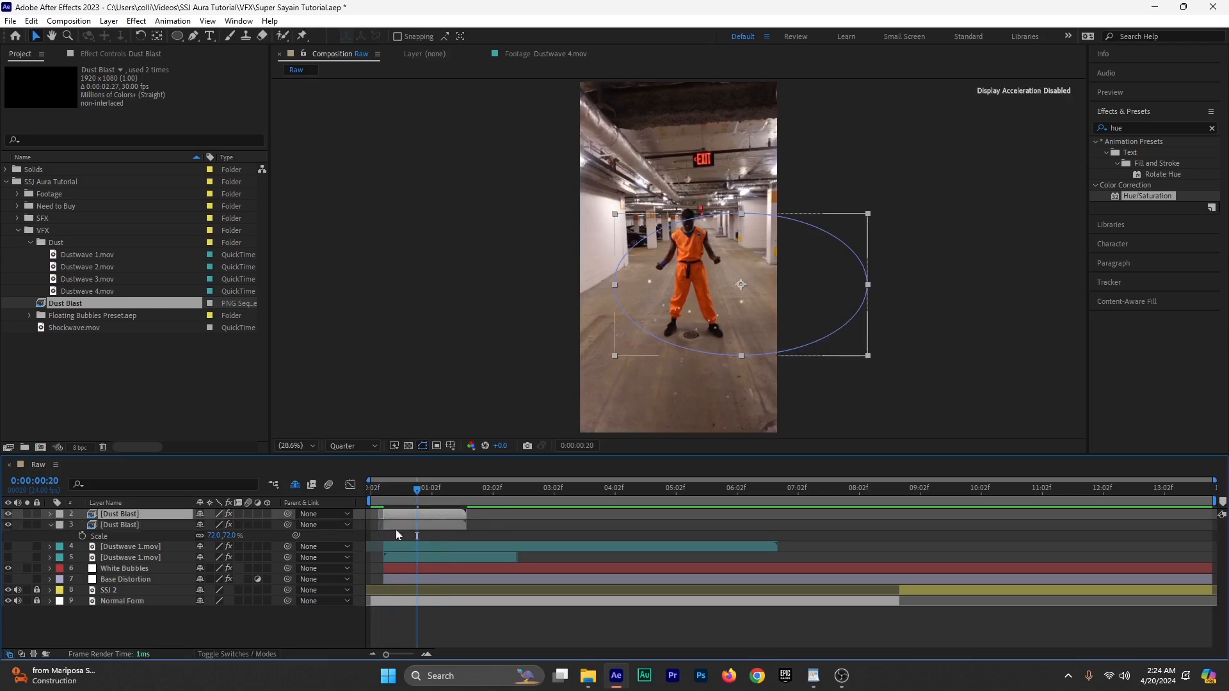
key("ctrl+d")
right_click(420, 514)
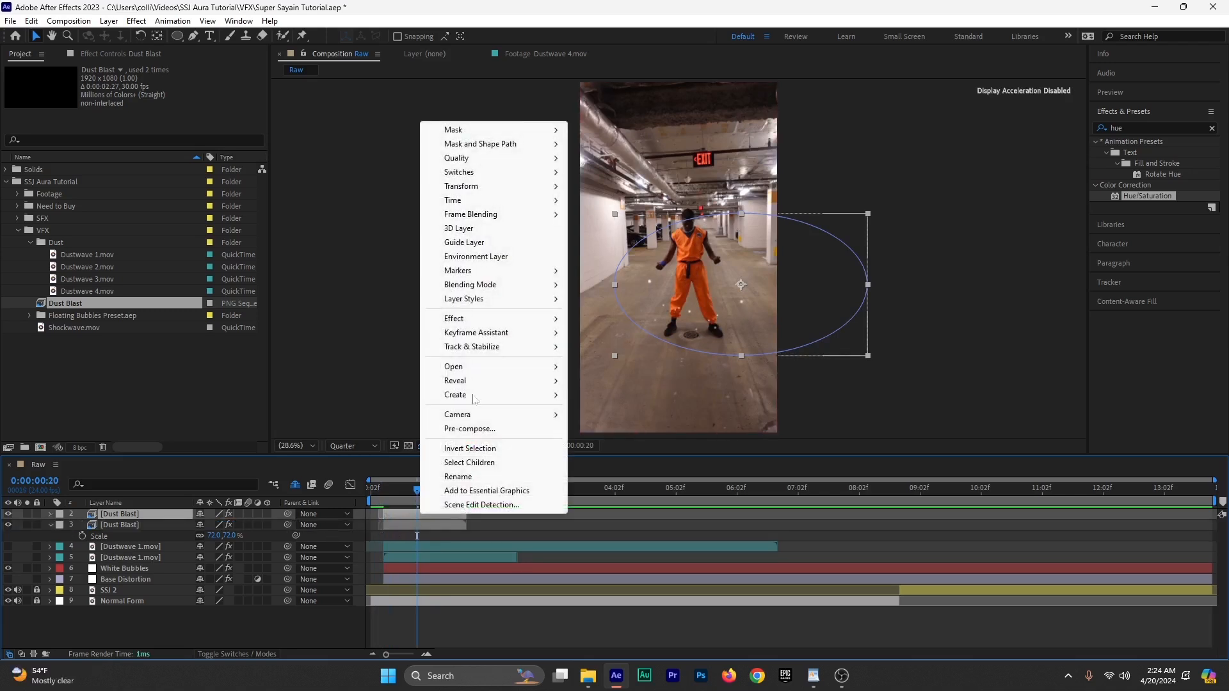
mouse_move(474, 186)
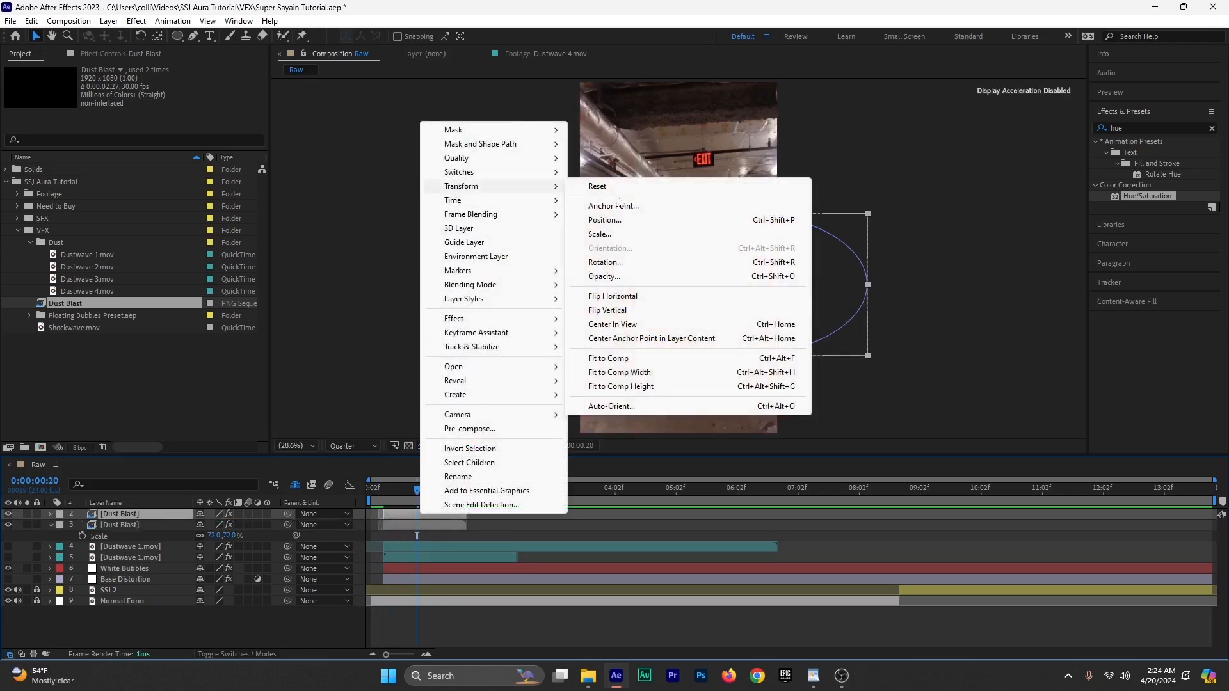
left_click(669, 299)
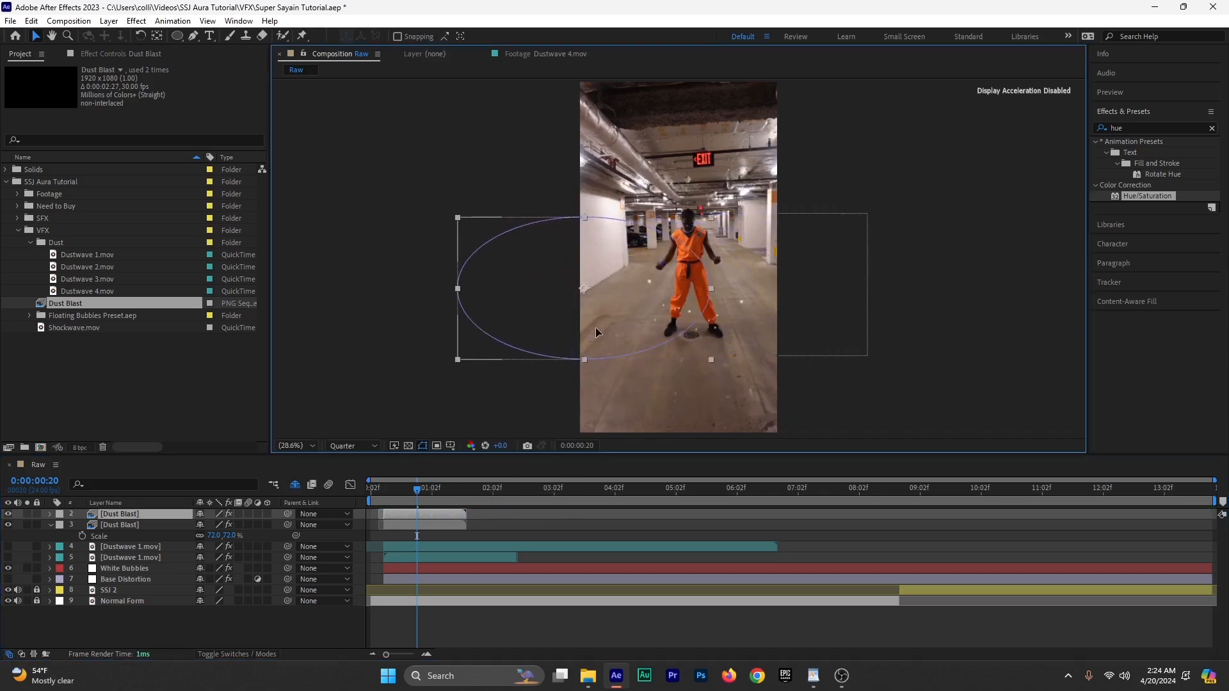
Step: Shift the mirrored Dust Blast copy closer to the man's legs, check it over the opening frames, and save the project
left_click_drag(596, 333, 632, 329)
left_click(421, 491)
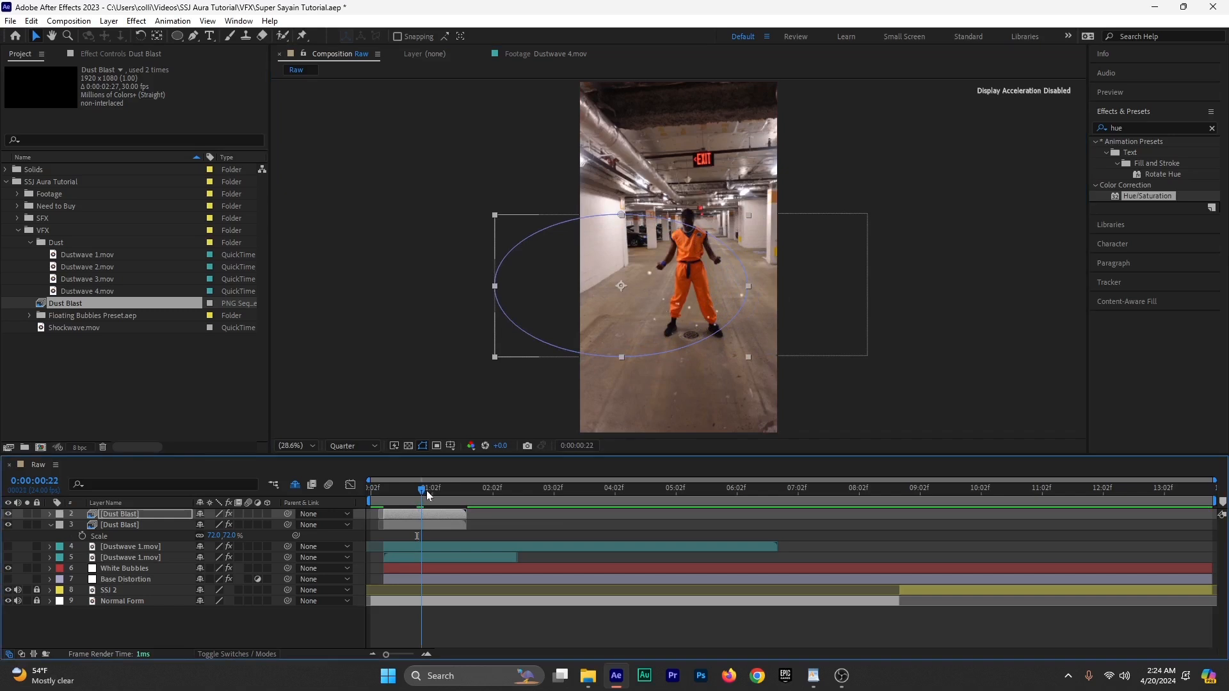
left_click_drag(427, 491, 397, 491)
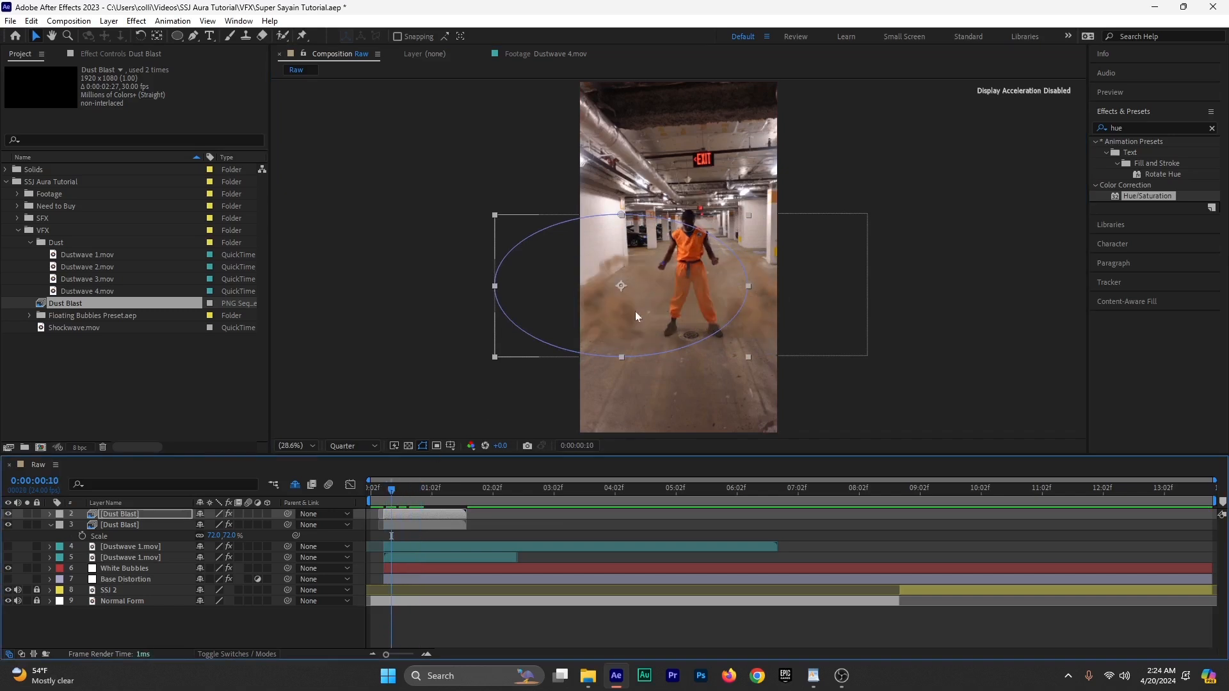
left_click(383, 493)
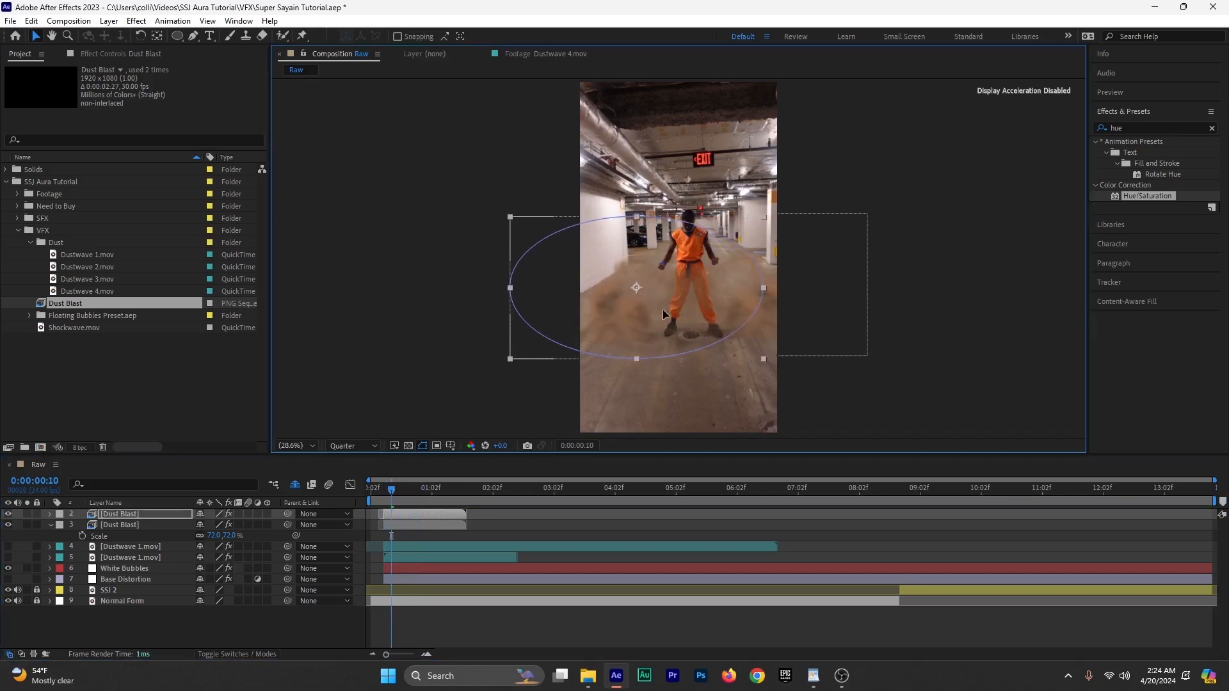
left_click(388, 494)
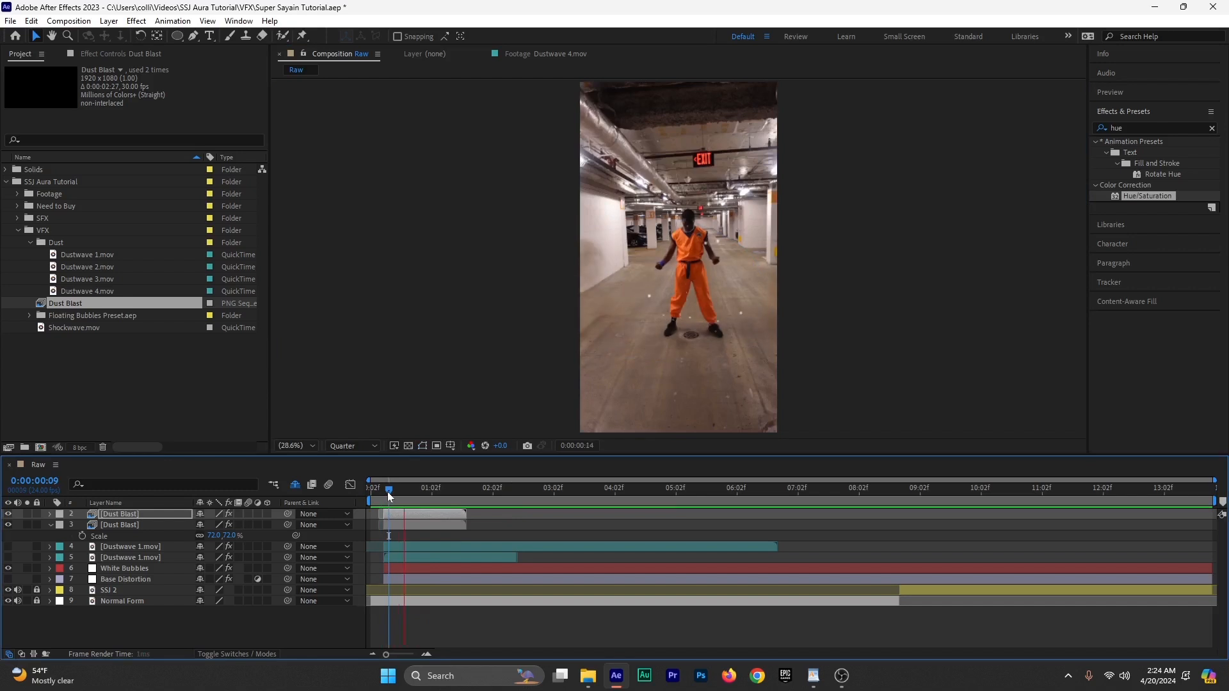
mouse_move(386, 491)
left_mouse_down()
mouse_move(425, 491)
mouse_move(386, 490)
left_mouse_up()
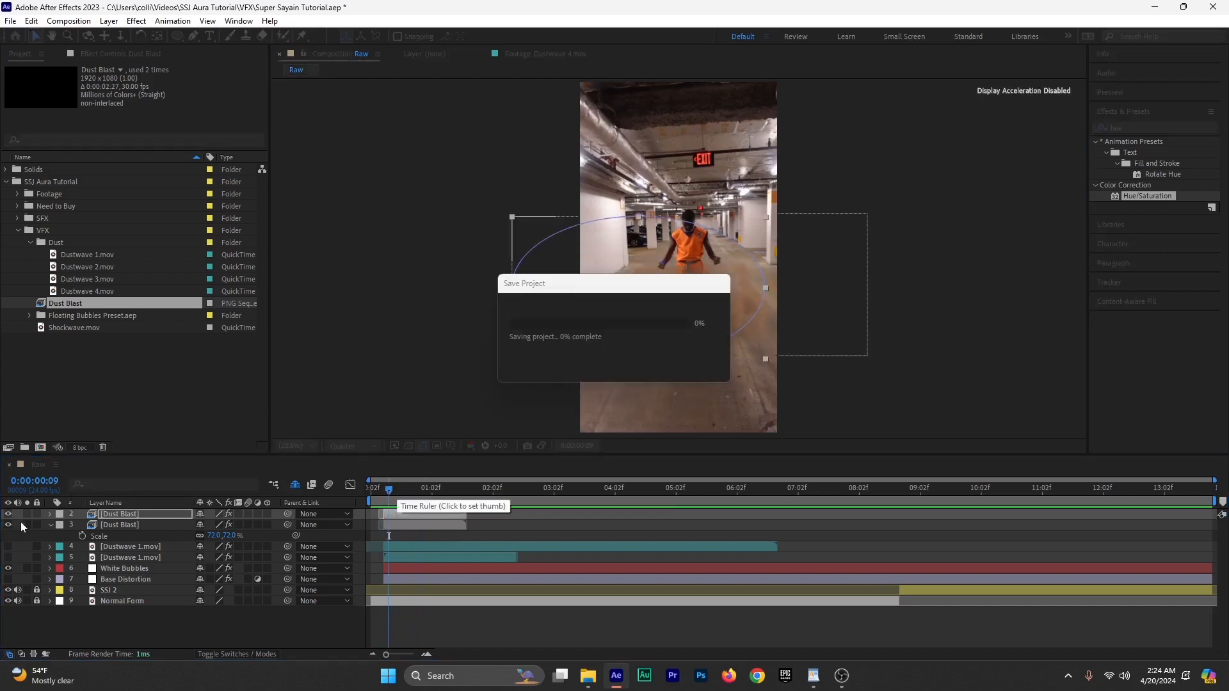
Step: Make both Dustwave 1 layers visible again and play back the opening seconds with all the dust layers combined
left_click(49, 525)
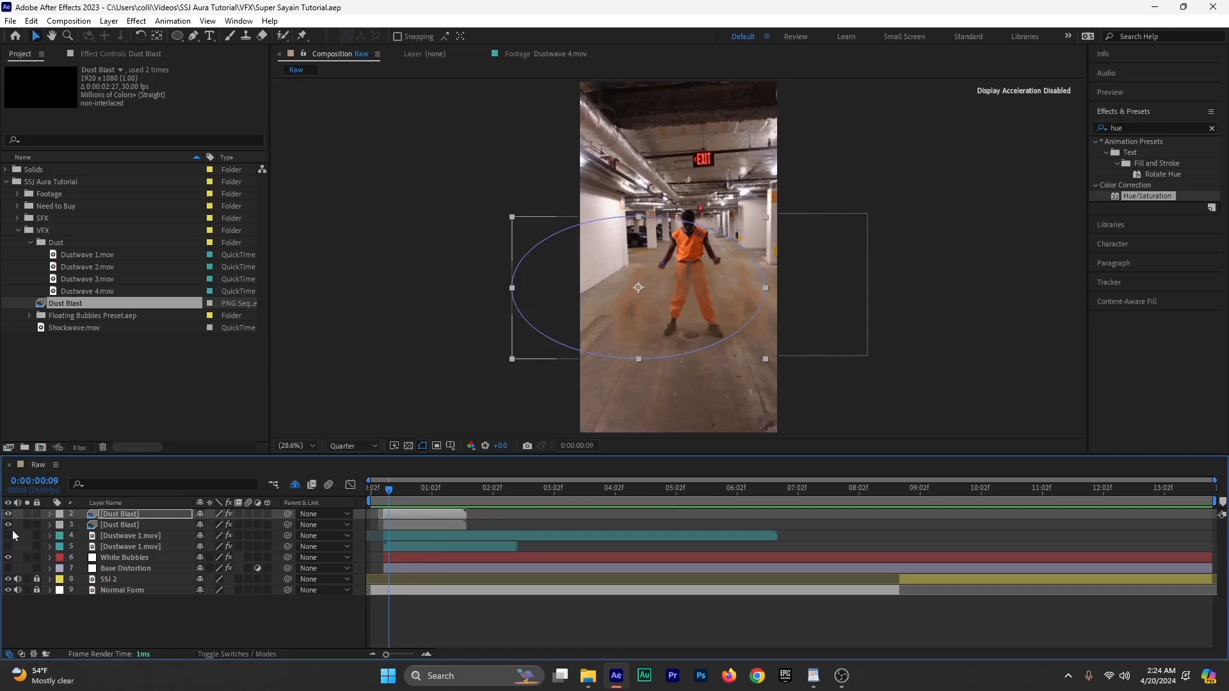
left_click(8, 546)
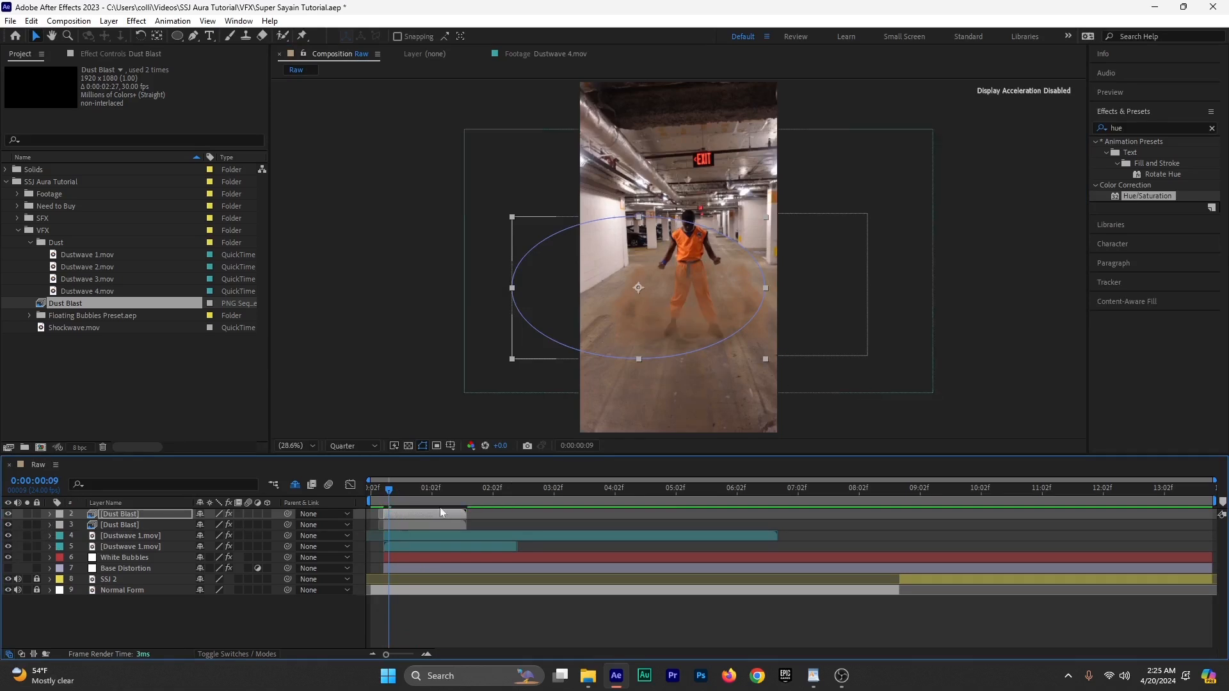
key("space")
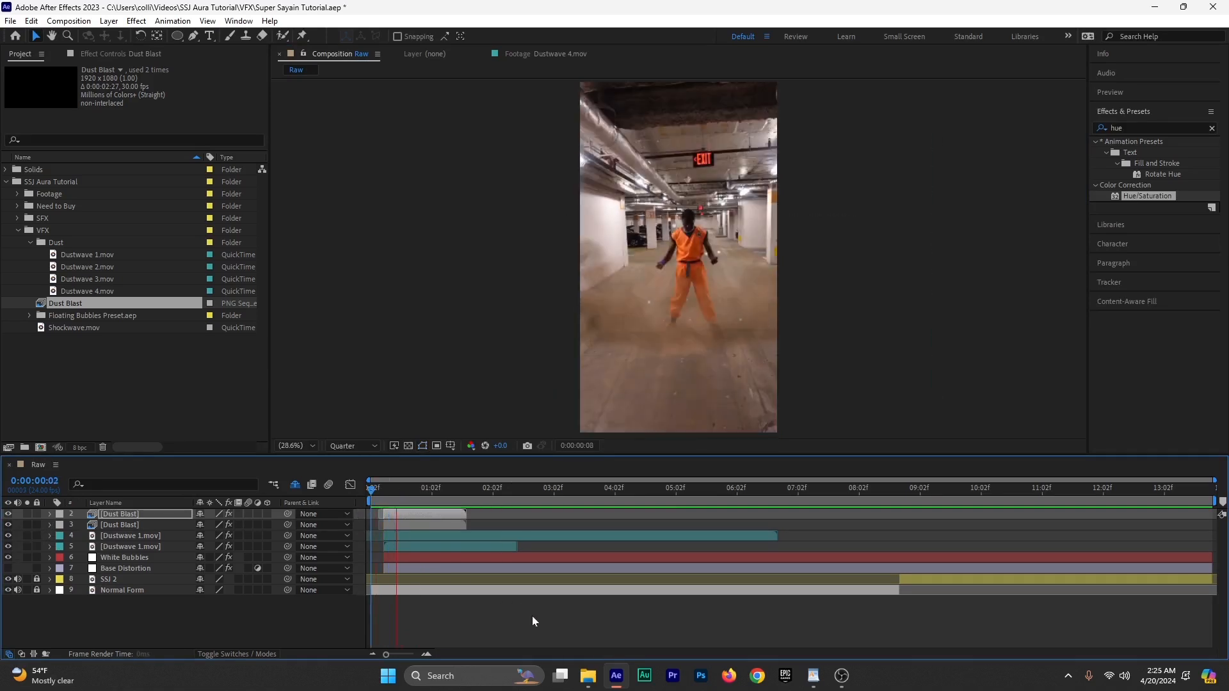
left_click(376, 497)
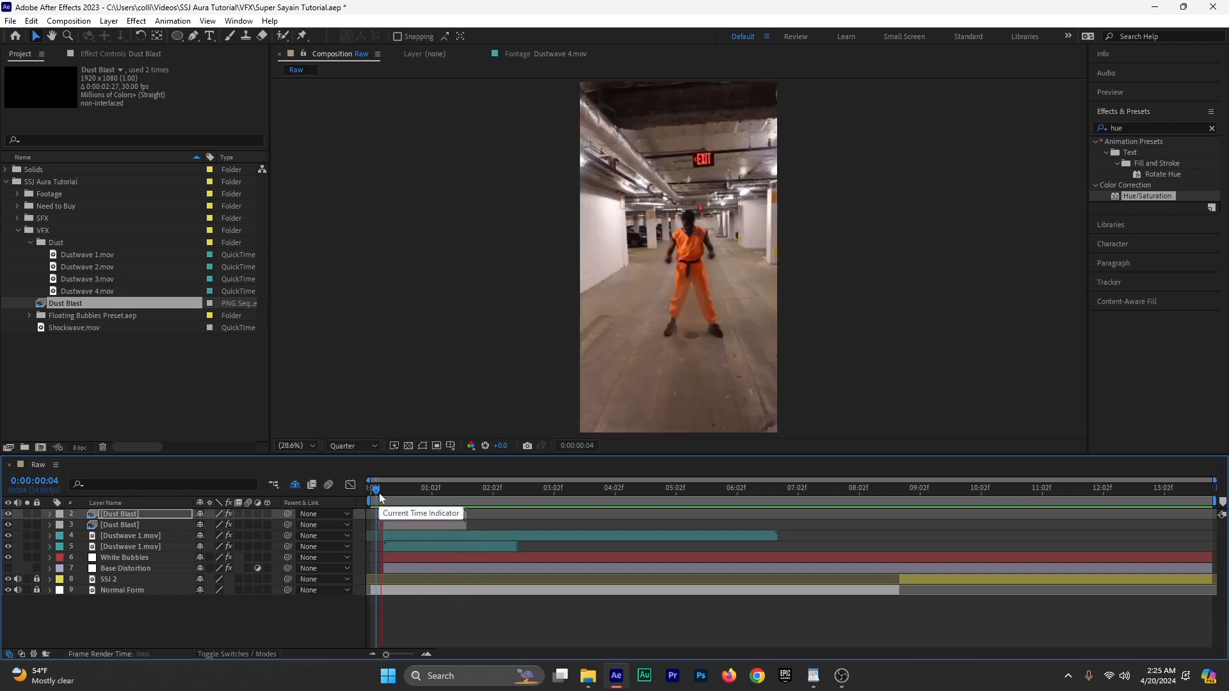
left_click(422, 501)
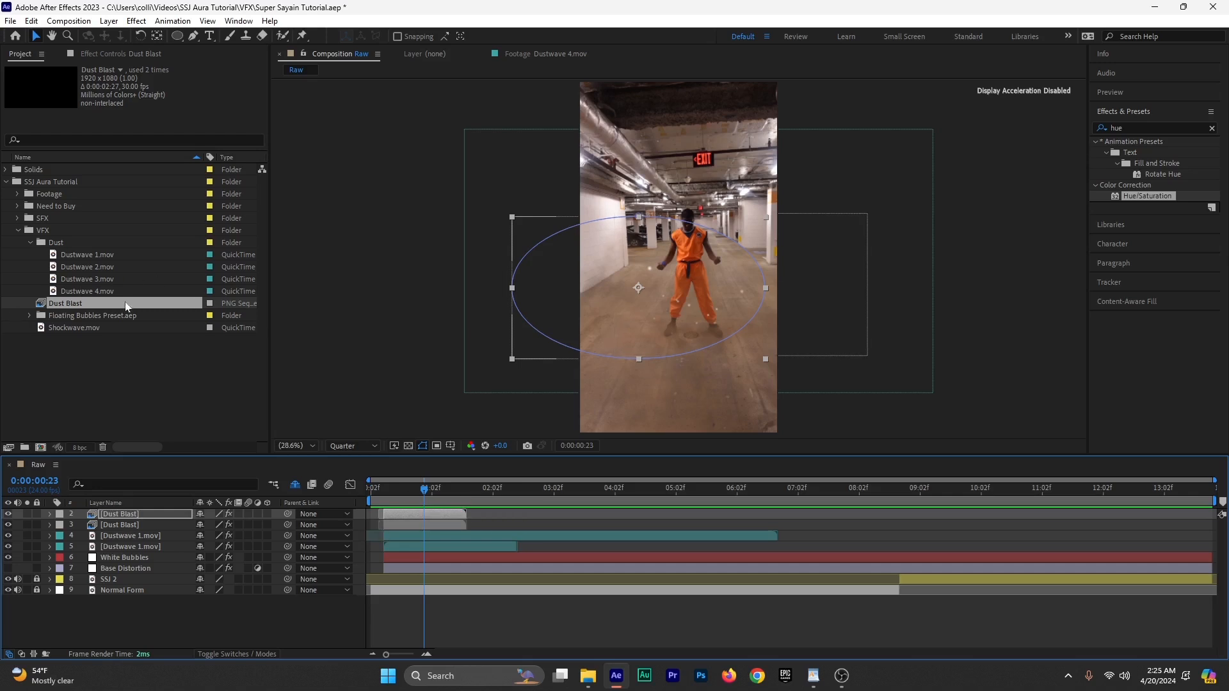
Step: Move the current time to the end of the shorter Dustwave 1 layer, at 0:00:02:12, and save the project
left_click(436, 533)
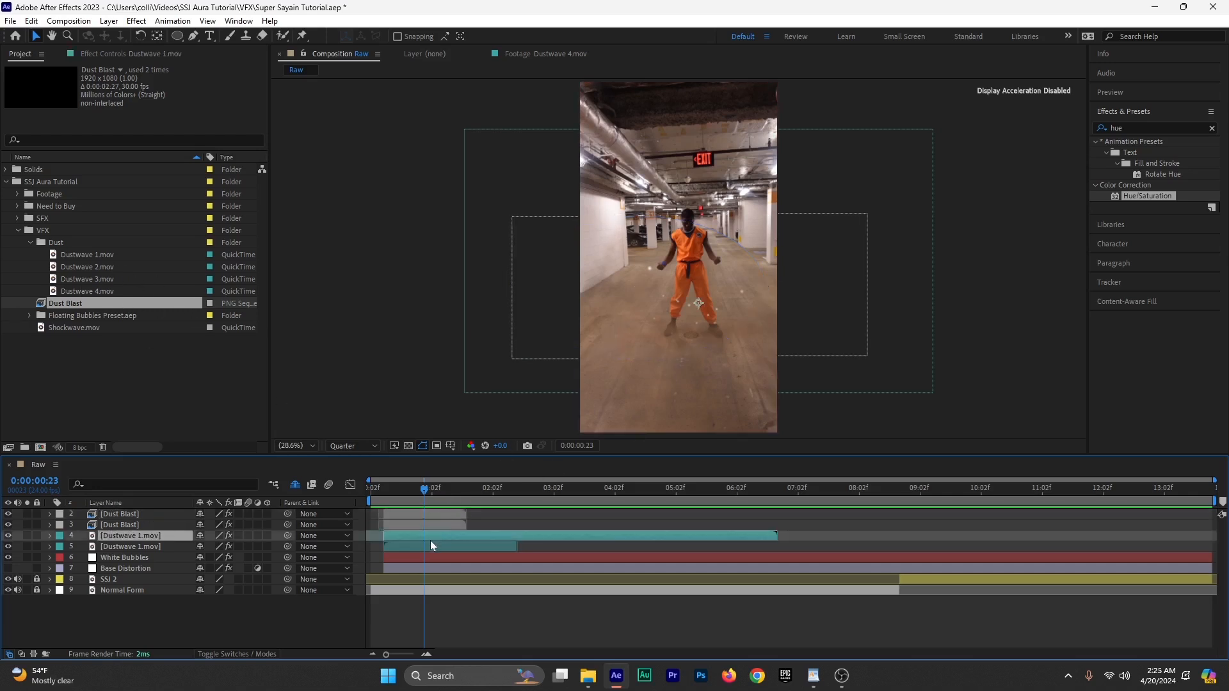
left_click_drag(439, 498, 530, 517)
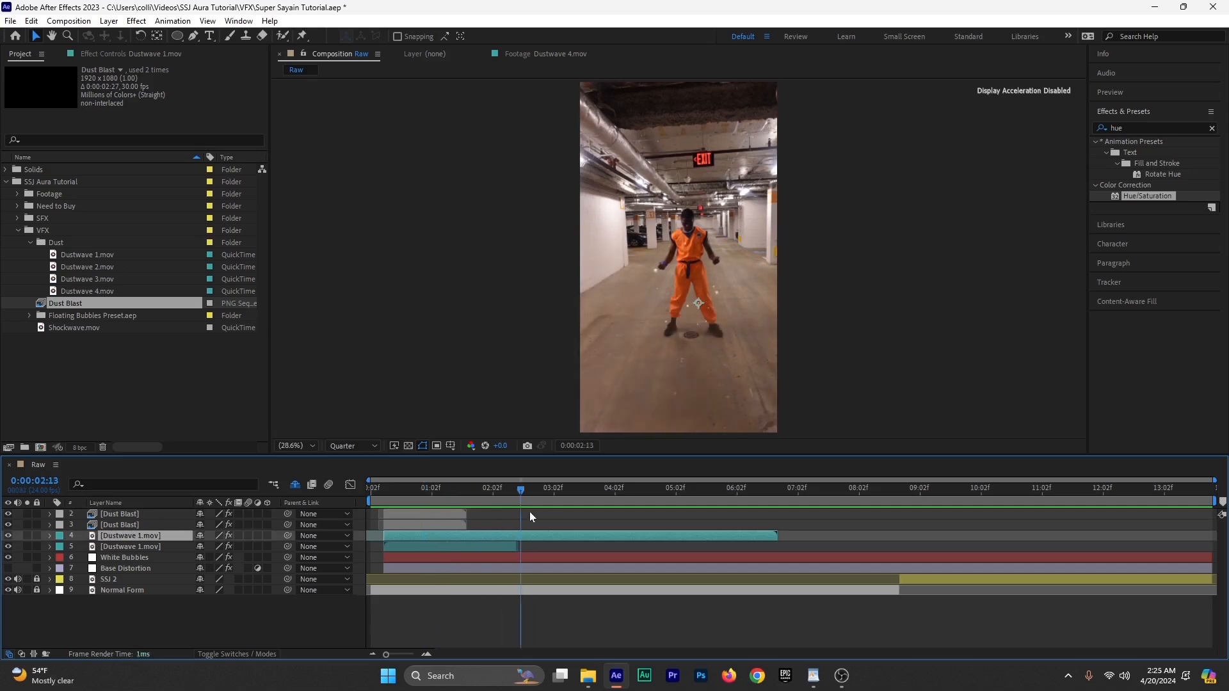
left_click_drag(639, 520, 519, 540)
key("ctrl+s")
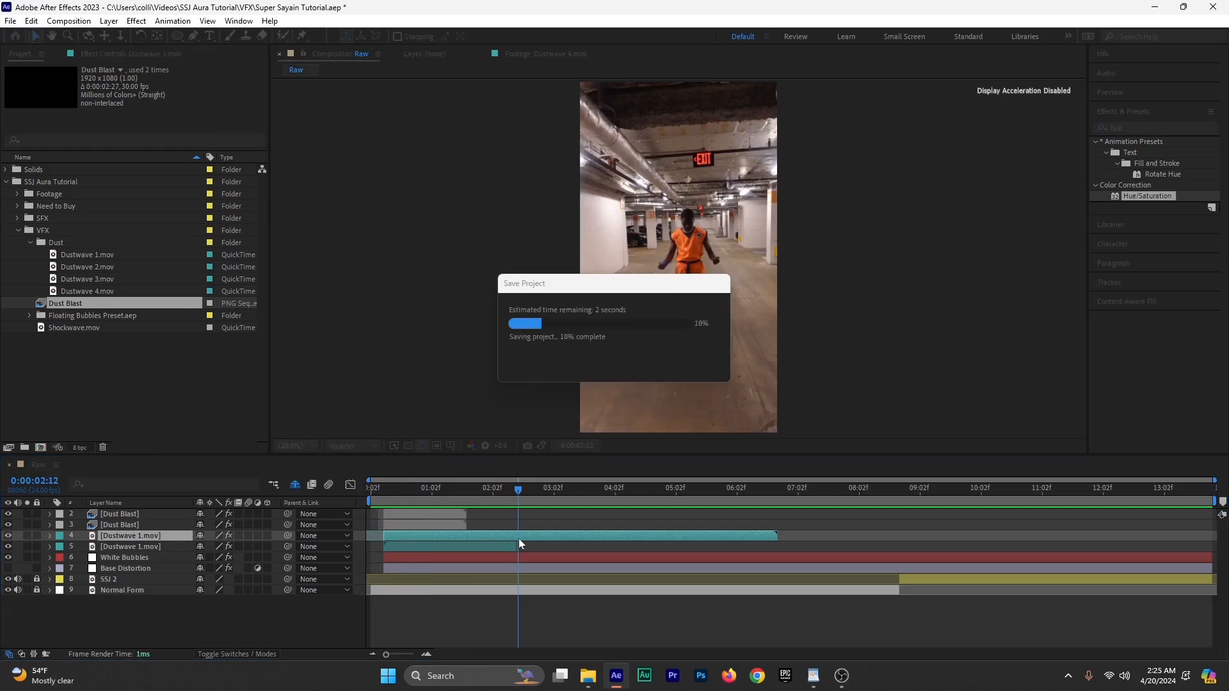
Step: Mark both Dust Blast and both Dustwave 1 layers as shy, and set the current time to 0:00:00:13
left_click_drag(74, 512, 90, 549)
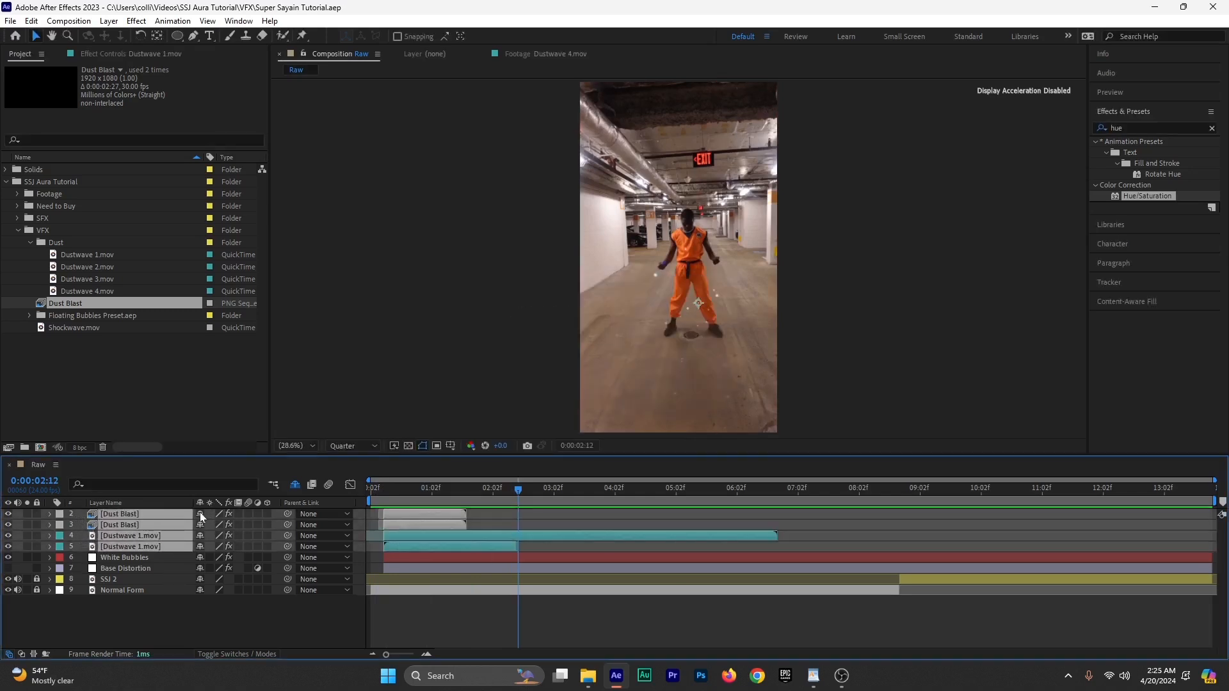
key("Delete")
left_click(398, 494)
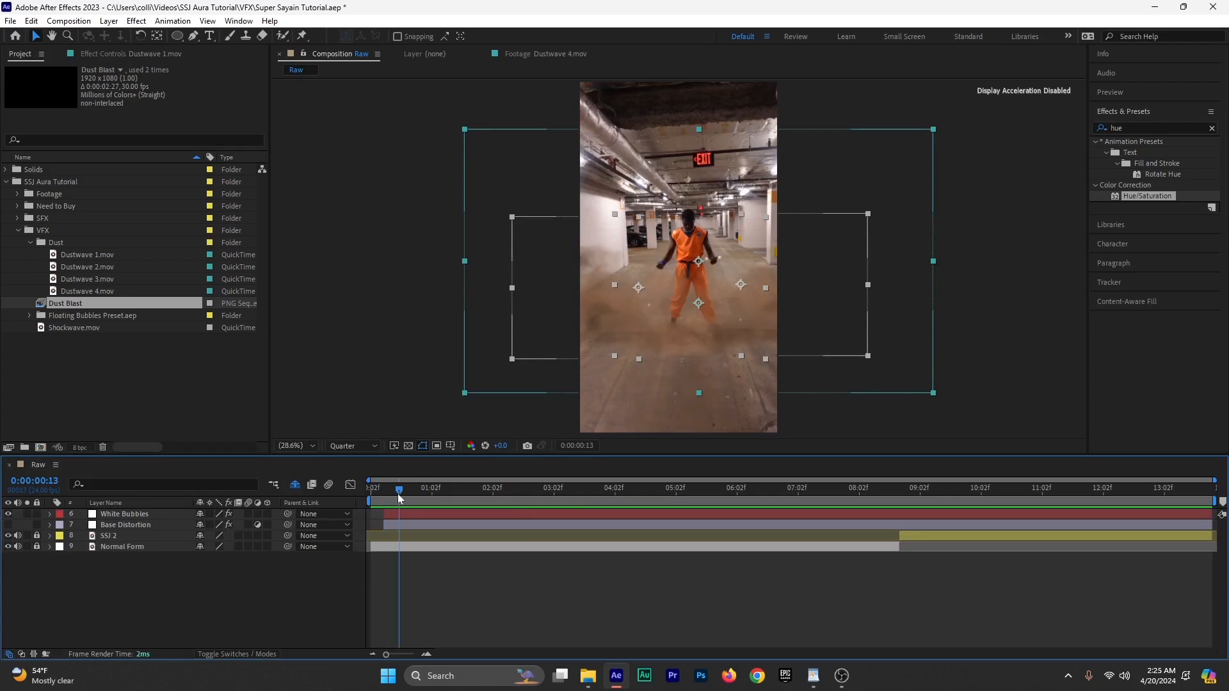
Step: Find the Gun Smoke clips in the Need to Buy folder and preview the Gun Smoke 1.mov footage
left_click(31, 243)
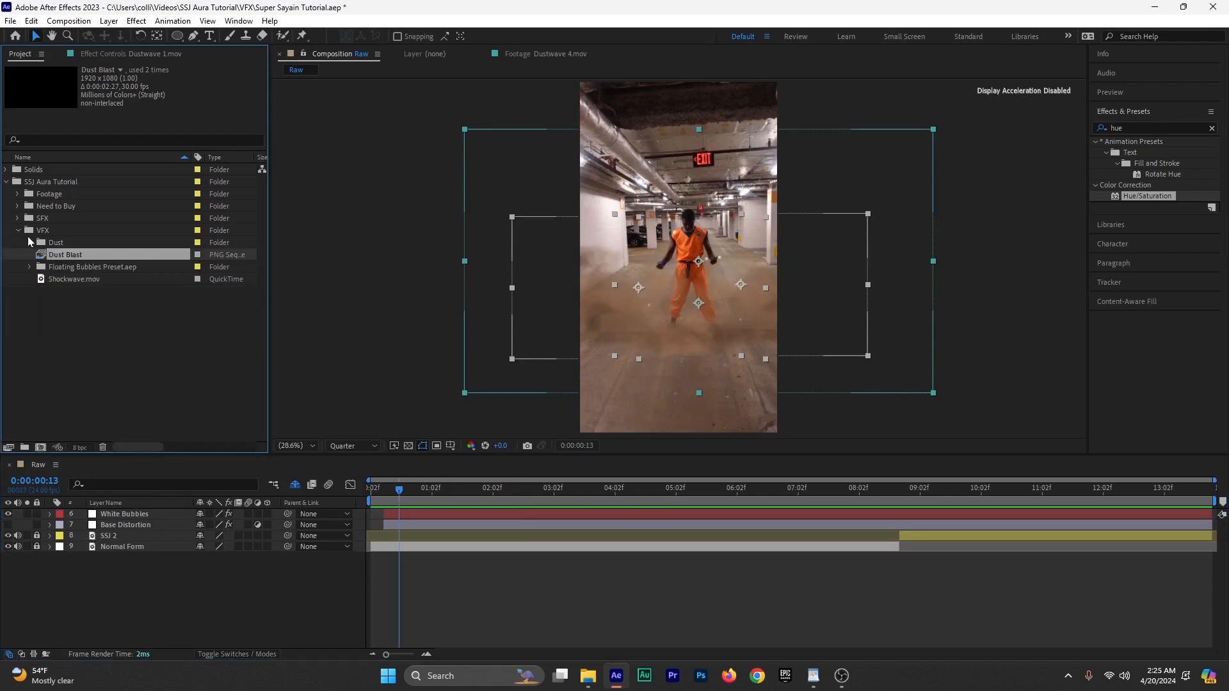
left_click(18, 207)
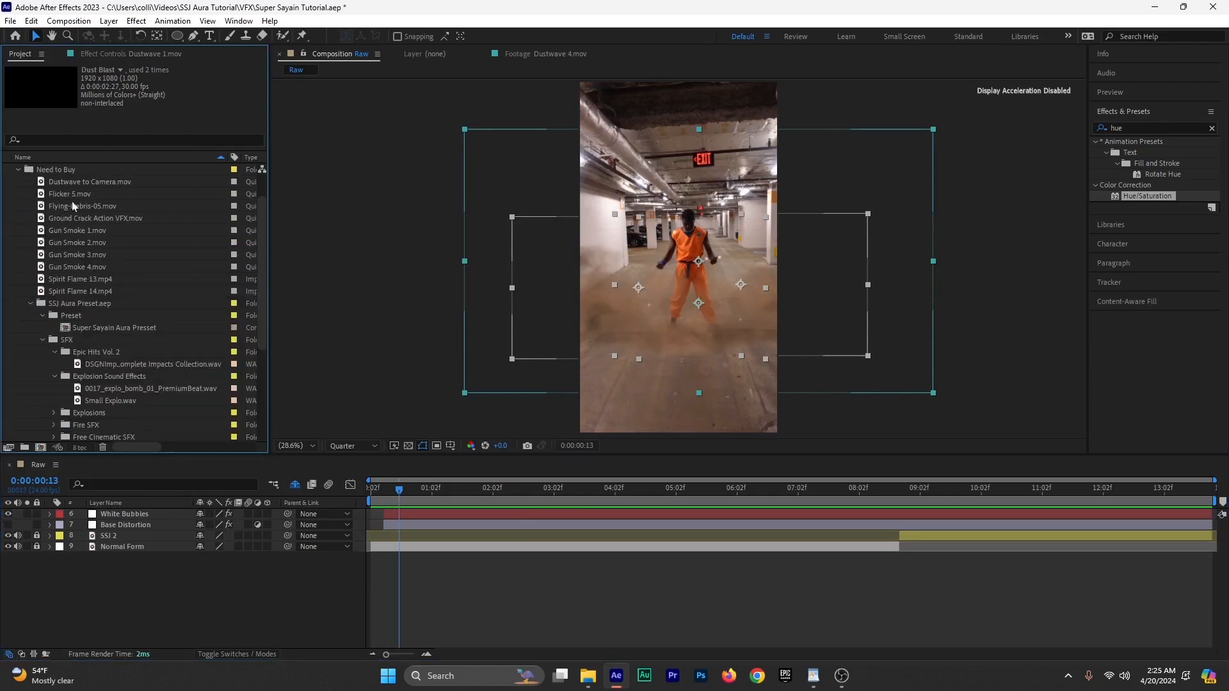
scroll(23, 279, "up", 1)
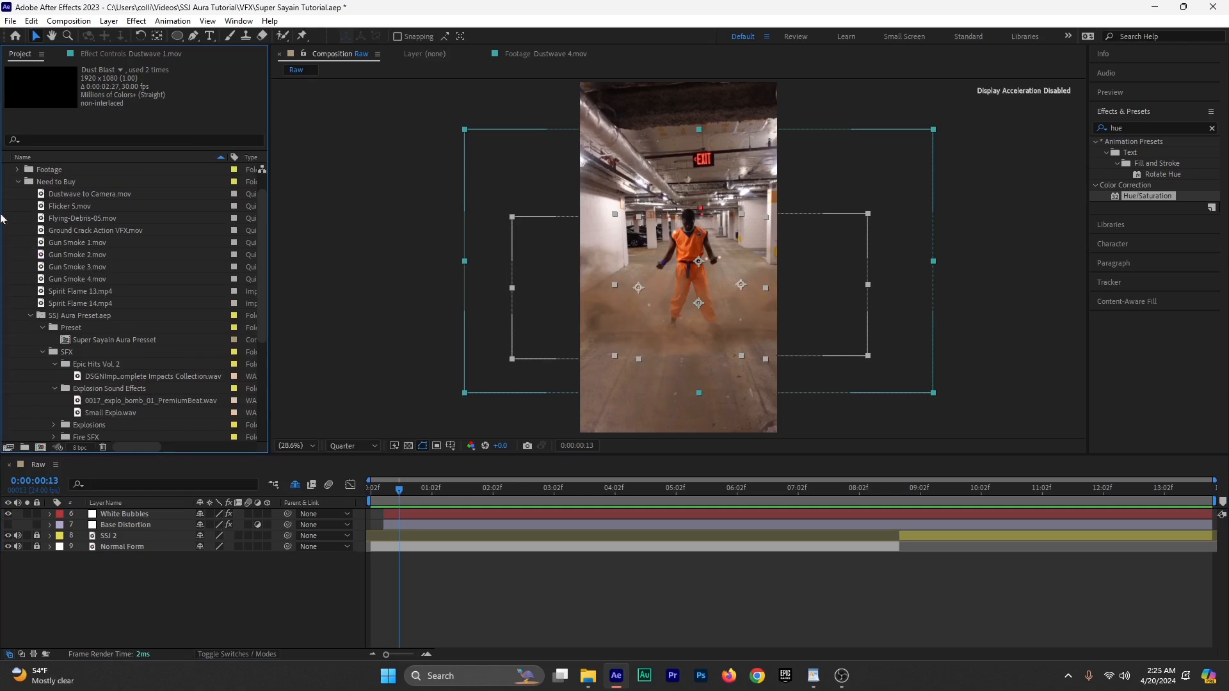
left_click(75, 267)
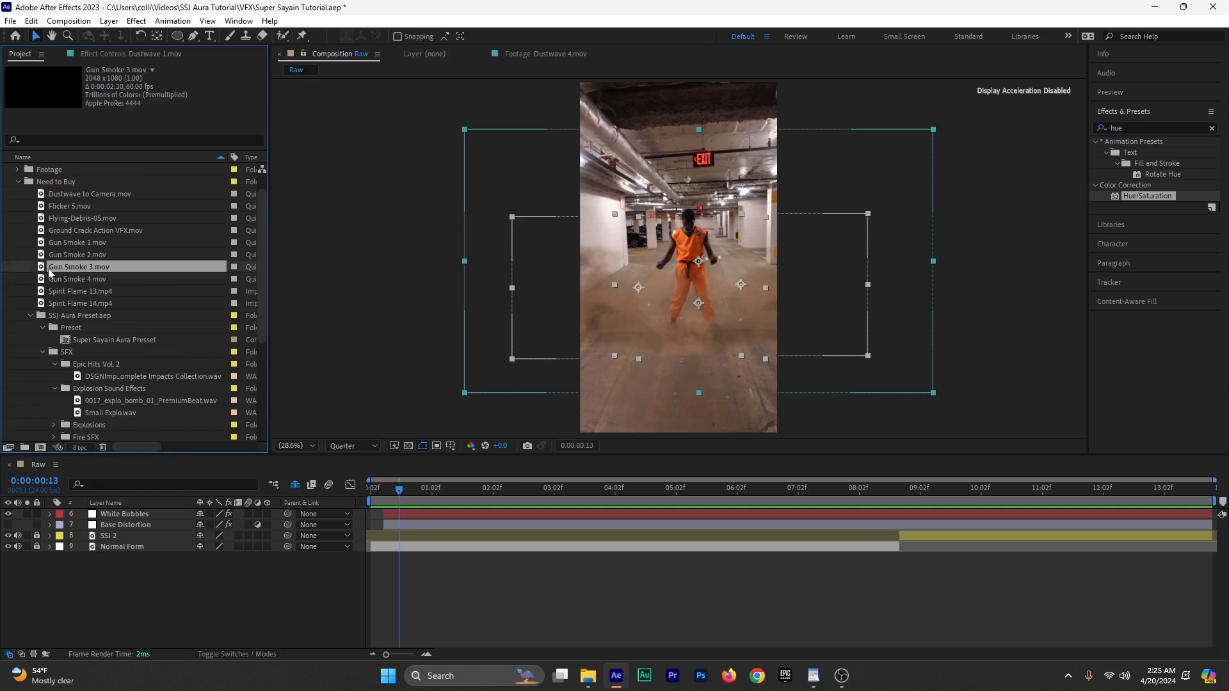
left_click(78, 256)
left_click(77, 244)
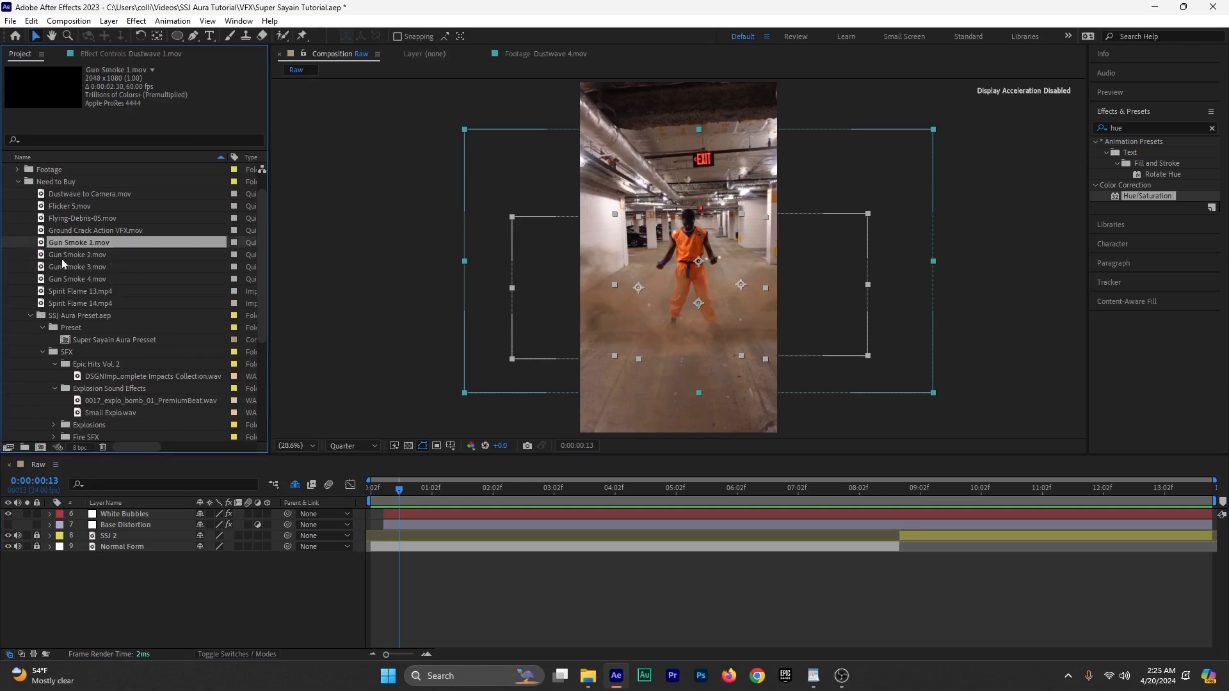
double_click(77, 244)
key("space")
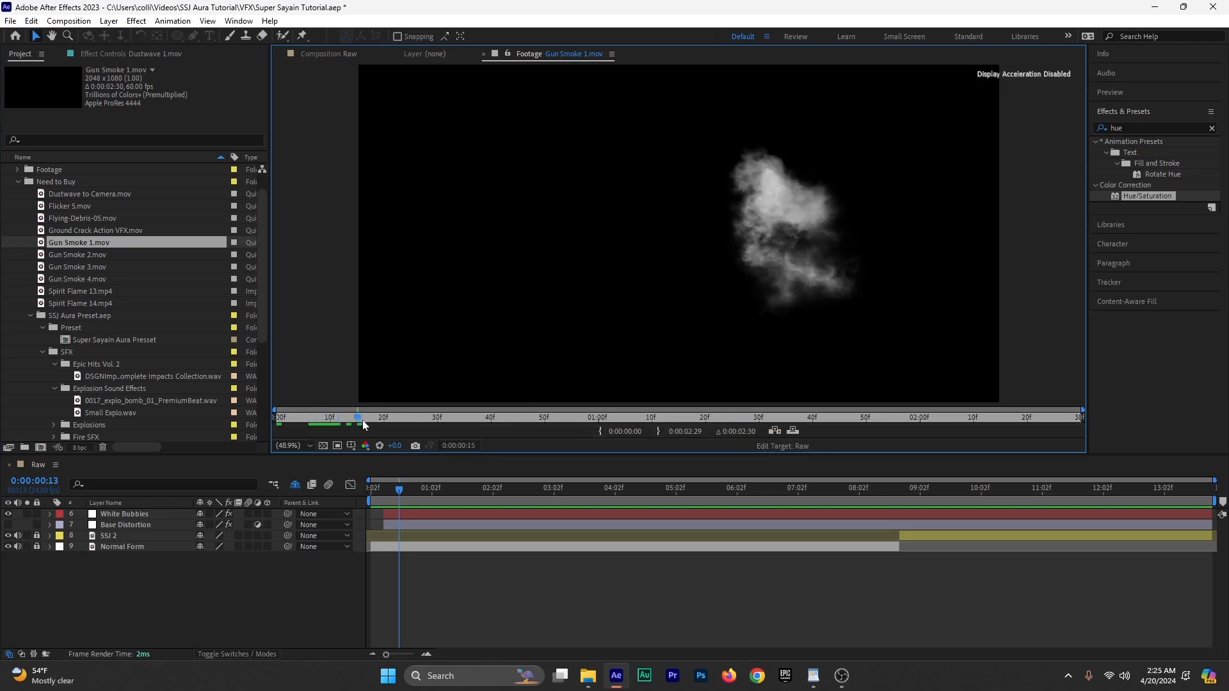
key("space")
left_click_drag(279, 418, 471, 413)
Step: Preview the Gun Smoke 2, Gun Smoke 3 and Gun Smoke 4 footage to compare their smoke shapes
double_click(90, 255)
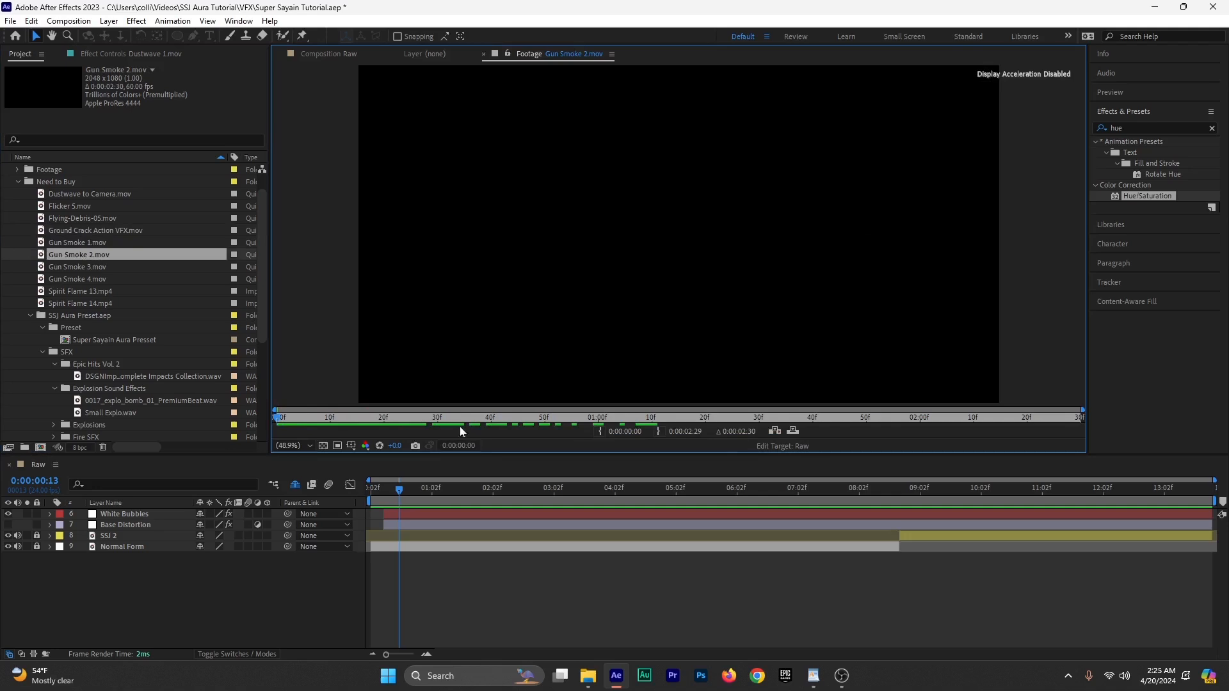
double_click(93, 267)
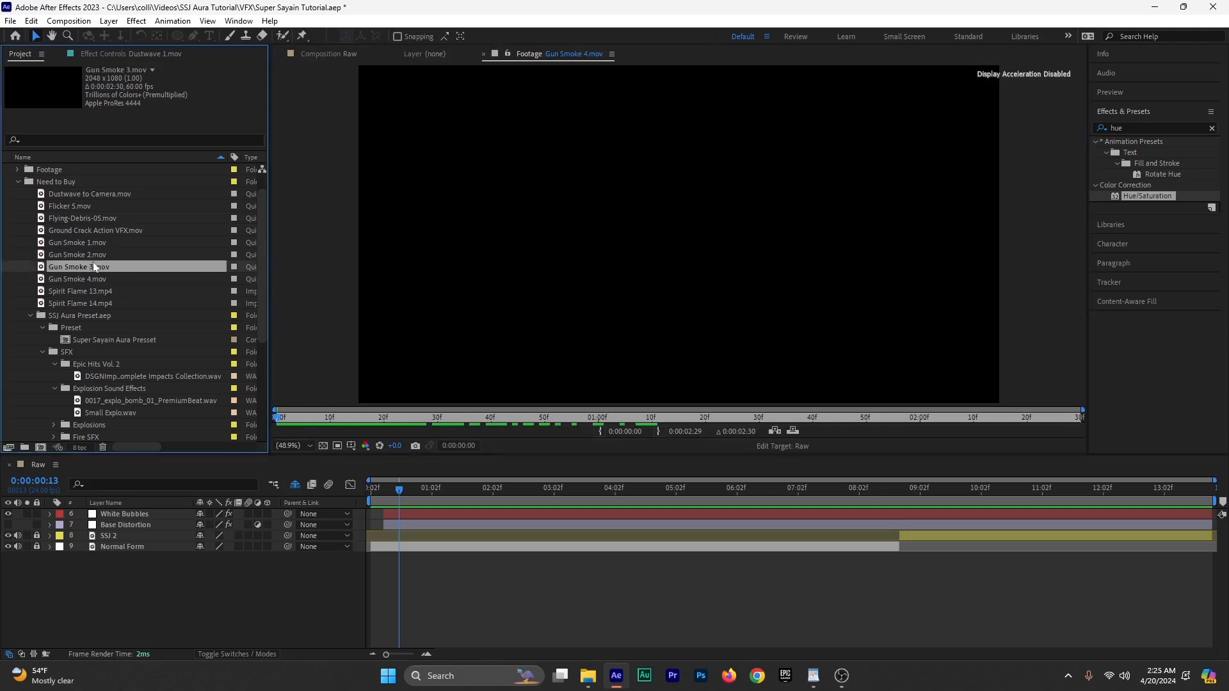
left_click_drag(308, 418, 449, 418)
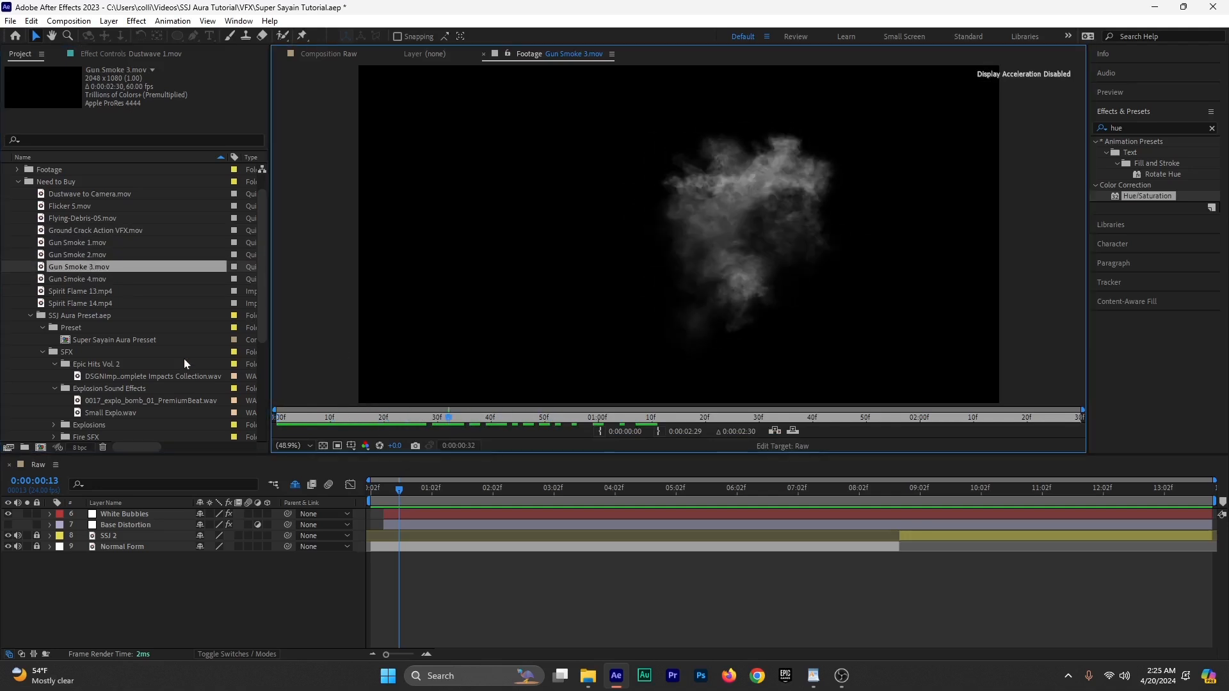
double_click(104, 279)
left_click_drag(327, 413, 499, 426)
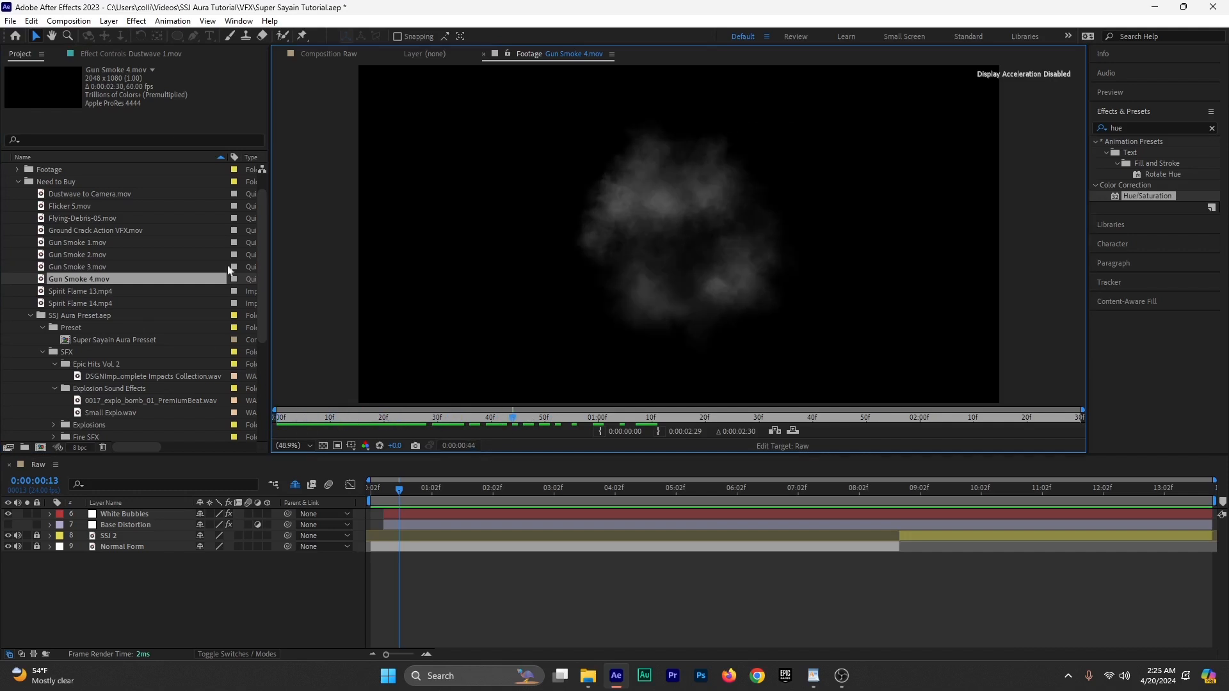
Step: Add Gun Smoke 4.mov above White Bubbles, start it together with that layer, and position the smoke over the man's legs
left_click_drag(72, 285, 150, 513)
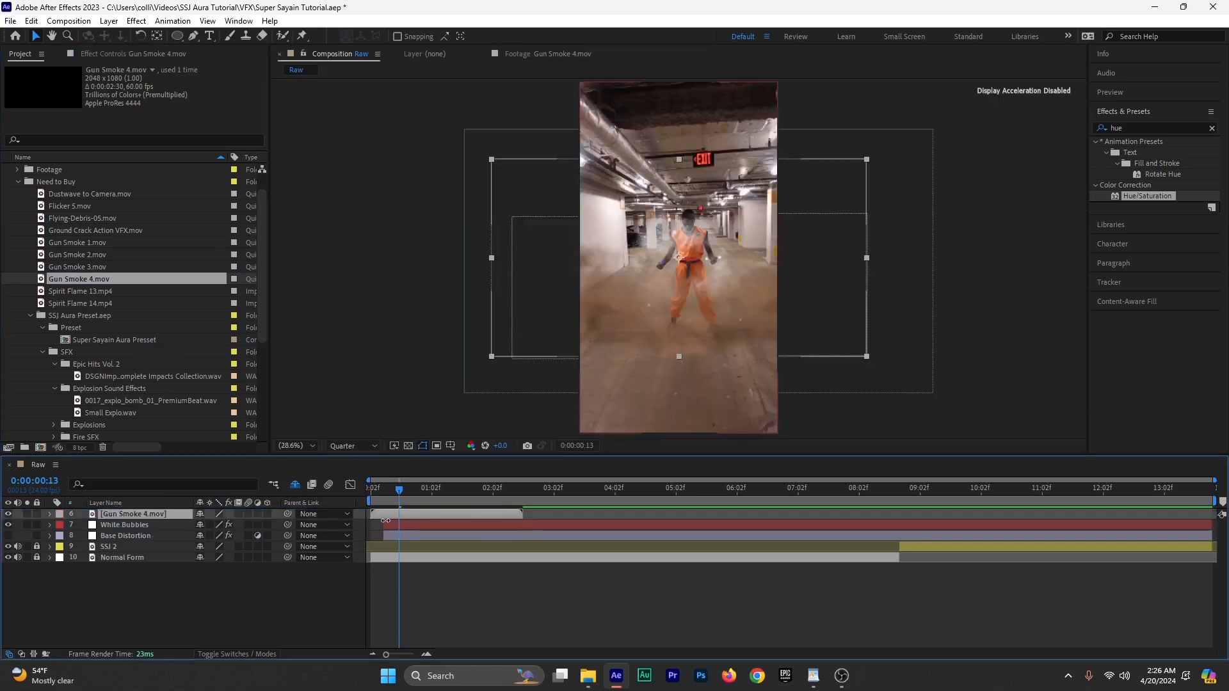
left_click_drag(399, 509, 419, 515)
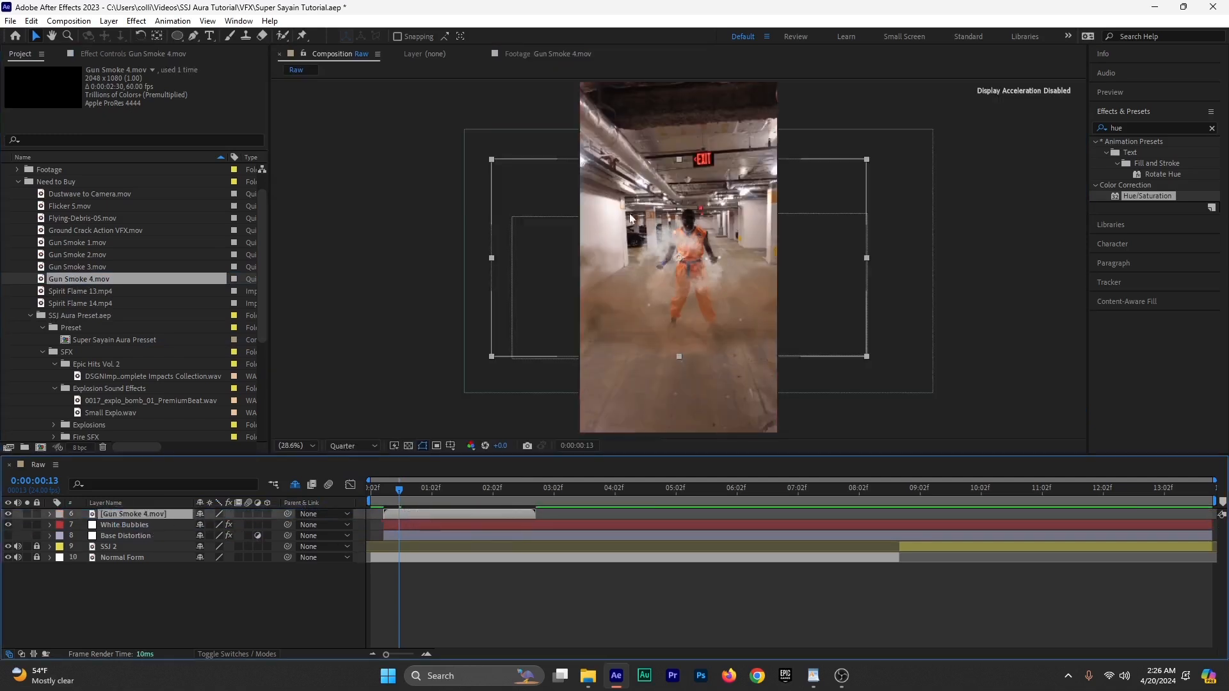
left_click_drag(665, 264, 704, 309)
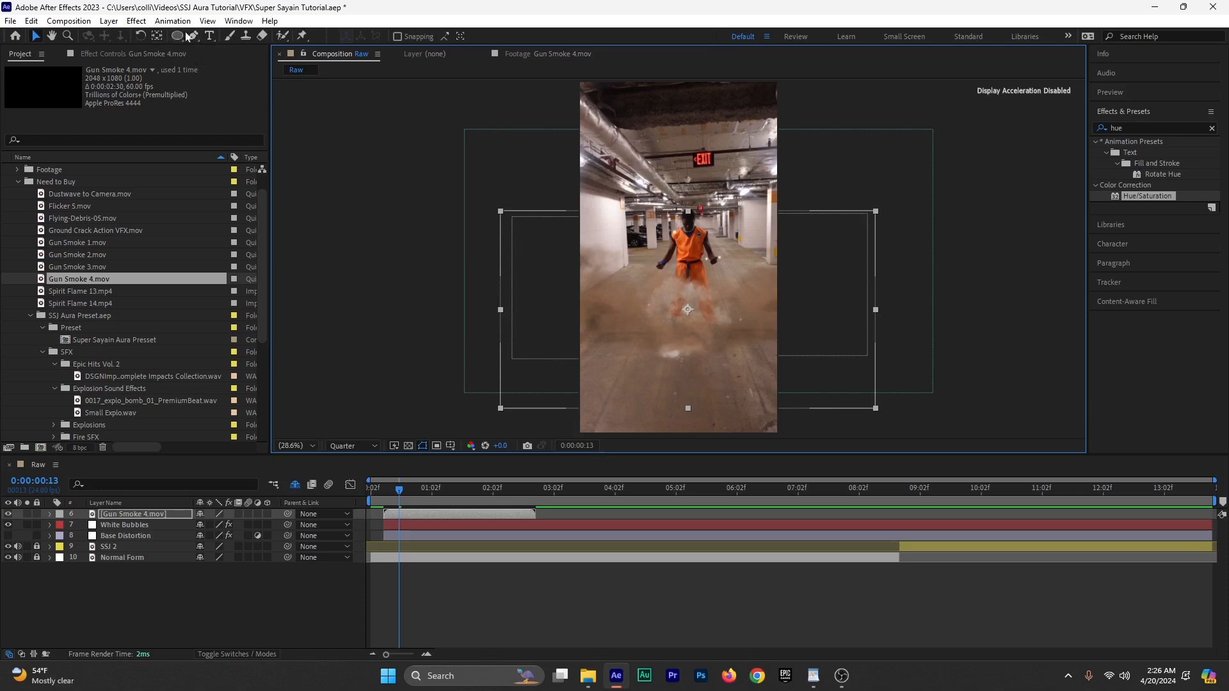
Step: Reveal the shy layers and turn off the visibility of both Dust Blast and both Dustwave 1 layers
left_click(295, 484)
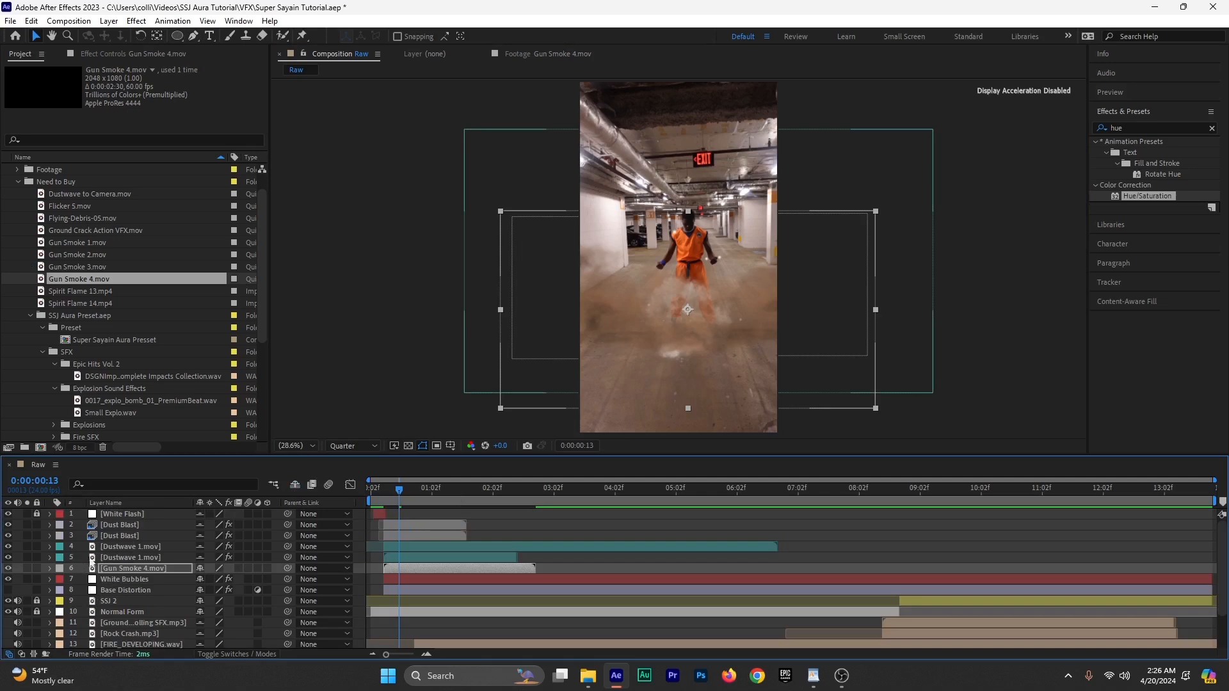
left_click_drag(7, 557, 9, 526)
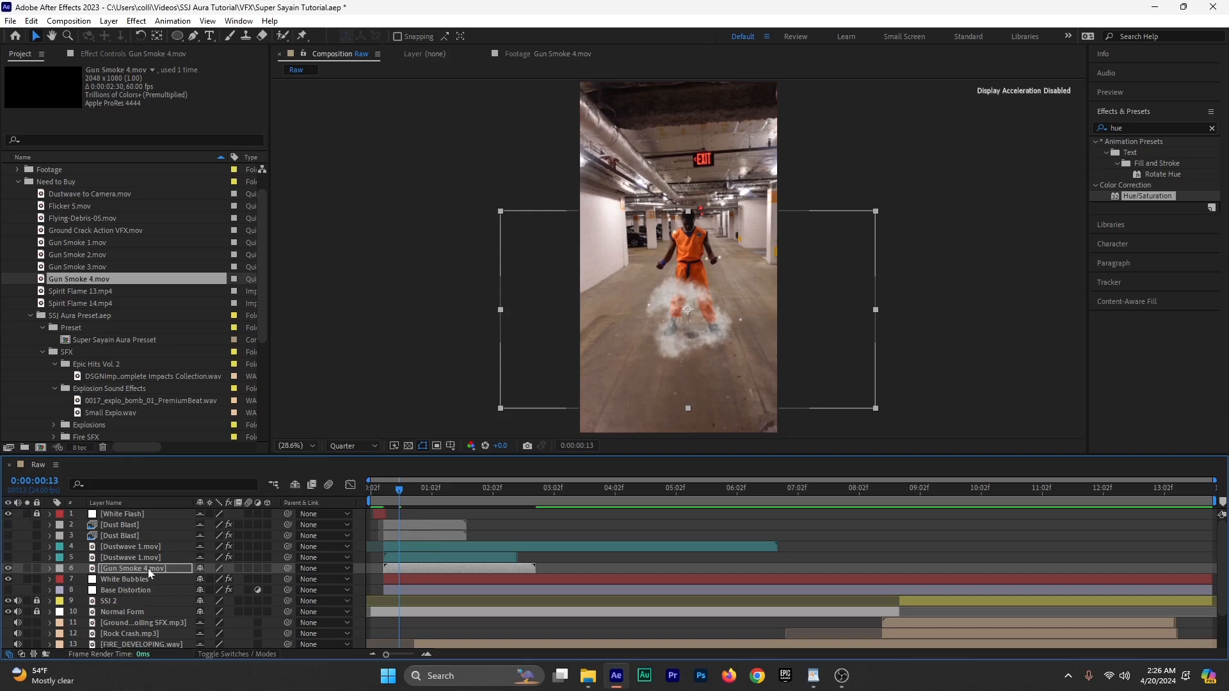
Step: Draw a closed Pen mask on Gun Smoke 4 that keeps the smoke above the man's ankles and cuts off the part below
left_click(193, 36)
left_click(578, 324)
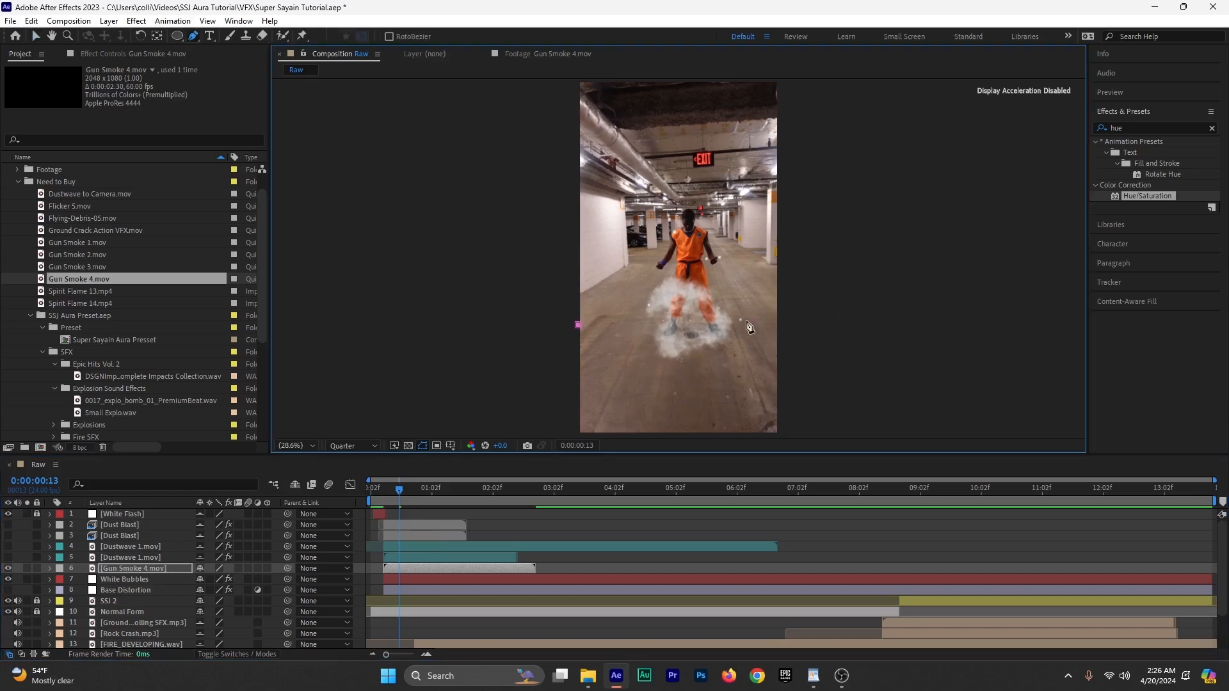
left_click(804, 188)
left_click(634, 180)
left_click(550, 199)
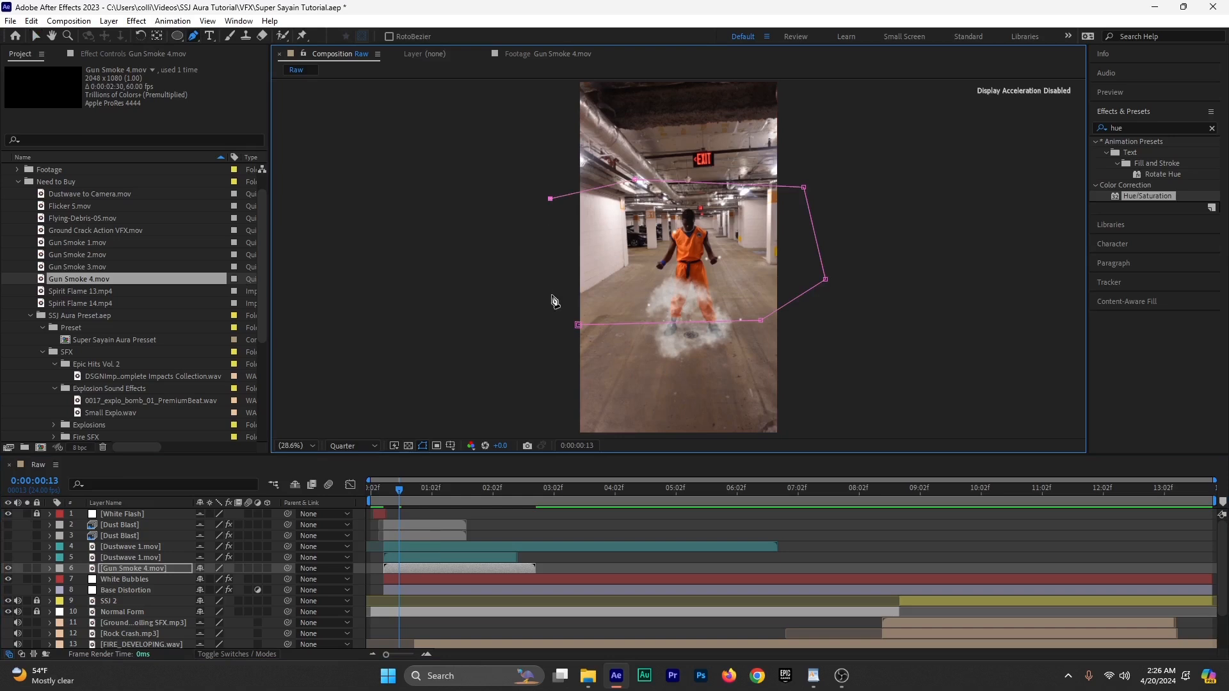
left_click(552, 297)
left_click(578, 325)
key("v")
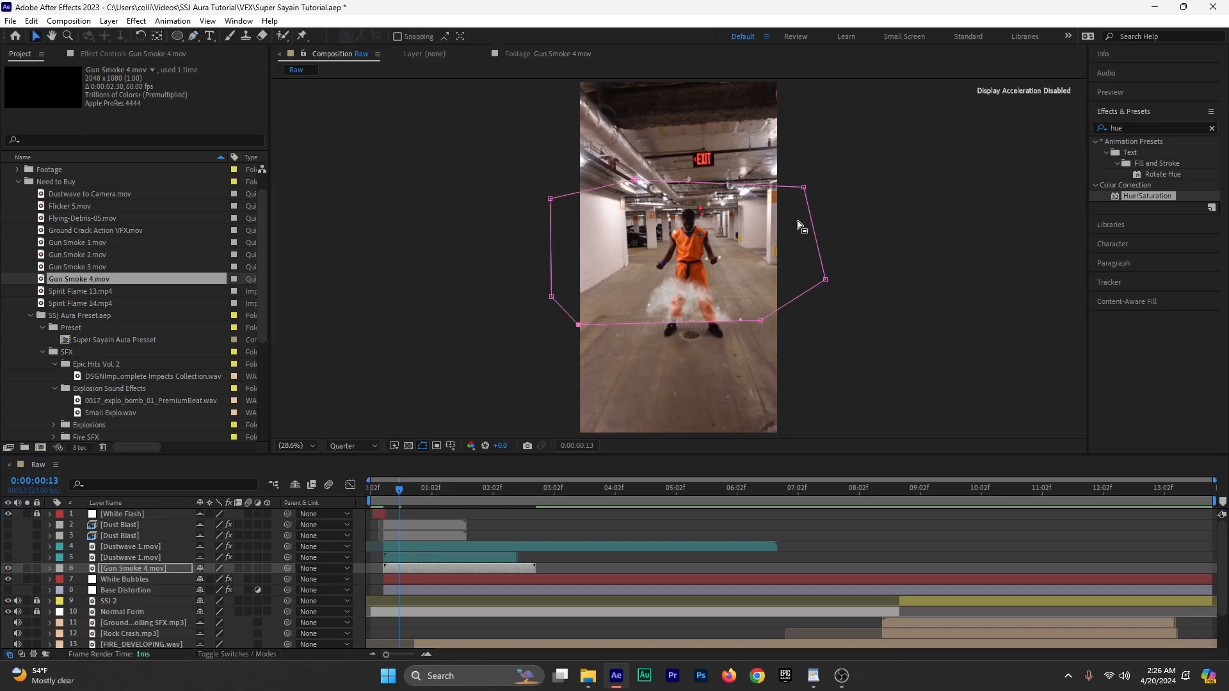
Step: Time-stretch the Gun Smoke 4 layer with a stretch factor of 300%
left_click(409, 566)
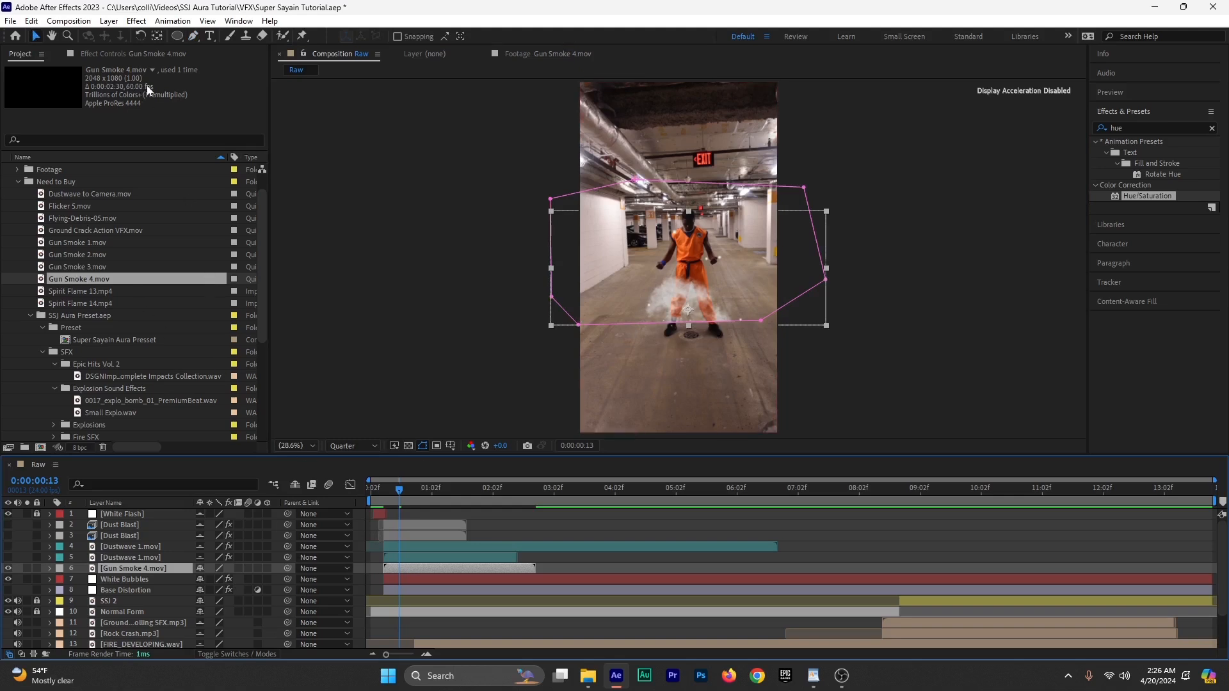
right_click(433, 570)
mouse_move(466, 256)
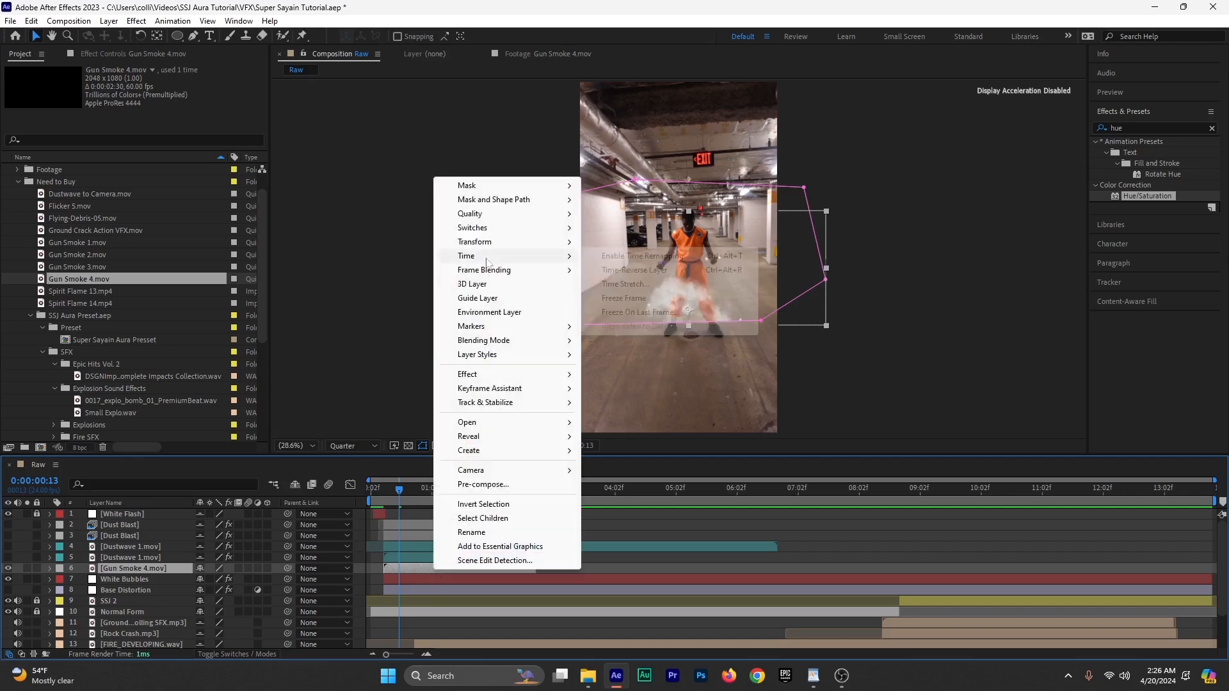
left_click(643, 284)
type("300")
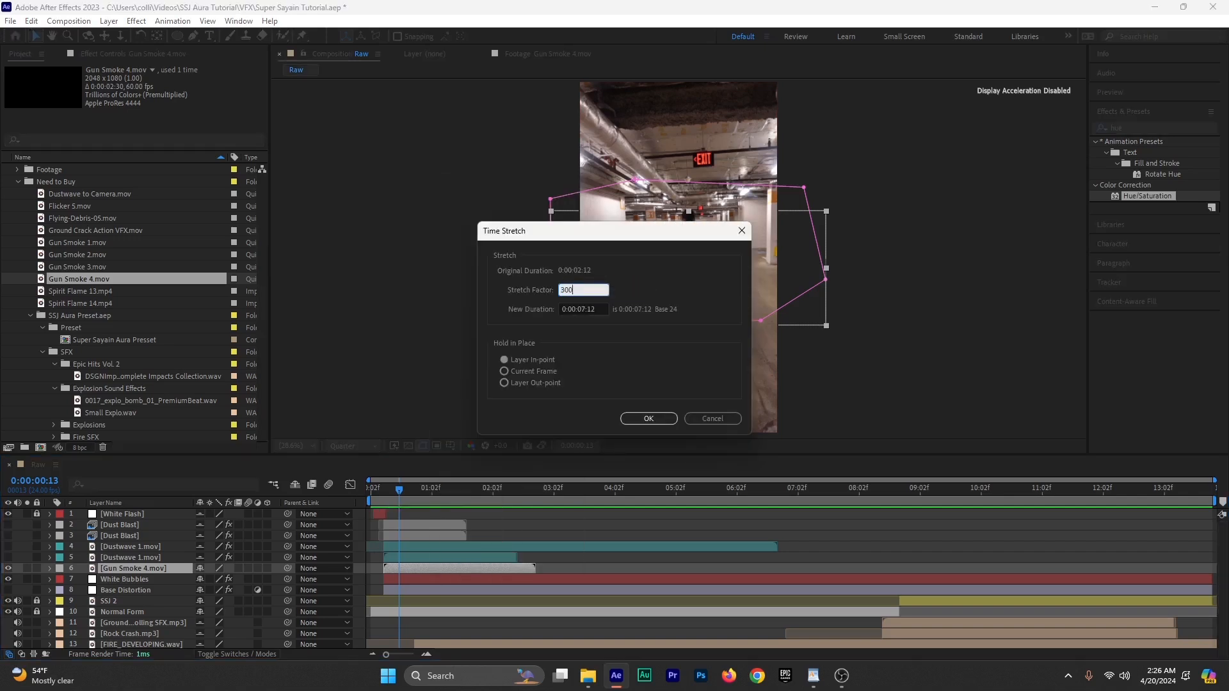
key("Return")
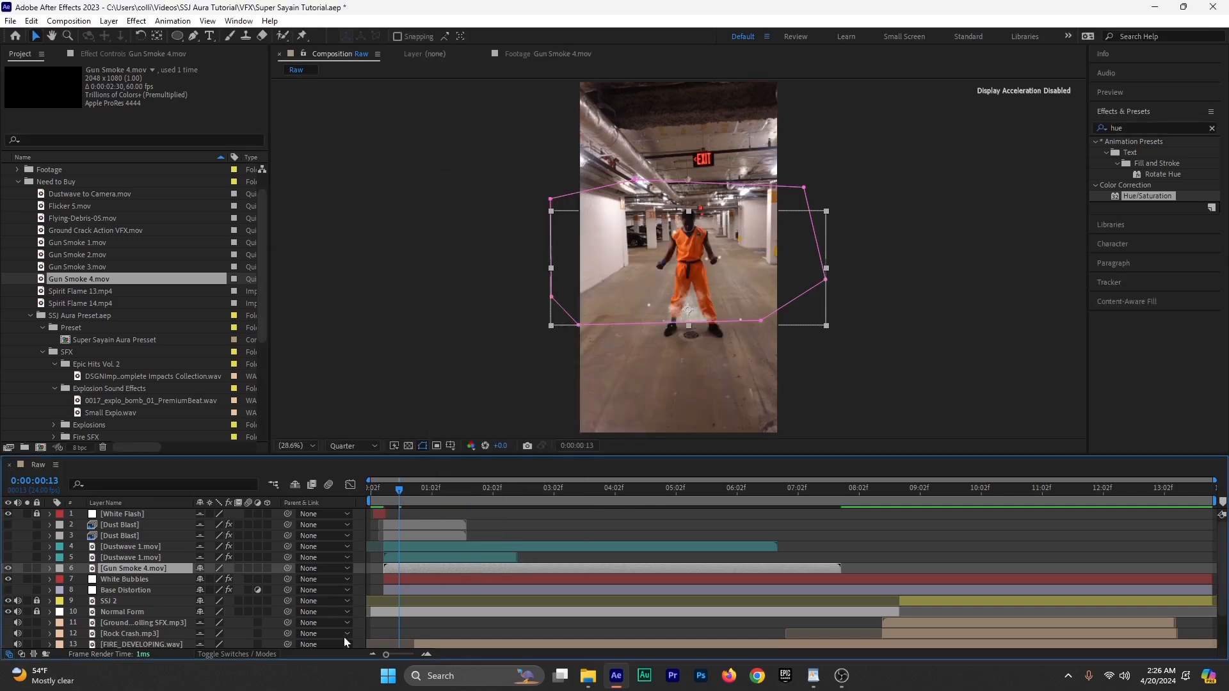
Step: Copy the Hue/Saturation effect from the upper Dustwave 1 layer onto Gun Smoke 4
mouse_move(428, 498)
left_mouse_down()
mouse_move(493, 501)
mouse_move(413, 505)
left_mouse_up()
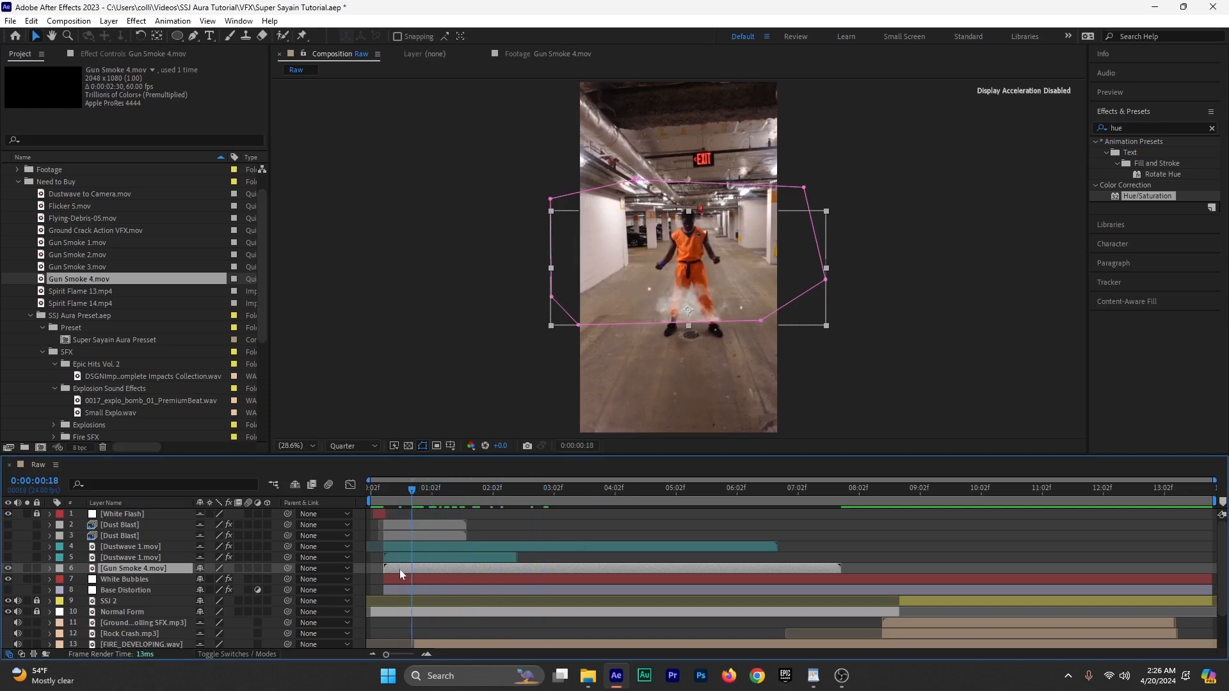
left_click(413, 548)
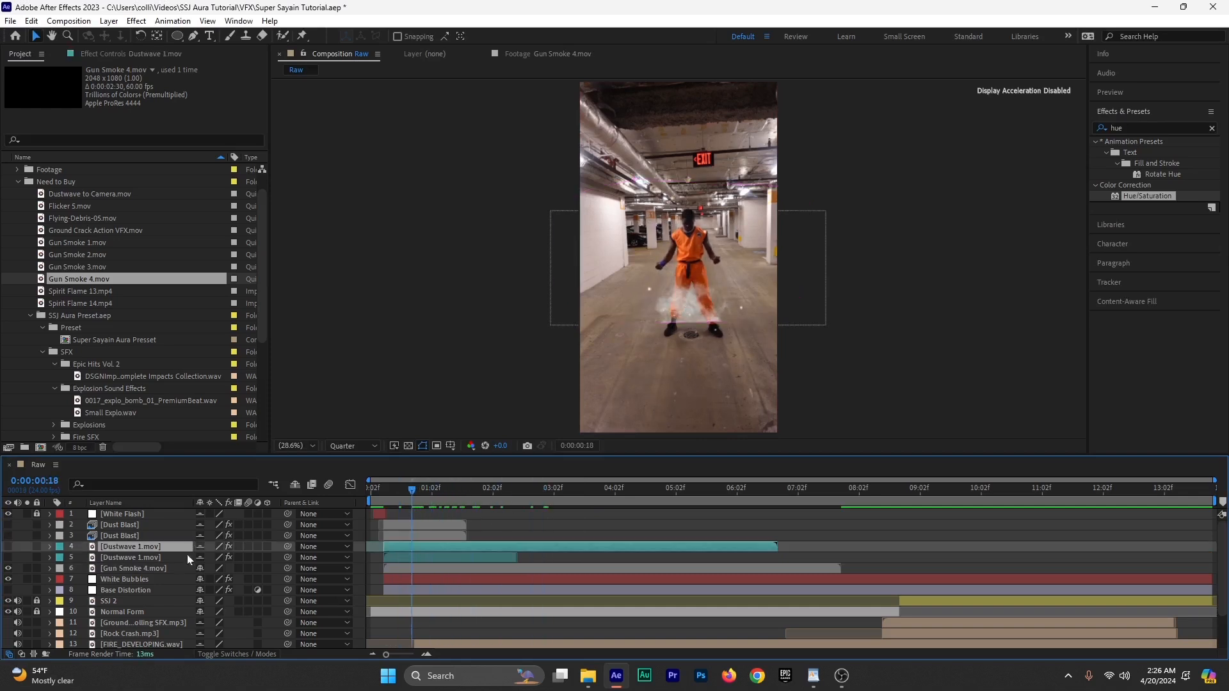
left_click_drag(187, 554, 185, 551)
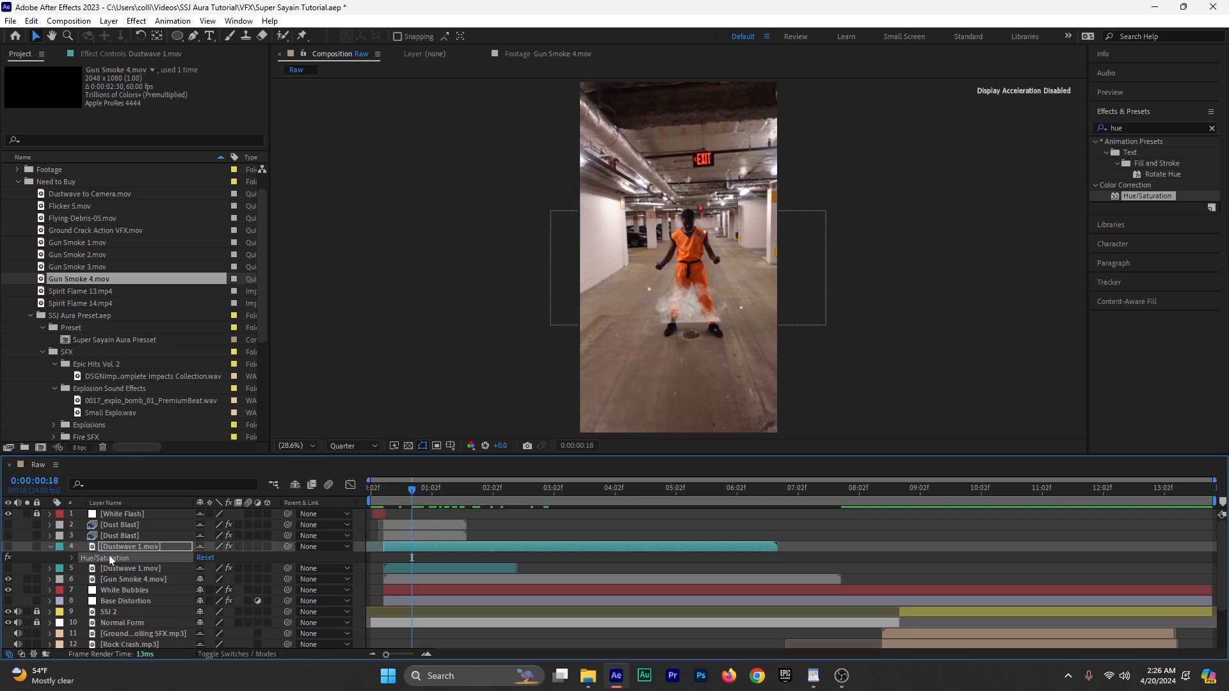
left_click(51, 548)
left_click(414, 567)
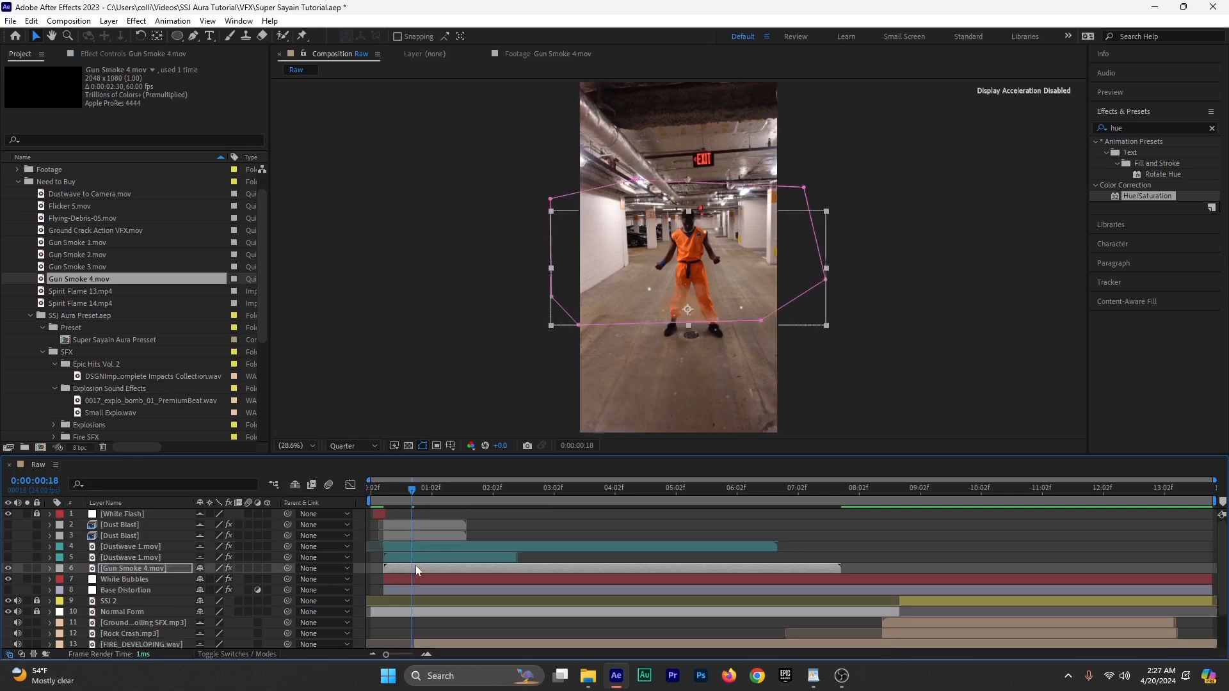
Step: Scale Gun Smoke 4 to 229%, reposition it so the smoke rises from the man's feet, and preview the result
left_click_drag(718, 295, 719, 306)
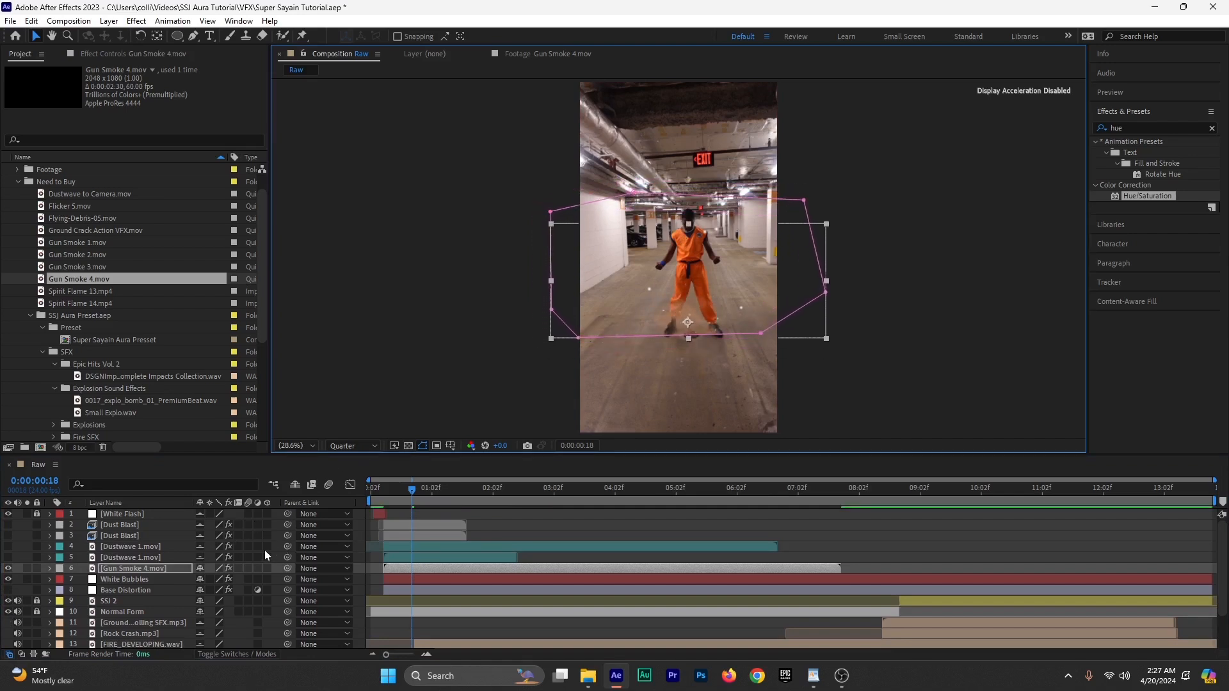
key("s")
left_click_drag(219, 579, 369, 579)
left_click_drag(719, 338, 712, 323)
left_click_drag(401, 490, 381, 490)
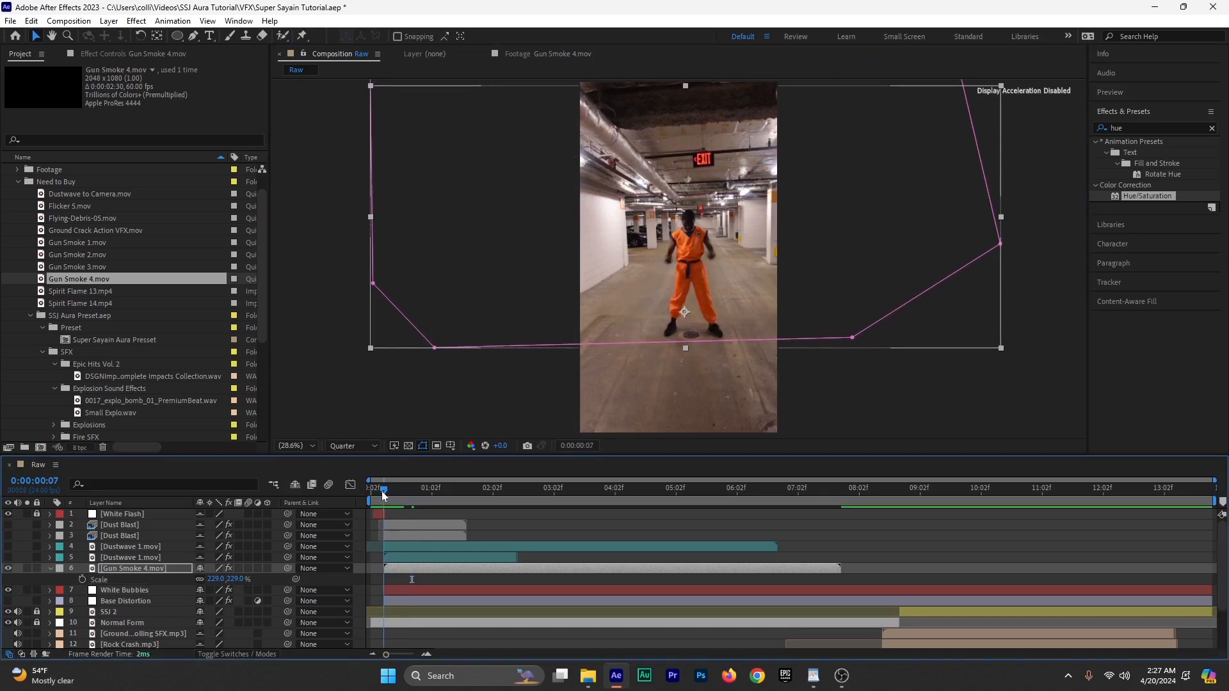
key("space")
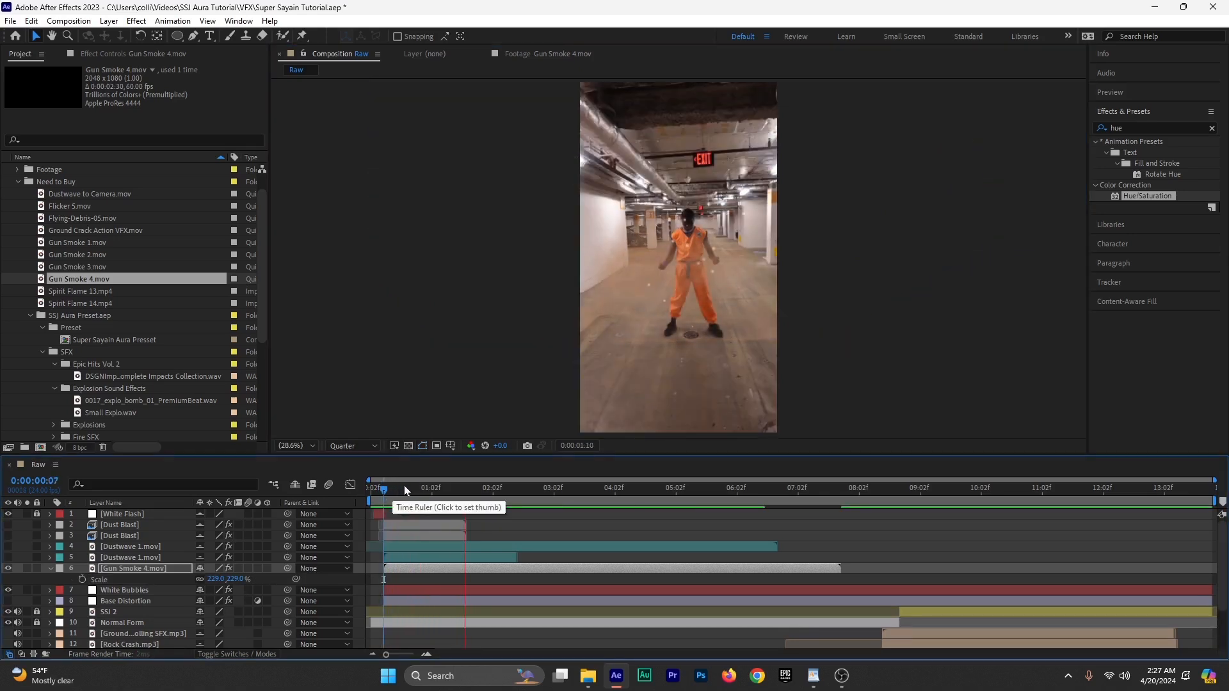
key("space")
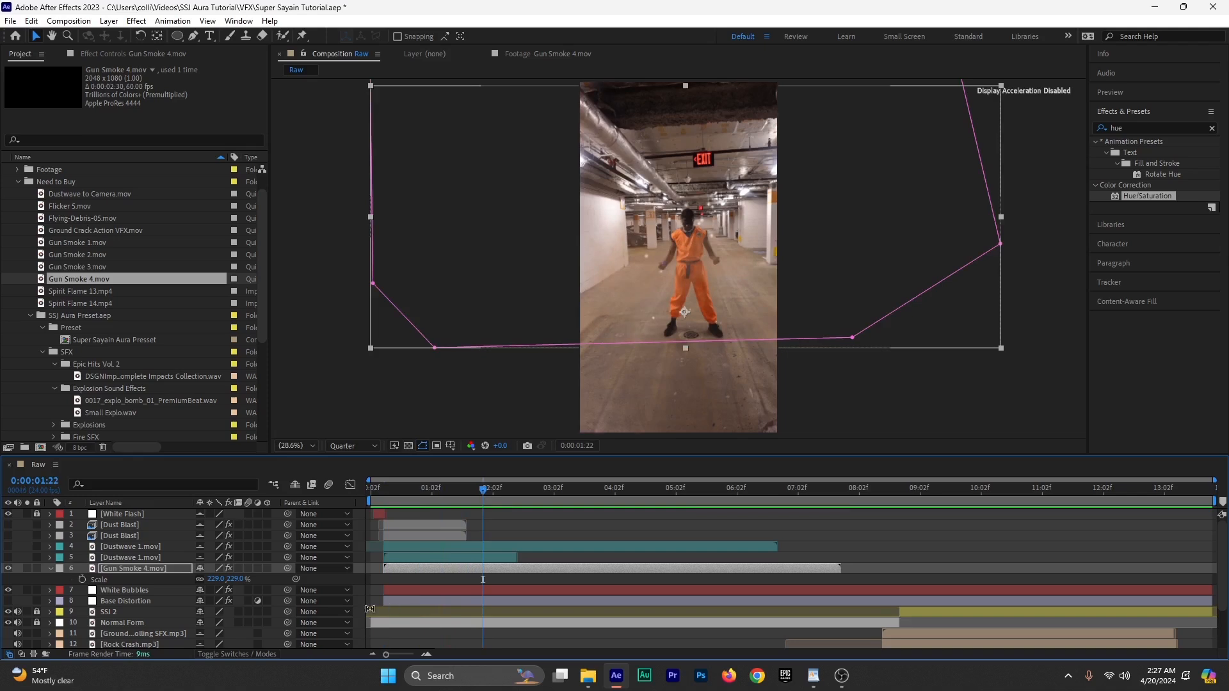
Step: Feather the Gun Smoke 4 mask by 46 pixels
key("f")
left_click_drag(225, 590, 260, 589)
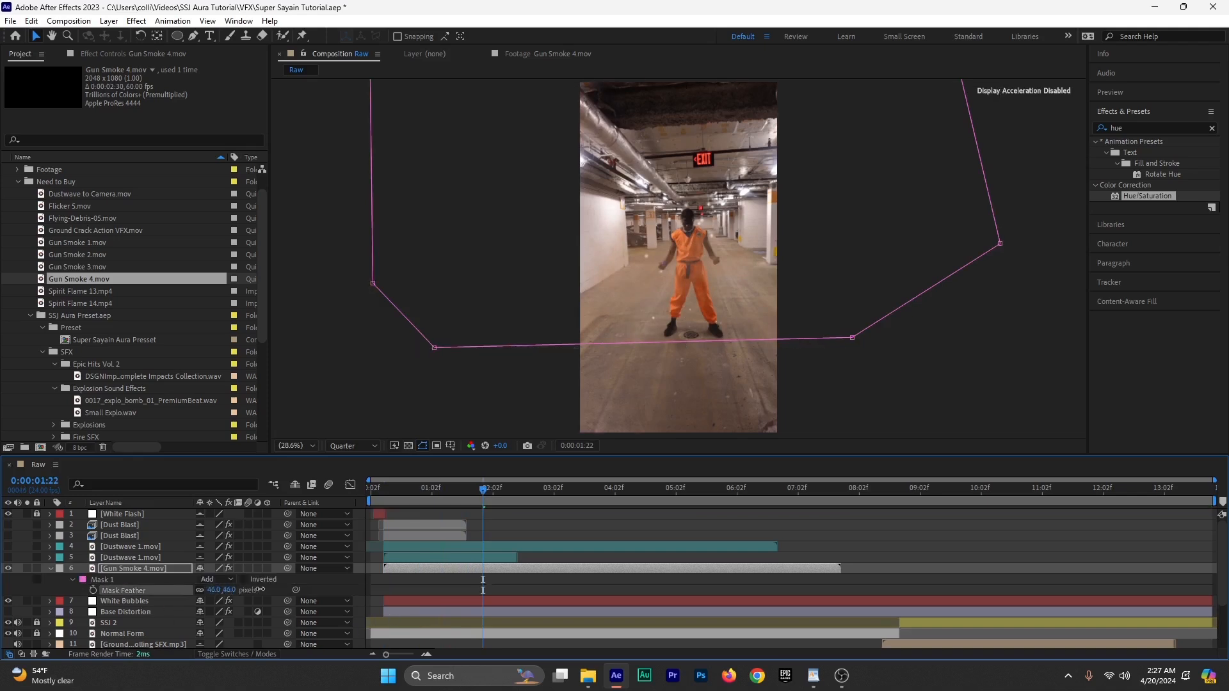
left_click(51, 569)
Step: Turn the Dust Blast and Dustwave 1 layers back on, and mark Gun Smoke 4 as shy with shy layers hidden
left_click_drag(8, 554, 9, 530)
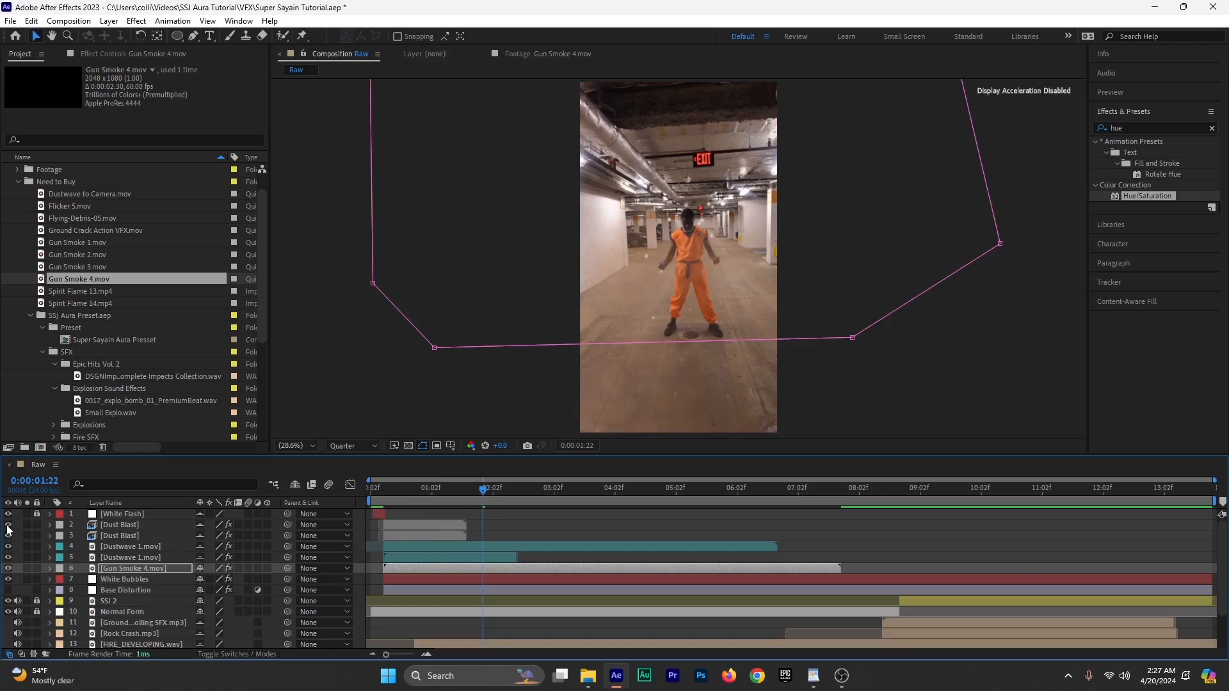
left_click(295, 486)
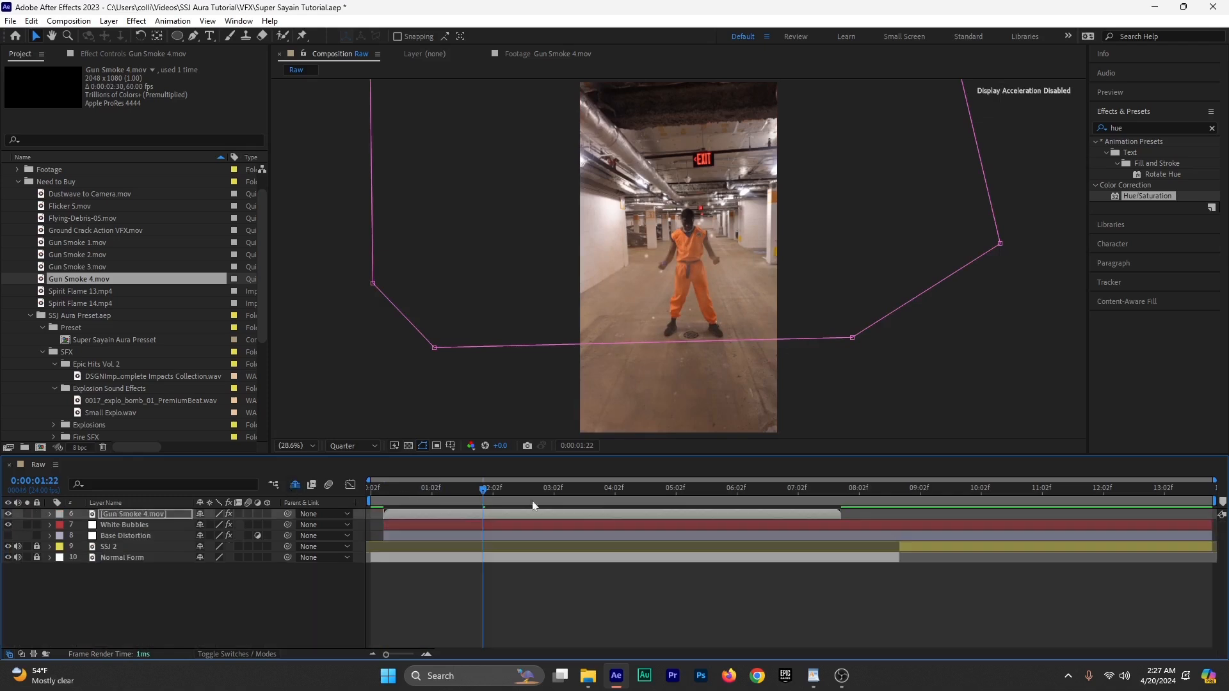
left_click(116, 517)
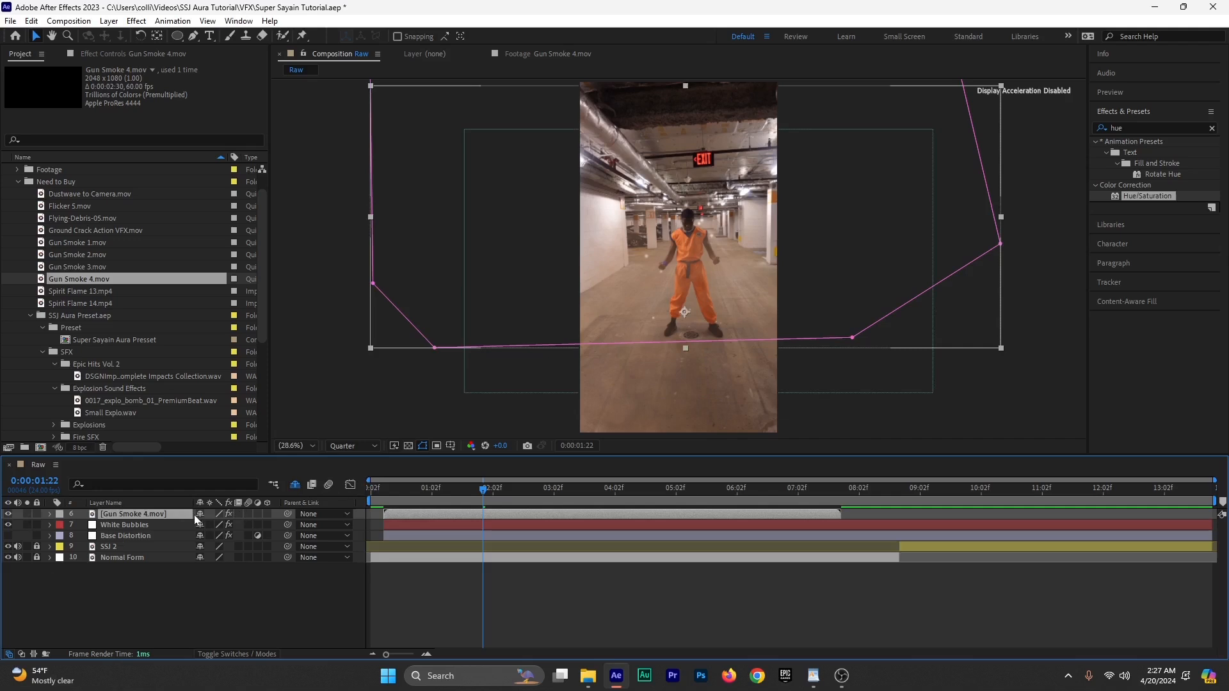
left_click(196, 515)
Step: Play and scrub through the first few seconds of the composition to review the combined dust and smoke
left_click(373, 488)
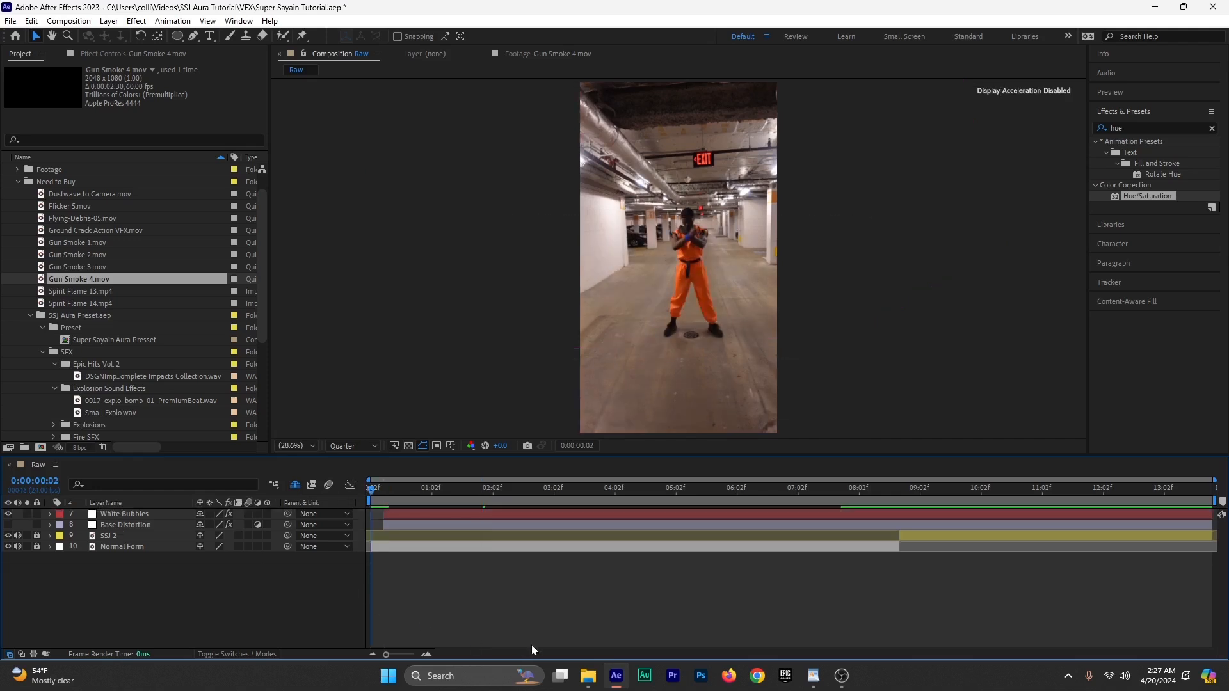
key("space")
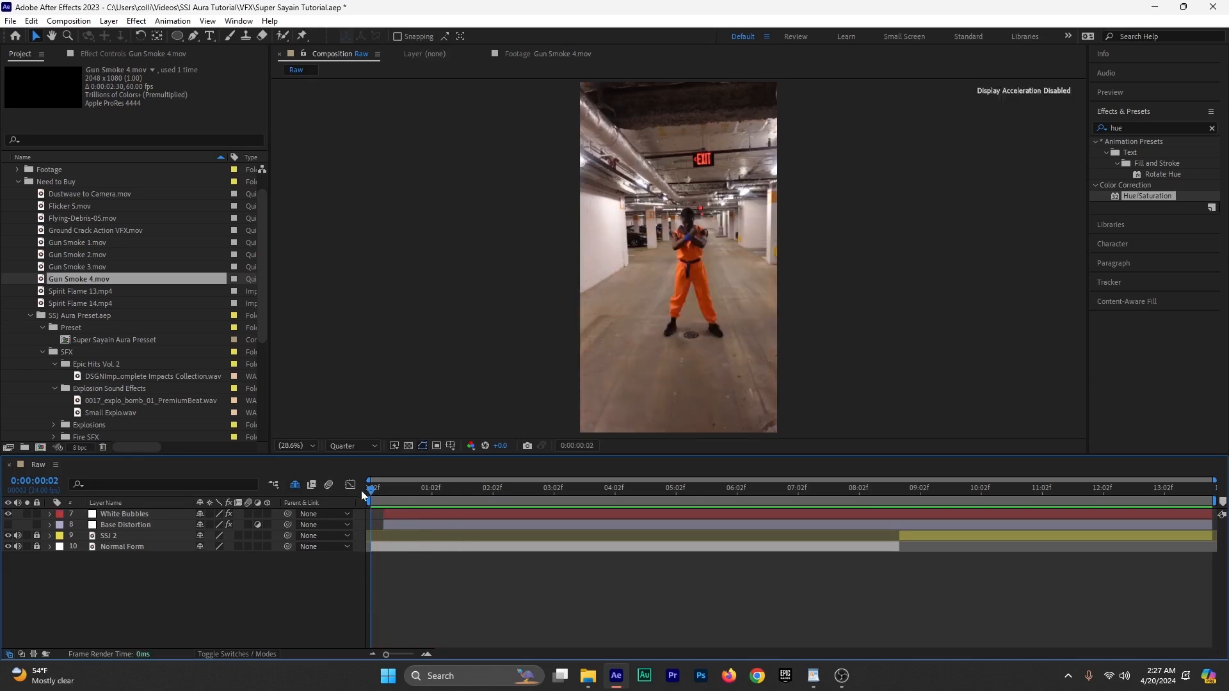
left_click(383, 494)
left_click_drag(383, 504, 585, 497)
left_click(583, 575)
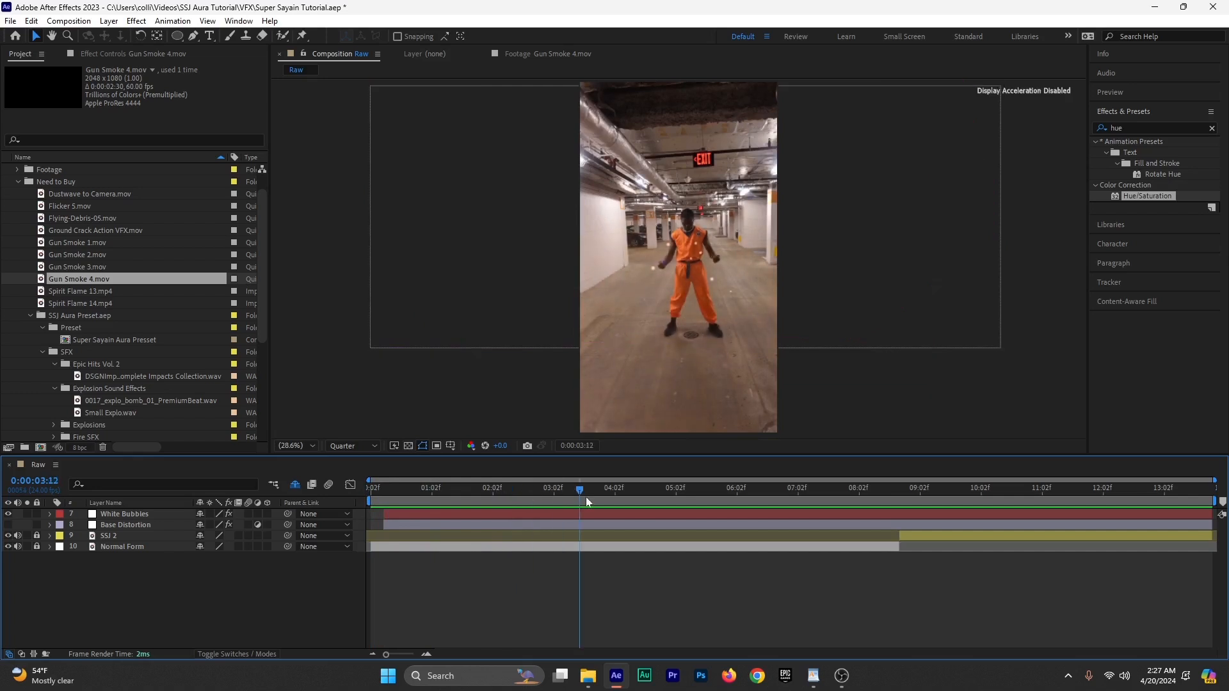
left_click(387, 497)
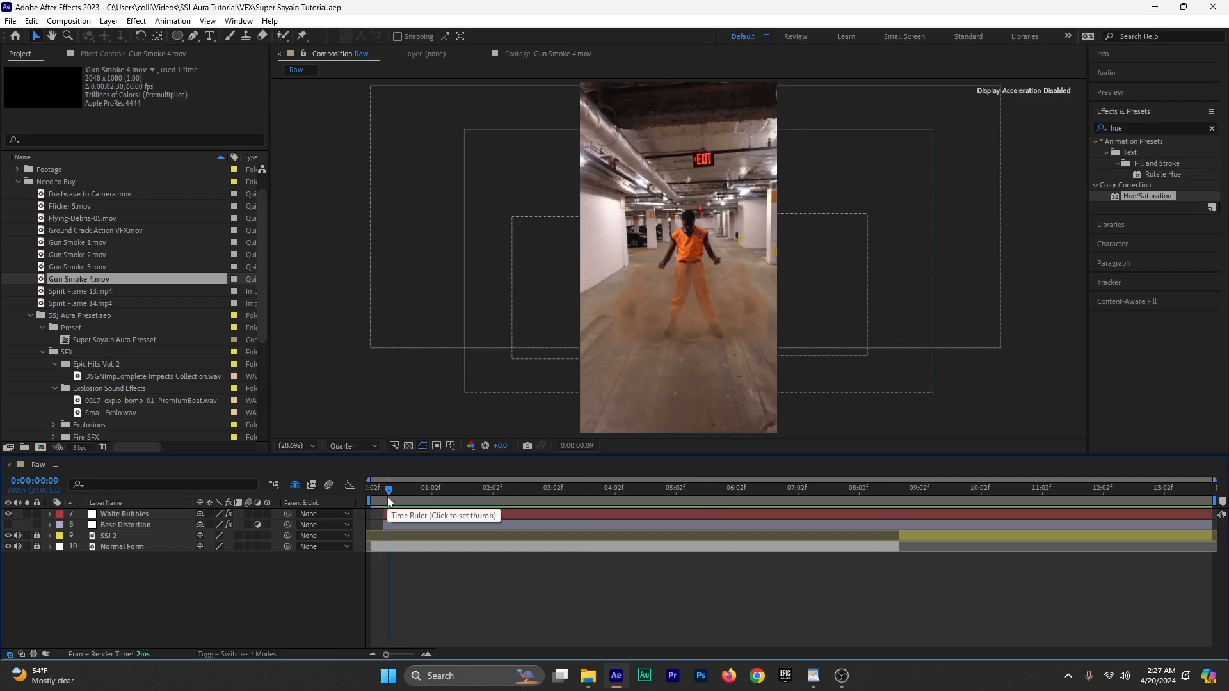
Step: Preview the Spirit Flame 13 and Spirit Flame 14 footage to compare their flame shapes
left_click(27, 315)
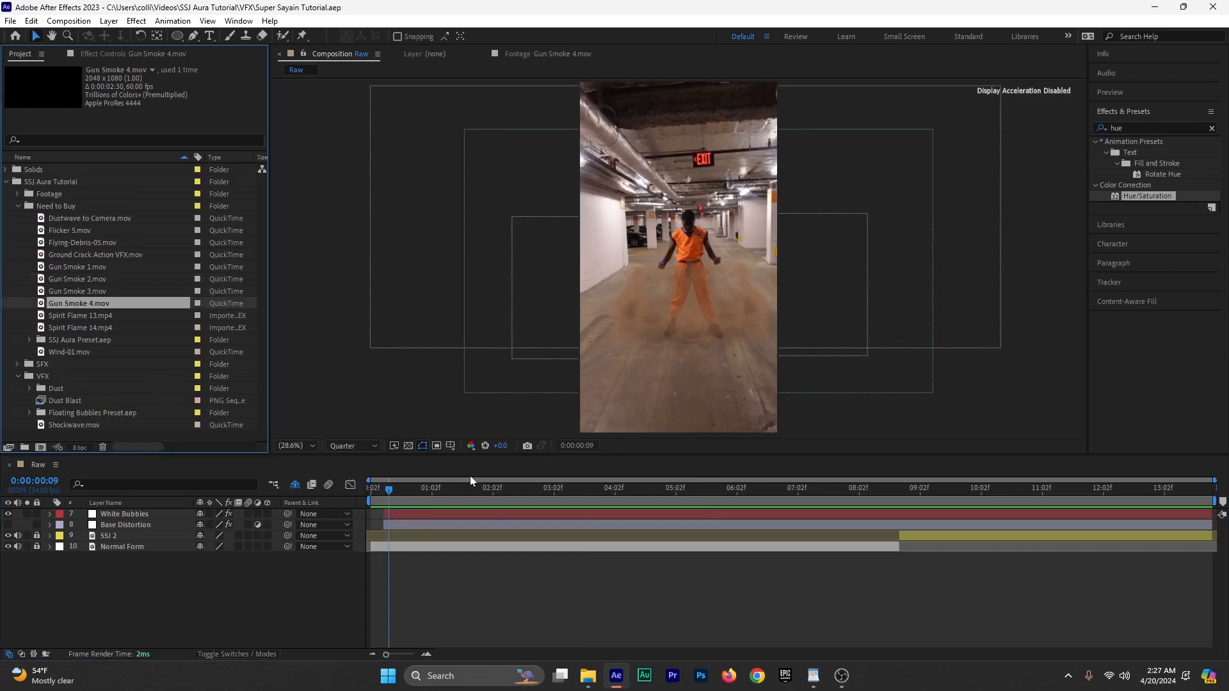
left_click_drag(388, 491, 428, 513)
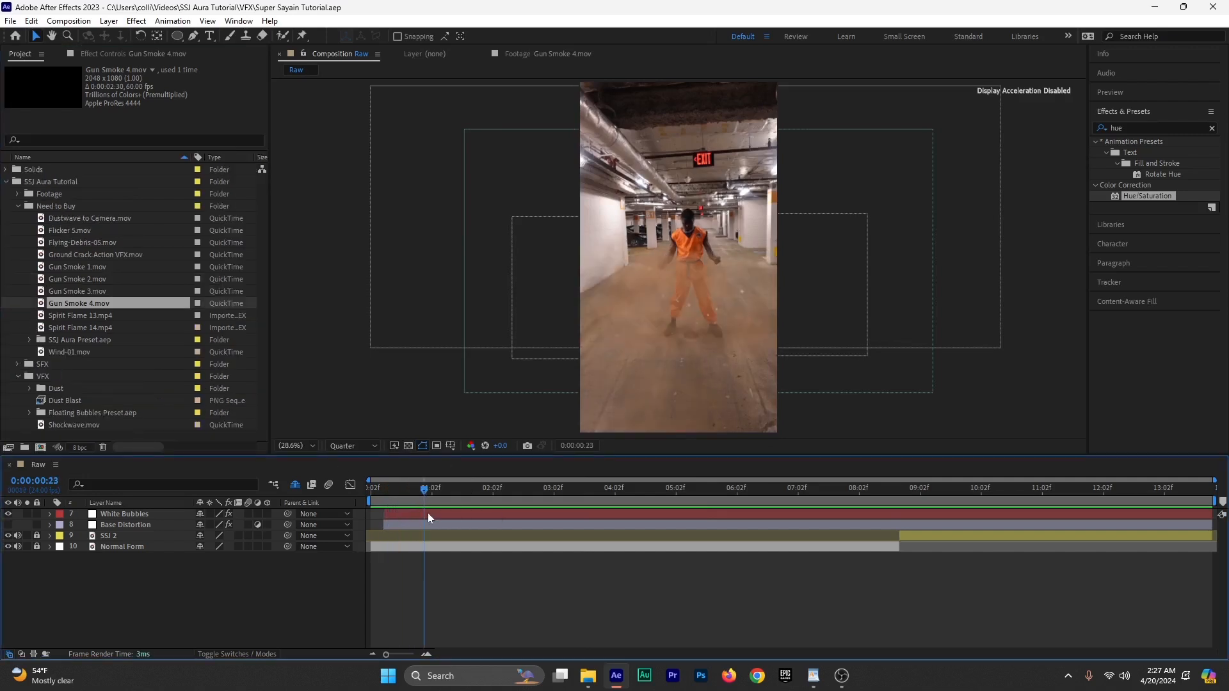
left_click(88, 316)
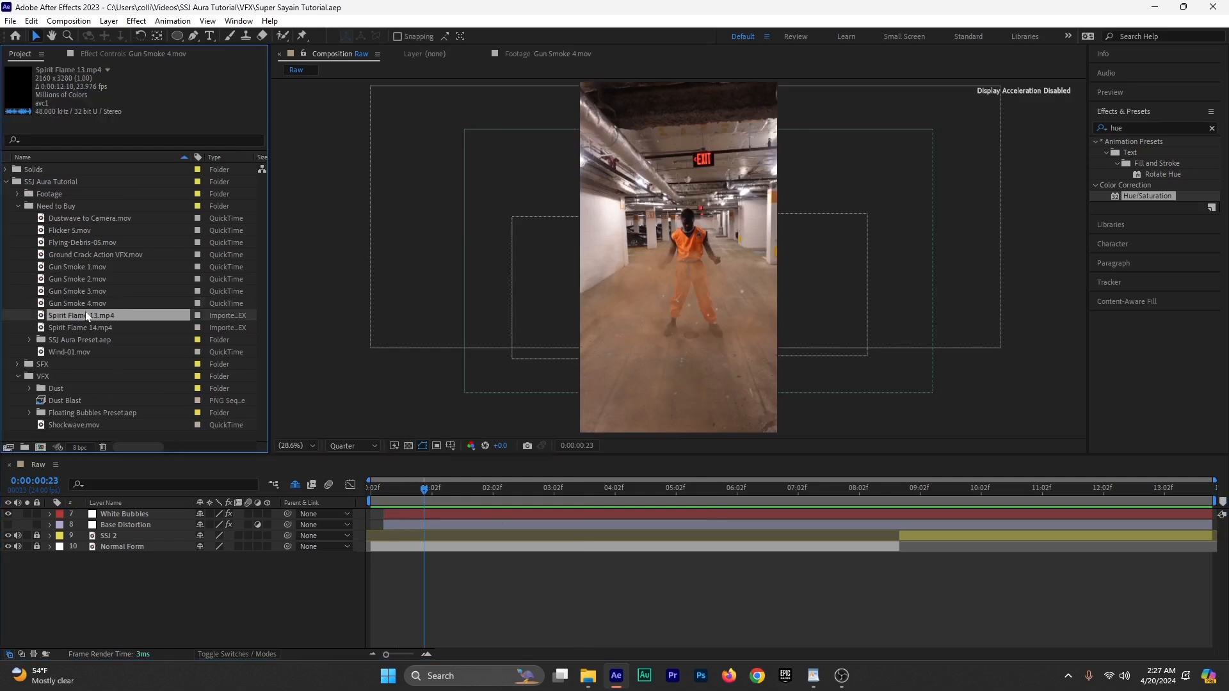
double_click(76, 317)
left_click_drag(355, 423, 989, 420)
left_click_drag(376, 422, 628, 433)
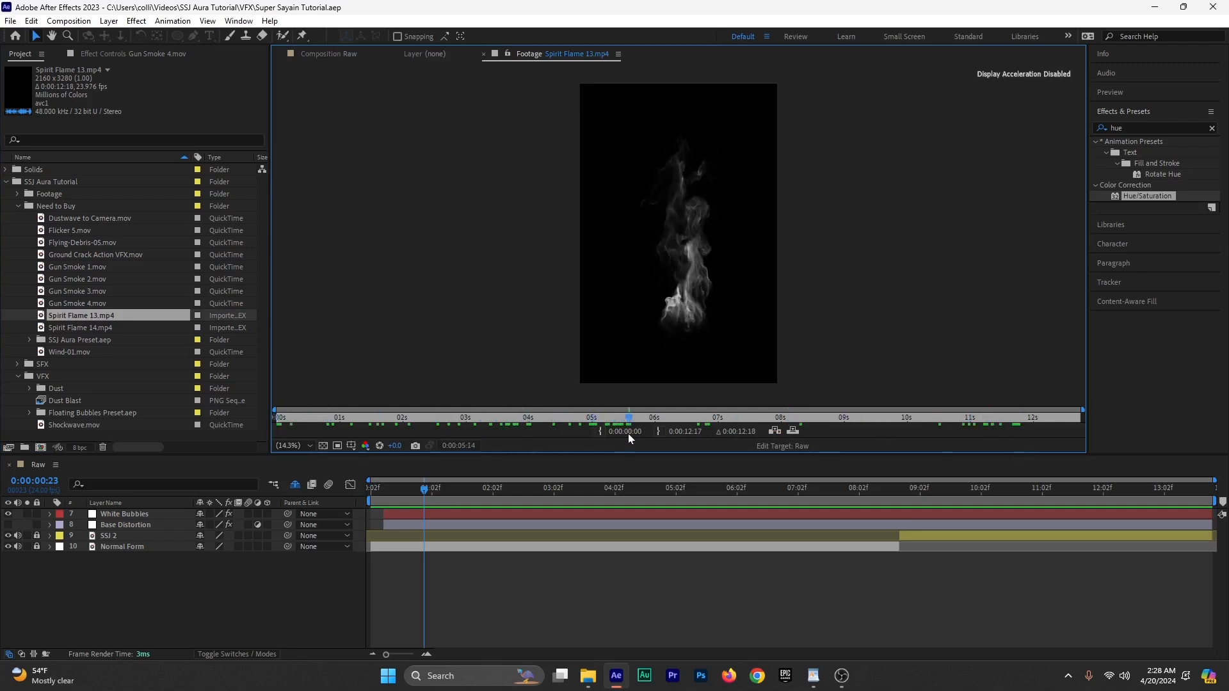
key("period")
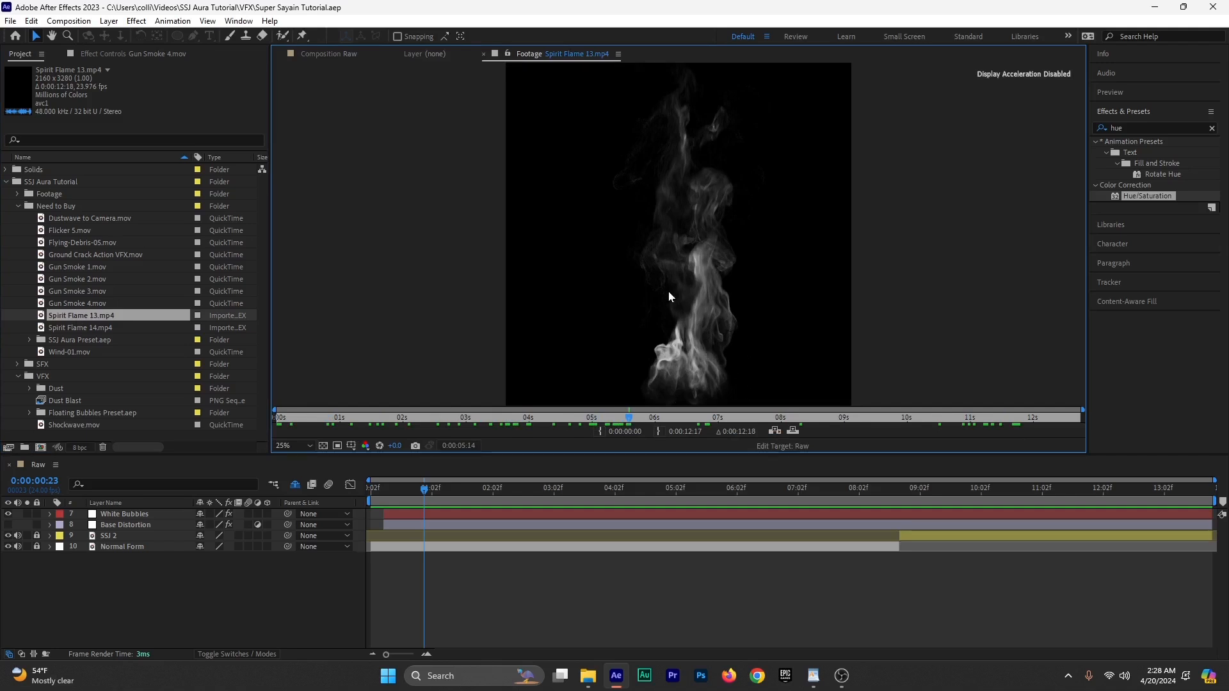
key("comma")
left_click(120, 327)
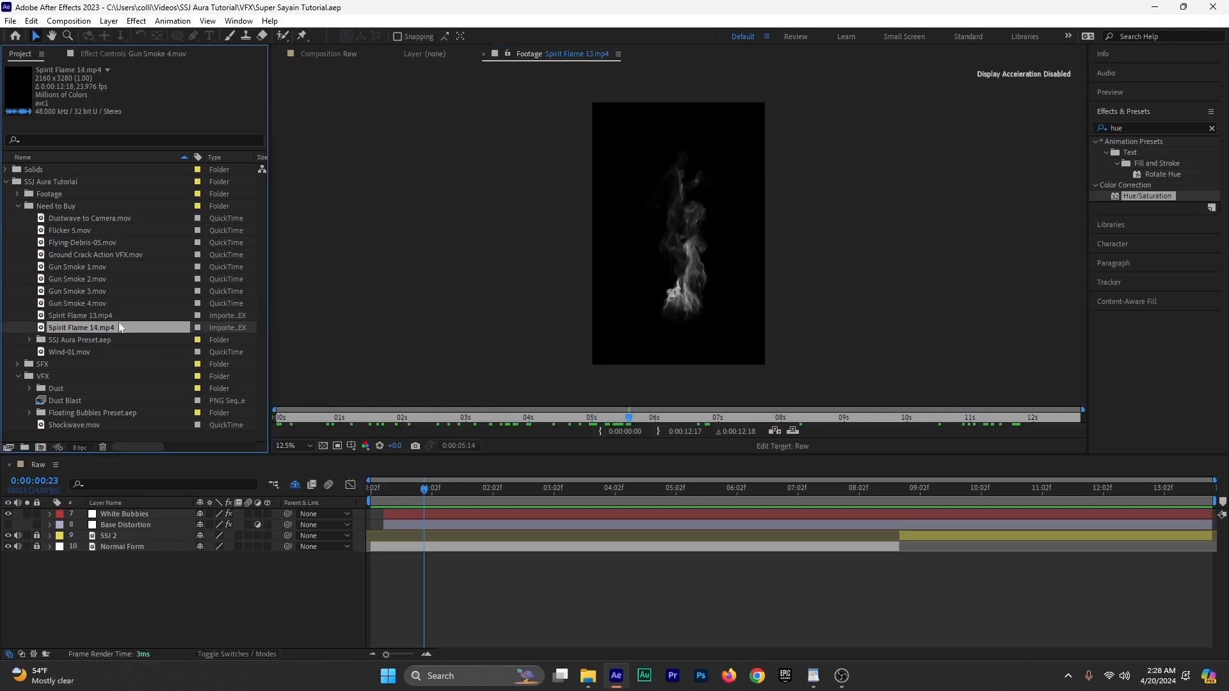
double_click(212, 324)
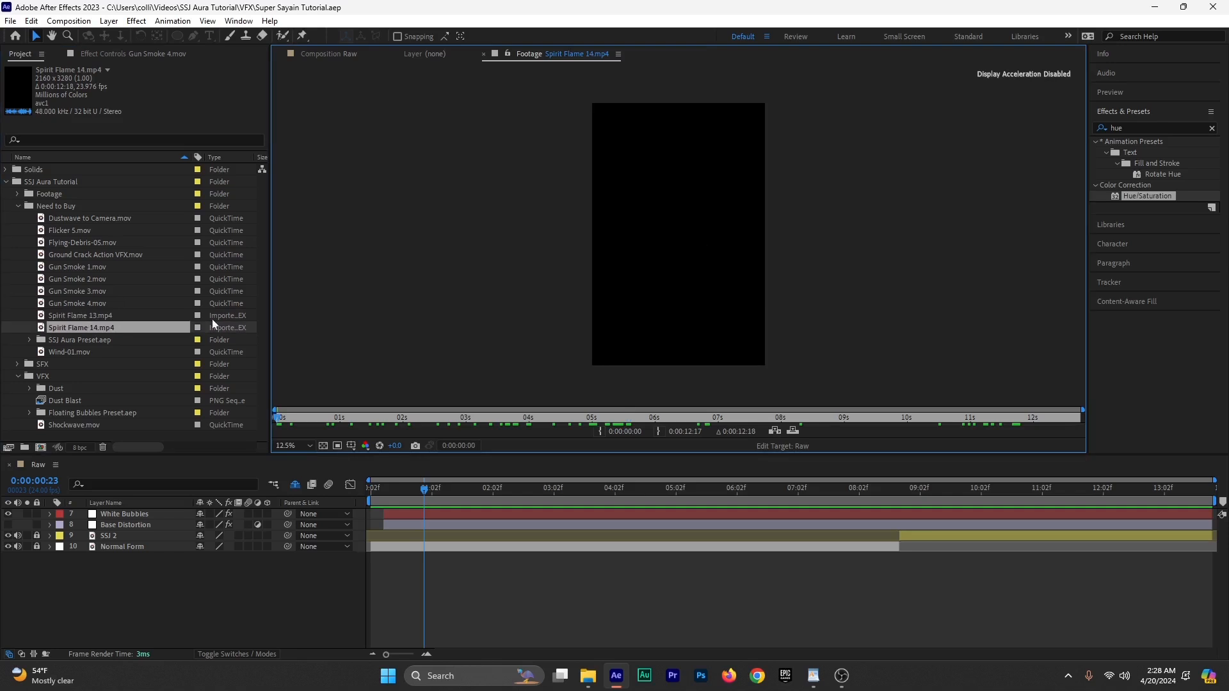
left_click_drag(328, 415, 395, 432)
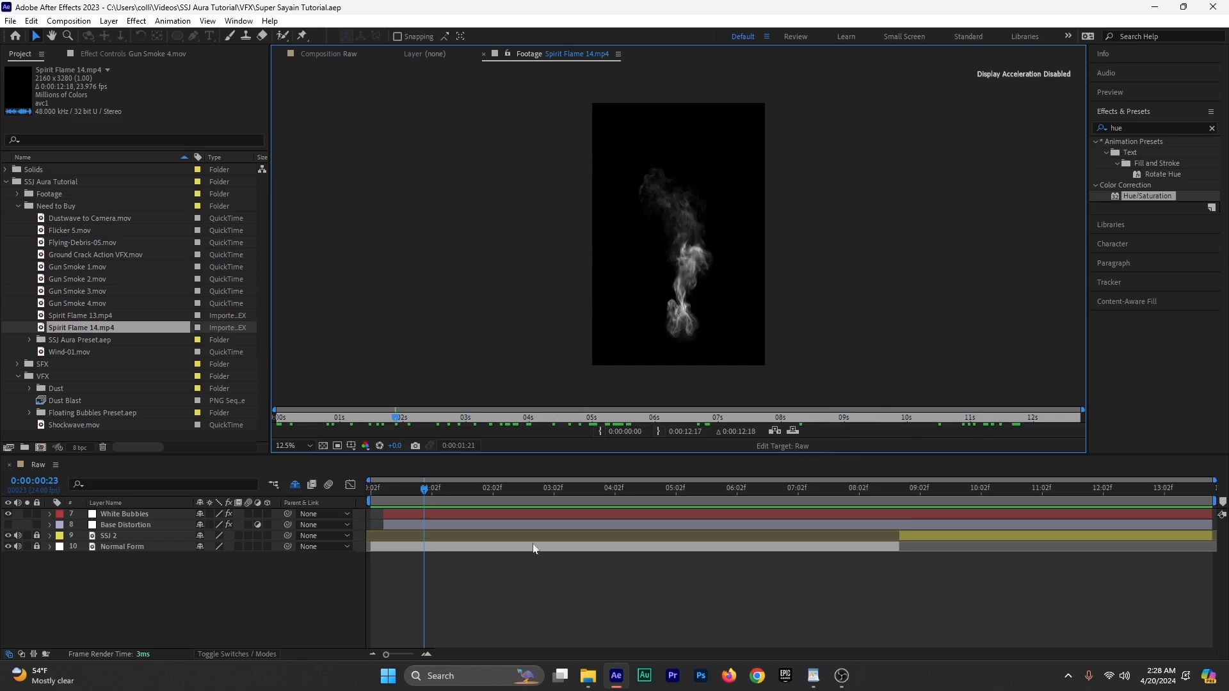
Step: Add Spirit Flame 13.mp4 above White Bubbles and start the layer at 0:00:00:07
left_click_drag(379, 486, 383, 487)
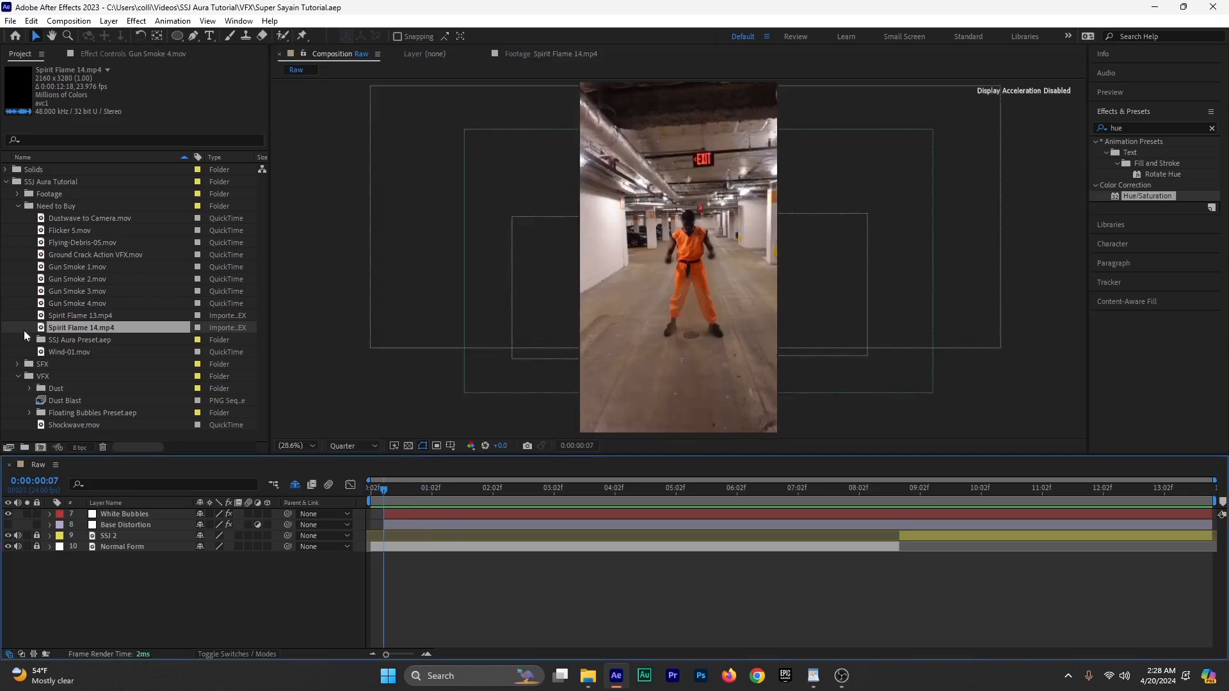
left_click(62, 318)
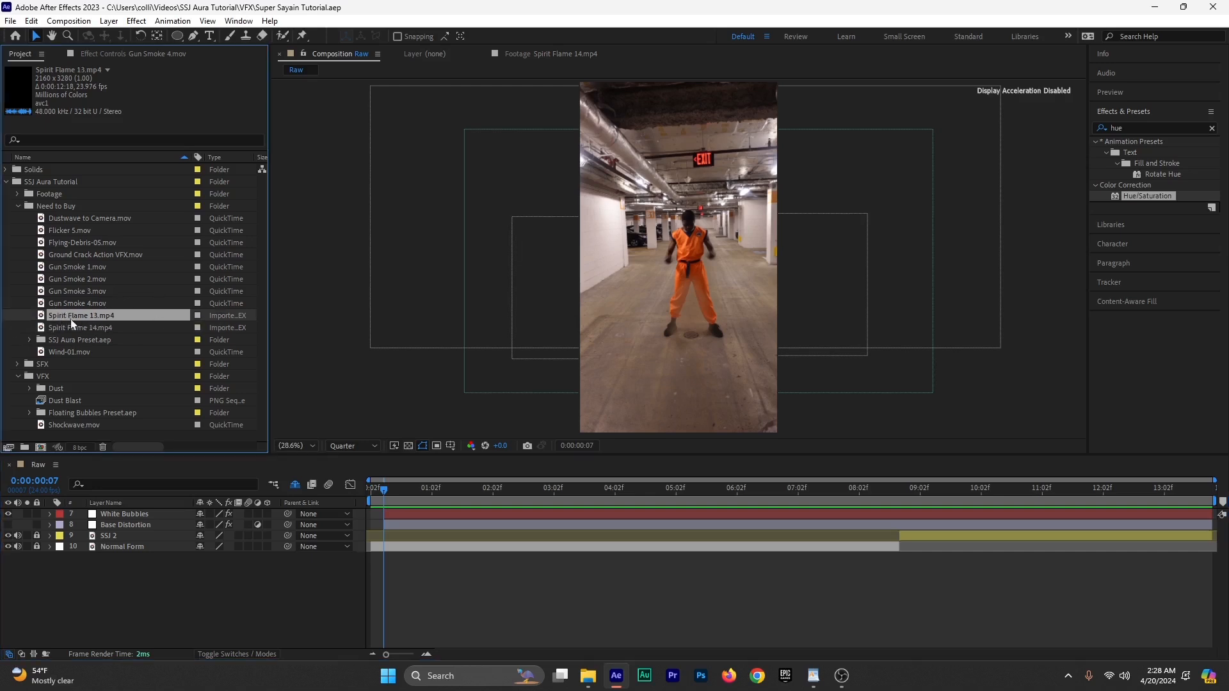
left_click_drag(68, 318, 137, 514)
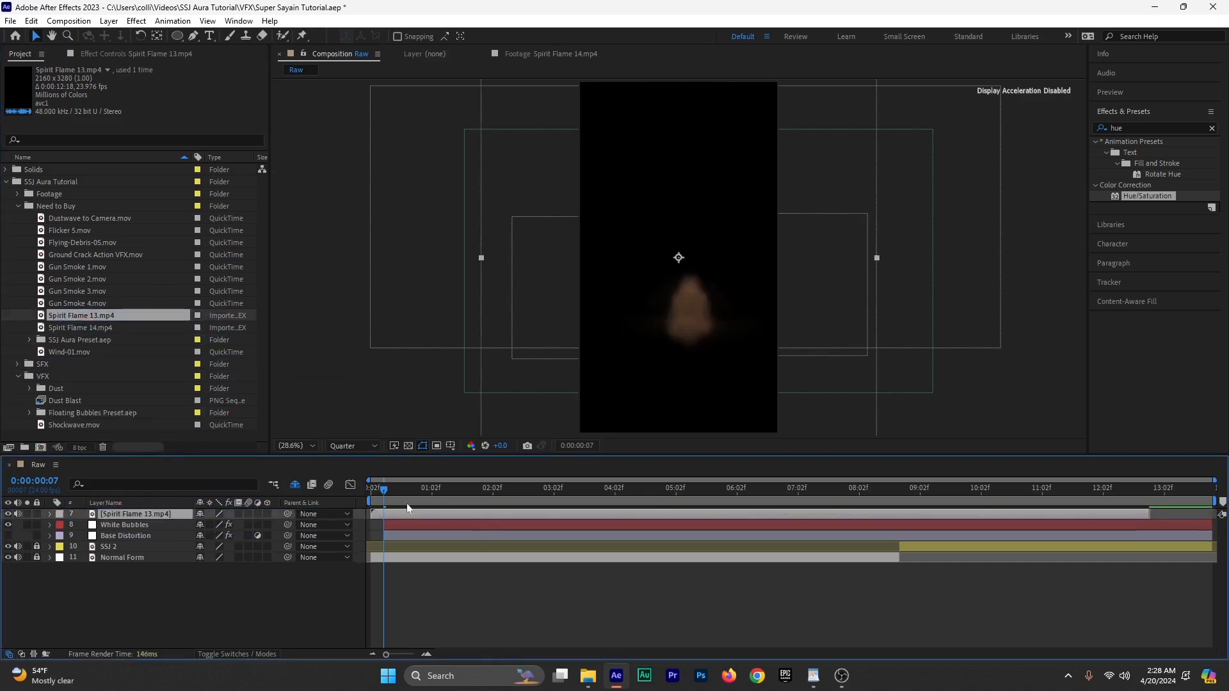
key("bracketleft")
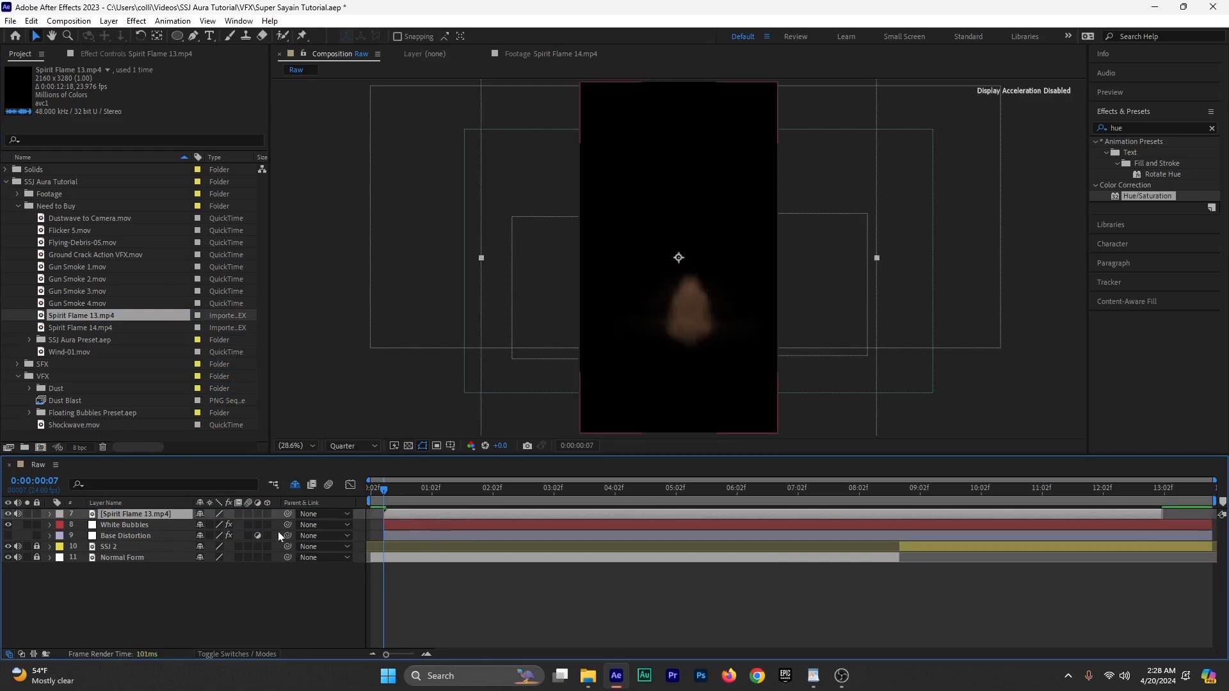
Step: Show the layer blending modes and set Spirit Flame 13 to Screen
left_click(220, 652)
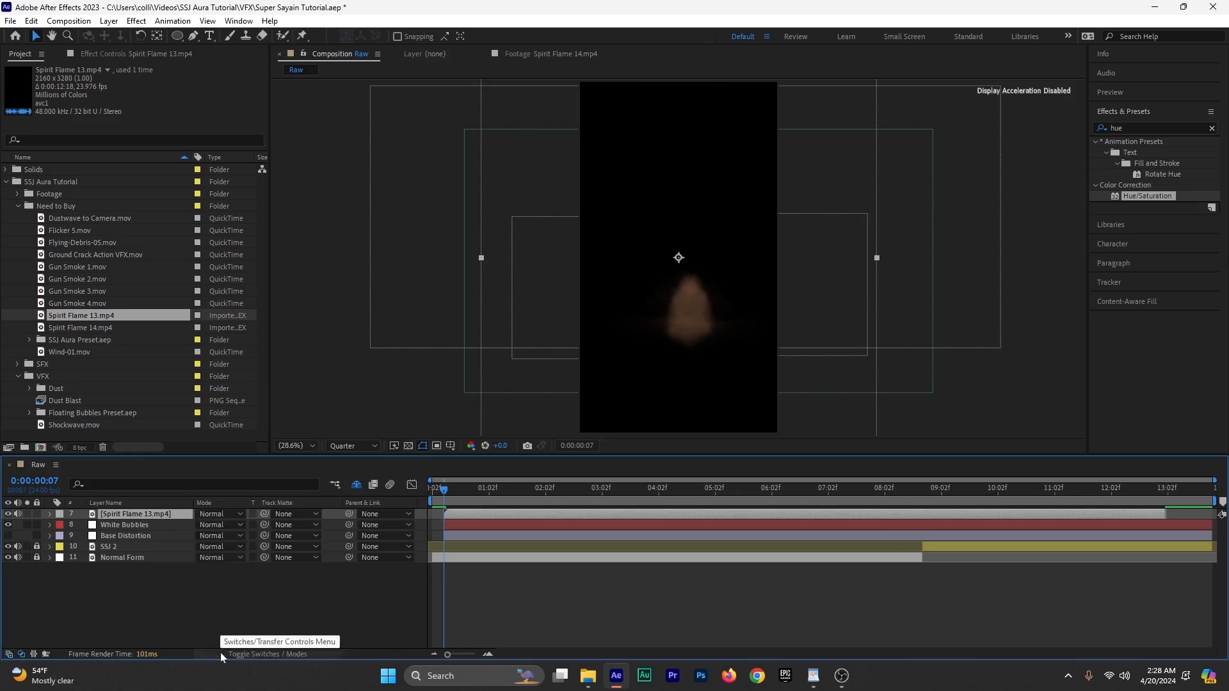
left_click(209, 516)
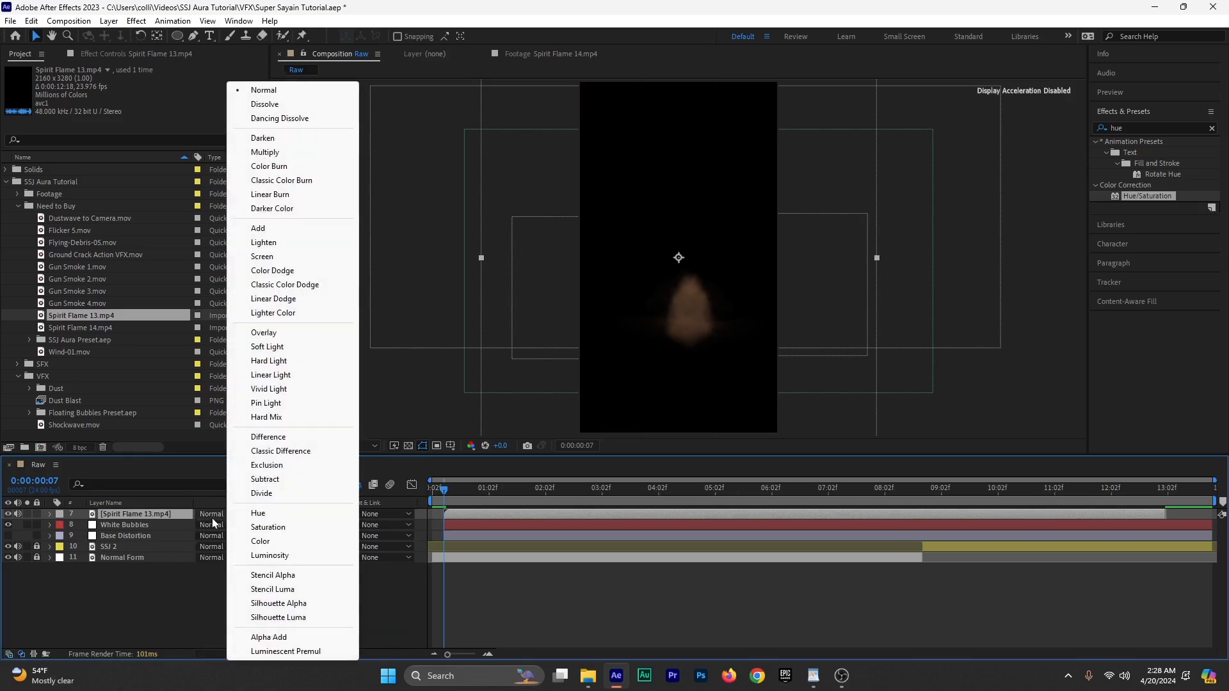
left_click(285, 258)
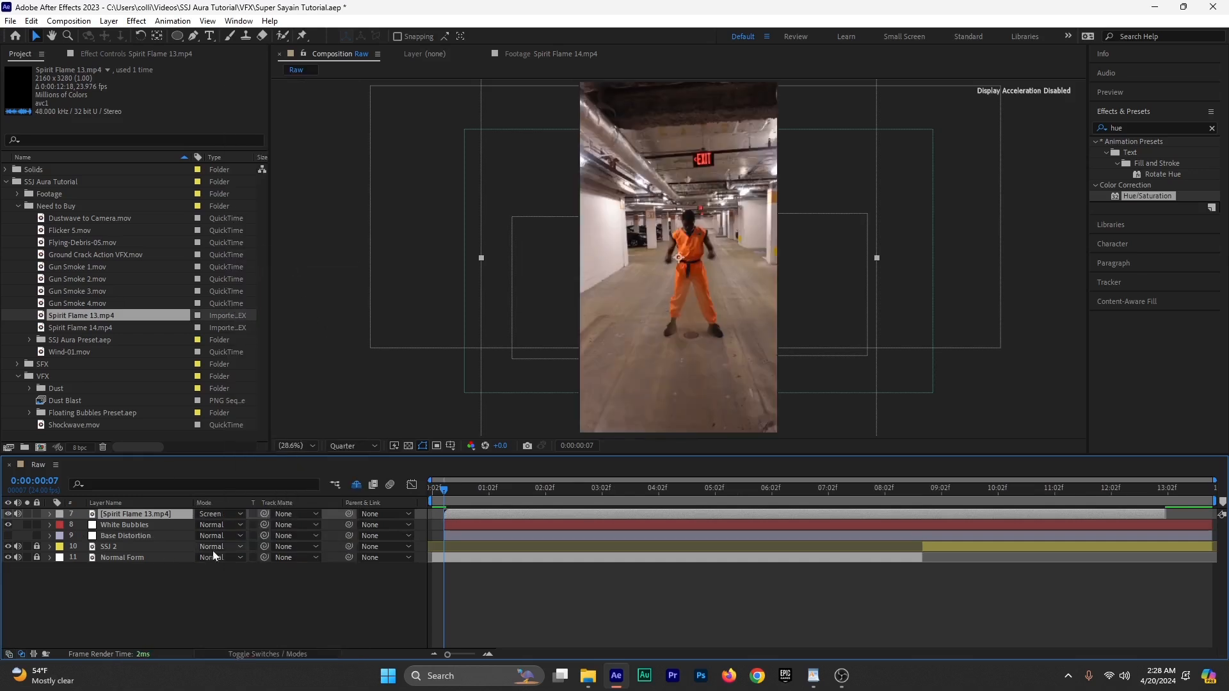
Step: Scale Spirit Flame 13 down to 51% and move the time forward to 0:00:01:11 to check the flame
key("s")
left_click_drag(220, 525, 198, 516)
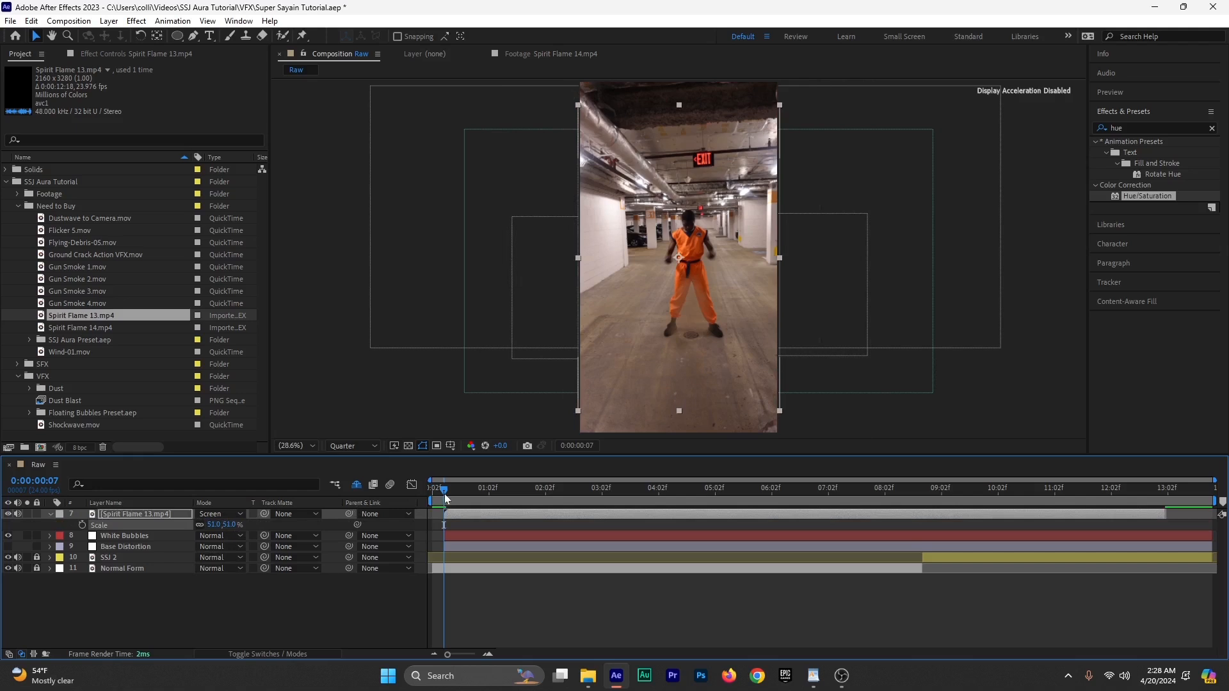
left_click_drag(447, 500, 516, 501)
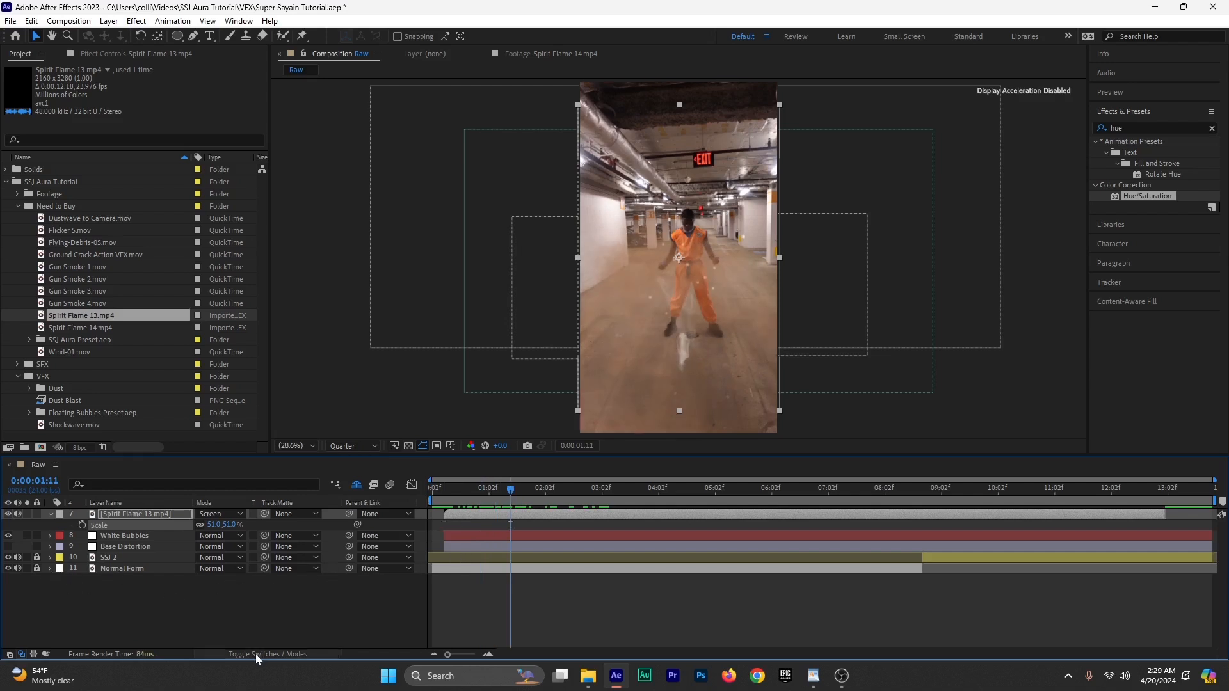
Step: Solo the Normal Form and Spirit Flame 13 layers so only the man's footage and the flame are shown
left_click(26, 568)
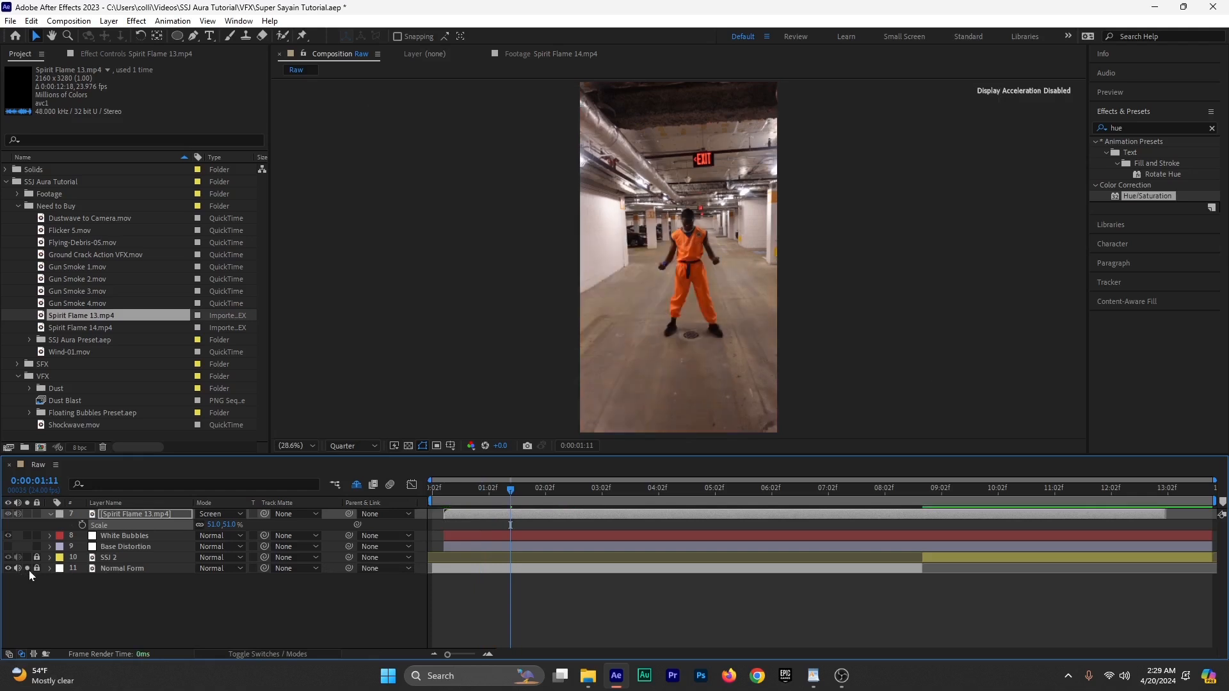
left_click(28, 570)
left_click(27, 568)
left_click(25, 567)
left_click(25, 568)
left_click(440, 571)
left_click(461, 516)
left_click(26, 514)
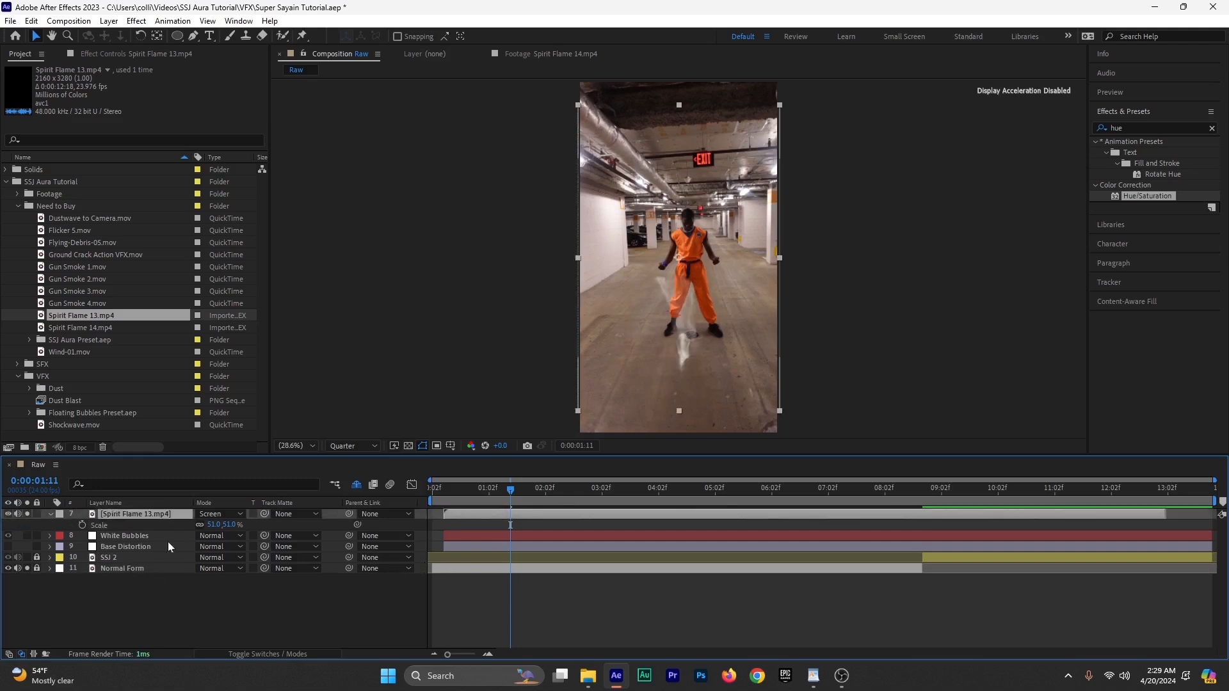
Step: Raise Spirit Flame 13 toward the man's feet and stretch only its width to about 88.2%, checking several frames
left_click_drag(510, 498, 594, 507)
left_click_drag(689, 390, 689, 380)
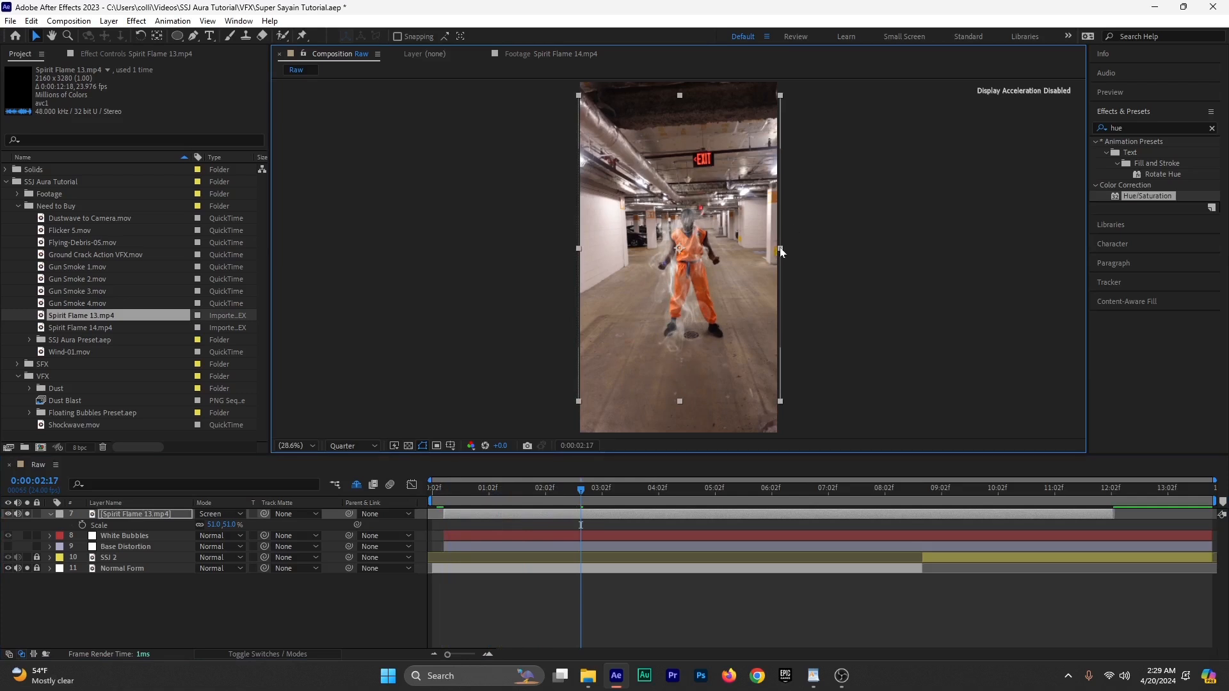
left_click_drag(780, 248, 827, 251)
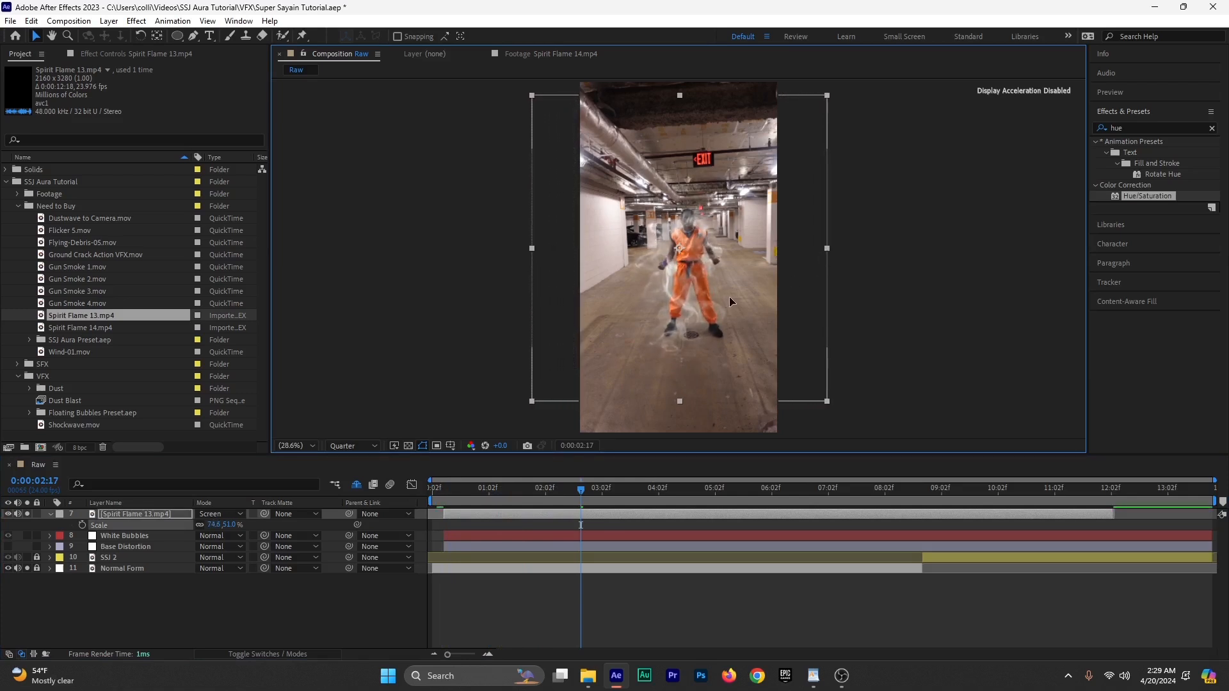
left_click_drag(731, 301, 736, 300)
left_click_drag(488, 500, 665, 501)
left_click_drag(732, 361, 723, 356)
left_click(656, 490)
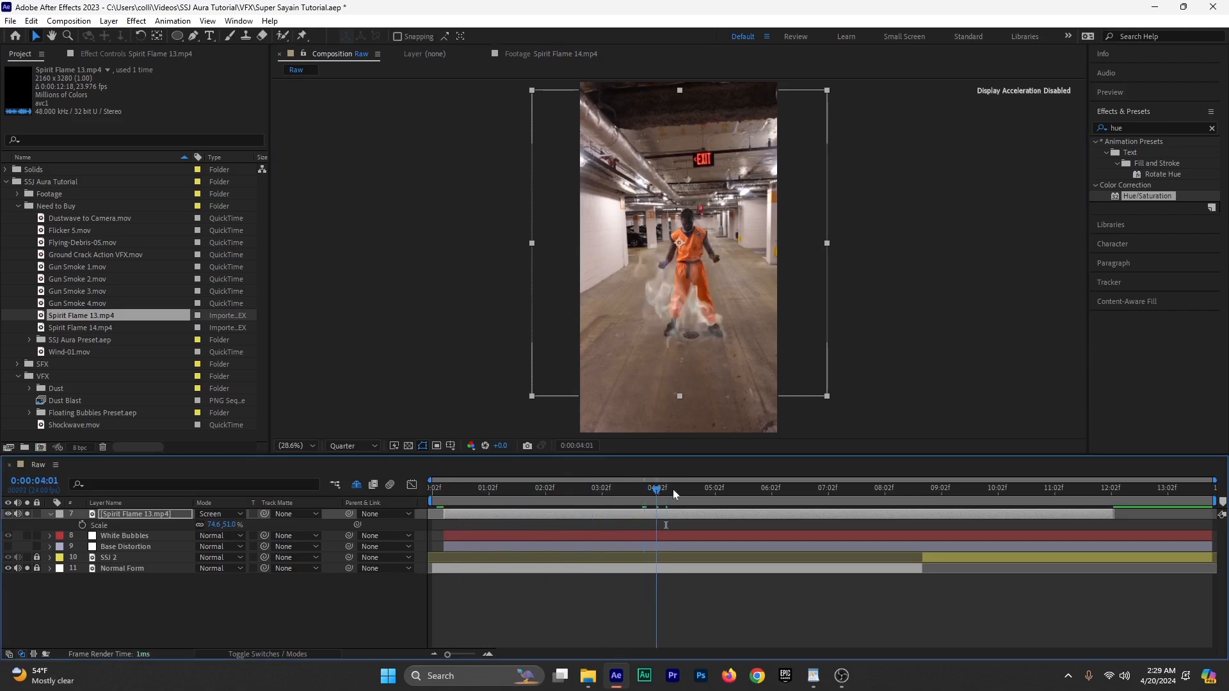
left_click_drag(674, 489, 764, 487)
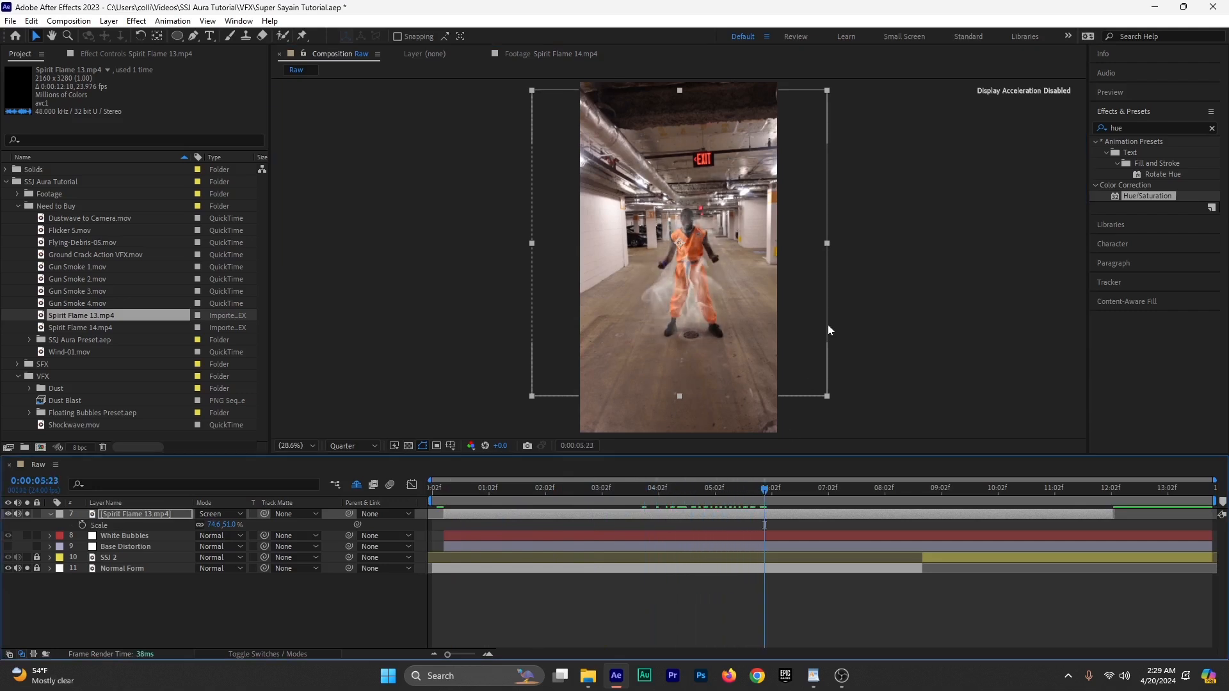
left_click_drag(825, 244, 852, 249)
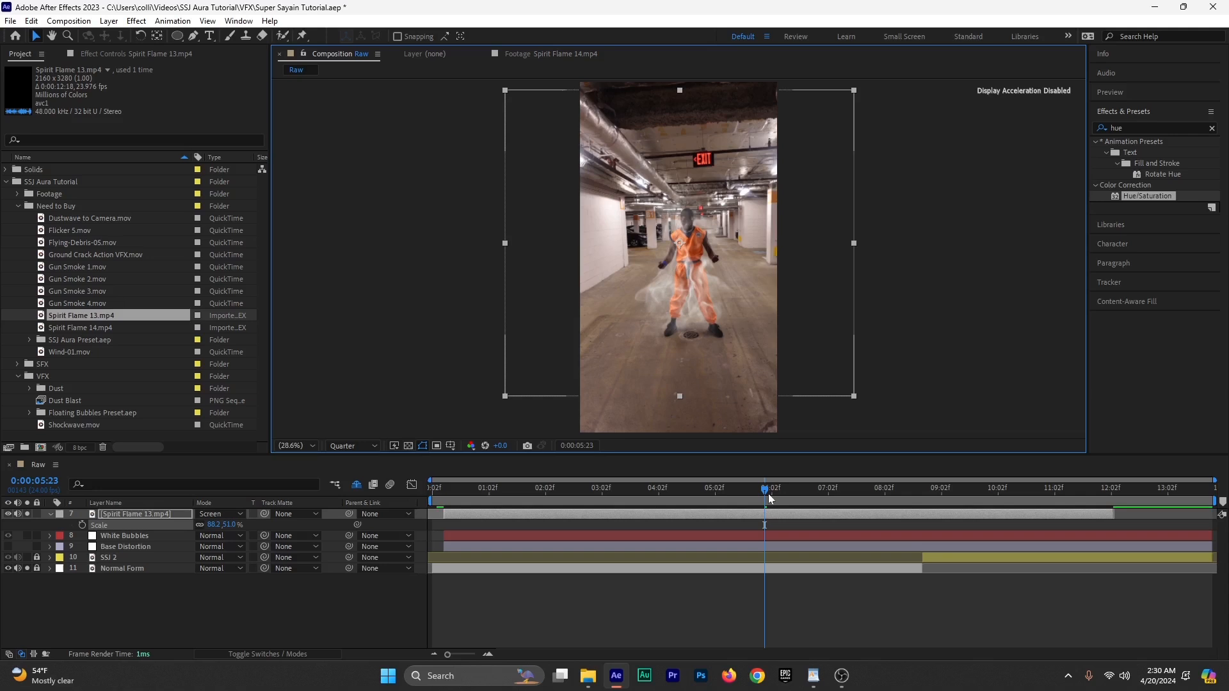
left_click_drag(766, 495, 613, 519)
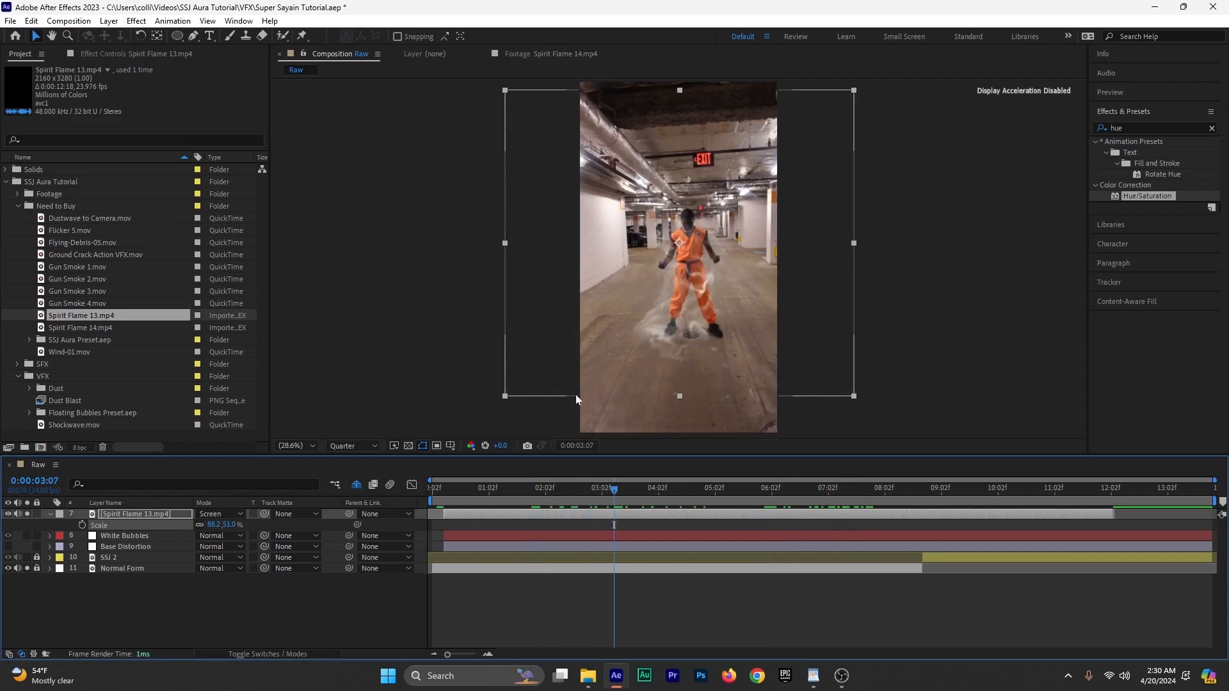
Step: Draw a closed Pen tool mask on Spirit Flame 13 loosely around the man, from just below his feet to above his head
left_click(194, 35)
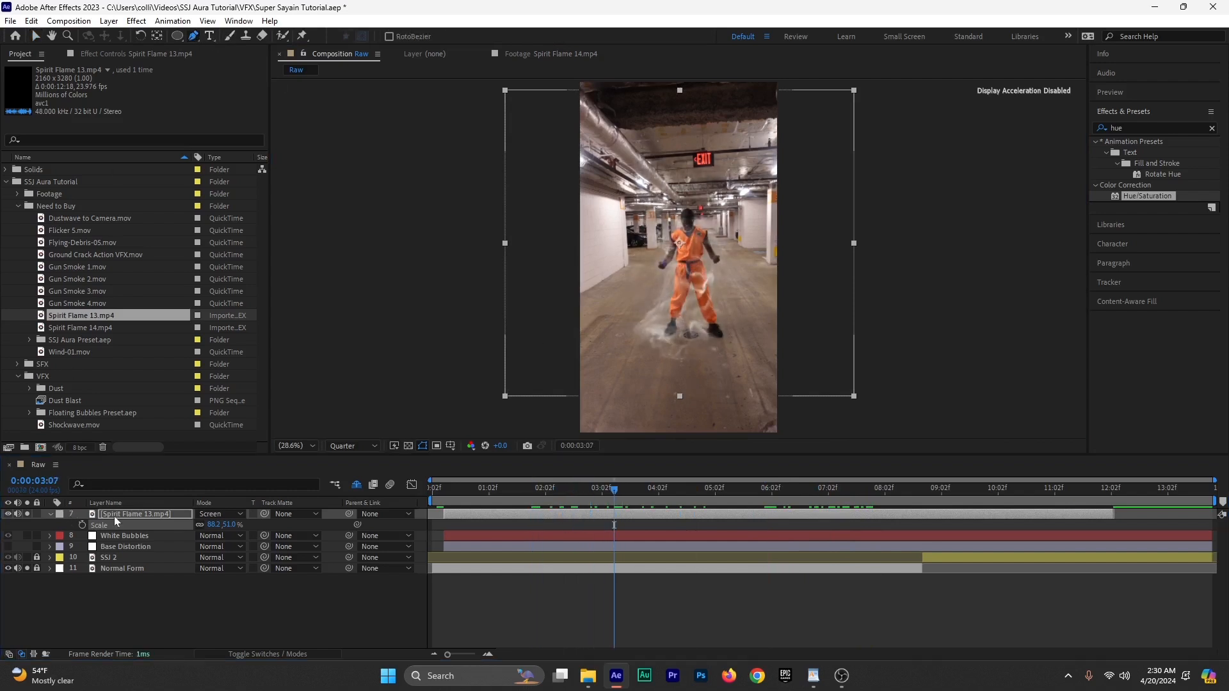
left_click(631, 342)
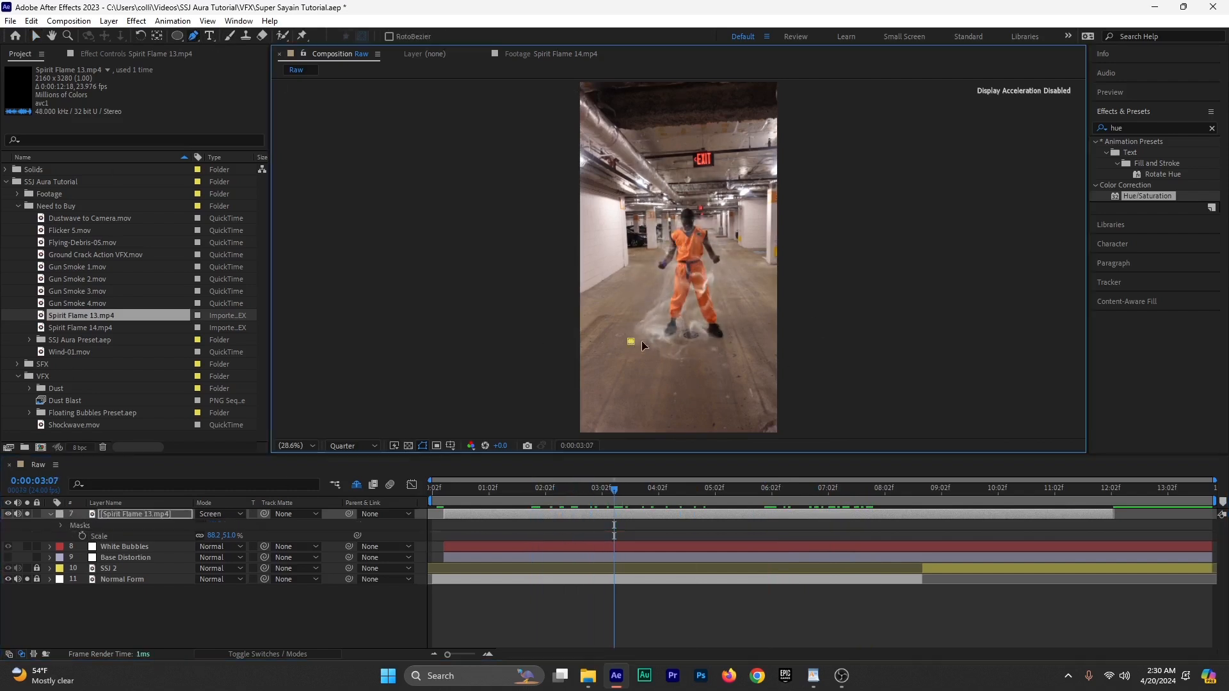
left_click(672, 343)
left_click(731, 340)
left_click(755, 329)
left_click(772, 260)
left_click(745, 161)
left_click(650, 142)
left_click(603, 220)
left_click(622, 342)
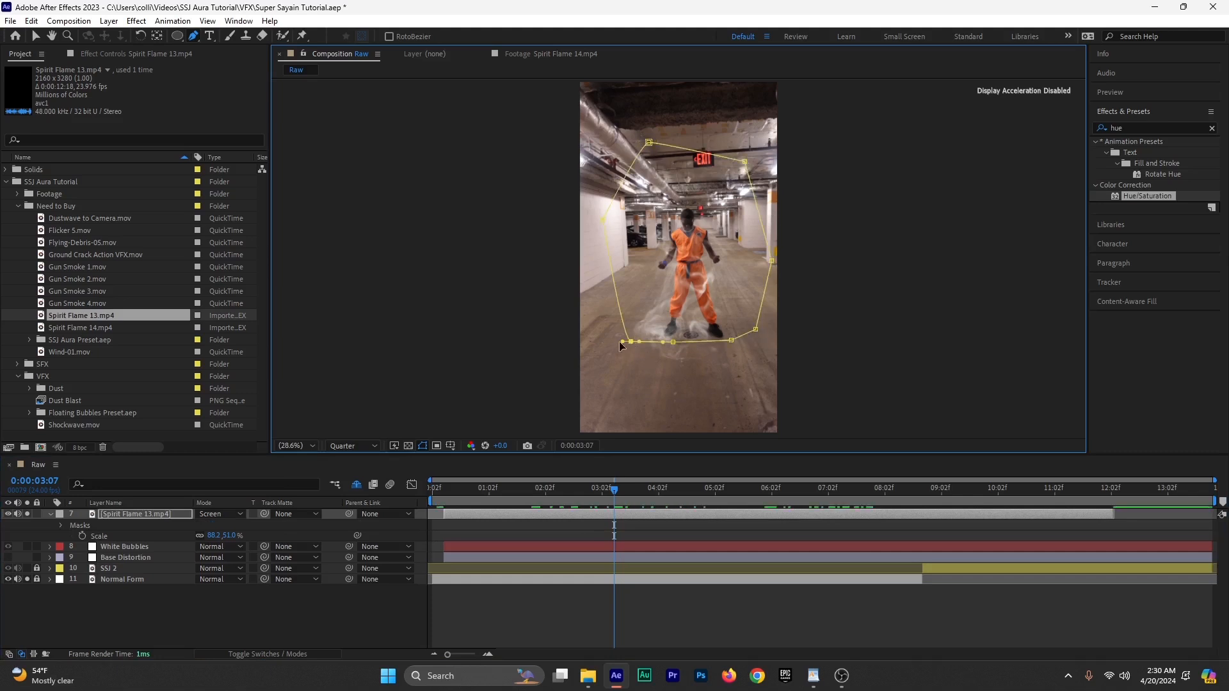
left_click(37, 37)
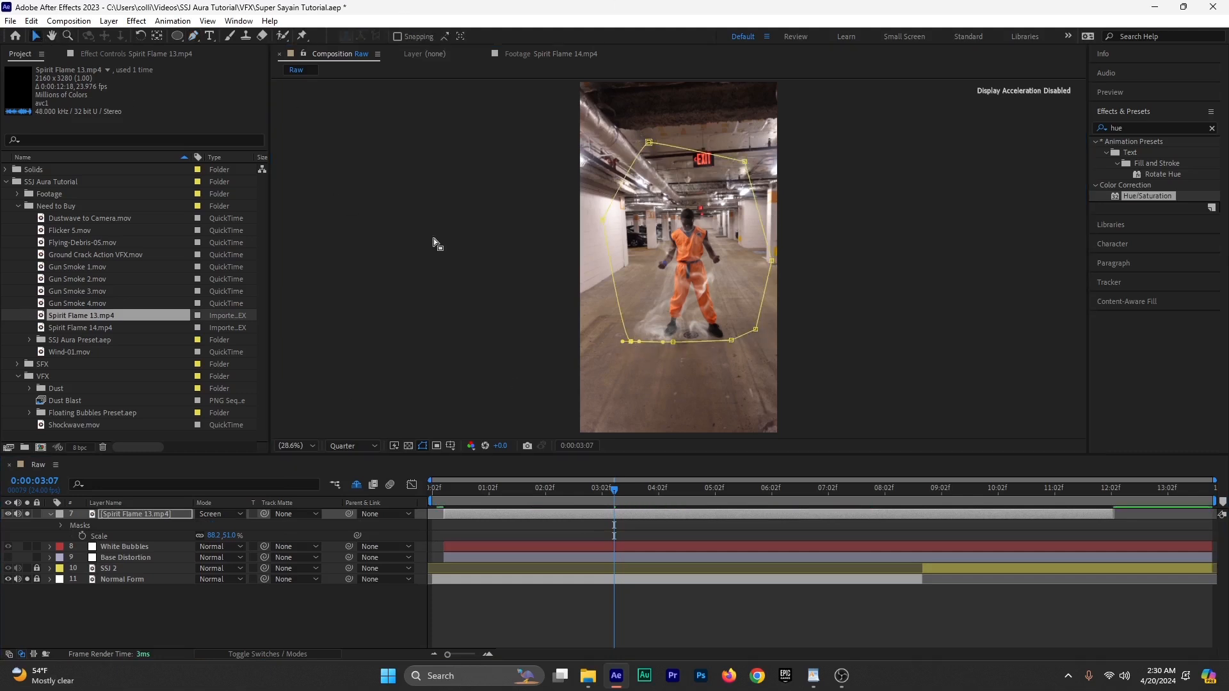
Step: Set the mask's feather to 119 pixels and pull its lower corners and upper point inward around the flame
key("f")
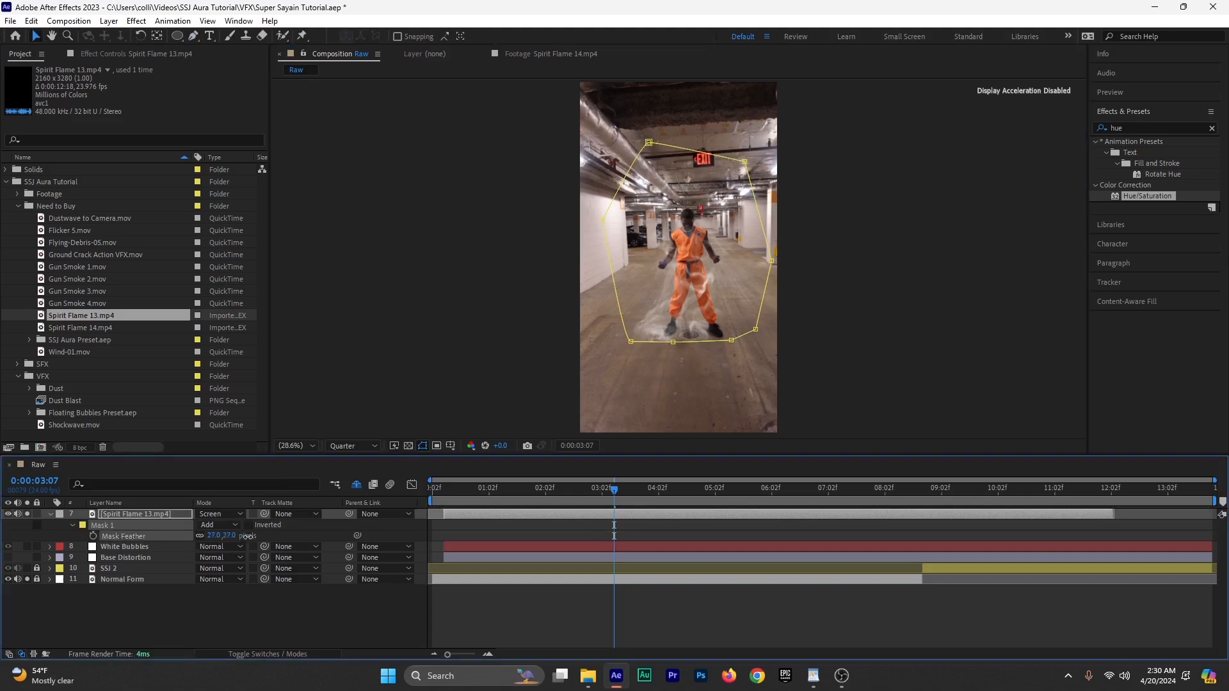
left_click_drag(288, 537, 301, 537)
left_click_drag(632, 345, 632, 328)
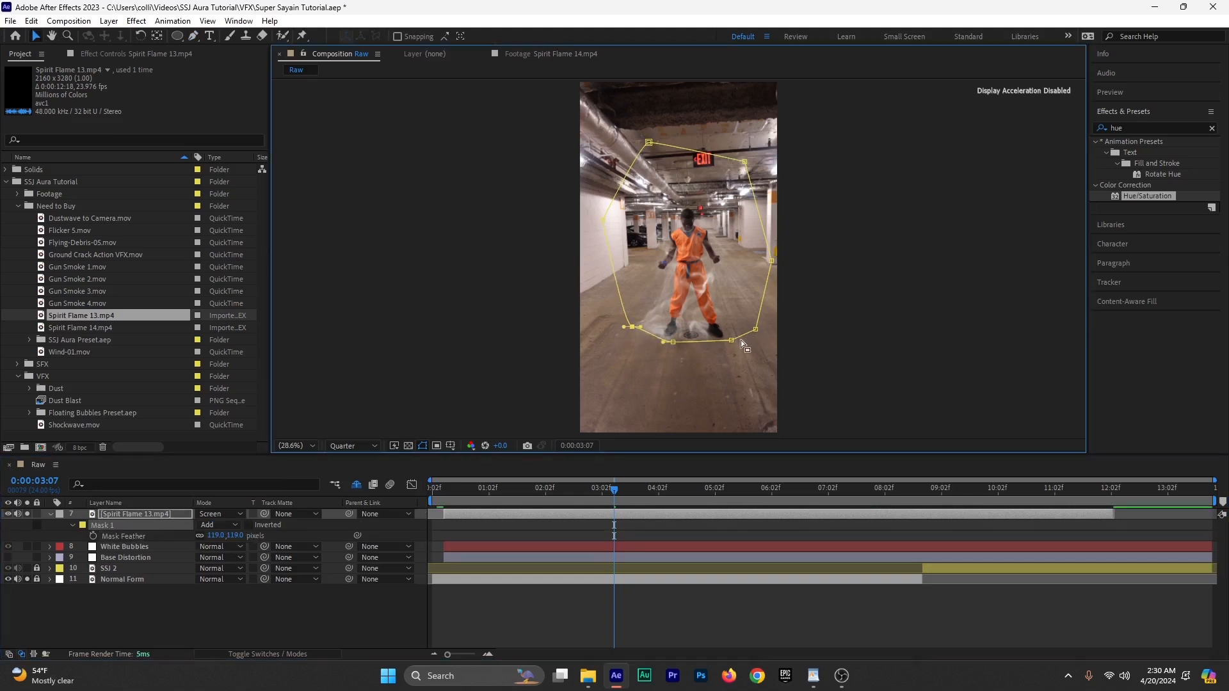
left_click_drag(737, 341, 739, 339)
left_click_drag(649, 144, 686, 151)
Step: Save the project and scrub through the composition to review the masked flame, ending at 0:00:00:07
key("ctrl+s")
left_click_drag(439, 491, 918, 525)
left_click_drag(892, 526, 444, 552)
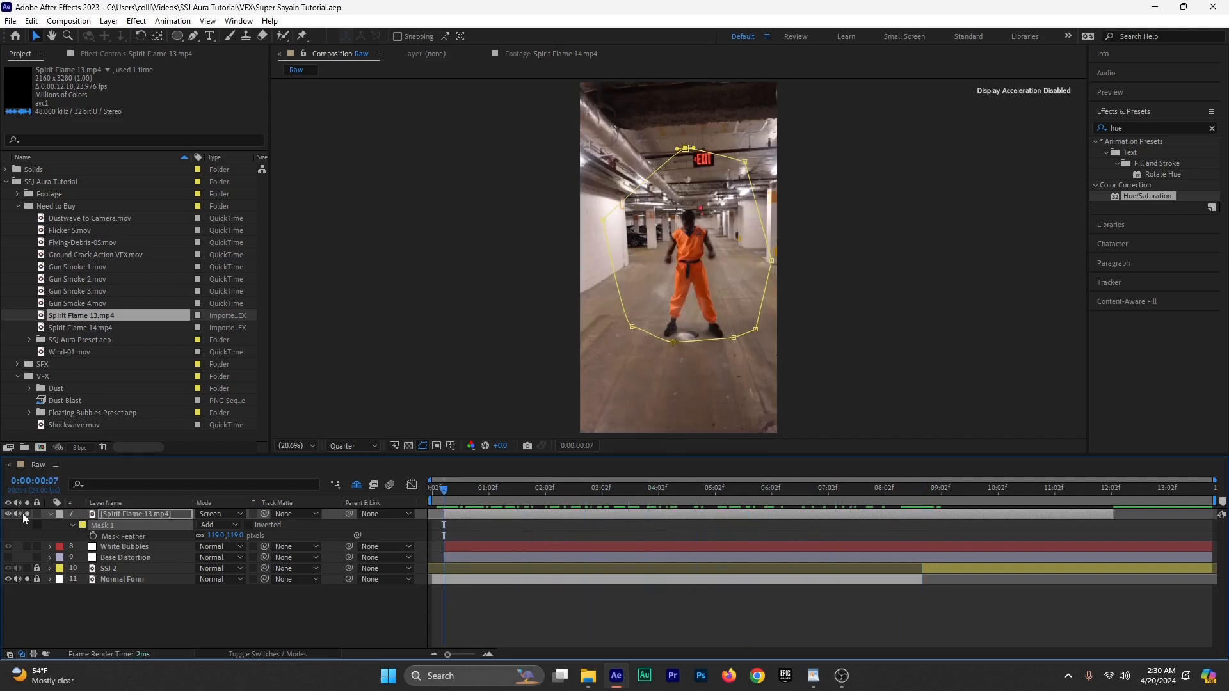
Step: Give the Spirit Flame 13 layer a white label and rename it Aura
left_click(59, 514)
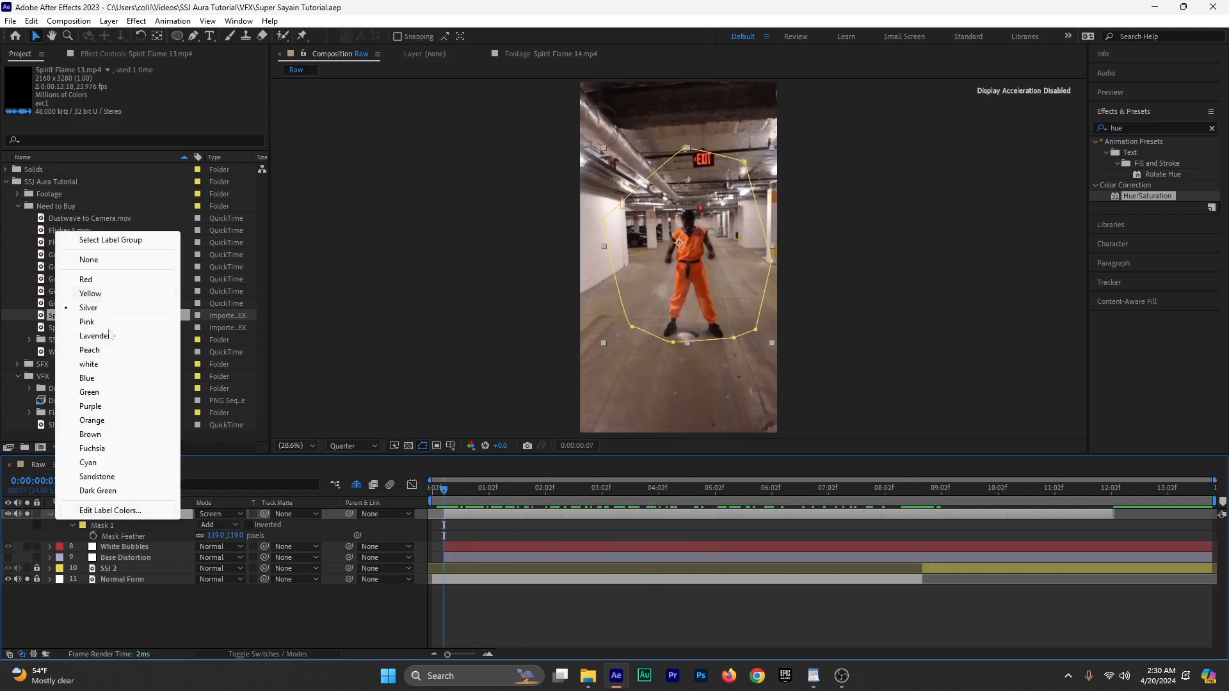
left_click(89, 364)
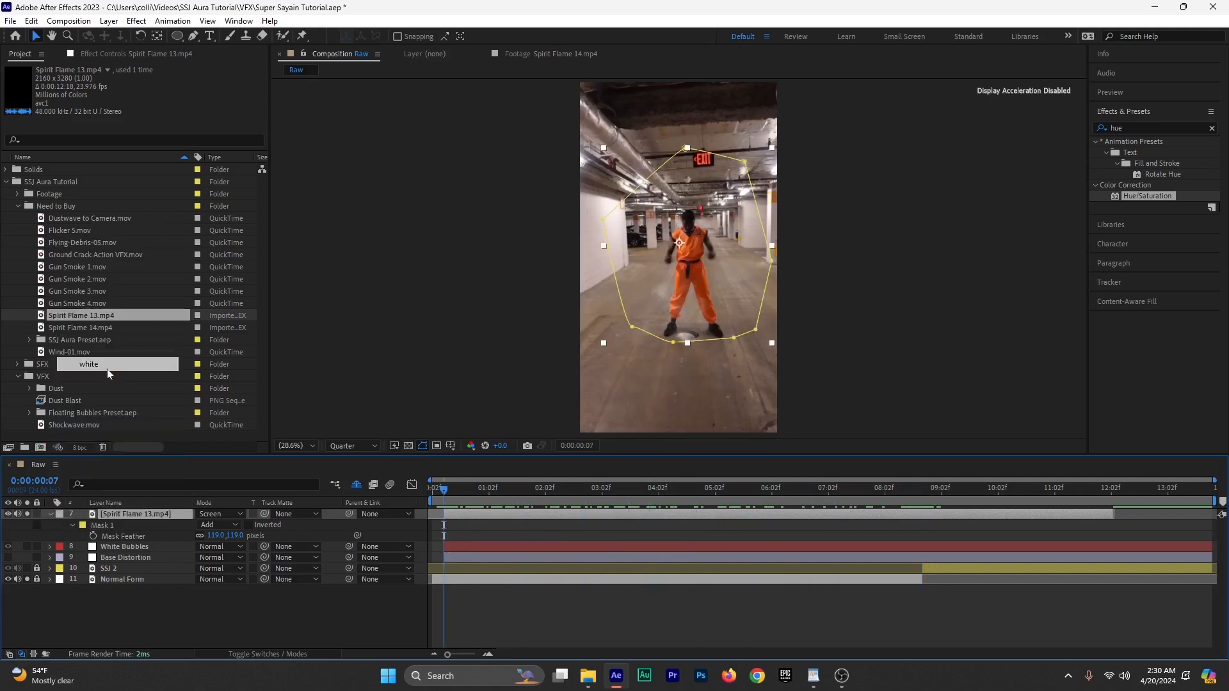
right_click(135, 516)
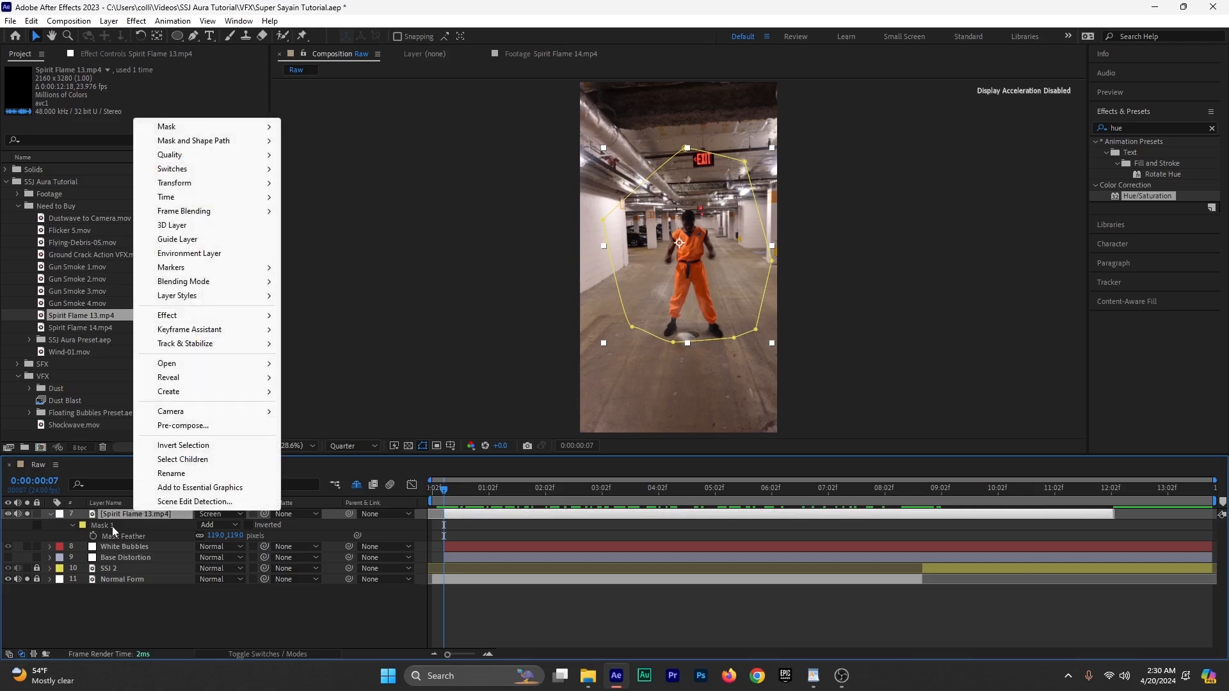
right_click(115, 516)
left_click(186, 474)
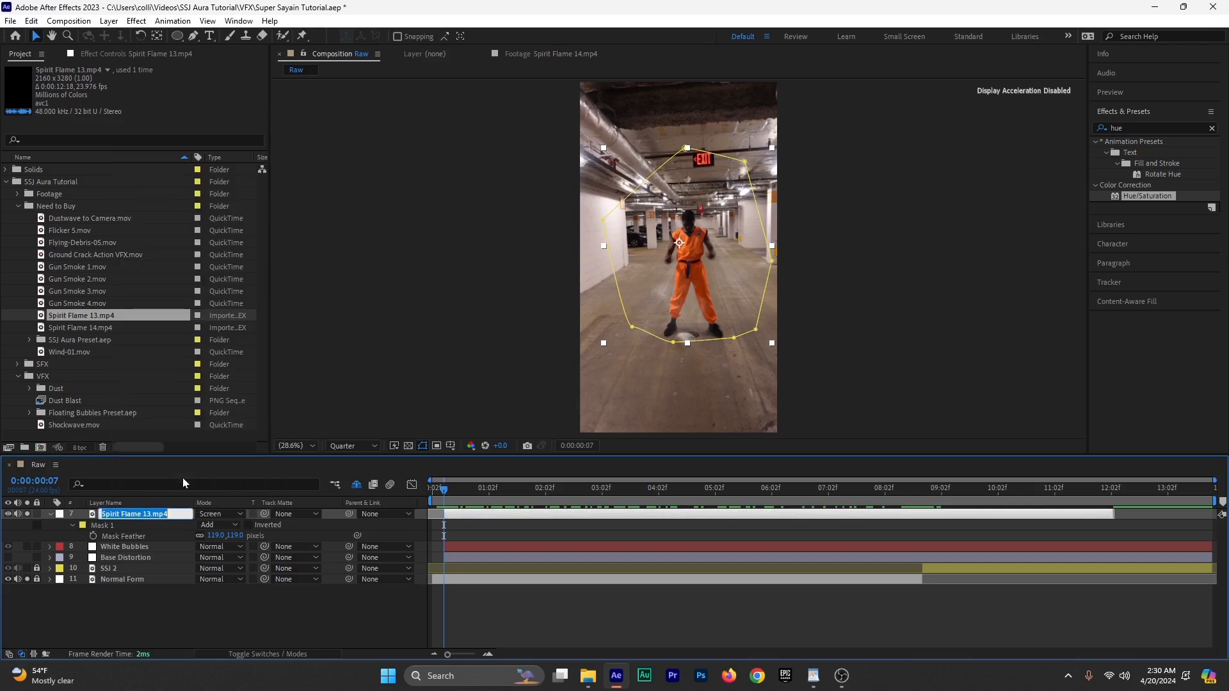
type("Aura")
left_click(48, 515)
left_click(180, 610)
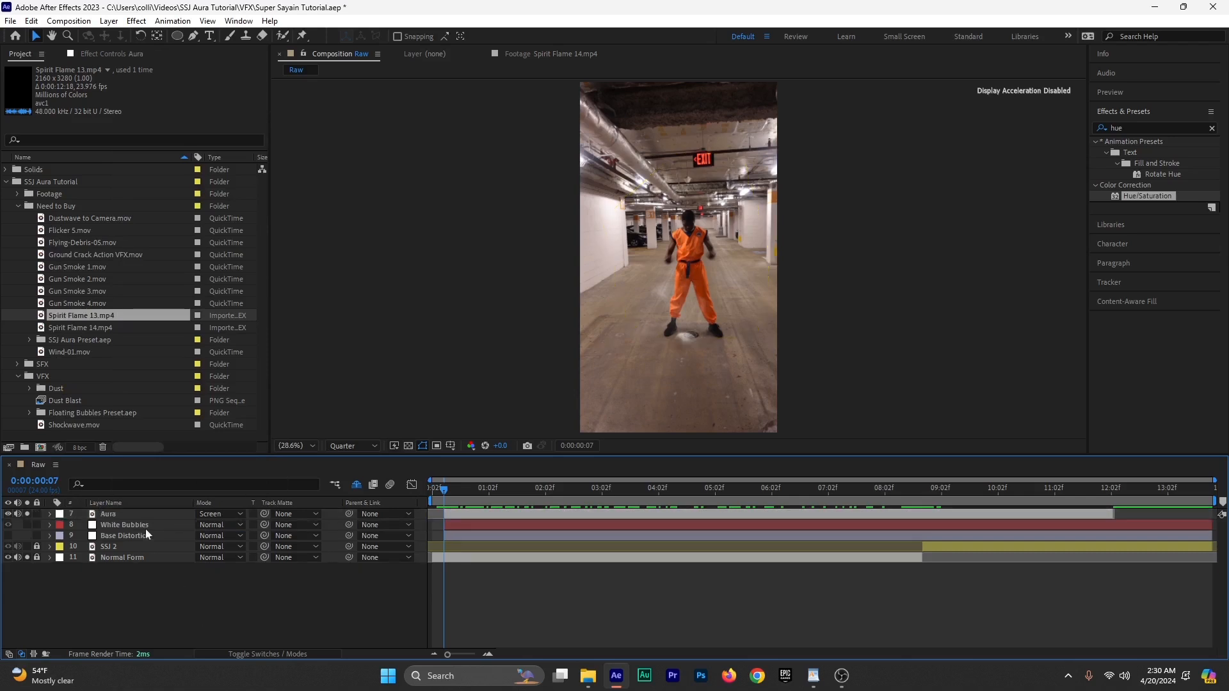
Step: Add Spirit Flame 14.mp4 above Aura starting at 0:00:00:07 and set its blending mode to Screen
left_click(474, 516)
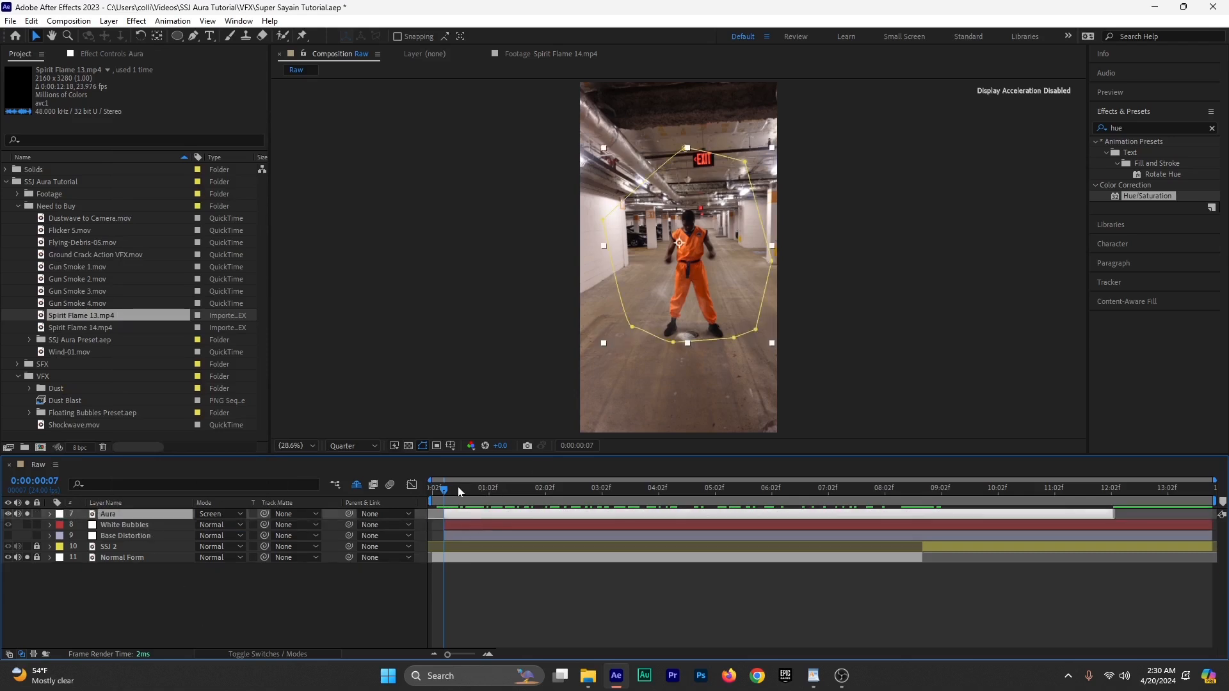
left_click_drag(458, 487, 443, 544)
left_click(96, 327)
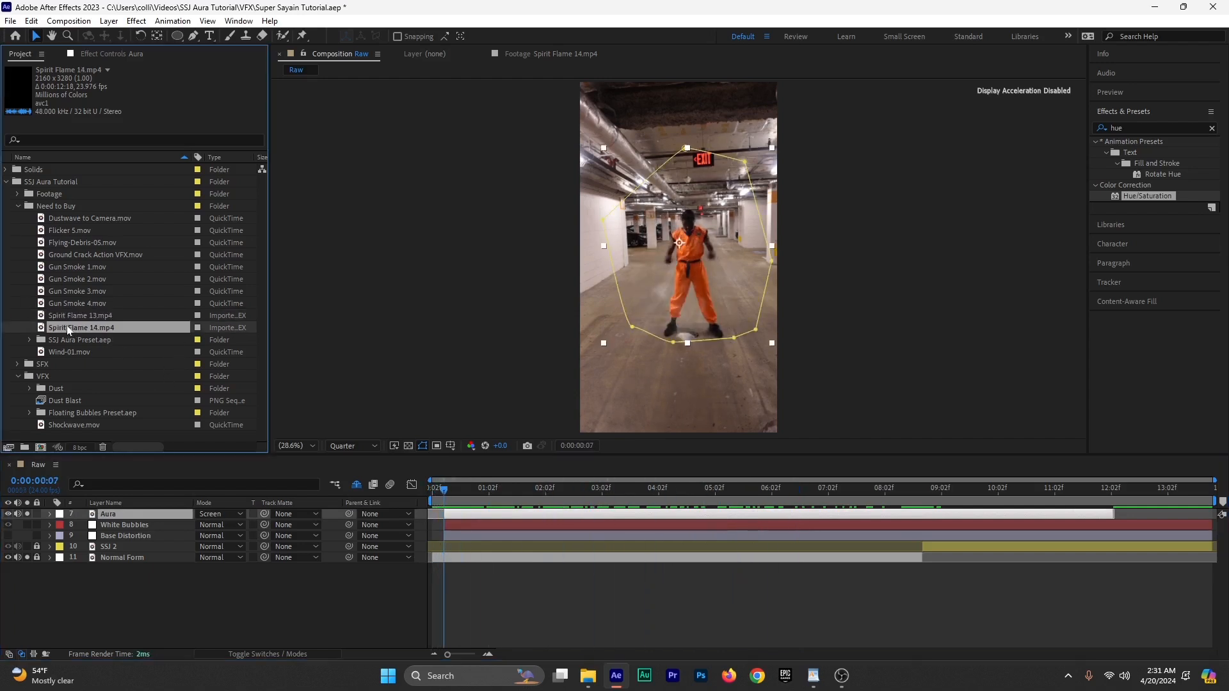
left_click(80, 317)
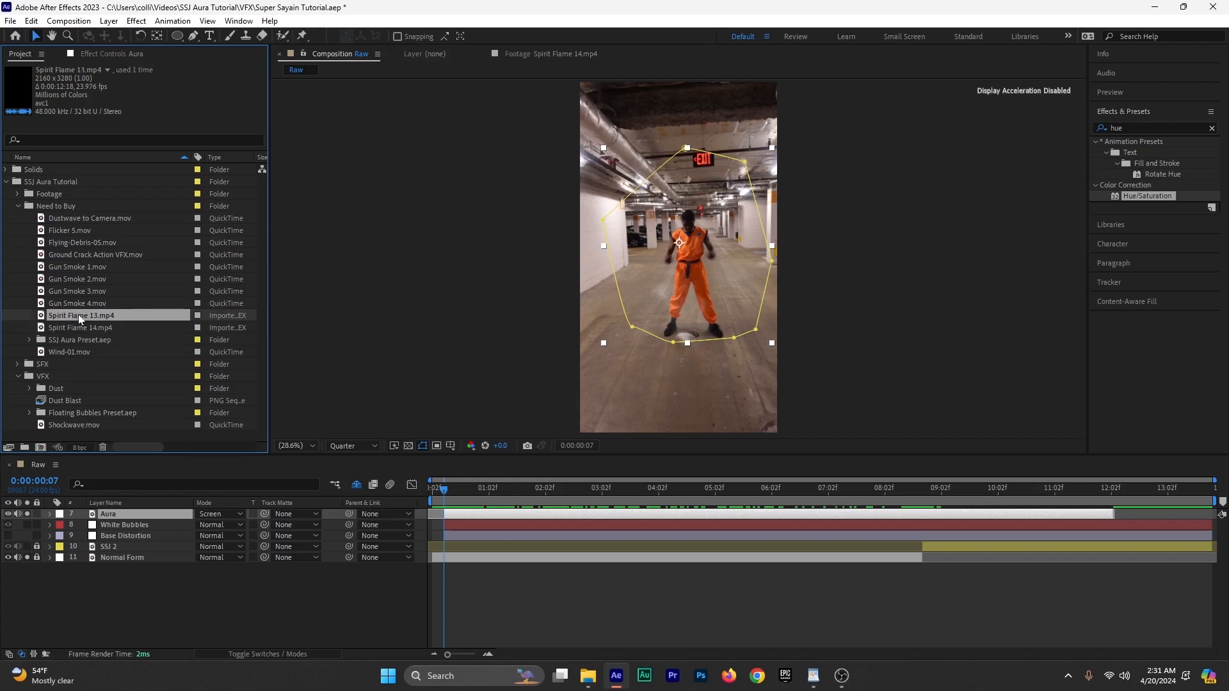
left_click(87, 328)
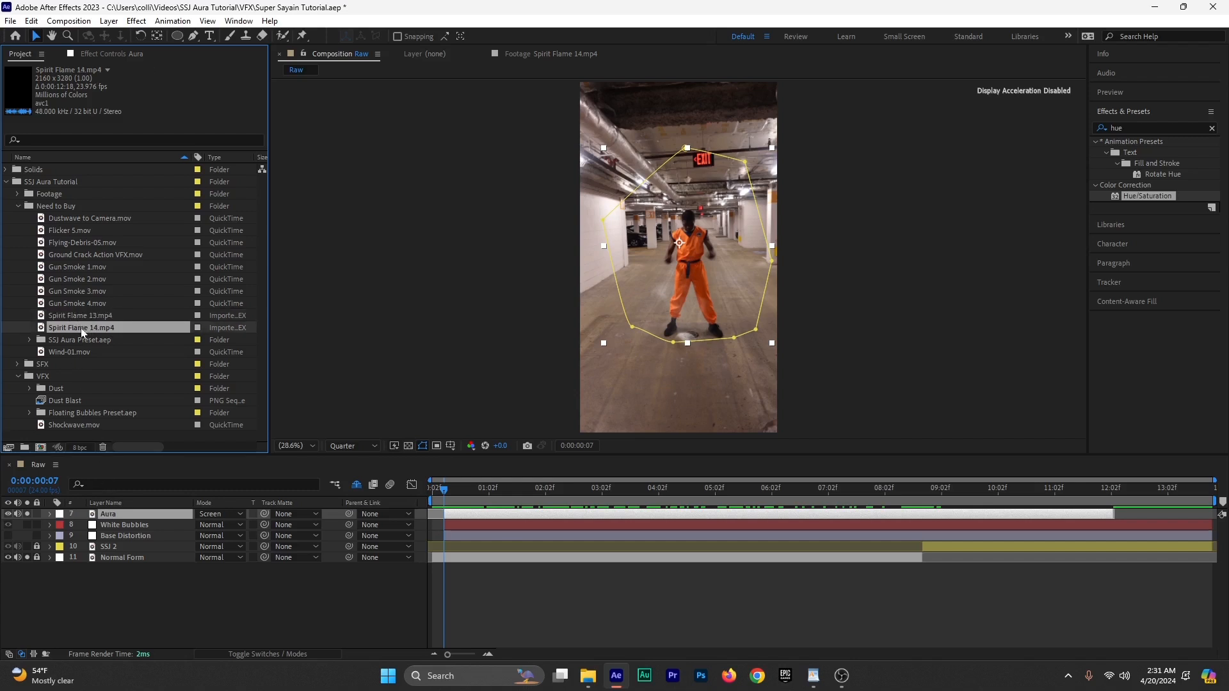
left_click_drag(82, 332, 105, 515)
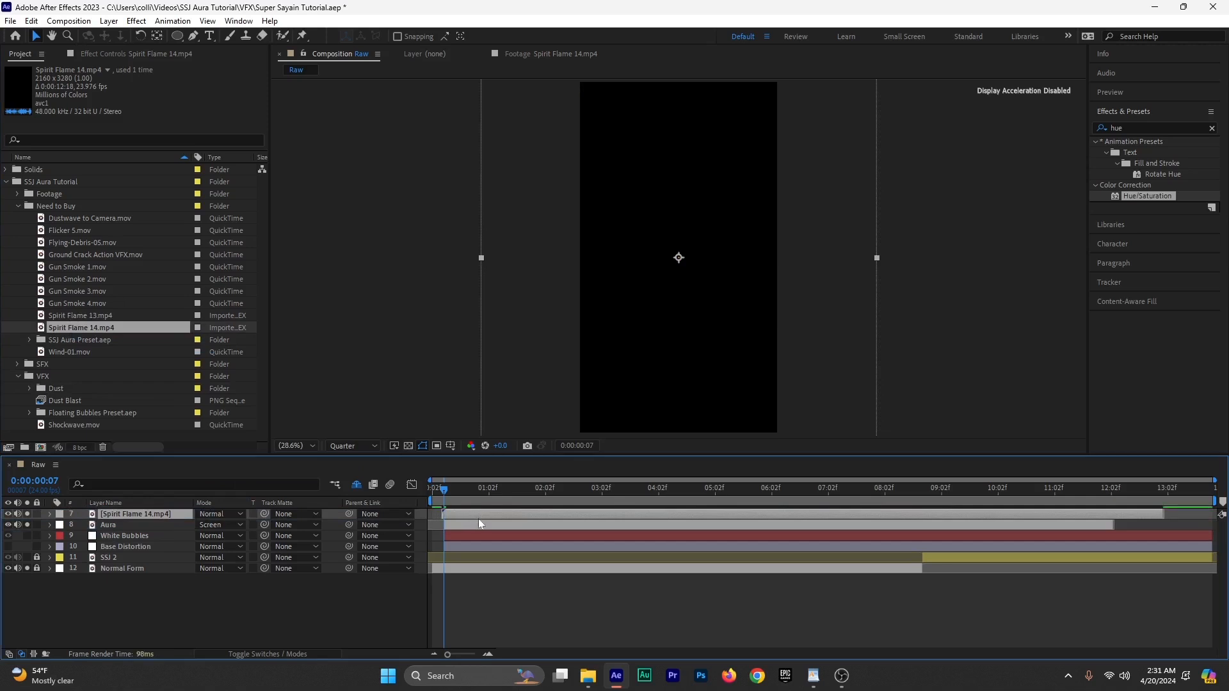
left_click(218, 515)
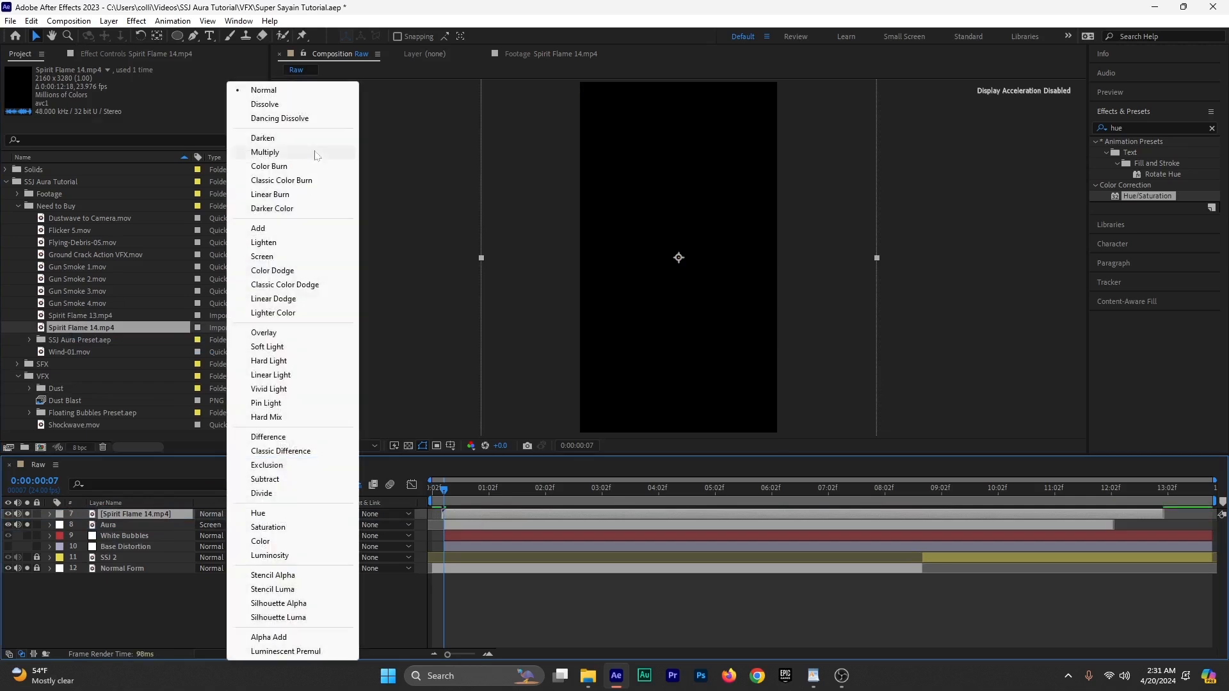
left_click(278, 260)
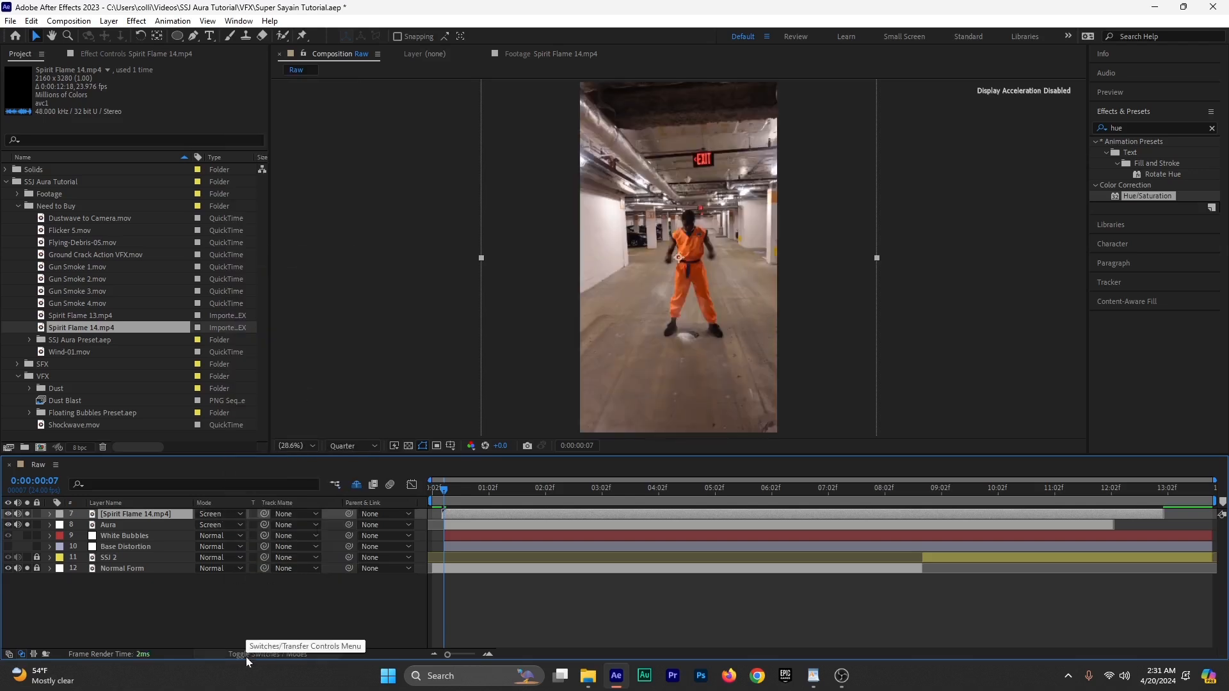
Step: Rename the Spirit Flame 14 layer Aura 2
right_click(162, 517)
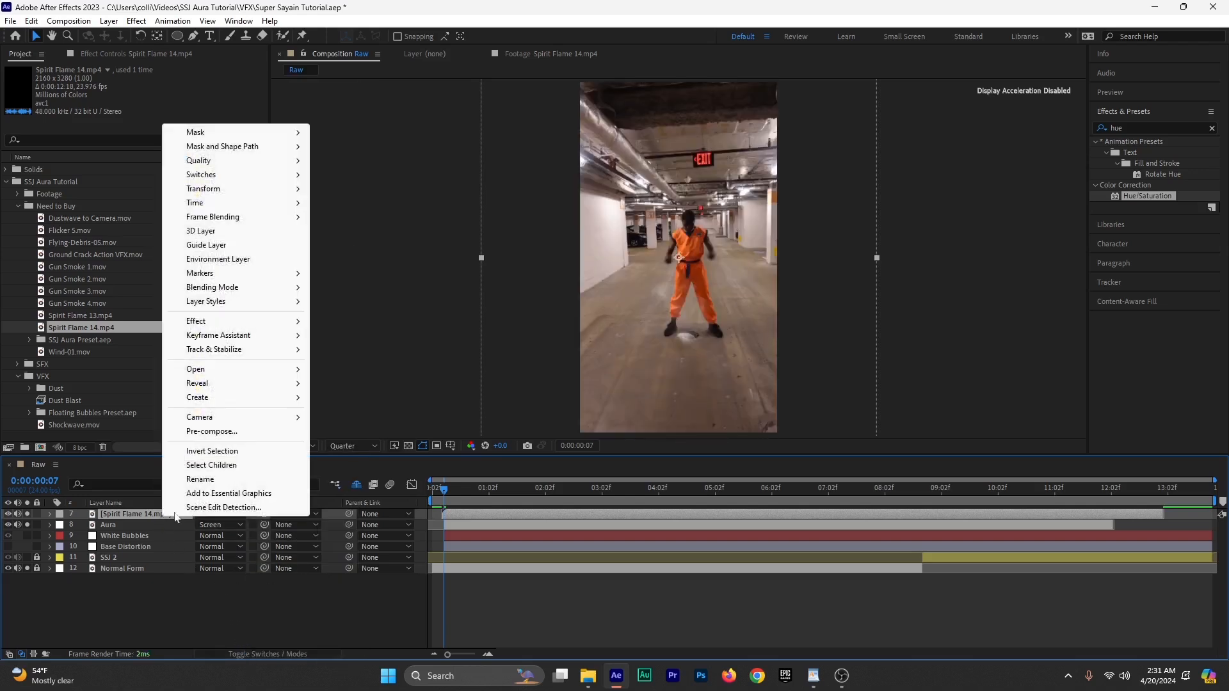
left_click(238, 479)
type("Aur")
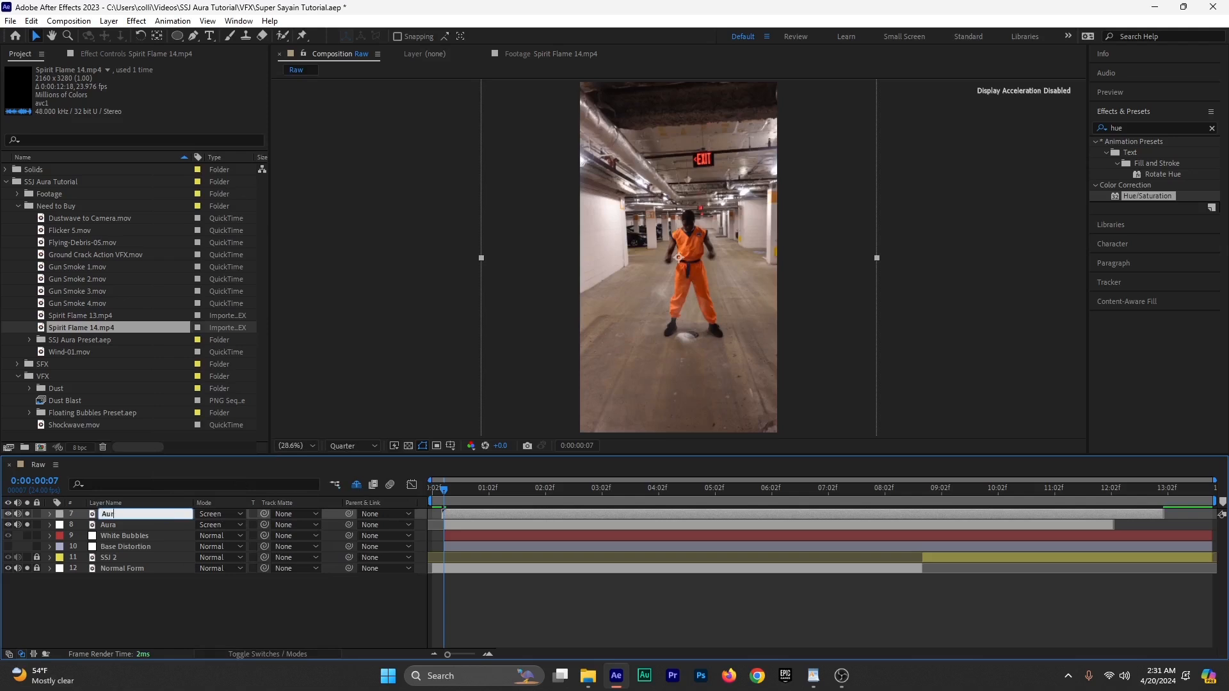
type("a 2")
key("Return")
left_click(131, 632)
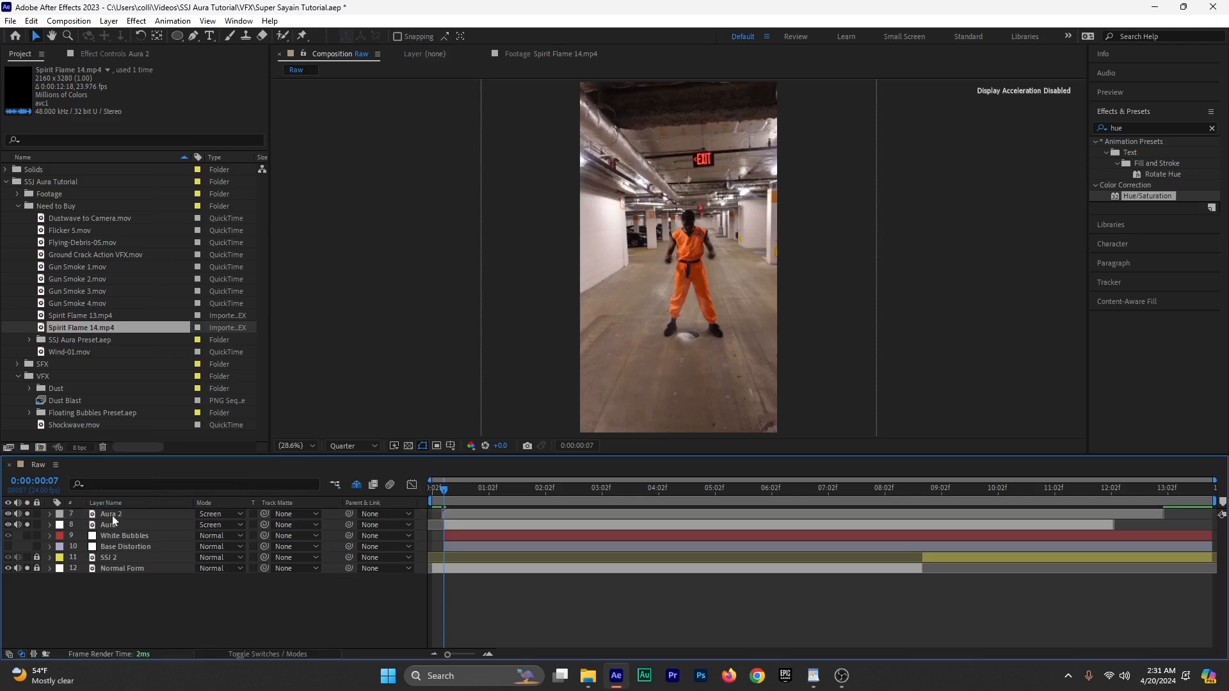
Step: Copy the Transform properties of the Aura layer onto the Aura 2 layer
left_click(111, 525)
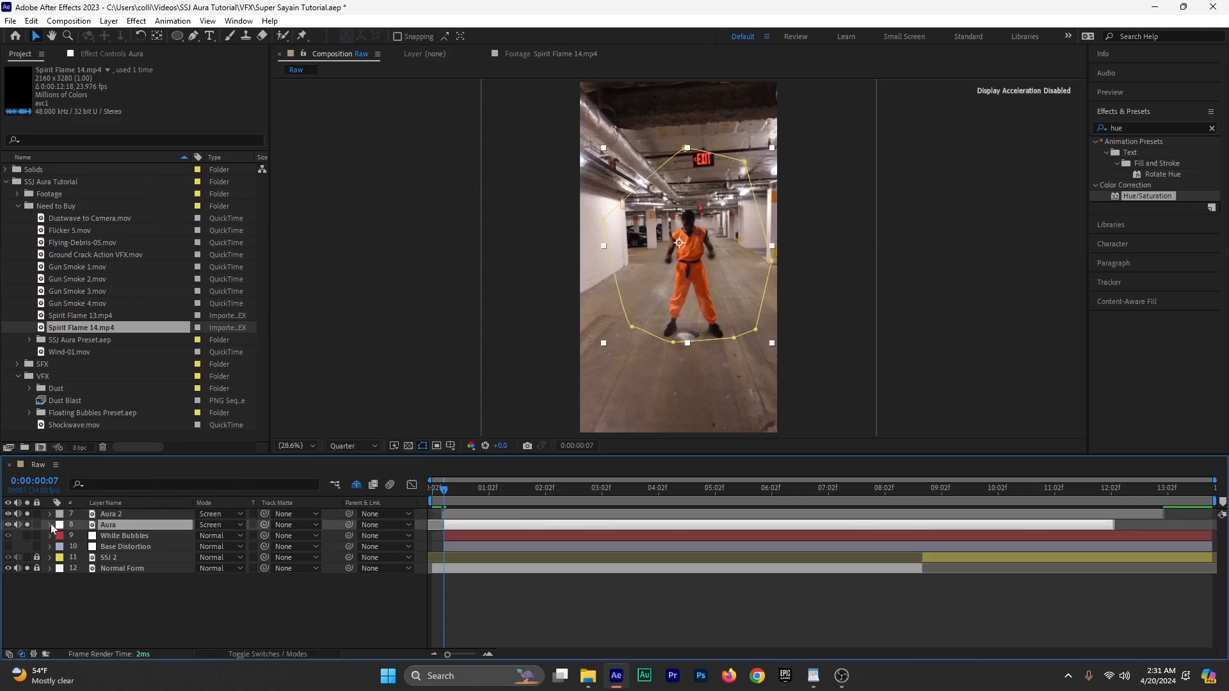
left_click(50, 525)
left_click(62, 536)
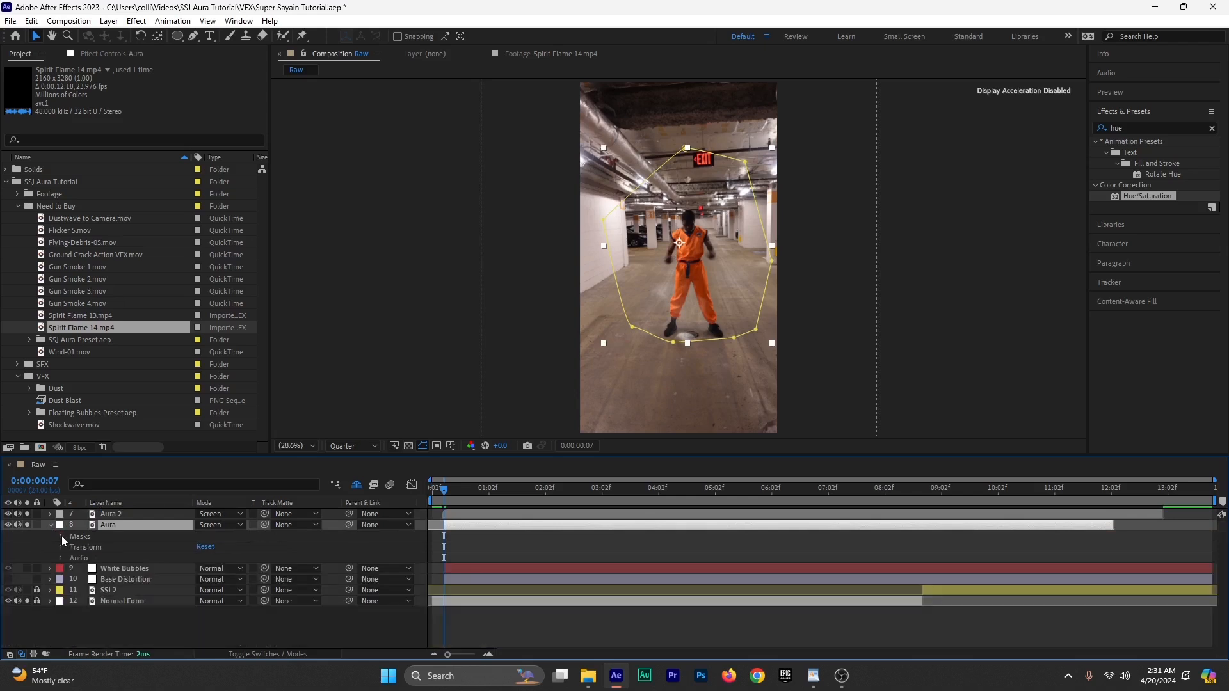
left_click(82, 548)
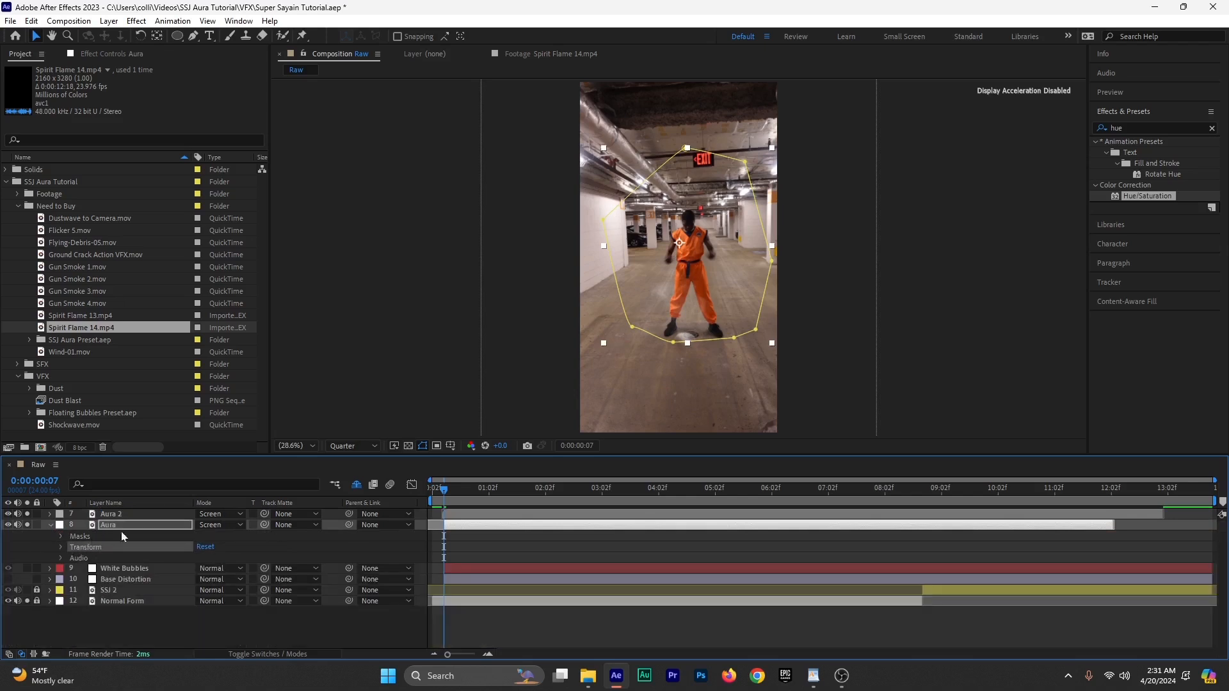
left_click(126, 515)
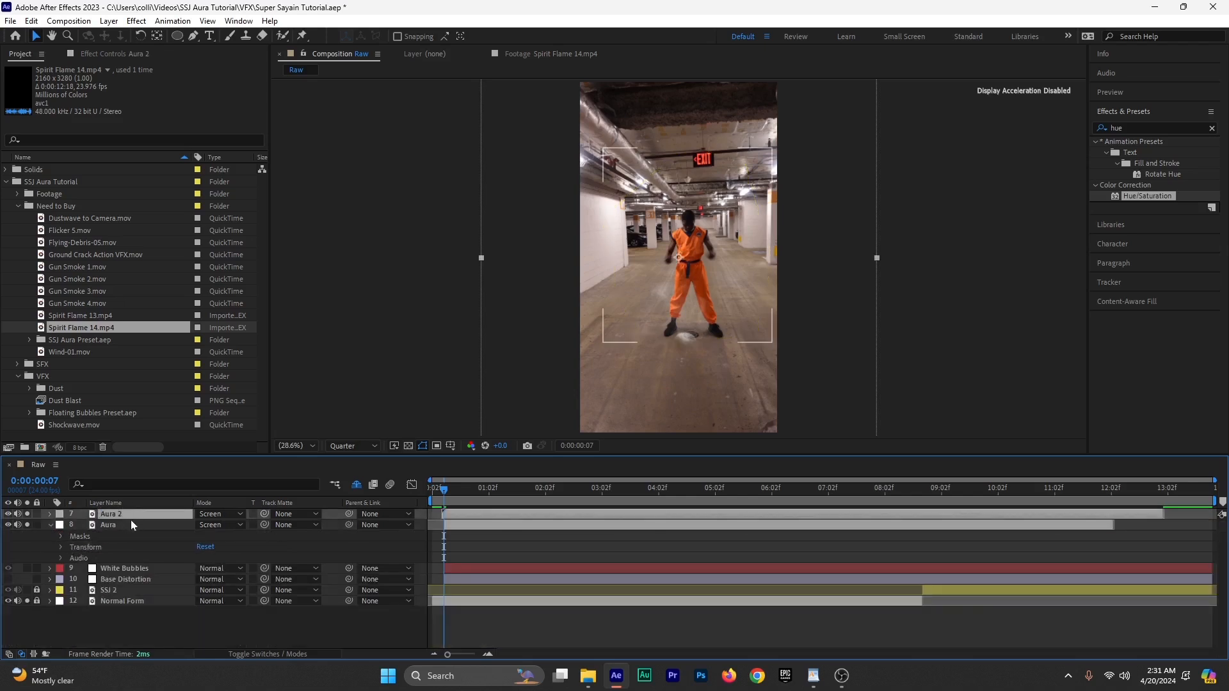
left_click(103, 516)
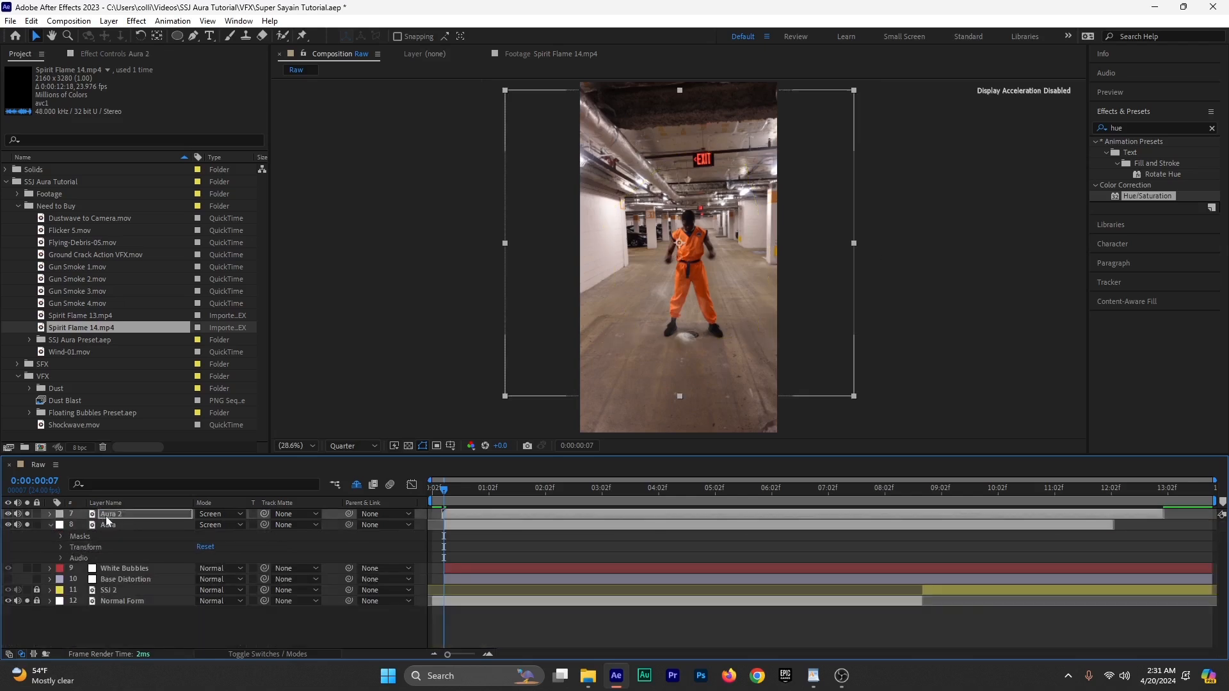
left_click(50, 525)
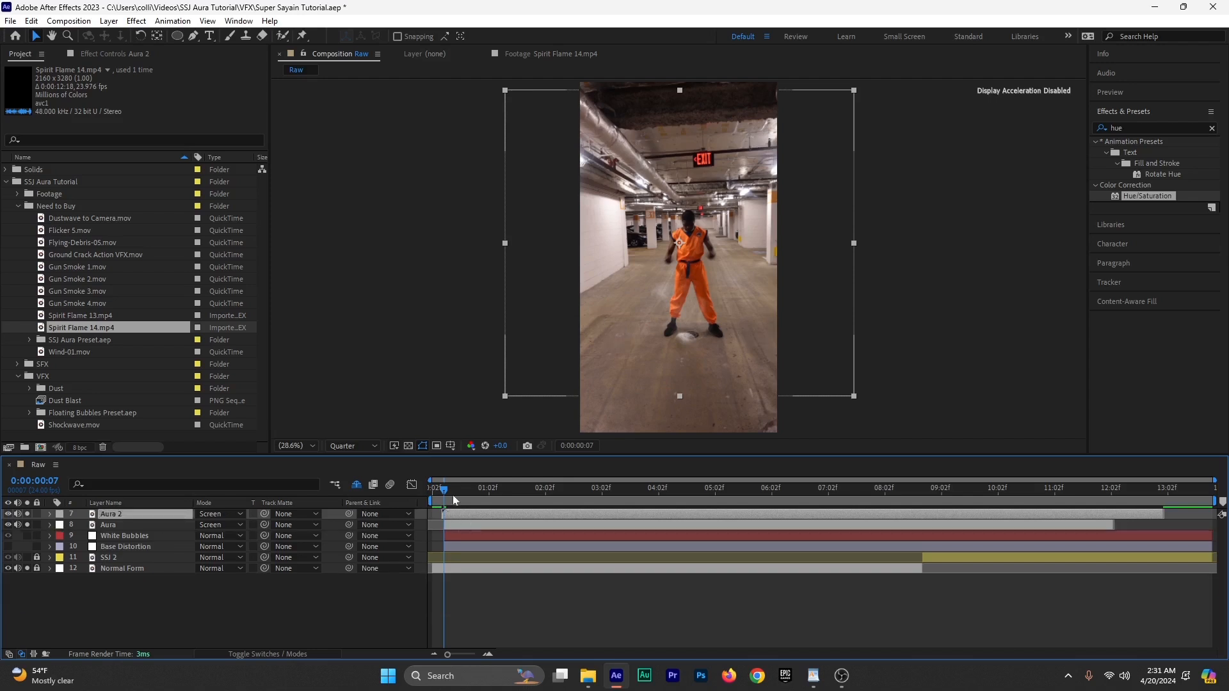
Step: At 0:00:02:06, move Aura 2 slightly up so its flame lines up with the man, and compare it with Aura
left_click_drag(452, 494, 558, 501)
mouse_move(733, 342)
left_mouse_down()
mouse_move(732, 296)
mouse_move(740, 323)
left_mouse_up()
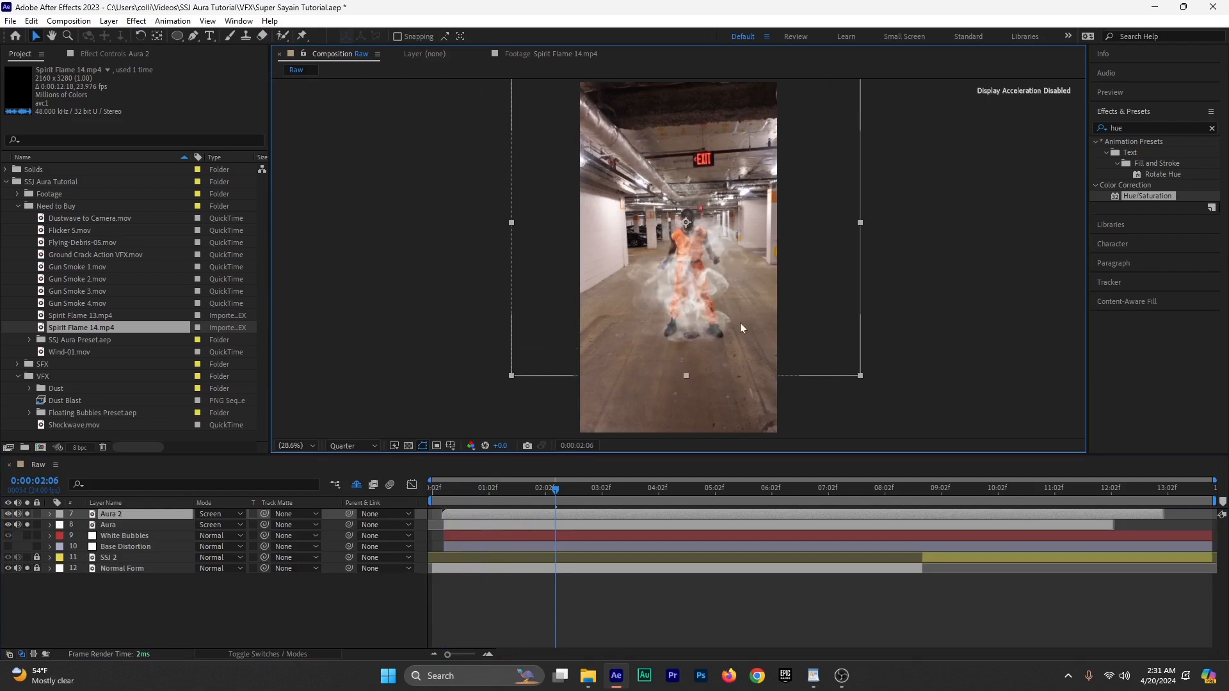
left_click_drag(555, 494, 583, 510)
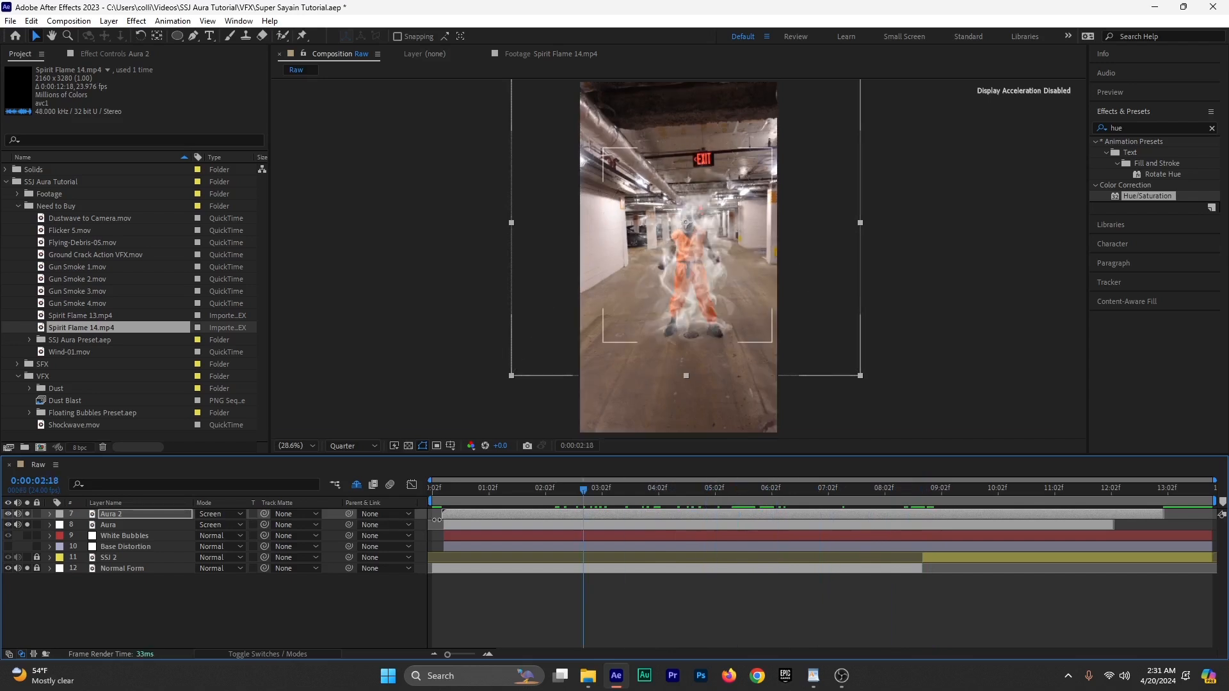
left_click(132, 525)
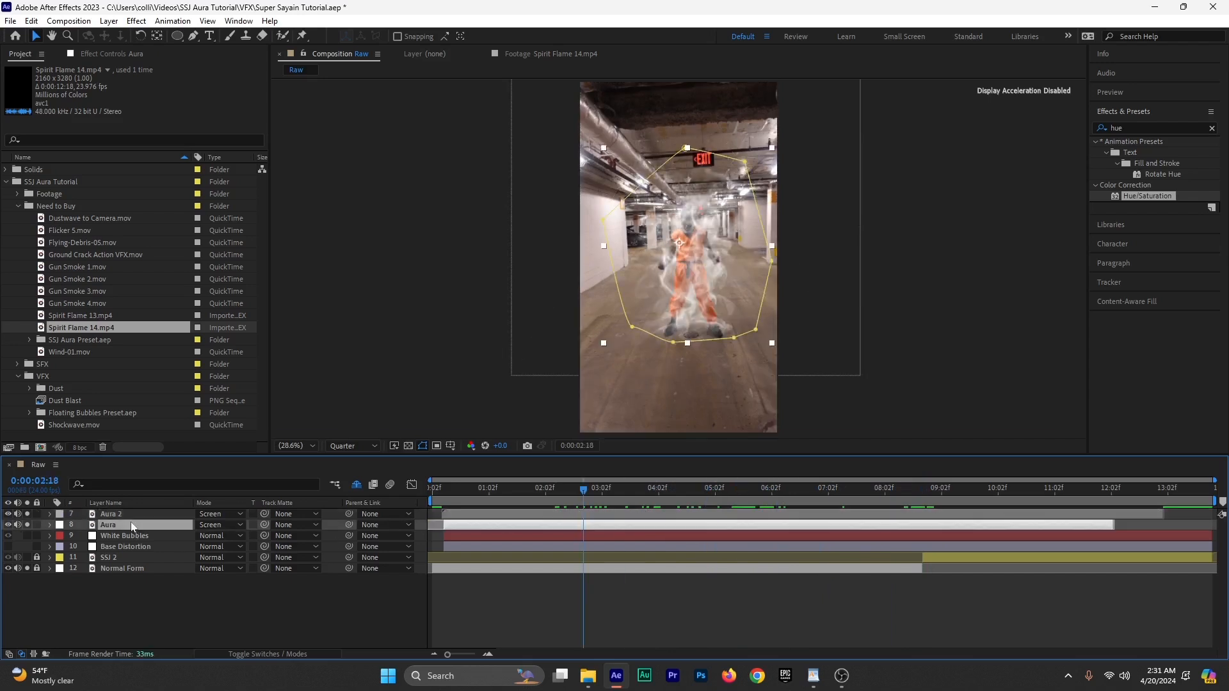
left_click(131, 514)
left_click(130, 525)
Step: Go to 0:00:08:18, where the SSJ 2 clip begins, and solo the SSJ 2 layer
left_click_drag(653, 497, 791, 503)
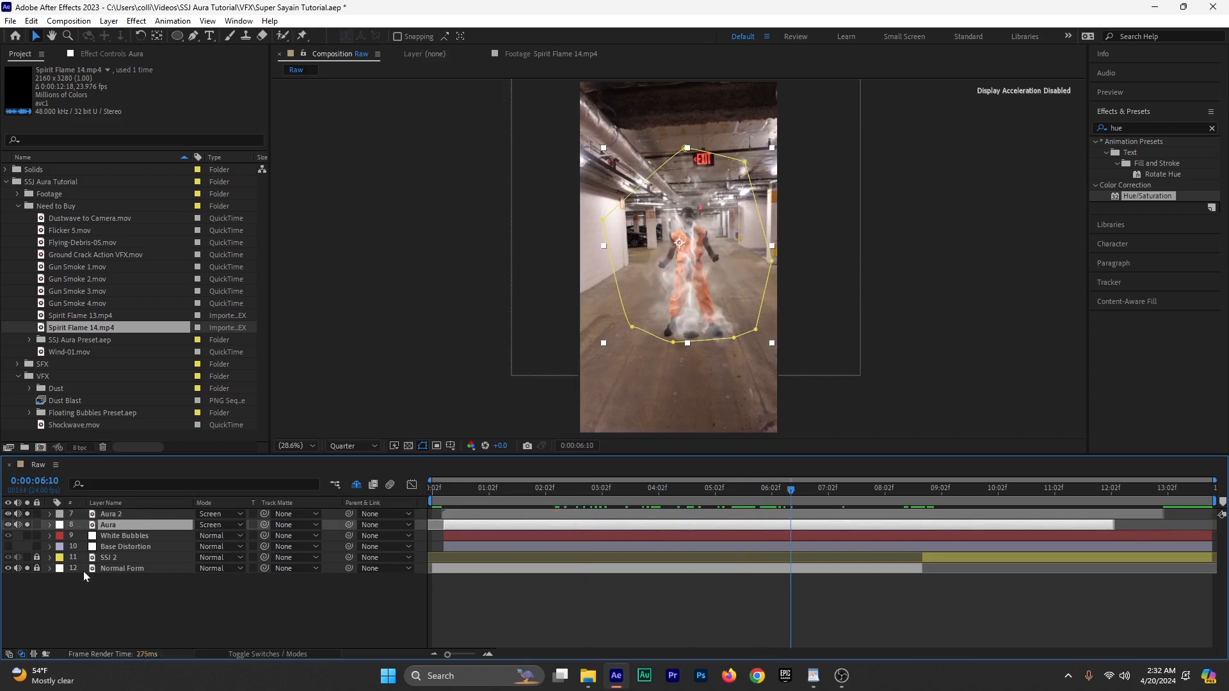
left_click_drag(910, 504, 923, 501)
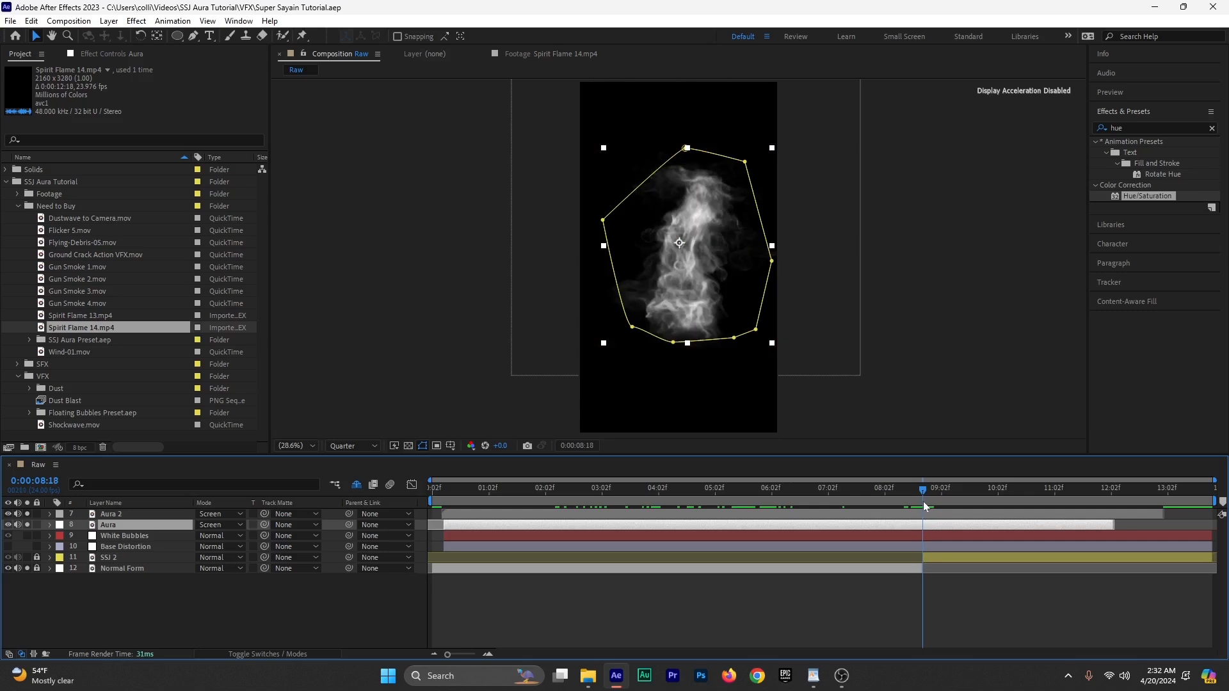
left_click(944, 557)
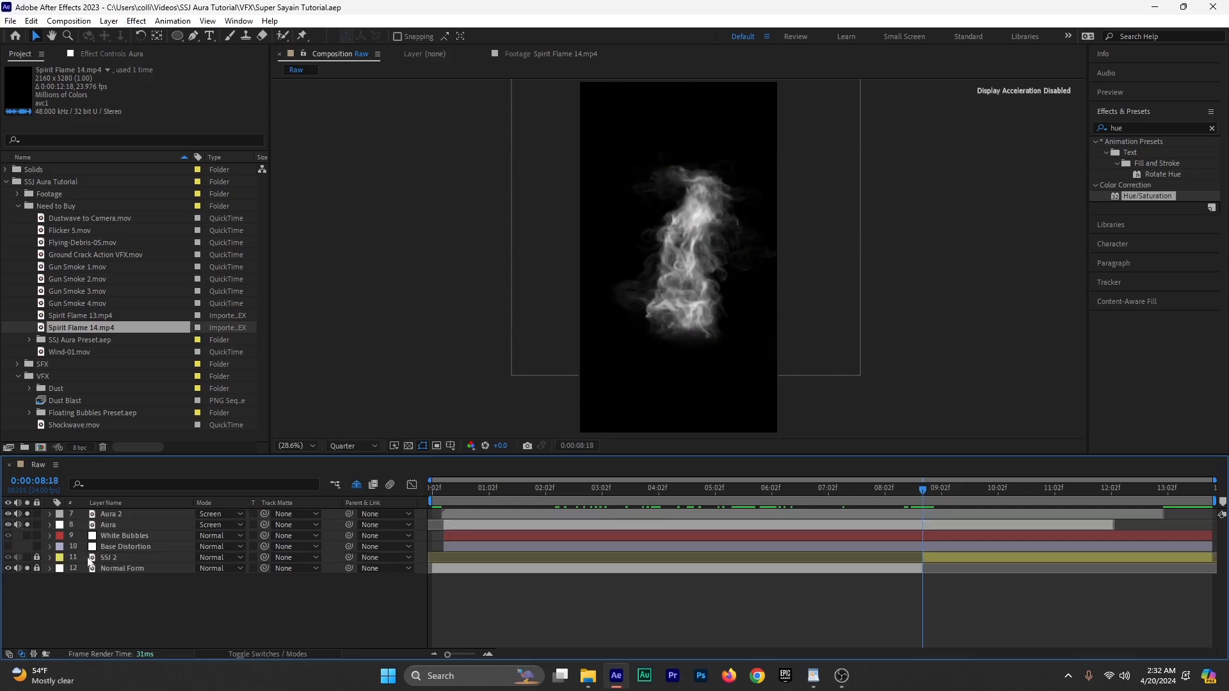
left_click(27, 558)
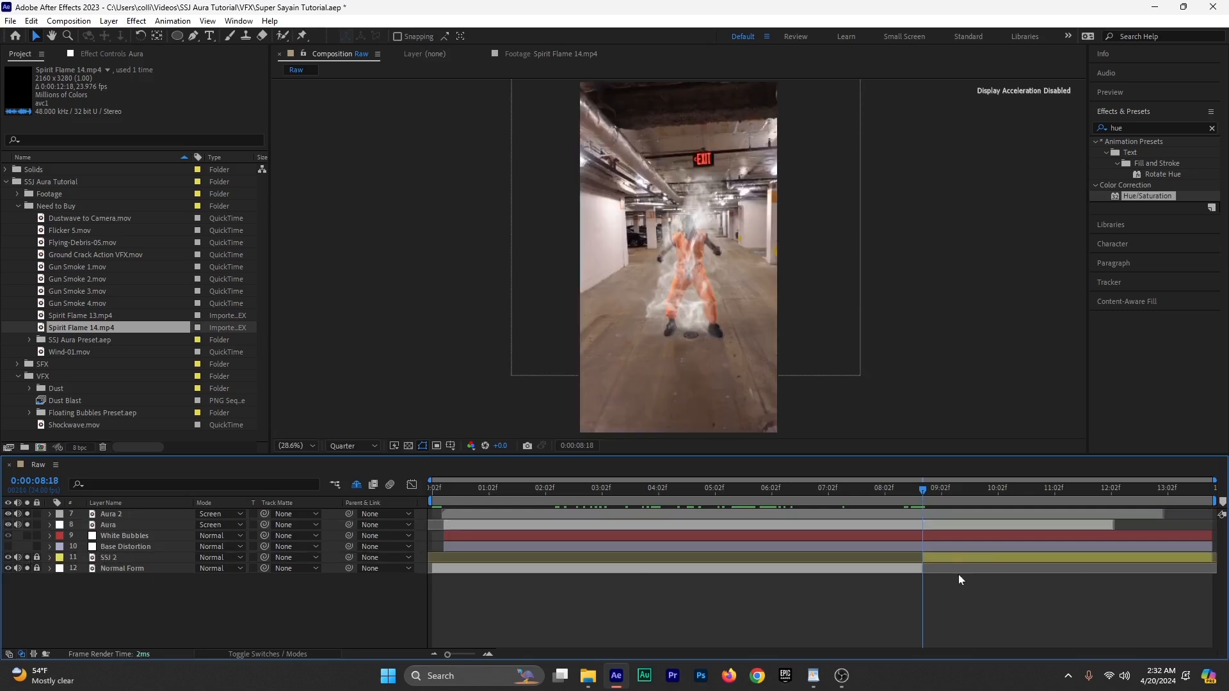
Step: Fade out the Aura layer with opacity keyframes of 100% at 0:00:08:18 and 0% at 0:00:09:13
left_click(939, 514)
left_click(939, 525)
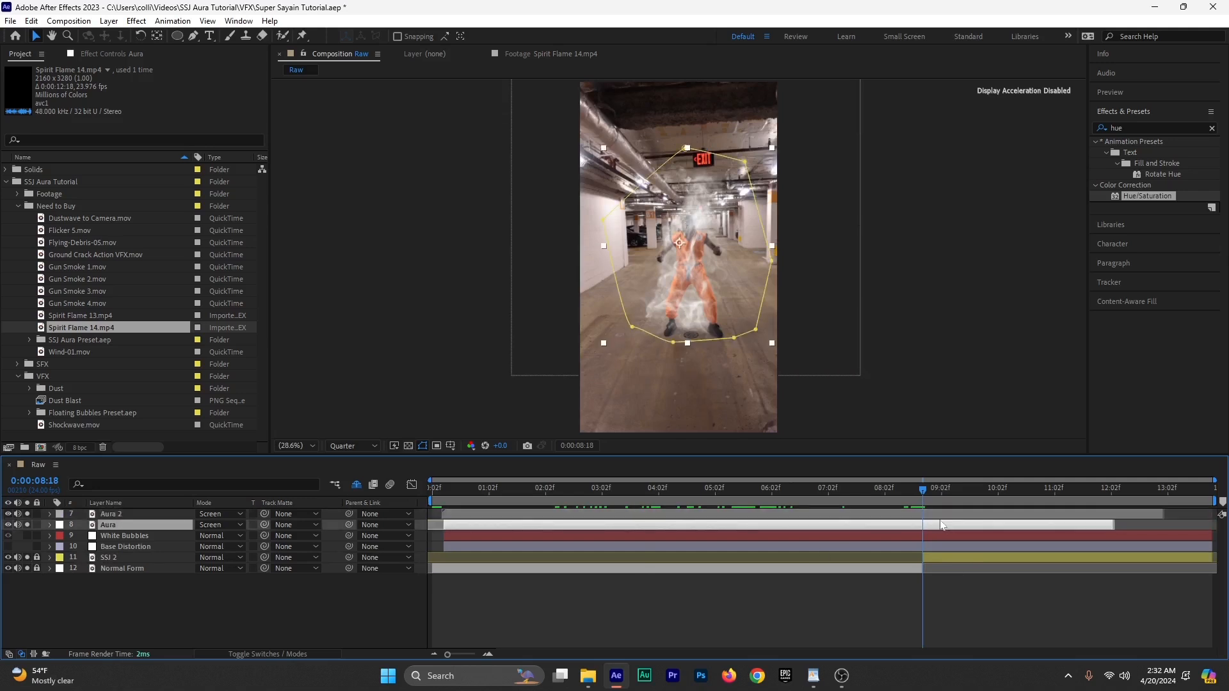
key("t")
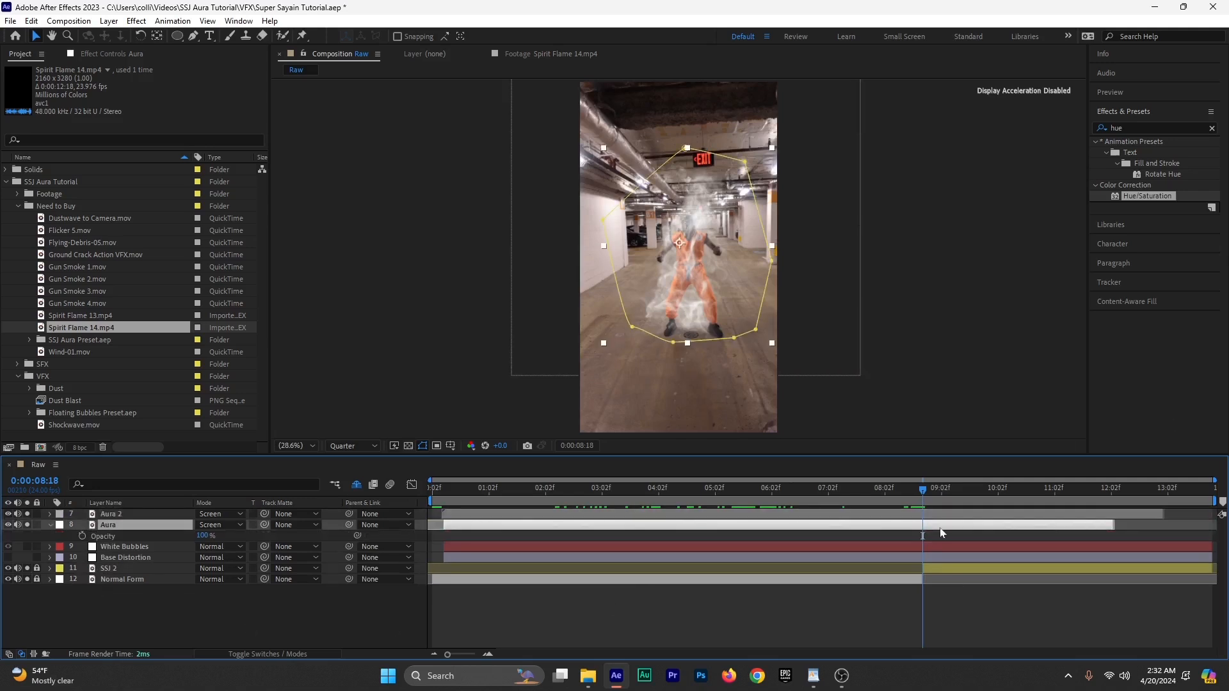
left_click(82, 536)
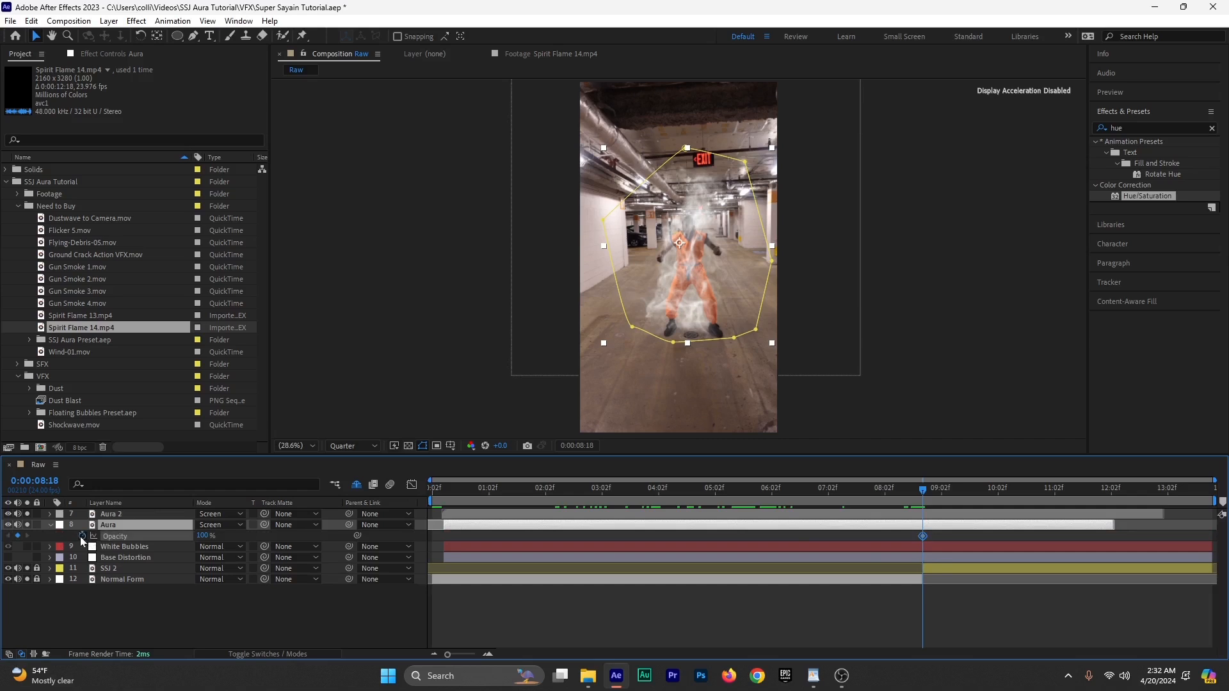
left_click_drag(923, 496, 968, 499)
left_click_drag(202, 536, 4, 535)
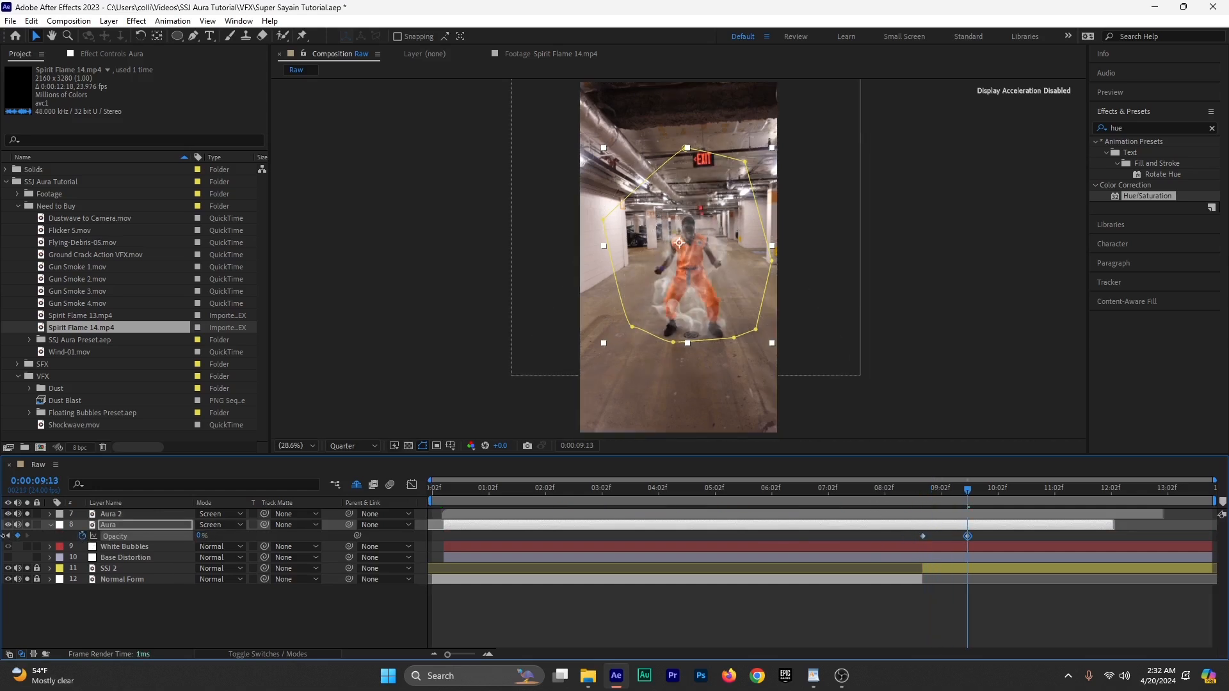
Step: Copy Aura's opacity keyframes onto Aura 2 at 0:00:08:18 and check the fade at 0:00:09:13
left_click(921, 496)
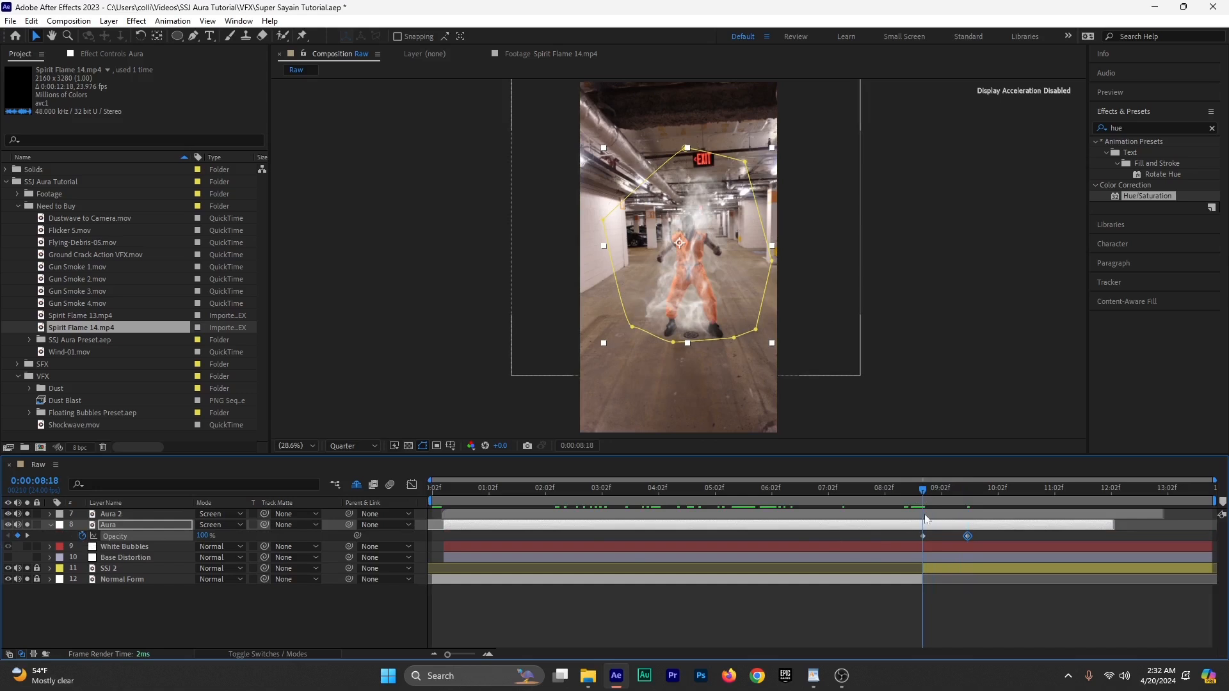
left_click(121, 515)
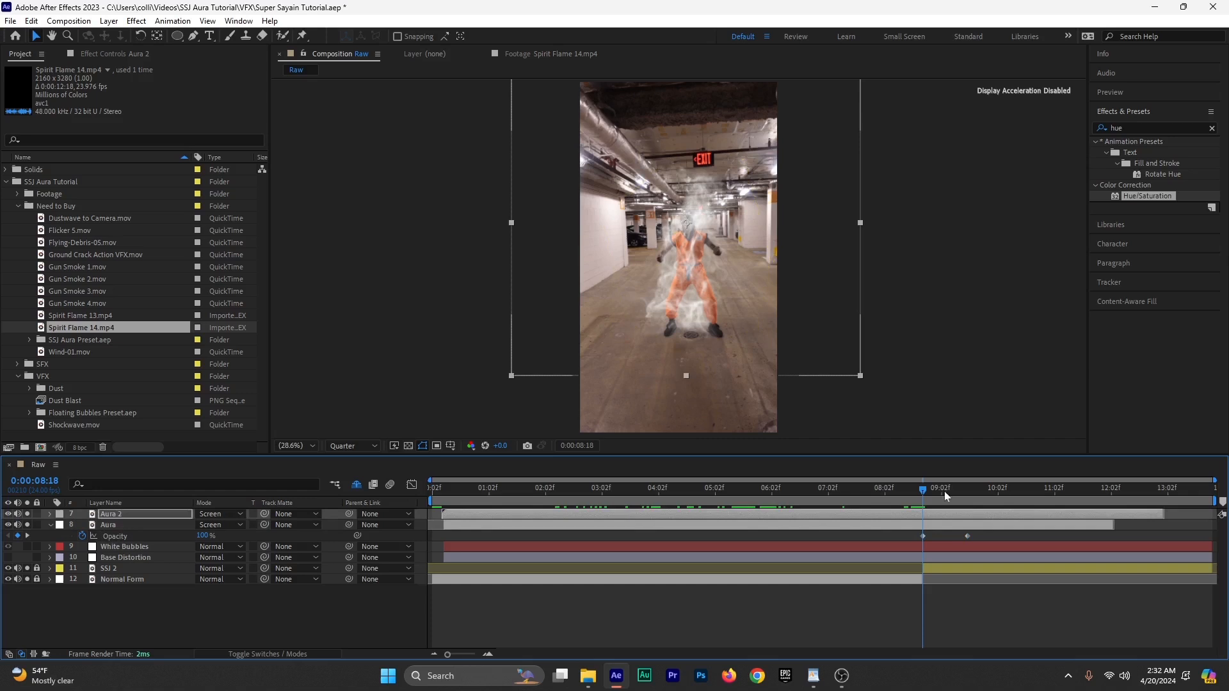
left_click_drag(927, 497, 967, 497)
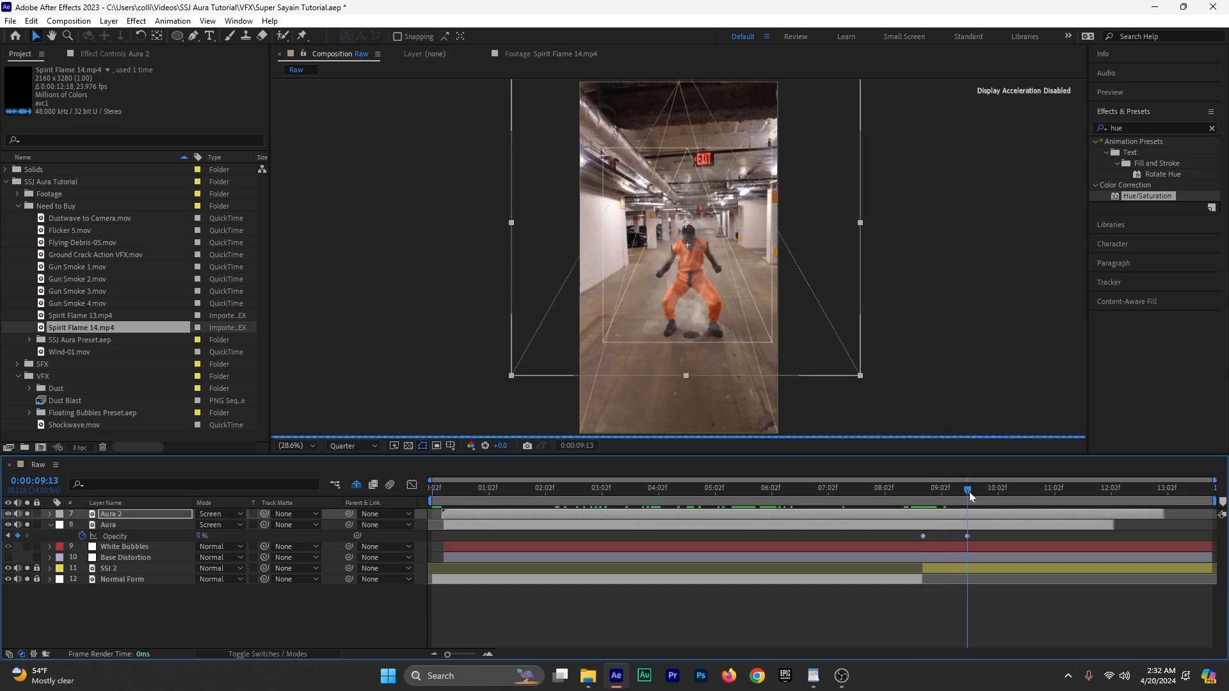
Step: Trim the ends of Aura and Aura 2 to just after 0:00:09:13 and save the project
left_click_drag(1113, 525, 975, 534)
left_click_drag(1162, 515, 969, 527)
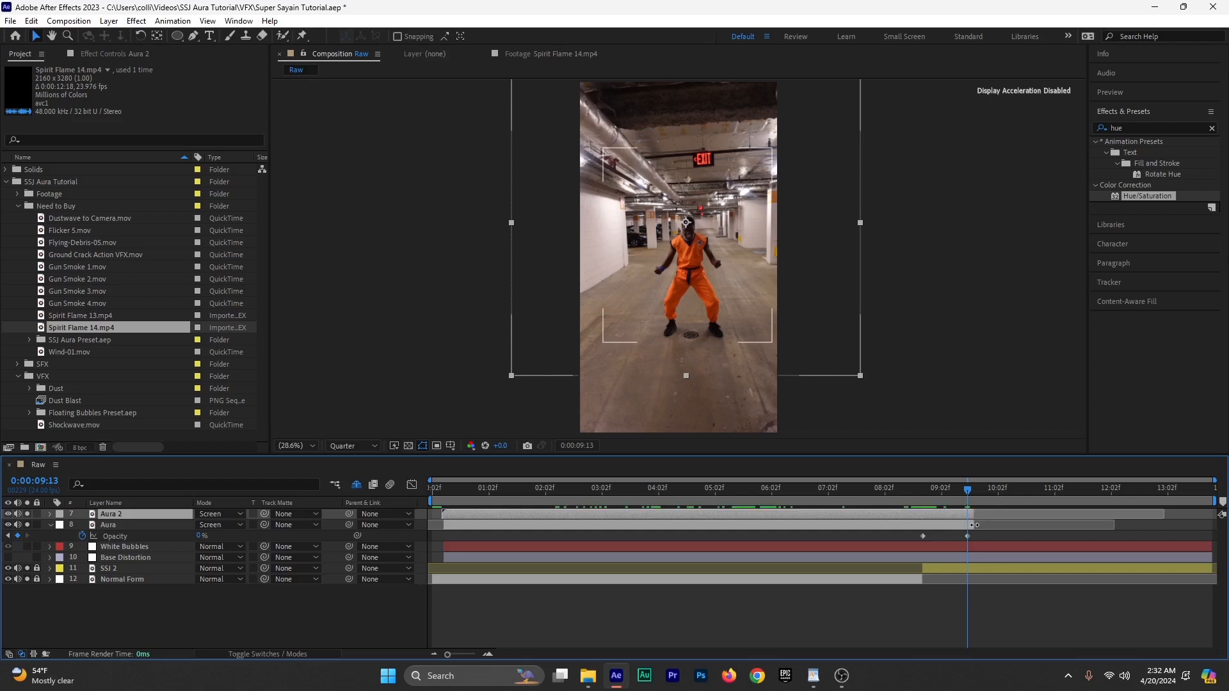
key("ctrl+s")
left_click(51, 524)
Step: Turn off solo on the Normal Form, SSJ 2, Aura and Aura 2 layers
left_click_drag(433, 492, 480, 494)
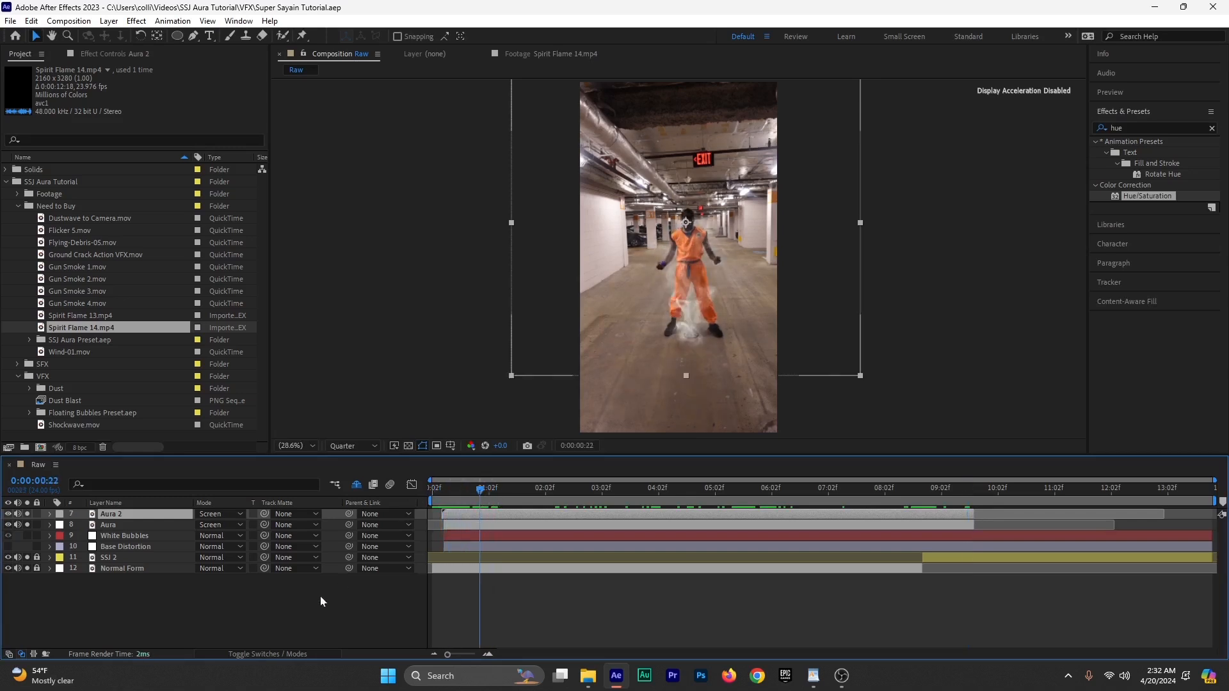
left_click(320, 601)
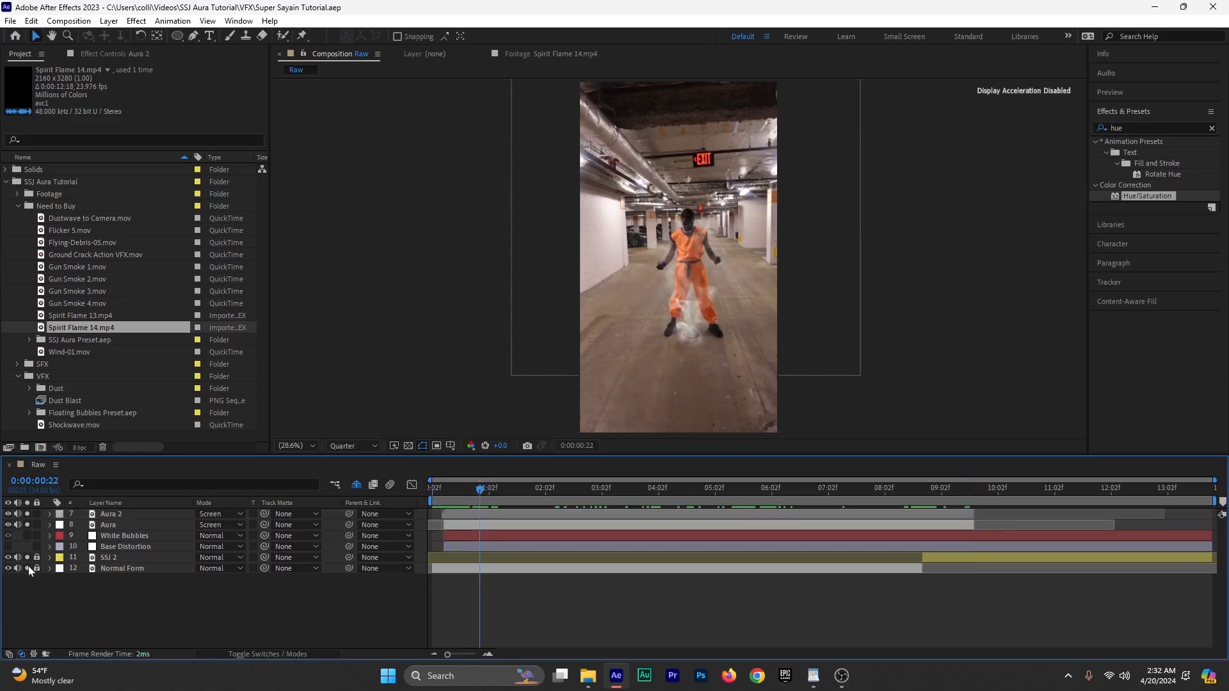
left_click_drag(28, 566, 26, 515)
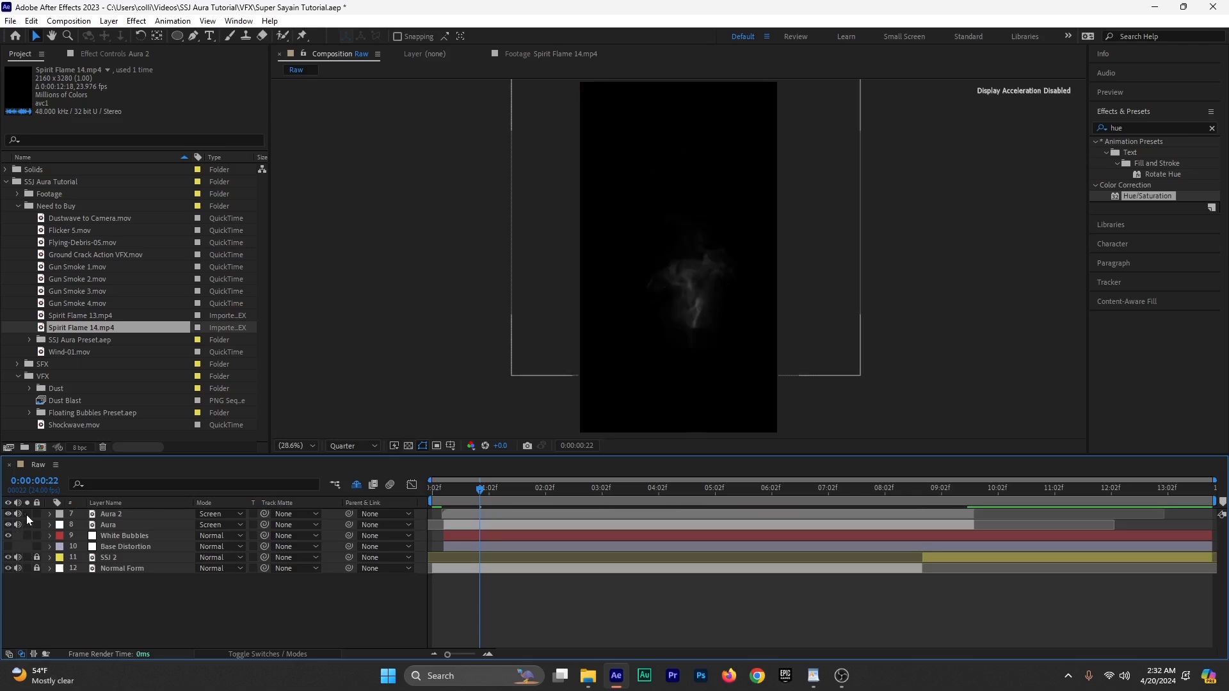
Step: Preview the full composite from 0:00:00:03, scrub to 0:00:02:17 and save the project
left_click_drag(459, 497, 436, 495)
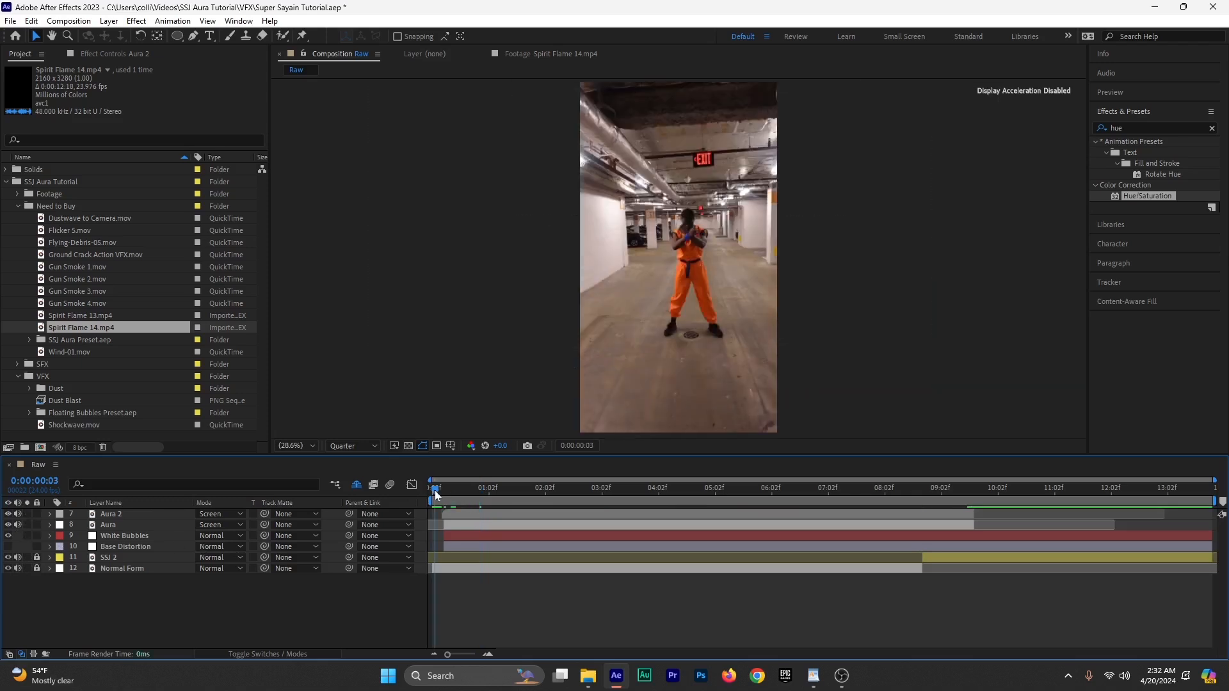
key("space")
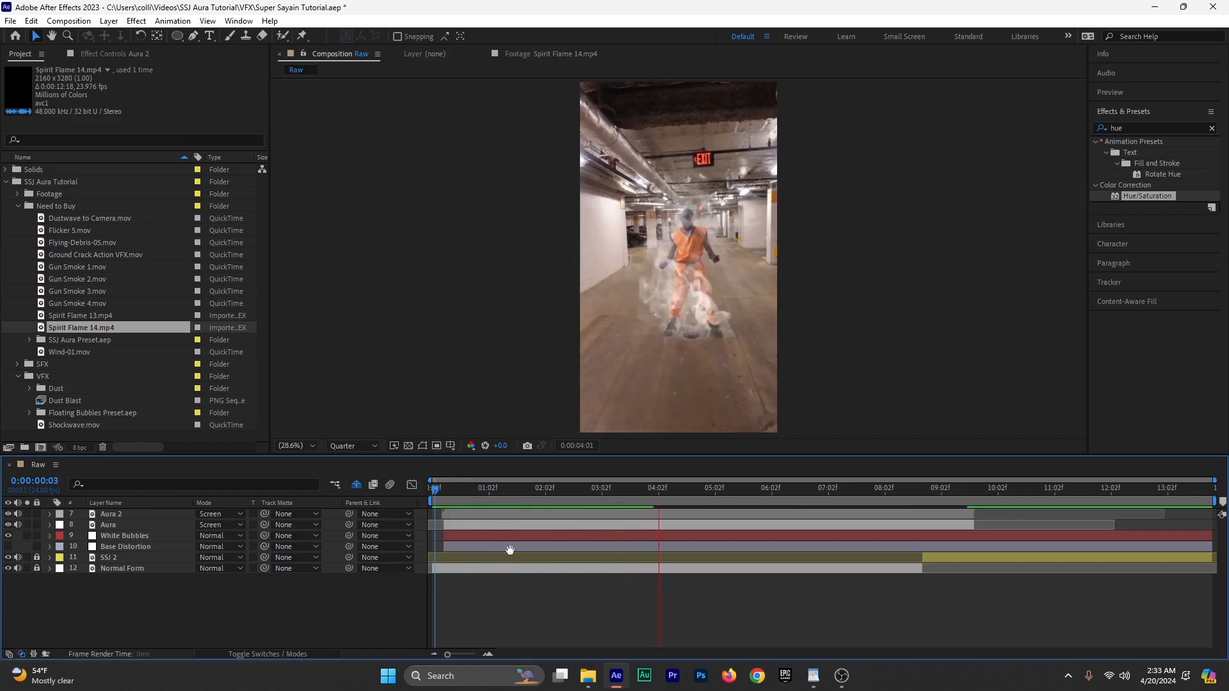
left_click_drag(478, 488, 589, 498)
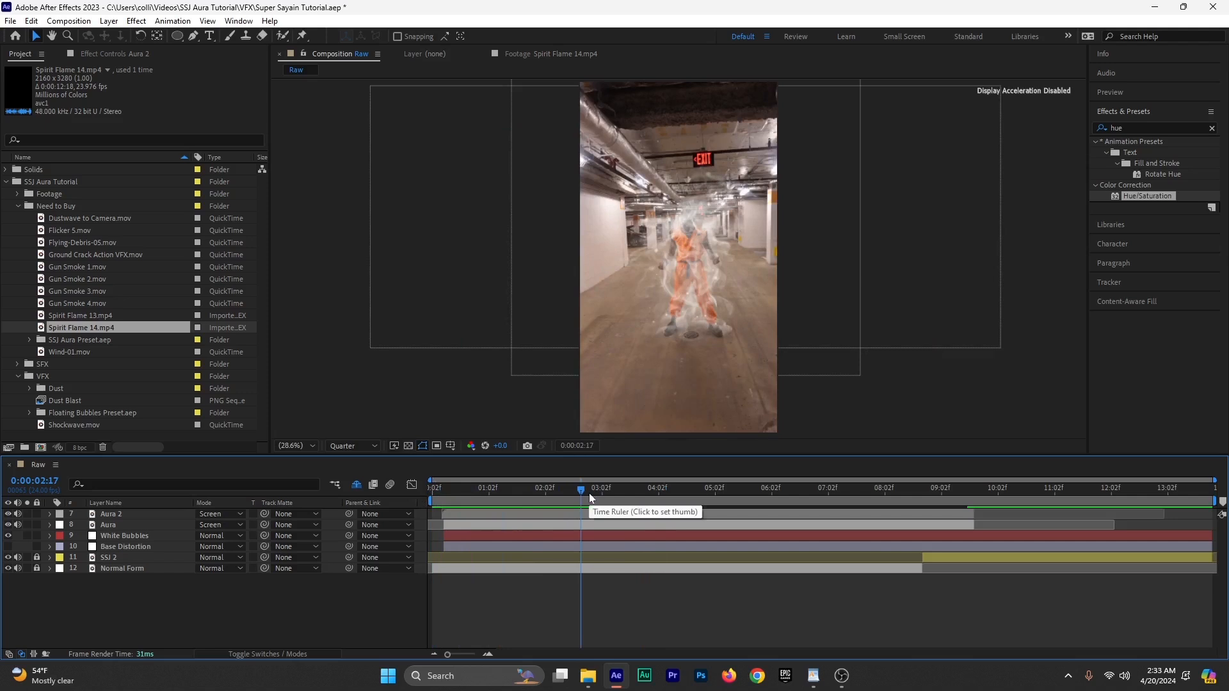
key("ctrl+s")
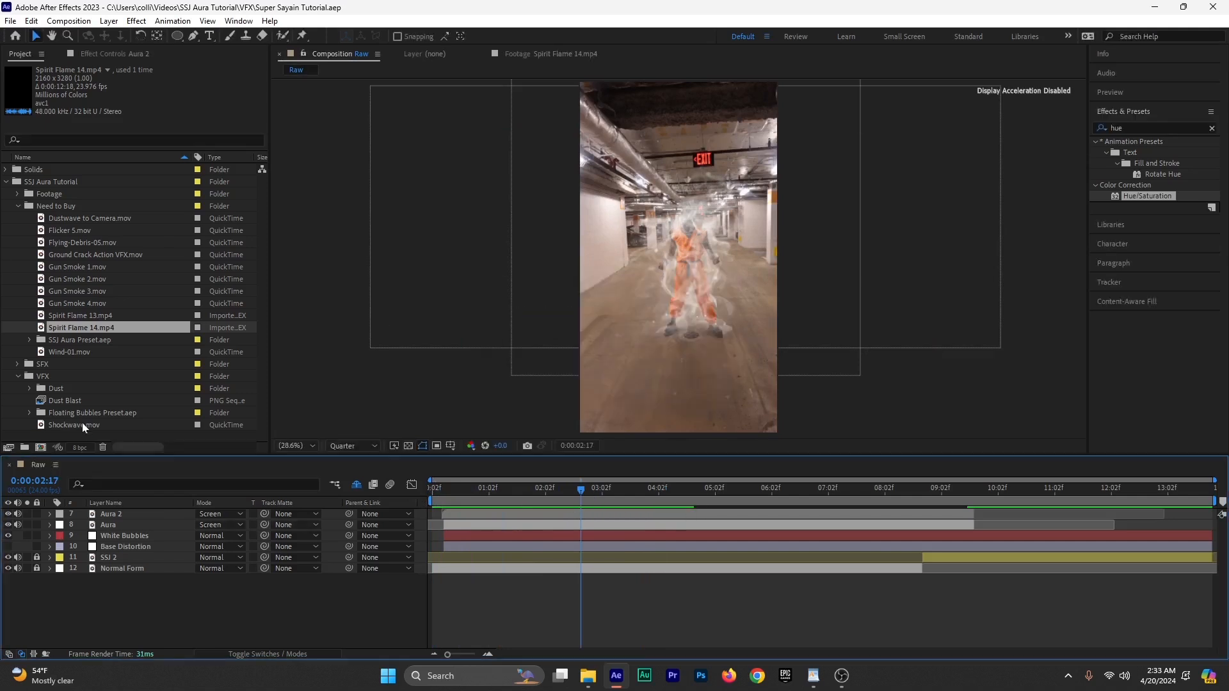
Step: Add Shockwave.mov from the VFX folder above Aura 2, near the start of the composition
left_click(87, 425)
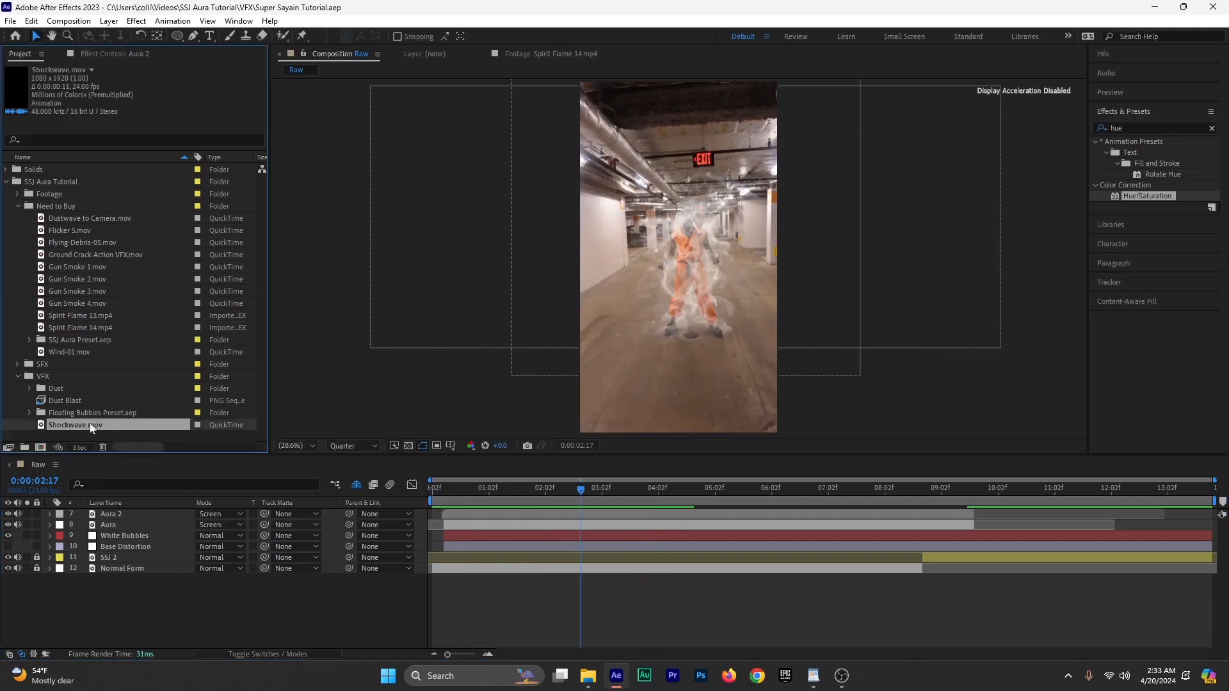
left_click(17, 207)
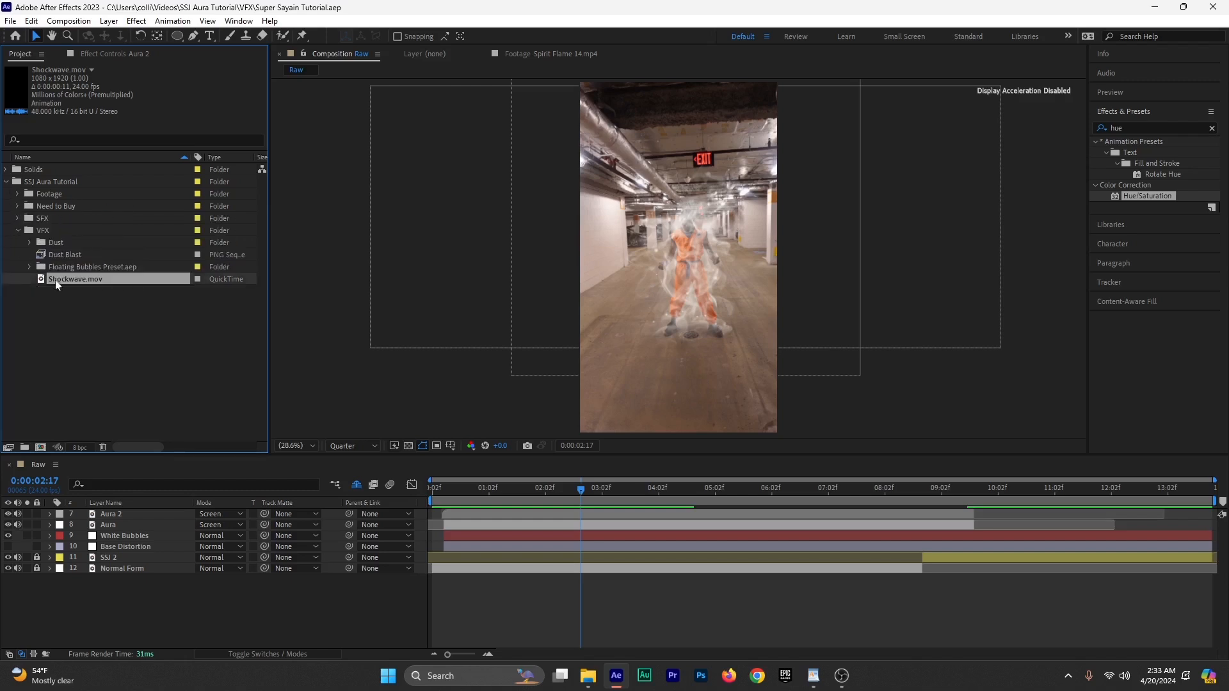
left_click(8, 187)
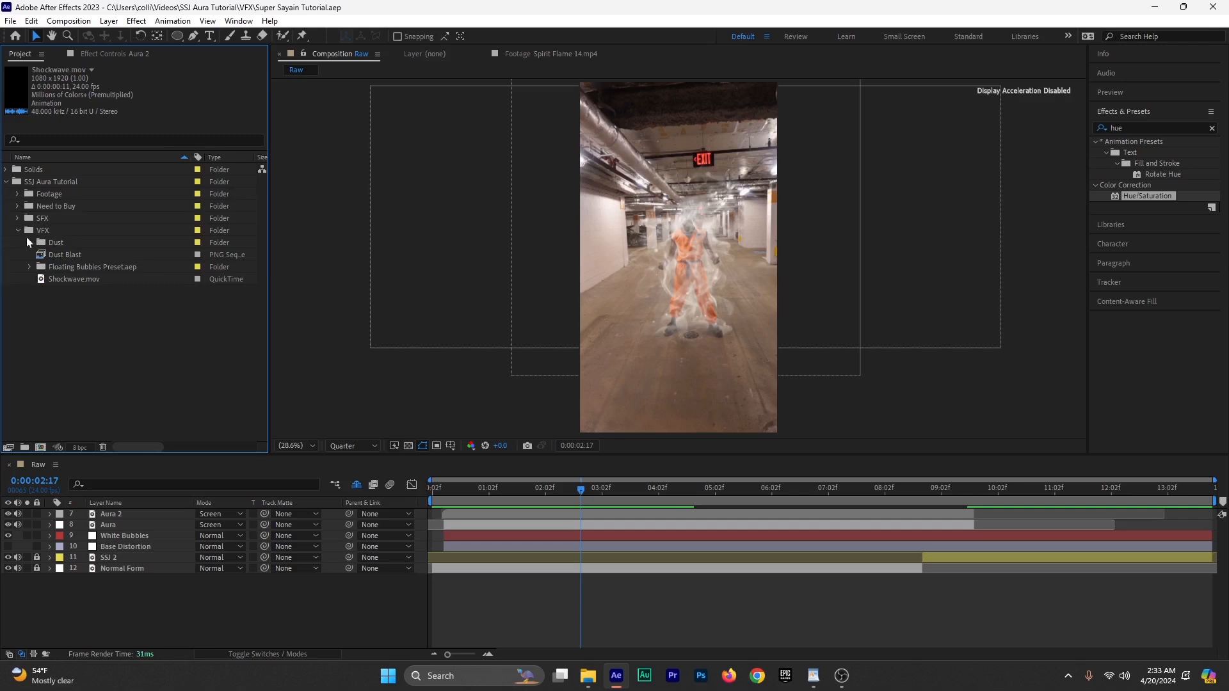
left_click(71, 282)
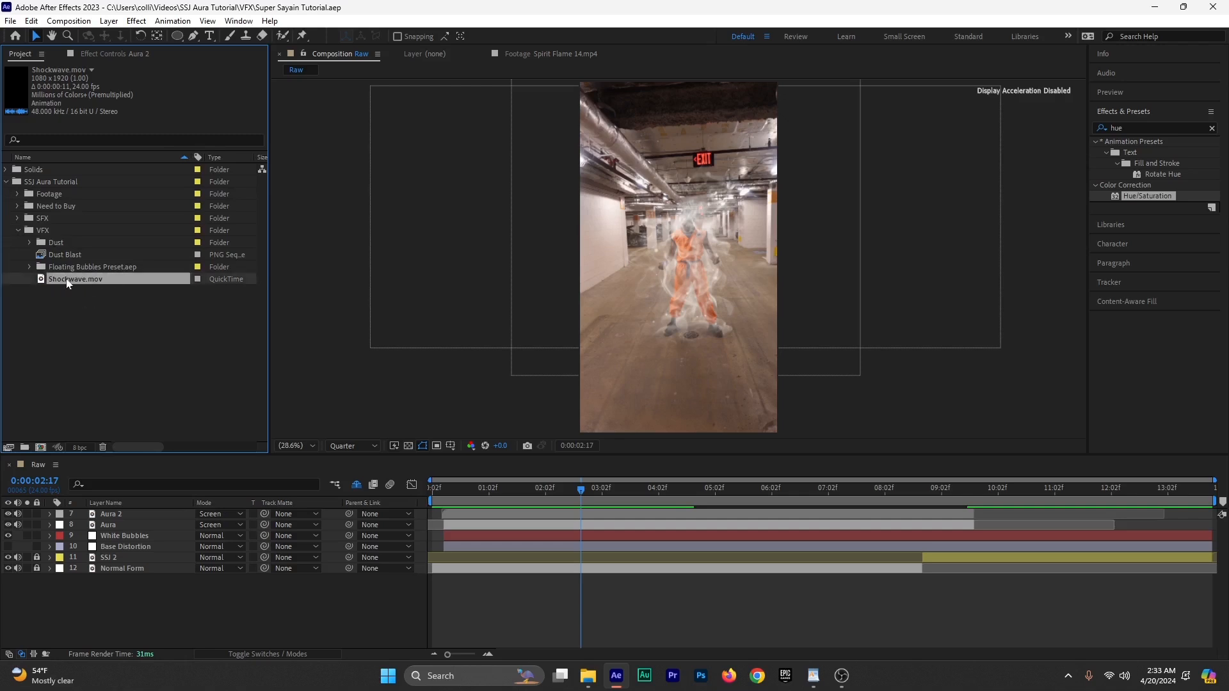
left_click_drag(69, 283, 450, 489)
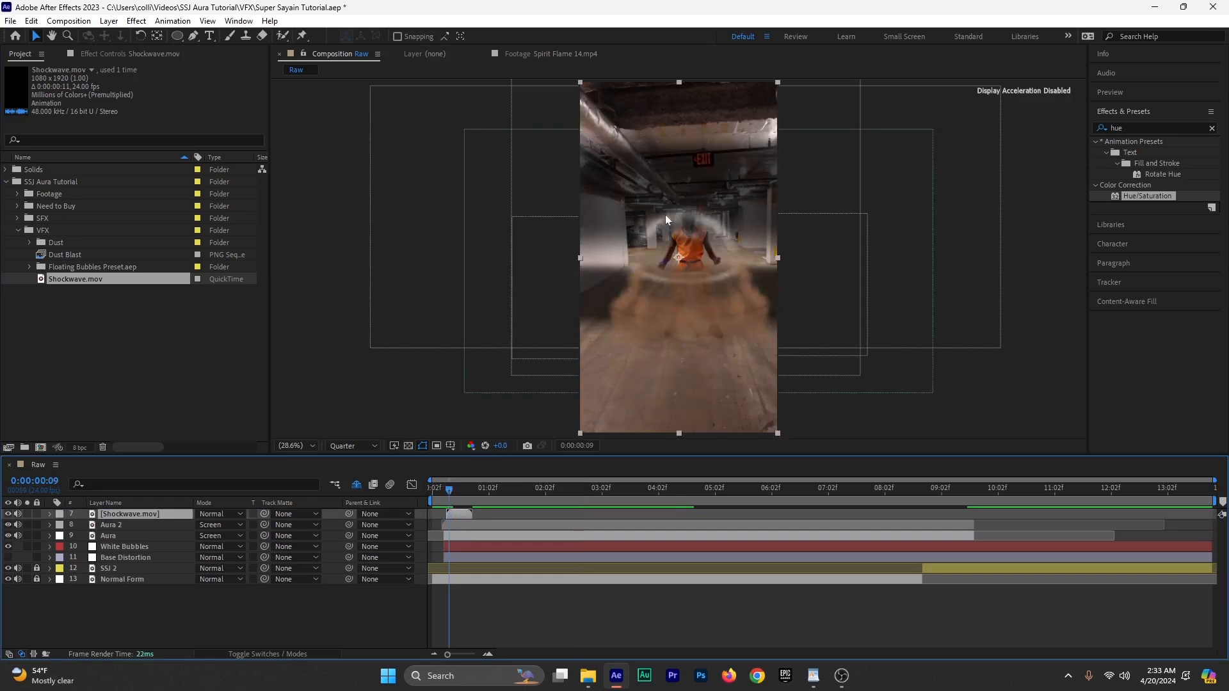
Step: Set the Shockwave.mov layer's blending mode to Add and check the brighter ring at 0:00:00:10
left_click(211, 514)
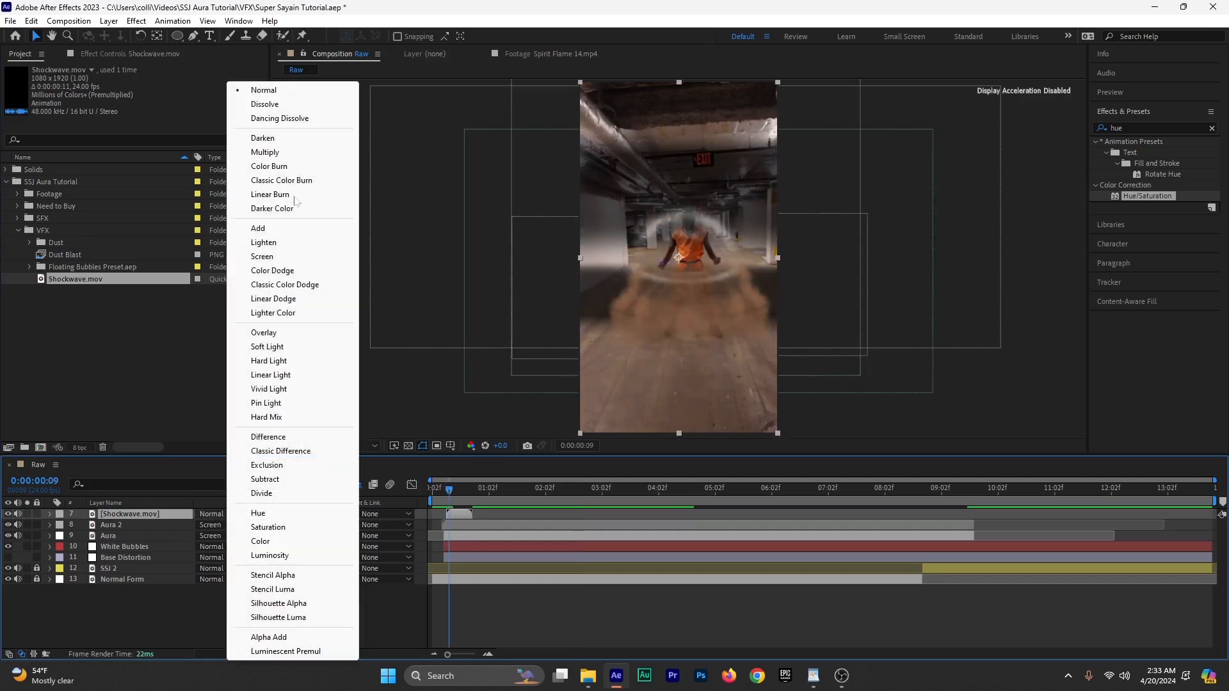
left_click(267, 257)
left_click(221, 512)
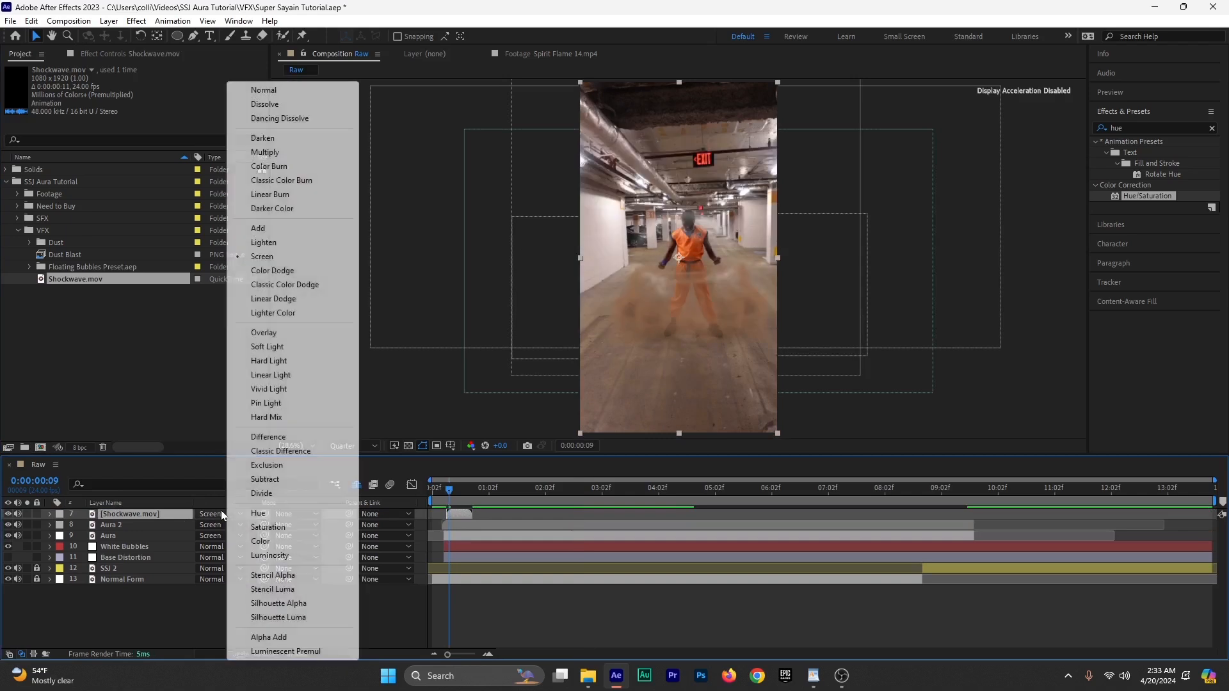
left_click(268, 228)
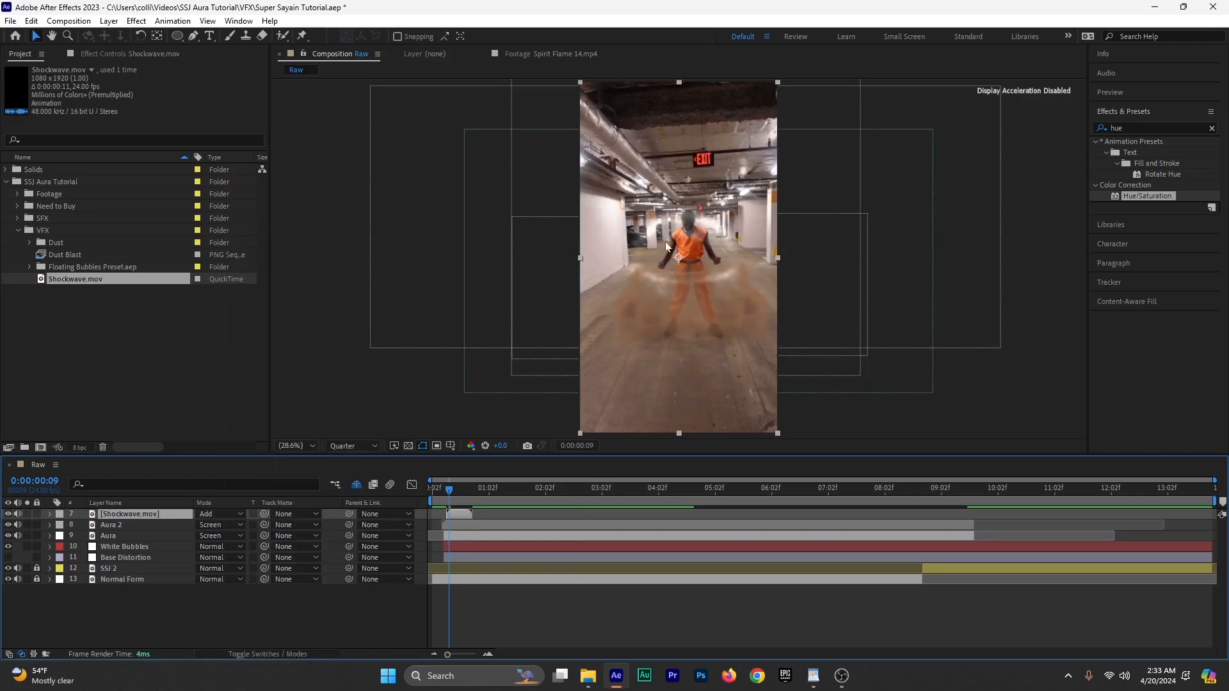
left_click(488, 654)
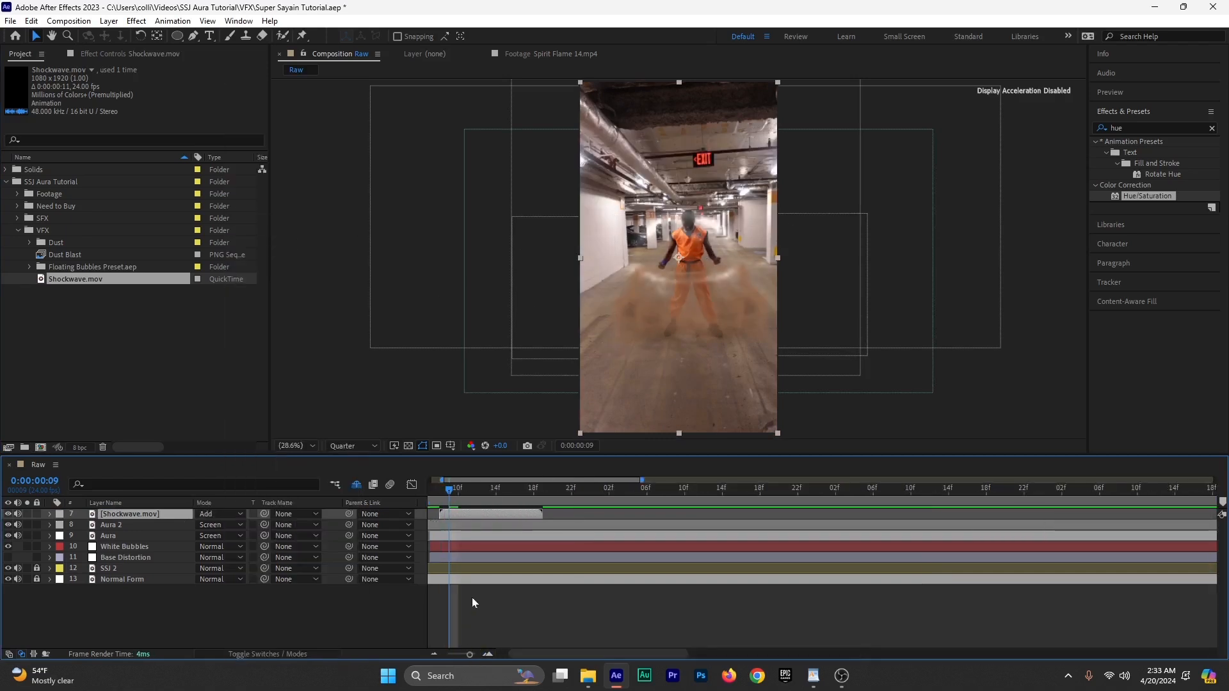
left_click_drag(480, 487, 508, 489)
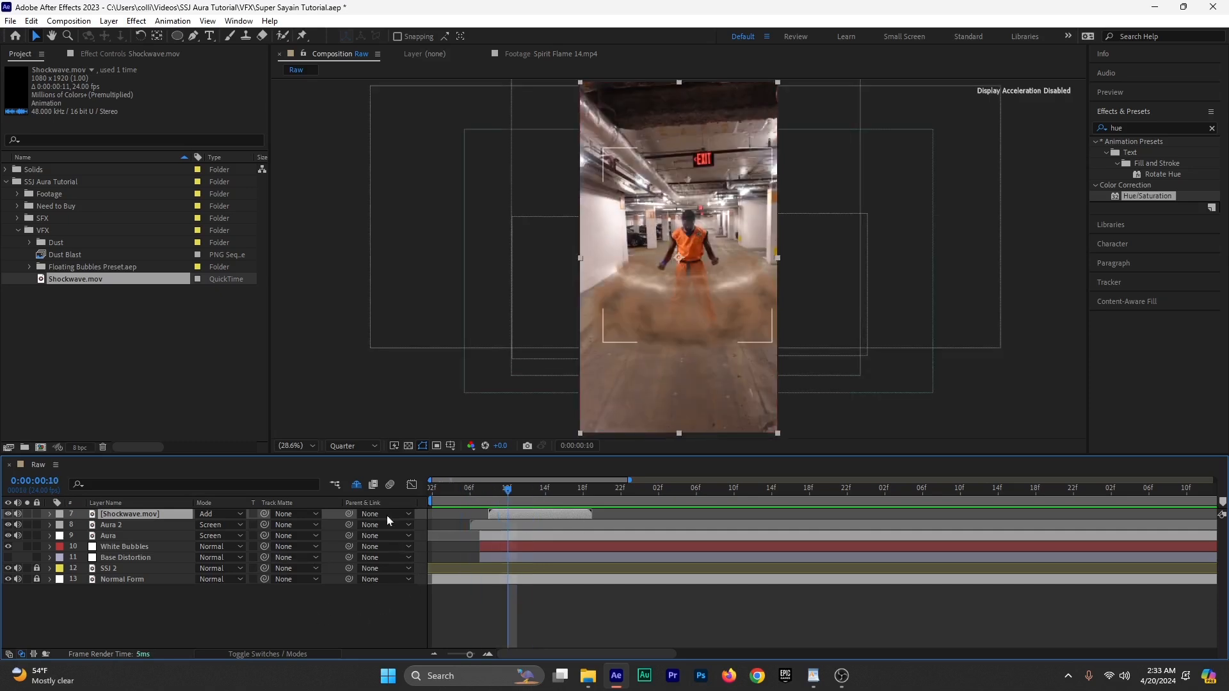
Step: Reveal the shy layers, move Shockwave.mov directly below White Flash, and hide the shy layers again
left_click(357, 485)
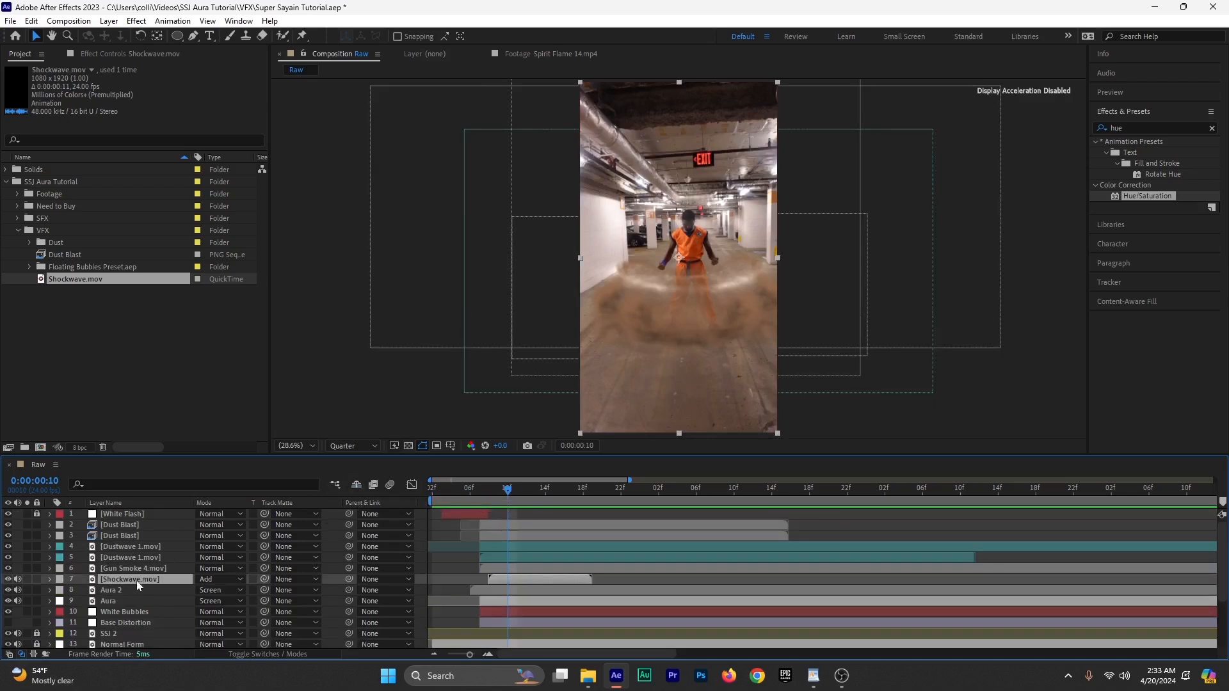
left_click_drag(138, 585, 140, 520)
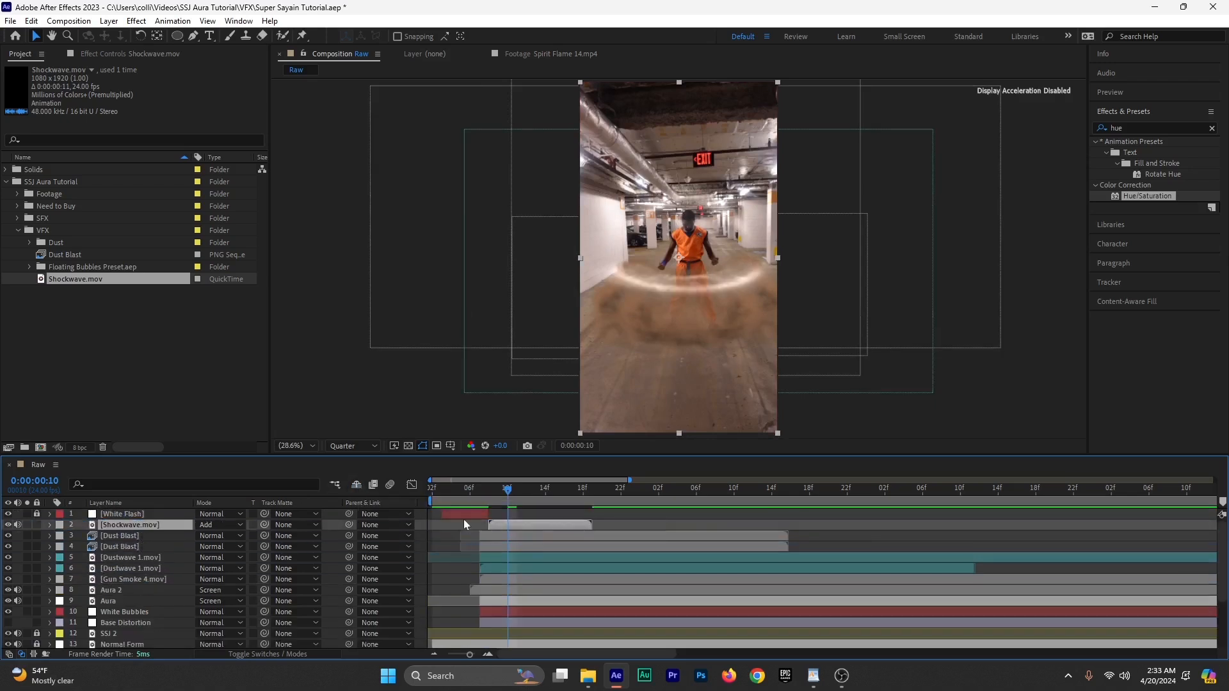
left_click(356, 486)
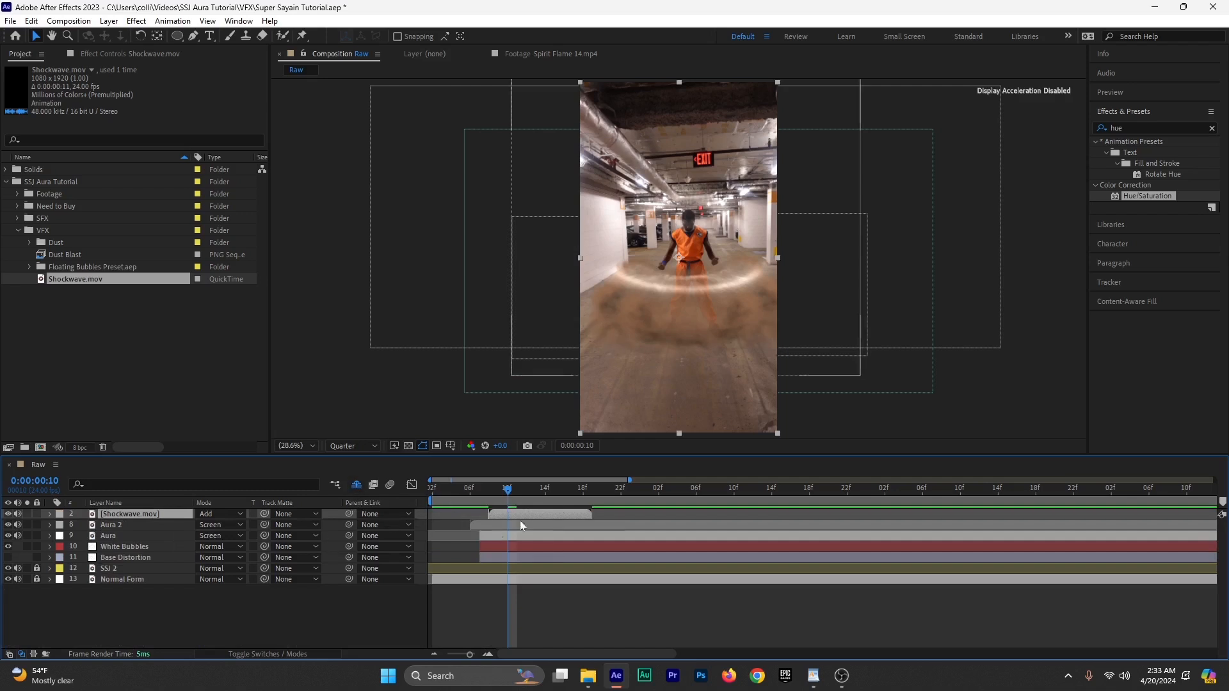
Step: Preview the shockwave at the start of the composition and save the project
key("Page_Up")
key("Page_Up")
left_click_drag(465, 497, 419, 501)
key("space")
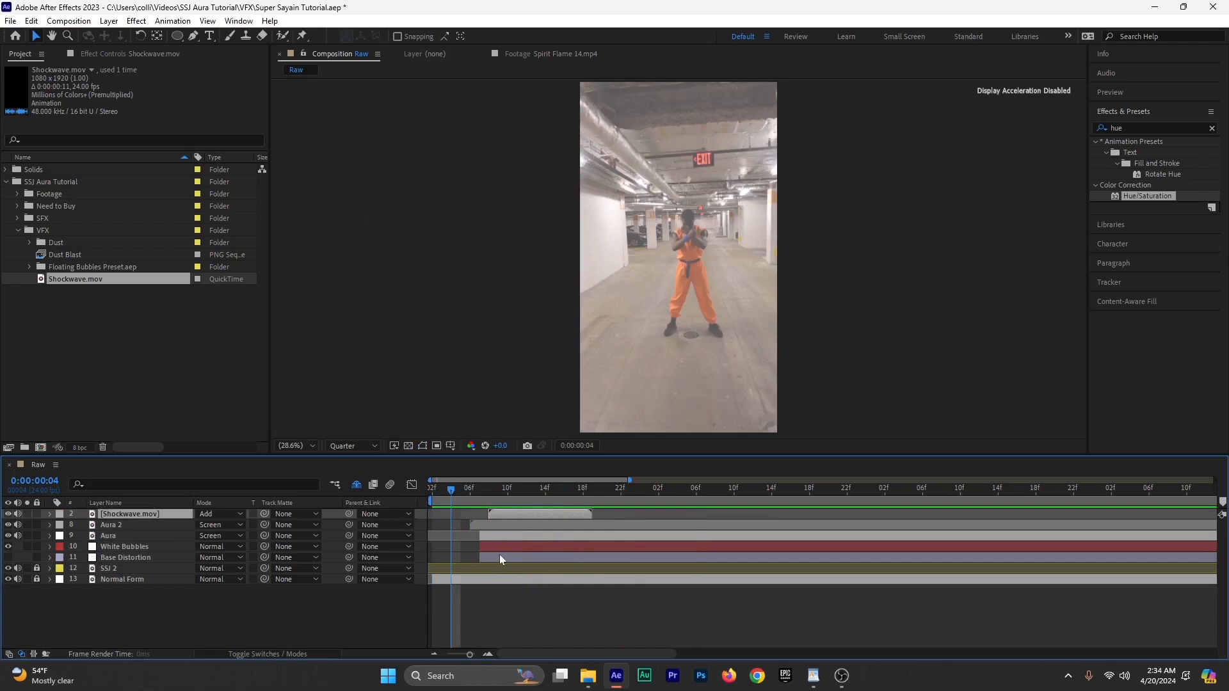
key("space")
mouse_move(517, 491)
left_mouse_down()
mouse_move(556, 494)
mouse_move(513, 498)
left_mouse_up()
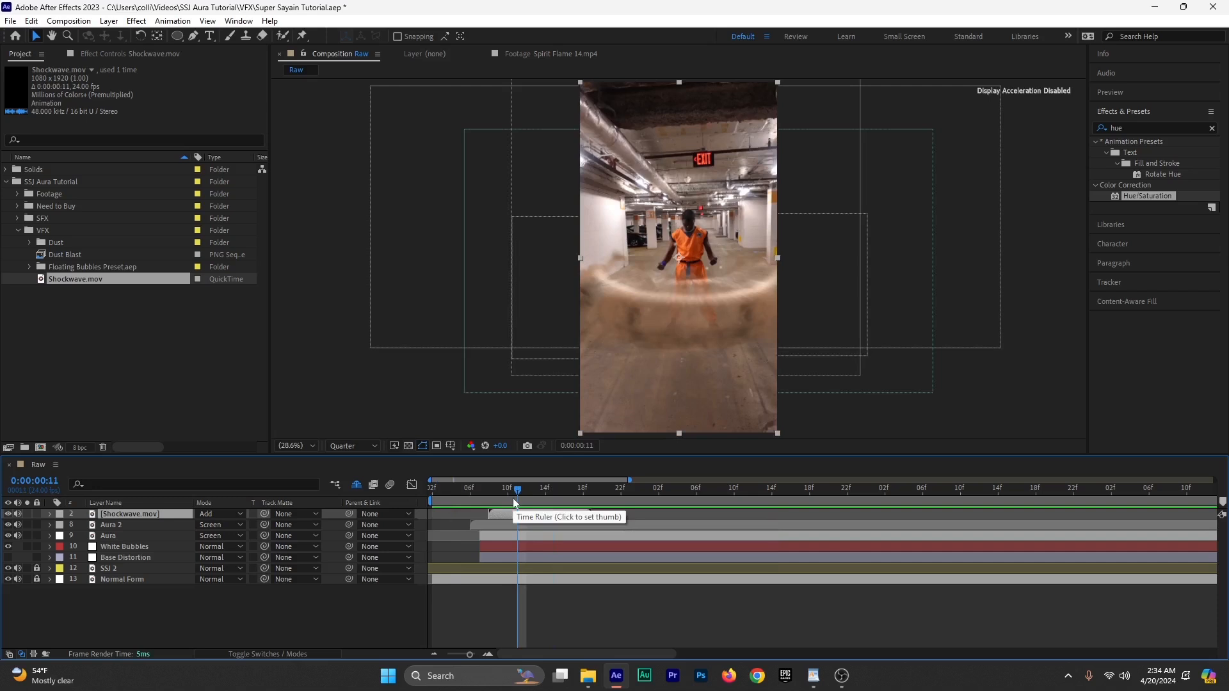
left_click_drag(513, 498, 447, 509)
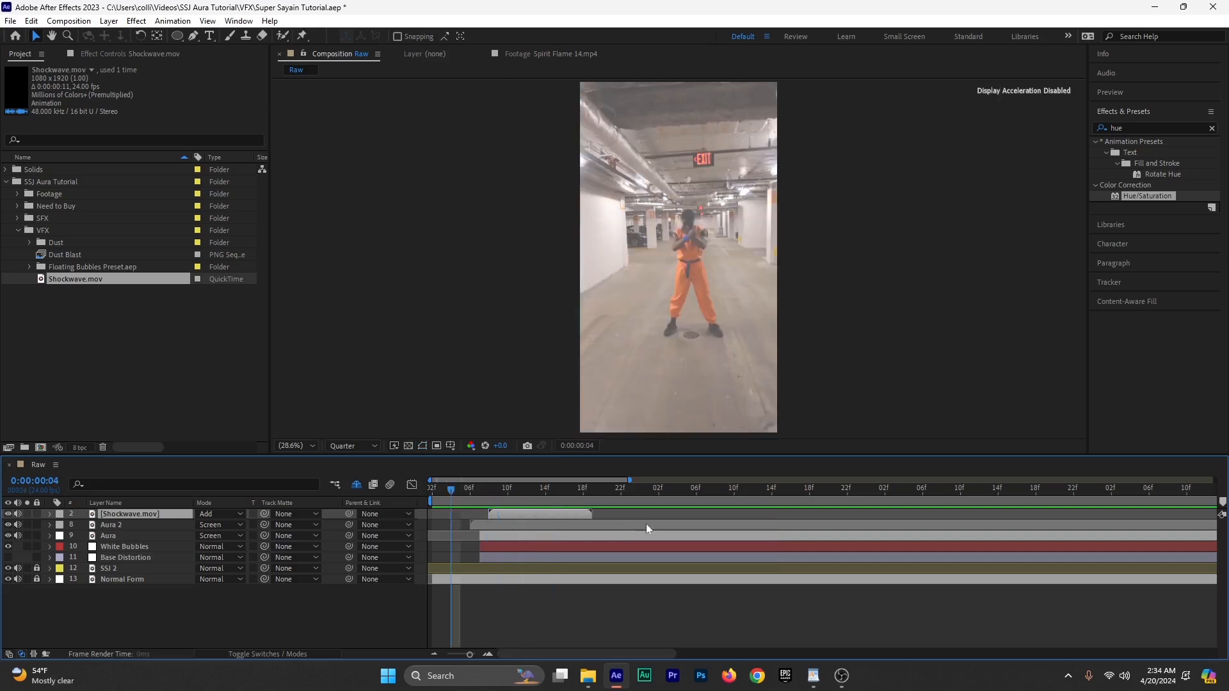
left_click_drag(634, 499, 750, 539)
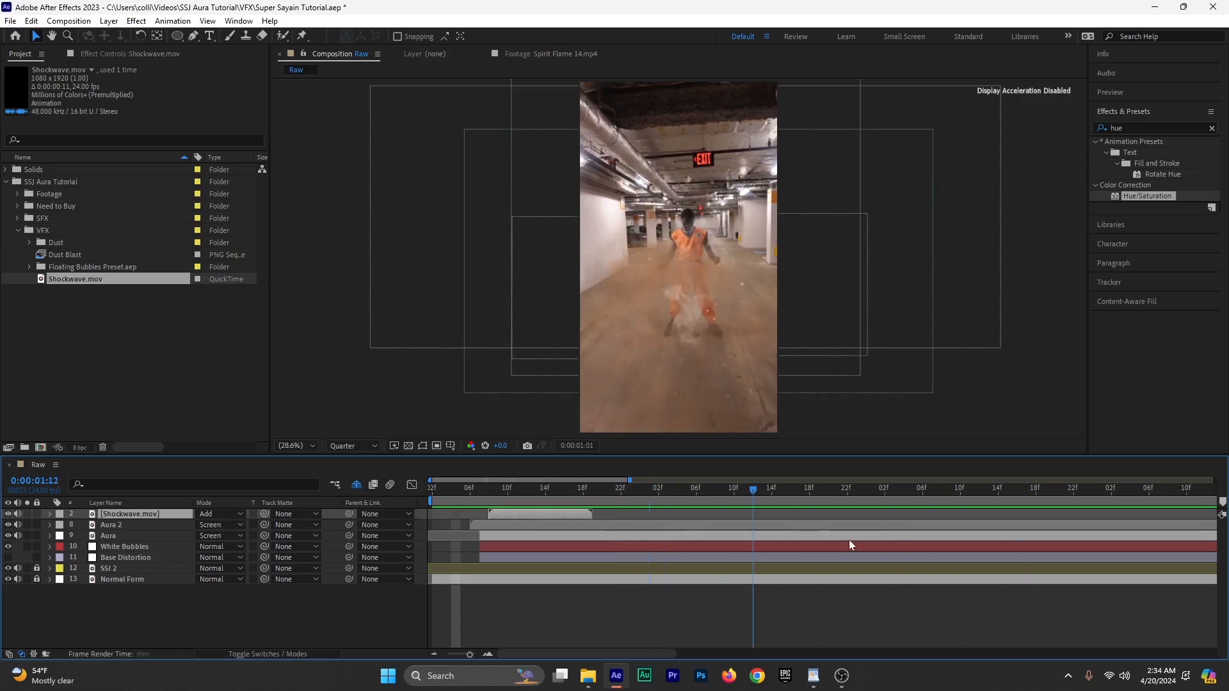
left_click_drag(850, 545, 480, 566)
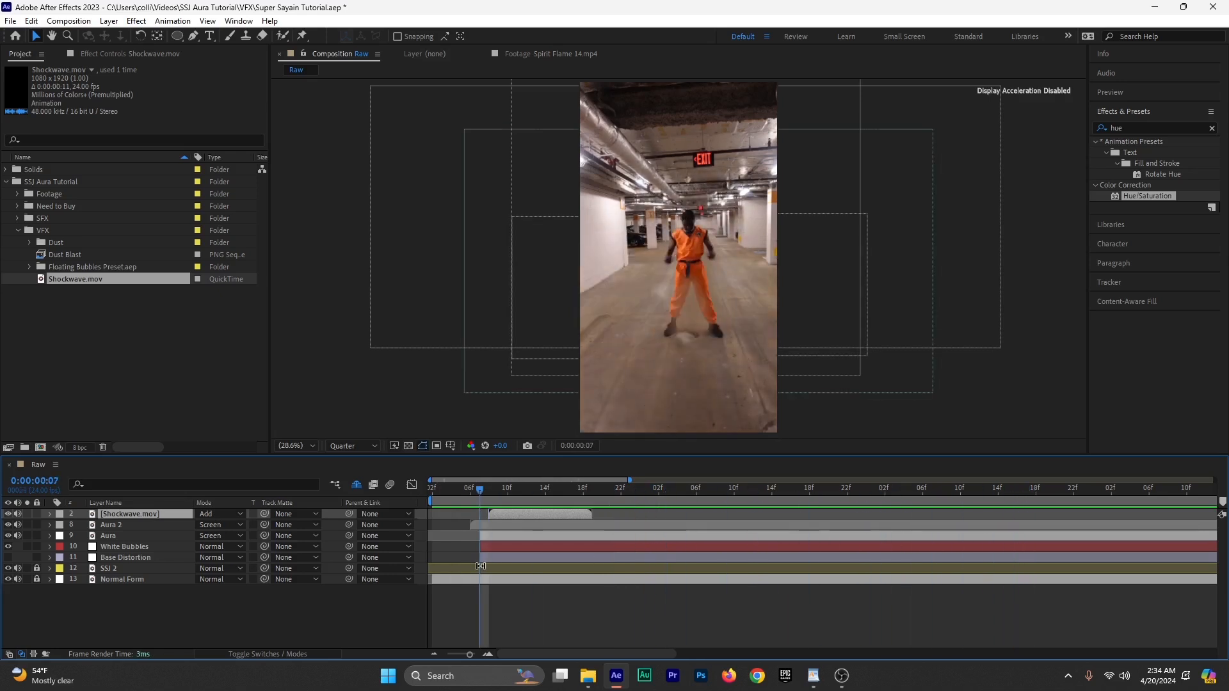
key("ctrl+s")
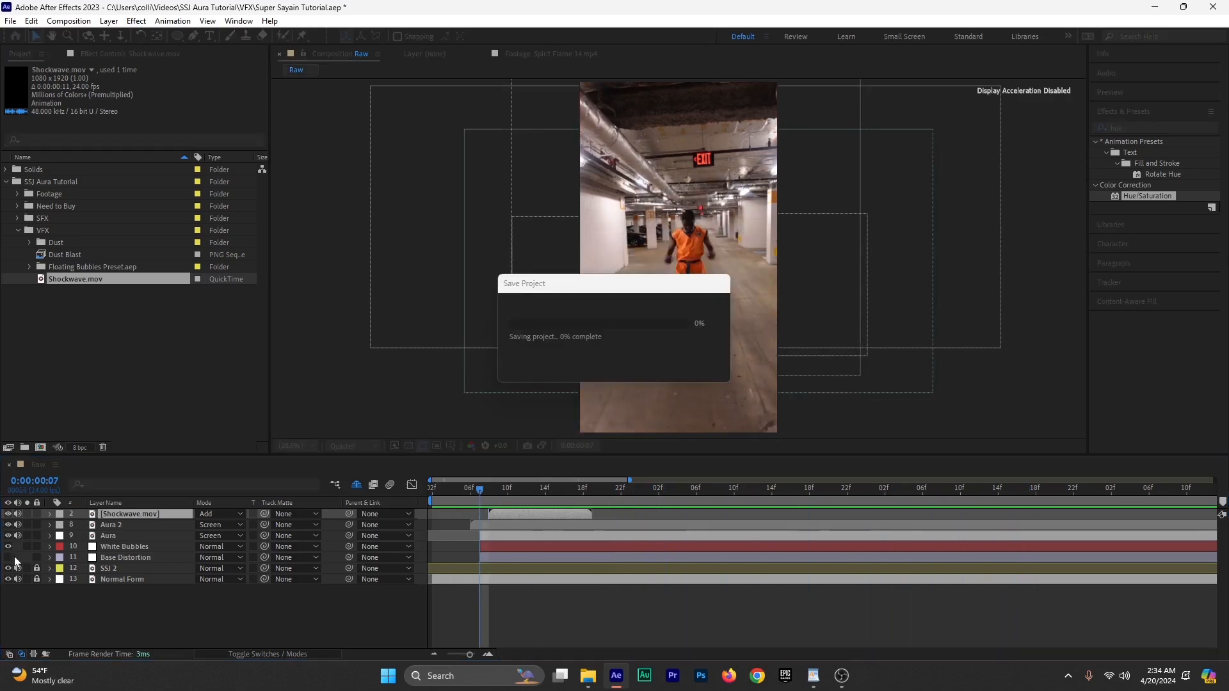
Step: Turn on the Base Distortion layer's visibility and preview the composite from 0:00:00:05
left_click(8, 557)
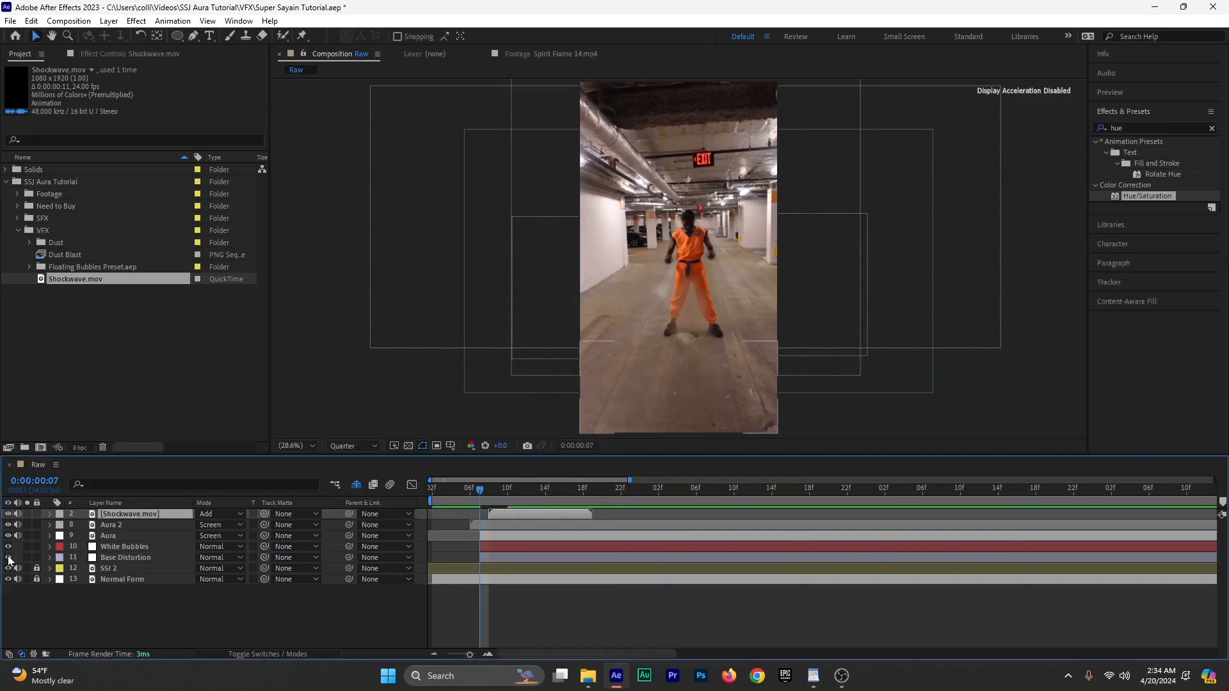
left_click(461, 490)
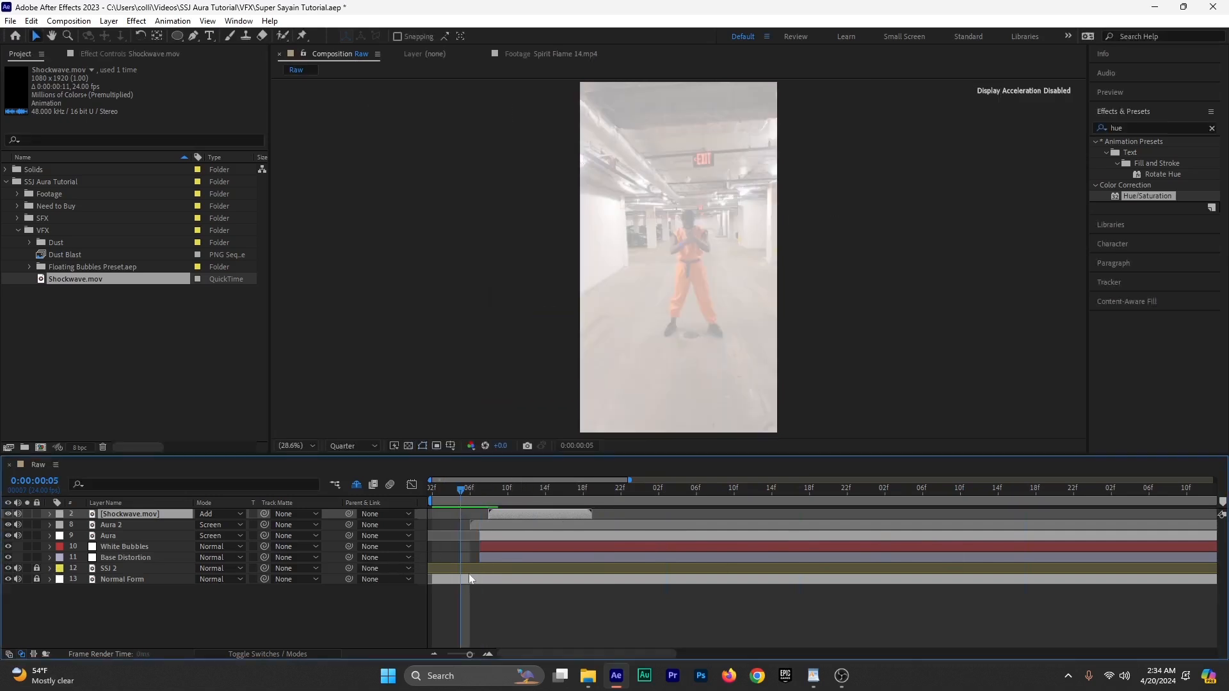
key("space")
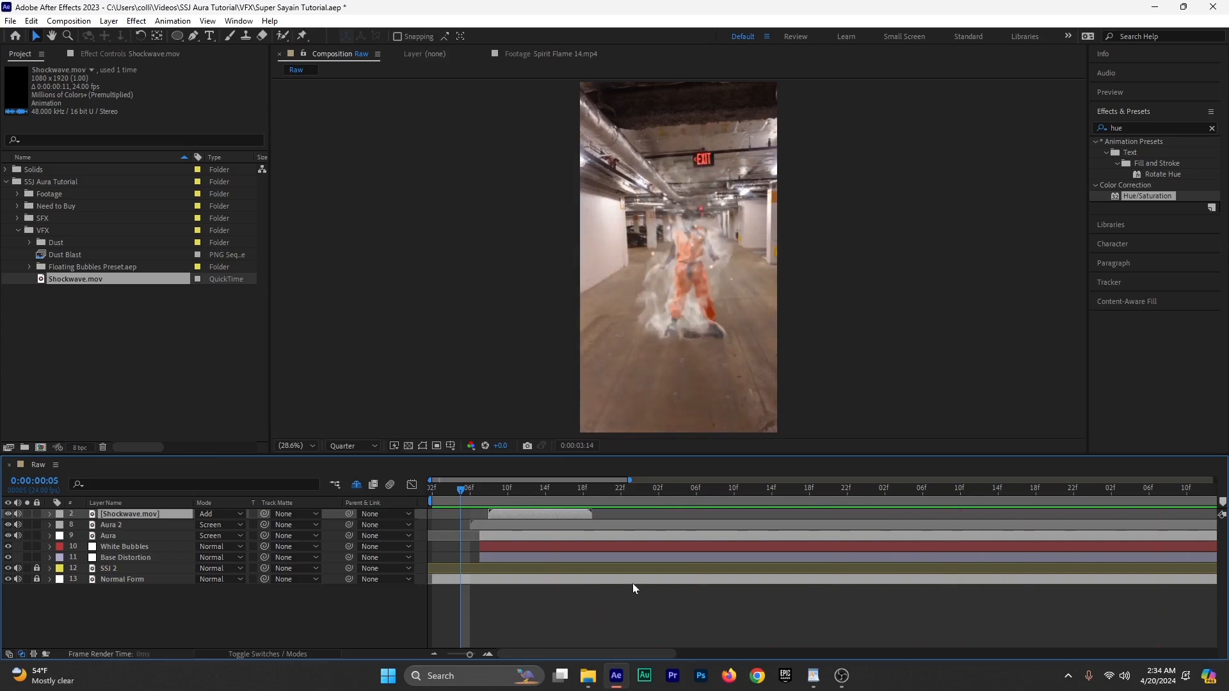
key("space")
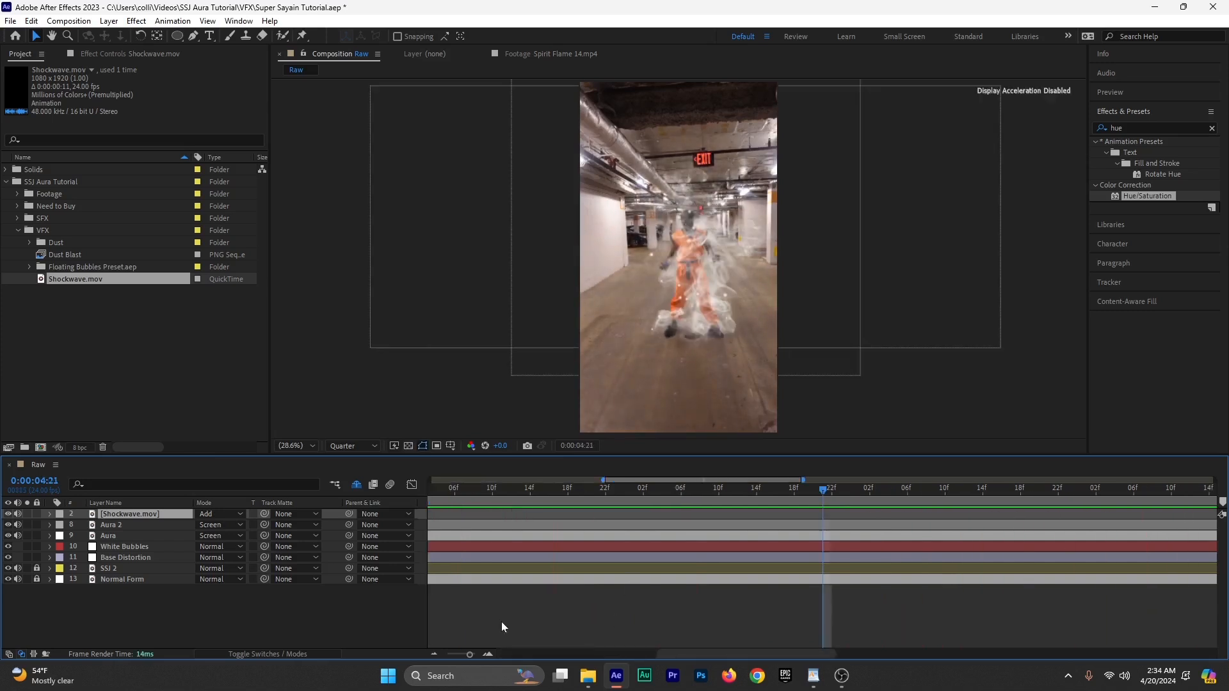
Step: Check the composite at 0:00:00:21 and move the Base Distortion layer directly below Shockwave.mov
left_click(435, 654)
left_click_drag(635, 654, 541, 660)
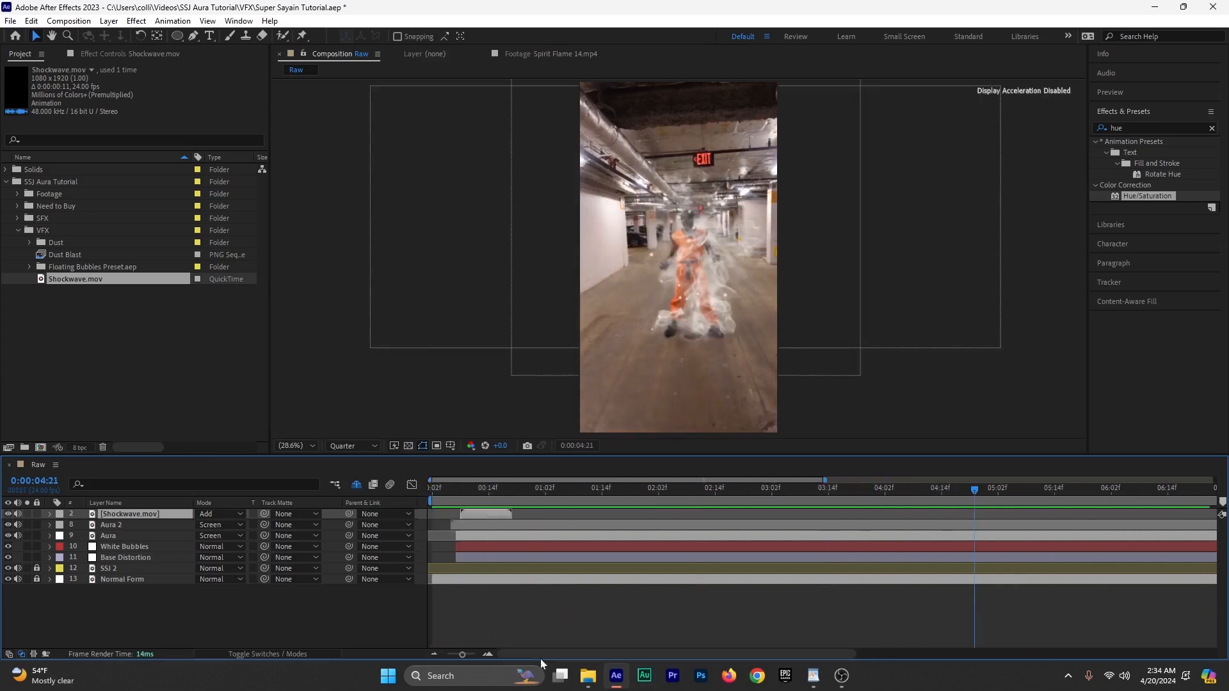
left_click(436, 654)
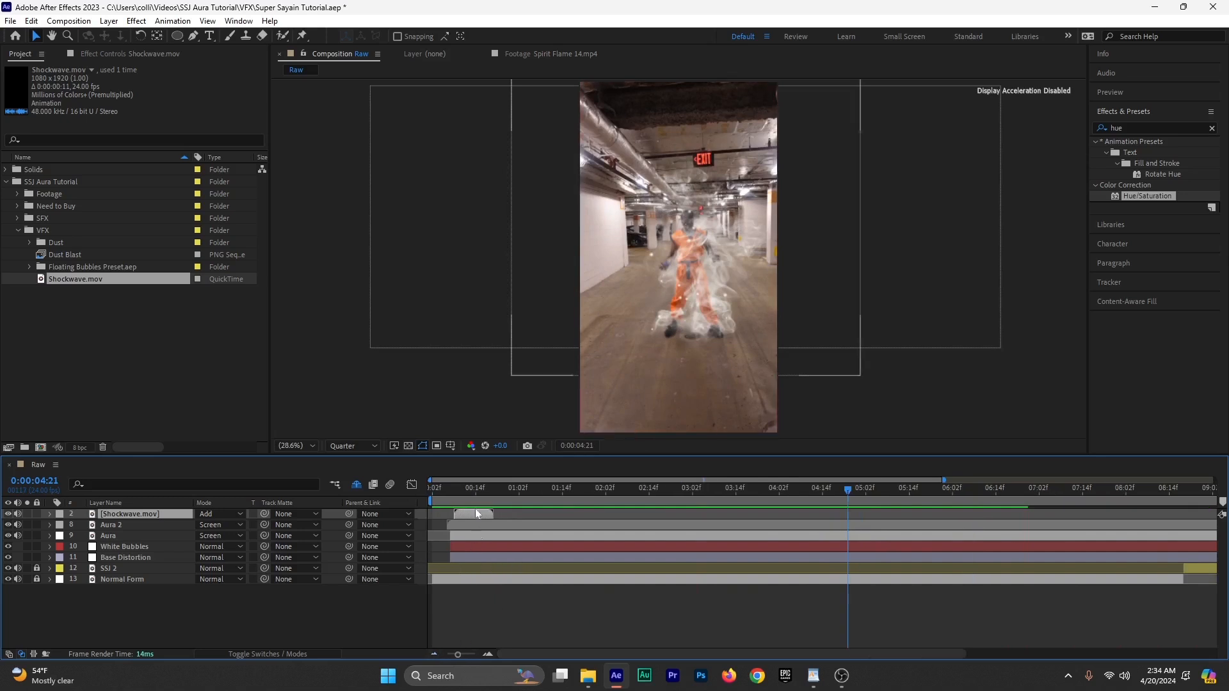
left_click(465, 490)
left_click_drag(447, 500, 501, 507)
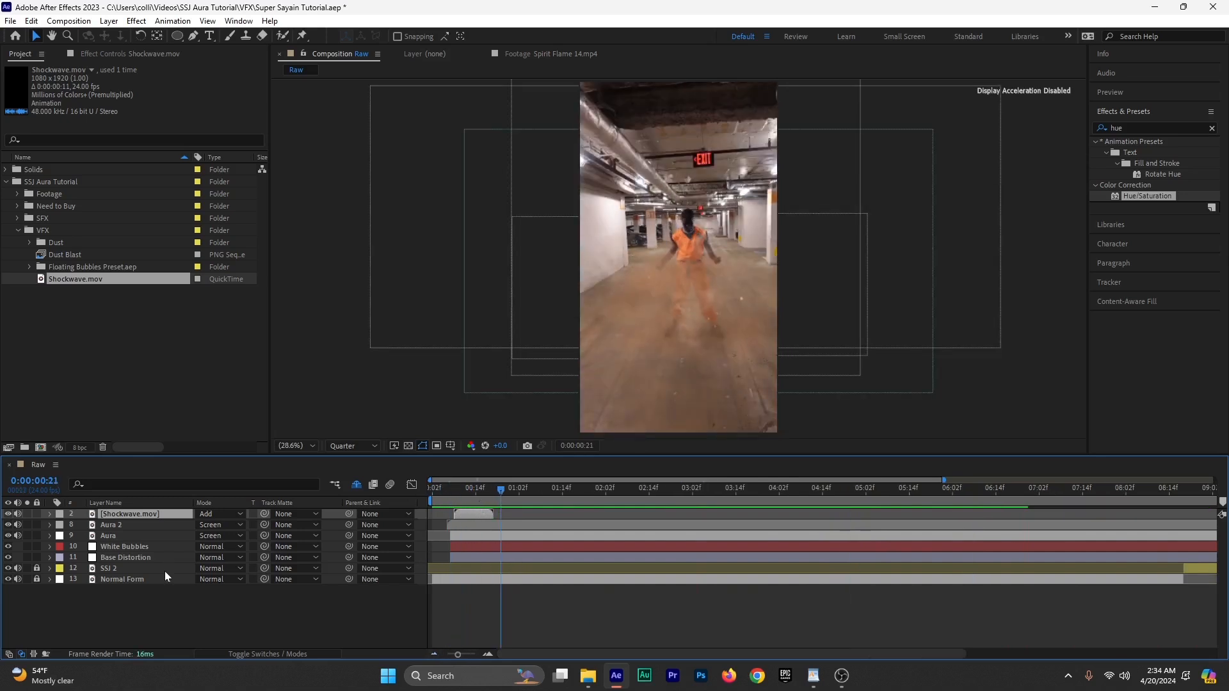
left_click(128, 558)
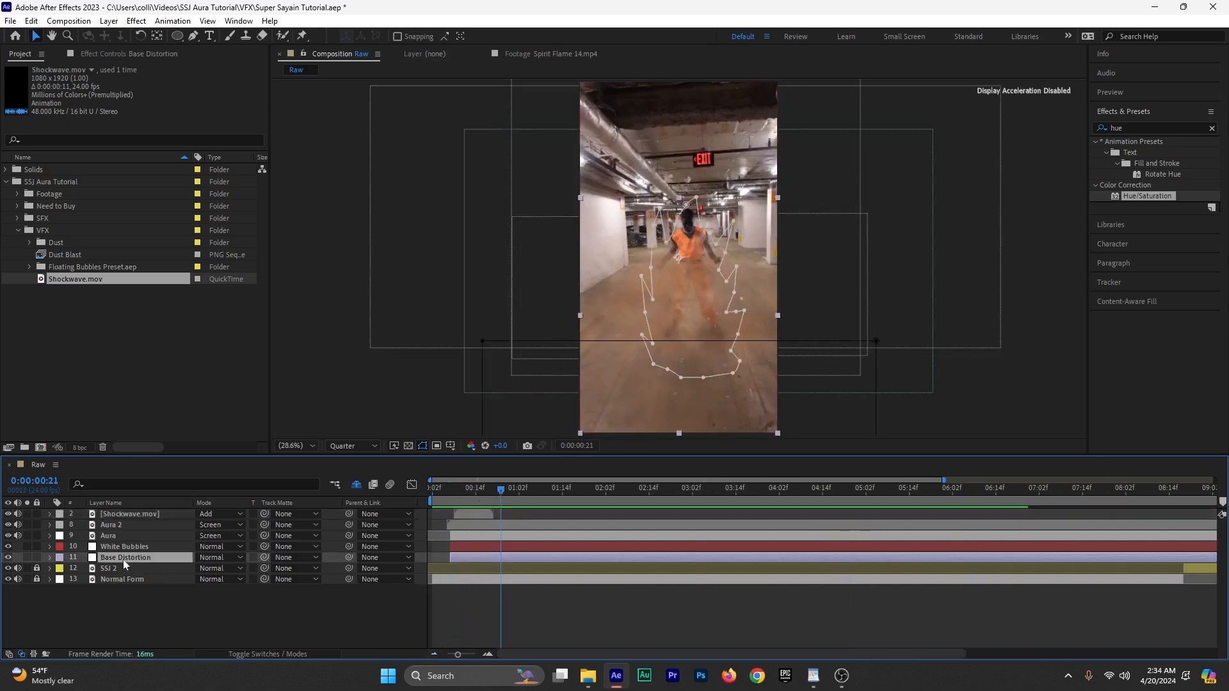
left_click_drag(122, 560, 130, 519)
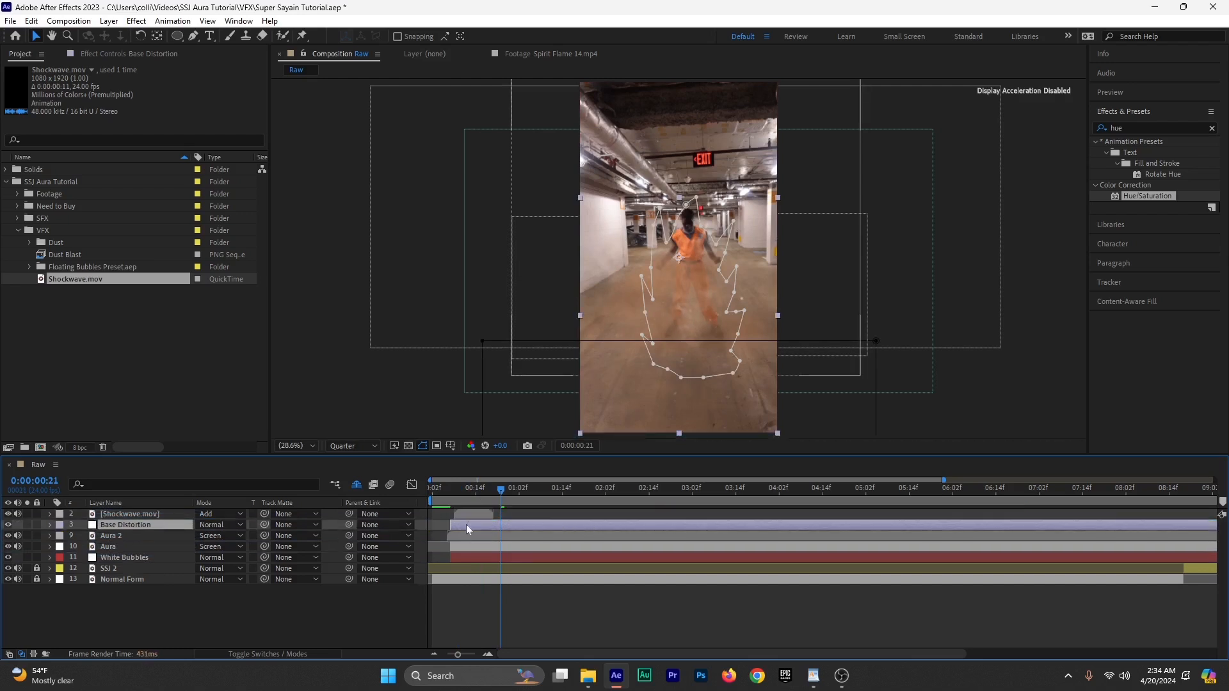
Step: Preview the distortion over the aura and dust from 0:00:00:03, and advance to 0:00:01:00
left_click(436, 490)
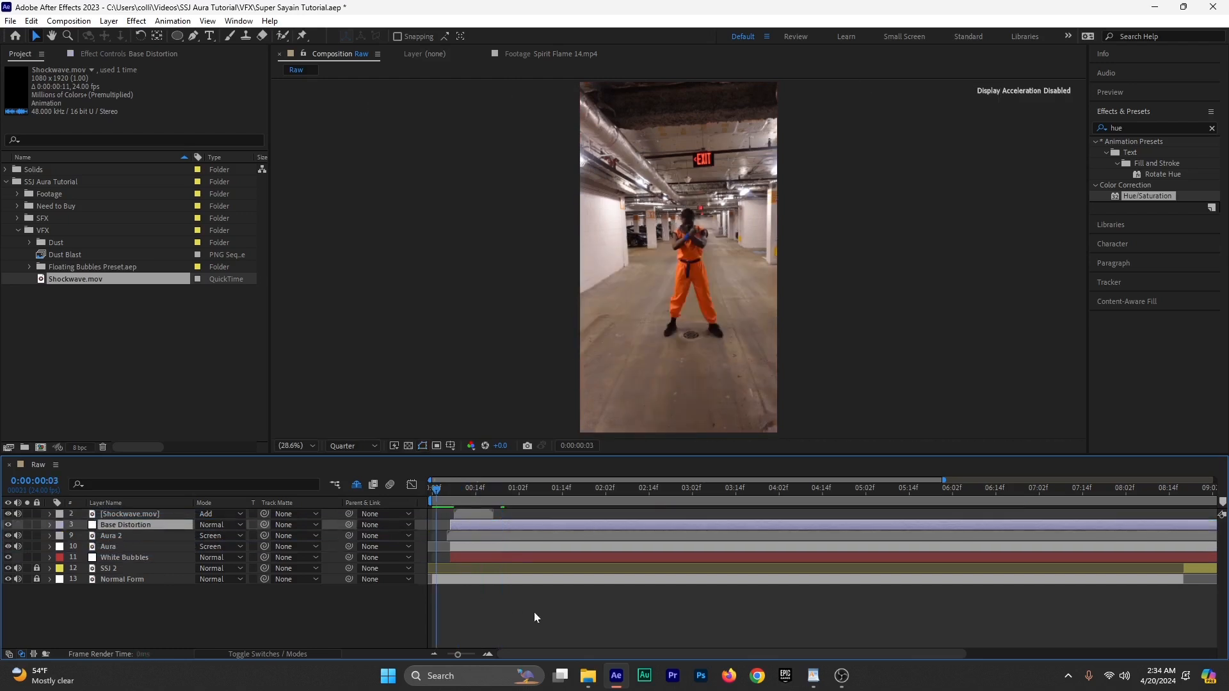
key("space")
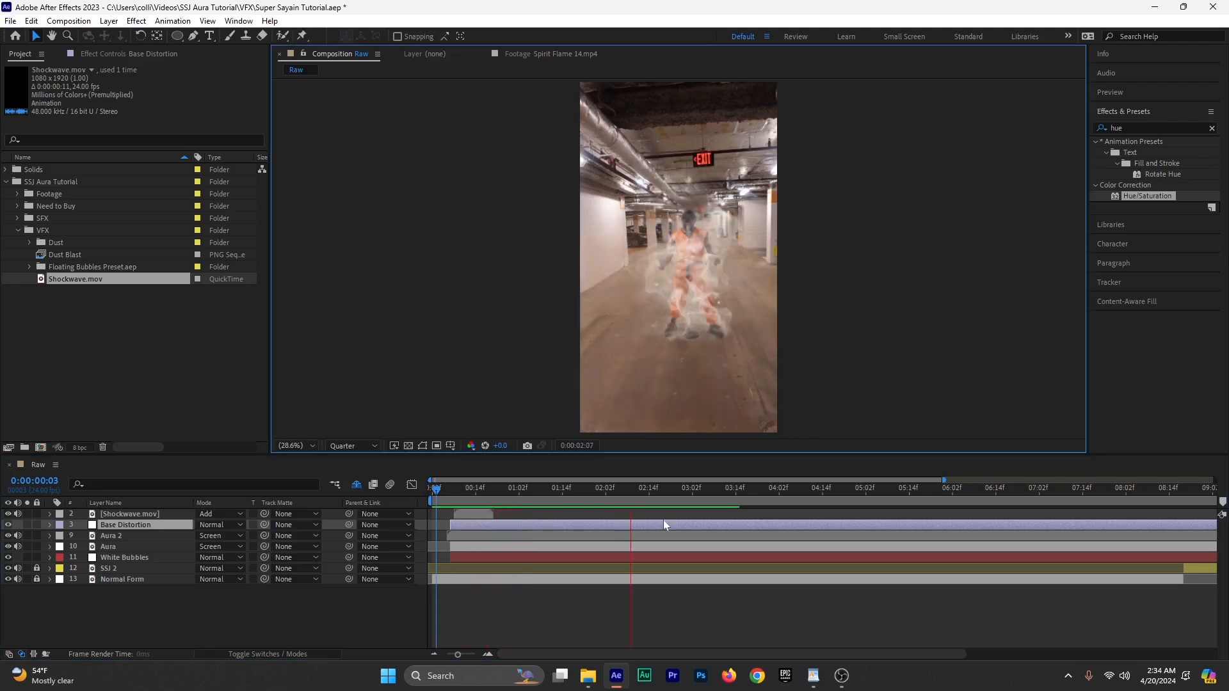
key("space")
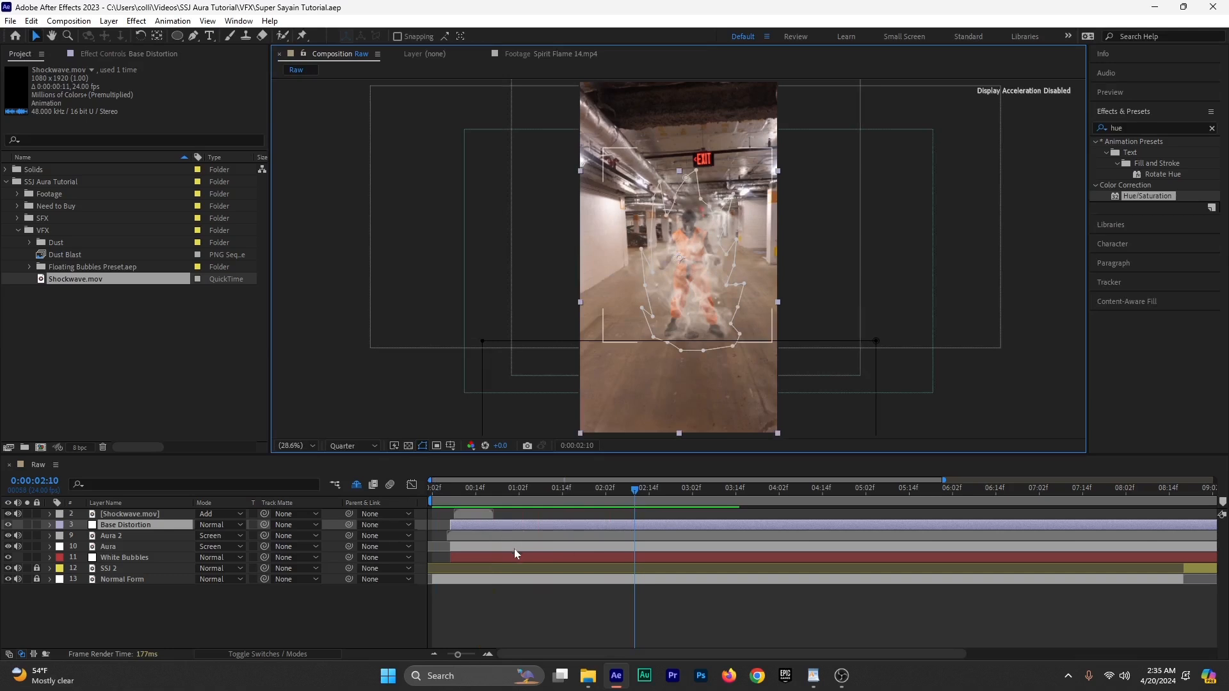
left_click_drag(450, 491, 492, 503)
left_click(498, 511)
key("Page_Down")
key("Page_Down")
key("Page_Down")
key("Page_Down")
key("Page_Down")
key("Page_Down")
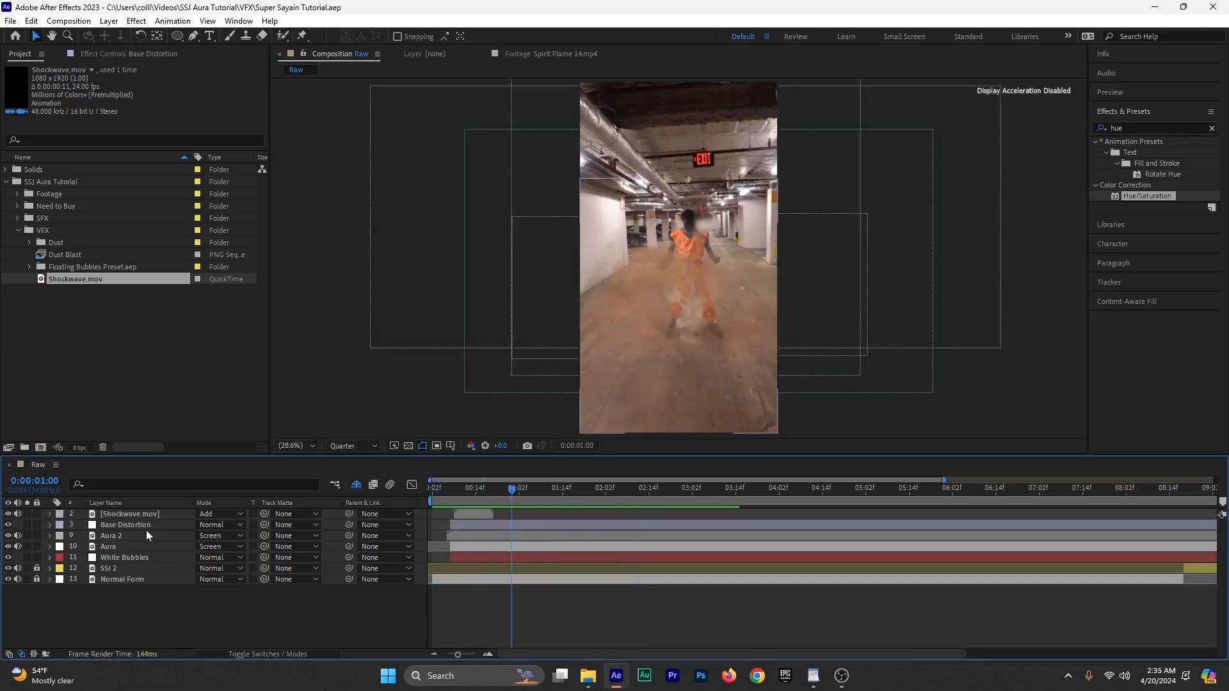
Step: Duplicate the Base Distortion layer, rename the copy Chromatic Displacement and show its effect settings
left_click(145, 526)
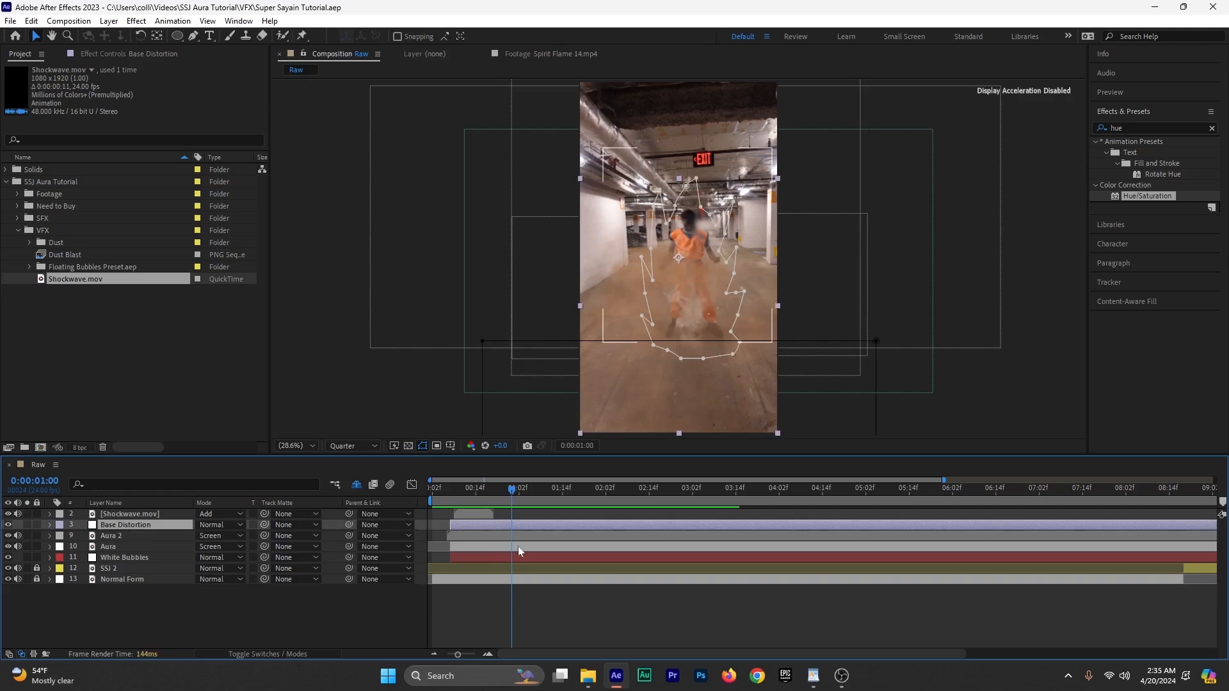
key("ctrl+d")
right_click(137, 529)
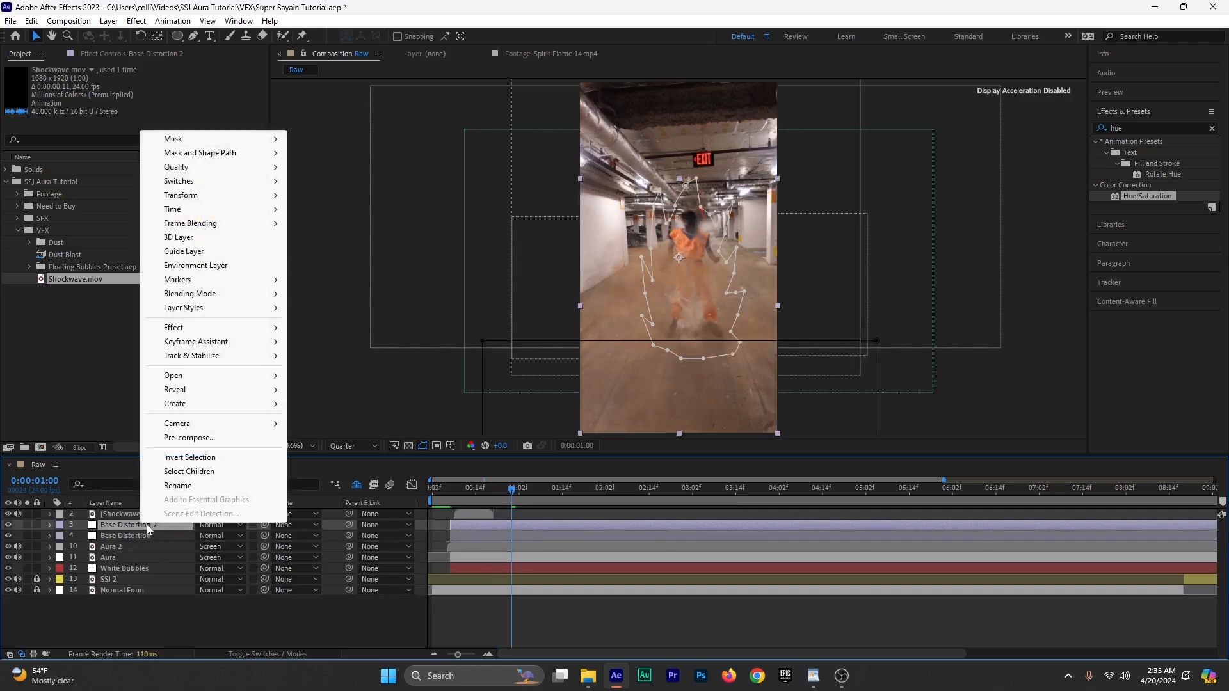
left_click(177, 485)
type("Chromatic Displacement")
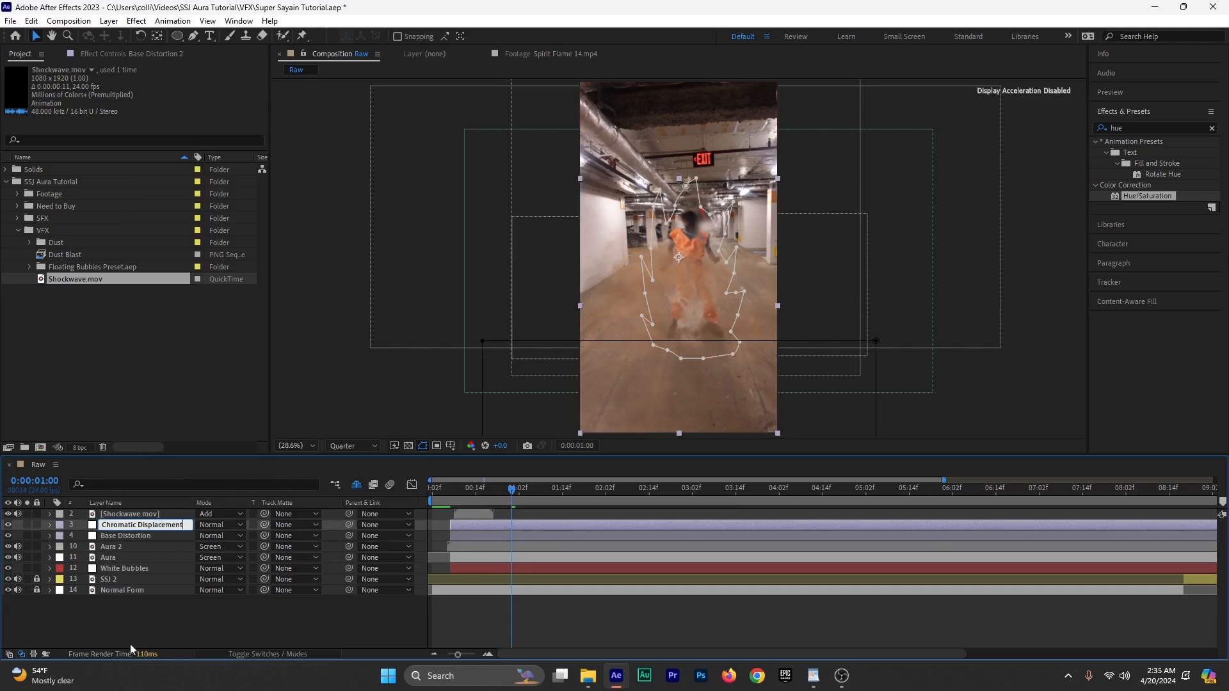
key("Return")
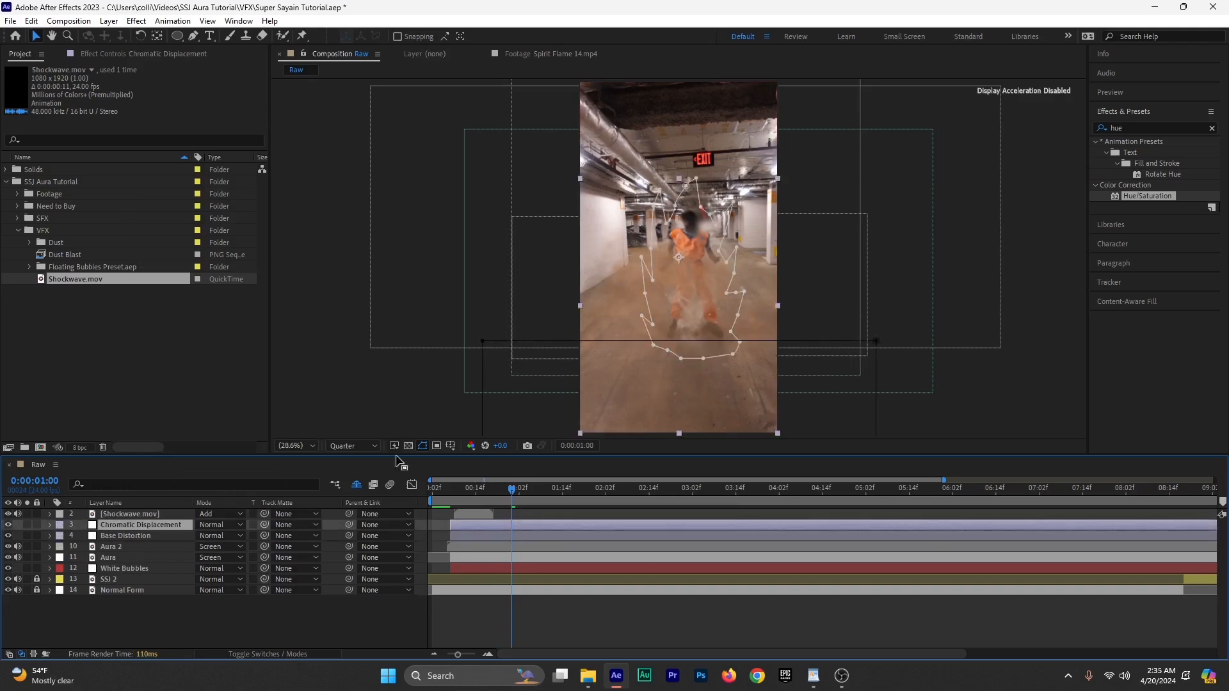
left_click(132, 55)
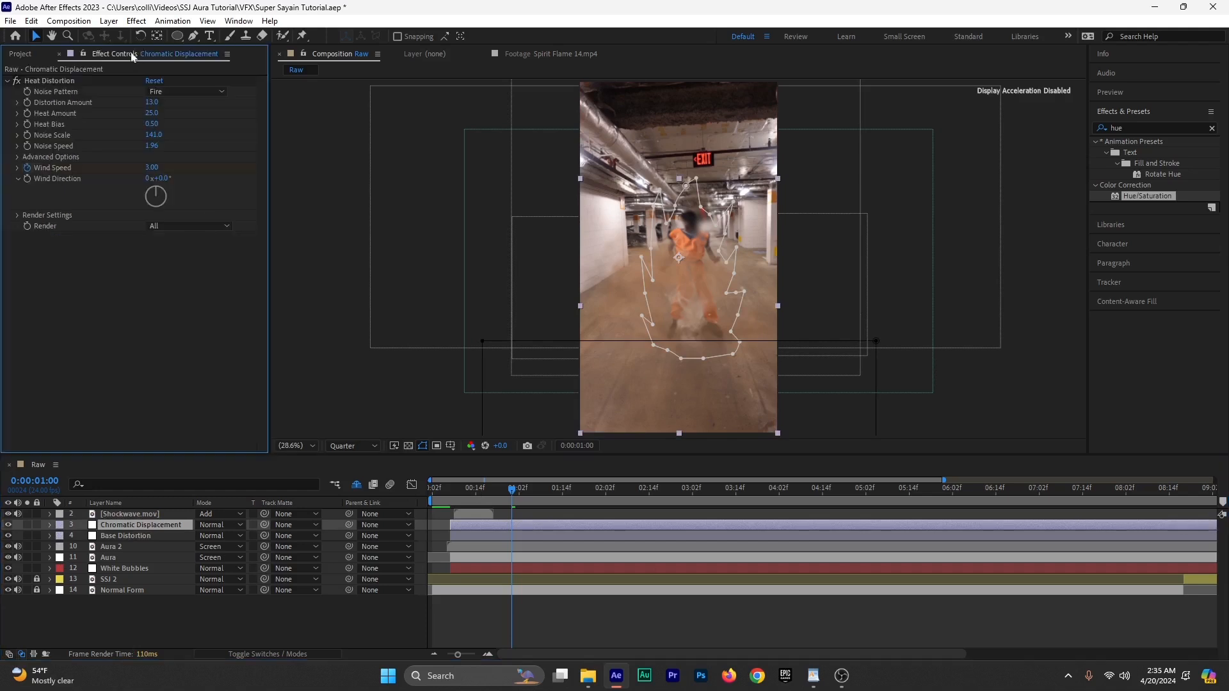
Step: Remove Heat Distortion from the Chromatic Displacement layer and apply the RG VFX Chromatic Displacement effect to it instead
left_click(56, 82)
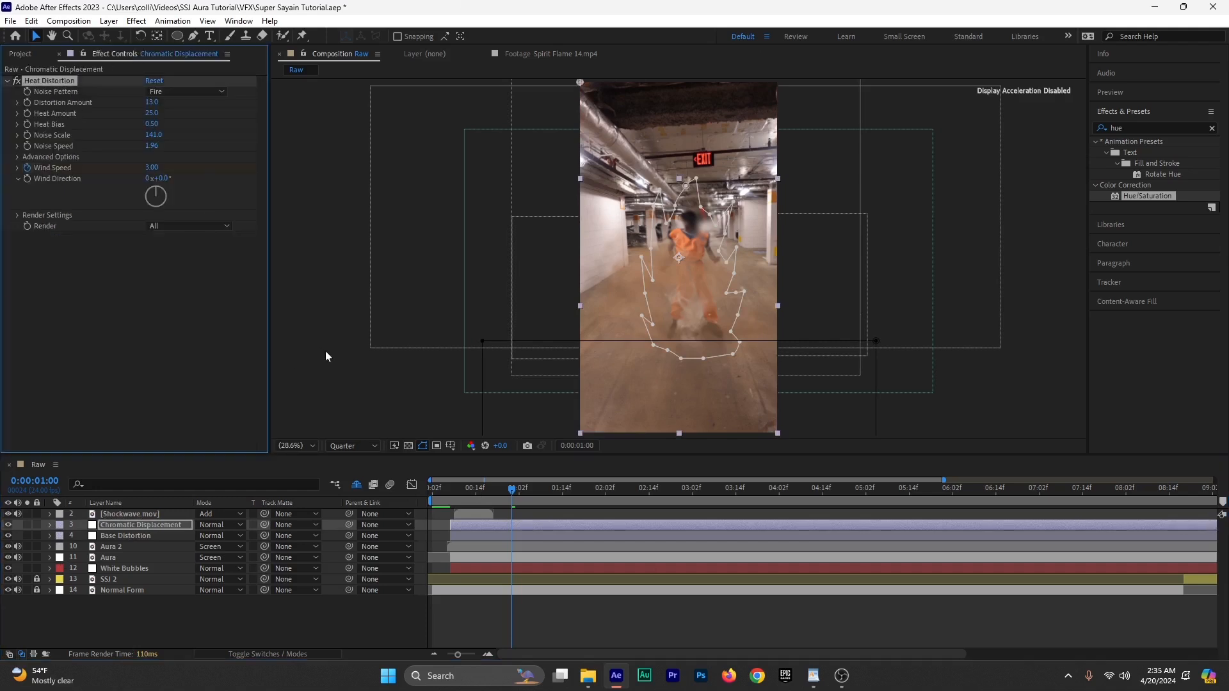
key("Delete")
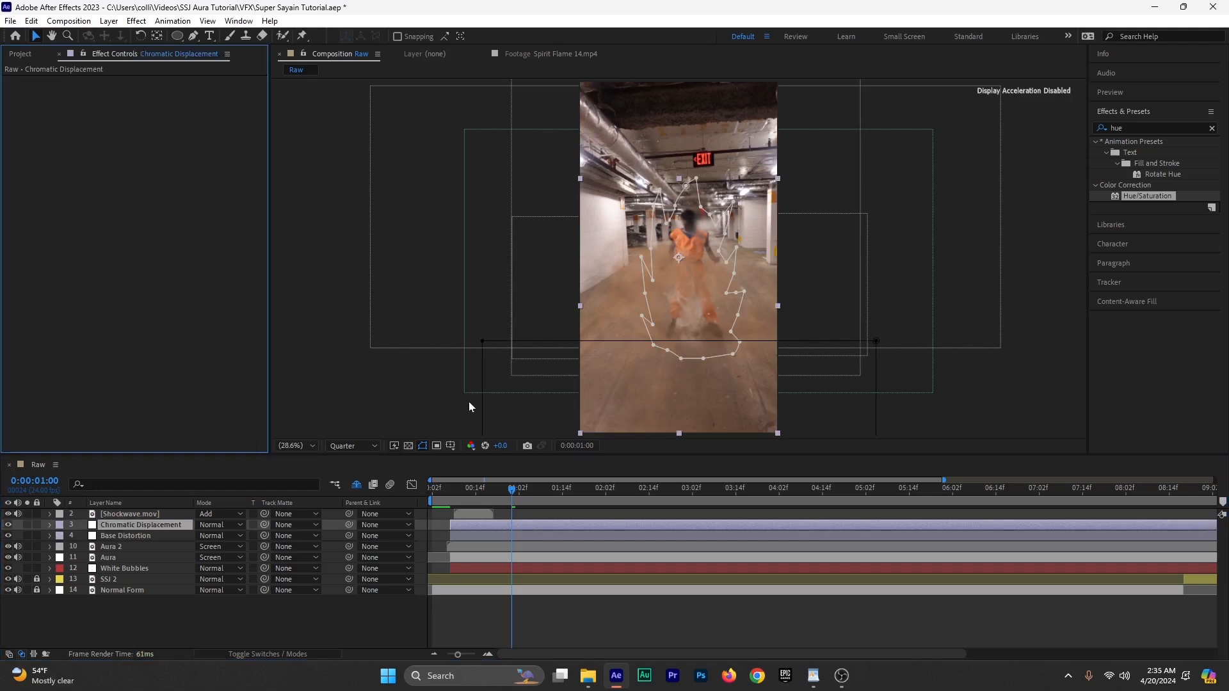
left_click(1139, 127)
type("chroma")
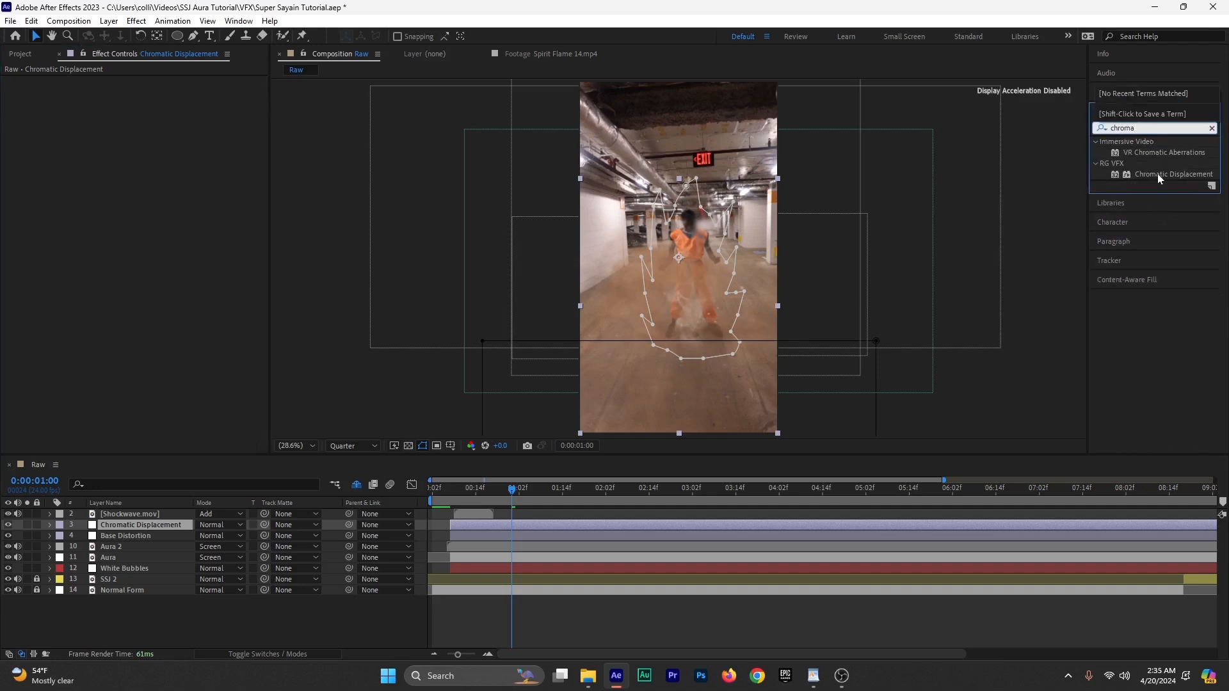
left_click_drag(1157, 175, 119, 525)
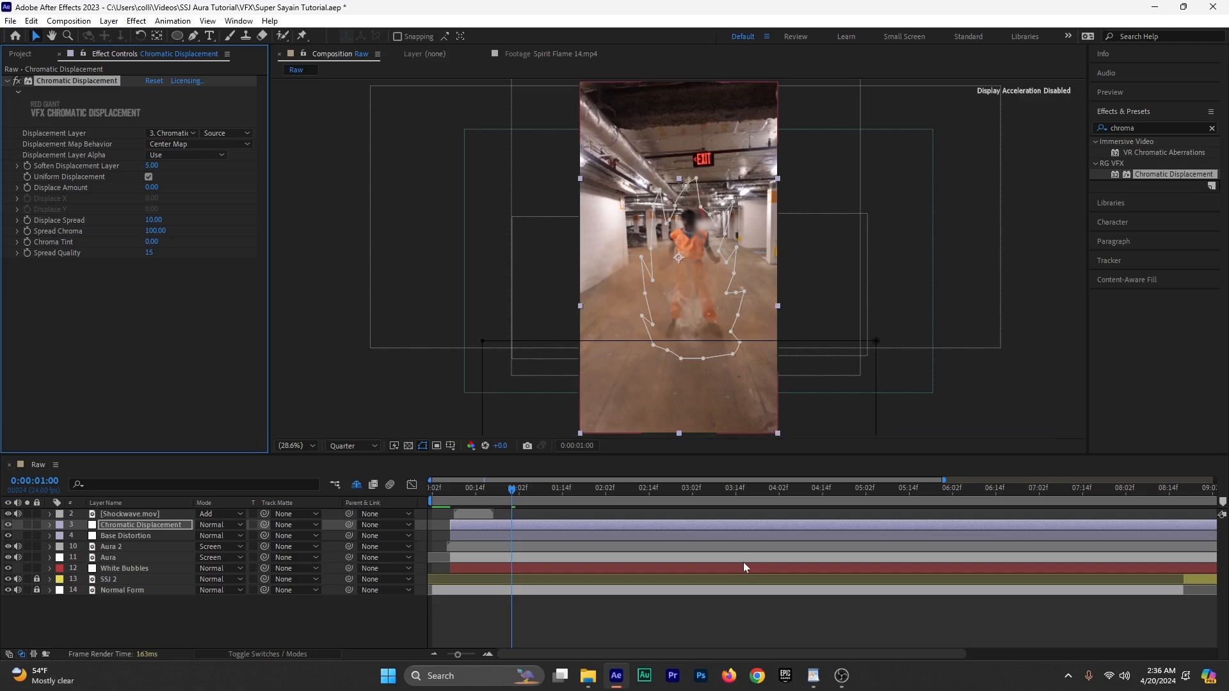
Step: Solo the Normal Form and Chromatic Displacement layers and move the current time to 0:00:01:16
left_click(27, 580)
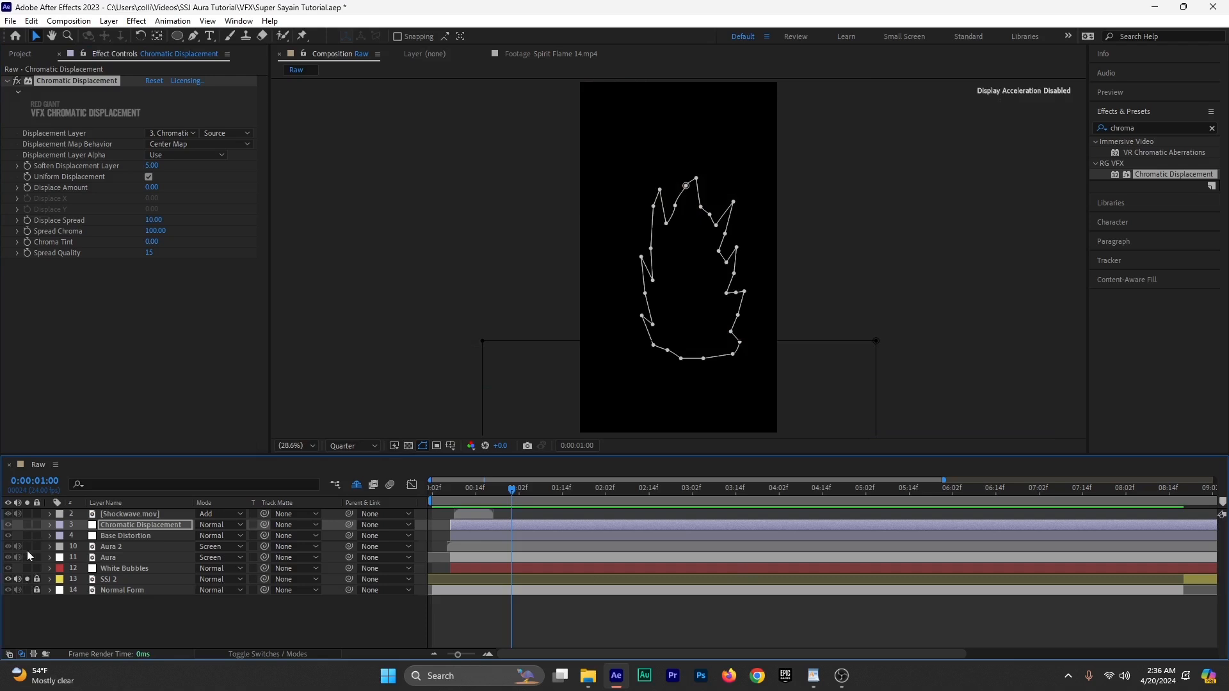
left_click(26, 579)
left_click(28, 588)
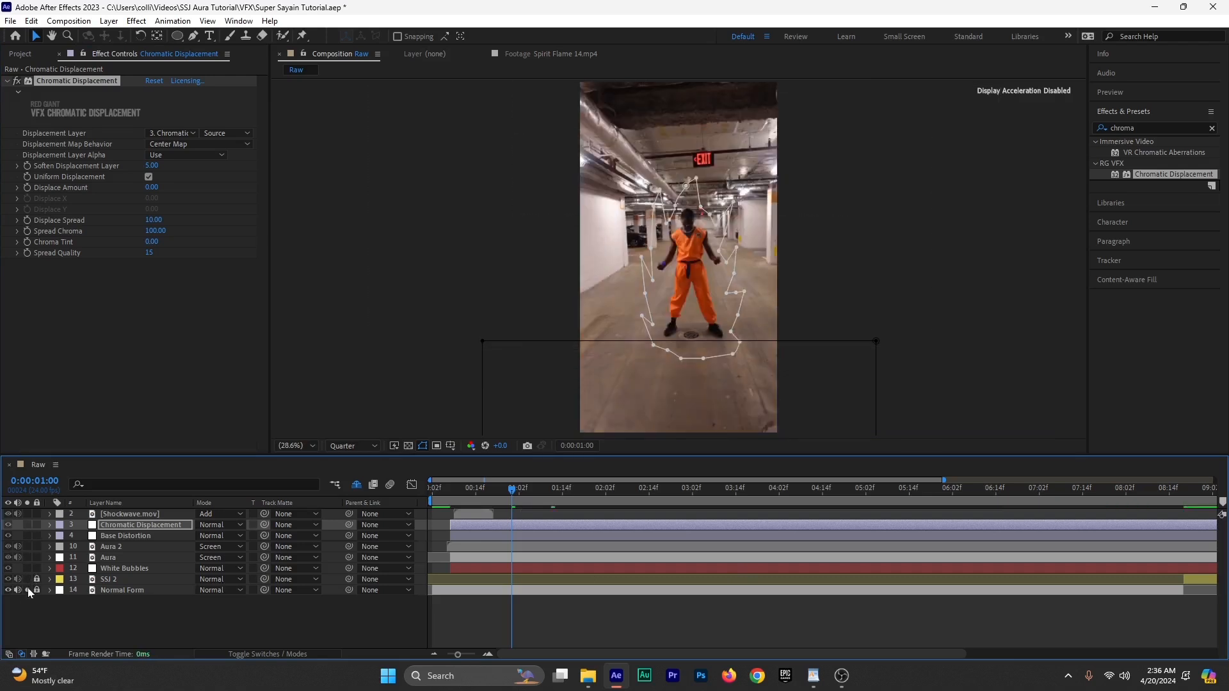
left_click(28, 525)
left_click_drag(514, 495, 569, 496)
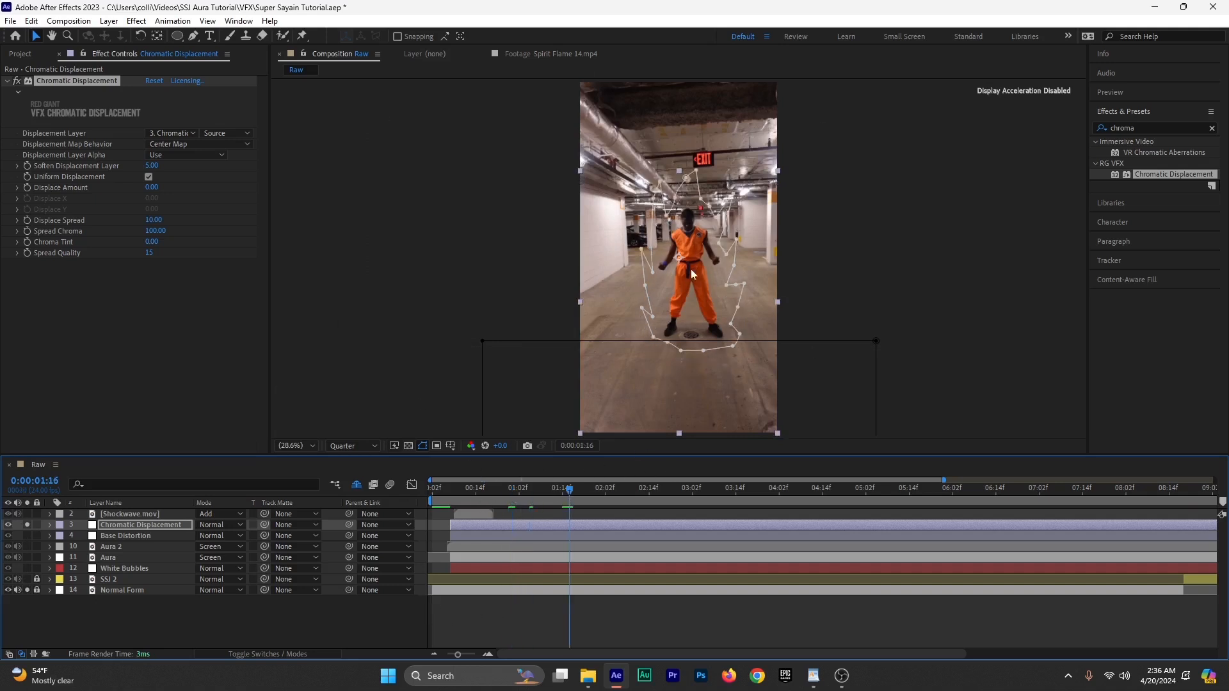
left_click(121, 549)
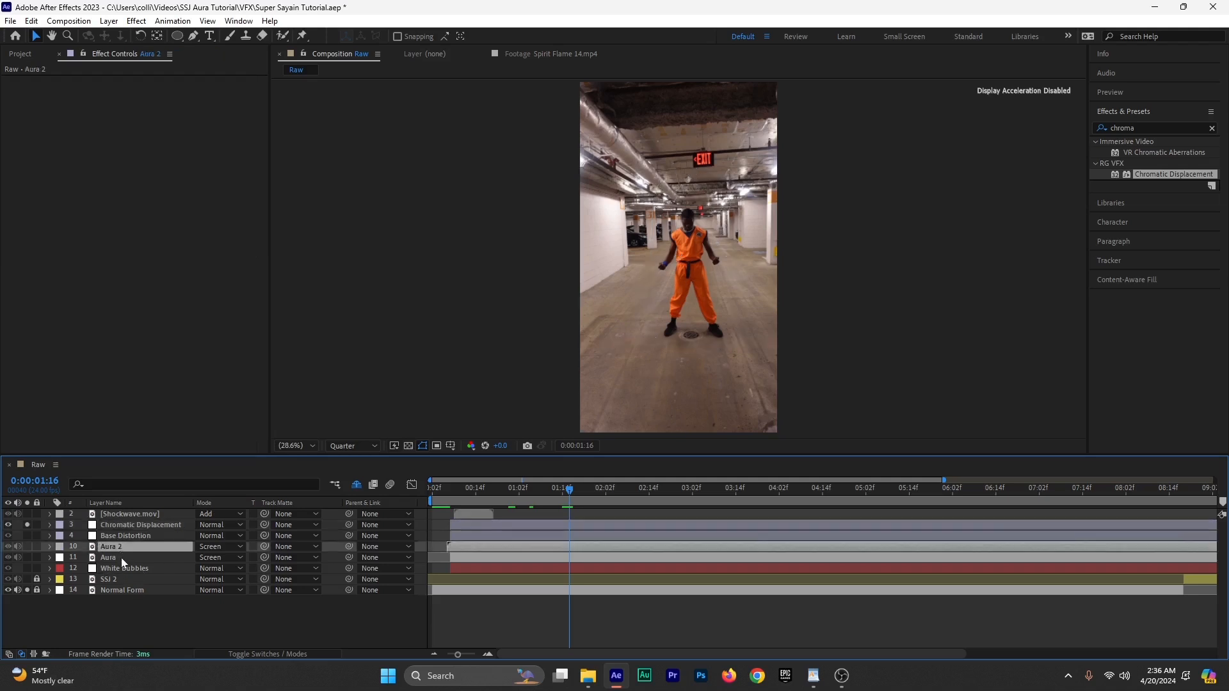
left_click(121, 558)
left_click(122, 548)
left_click(123, 557)
left_click(123, 548)
left_click(125, 556)
left_click(123, 548)
left_click(124, 557)
left_click(128, 548)
left_click(124, 557)
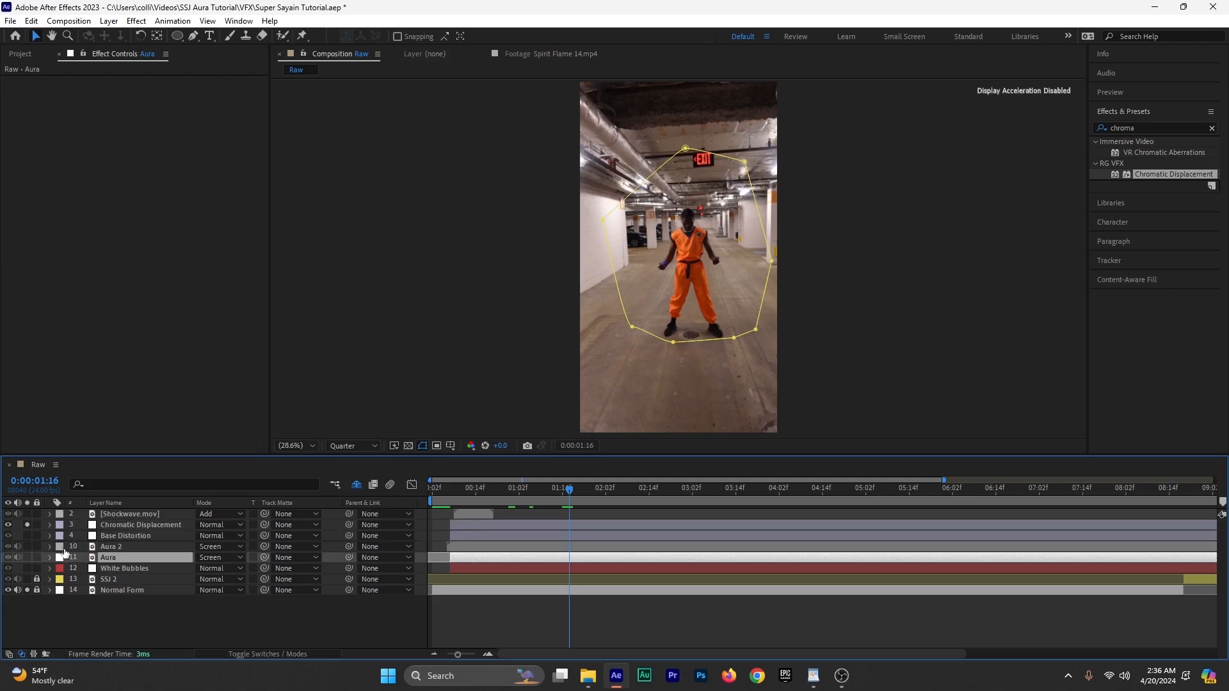
Step: On the Chromatic Displacement layer's effect, set the Displacement Layer to Aura with Effects & Masks as its source
left_click(122, 526)
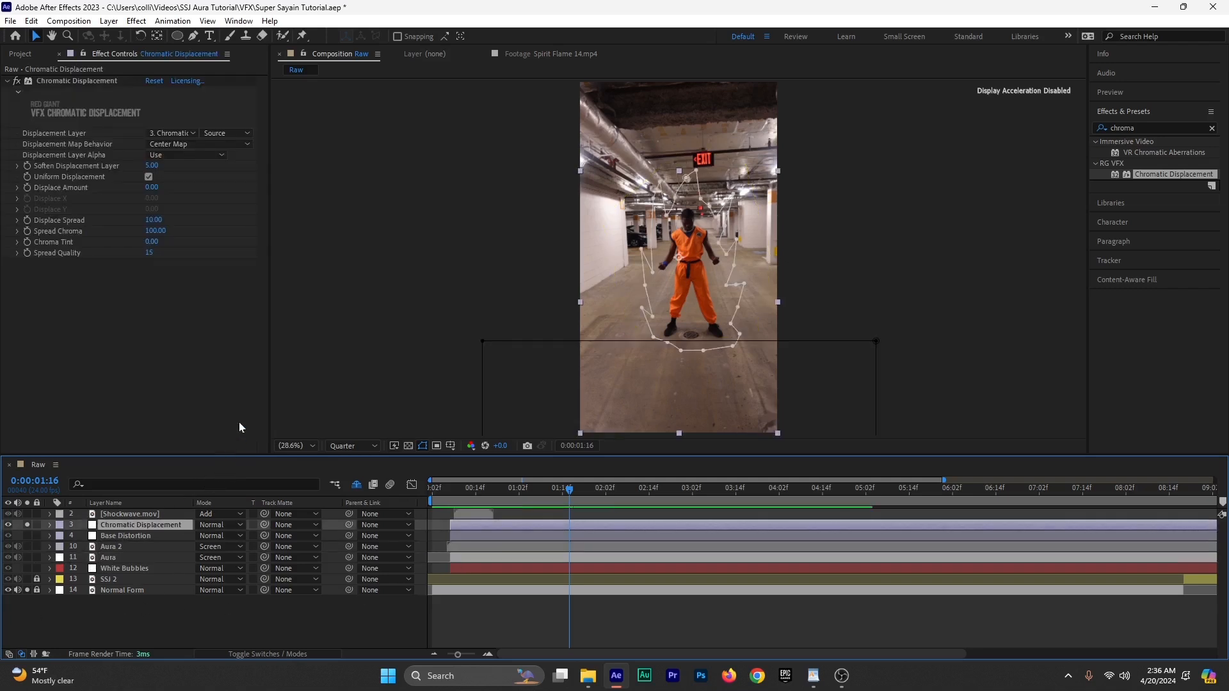
left_click(175, 133)
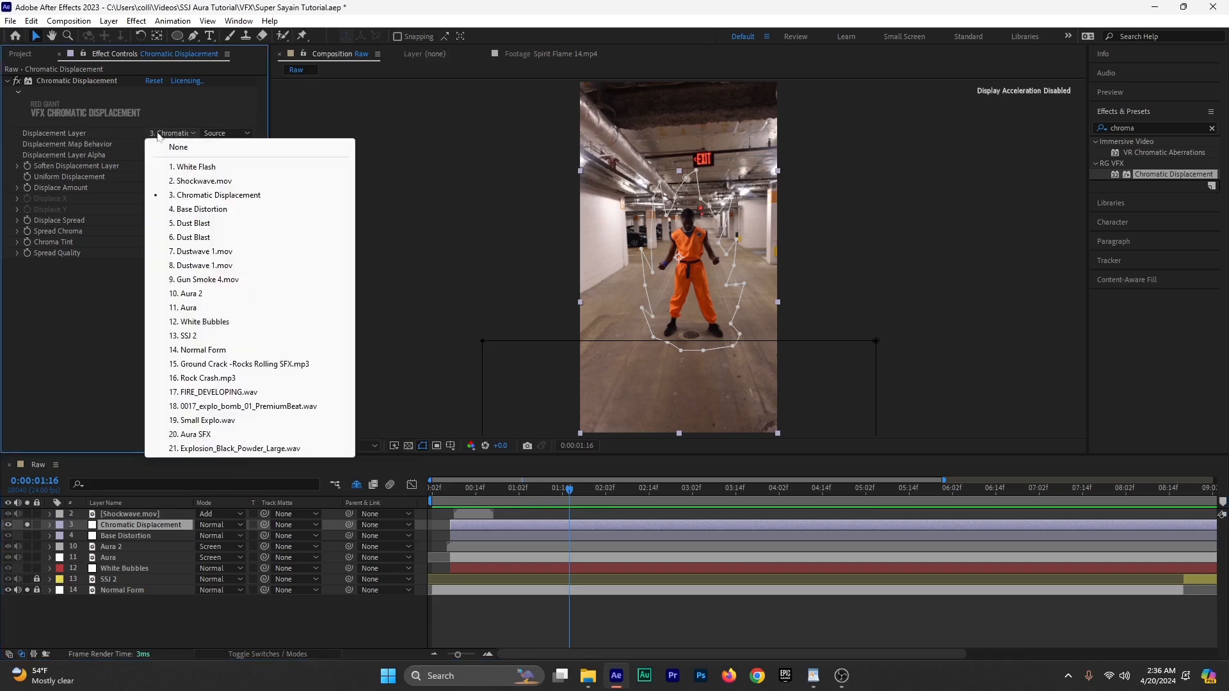
left_click(211, 309)
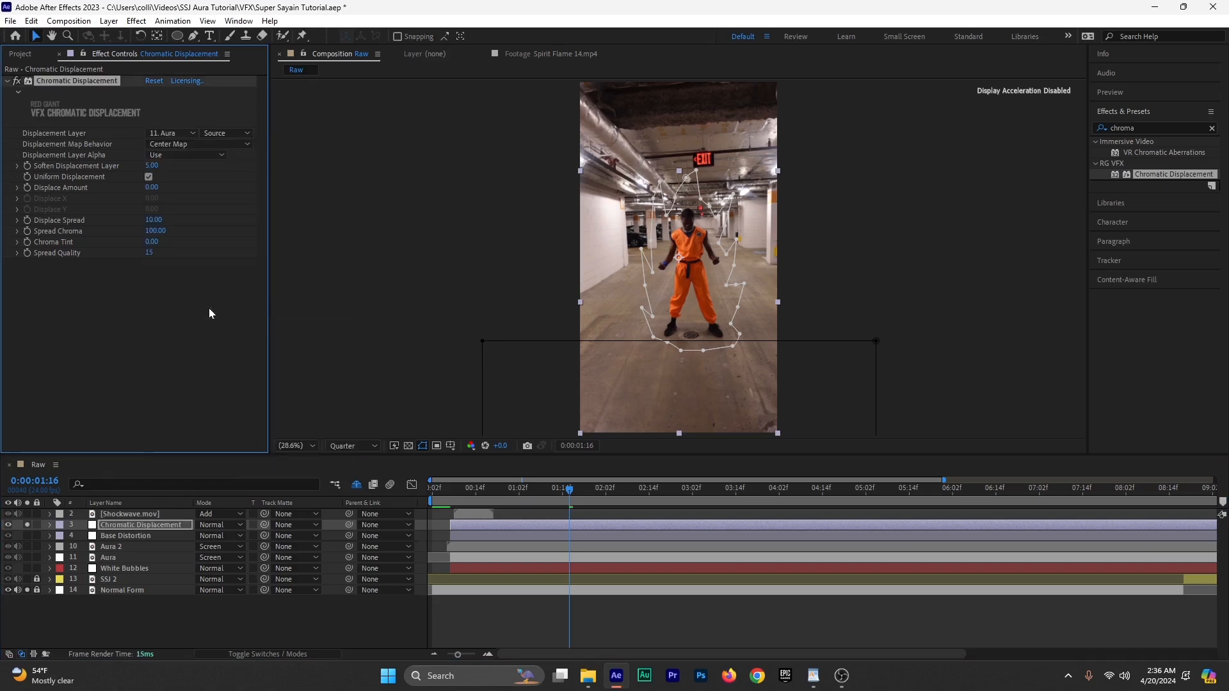
left_click(240, 133)
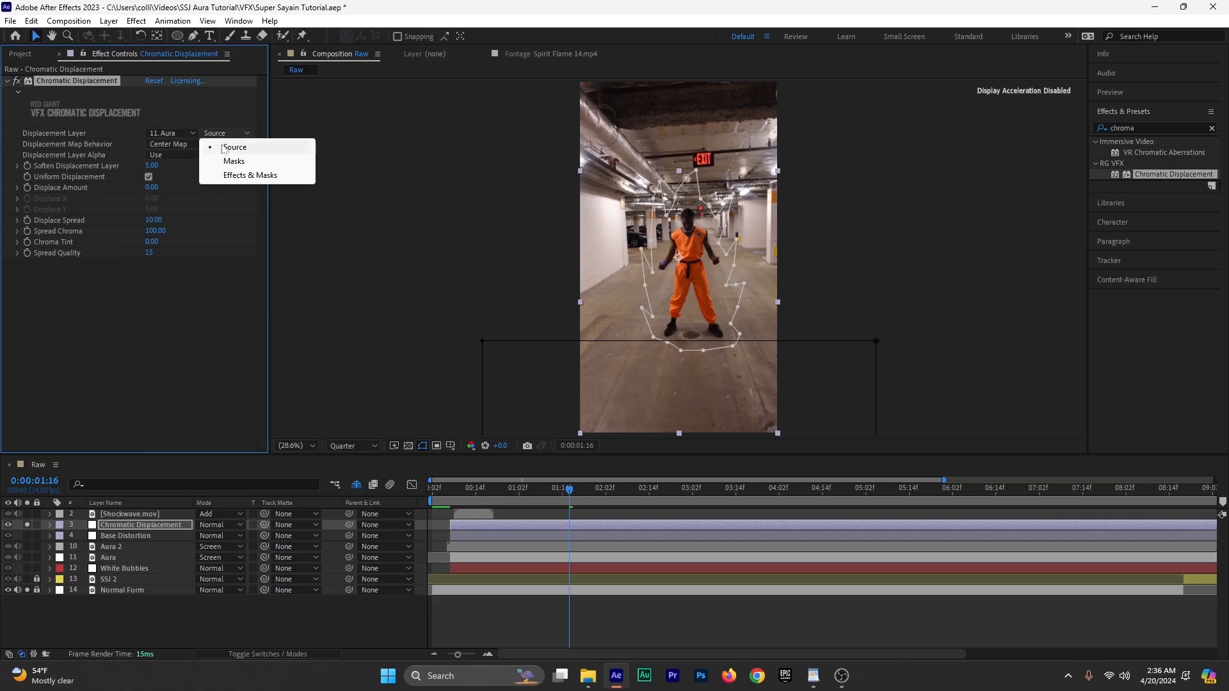
left_click(238, 175)
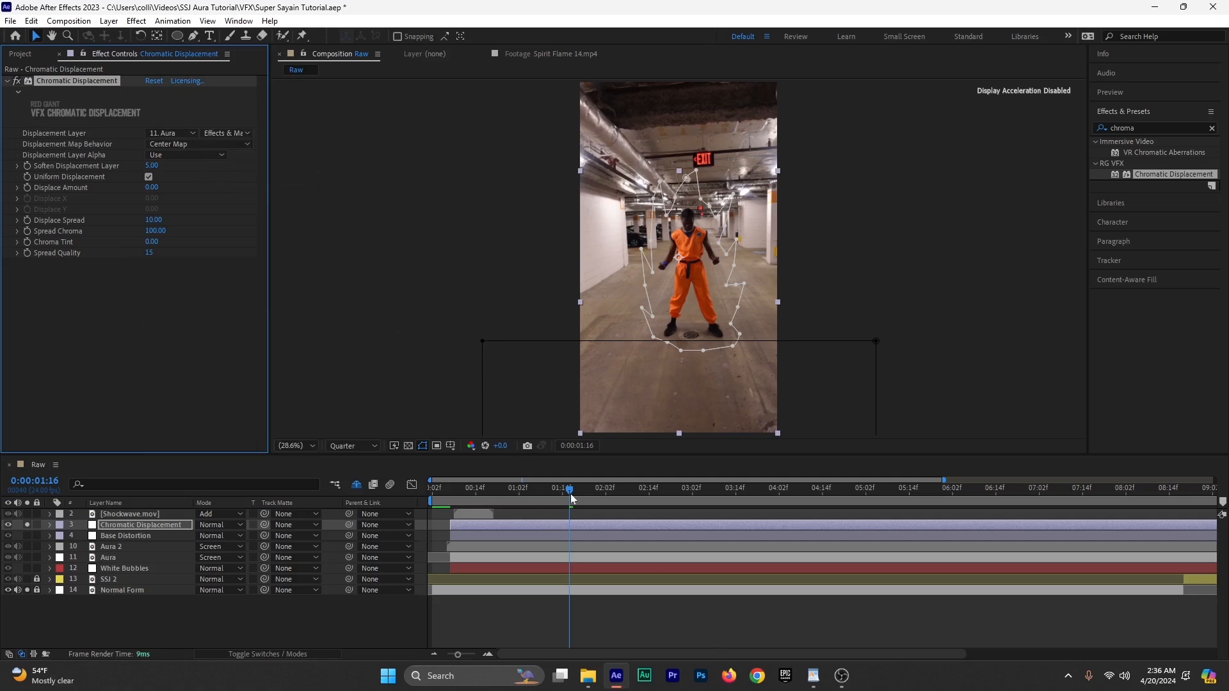
Step: Solo the Aura layer as well and scrub through the composite, leaving the current time at 0:00:01:13
left_click_drag(572, 499, 642, 503)
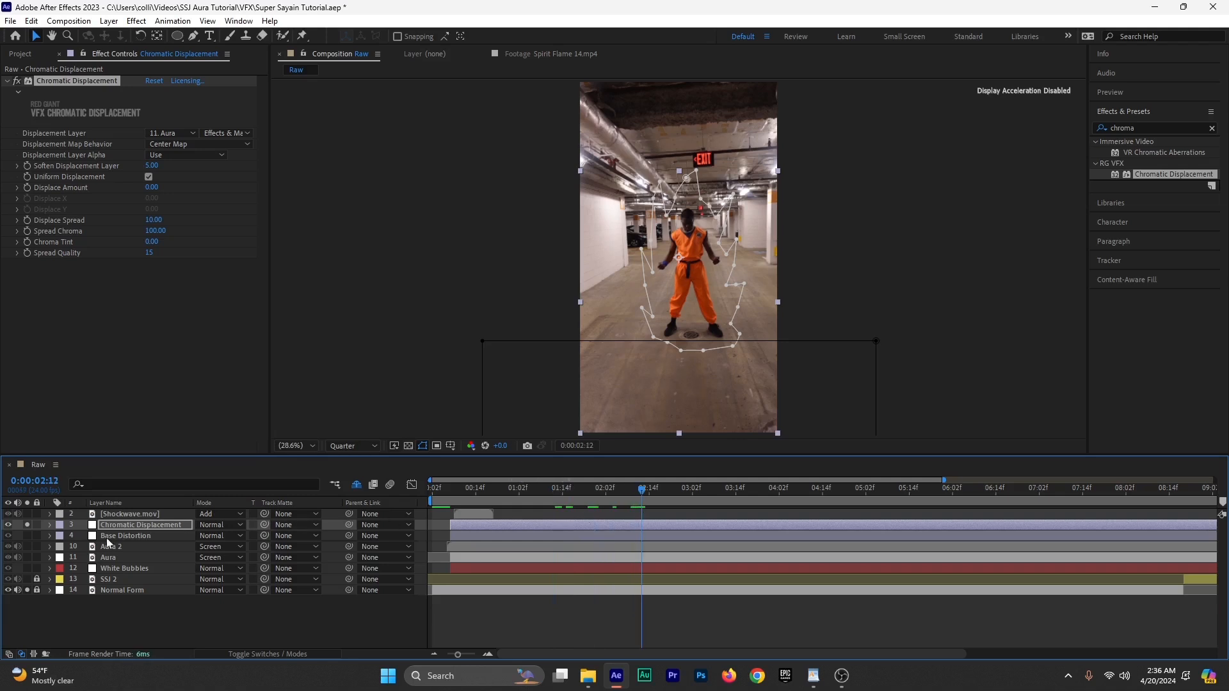
left_click(27, 557)
left_click(497, 497)
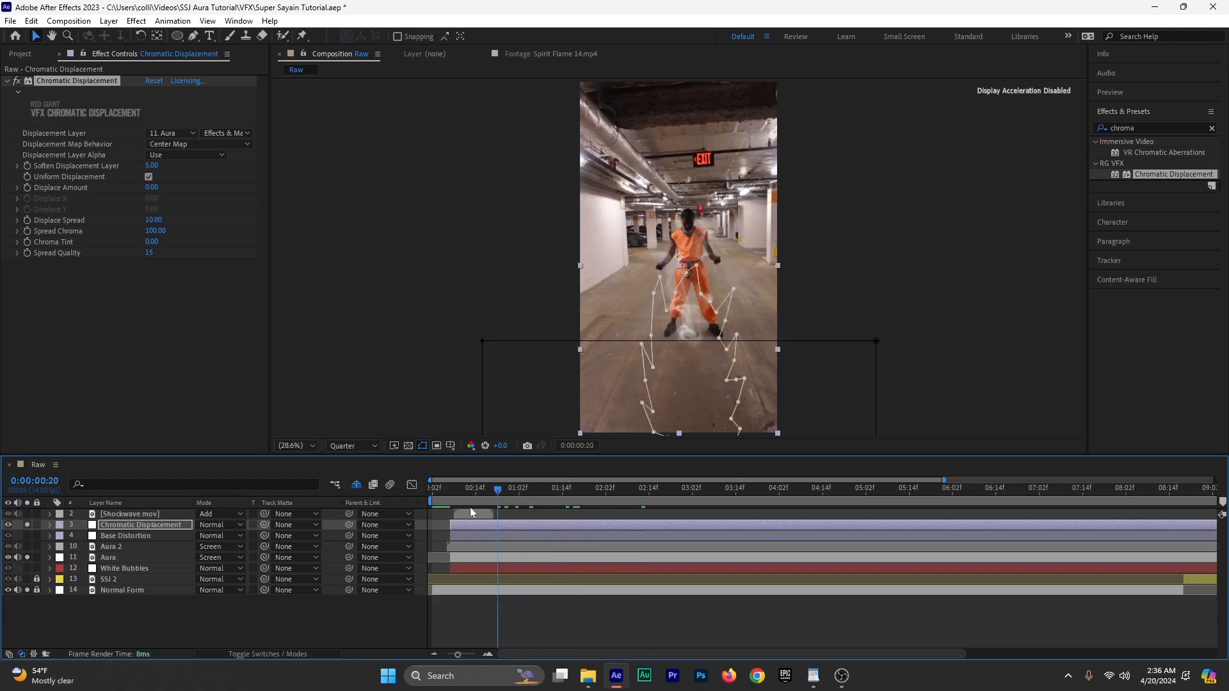
left_click_drag(497, 498, 685, 508)
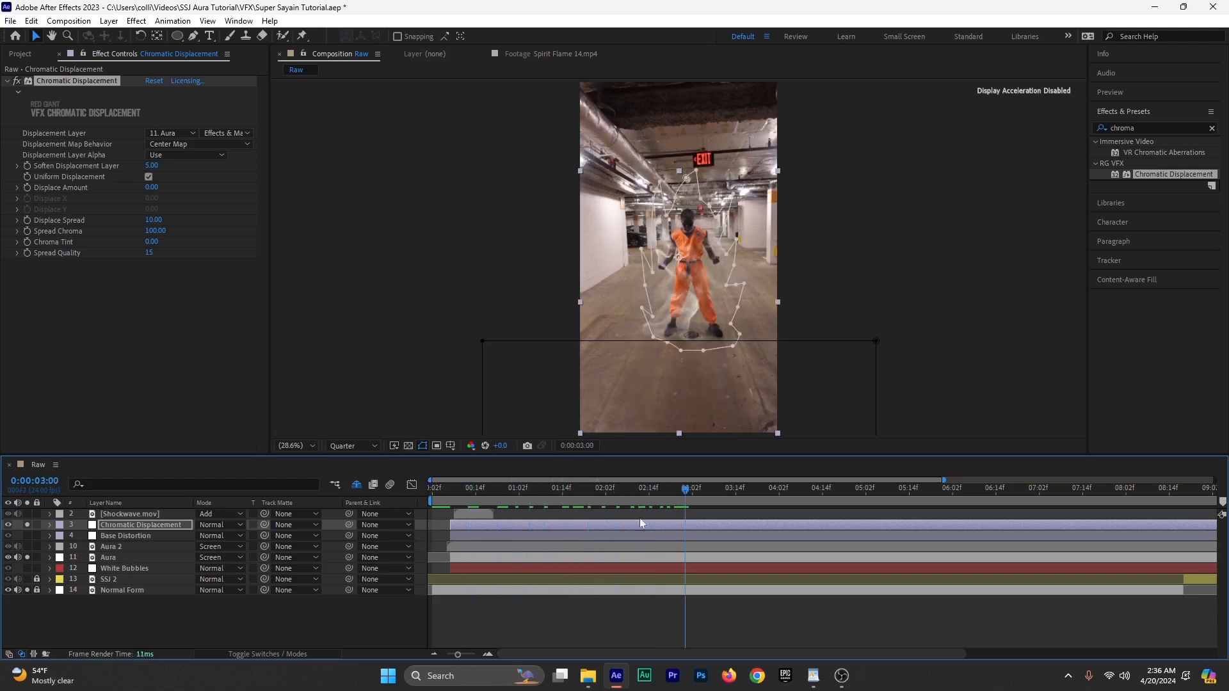
scroll(711, 246, "up", 4)
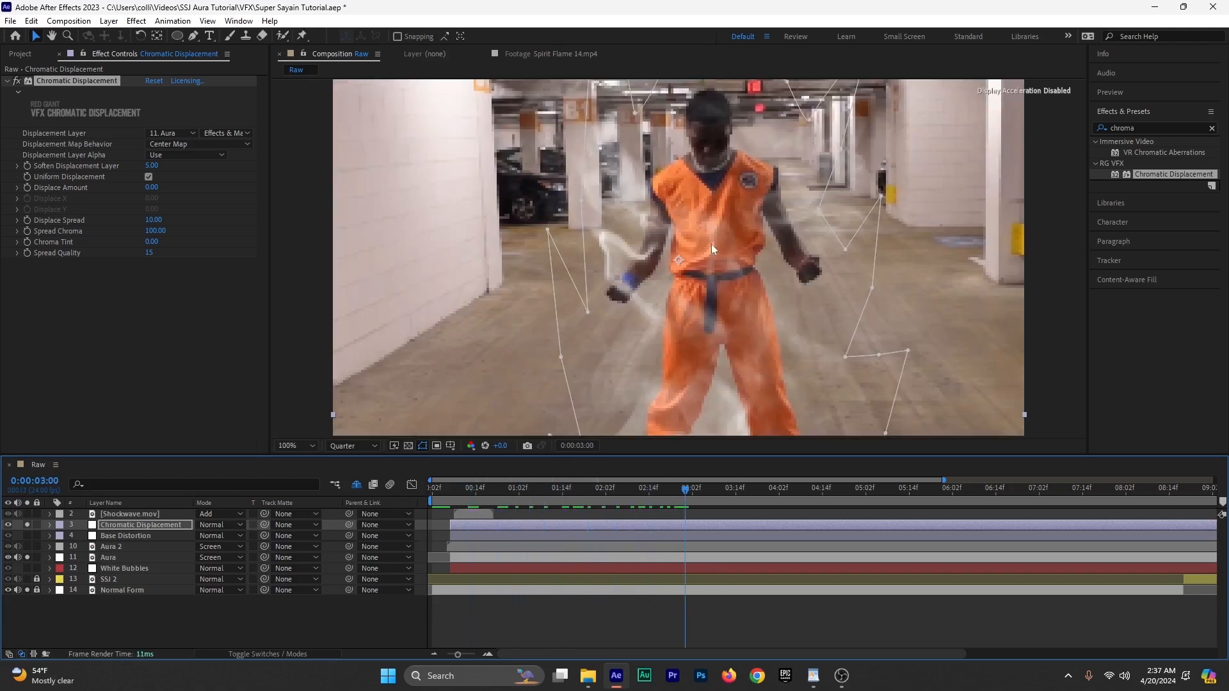
scroll(762, 231, "down", 2)
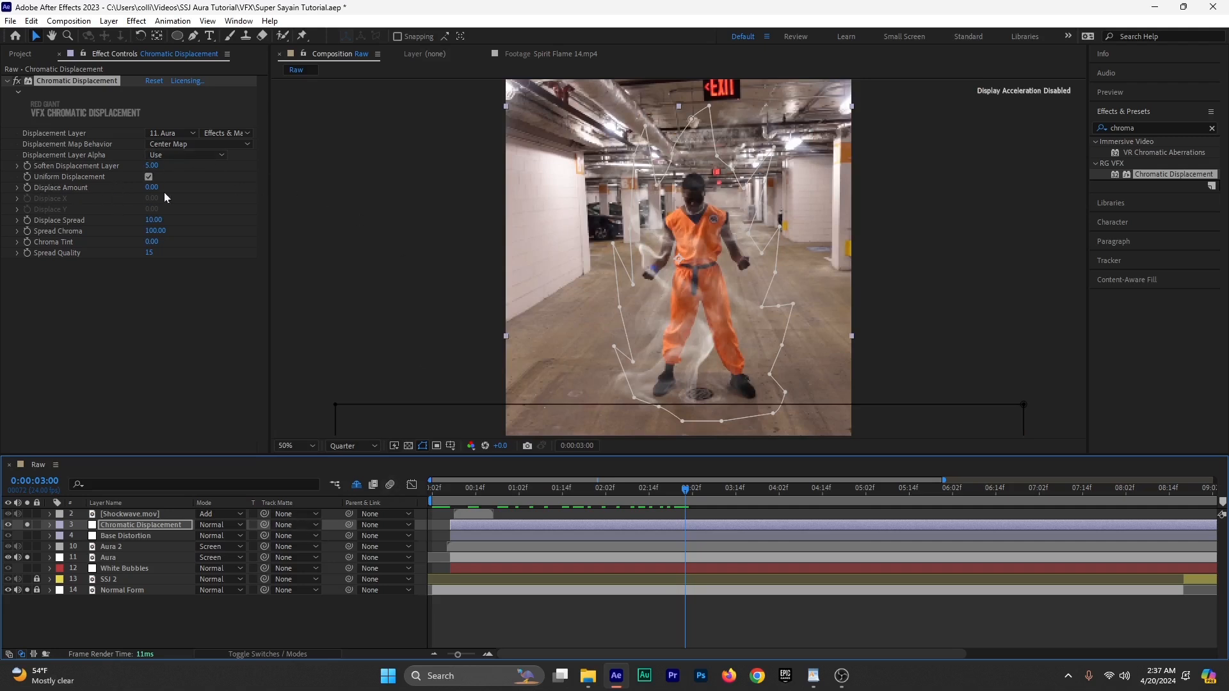
left_click_drag(497, 498, 559, 529)
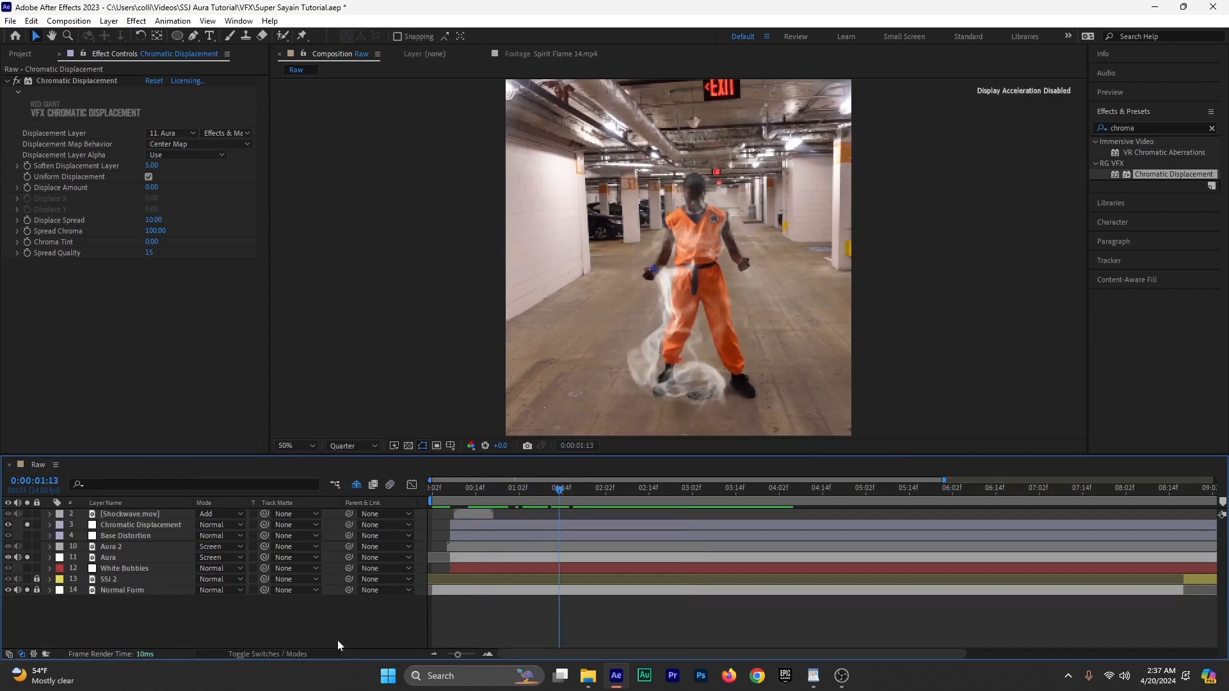
Step: Set the Displace Amount of the Chromatic Displacement effect to 15
left_click(490, 524)
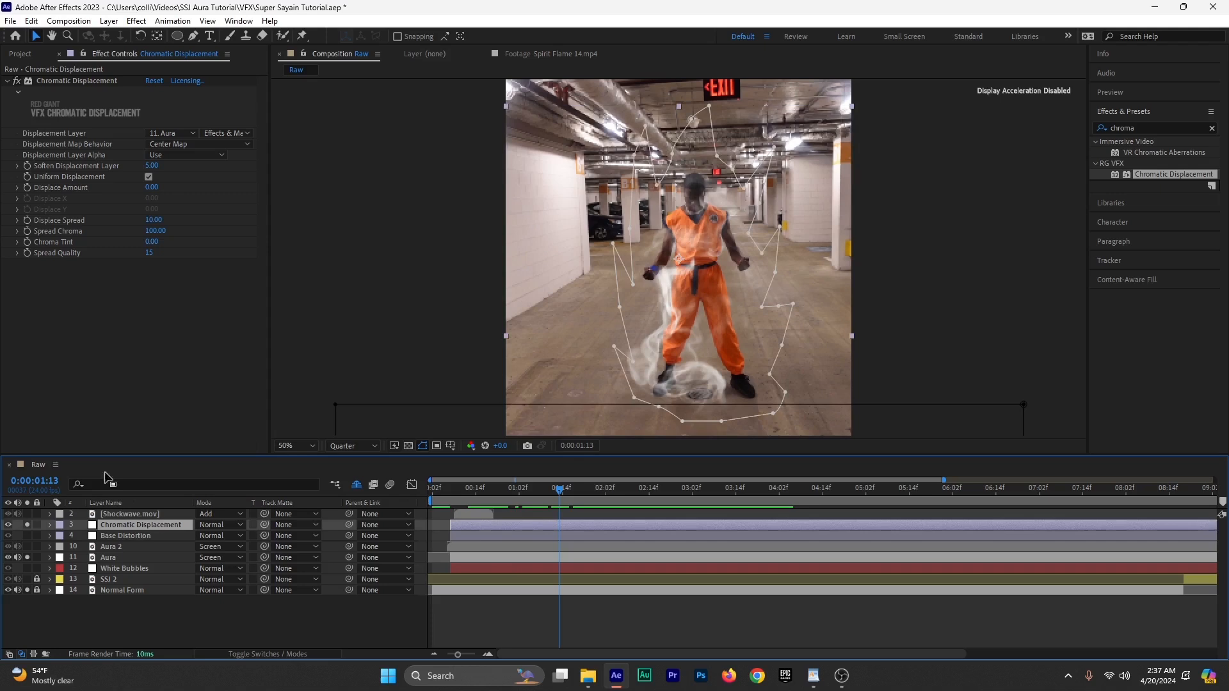
left_click(52, 99)
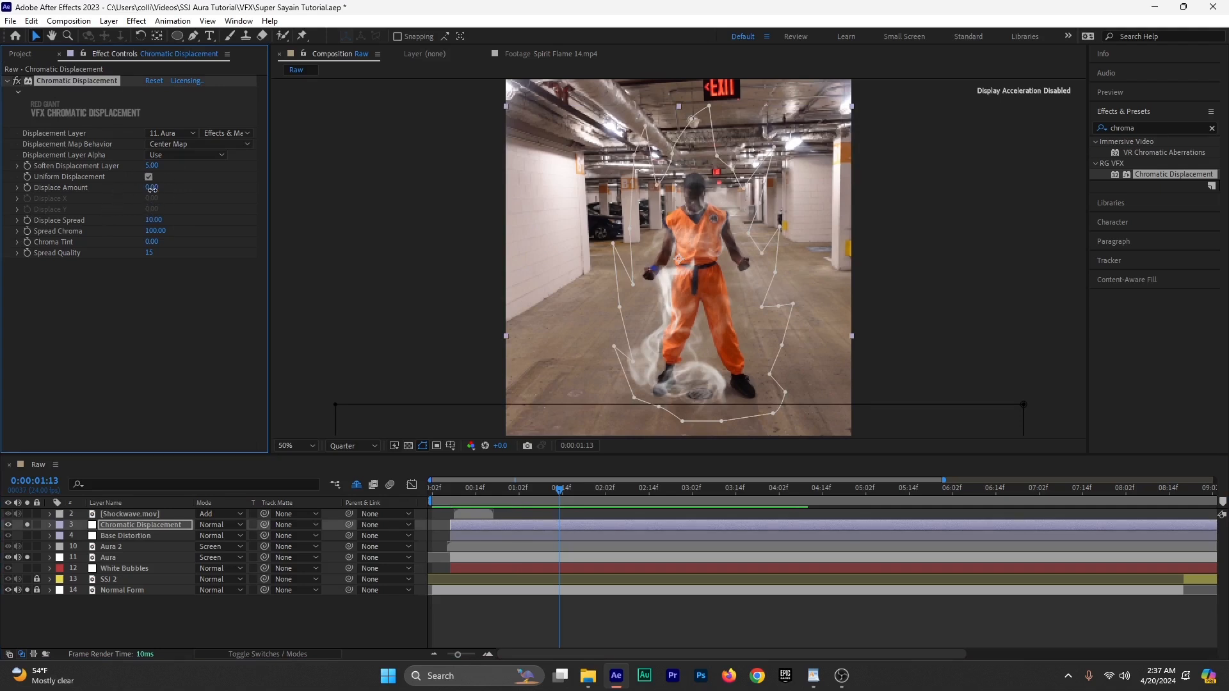
left_click_drag(152, 188, 159, 190)
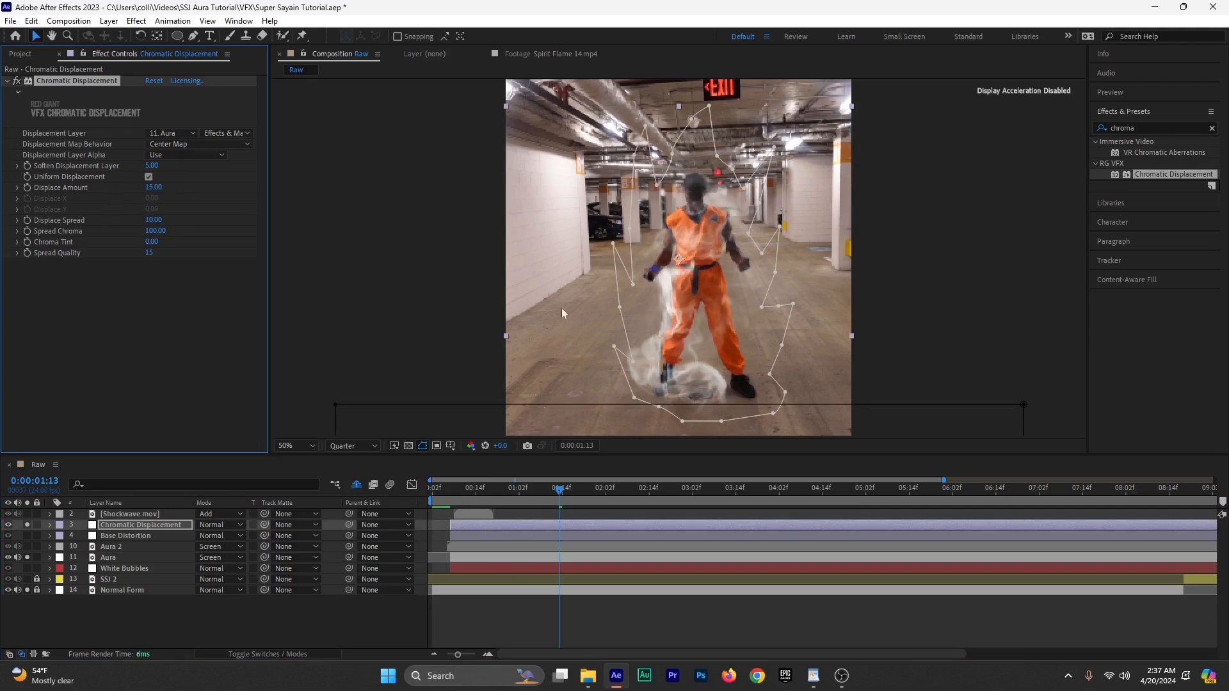
Step: Set the preview resolution to Full and inspect the displacement around the man's torso and arms up close
left_click(352, 447)
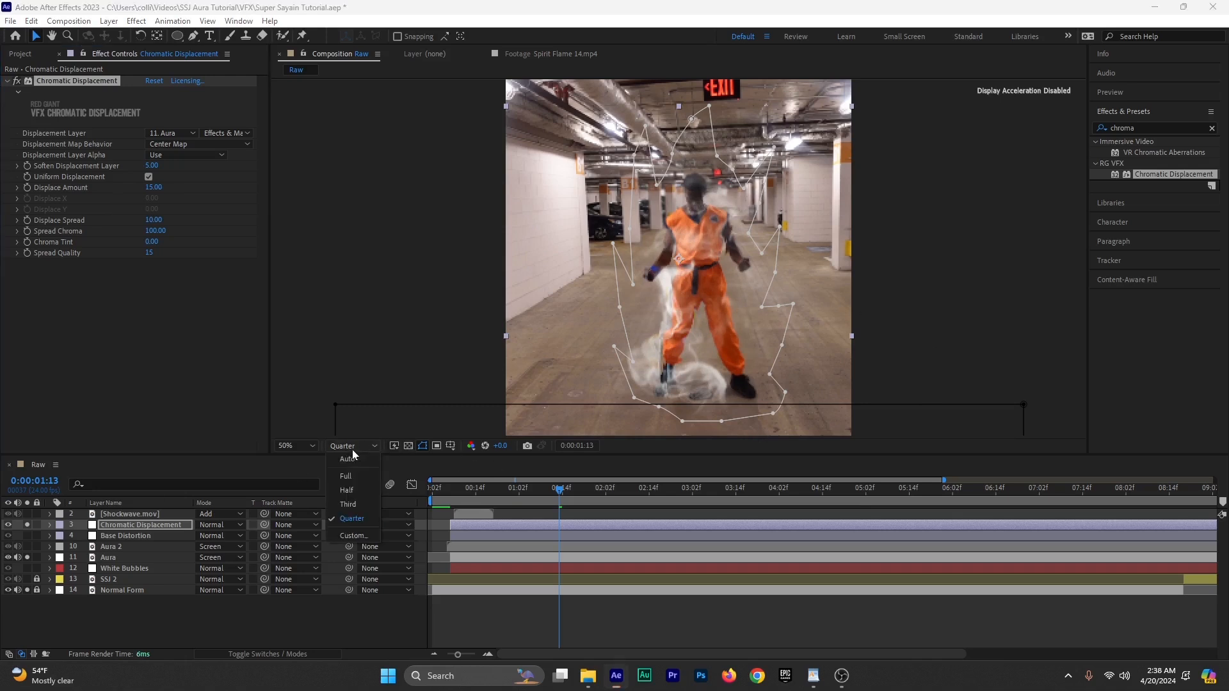
left_click(340, 458)
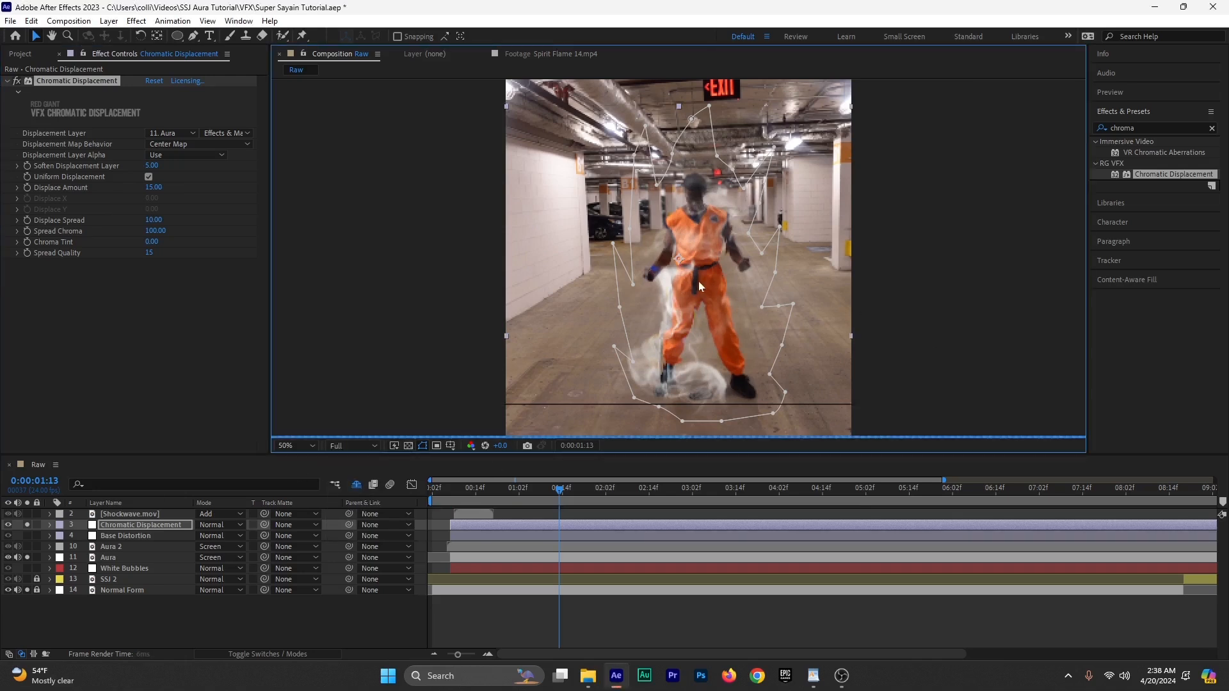
scroll(692, 278, "up", 2)
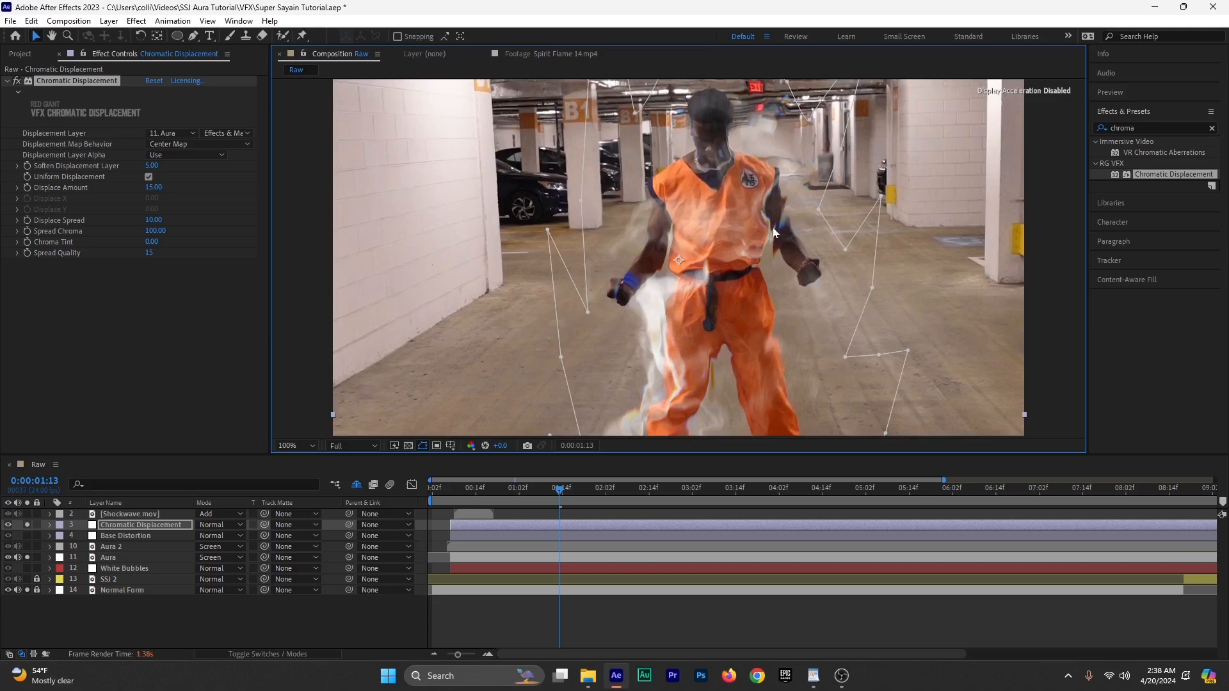
scroll(775, 233, "up", 3)
scroll(724, 234, "down", 1)
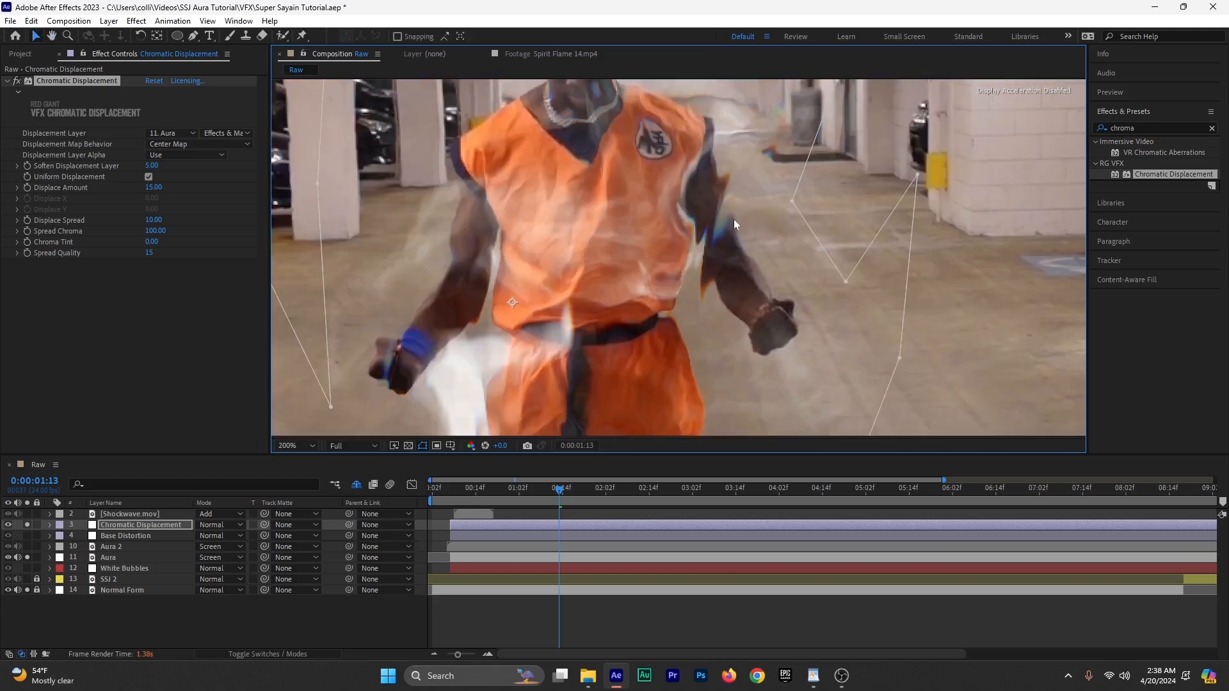
scroll(508, 310, "down", 2)
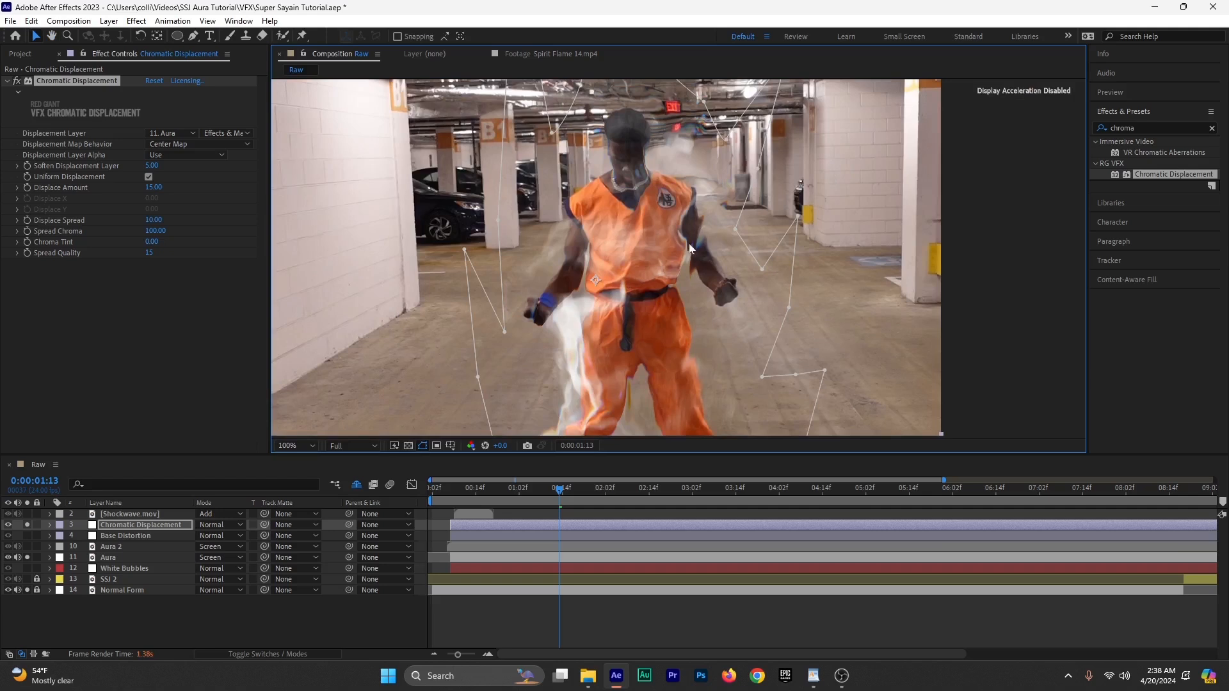
scroll(689, 249, "up", 1)
scroll(730, 225, "down", 1)
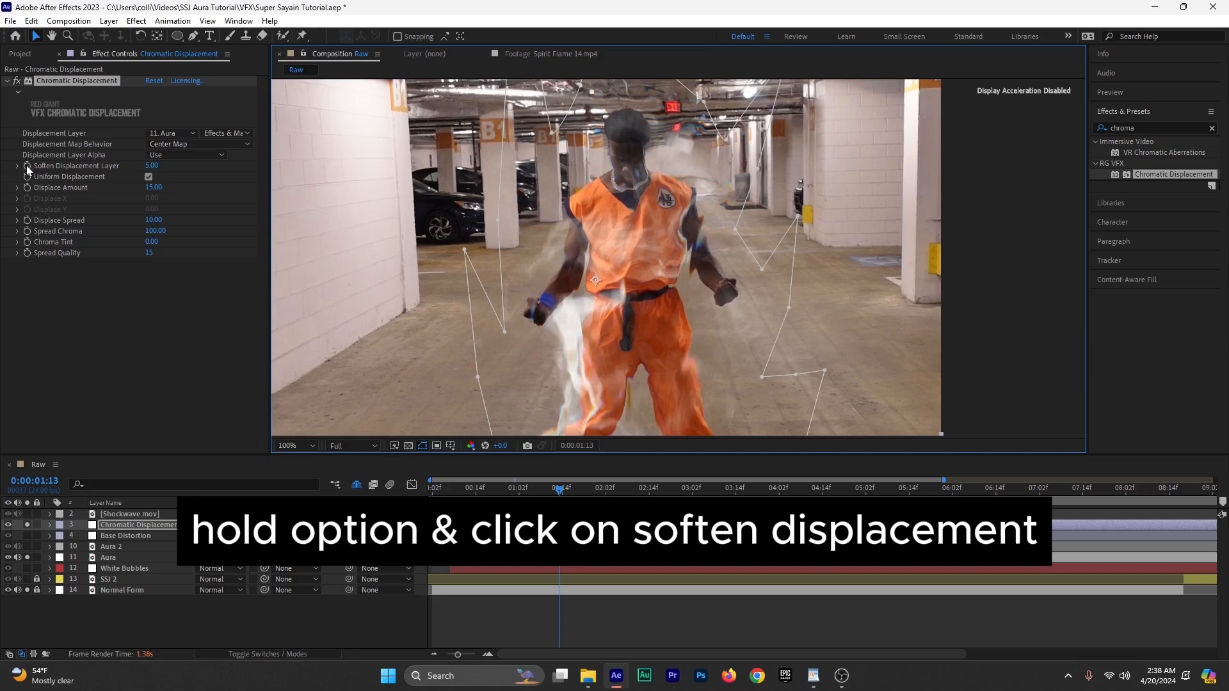
Step: Add the expression wiggle(5,5) to the Soften Displacement Layer property of the Chromatic Displacement effect
left_click(28, 166, "alt")
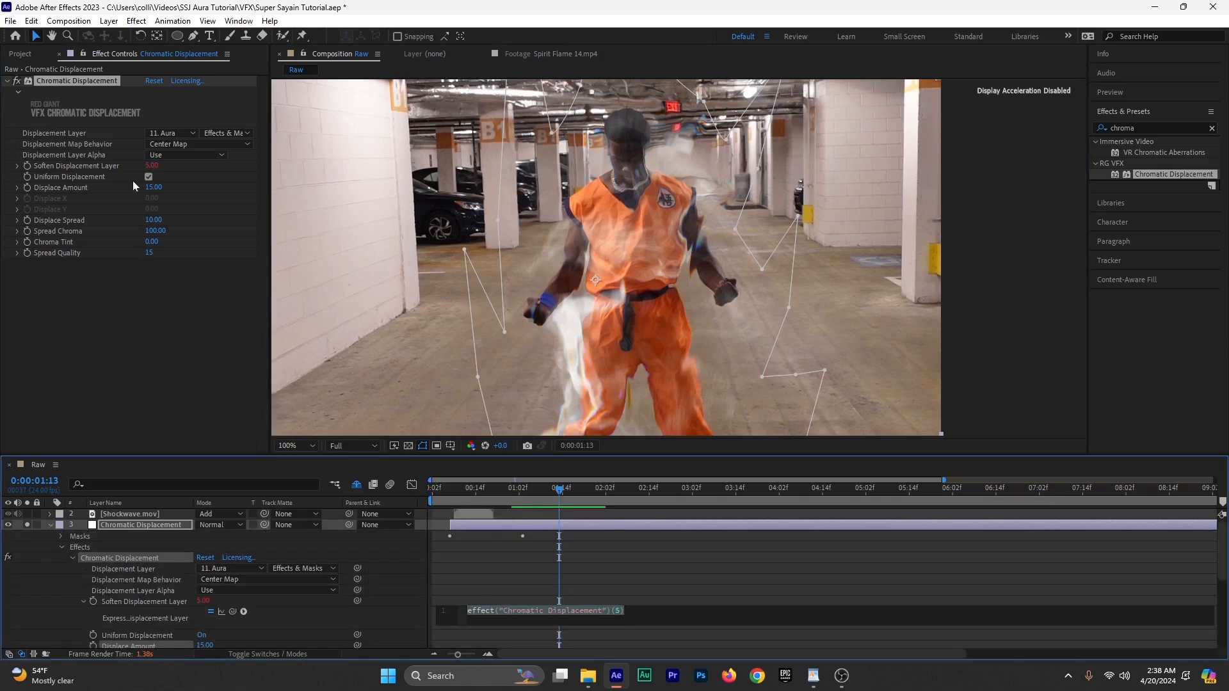
scroll(359, 637, "down", 2)
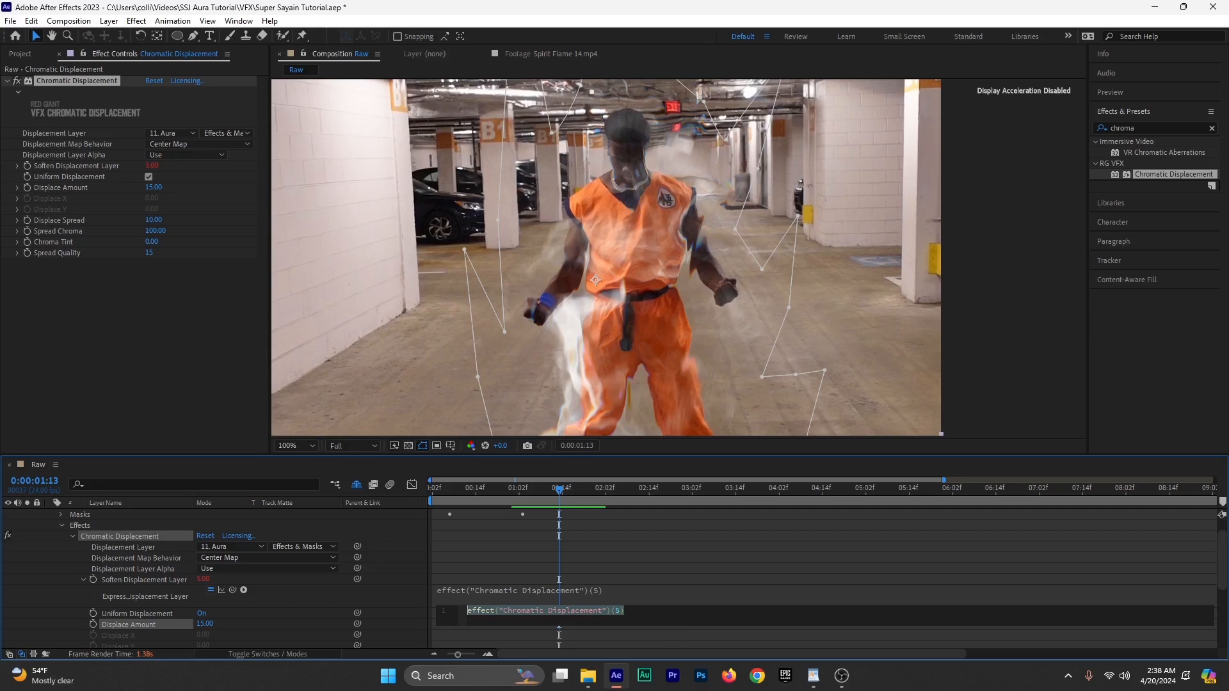
type("wiggle")
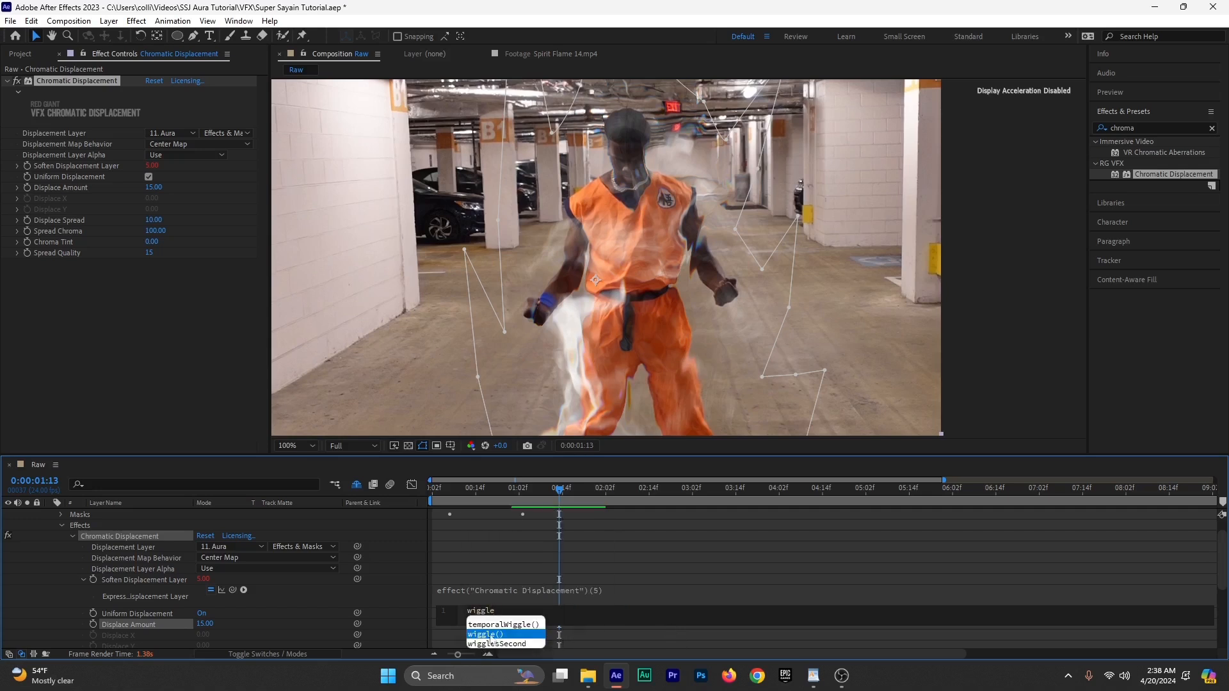
left_click(493, 635)
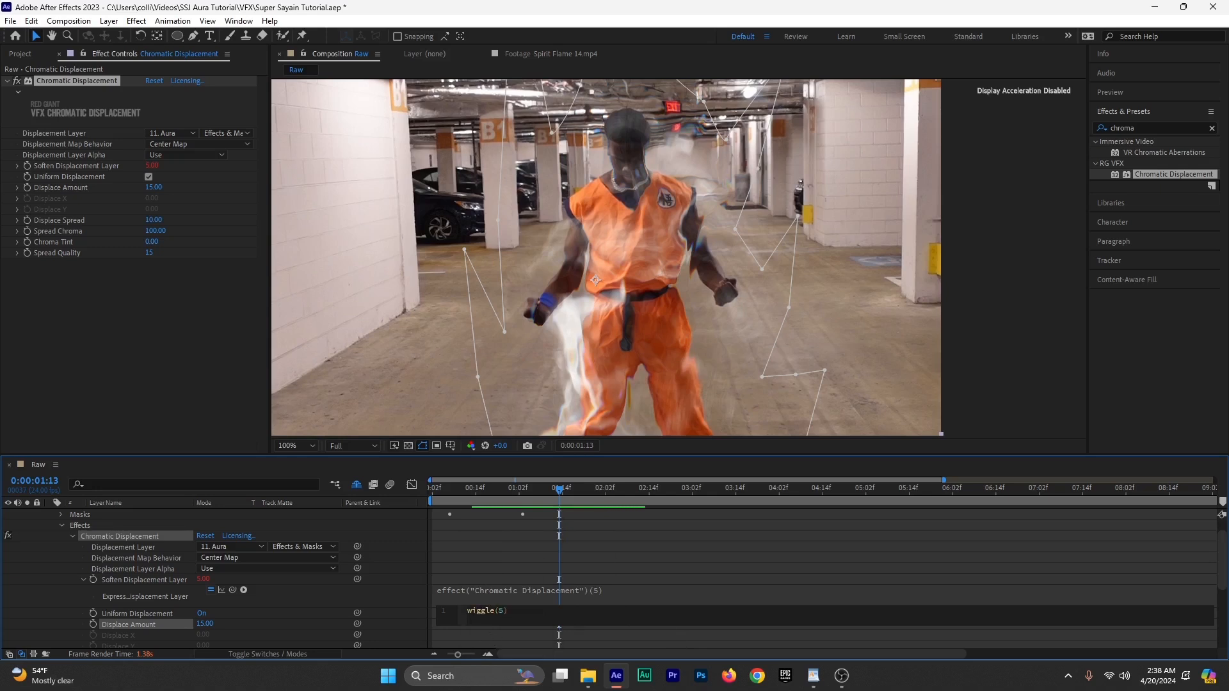
type("5")
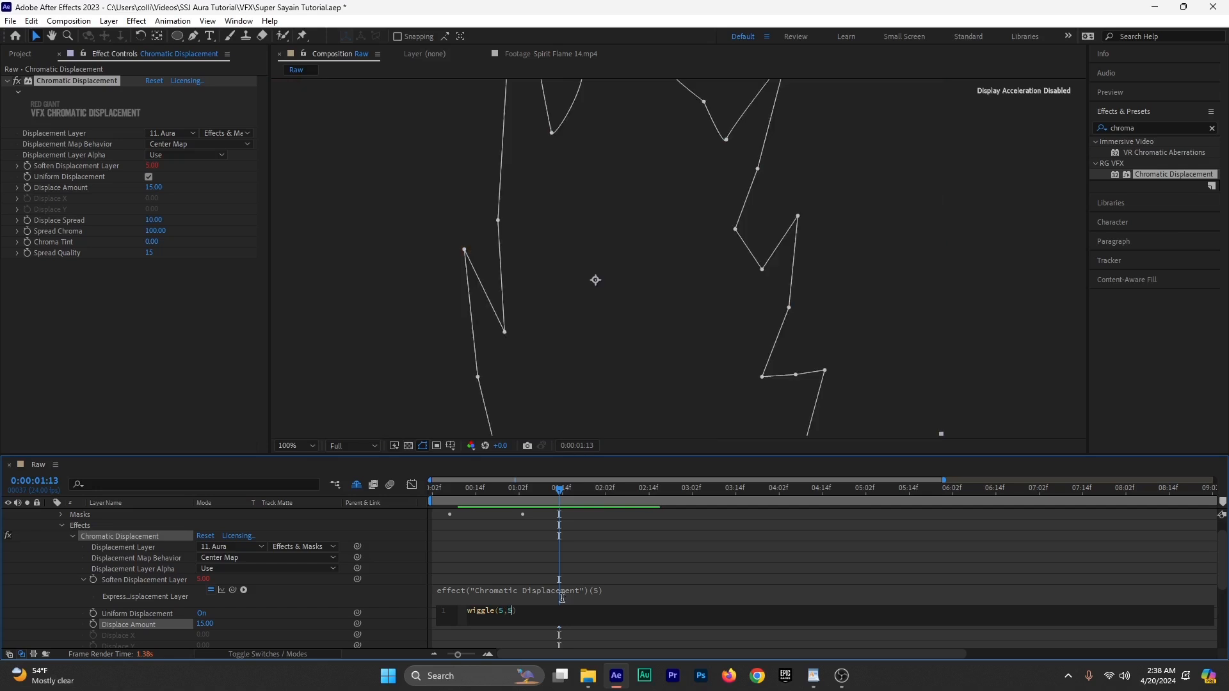
left_click(532, 572)
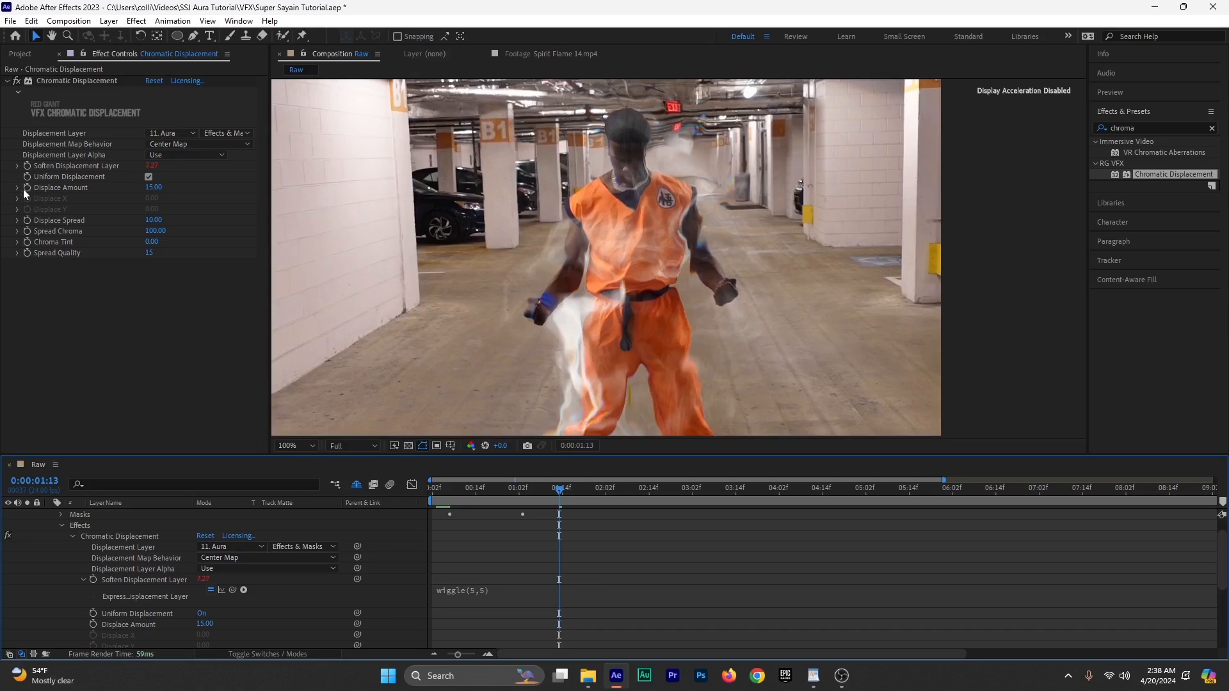
Step: Add the expression wiggle(5,5) to the Displace Amount property of the Chromatic Displacement effect, and collapse the layer's properties
left_click(27, 192, "alt")
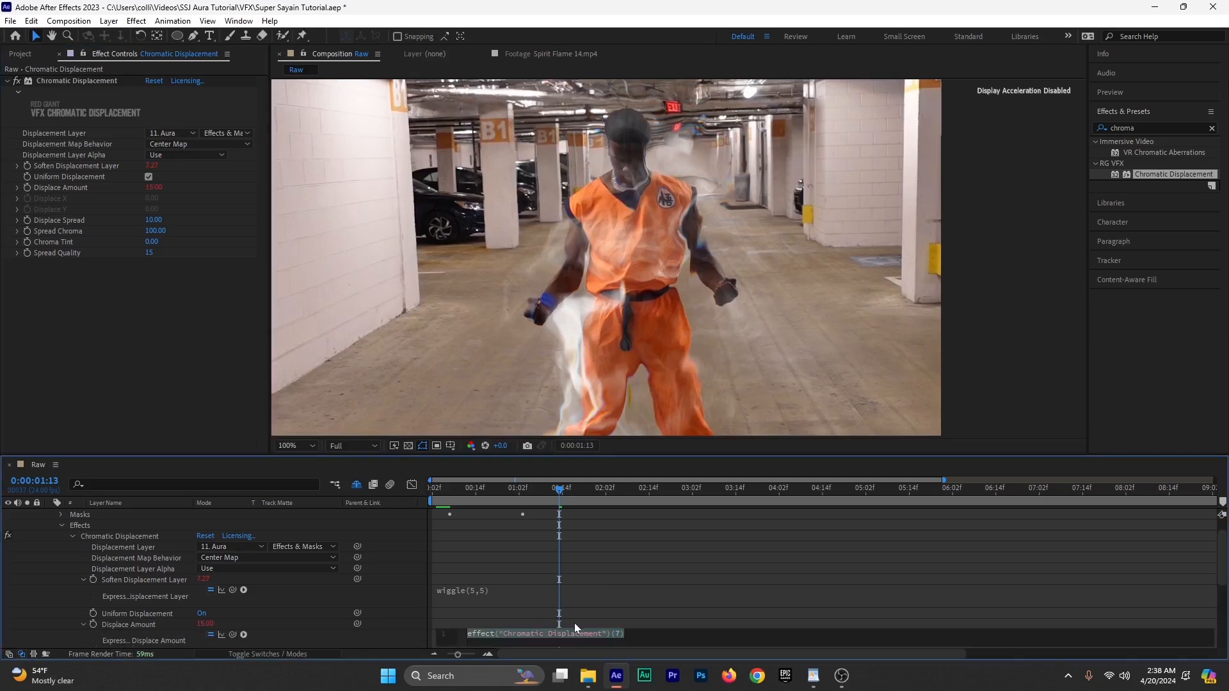
type("wiggle")
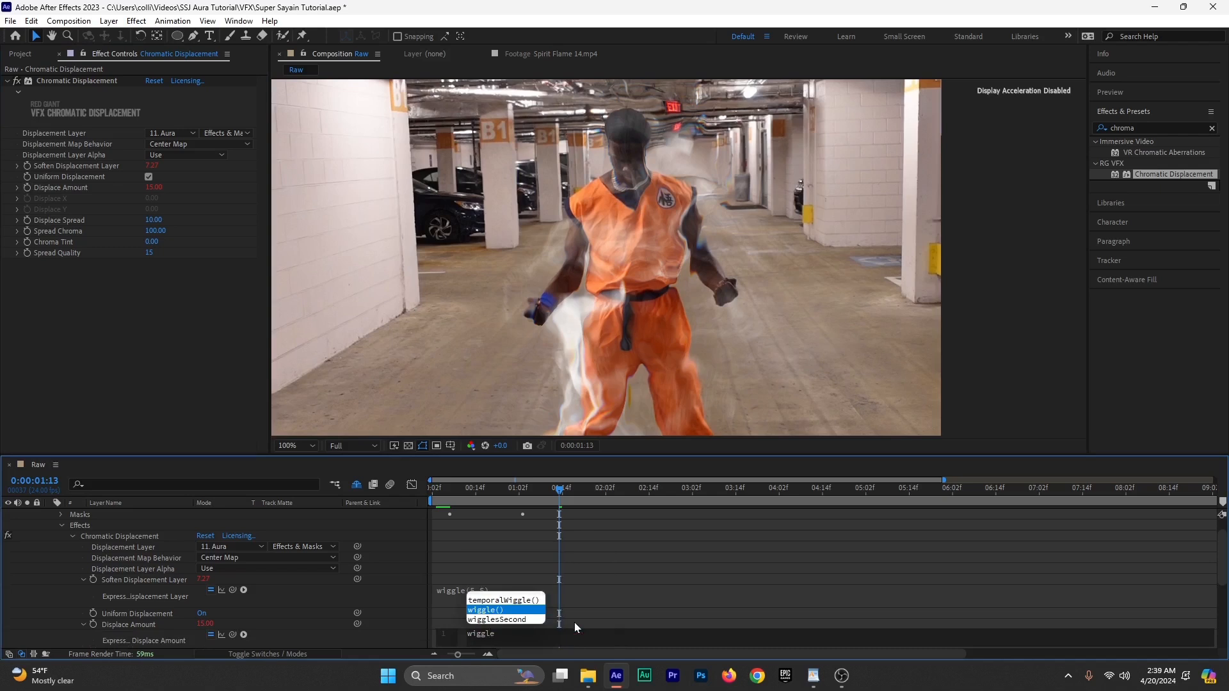
key("Return")
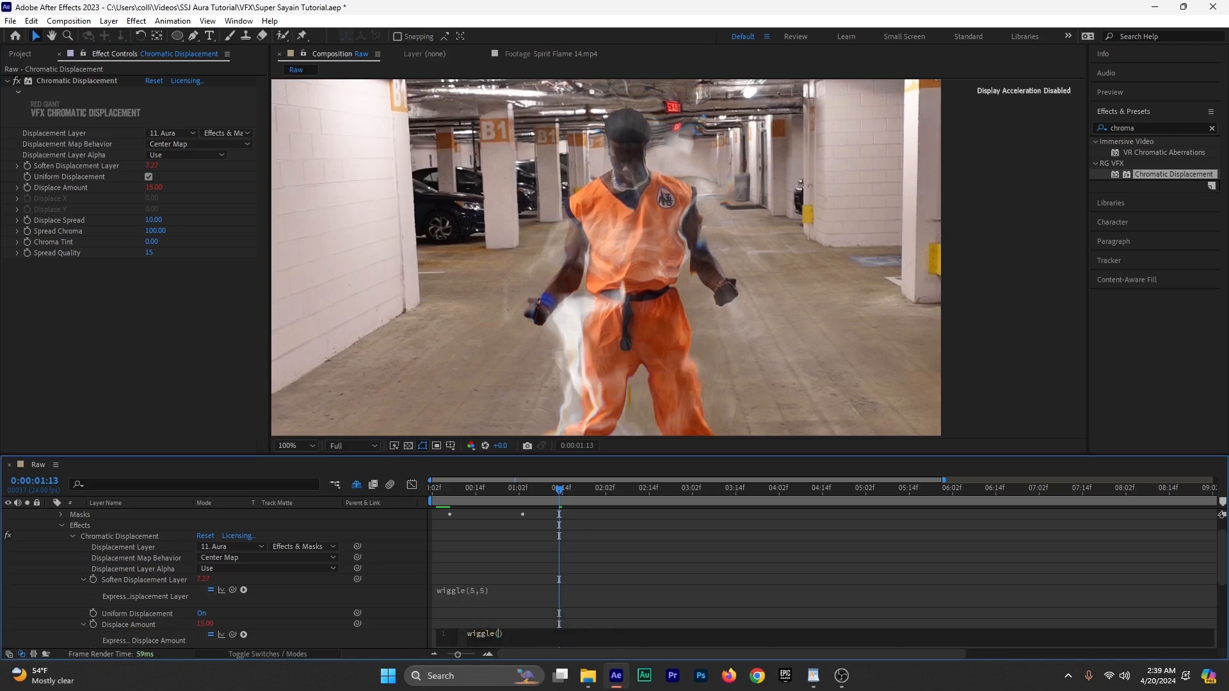
type("5,5")
left_click(514, 565)
scroll(514, 565, "up", 2)
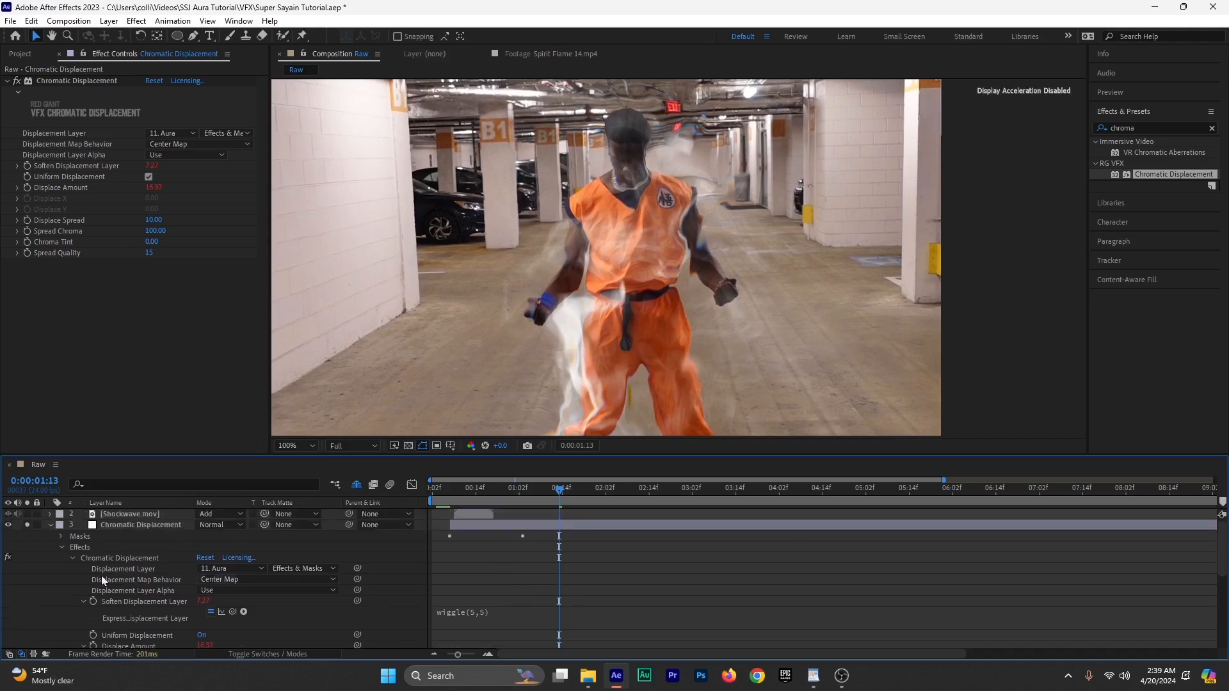
left_click(51, 526)
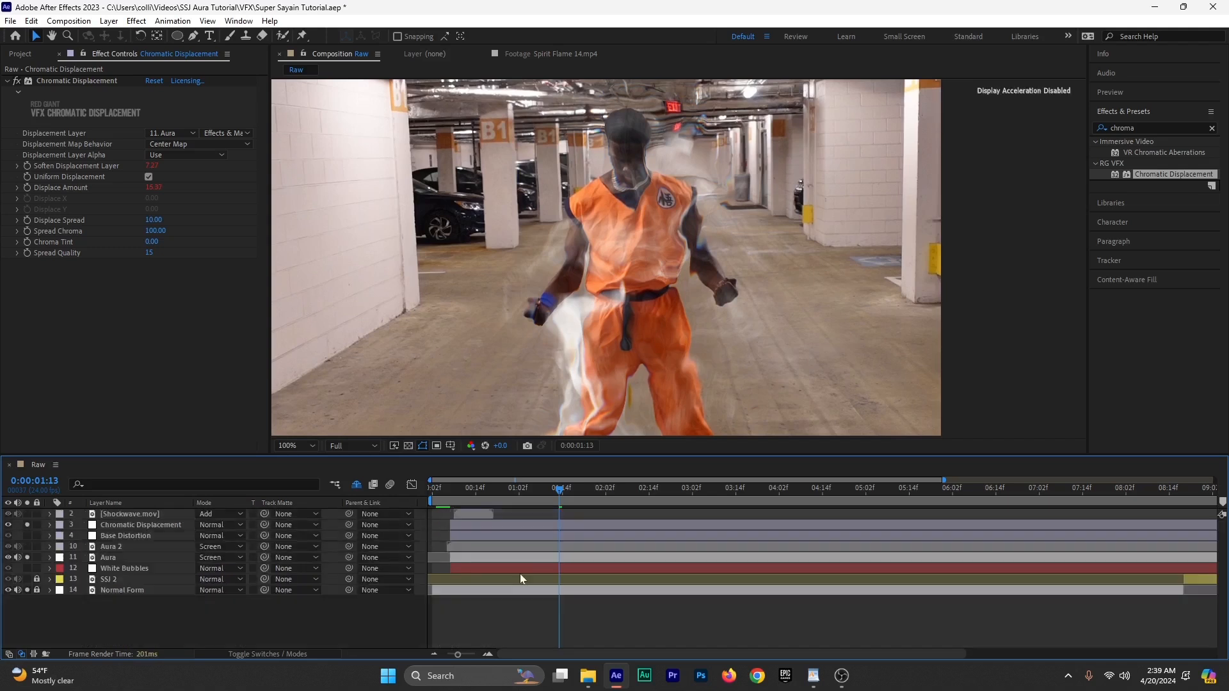
Step: Scrub through the composite with the whole frame in view to examine how the displacement follows the aura
left_click(470, 500)
left_click_drag(469, 500, 863, 501)
left_click(300, 446)
left_click(312, 232)
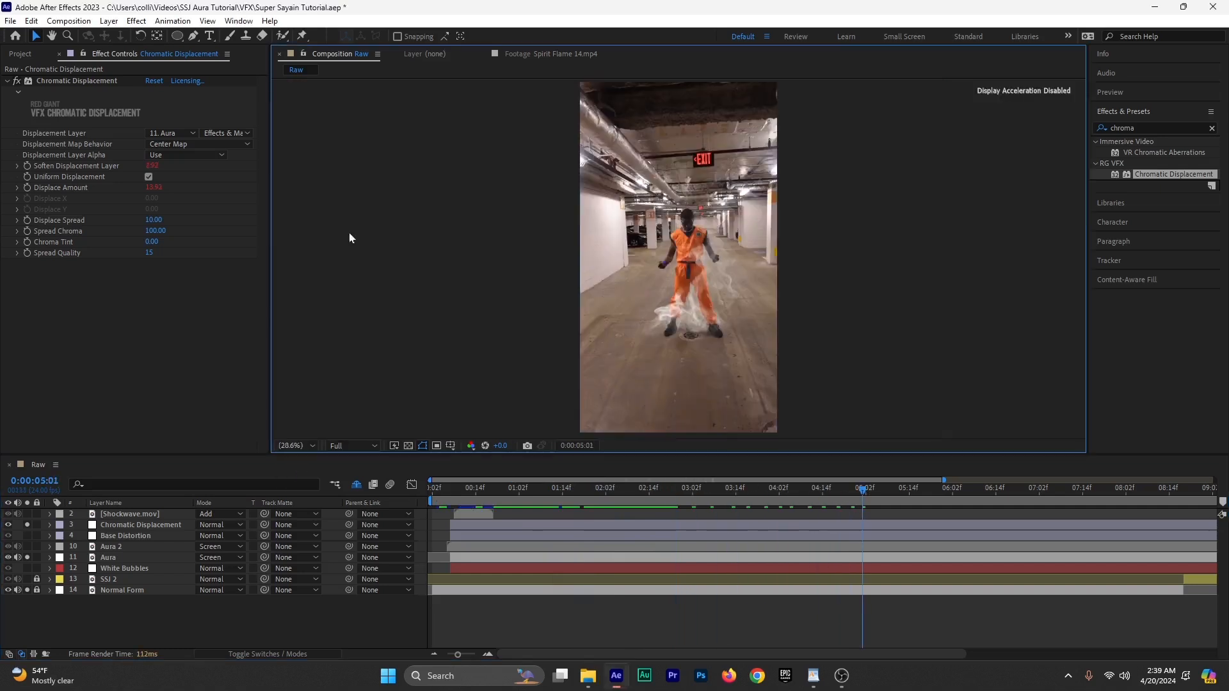
left_click(917, 490)
left_click_drag(916, 490, 1088, 496)
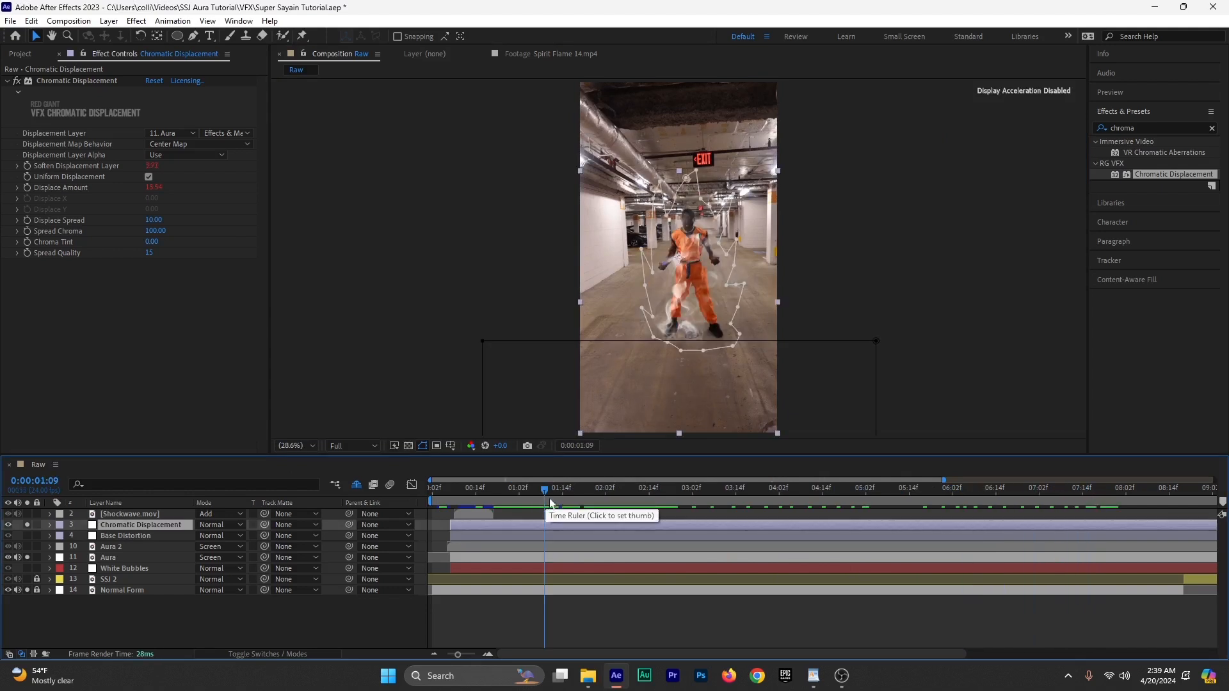
left_click_drag(549, 496, 555, 498)
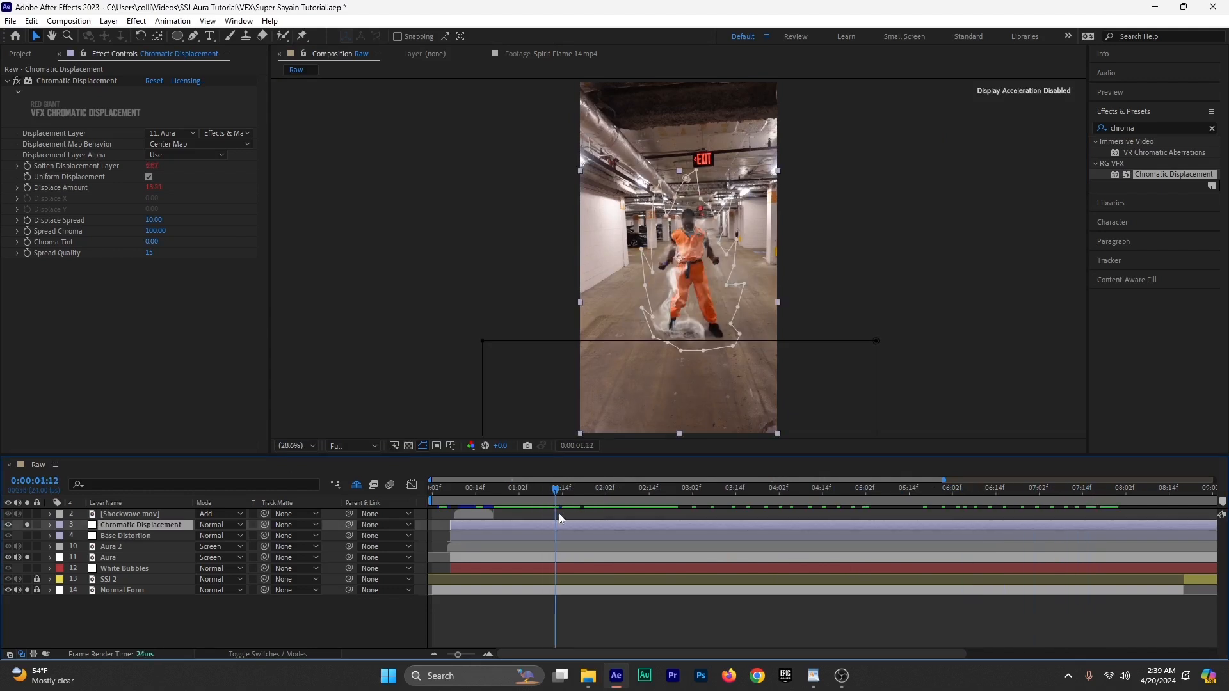
Step: Set the Mask Expansion of Mask 2 on the Chromatic Displacement layer to 30 pixels, and collapse the mask properties
key("m")
left_click(521, 496)
left_click(523, 499)
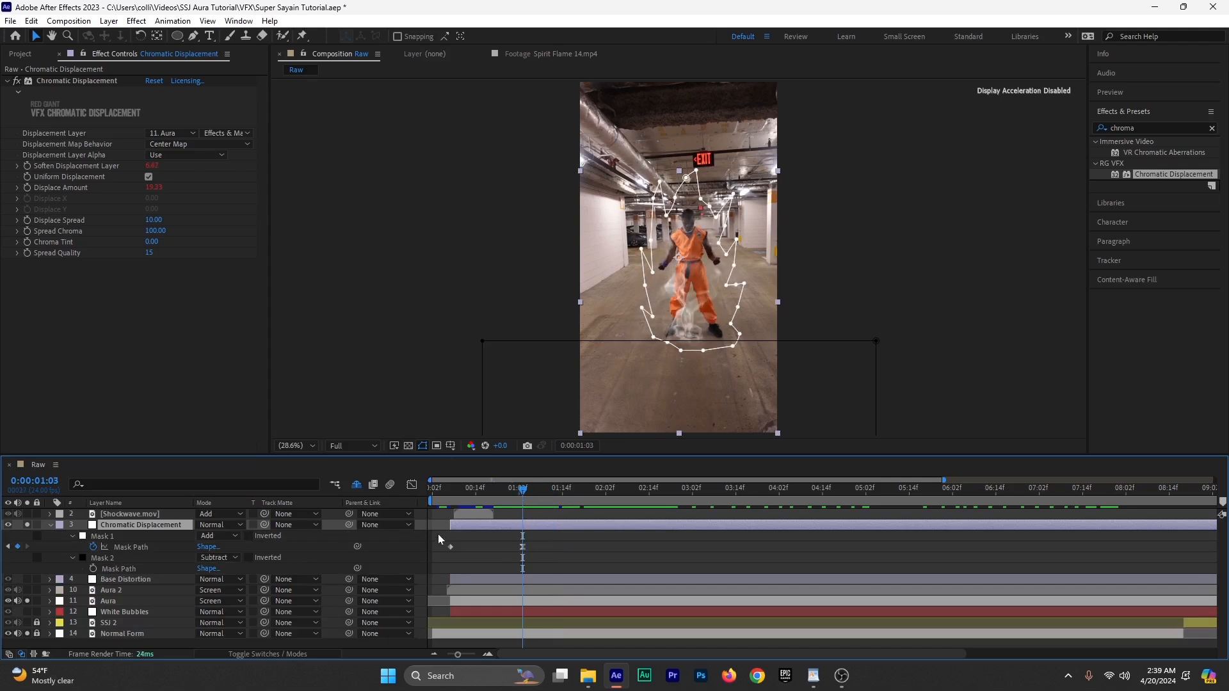
key("m")
key("m")
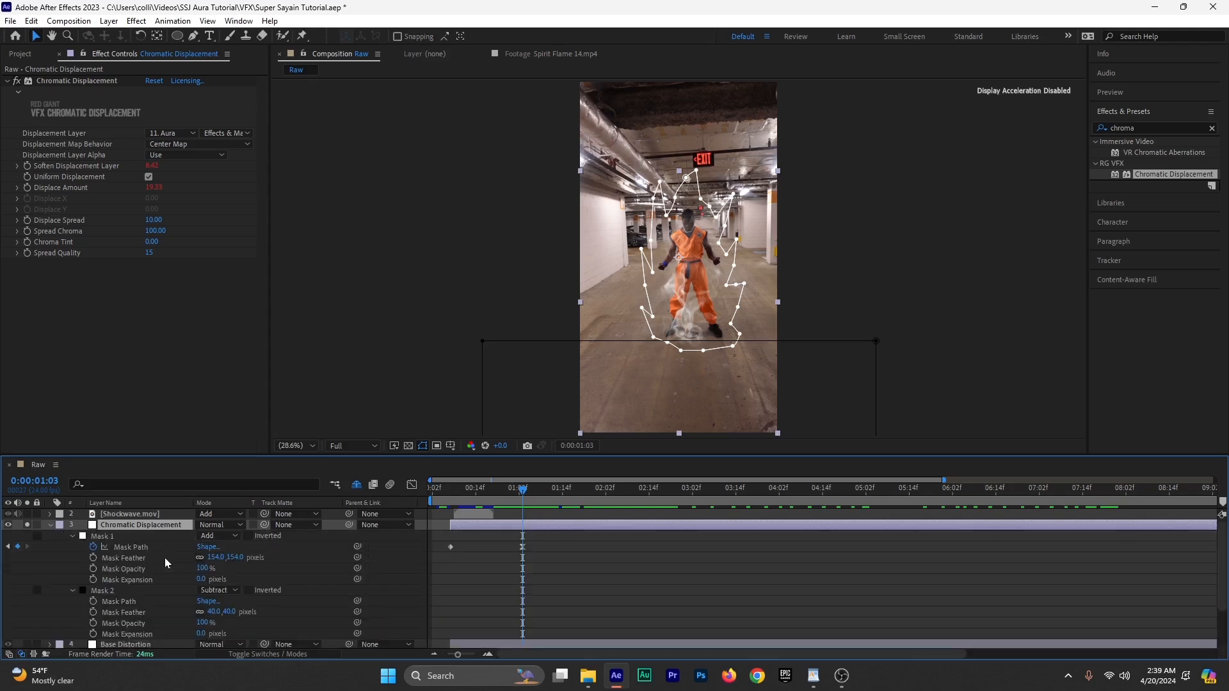
scroll(234, 612, "down", 1)
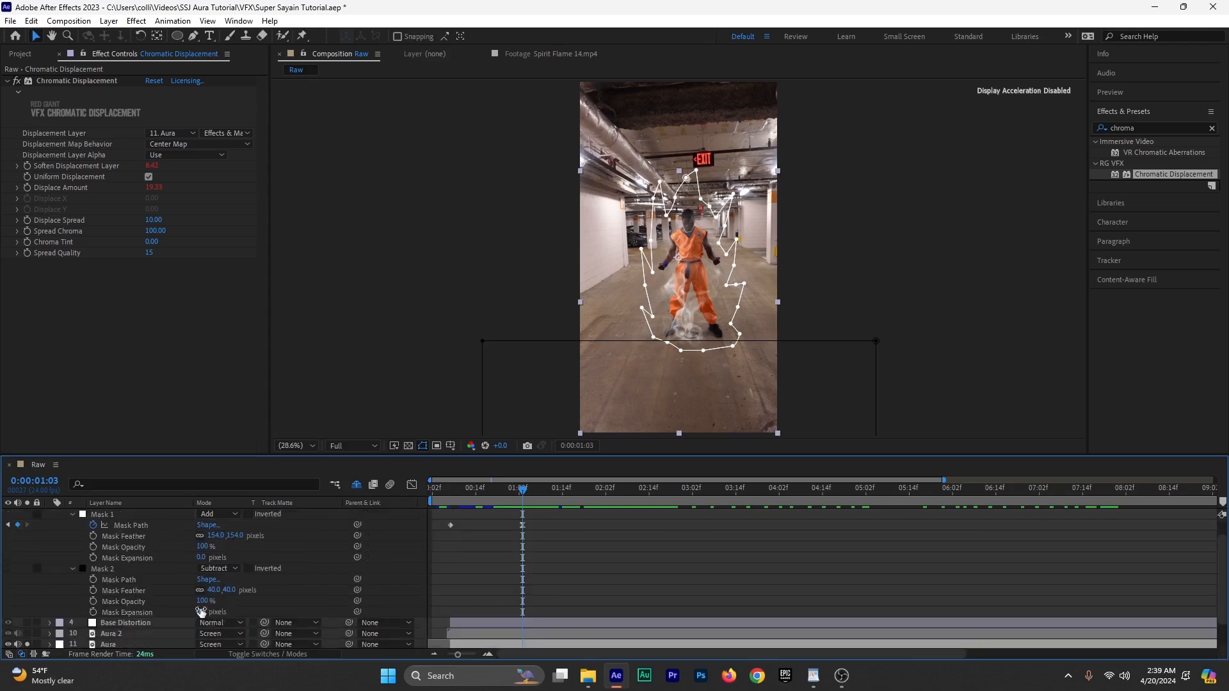
left_click_drag(203, 616, 217, 614)
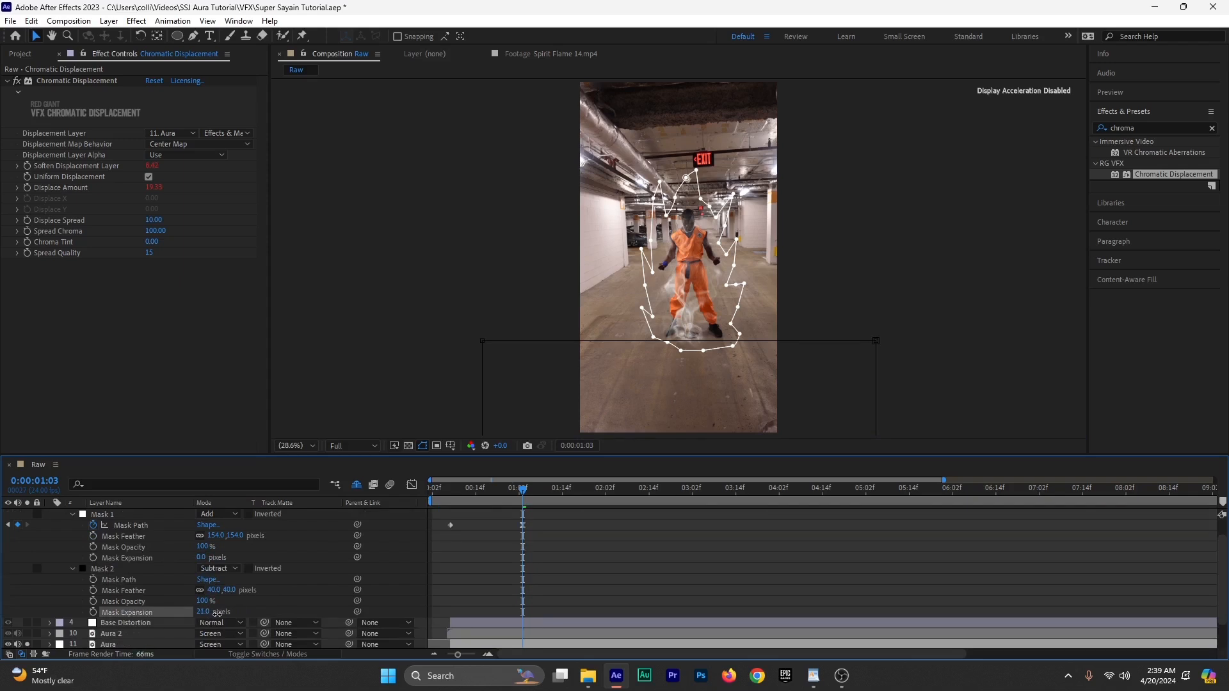
scroll(164, 600, "up", 2)
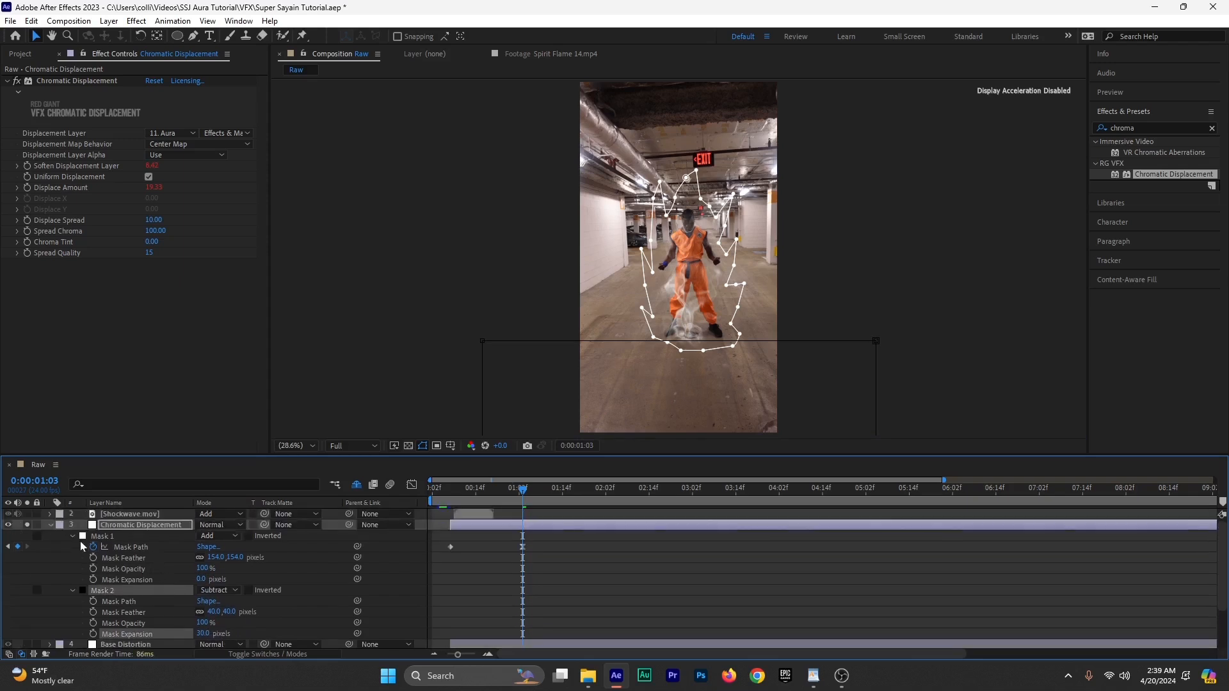
left_click(50, 525)
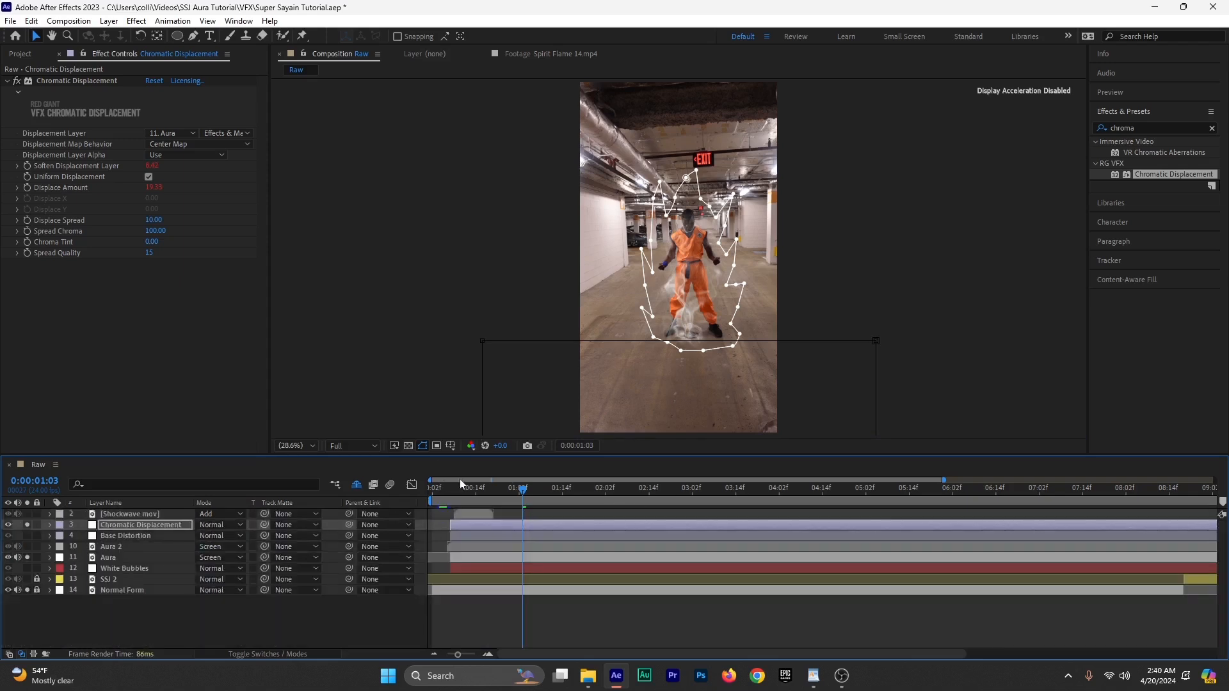
Step: Play and scrub through the composite to examine the displacement around the man with the expanded subtract mask
left_click_drag(494, 492, 552, 493)
key("space")
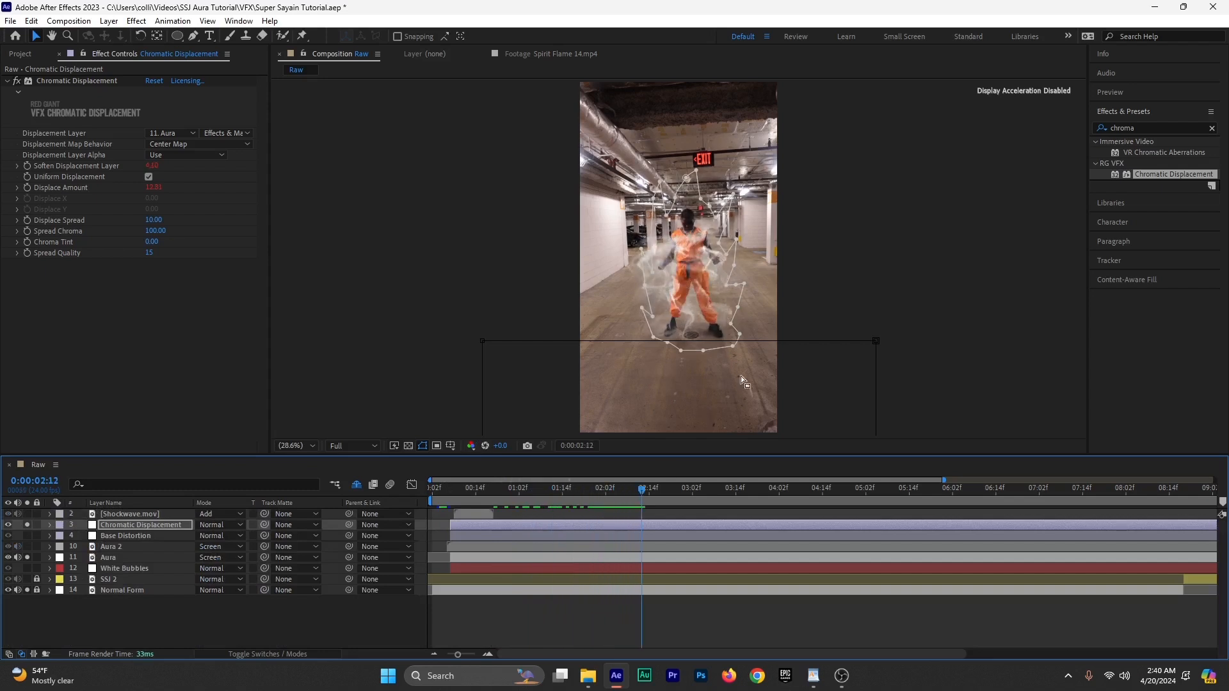
left_click_drag(672, 502, 642, 559)
key("space")
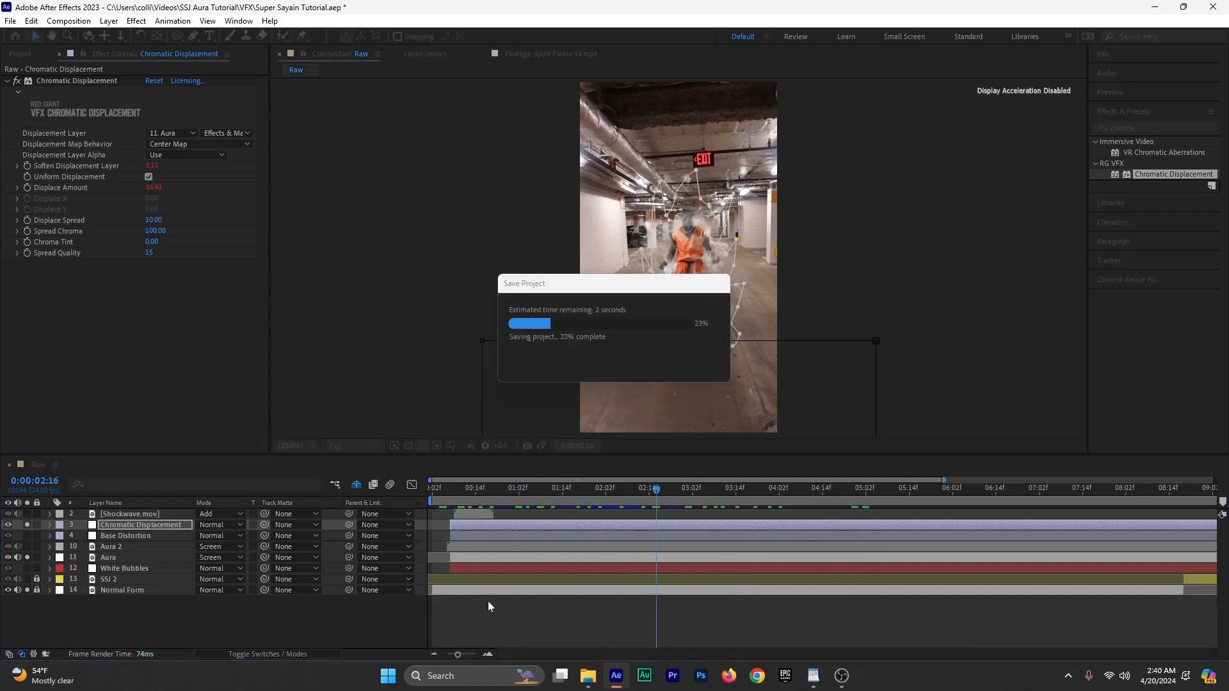
left_click(435, 654)
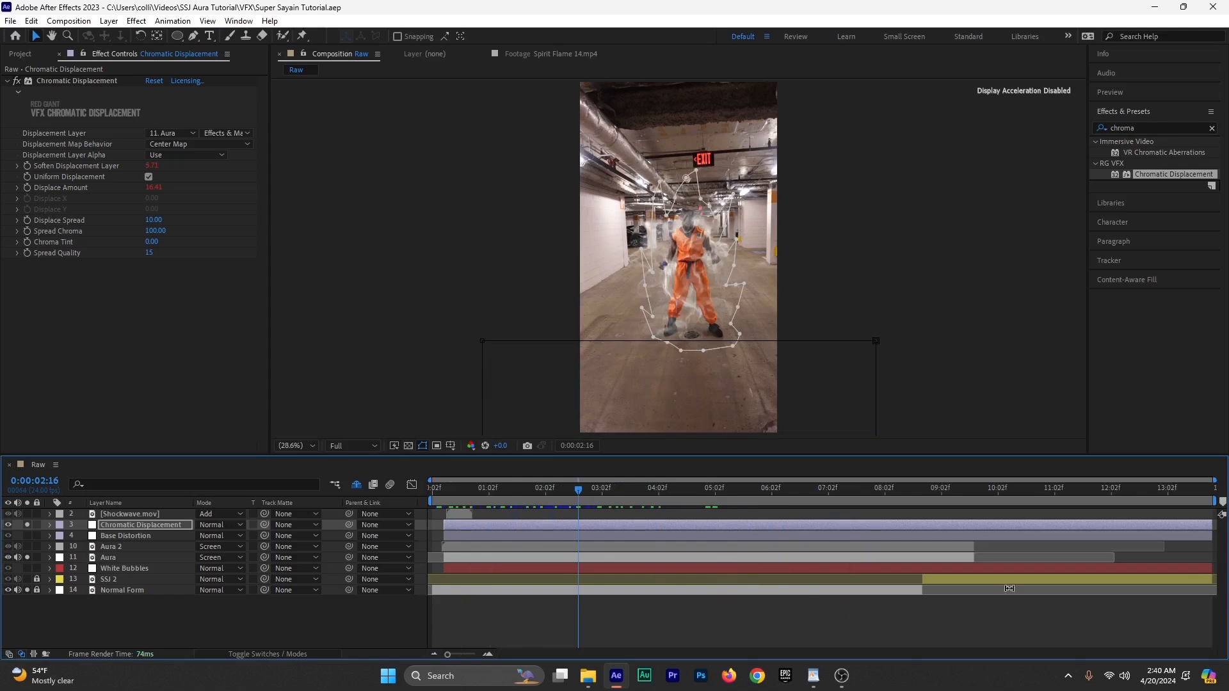
left_click_drag(497, 490, 473, 491)
key("space")
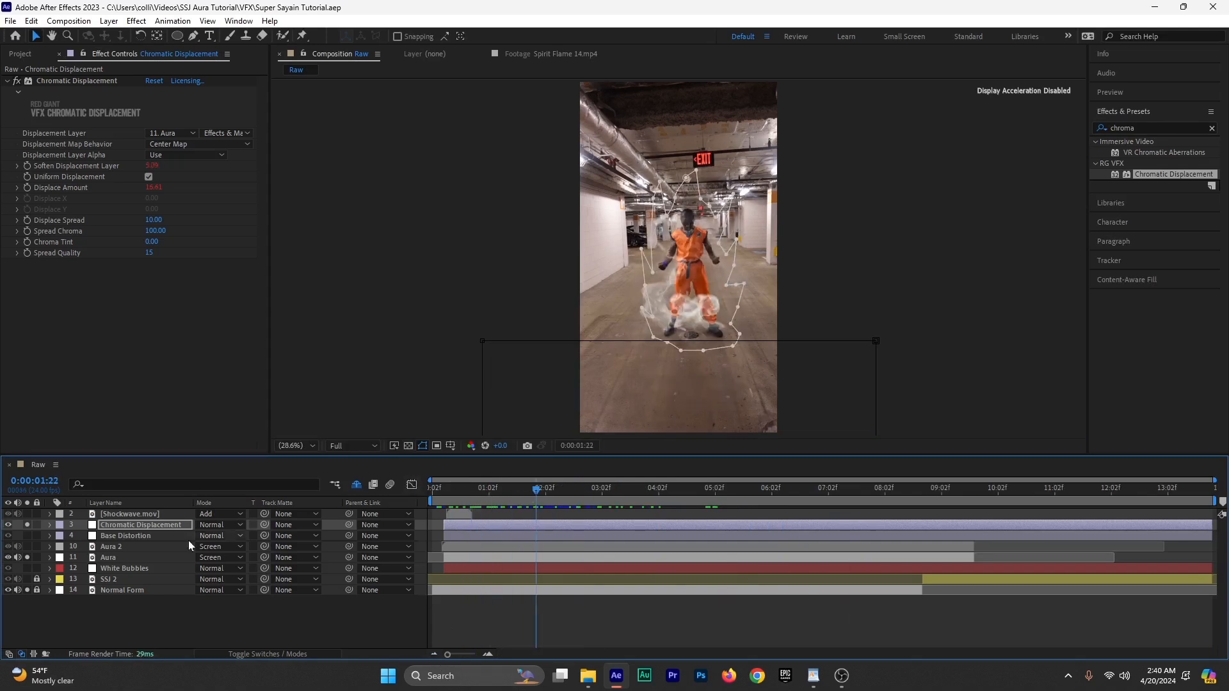
Step: Duplicate the Chromatic Displacement layer and rename the copy Glow
left_click(144, 527)
key("ctrl+d")
right_click(149, 524)
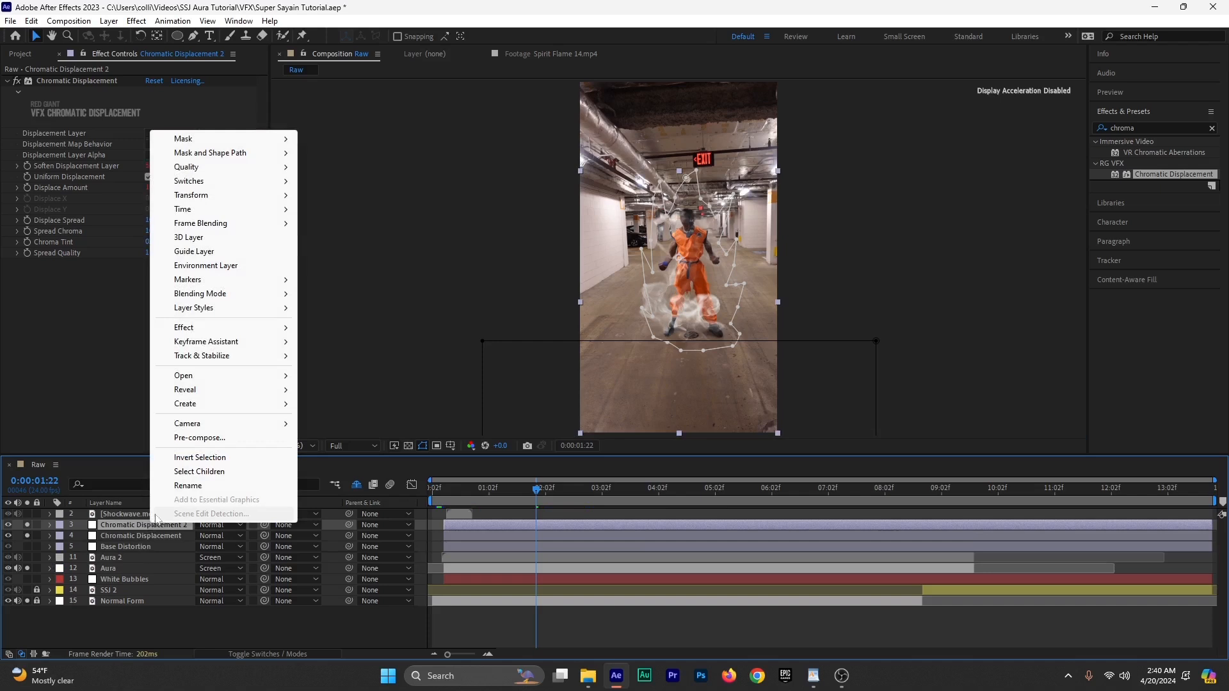
left_click(183, 488)
type("Glow")
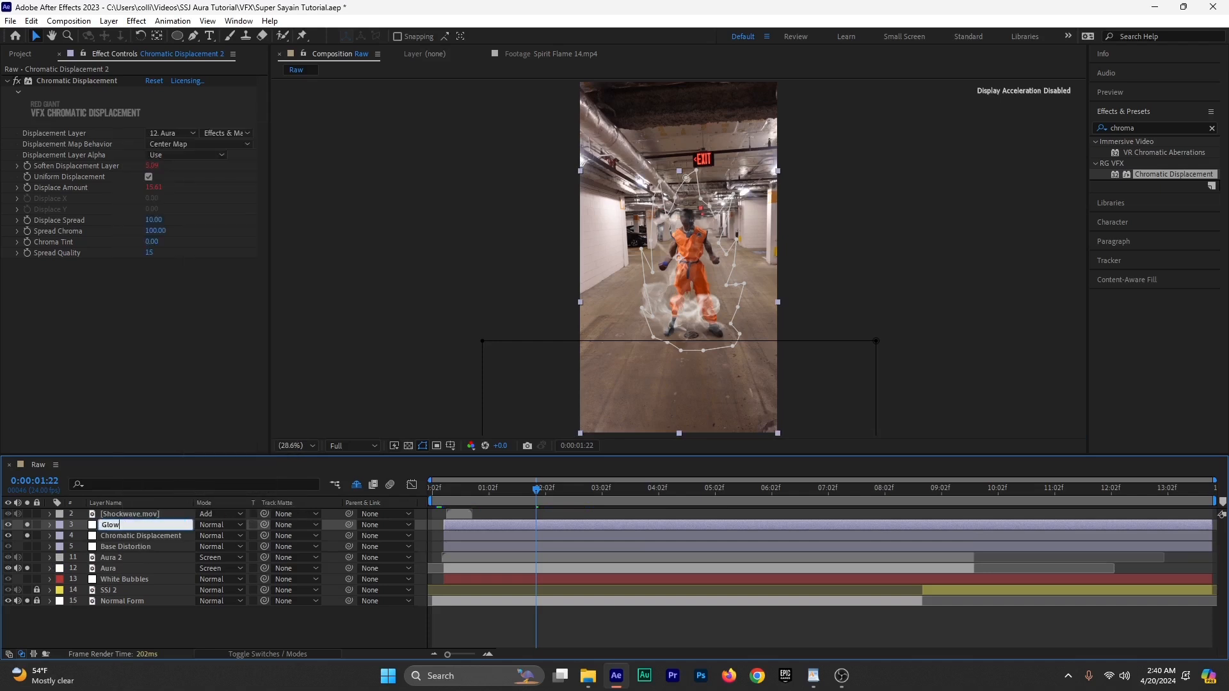
key("Return")
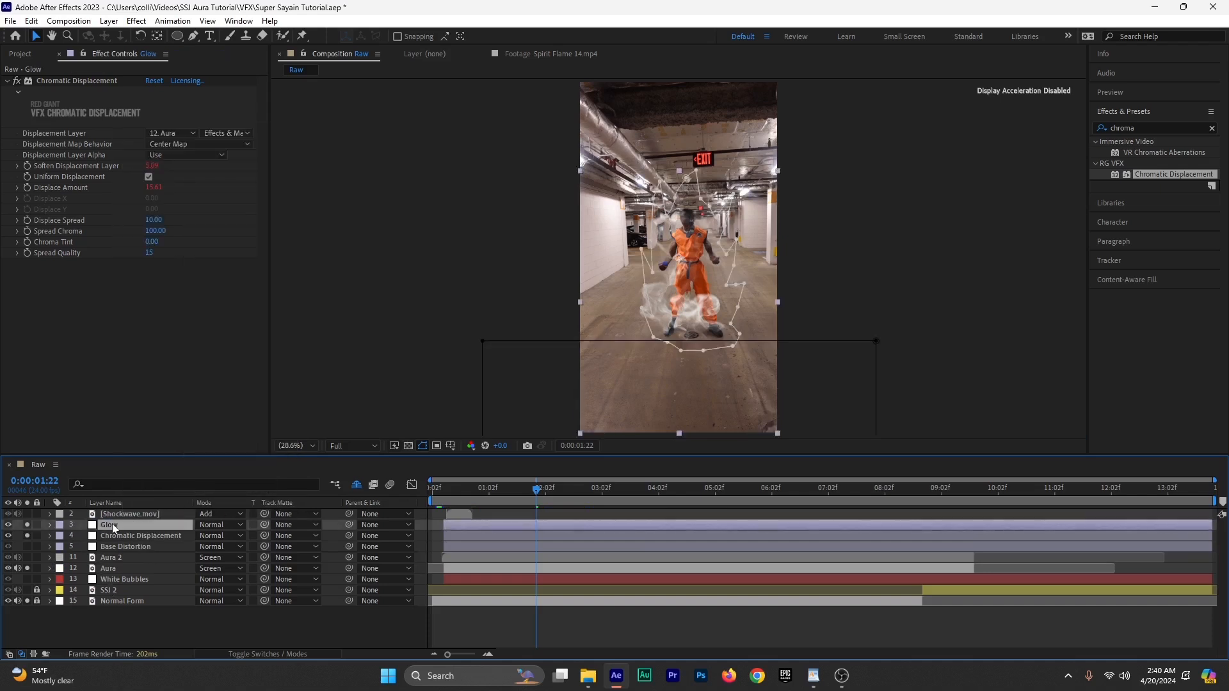
Step: Replace the Chromatic Displacement effect on the Glow layer with the Stylize Glow effect
left_click(80, 82)
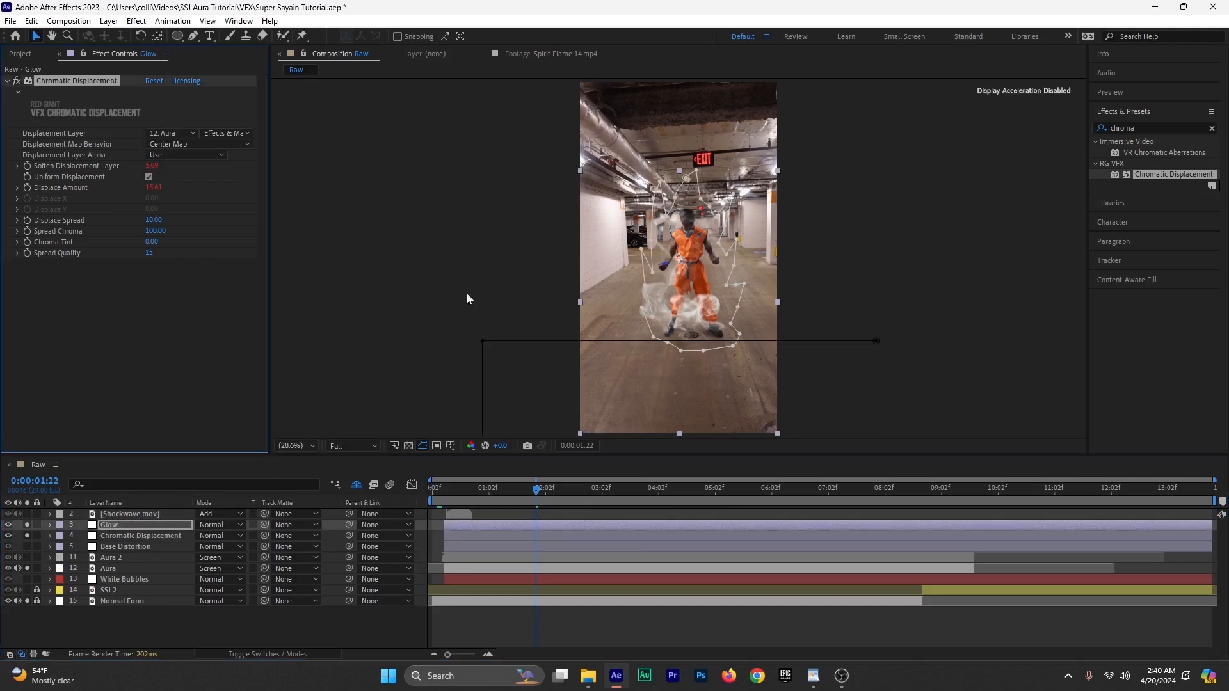
key("Delete")
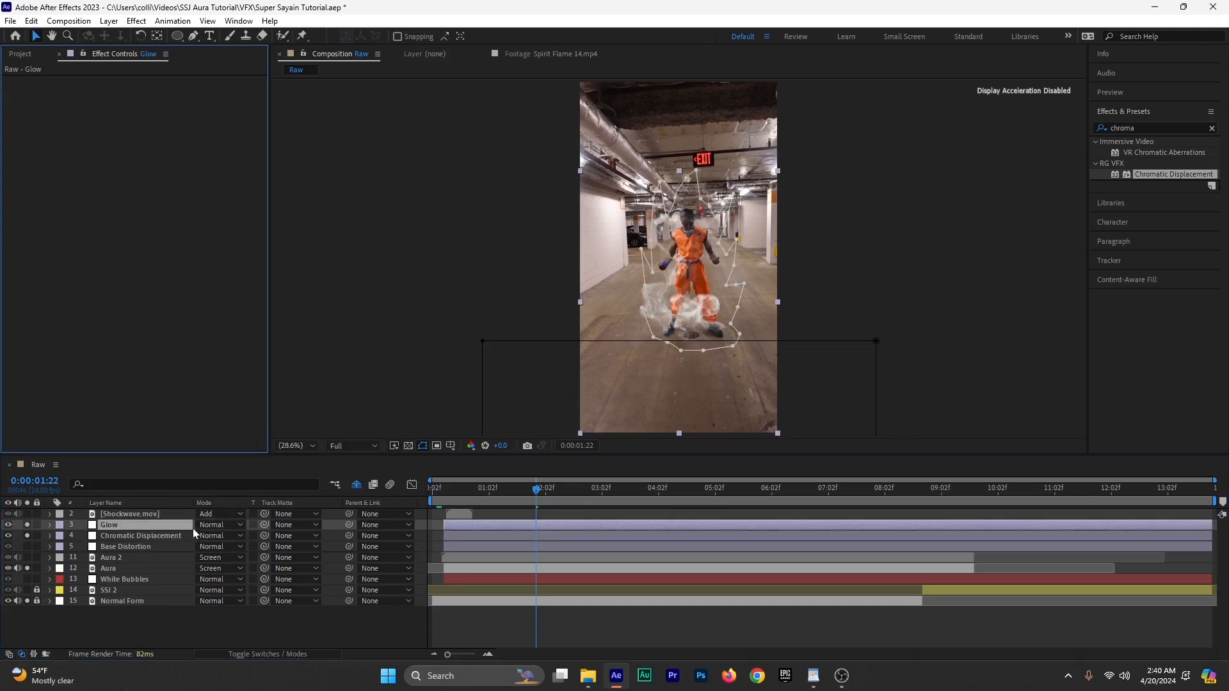
left_click(1150, 128)
type("glow")
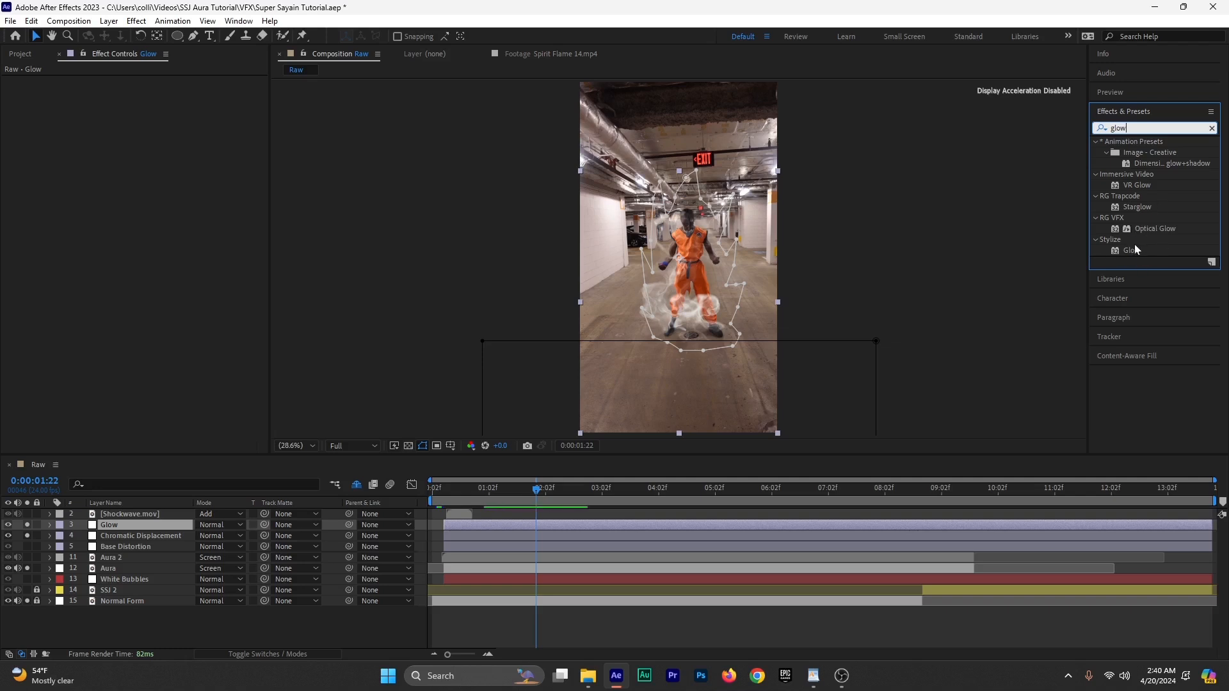
left_click(1134, 251)
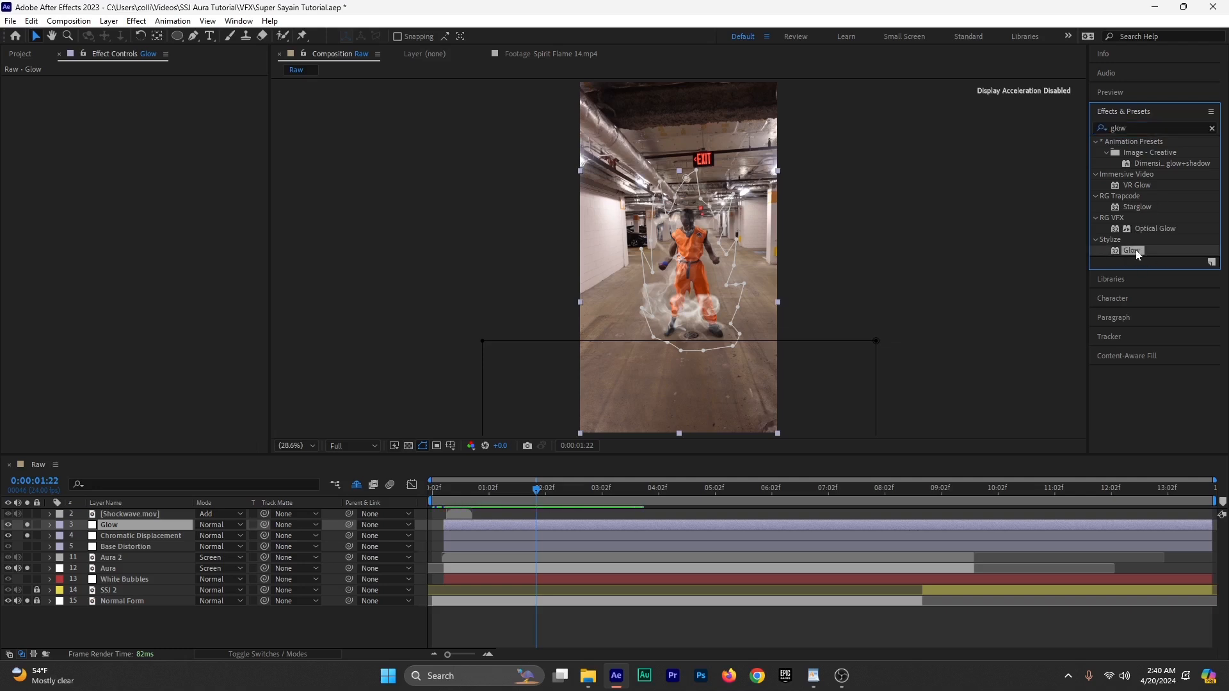
left_click_drag(1136, 249, 167, 525)
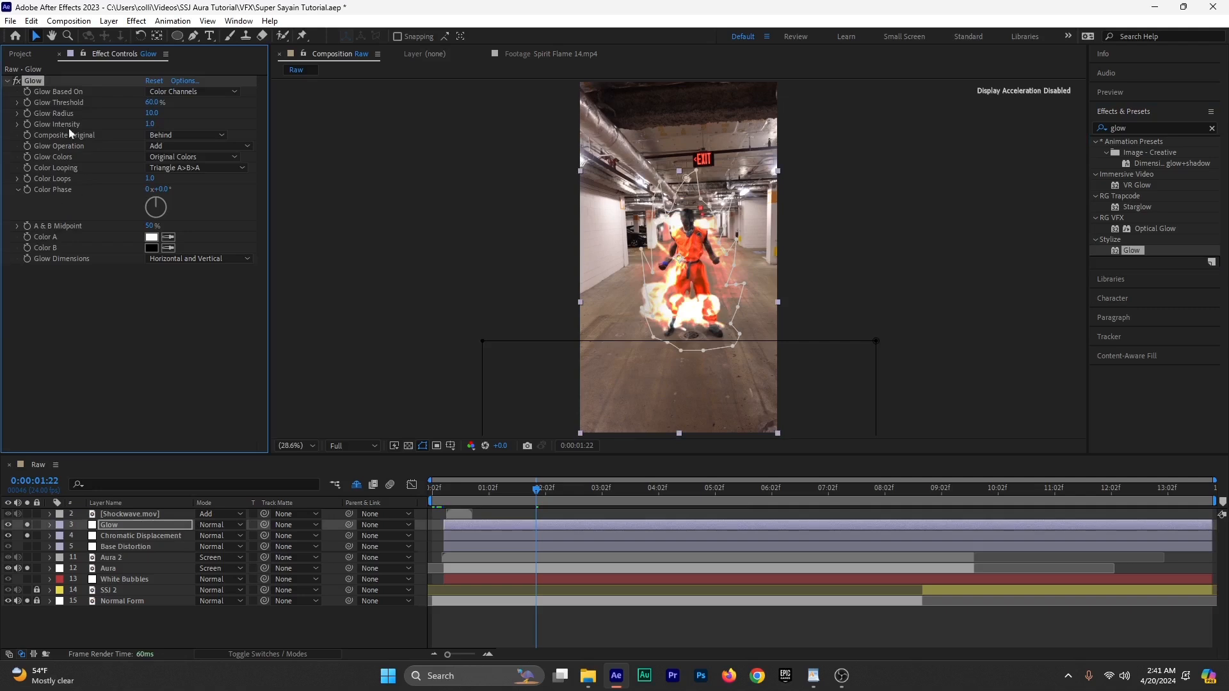
Step: Set the Glow effect's Radius to 150 and Threshold to 65.5%, and scrub through the composite to check the glow
left_click(124, 525)
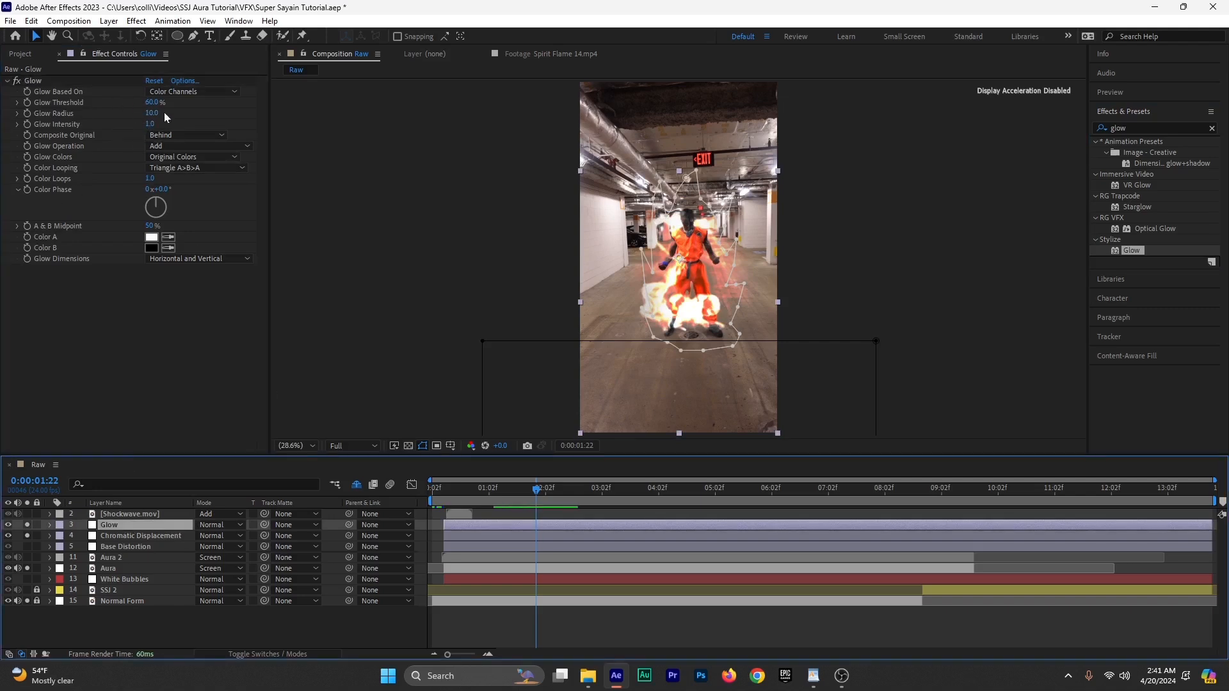
mouse_move(151, 113)
left_mouse_down()
mouse_move(220, 114)
mouse_move(123, 111)
mouse_move(186, 114)
mouse_move(137, 105)
left_mouse_up()
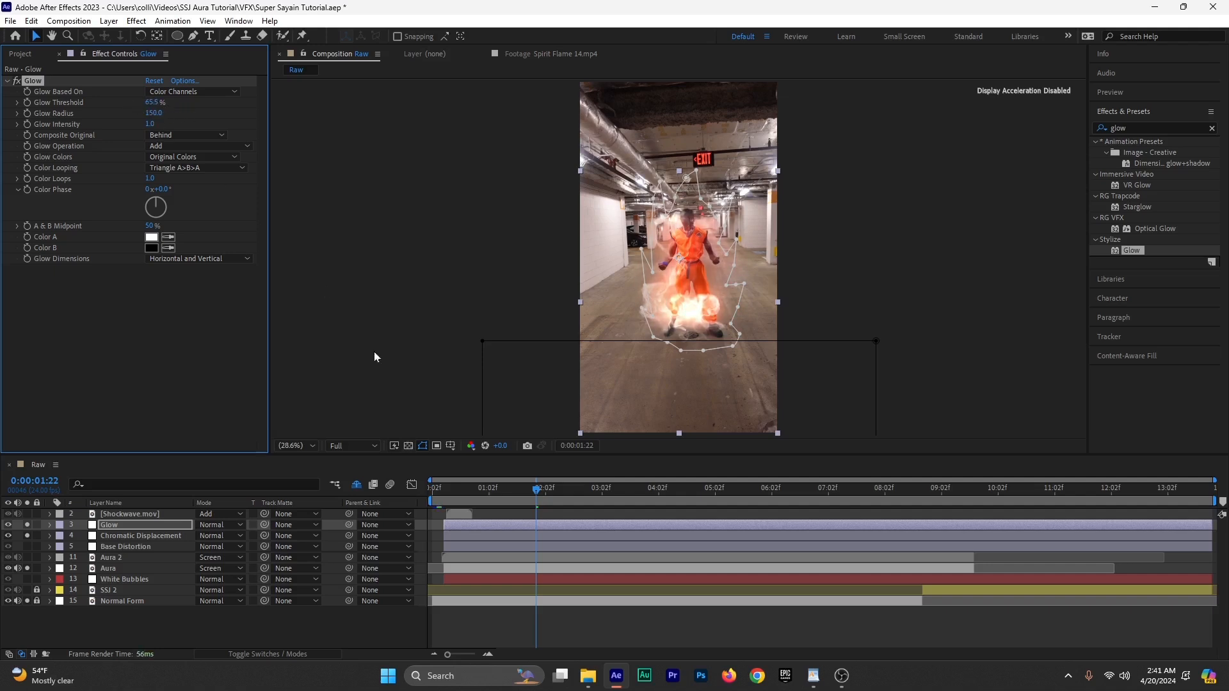
left_click_drag(466, 492, 847, 513)
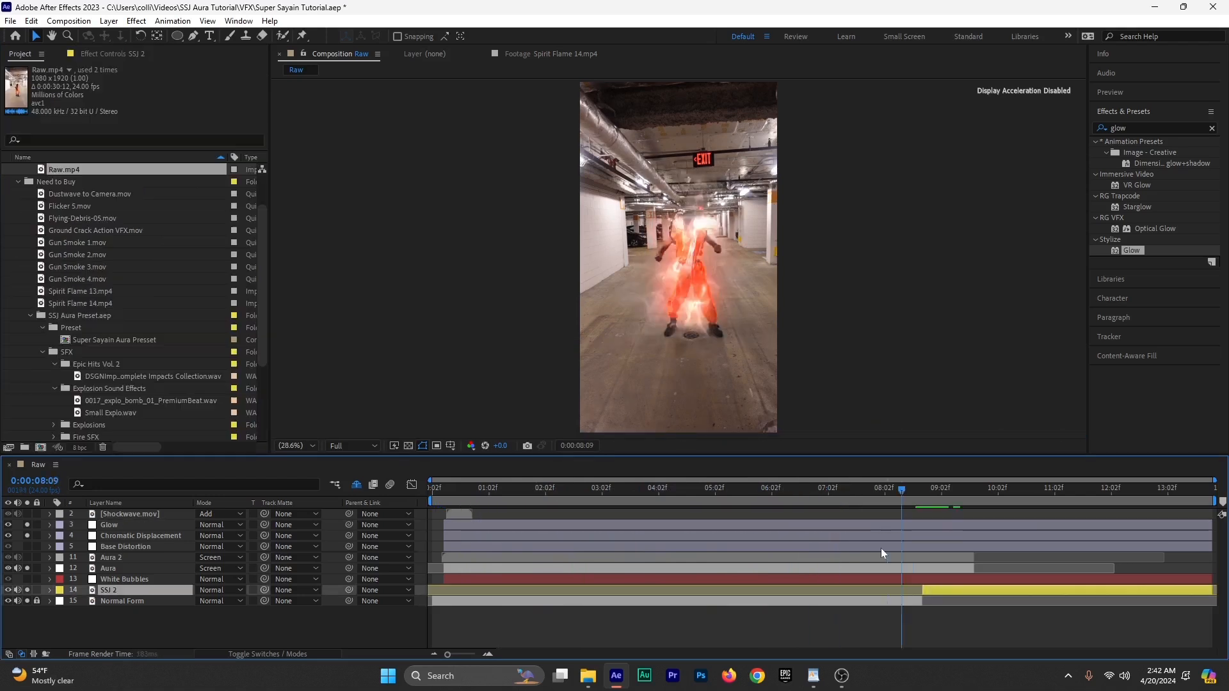
left_click_drag(881, 548, 628, 595)
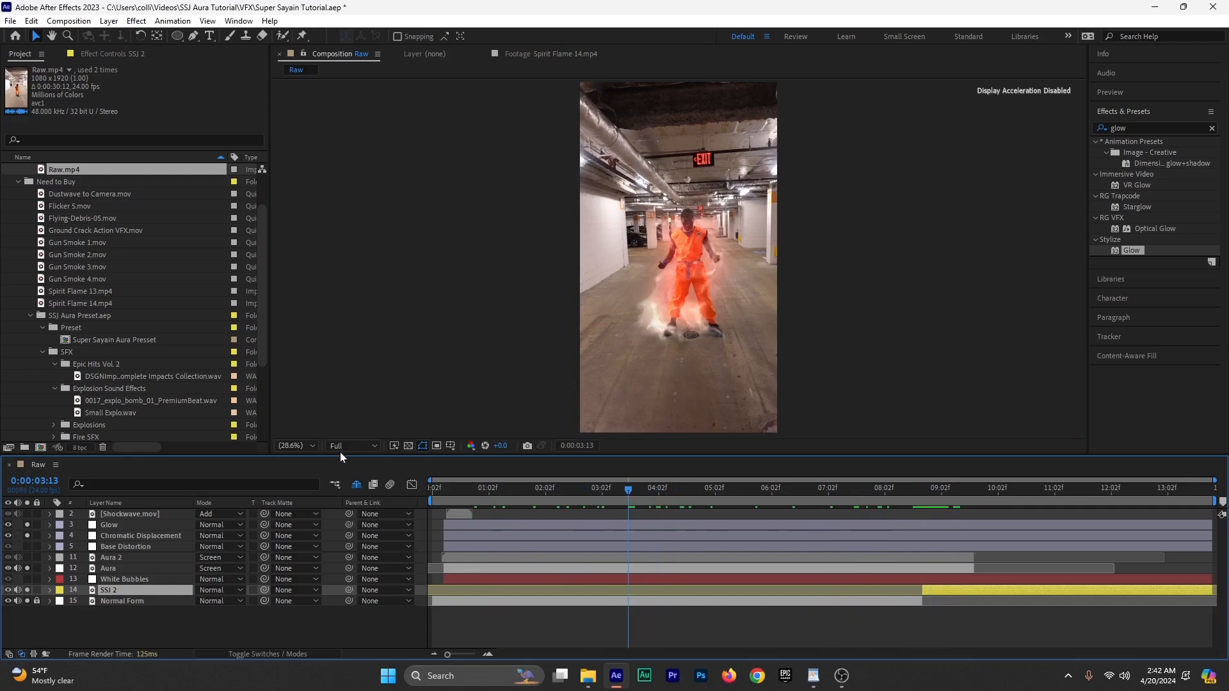
Step: Collapse the Need to Buy folder in the project and set the preview resolution to Full
left_click(352, 441)
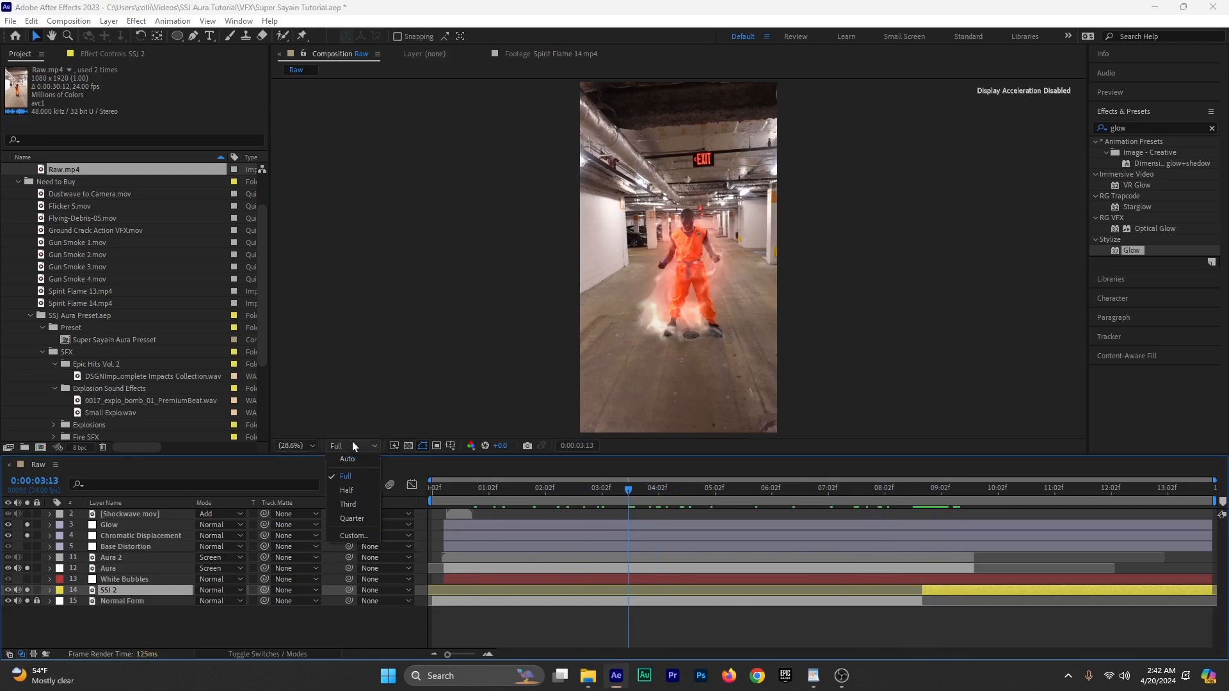
left_click(360, 523)
left_click(9, 183)
left_click(18, 182)
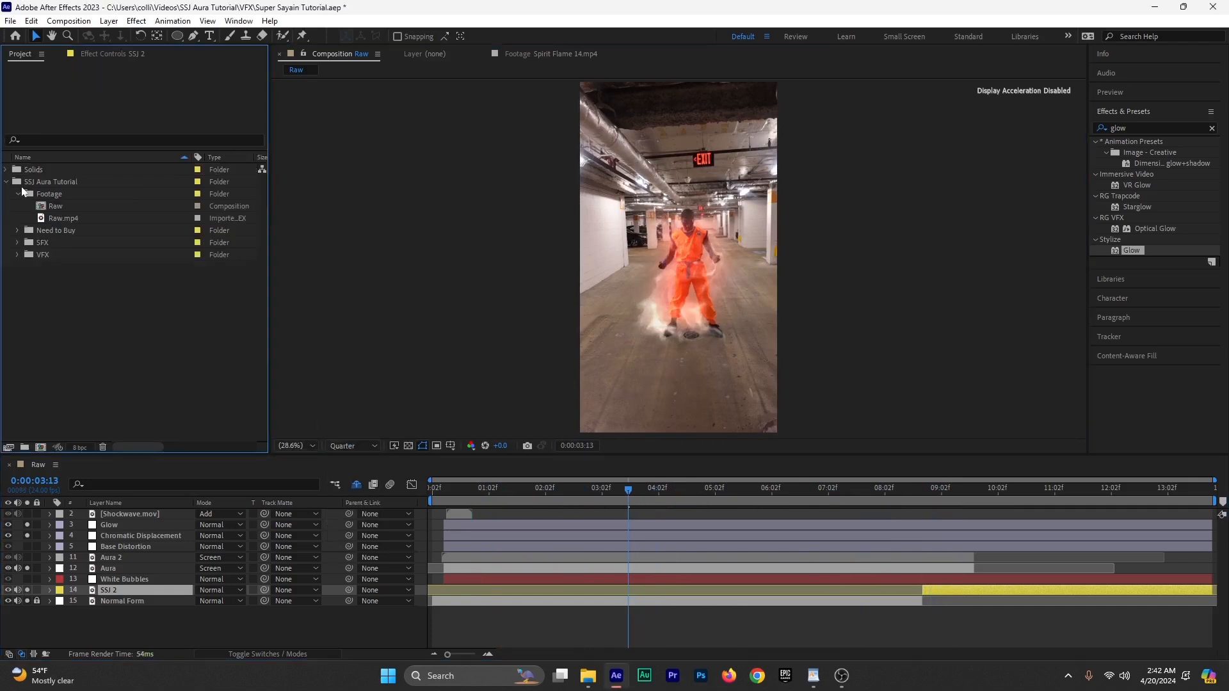
left_click(352, 445)
left_click(351, 470)
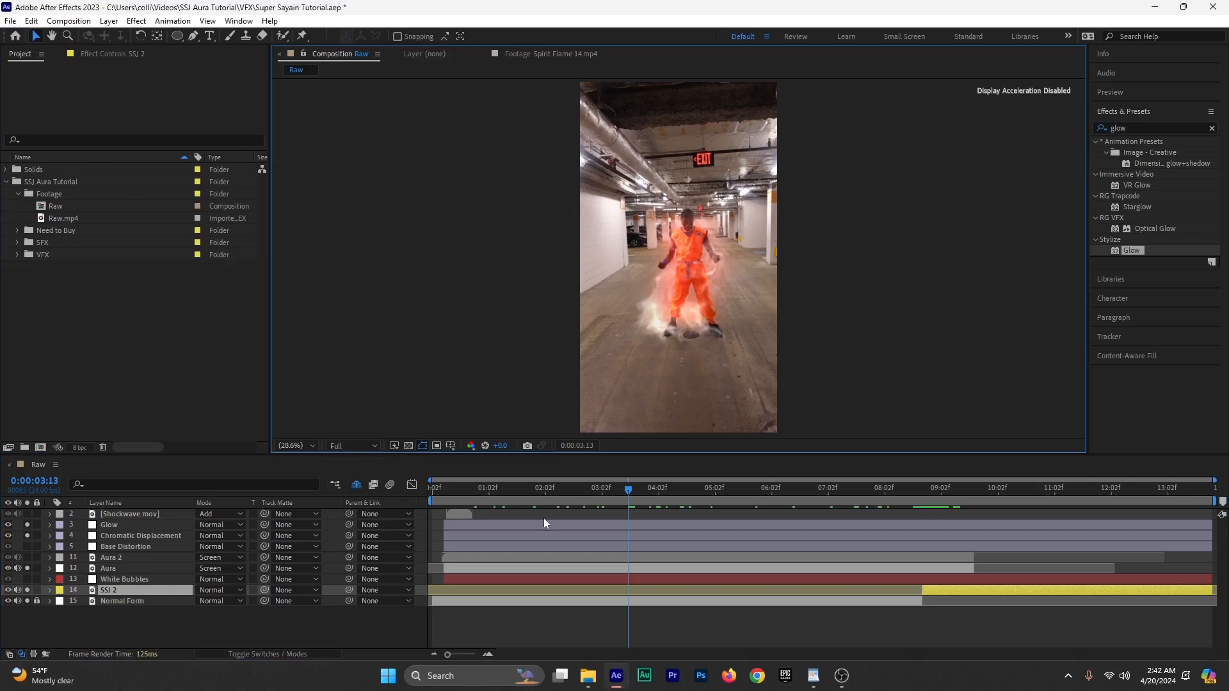
Step: Turn off solo on all layers and play the complete composite from 0:00:00:02
left_click_drag(435, 491, 421, 530)
left_click_drag(23, 601, 25, 555)
left_click(27, 528)
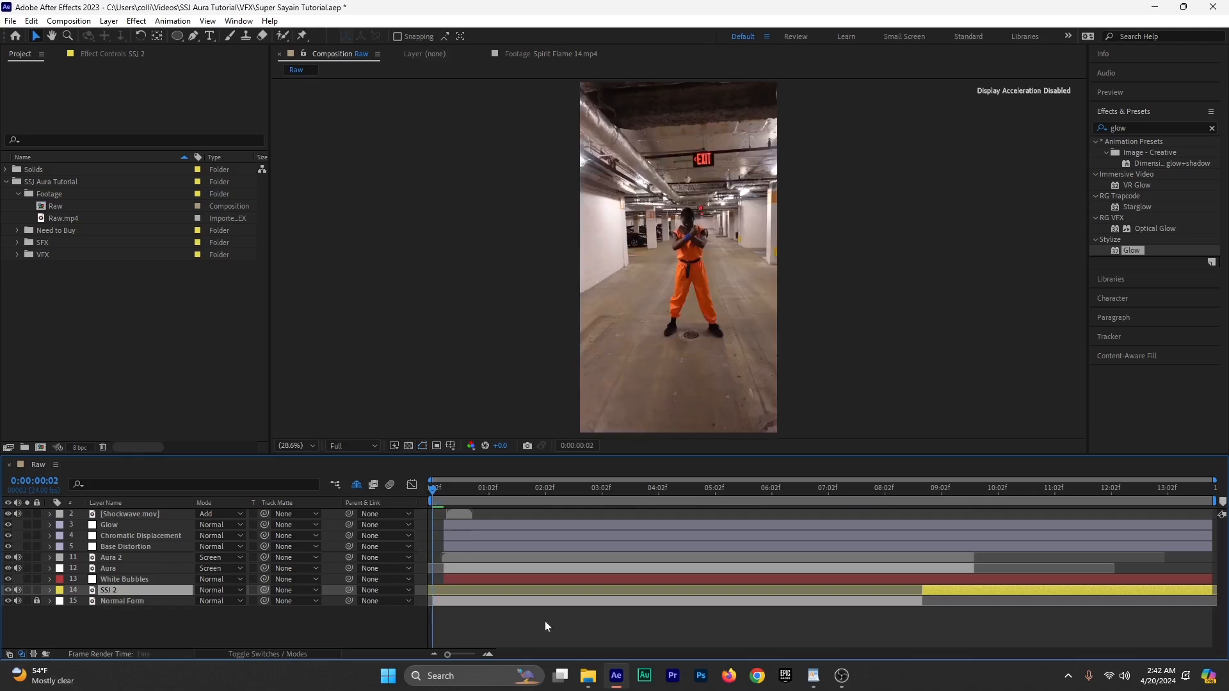
key("space")
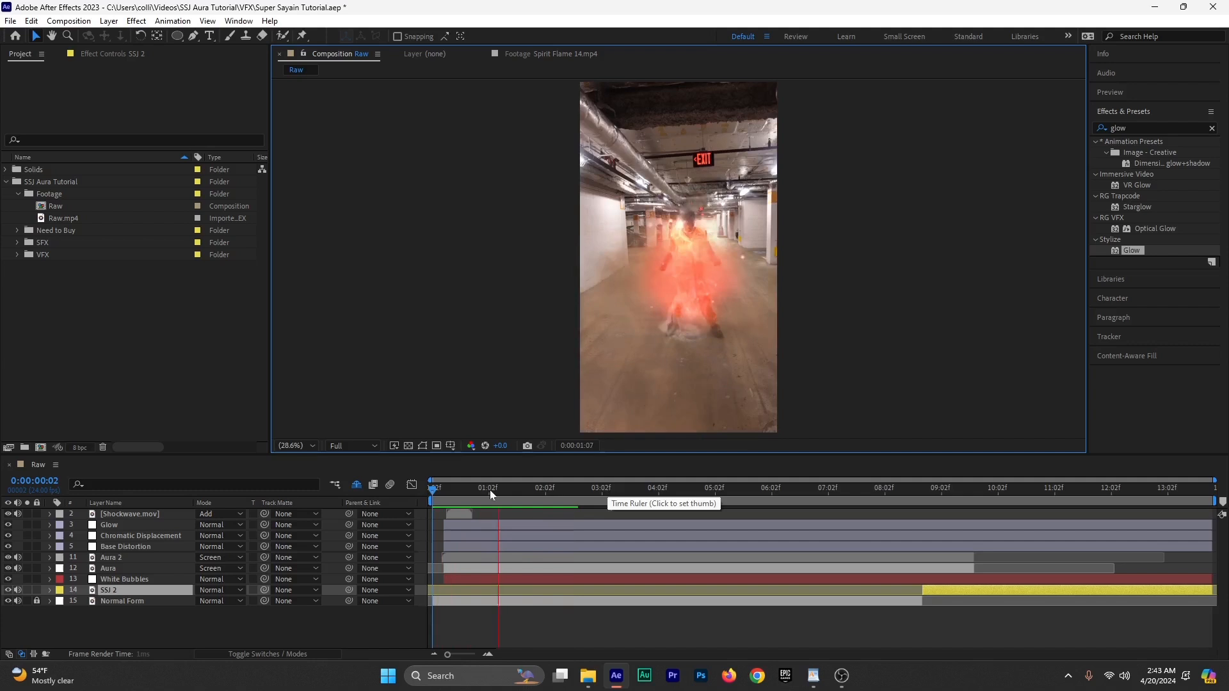
Step: Check the composite at 0:00:01:17 and lower the Glow layer's opacity to 68%
left_click(513, 489)
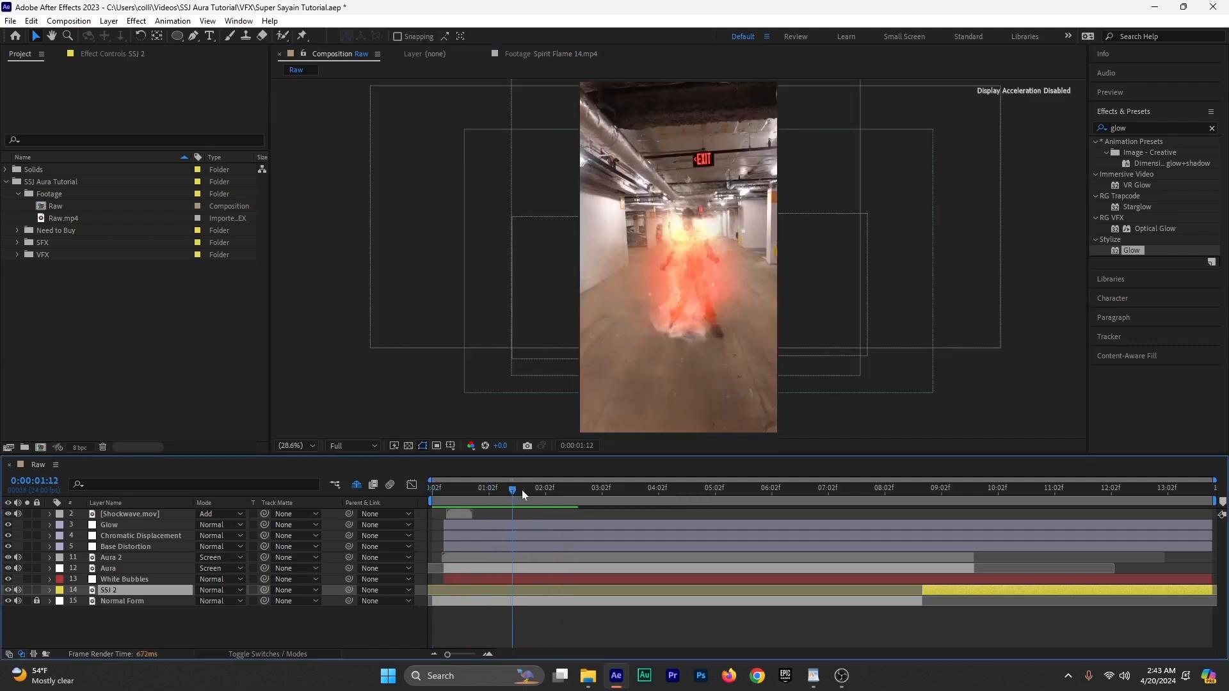
mouse_move(523, 490)
left_mouse_down()
mouse_move(505, 493)
mouse_move(525, 493)
left_mouse_up()
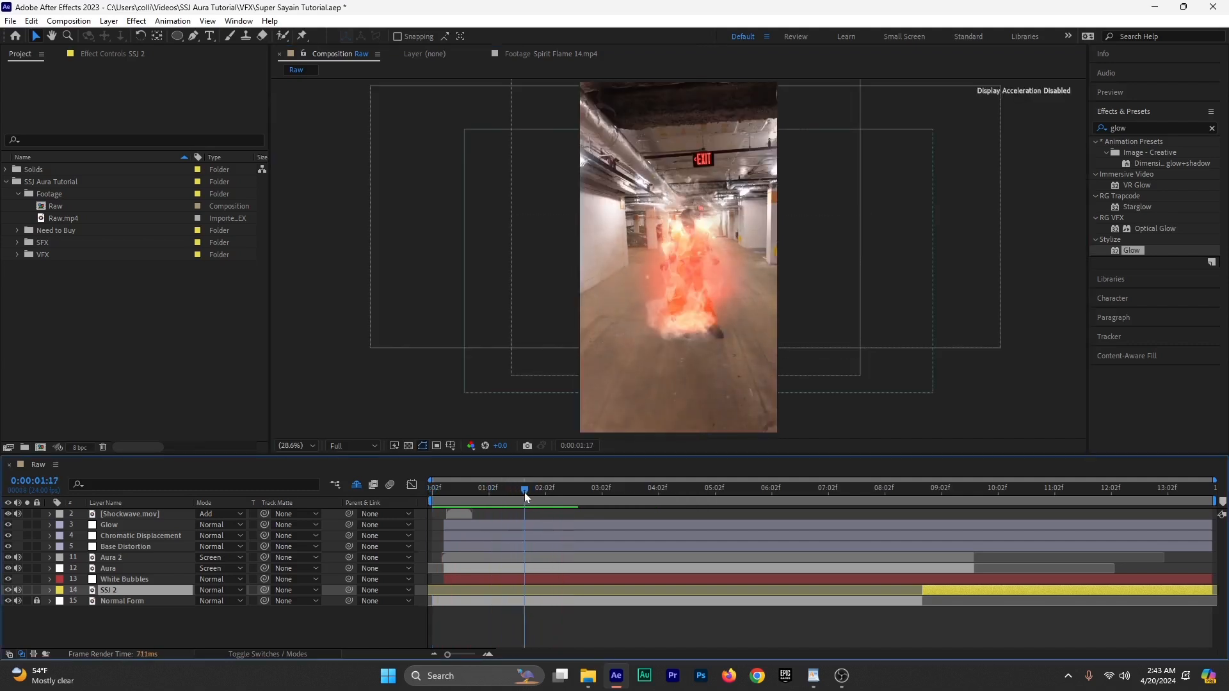
left_click(123, 524)
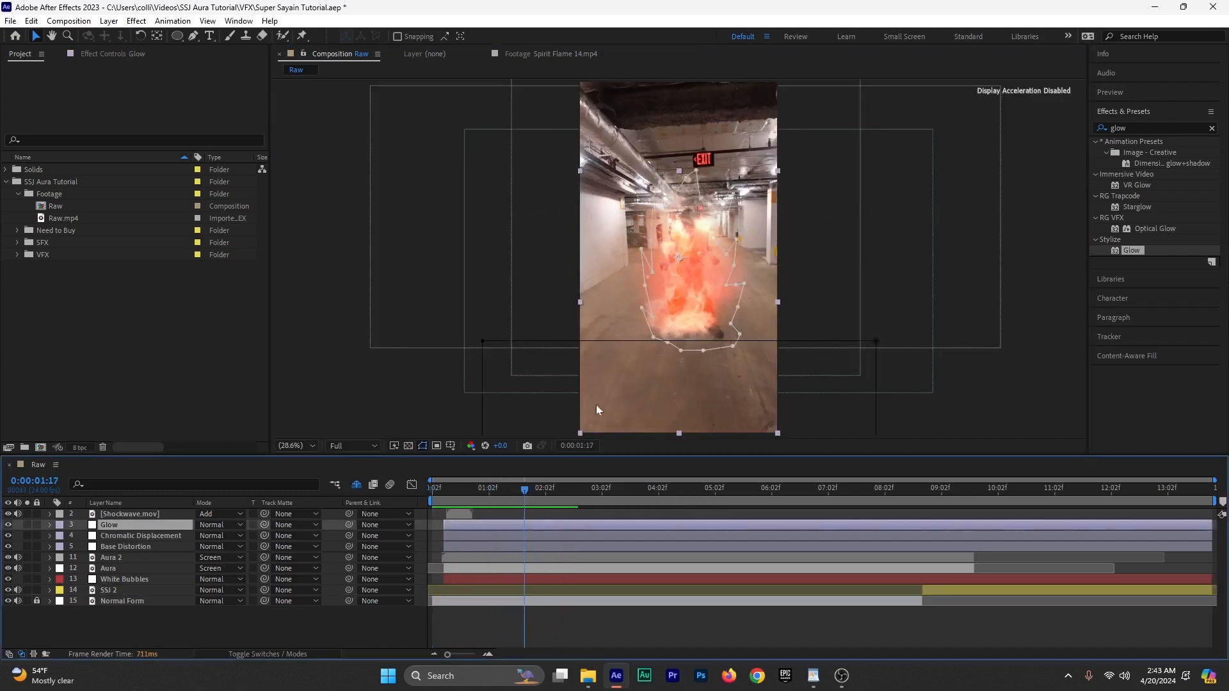
key("t")
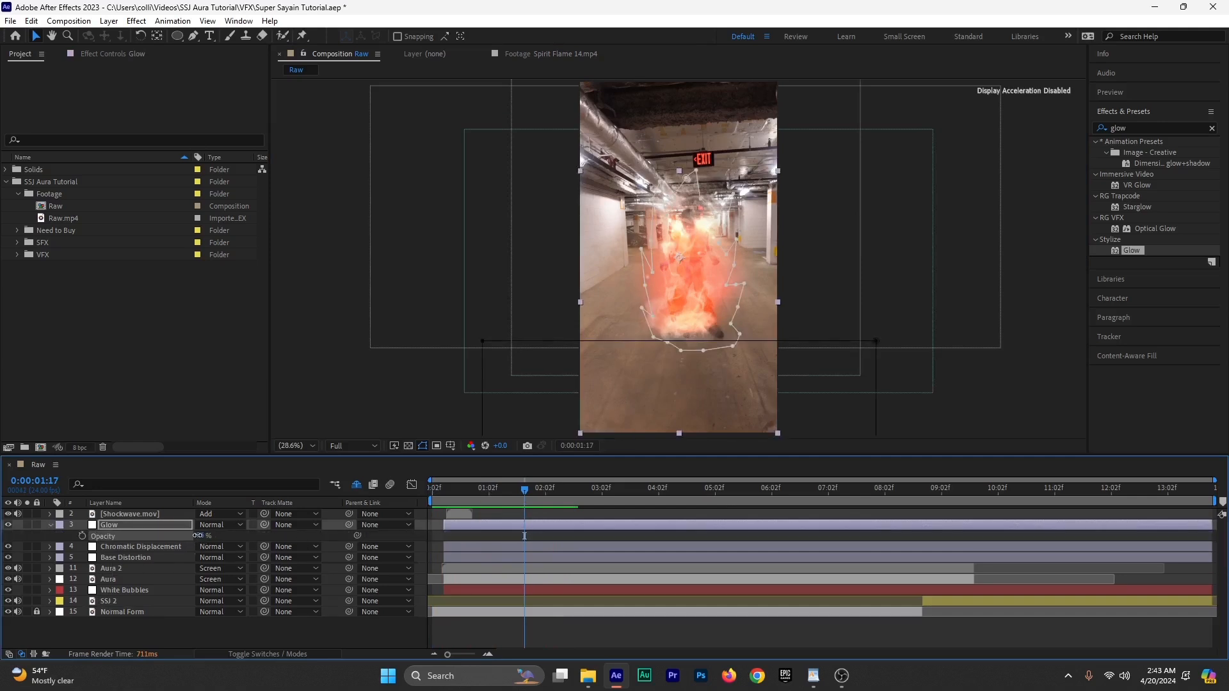
left_click_drag(201, 536, 179, 532)
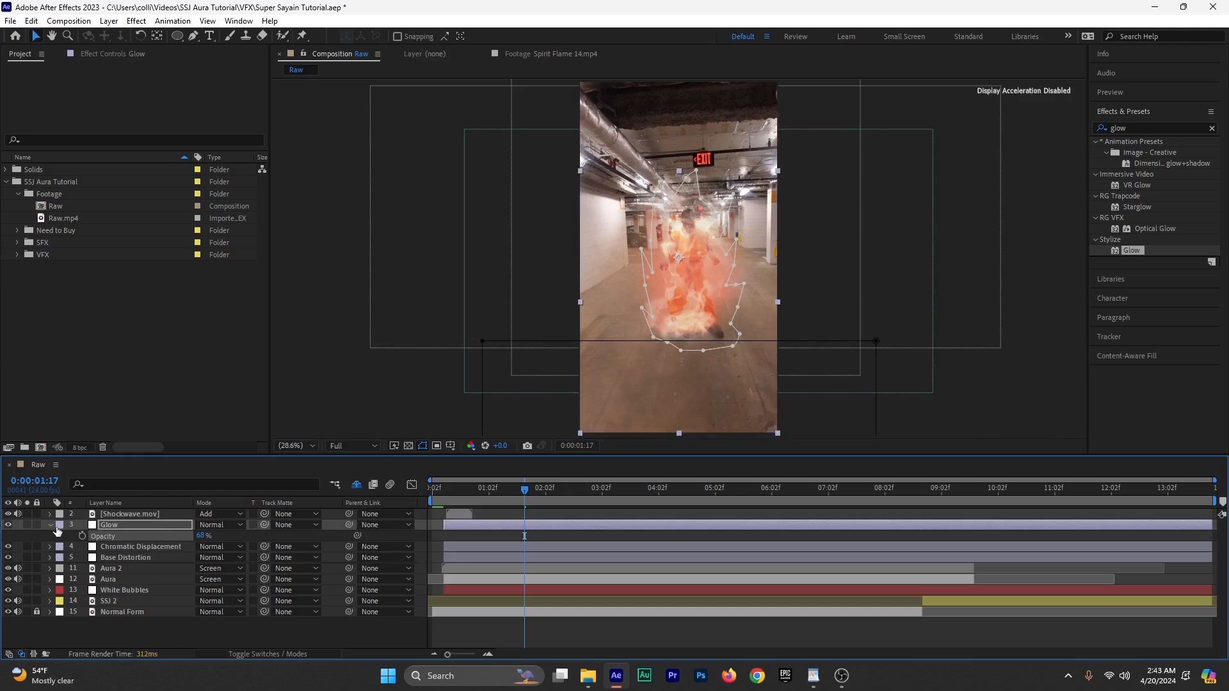
Step: Inspect the glow around the figure up close at 0:00:05:13 and raise the Glow effect's Threshold to about 71%
left_click_drag(525, 490, 741, 493)
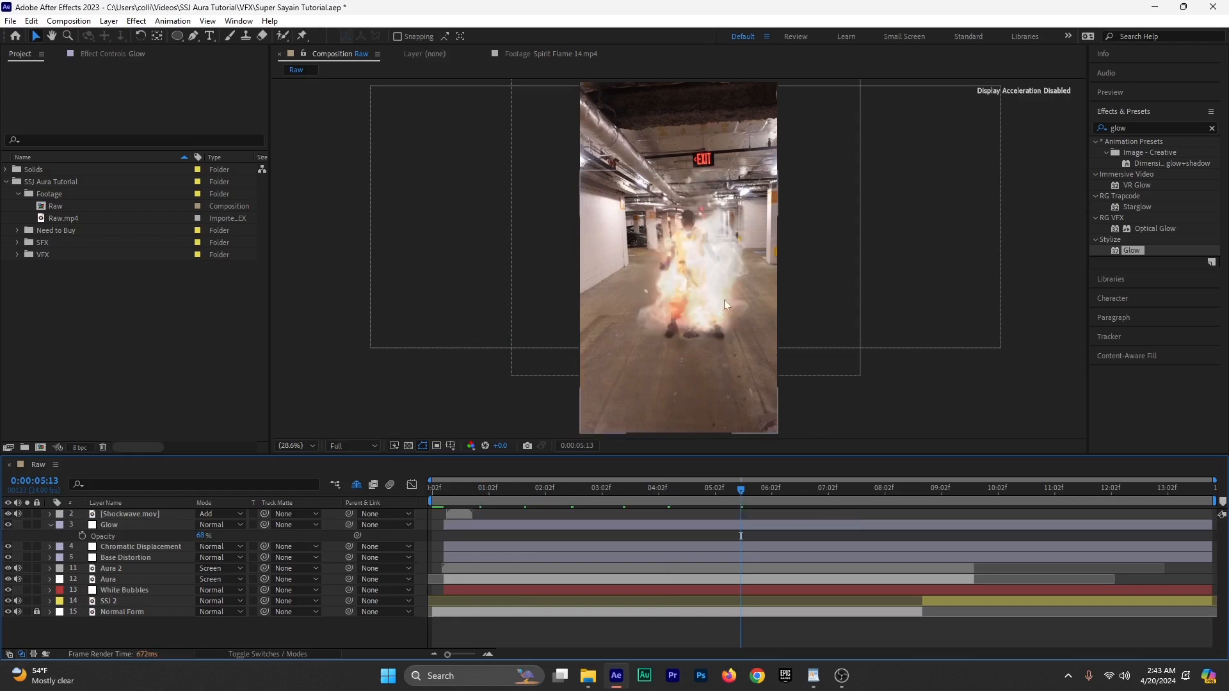
scroll(724, 303, "up", 1)
scroll(722, 310, "up", 3)
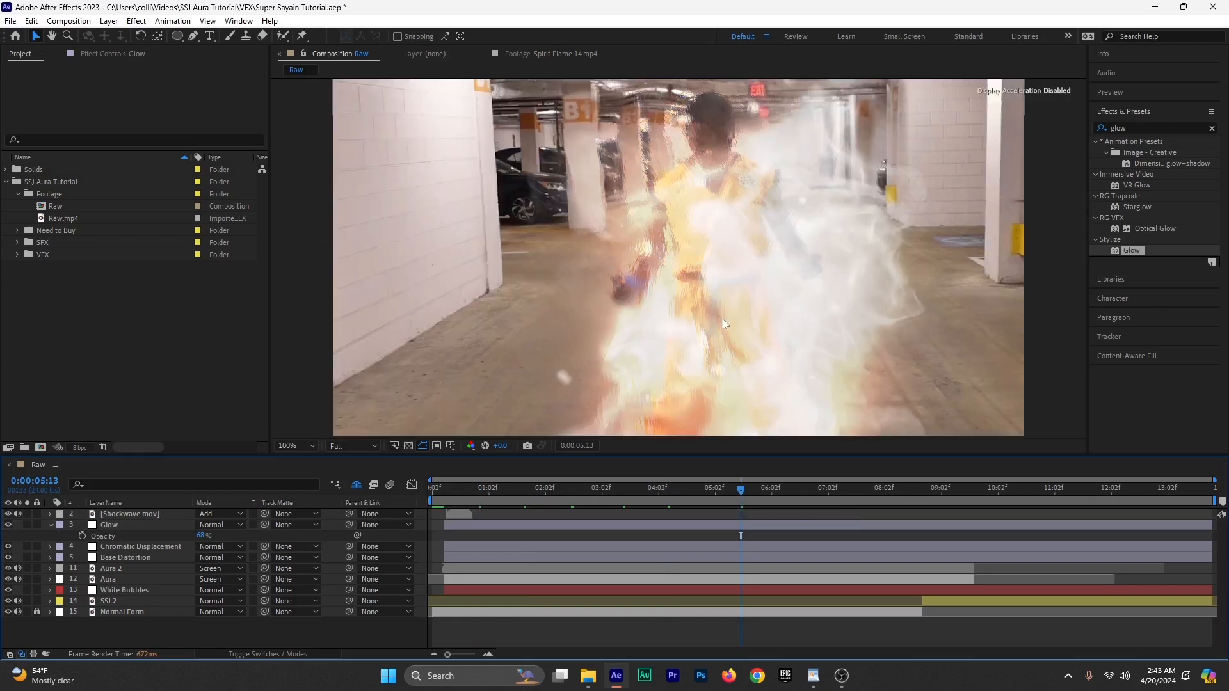
scroll(724, 318, "down", 3)
scroll(722, 319, "up", 2)
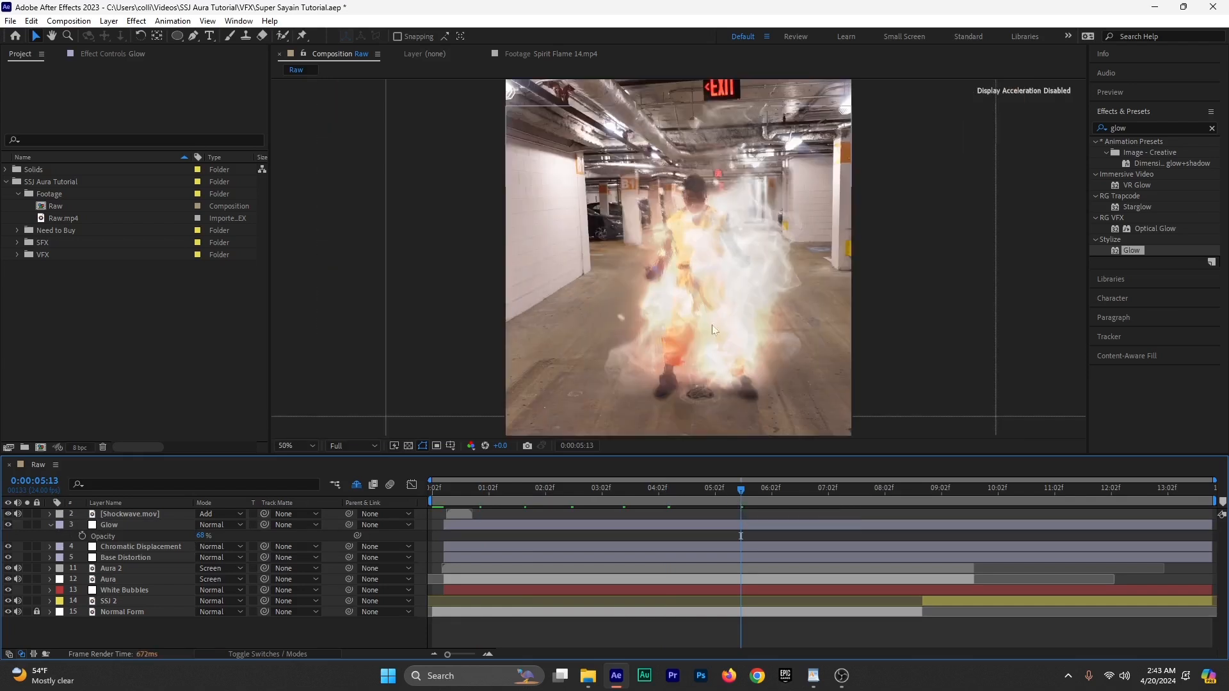
left_click(118, 523)
left_click(51, 525)
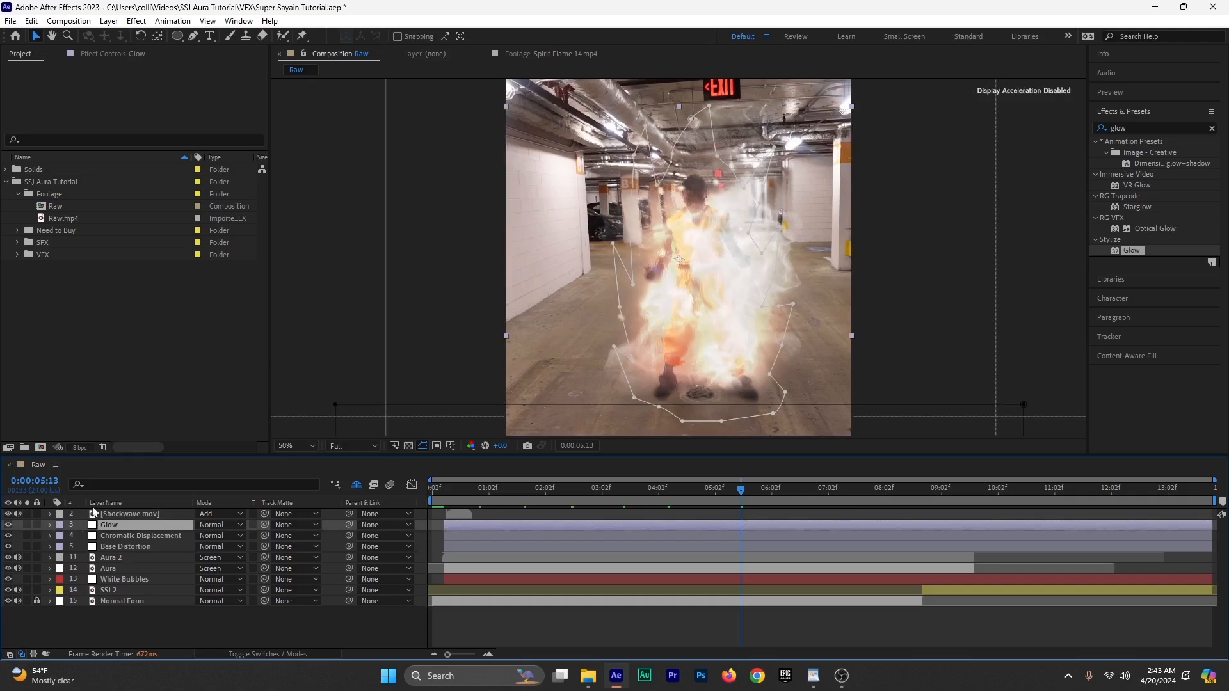
left_click(100, 56)
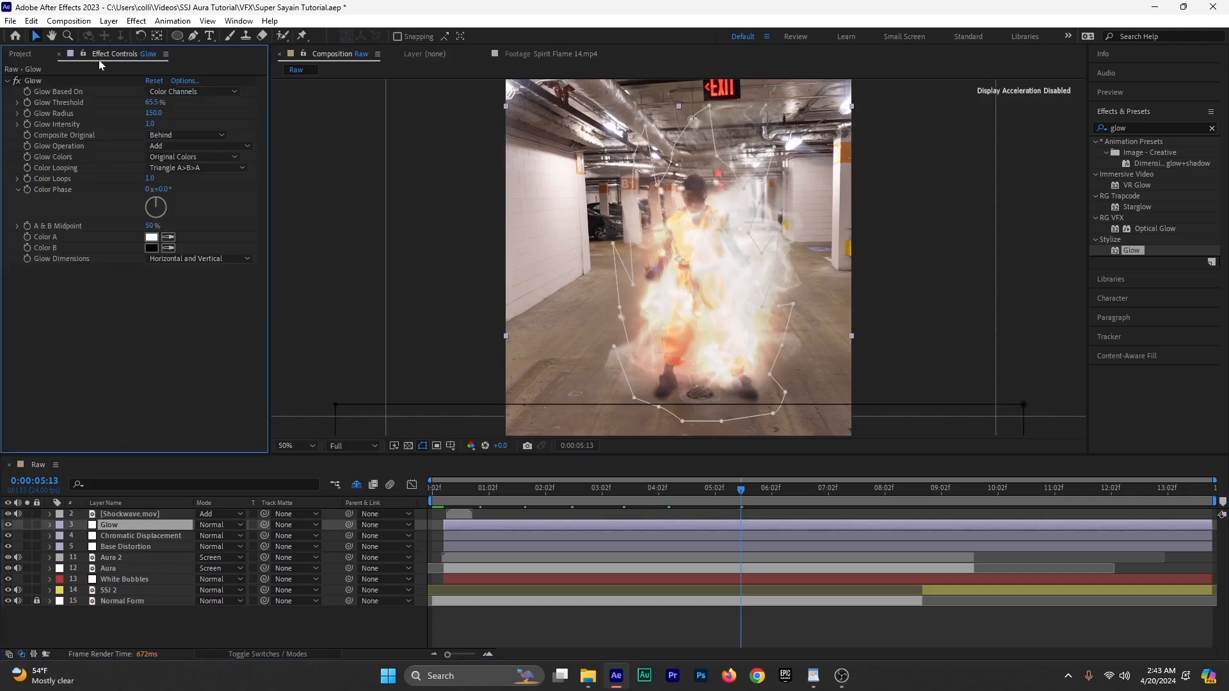
left_click_drag(154, 103, 165, 104)
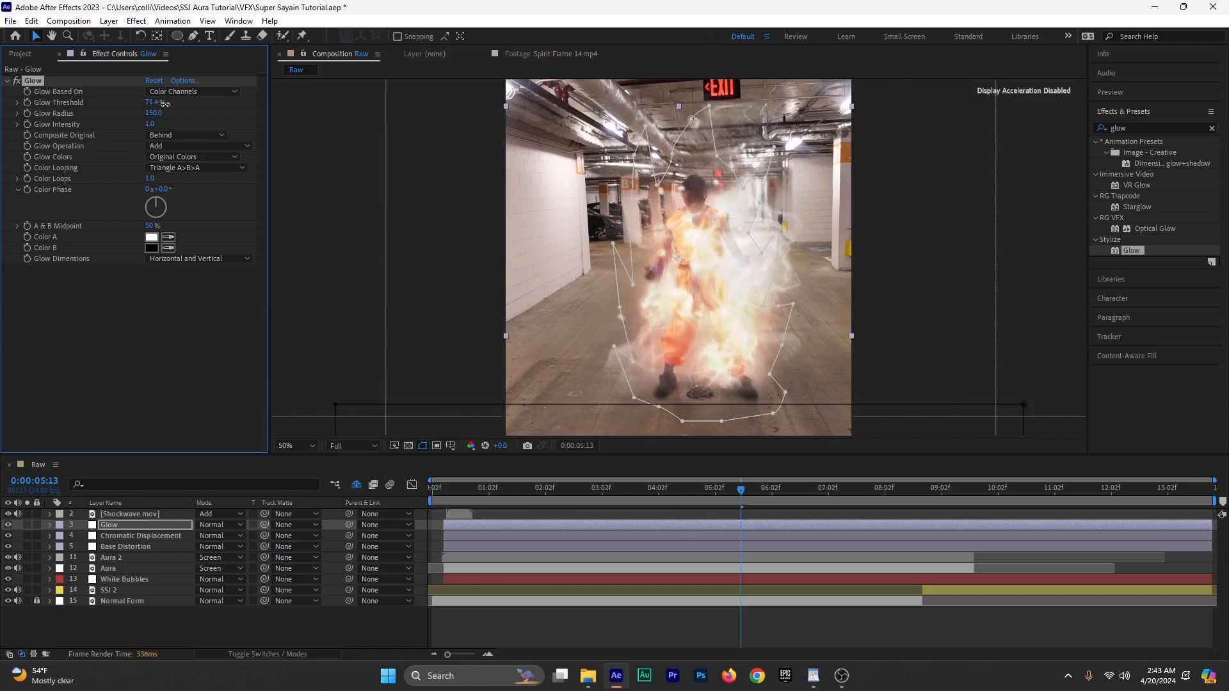
left_click(7, 81)
Step: Set the preview resolution to Quarter with the frame fitted to the viewer, scrub to 0:00:03:13, and save the project
left_click(352, 446)
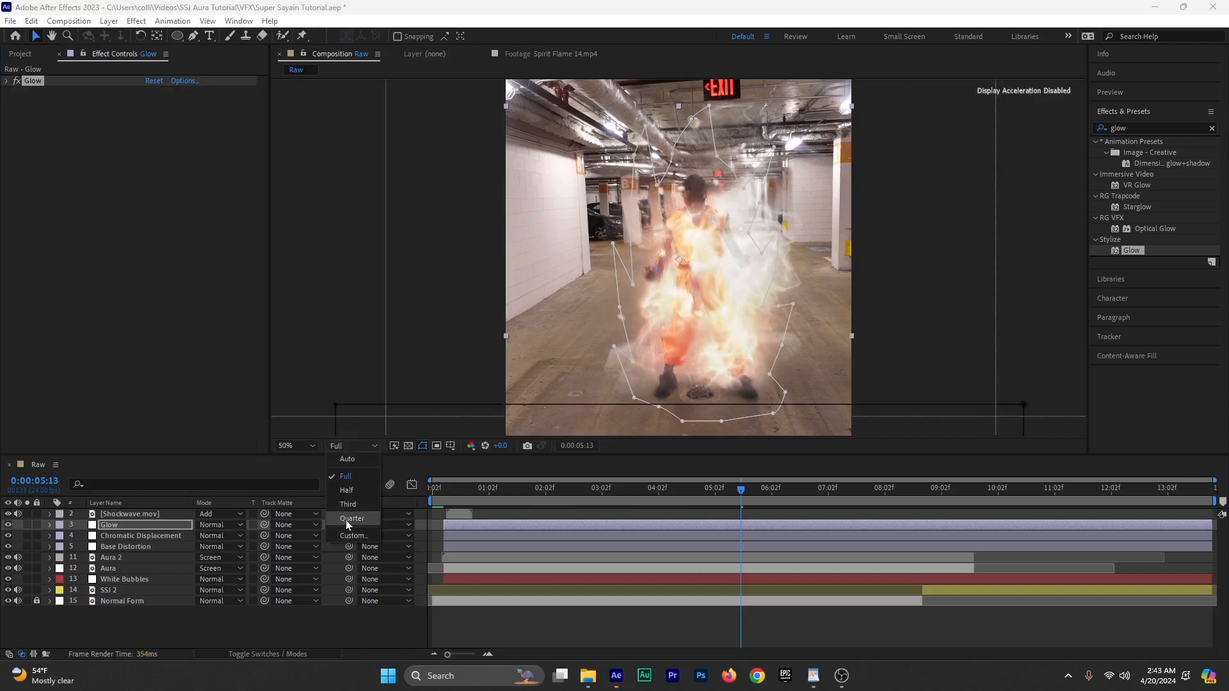
left_click(345, 519)
left_click(297, 446)
left_click(303, 232)
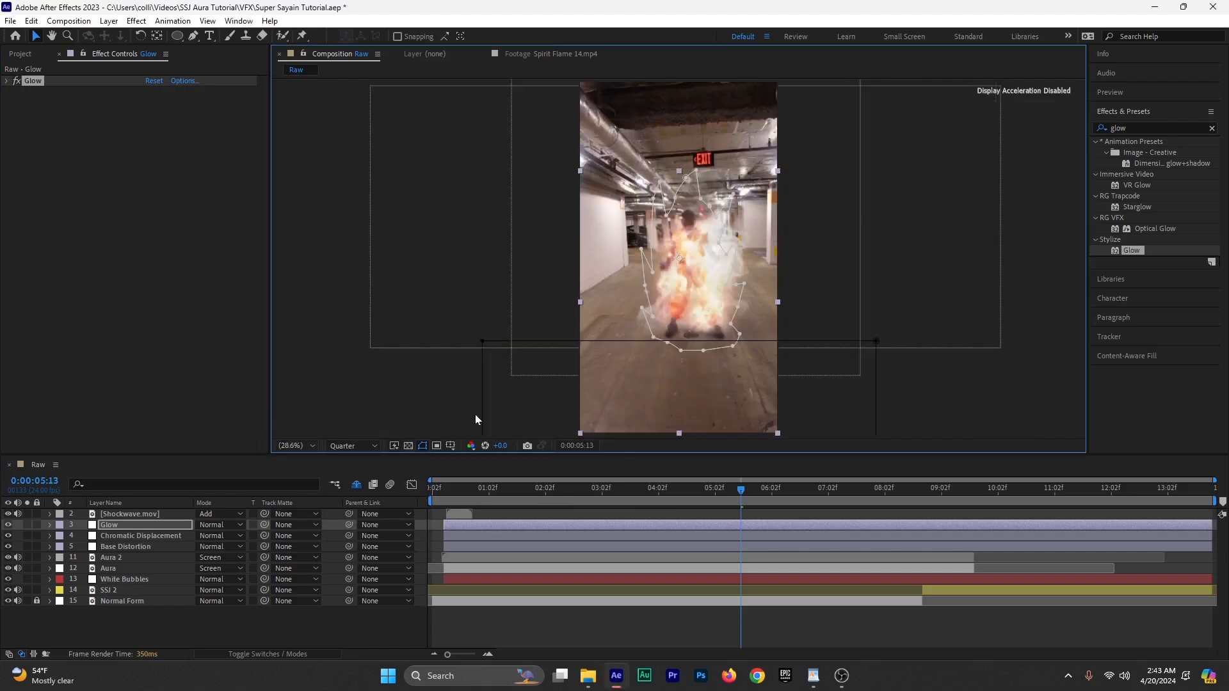
left_click_drag(450, 480, 628, 496)
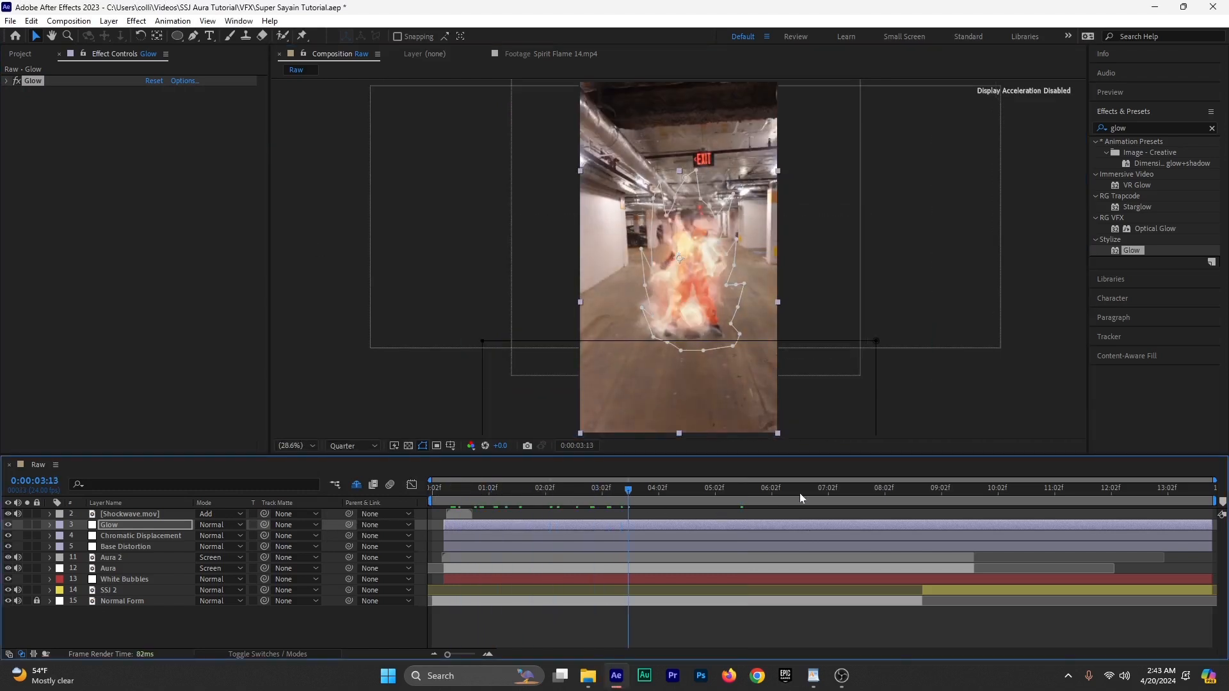
key("ctrl+s")
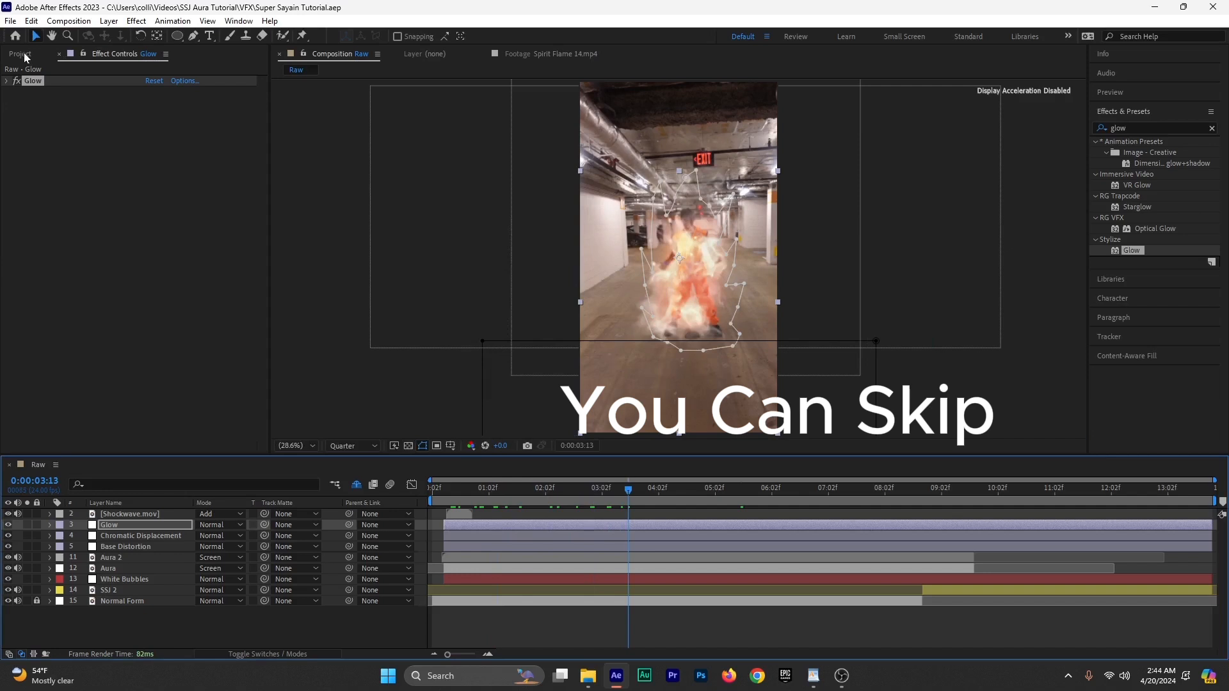
Step: Add Flying-Debris-05.mov from the Need to Buy folder between the Aura 2 and Aura layers, aligned with the aura's start, and label it Peach
left_click(25, 56)
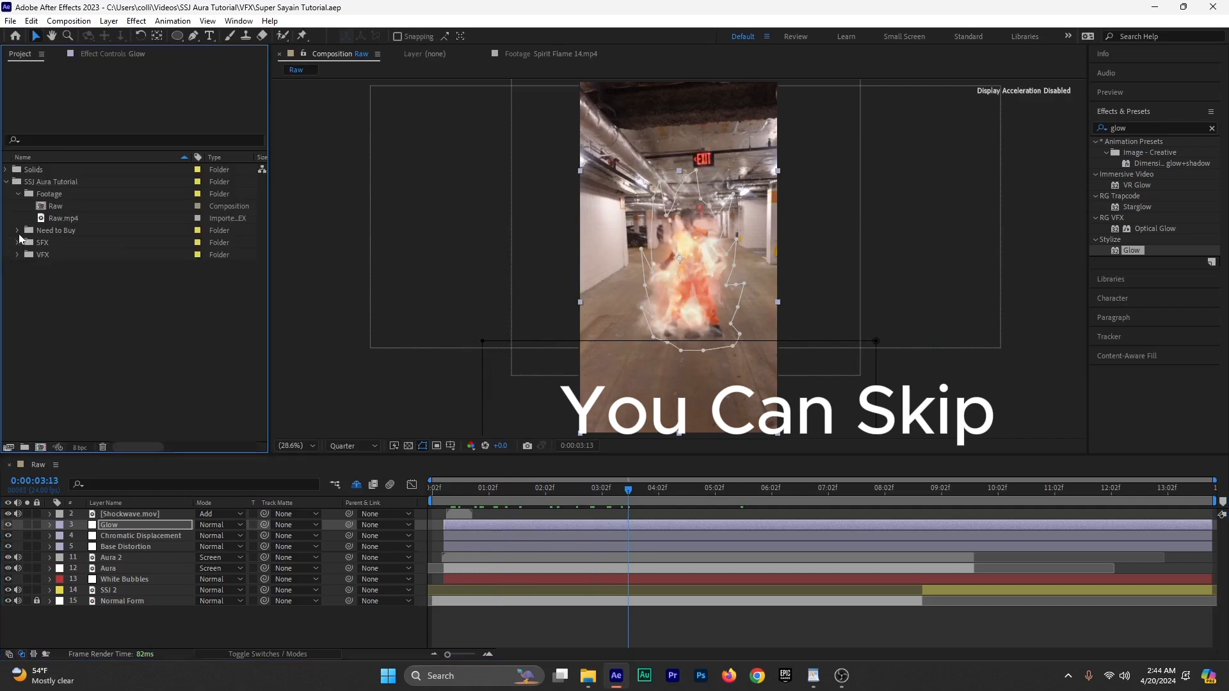
left_click(18, 256)
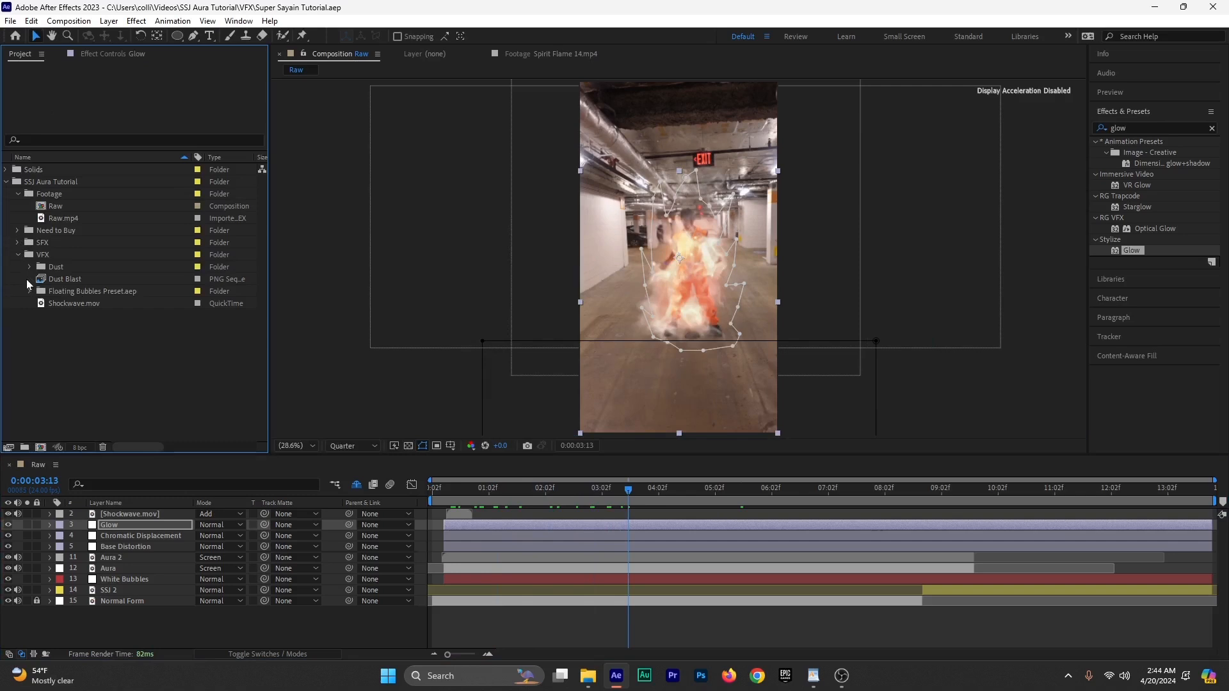
left_click(17, 231)
scroll(64, 211, "down", 2)
left_click(73, 194)
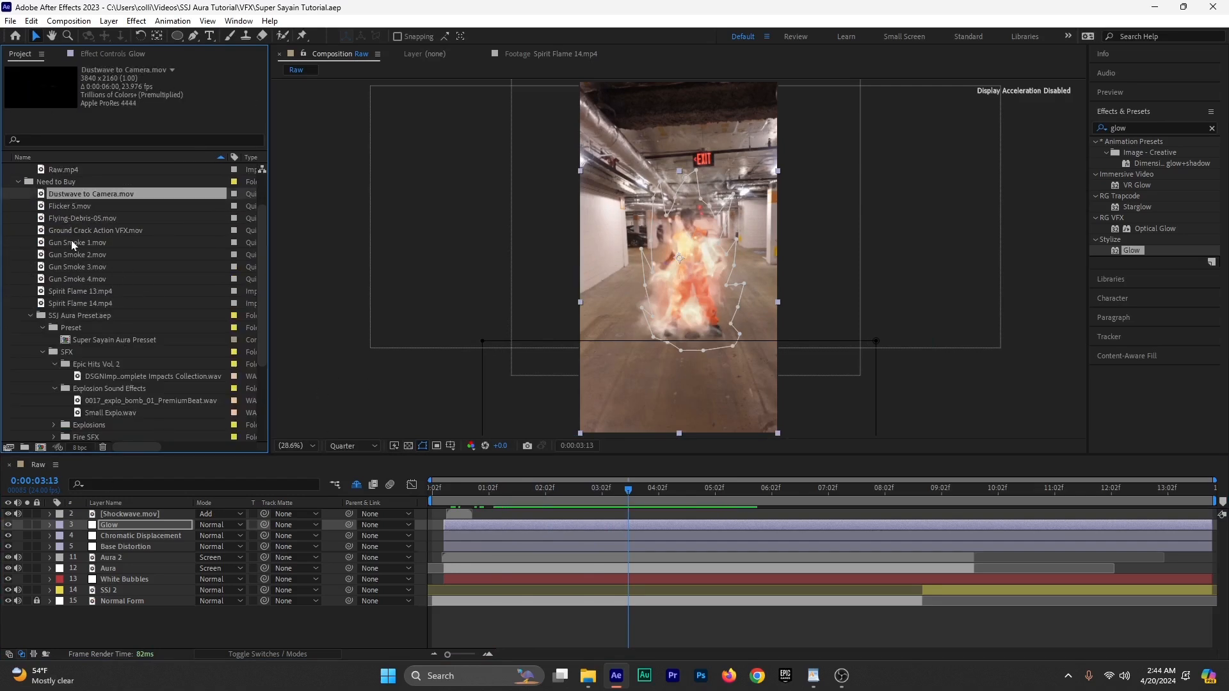
left_click(121, 220)
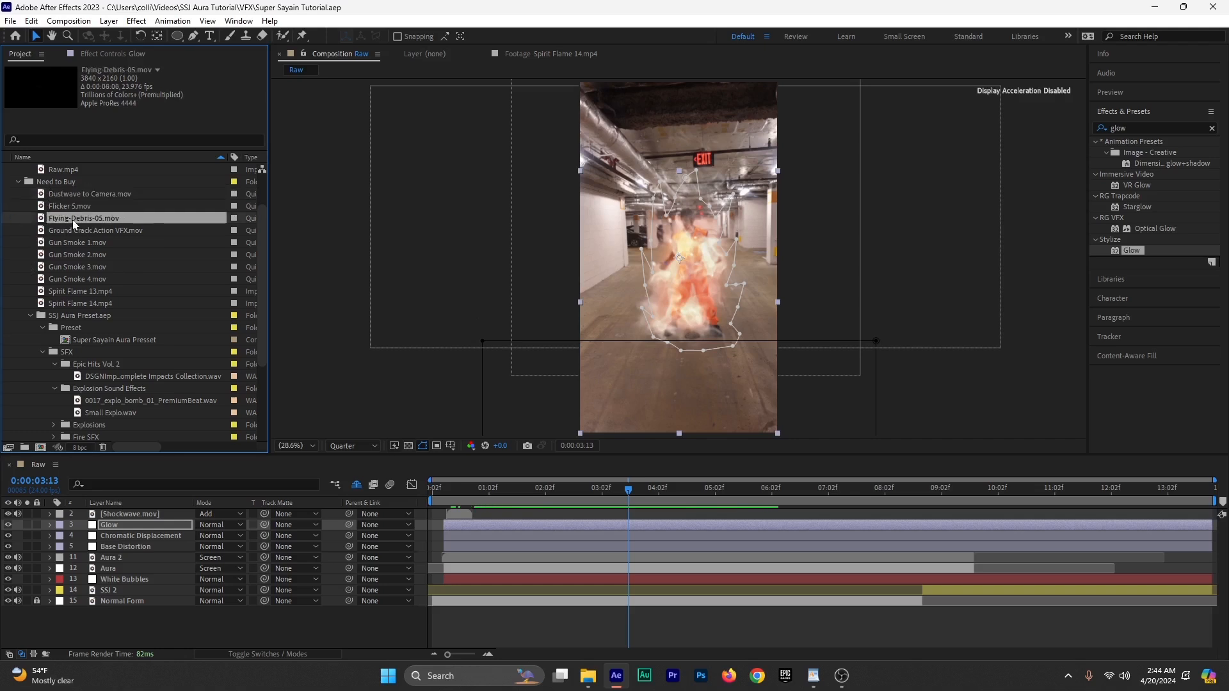
left_click_drag(72, 221, 445, 562)
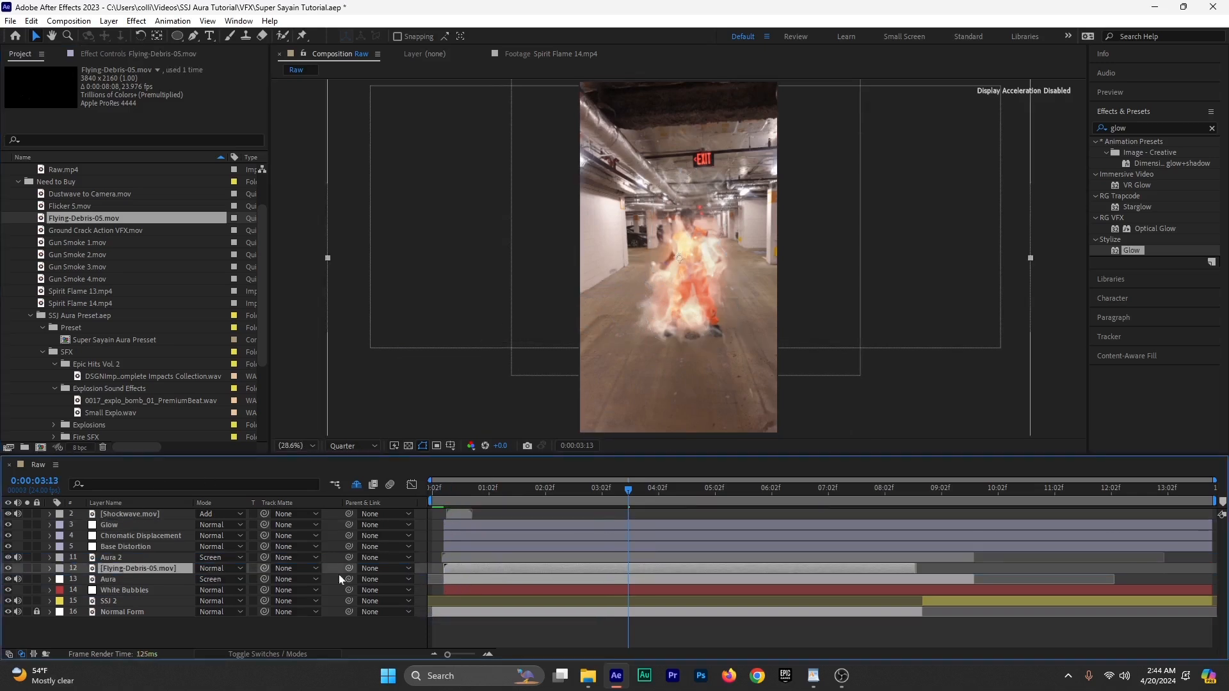
left_click(57, 568)
left_click(128, 407)
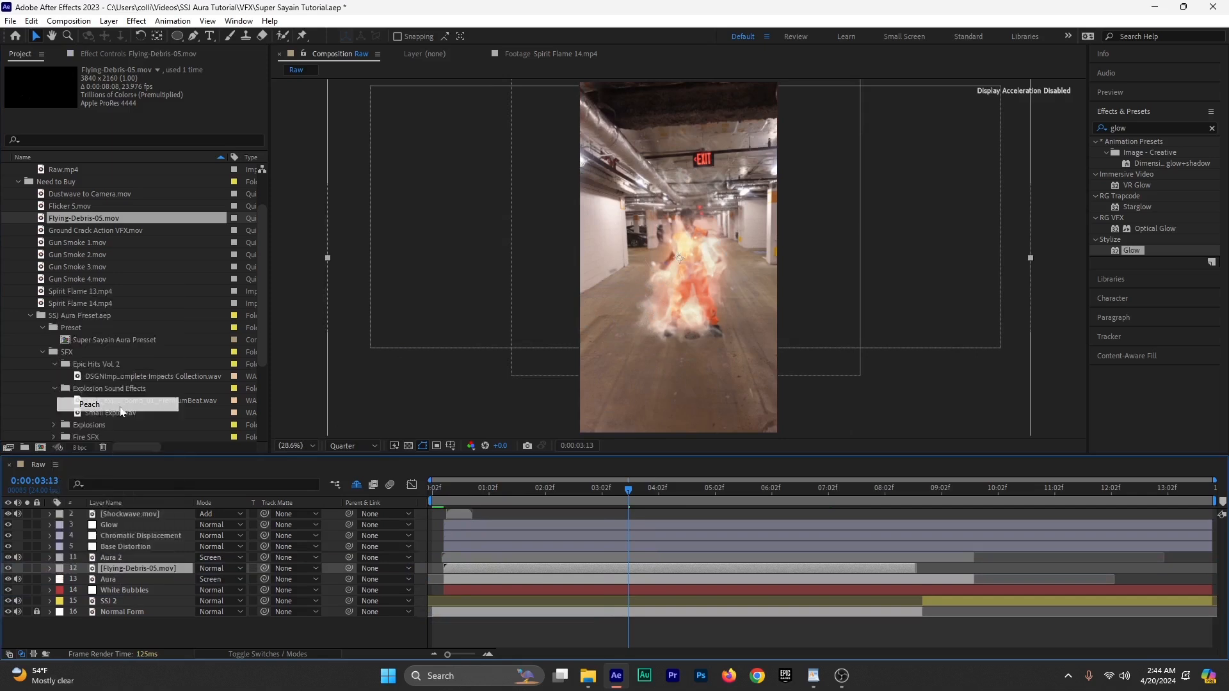
Step: Scale down the Flying-Debris-05 layer, rotate it to -90°, and scrub to 0:00:03:04 to check the debris
key("s")
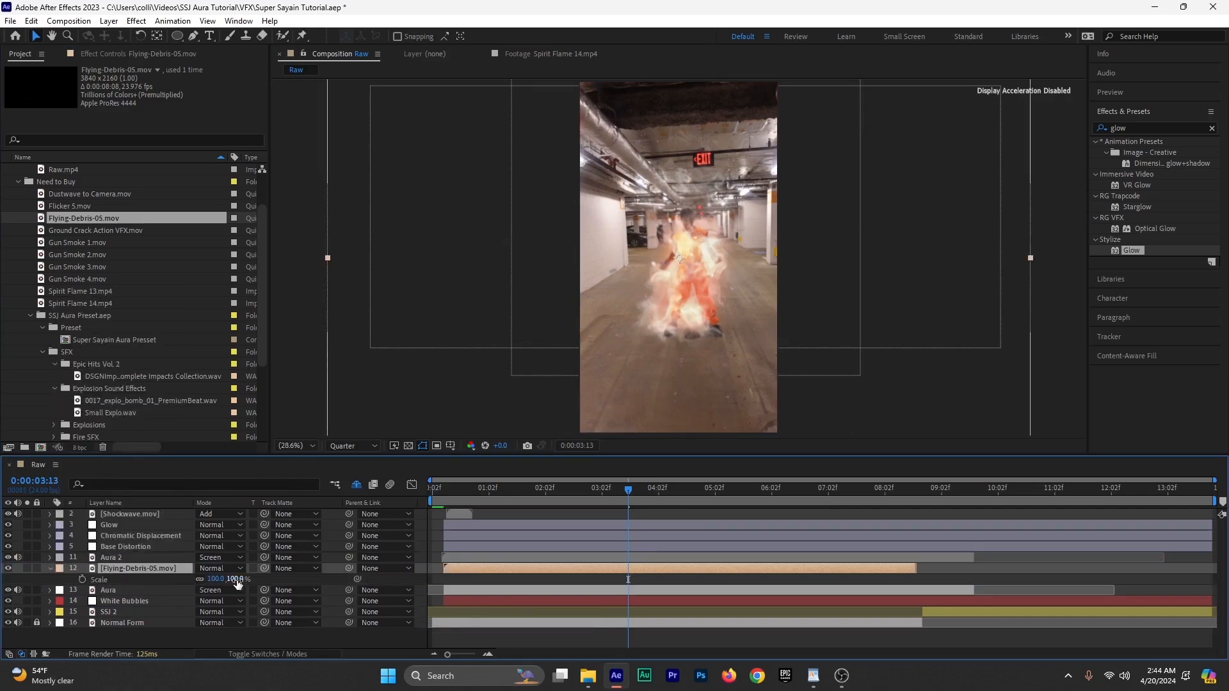
left_click_drag(228, 580, 200, 584)
key("r")
type("-")
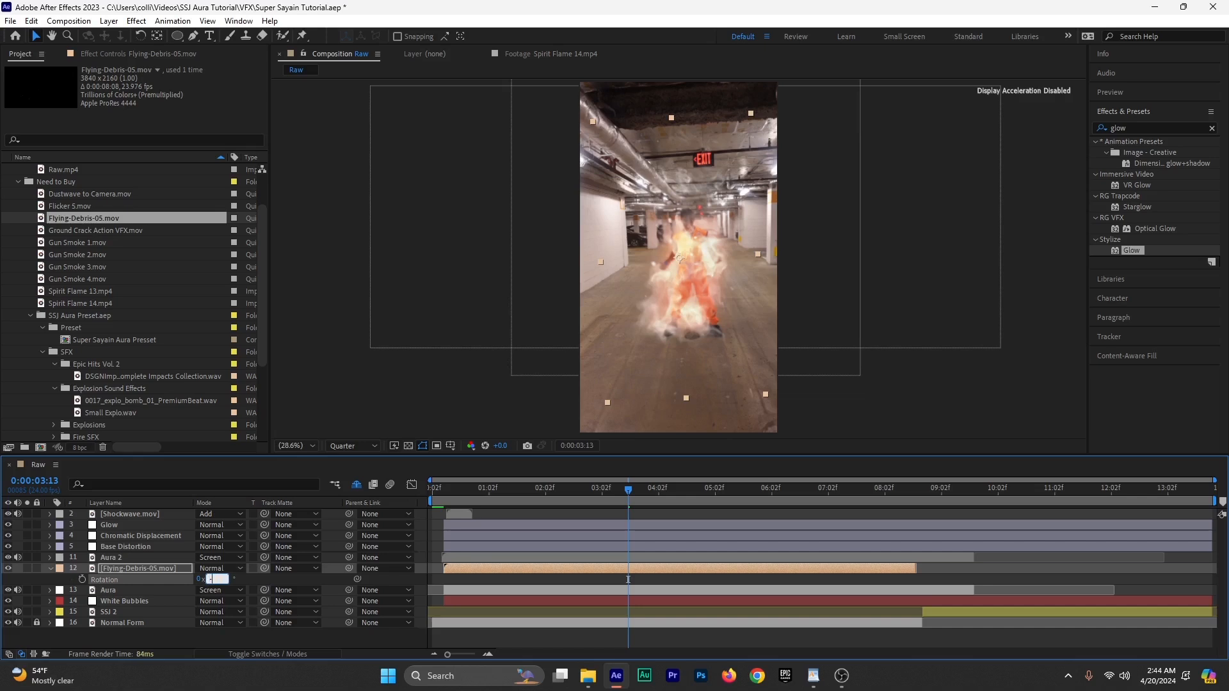
type("90")
left_click(256, 582)
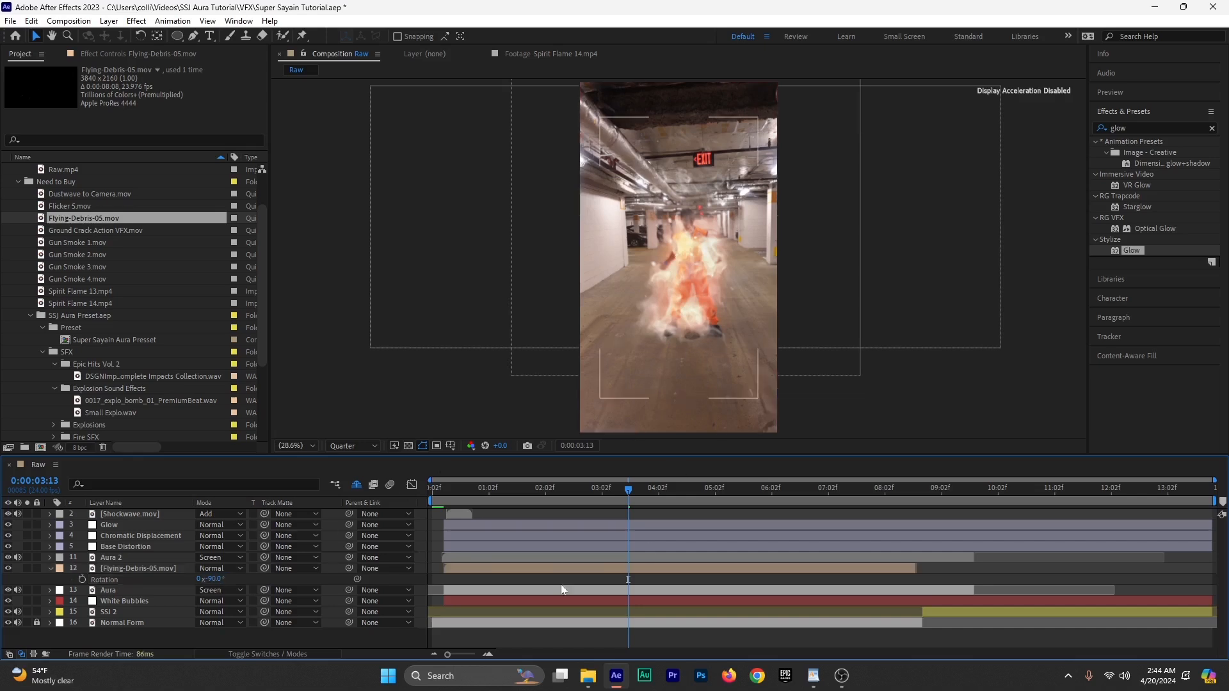
left_click_drag(448, 491, 607, 493)
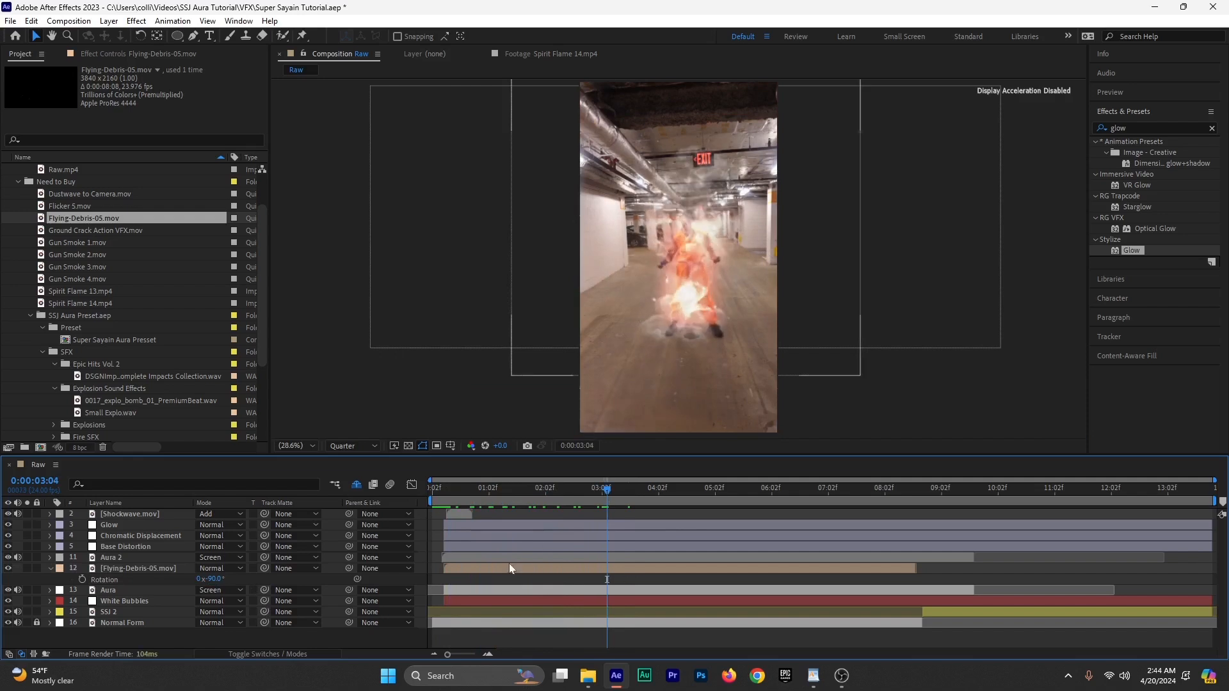
Step: Move the Flying-Debris-05 layer directly below Base Distortion, scale it to 51%, and position it over the frame
left_click(509, 568)
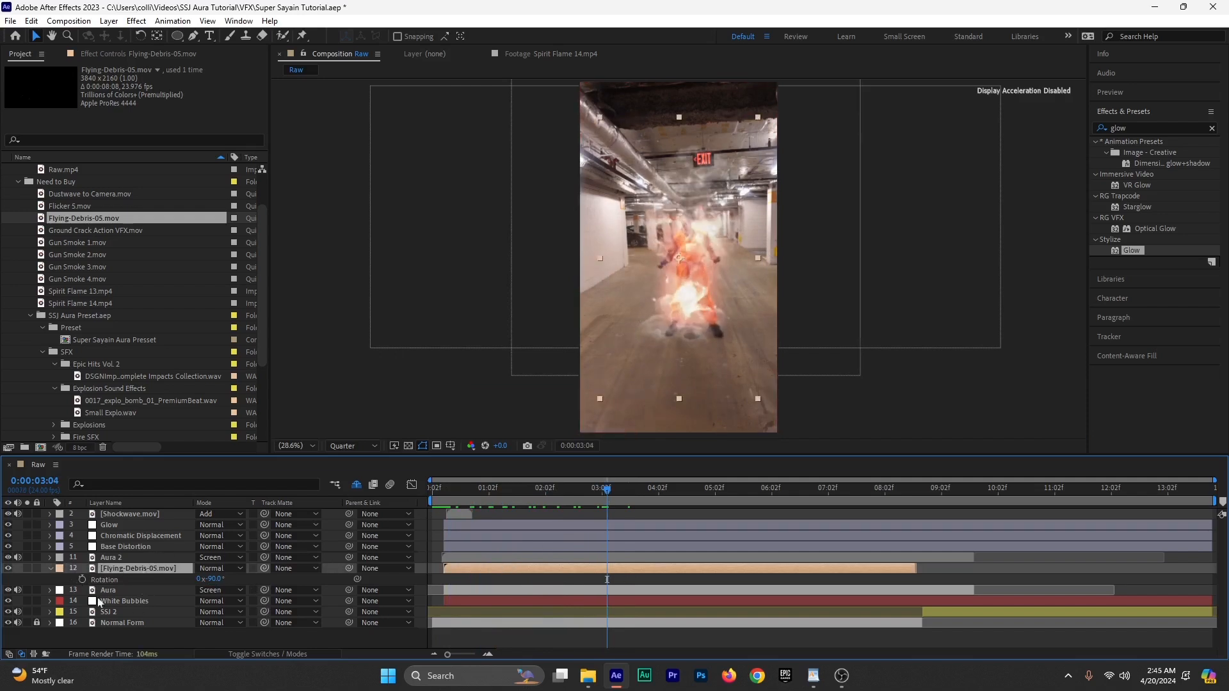
mouse_move(117, 568)
left_mouse_down()
mouse_move(124, 527)
mouse_move(126, 551)
left_mouse_up()
left_click_drag(721, 348, 725, 340)
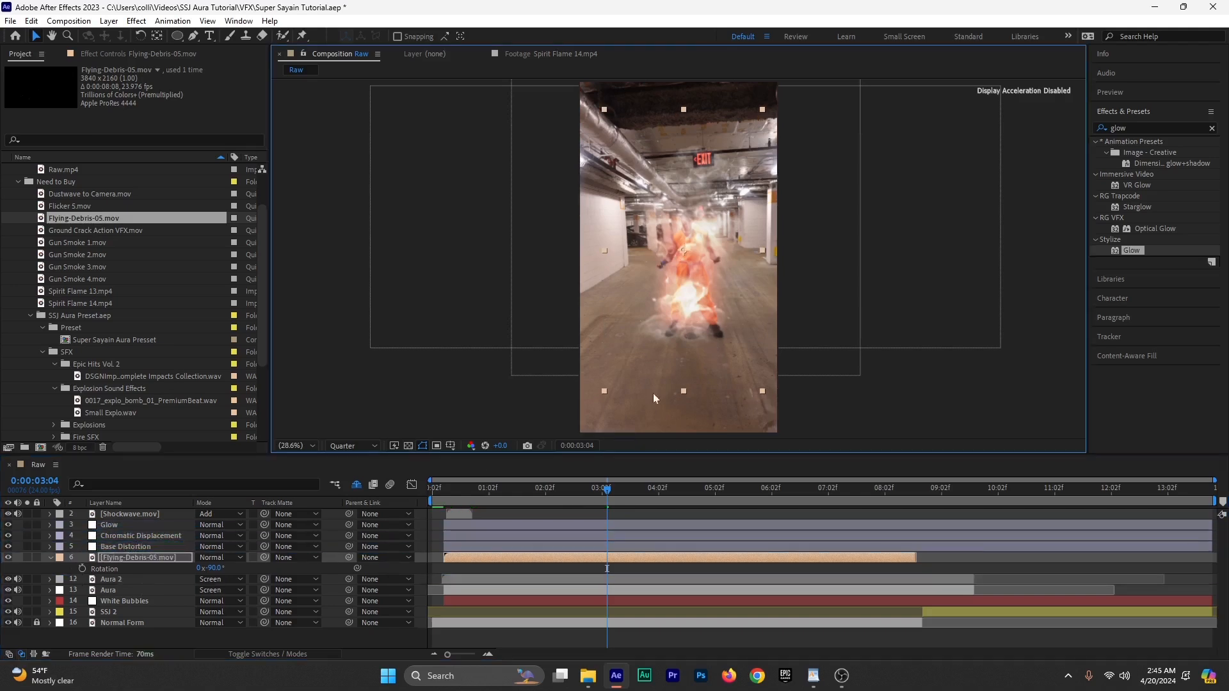
key("s")
left_click_drag(219, 568, 241, 558)
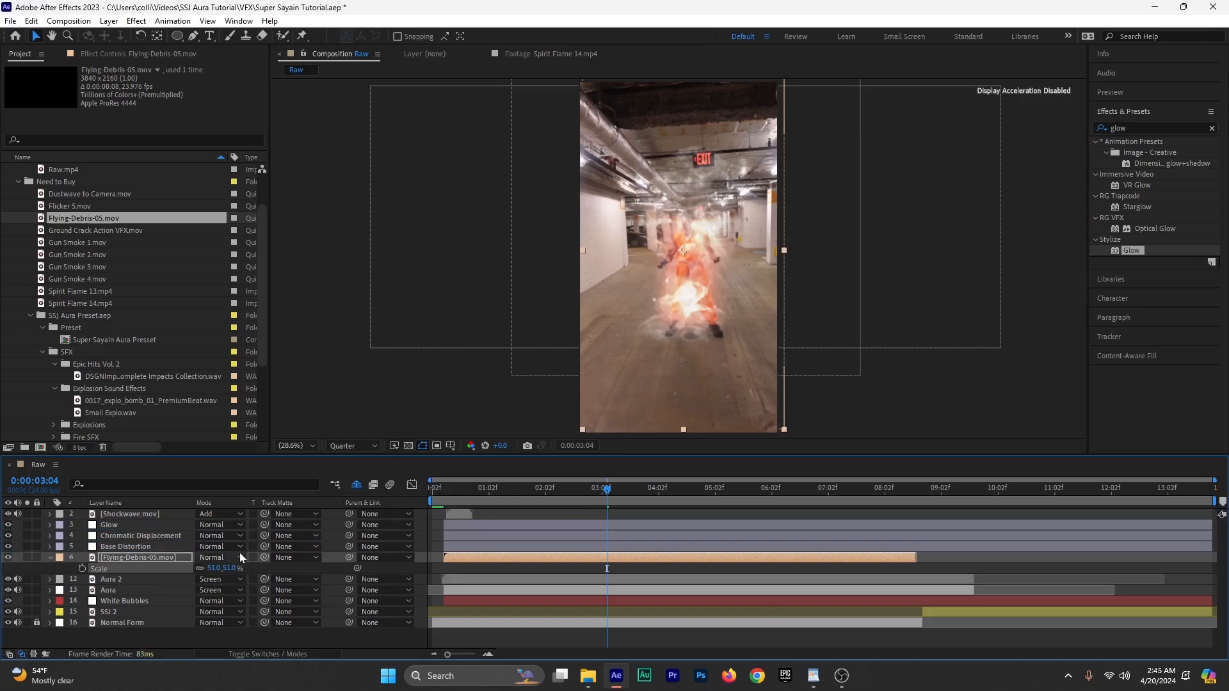
left_click_drag(715, 303, 713, 300)
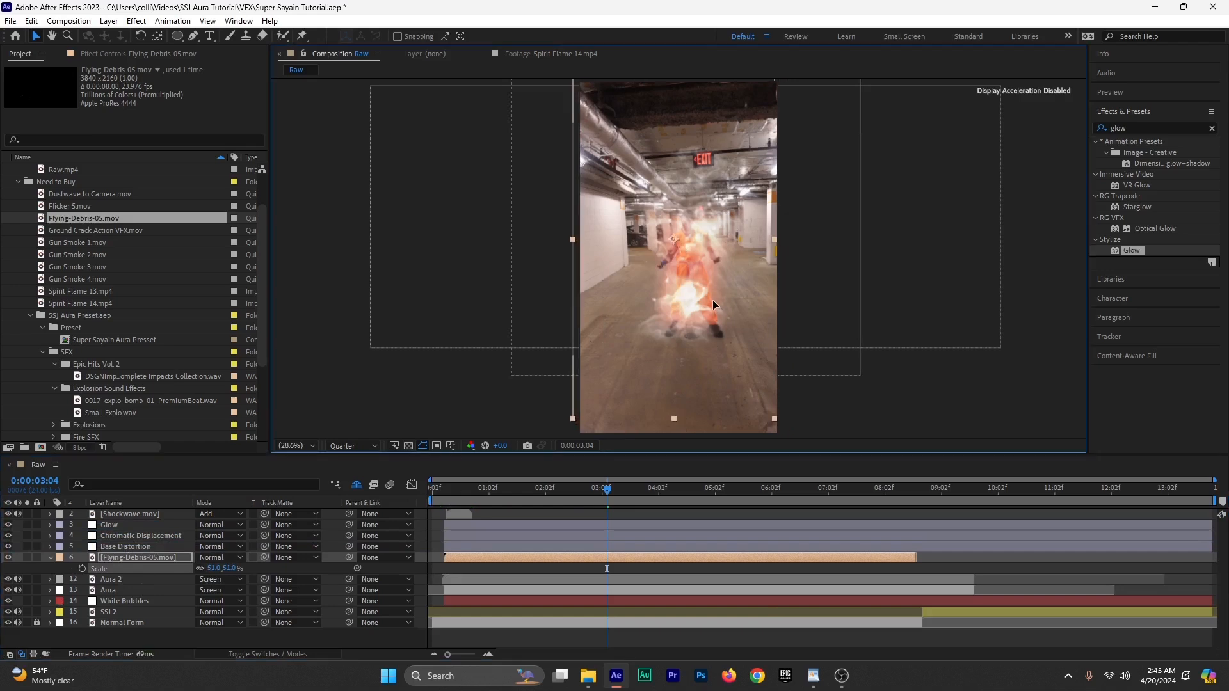
Step: Apply Hue/Saturation to the Flying-Debris-05 layer with Colorize enabled and Colorize Lightness at -30, and scrub to 0:00:02:08 to check it
left_click(1141, 128)
type("hue")
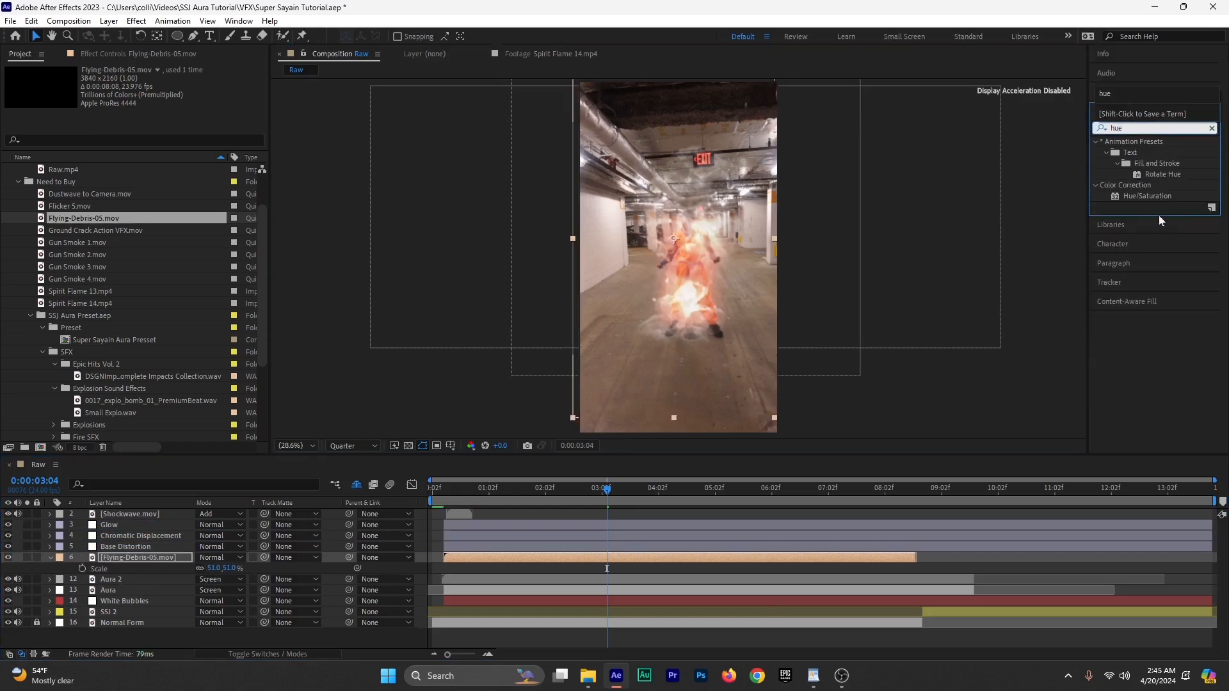
left_click_drag(1154, 197, 578, 555)
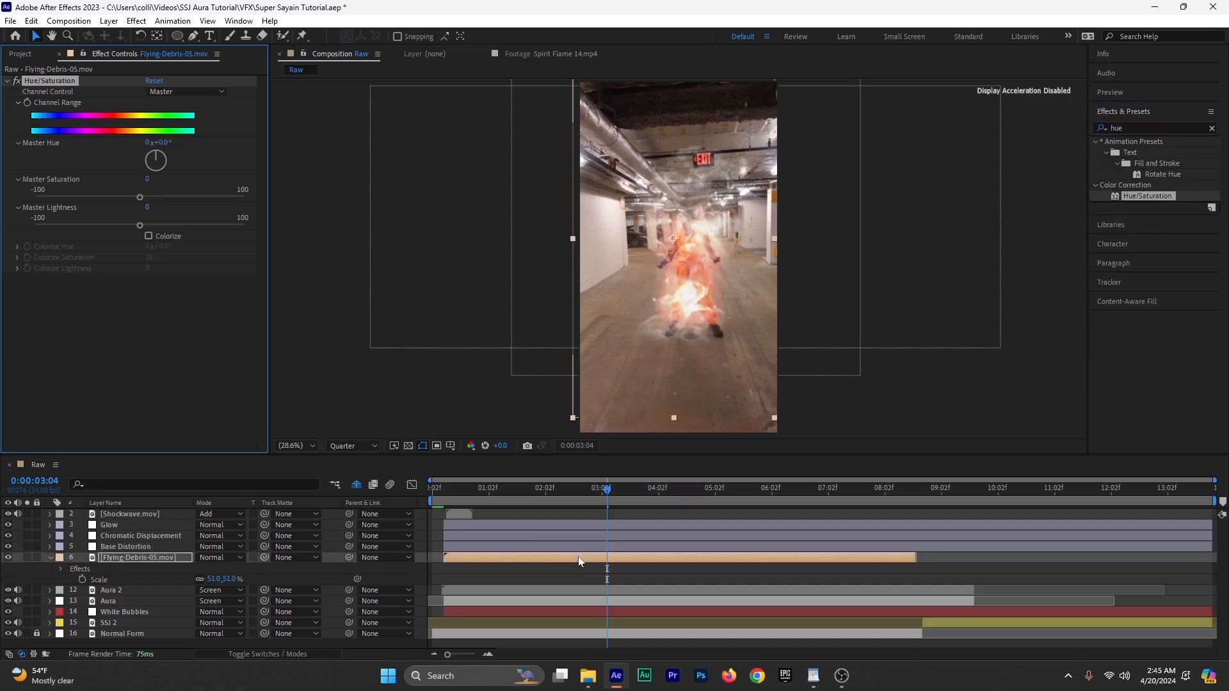
left_click(148, 237)
left_click_drag(150, 268, 128, 265)
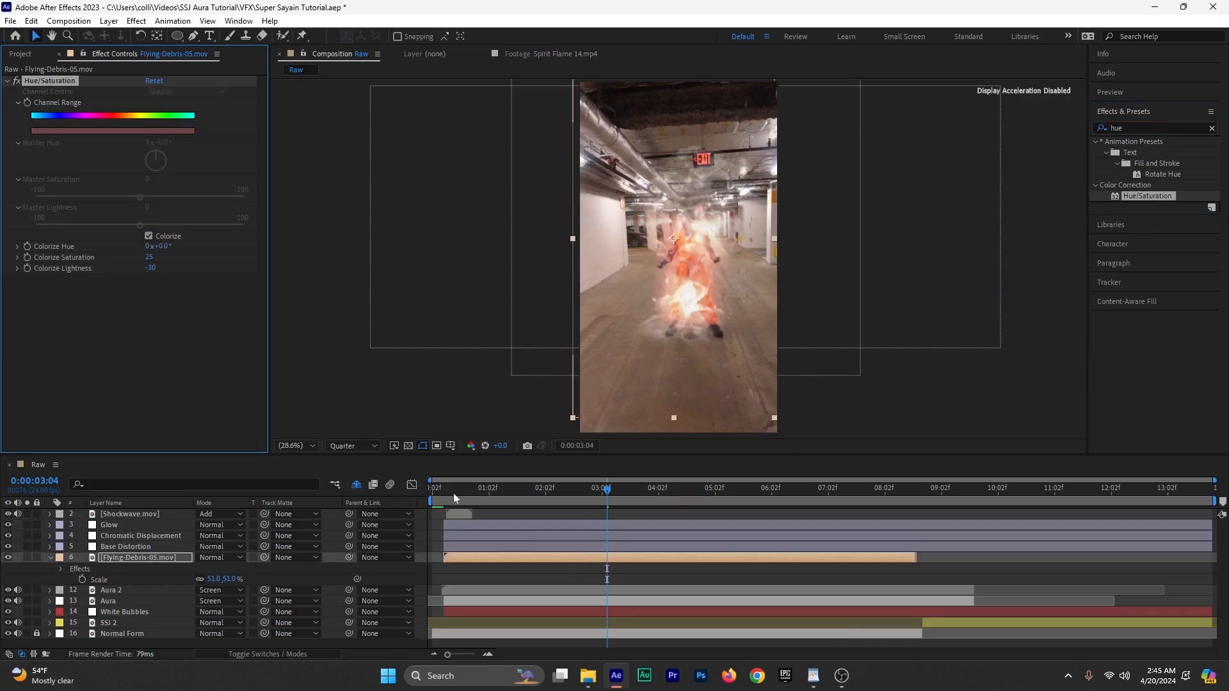
left_click_drag(447, 494, 561, 491)
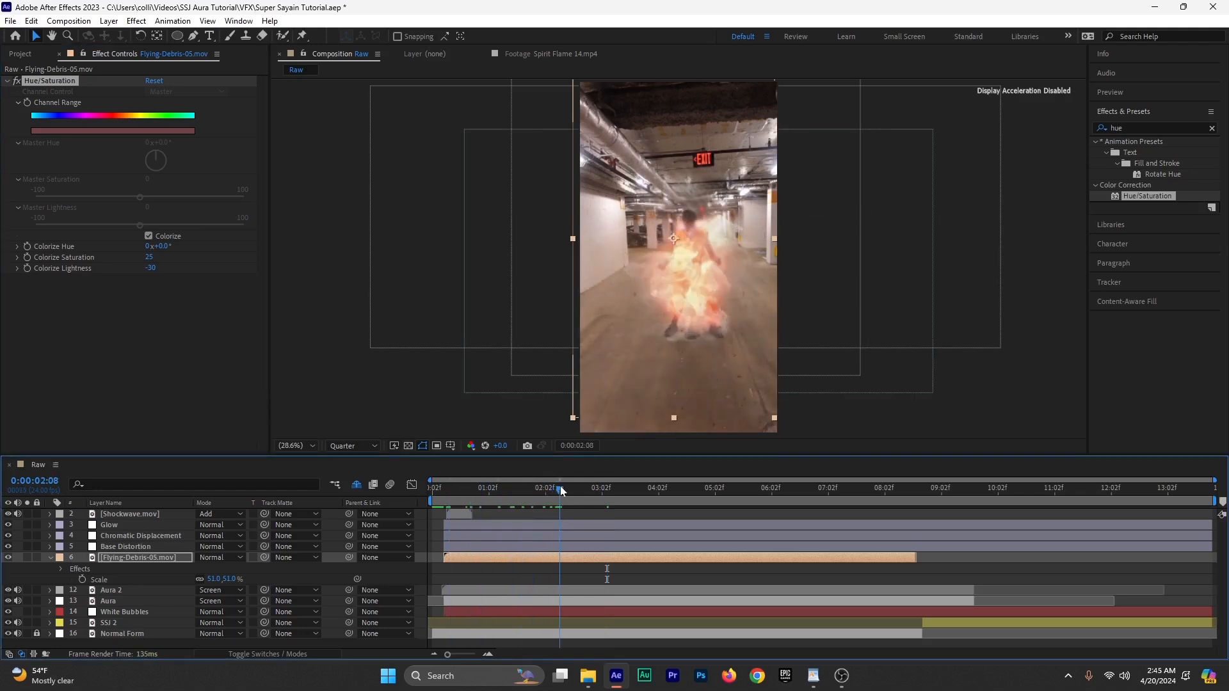
Step: Draw a closed curved mask on the Flying-Debris-05 layer around the area above the figure's feet and feather it by 129 pixels
left_click(193, 38)
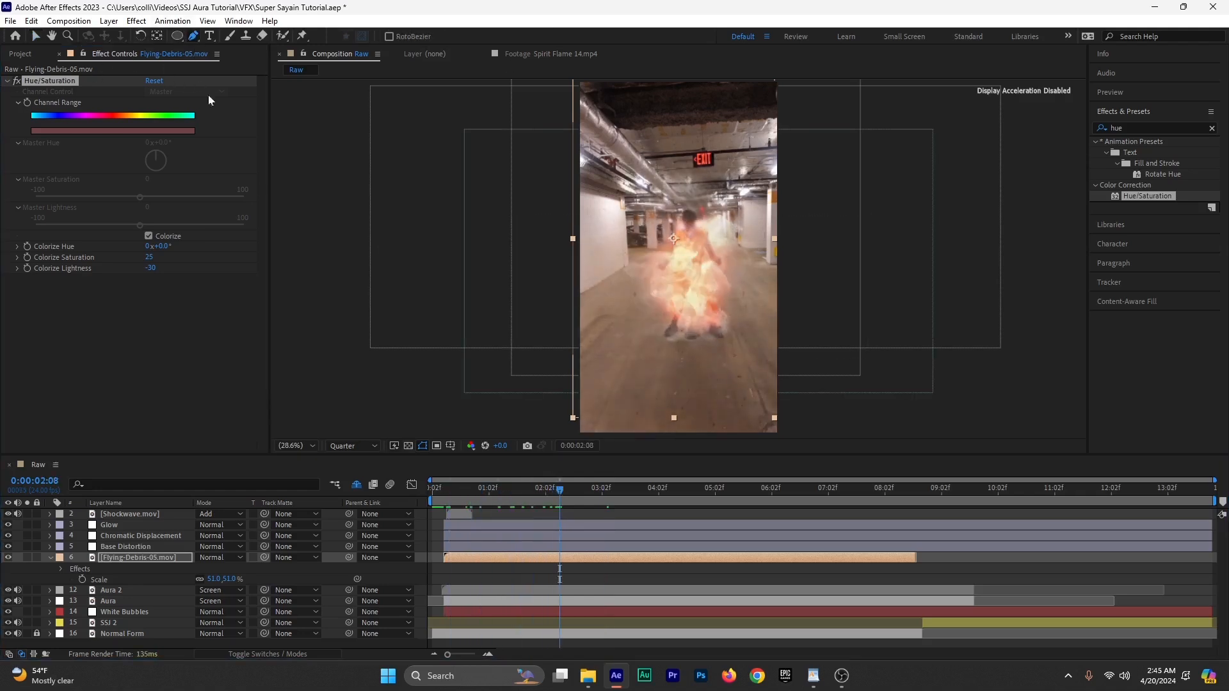
left_click(481, 556)
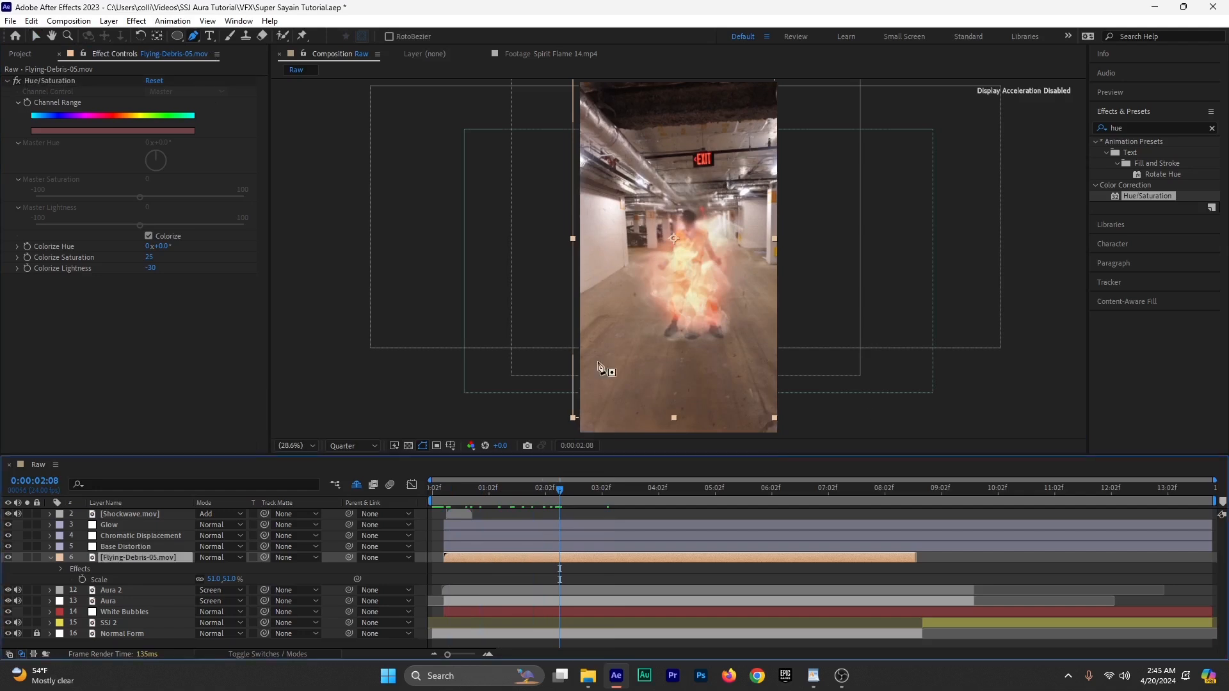
left_click(582, 313)
left_click_drag(650, 344, 680, 348)
left_click(796, 319)
left_click_drag(890, 208, 890, 153)
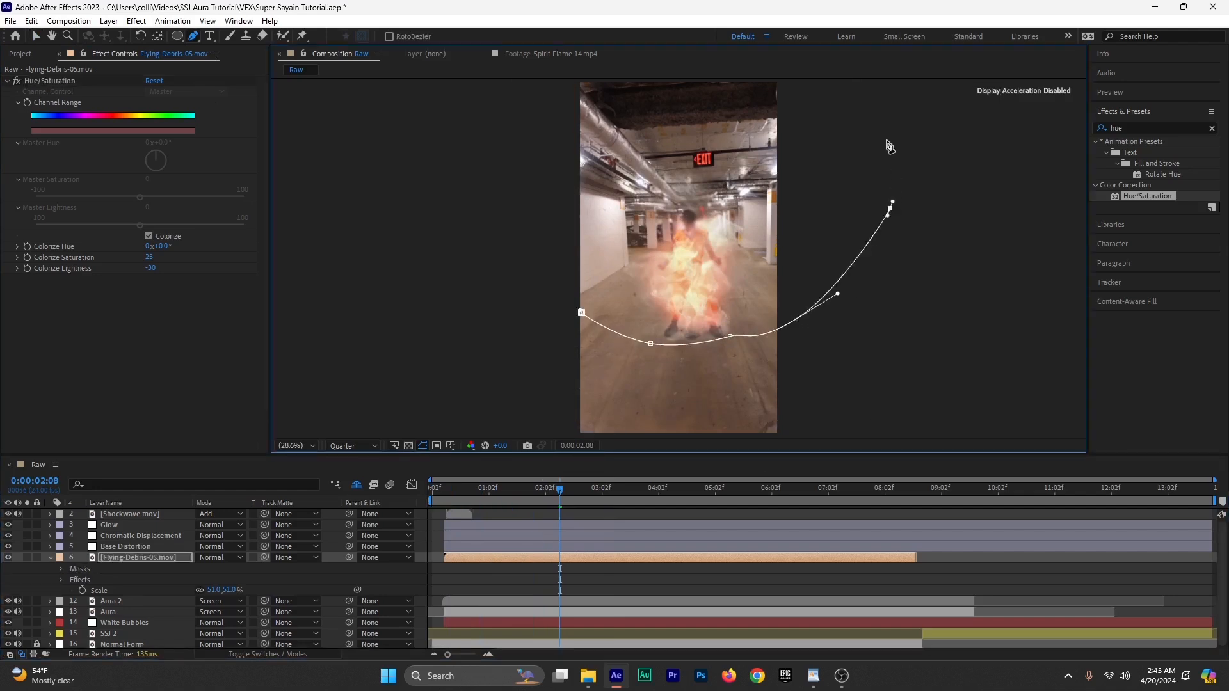
left_click_drag(862, 90, 848, 70)
left_click_drag(527, 85, 506, 157)
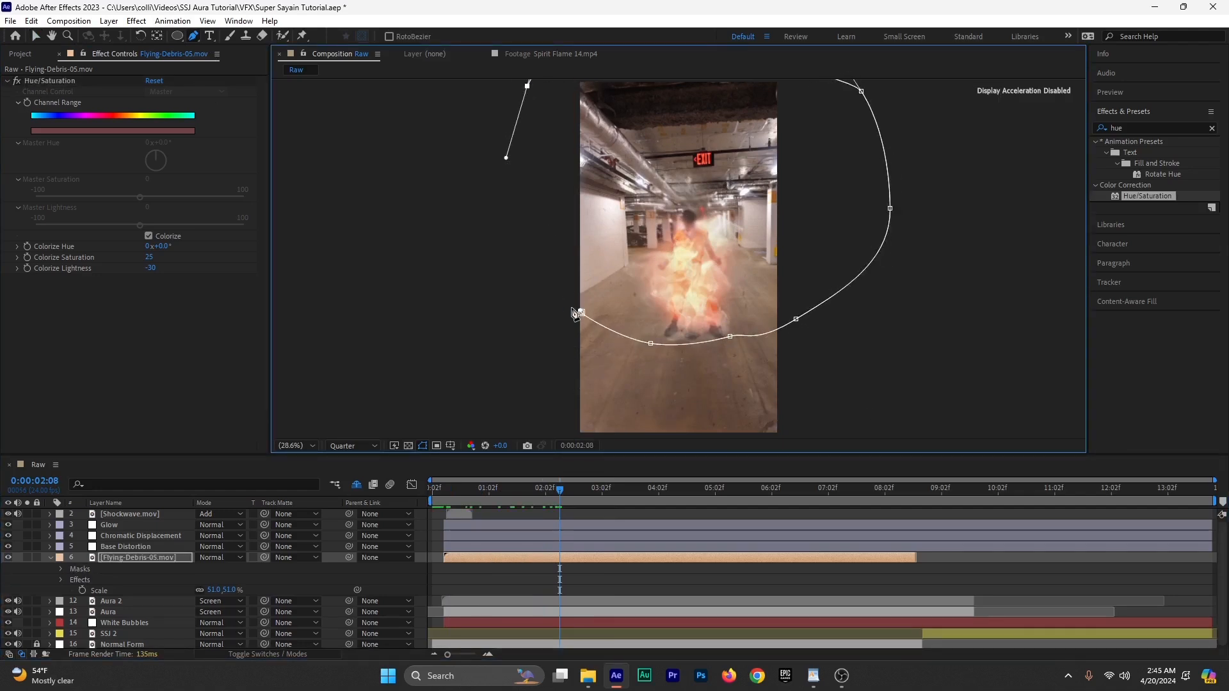
left_click(582, 313)
left_click(36, 36)
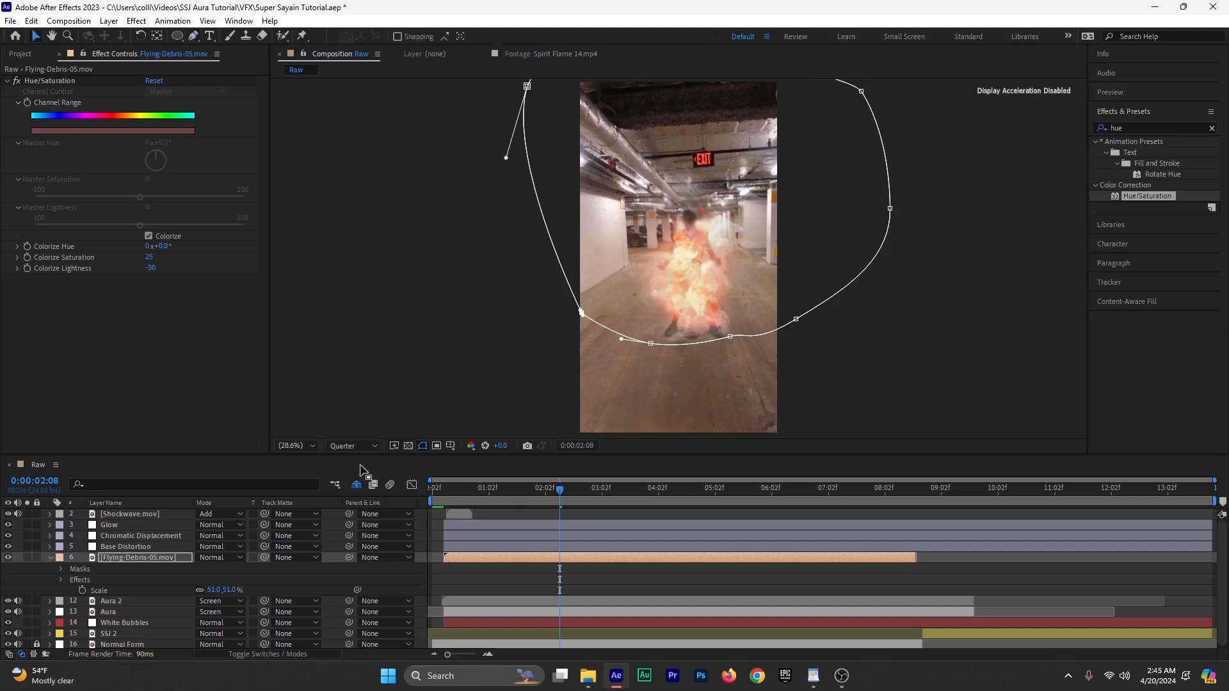
key("f")
left_click_drag(224, 579, 445, 501)
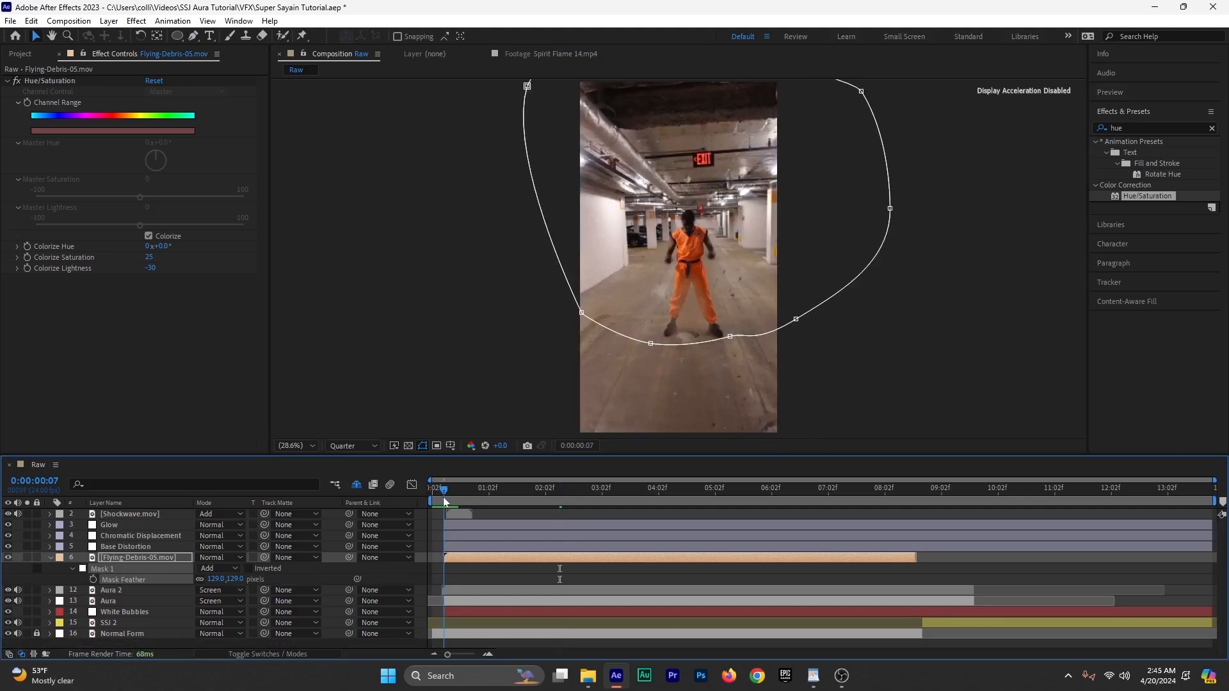
Step: Keyframe the Flying-Debris-05 layer's opacity to fade in from 0% at 0:00:00:07 to 100% at about 0:00:01:02
left_click(123, 558)
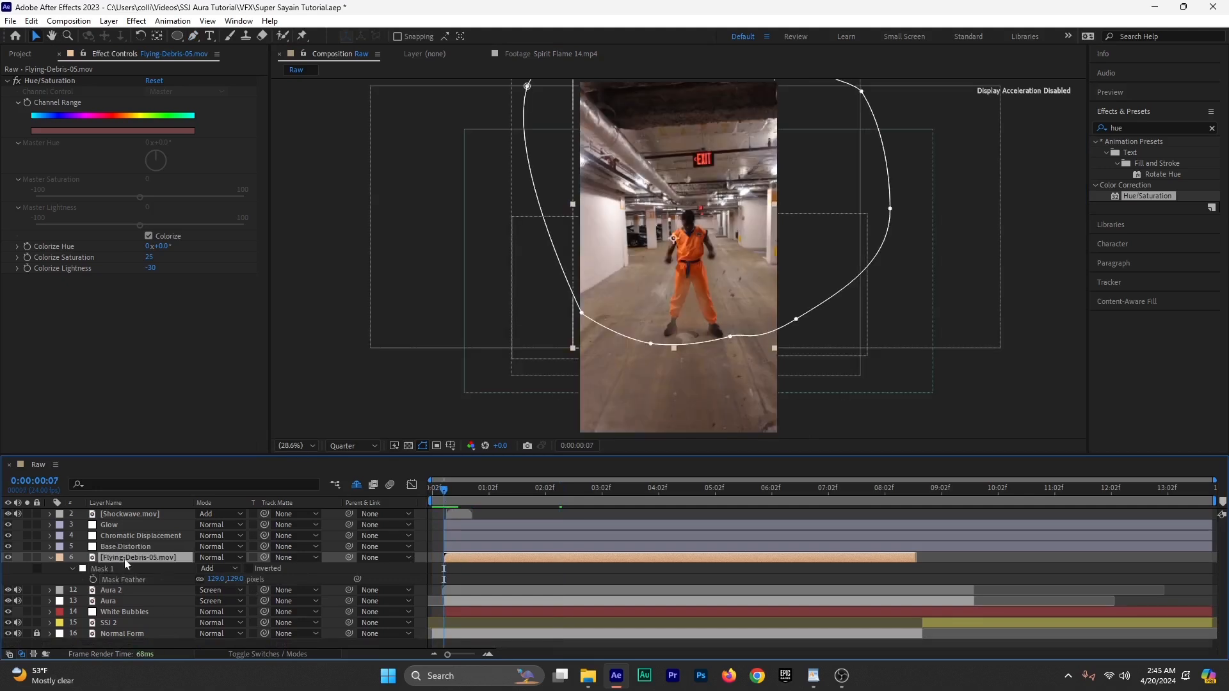
key("t")
left_click(82, 569)
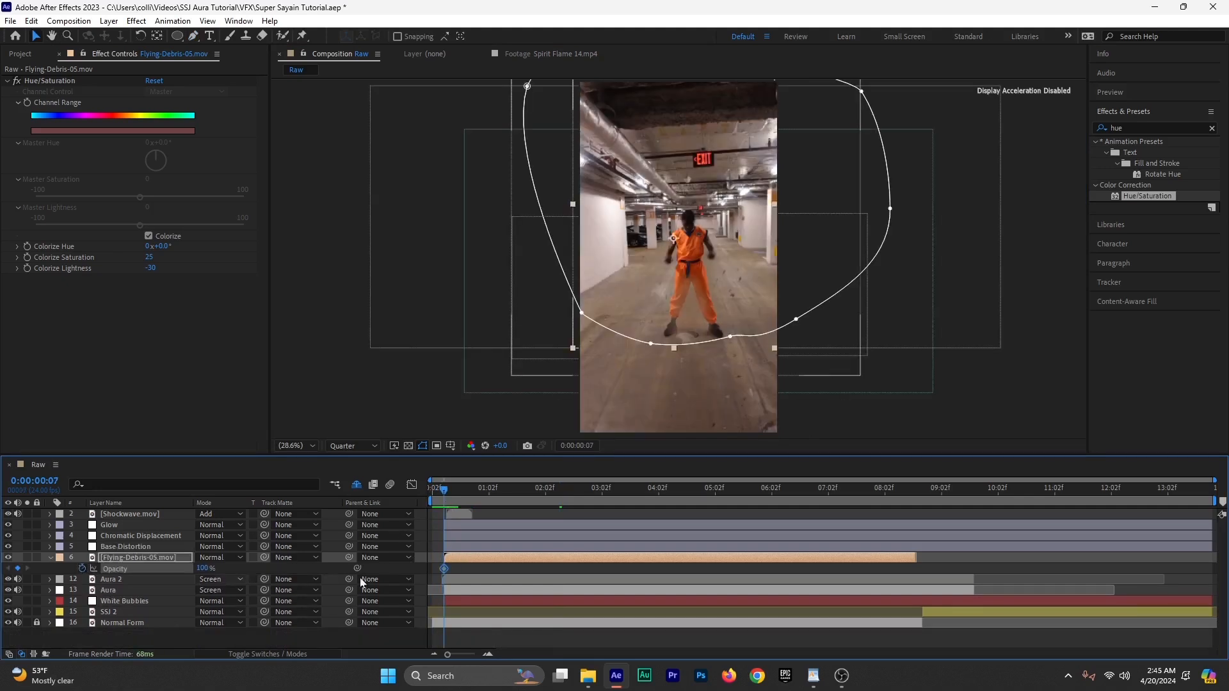
left_click_drag(444, 569, 482, 569)
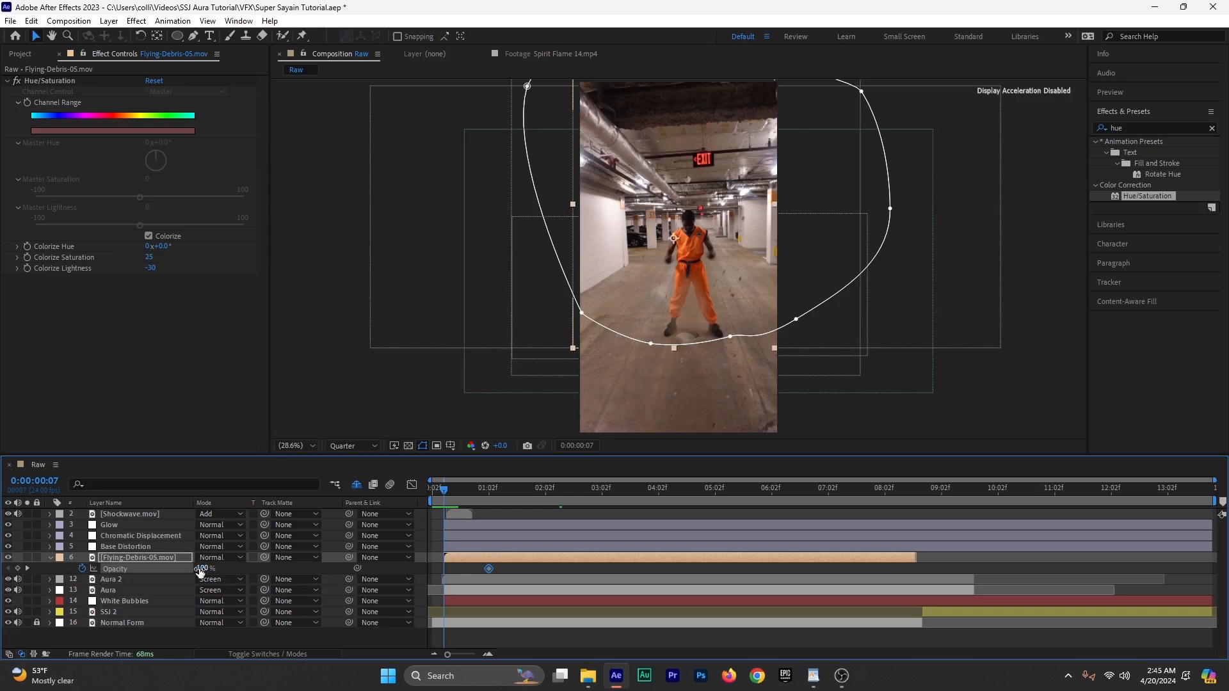
Step: Preview the debris fade-in from 0:00:00:04 and delete the Flying-Debris-05 layer from the composition
left_click_drag(441, 493, 437, 494)
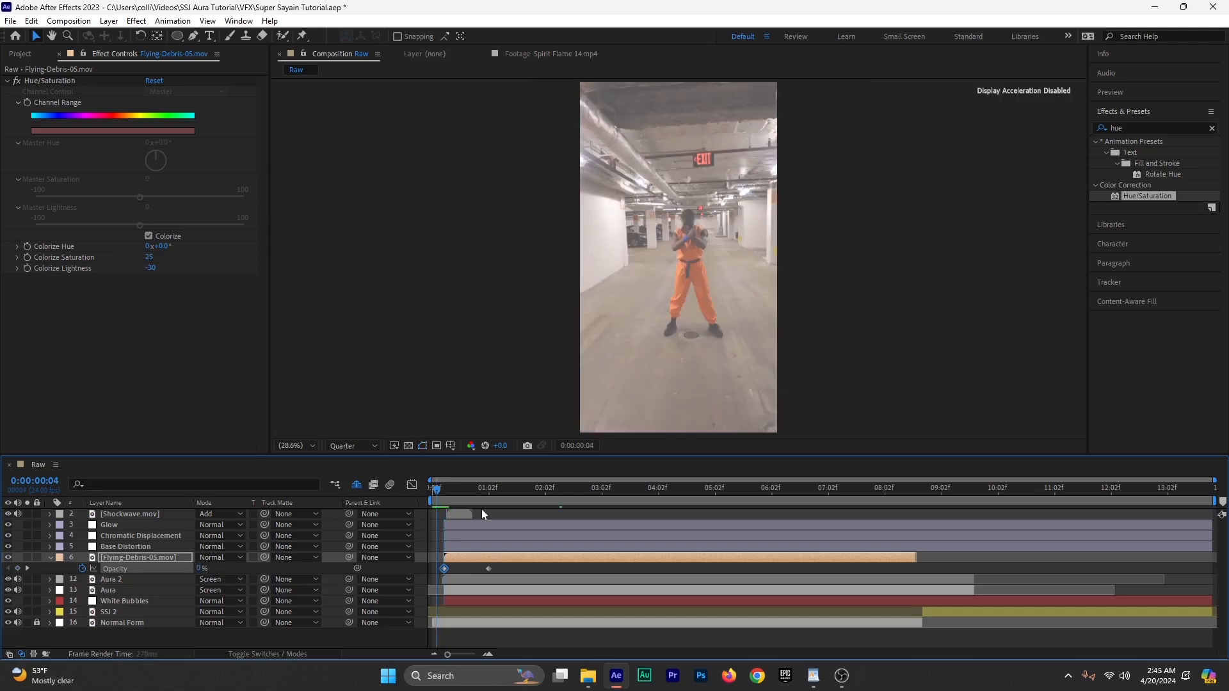
key("space")
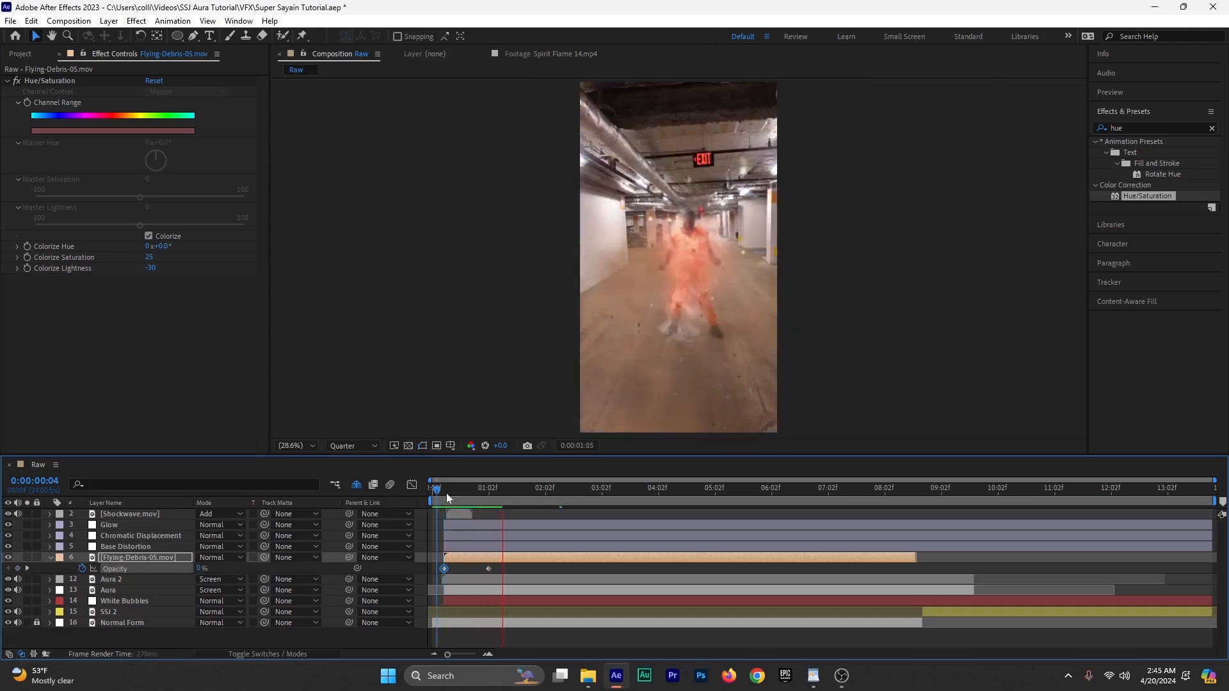
left_click_drag(446, 493, 551, 503)
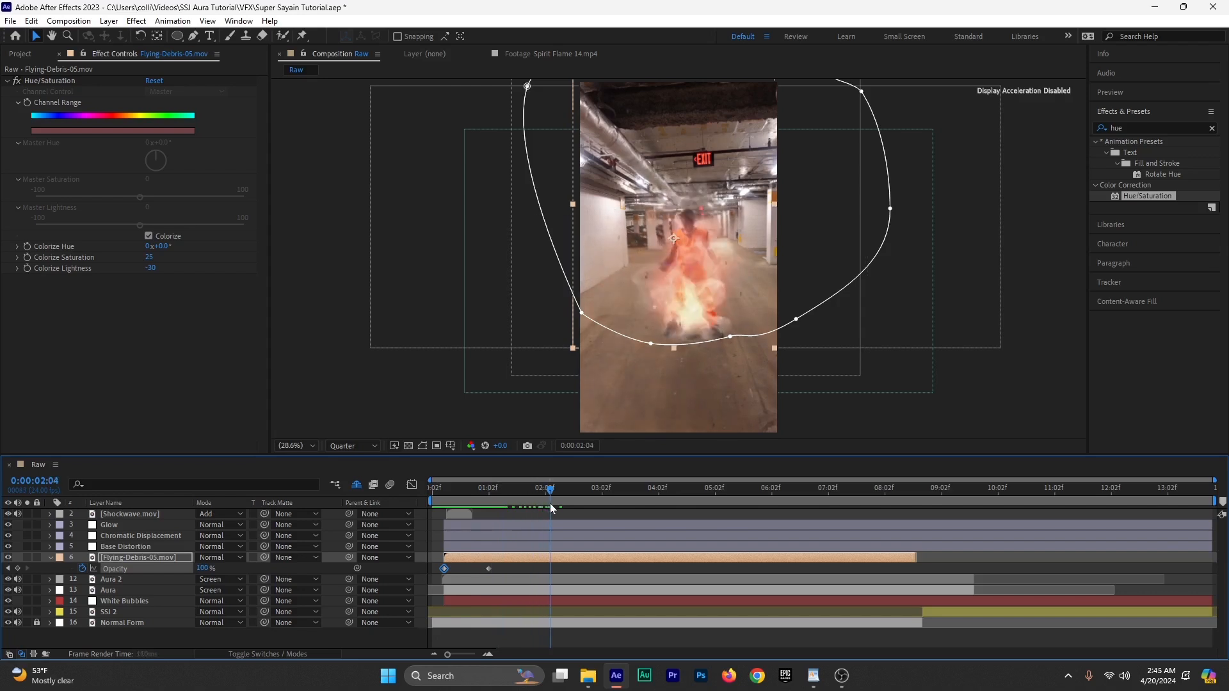
left_click(50, 557)
key("space")
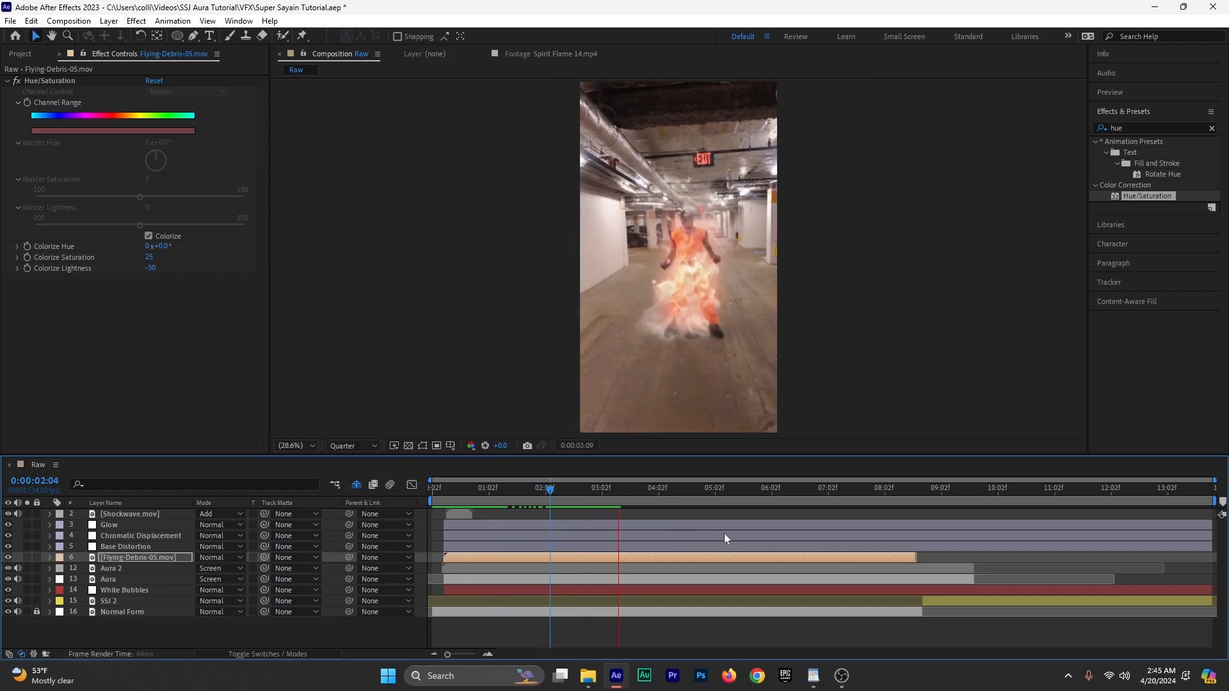
key("space")
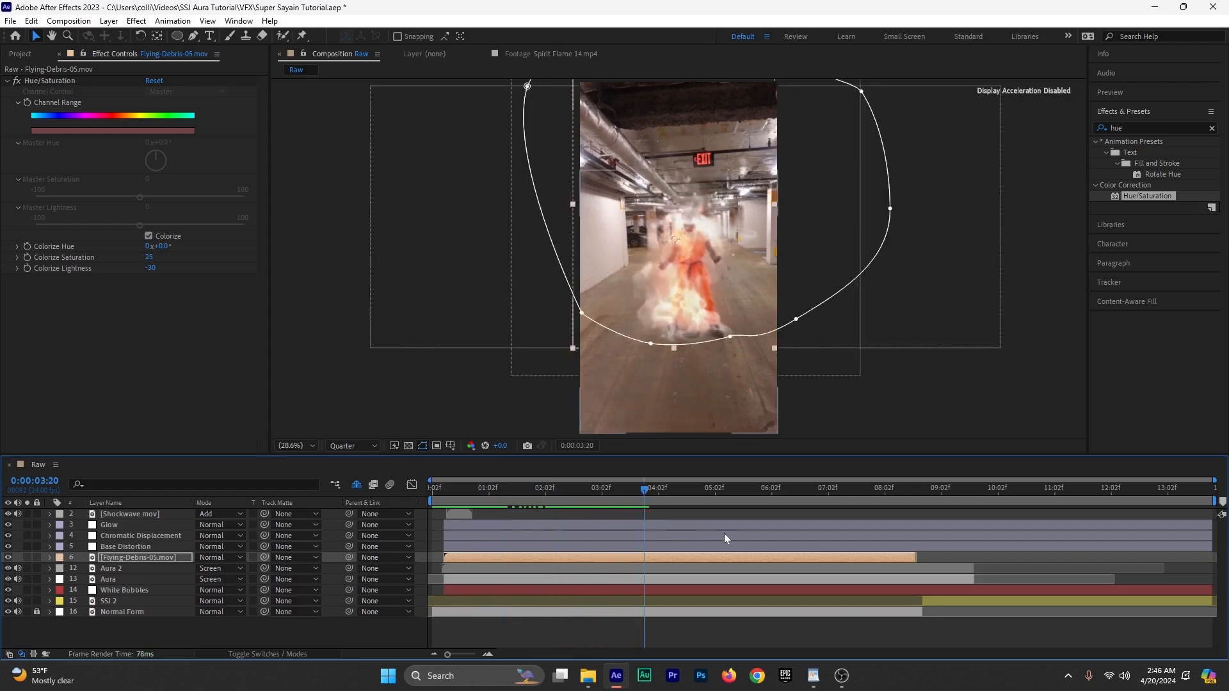
left_click(118, 554)
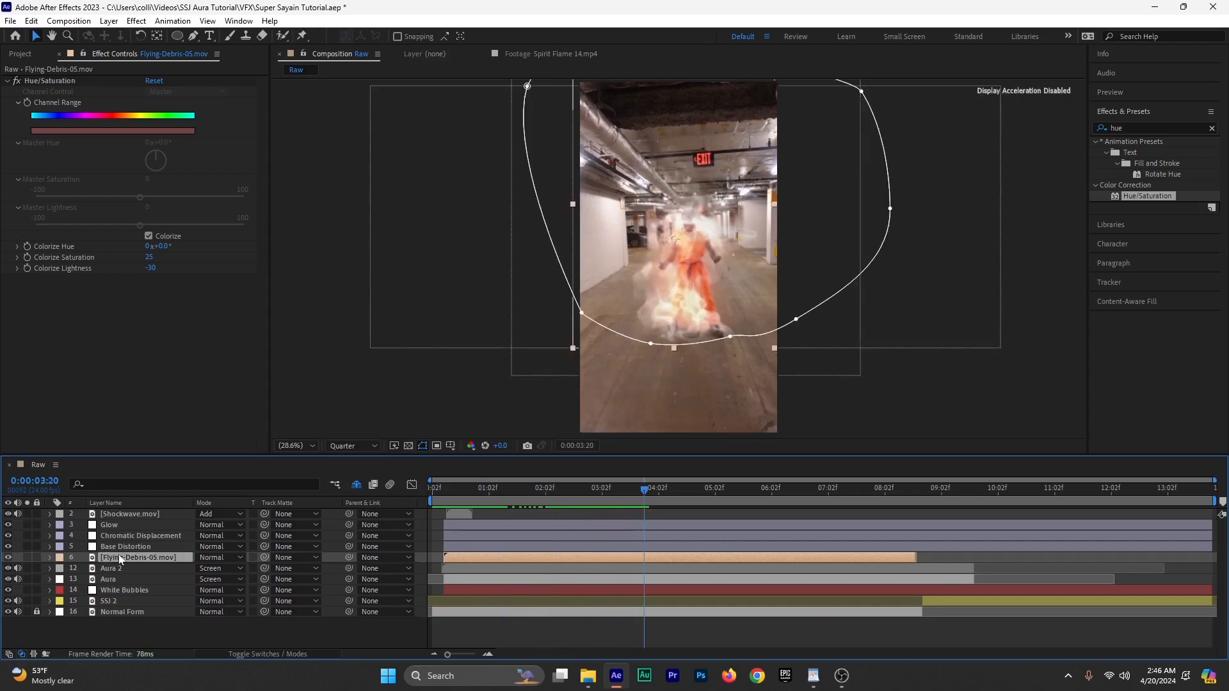
key("Delete")
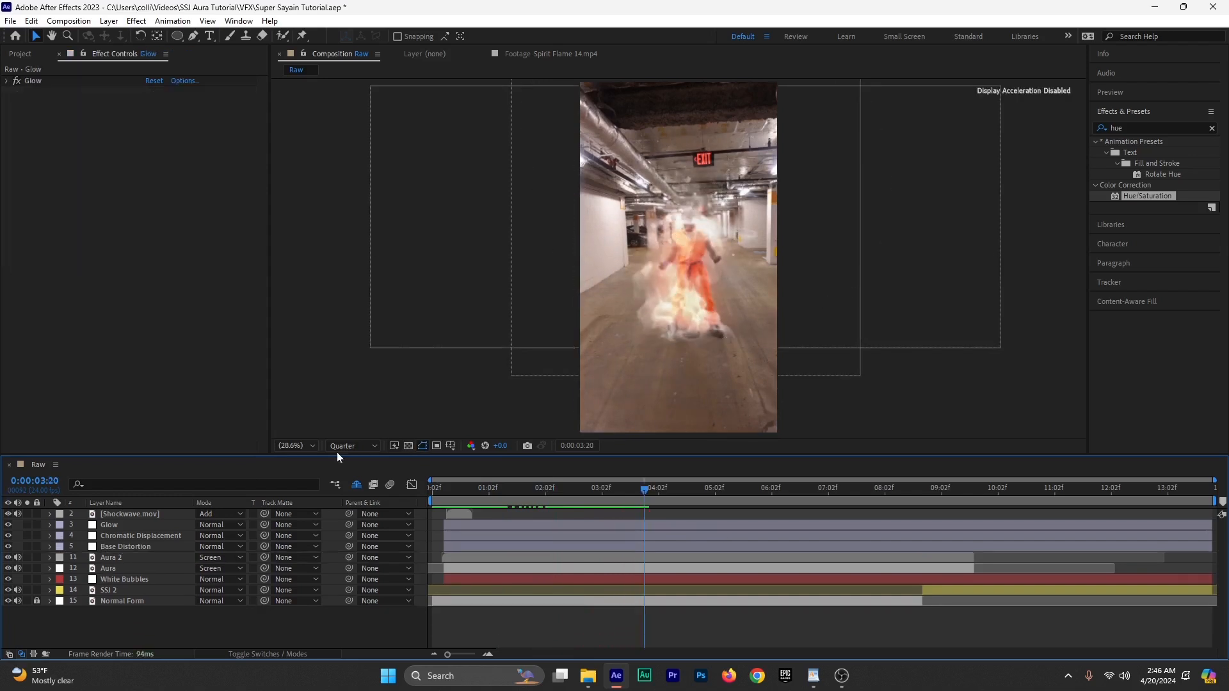
Step: Add Dustwave to Camera.mov above the Aura 2 layer at the aura's start, move it lower over the figure, and preview from 0:00:00:04
left_click(21, 55)
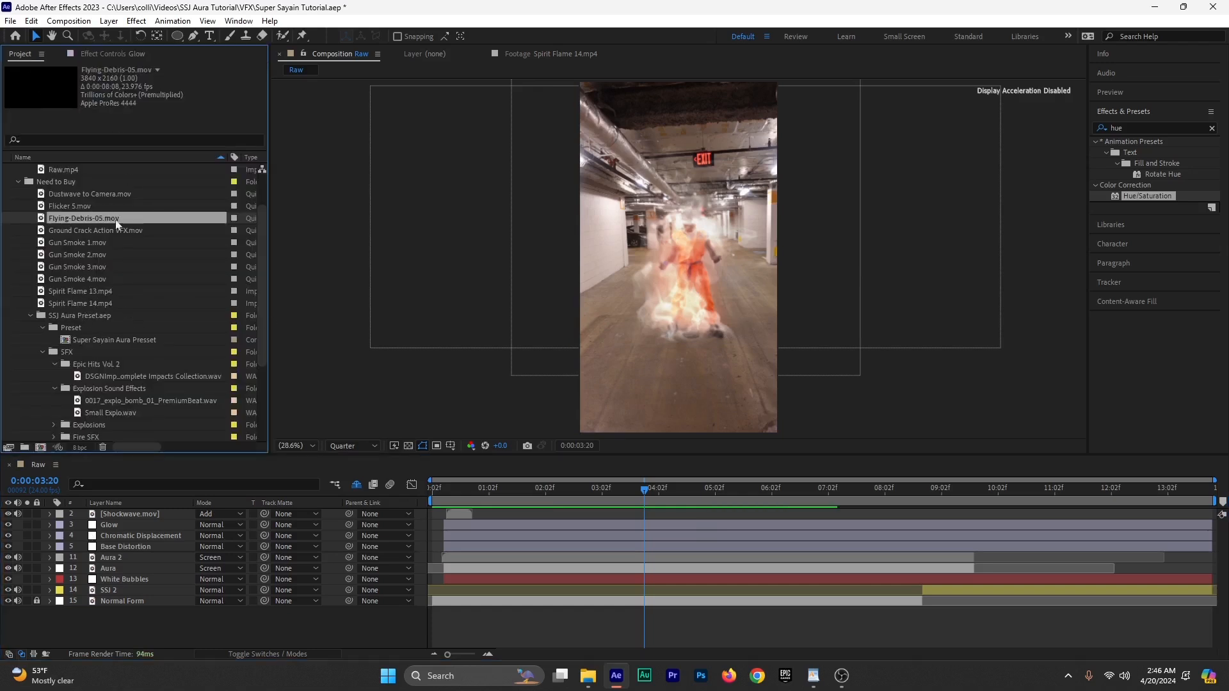
scroll(137, 253, "up", 2)
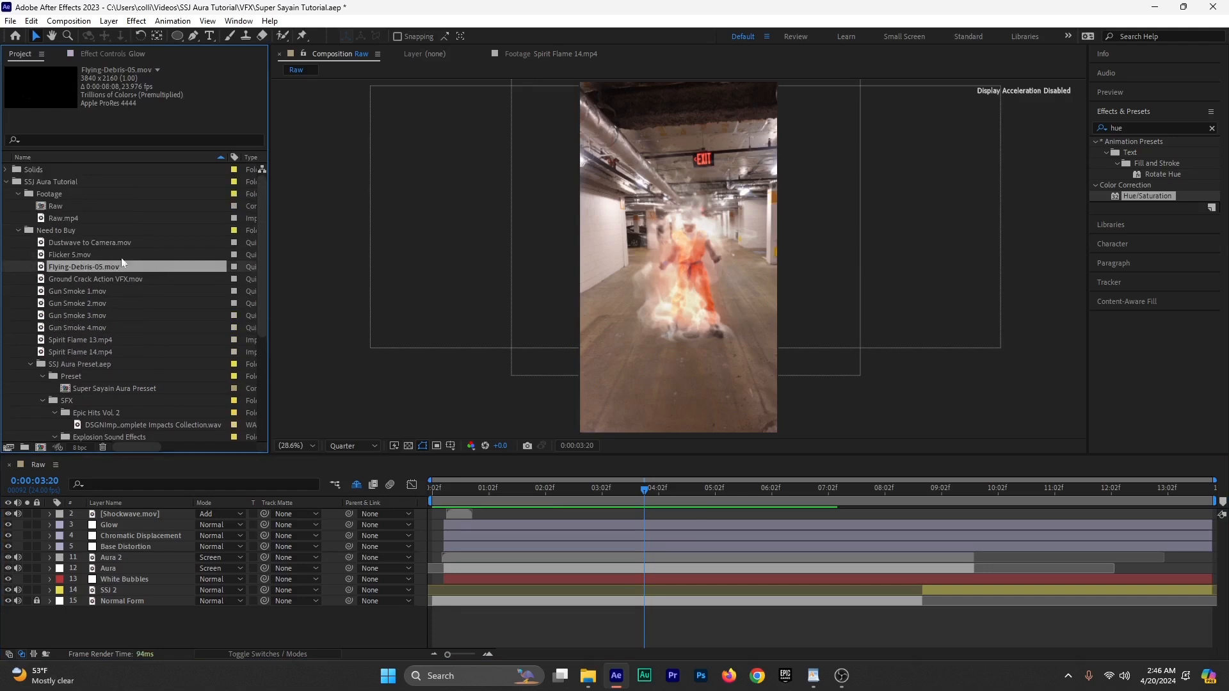
left_click(125, 255)
left_click(133, 243)
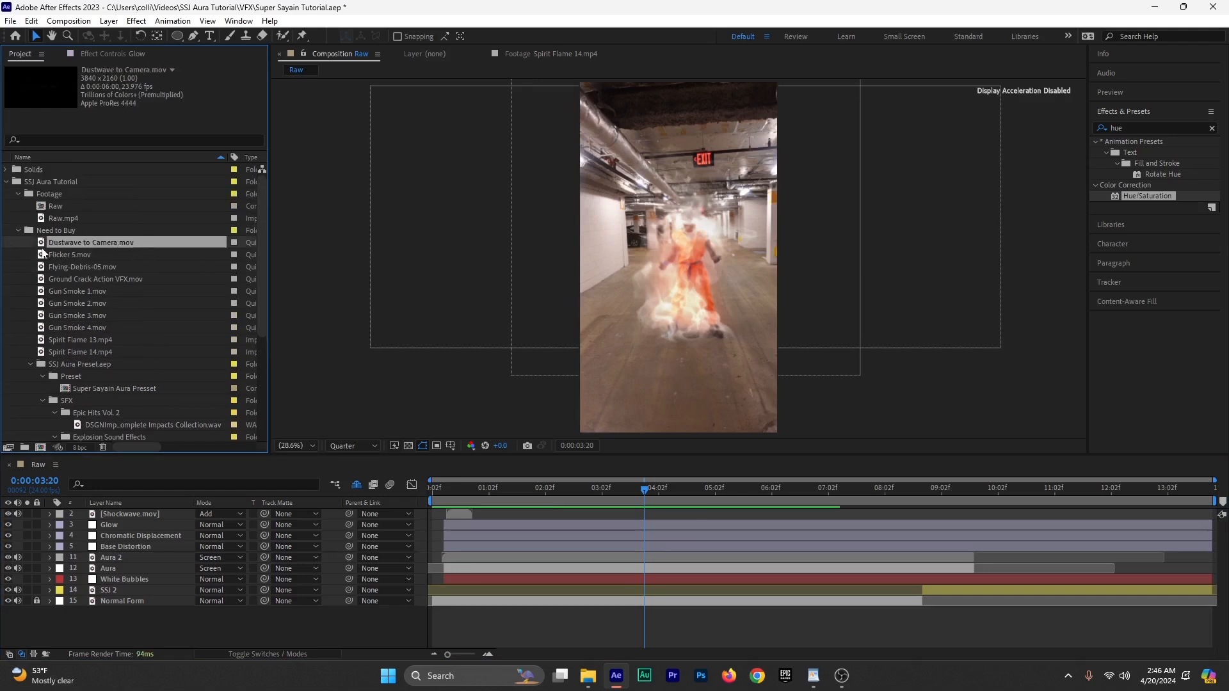
left_click_drag(61, 243, 444, 555)
left_click_drag(584, 506, 466, 499)
left_click_drag(655, 291, 660, 333)
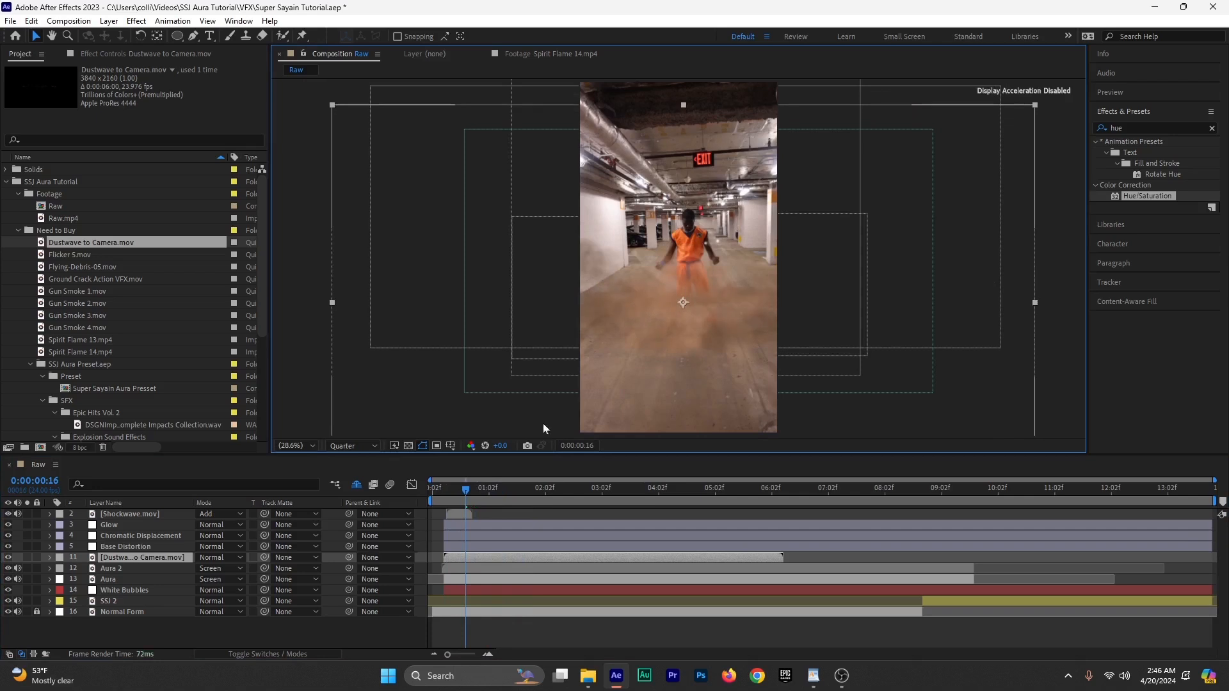
left_click(437, 492)
key("space")
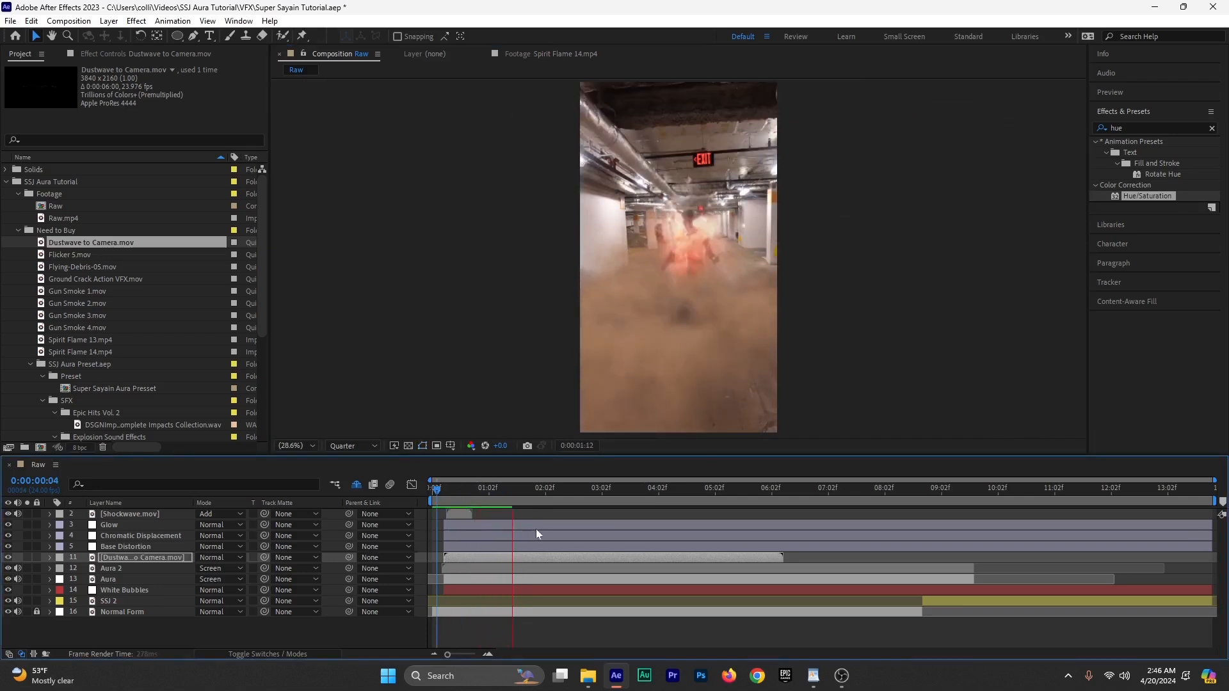
Step: Scale the Dustwave to Camera layer to 127% at 0:00:02:15 and reposition it lower in the frame
left_click_drag(512, 500, 576, 504)
key("s")
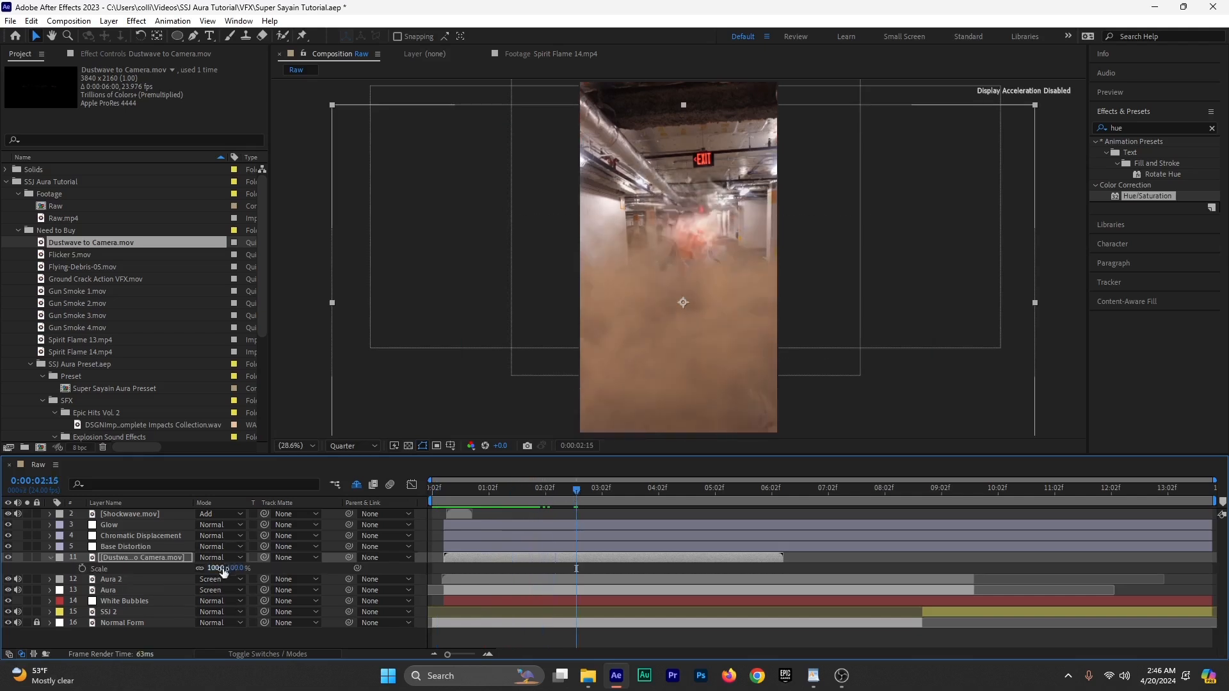
left_click_drag(244, 571, 261, 572)
left_click(697, 346)
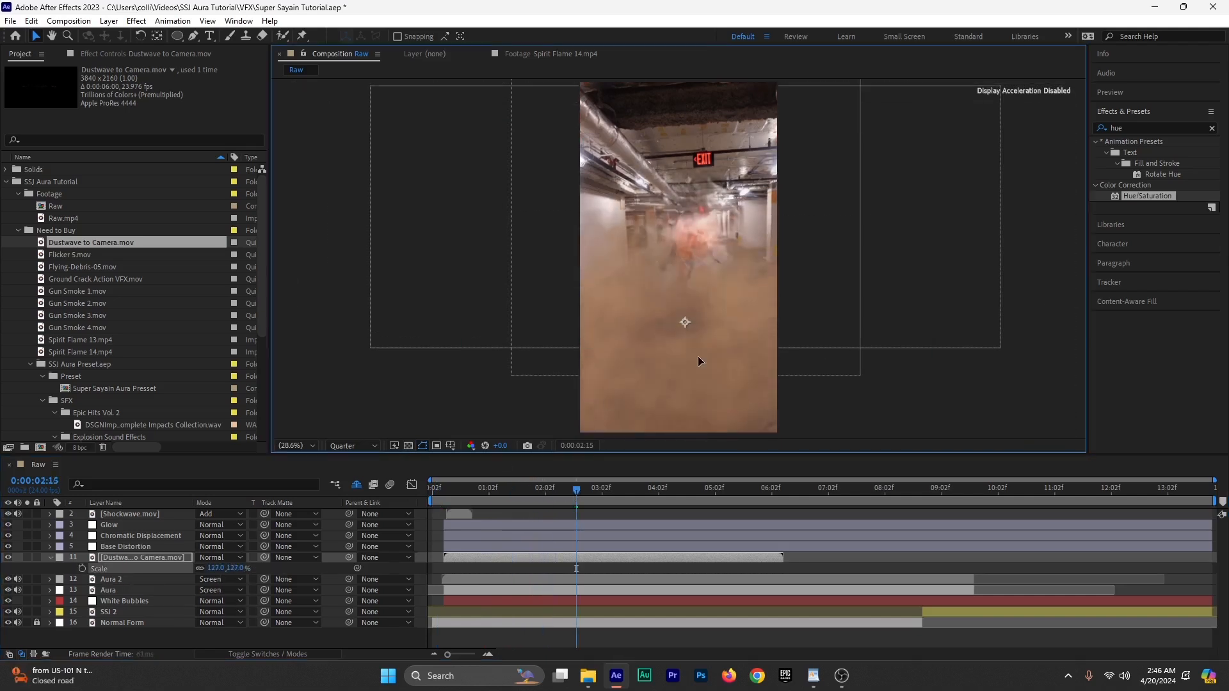
left_click_drag(699, 361, 694, 366)
Step: Set the Dustwave to Camera layer's opacity to 71%, previewing from 0:00:00:02, and save the project
key("t")
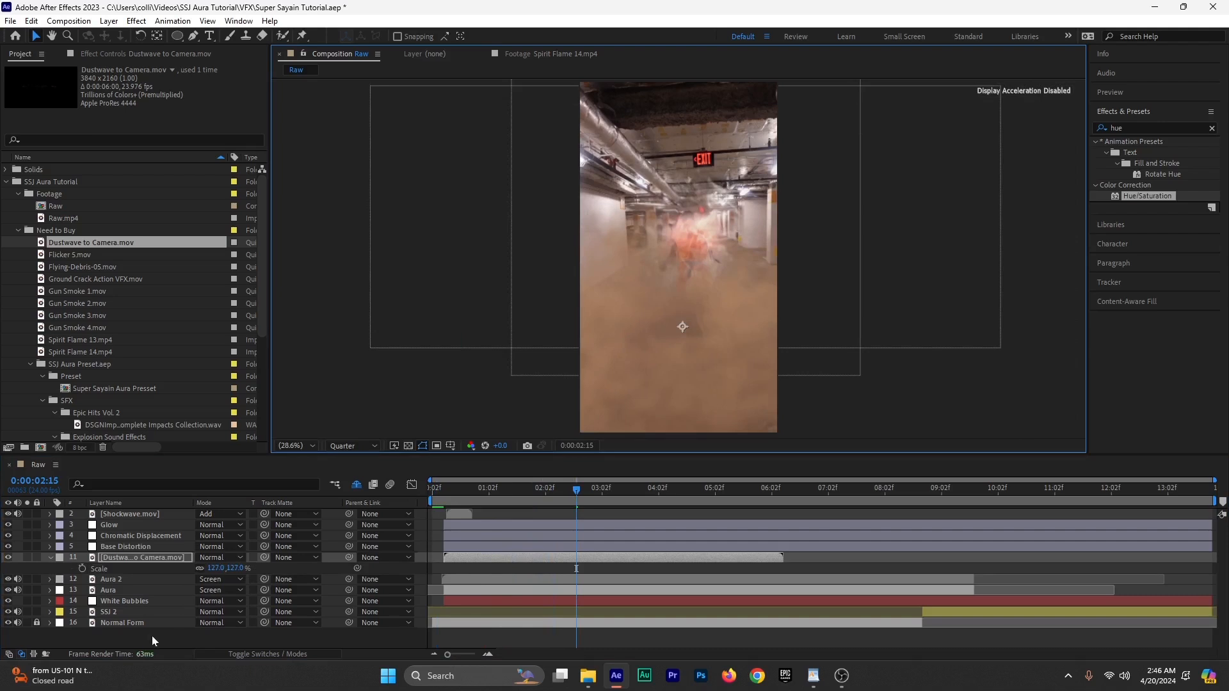
left_click_drag(202, 569, 184, 568)
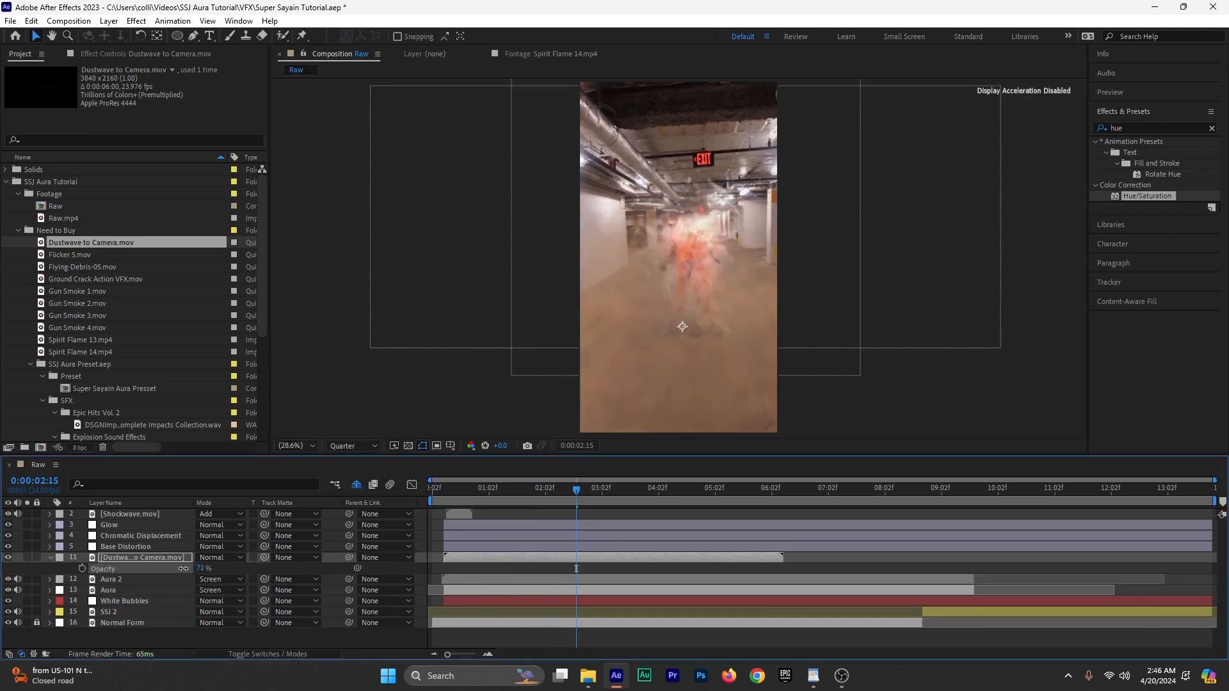
left_click(434, 499)
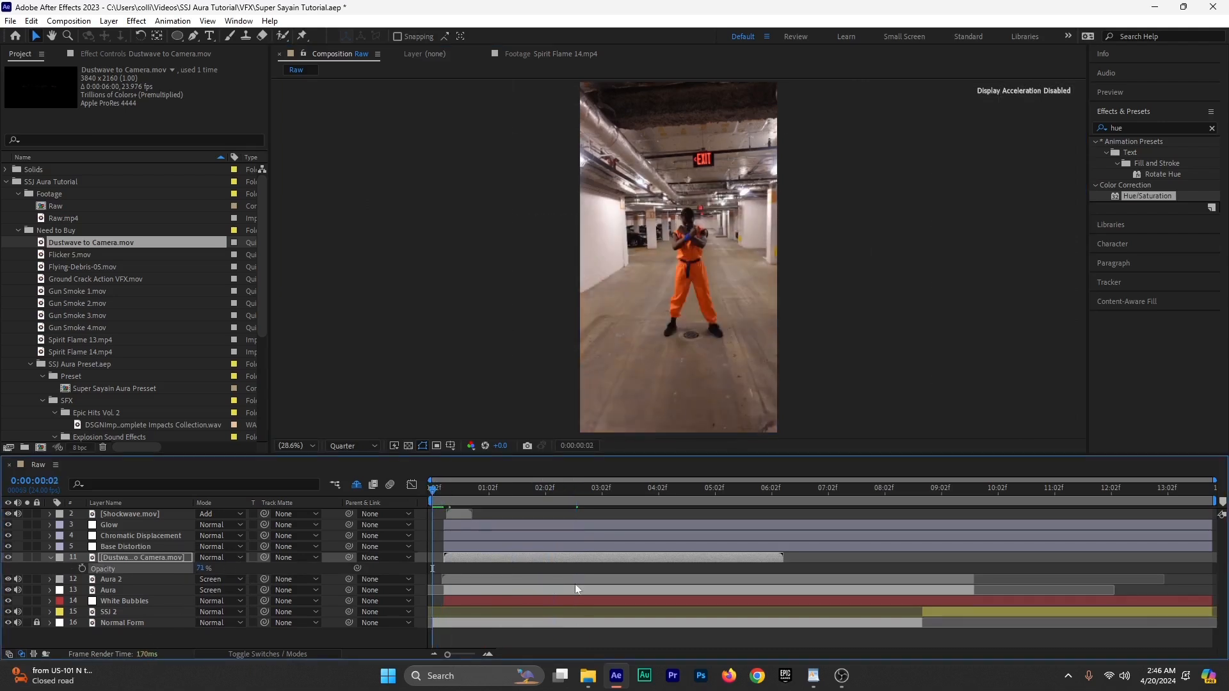
key("space")
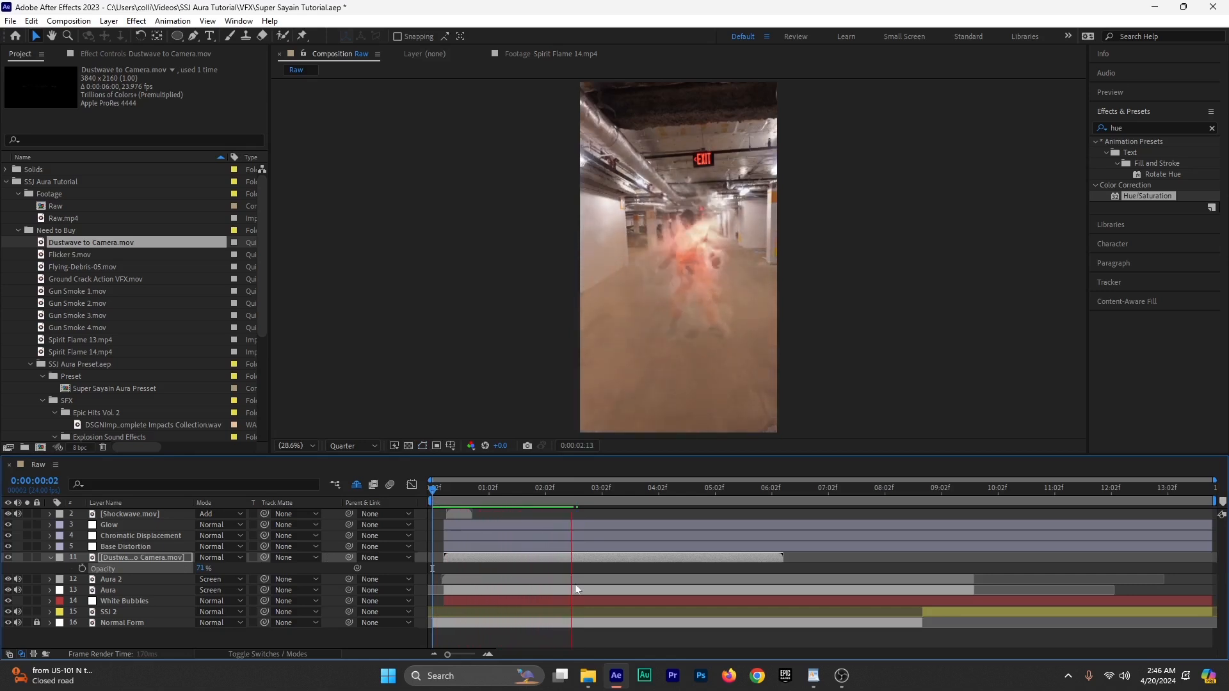
key("ctrl+s")
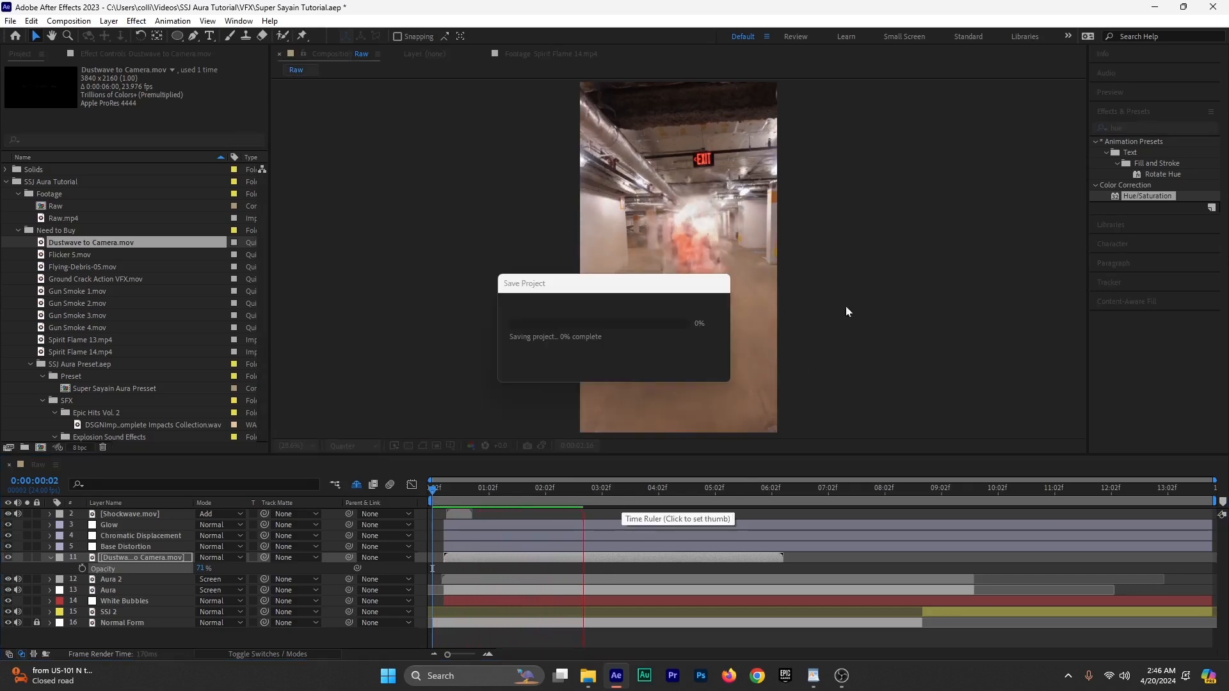
Step: Scrub to 0:00:00:18 to check the dust and delete the Dustwave to Camera layer
left_click(461, 494)
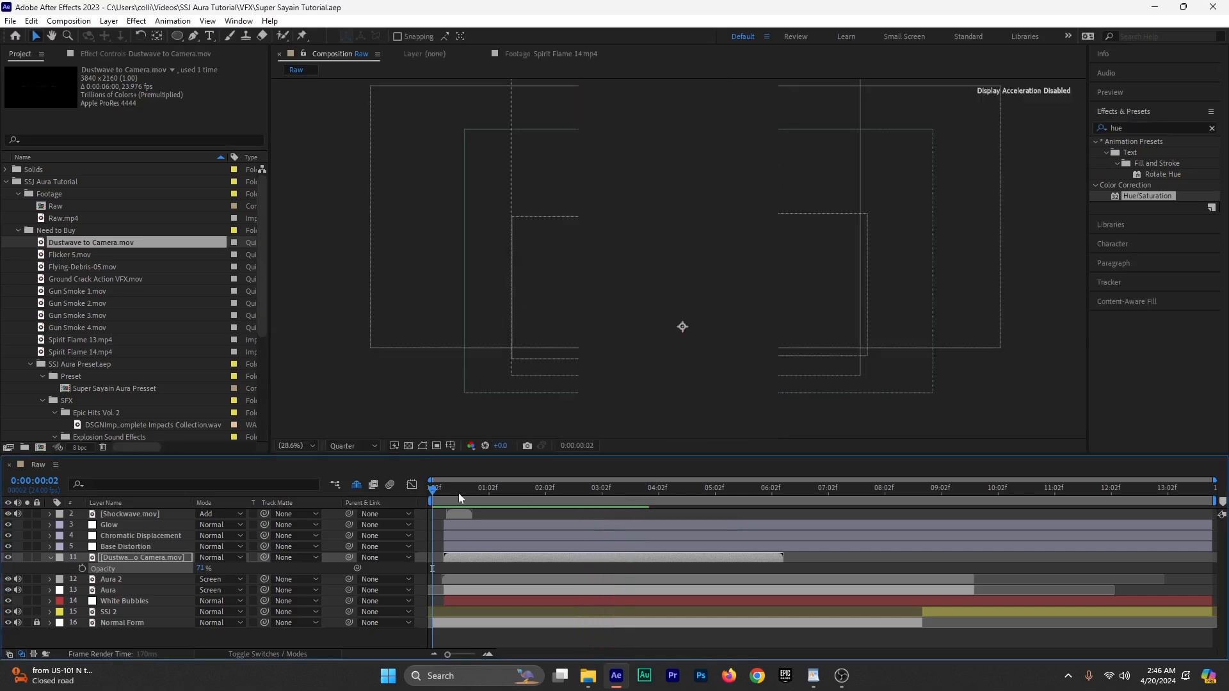
mouse_move(476, 495)
left_mouse_down()
mouse_move(623, 496)
mouse_move(470, 497)
left_mouse_up()
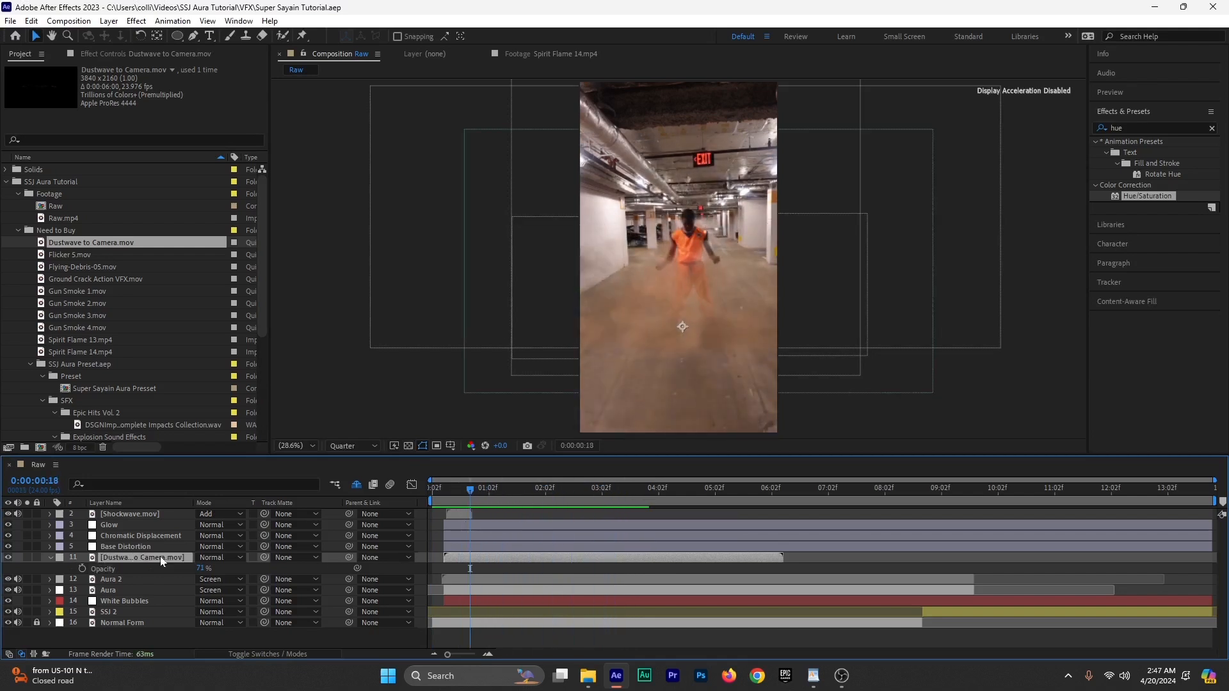
key("Delete")
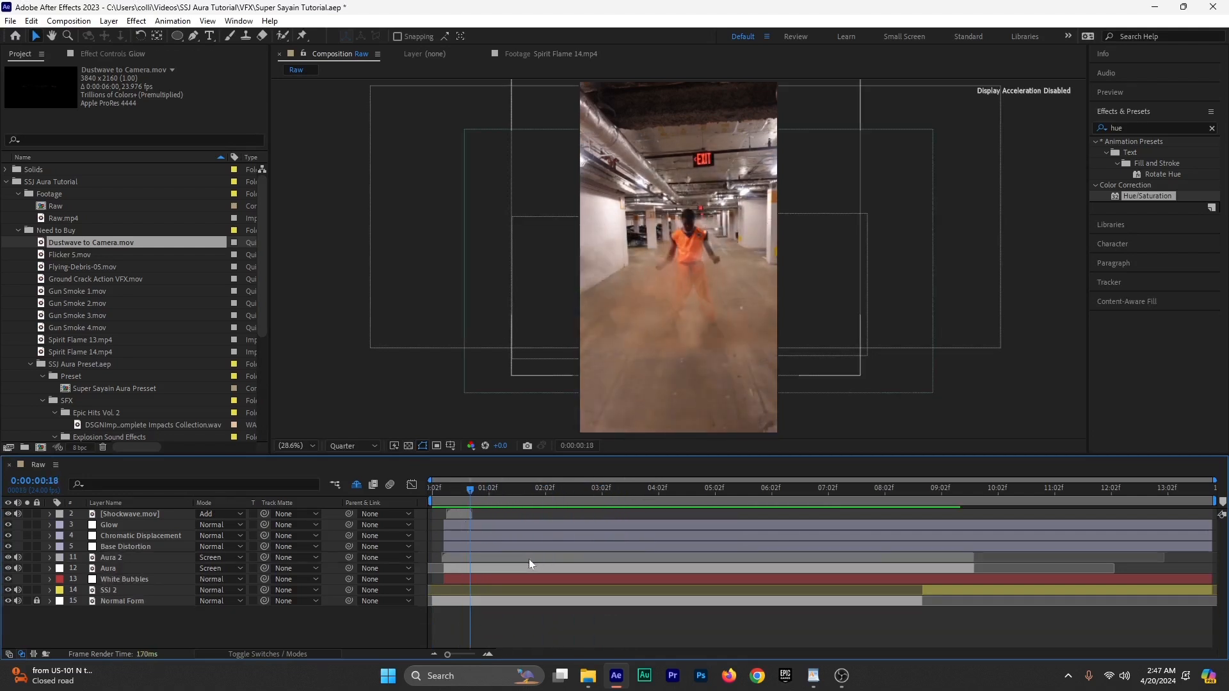
Step: Save the project and place the playhead at 0:00:08:18, where the SSJ 2 clip begins
left_click_drag(504, 486, 765, 487)
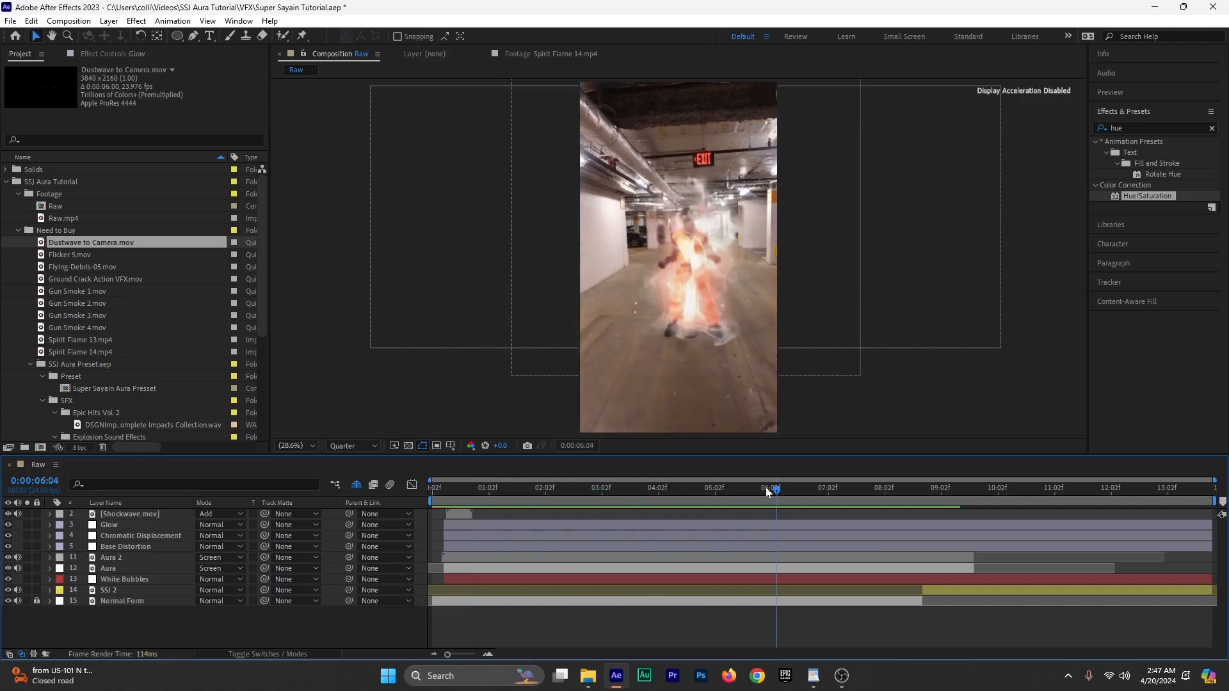
key("ctrl+s")
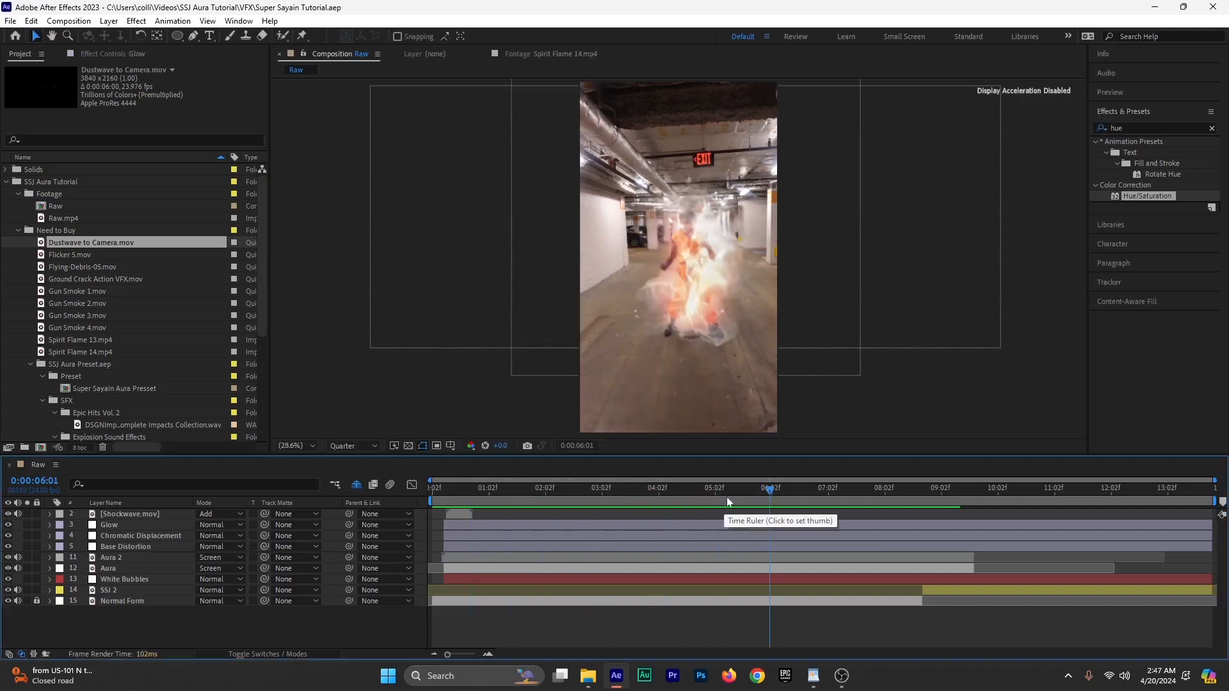
left_click_drag(605, 490, 924, 511)
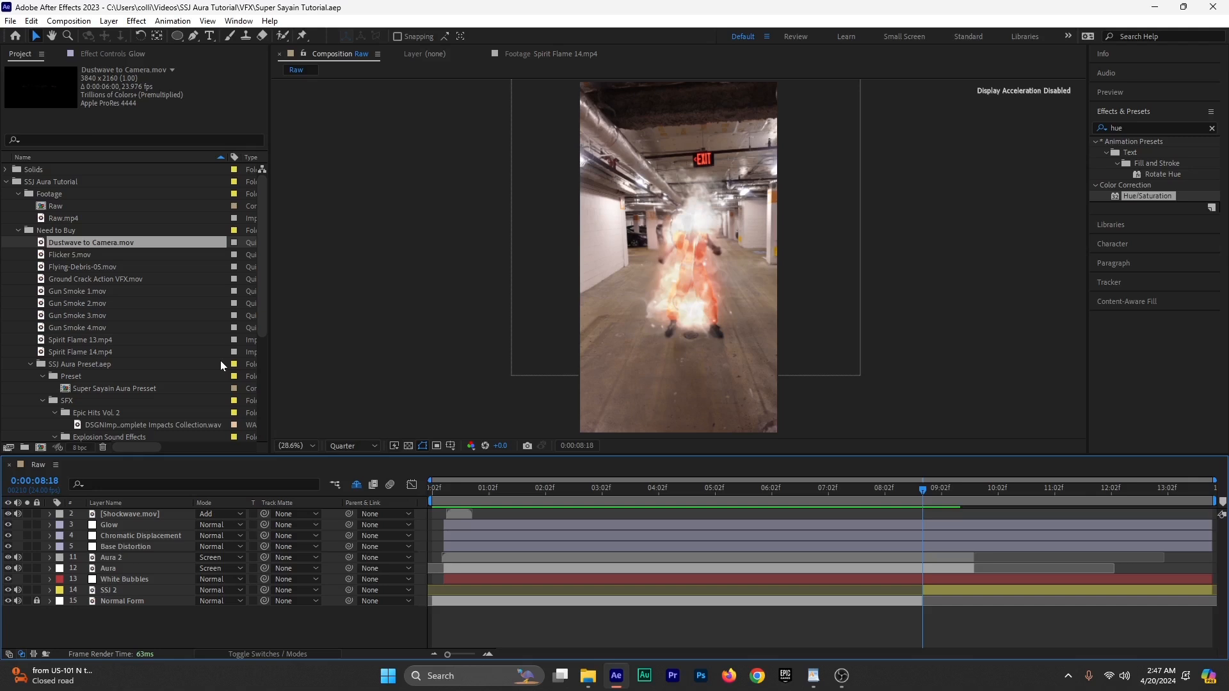
left_click(428, 373)
left_click(919, 493)
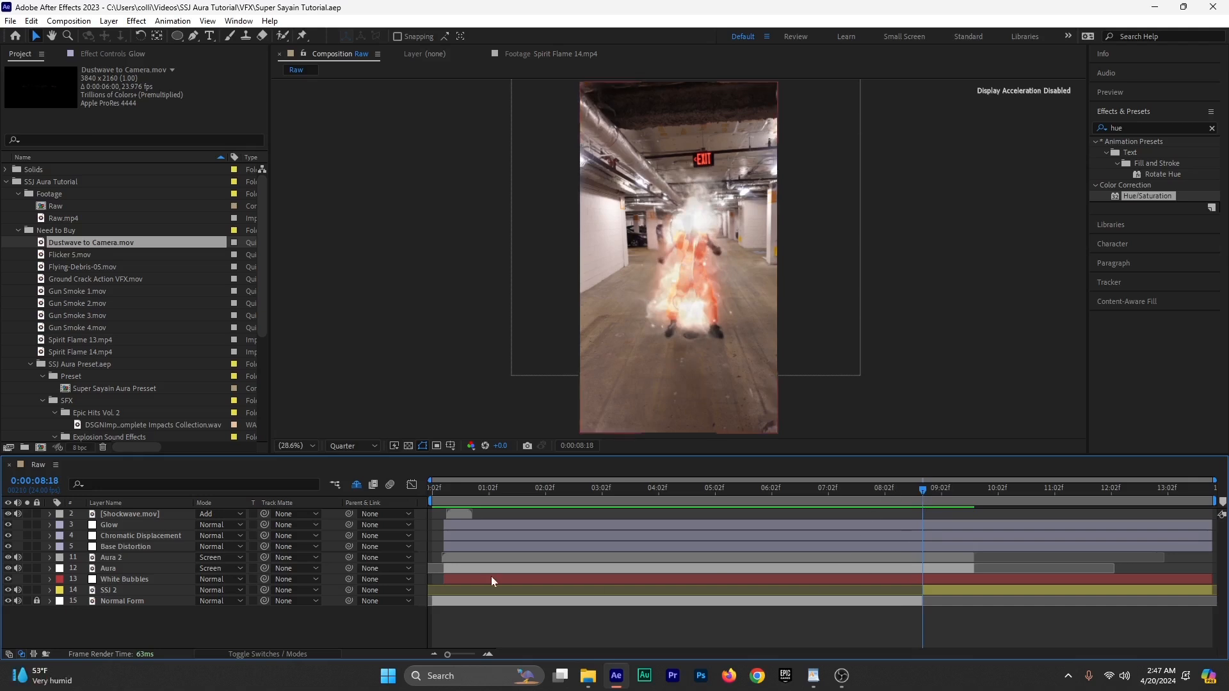
Step: Reveal the shy layers, duplicate the Shockwave layer and move the copy to 0:00:08:18, where the SSJ 2 clip begins
left_click(357, 486)
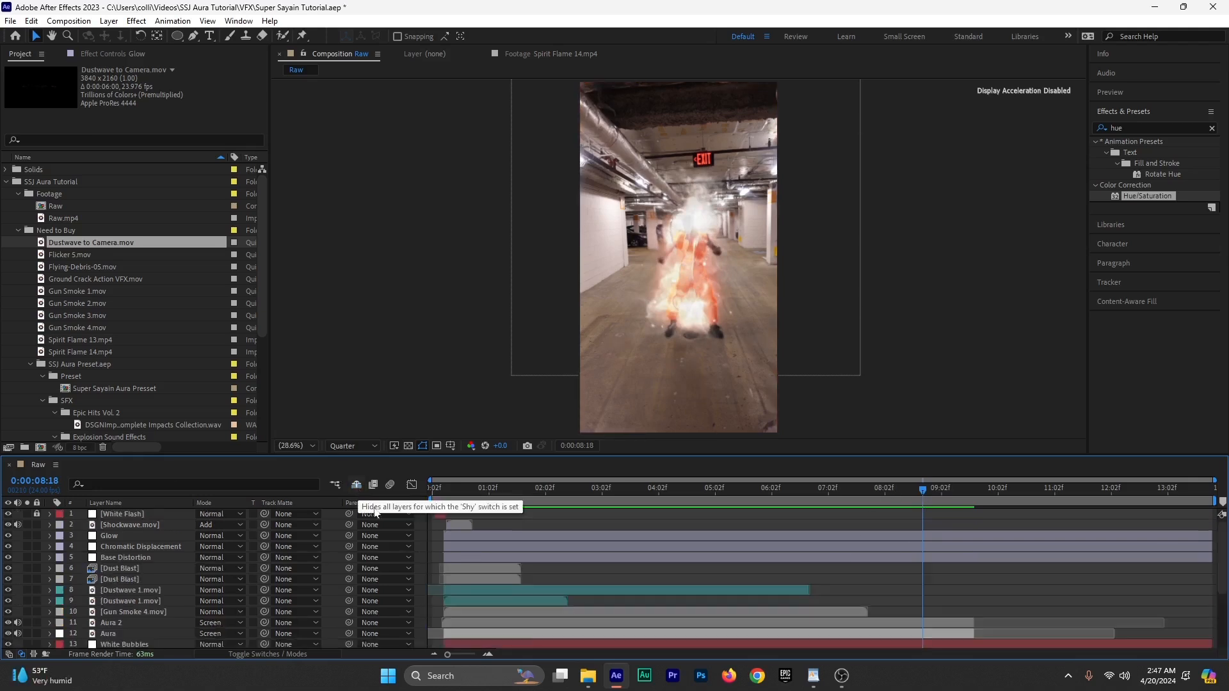
scroll(840, 583, "down", 1)
scroll(840, 583, "up", 2)
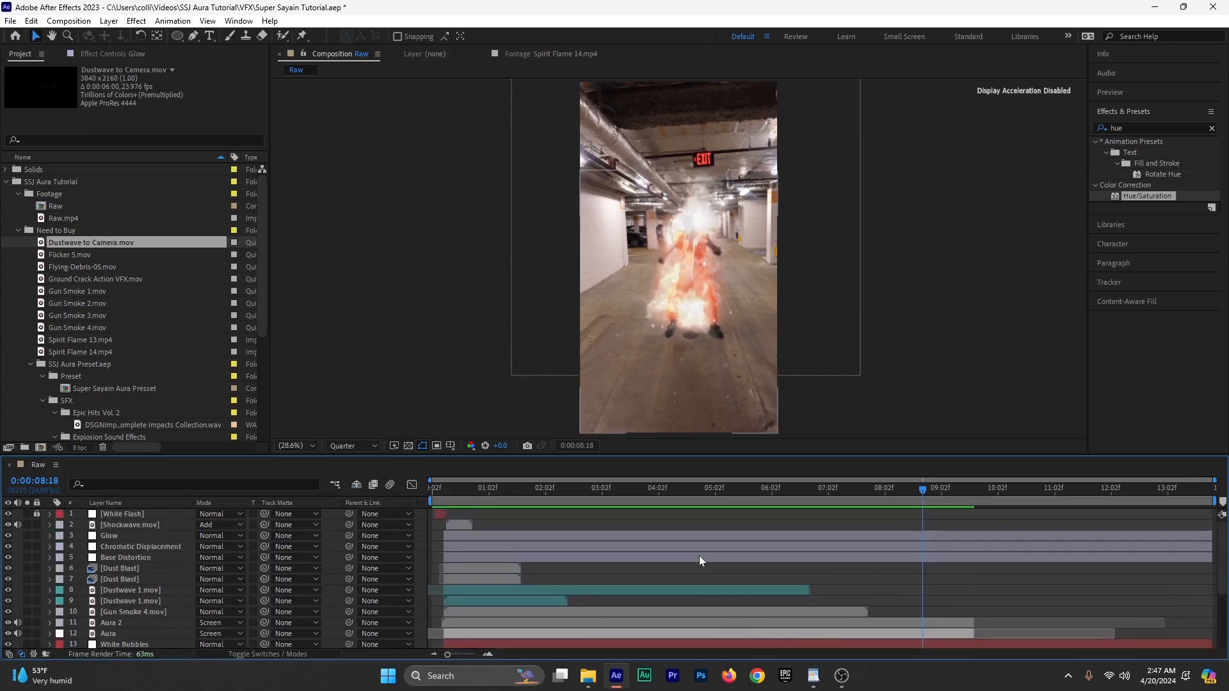
left_click(452, 525)
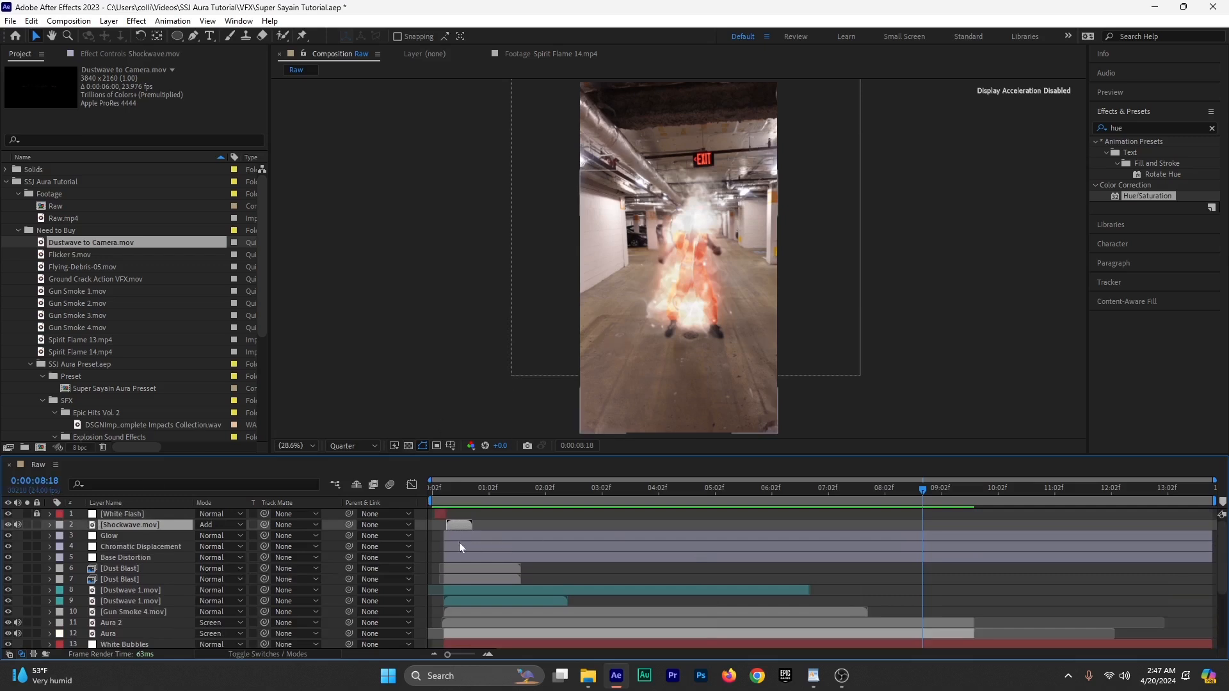
key("ctrl+d")
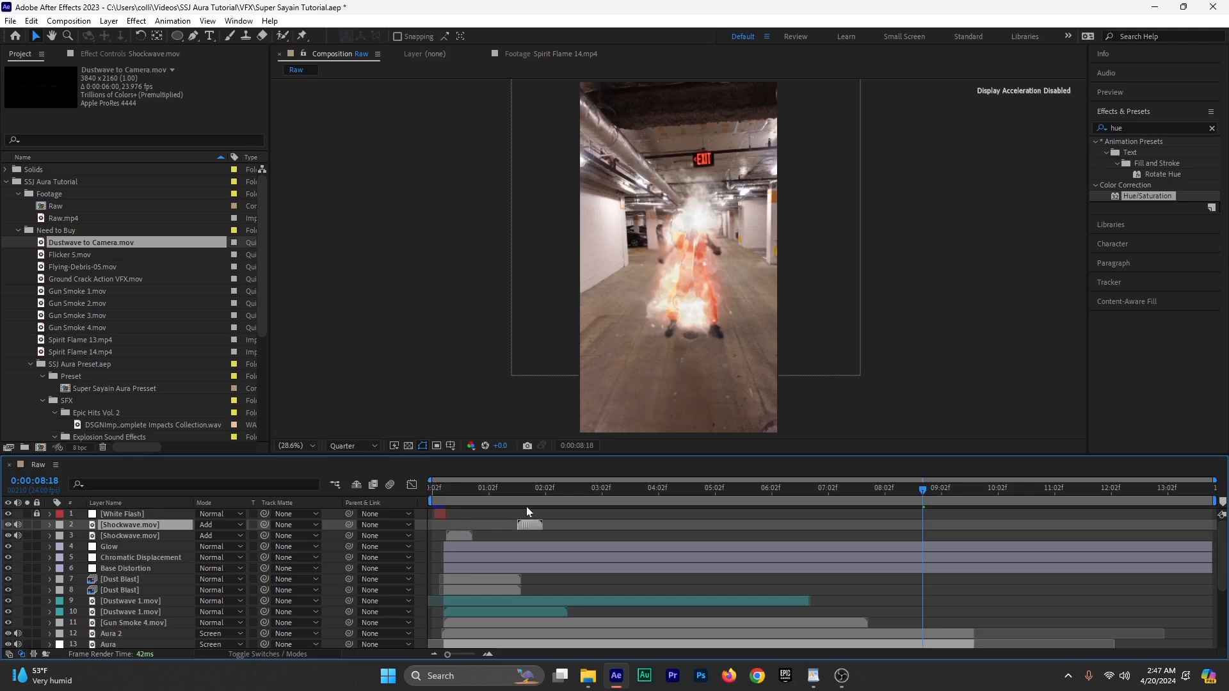
left_click_drag(887, 557, 931, 560)
Step: Preview the duplicated shockwave over the SSJ 2 transition from 0:00:08:16 and save the project
left_click_drag(923, 488, 920, 488)
key("space")
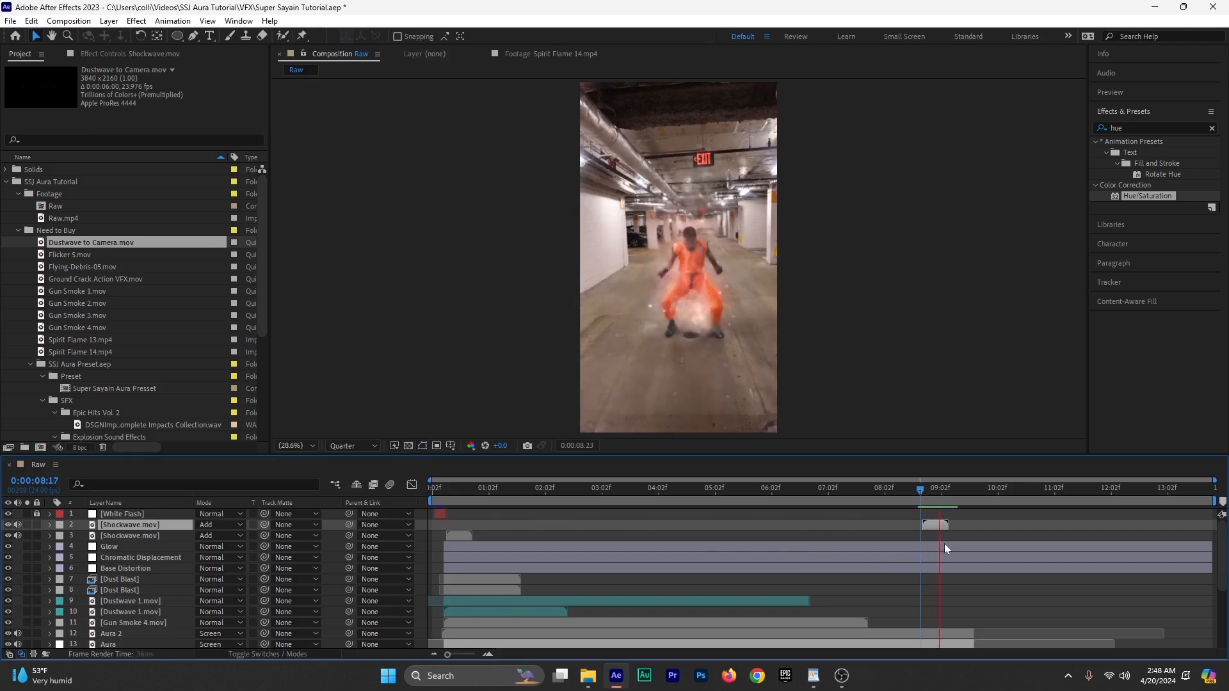
left_click(919, 493)
key("space")
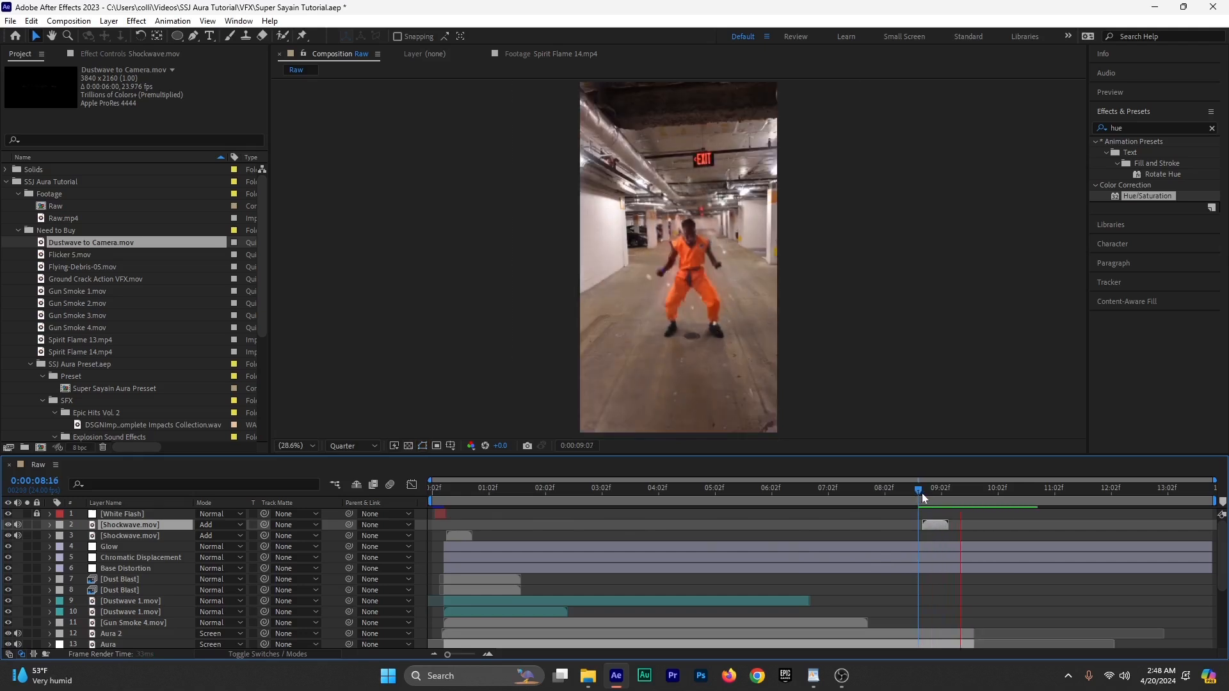
mouse_move(922, 493)
left_mouse_down()
mouse_move(942, 499)
mouse_move(927, 501)
left_mouse_up()
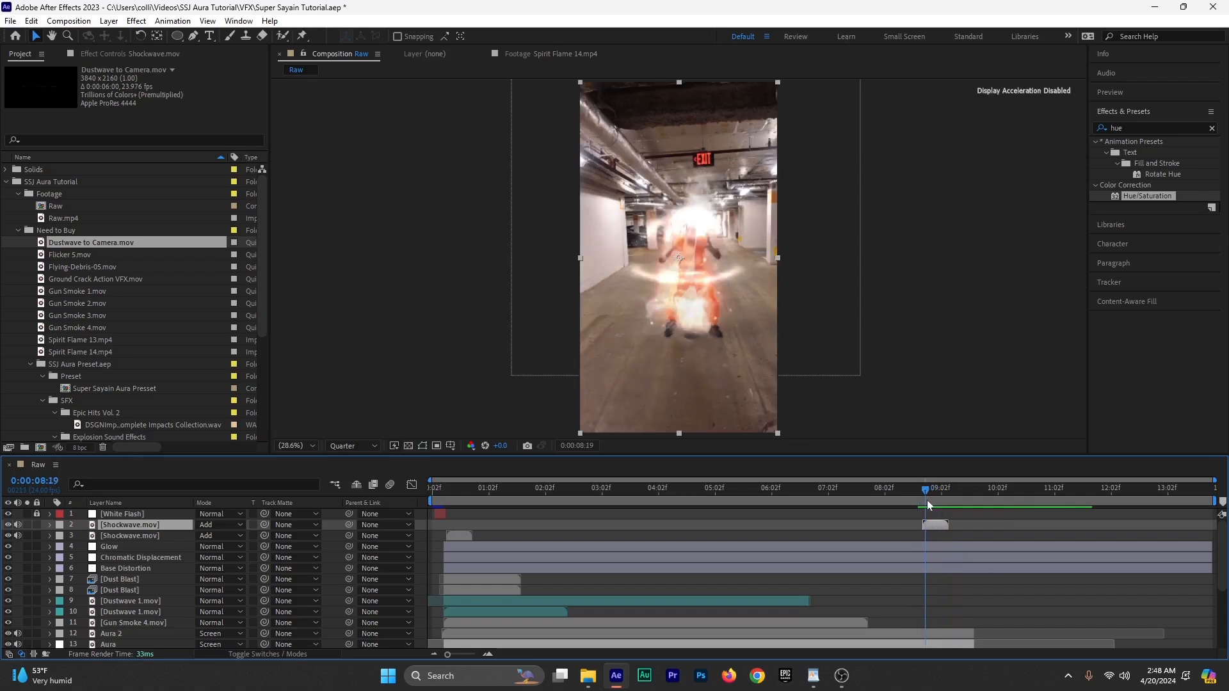
key("space")
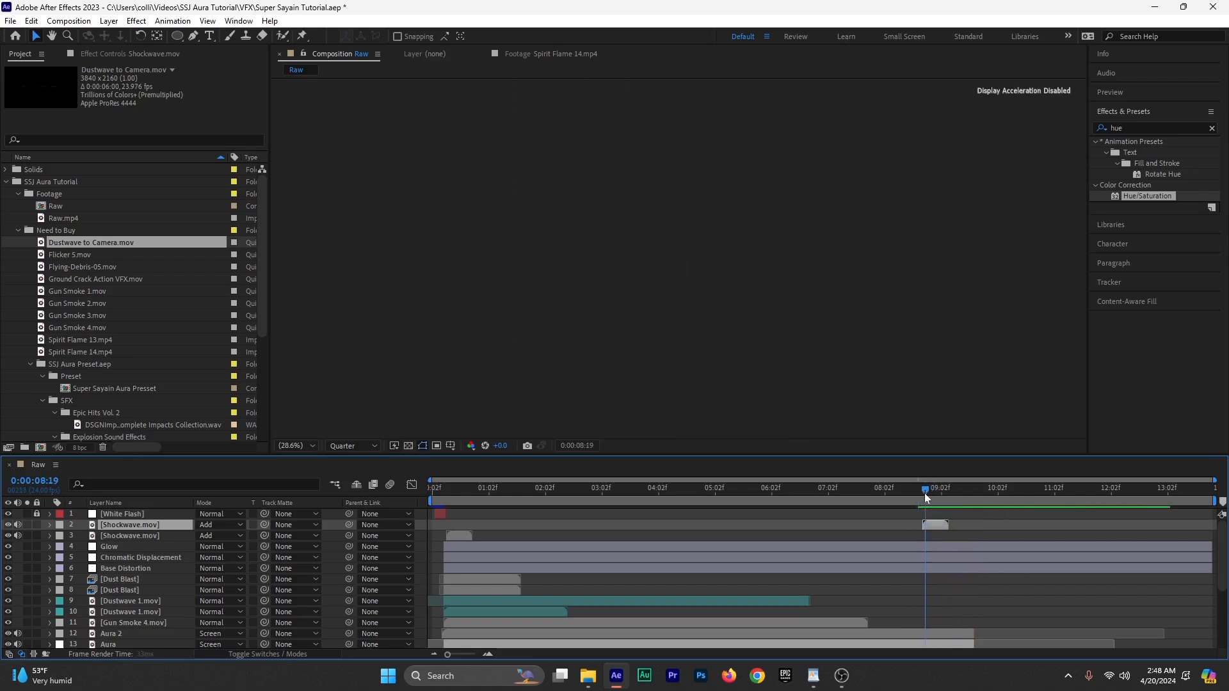
left_click_drag(925, 497, 942, 503)
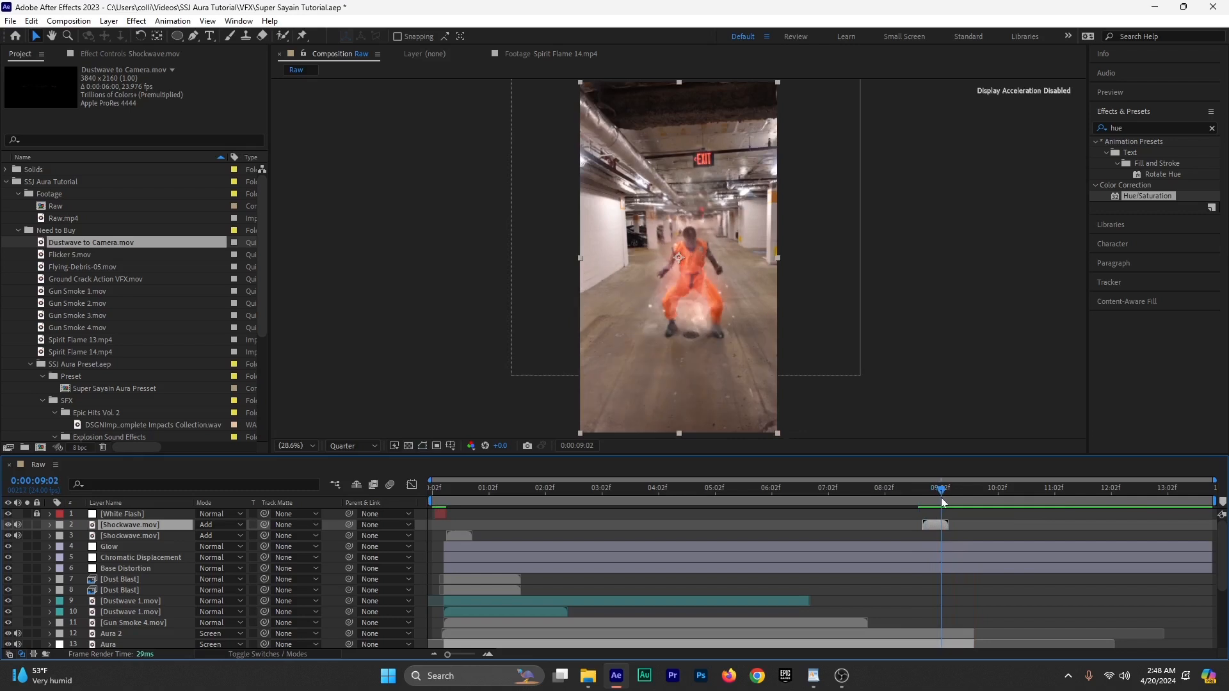
key("ctrl+s")
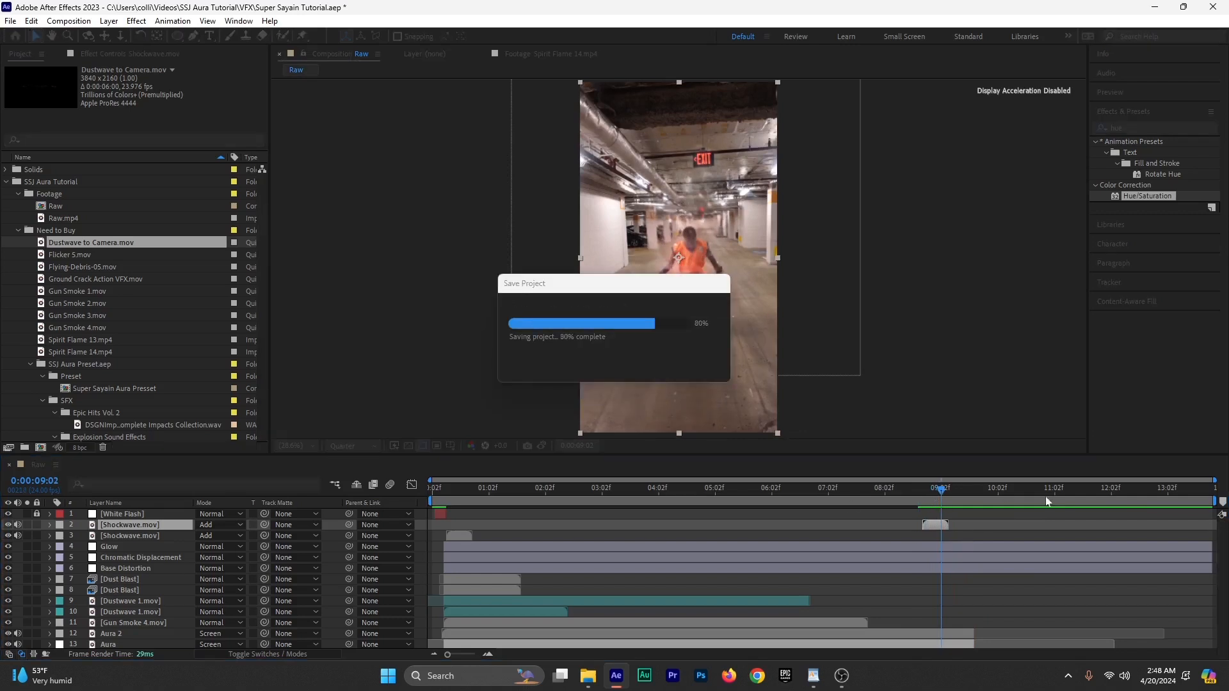
Step: Split the Glow, Chromatic Displacement and Base Distortion layers at 0:00:09:16 and delete the parts after the cut
mouse_move(925, 494)
left_mouse_down()
mouse_move(937, 495)
mouse_move(924, 497)
left_mouse_up()
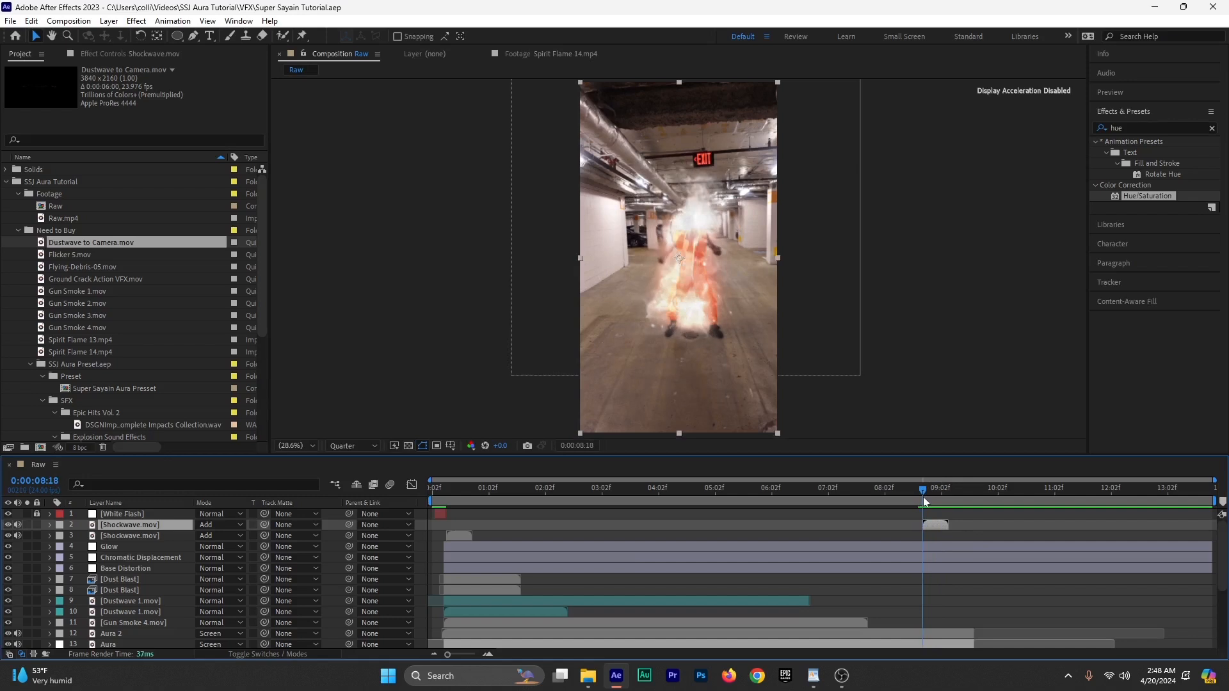
scroll(935, 537, "down", 4)
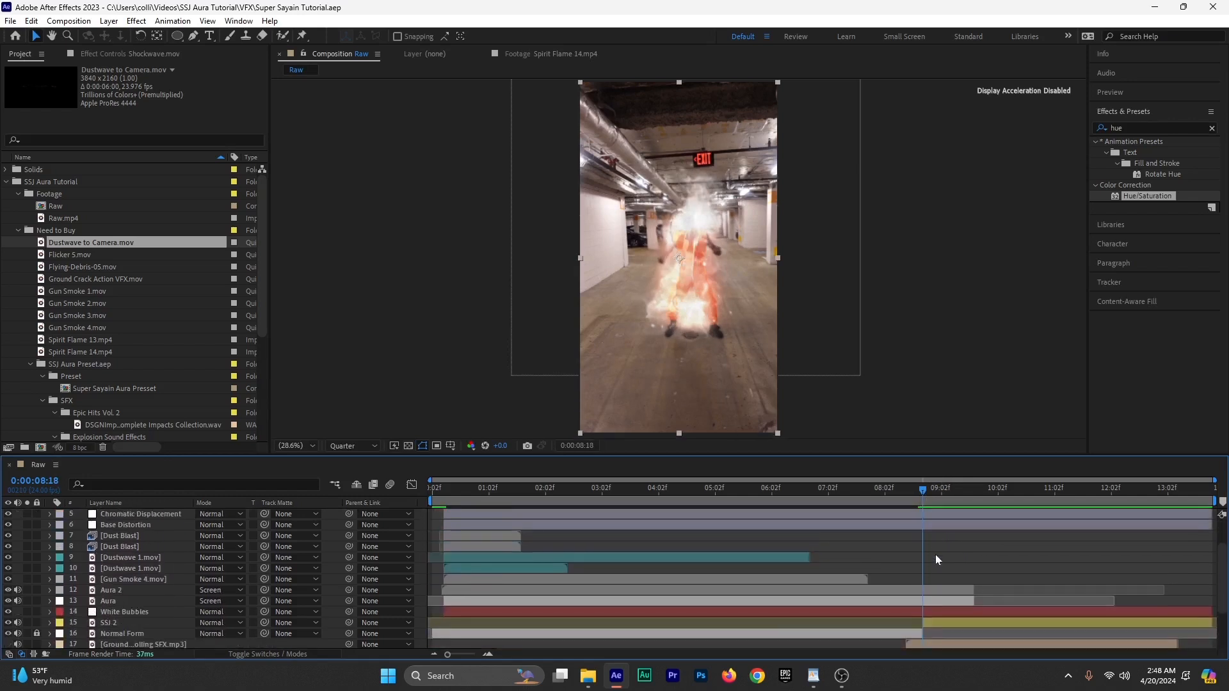
scroll(936, 554, "up", 4)
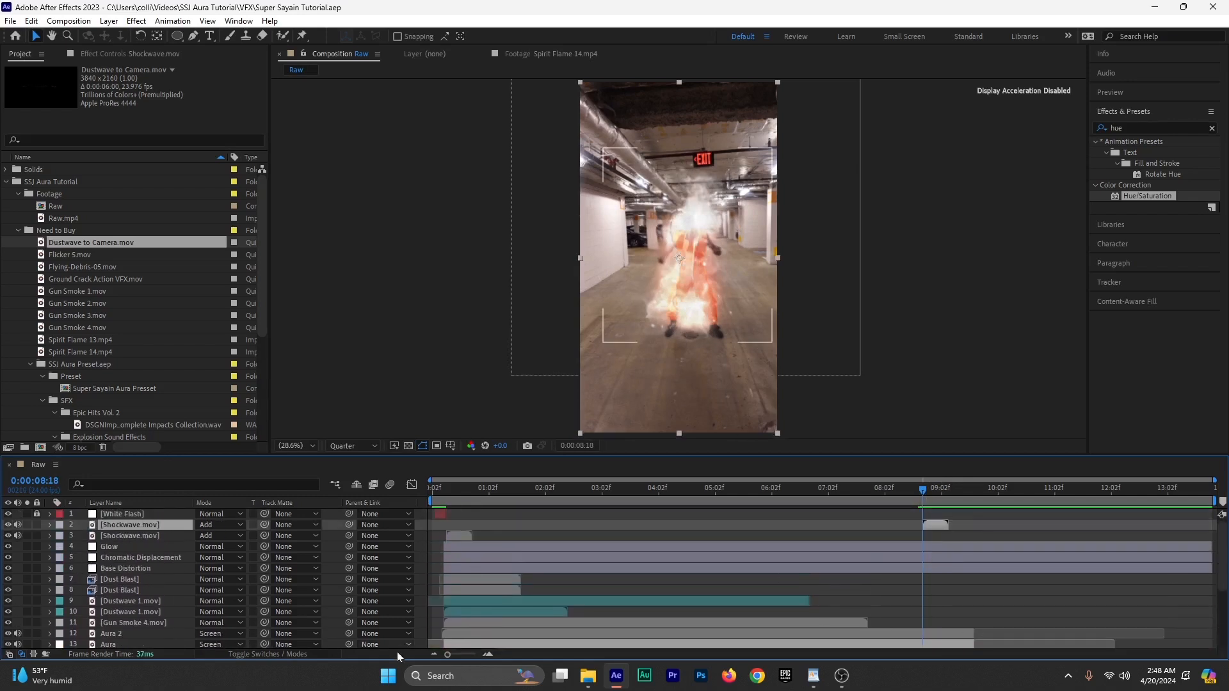
left_click(839, 547)
left_click(845, 558)
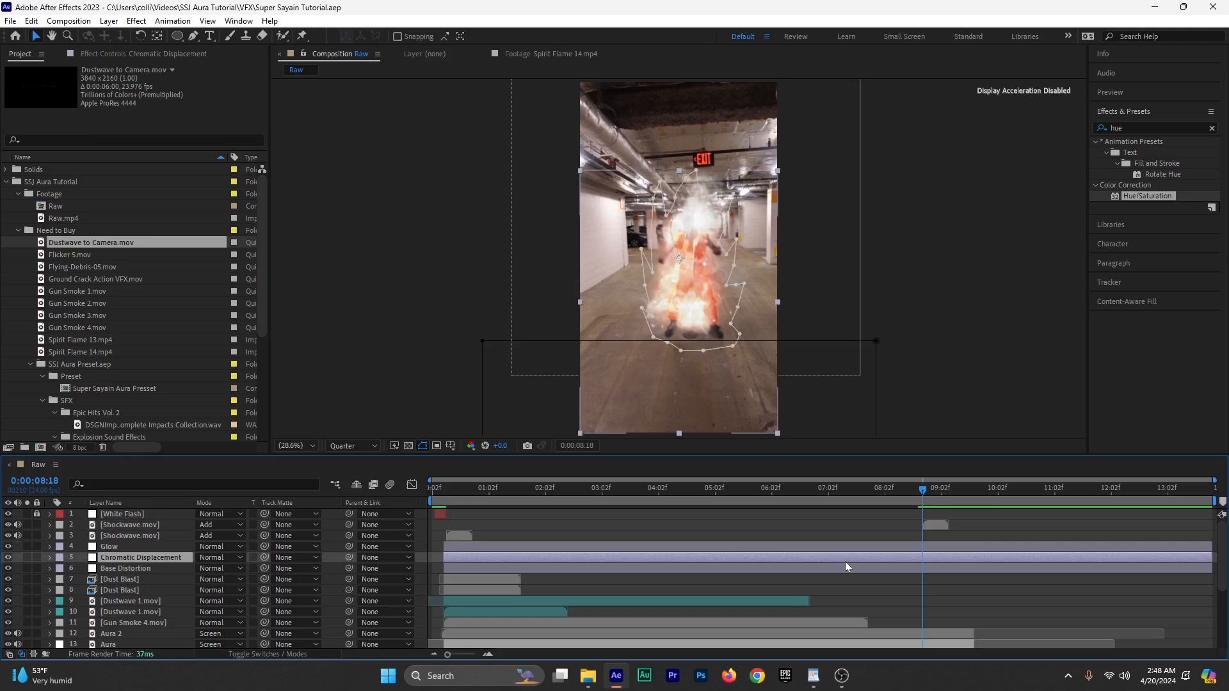
left_click(846, 568)
left_click(847, 556)
left_click(435, 547)
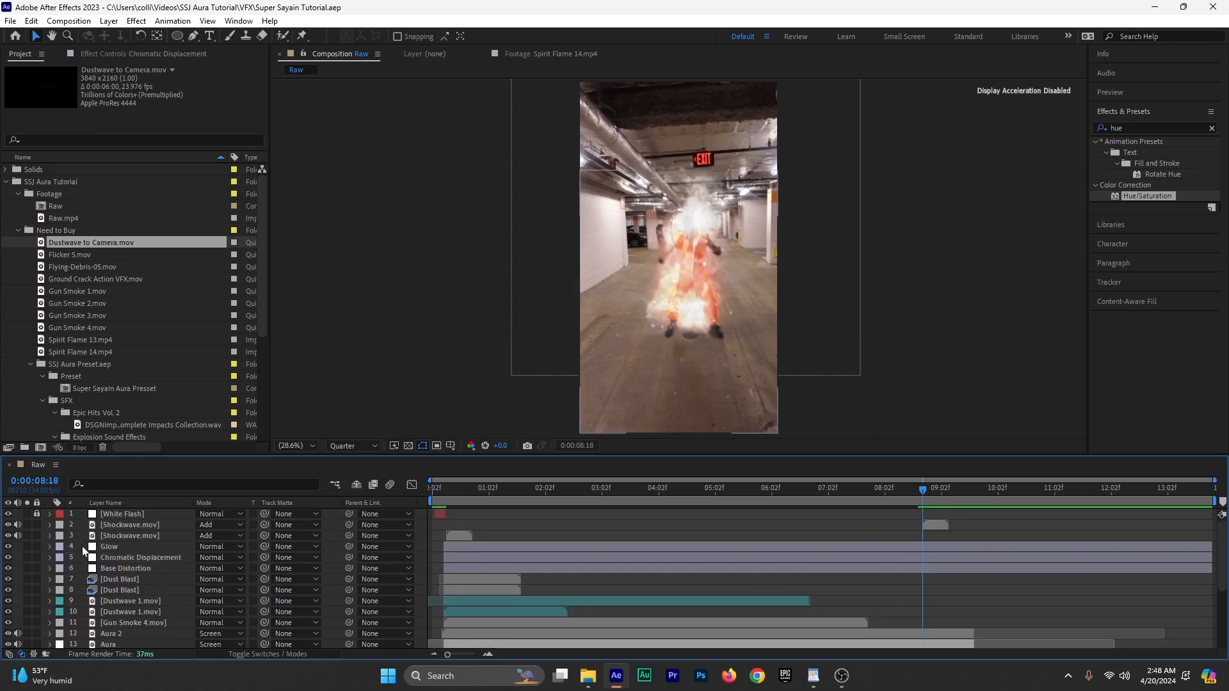
left_click_drag(82, 546, 131, 567)
left_click_drag(925, 493, 977, 512)
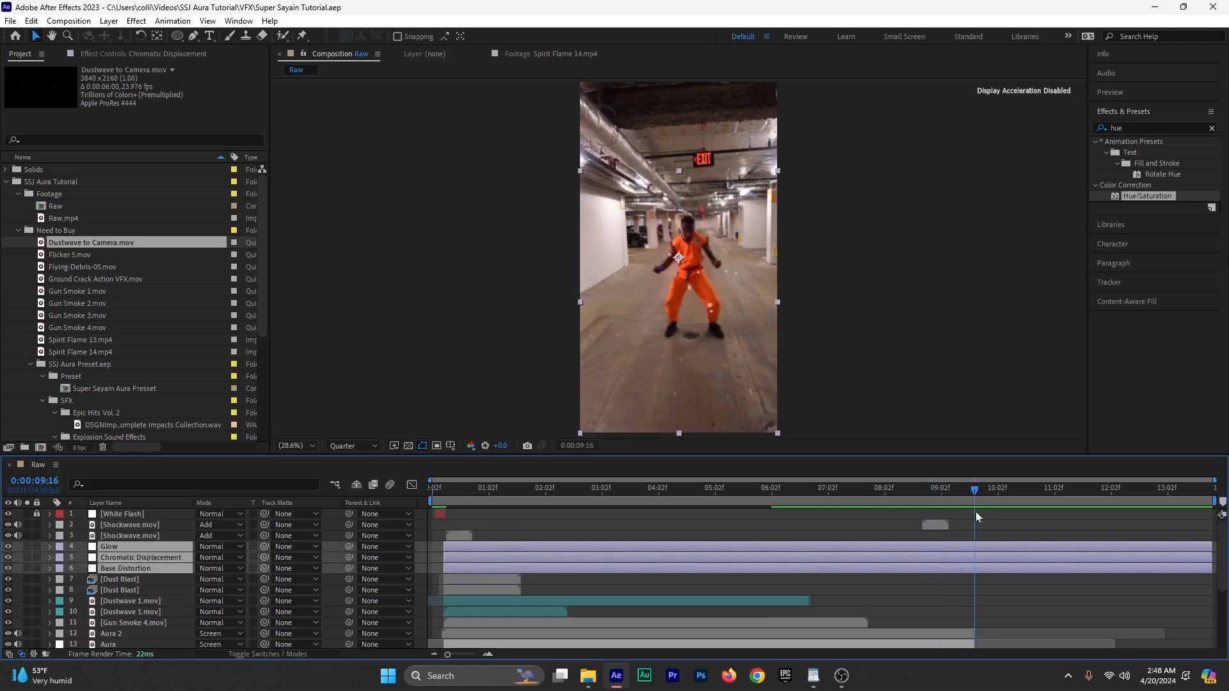
key("ctrl+shift+d")
key("Delete")
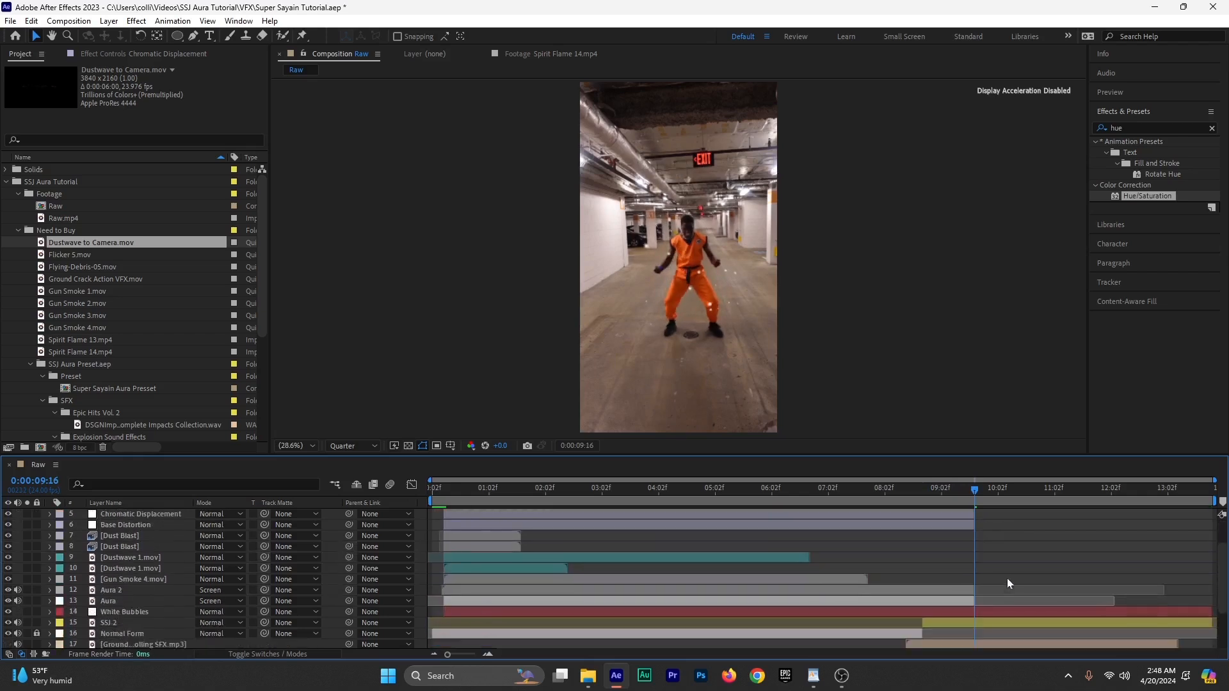
Step: Add opacity keyframes to the Glow, Chromatic Displacement and Base Distortion layers at 0:00:09:01
scroll(1008, 578, "down", 3)
scroll(970, 532, "up", 2)
left_click(953, 493)
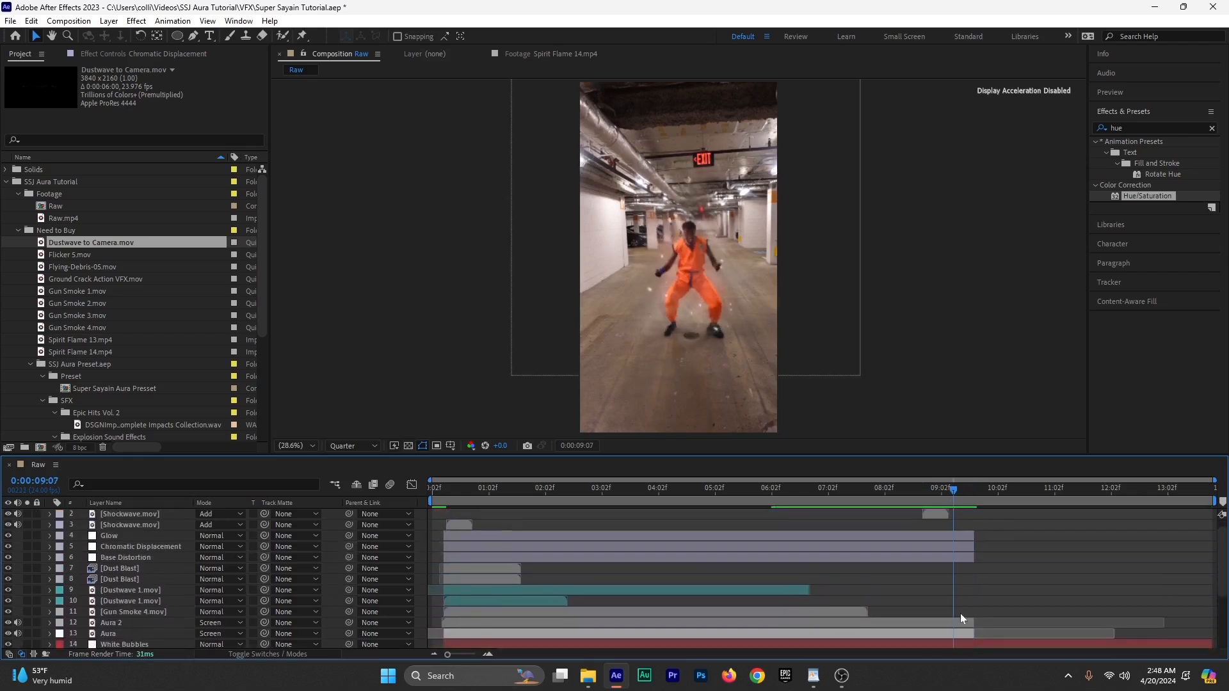
left_click(963, 635)
left_click_drag(957, 493, 943, 497)
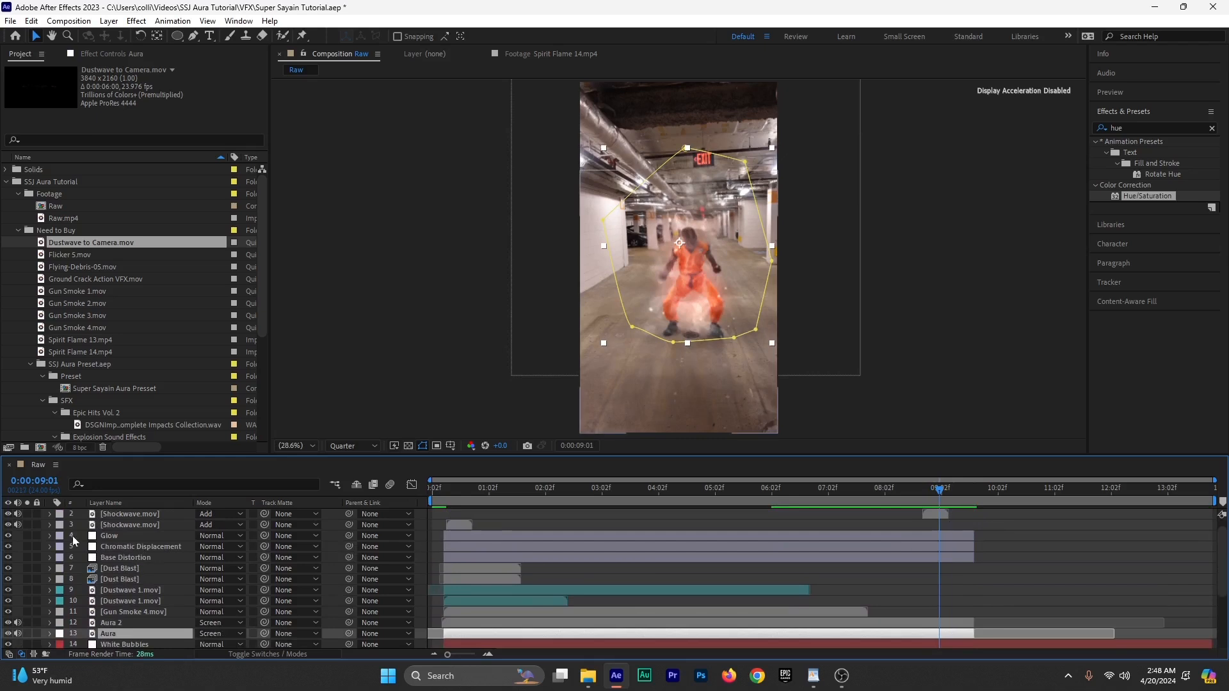
left_click_drag(71, 536, 96, 561)
key("alt+shift+t")
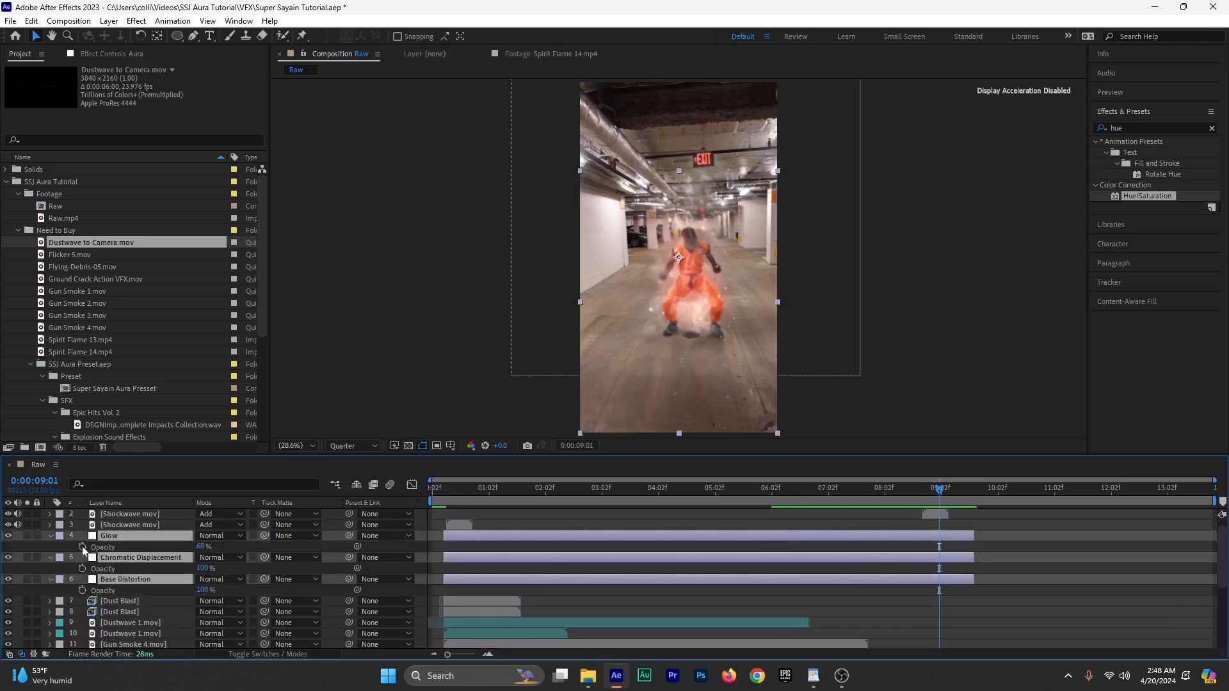
Step: Keyframe the opacity of the Glow, Chromatic Displacement and Base Distortion layers to 0% at 0:00:09:15, check the fade and save the project
left_click_drag(950, 491, 973, 500)
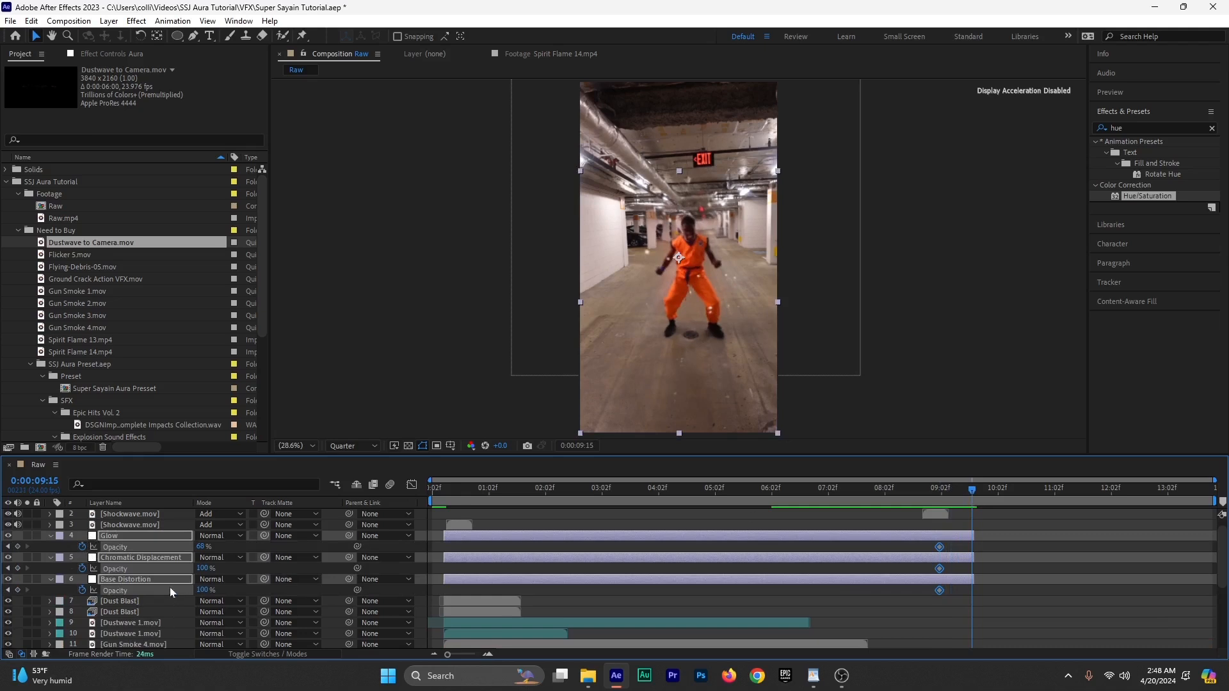
left_click(200, 591)
type("2")
key("Return")
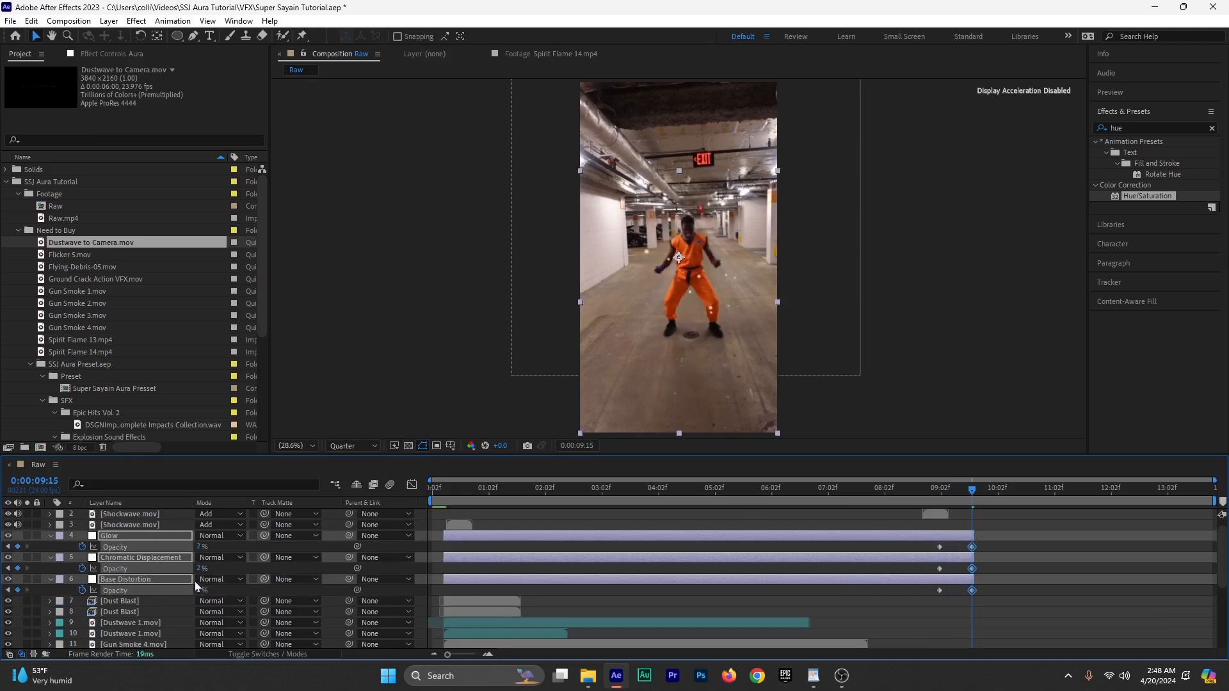
left_click_drag(203, 569, 168, 570)
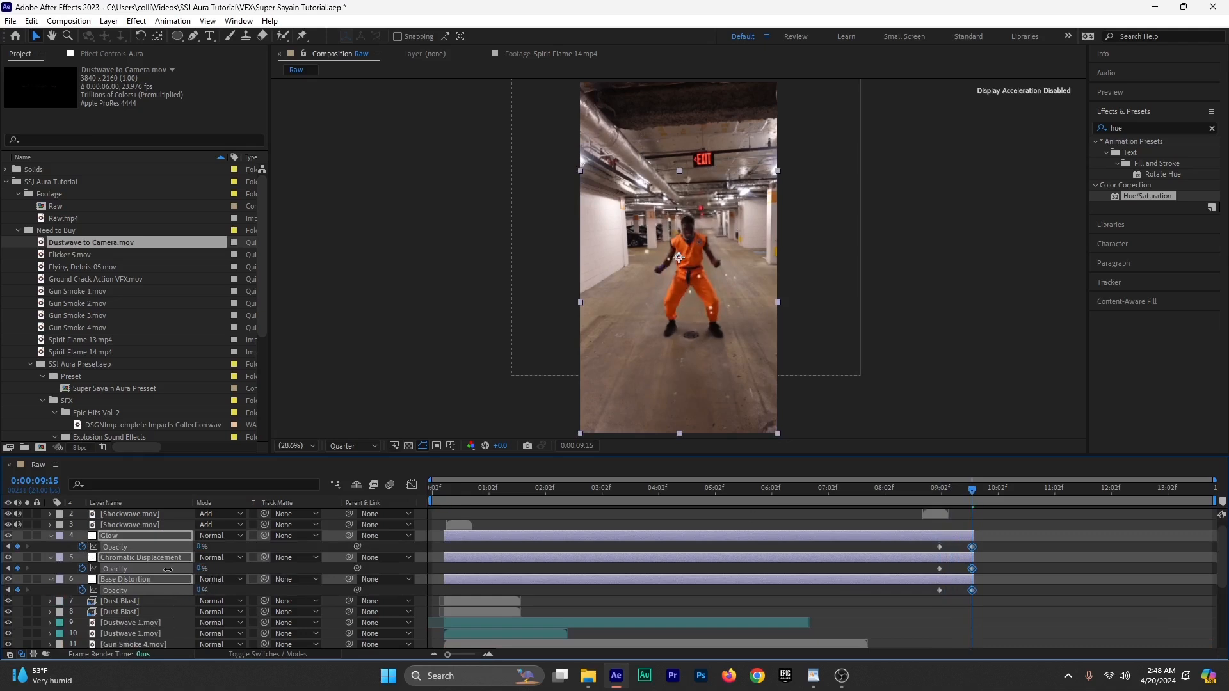
left_click(51, 537)
left_click_drag(920, 499, 996, 498)
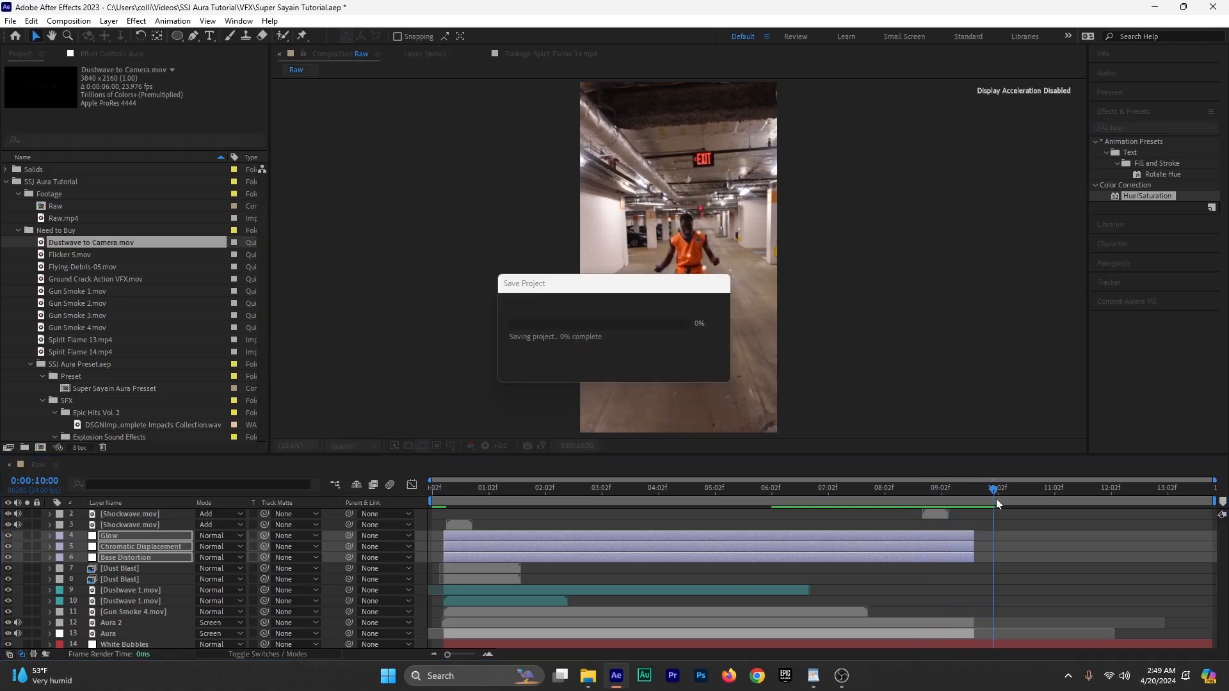
left_click(966, 499)
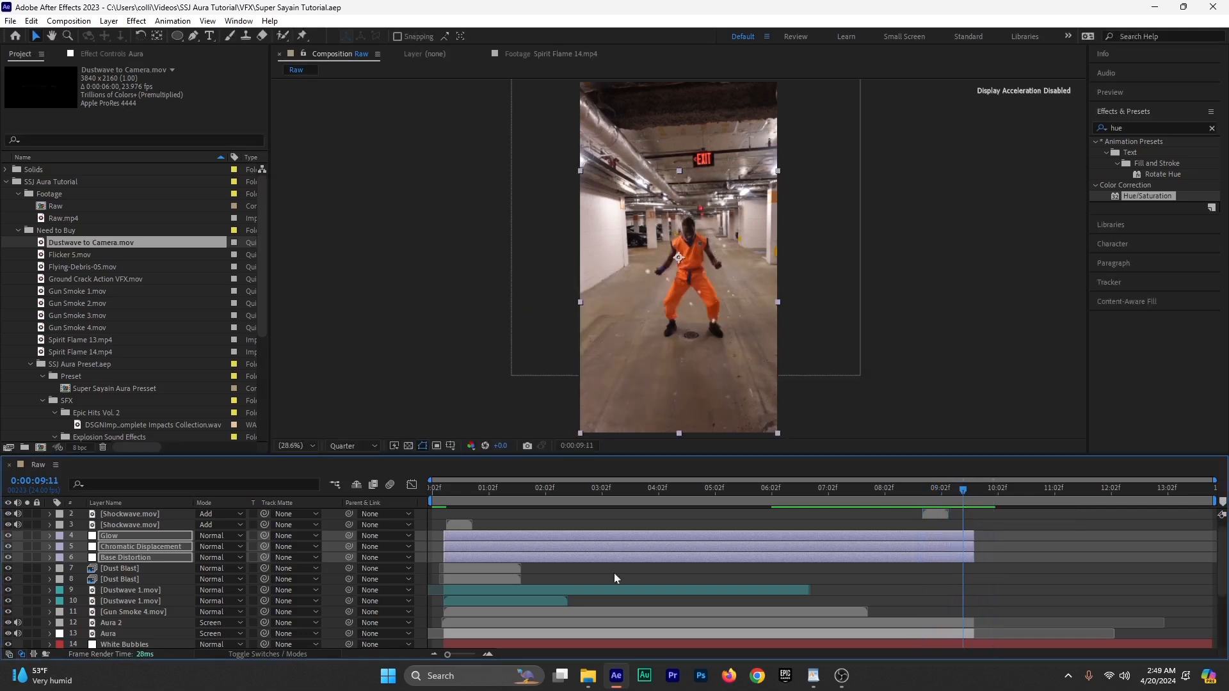
Step: Duplicate the Glow, Chromatic Displacement and Base Distortion layers, group the copies above the originals and label them yellow
scroll(619, 584, "down", 1)
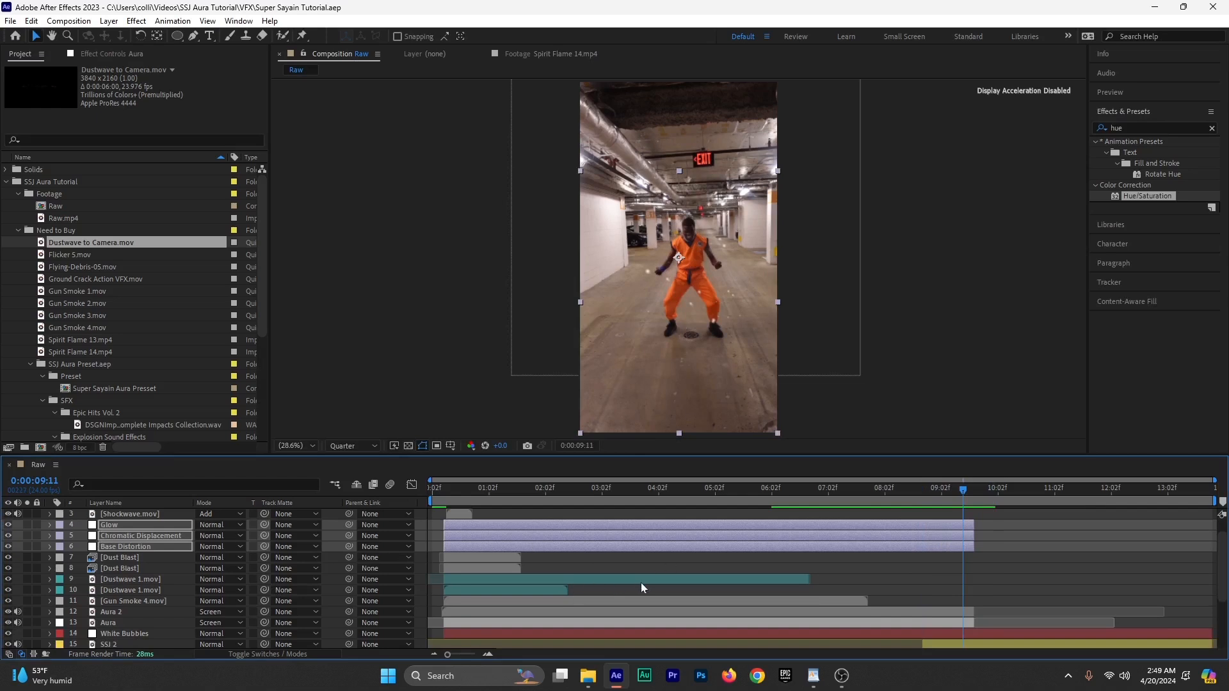
key("ctrl+d")
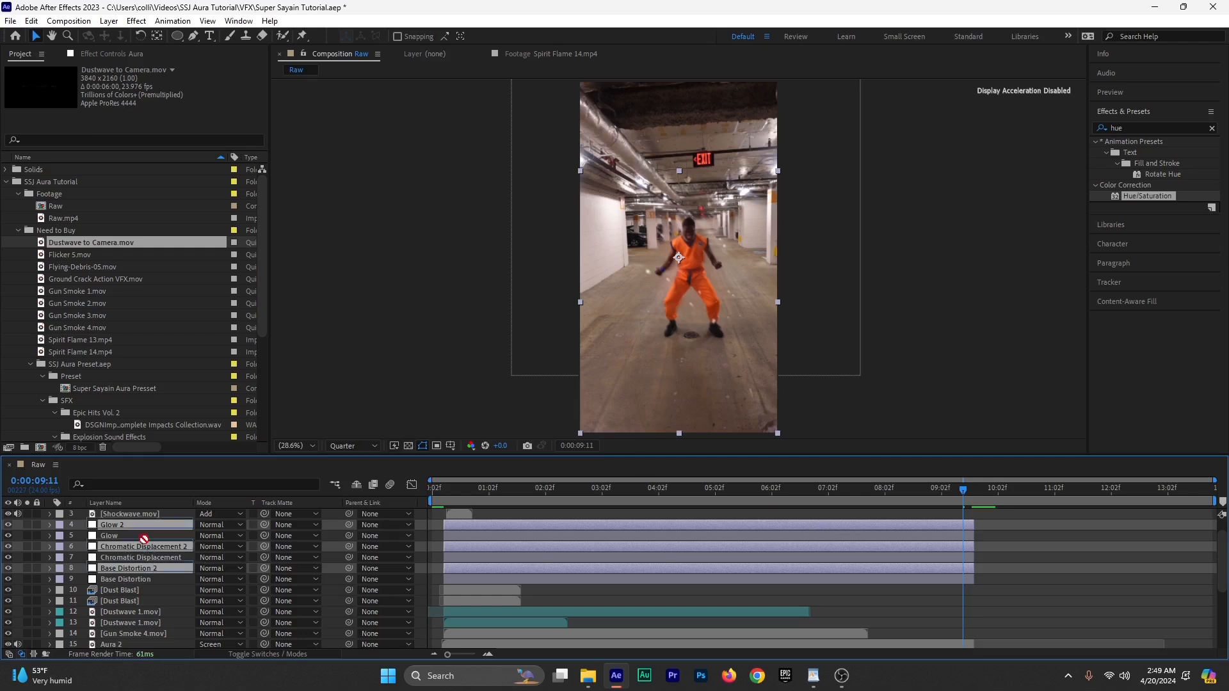
left_click_drag(144, 540, 144, 534)
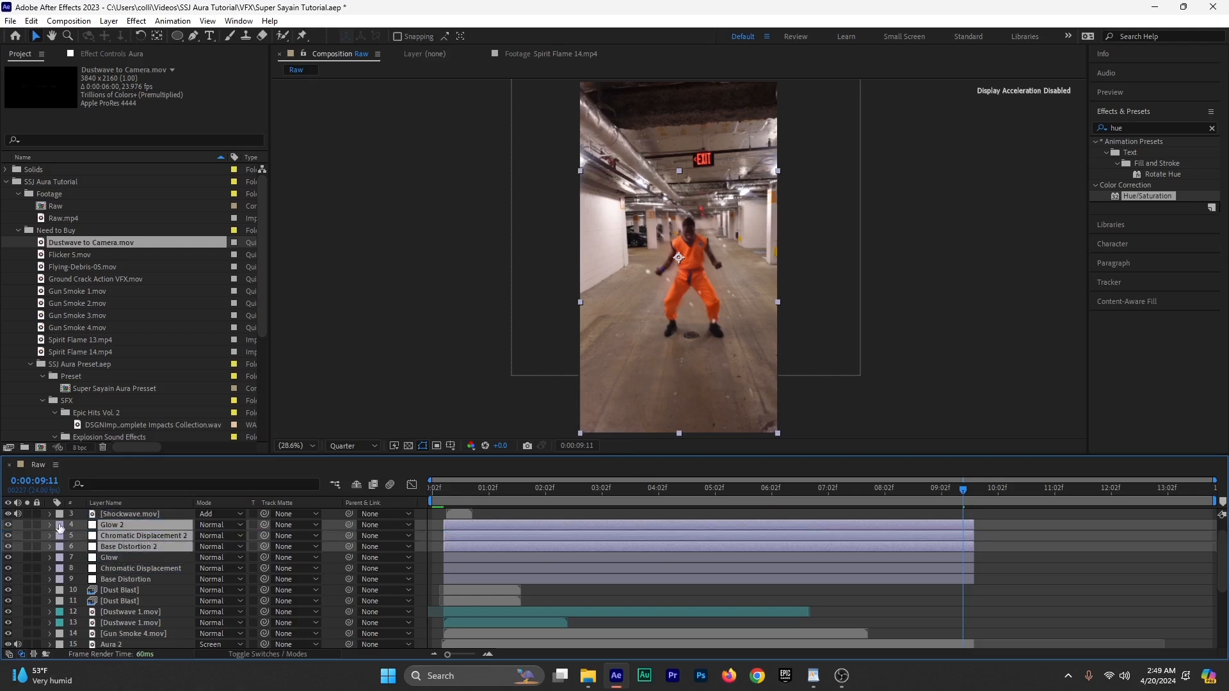
left_click(59, 526)
left_click(80, 310)
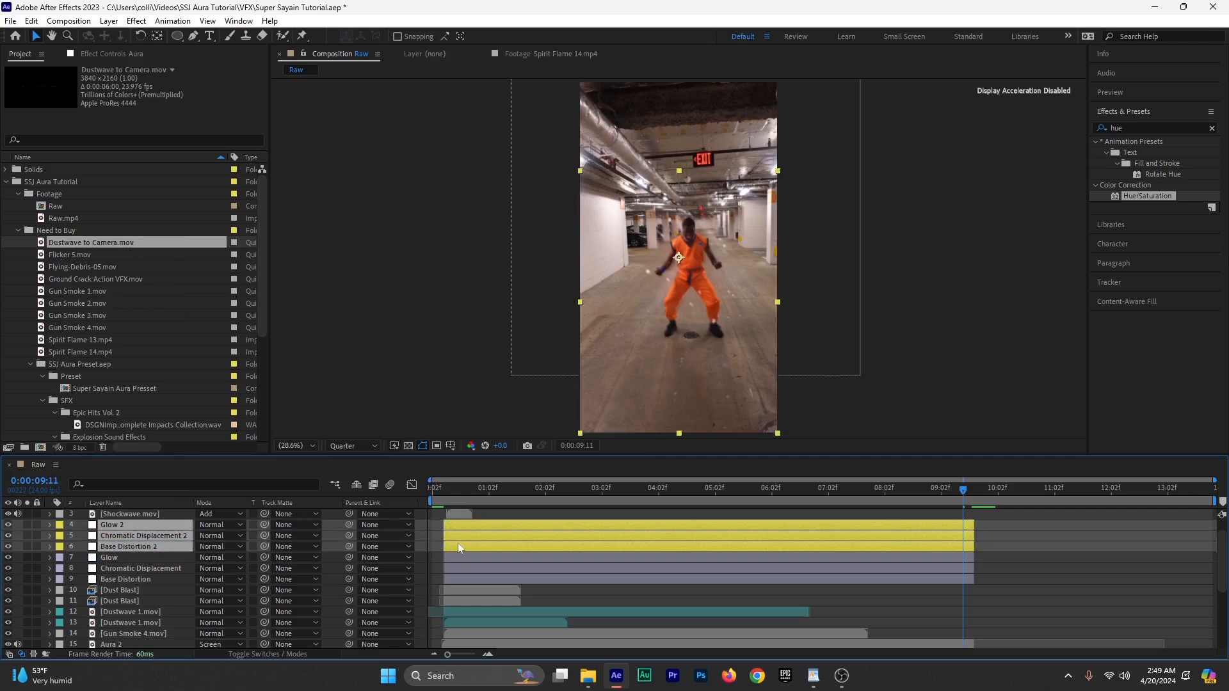
Step: Shift the three yellow duplicate layers in time to start at 0:00:08:20 and scrub to 0:00:10:06 to check them
mouse_move(458, 544)
left_mouse_down()
mouse_move(871, 567)
mouse_move(563, 563)
mouse_move(959, 574)
left_mouse_up()
left_click_drag(959, 490, 927, 493)
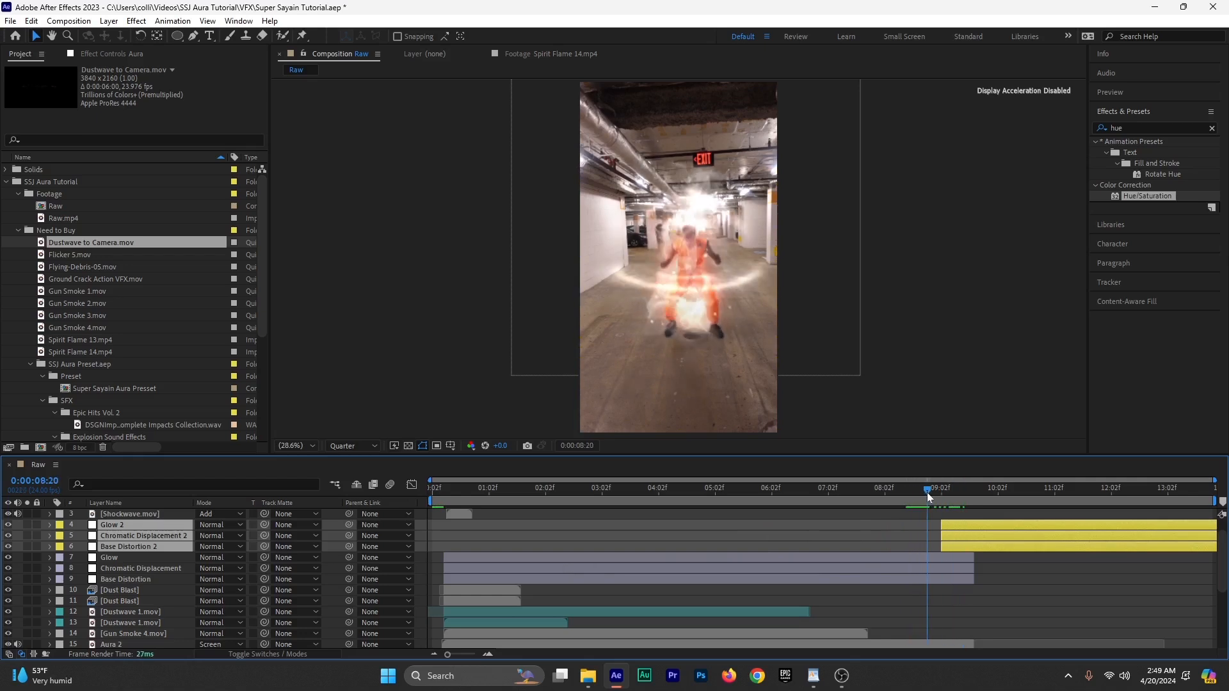
left_click_drag(963, 536, 959, 536)
left_click(946, 492)
left_click_drag(951, 497, 1009, 499)
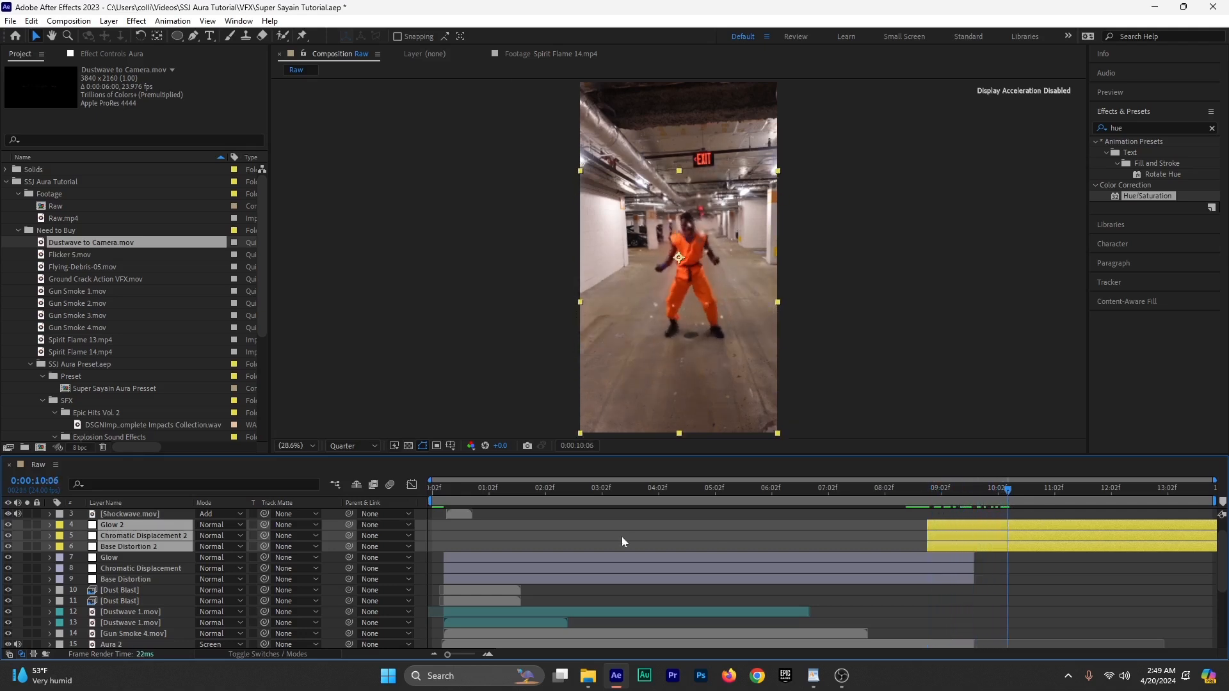
Step: Deselect the duplicate layers, select them one by one and open the Glow 2 layer's effect settings
key("F2")
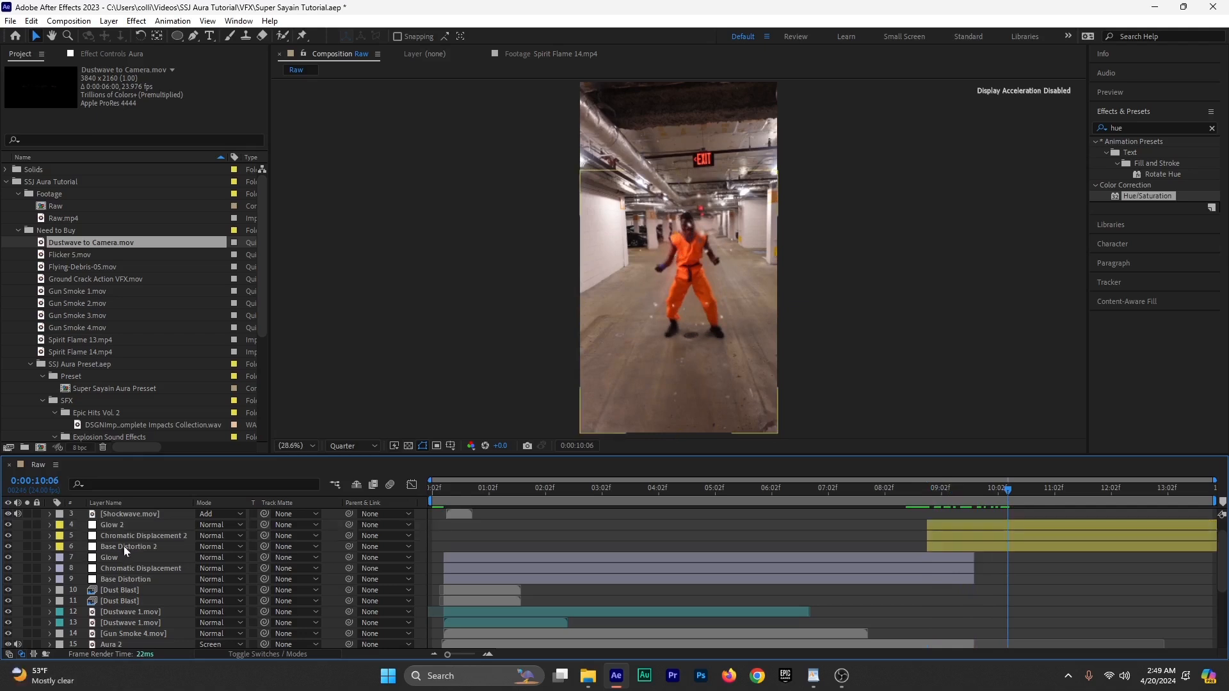
left_click(124, 547)
left_click(124, 537)
left_click(125, 547)
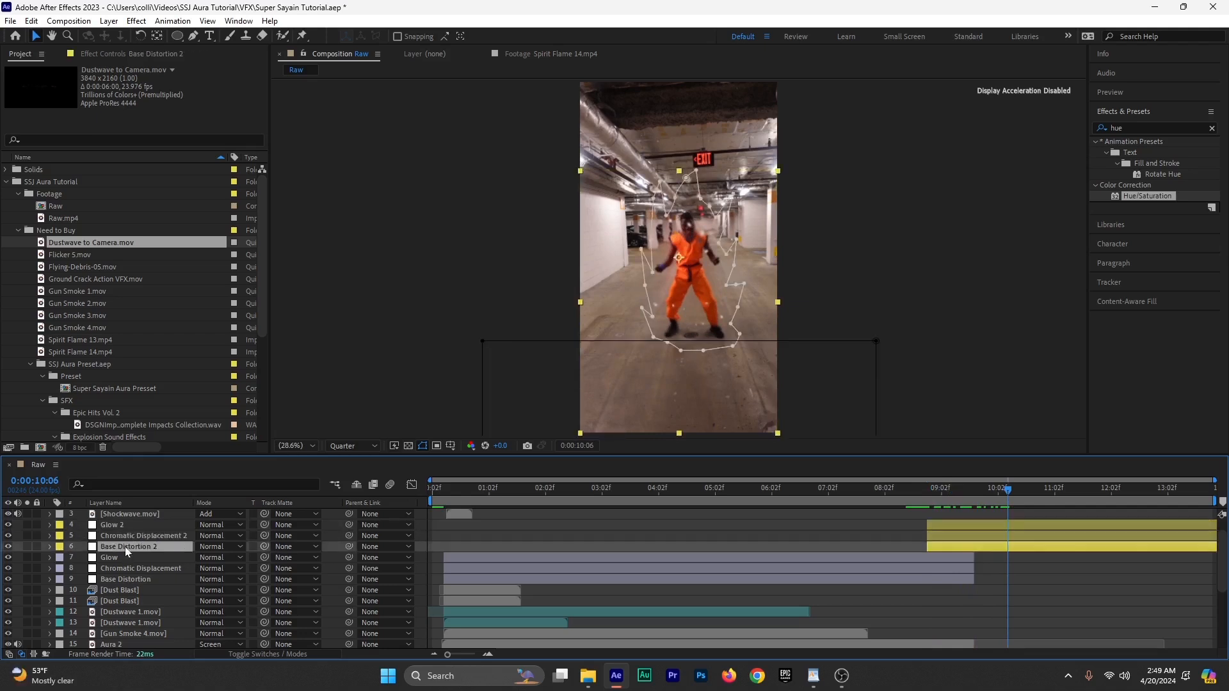
left_click(127, 536)
left_click(126, 523)
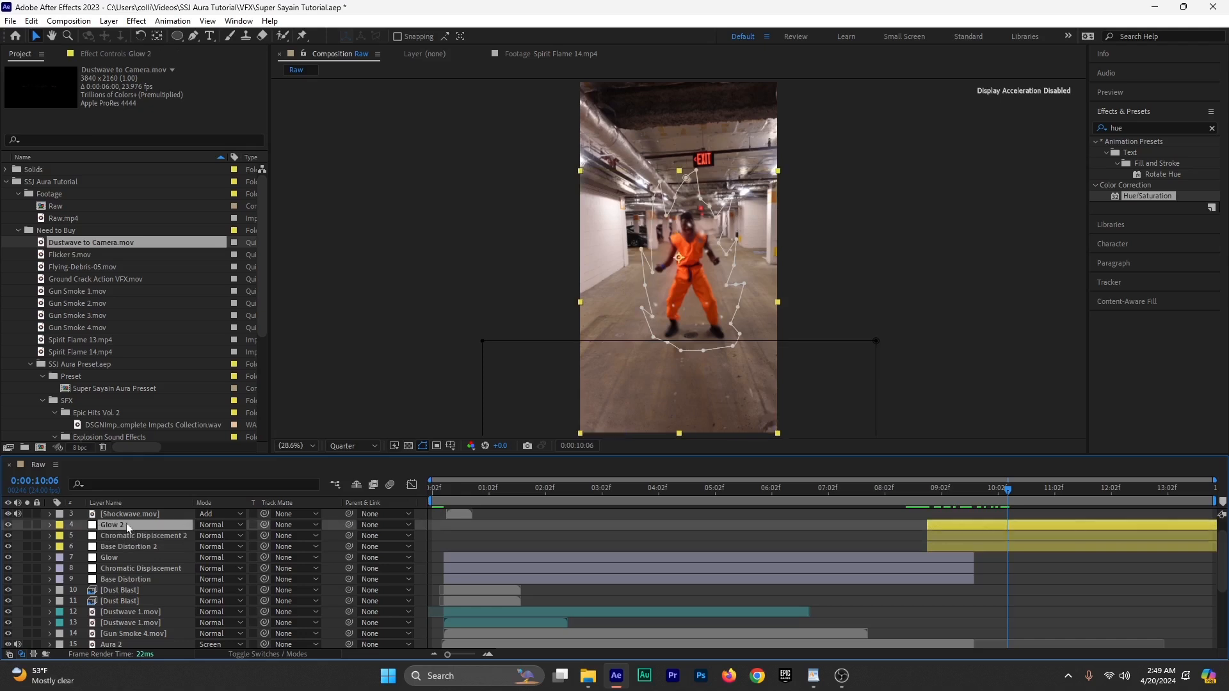
left_click(107, 51)
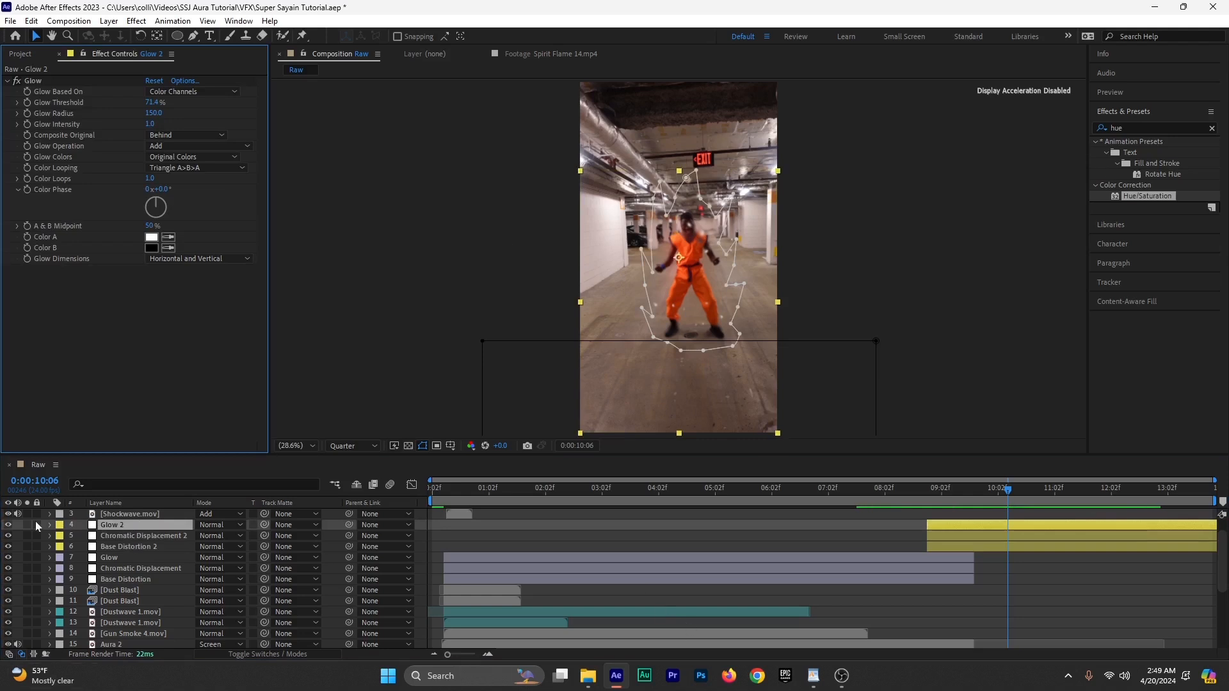
Step: Set the Glow Colors option of the Glow 2 layer's effect to A & B Colors
left_click(118, 524)
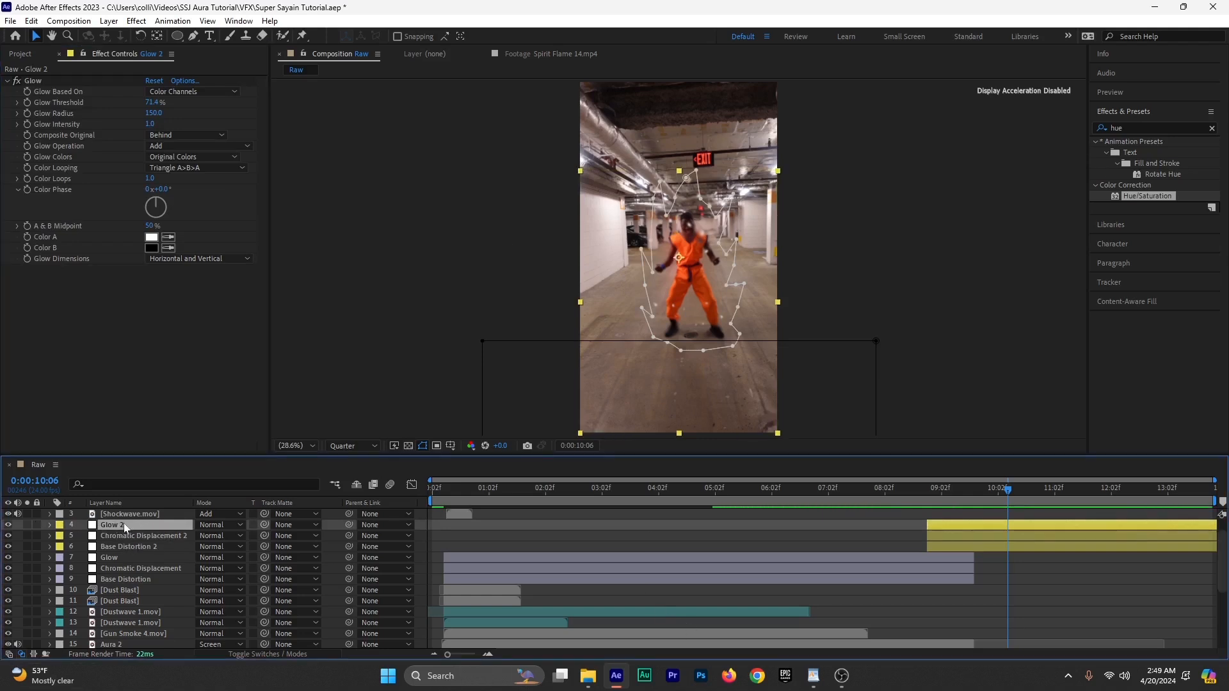
left_click(189, 159)
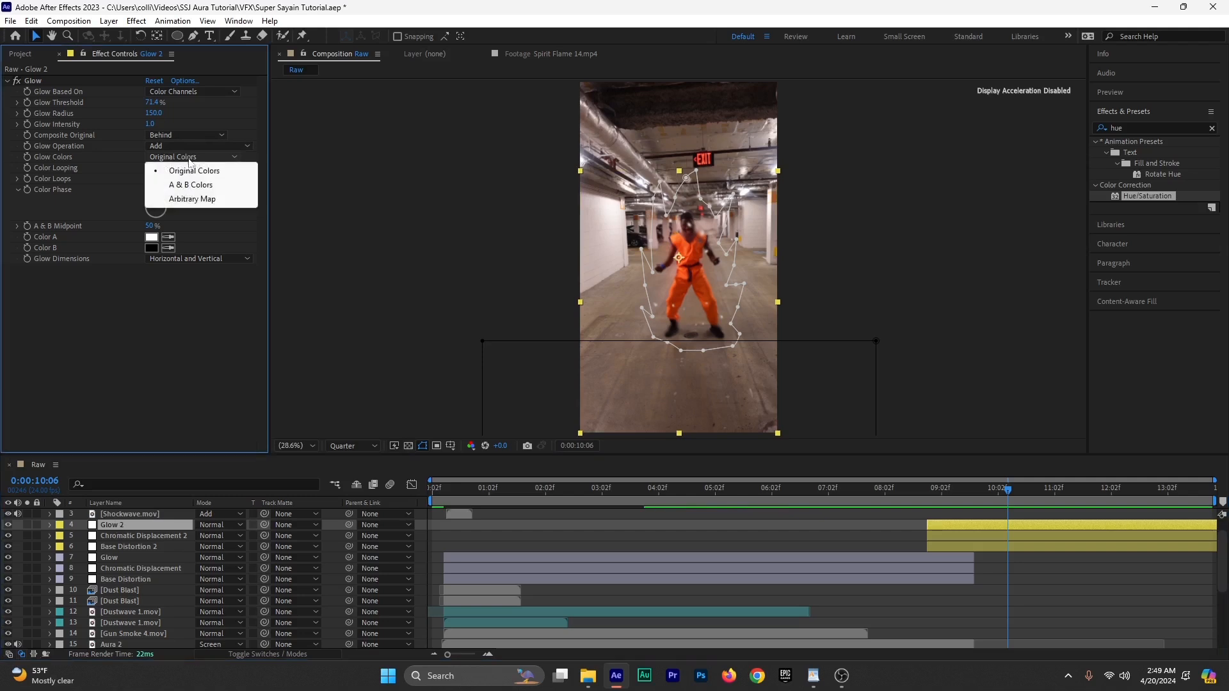
left_click(189, 147)
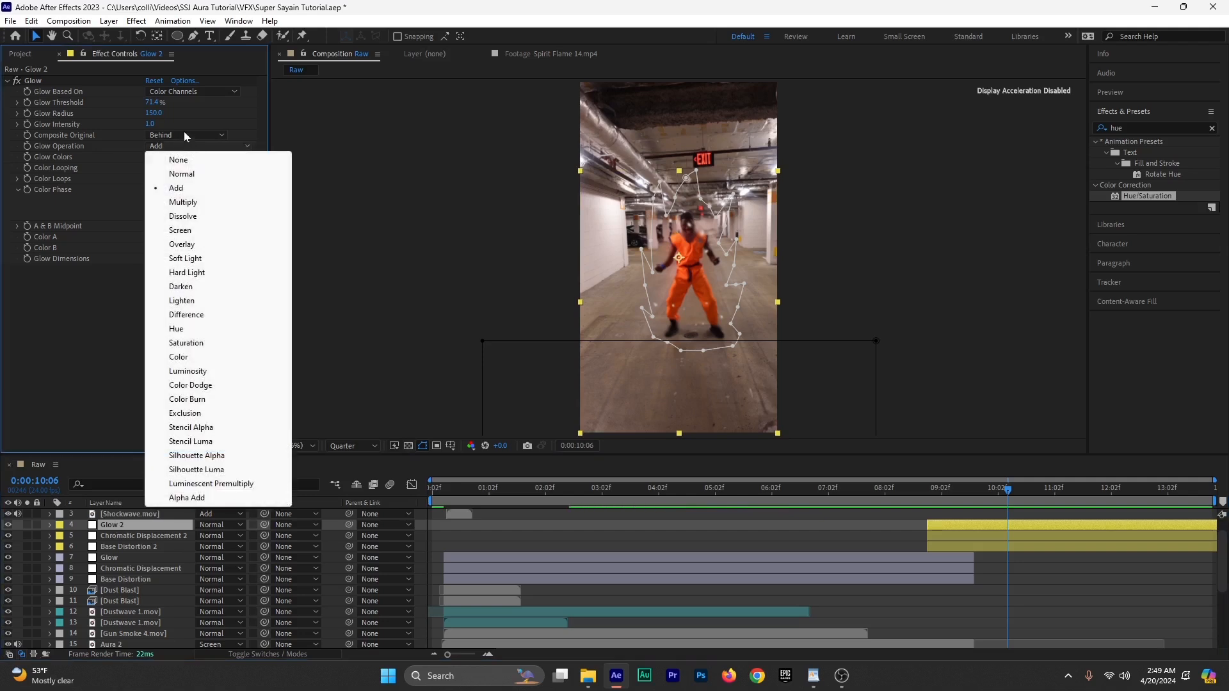
left_click(184, 134)
left_click(185, 135)
left_click(197, 158)
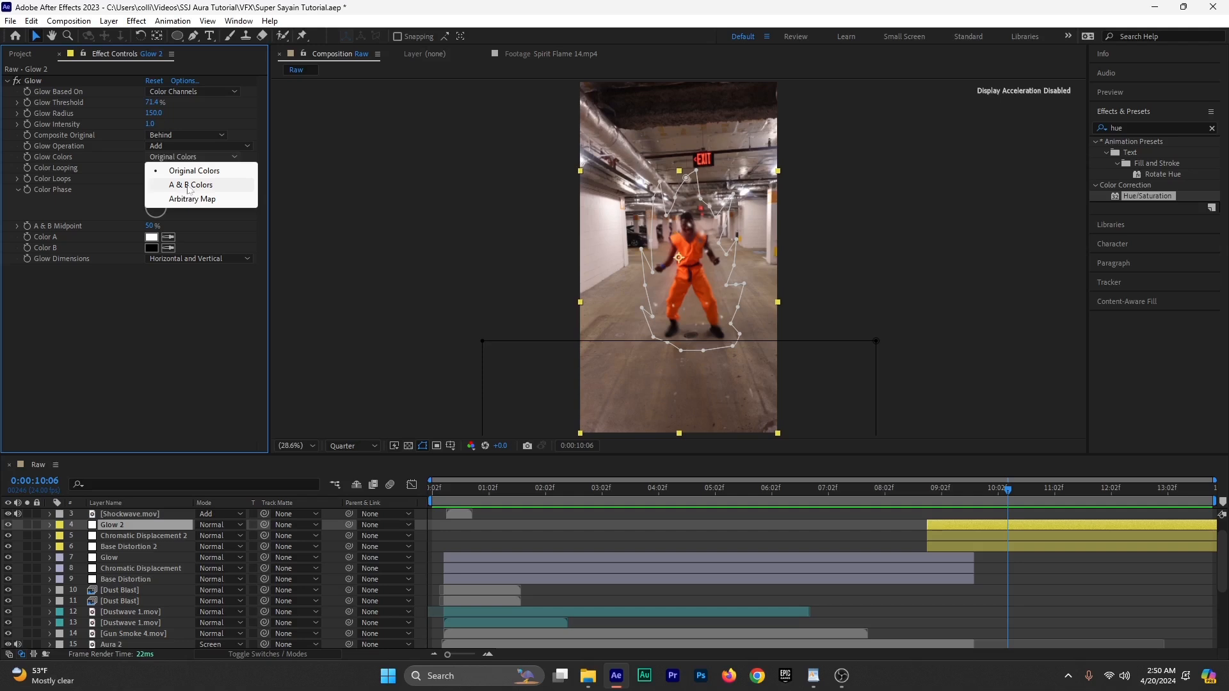
left_click(190, 186)
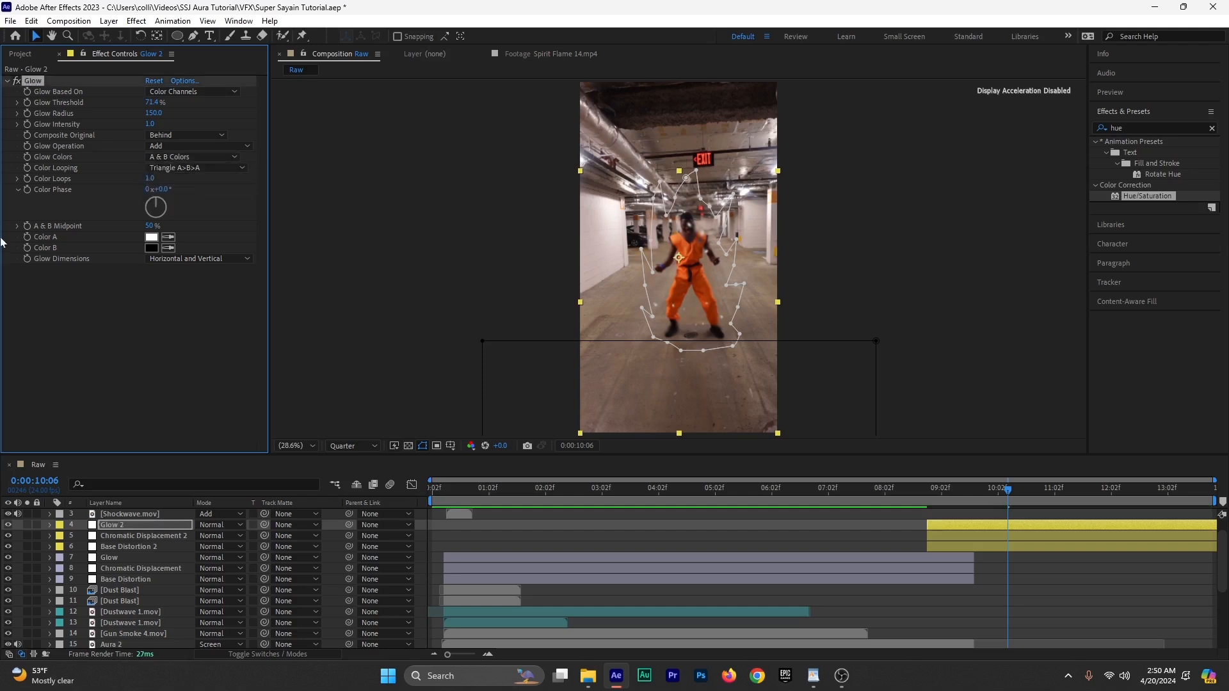
Step: Set the Glow 2 effect's Color A to bright yellow and its Color B to yellow FFF000
left_click(151, 238)
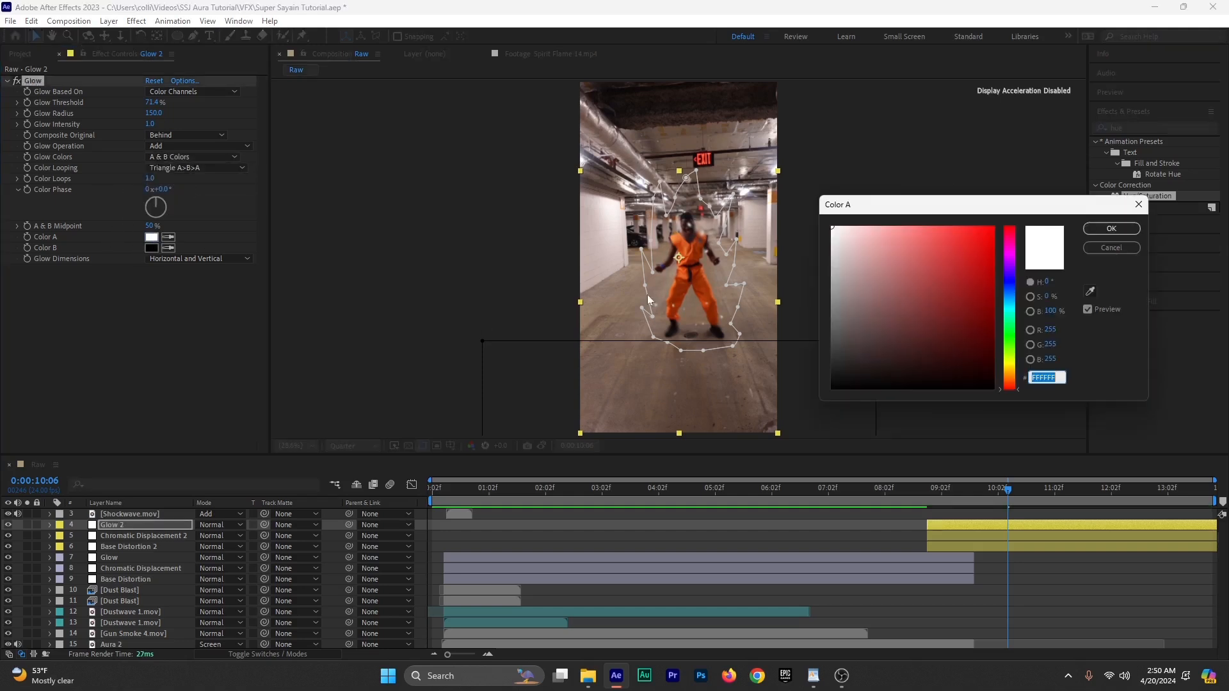
left_click_drag(1009, 358, 1012, 363)
left_click_drag(946, 314, 996, 224)
left_click(1112, 228)
left_click(152, 248)
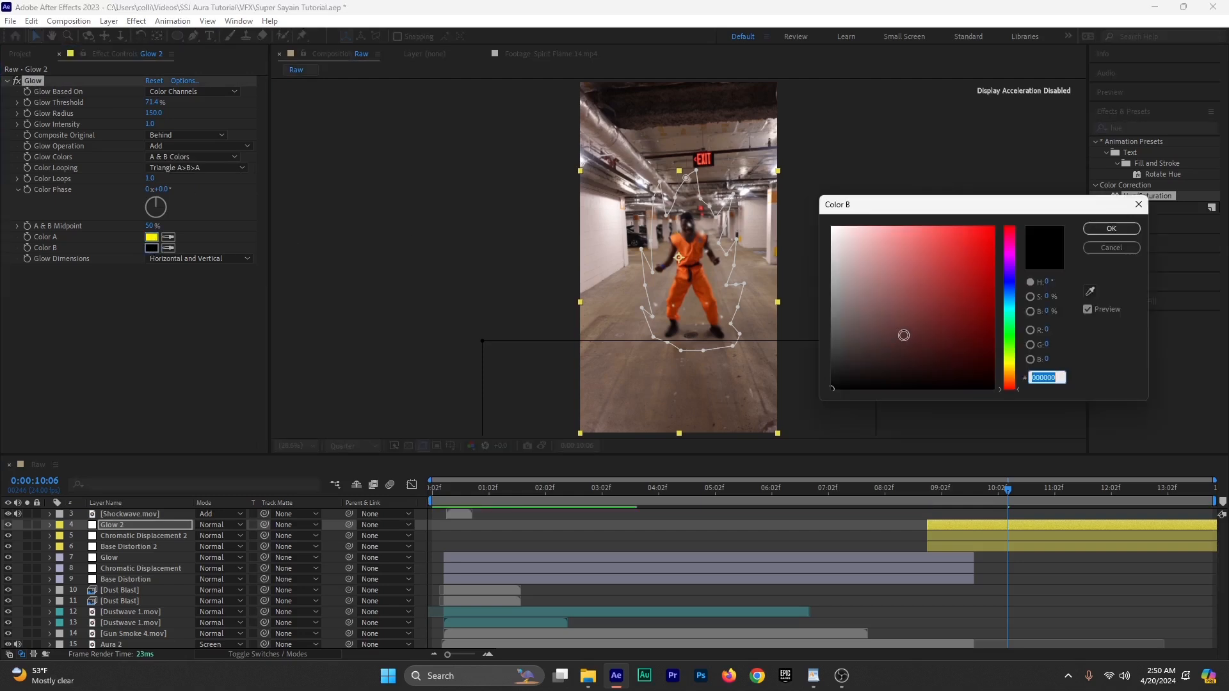
left_click_drag(1010, 376, 1010, 363)
left_click(994, 226)
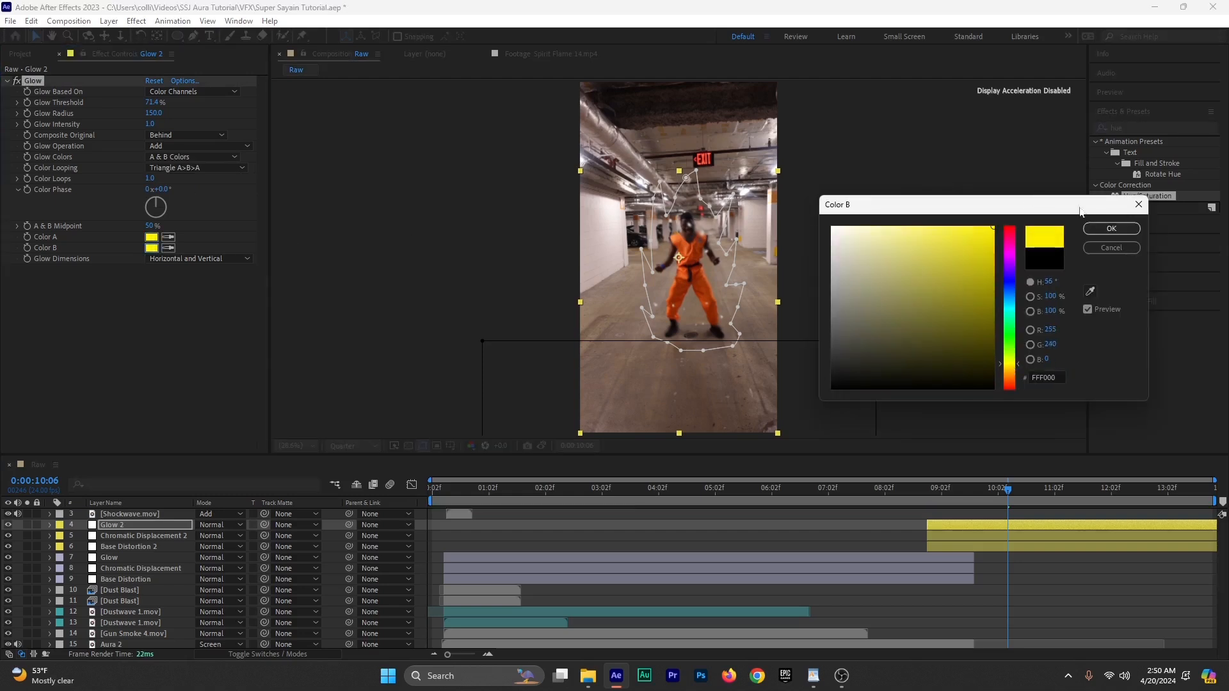
left_click(1112, 229)
Step: Remove the opacity keyframes from the Glow 2 layer and set its opacity to 100%
left_click_drag(1018, 489, 1037, 491)
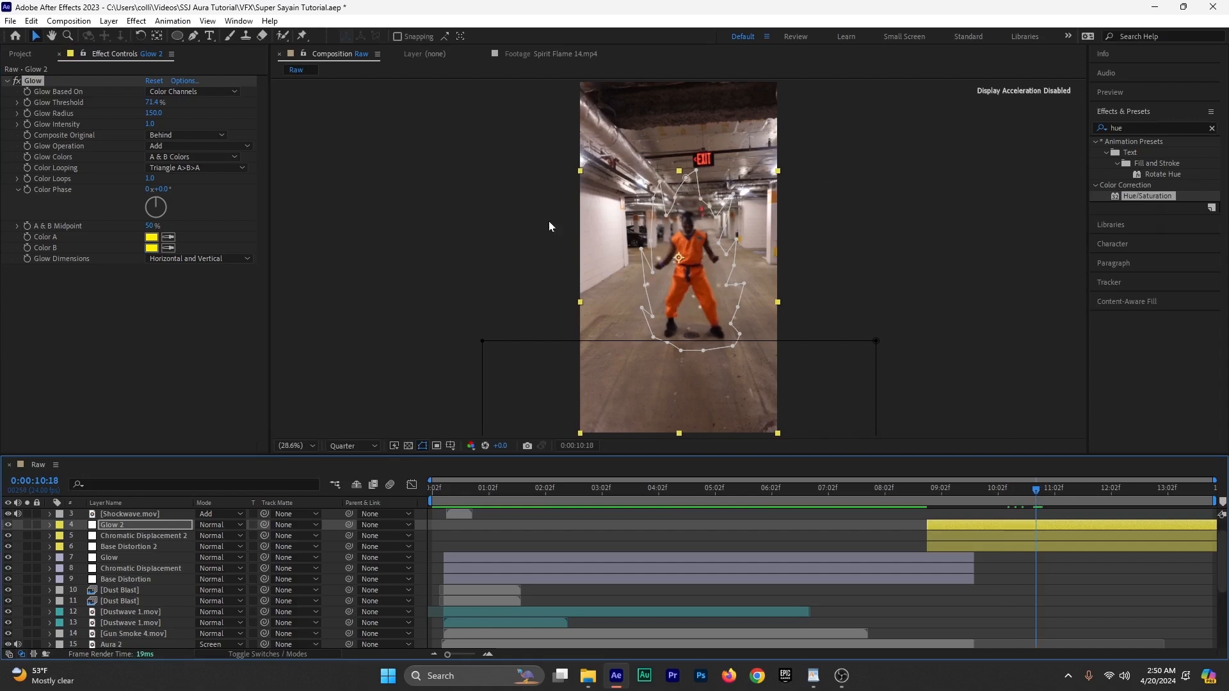
left_click(946, 512)
left_click(952, 526)
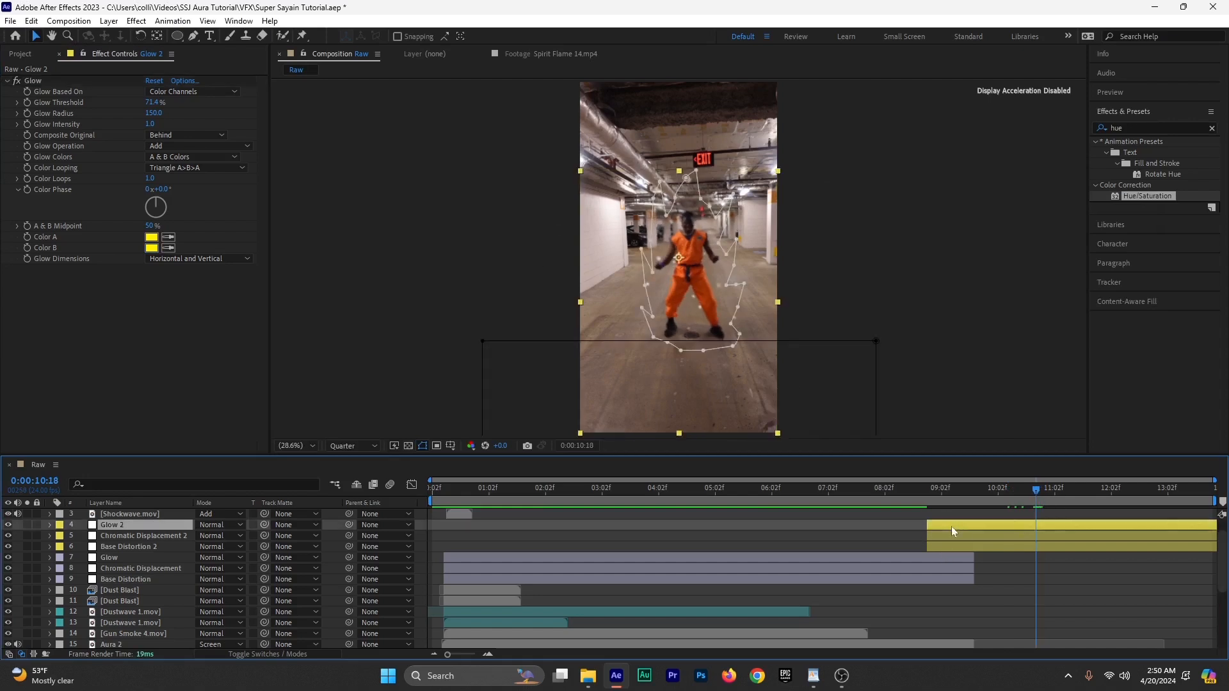
key("t")
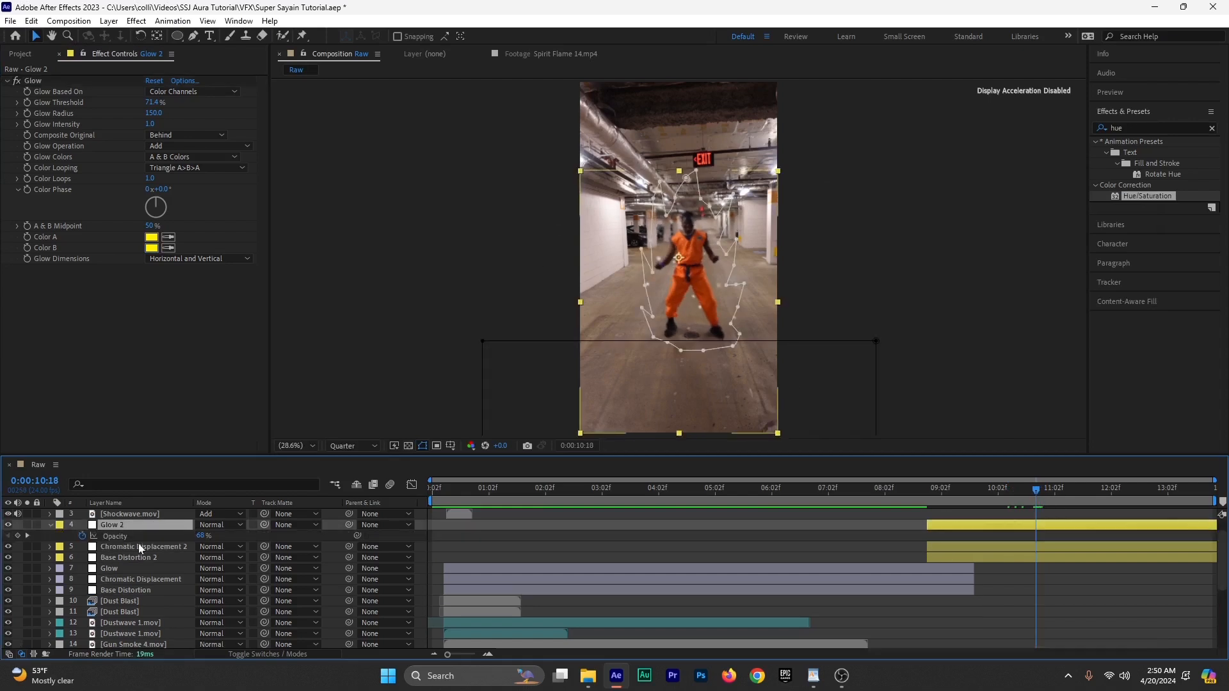
left_click(82, 536)
left_click_drag(205, 536, 240, 543)
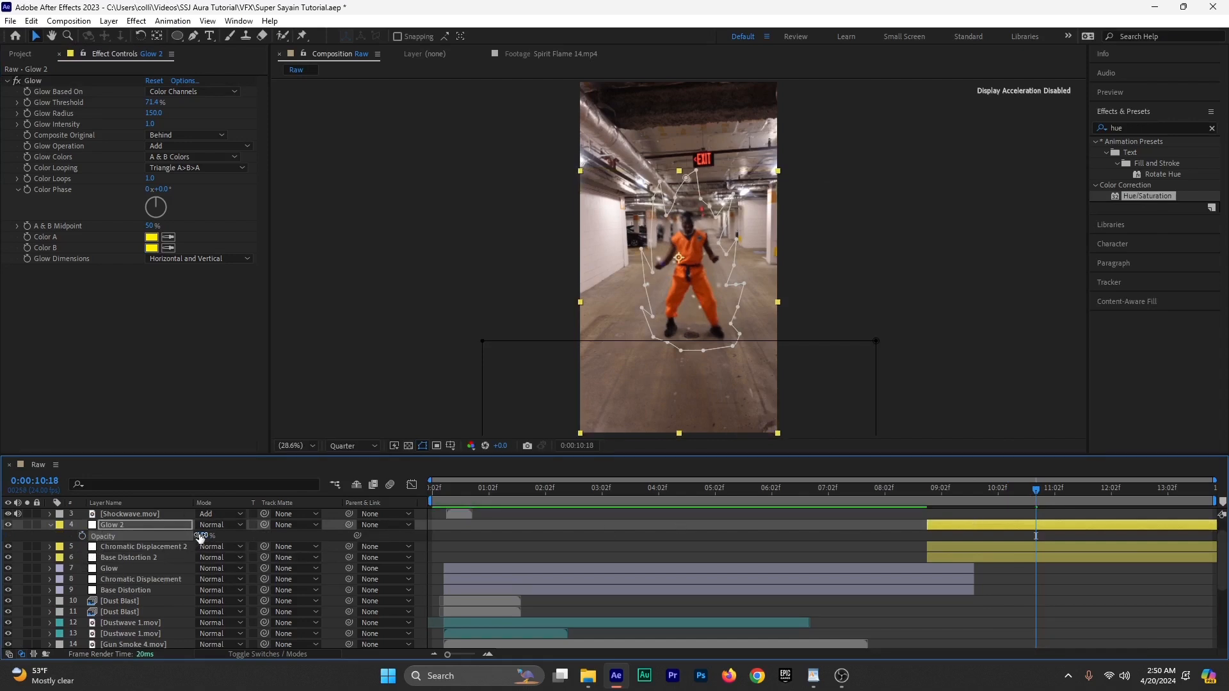
left_click_drag(203, 536, 190, 536)
Step: Set the Glow 2 effect's threshold to 46.7% and radius to 744, and scrub through the transition to check the glow
left_click(1063, 489)
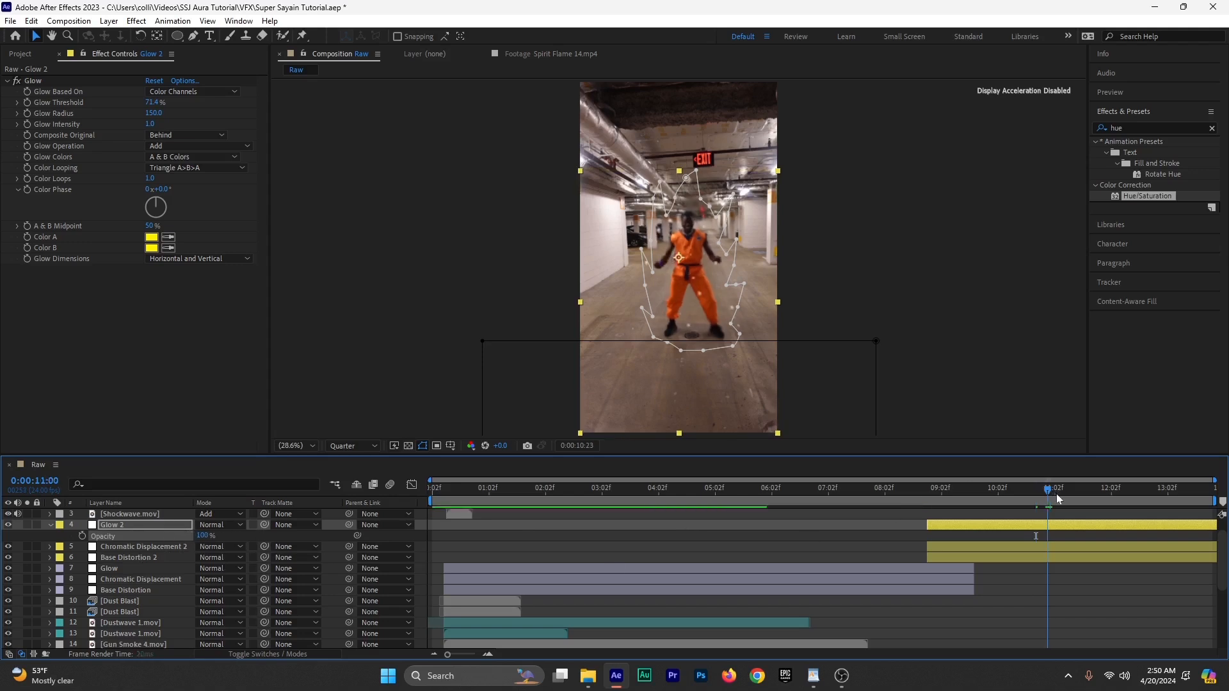
left_click_drag(154, 105, 542, 121)
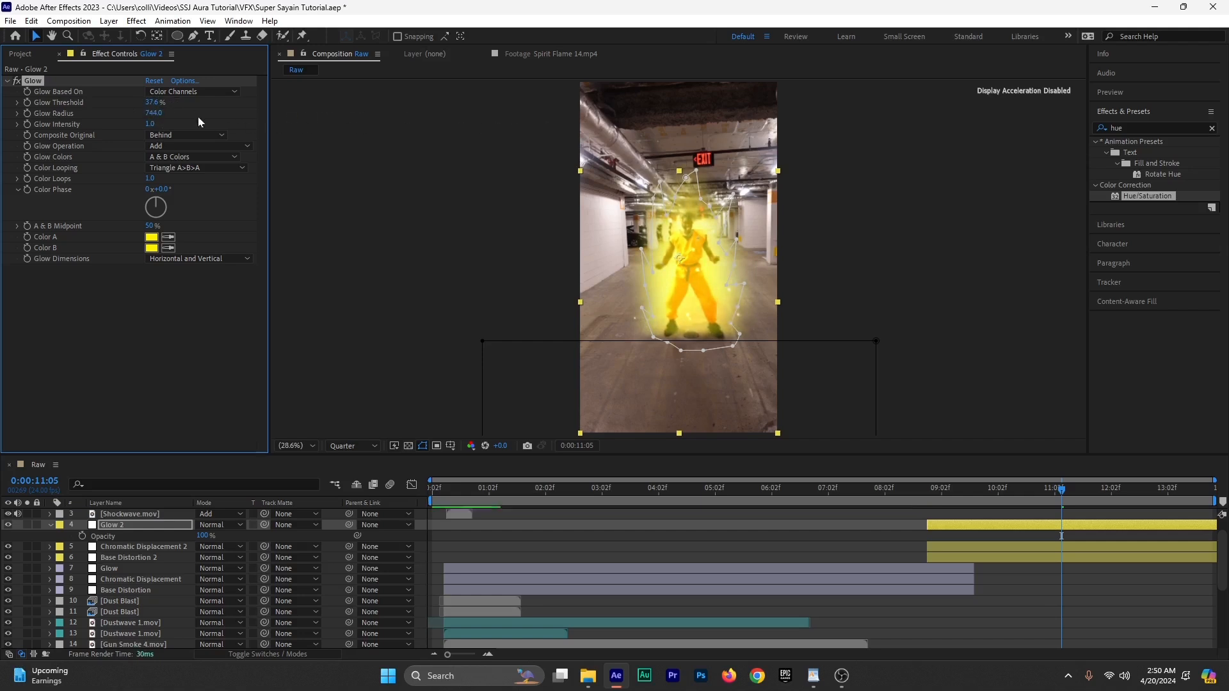
left_click_drag(153, 102, 177, 104)
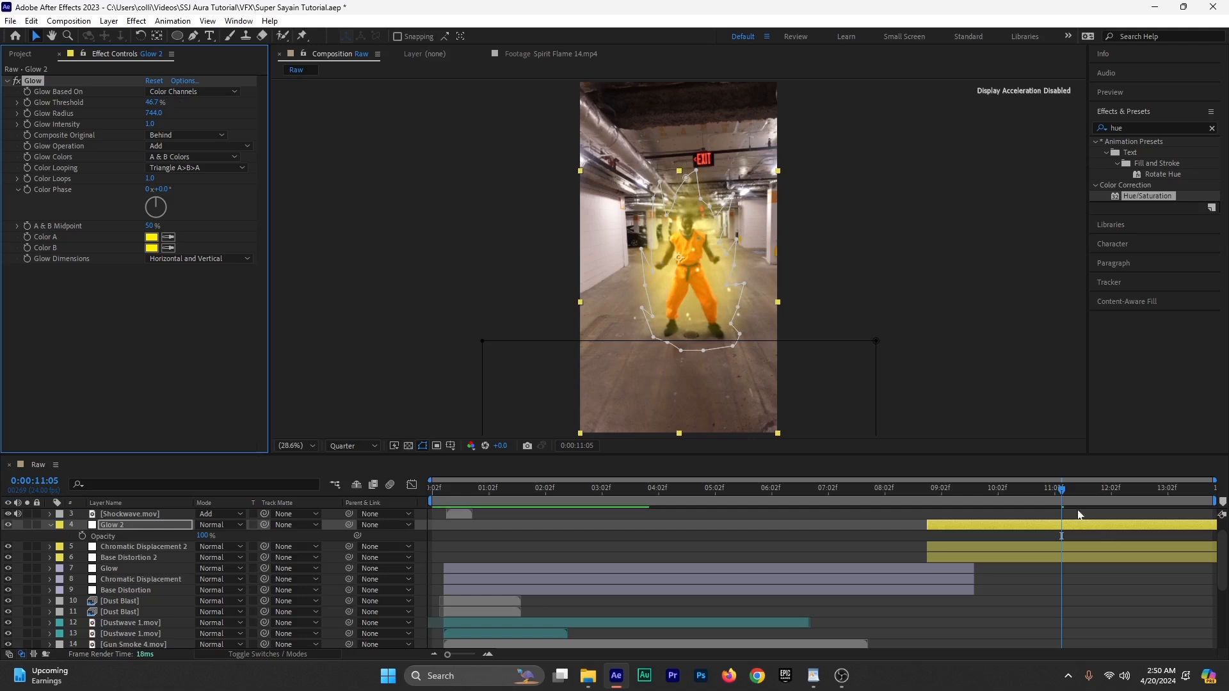
left_click_drag(1032, 493, 931, 518)
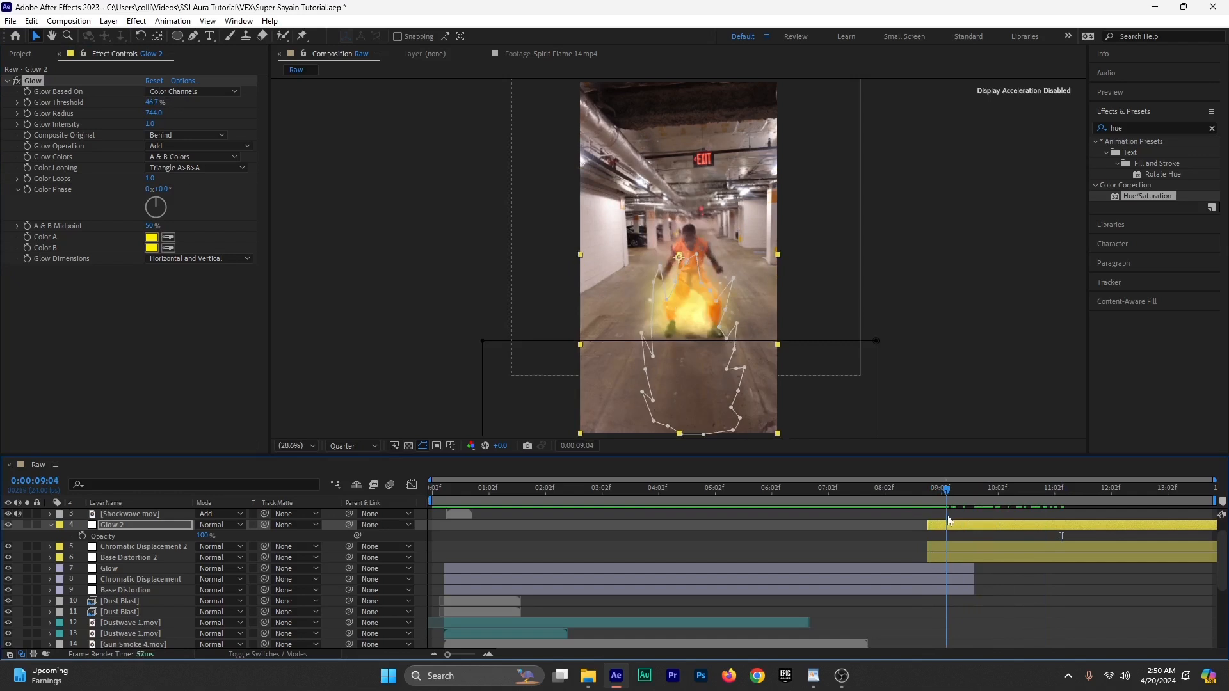
left_click_drag(941, 519, 1076, 556)
scroll(1077, 556, "up", 1)
scroll(1076, 555, "down", 5)
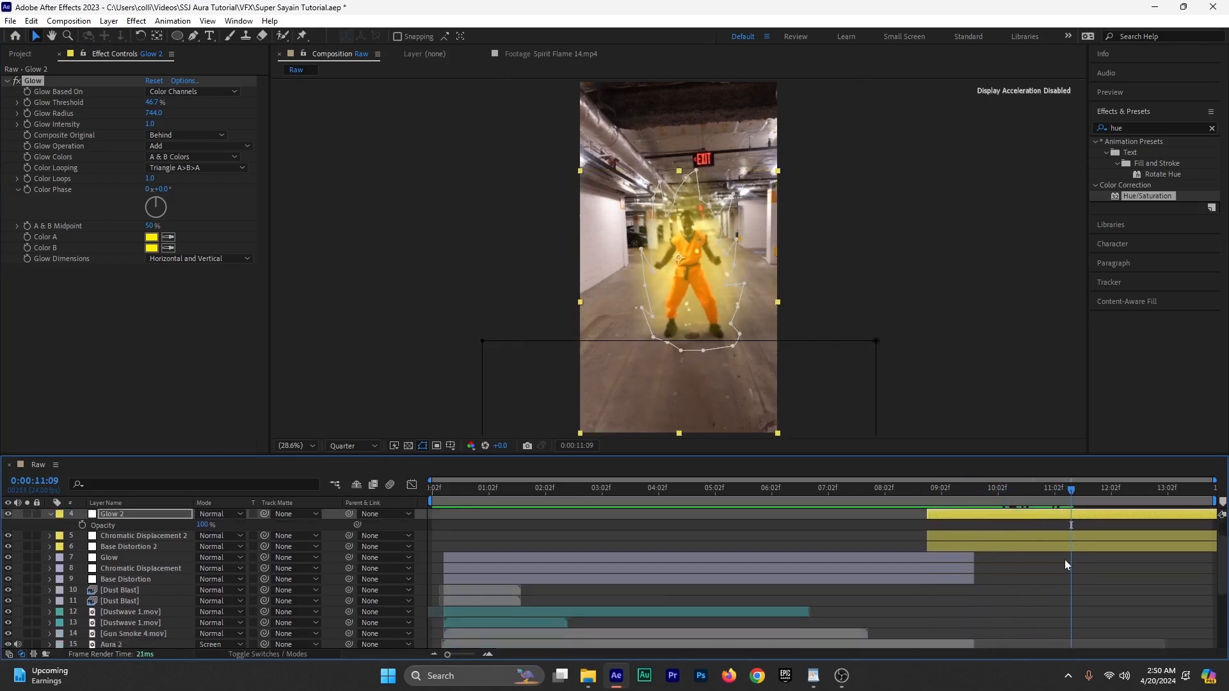
Step: Start keyframing the White Bubbles layer's particle Birth Color and Death Color at 0:00:08:11
left_click_drag(962, 501, 922, 501)
left_click(939, 580)
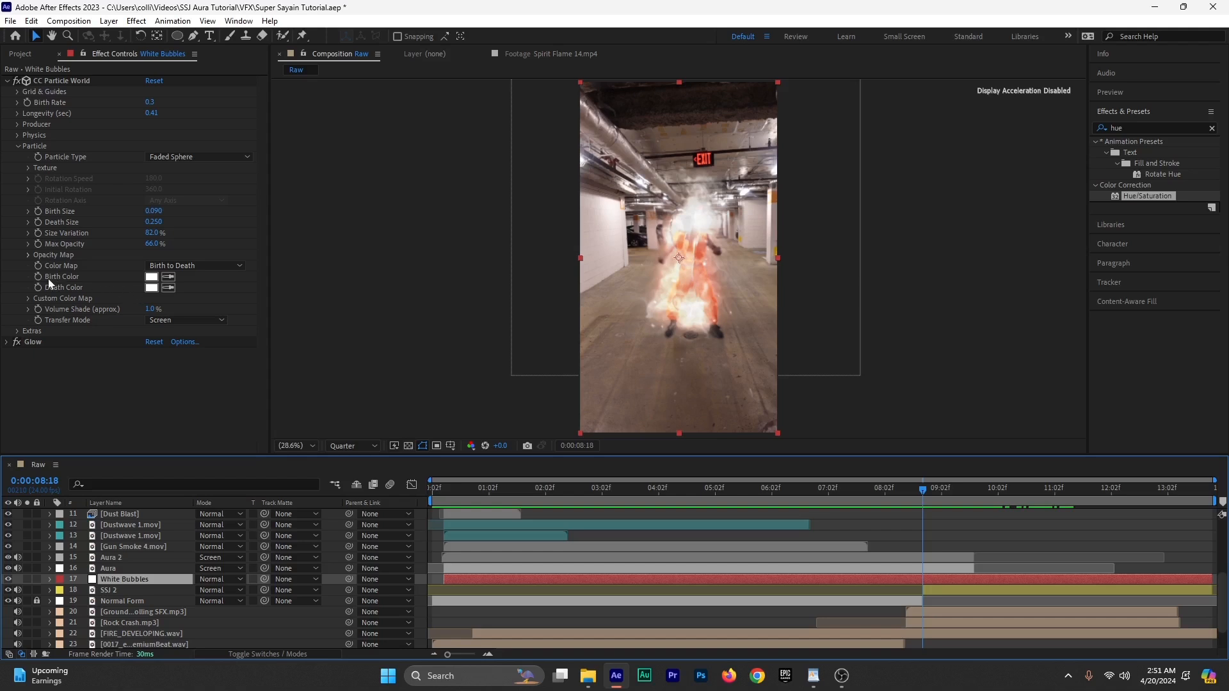
left_click_drag(922, 491, 905, 493)
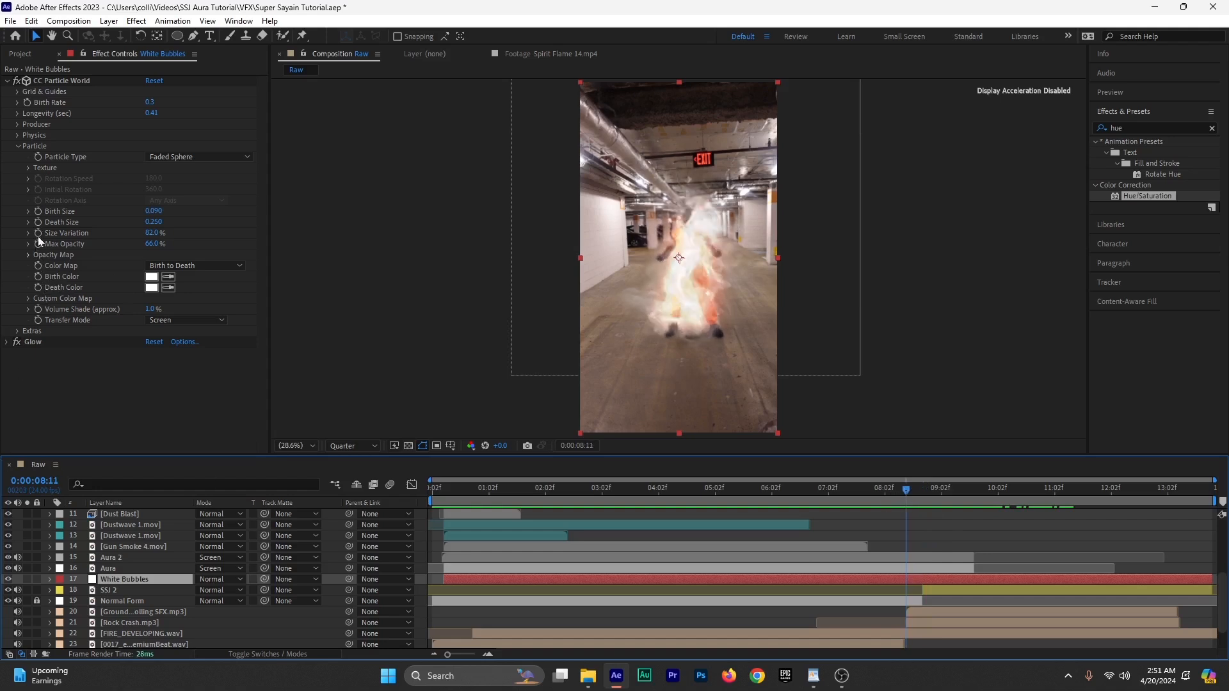
left_click(40, 277)
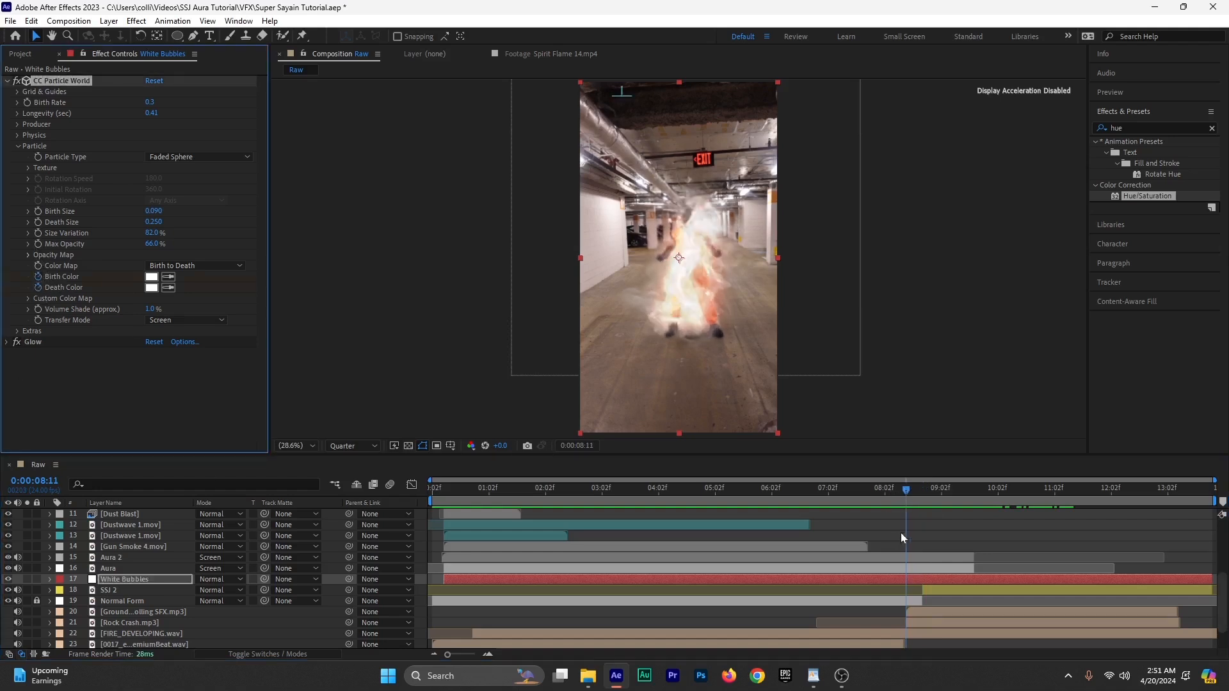
Step: At 0:00:09:03, set the White Bubbles particles' Birth Color to bright yellow and Death Color to pale yellow FFF88C
left_click_drag(914, 491, 943, 496)
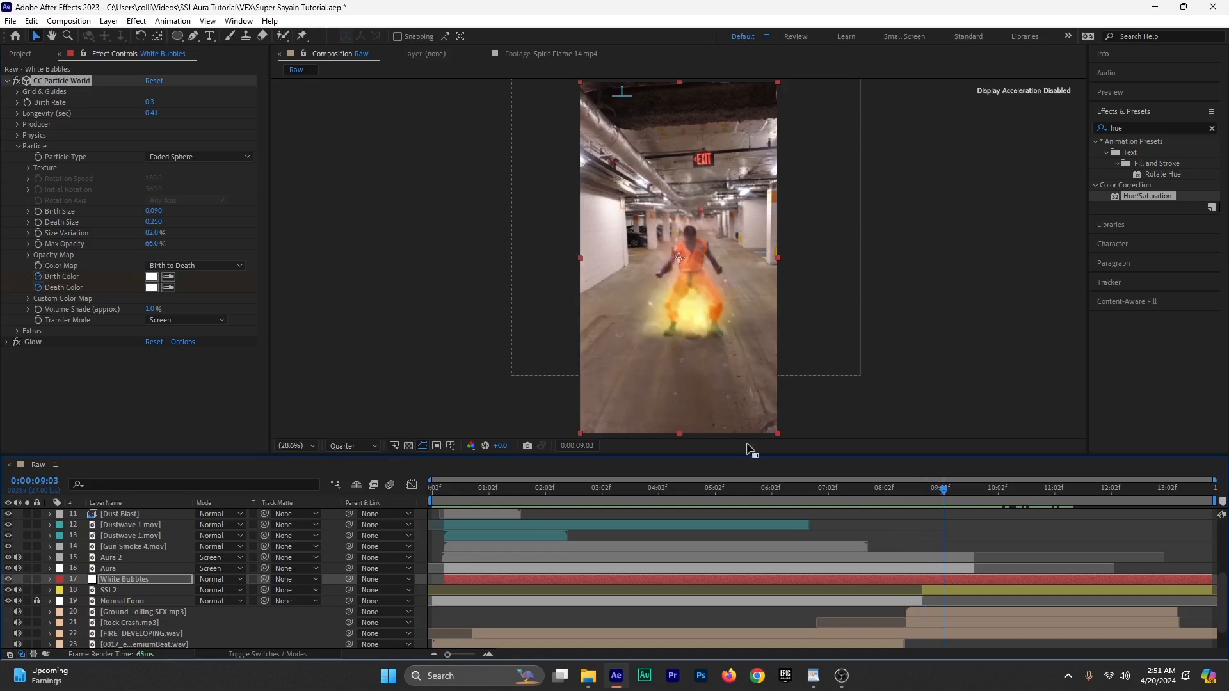
left_click(151, 277)
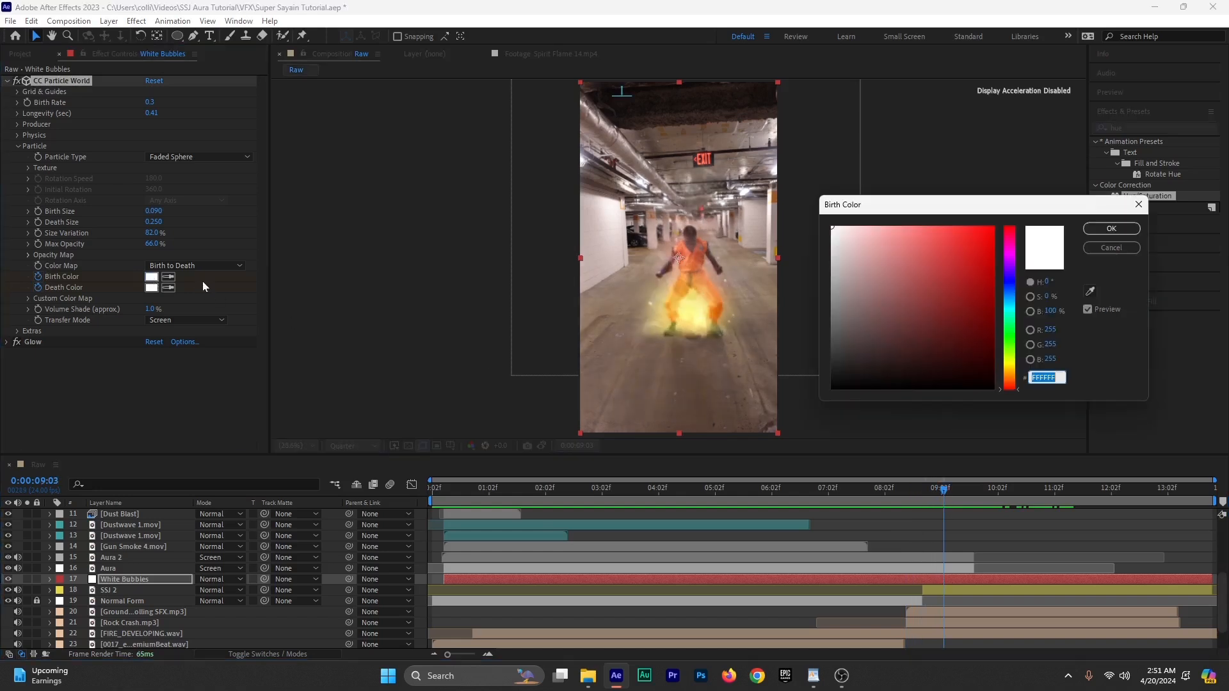
left_click(1013, 366)
left_click(994, 228)
left_click(1111, 229)
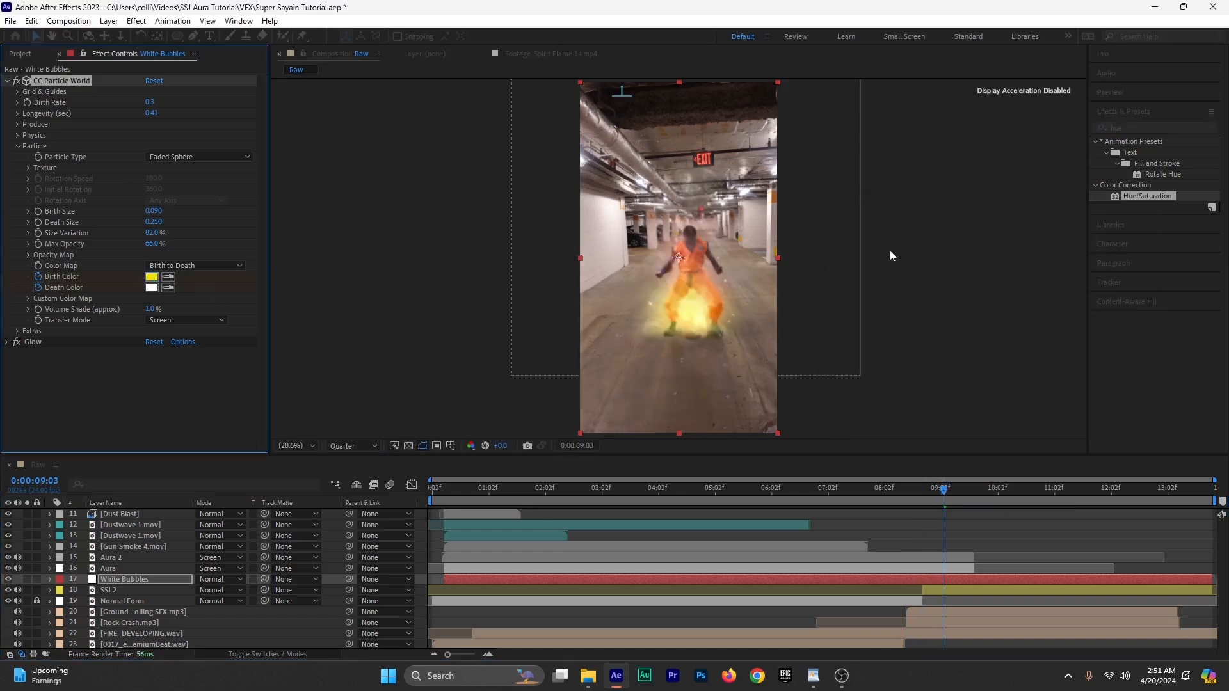
left_click(152, 288)
left_click(1013, 366)
left_click(905, 221)
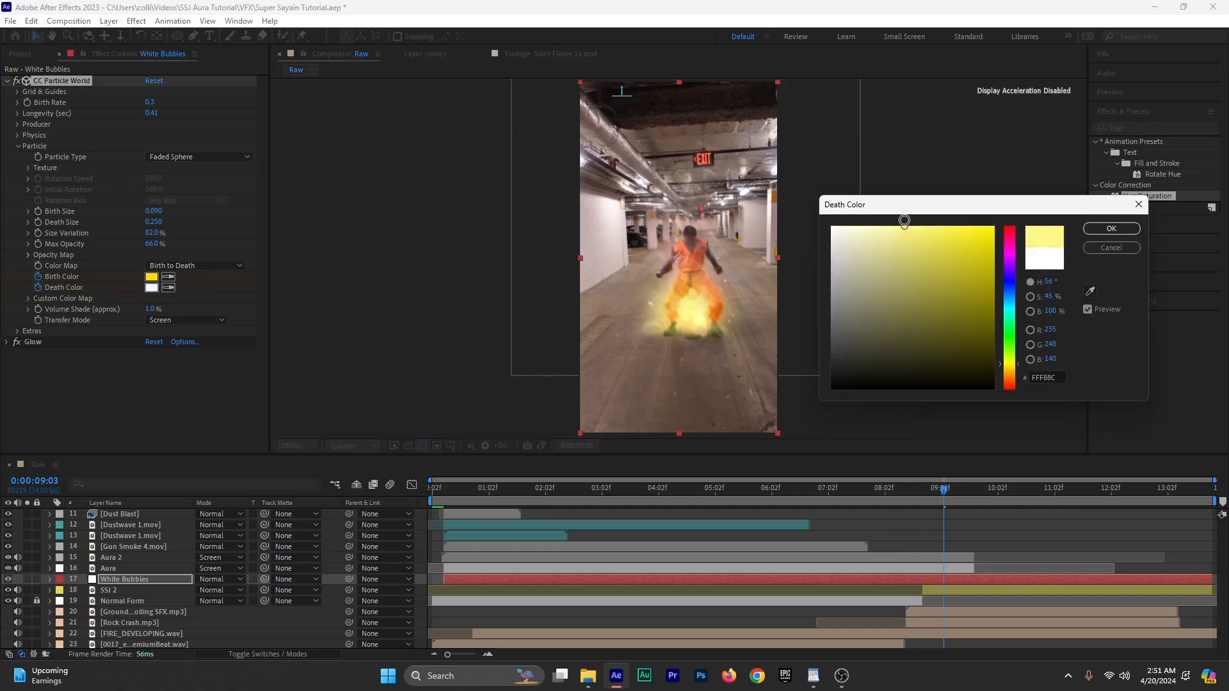
left_click(1111, 229)
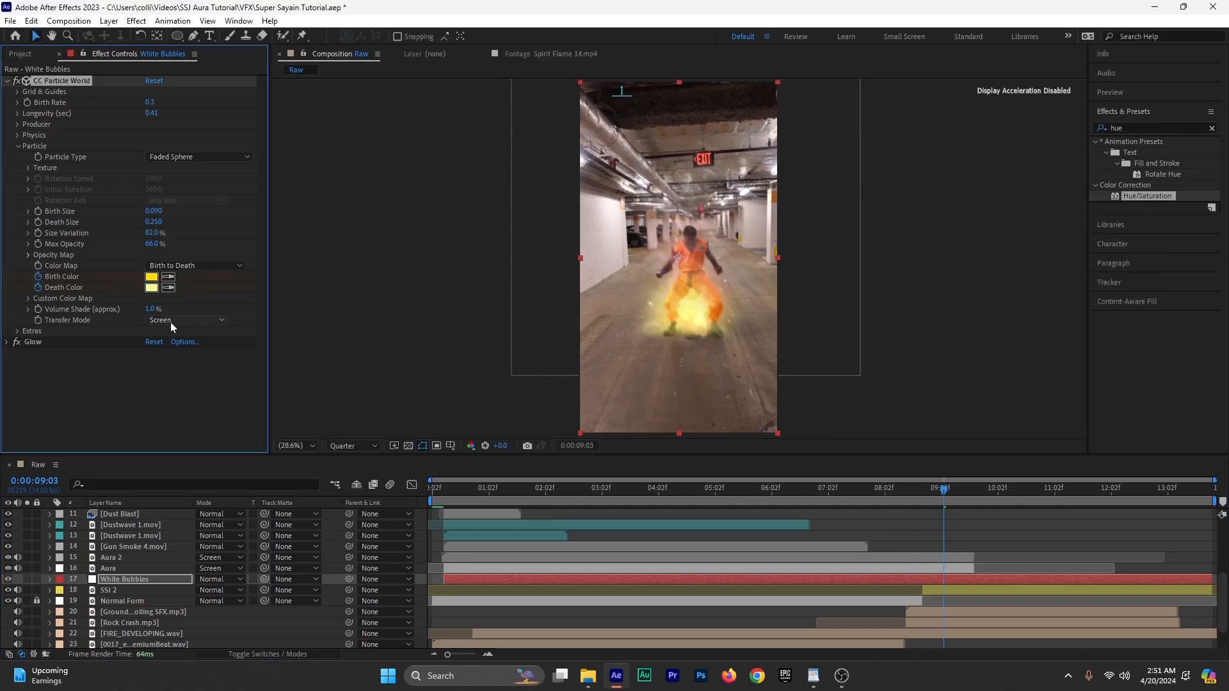
Step: Preview the particles' color change across the transition, both with the White Bubbles layer soloed and in the full composite
left_click_drag(940, 490, 912, 509)
key("space")
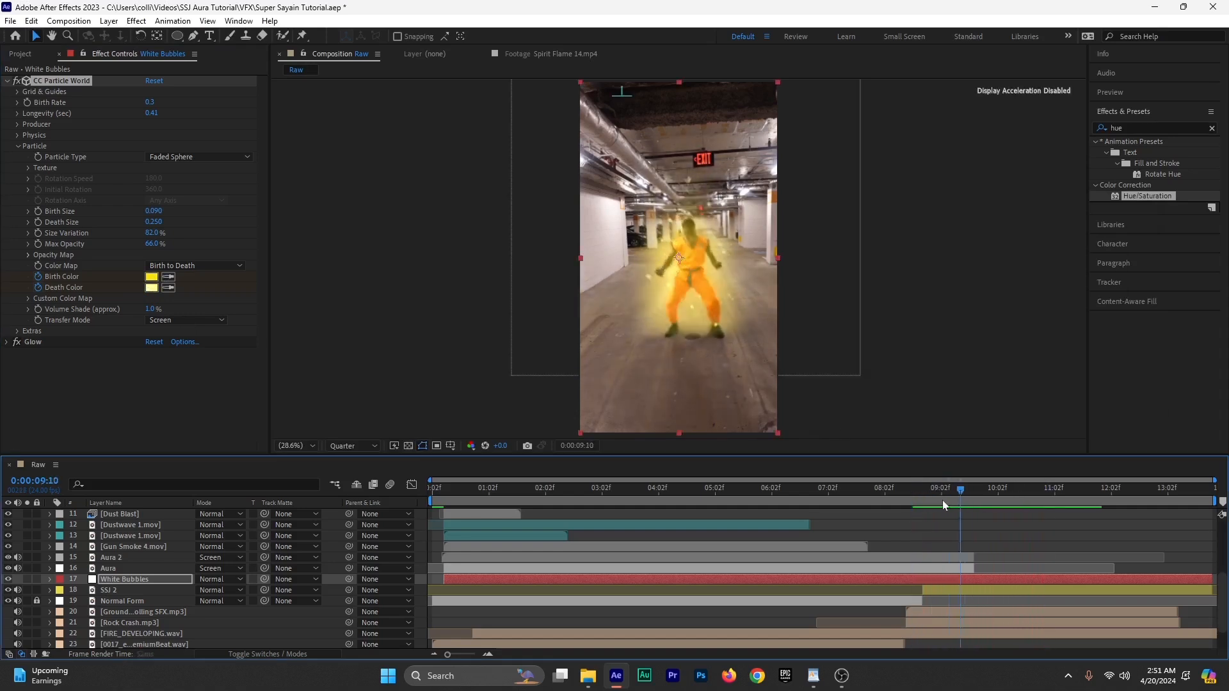
mouse_move(943, 501)
left_mouse_down()
mouse_move(931, 502)
mouse_move(1018, 502)
mouse_move(944, 502)
left_mouse_up()
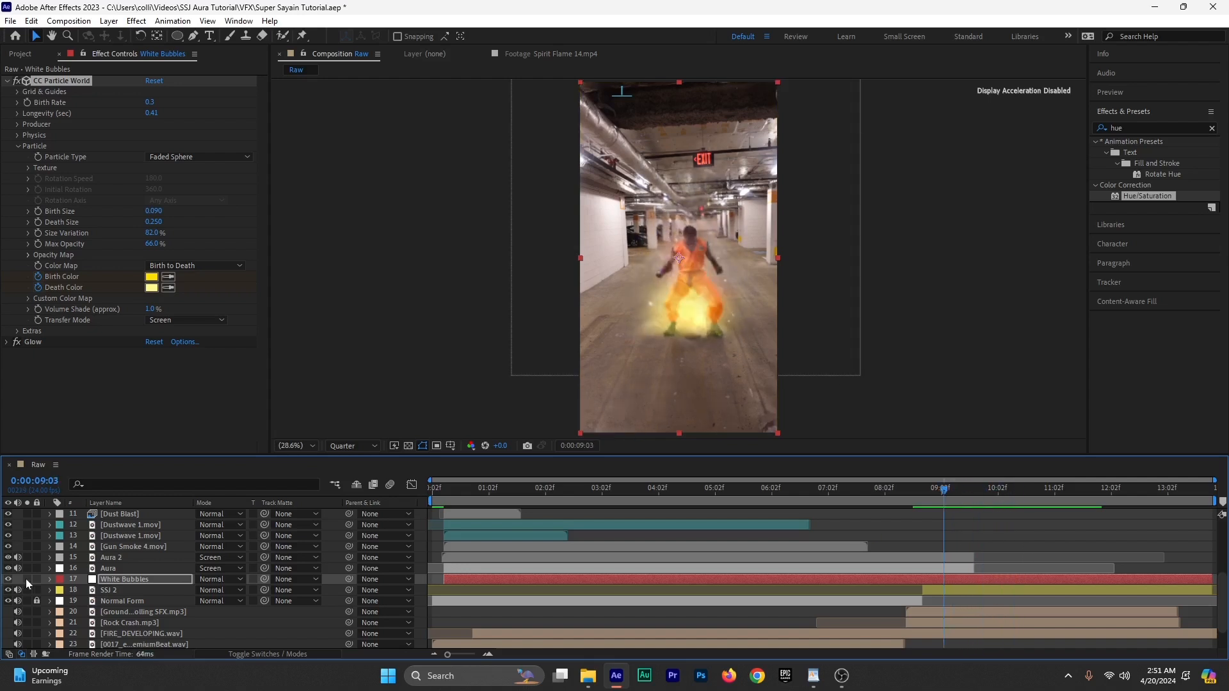
left_click(26, 579)
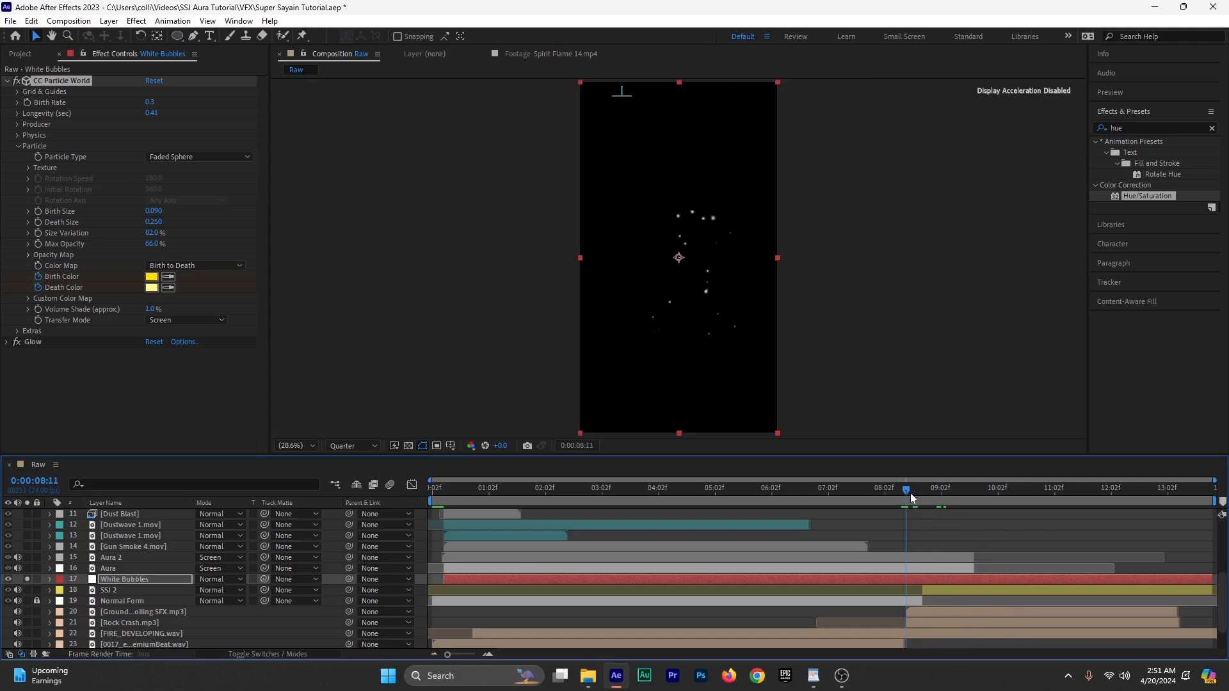
left_click_drag(911, 498, 1016, 501)
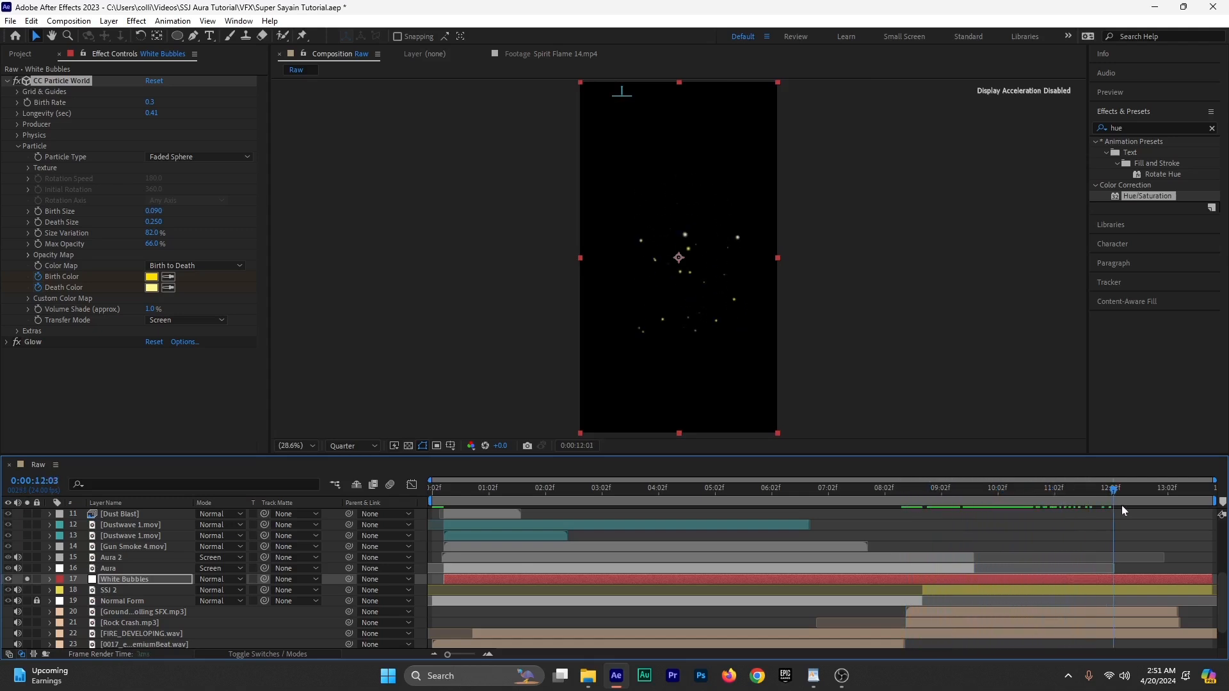
left_click_drag(1149, 512, 938, 570)
left_click(27, 579)
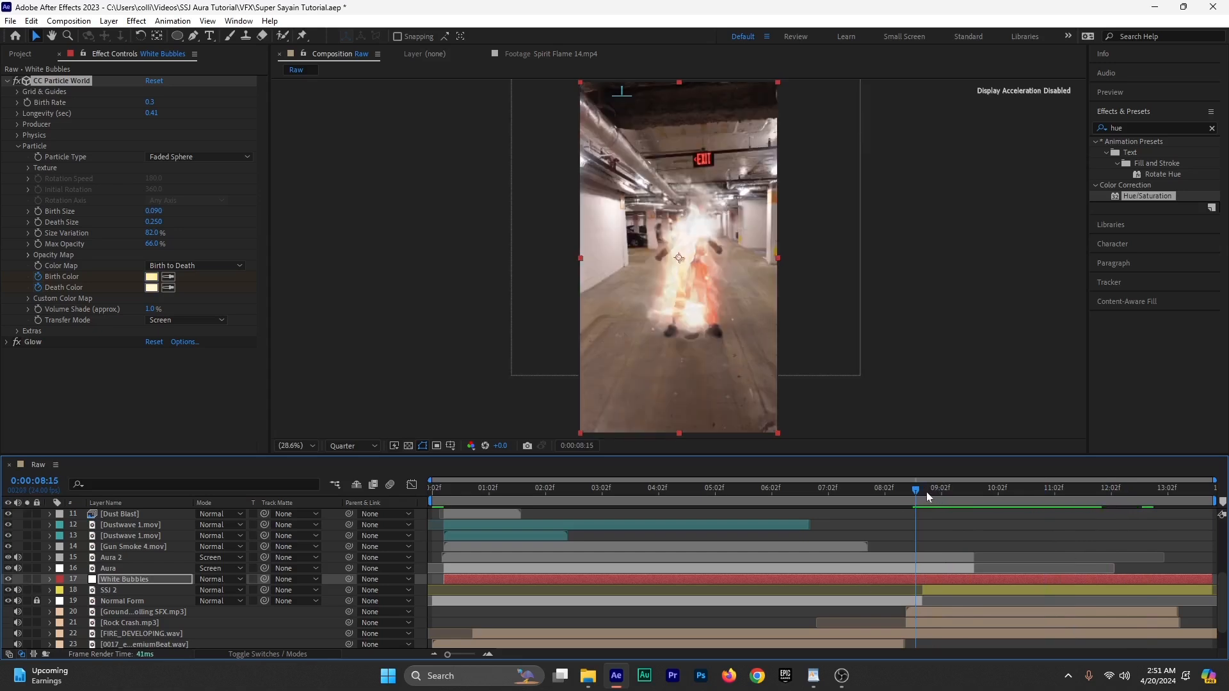
left_click_drag(927, 492, 949, 520)
Step: Duplicate the Aura and Aura 2 layers, start the copies at 0:00:09:05, and stack them above the Gun Smoke 4.mov layer
scroll(958, 559, "up", 3)
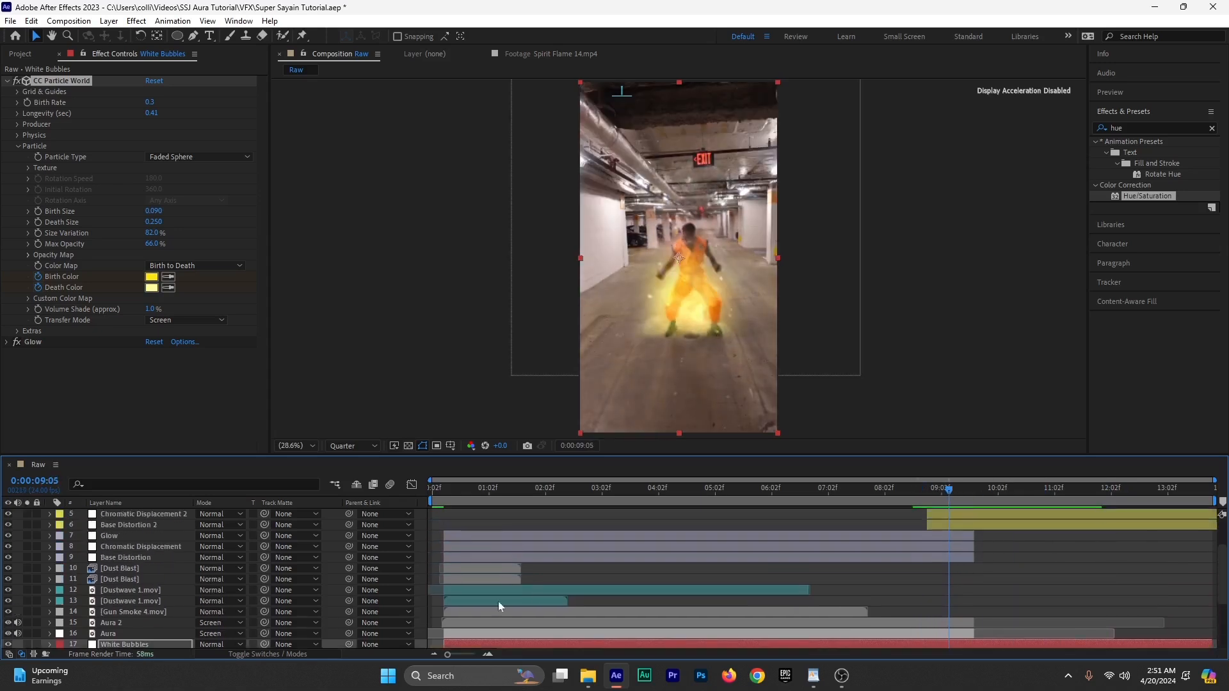
scroll(740, 609, "up", 3)
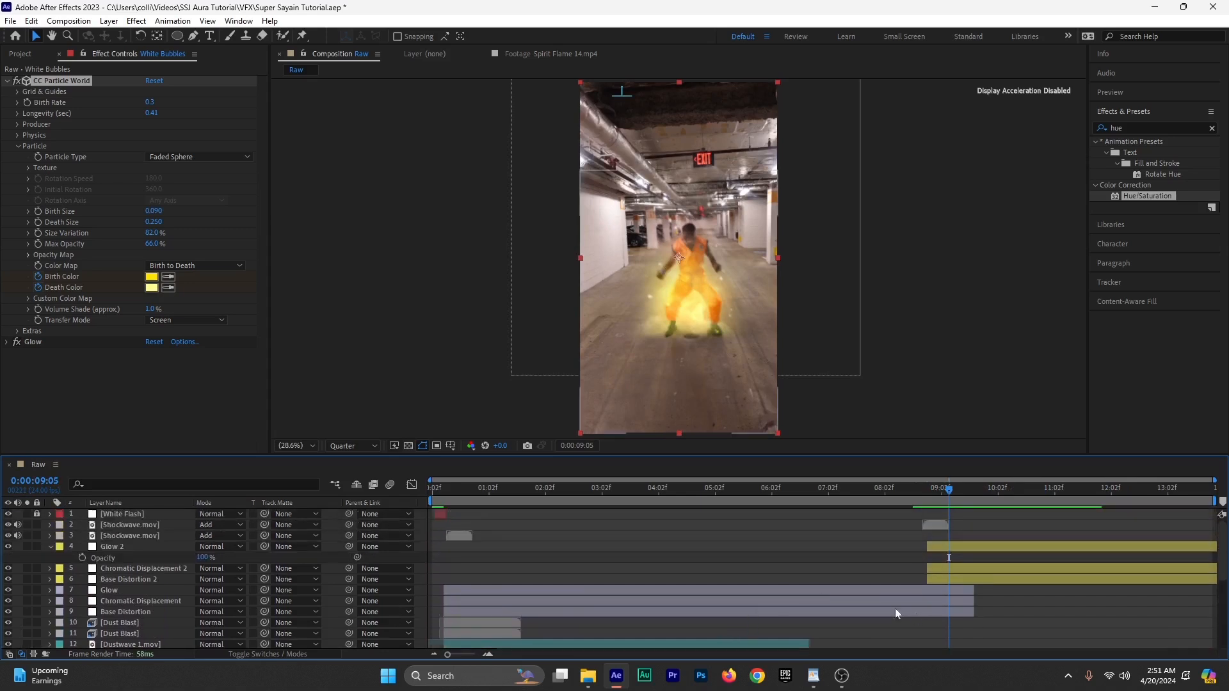
left_click(49, 548)
scroll(740, 609, "down", 2)
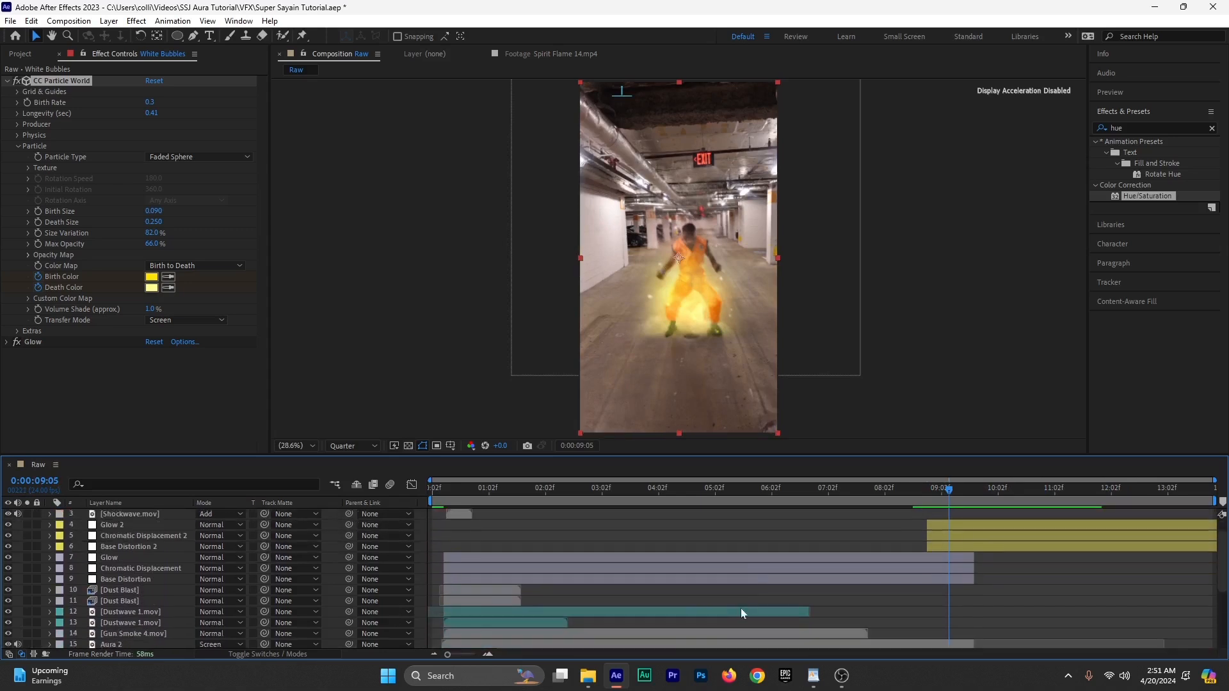
left_click(649, 633)
scroll(673, 605, "down", 3)
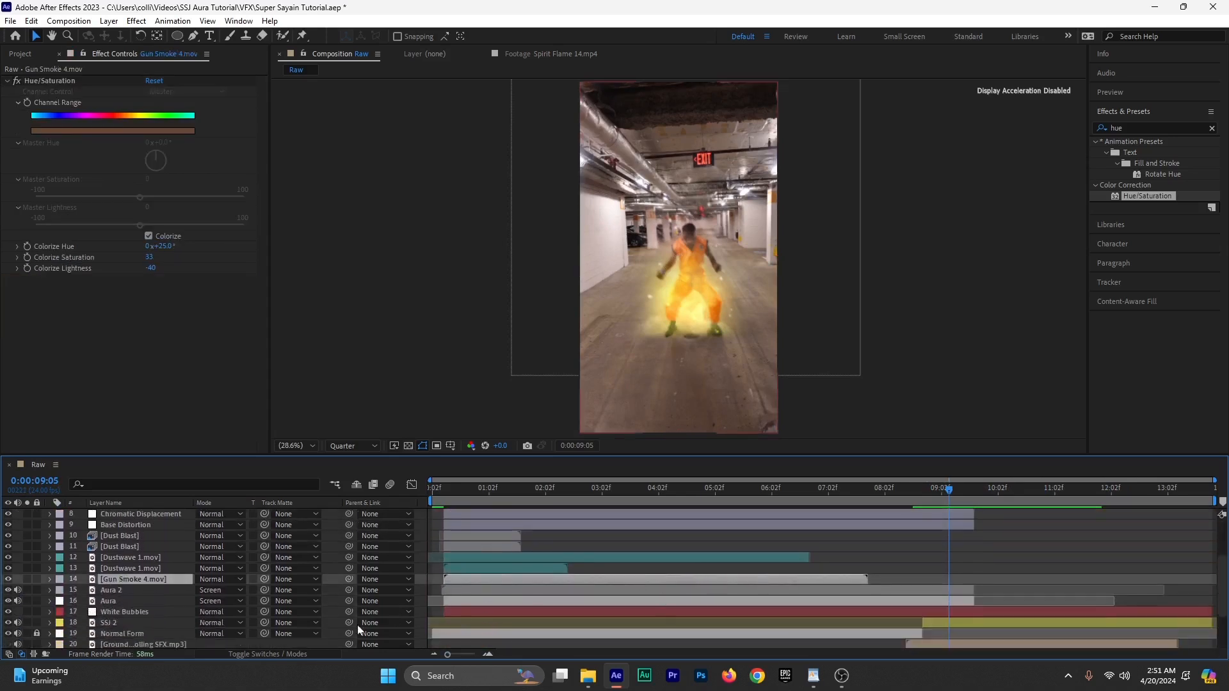
left_click(115, 591)
left_click(117, 604, "shift")
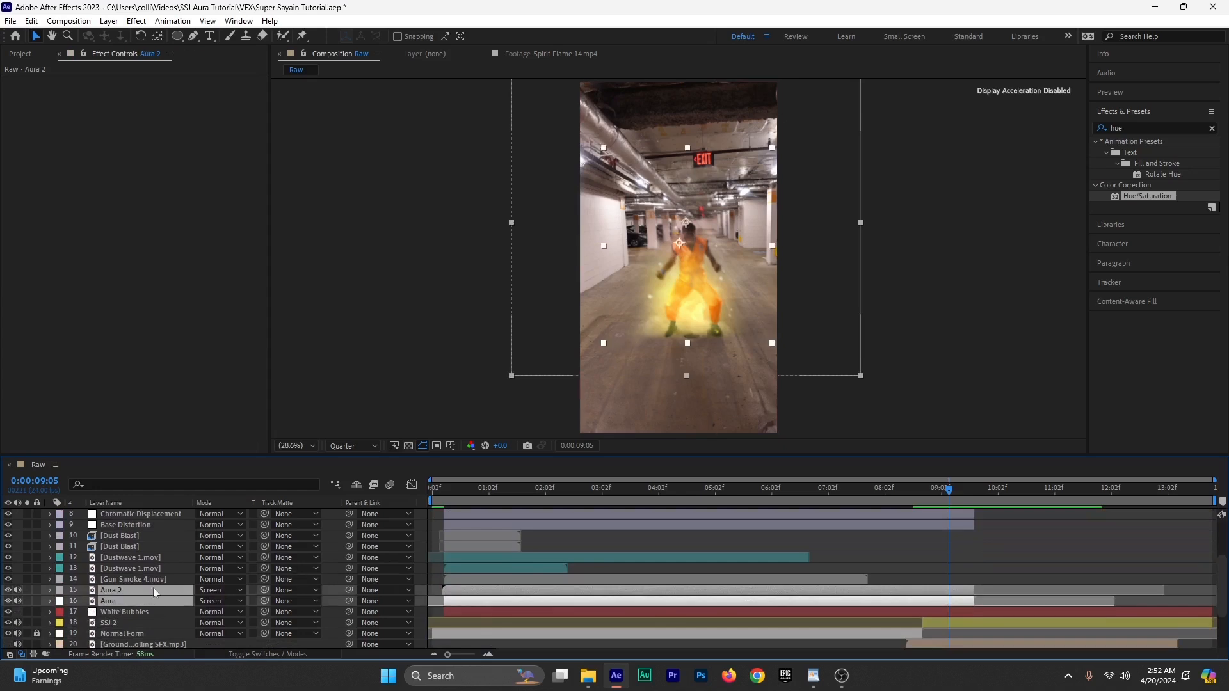
key("ctrl+d")
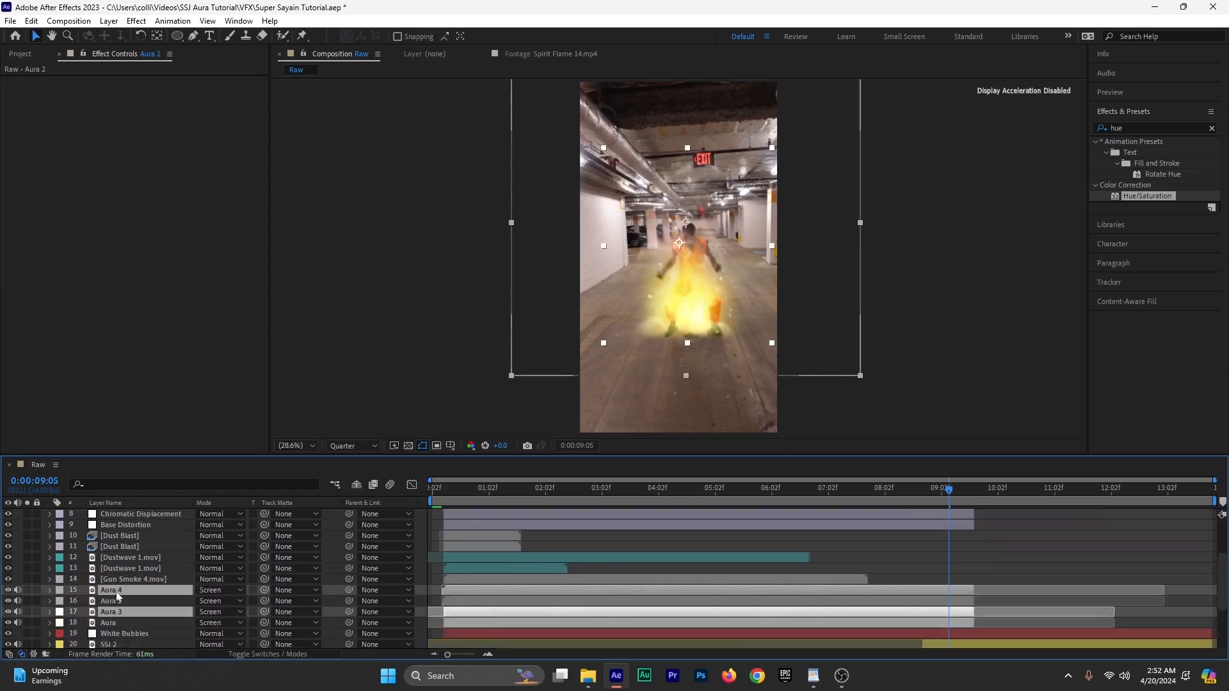
left_click_drag(462, 612, 958, 624)
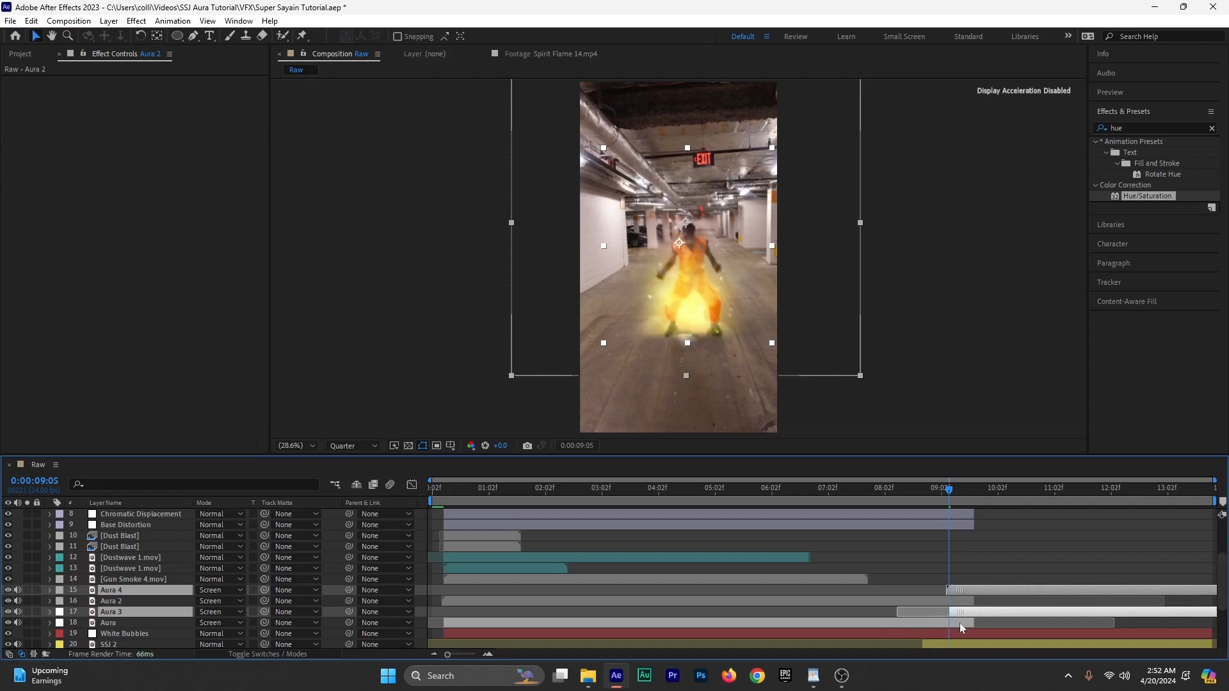
left_click_drag(187, 617, 213, 592)
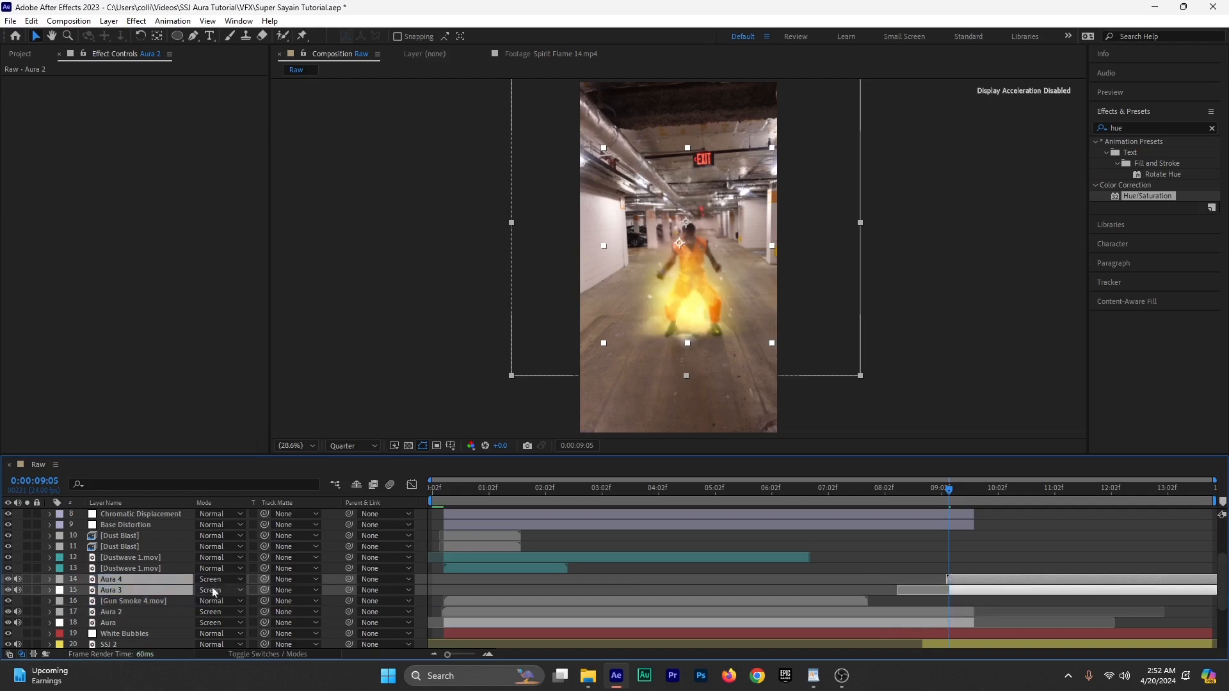
Step: Speed up the Aura 3 and Aura 4 layers with Time Stretch, holding their in-point, and preview the aura
right_click(986, 587)
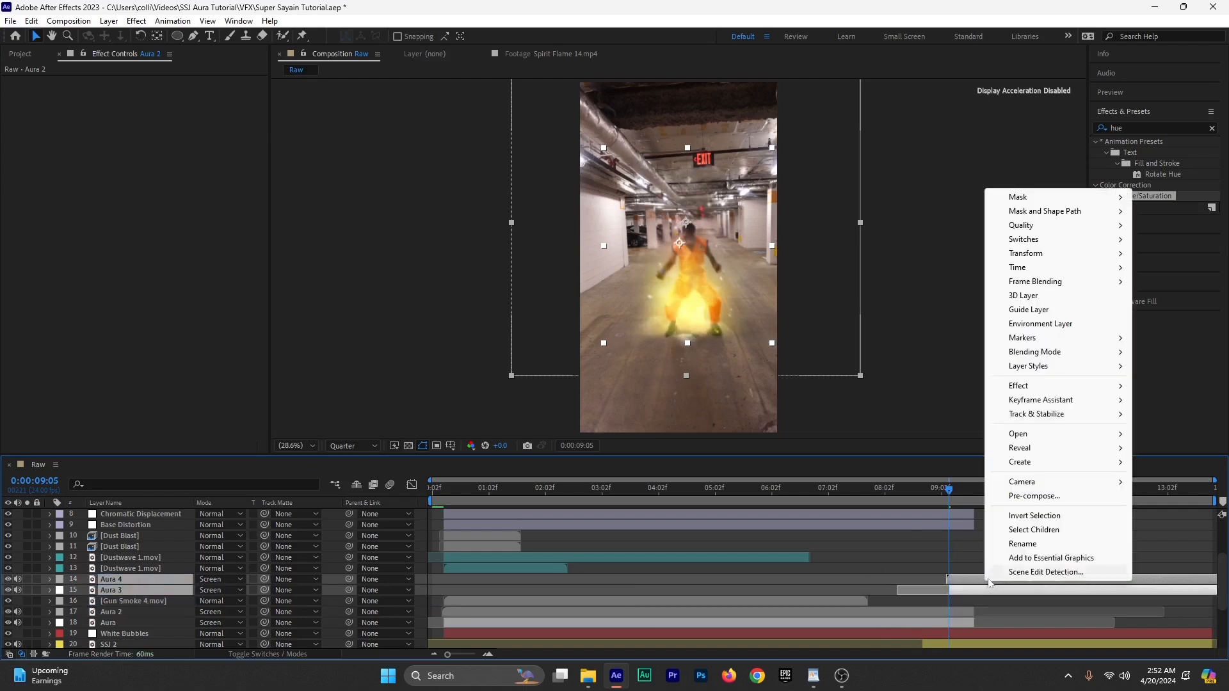
mouse_move(1037, 268)
left_click(851, 296)
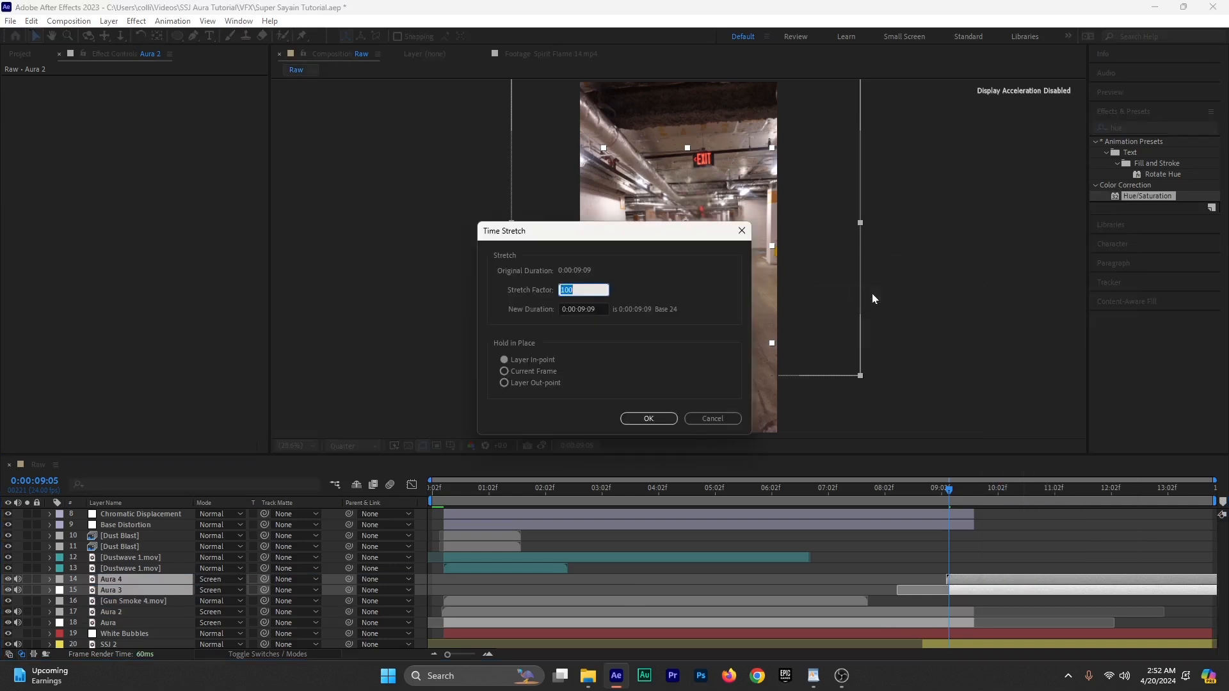
key("Return")
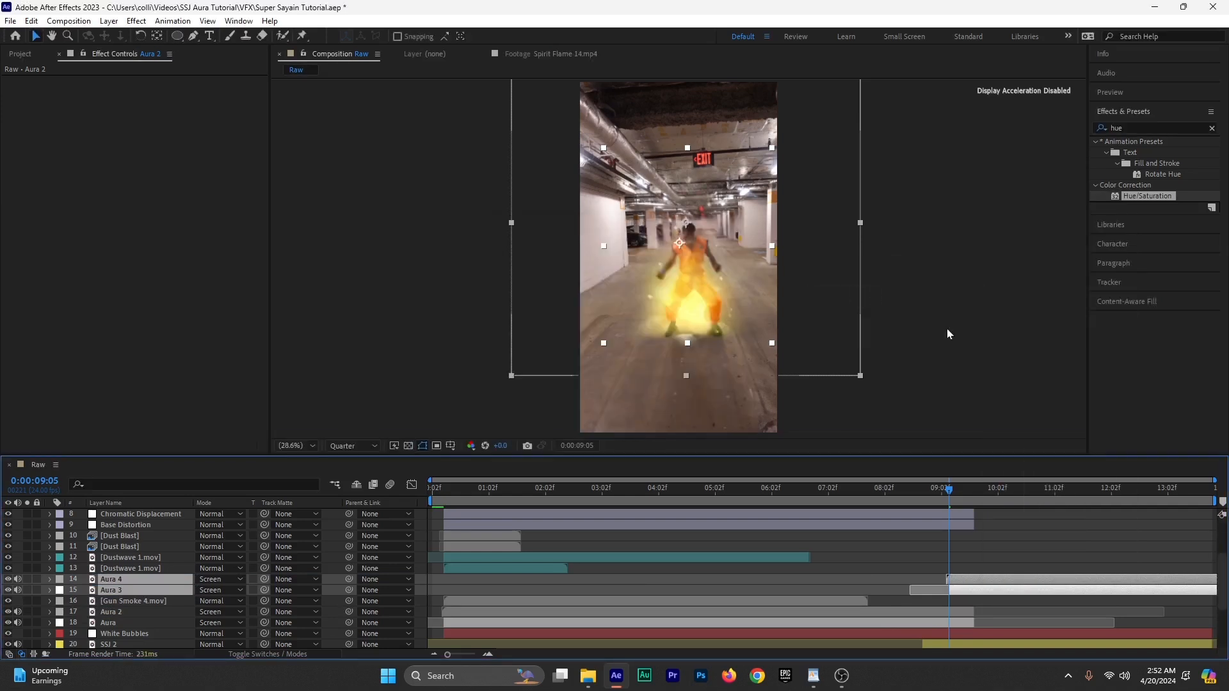
key("space")
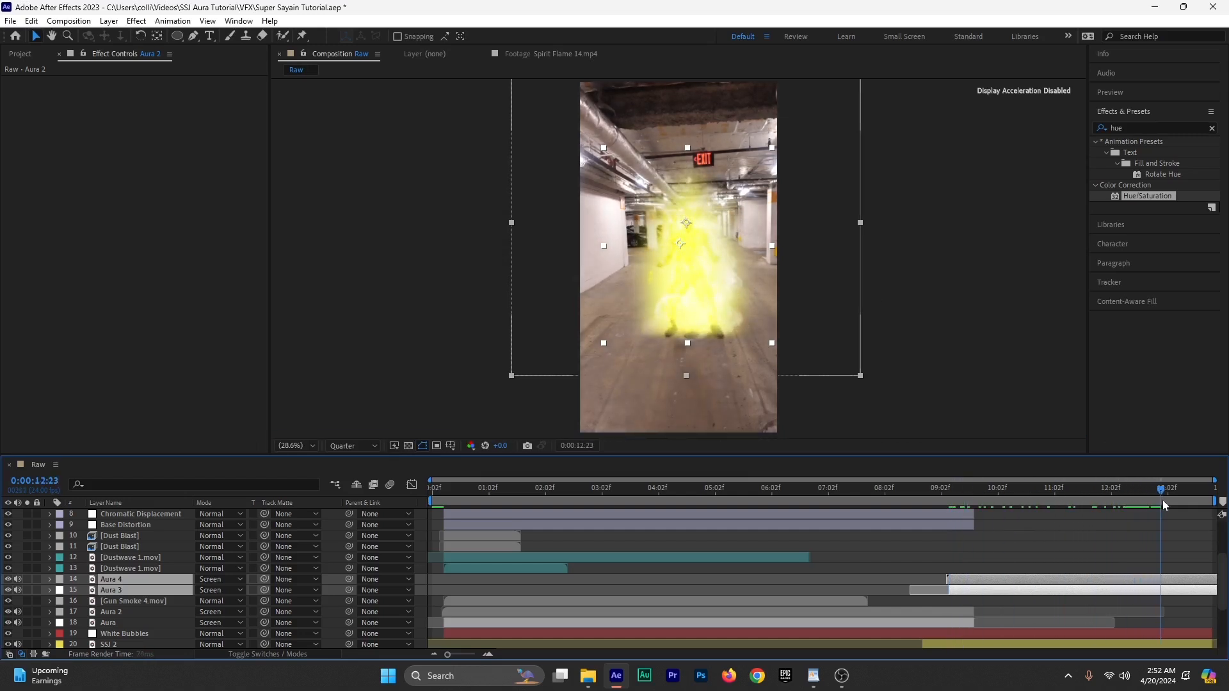
key("space")
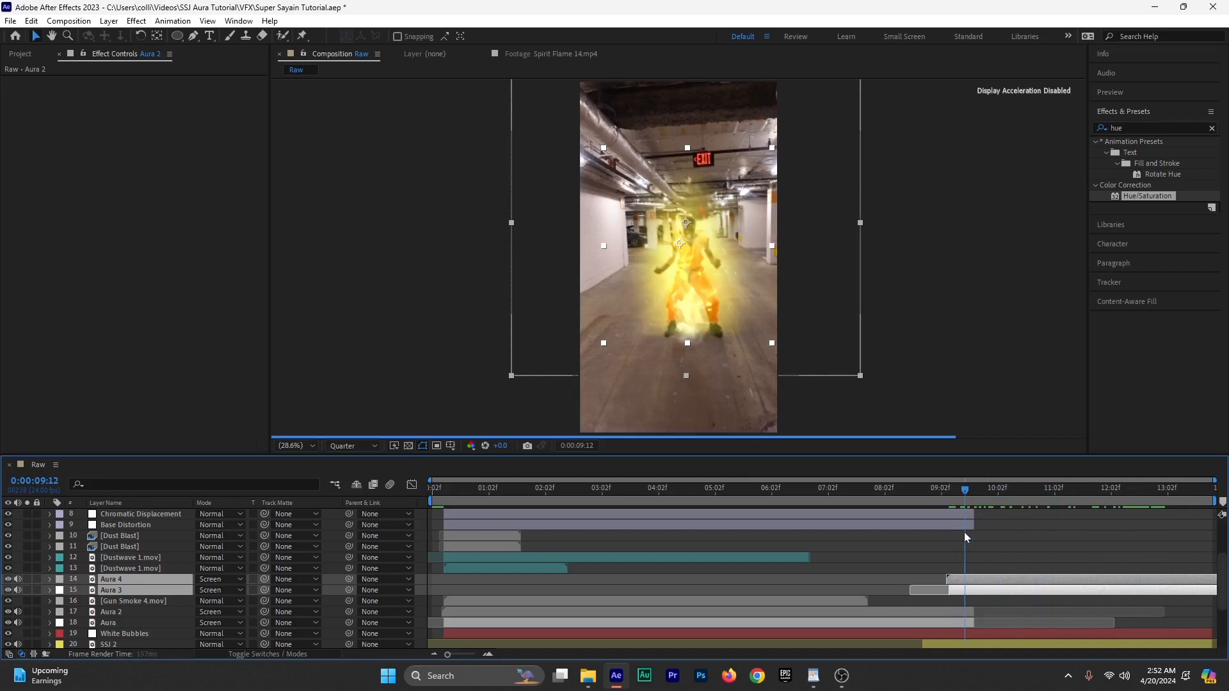
Step: Set the Chromatic Displacement 2 layer's Displacement Layer to Aura 3 and scrub forward to check the distortion
left_click(989, 552)
left_click(981, 580)
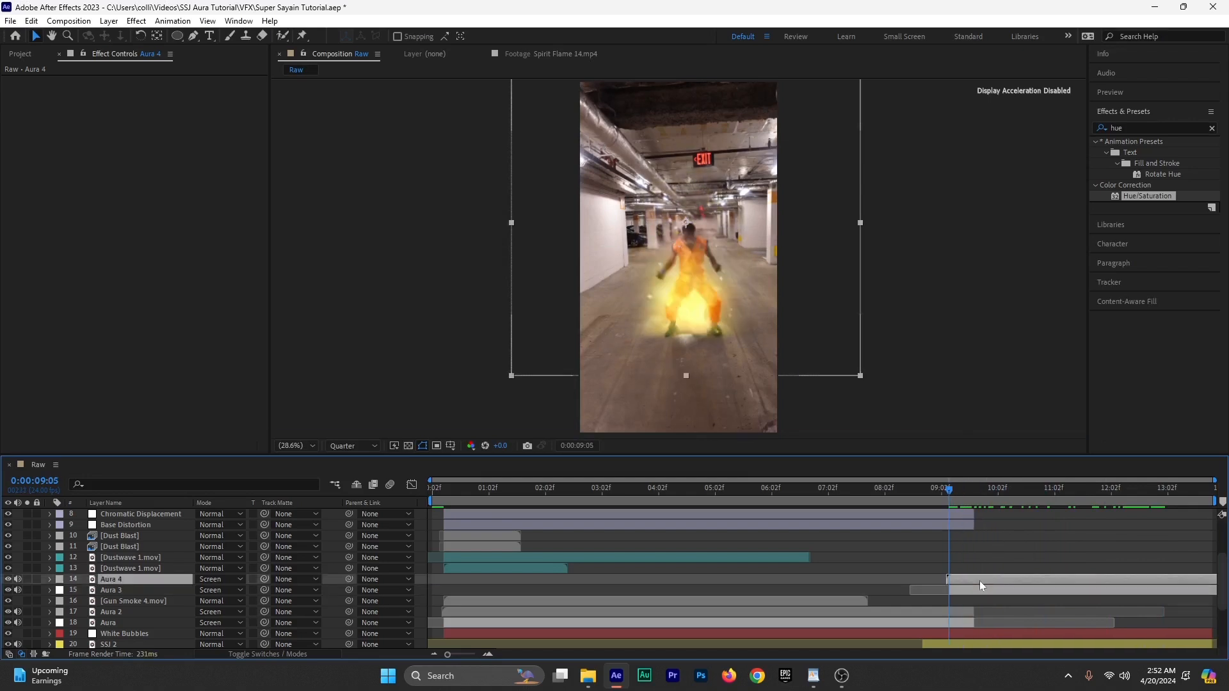
scroll(1003, 580, "up", 2)
left_click(982, 547)
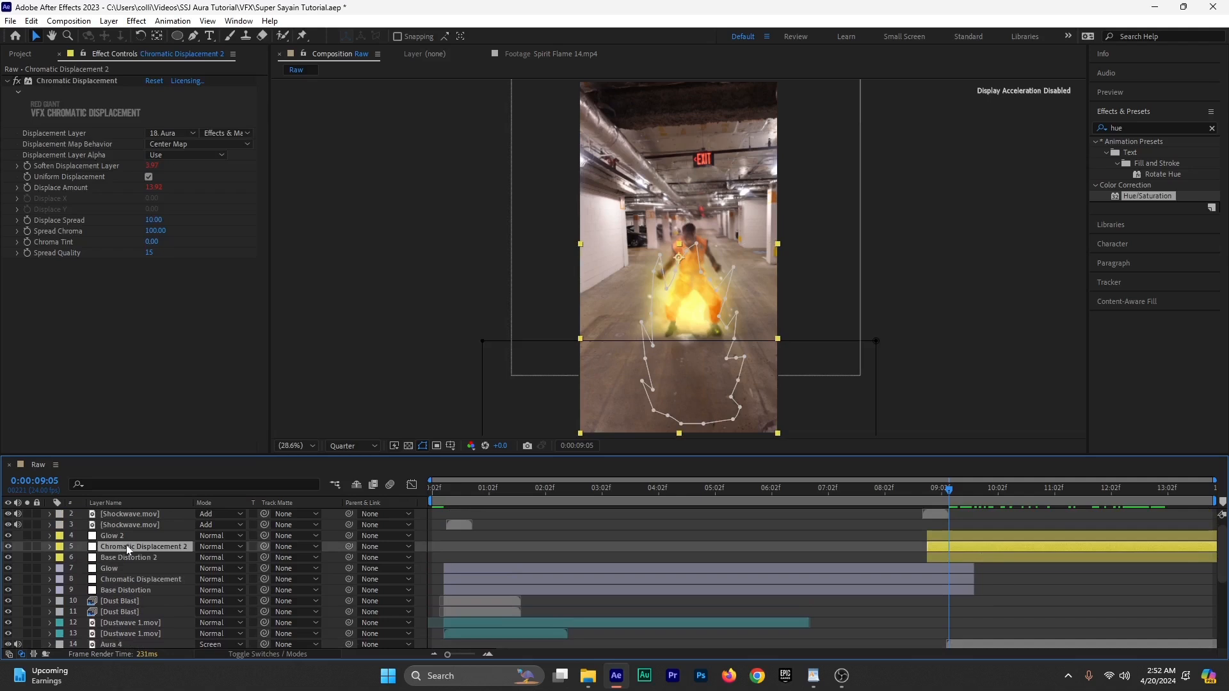
scroll(819, 585, "down", 4)
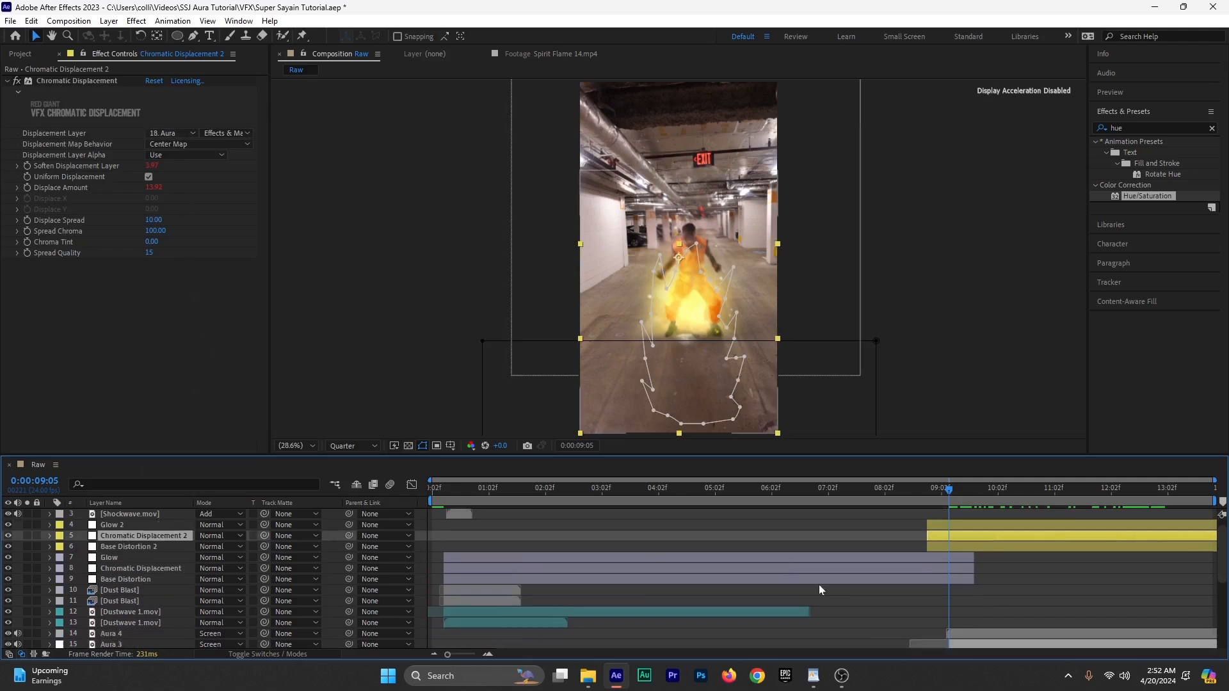
left_click(990, 580)
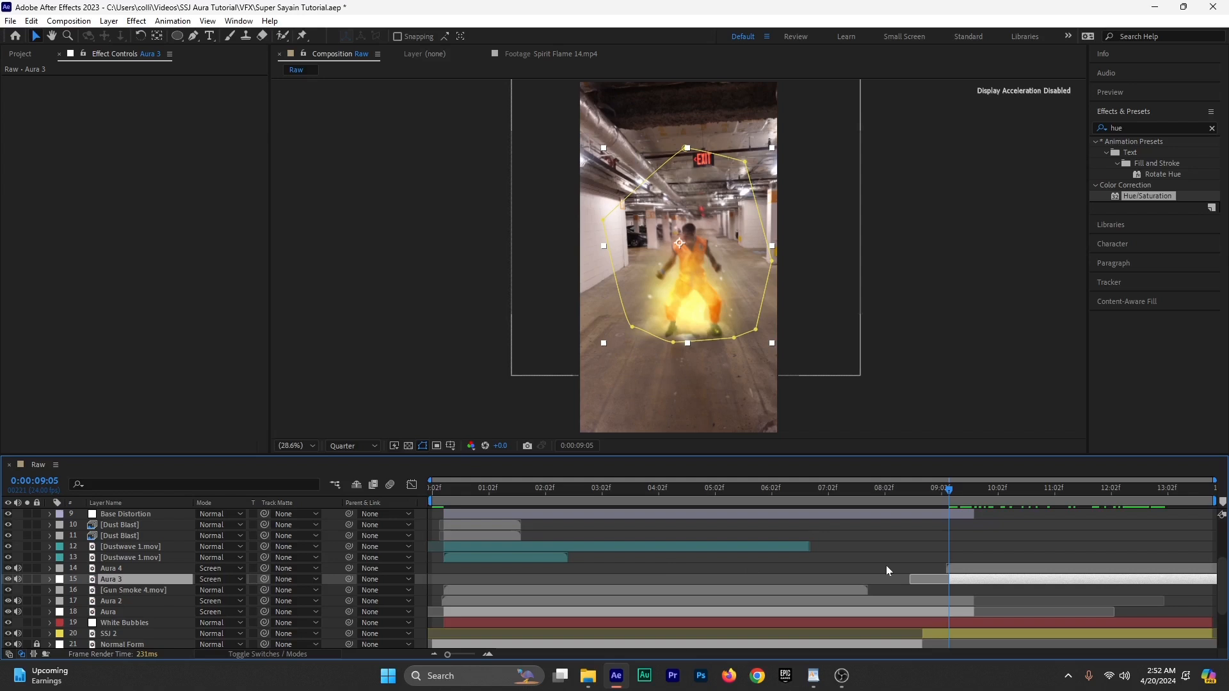
scroll(928, 550, "up", 3)
left_click(984, 524)
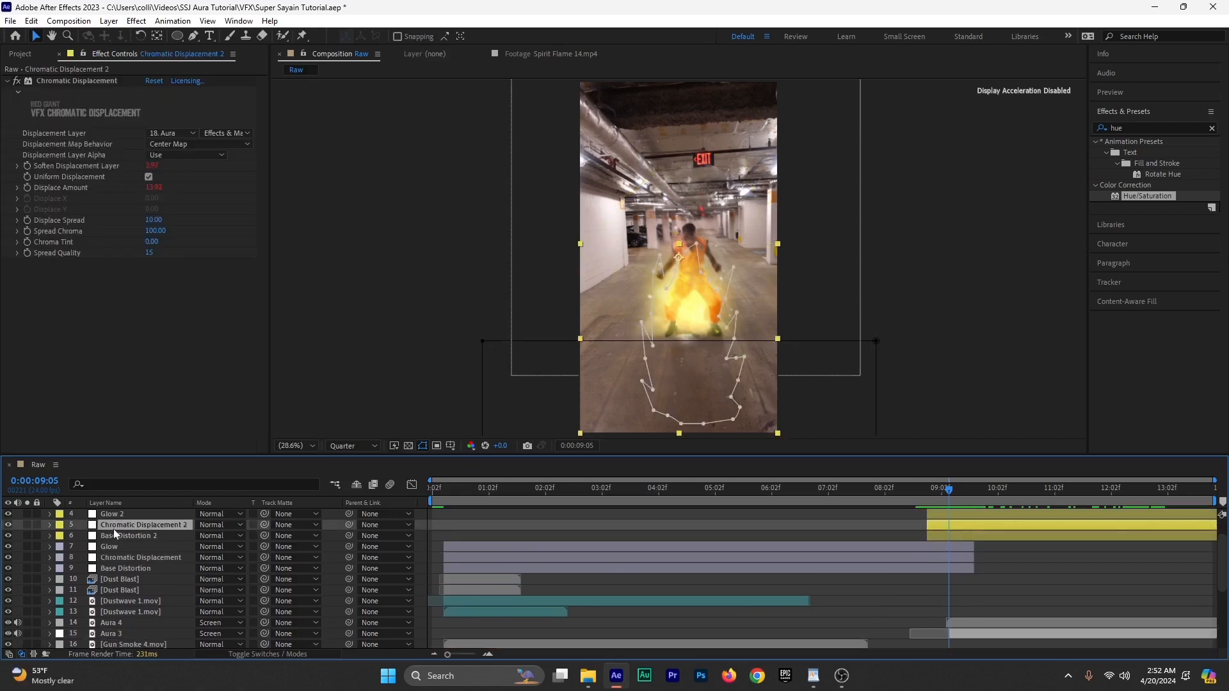
left_click(172, 132)
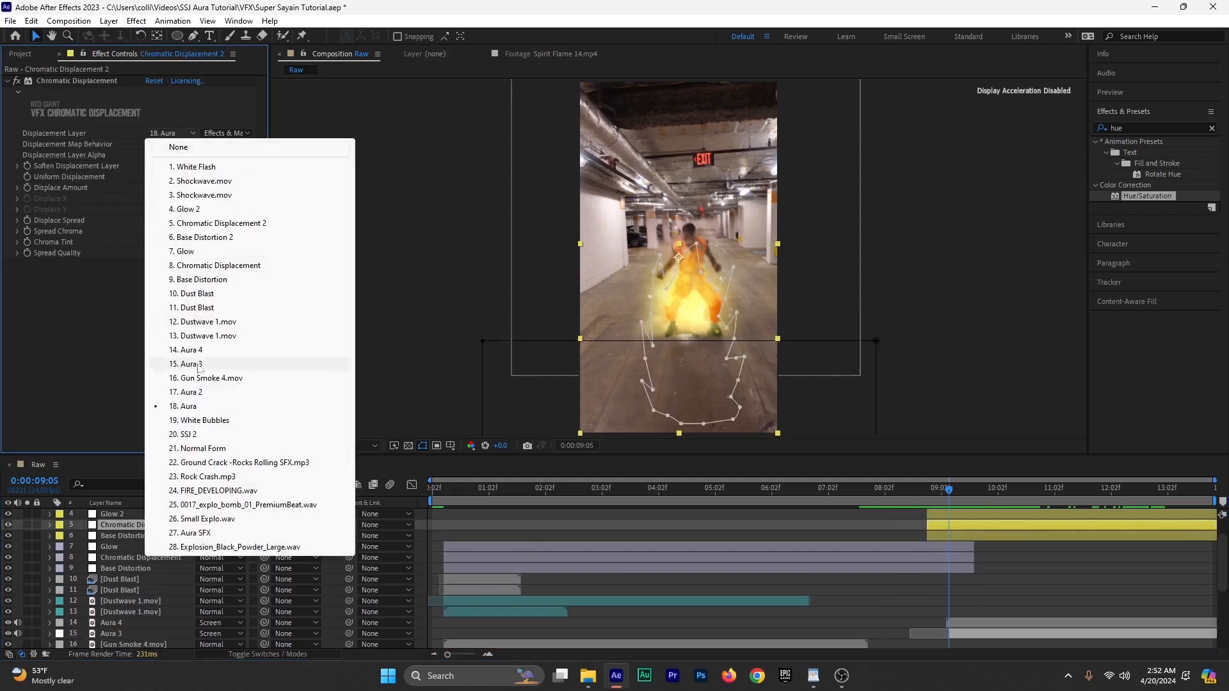
left_click(198, 366)
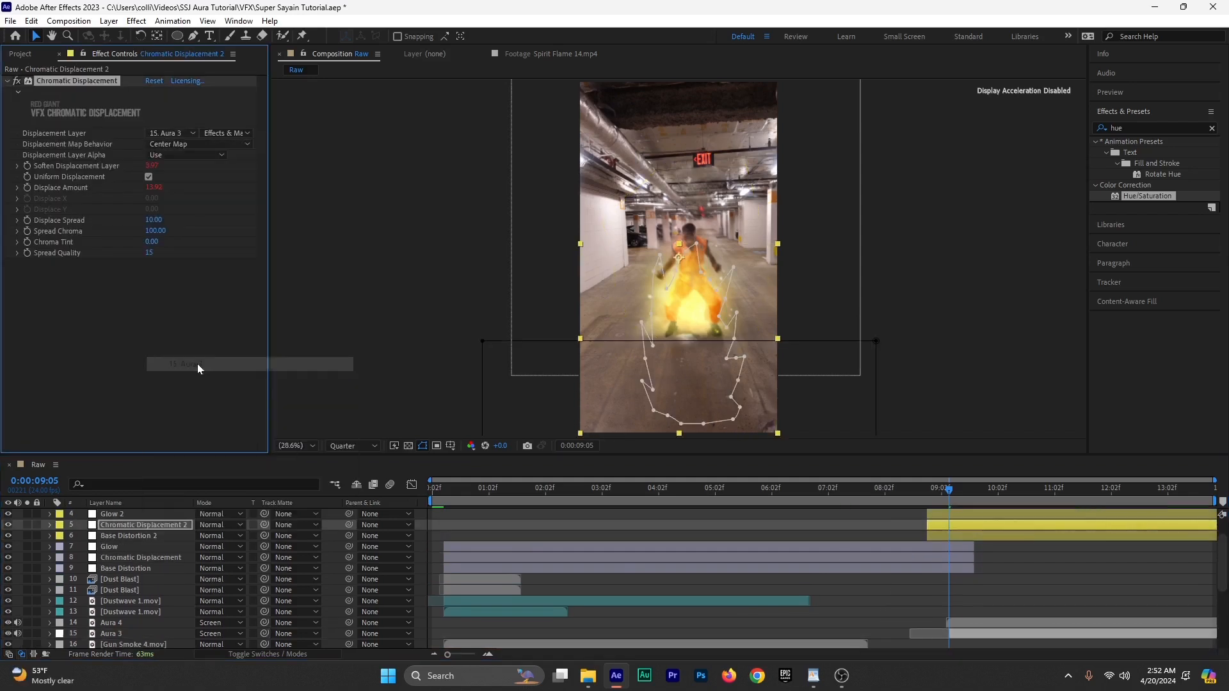
left_click(971, 497)
left_click_drag(970, 496, 1115, 503)
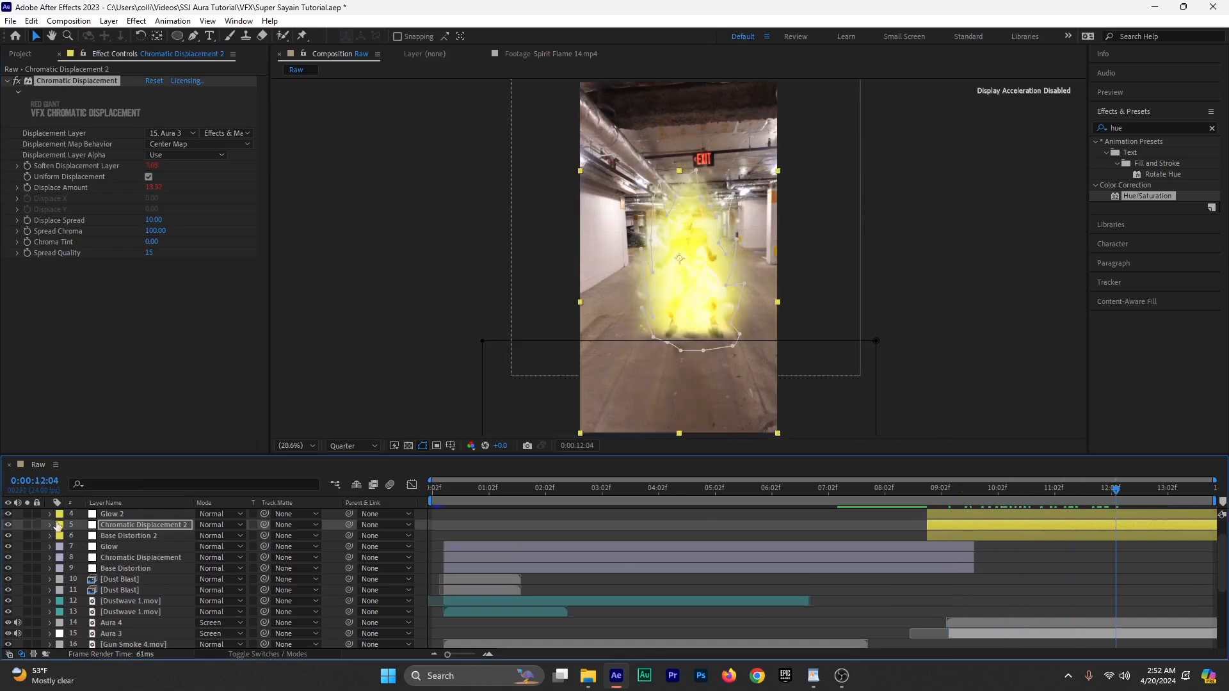
Step: Move the Glow 2 layer between Aura 4 and Aura 3 in the layer stack and scrub through the glow
left_click(120, 513)
left_click_drag(120, 512, 121, 633)
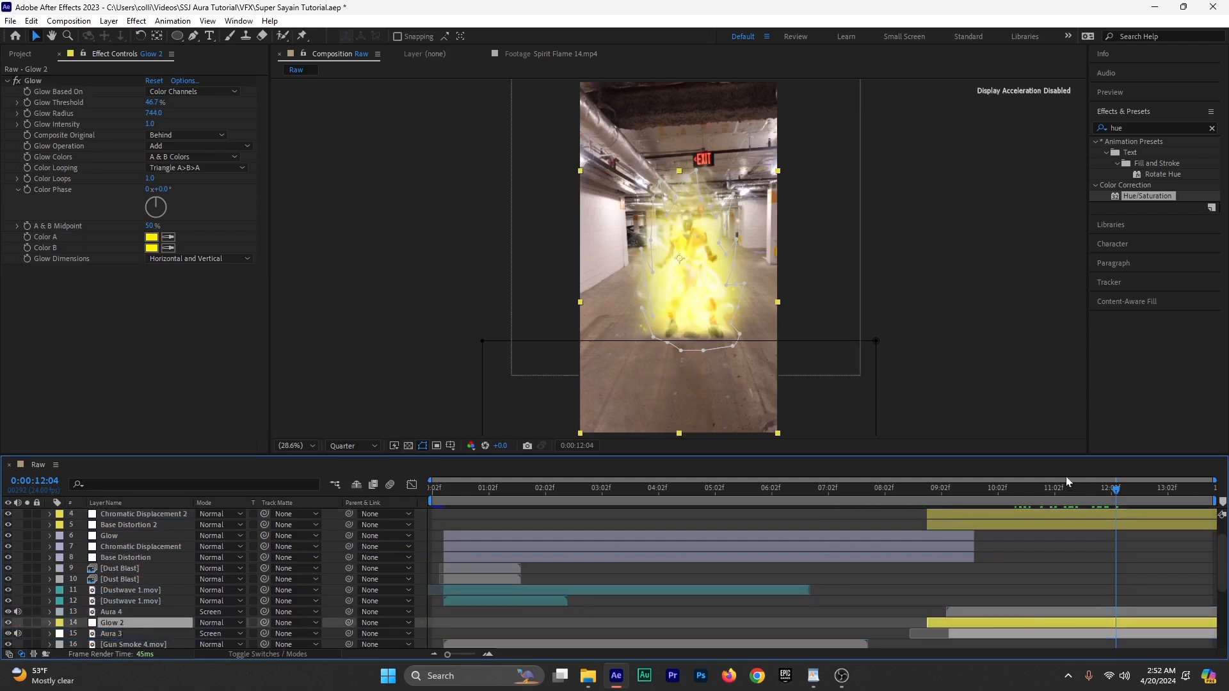
left_click(1052, 490)
left_click_drag(1052, 492, 1145, 517)
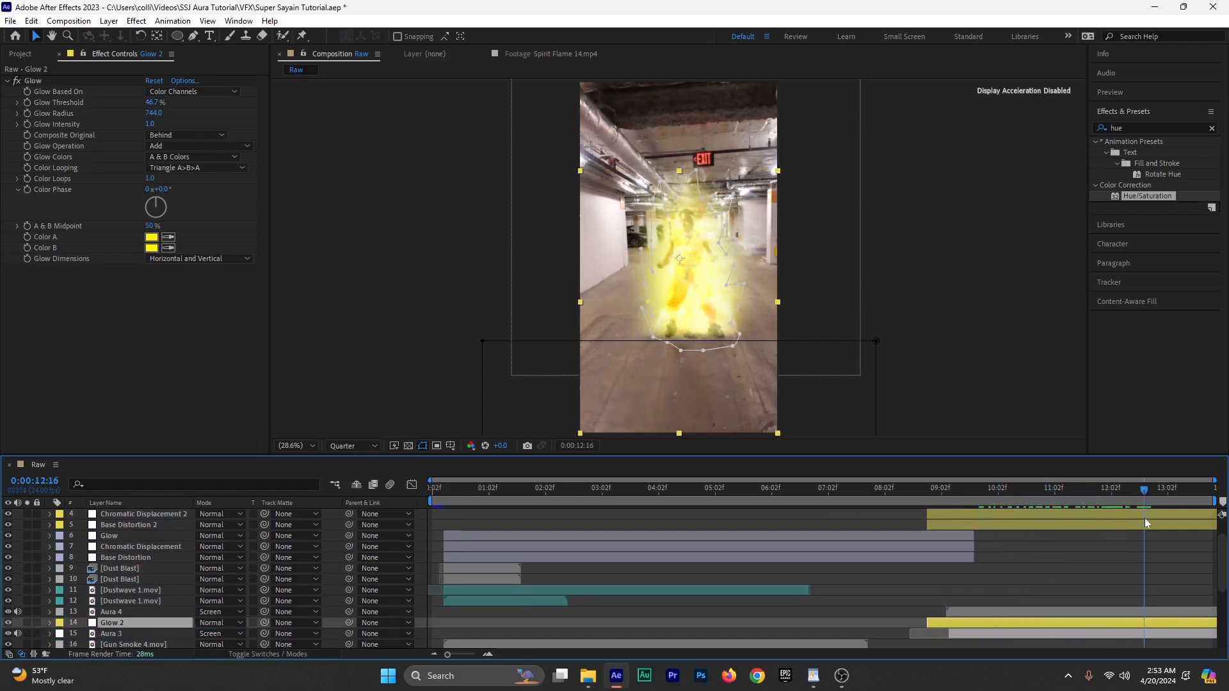
Step: Lower the Glow 2 layer's opacity to about 64% and check the softer glow around 0:00:12:11
scroll(1024, 613, "down", 1)
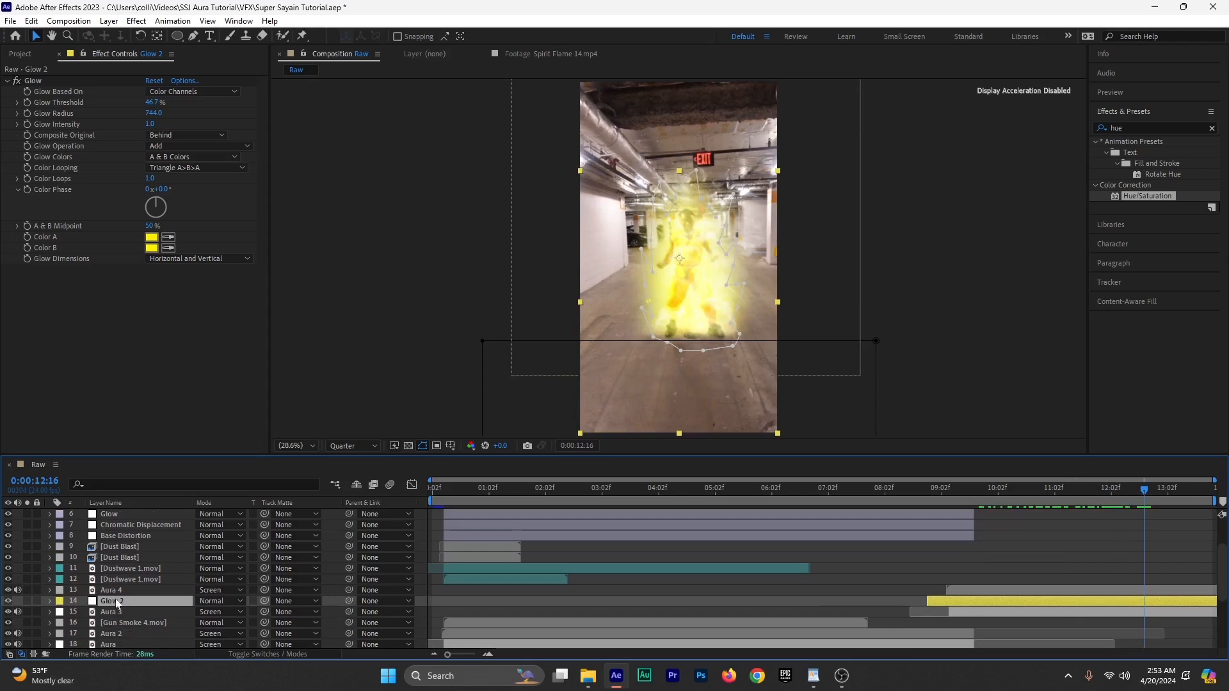
key("t")
left_click_drag(201, 613, 165, 610)
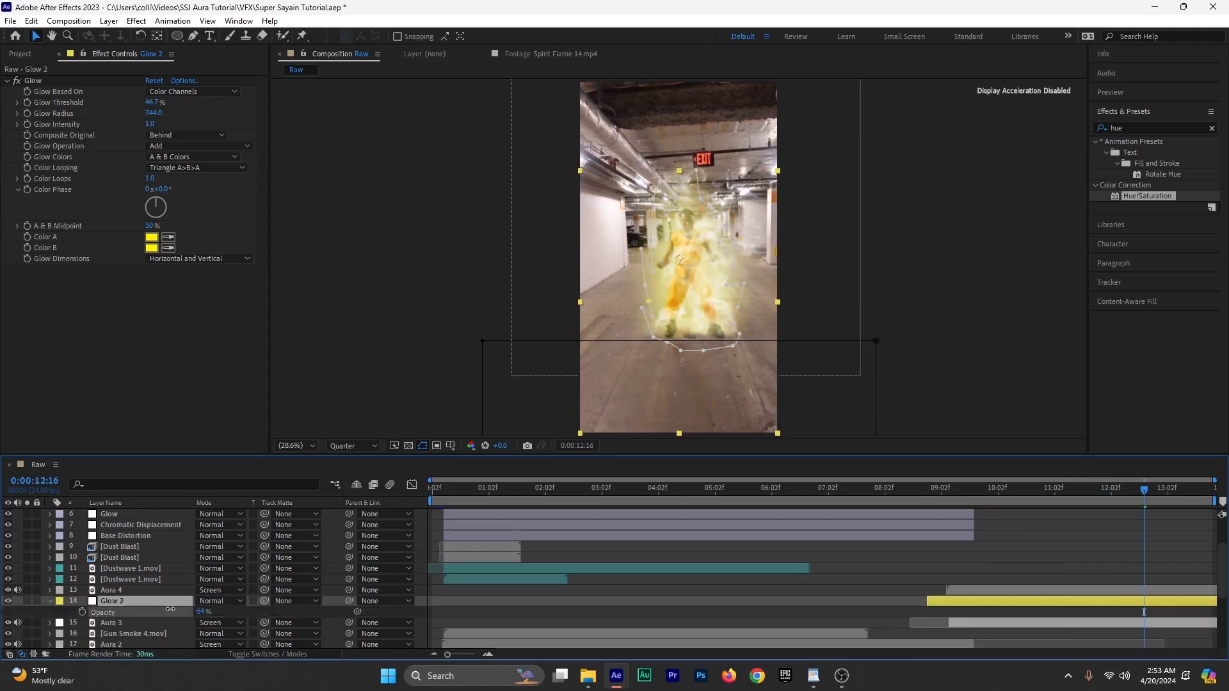
left_click(1200, 530)
mouse_move(1143, 489)
left_mouse_down()
mouse_move(996, 488)
mouse_move(1133, 510)
left_mouse_up()
left_click(50, 601)
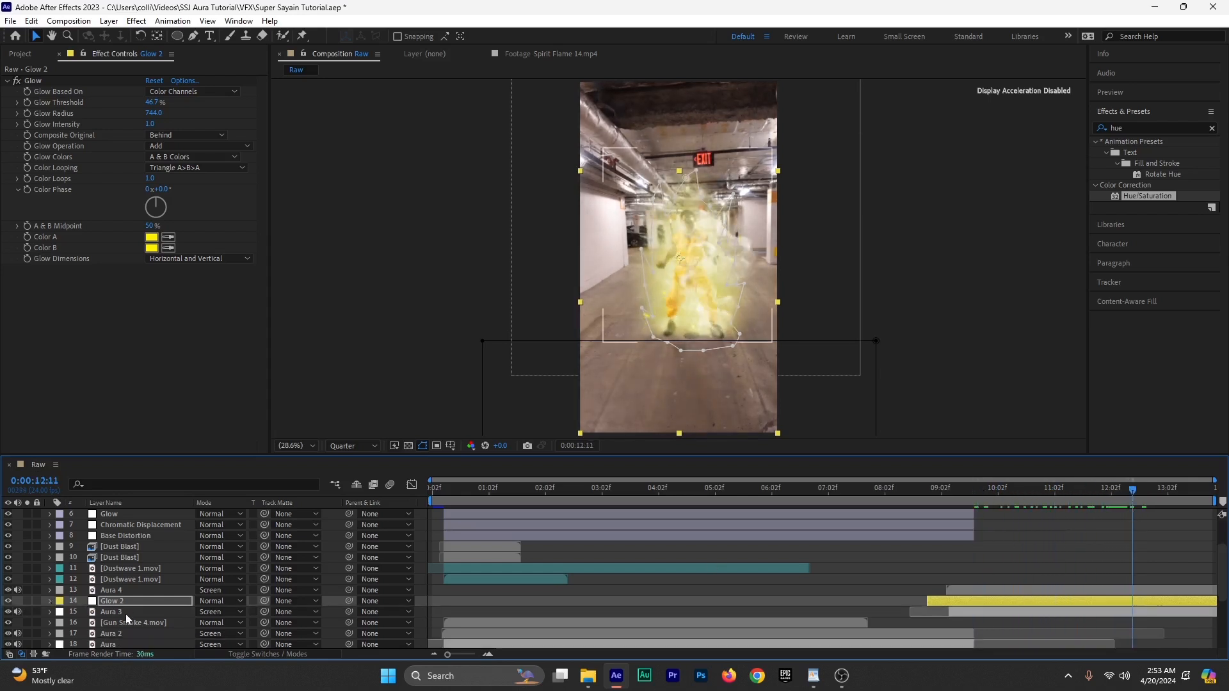
Step: Apply the Hue/Saturation effect to the Aura 4 layer and check the aura around 0:00:11:11
left_click(125, 613)
scroll(184, 619, "down", 1)
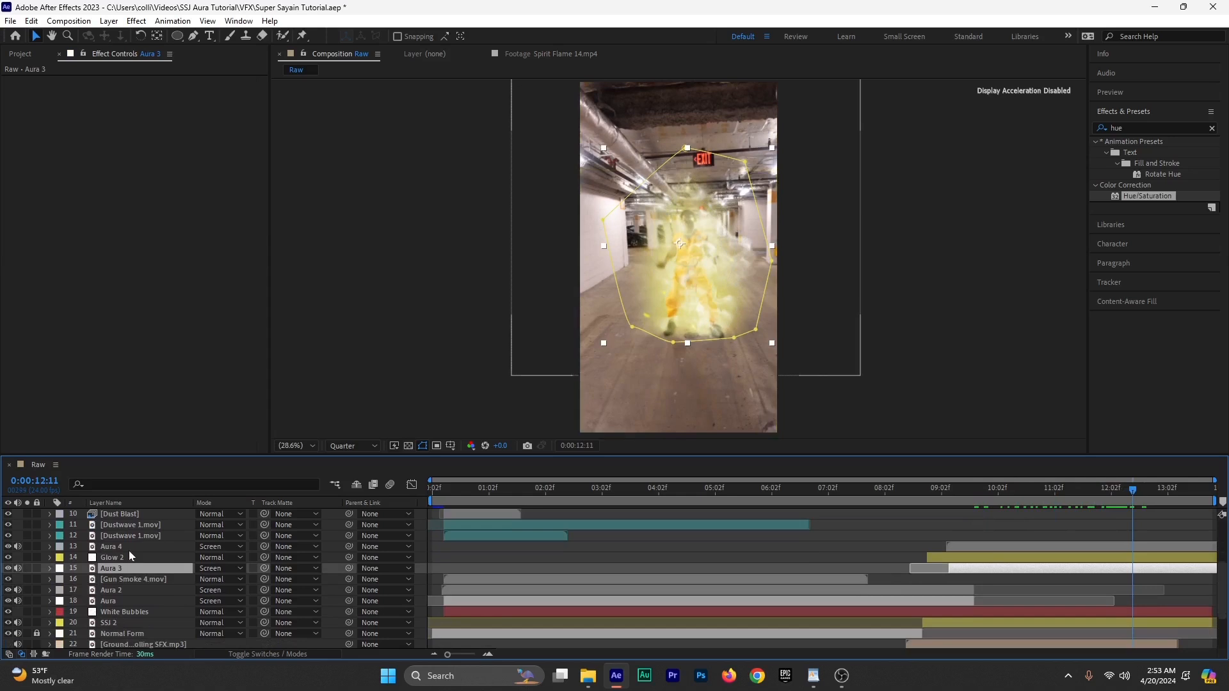
left_click(110, 547, "ctrl")
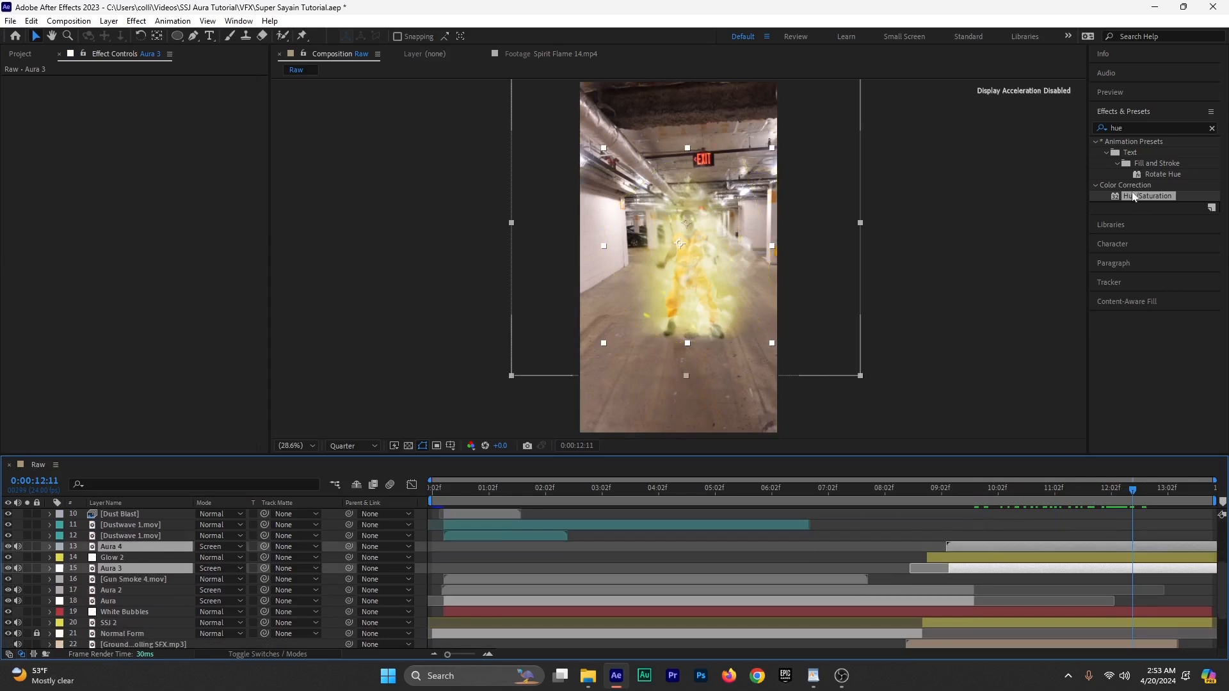
left_click_drag(1133, 197, 1006, 544)
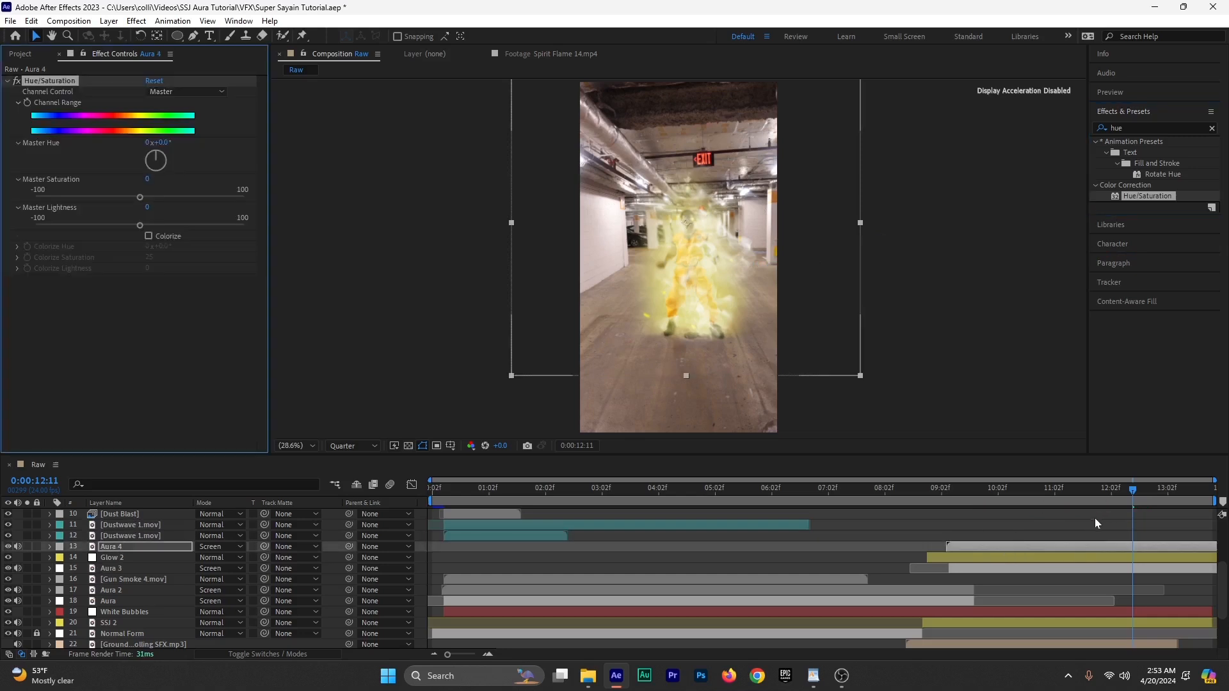
left_click(1072, 501)
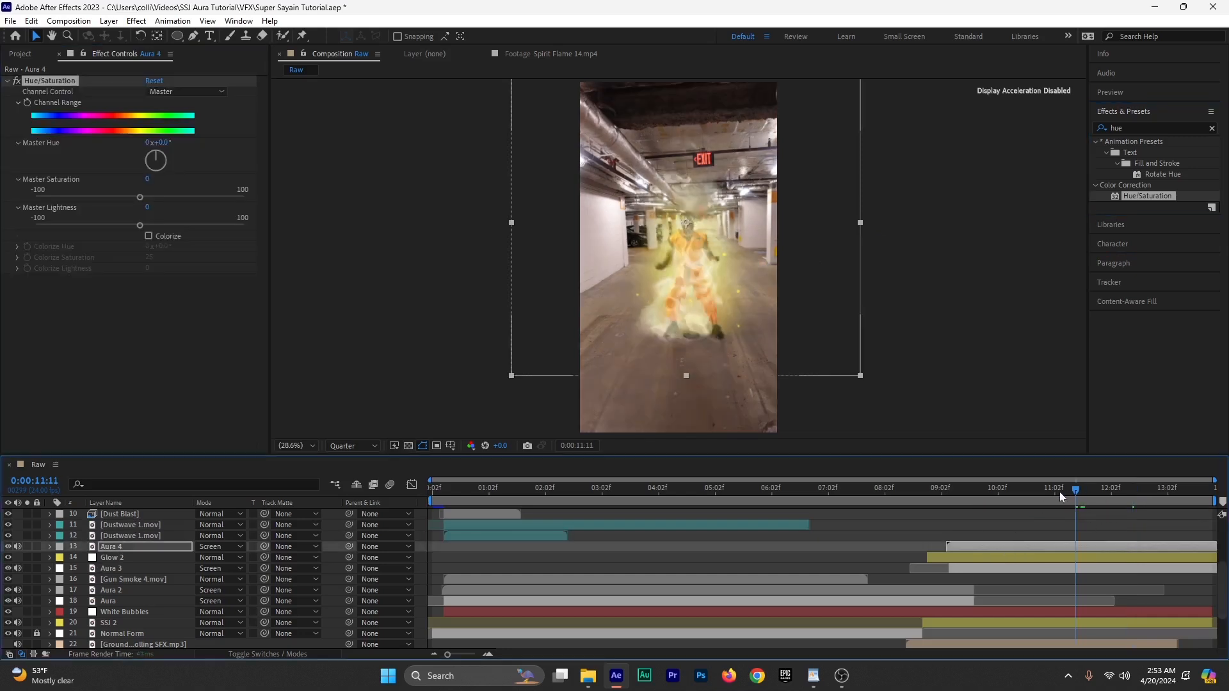
Step: Solo the Aura 4 layer and colorize it yellow with Colorize Hue 48° and Colorize Saturation 55
left_click(26, 546)
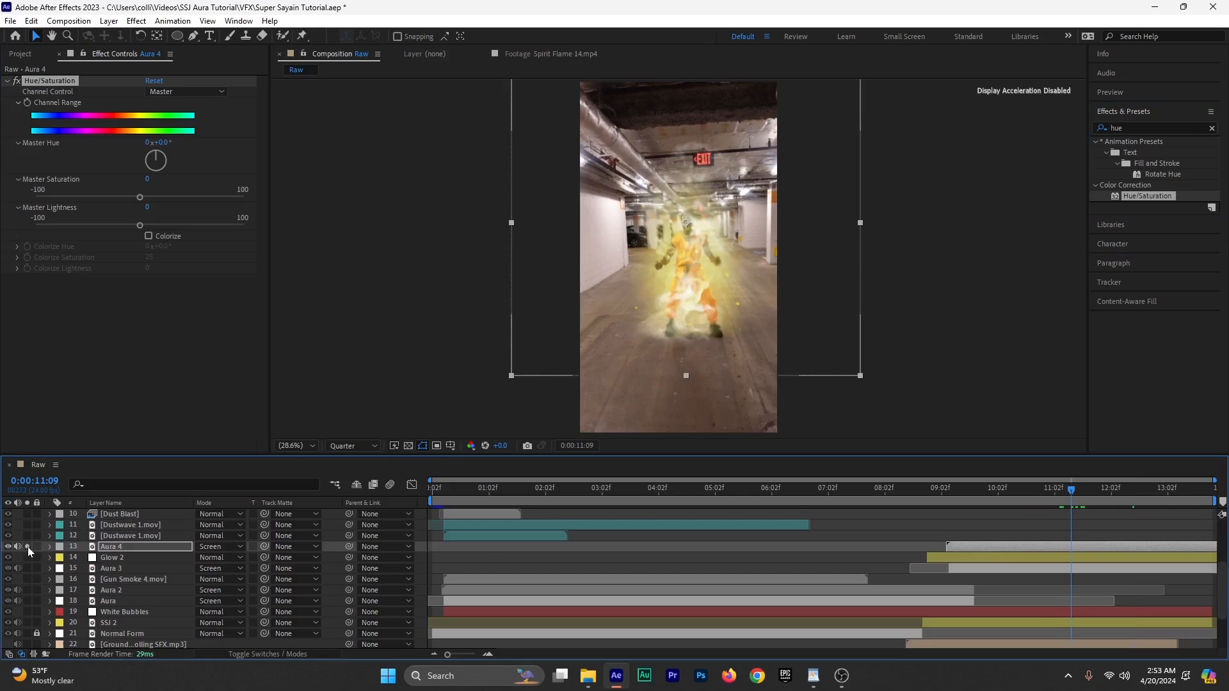
mouse_move(1079, 492)
left_mouse_down()
mouse_move(1032, 499)
mouse_move(1060, 502)
left_mouse_up()
left_click(986, 547)
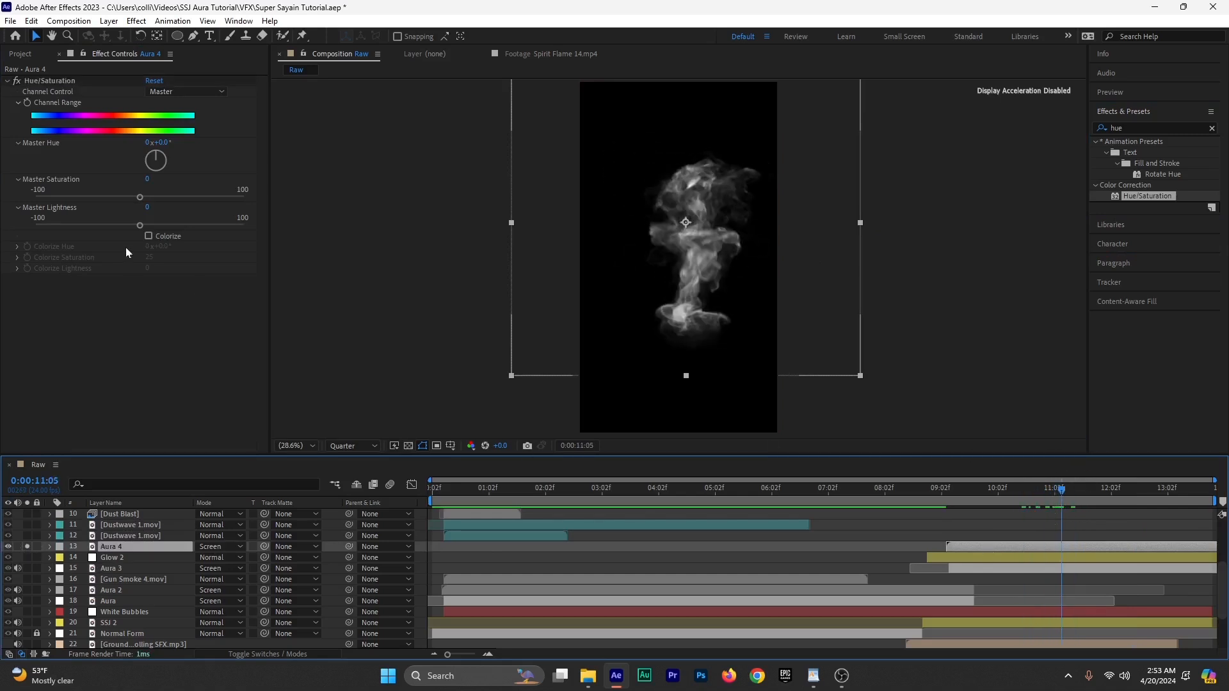
left_click(149, 236)
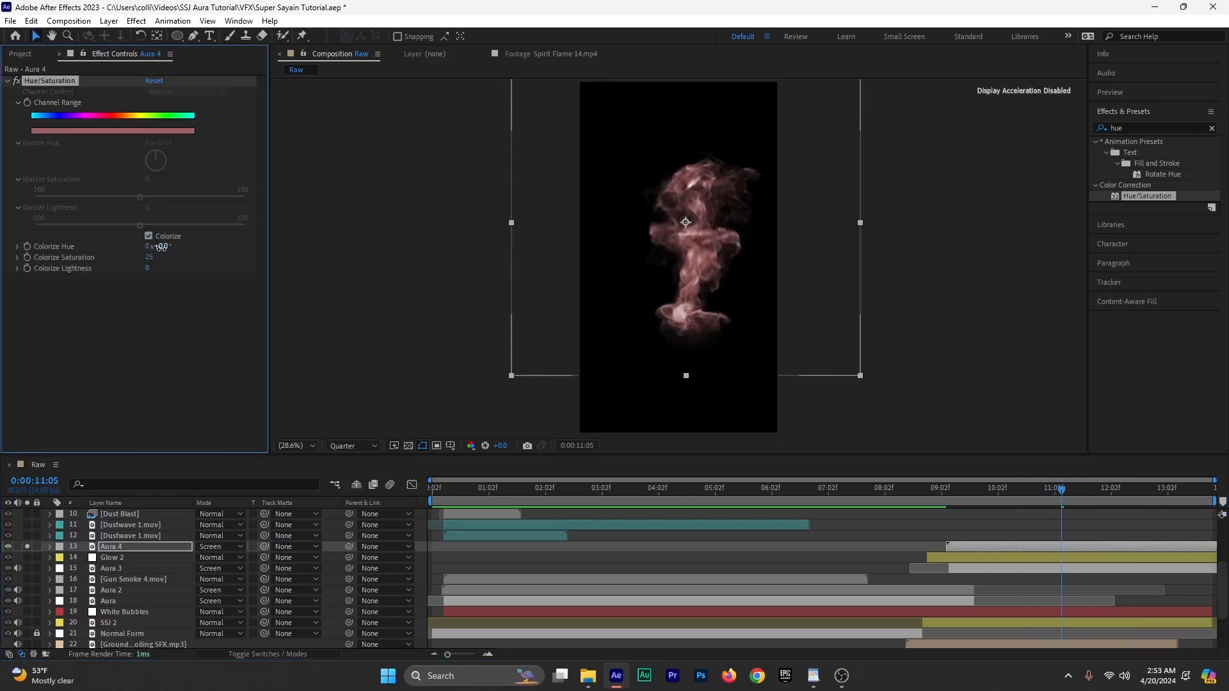
mouse_move(160, 247)
left_mouse_down()
mouse_move(194, 252)
mouse_move(166, 258)
left_mouse_up()
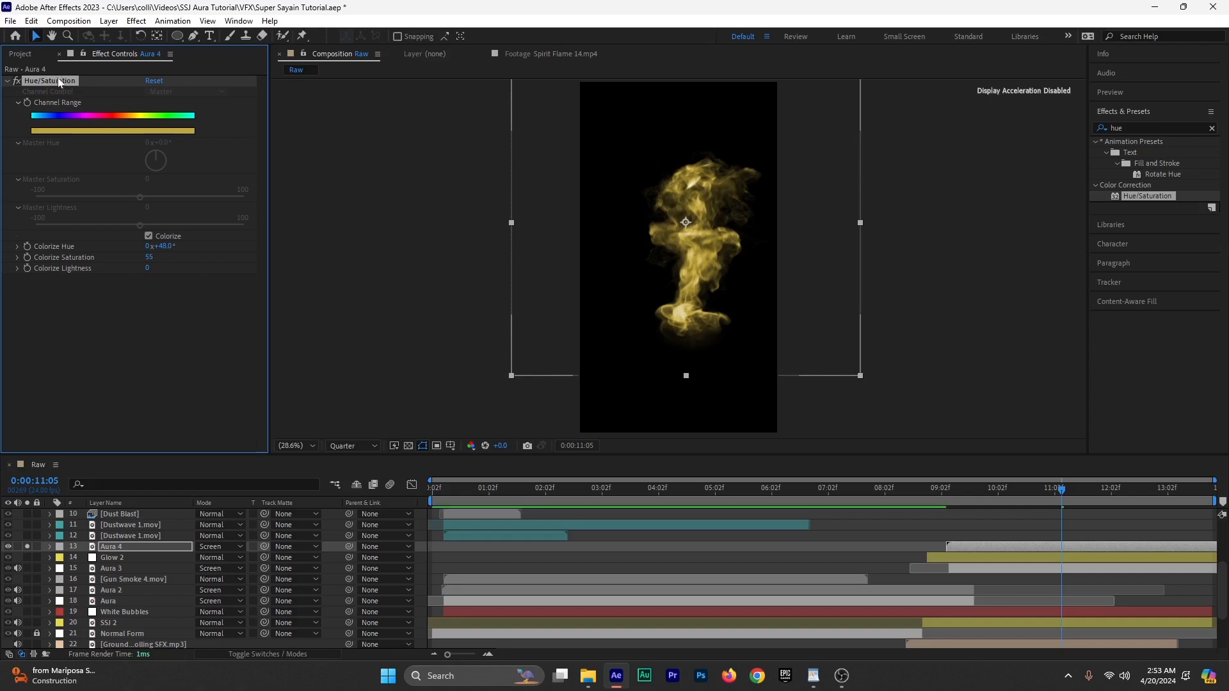
Step: Copy Aura 4's yellow Hue/Saturation effect onto the Aura 3 layer
left_click(120, 568)
key("ctrl+v")
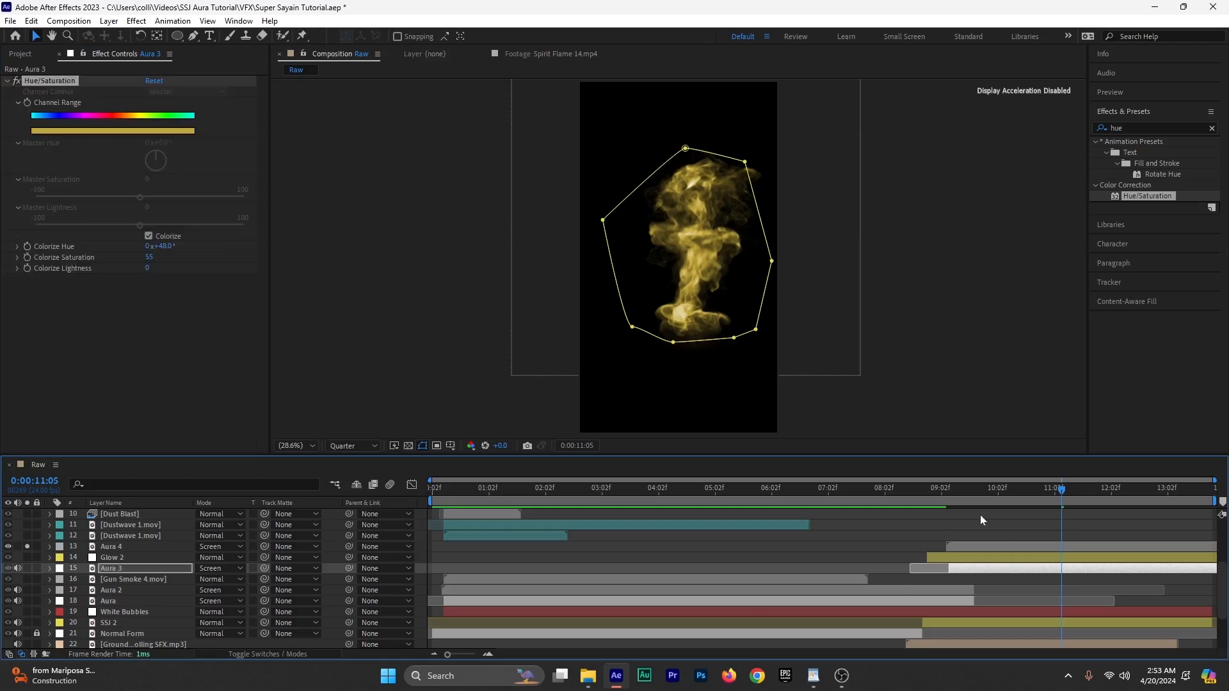
Step: Turn off solo on the Aura 4 layer and check the full composite from 0:00:09:03 to 0:00:12:18
left_click_drag(954, 505, 939, 501)
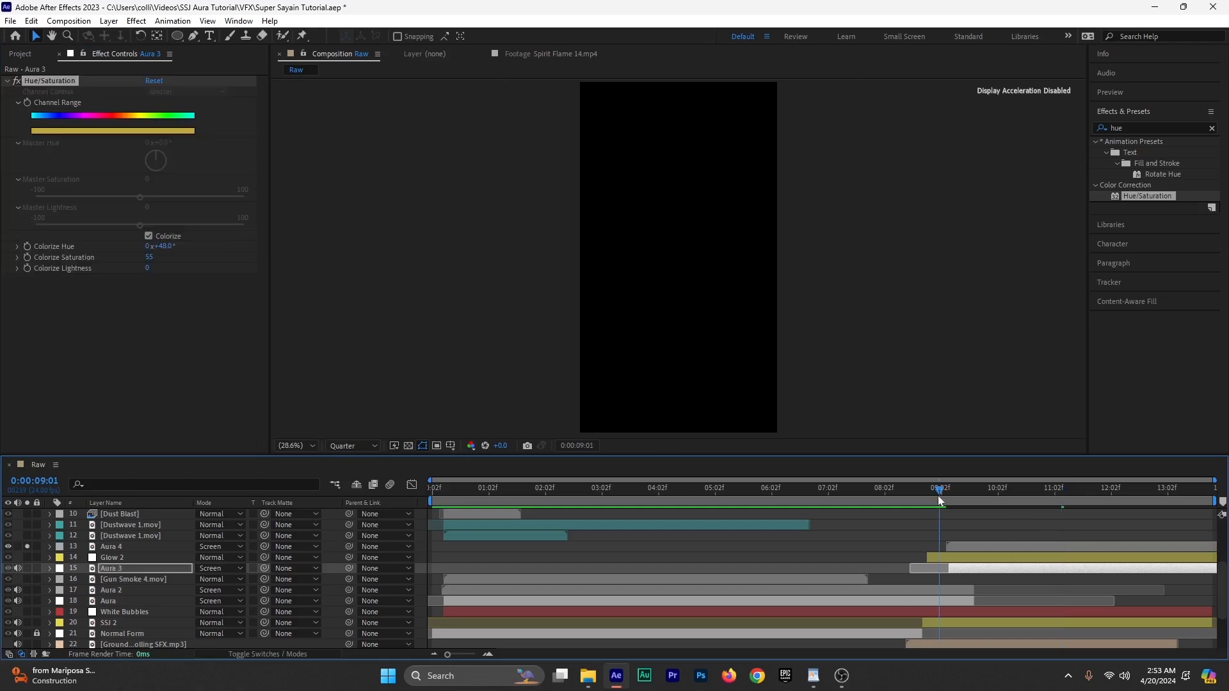
left_click(27, 548)
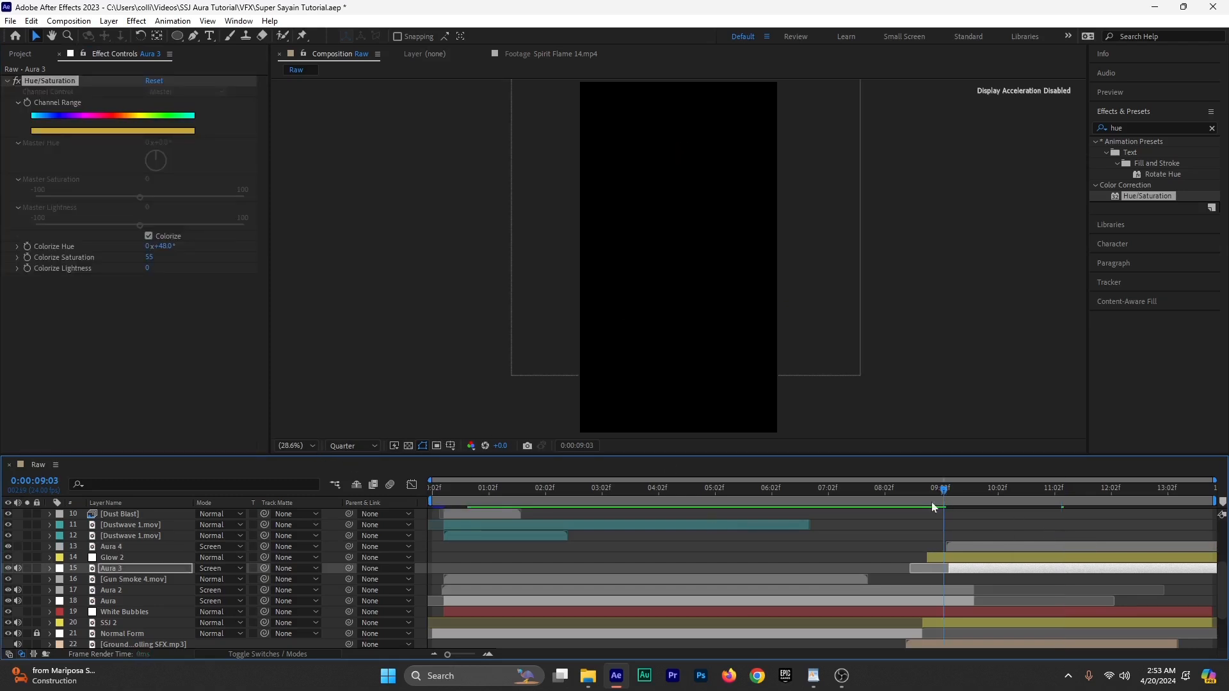
left_click_drag(943, 491, 1149, 514)
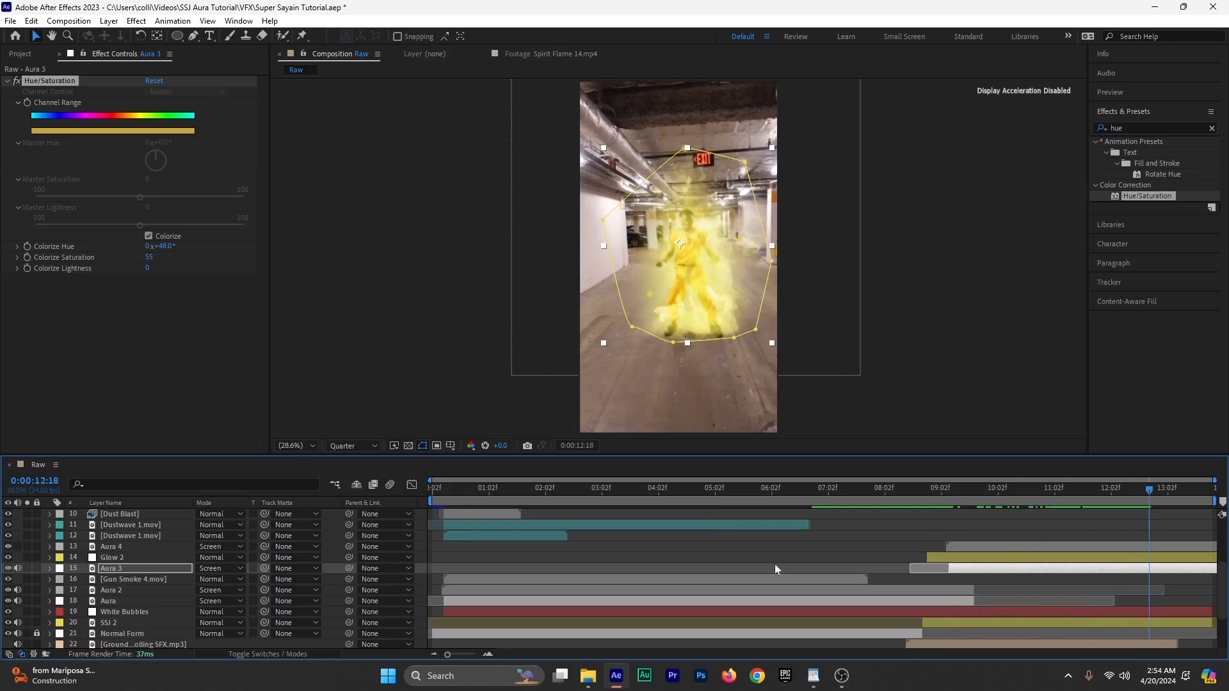
Step: Move the Glow 2 layer above the Aura 4 and second Dustwave 1.mov layers and check the glow around 0:00:12:05
scroll(186, 584, "up", 3)
left_click(144, 613)
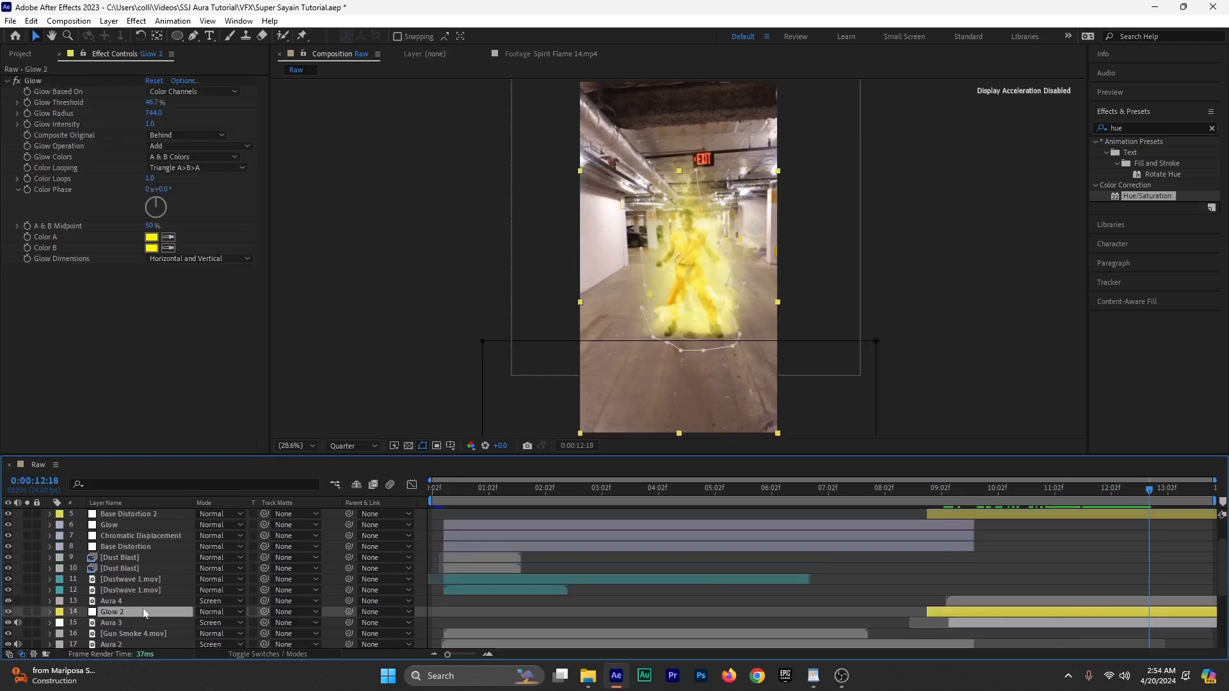
left_click_drag(114, 612, 218, 585)
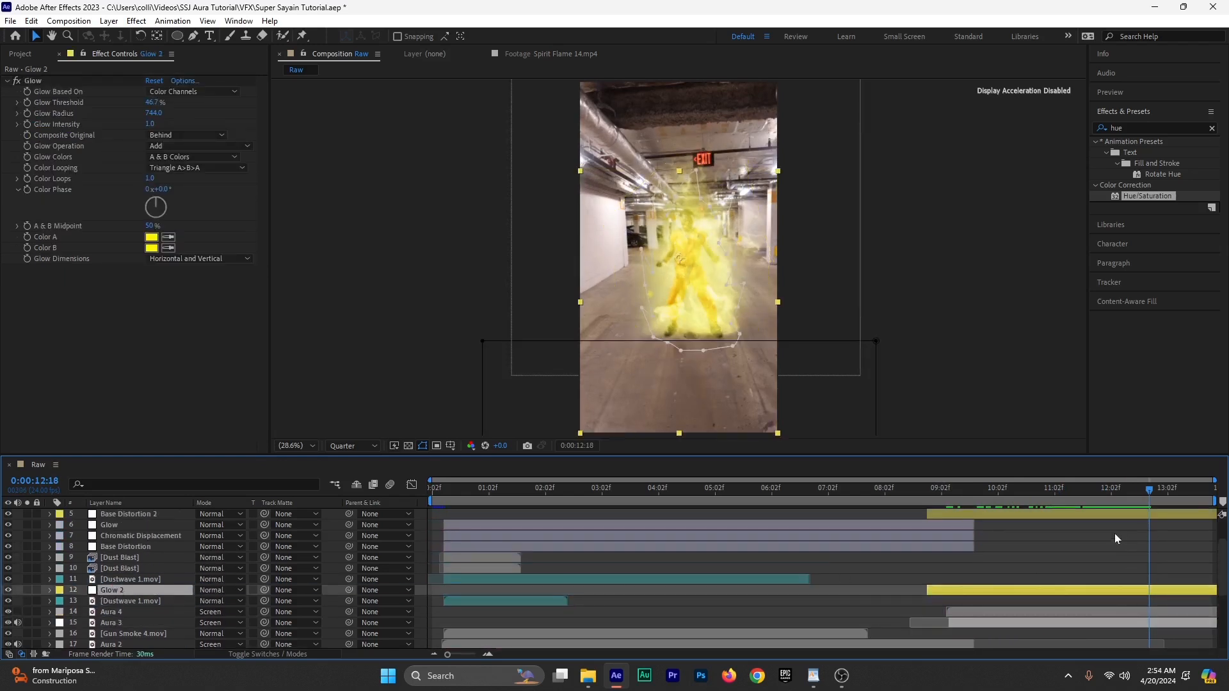
left_click_drag(1085, 497, 1118, 529)
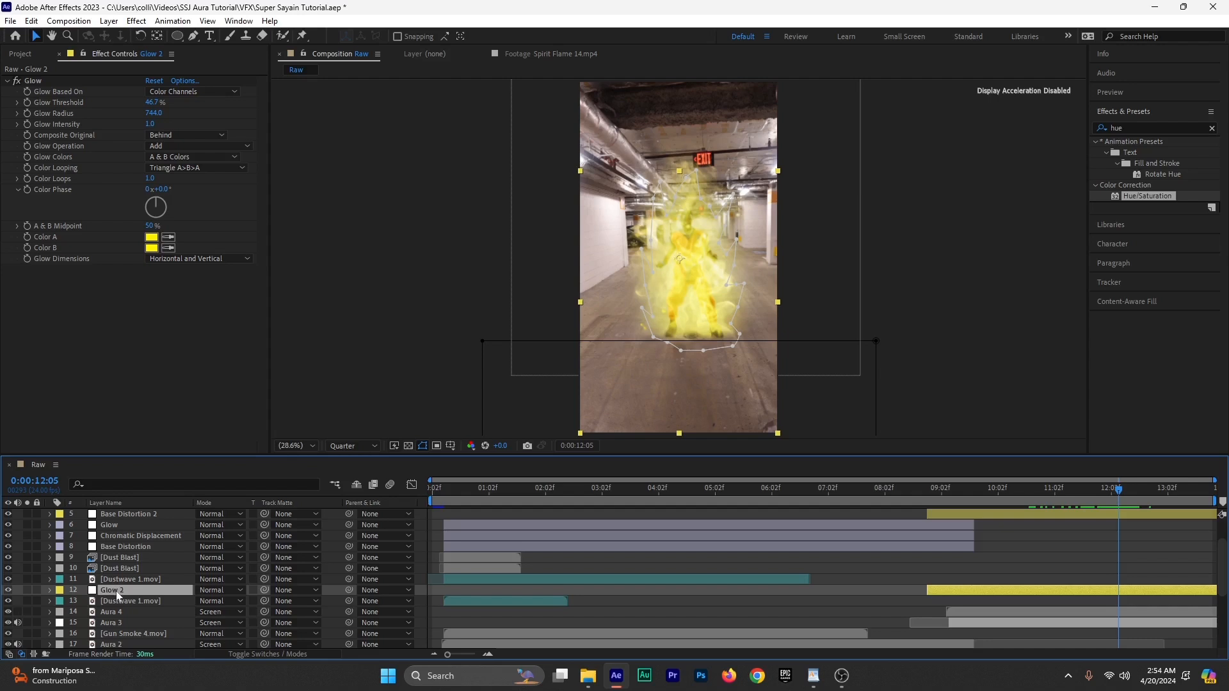
Step: Delete the subtracting Mask 2 from the Glow 2 layer and check the glow between 0:00:09:10 and 0:00:12:05
key("m")
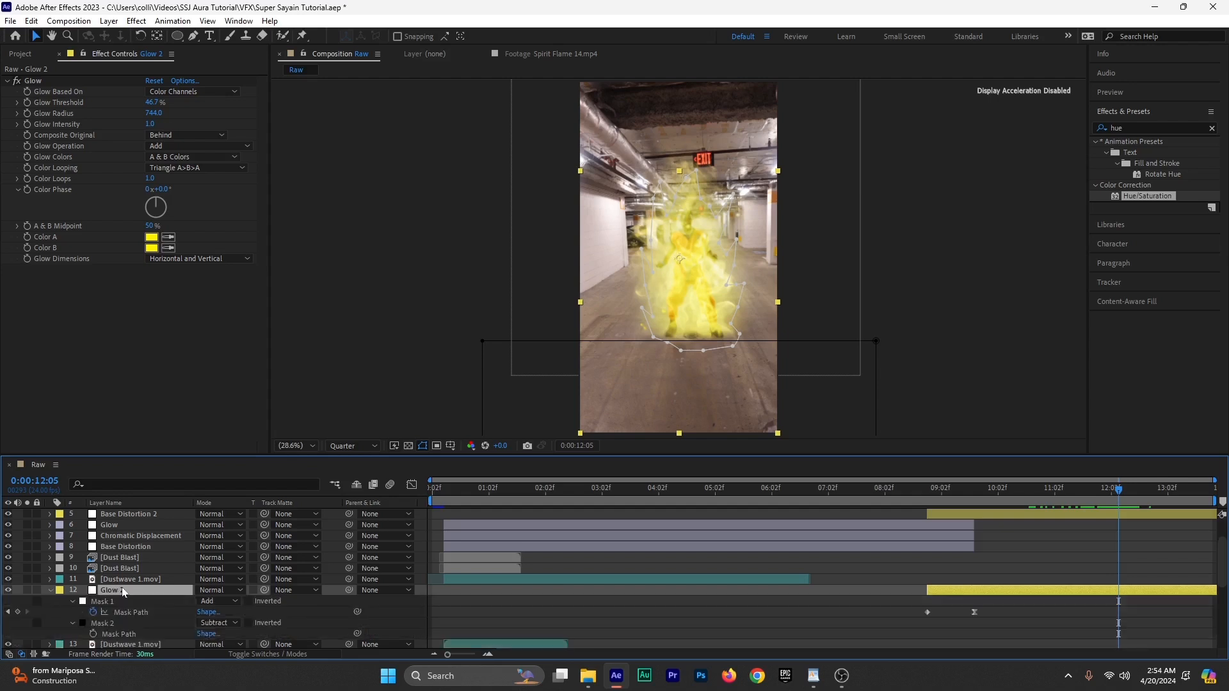
left_click(112, 625)
key("Delete")
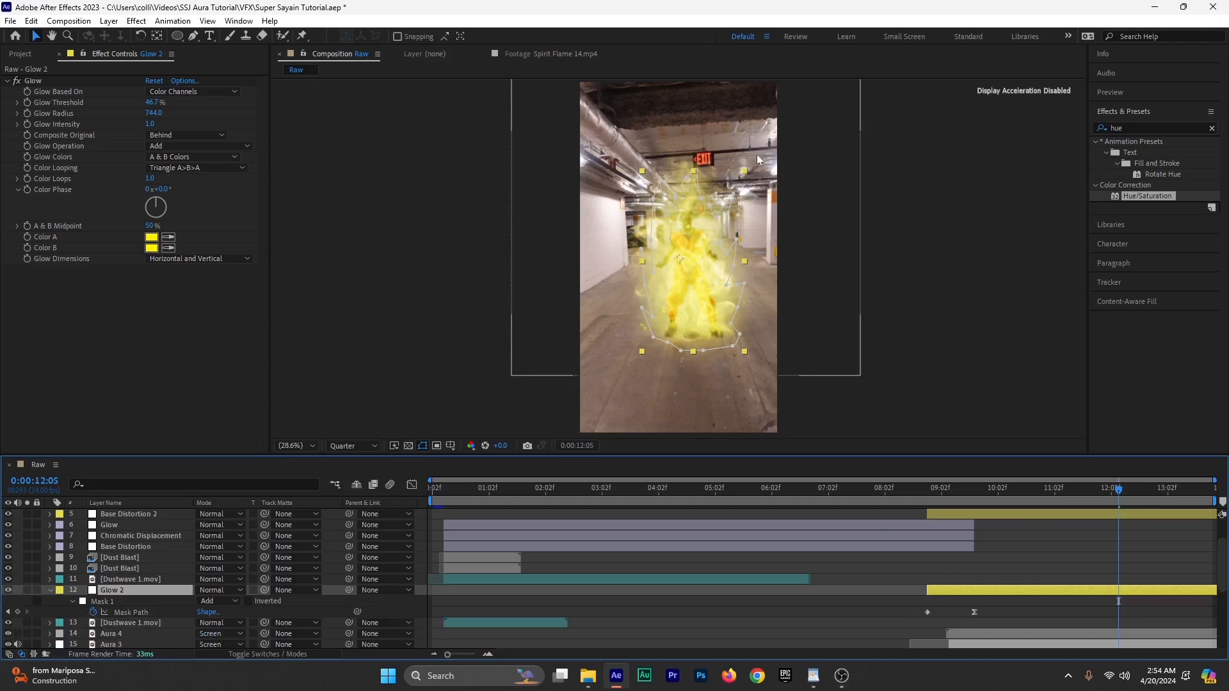
left_click(52, 591)
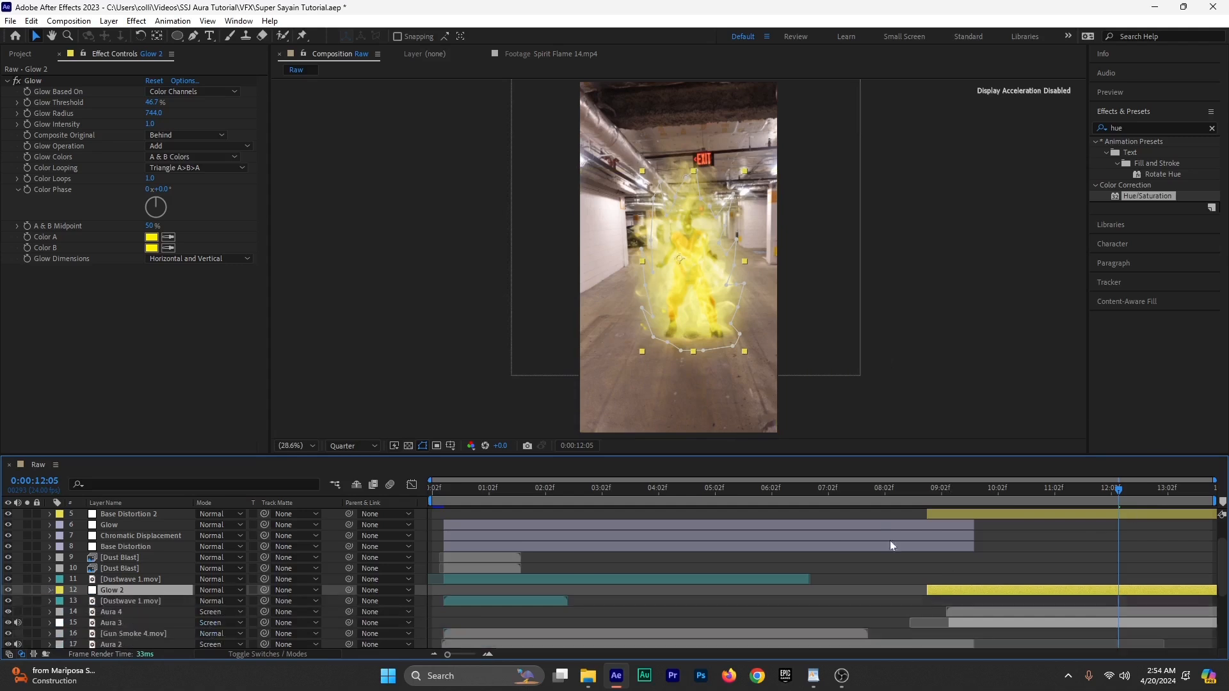
left_click_drag(1028, 500, 959, 520)
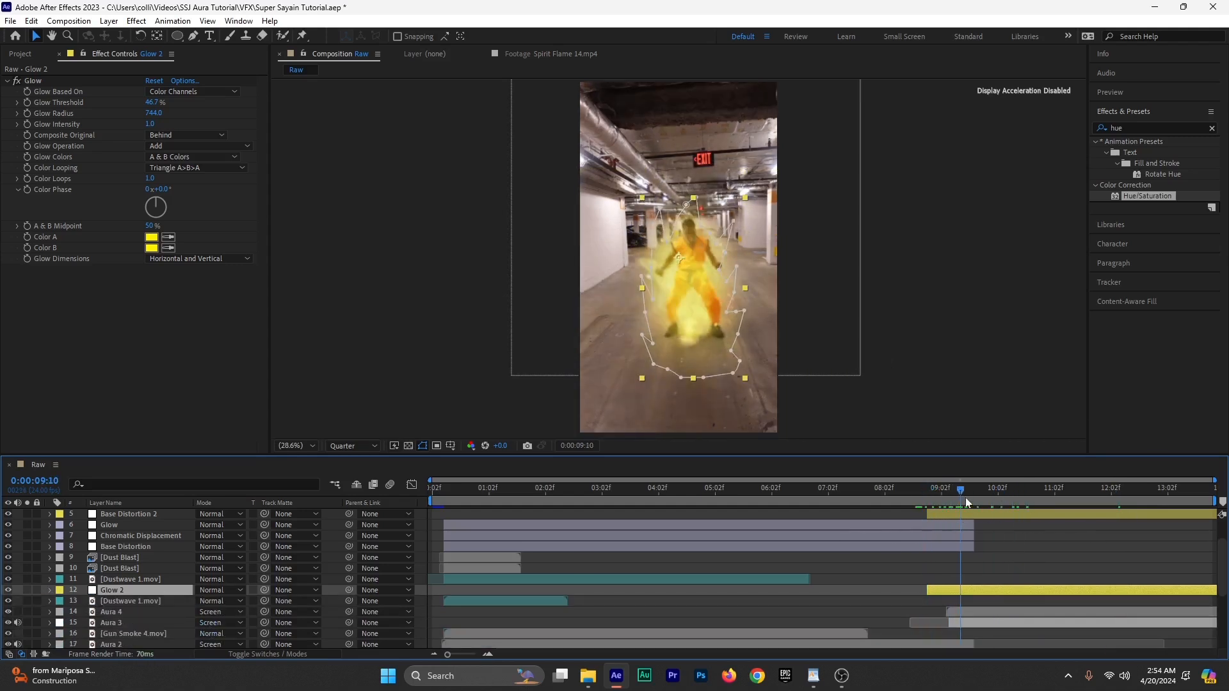
left_click(965, 498)
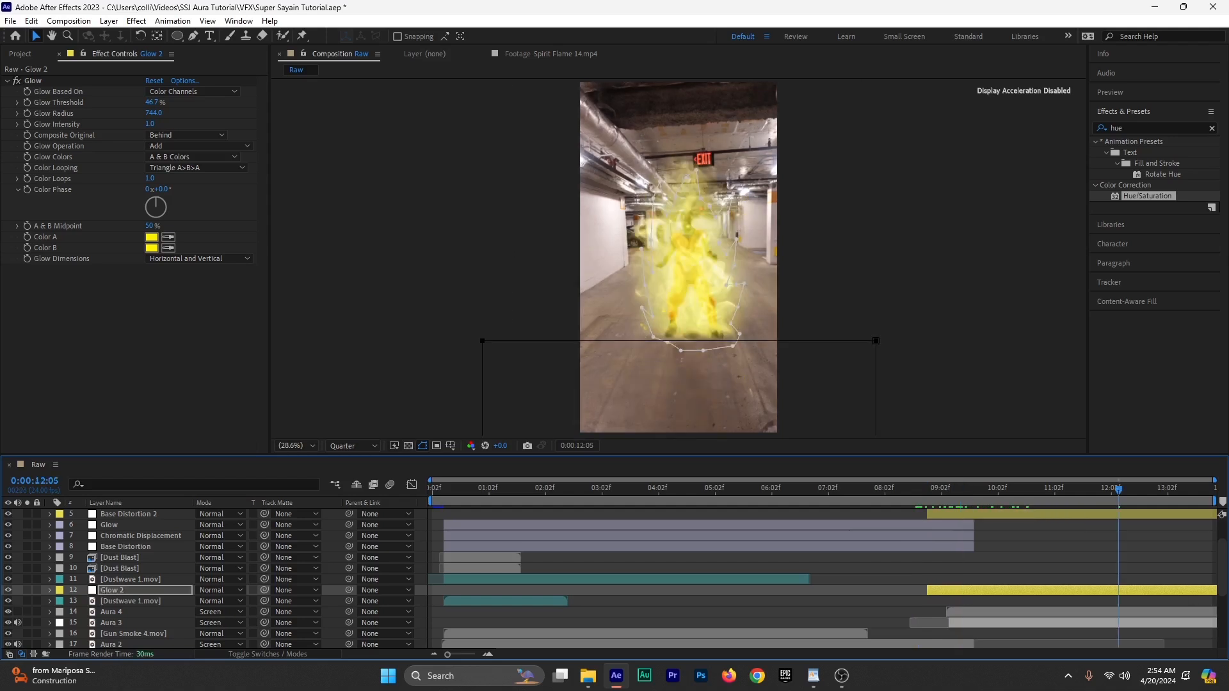
left_click_drag(962, 490, 1074, 543)
left_click(957, 414)
left_click(1028, 588)
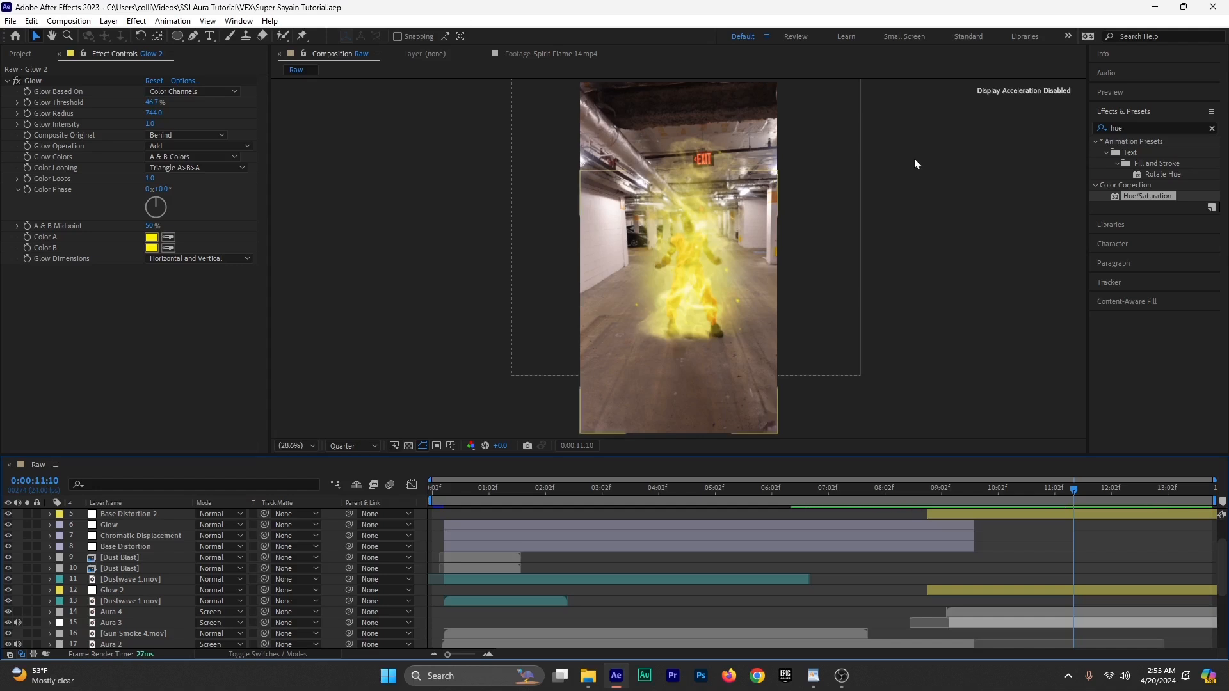
Step: Solo the SSJ 2 layer at 0:00:09:03
left_click(936, 500)
left_click_drag(937, 500, 945, 500)
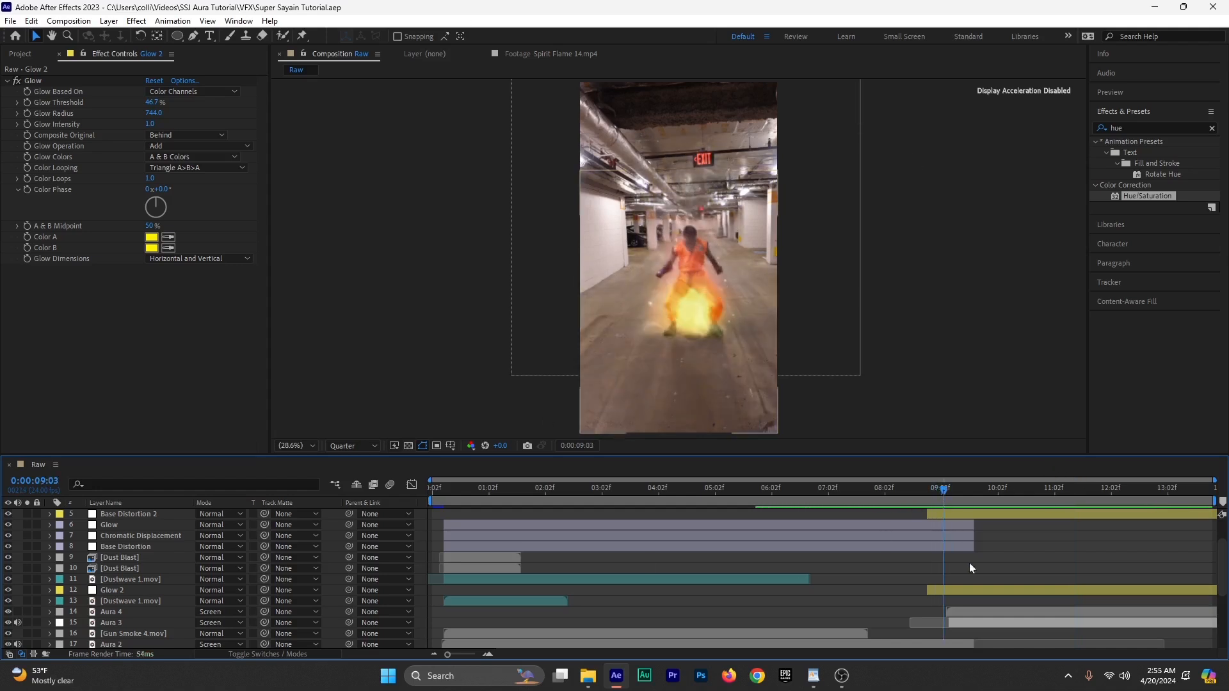
scroll(960, 585, "down", 5)
left_click(937, 594)
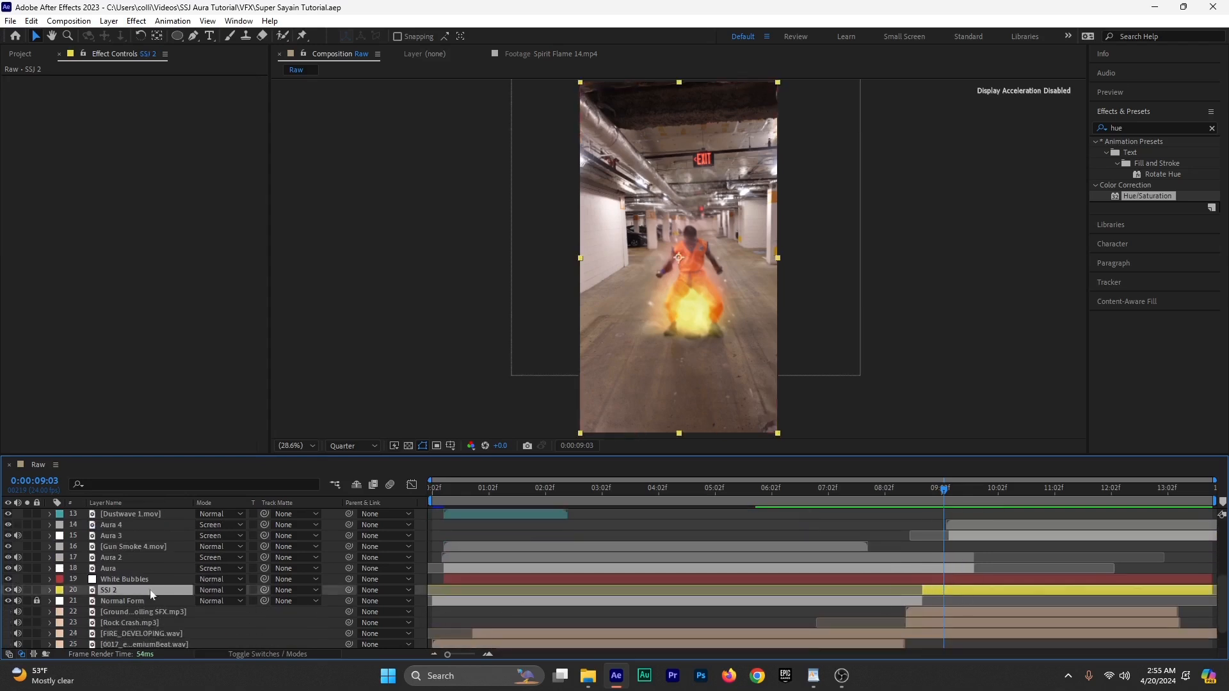
left_click(27, 590)
scroll(183, 571, "up", 2)
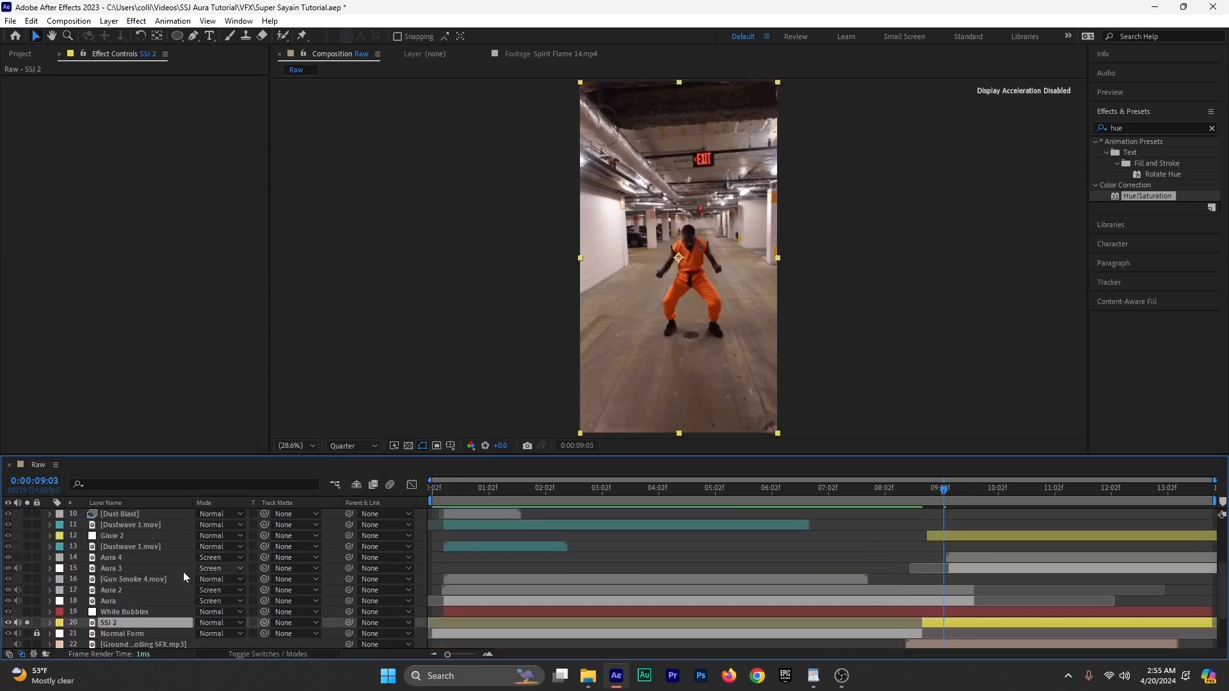
Step: Mark all layers except SSJ 2 and Normal Form as shy and hide the shy layers in the timeline
left_click_drag(72, 612, 148, 539)
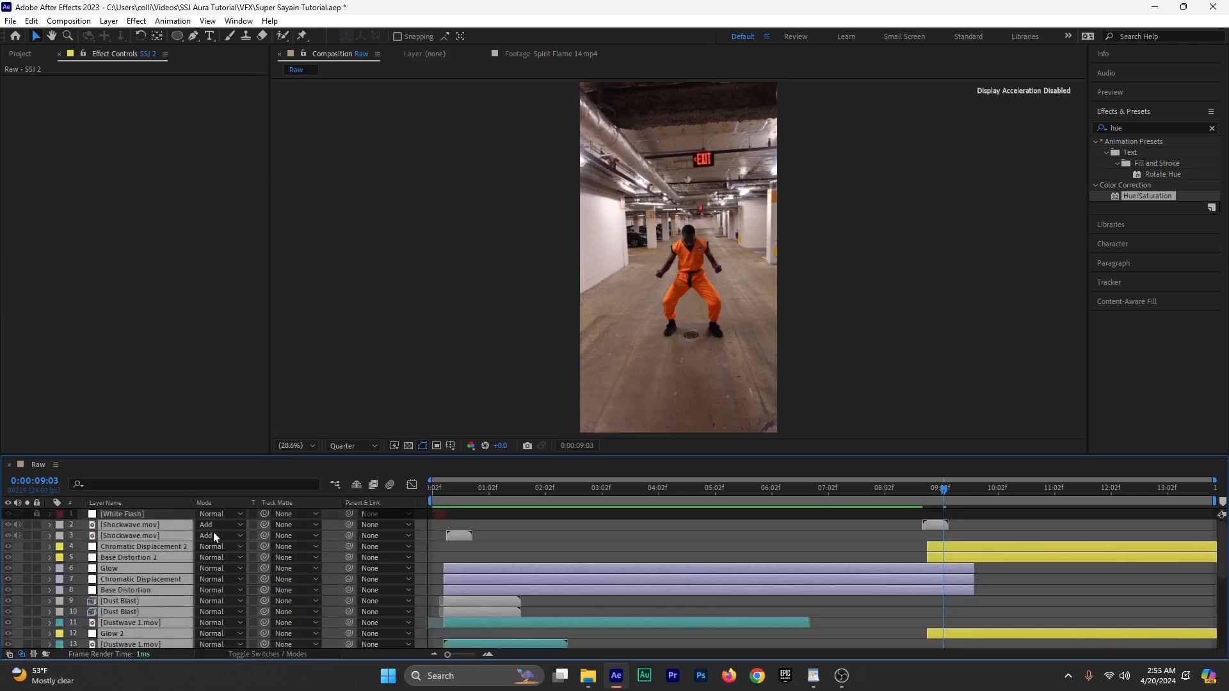
left_click(262, 654)
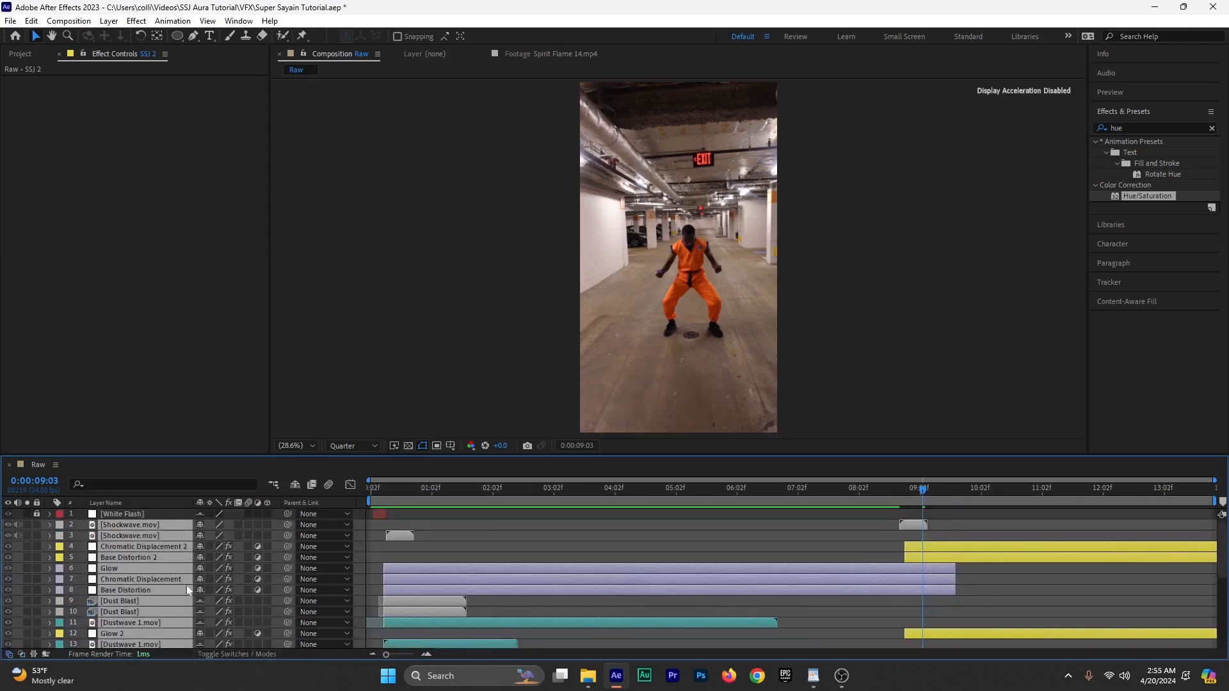
left_click(198, 524)
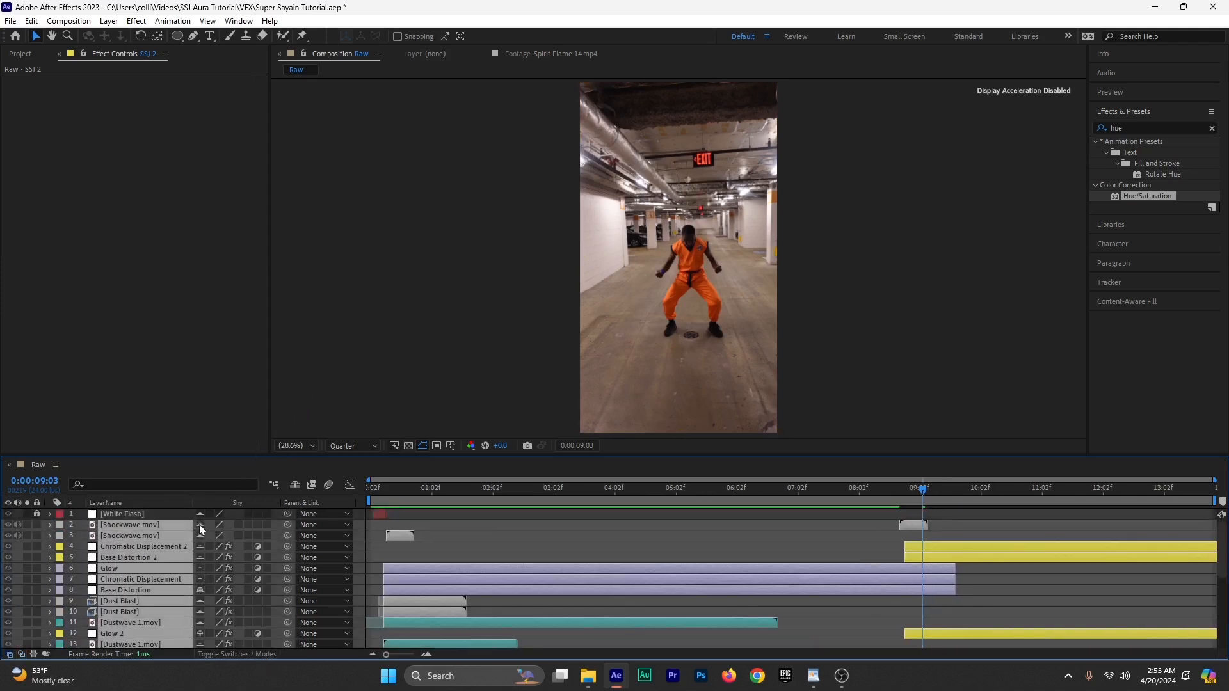
left_click(292, 485)
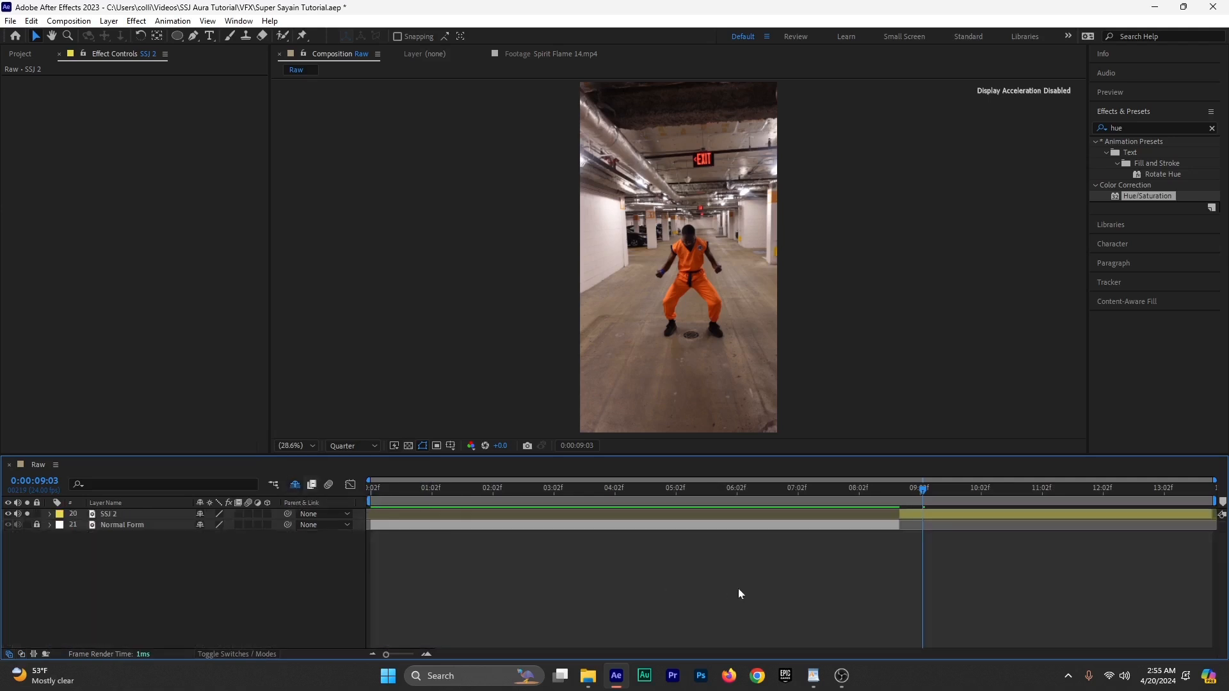
Step: Add Ground Crack Action VFX.mov from the Need to Buy folder above the SSJ 2 layer, starting just before 0:00:09:03
left_click(21, 54)
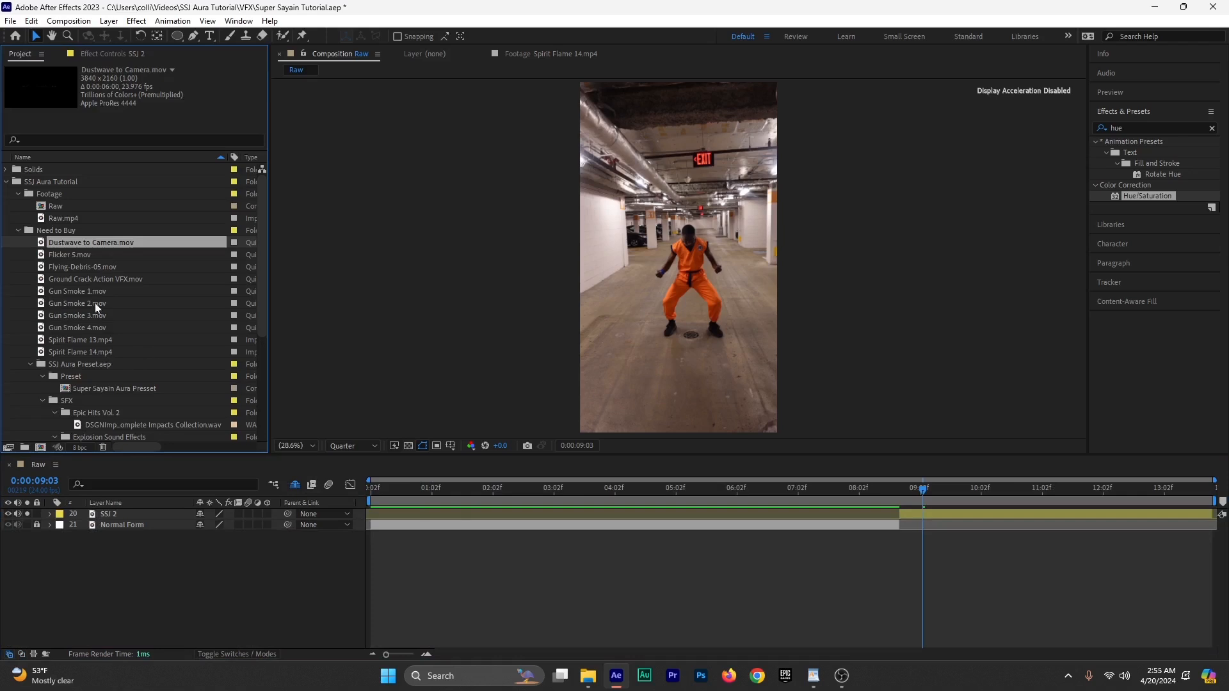
left_click(94, 280)
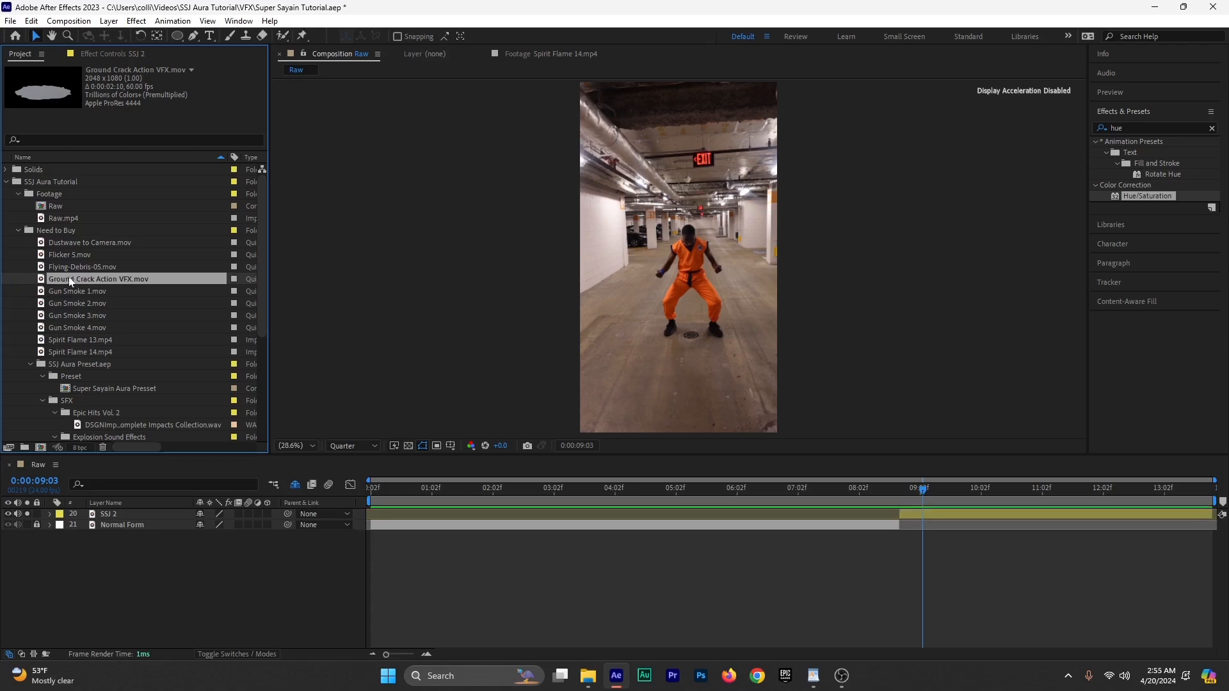
left_click_drag(68, 276, 912, 514)
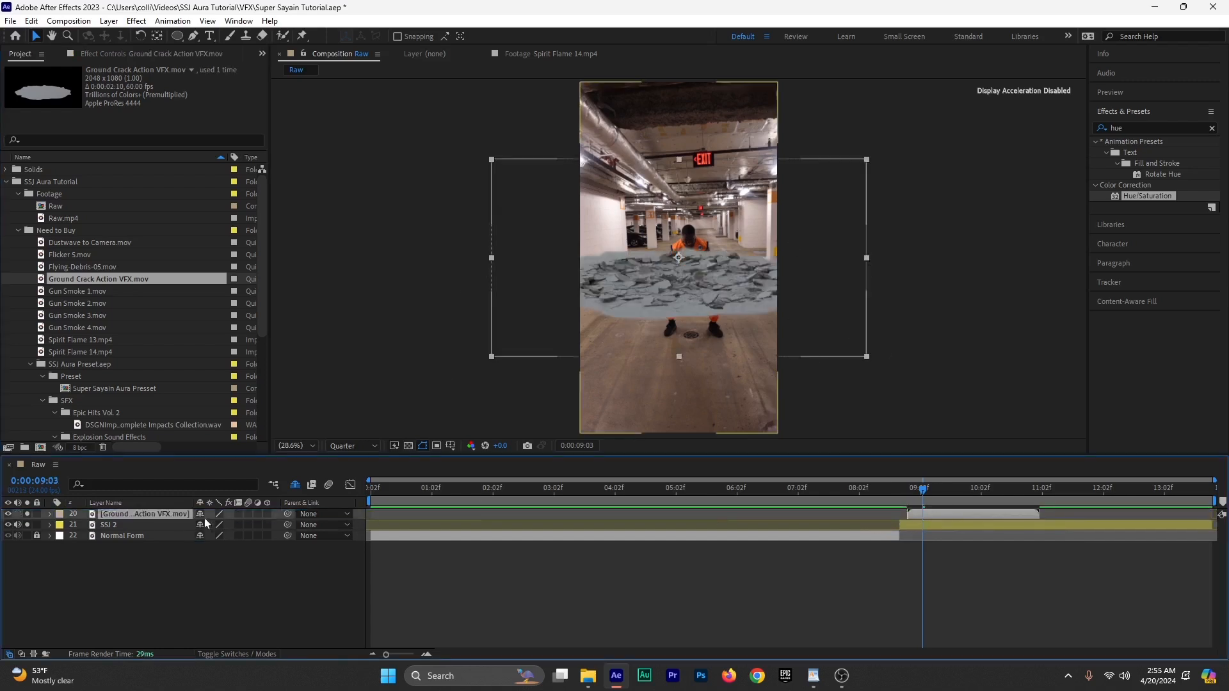
Step: Scale the ground crack layer to 63% and place it on the floor under the man's feet
key("s")
left_click_drag(217, 525, 199, 516)
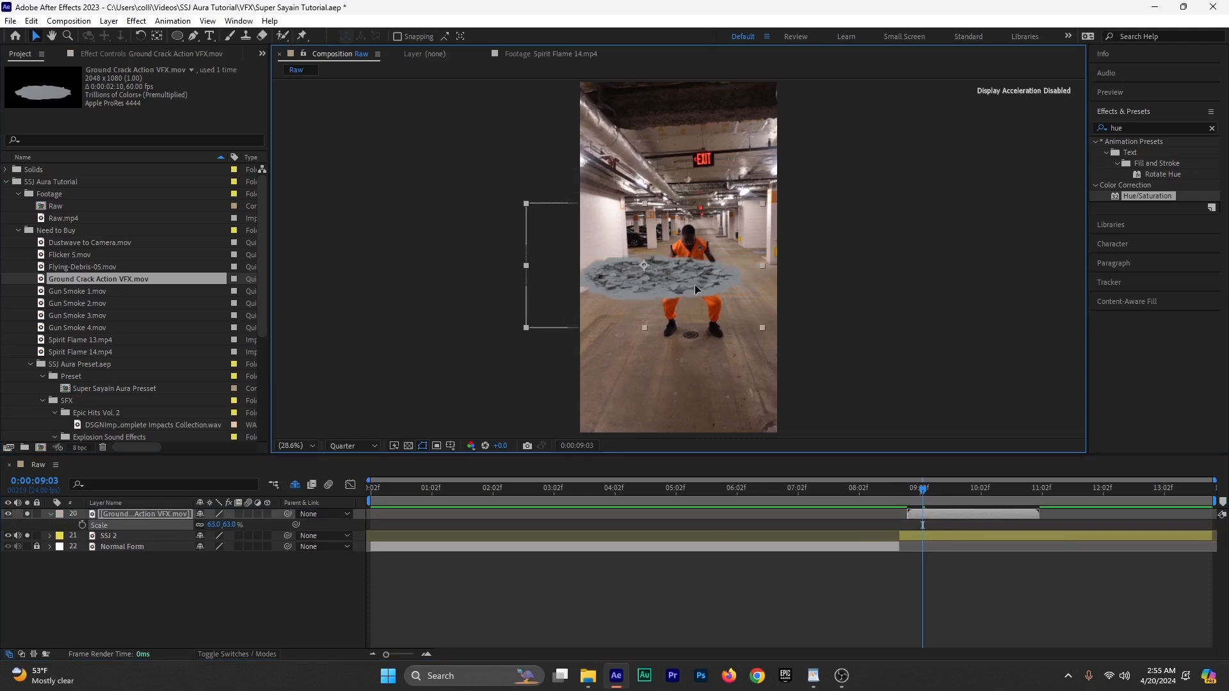
left_click_drag(694, 284, 758, 336)
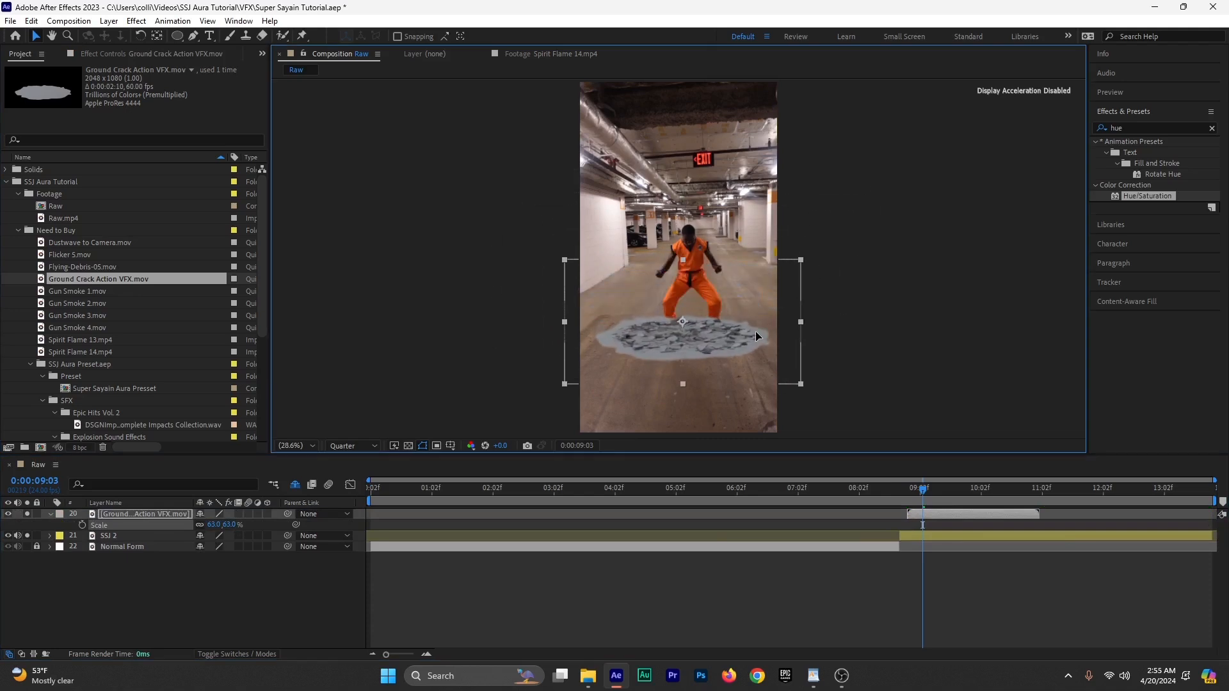
Step: Apply Linear Color Key to the ground crack layer and sample its flat grey surface as the key color
left_click(1136, 128)
key("BackSpace")
type("linear")
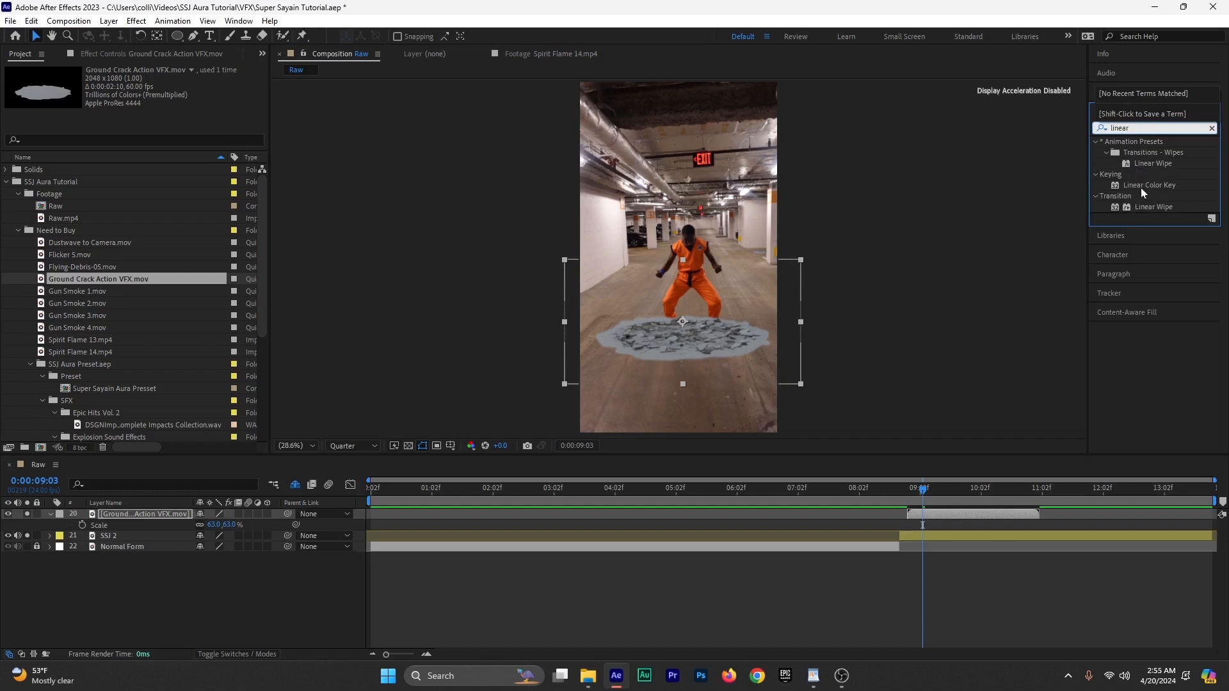
left_click_drag(1141, 187, 948, 514)
left_click(168, 182)
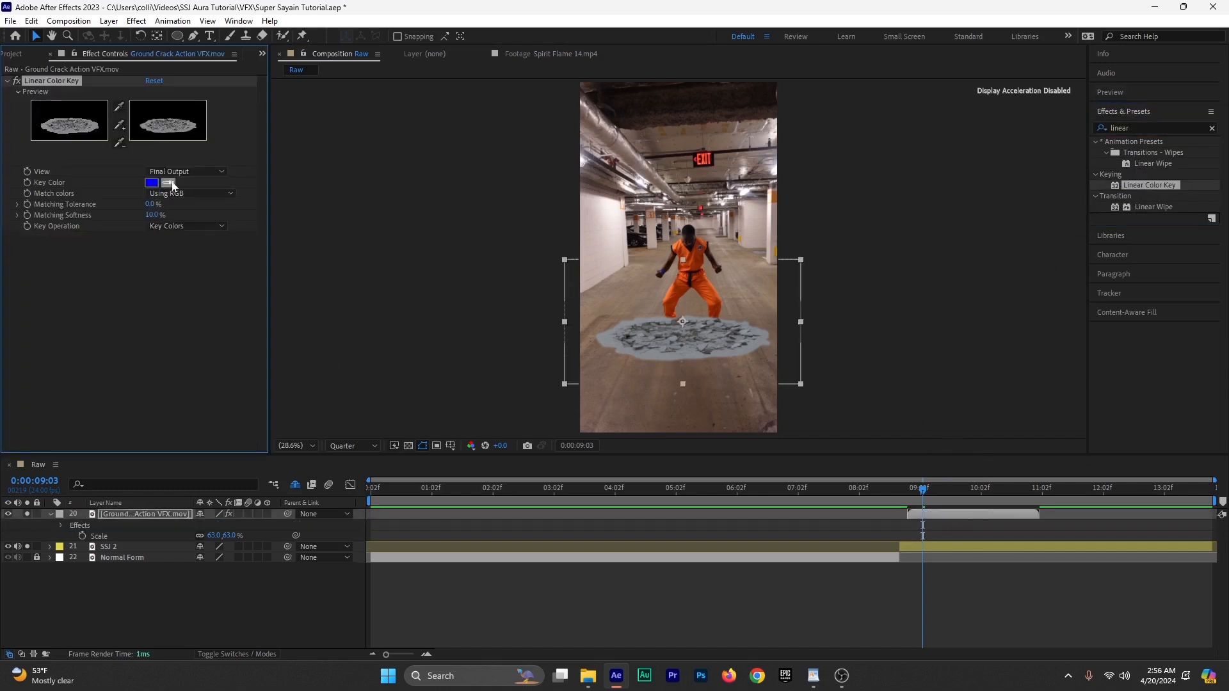
left_click(658, 355)
Step: Set the composition preview to Full resolution, inspect the keyed cracks up close and save the project
scroll(716, 364, "up", 1)
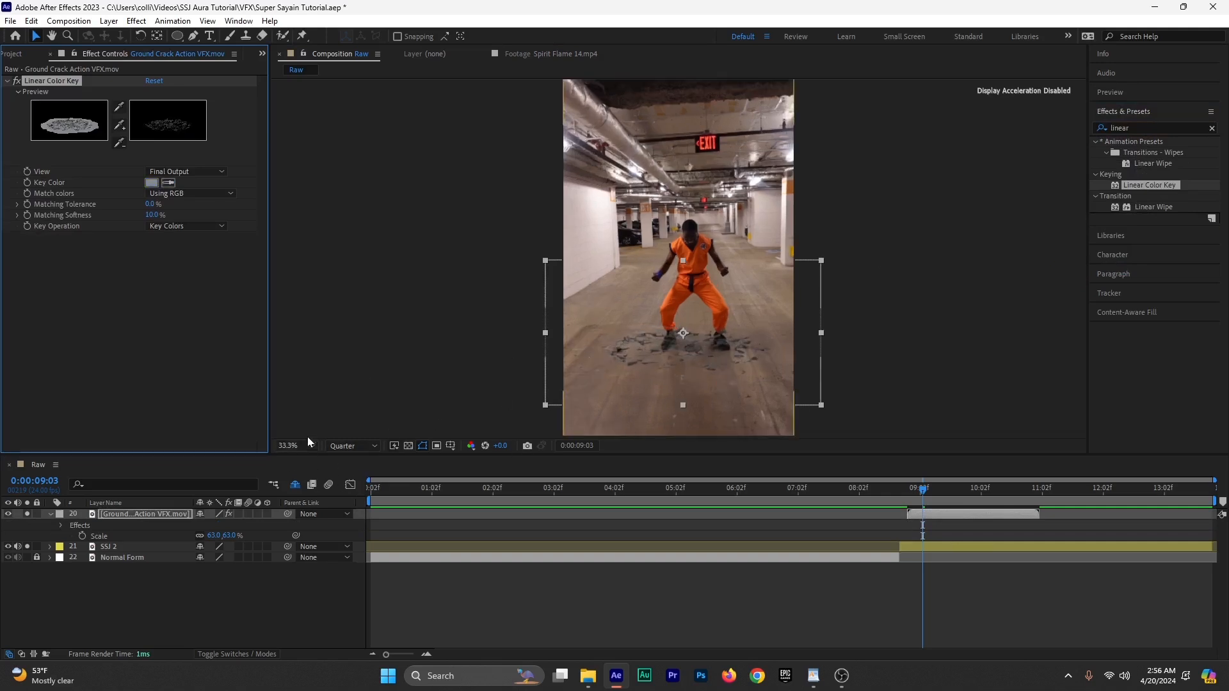
left_click(346, 446)
left_click(344, 474)
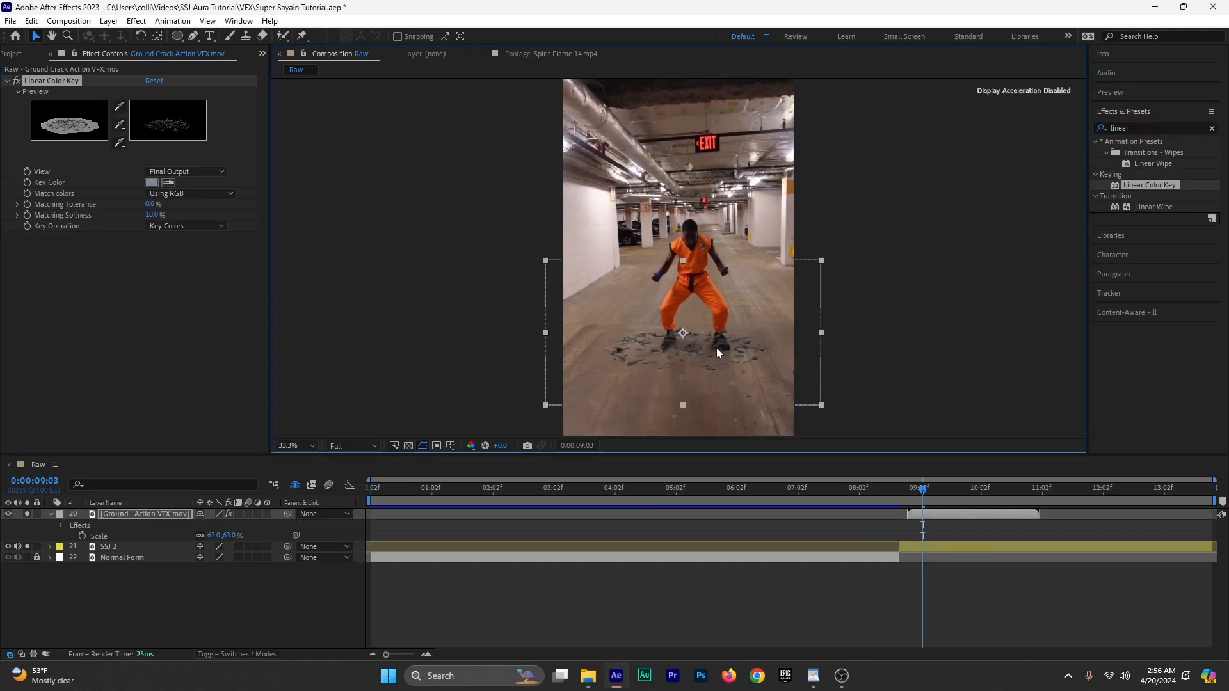
scroll(716, 347, "up", 3)
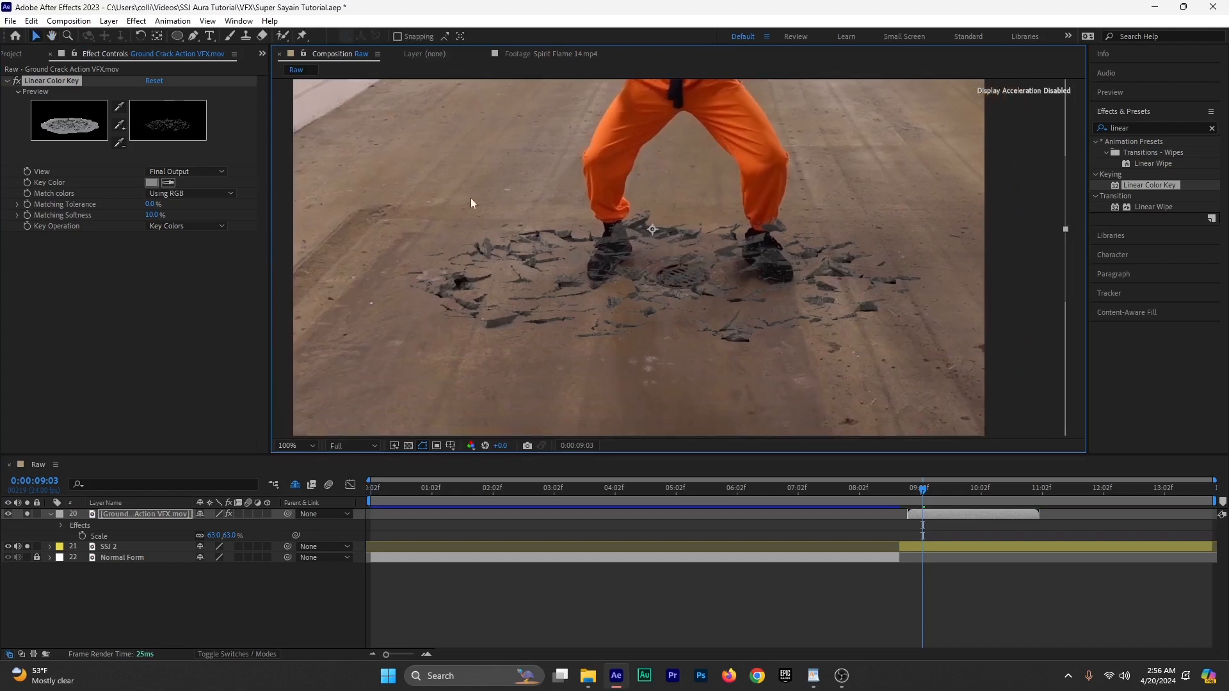
key("ctrl+s")
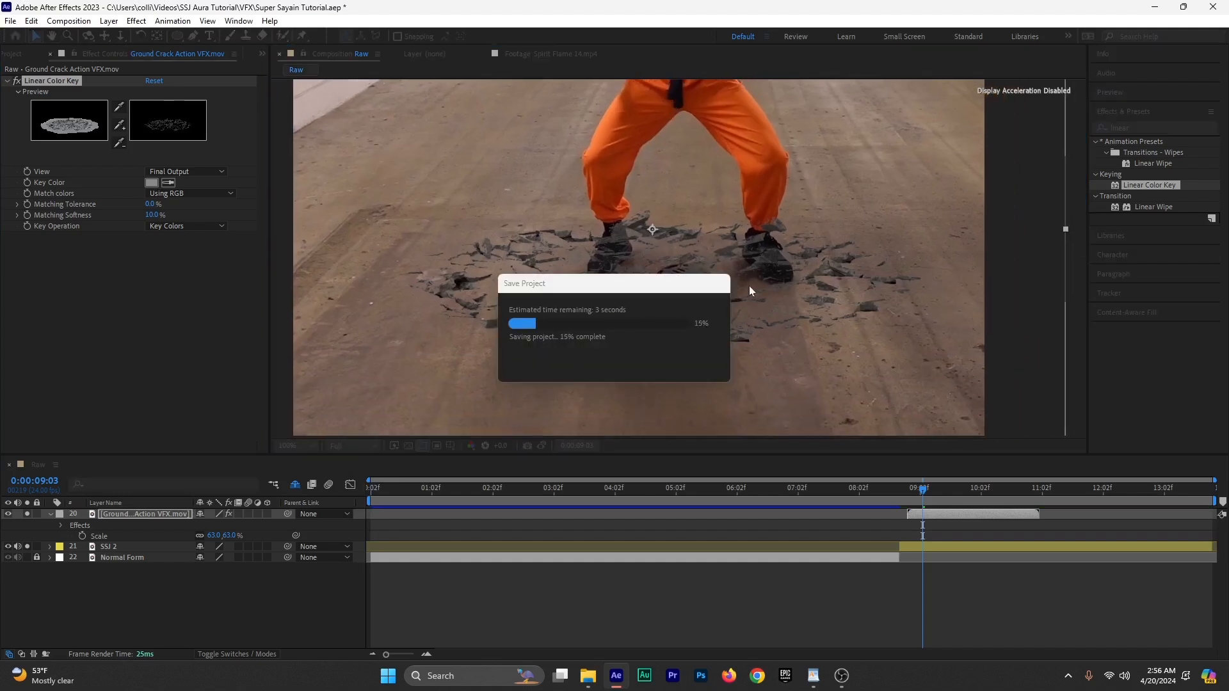
Step: Apply Hue/Saturation to the ground crack layer and colorize it with a Colorize Hue of 15°
left_click(1136, 128)
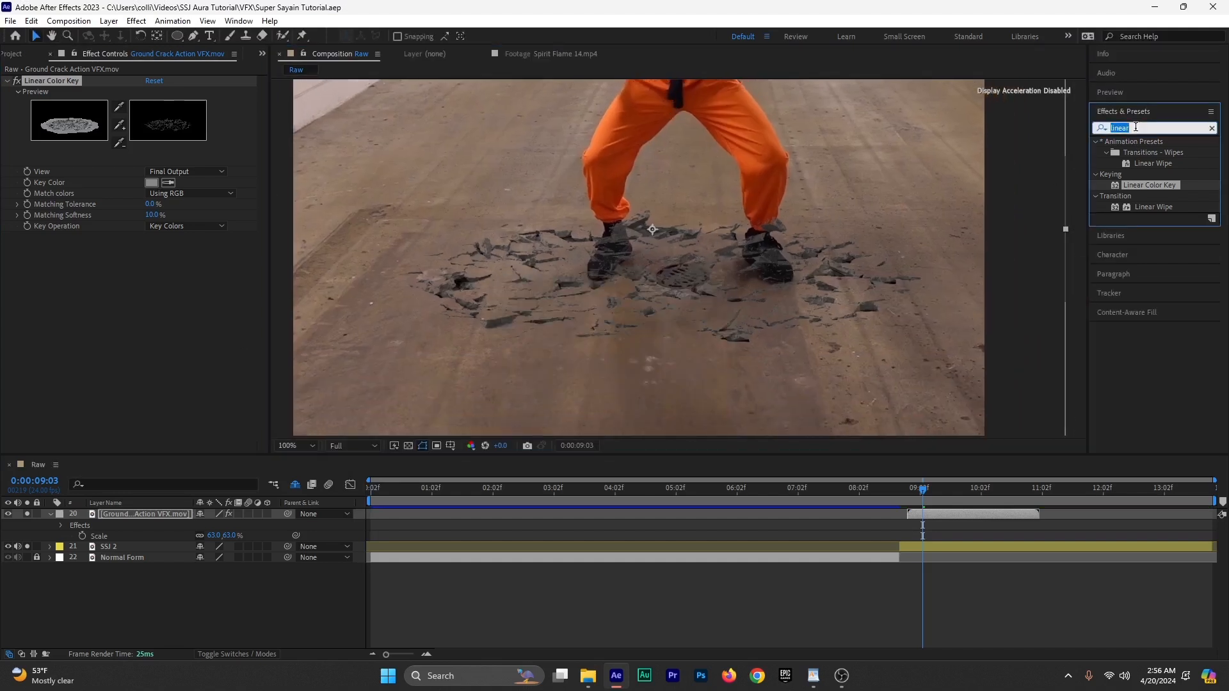
type("hue")
left_click_drag(1128, 196, 947, 520)
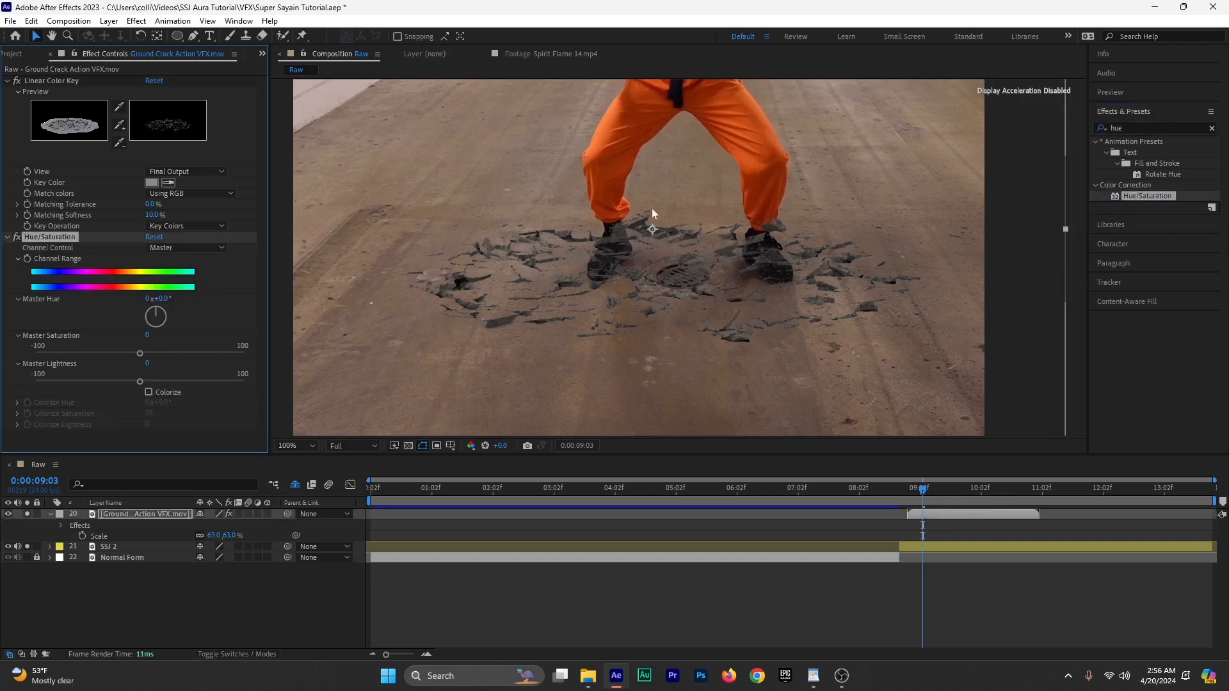
left_click(9, 81)
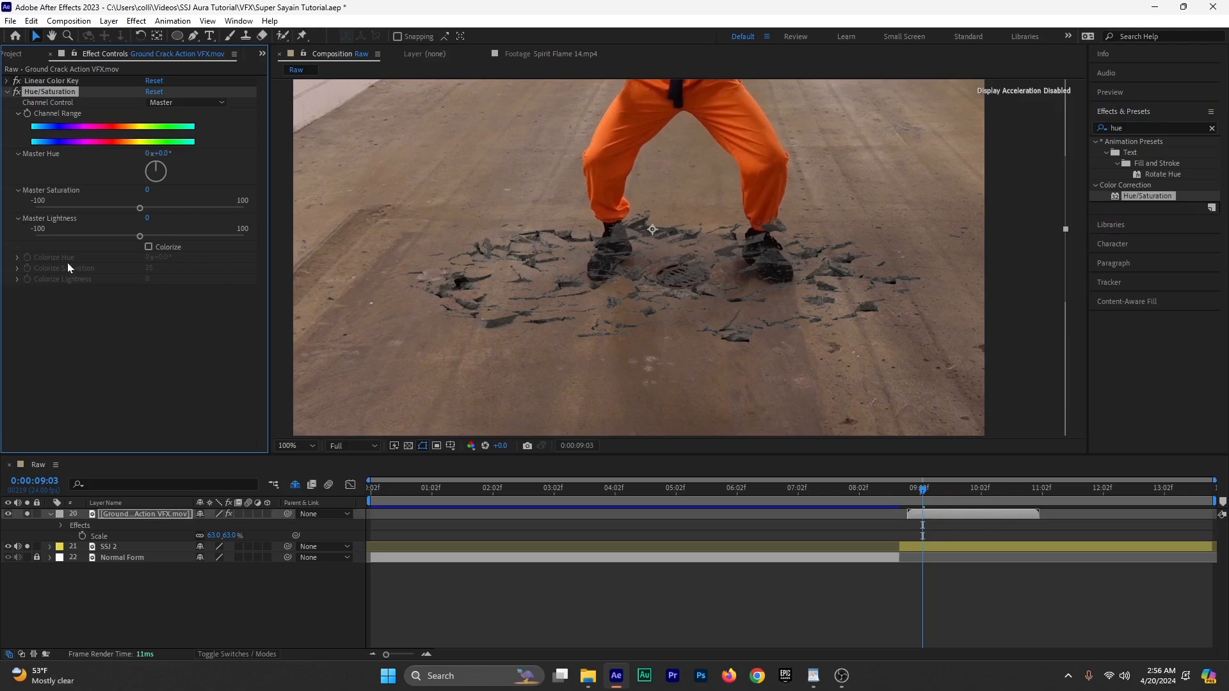
left_click(148, 248)
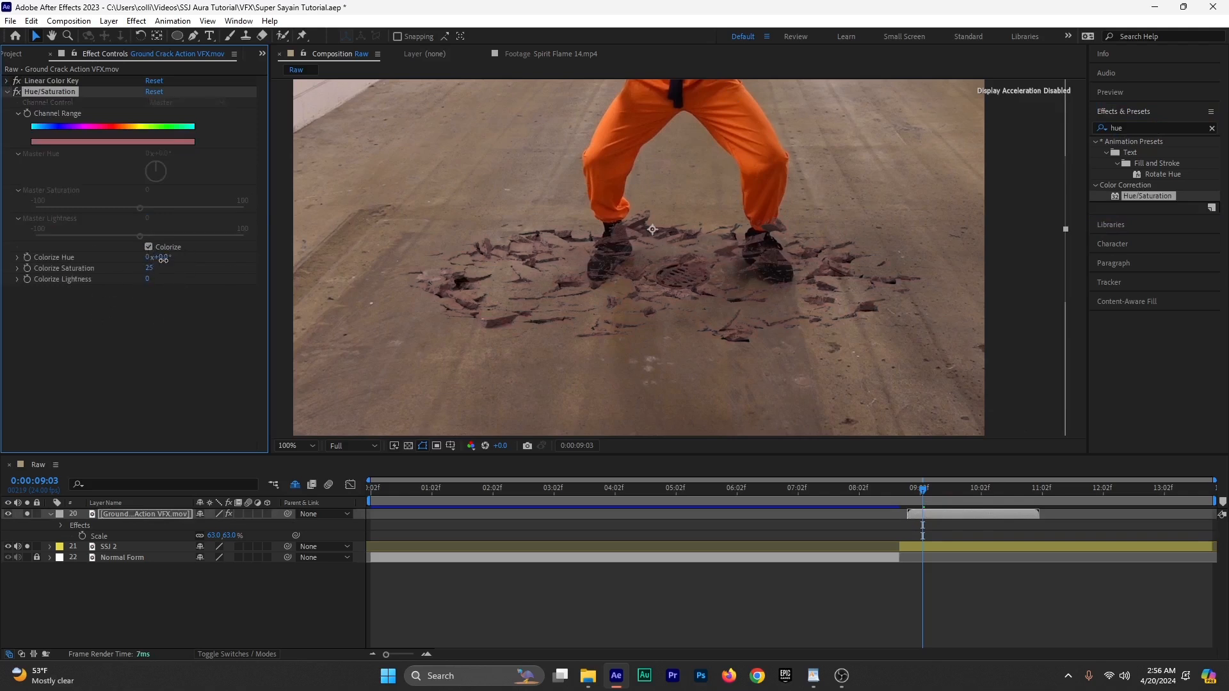
scroll(573, 343, "up", 1)
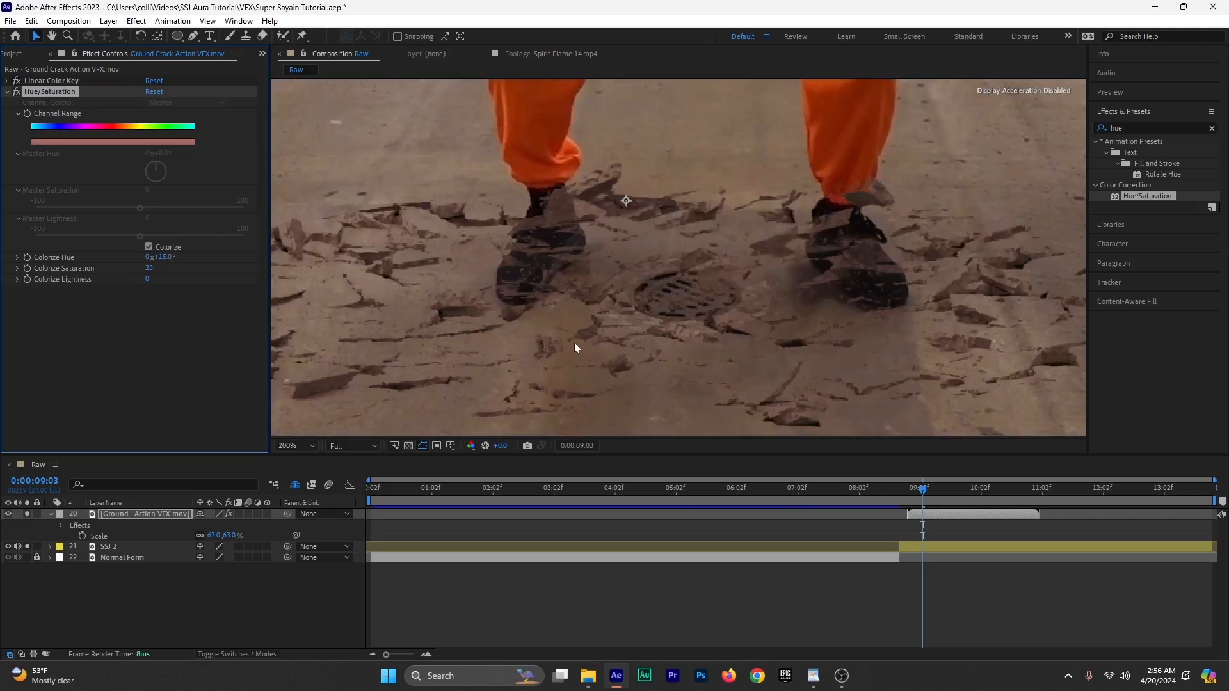
Step: Raise the Linear Color Key's Matching Softness to 14% on the ground crack layer
left_click_drag(537, 309, 736, 273)
scroll(554, 281, "down", 1)
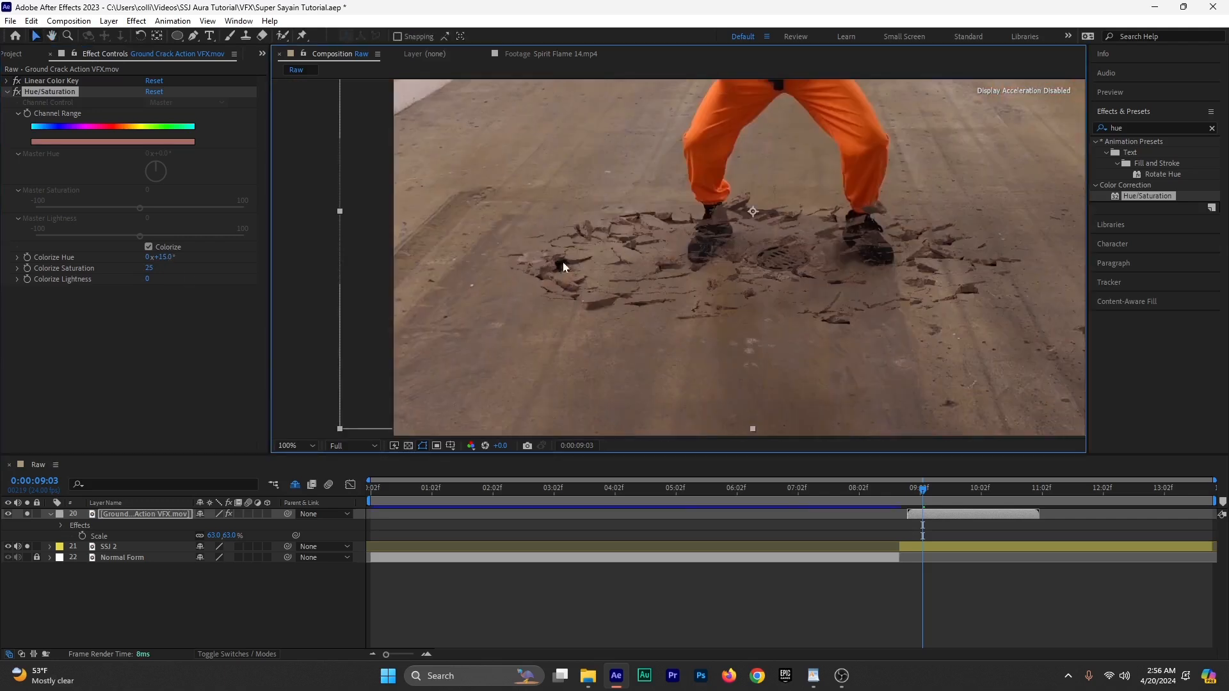
left_click_drag(629, 245, 565, 307)
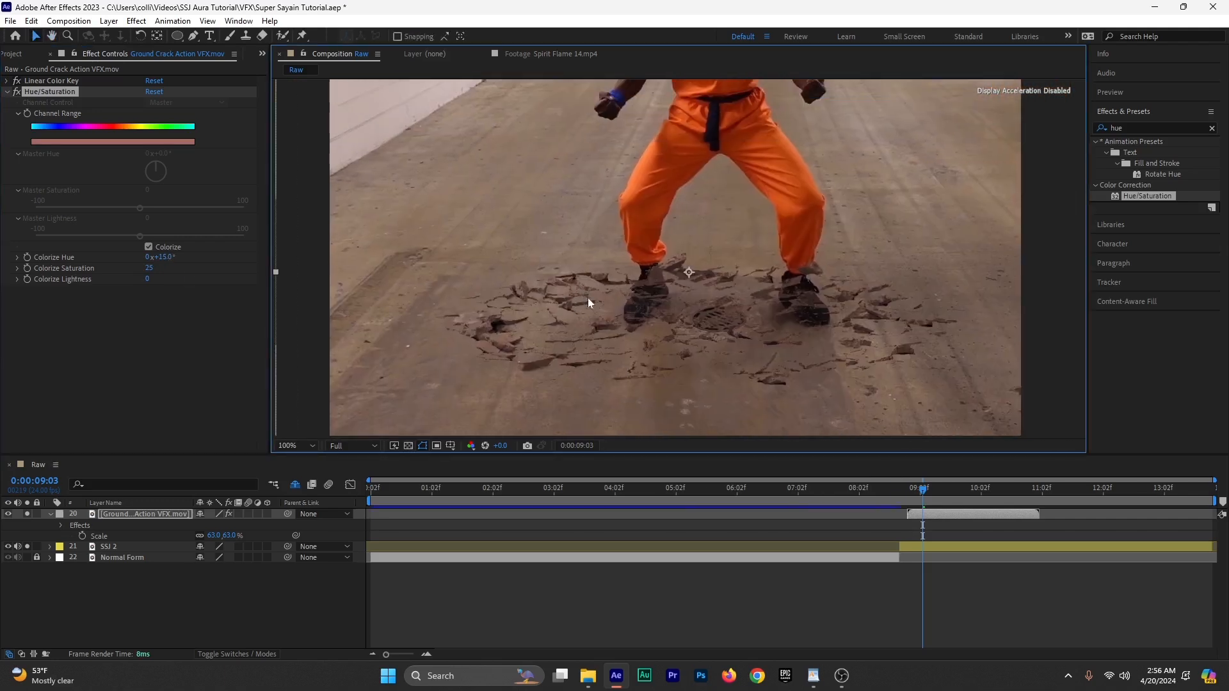
left_click(8, 82)
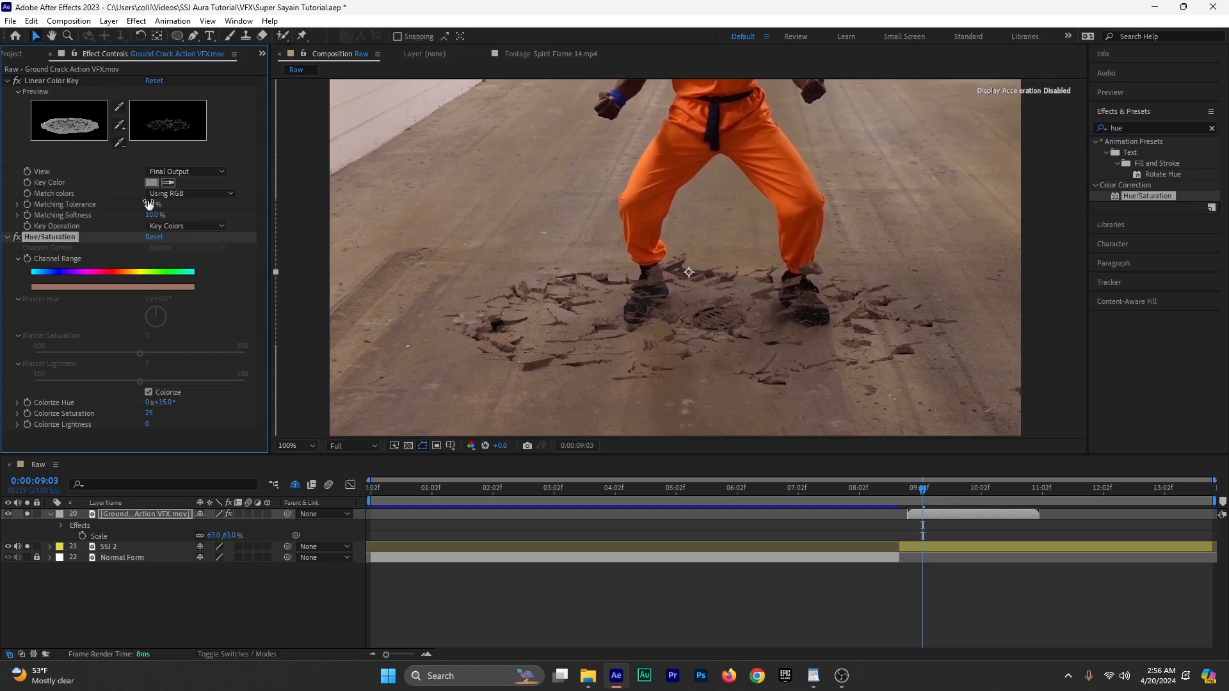
mouse_move(149, 205)
left_mouse_down()
mouse_move(159, 215)
mouse_move(149, 216)
left_mouse_up()
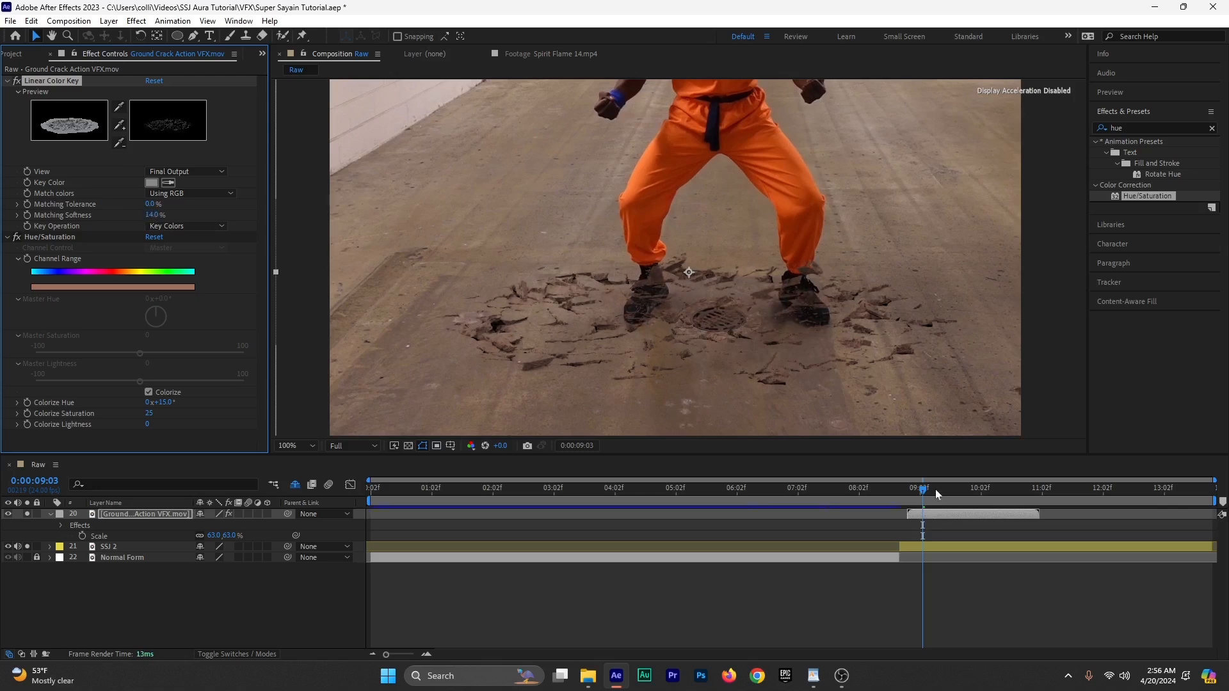
Step: At 0:00:09:07, shift the ground crack layer slightly to the right so the cracks sit between and around the man's feet
mouse_move(935, 490)
left_mouse_down()
mouse_move(981, 497)
mouse_move(932, 502)
left_mouse_up()
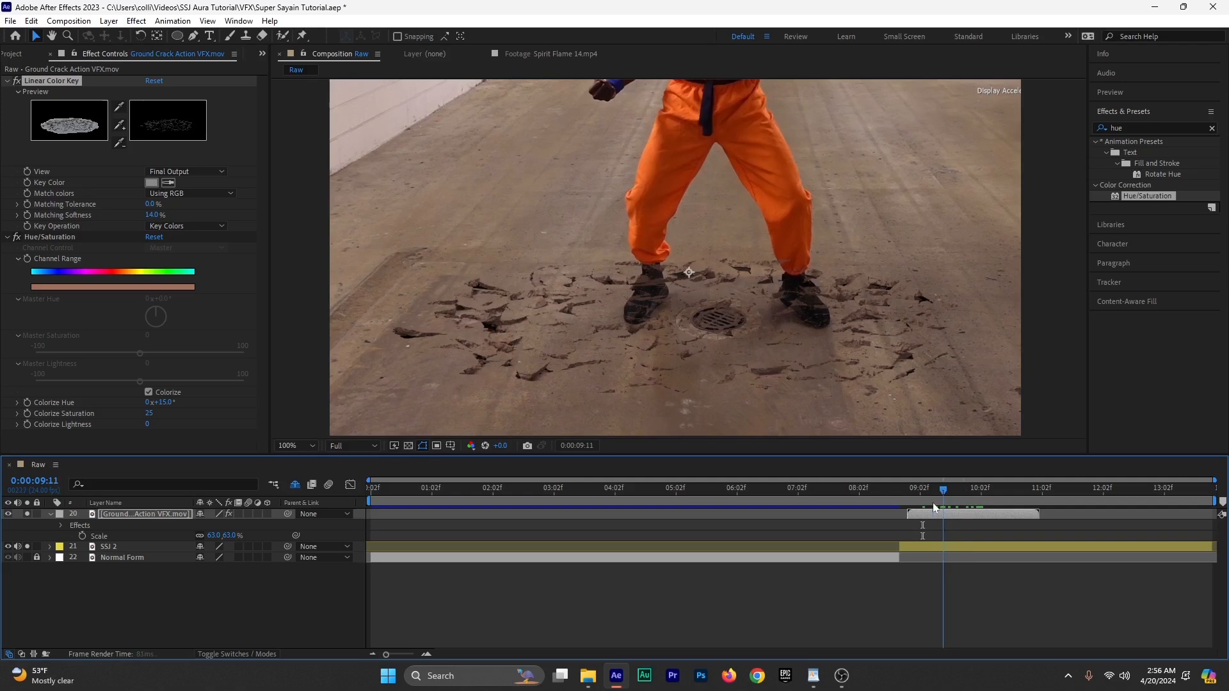
mouse_move(152, 207)
left_mouse_down()
mouse_move(164, 206)
mouse_move(151, 208)
left_mouse_up()
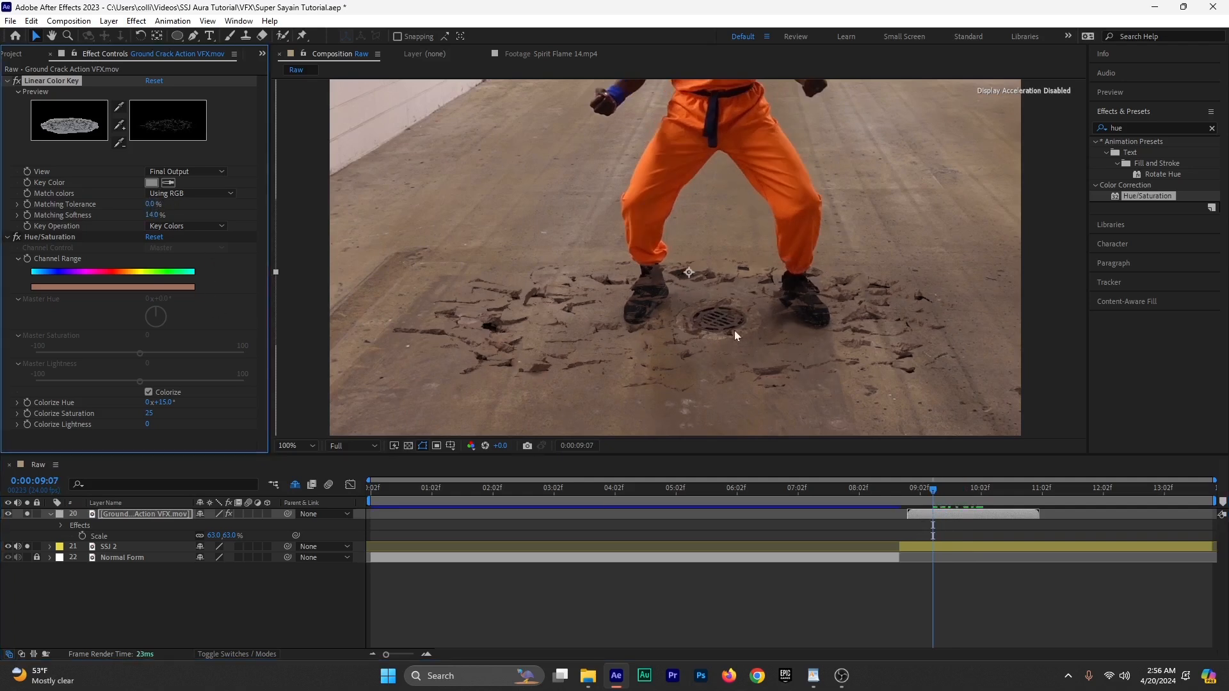
left_click_drag(716, 332, 743, 328)
Step: Darken the ground cracks by setting the Hue/Saturation Colorize Lightness to -30 and inspect them against the floor
left_click(7, 81)
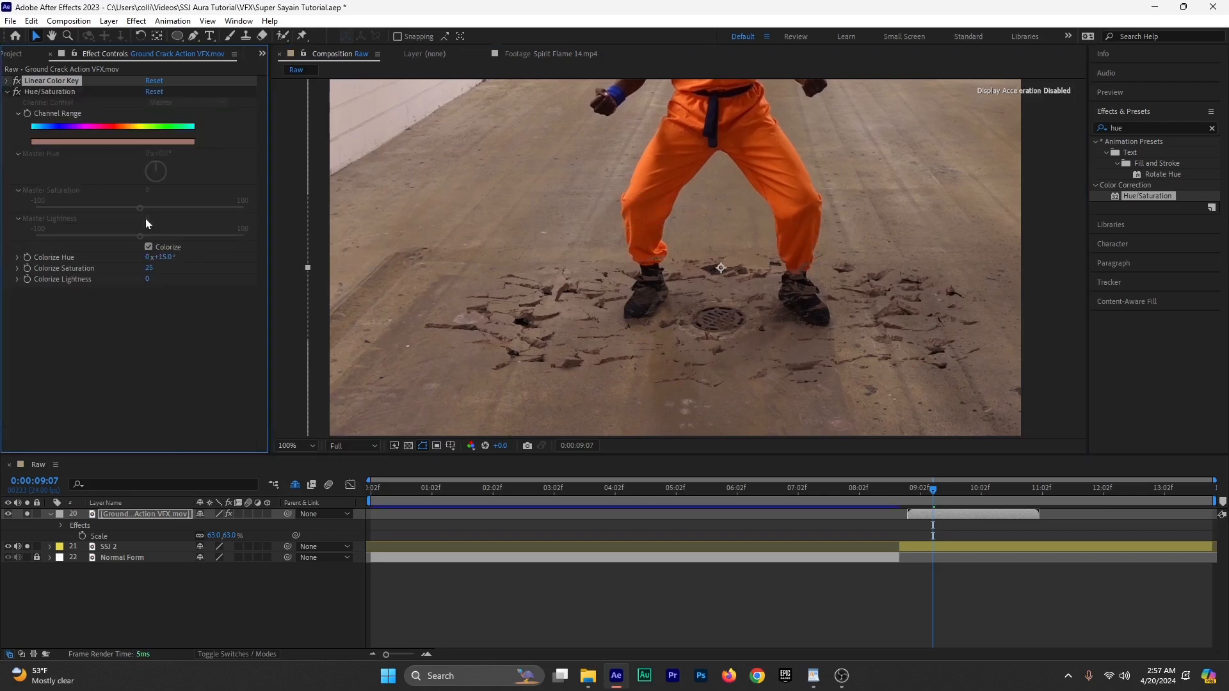
left_click_drag(150, 280, 129, 281)
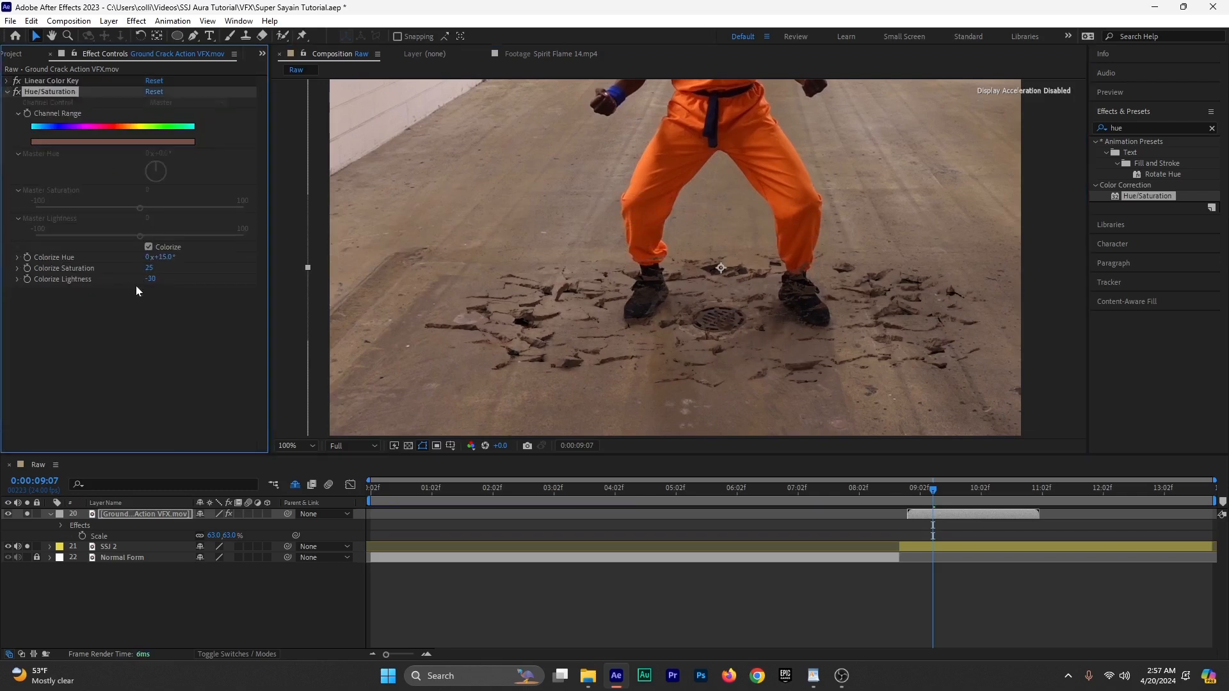
scroll(634, 357, "up", 1)
left_click_drag(569, 336, 582, 267)
scroll(576, 297, "down", 1)
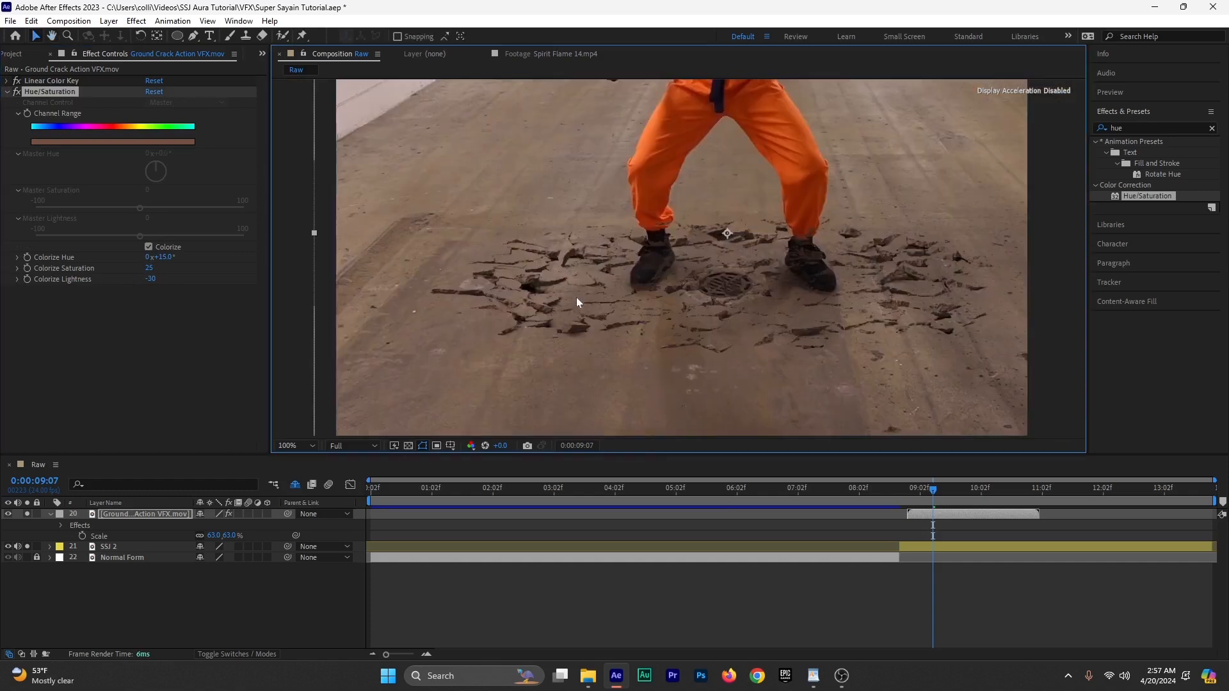
left_click_drag(693, 287, 671, 318)
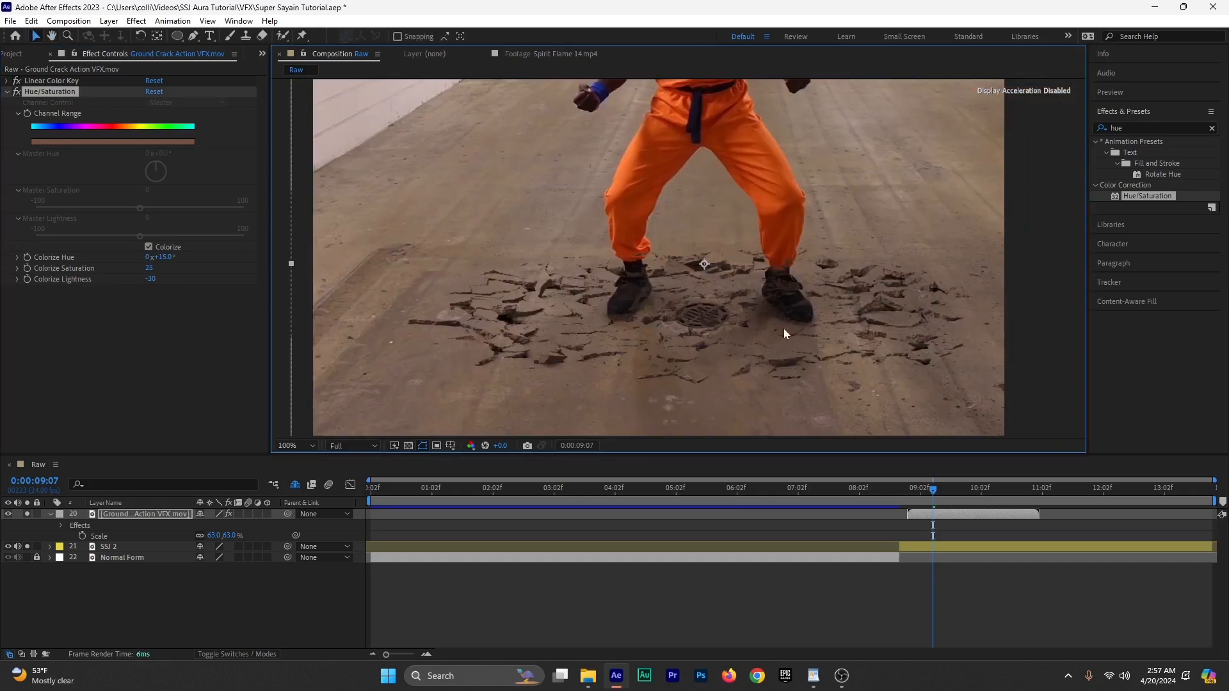
scroll(780, 325, "down", 2)
Step: At 0:00:09:20, draw a closed Pen mask on the ground crack layer around both of the man's lower legs and shoes
left_click(925, 491)
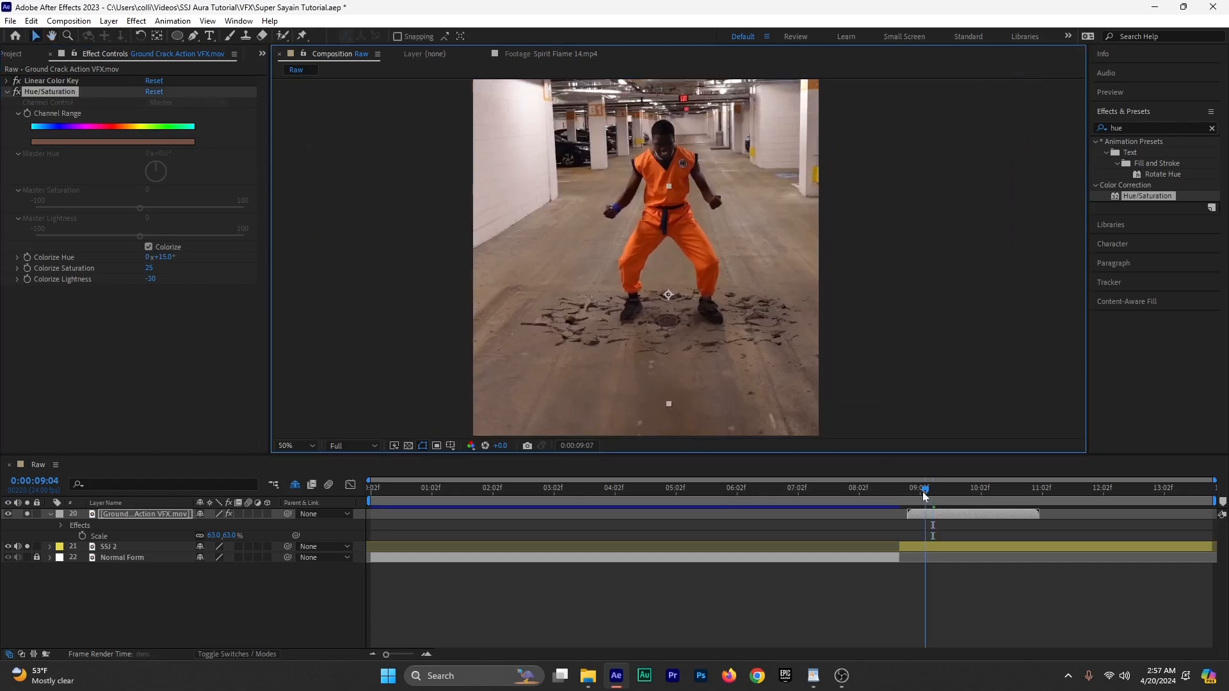
left_click_drag(925, 491, 967, 500)
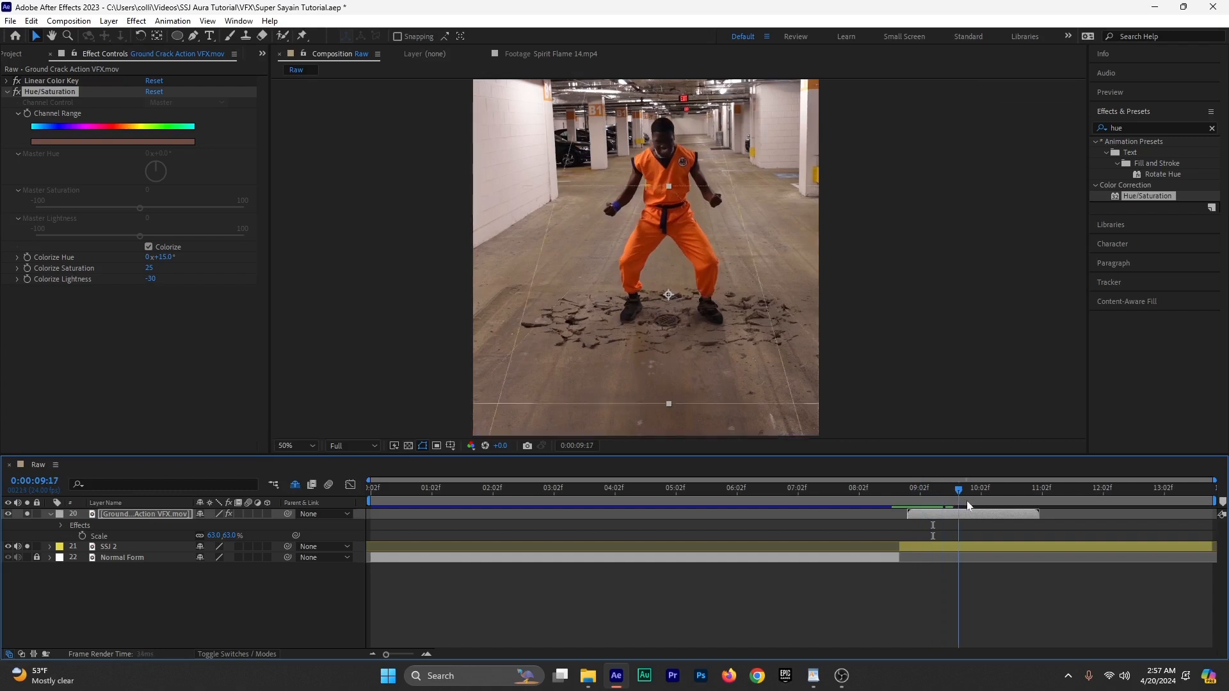
scroll(701, 357, "up", 2)
left_click_drag(685, 333, 700, 224)
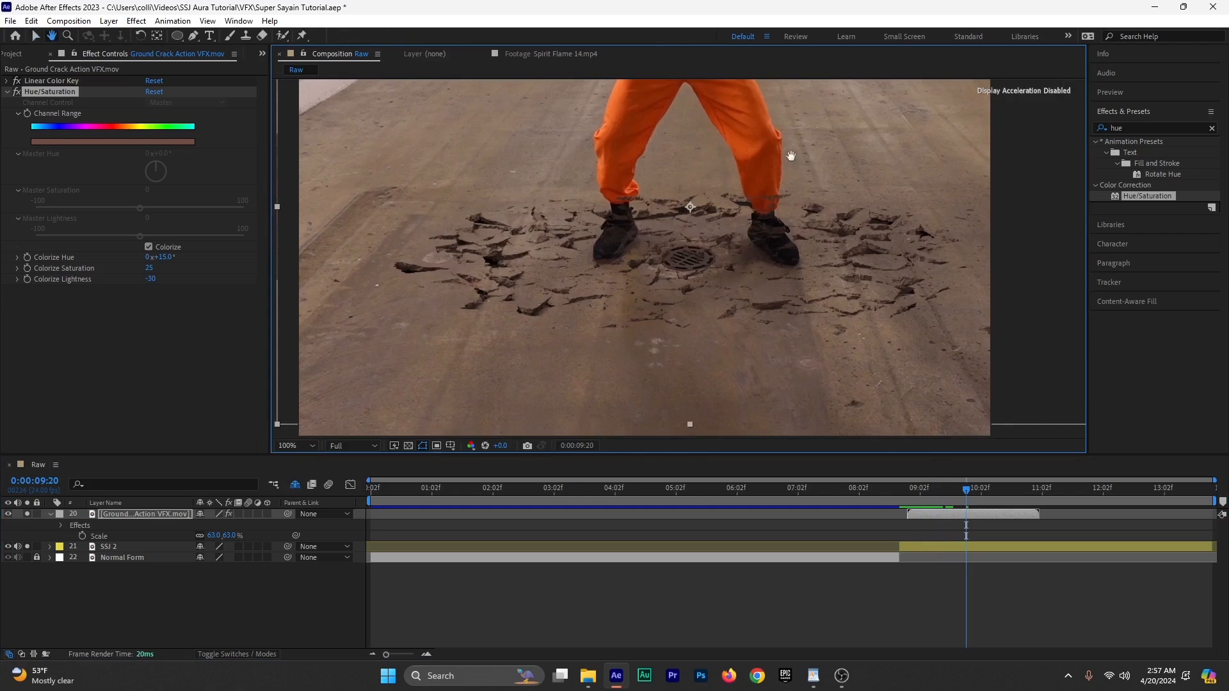
left_click_drag(693, 249, 698, 301)
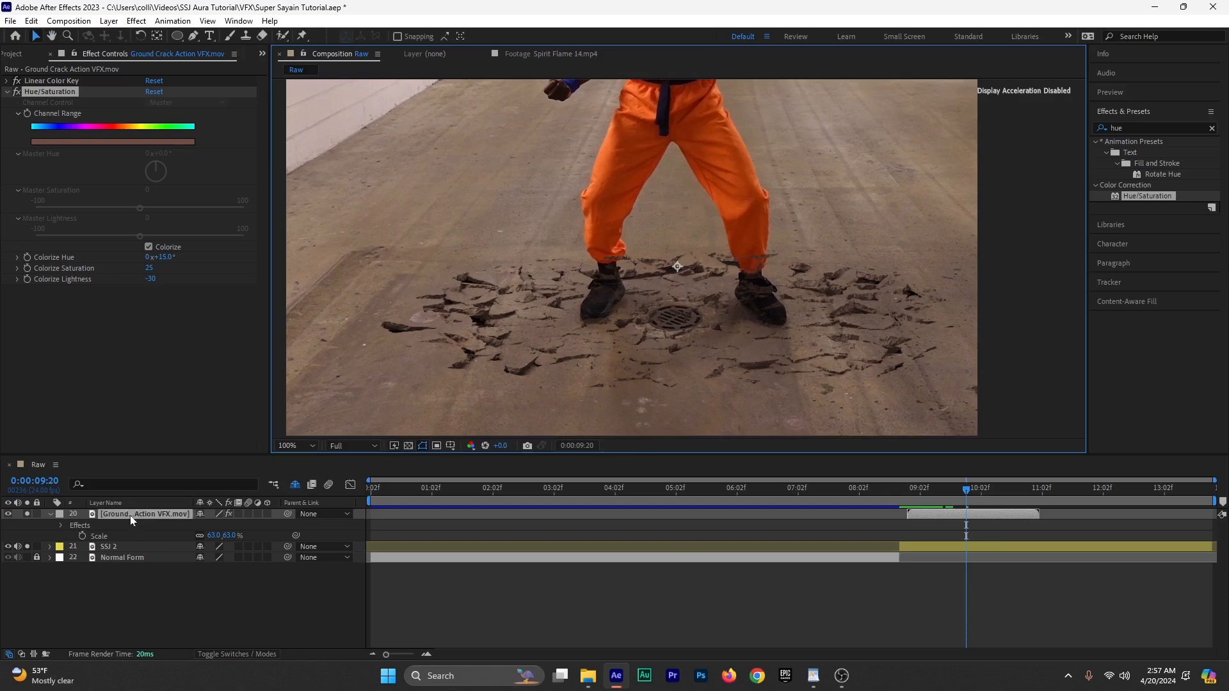
left_click(129, 516)
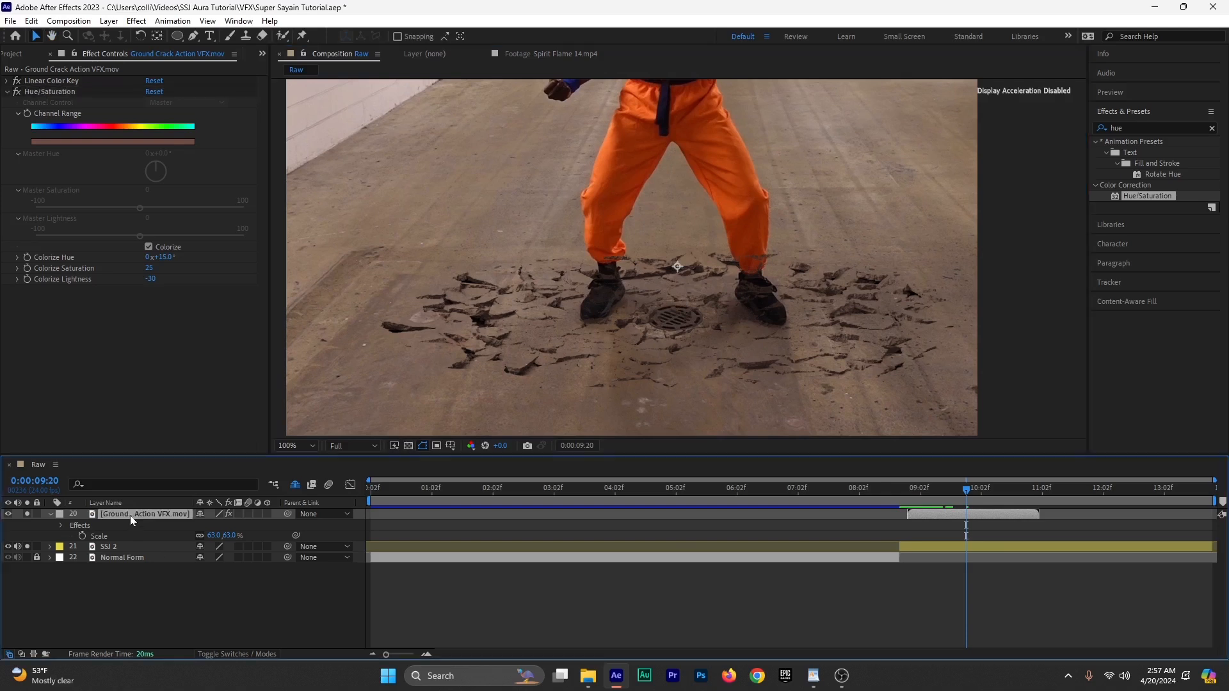
left_click(194, 36)
scroll(618, 321, "up", 1)
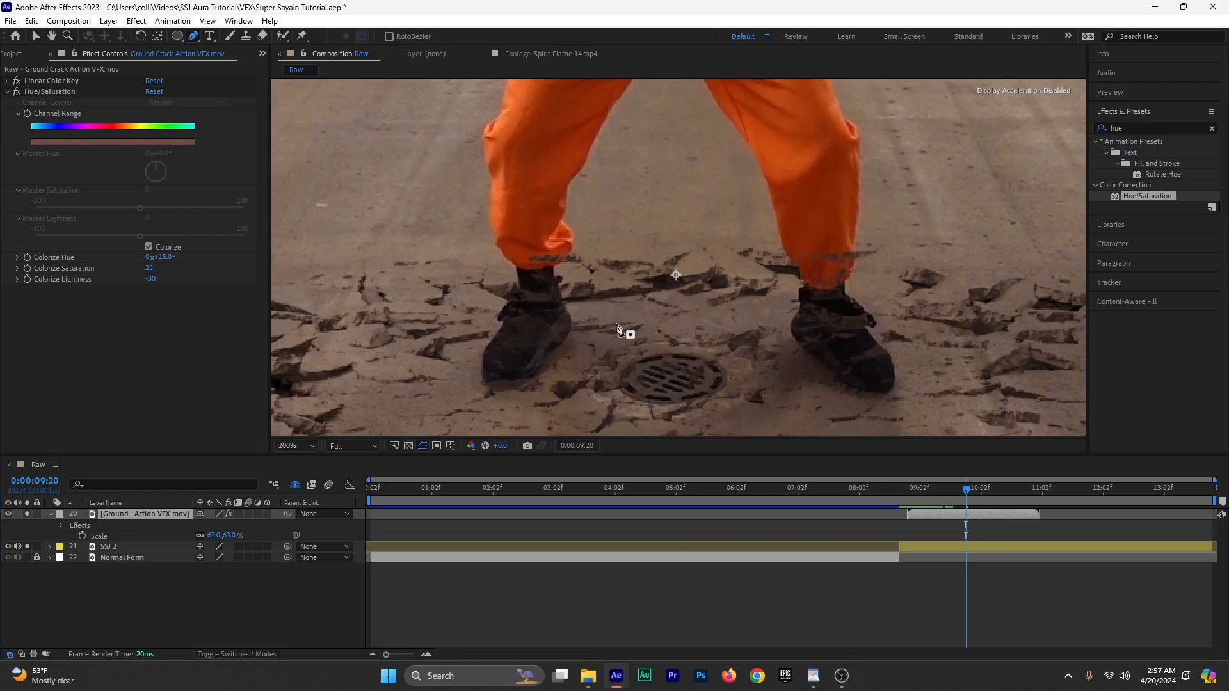
left_click(512, 93)
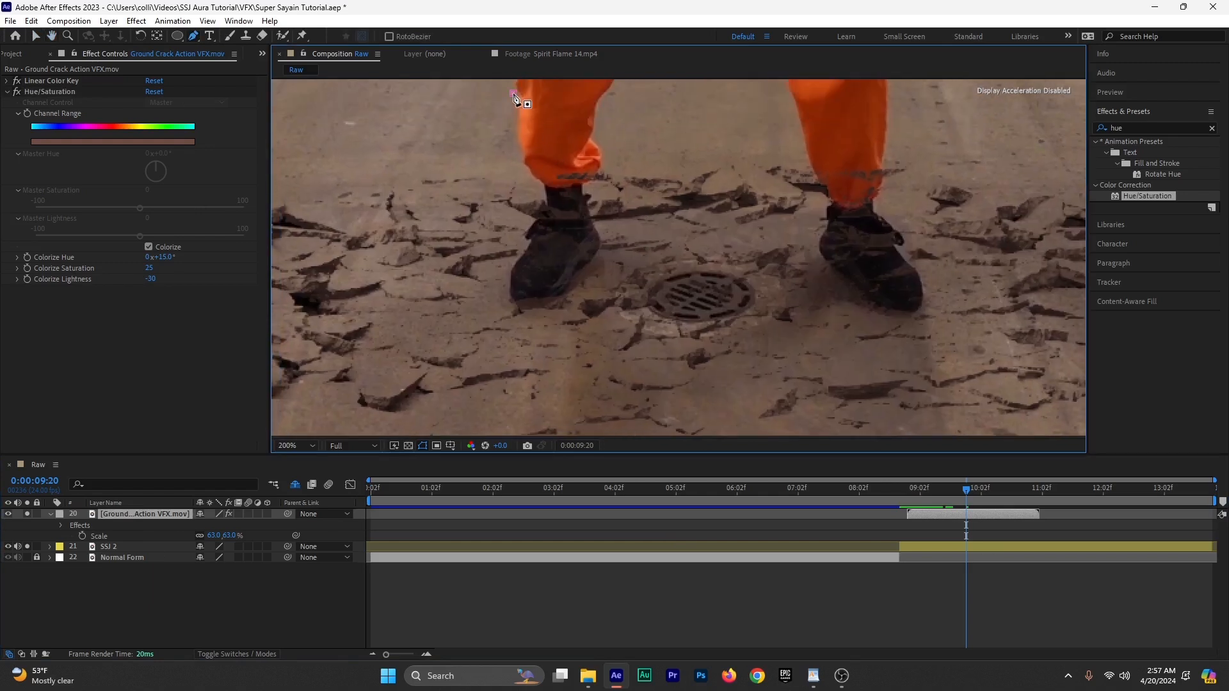
left_click(512, 126)
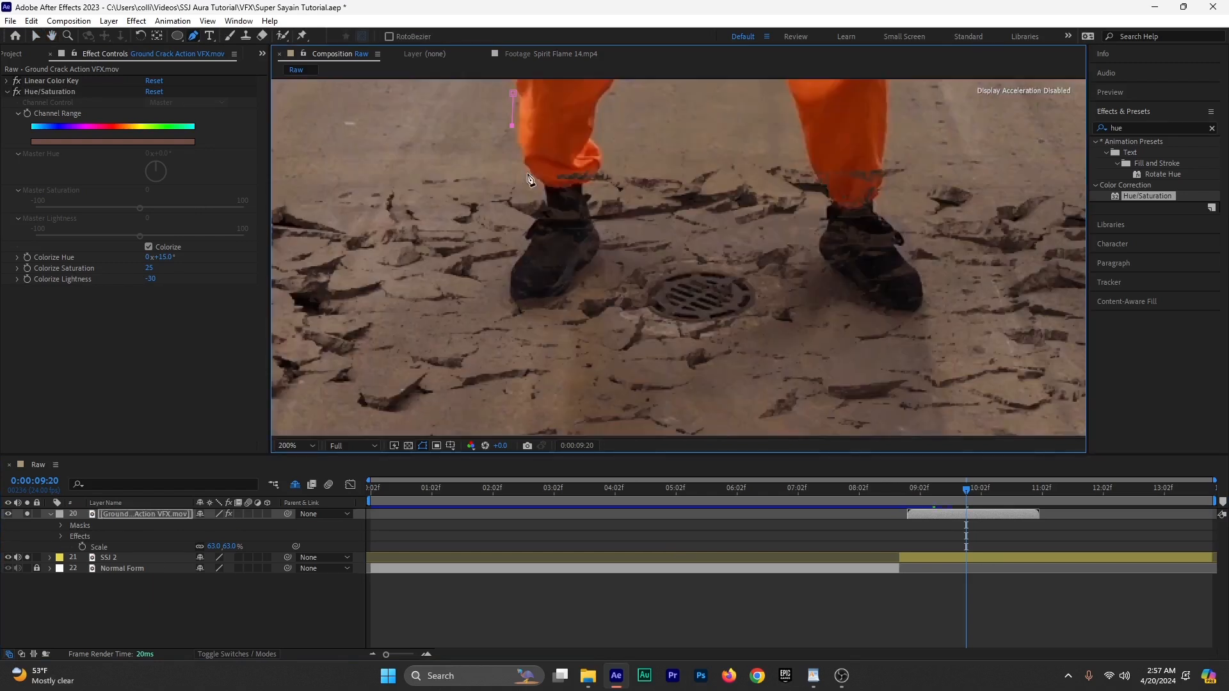
left_click(527, 172)
left_click(543, 190)
left_click(534, 209)
left_click(521, 246)
left_click(505, 278)
left_click(507, 301)
left_click(527, 309)
left_click(561, 300)
left_click(578, 278)
left_click(596, 259)
left_click(607, 244)
left_click(598, 215)
left_click(591, 181)
left_click(602, 171)
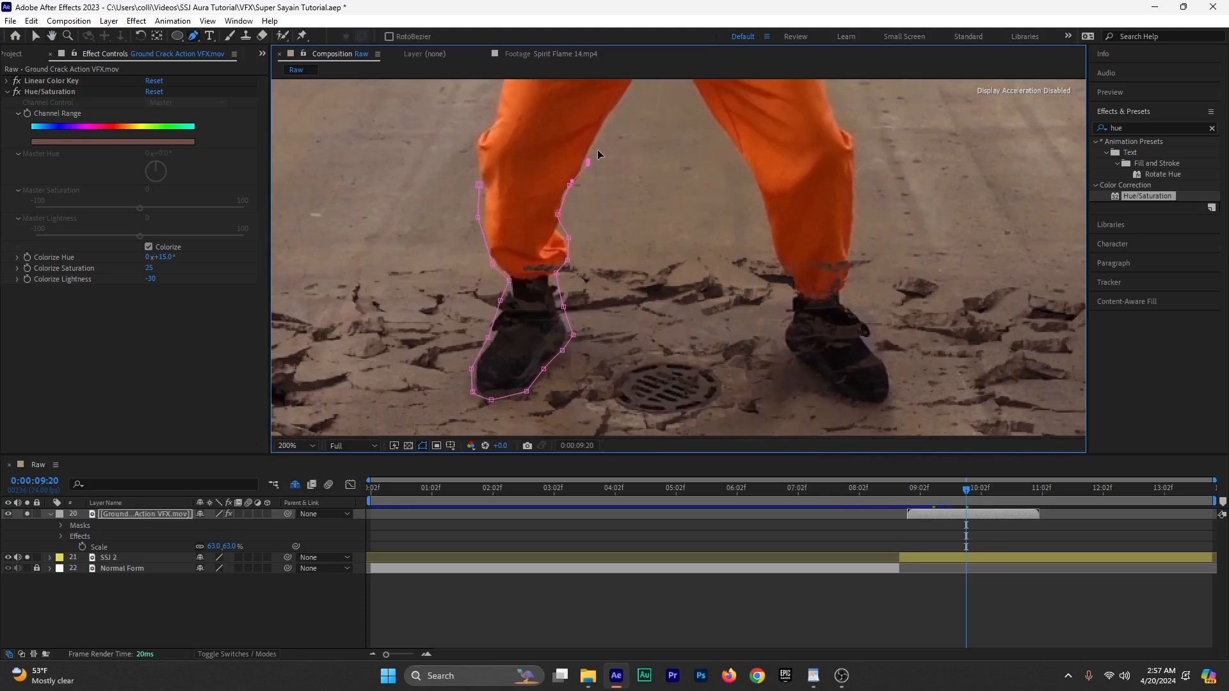
left_click(717, 164)
left_click(752, 180)
left_click(767, 214)
left_click(774, 254)
left_click(780, 276)
left_click(790, 295)
left_click(785, 317)
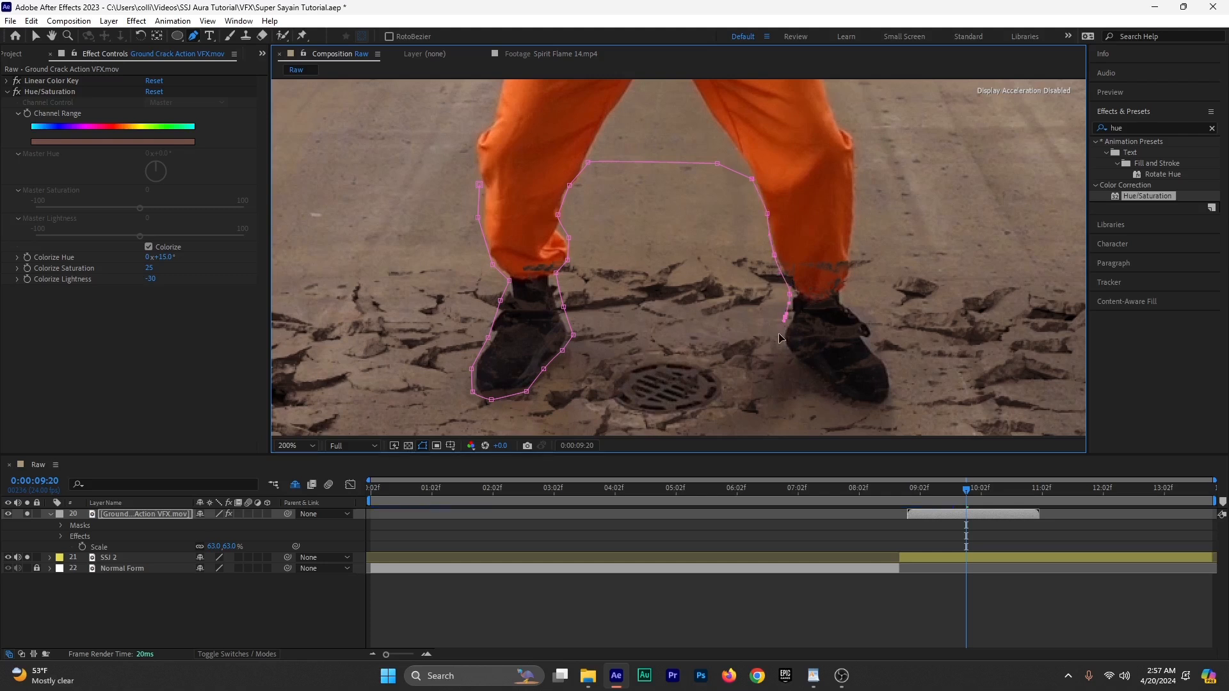
left_click(781, 344)
left_click(801, 372)
left_click(847, 401)
left_click(877, 407)
left_click(892, 398)
left_click(895, 371)
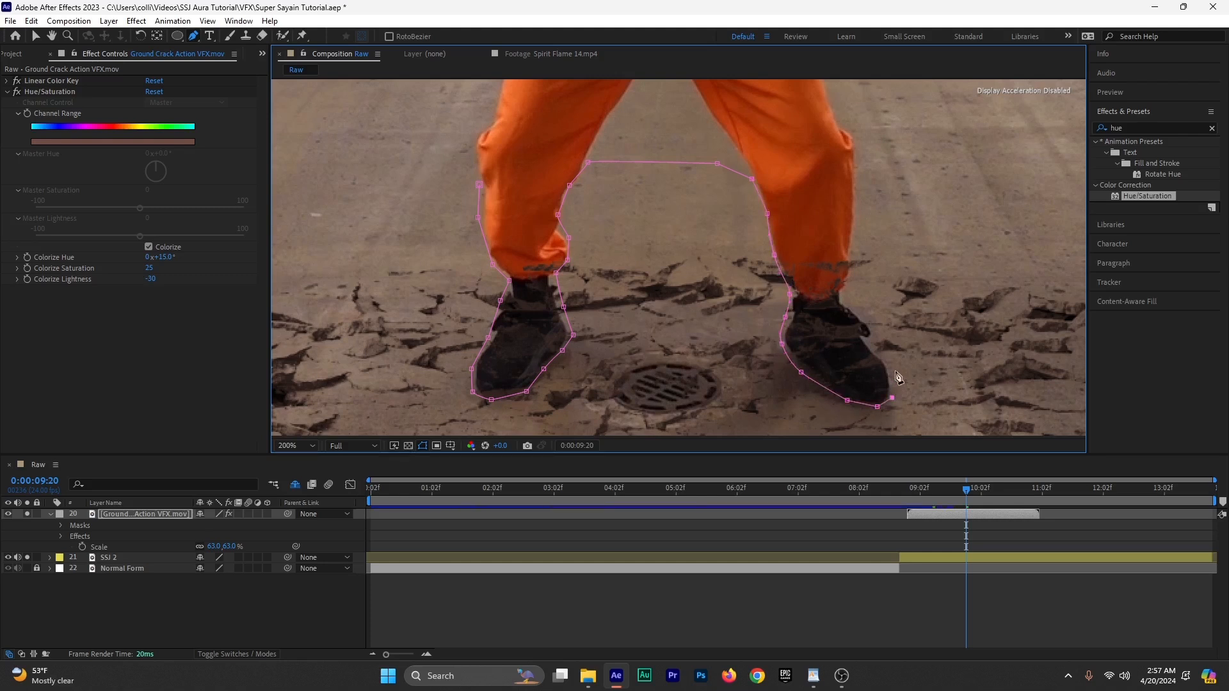
left_click(881, 348)
left_click(871, 318)
left_click(853, 295)
left_click(853, 281)
left_click(851, 233)
left_click(855, 191)
left_click(855, 159)
left_click(654, 115)
left_click(591, 115)
left_click(471, 118)
left_click(479, 184)
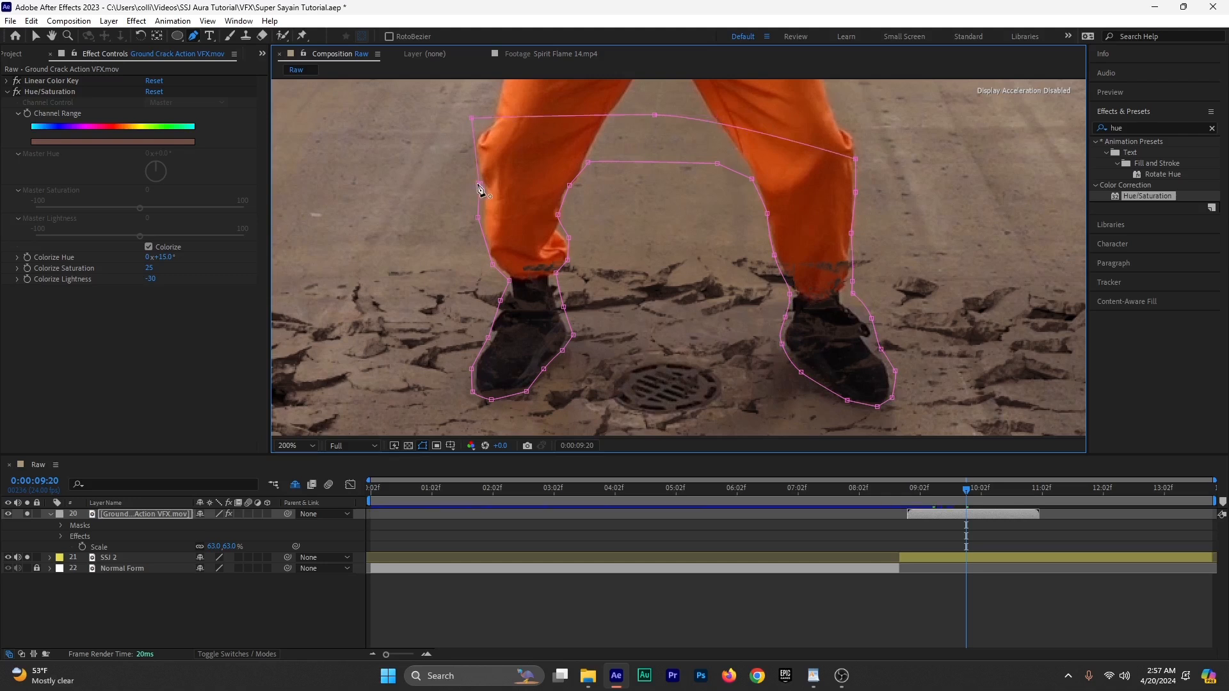
Step: Set the ground crack layer's leg mask mode to Subtract
left_click(121, 513)
key("m")
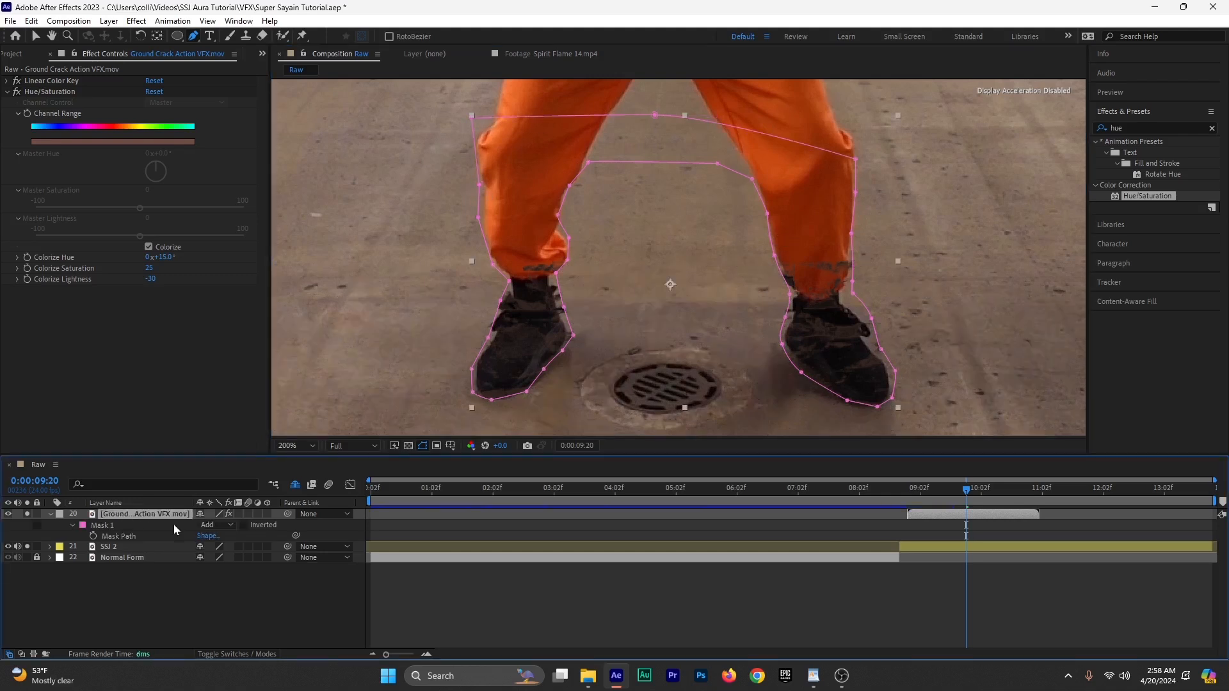
left_click(226, 527)
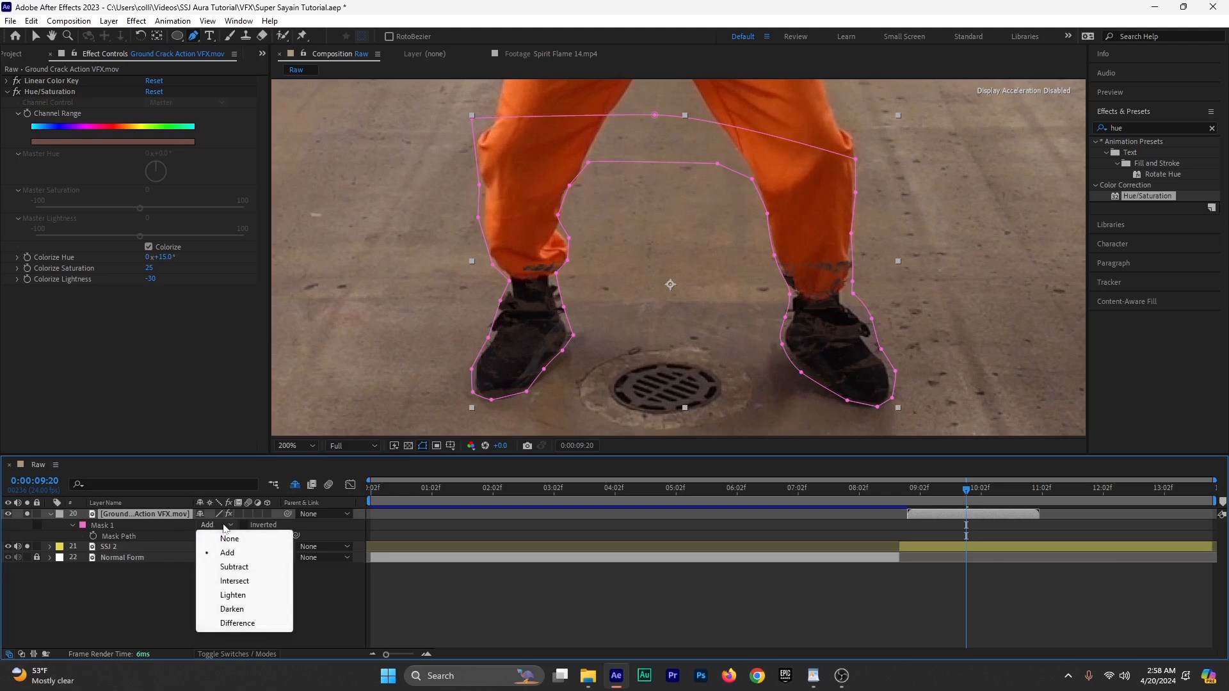
left_click(234, 568)
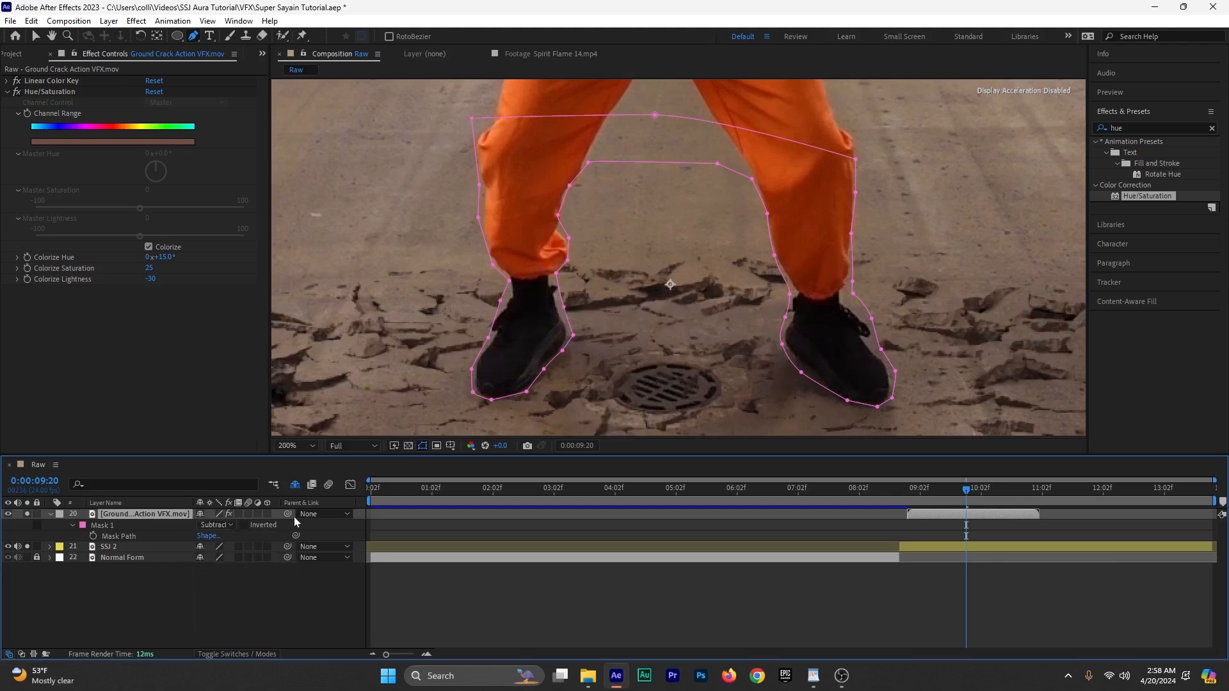
Step: Set the leg mask's feather to 58 pixels and its expansion to 7 pixels
key("f")
left_click_drag(223, 536, 266, 541)
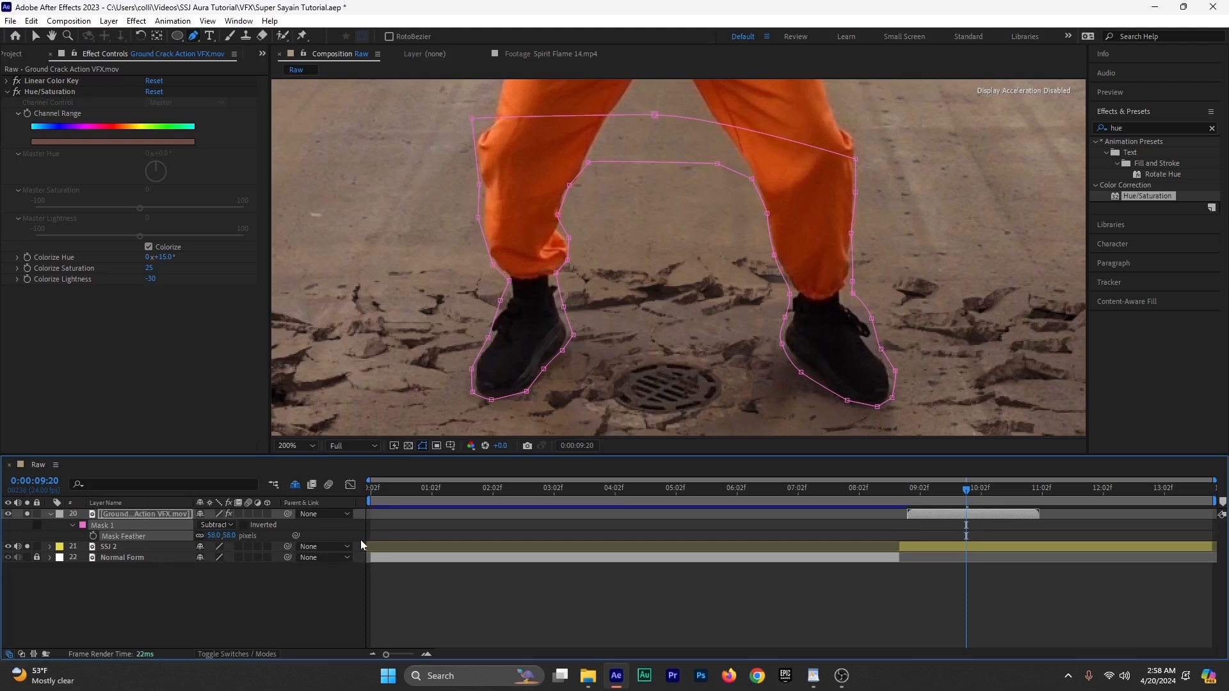
key("m")
key("m")
mouse_move(205, 569)
left_mouse_down()
mouse_move(187, 570)
mouse_move(206, 571)
left_mouse_up()
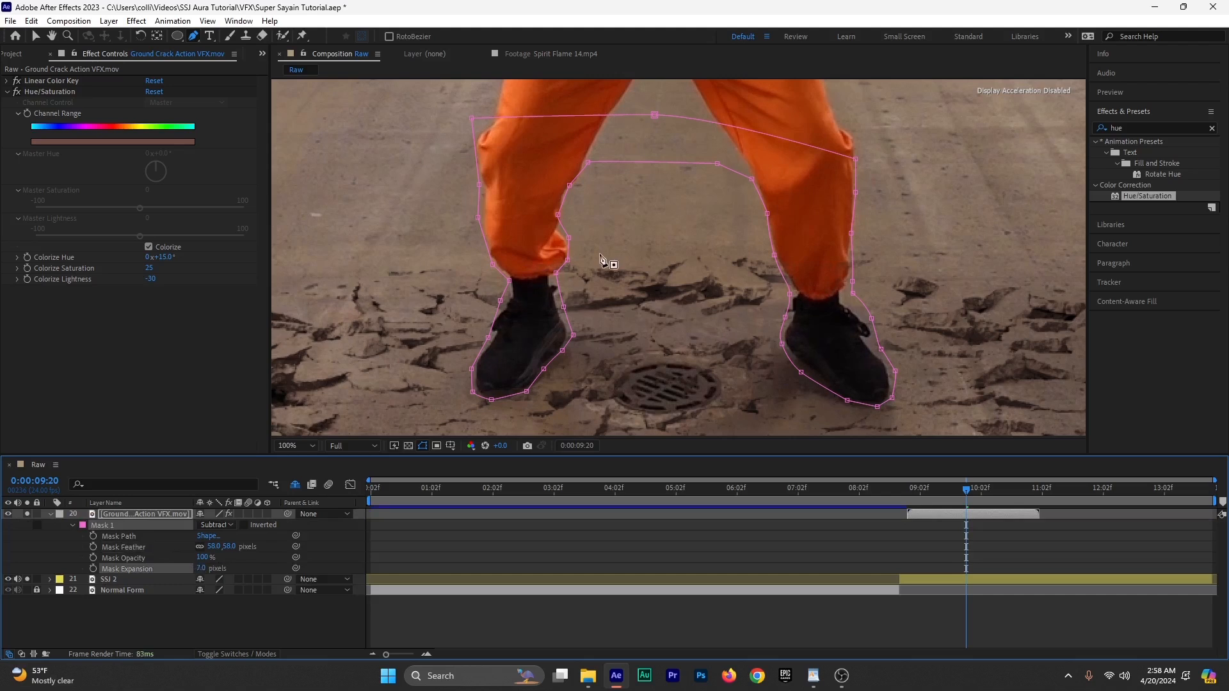
key("comma")
left_click(35, 36)
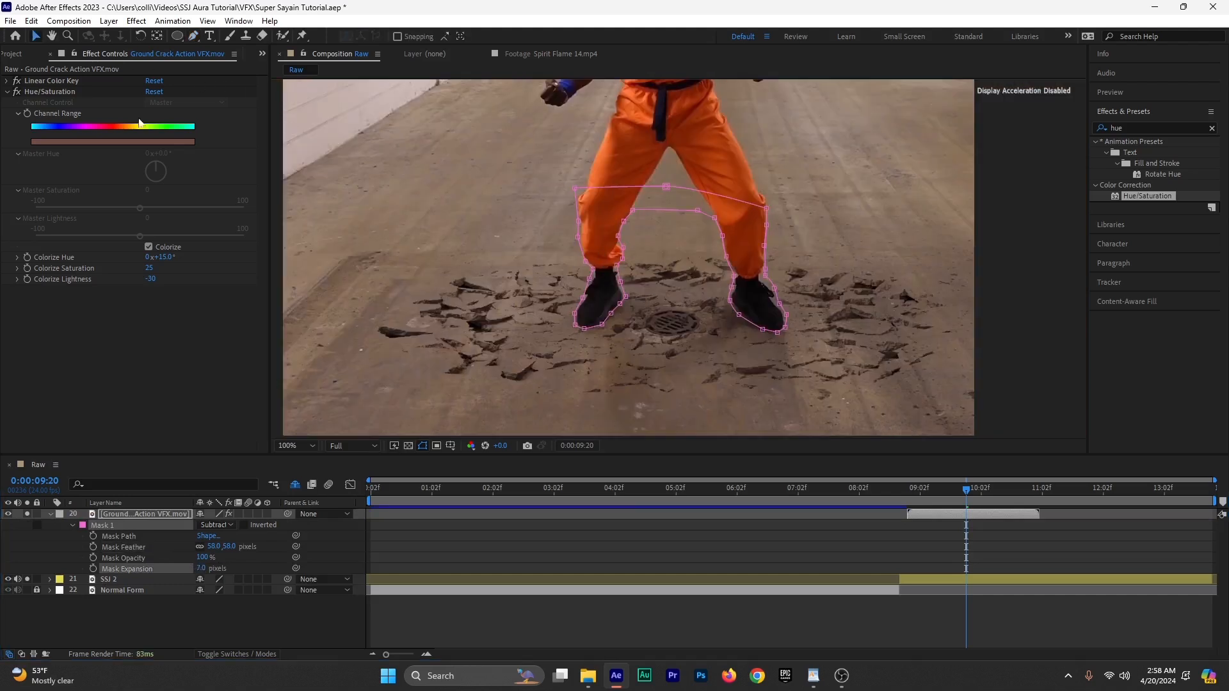
Step: Inspect the ground crack effect around the feet at 0:00:09:00 without the mask outline
left_click(912, 487)
left_click(980, 316)
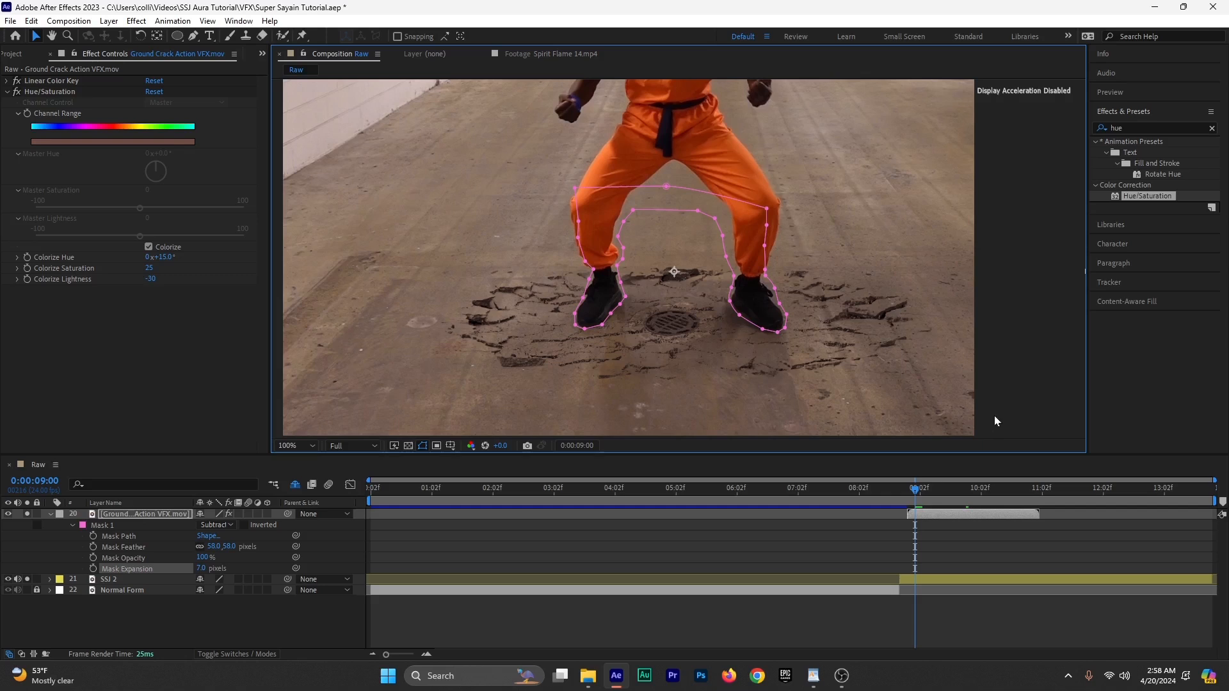
left_click(720, 546)
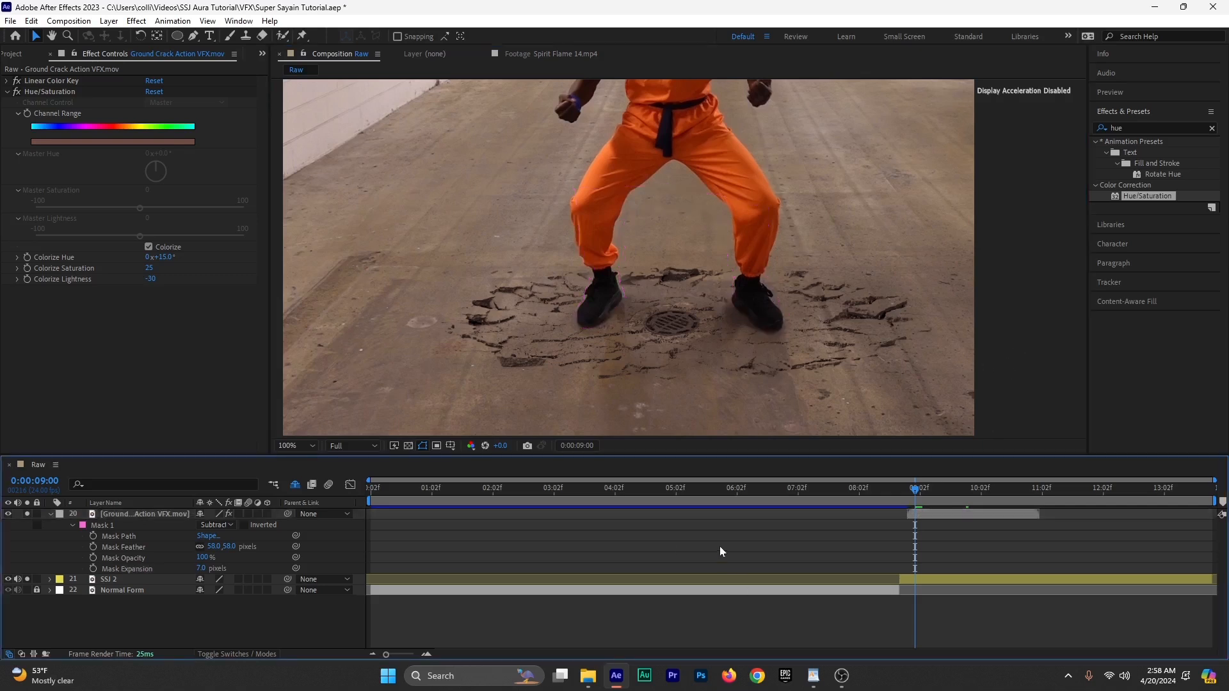
Step: Duplicate the ground crack layer, freeze the copy's frame at 0:00:11:00 and start the copy there, running to the composition's end
left_click_drag(917, 492, 1036, 535)
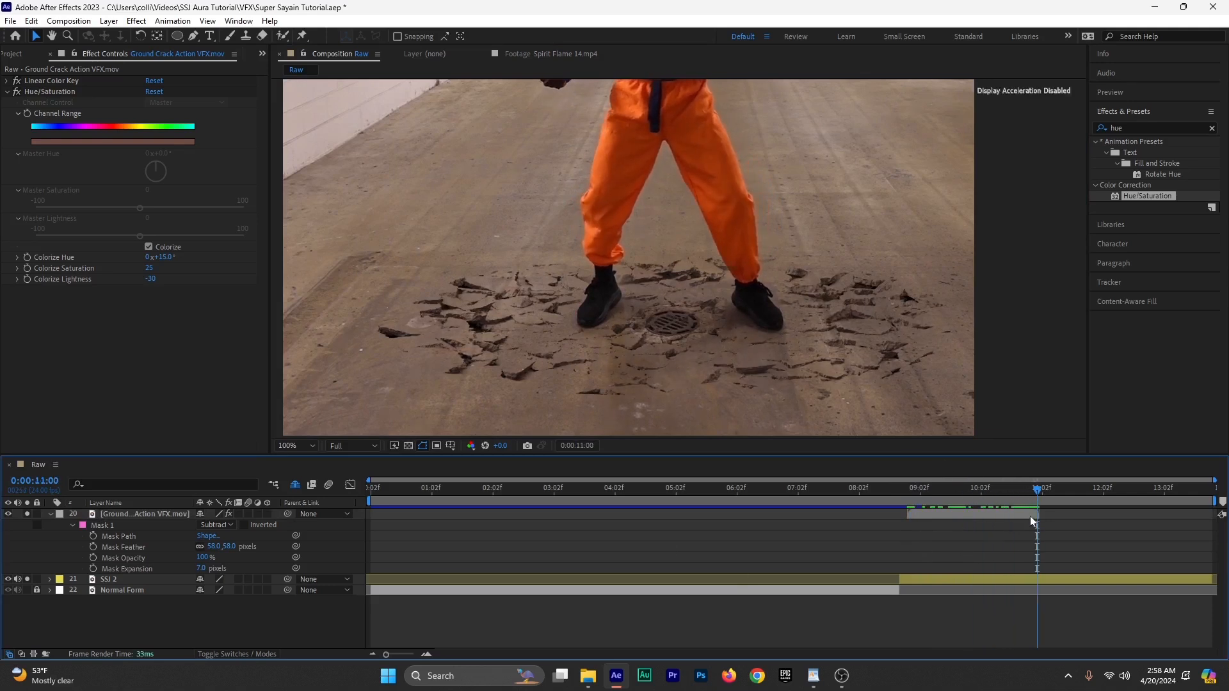
left_click(1031, 516)
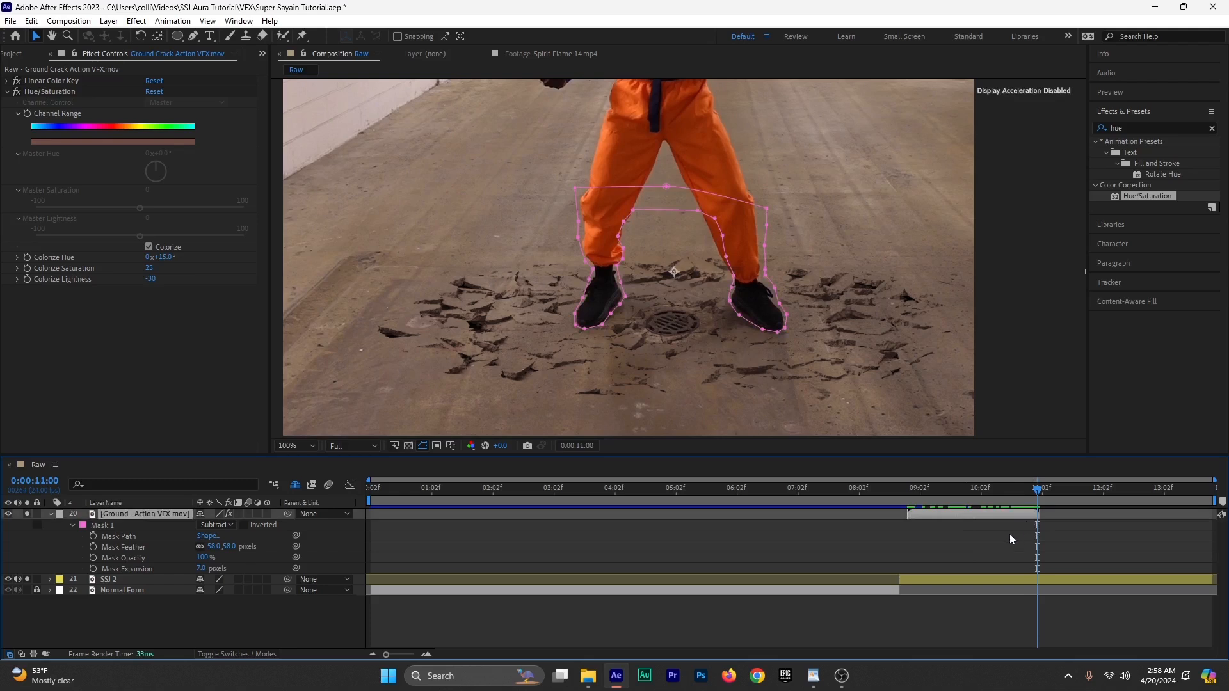
key("ctrl+d")
right_click(1042, 519)
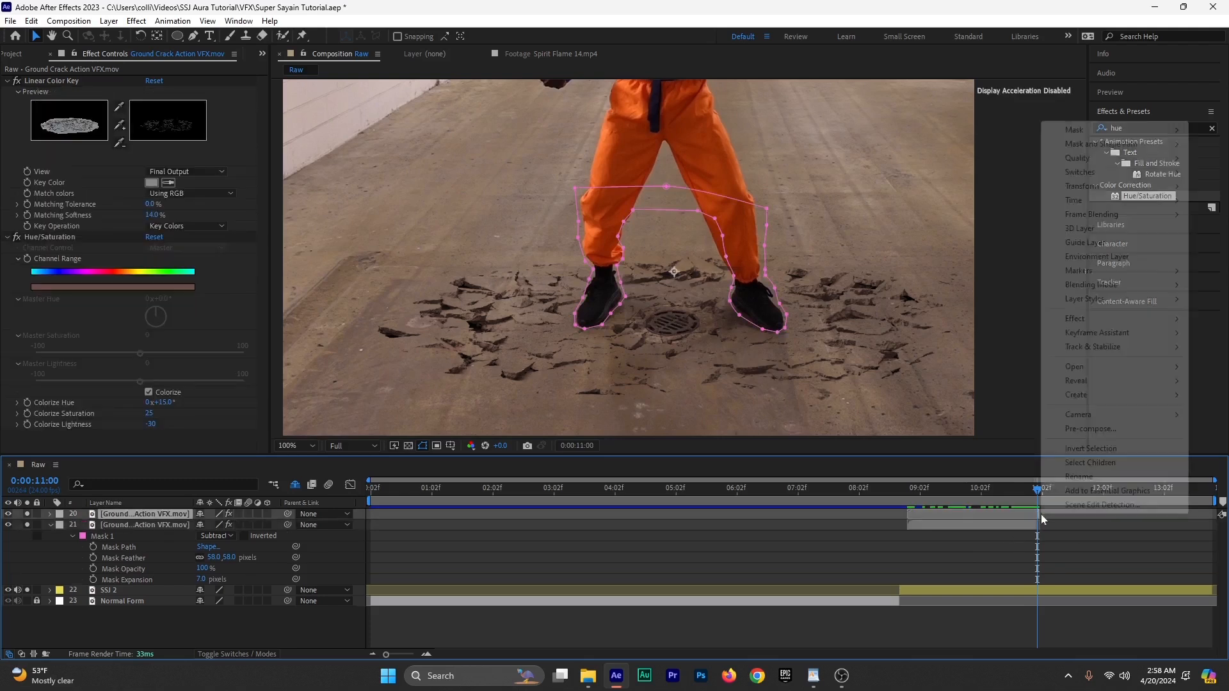
mouse_move(1129, 201)
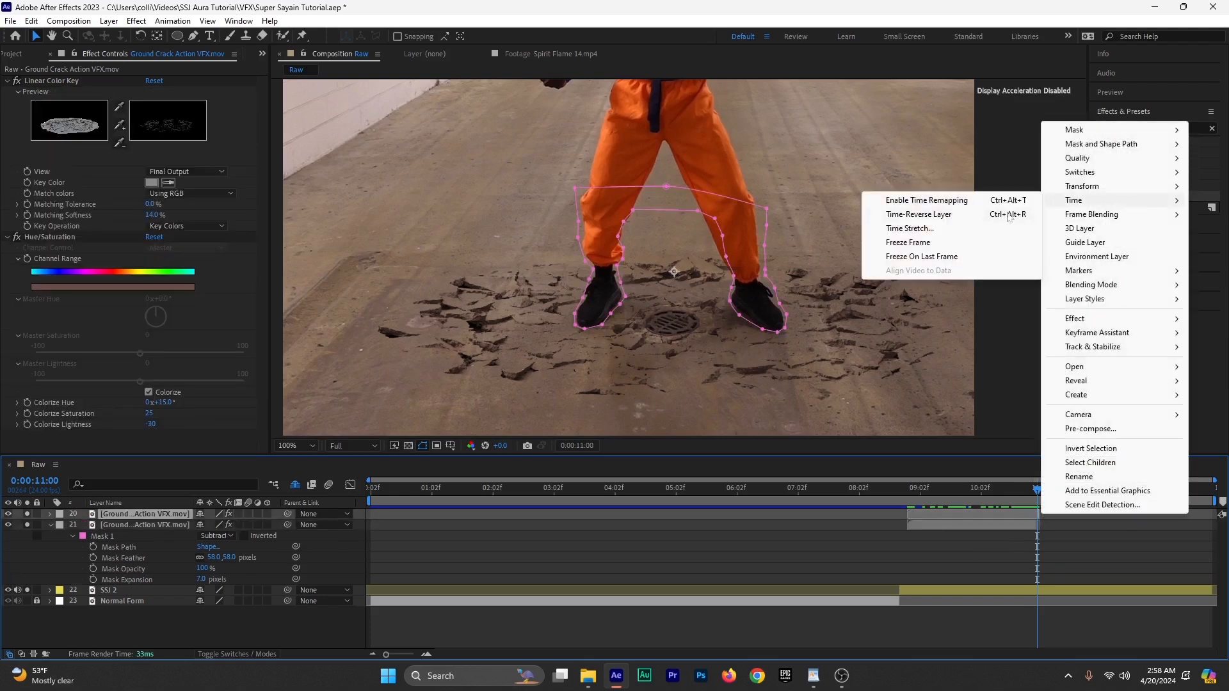
left_click(928, 244)
left_click_drag(1045, 514, 1215, 557)
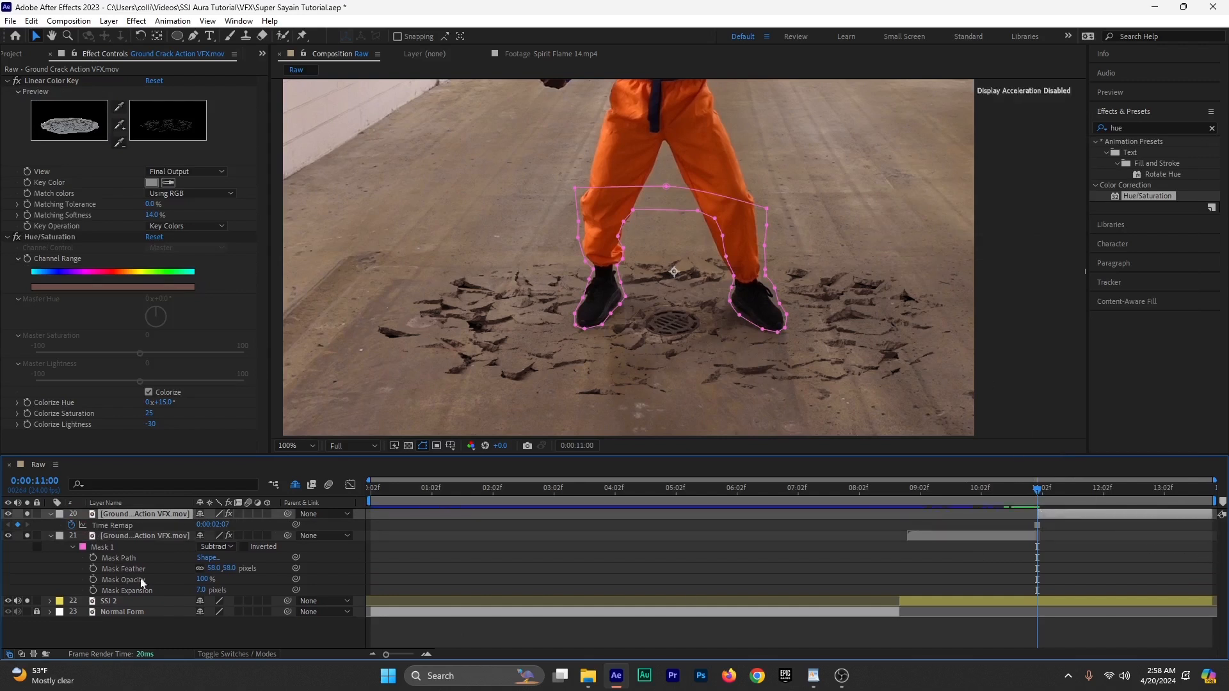
Step: Collapse both ground crack layers, scrub through the transition to the frozen cracks, and save the project
left_click(47, 534)
left_click(48, 514)
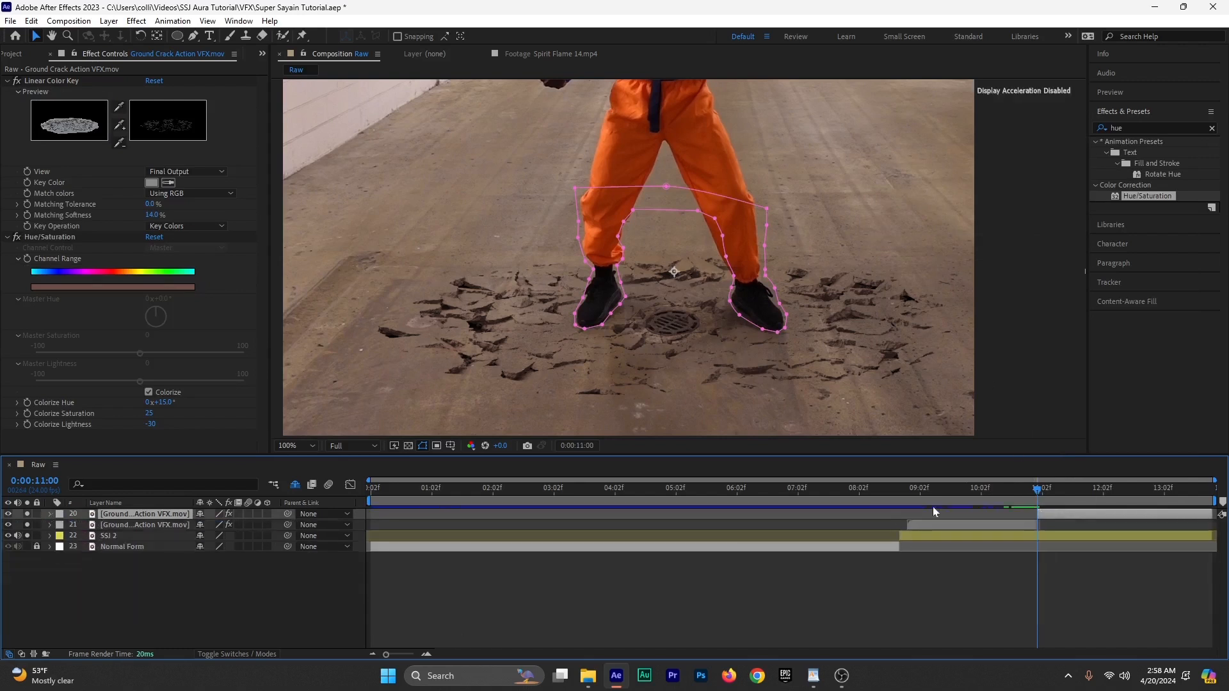
left_click_drag(932, 506, 1096, 557)
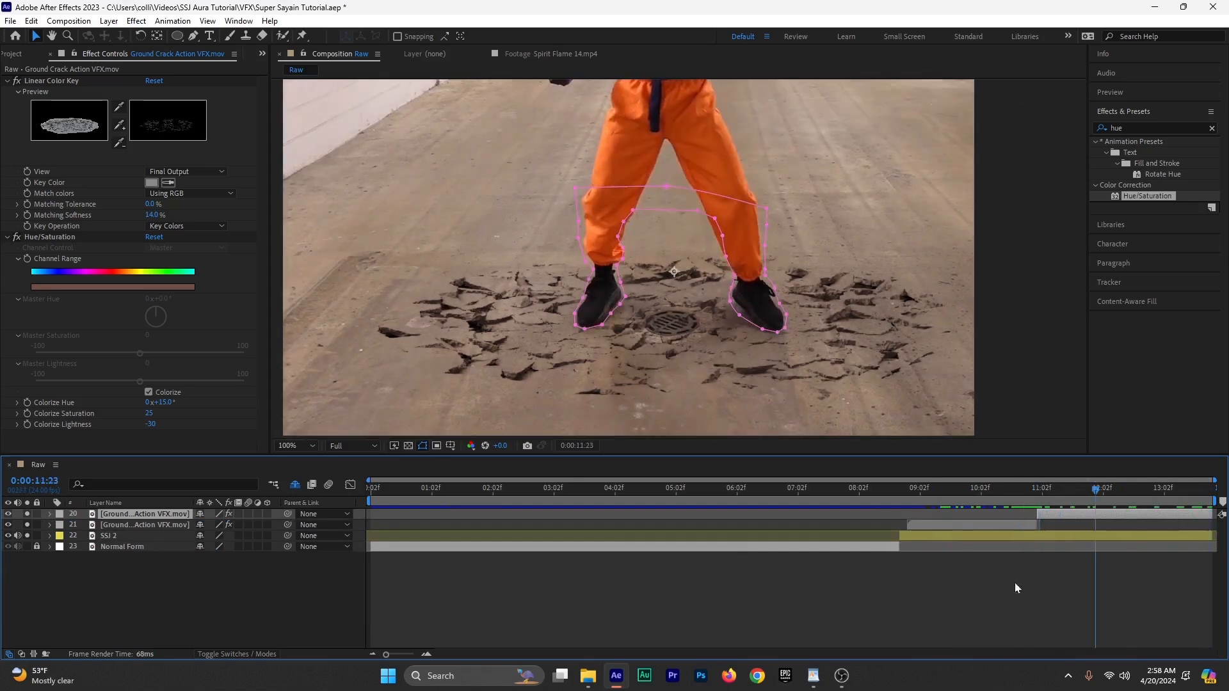
left_click_drag(1016, 587, 936, 582)
key("ctrl+s")
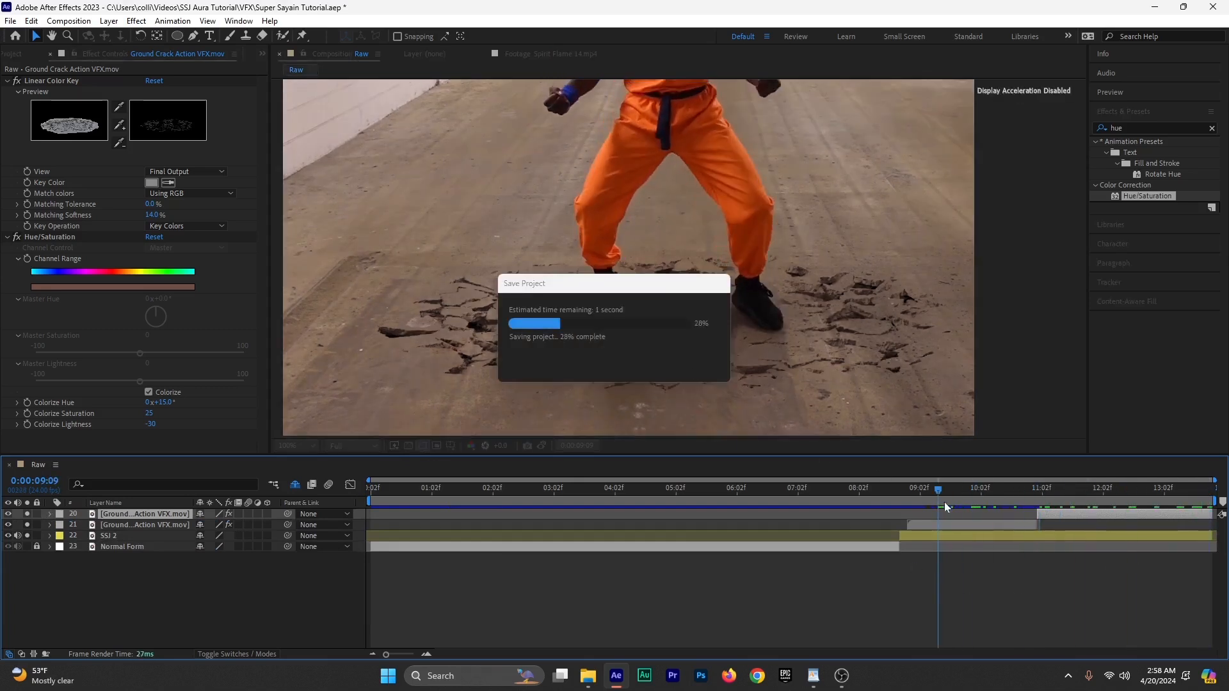
Step: Place the playhead at 0:00:08:21 and collapse the Linear Color Key and Hue/Saturation effects
left_click_drag(944, 502, 909, 497)
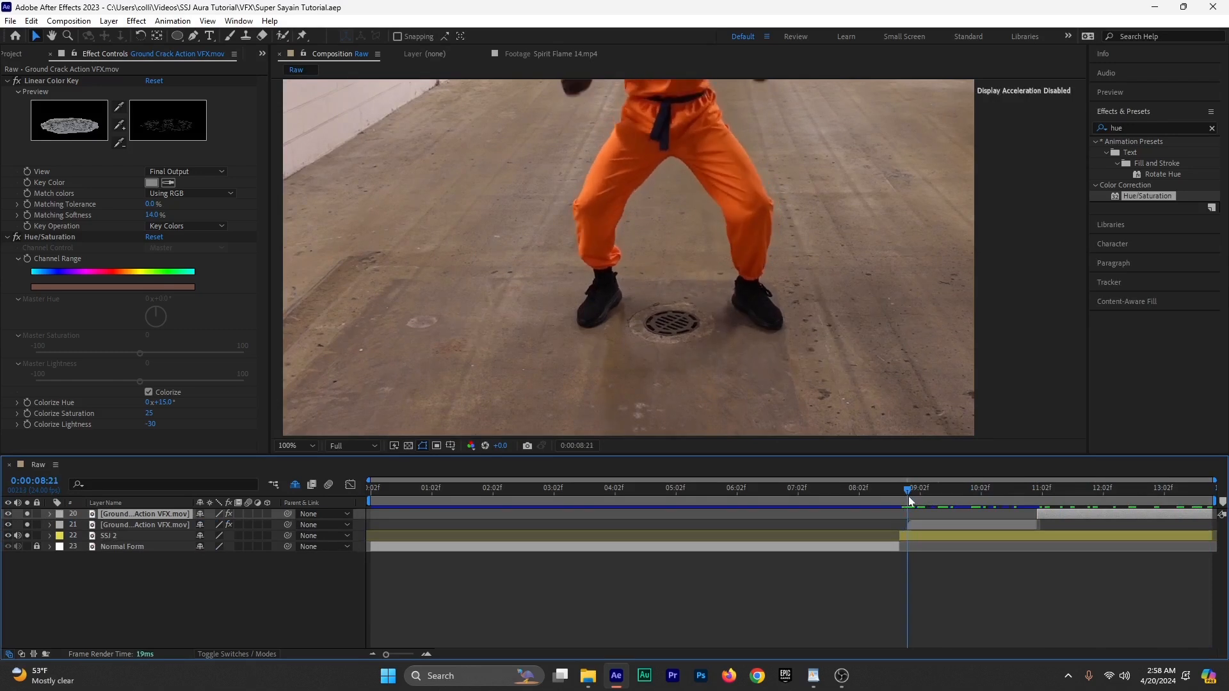
left_click(296, 445)
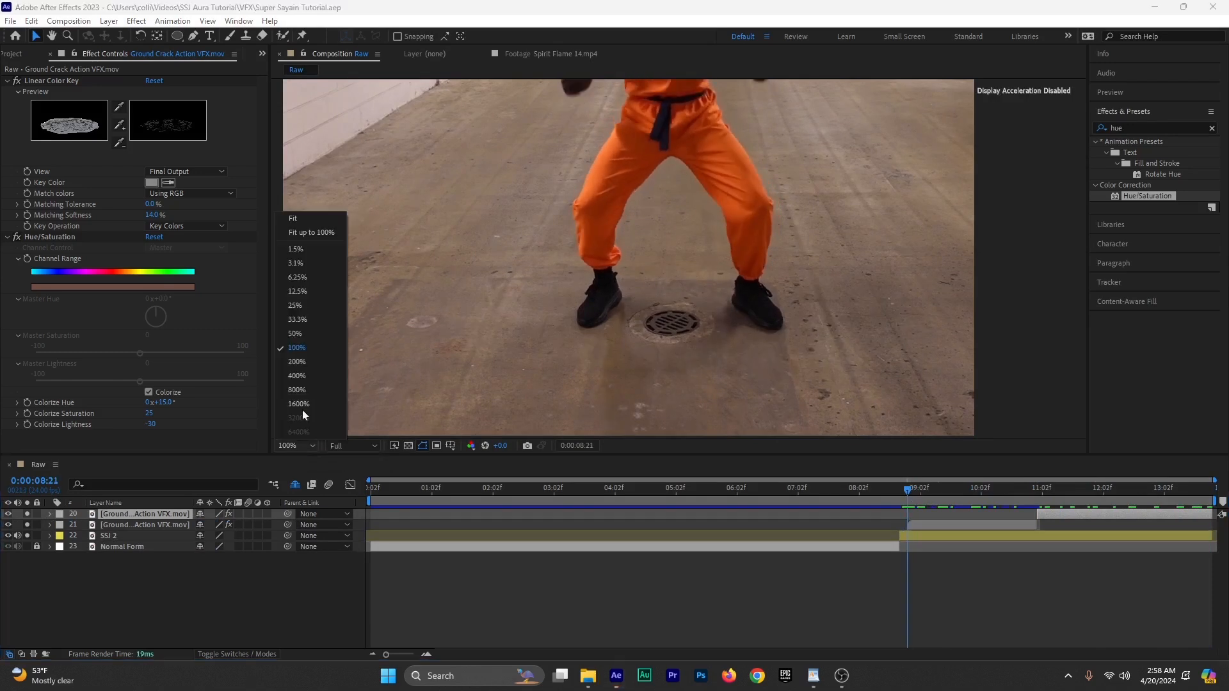
left_click(313, 233)
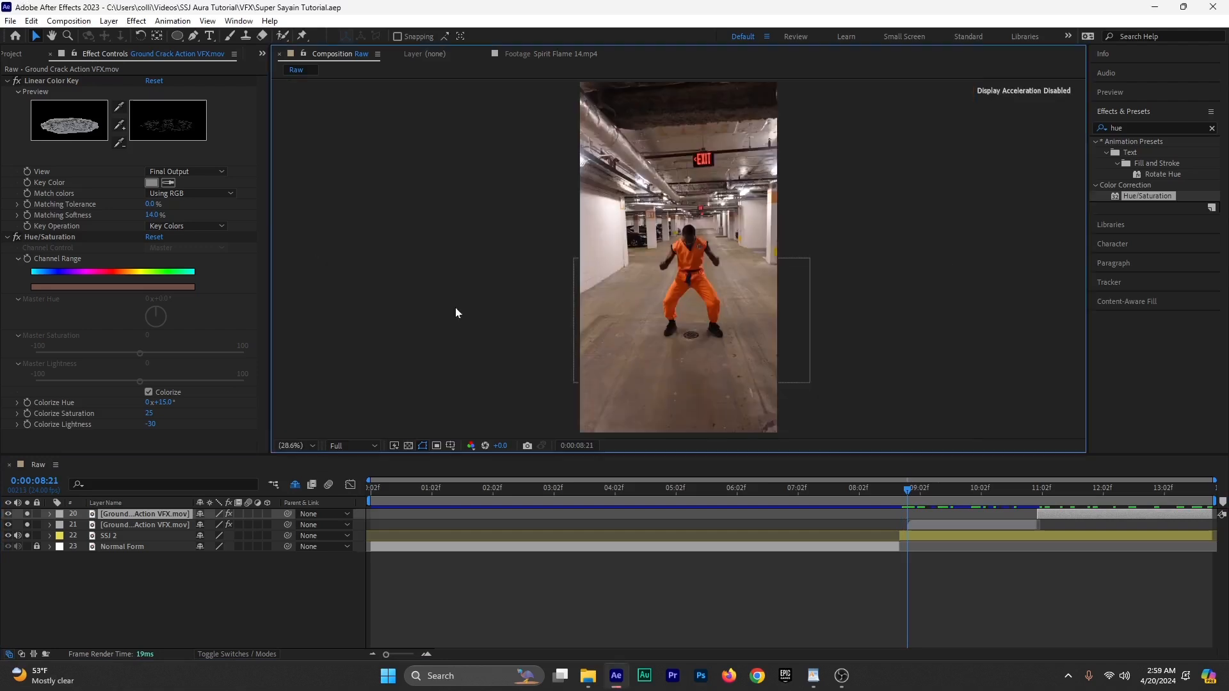
left_click(7, 80)
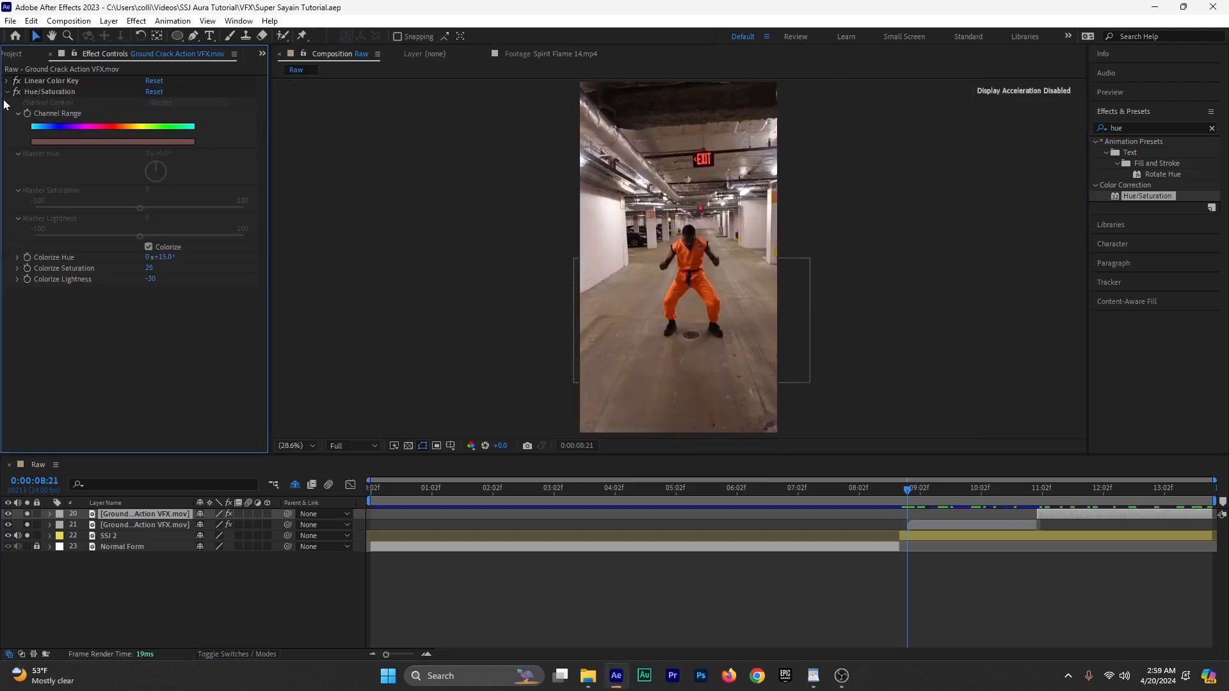
left_click(8, 91)
Step: Create a new white solid layer named Floating Rocks
left_click(918, 592)
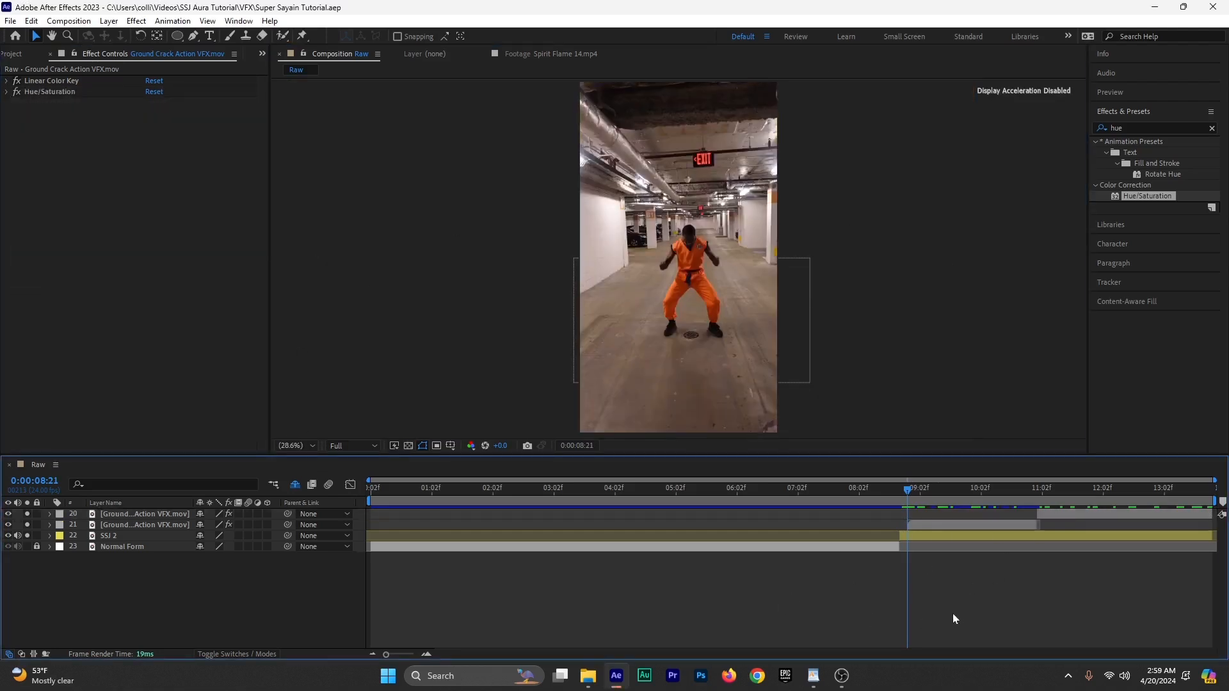
right_click(834, 587)
mouse_move(901, 427)
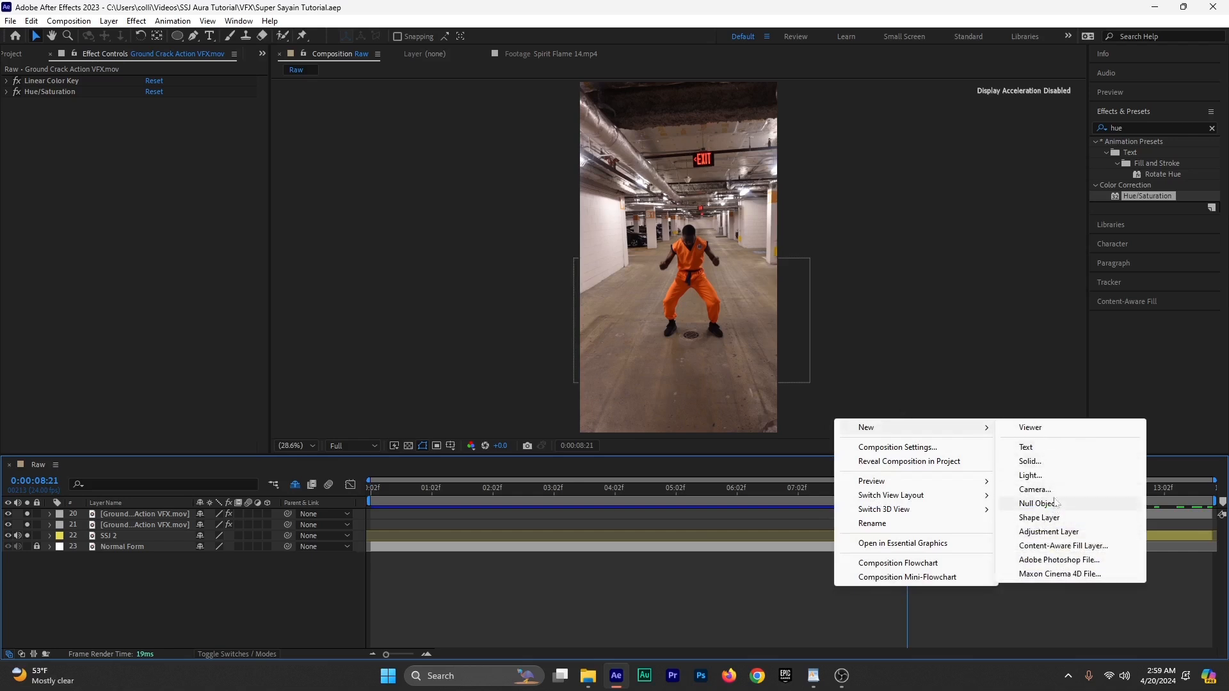
left_click(1050, 462)
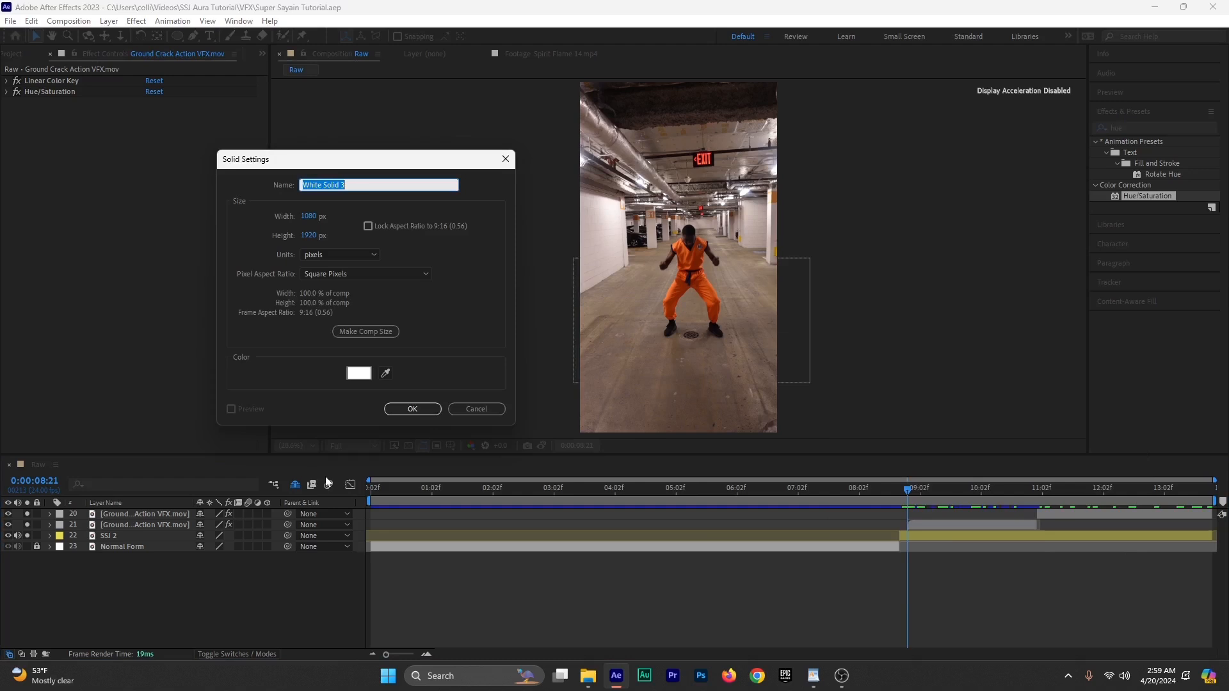
type("Ro")
type("oatri")
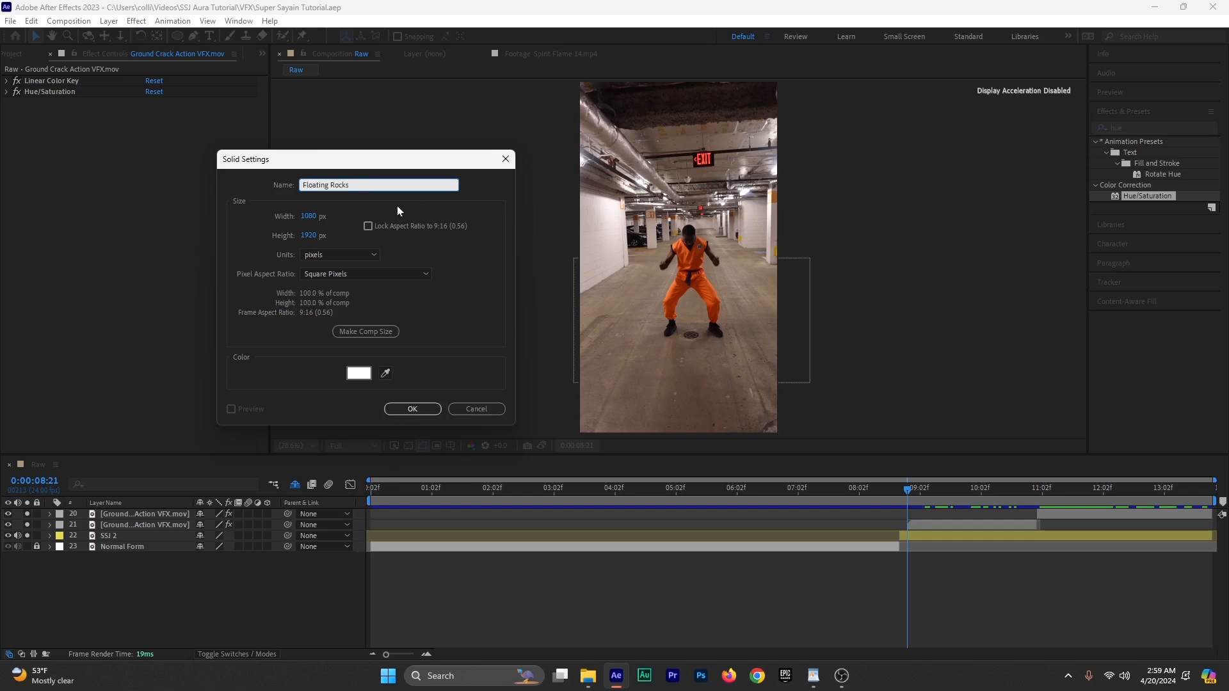
left_click(413, 409)
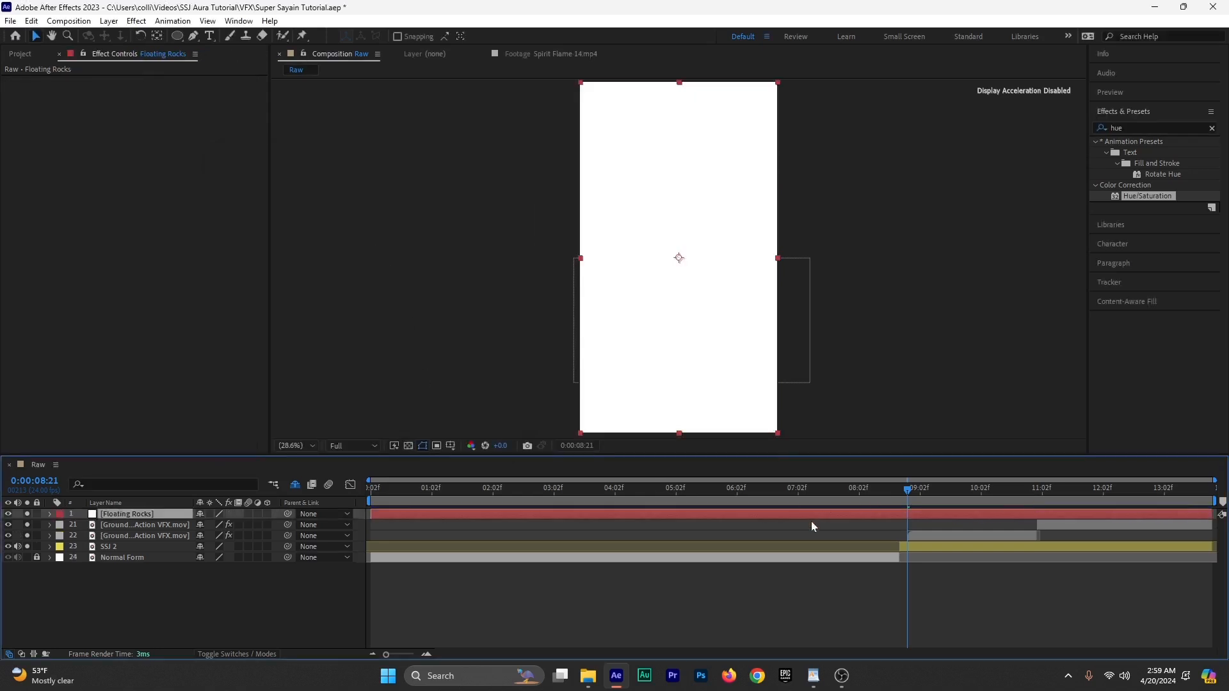
Step: Trim the start of the Floating Rocks layer to 0:00:08:21 and apply the Video Copilot Element effect to it
left_click_drag(369, 514, 905, 612)
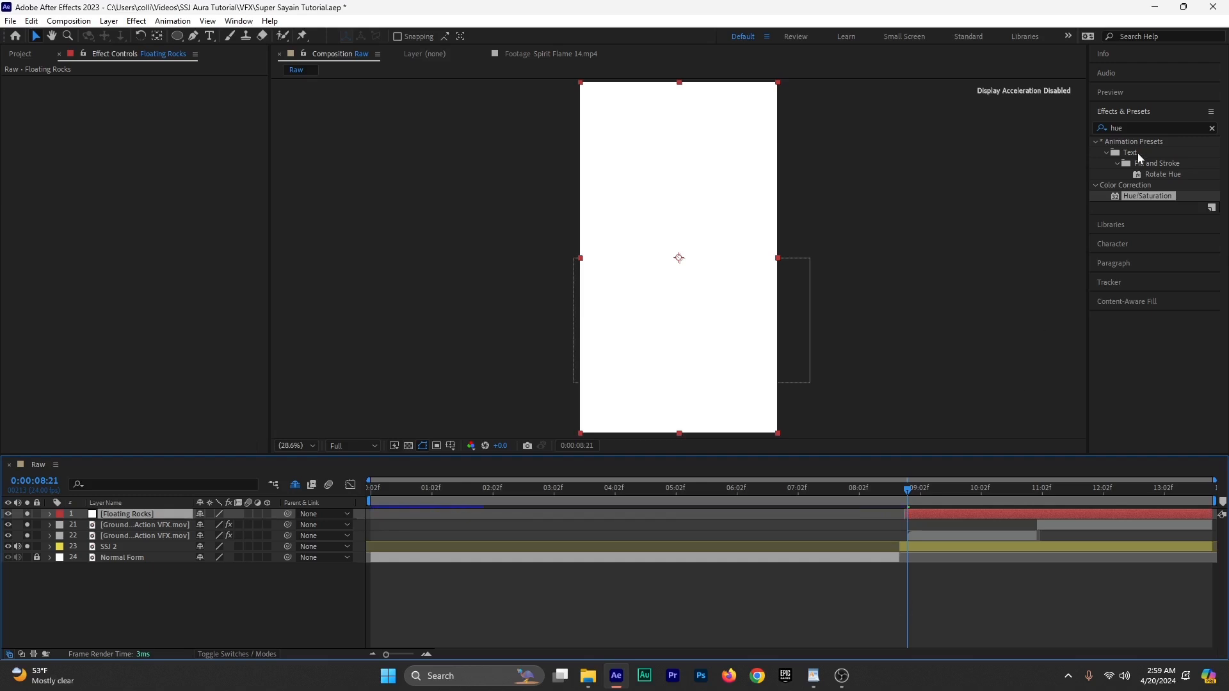
left_click(1130, 128)
type("elem")
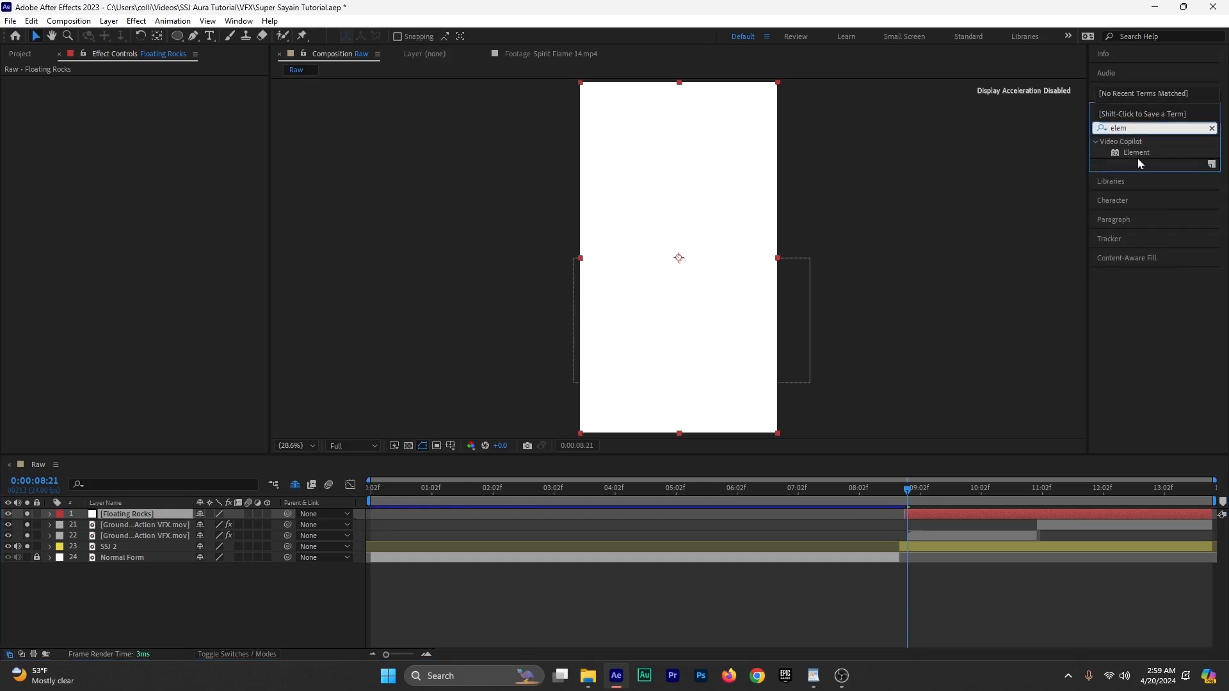
left_click_drag(1136, 155, 931, 513)
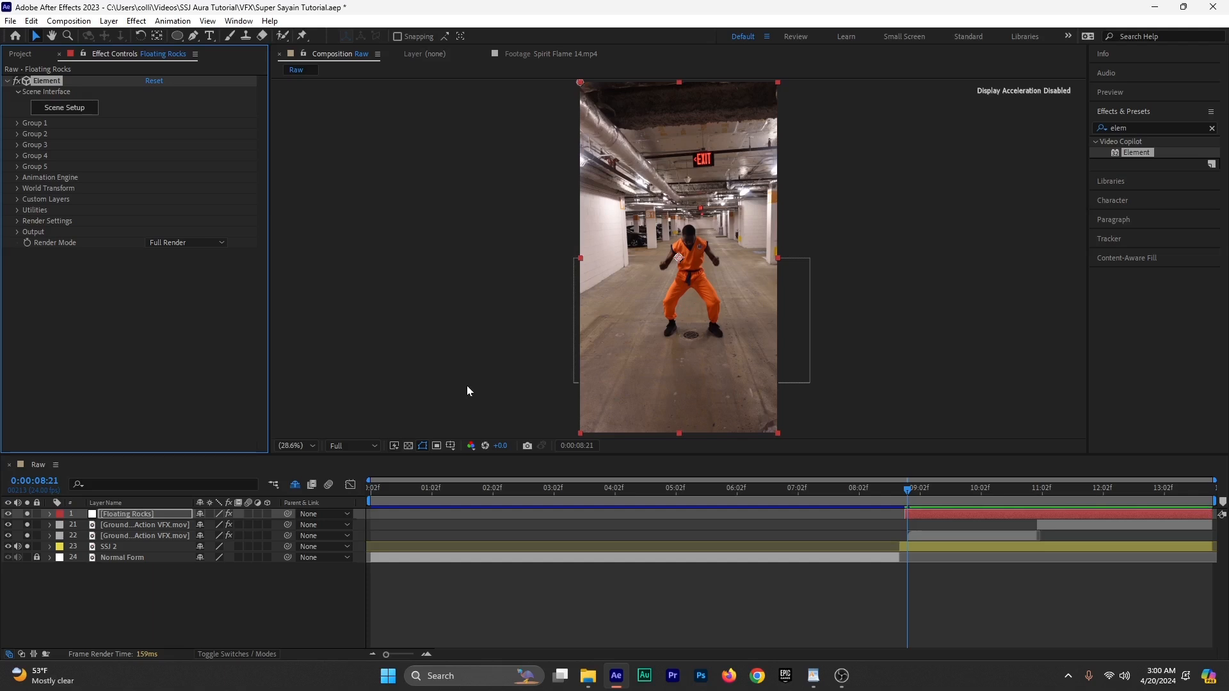
Step: In Element's Scene Setup, add the rock_01 model from Starter_Pack_Physical and accept the scene
left_click(125, 516)
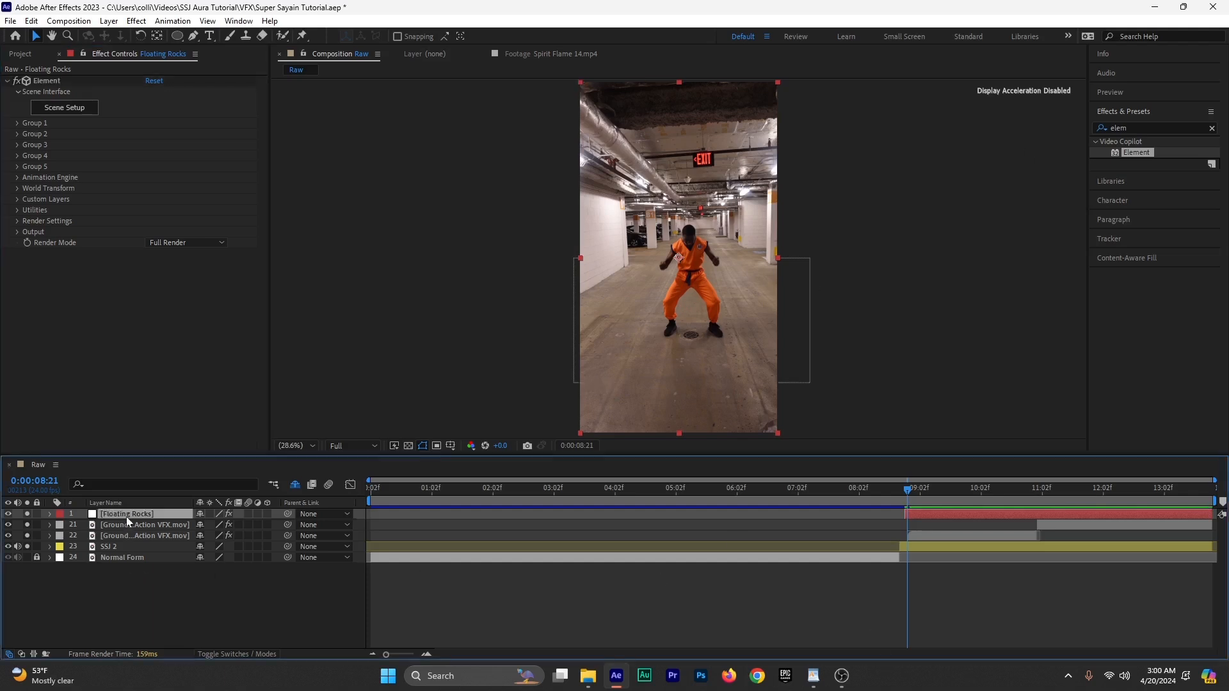
left_click(69, 109)
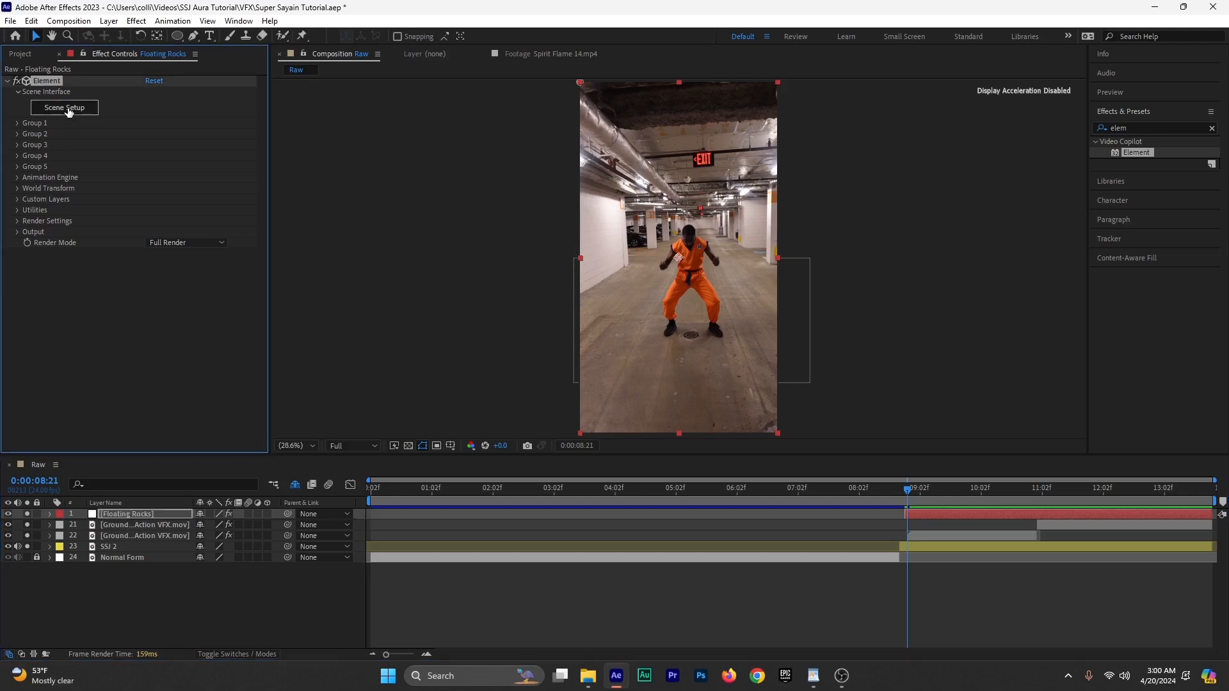
left_click(68, 109)
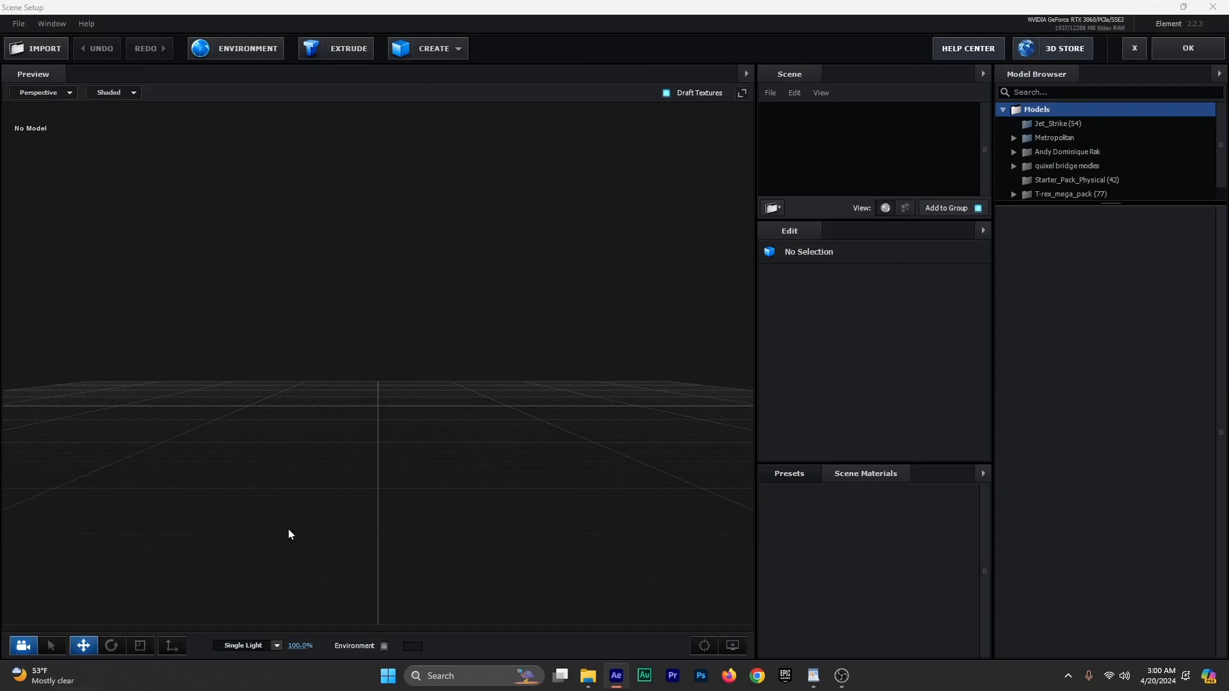
left_click_drag(289, 534, 373, 425)
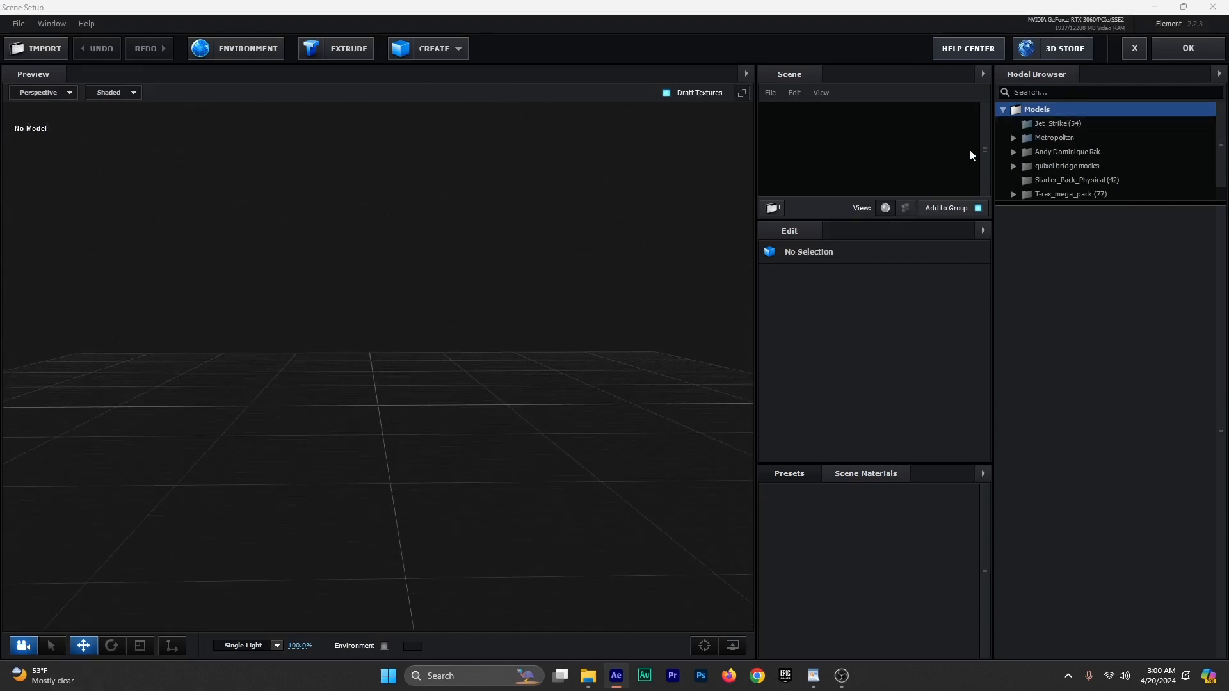
left_click_drag(482, 406, 480, 411)
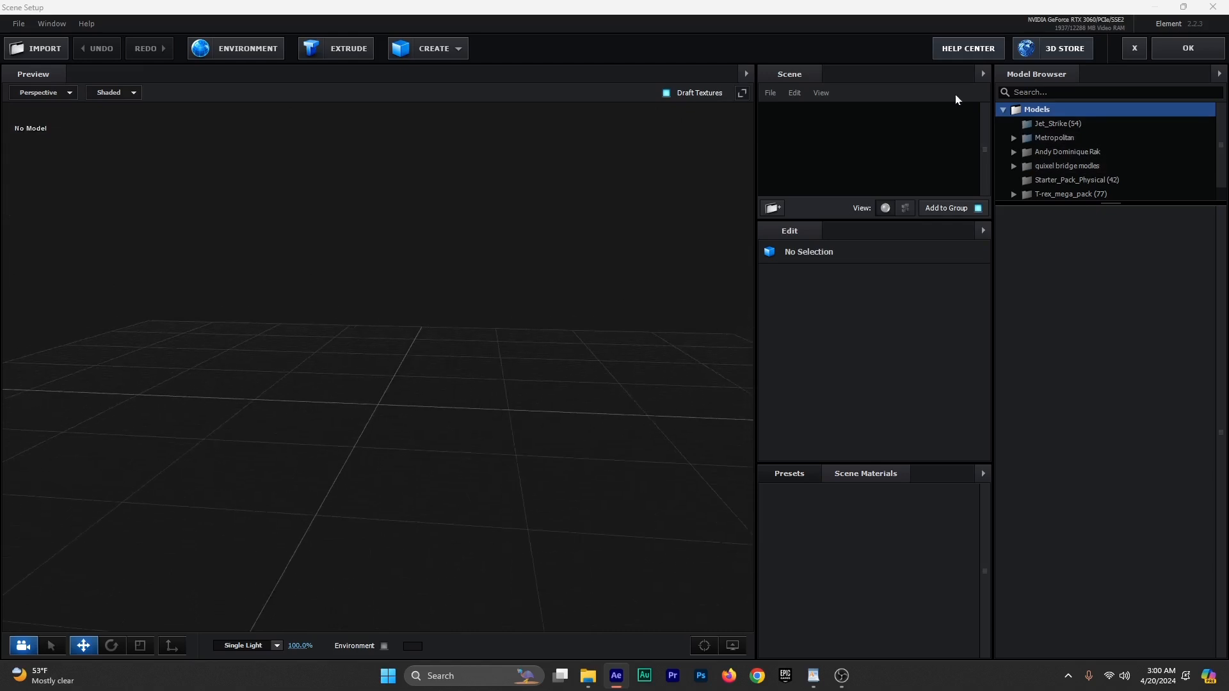
left_click(1051, 180)
scroll(1127, 359, "down", 2)
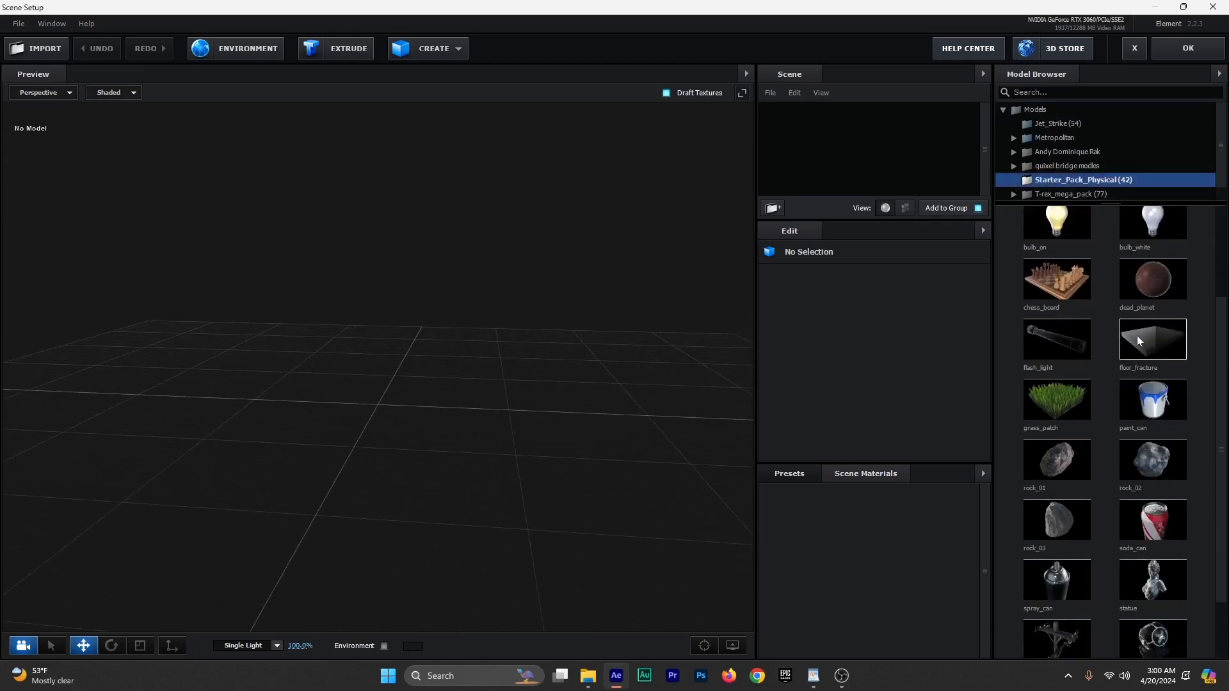
left_click_drag(460, 396, 454, 418)
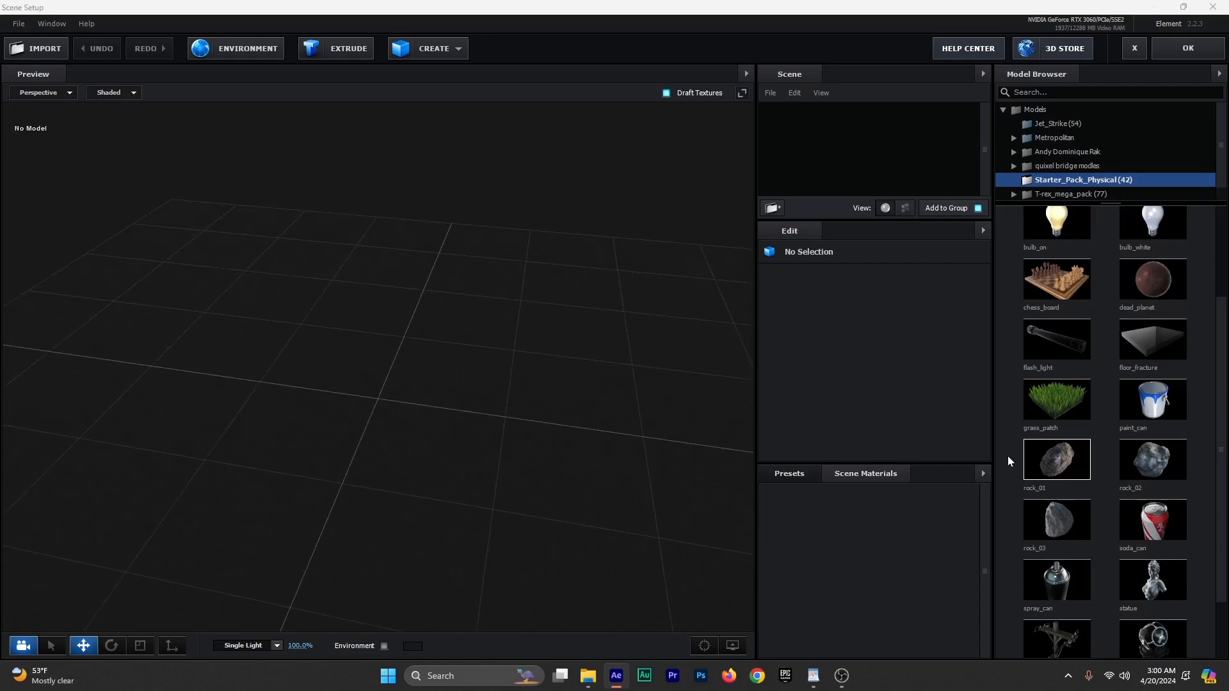
left_click(1058, 456)
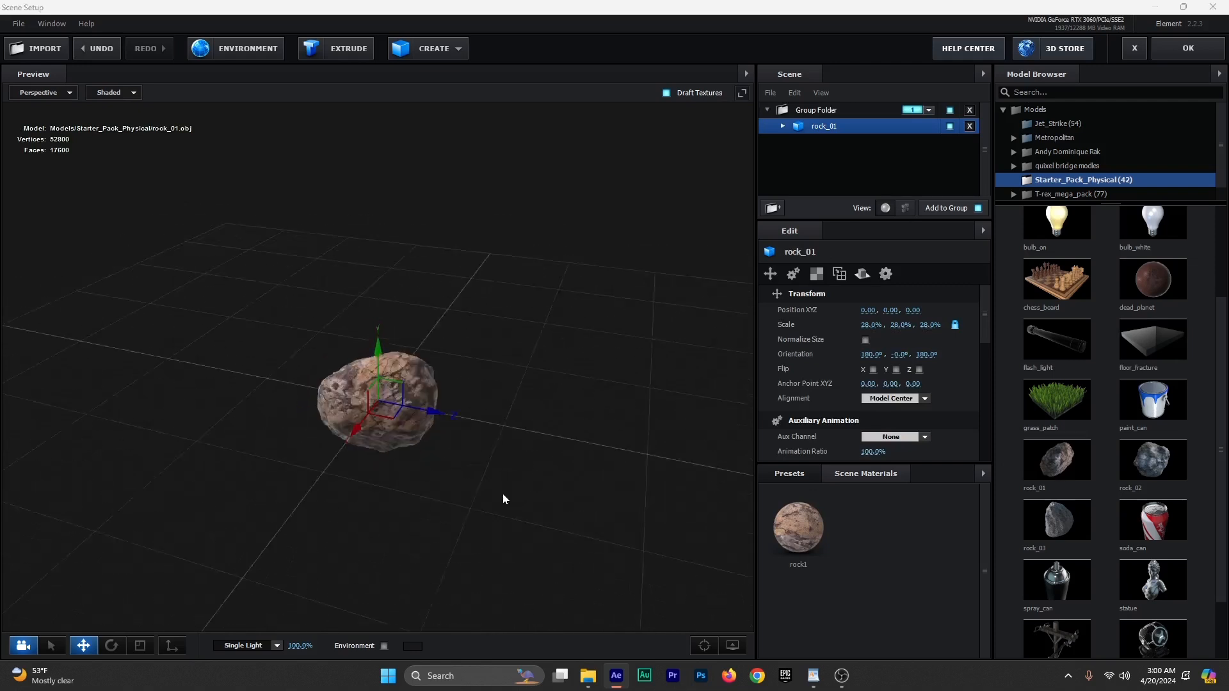
left_click_drag(504, 499, 359, 474)
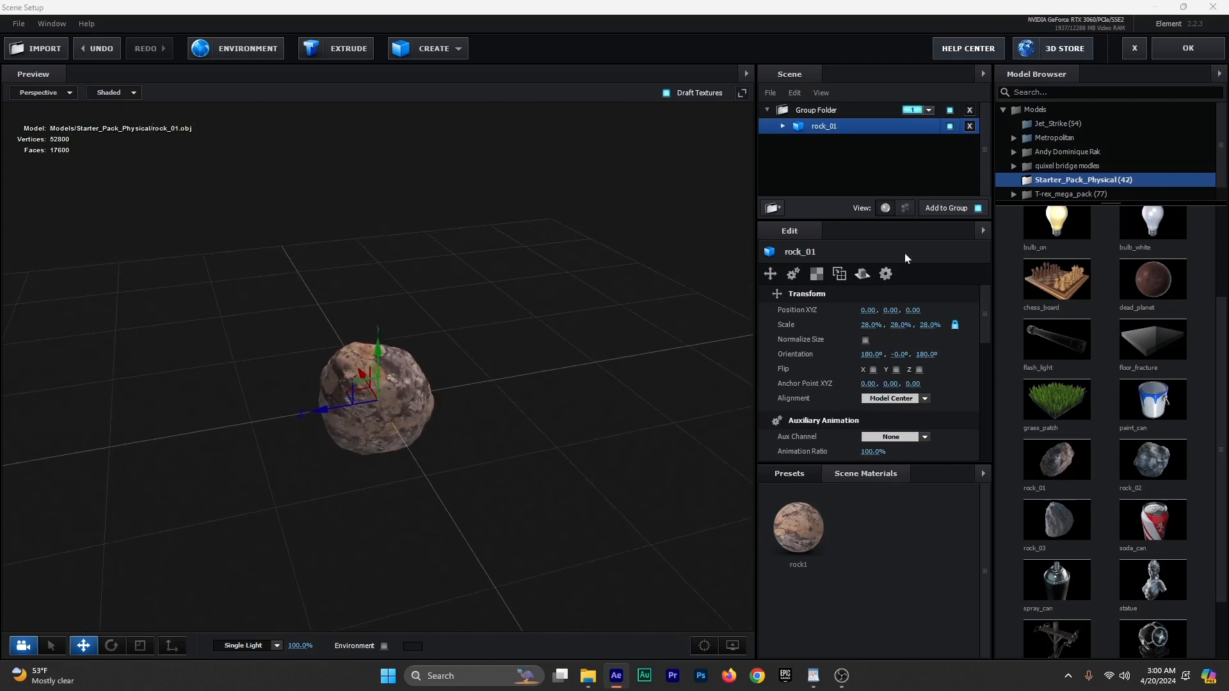
left_click(1166, 52)
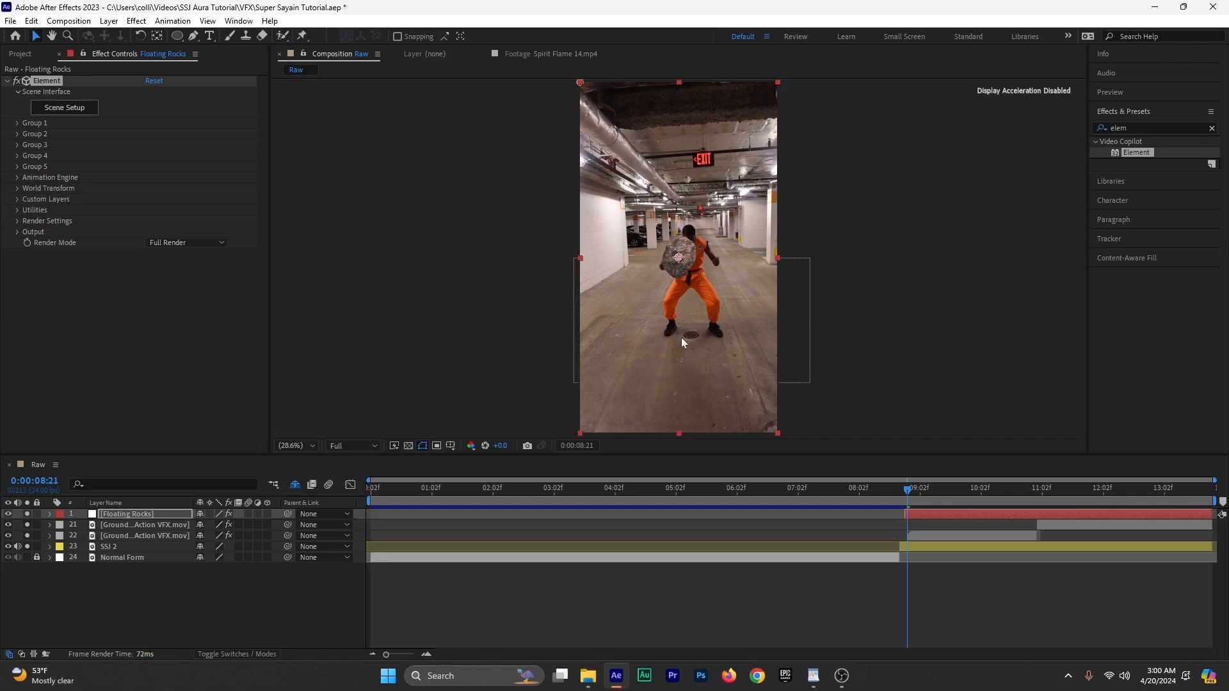
Step: Create a group null for Group 1 of the Element effect
left_click(17, 123)
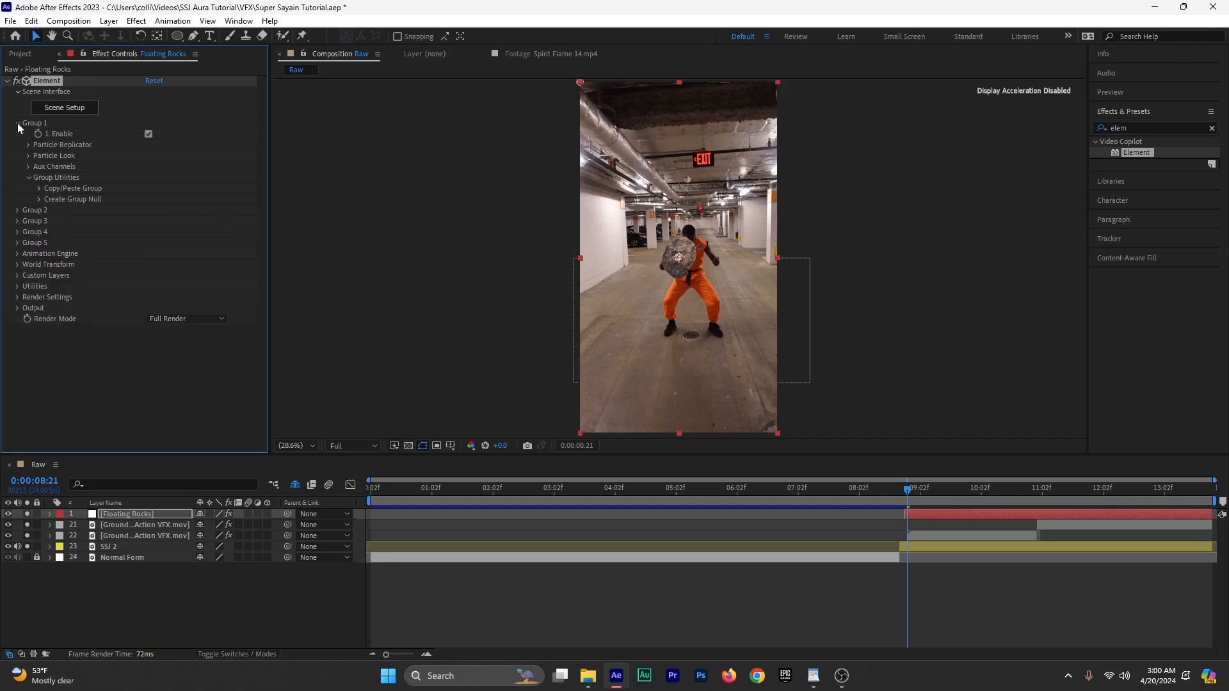
left_click(38, 199)
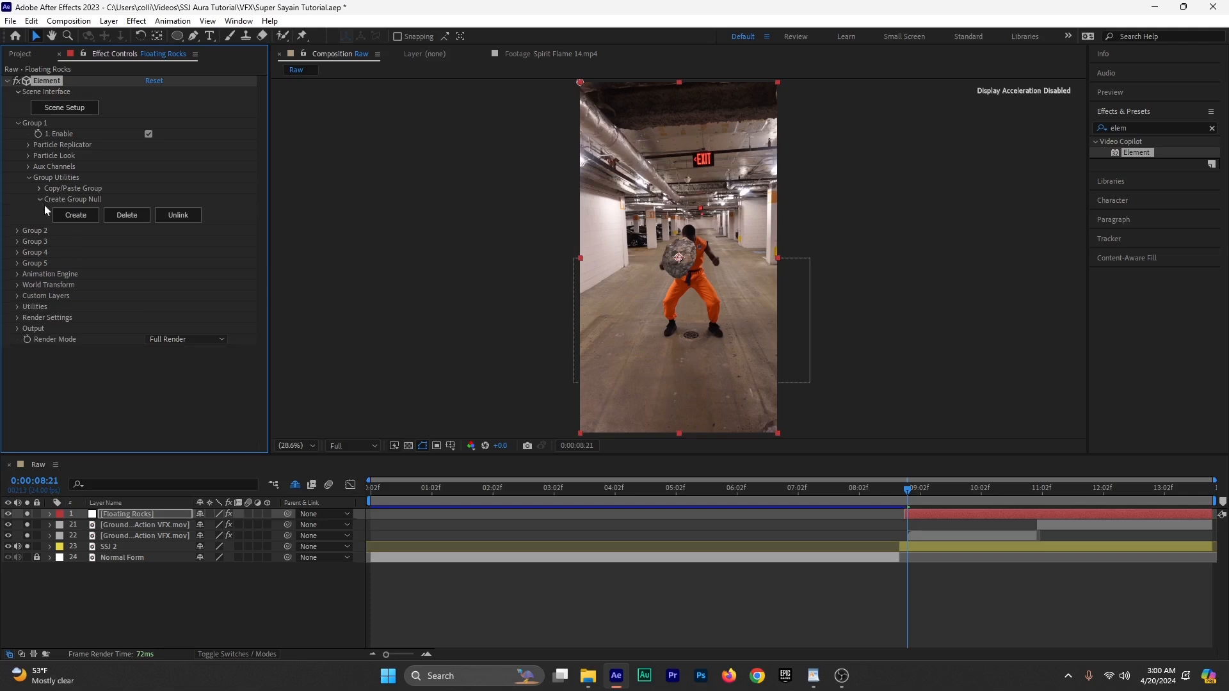
left_click(88, 220)
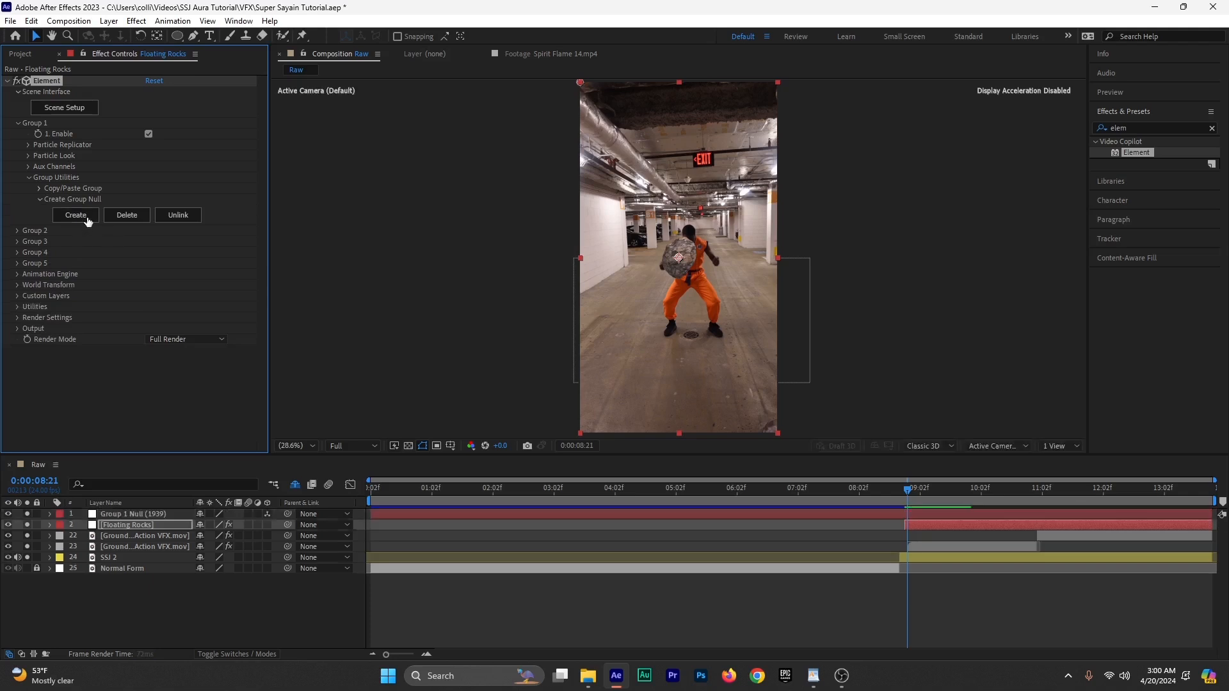
Step: At 0:00:08:20, set the Group 1 particle count of the Element effect on the Floating Rocks layer to 10
left_click(434, 516)
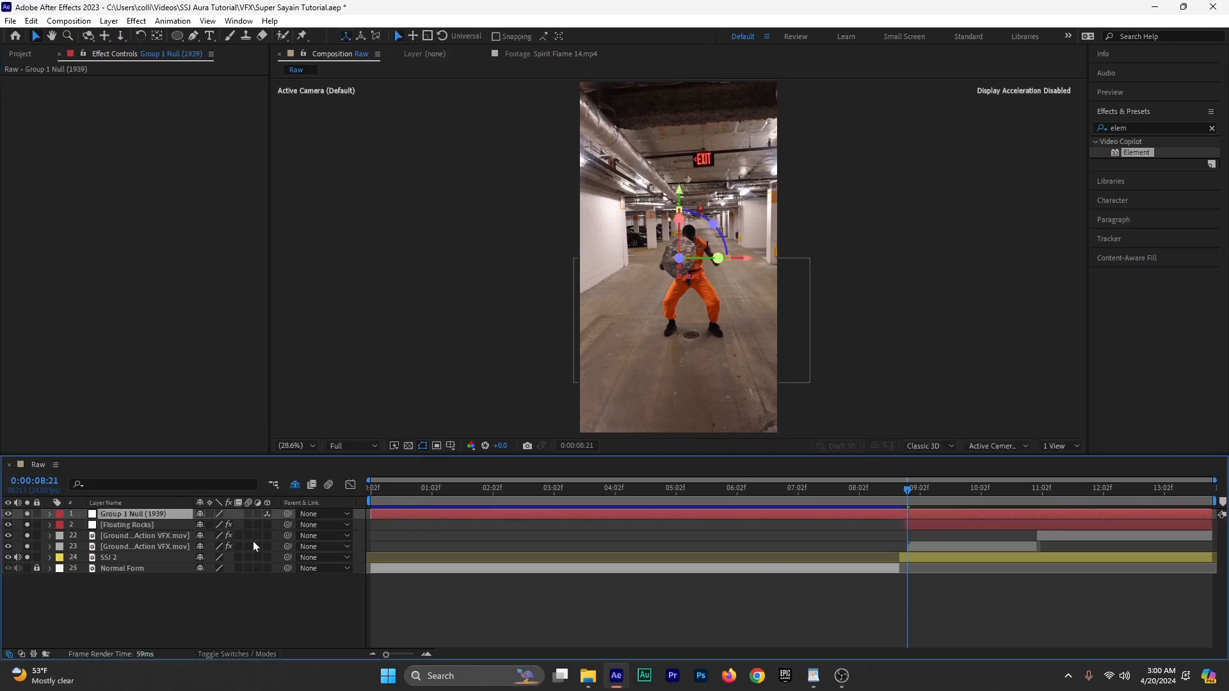
mouse_move(681, 186)
left_mouse_down()
mouse_move(678, 149)
mouse_move(681, 249)
mouse_move(678, 205)
mouse_move(662, 197)
left_mouse_up()
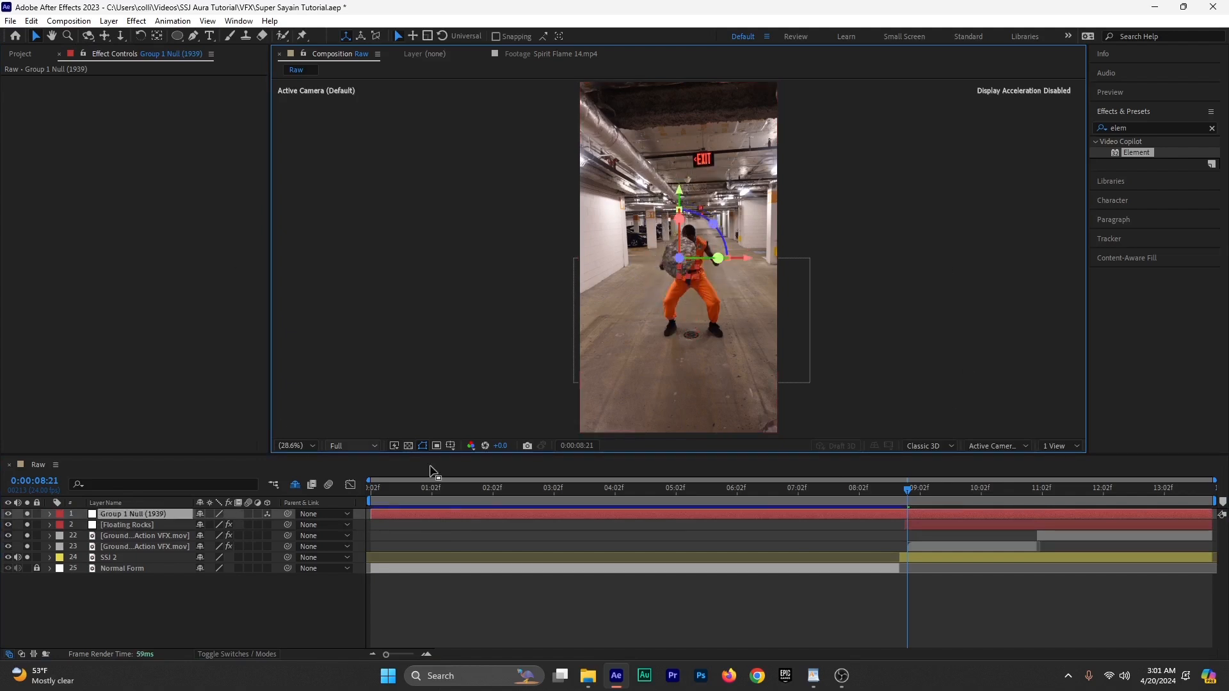
left_click(903, 489)
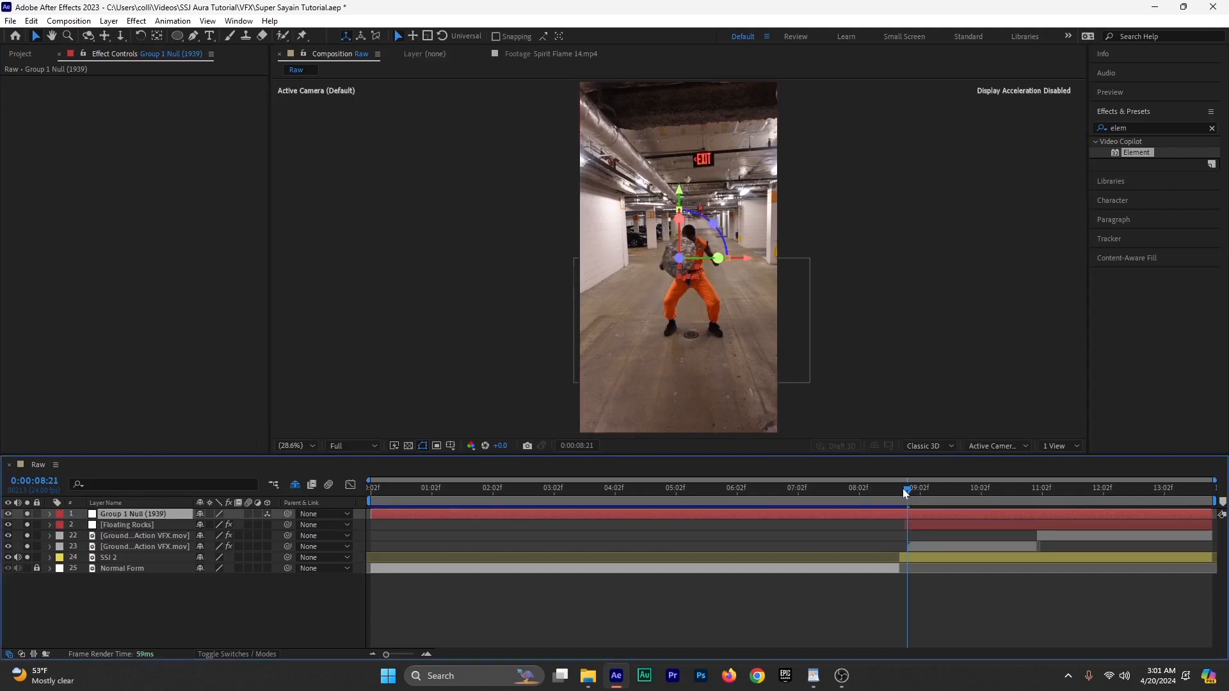
left_click(914, 526)
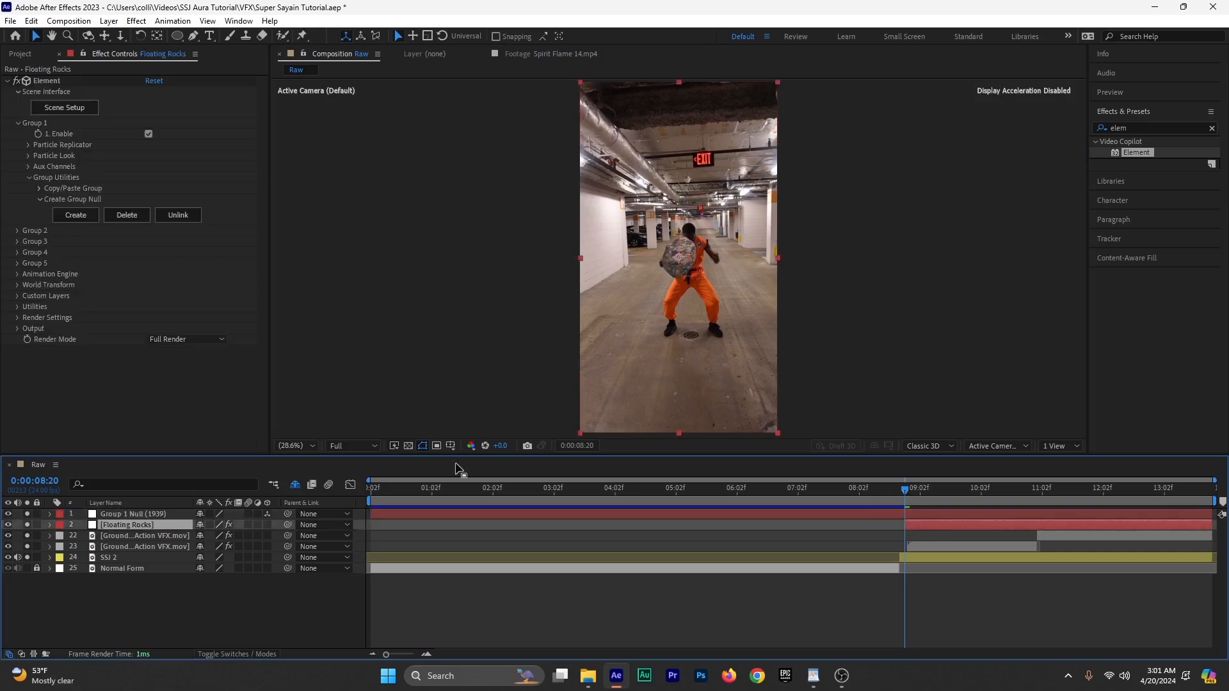
left_click(28, 145)
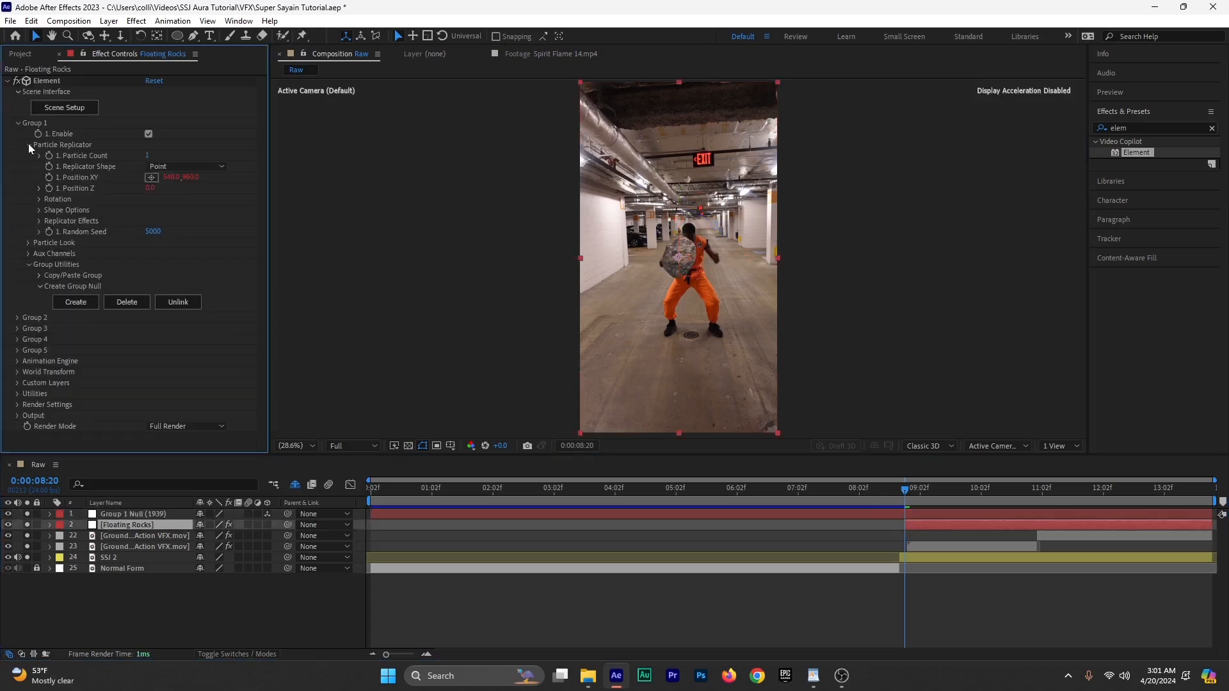
left_click(147, 156)
type("10")
left_click(217, 139)
Step: In Group 1's Replicator Effects, set Scatter to 50.9, X Scatter to 55.9, Y Scatter to -3.3 and Z Scatter to 46.2
left_click(39, 221)
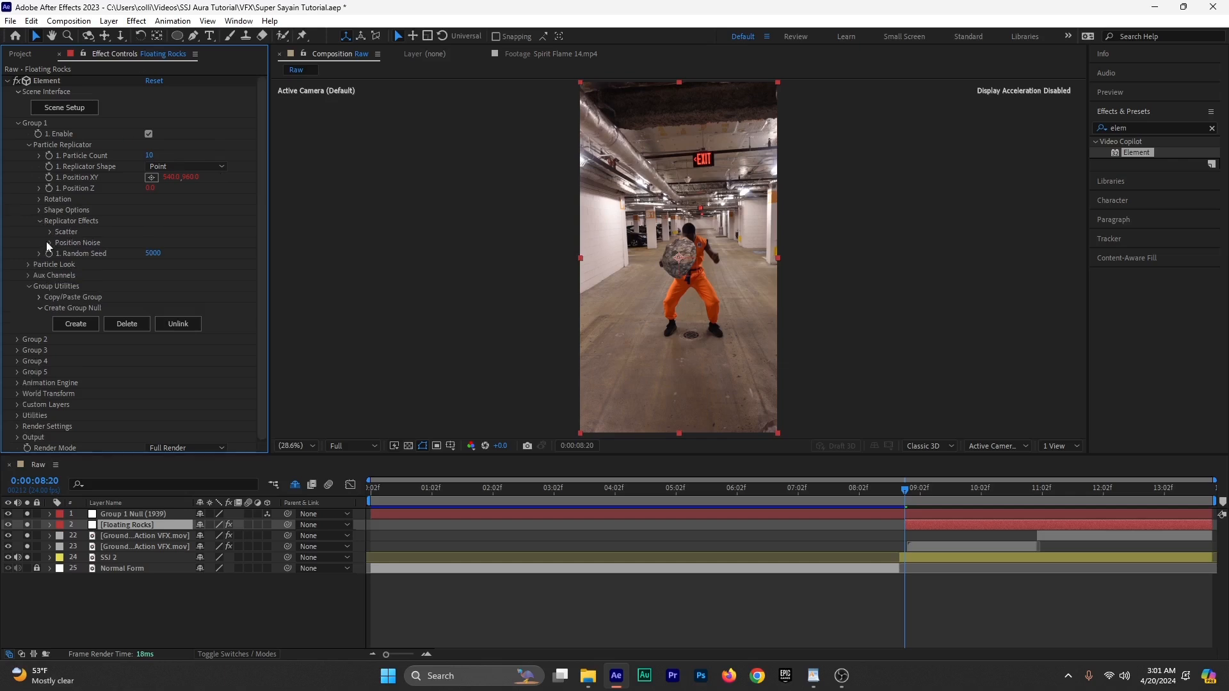
left_click(51, 231)
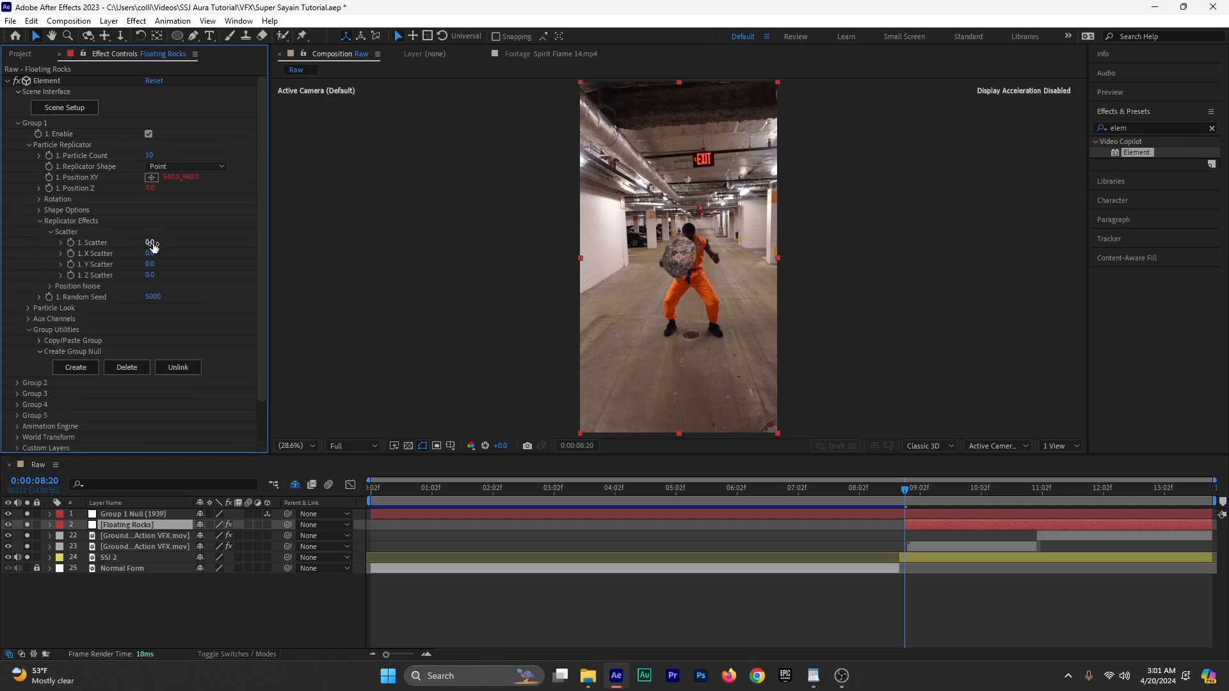
left_click_drag(174, 246, 371, 263)
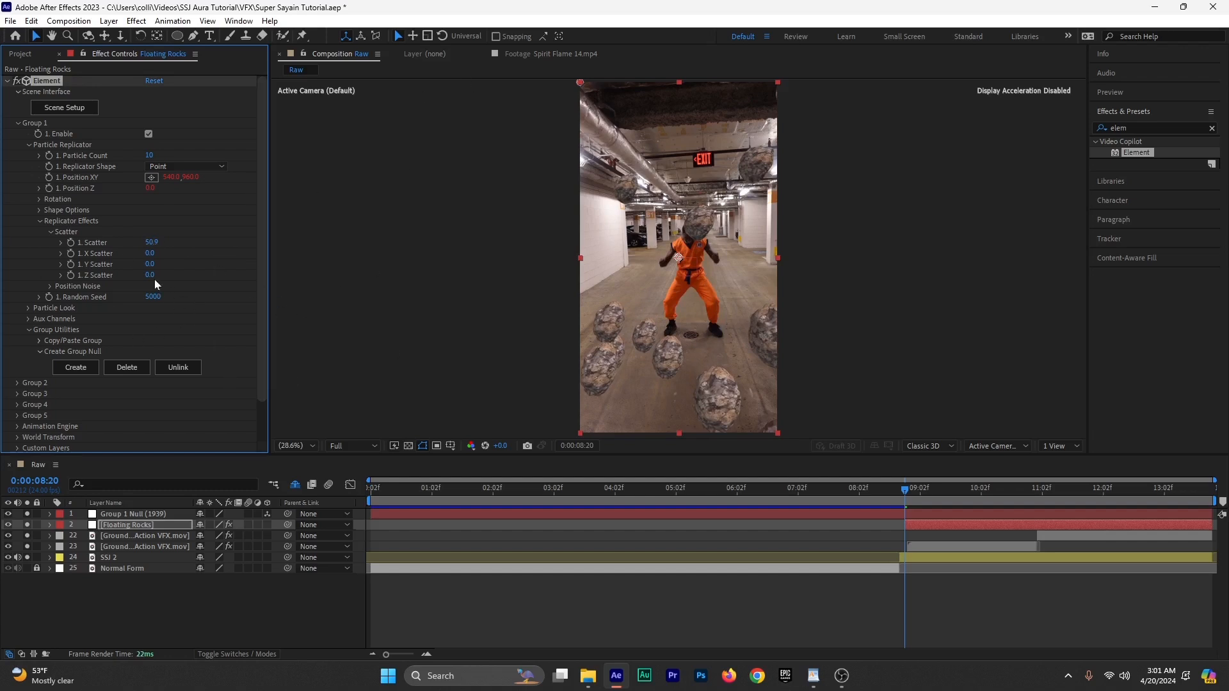
left_click_drag(150, 275, 1145, 310)
left_click_drag(155, 264, 739, 312)
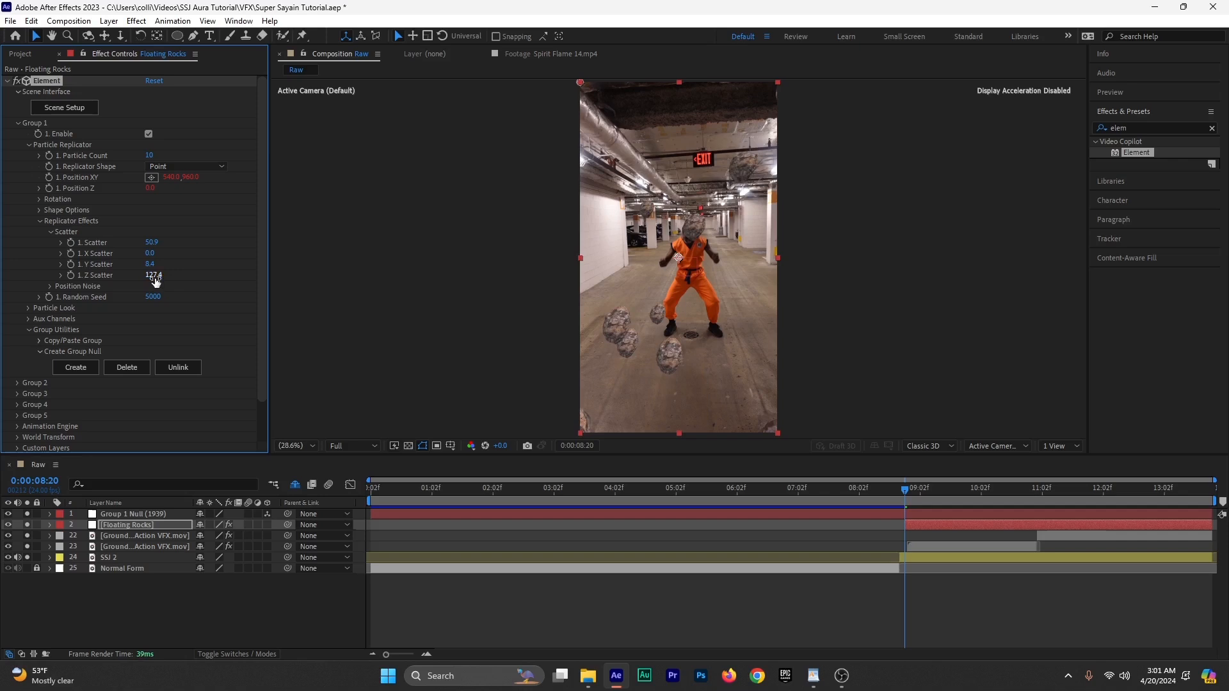
left_click_drag(154, 278, 12, 275)
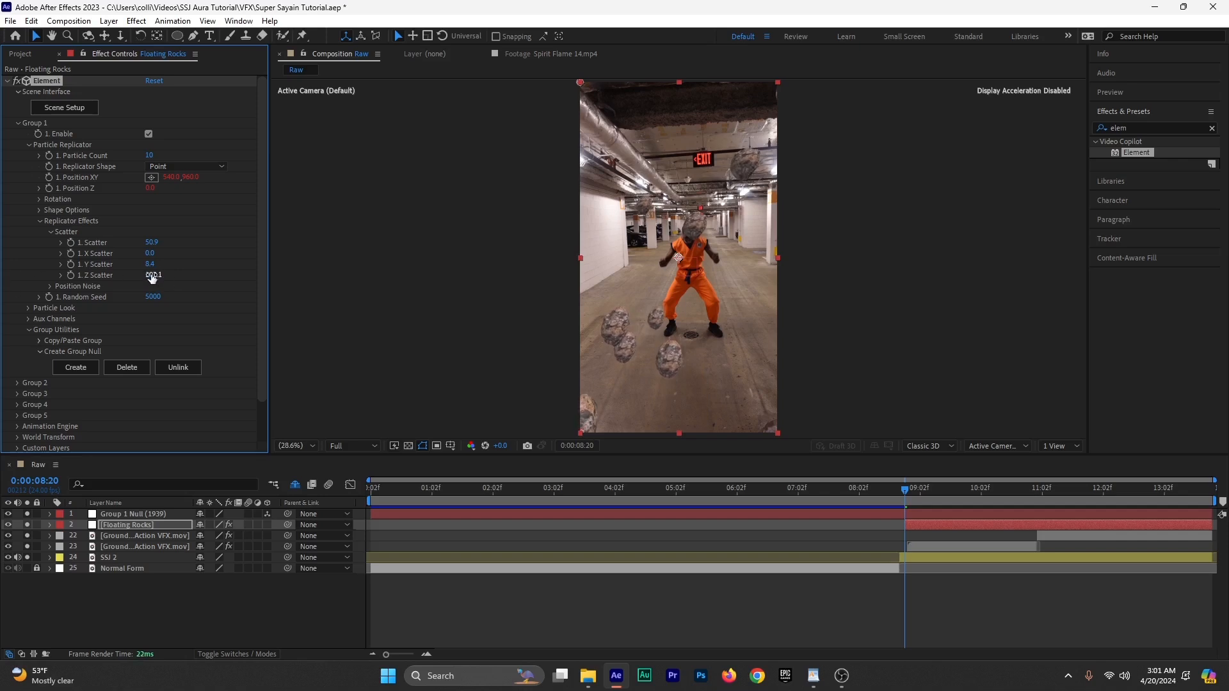
left_click_drag(152, 277, 11, 284)
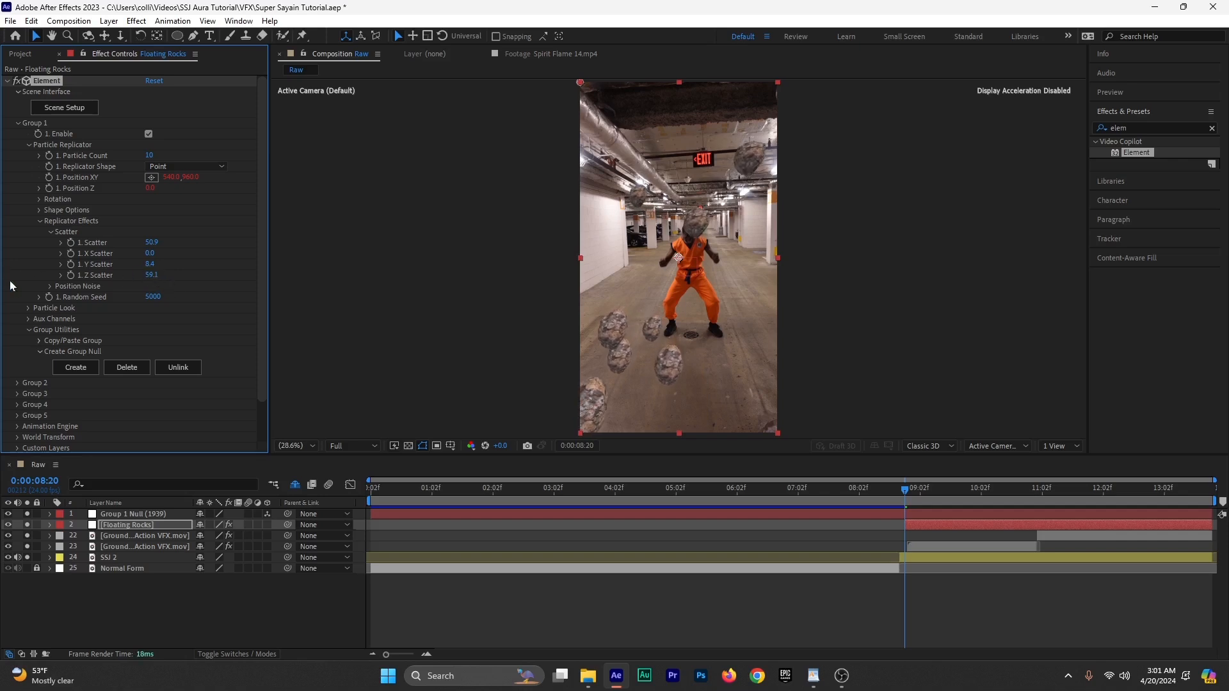
left_click_drag(155, 277, 76, 267)
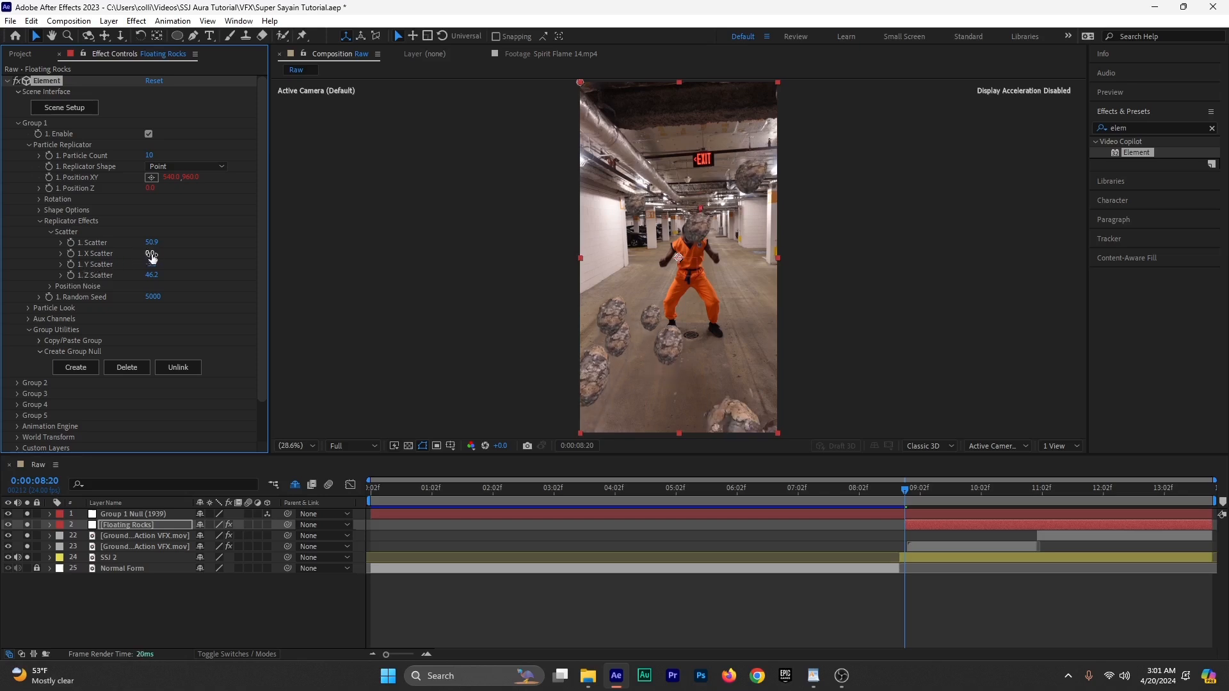
left_click_drag(149, 254, 521, 266)
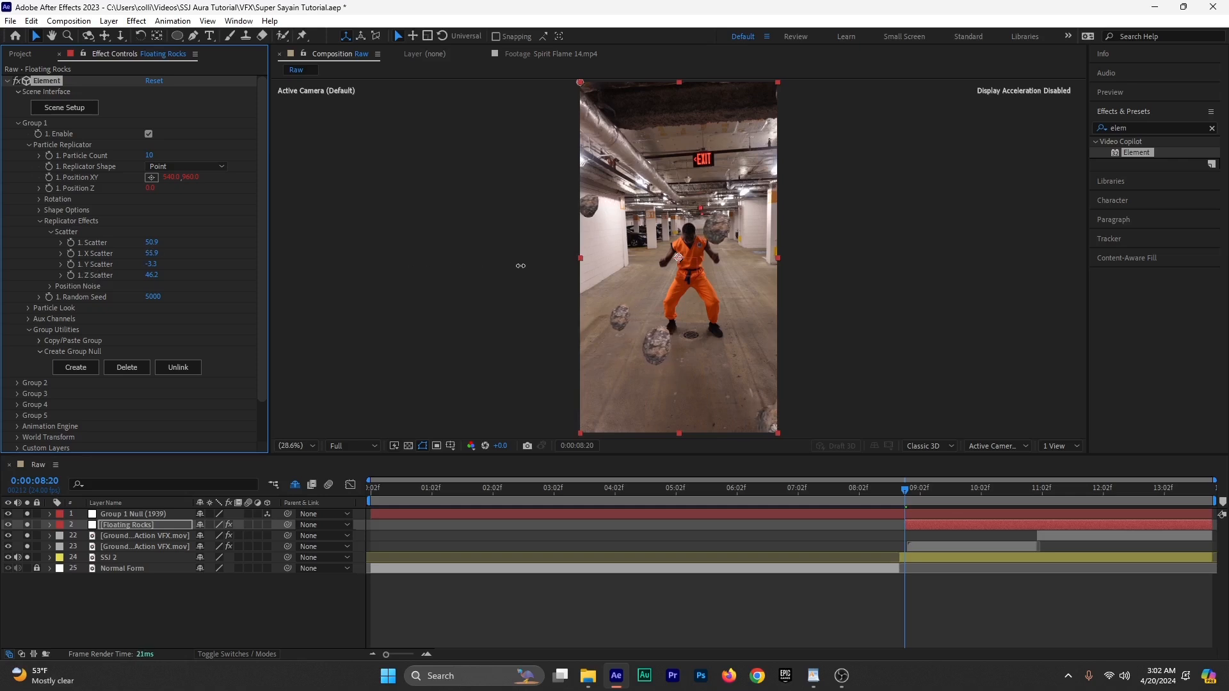
Step: Keyframe the particles' random X rotation from 0 at 0:00:08:20 to 6 full revolutions at 0:00:13:20
left_click(50, 285)
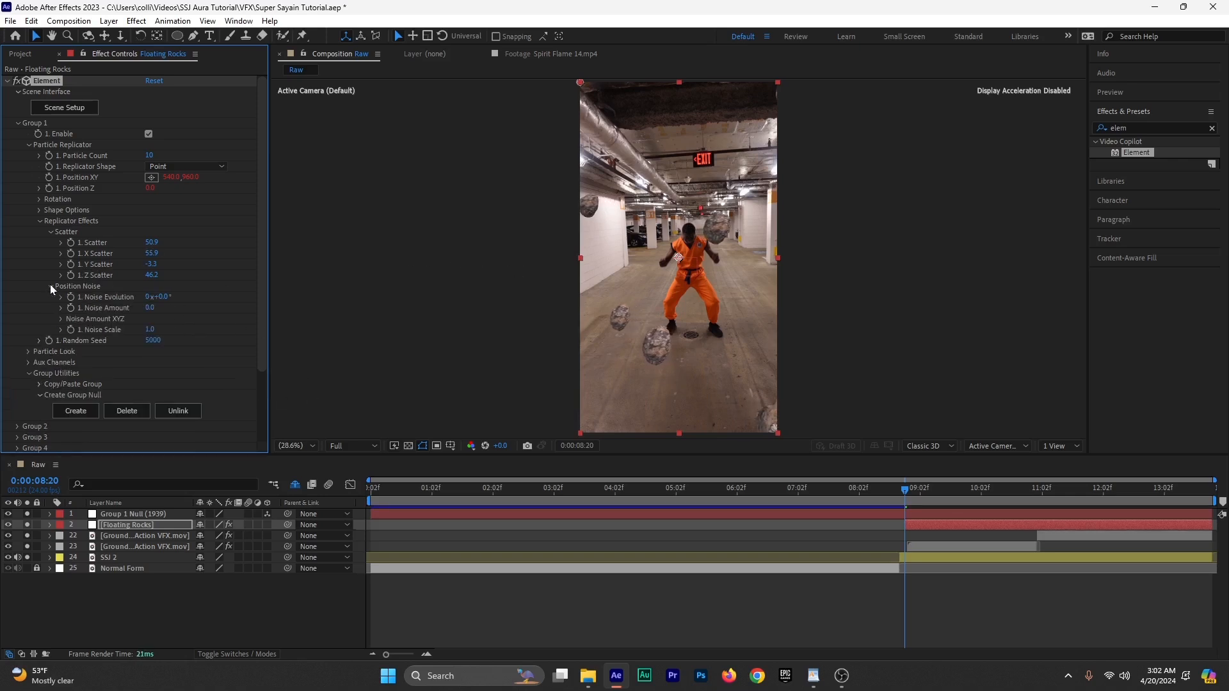
left_click(50, 285)
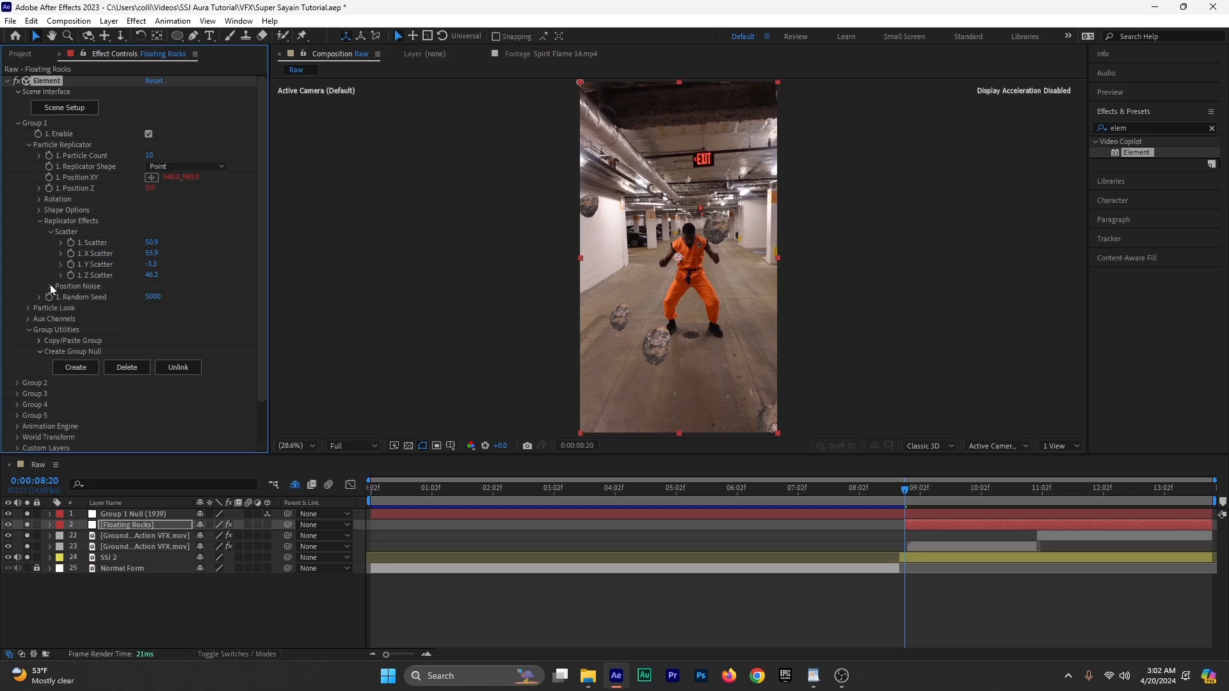
left_click(27, 307)
scroll(68, 317, "down", 1)
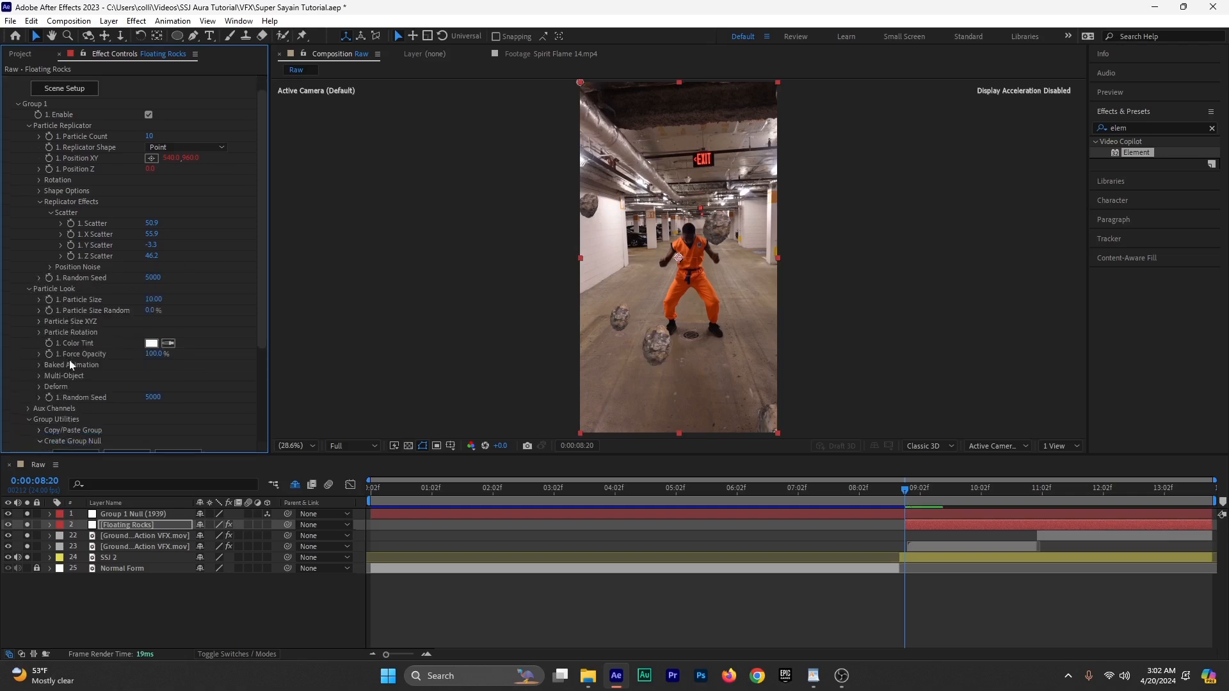
left_click(39, 333)
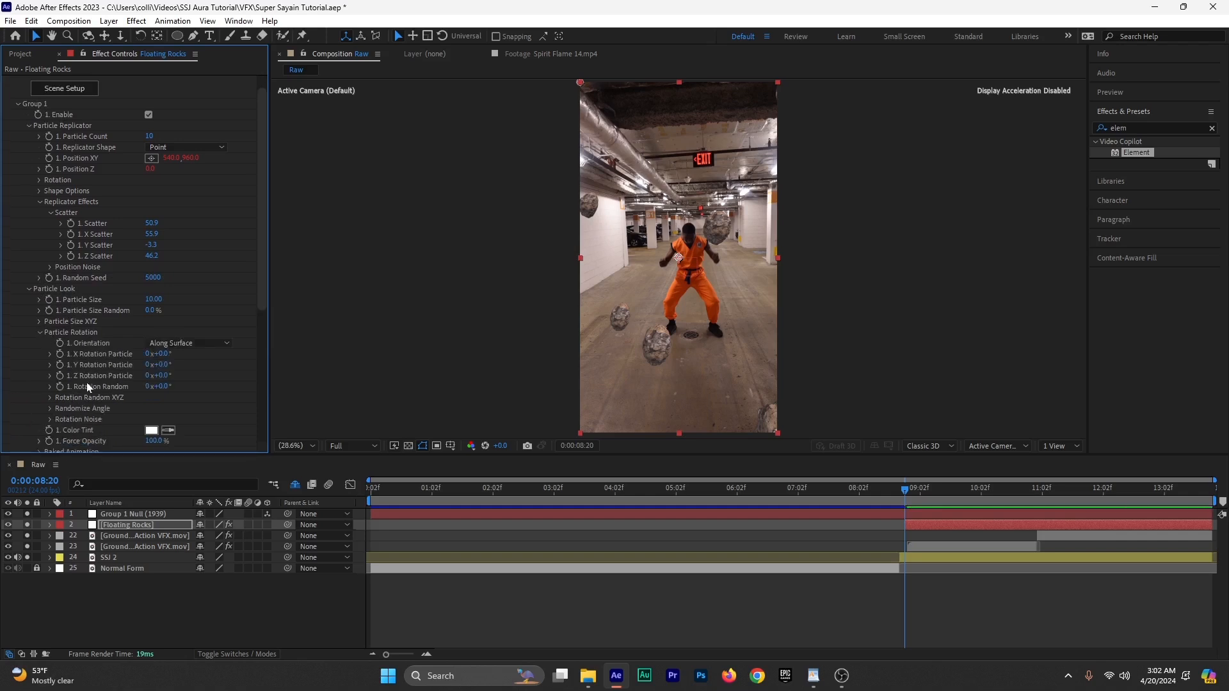
left_click(50, 398)
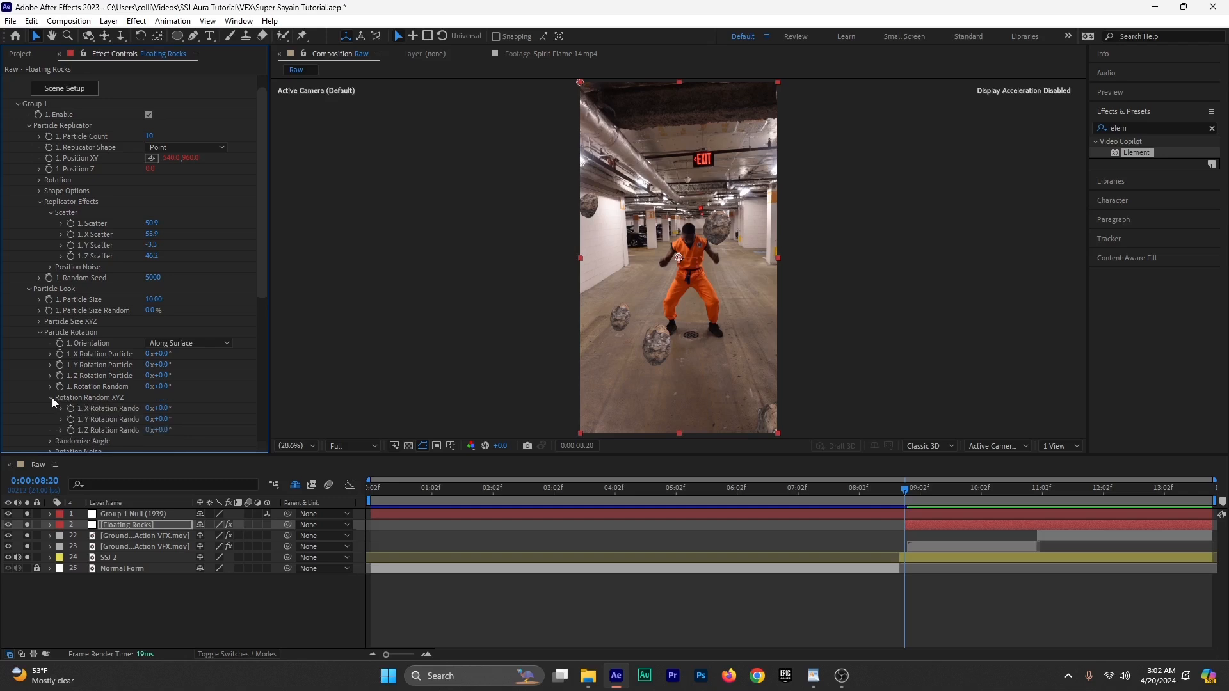
scroll(105, 388, "down", 1)
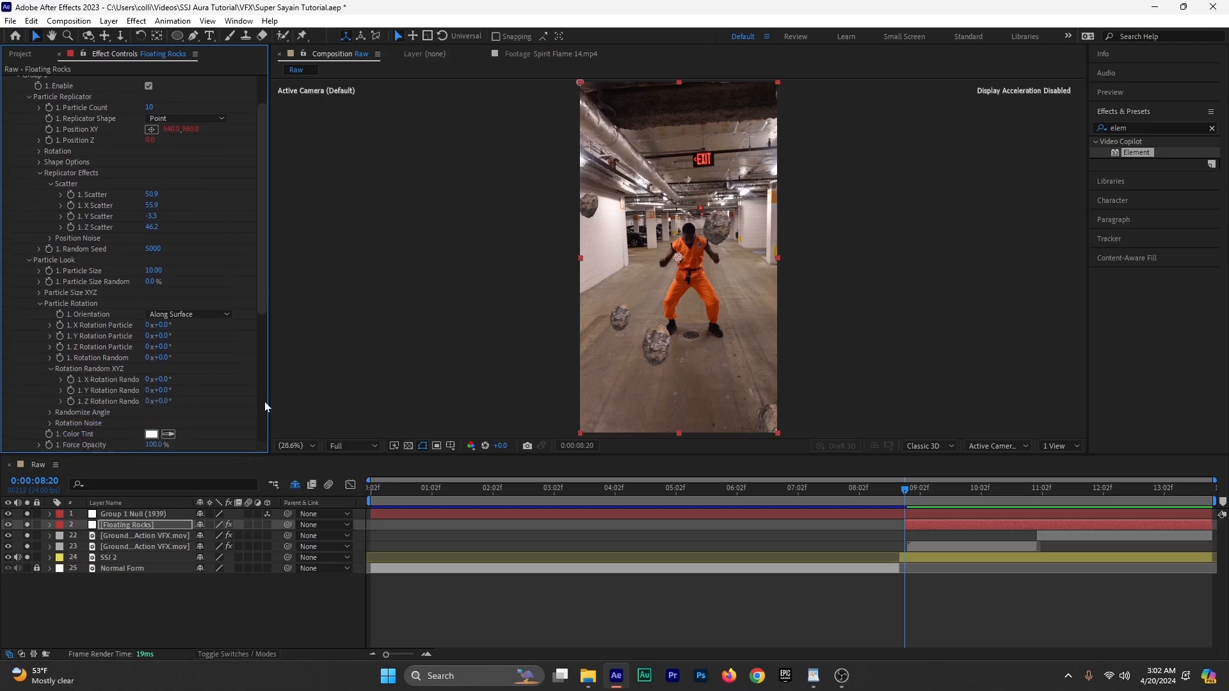
left_click(904, 486)
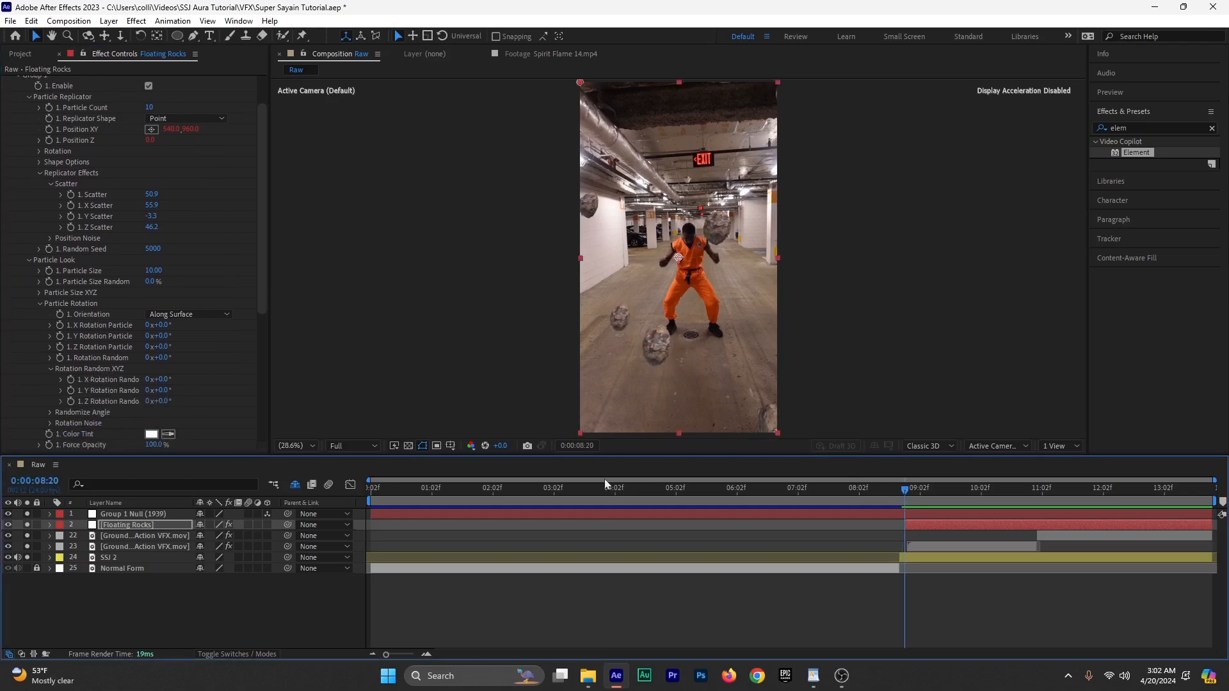
left_click(72, 378)
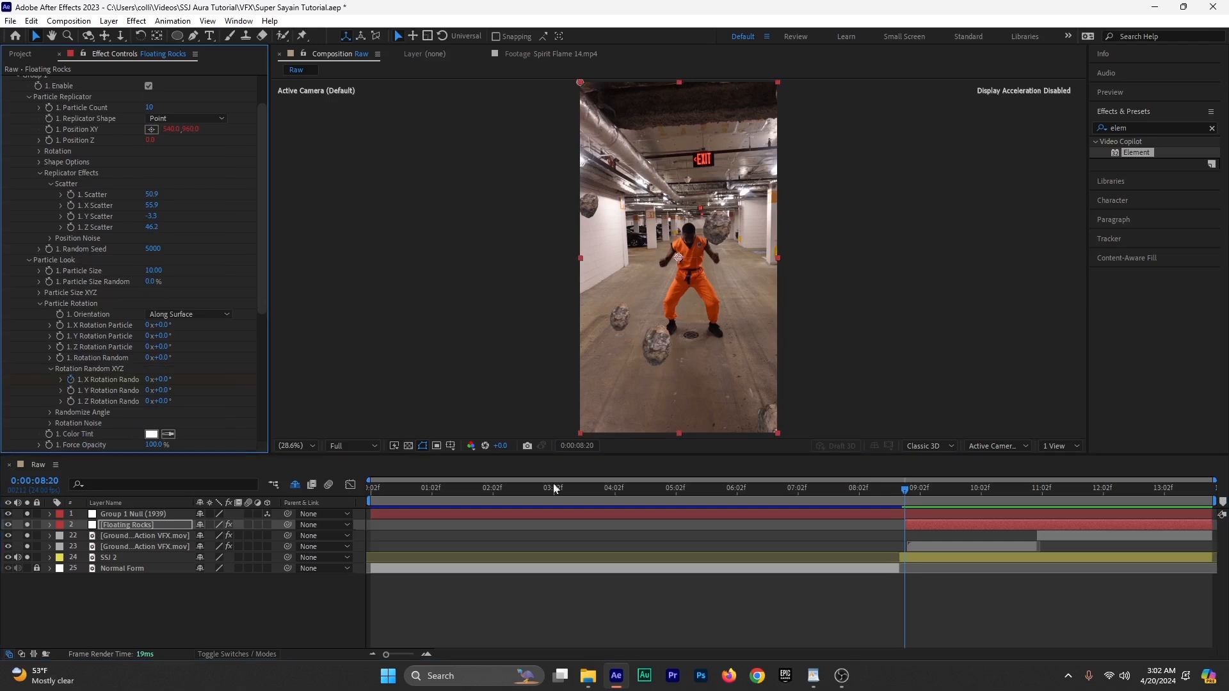
left_click_drag(949, 504, 1217, 535)
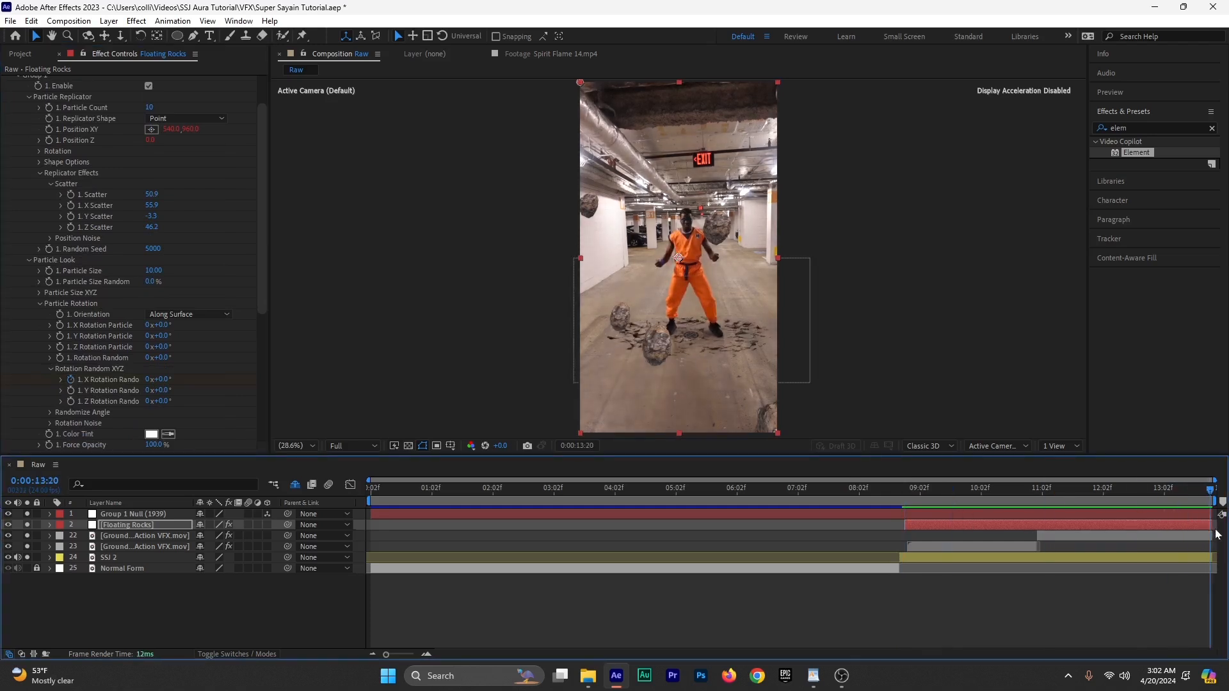
left_click(152, 381)
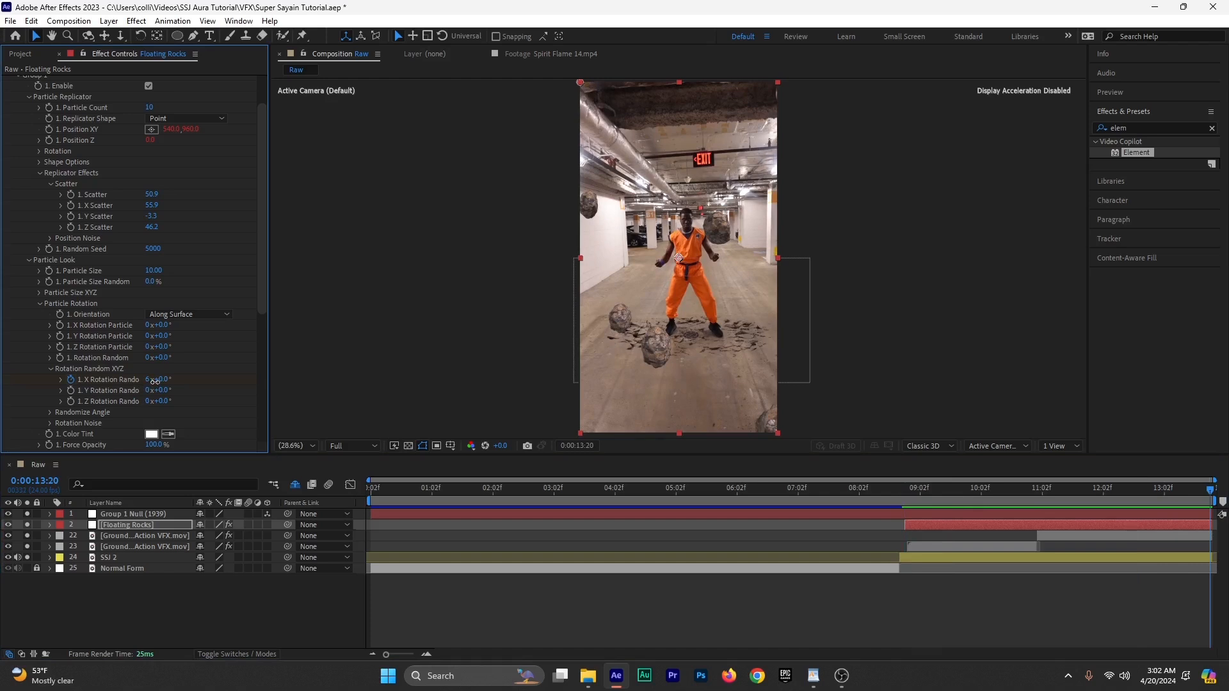
Step: Keyframe the particles' random Y rotation from 0 at 0:00:08:20 to 3 full revolutions at 0:00:13:20
left_click_drag(1206, 496, 904, 532)
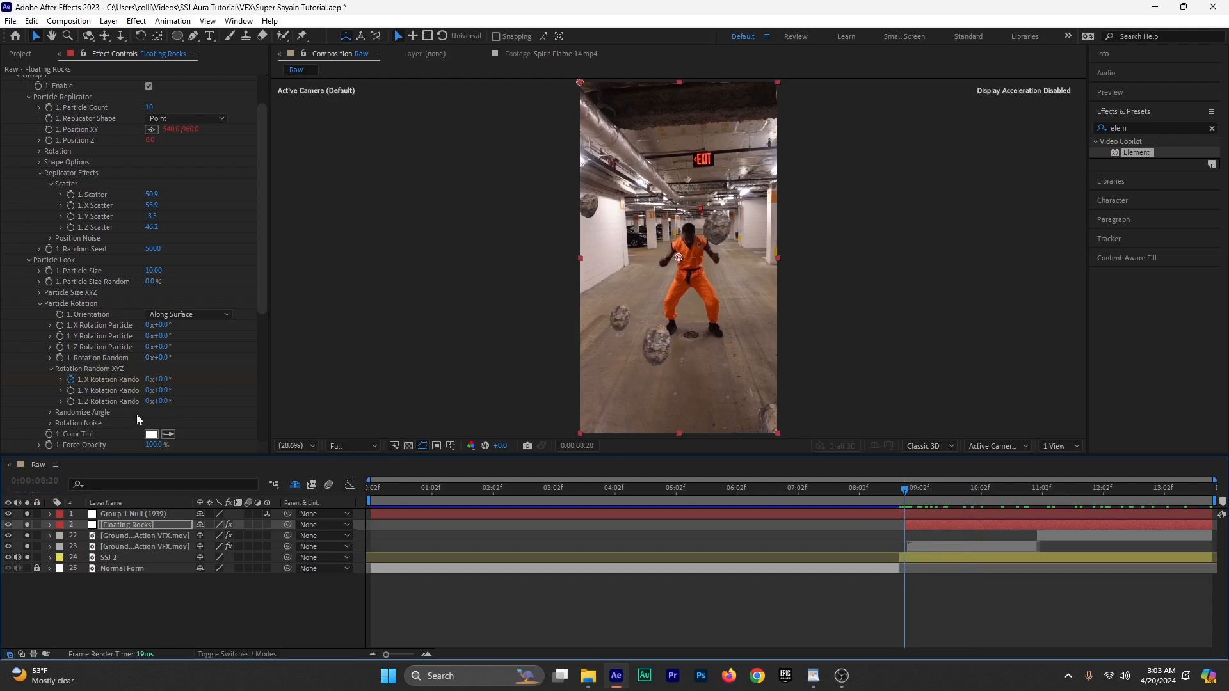
left_click(68, 390)
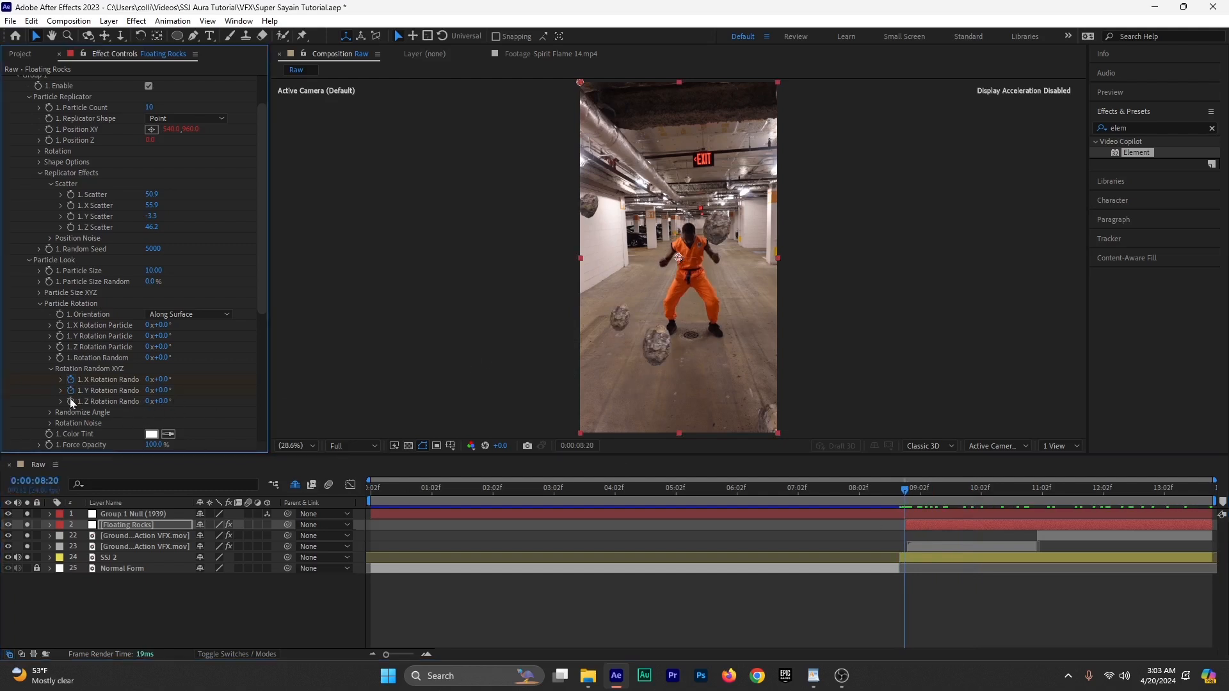
left_click_drag(942, 490, 1212, 496)
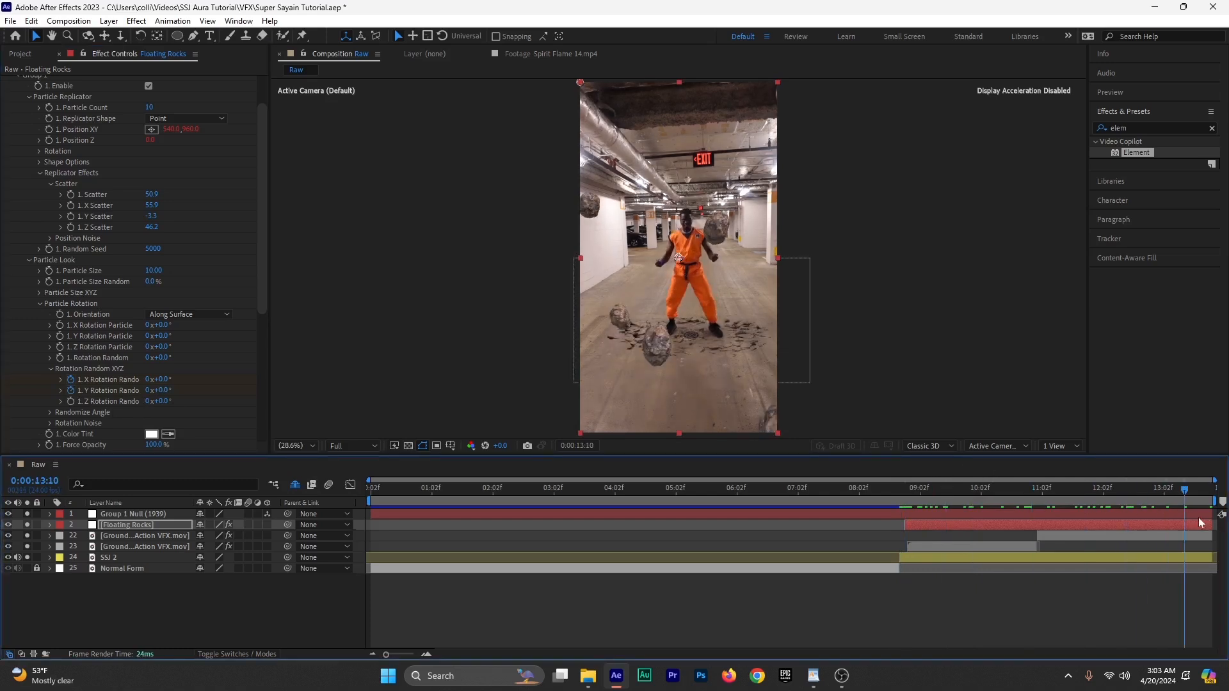
left_click(146, 391)
key("Return")
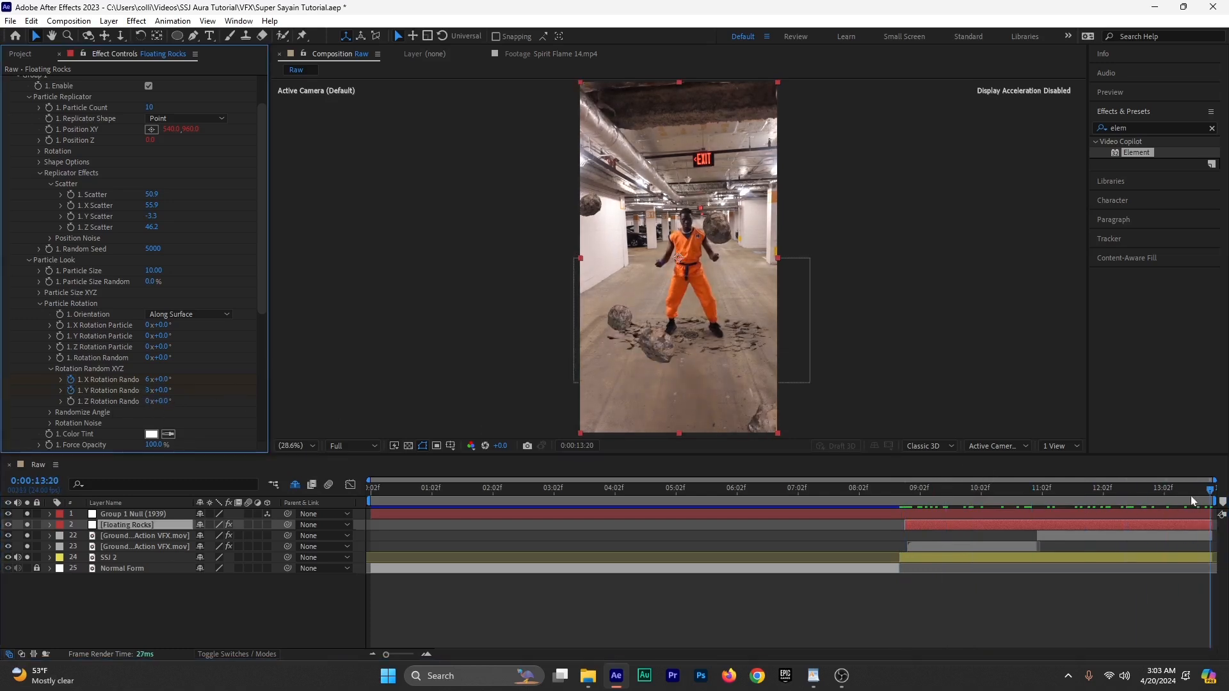
Step: Return to 0:00:08:20 and push the rocks back in depth with a Group 1 Position Z of 3490
left_click_drag(1190, 496, 905, 535)
scroll(132, 220, "up", 1)
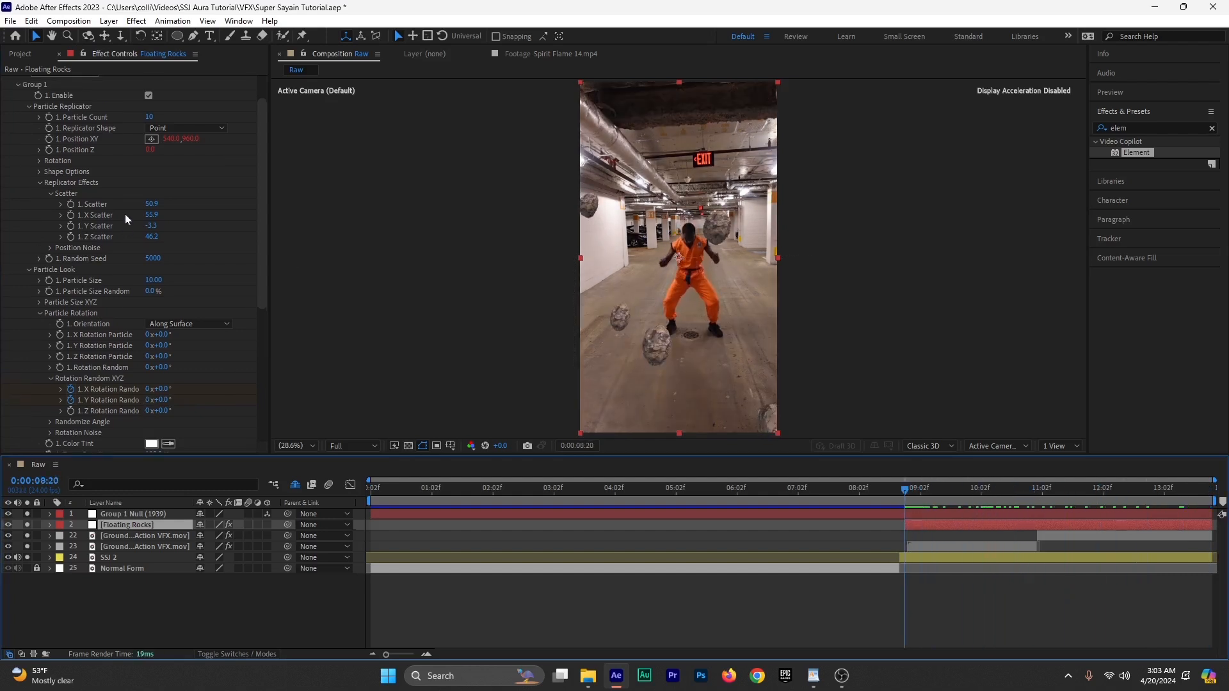
left_click_drag(149, 150, 406, 193)
Step: Spread the rocks further with Scatter 90.8, X Scatter 53.6, Y Scatter 26.3 and Z Scatter 125.8
scroll(1, 145, "up", 3)
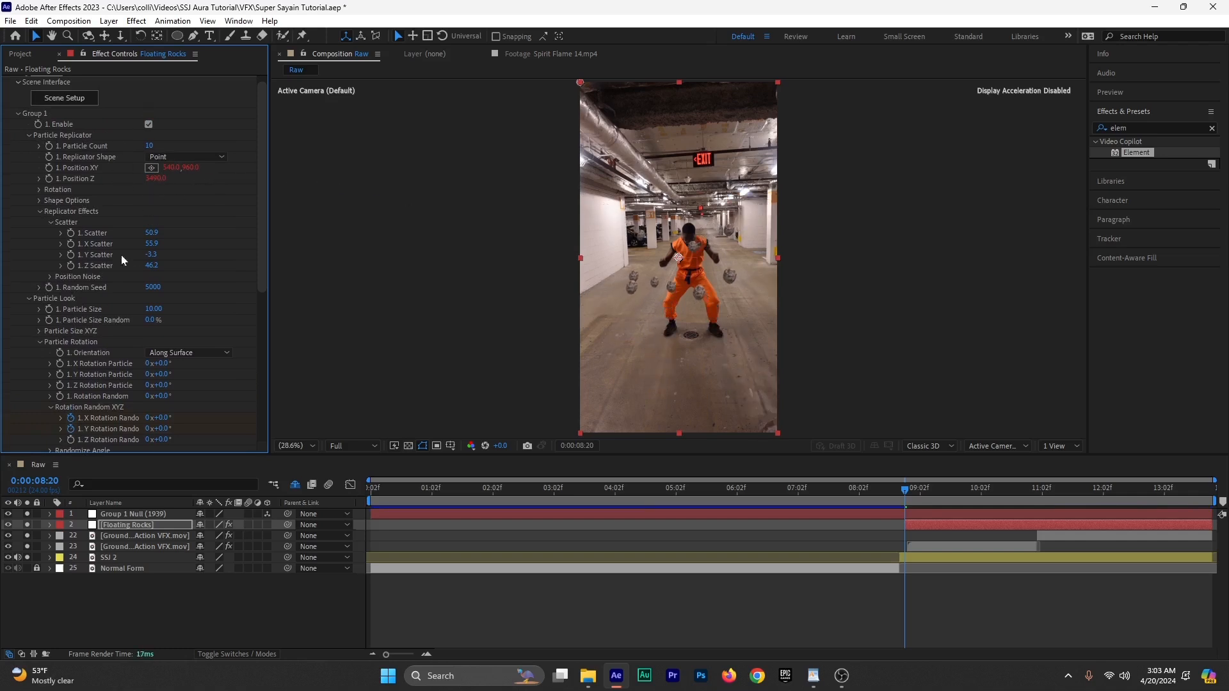
left_click_drag(155, 257, 738, 276)
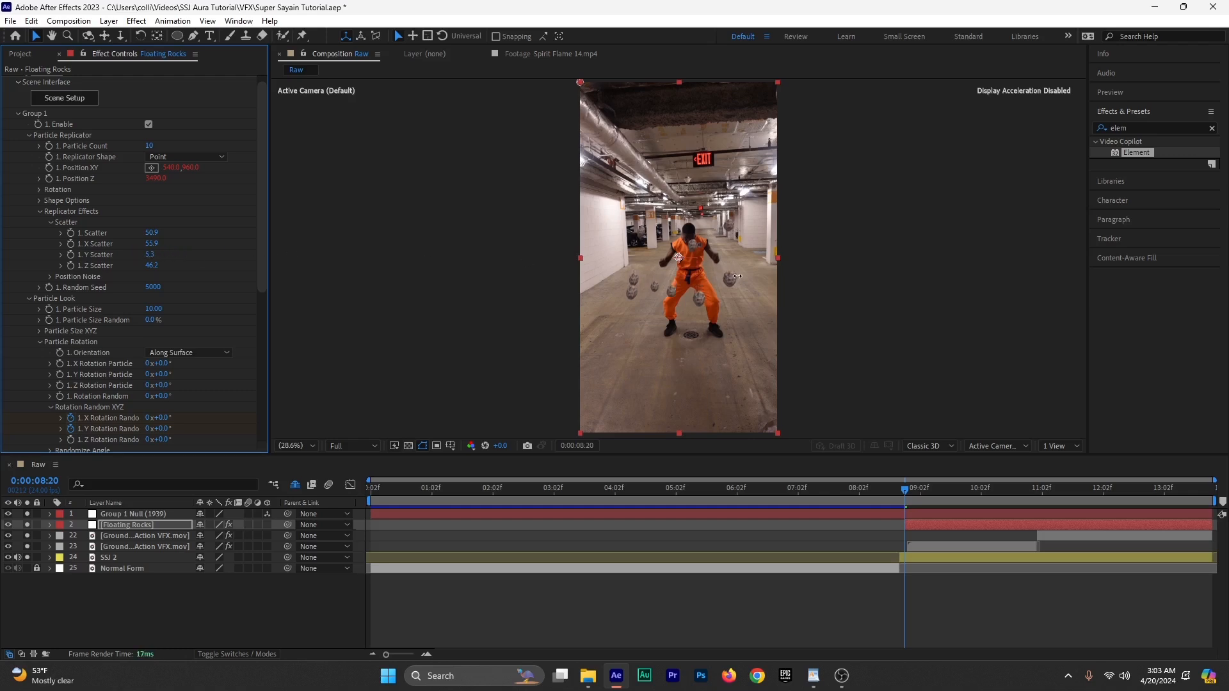
left_click_drag(151, 258, 290, 257)
left_click_drag(155, 235, 380, 253)
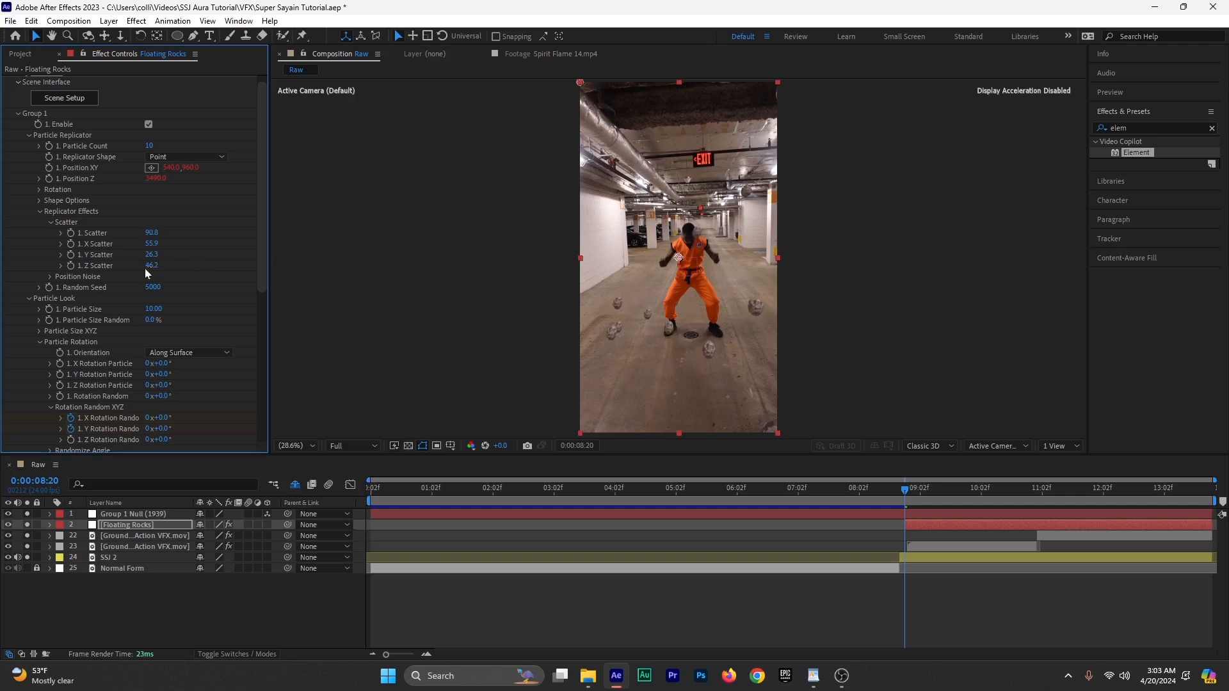
left_click_drag(153, 266, 663, 298)
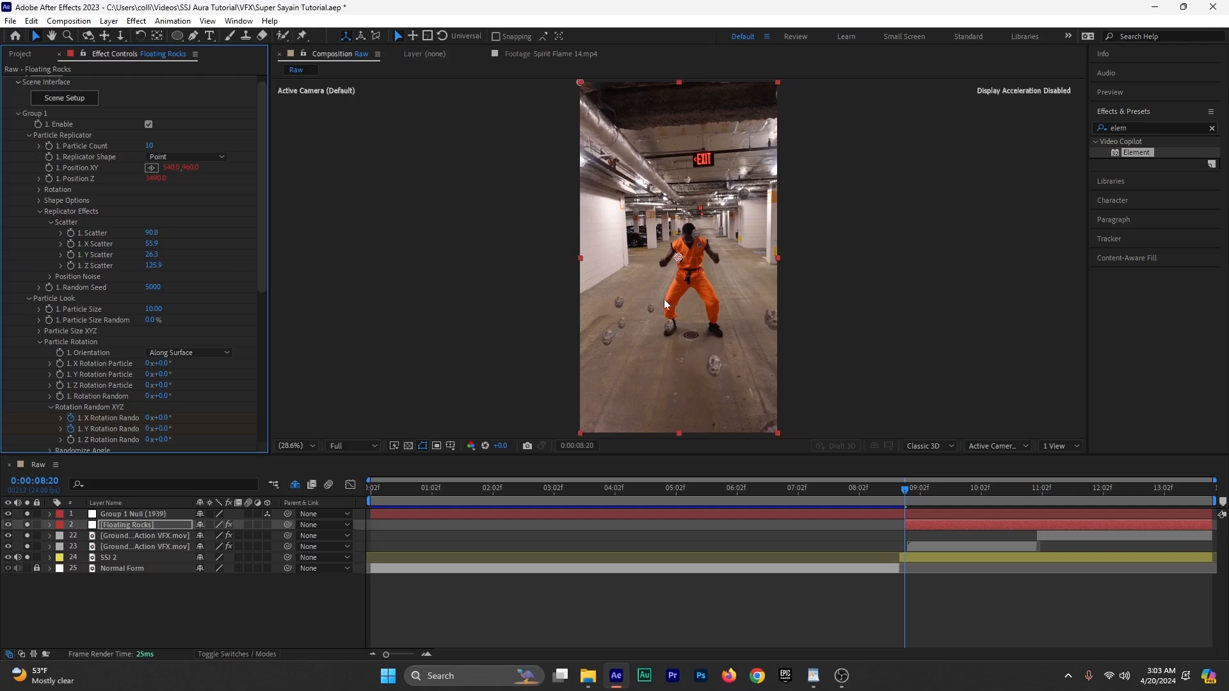
left_click_drag(152, 244, 12, 247)
Step: Set the Group 1 particle count to 9 and its Position Z to 5690
left_click(149, 145)
type("6")
key("Return")
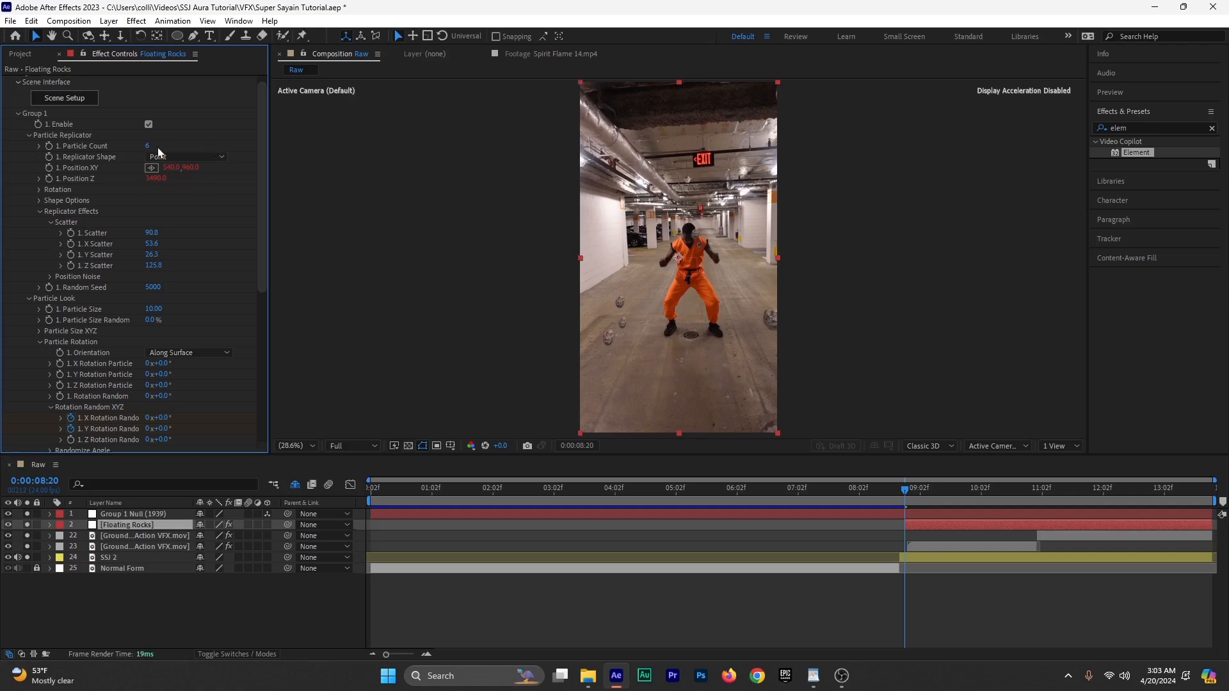
left_click_drag(148, 146, 145, 146)
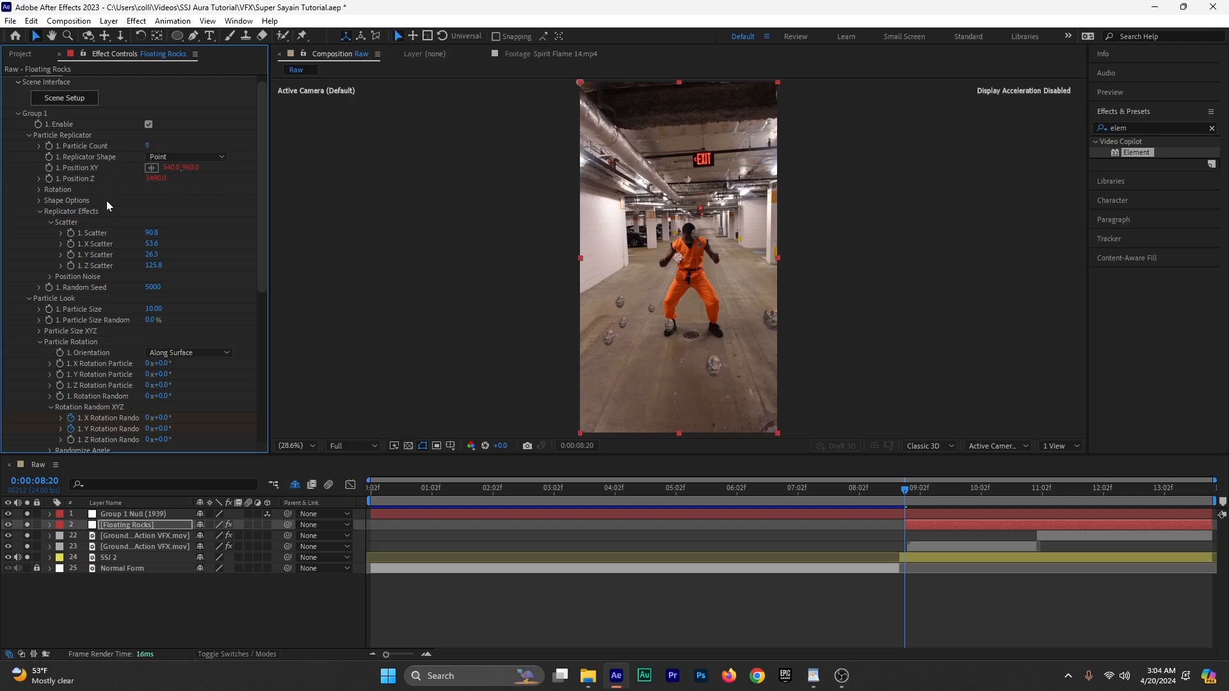
mouse_move(160, 180)
left_mouse_down()
mouse_move(195, 186)
mouse_move(181, 190)
left_mouse_up()
left_click_drag(900, 484, 904, 536)
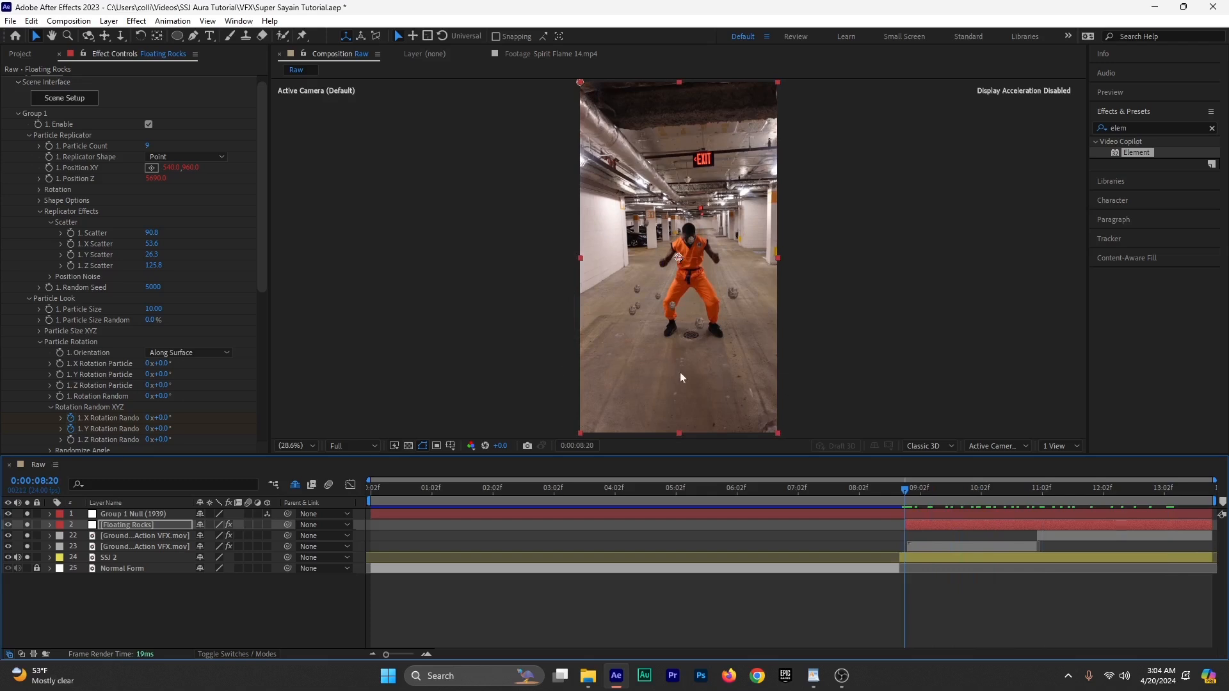
Step: Keyframe the Group 1 Null's Position from 540, 960, 0 at 0:00:08:20 to 540, 40, 0 at 0:00:13:20
left_click(140, 513)
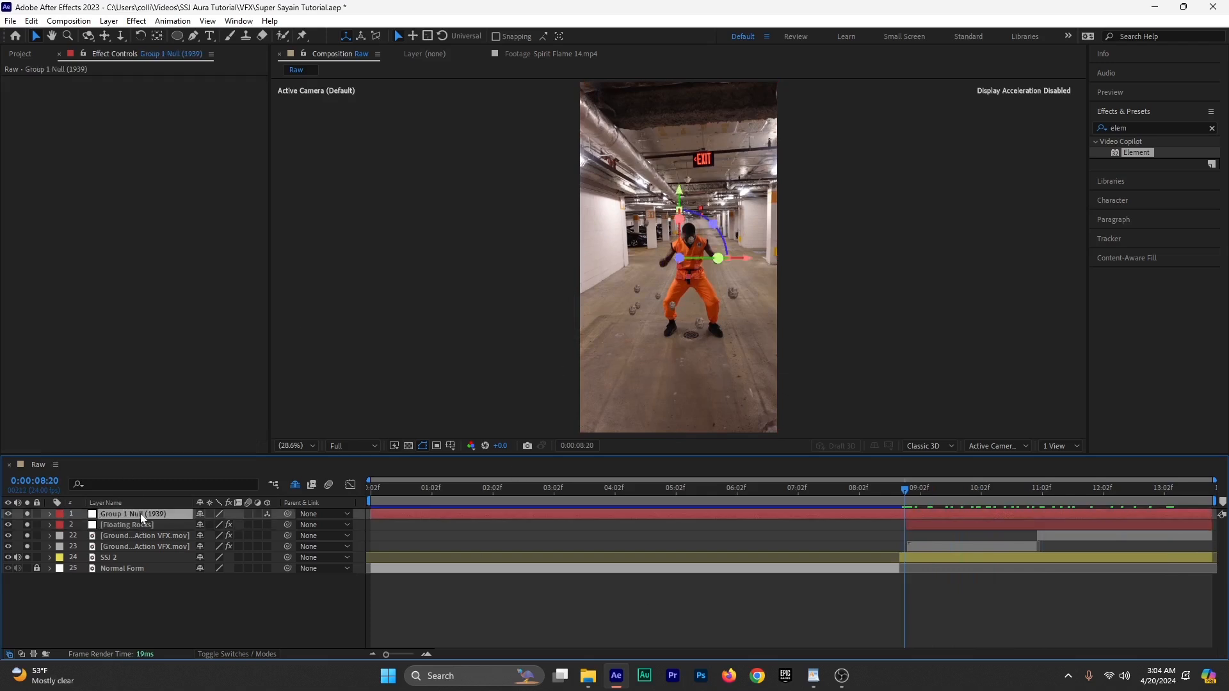
key("p")
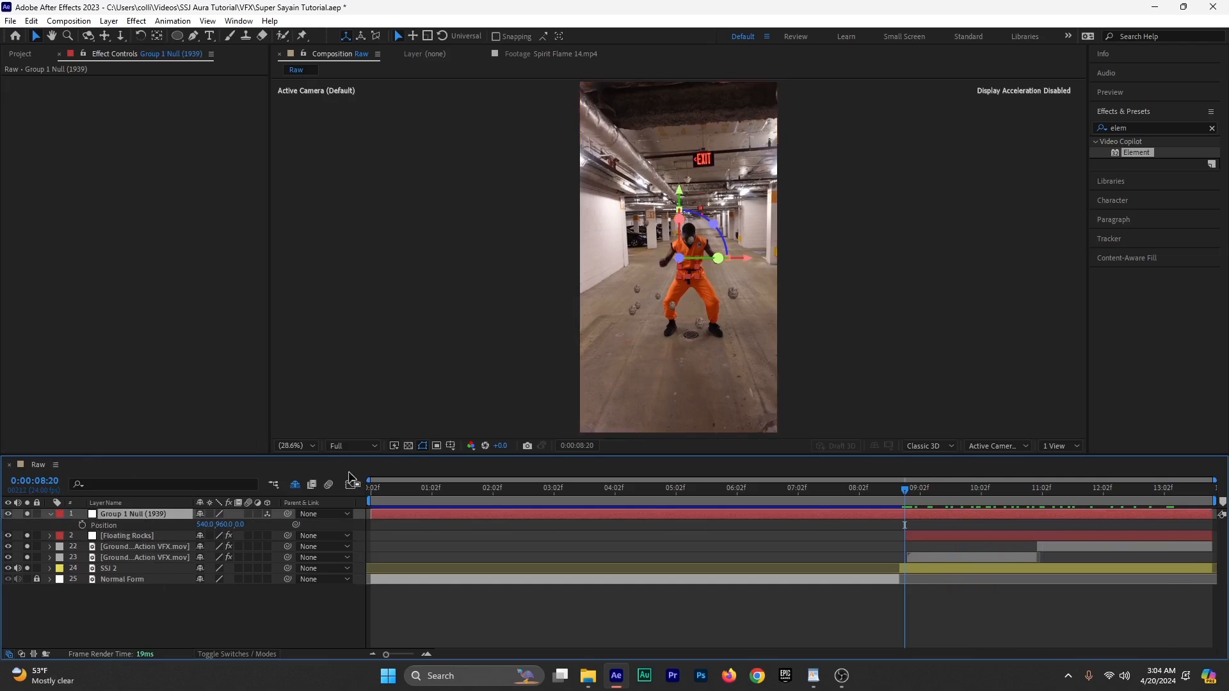
left_click(81, 524)
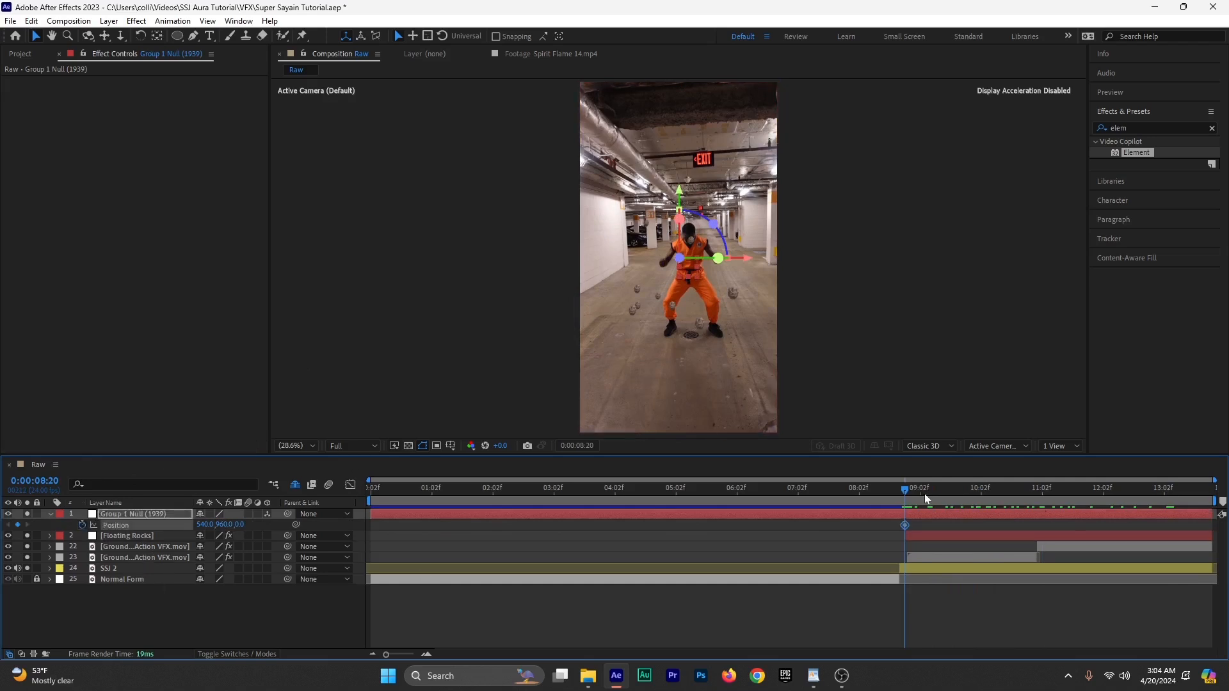
left_click_drag(905, 490, 1212, 512)
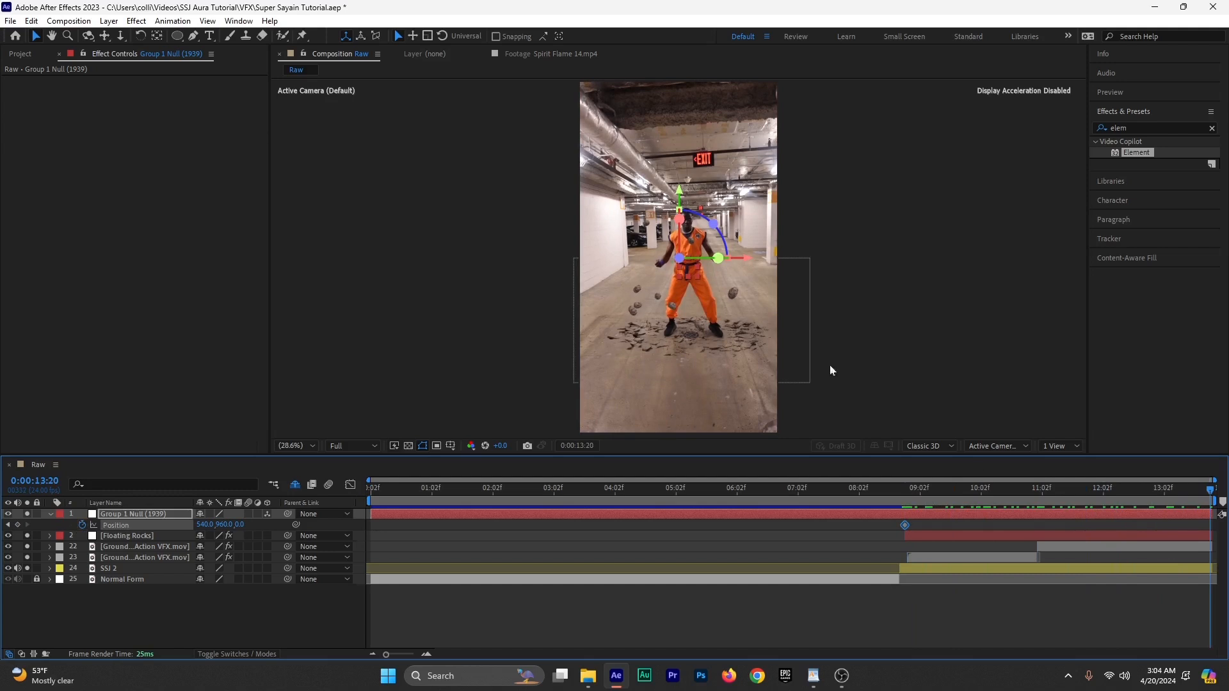
left_click_drag(680, 189, 692, 22)
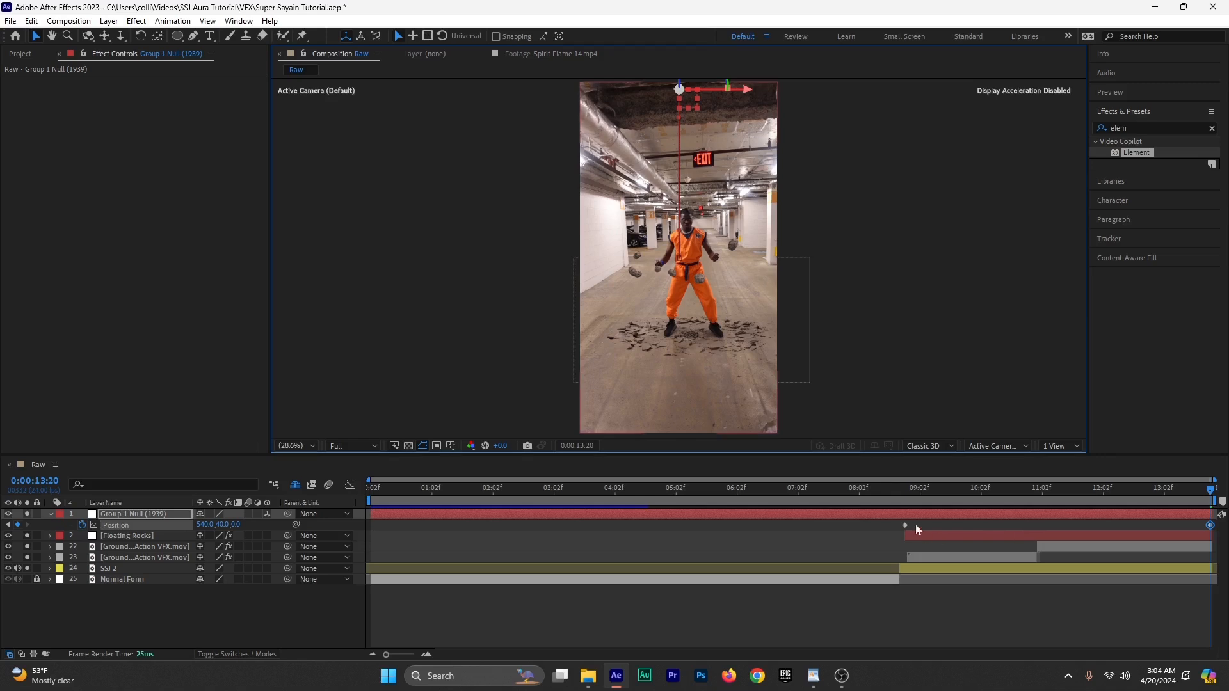
Step: Set the Floating Rocks layer's Group 1 Y Scatter to 104.4 to spread the rocks vertically
left_click_drag(913, 500, 927, 499)
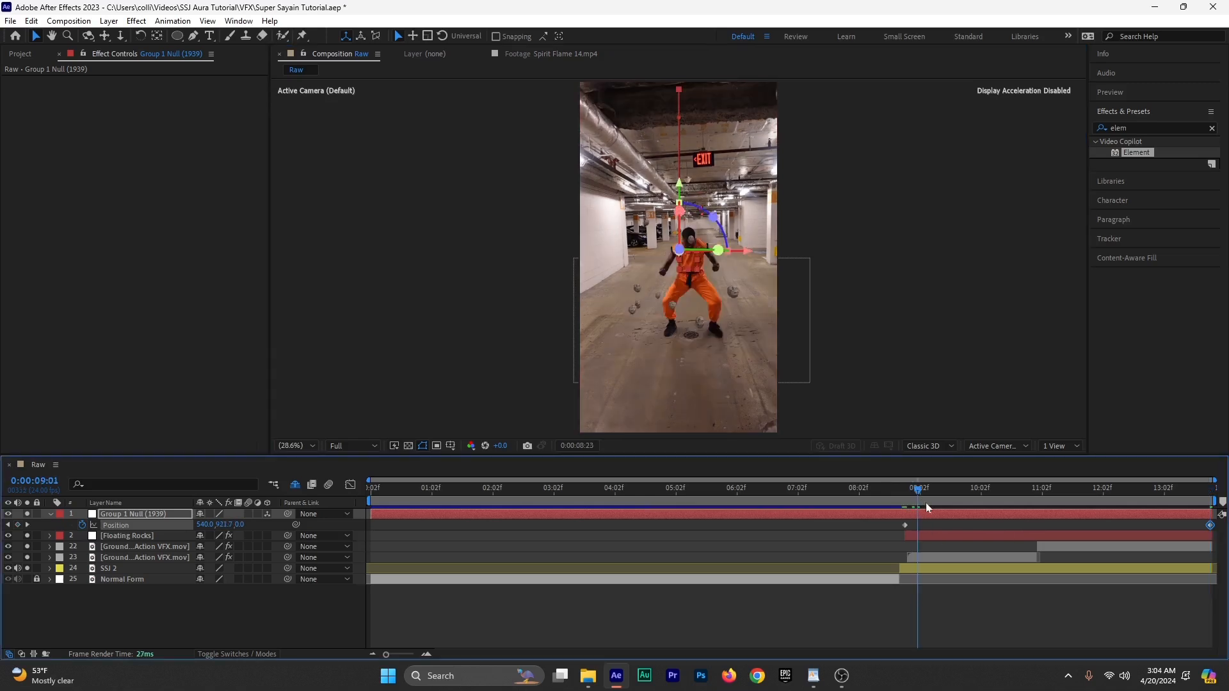
left_click(935, 538)
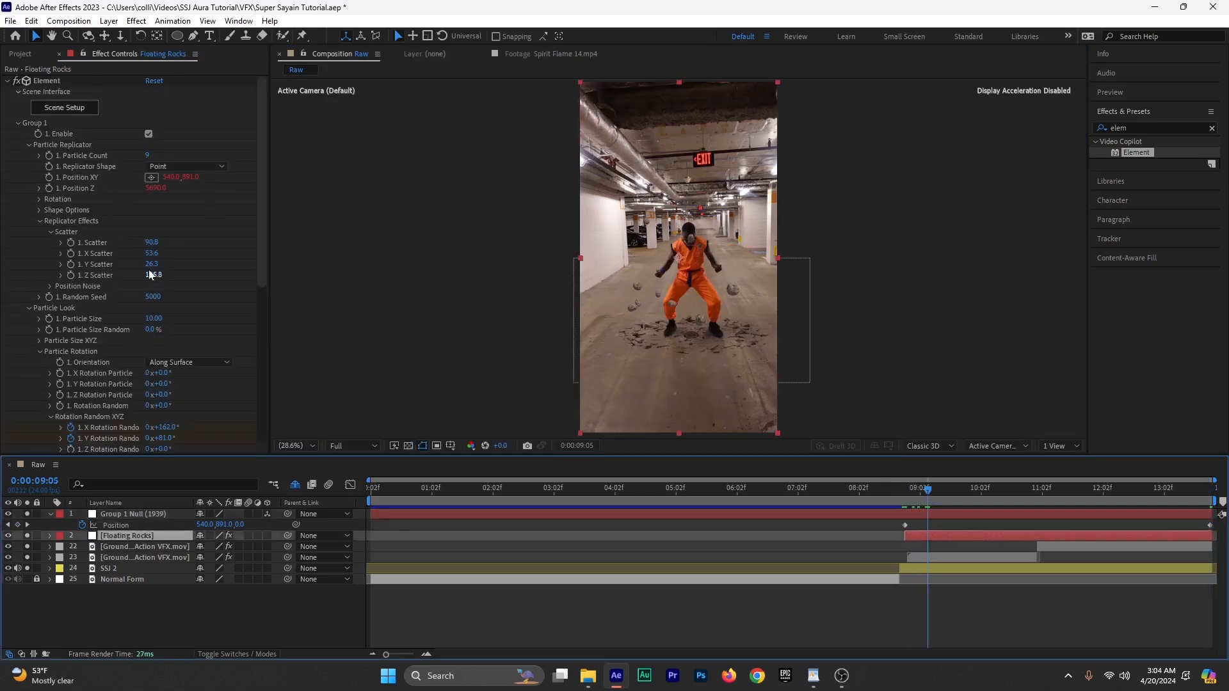
left_click_drag(152, 264, 595, 269)
Step: At 0:00:08:20, raise the Group 1 Null to Position 540, 369, 0 and preview the rocks' rise
left_click_drag(908, 497, 904, 497)
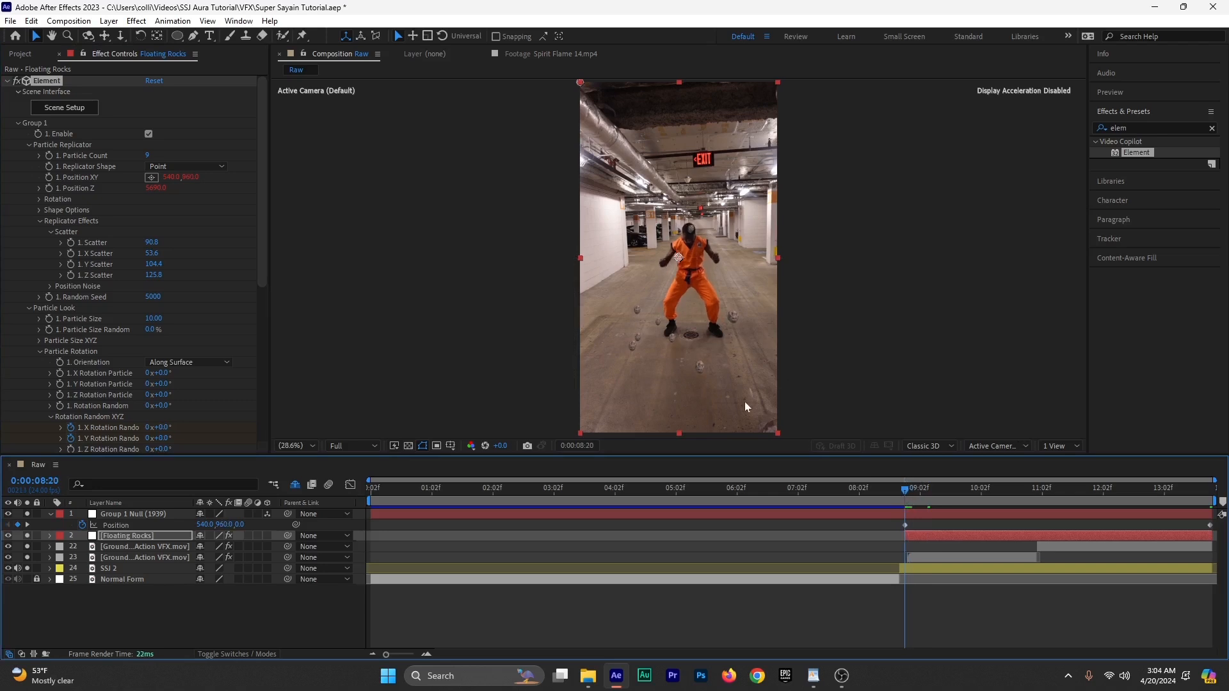
left_click(911, 516)
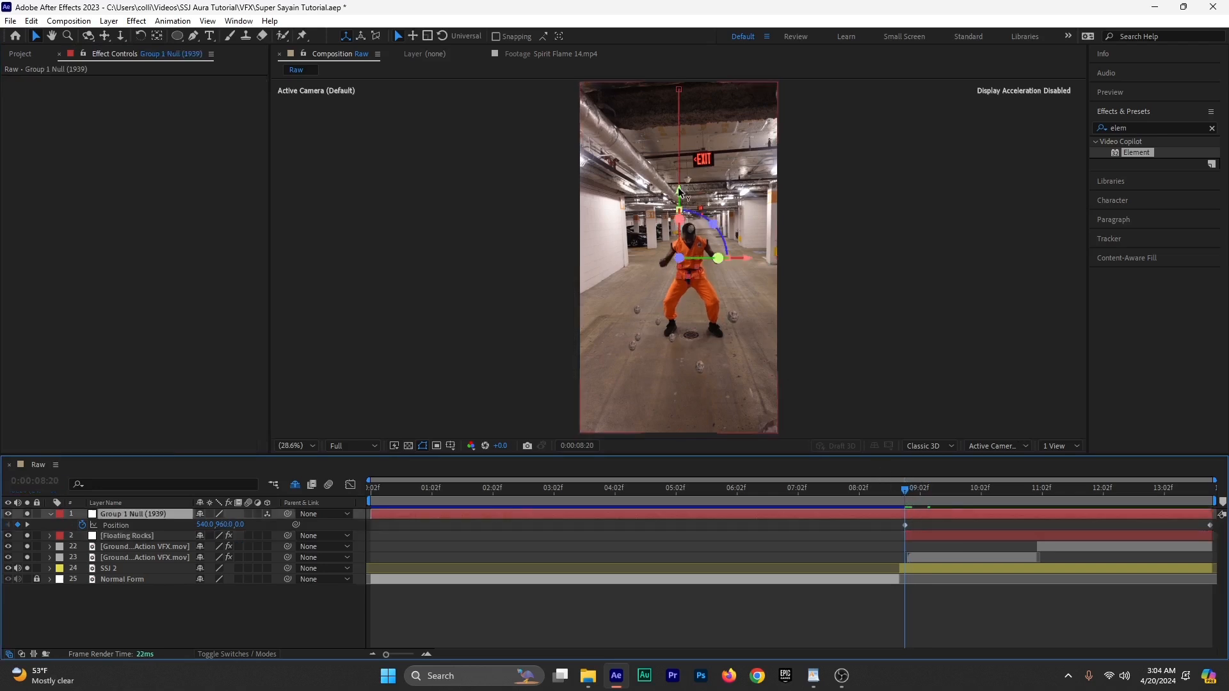
left_click_drag(679, 201, 680, 91)
key("space")
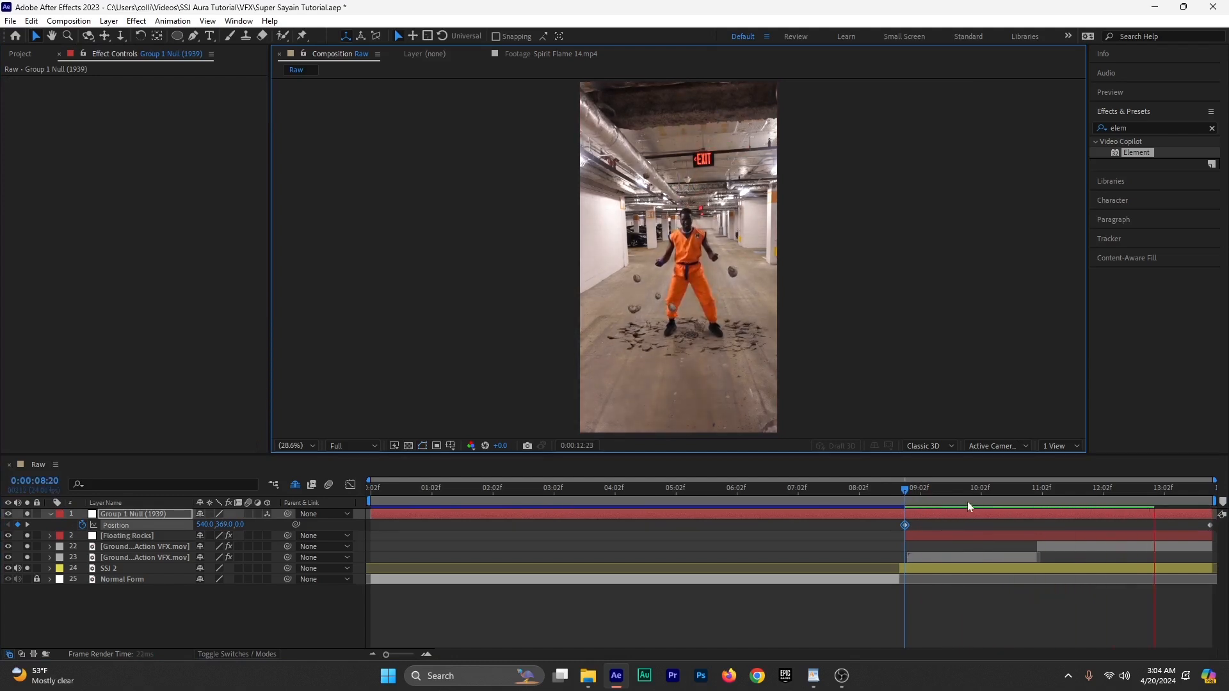
key("space")
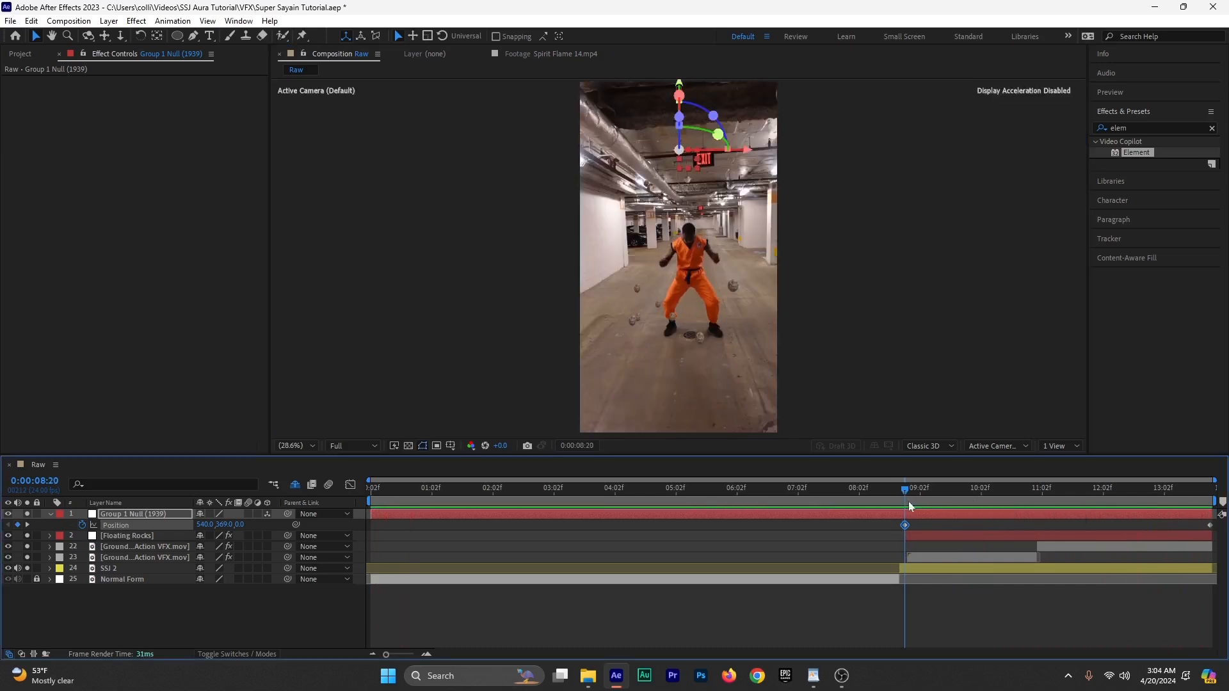
Step: Keyframe the Floating Rocks' Group 1 Scatter from 90.8 at 0:00:08:20 to 65.3 at 0:00:13:20
left_click(922, 540)
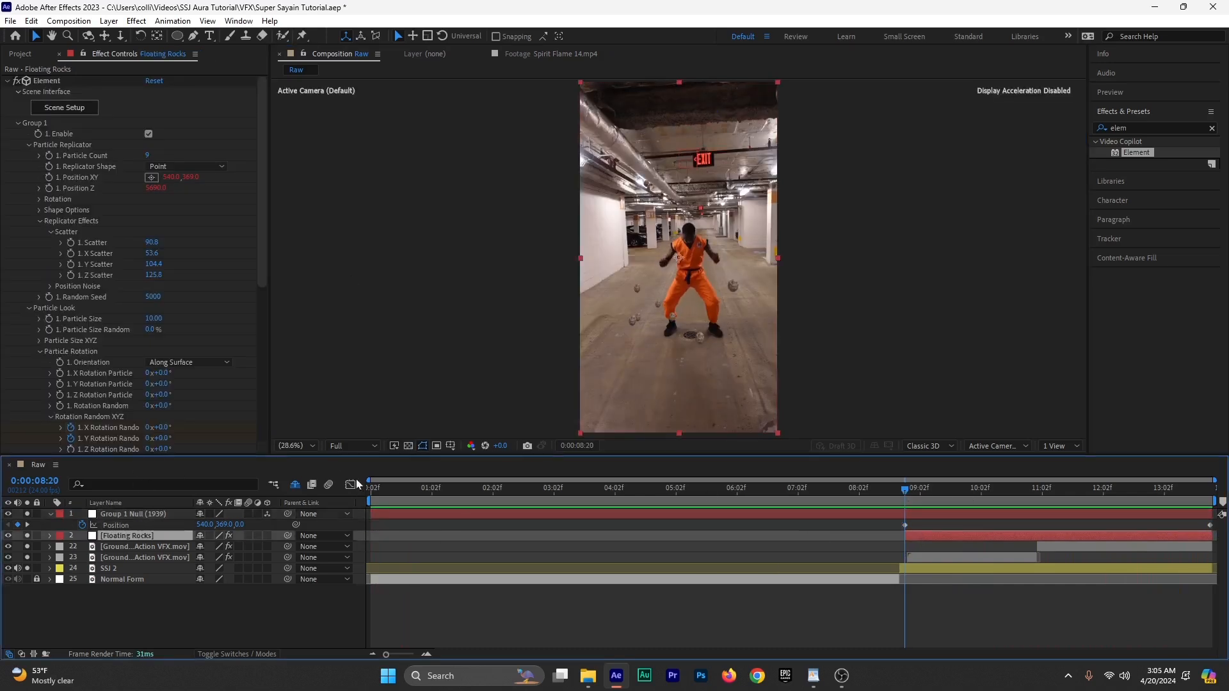
left_click(71, 241)
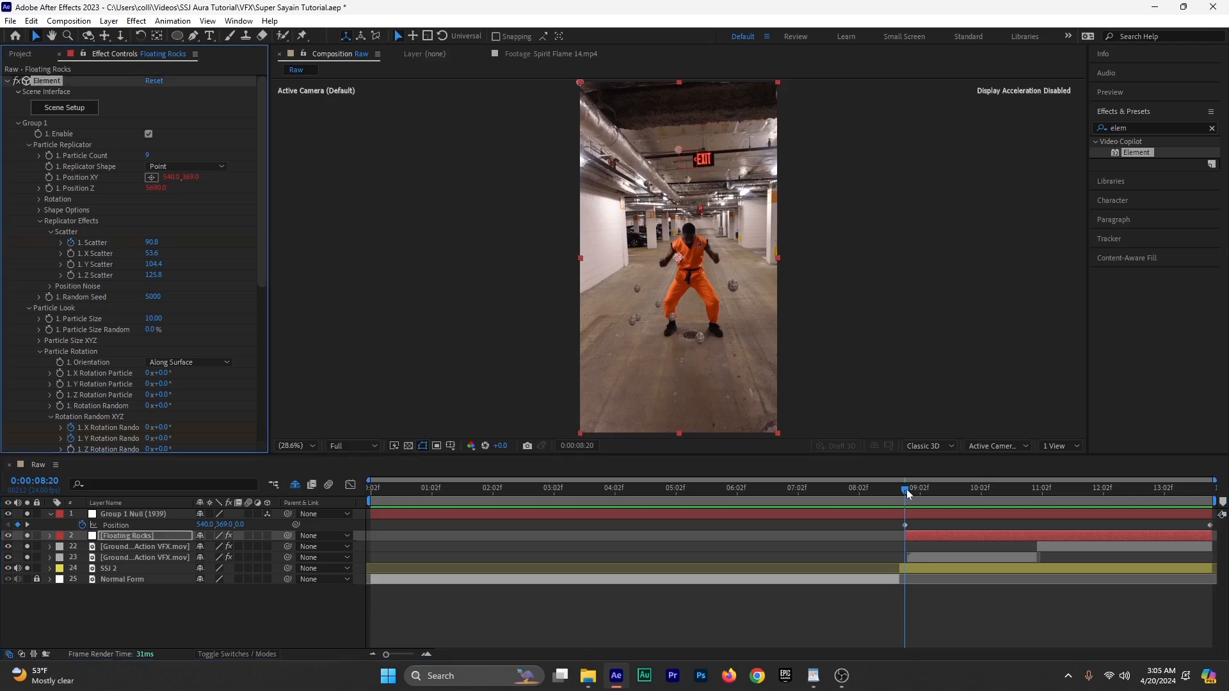
left_click_drag(905, 490, 1210, 531)
left_click(150, 249)
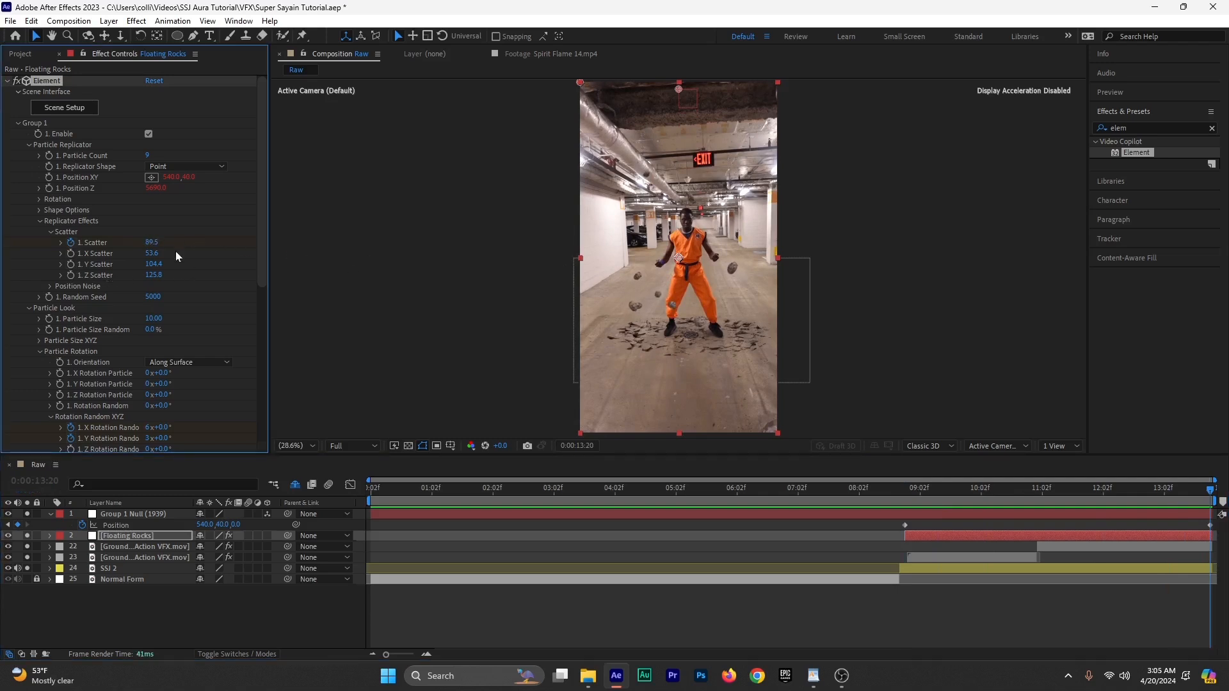
left_click_drag(152, 243, 3, 246)
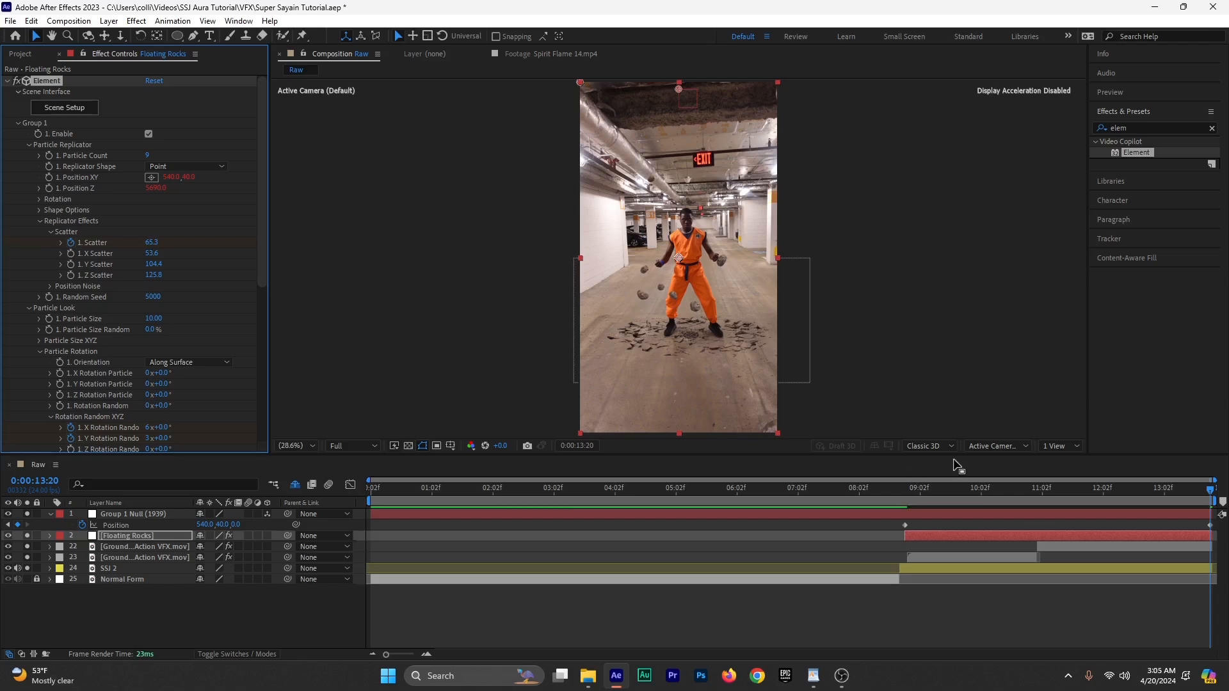
Step: Play back the rock animation from 0:00:08:18 and save the project
left_click_drag(973, 493, 900, 493)
key("space")
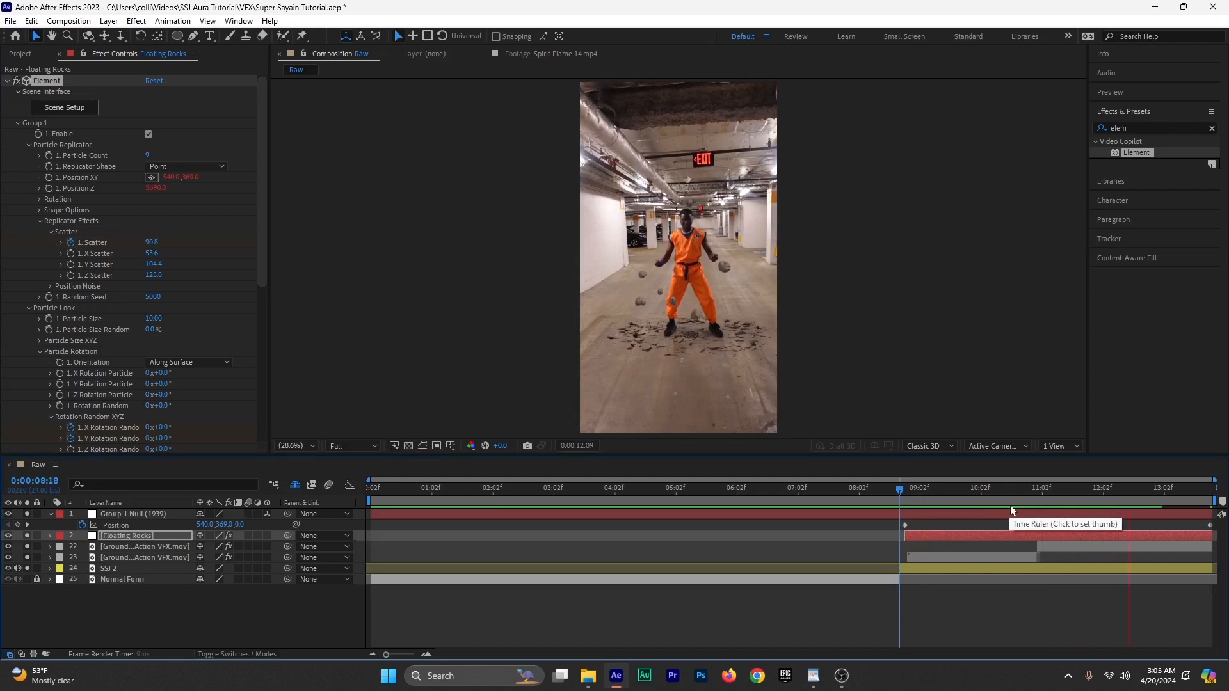
key("space")
left_click_drag(1138, 509, 1192, 505)
key("ctrl+s")
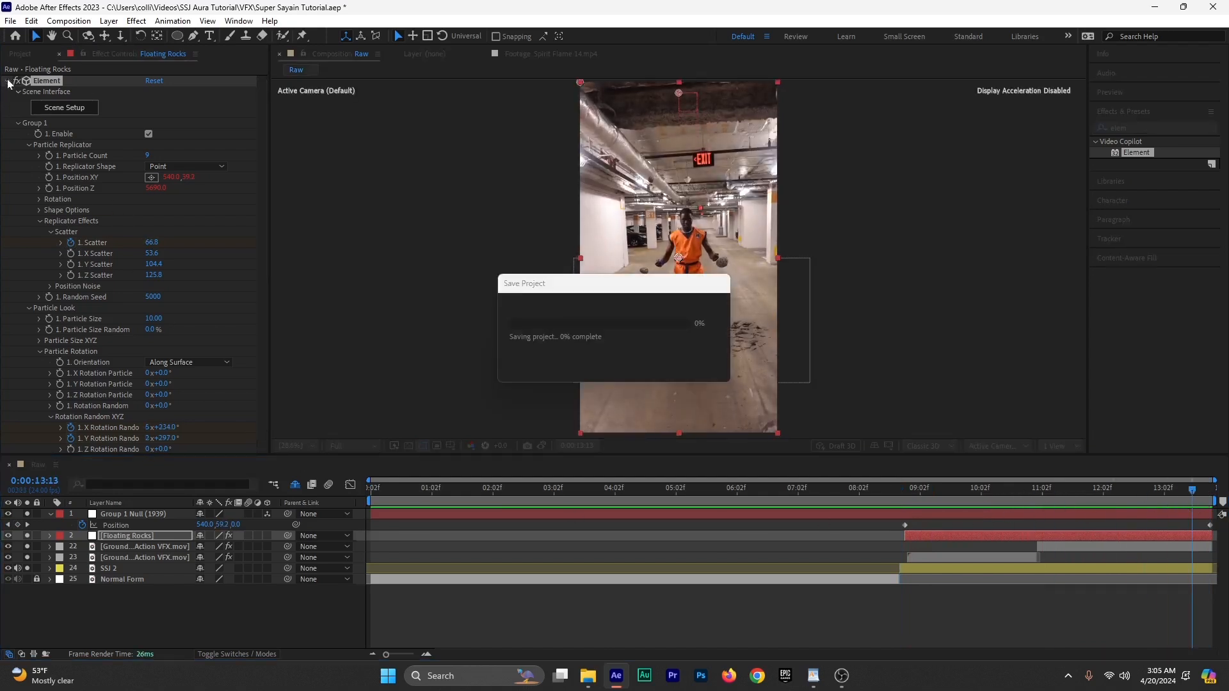
Step: Examine the floating rocks up close at 0:00:11:09 and return to viewing the whole frame
left_click(8, 81)
left_click_drag(936, 497, 1060, 512)
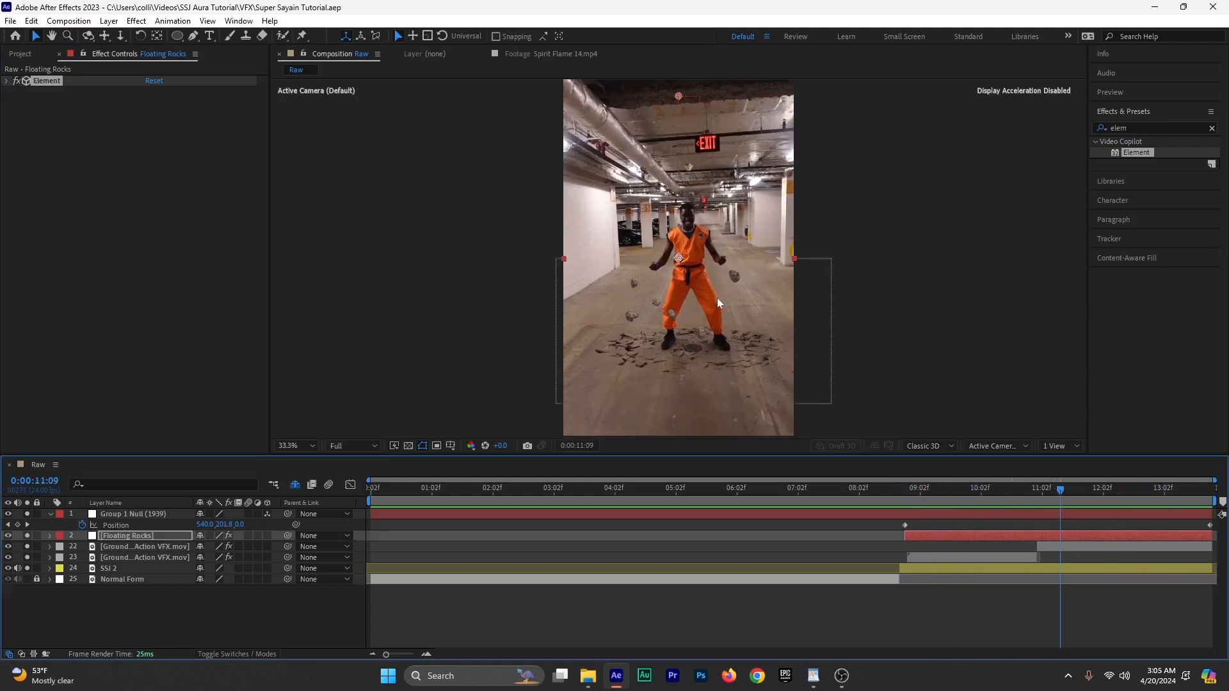
scroll(717, 298, "up", 6)
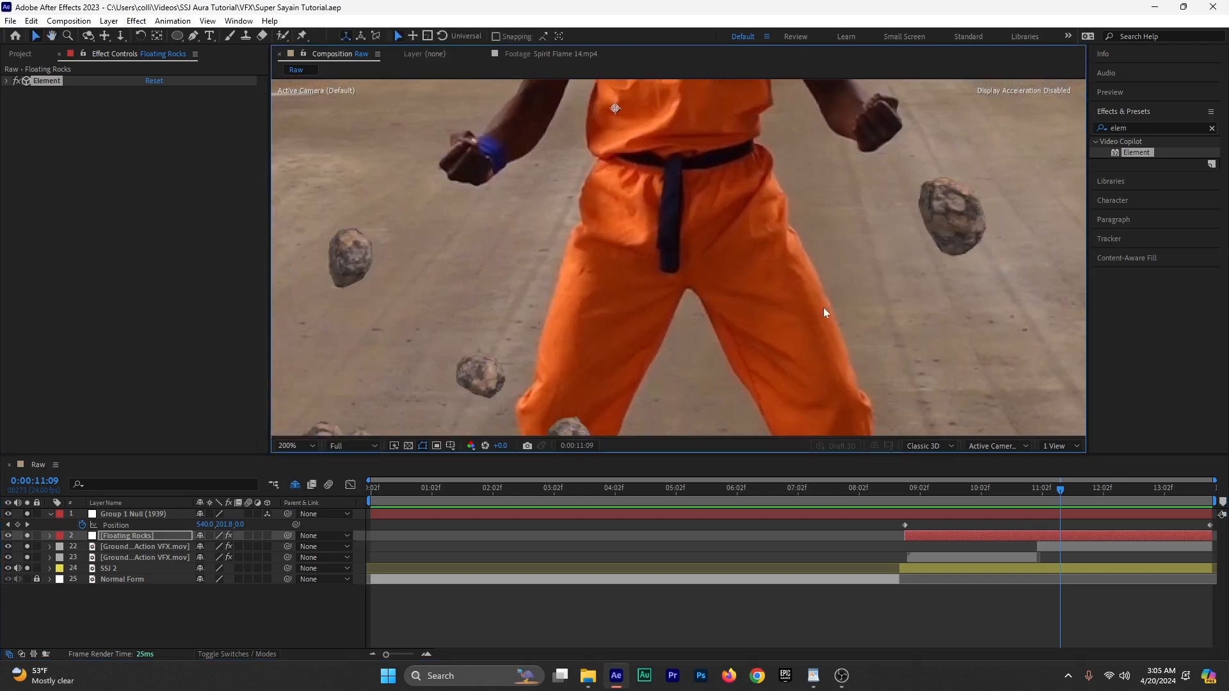
scroll(824, 308, "down", 2)
key("comma")
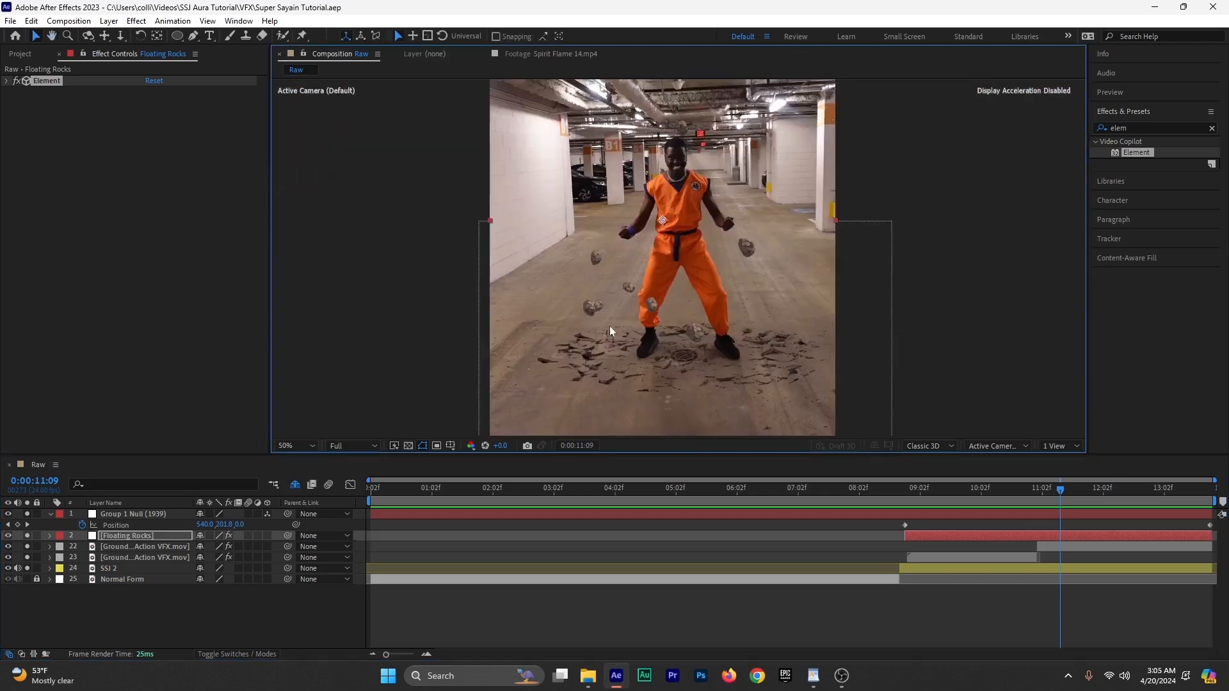
left_click(295, 446)
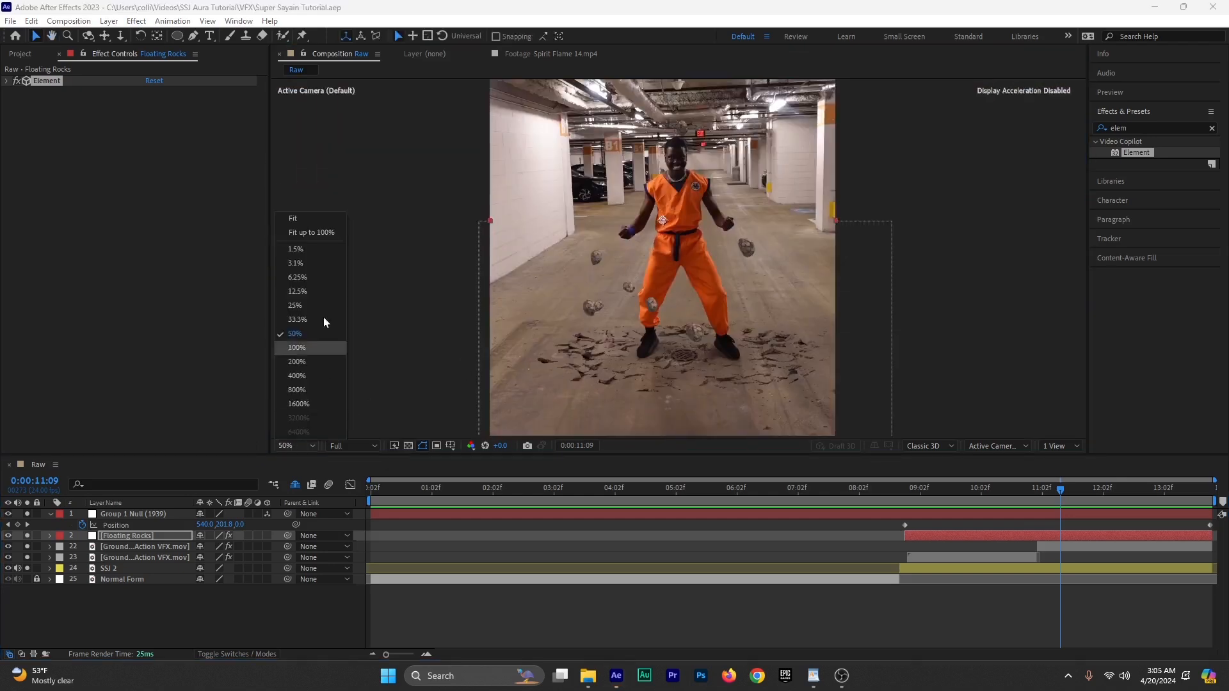
left_click(312, 239)
Step: Apply the Curves effect to the Floating Rocks layer and pull the RGB curve's midpoint down to darken the rocks
left_click(1144, 128)
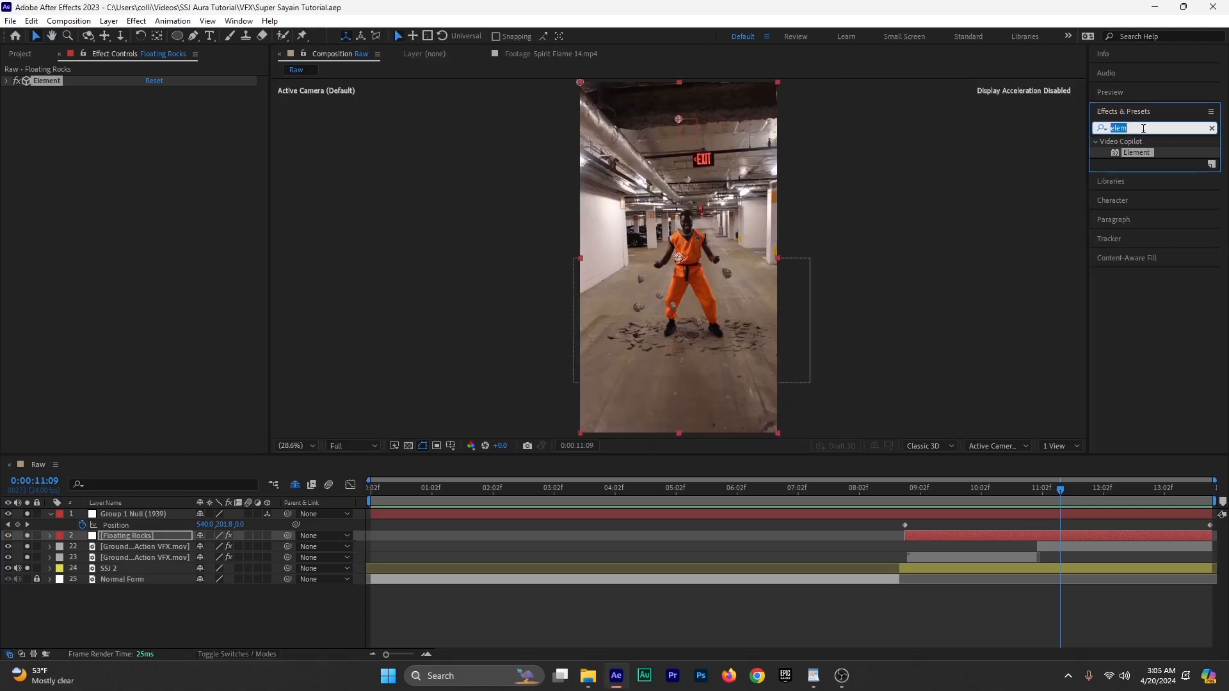
type("curves")
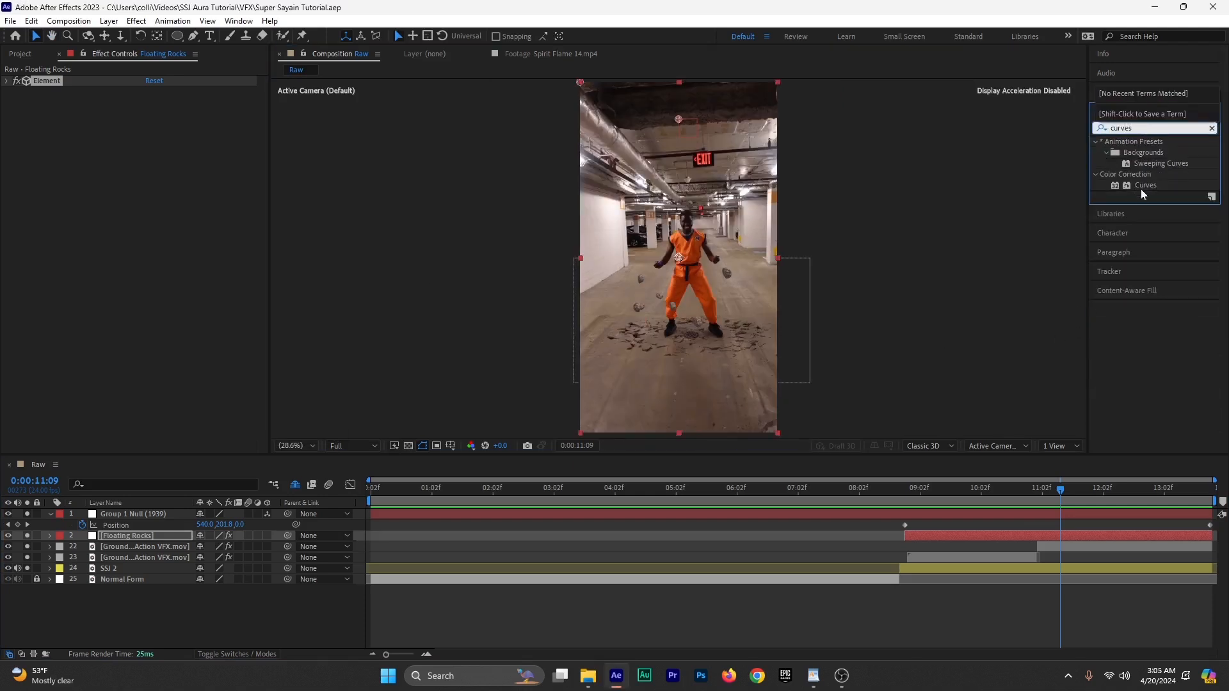
left_click_drag(1146, 185, 153, 535)
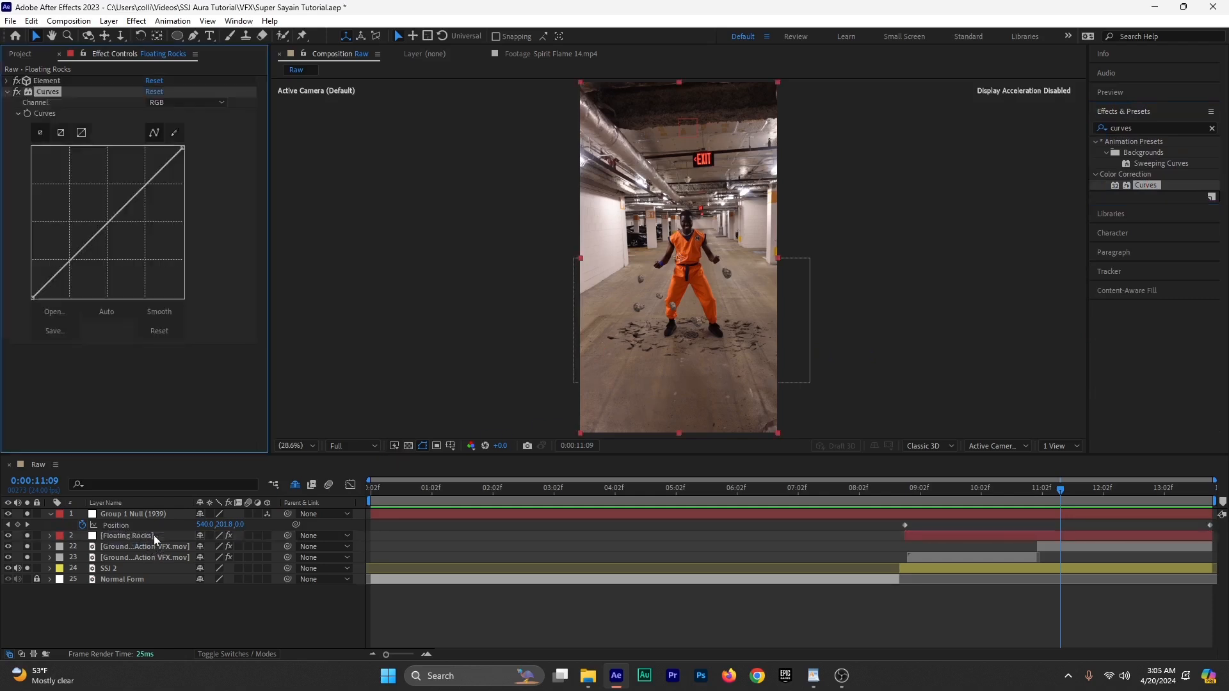
left_click_drag(115, 217, 117, 237)
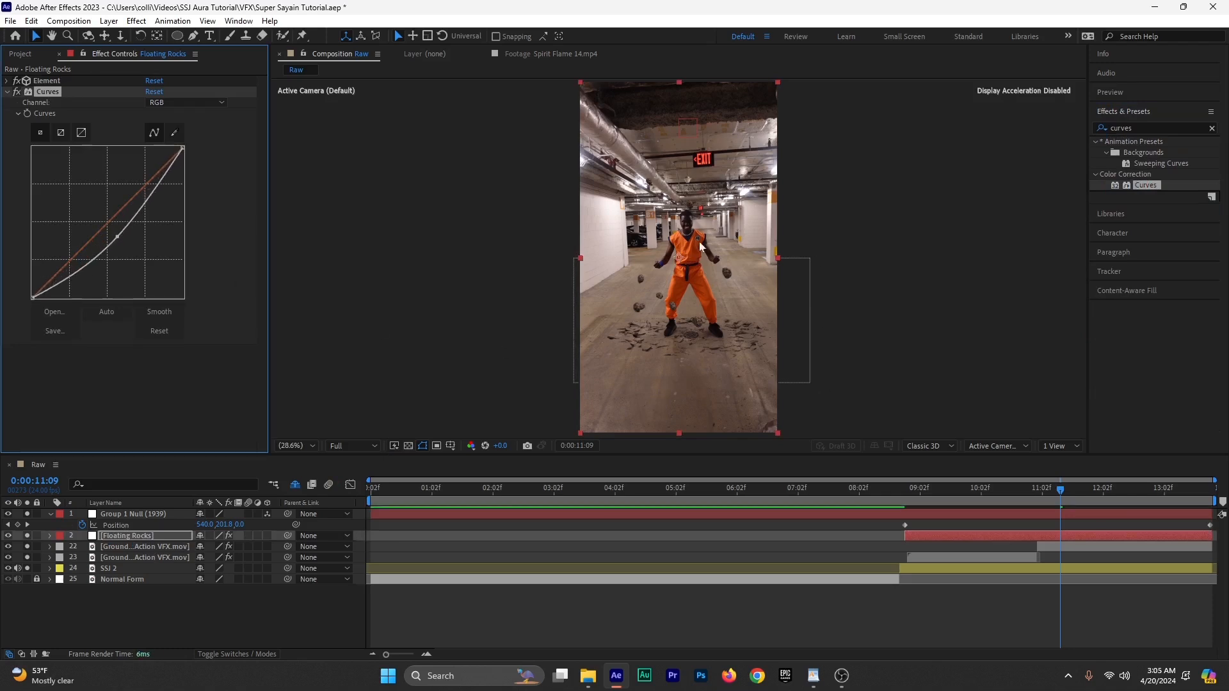
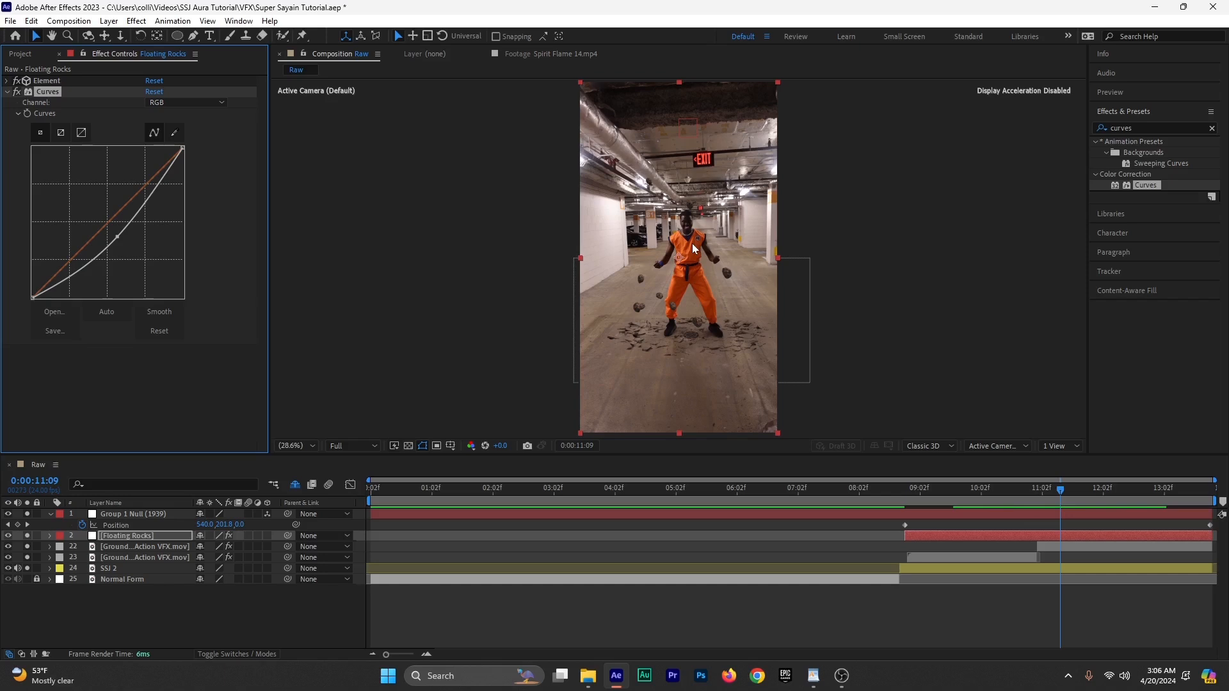
left_click_drag(117, 238, 117, 247)
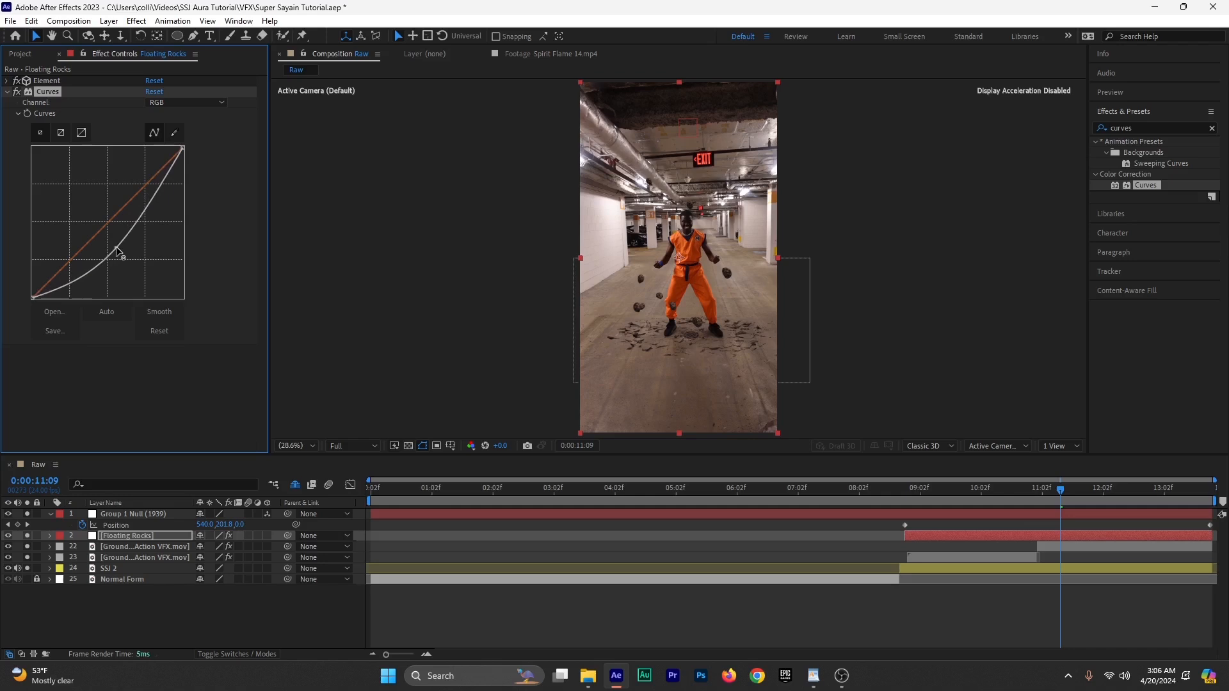
left_click(7, 93)
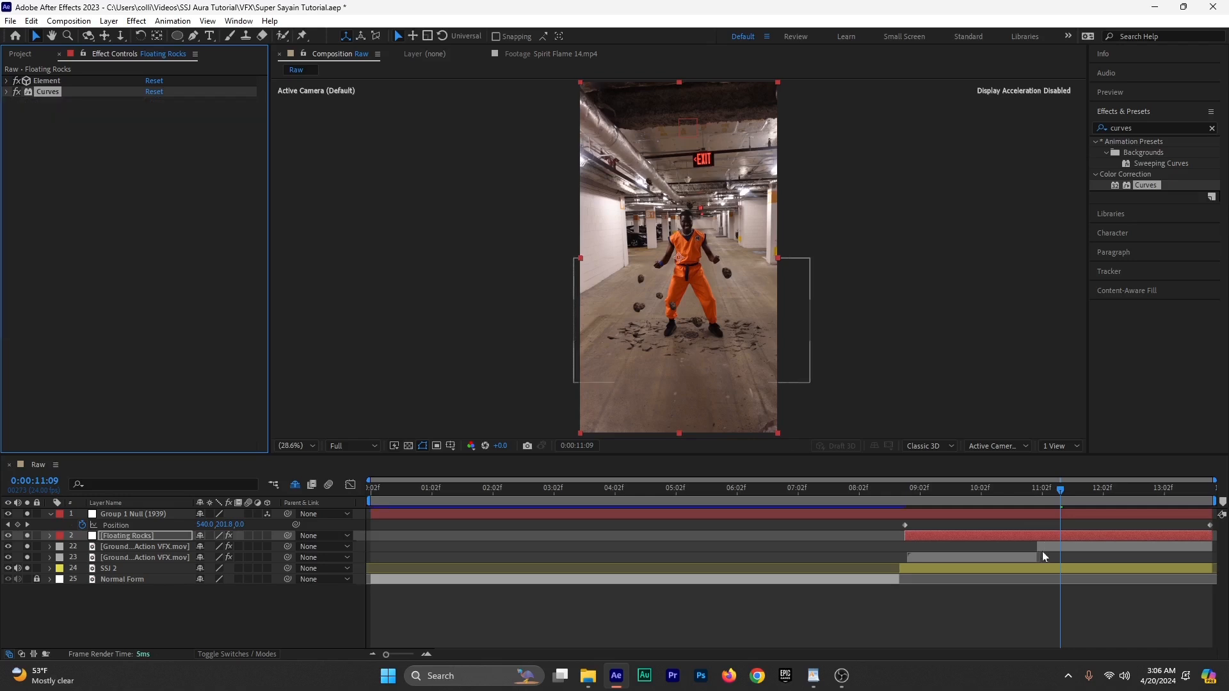
Step: Move to 0:00:08:21, save the project and set the preview resolution to Quarter
left_click_drag(1027, 498, 907, 559)
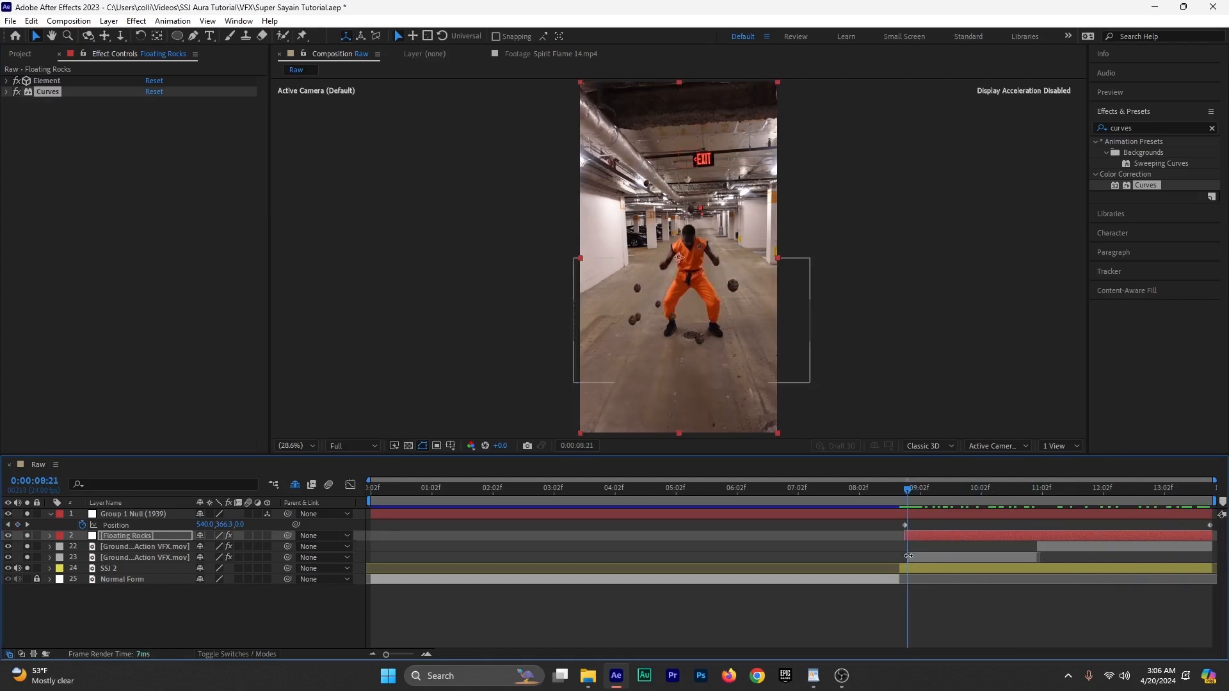
key("ctrl+s")
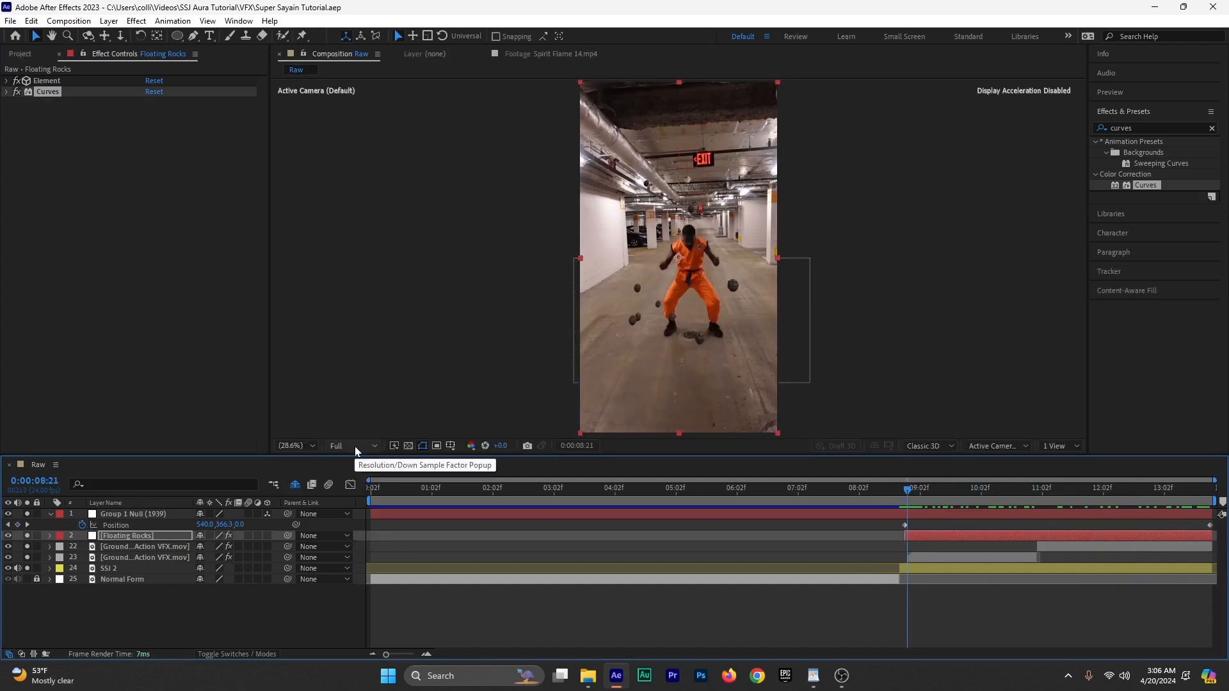
left_click(355, 447)
left_click(351, 519)
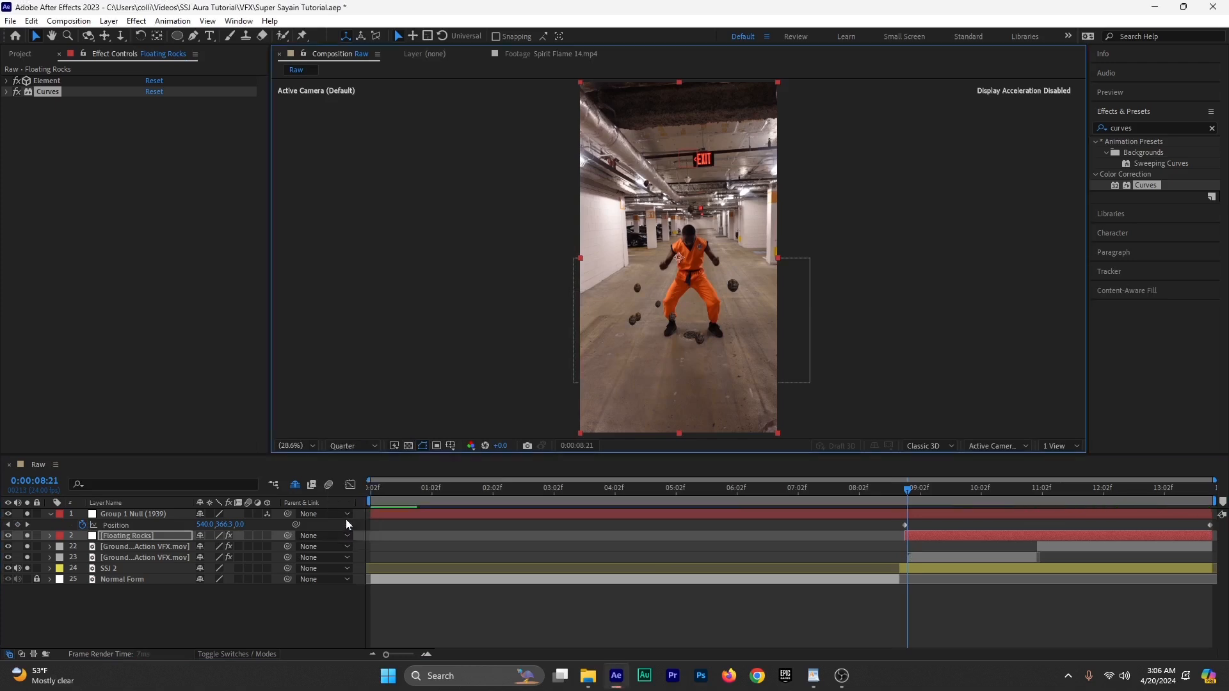
Step: Turn off solo on all soloed layers and move the Floating Rocks layer directly above SSJ 2
left_click(78, 637)
left_click_drag(30, 566, 27, 516)
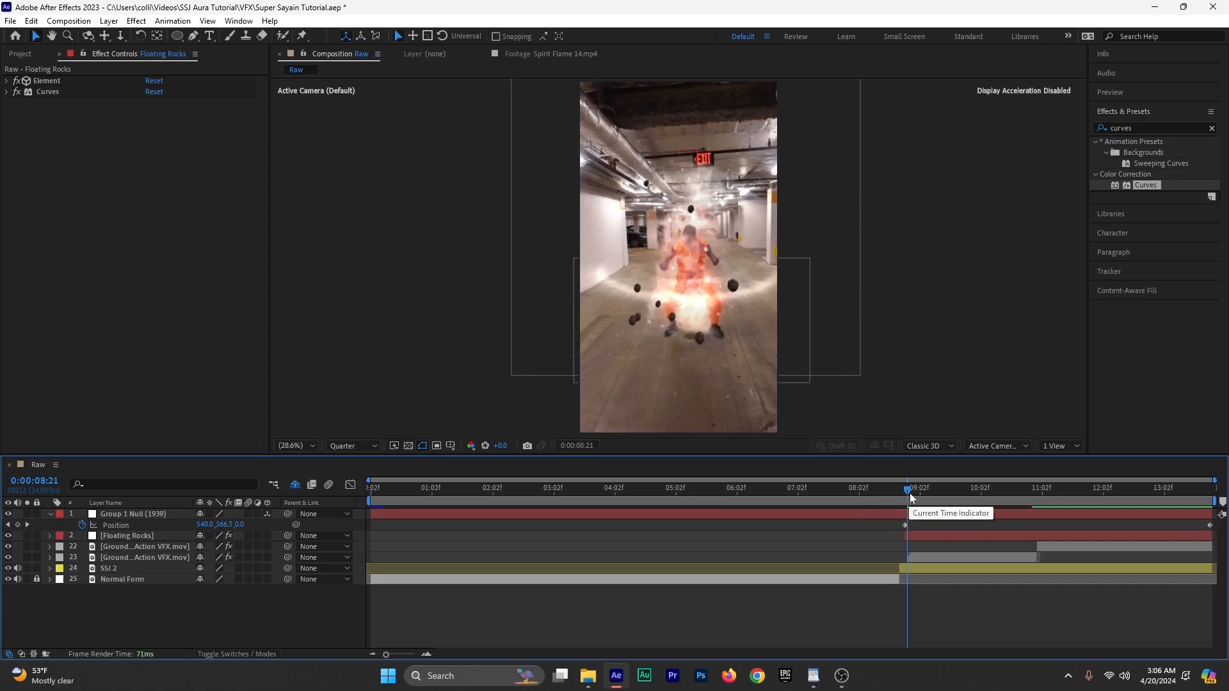
left_click(130, 537)
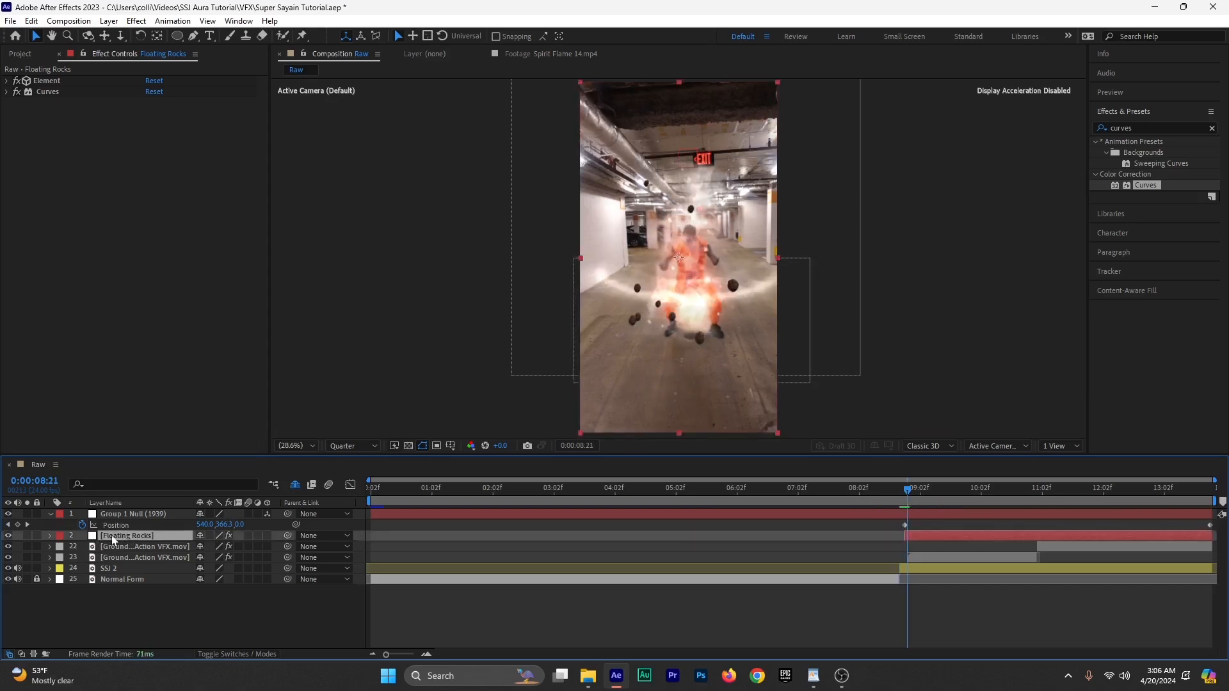
left_click_drag(111, 538, 117, 564)
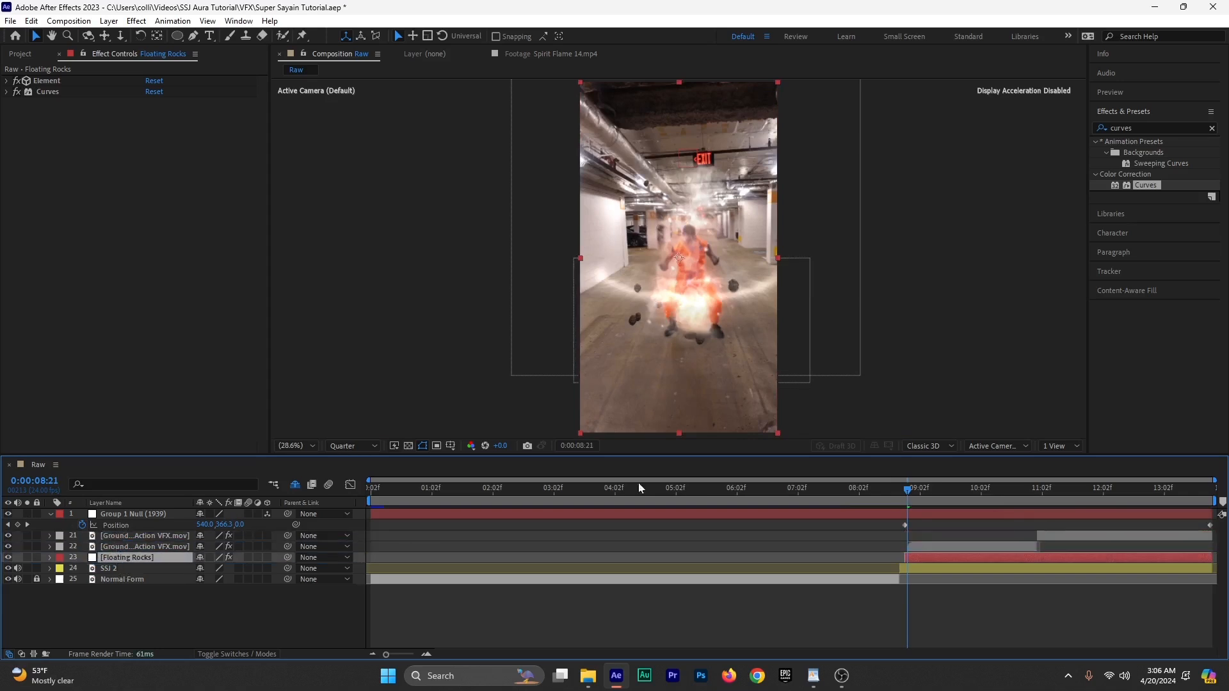
Step: Go to 0:00:10:23 and move the Floating Rocks layer above both ground crack layers, directly beneath Group 1 Null
left_click_drag(911, 479, 1034, 548)
key("Page_Up")
key("Page_Up")
key("Page_Up")
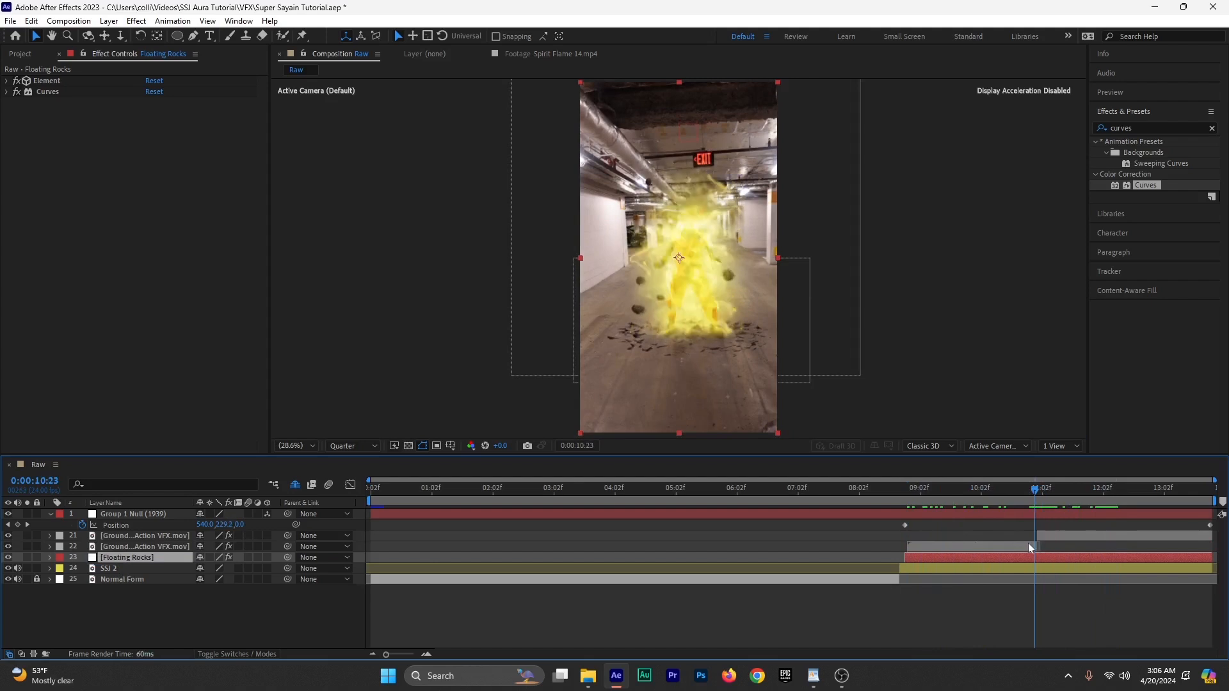
left_click_drag(117, 559, 118, 533)
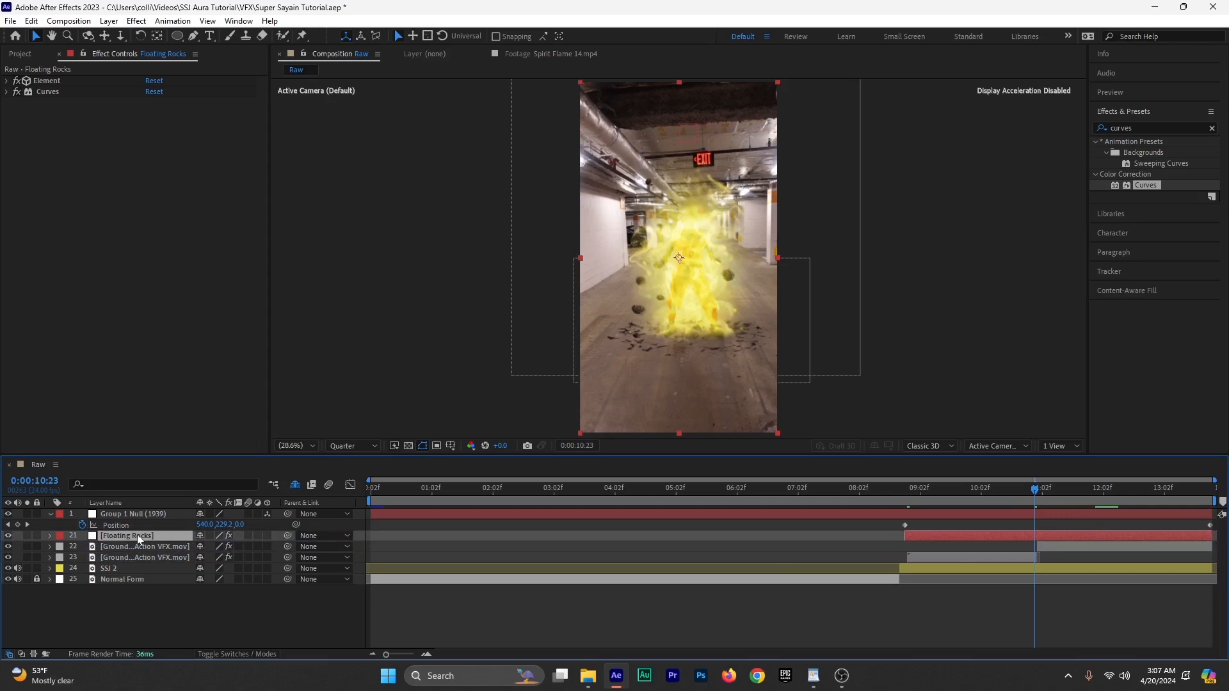
left_click_drag(137, 536, 134, 519)
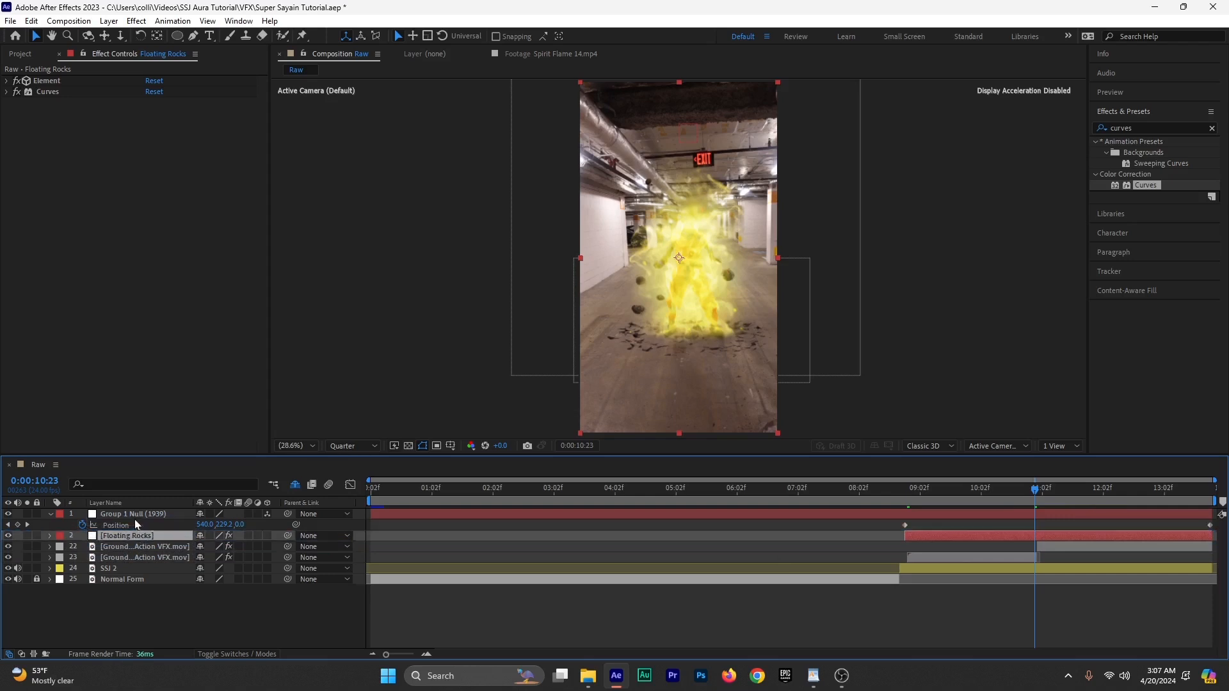
Step: Show the hidden shy layers, place Floating Rocks directly above Chromatic Displacement 2, and save the project at 0:00:08:20
left_click(50, 514)
left_click(296, 485)
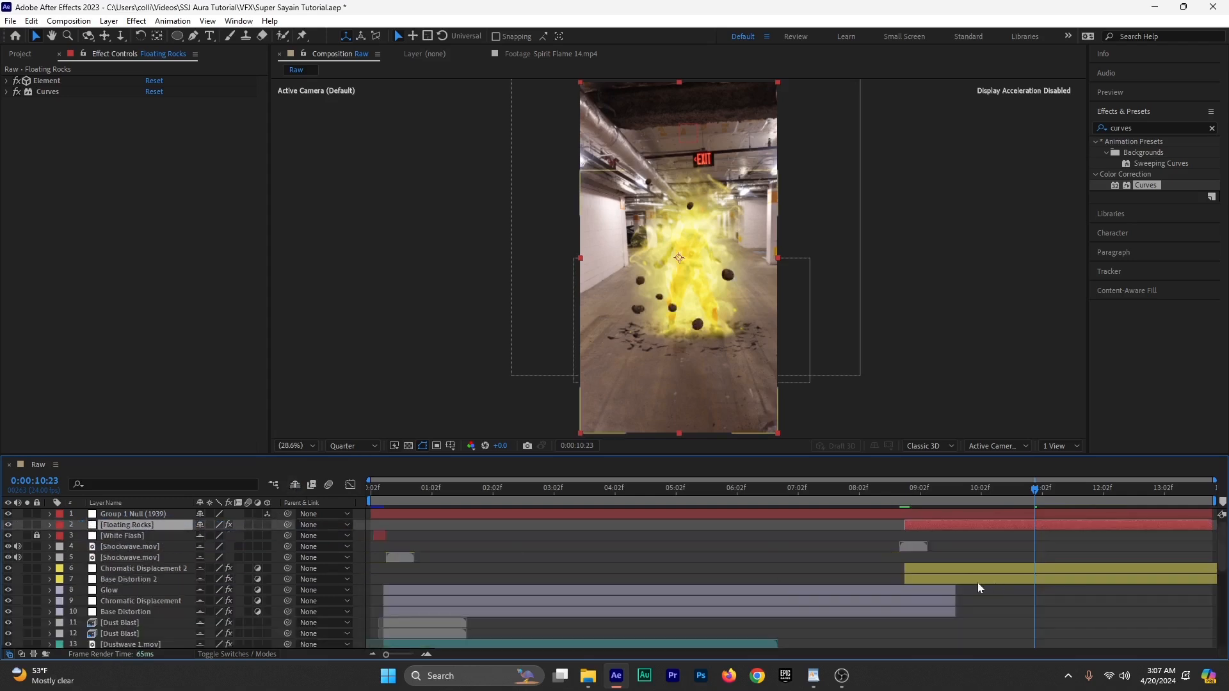
left_click_drag(144, 529, 134, 560)
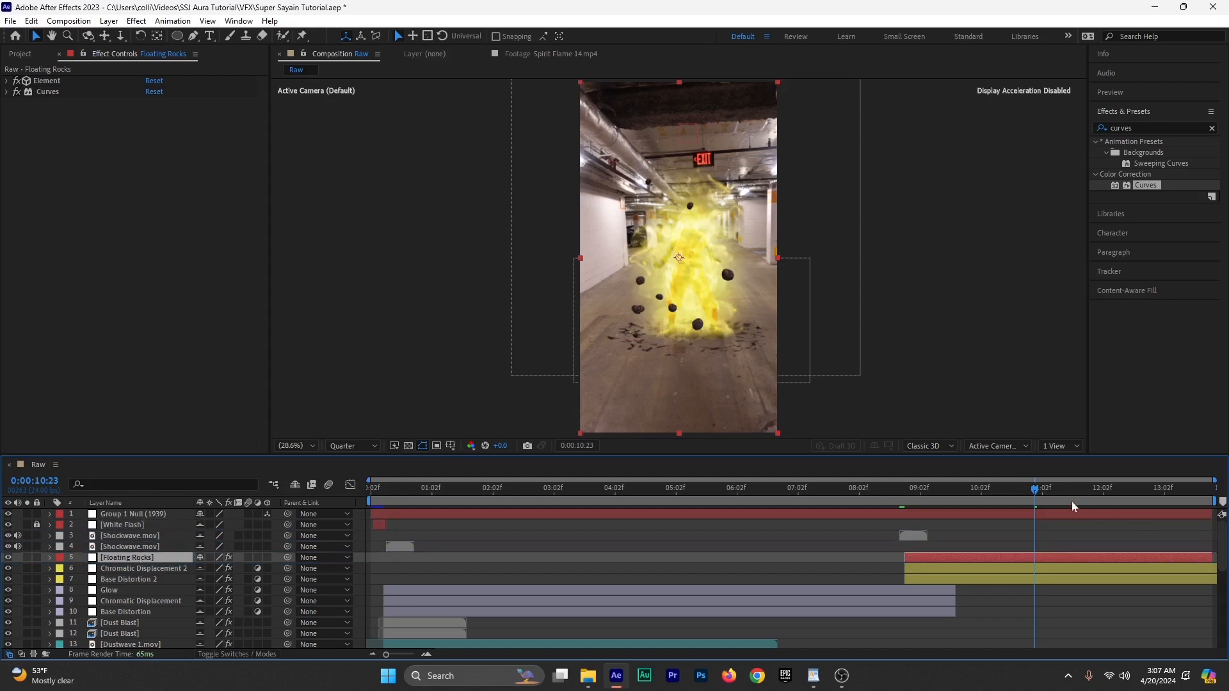
left_click_drag(1074, 507, 906, 568)
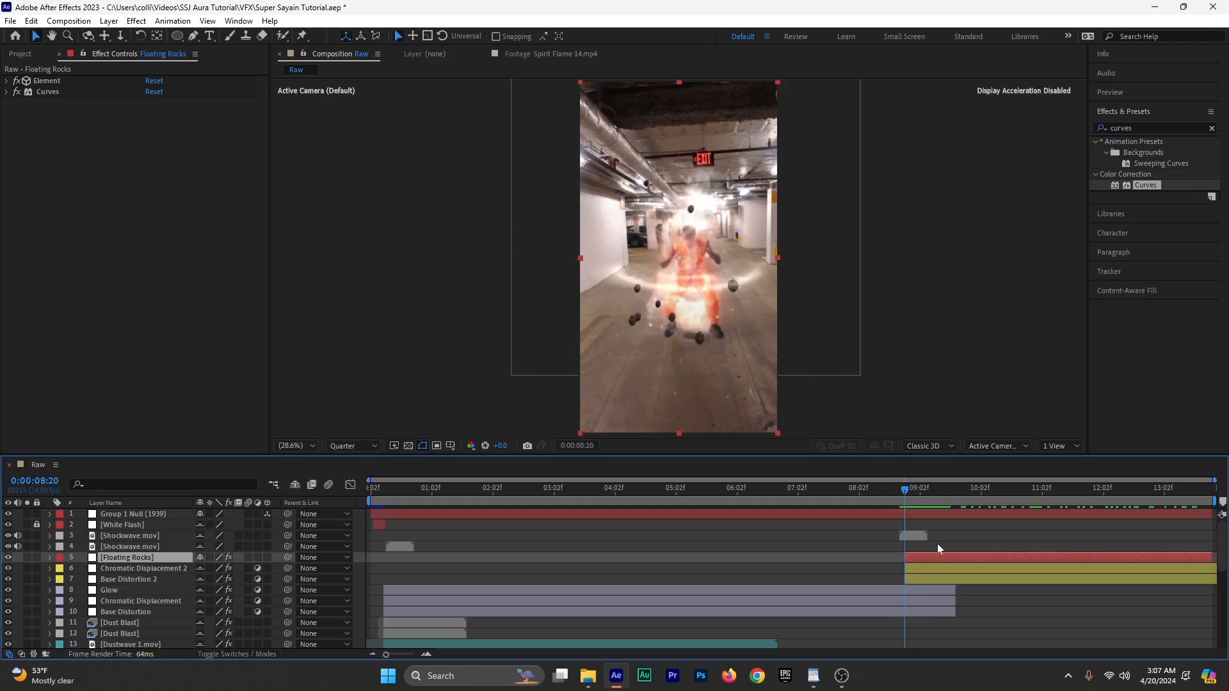
key("ctrl+s")
Step: Duplicate both original Dust Blast layers and both Dustwave 1.mov layers
scroll(437, 578, "down", 5)
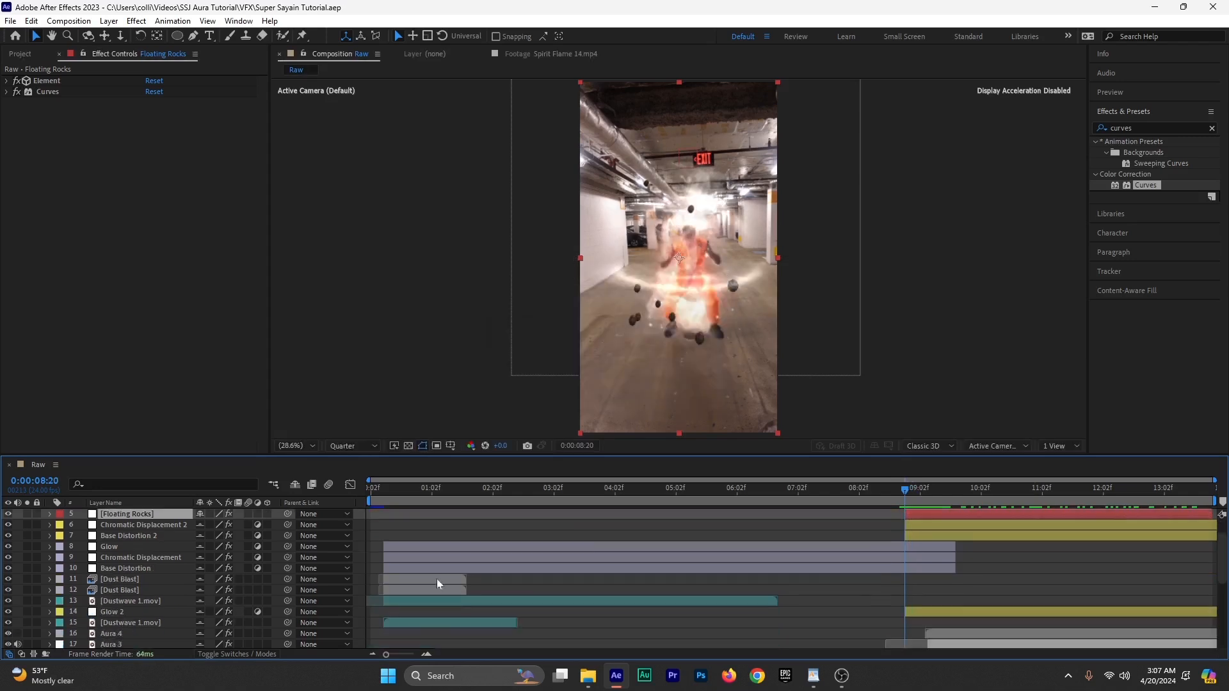
left_click(415, 591)
left_click(416, 611, "ctrl")
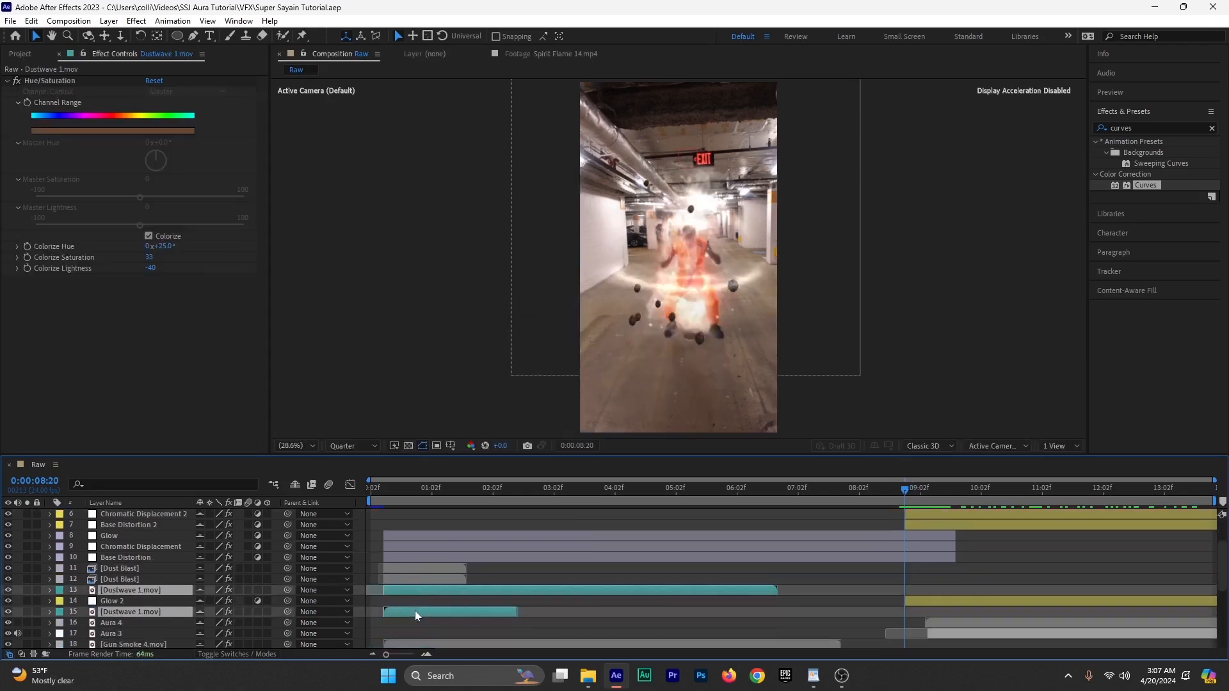
left_click(140, 580, "ctrl")
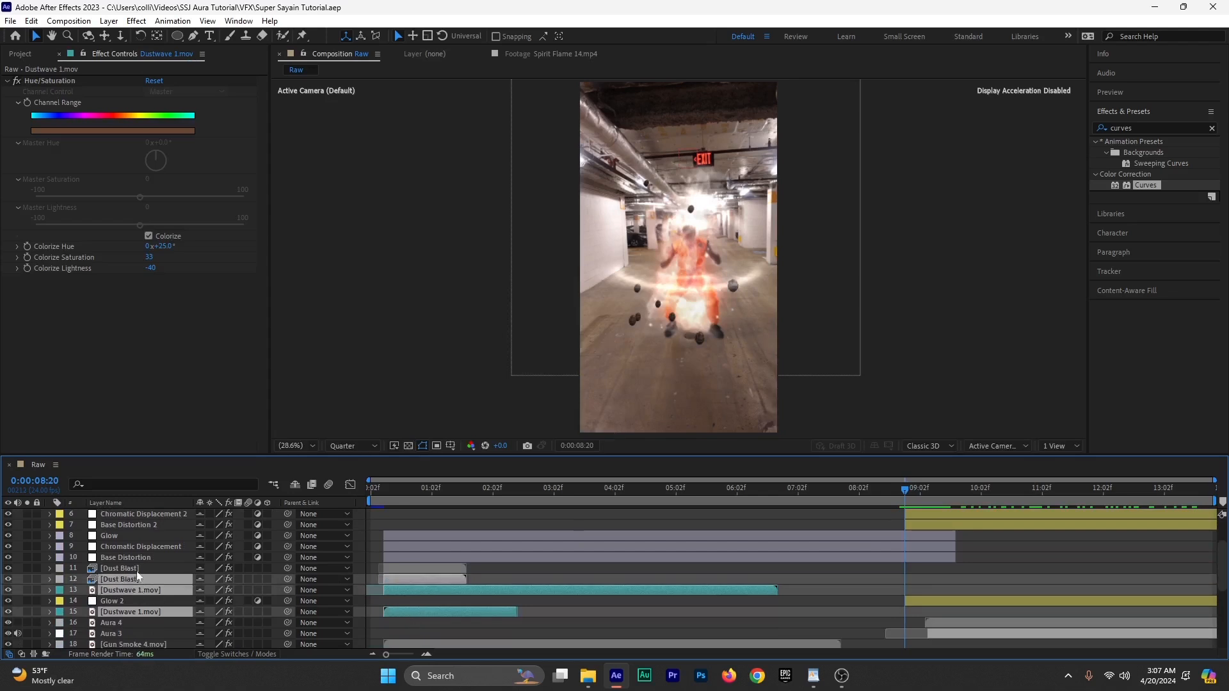
left_click(136, 571, "ctrl")
scroll(134, 583, "down", 3)
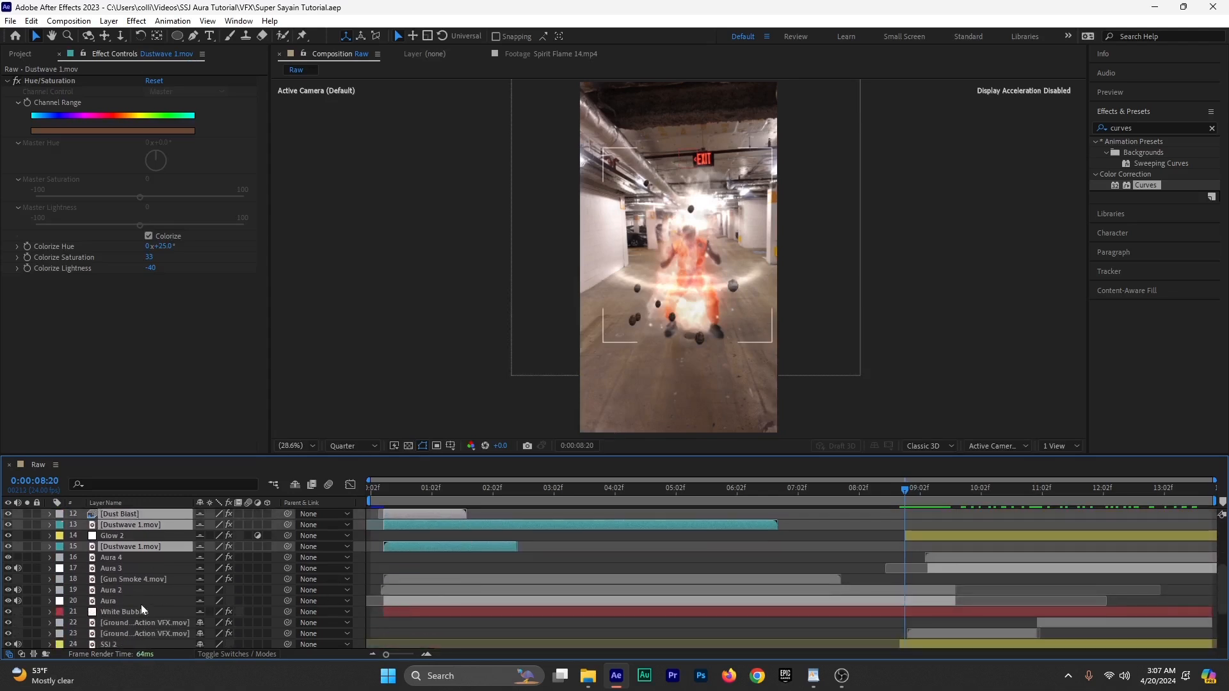
scroll(144, 604, "down", 3)
scroll(155, 597, "down", 2)
scroll(156, 595, "up", 8)
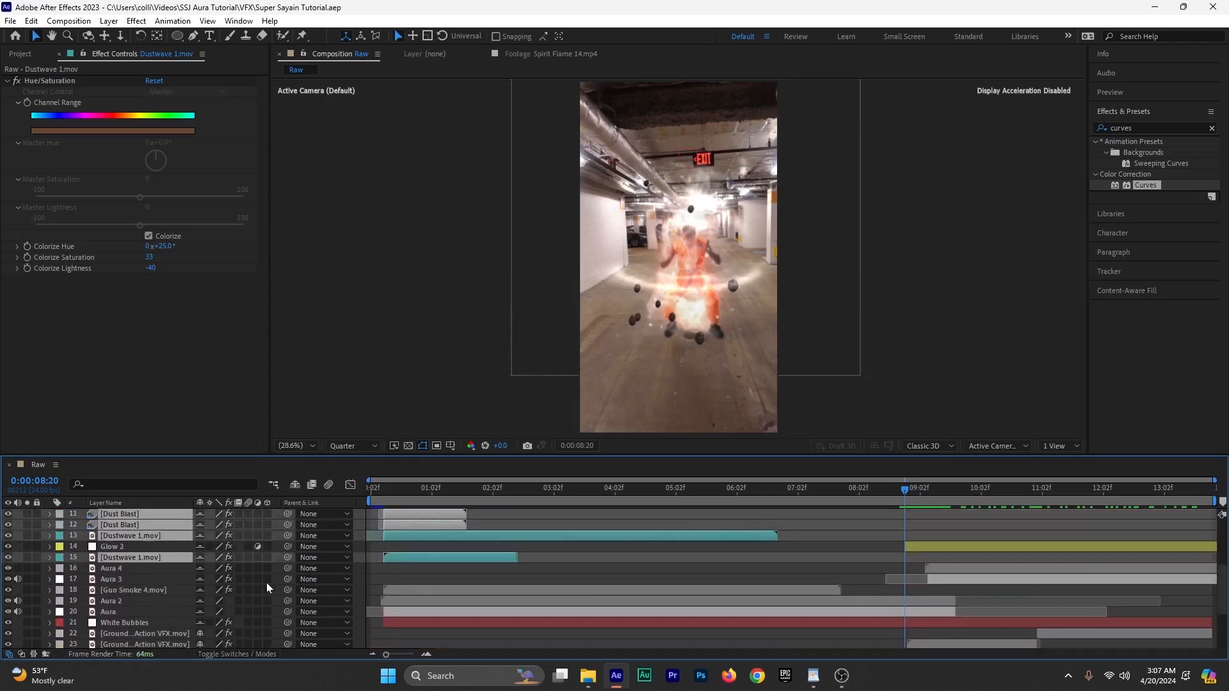
scroll(557, 570, "up", 1)
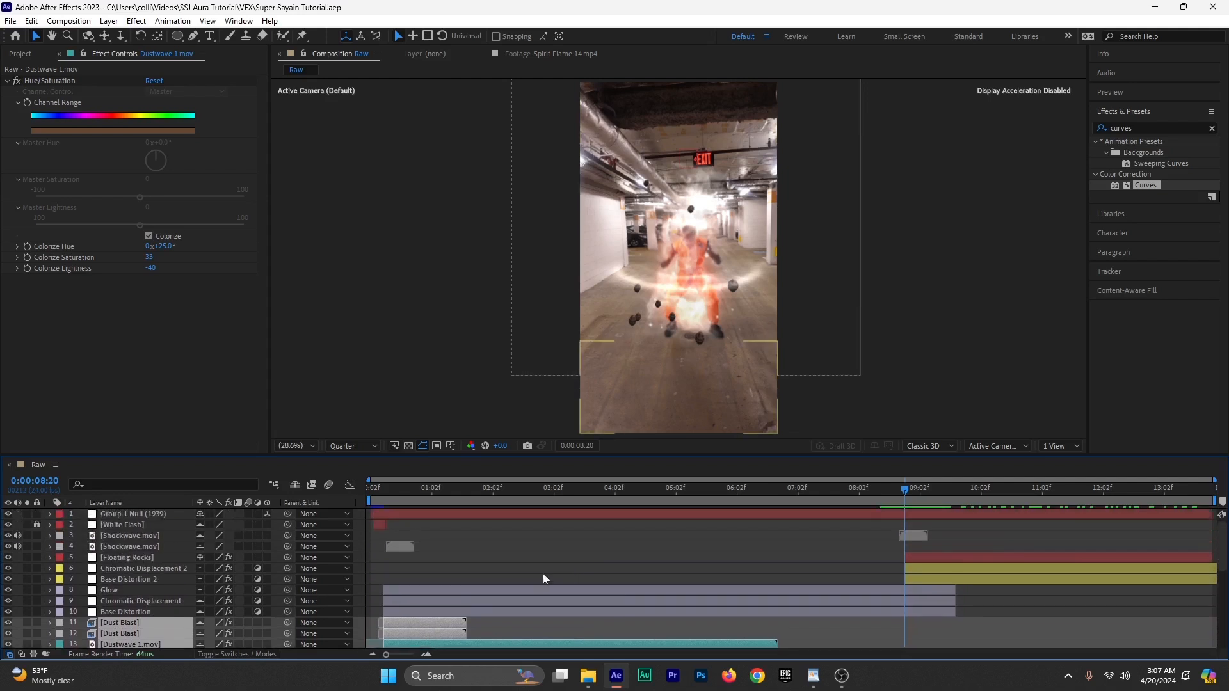
key("ctrl+d")
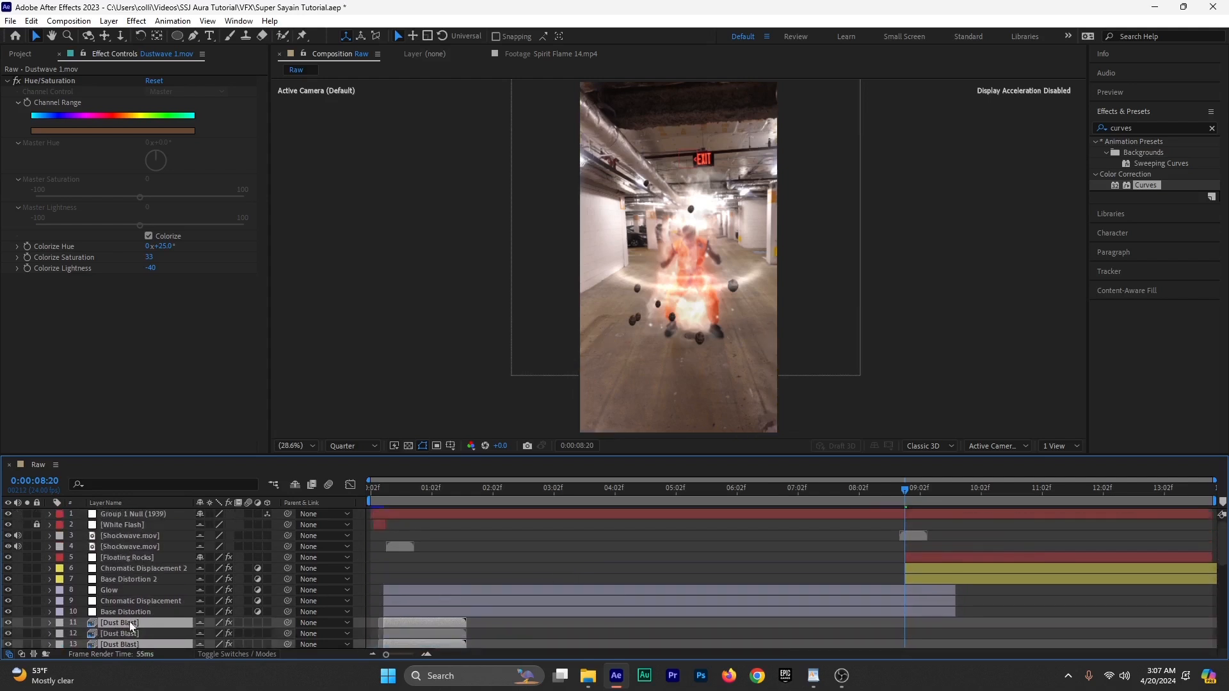
Step: Move the four duplicated dust layers directly above Floating Rocks and shift them in time to start at 0:00:08:20
left_click_drag(130, 623, 137, 555)
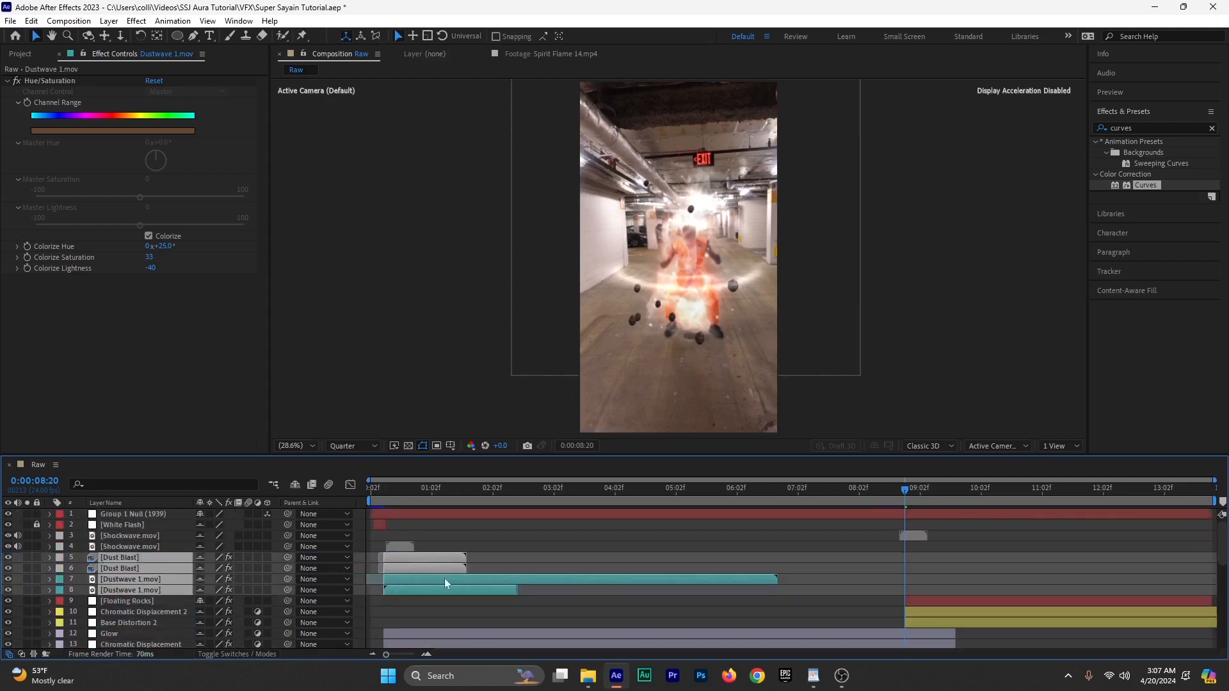
left_click_drag(444, 579, 939, 598)
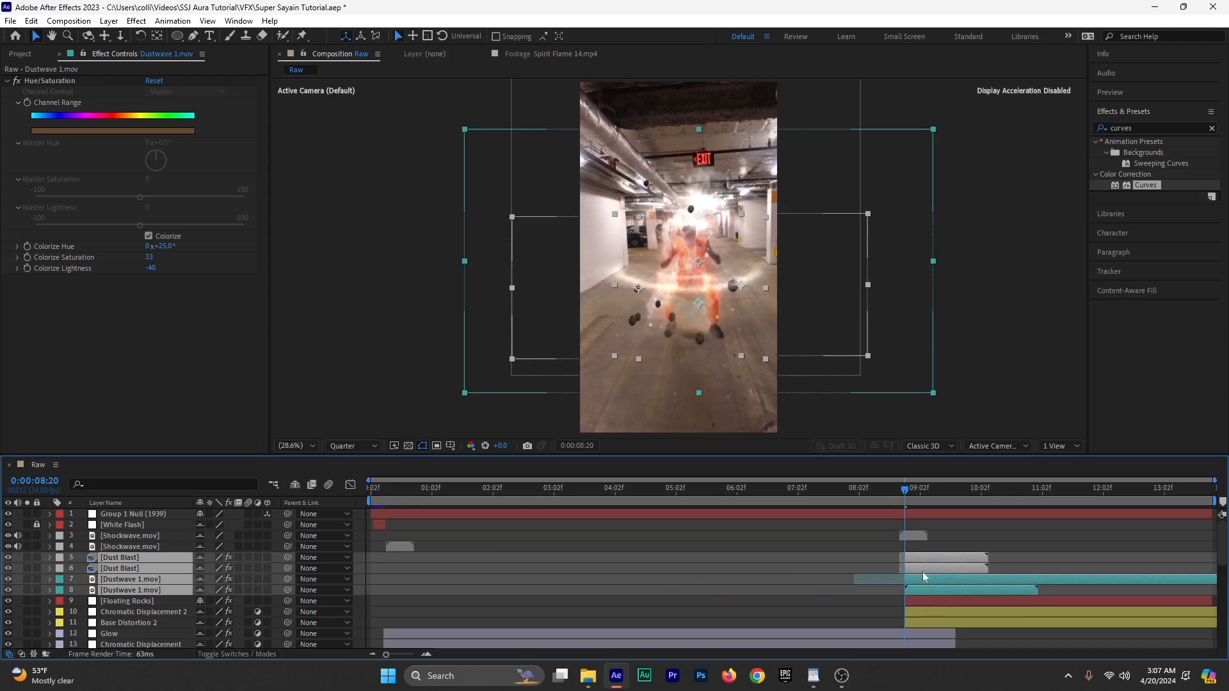
left_click(428, 654)
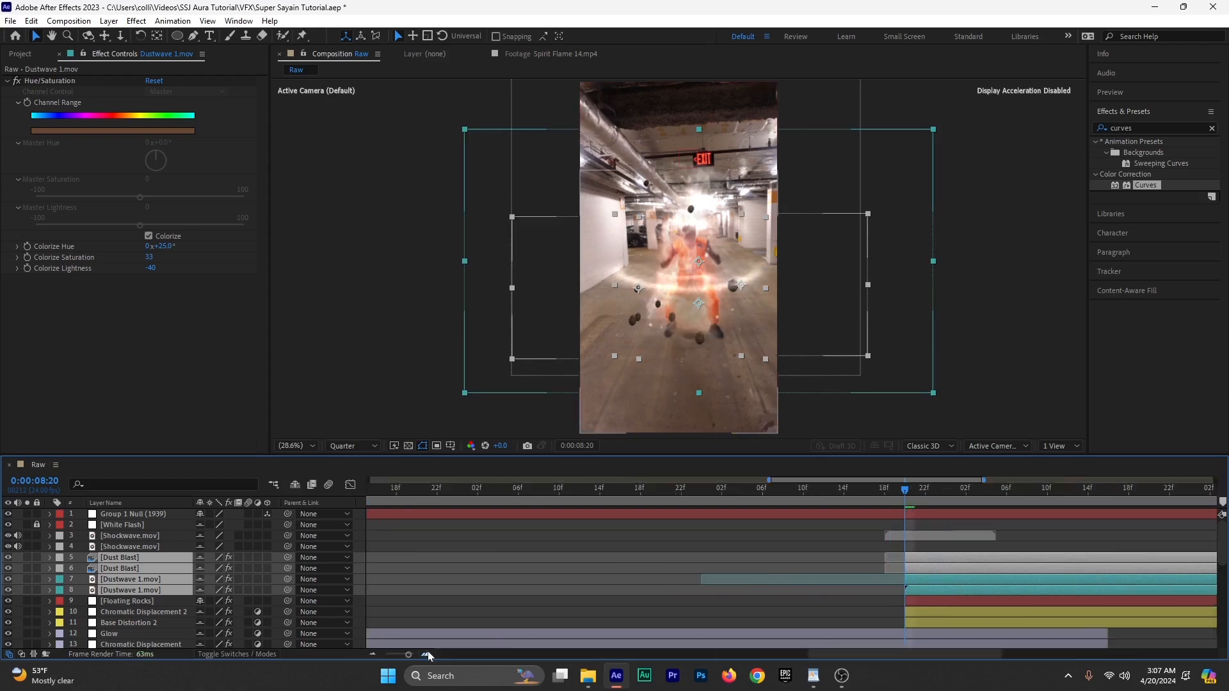
Step: Trim the start of the Floating Rocks layer to about 0:00:09:00
left_click(917, 602)
left_click(372, 654)
left_click(372, 655)
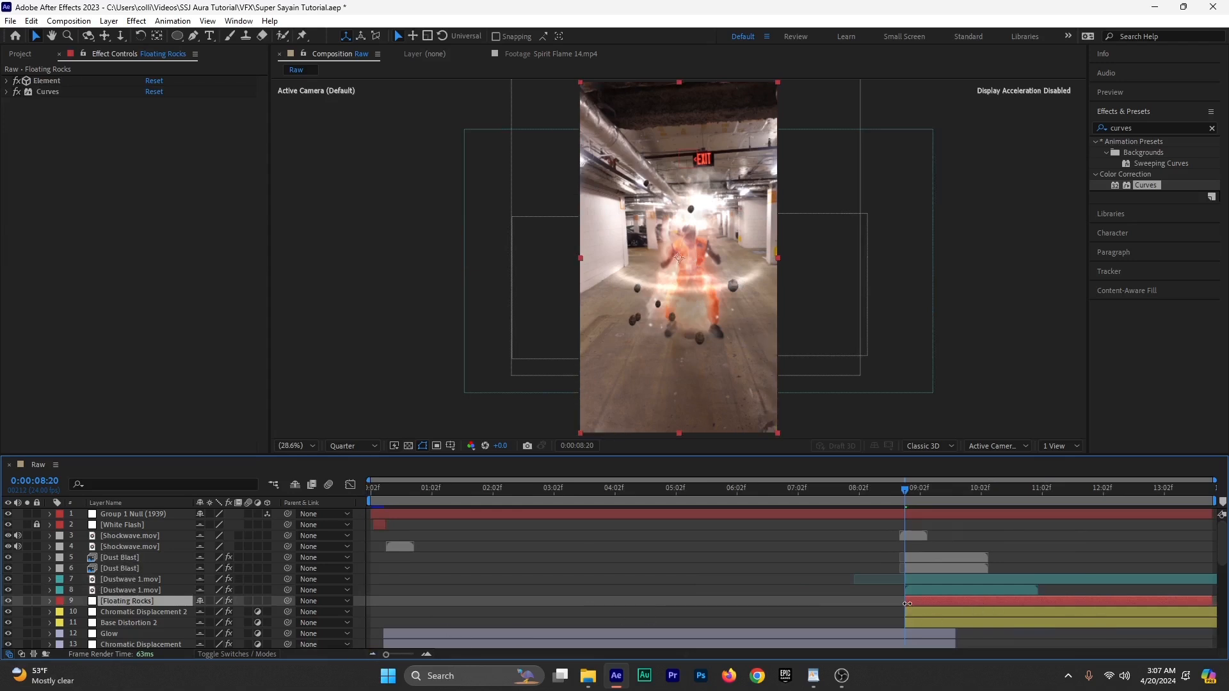
left_click_drag(906, 604, 910, 605)
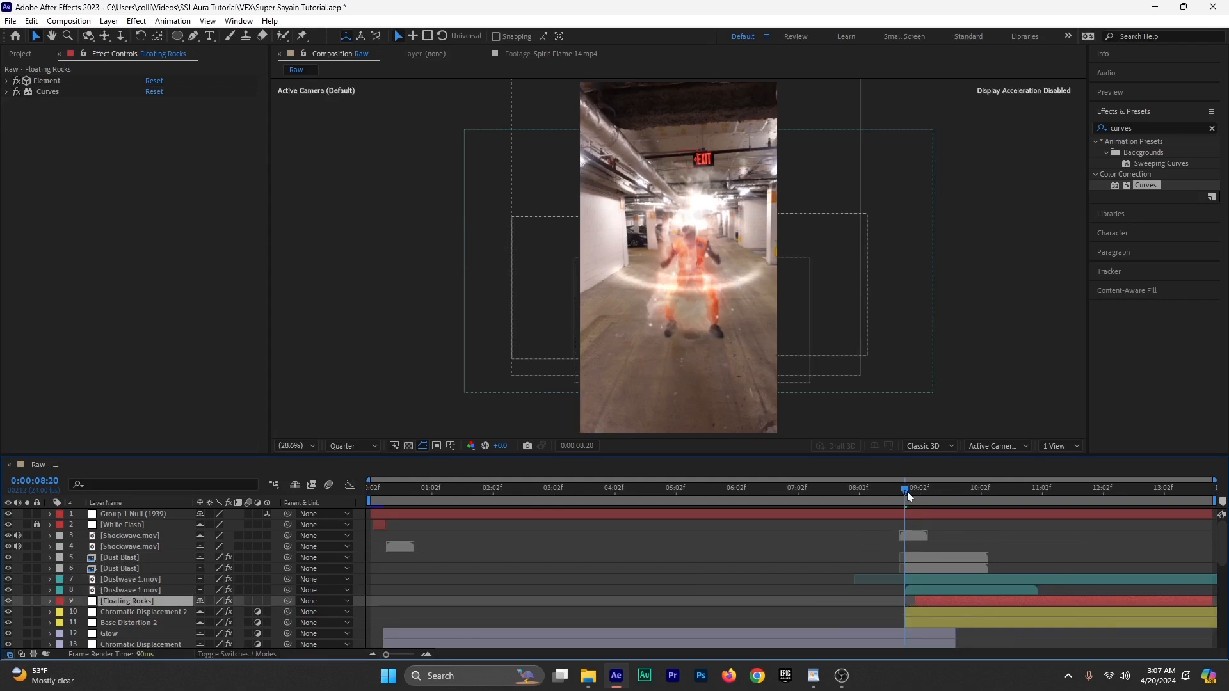
Step: Preview the second power-up from about 0:00:08:18, check the frame at 0:00:09:00 and save the project
left_click_drag(907, 492, 900, 521)
key("space")
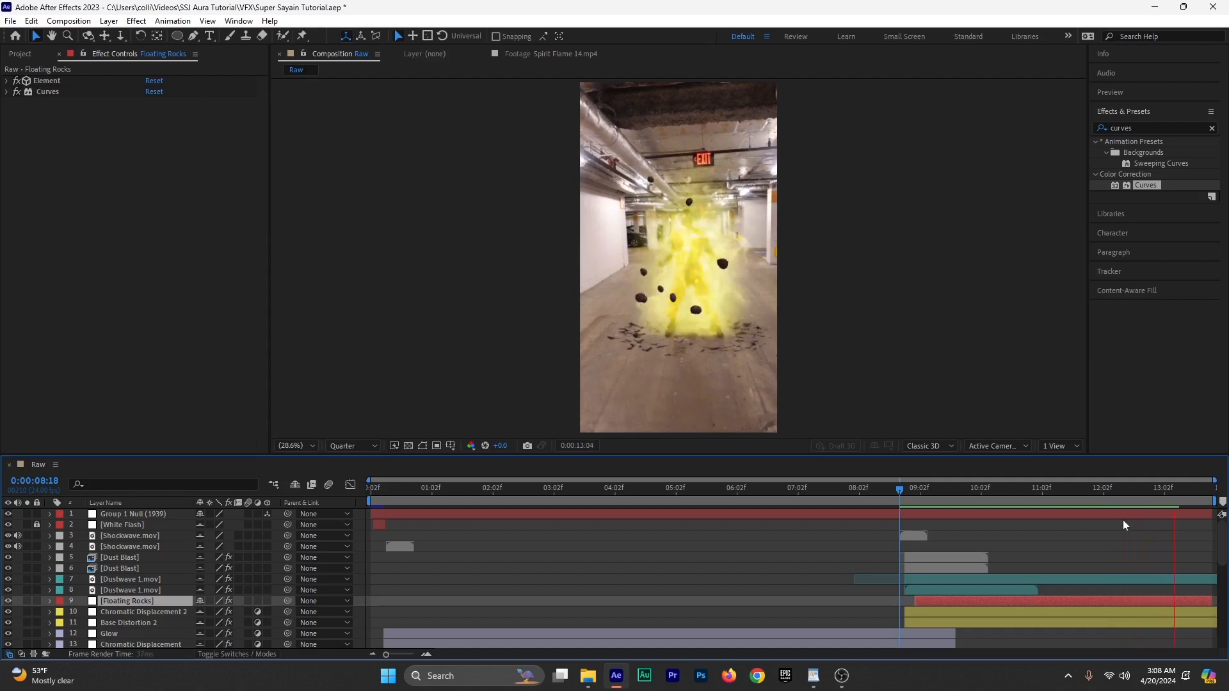
key("space")
left_click_drag(1183, 498, 893, 539)
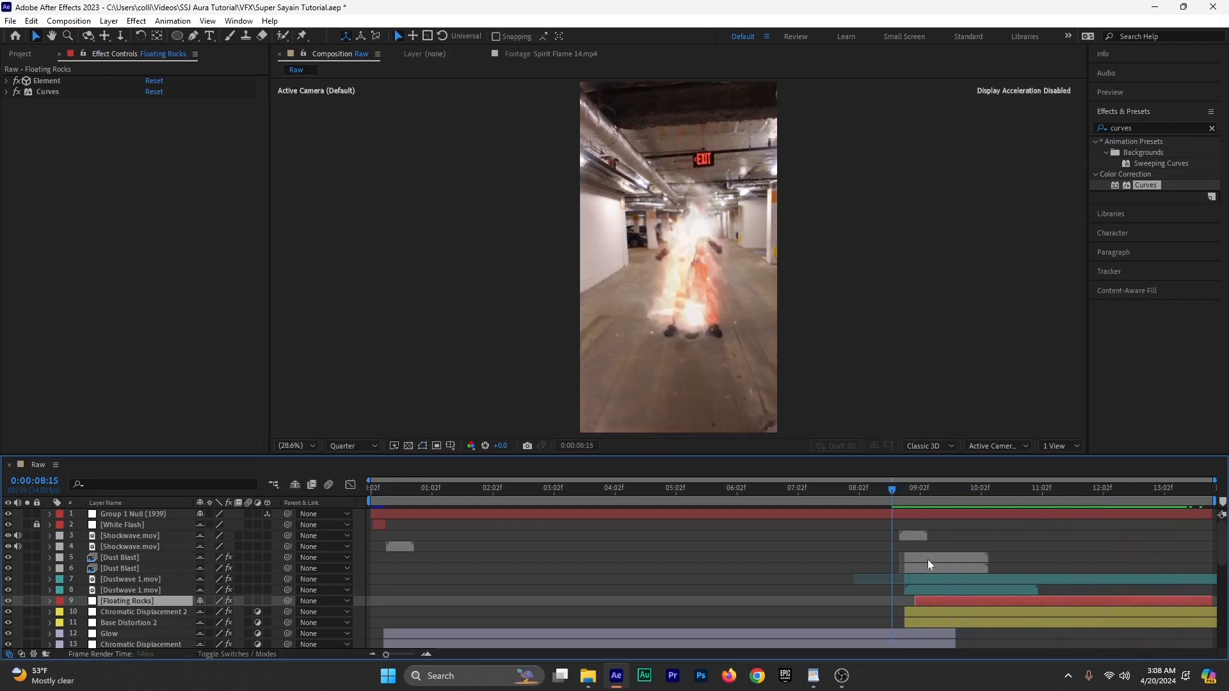
key("space")
left_click(900, 496)
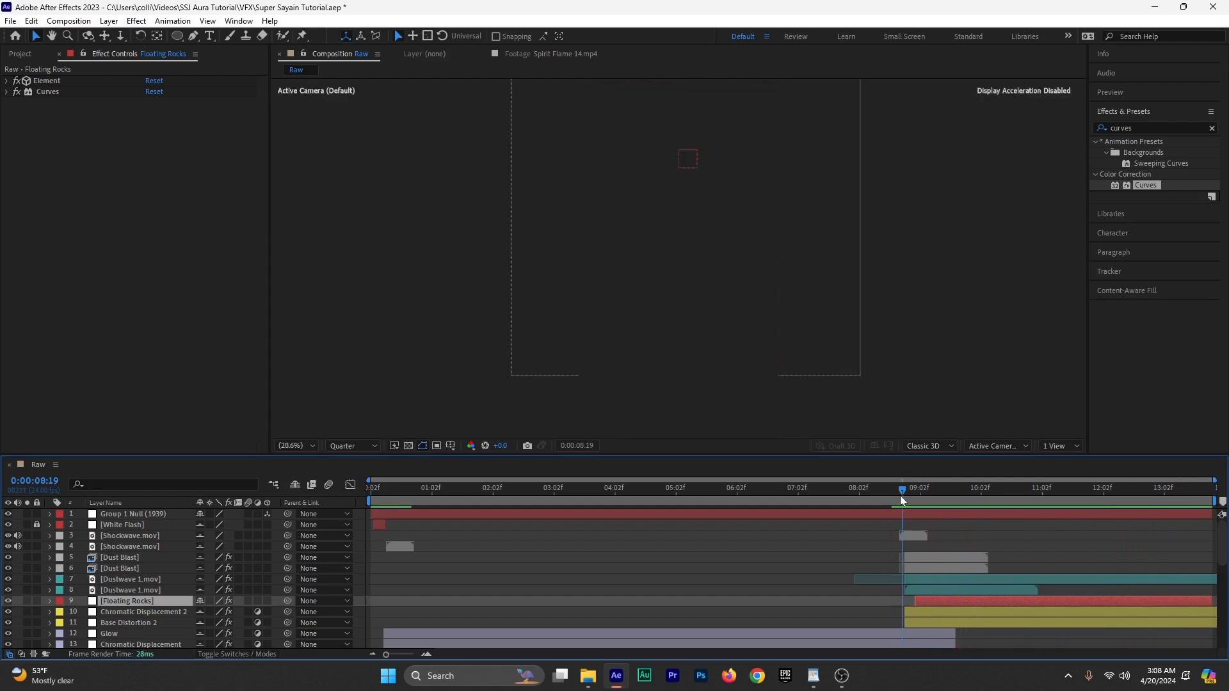
key("space")
key("space")
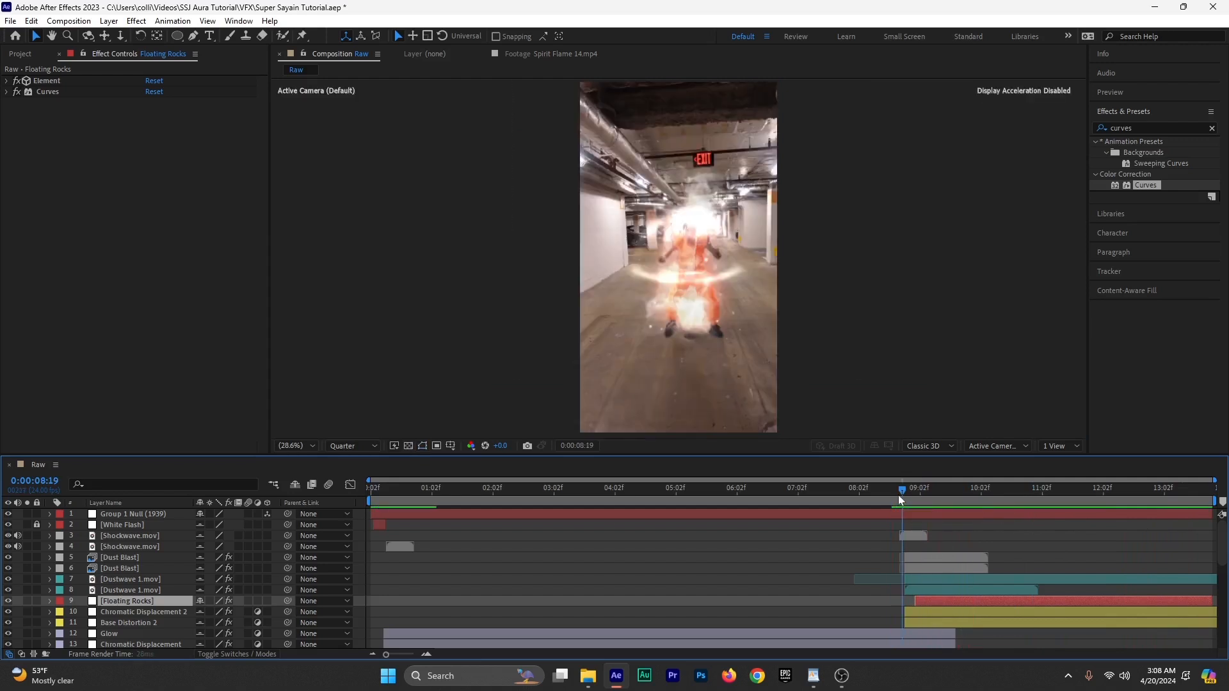
mouse_move(897, 494)
left_mouse_down()
mouse_move(936, 500)
mouse_move(911, 504)
left_mouse_up()
key("ctrl+s")
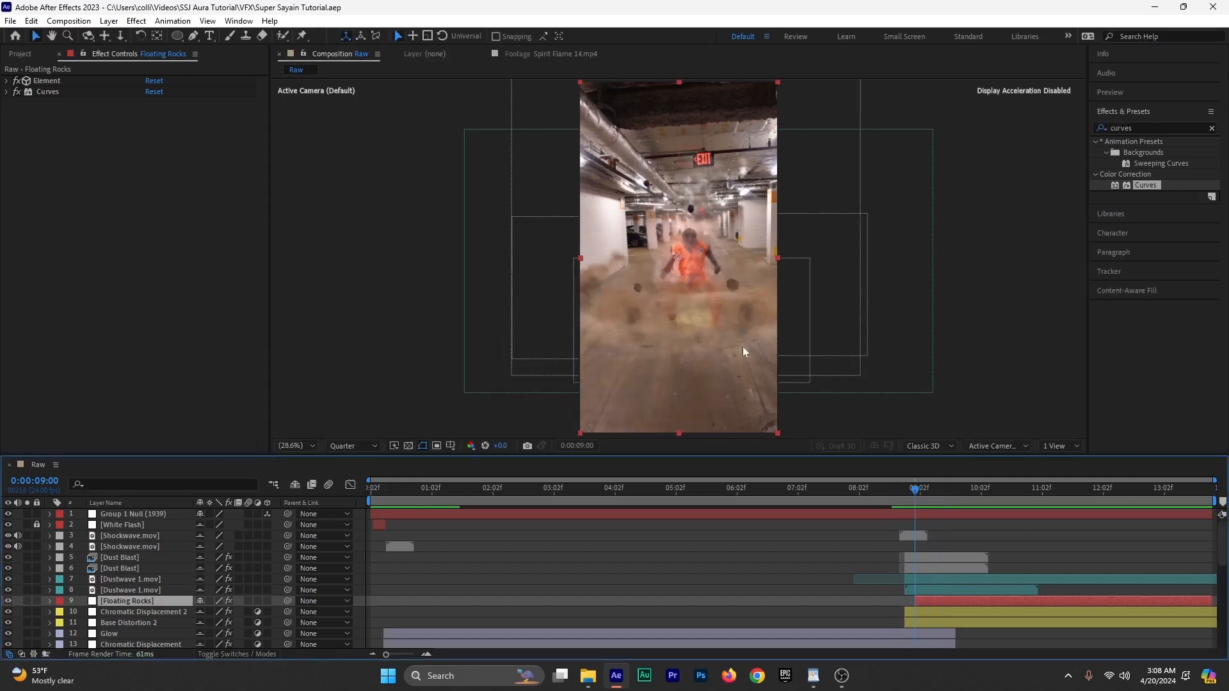
Step: Return to 0:00:08:20 and add a new adjustment layer at the top of the layer stack
key("space")
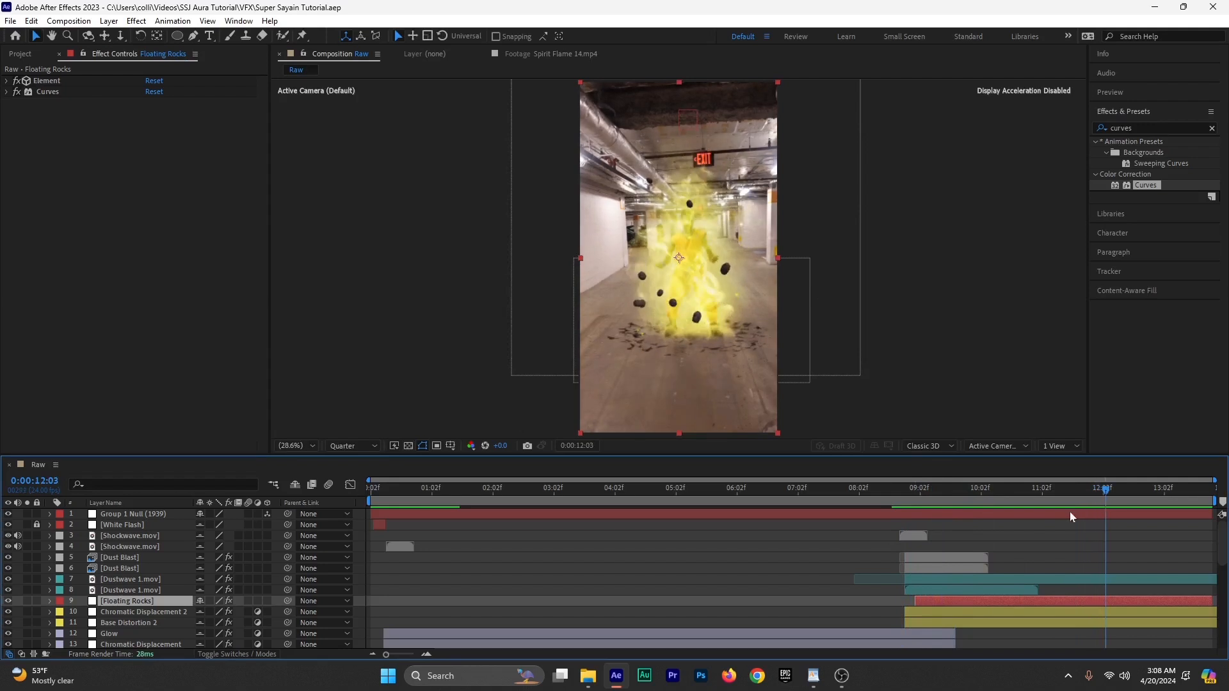
scroll(282, 598, "down", 1)
scroll(364, 579, "down", 6)
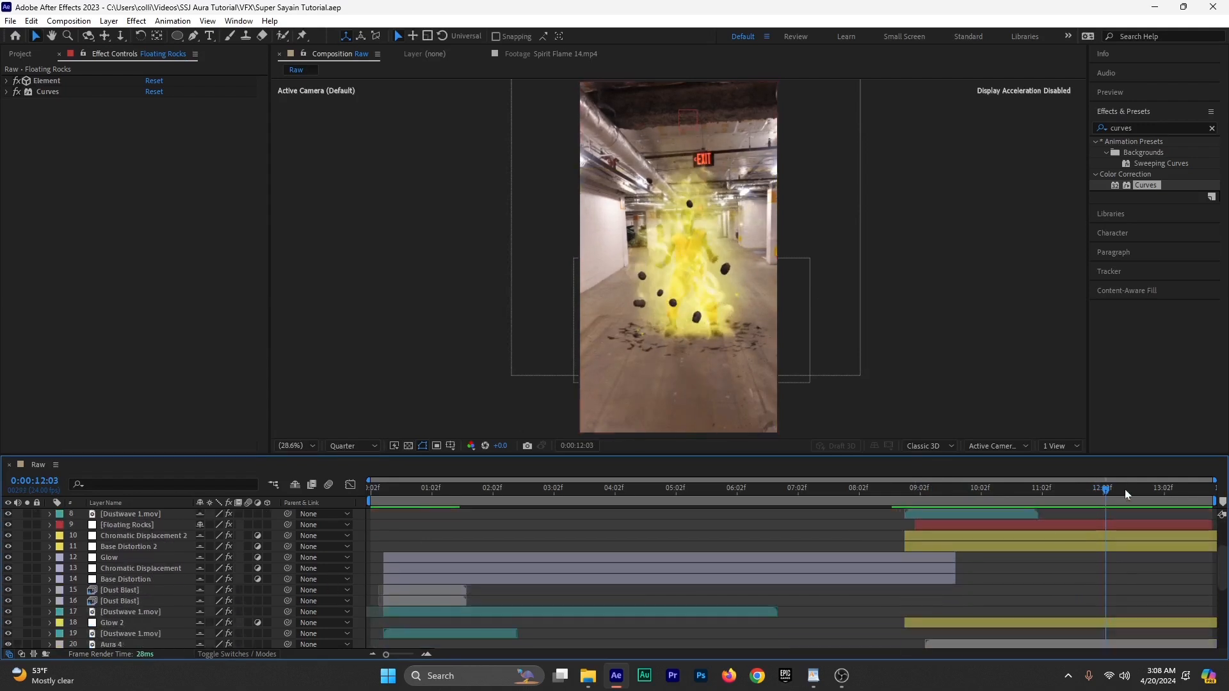
left_click_drag(1116, 488, 905, 547)
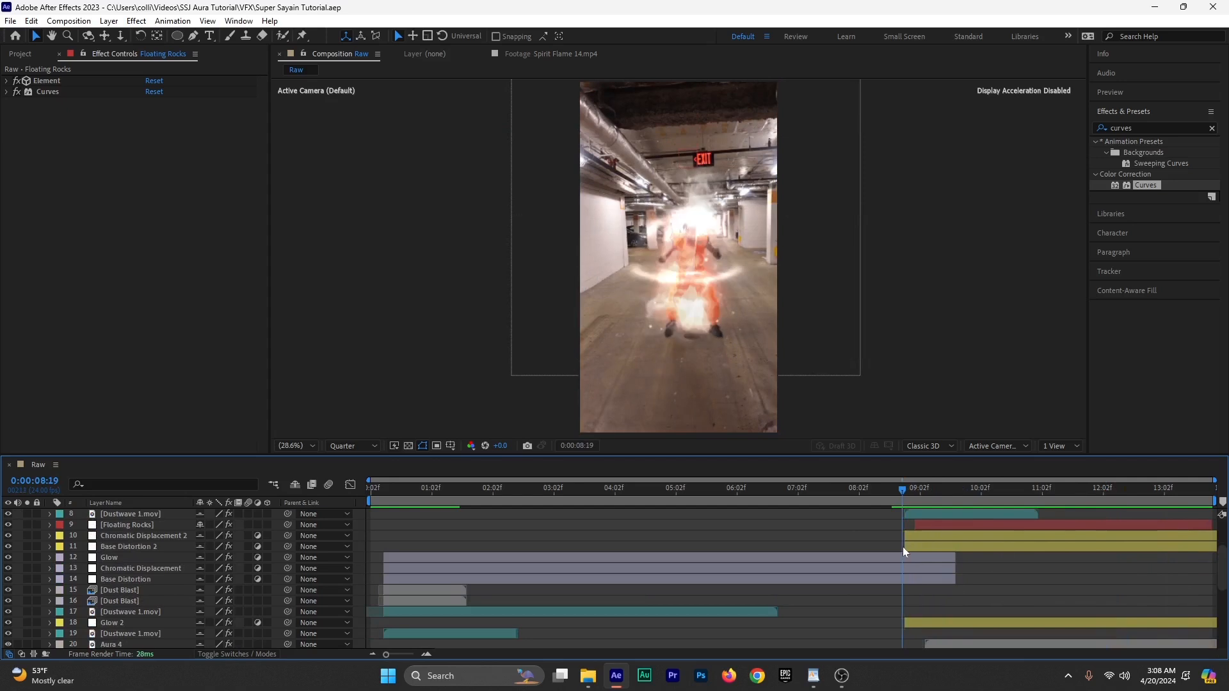
scroll(918, 546, "up", 7)
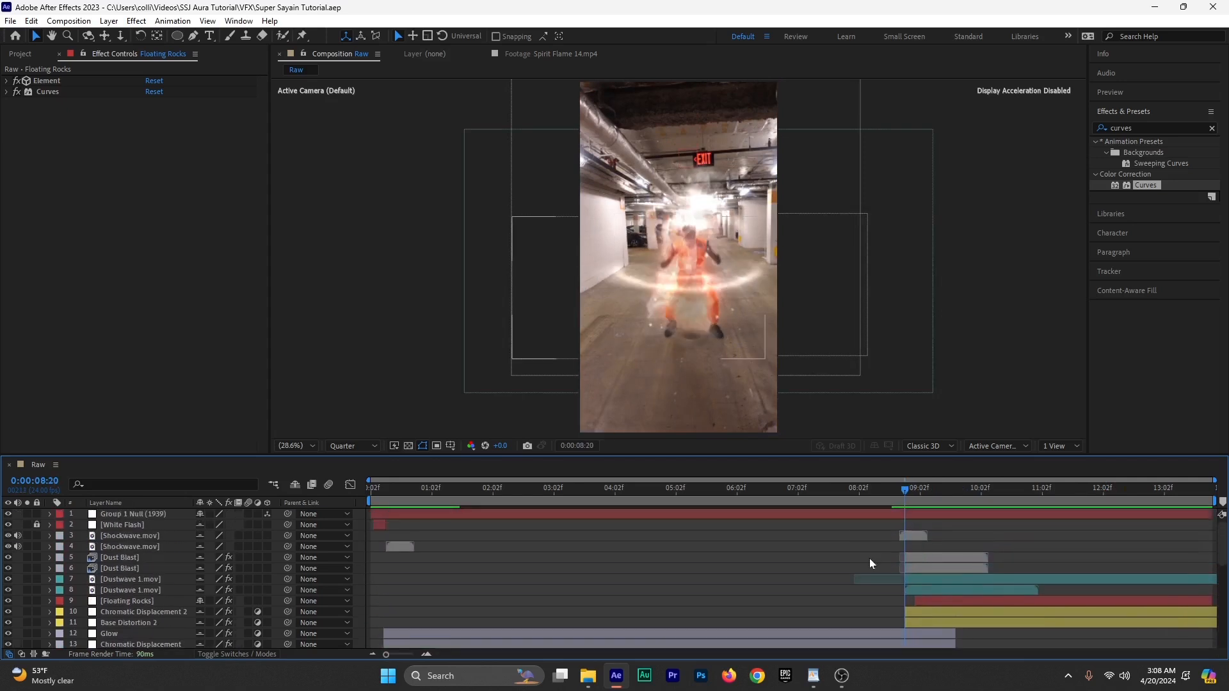
key("ctrl+alt+y")
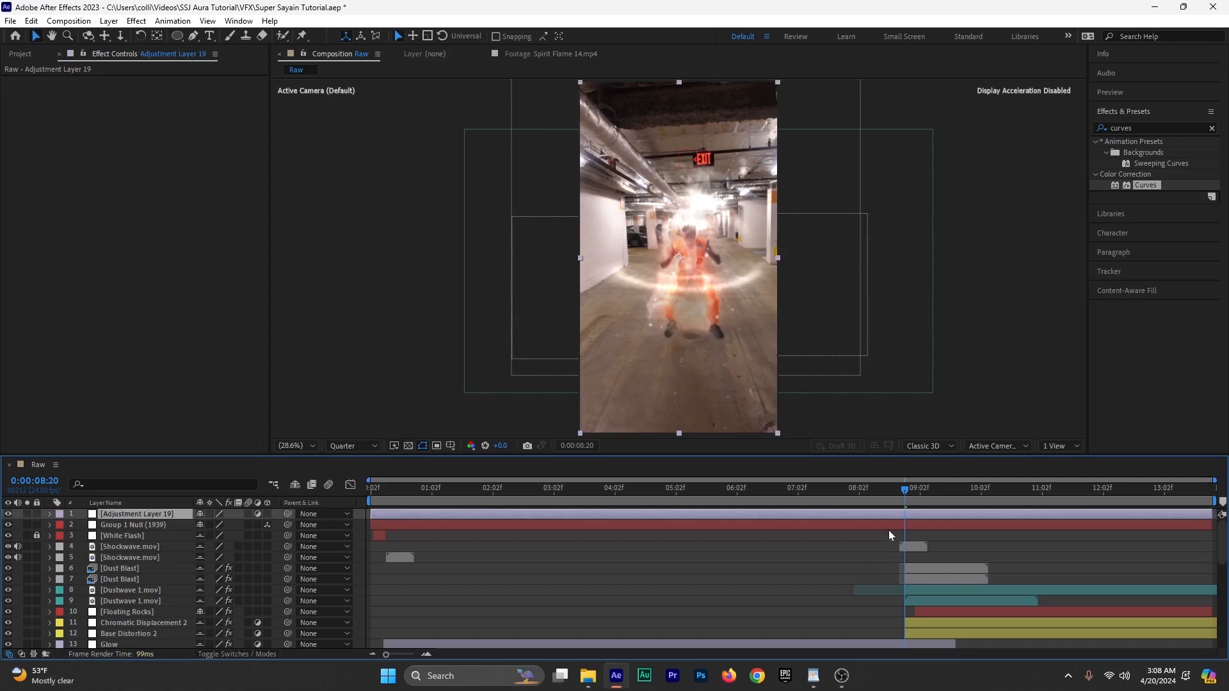
Step: Find the Radial Blur effect and apply it to the new adjustment layer
double_click(1127, 128)
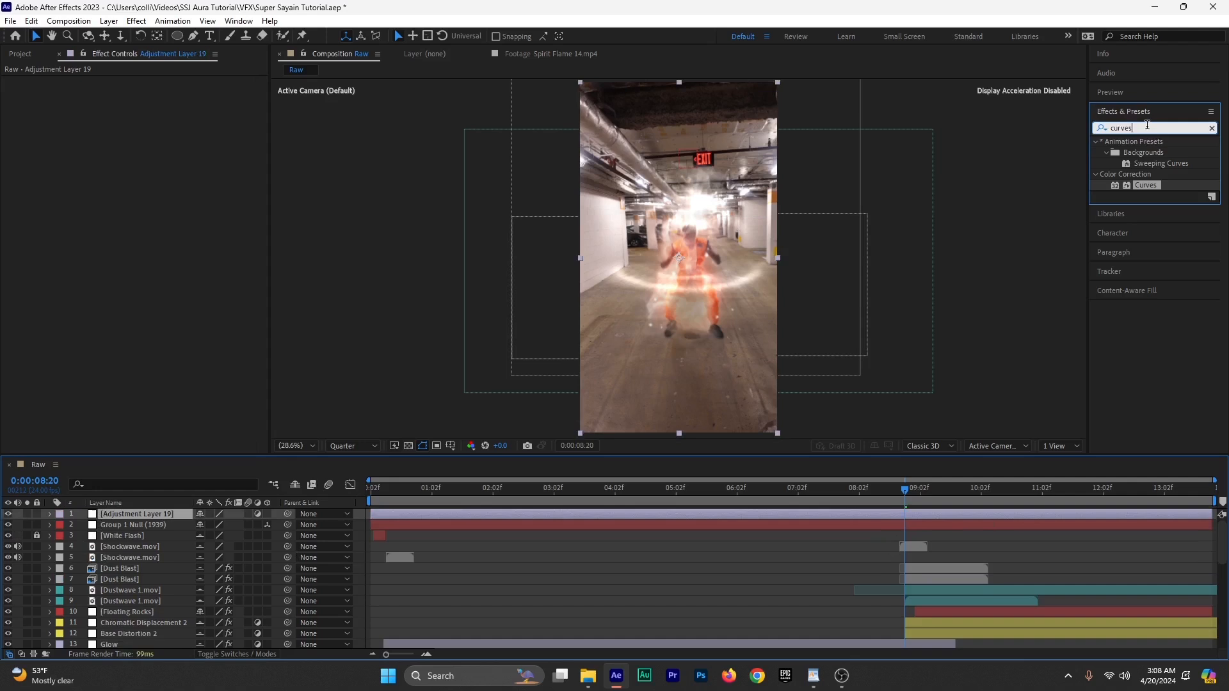
type("radial")
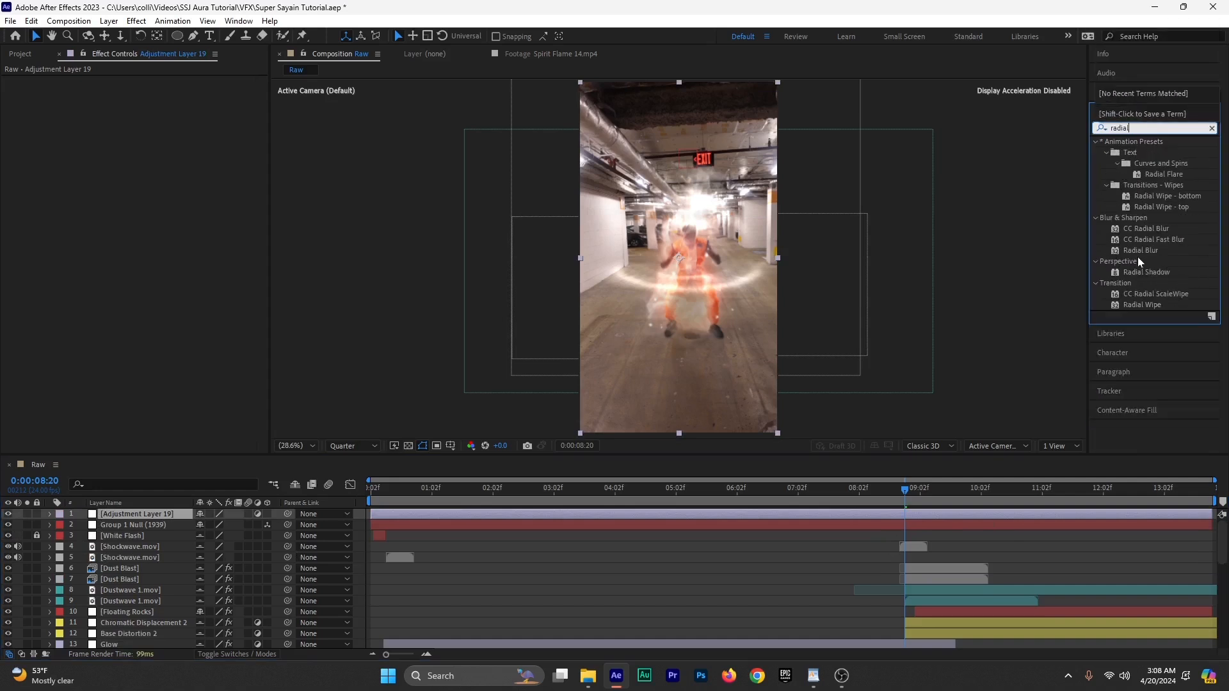
left_click_drag(1139, 251, 917, 513)
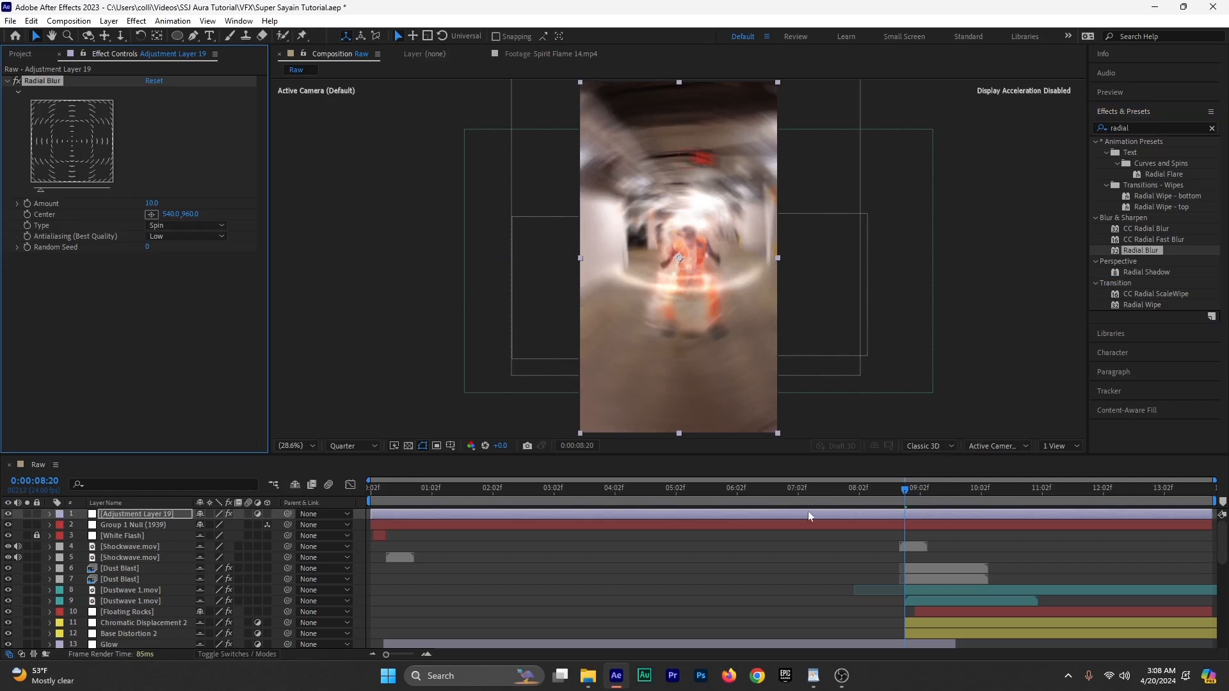
left_click(144, 514)
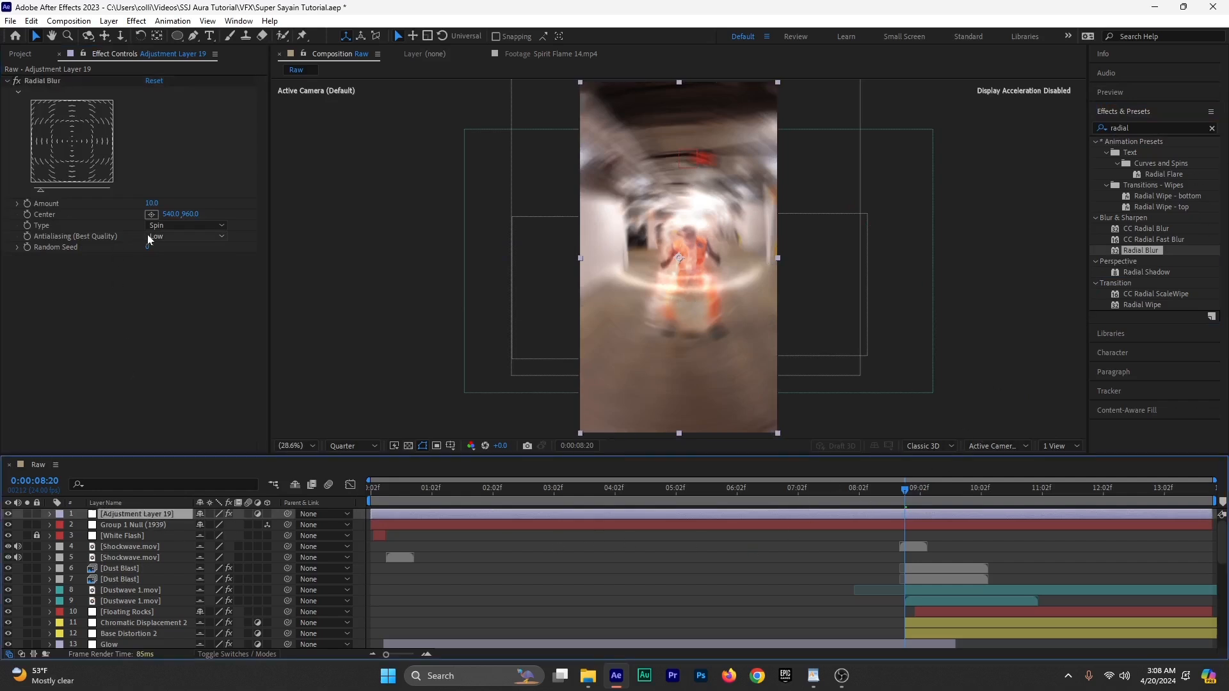
Step: Set the Radial Blur's type to Zoom and its antialiasing to High
left_click(170, 226)
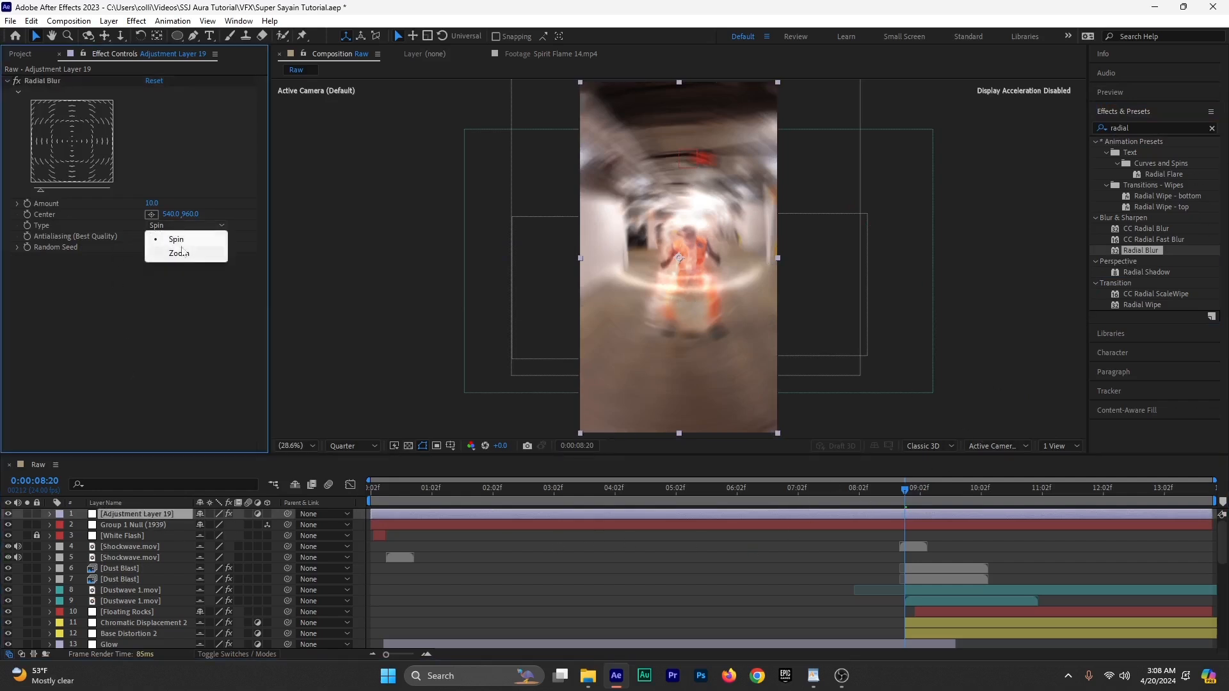
left_click(181, 253)
left_click(174, 237)
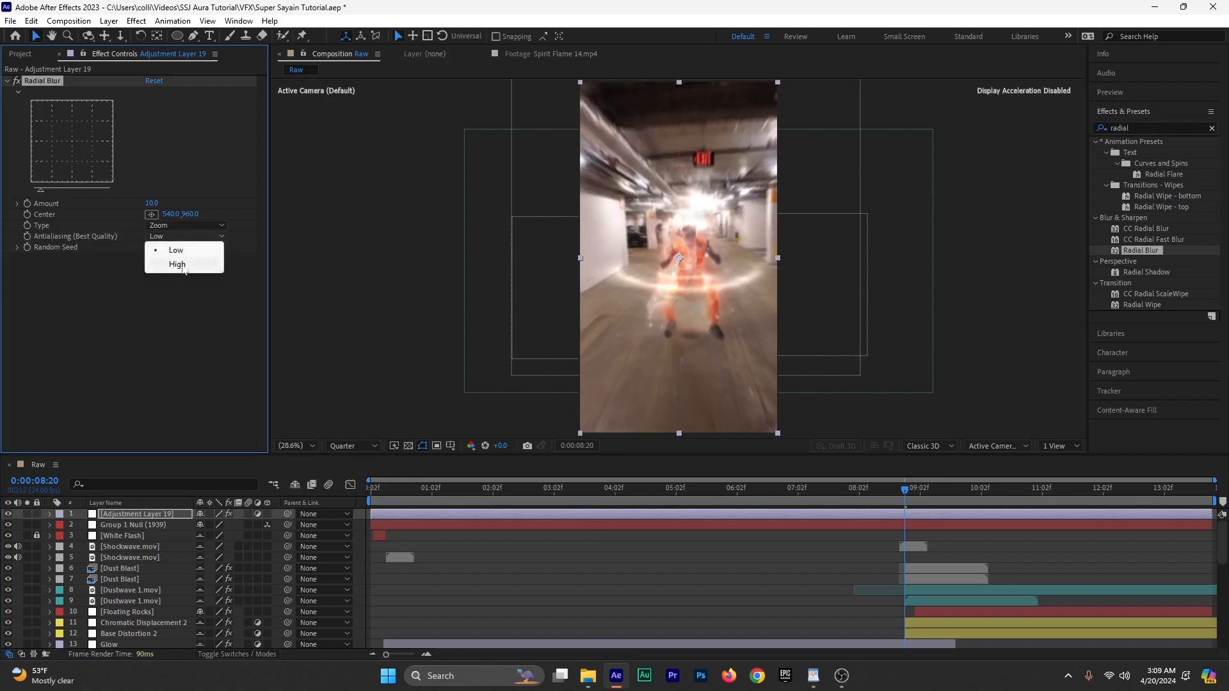
left_click(177, 264)
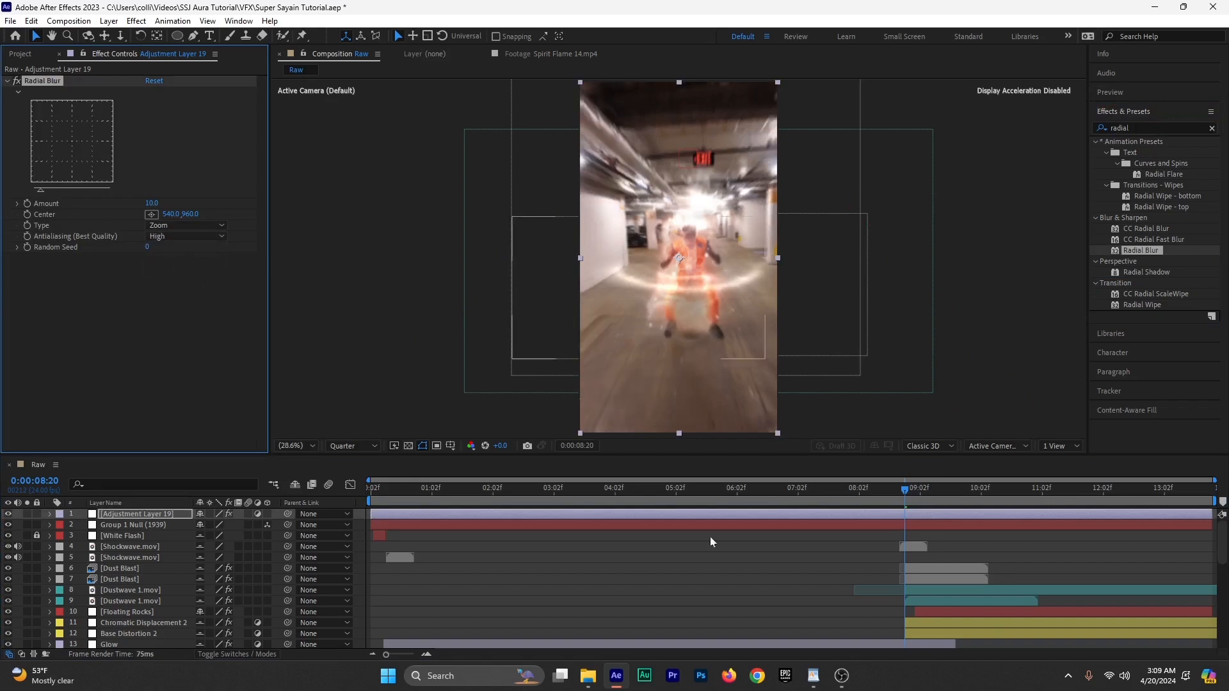
Step: Split the new adjustment layer at 0:00:00:07 and delete the part after that frame
left_click_drag(393, 497, 383, 494)
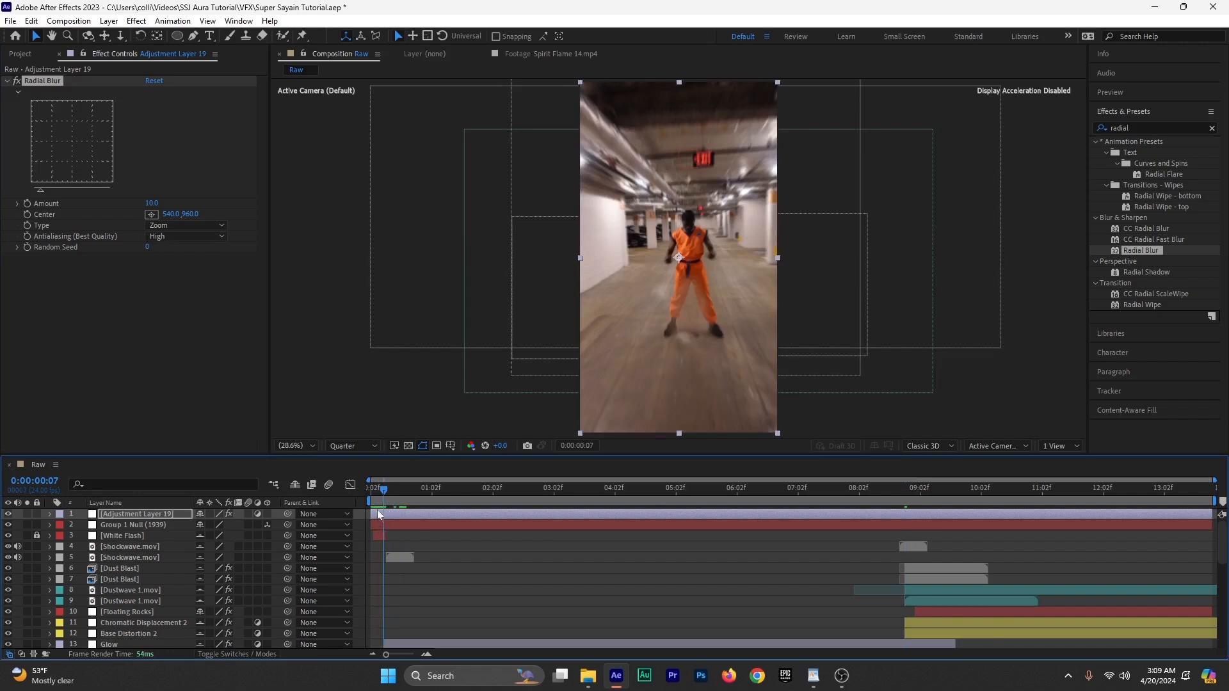
left_click(486, 517)
key("ctrl+shift+d")
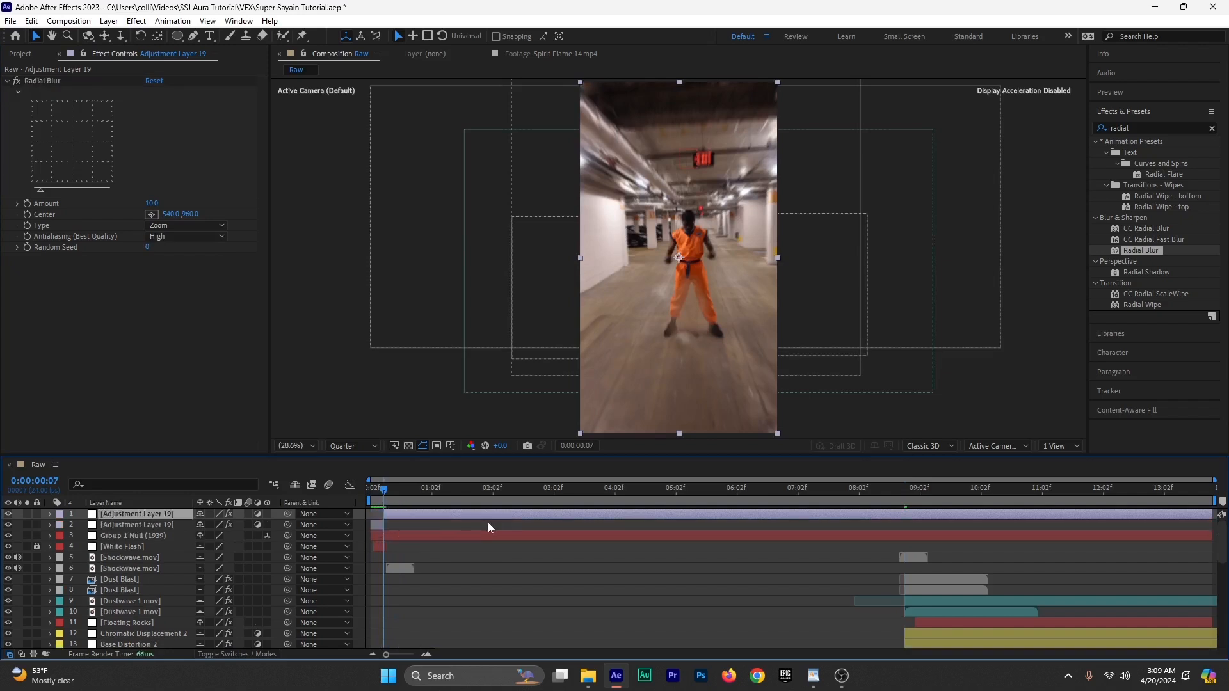
key("Delete")
Step: Shift the shortened adjustment layer along the timeline to start at 0:00:00:06
left_click(427, 654)
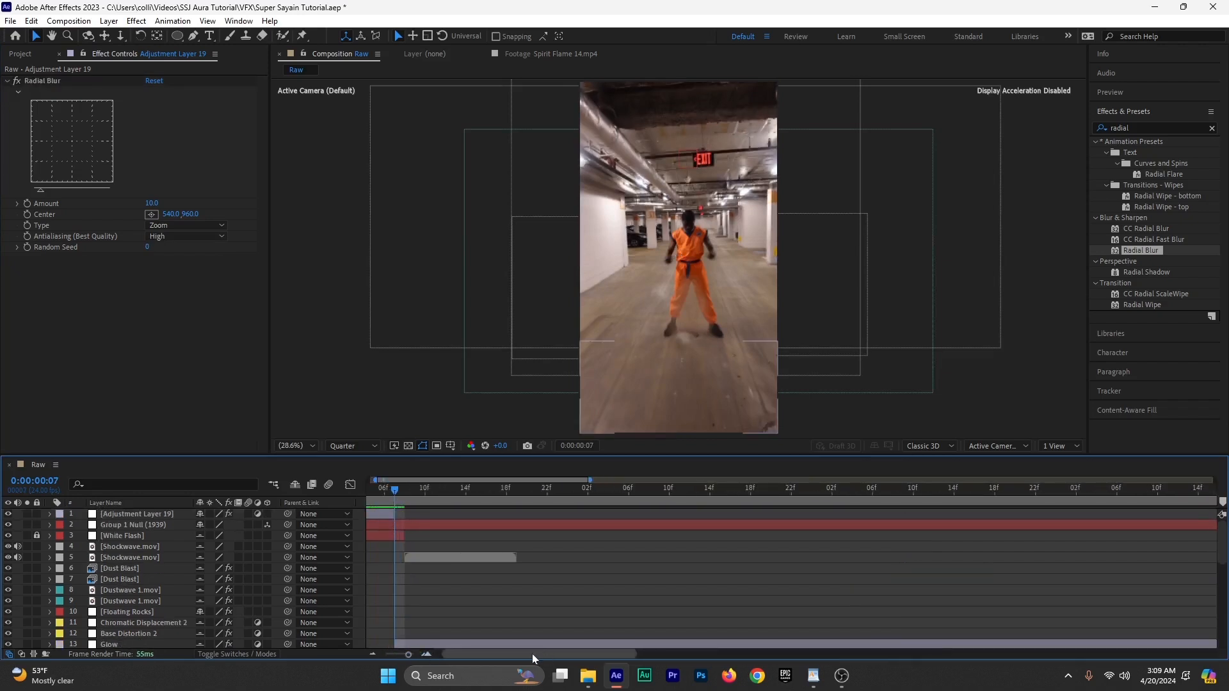
left_click_drag(385, 518, 435, 512)
left_click(432, 499)
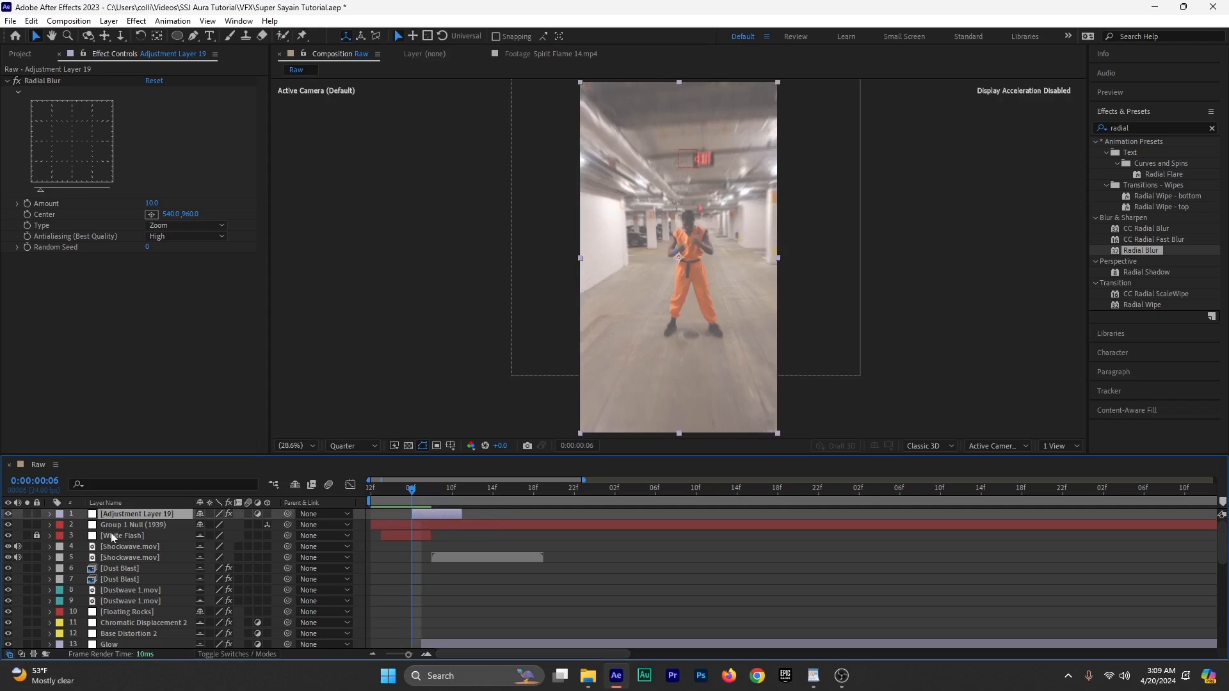
Step: Rename the shortened adjustment layer as Radial Blur
right_click(118, 512)
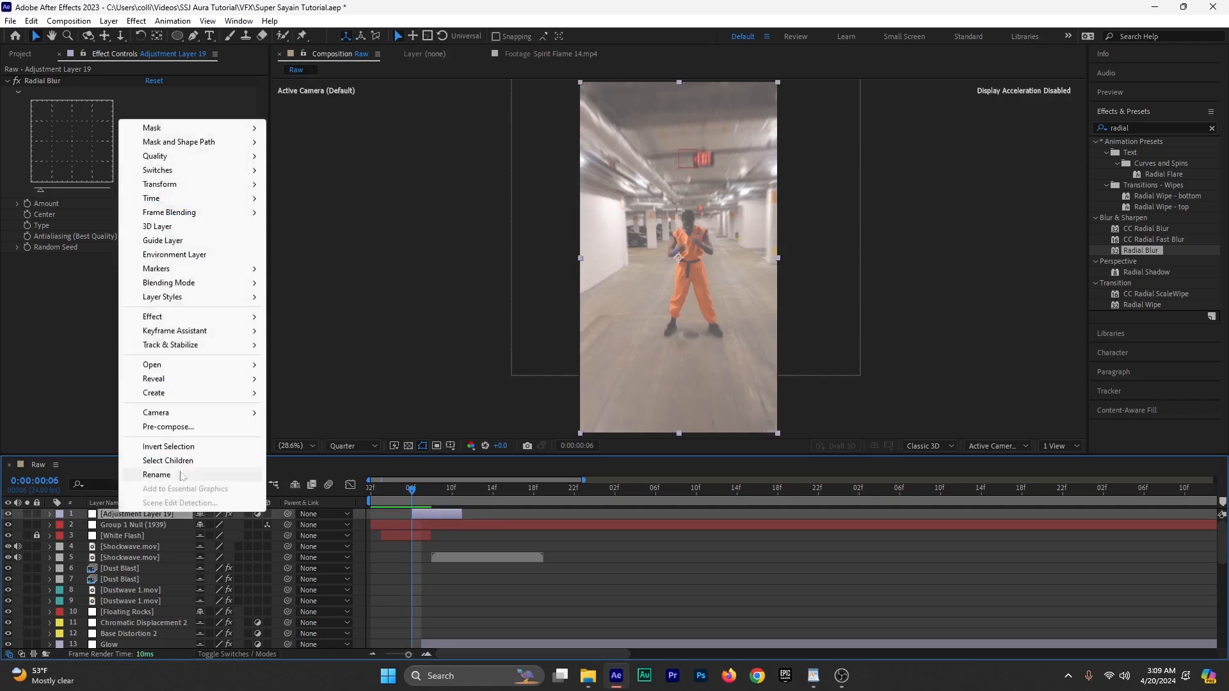
left_click(181, 477)
type("Radial Blur")
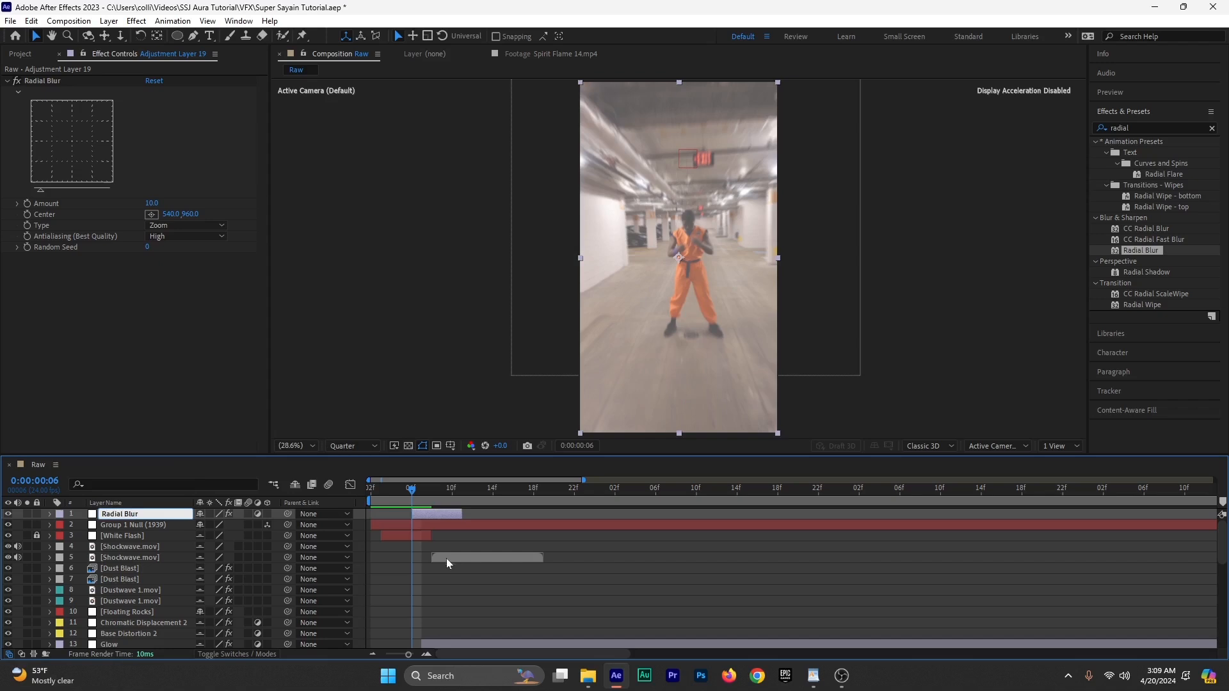
key("Return")
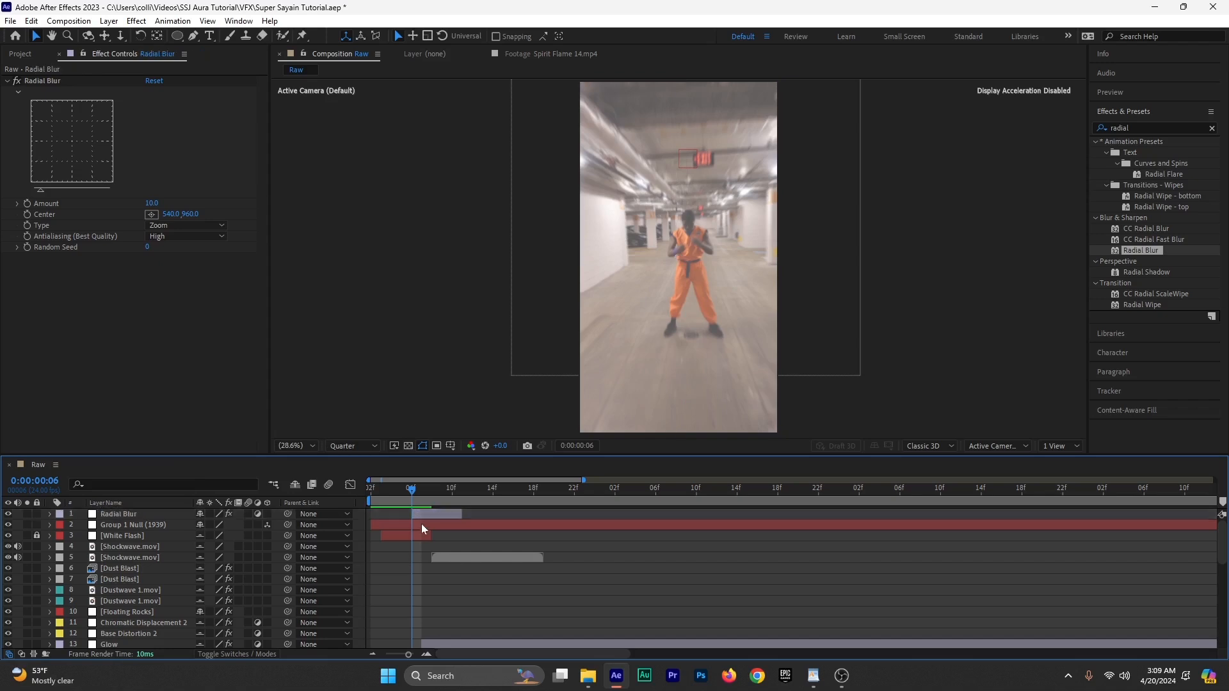
Step: Enable keyframing for the Radial Blur's Amount at 0:00:00:06 and set it to 30
left_click(420, 510)
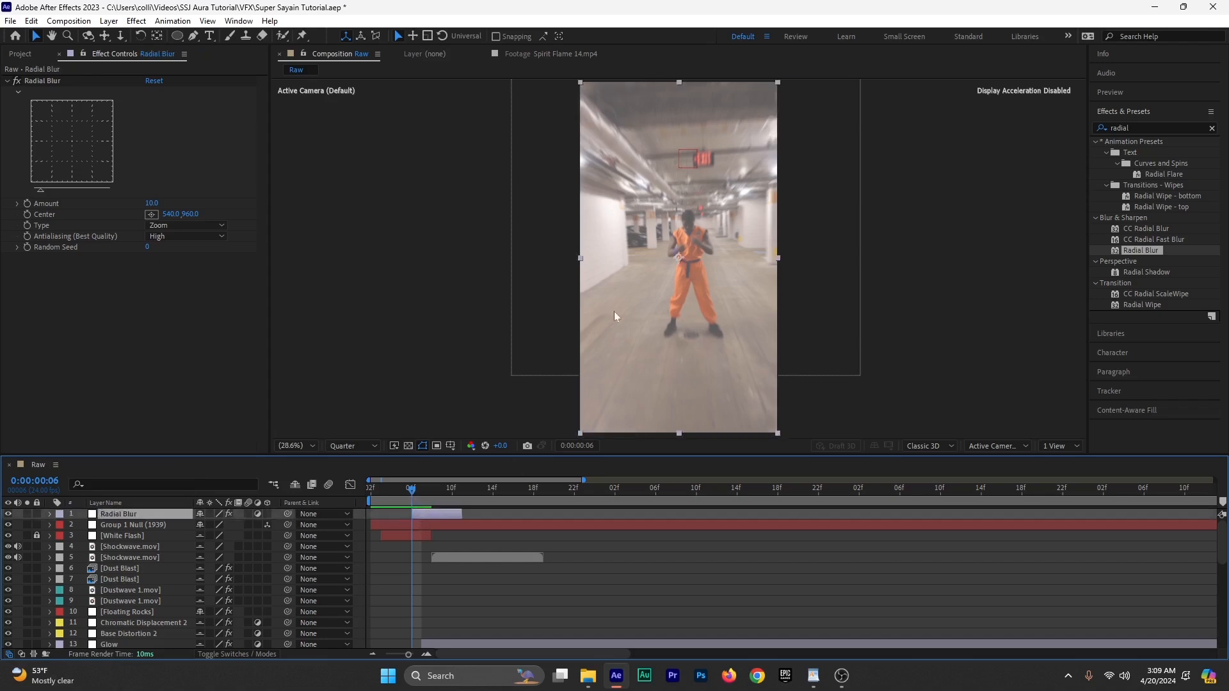
left_click(247, 174)
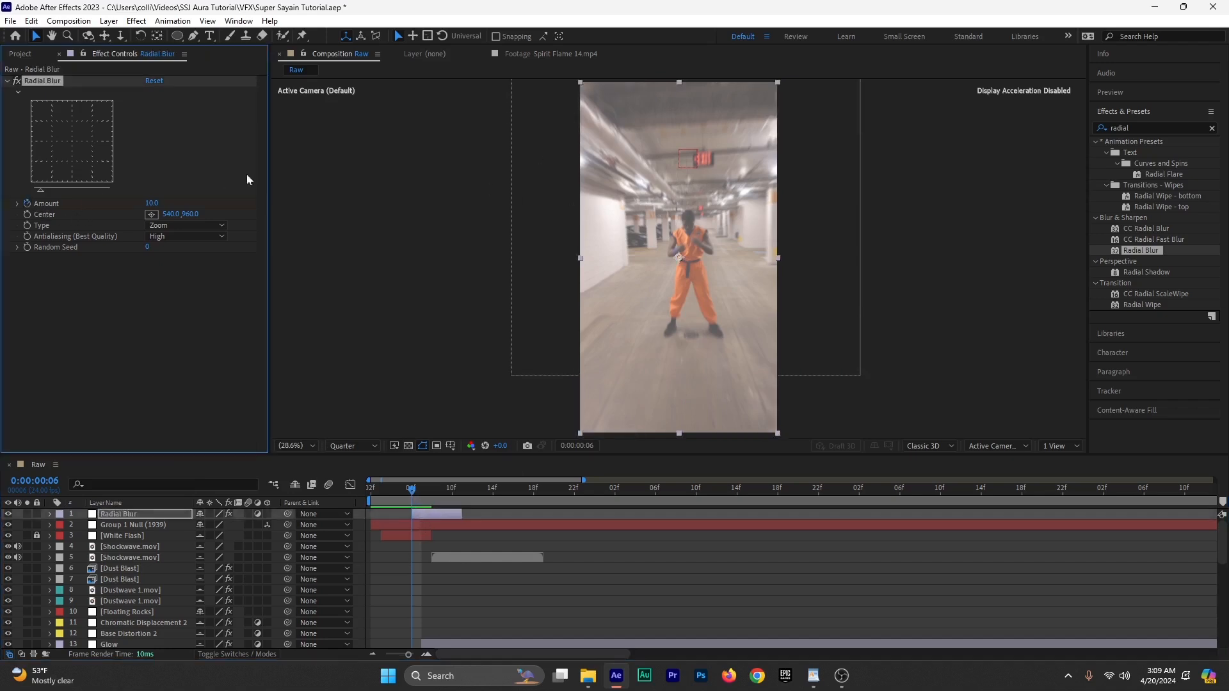
left_click(151, 204)
key("Return")
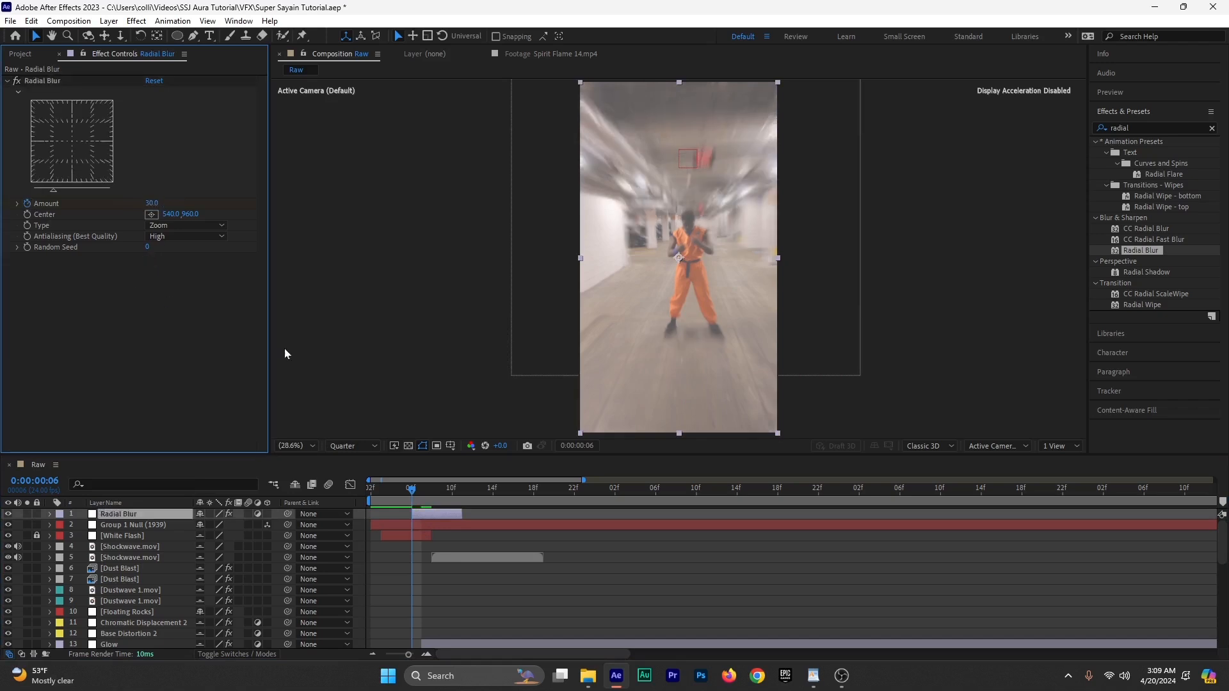
Step: Keyframe the Radial Blur's Amount at 10 on 0:00:00:07 and at 20 on 0:00:00:08
left_click(423, 497)
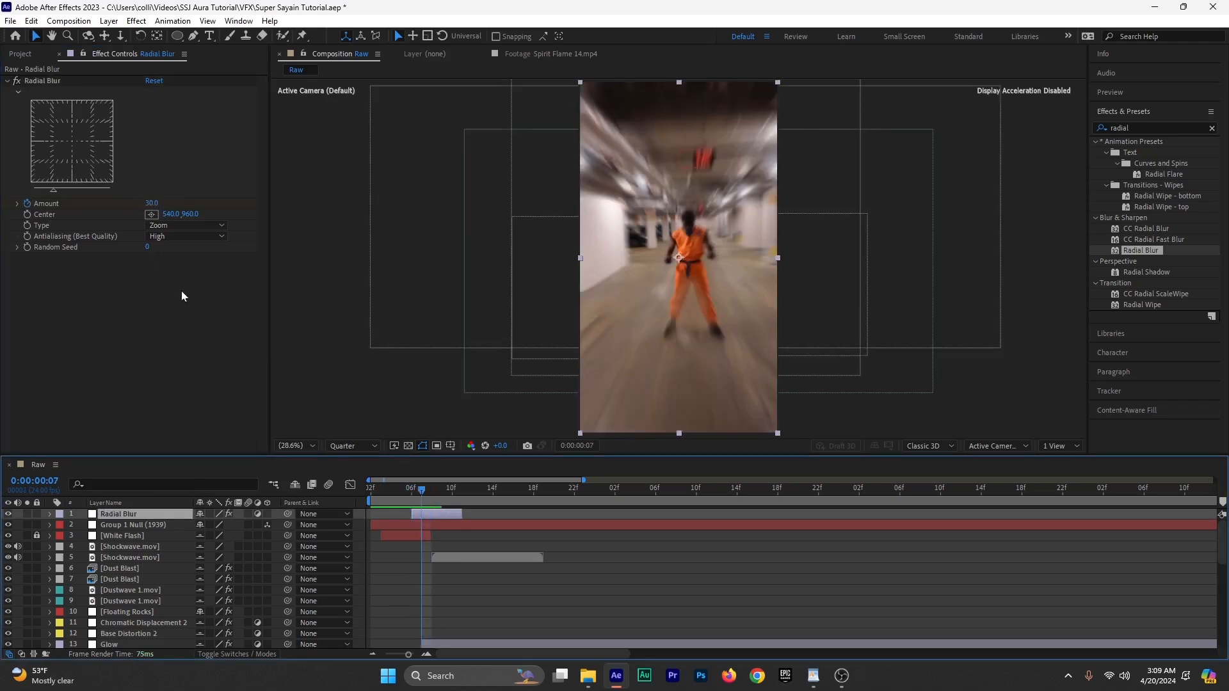
left_click(154, 203)
key("Return")
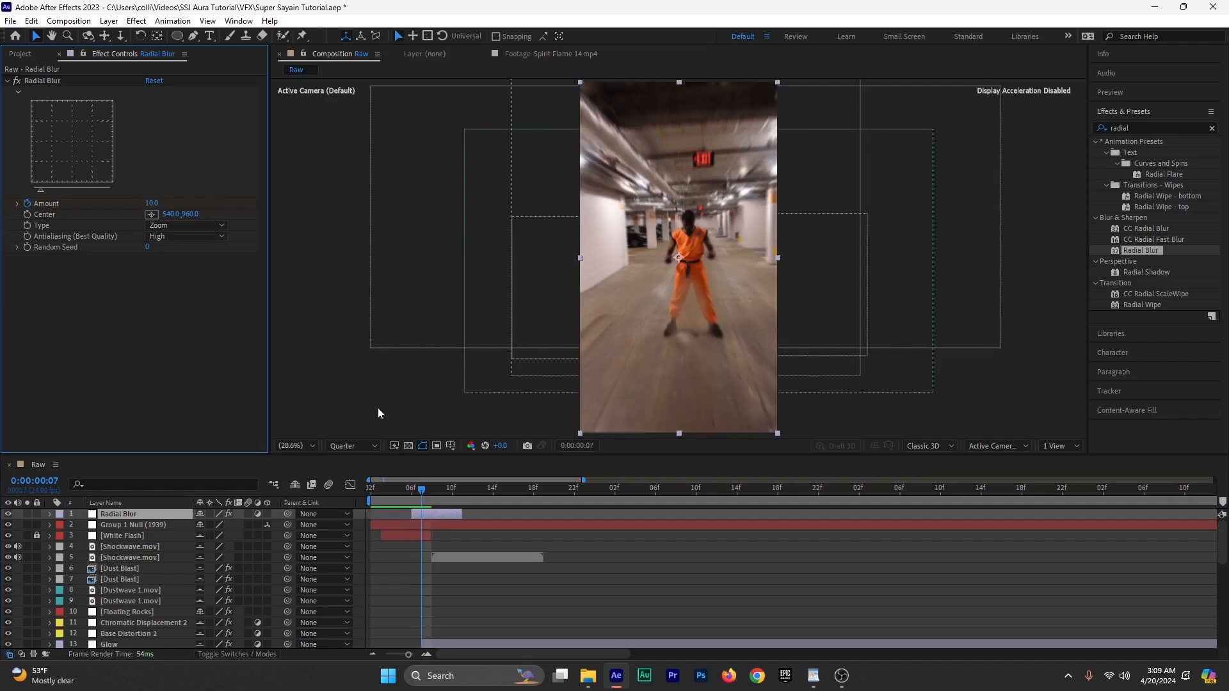
left_click_drag(425, 493, 432, 495)
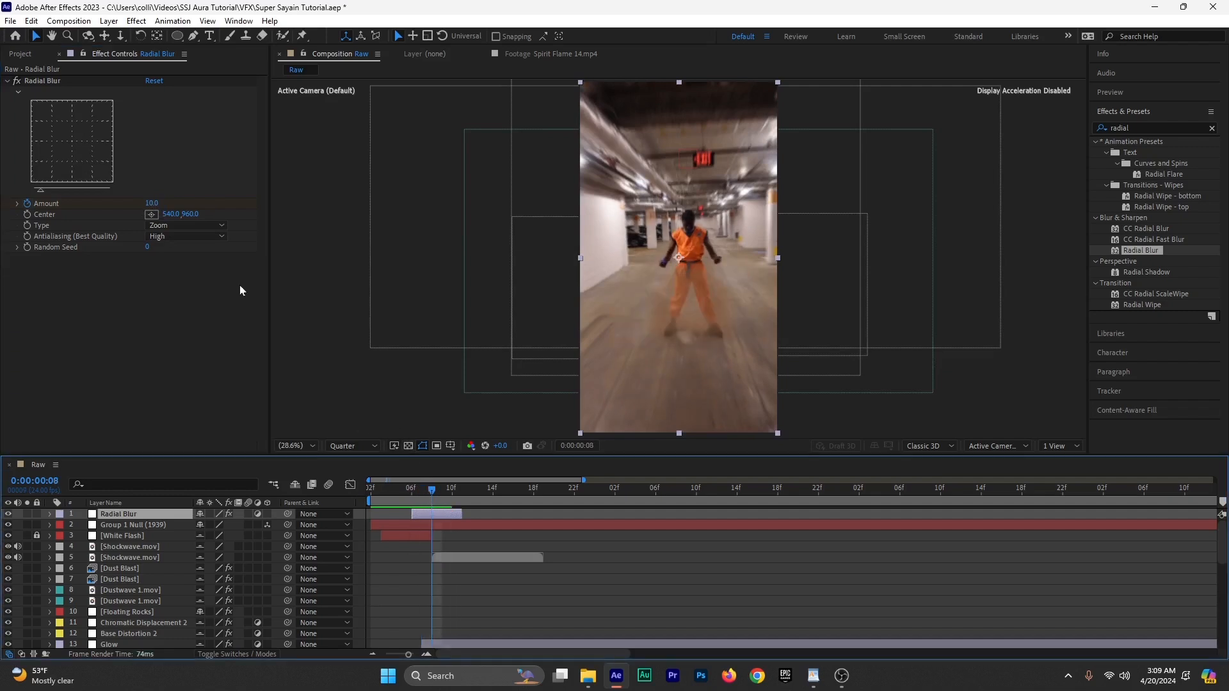
left_click(154, 203)
type("20")
key("Return")
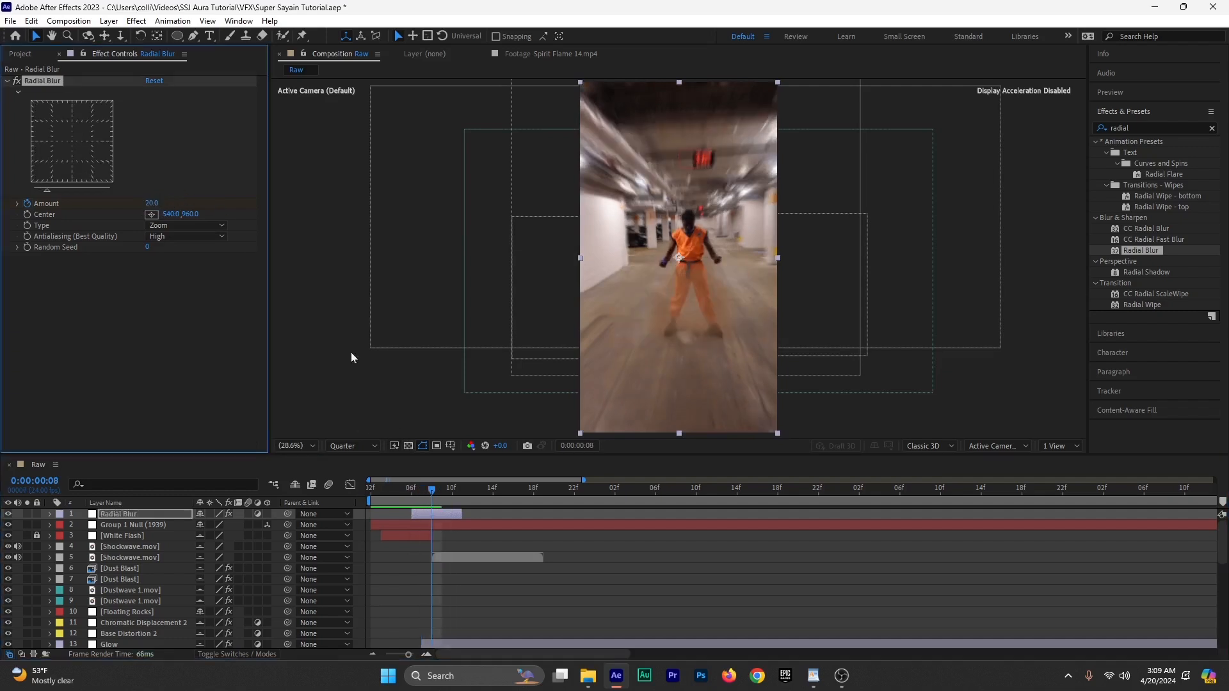
Step: Keyframe the Radial Blur's Amount at 0 on 0:00:00:09 and at 25 on 0:00:00:10
left_click(442, 490)
left_click_drag(152, 204, 125, 206)
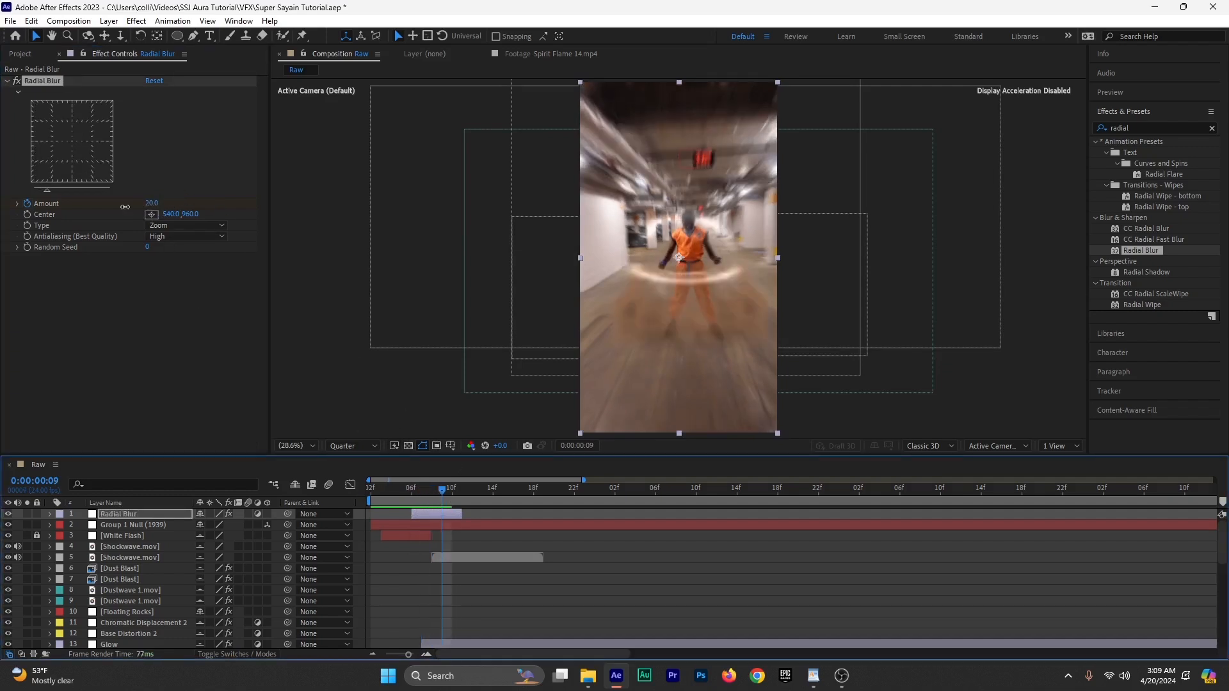
left_click(451, 491)
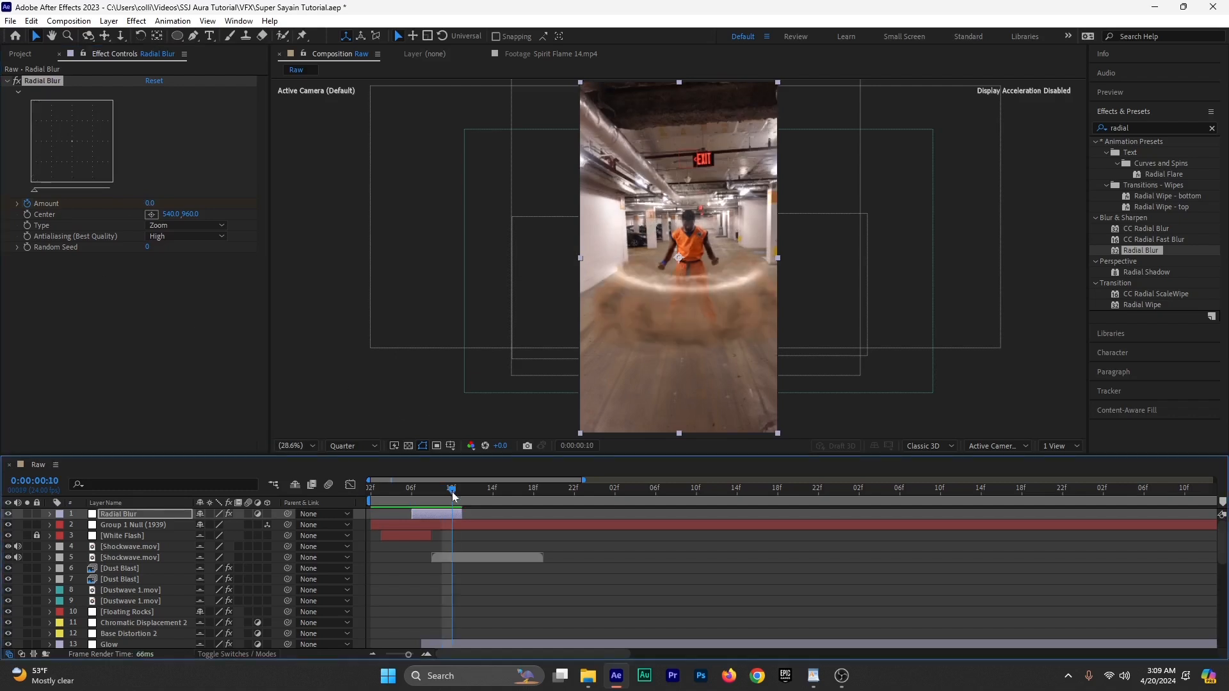
left_click(150, 204)
type("25")
key("Return")
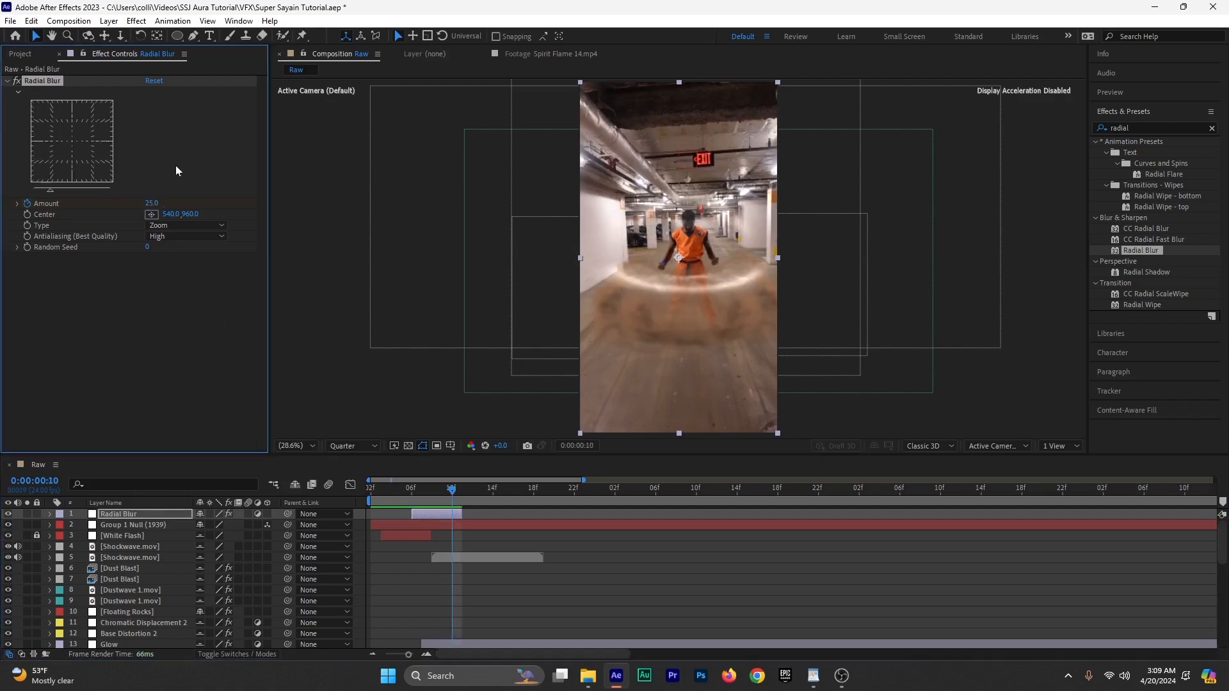
Step: Preview the first power-up from 0:00:00:02 and check the blur frame by frame up to 0:00:00:09
left_click_drag(454, 494, 372, 492)
key("space")
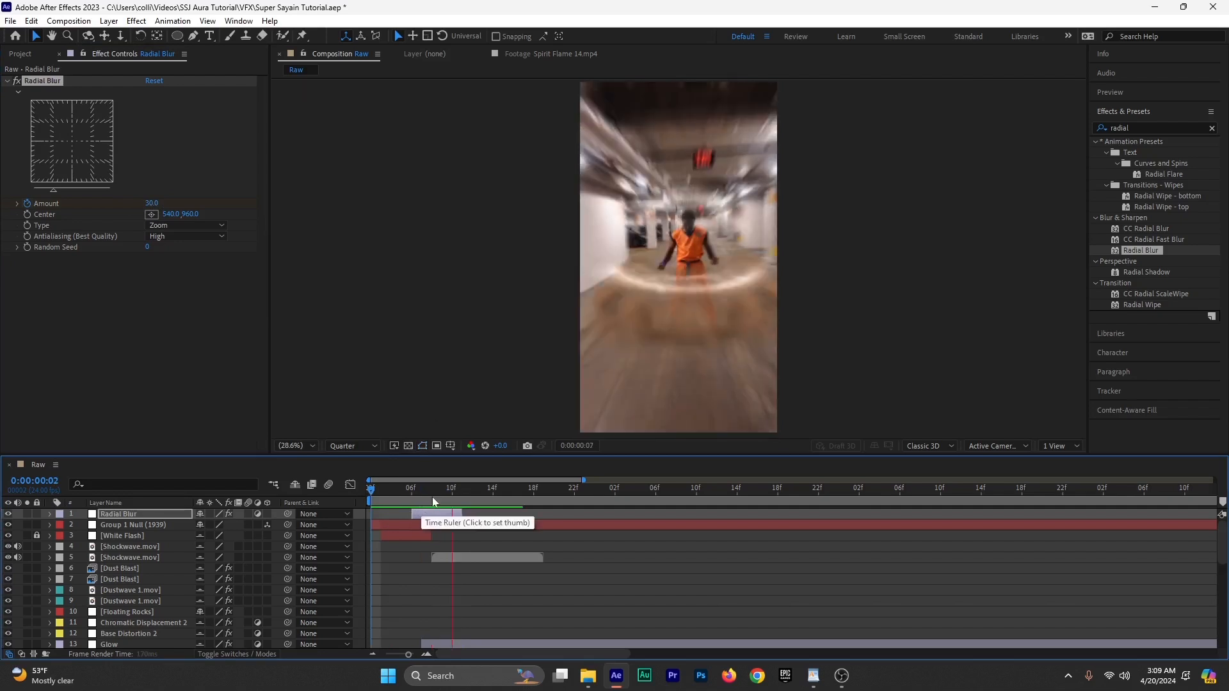
left_click(399, 495)
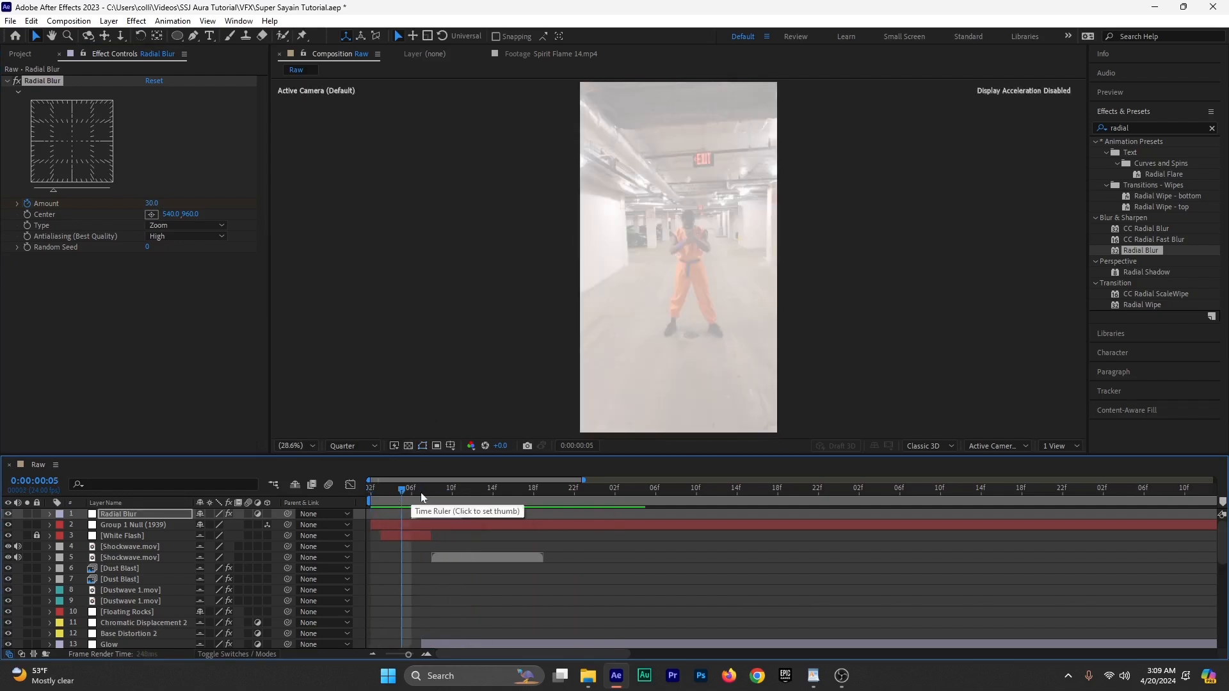
left_click_drag(416, 490, 440, 513)
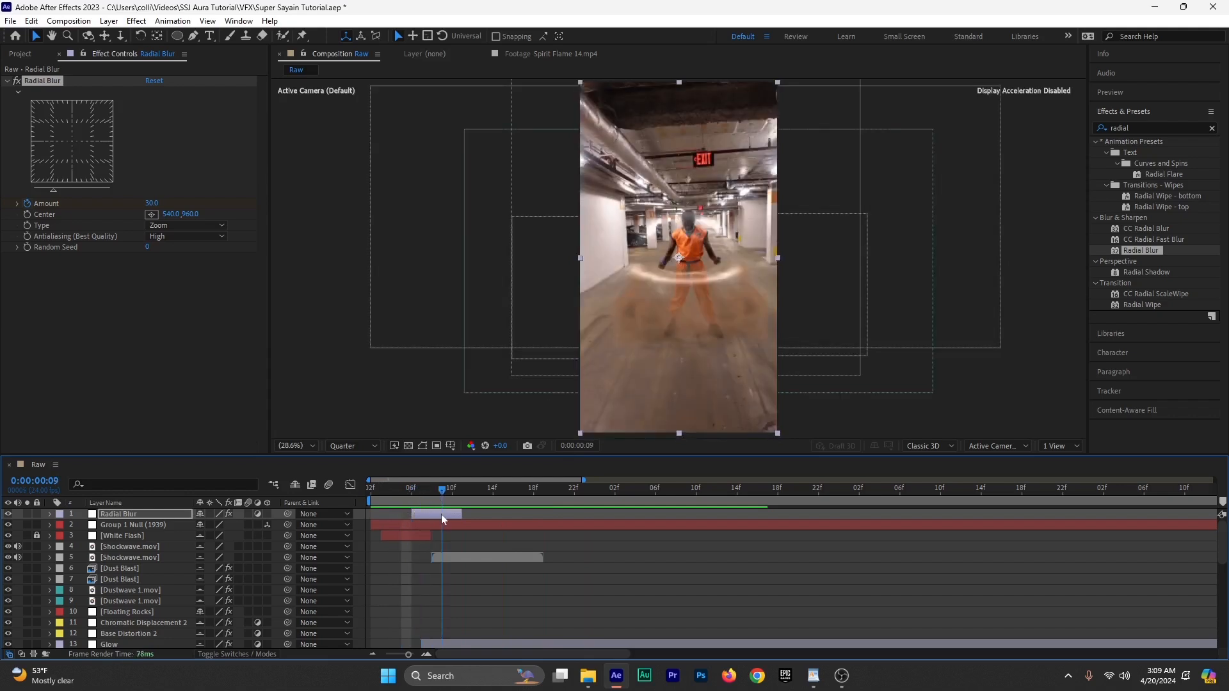
Step: Duplicate the Radial Blur layer and move the copy to start at 0:00:08:18 for the second power-up
left_click(371, 654)
key("ctrl+d")
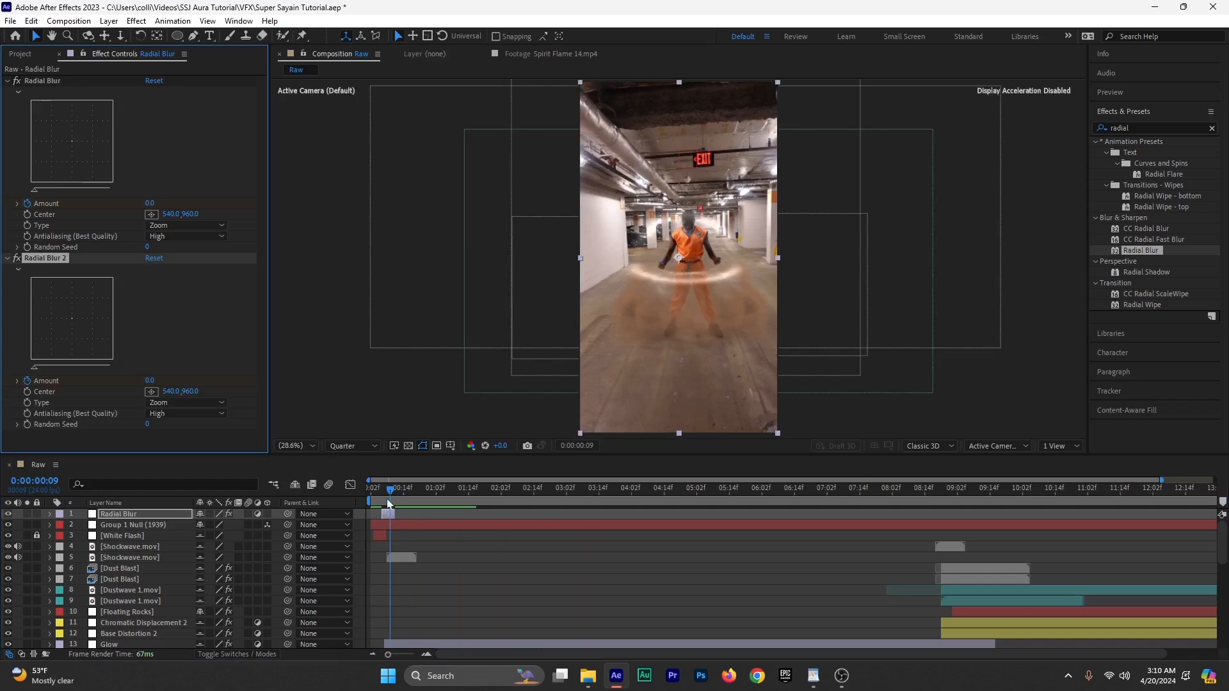
key("Delete")
left_click(388, 515)
key("ctrl+d")
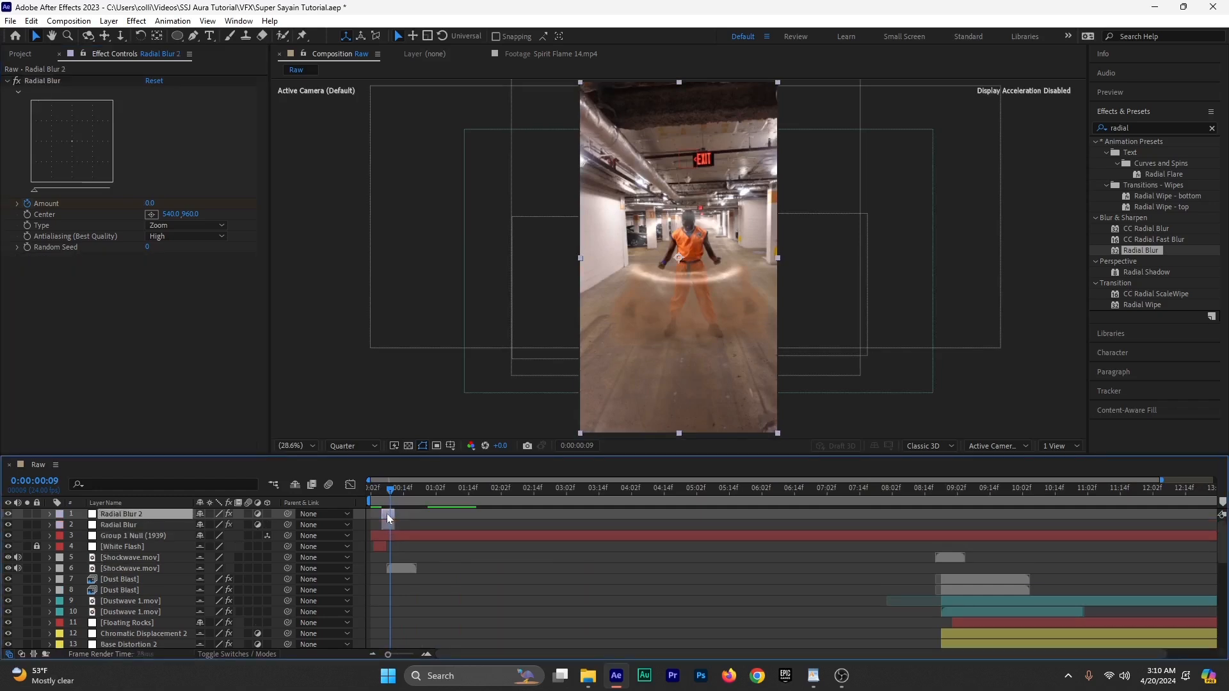
left_click_drag(386, 513, 943, 585)
Step: Preview the second power-up from 0:00:08:16 and return to 0:00:08:18
left_click(930, 494)
left_click_drag(933, 494, 931, 497)
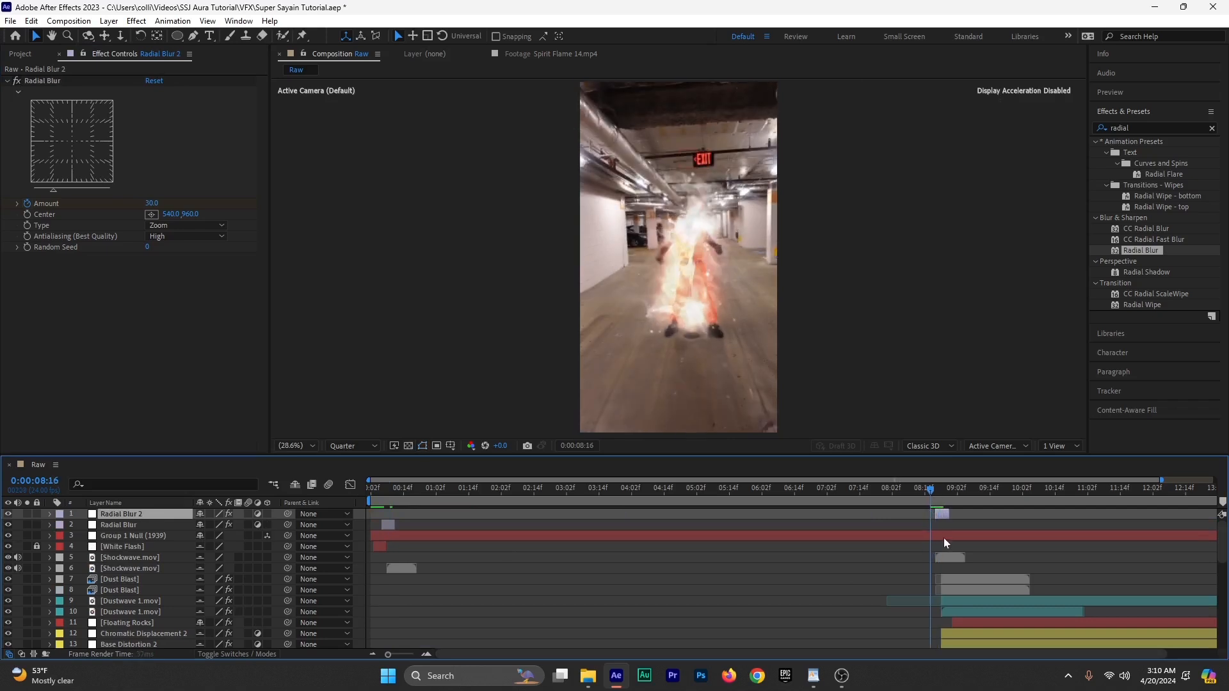
key("space")
left_click(934, 494)
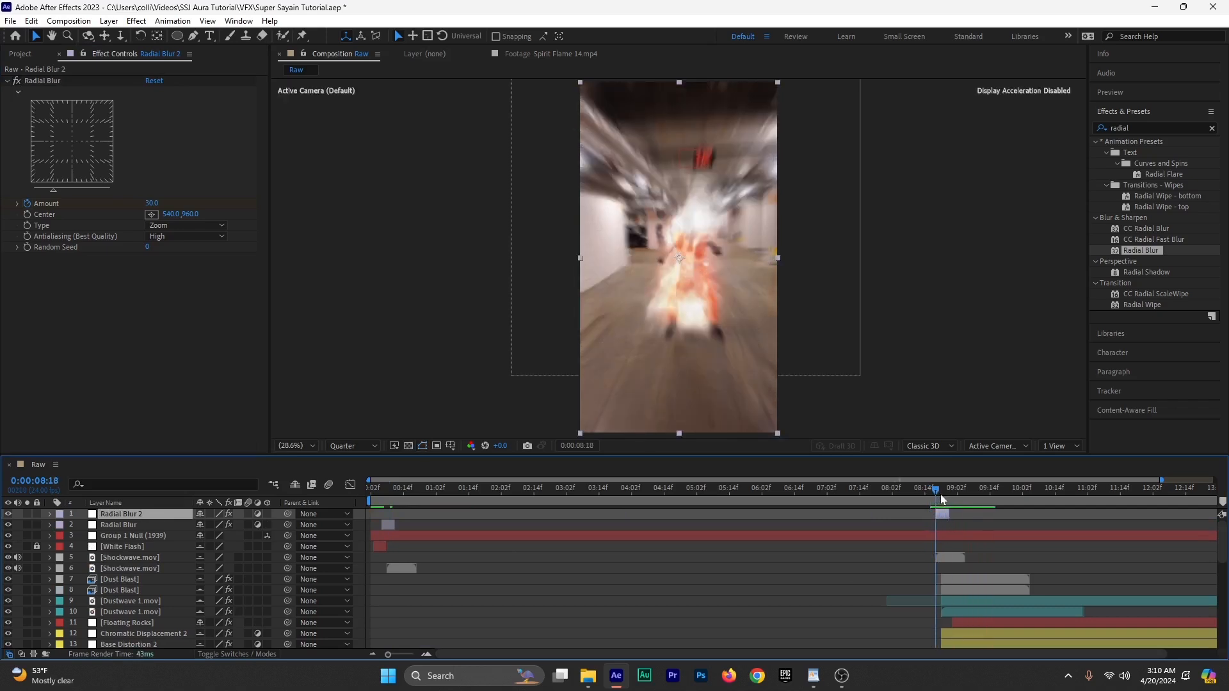
Step: Extend the end of the duplicated blur layer to about 0:00:09:03 and reveal its Amount keyframes
left_click_drag(939, 494, 954, 503)
mouse_move(963, 502)
left_mouse_down()
mouse_move(981, 505)
mouse_move(962, 517)
mouse_move(959, 494)
mouse_move(972, 494)
mouse_move(963, 513)
mouse_move(944, 501)
left_mouse_up()
key("t")
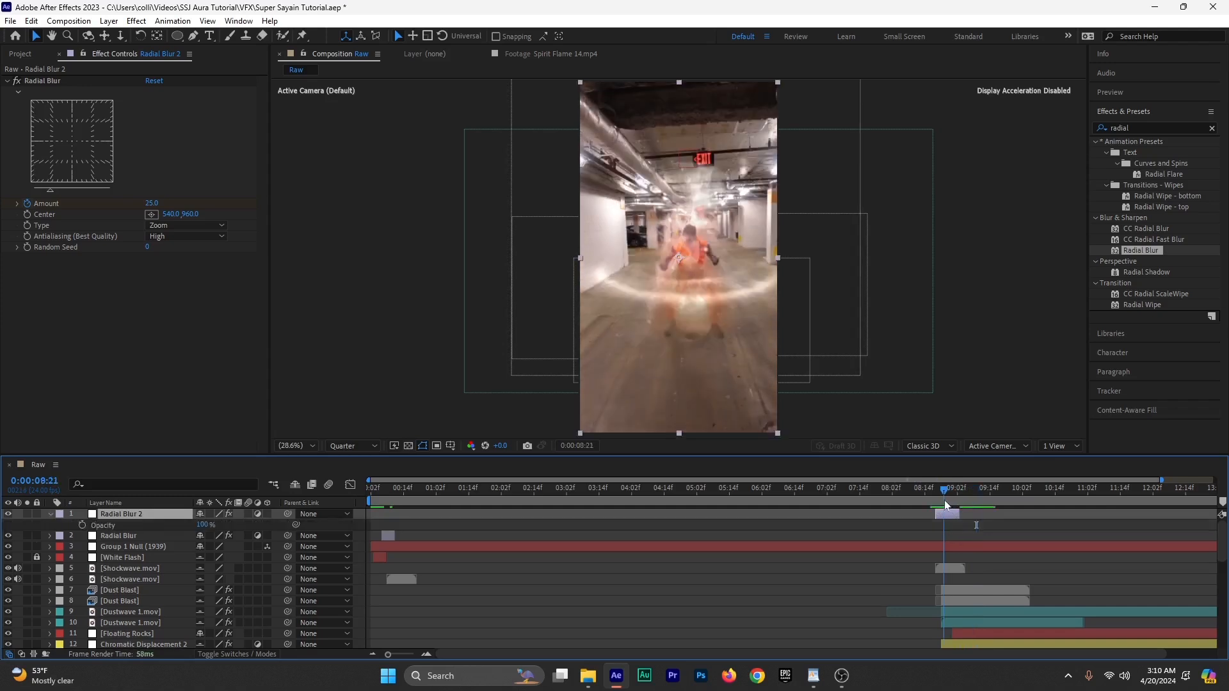
key("t")
key("u")
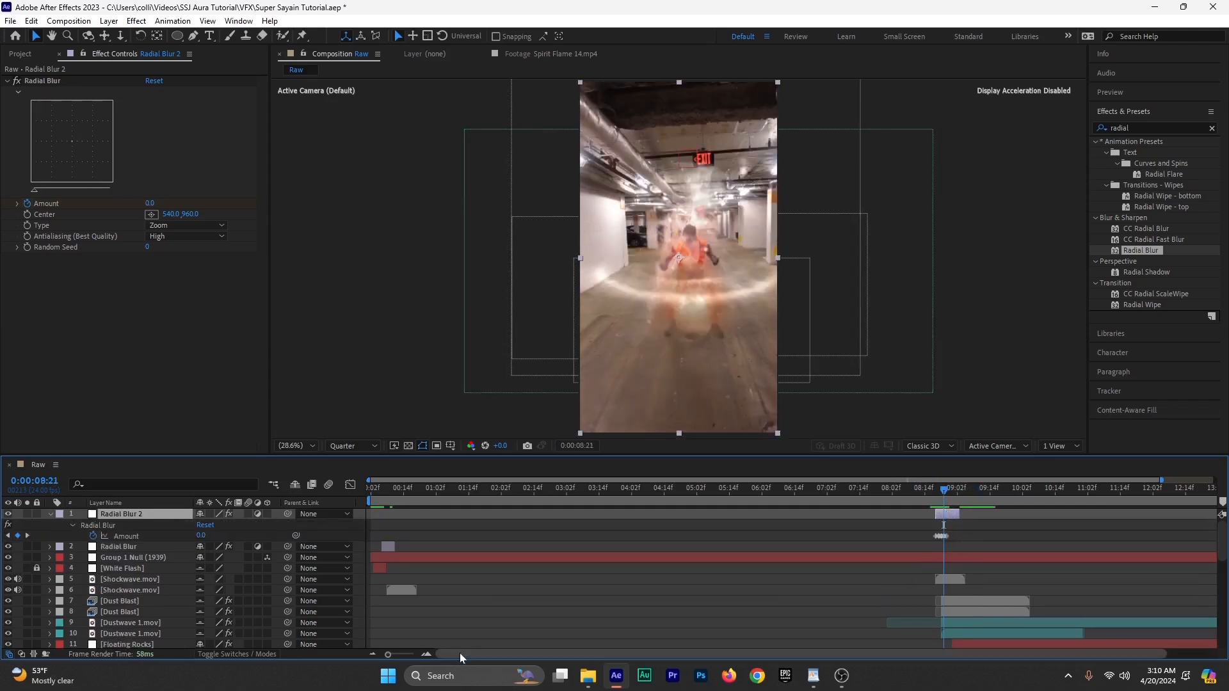
left_click(426, 654)
left_click(426, 657)
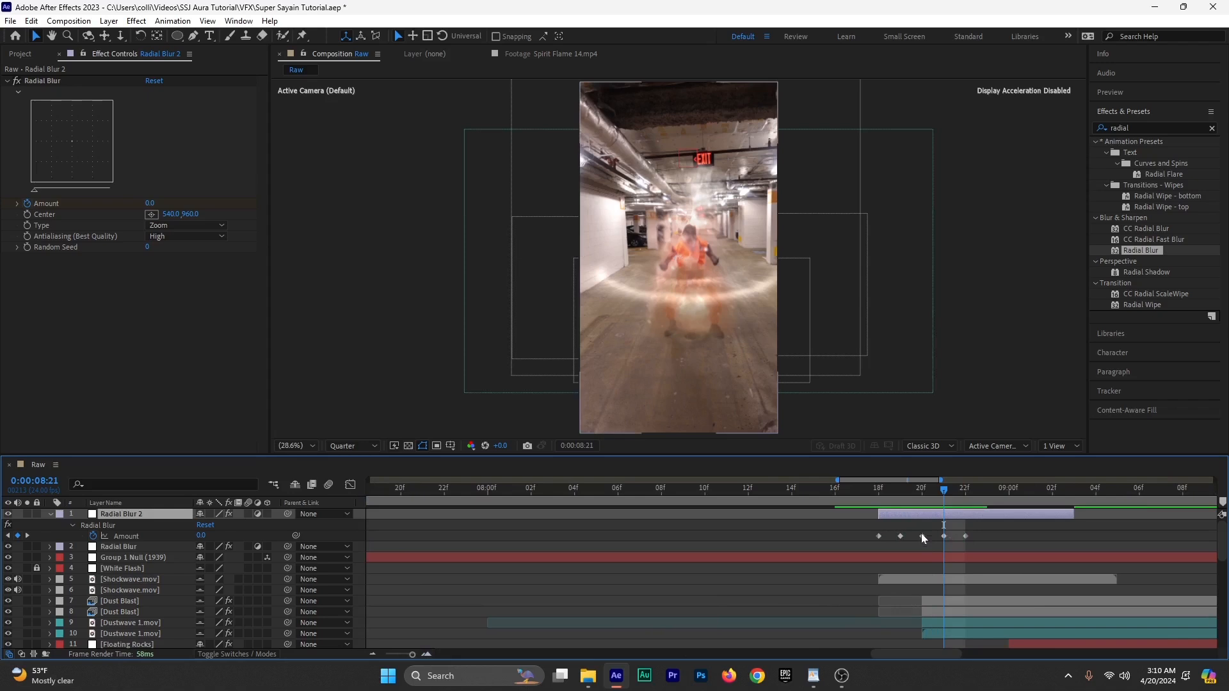
Step: Spread the copy's last four Amount keyframes to 0:00:08:20, 0:00:08:23, 0:00:09:01 and 0:00:09:03, extending the layer to about 0:00:09:04
left_click_drag(916, 528, 1053, 538)
left_click(979, 539)
left_click(900, 537)
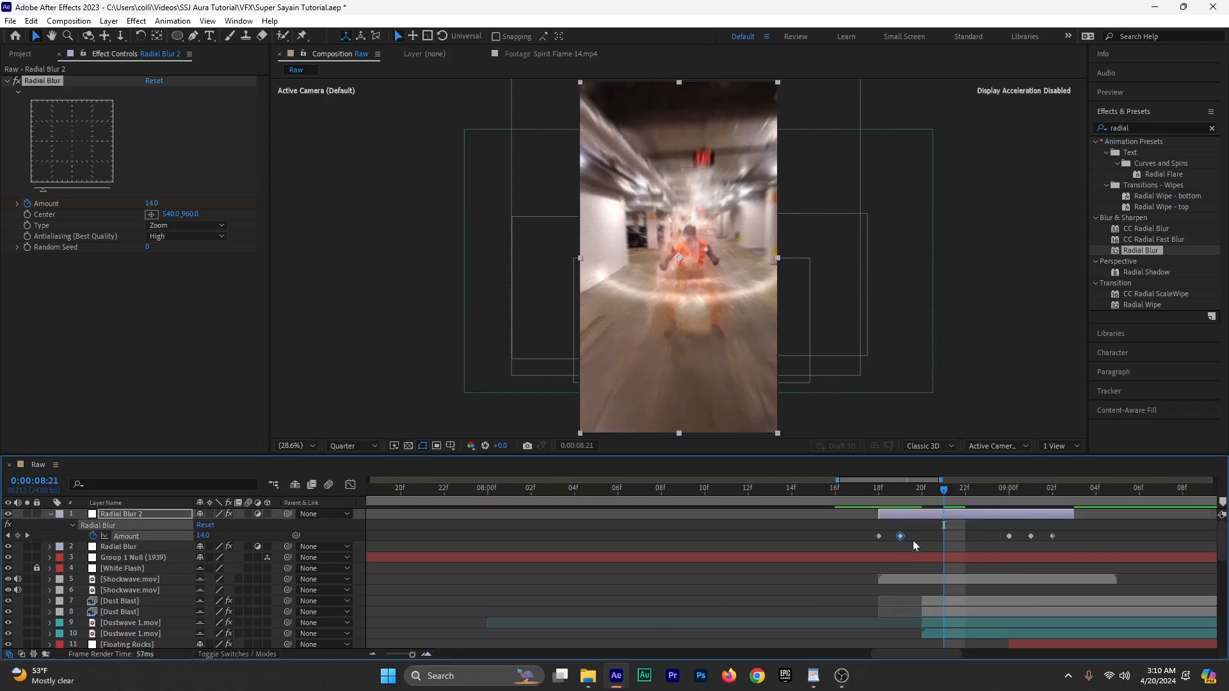
left_click_drag(1009, 535, 979, 542)
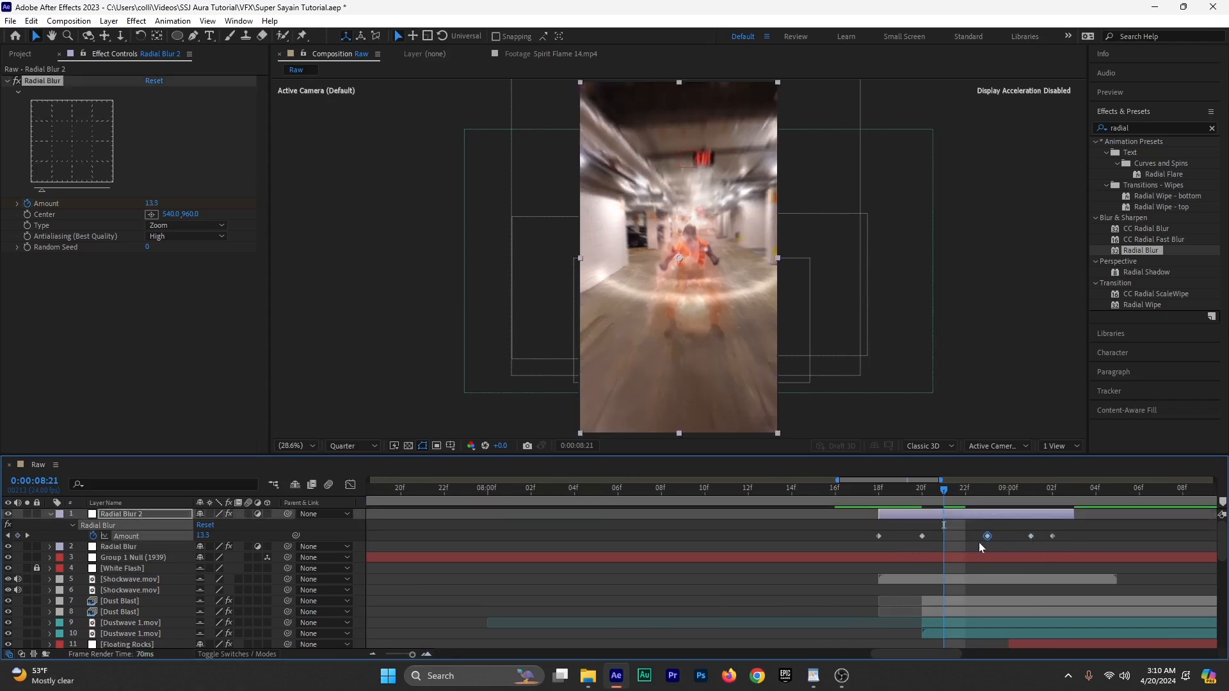
left_click(1031, 537)
left_click_drag(1053, 536, 1095, 520)
left_click_drag(1009, 536, 1031, 536)
Step: Preview the retimed blur from 0:00:08:16 and check the frames up to 0:00:09:01
left_click(834, 493)
key("space")
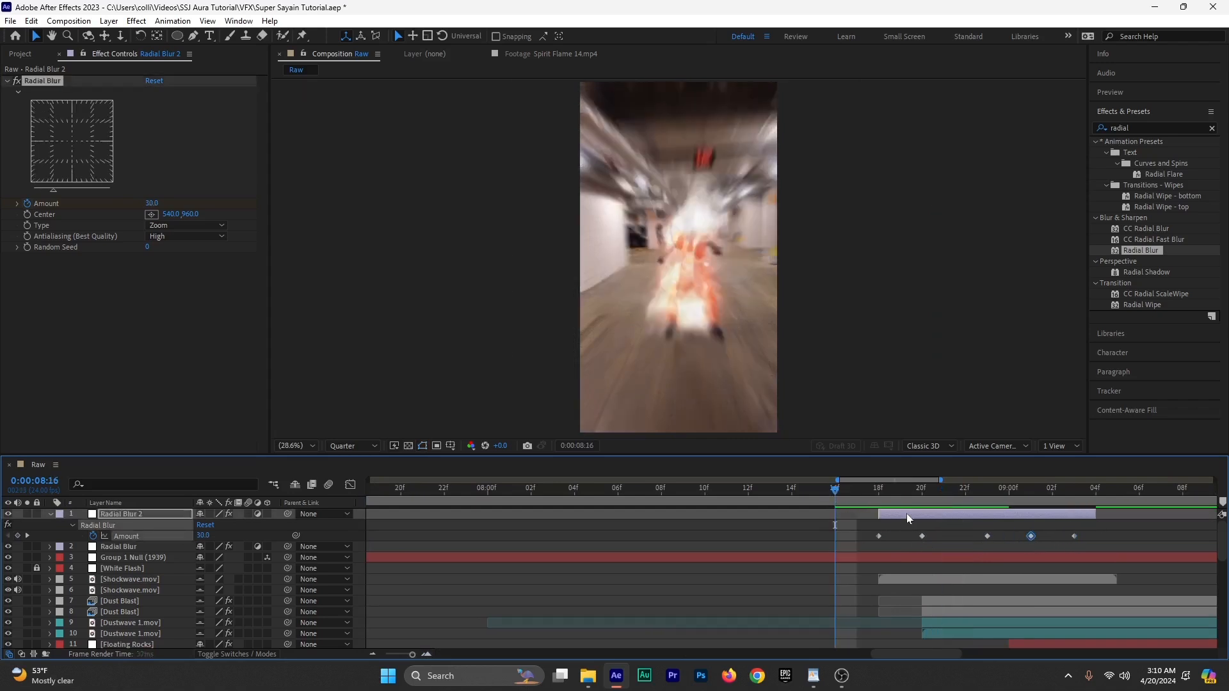
left_click(859, 488)
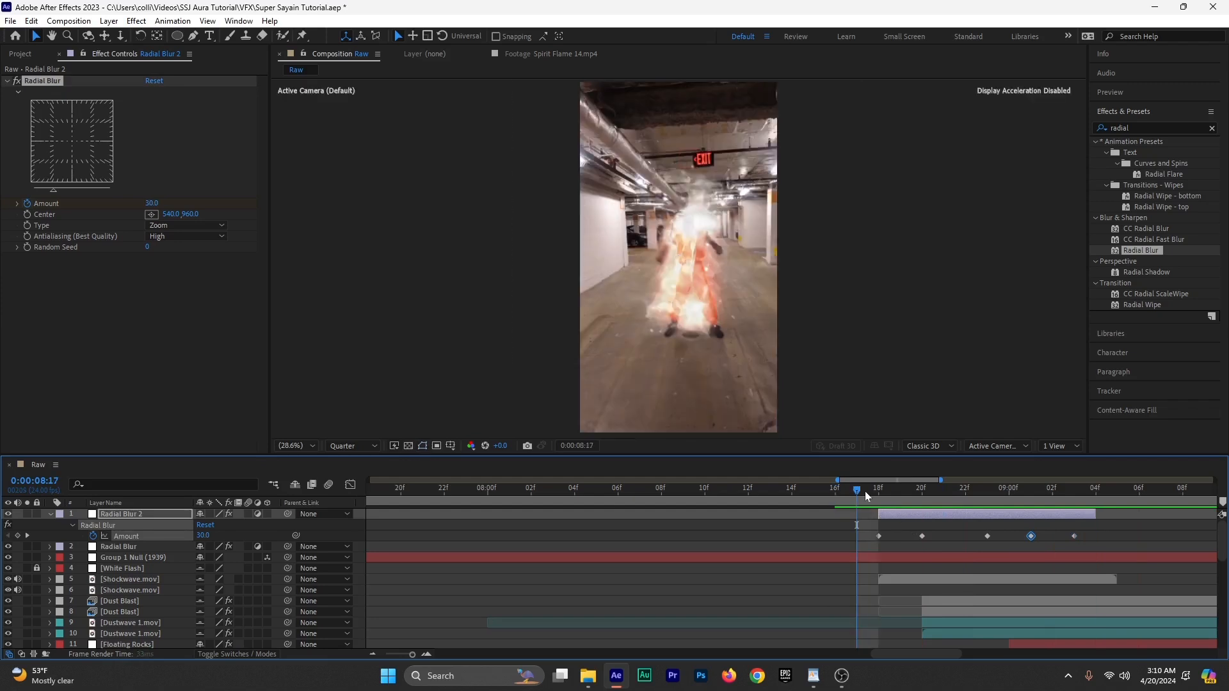
left_click_drag(867, 497, 1021, 502)
Step: Save the project and collapse the duplicated blur layer's properties
key("ctrl+s")
left_click(51, 513)
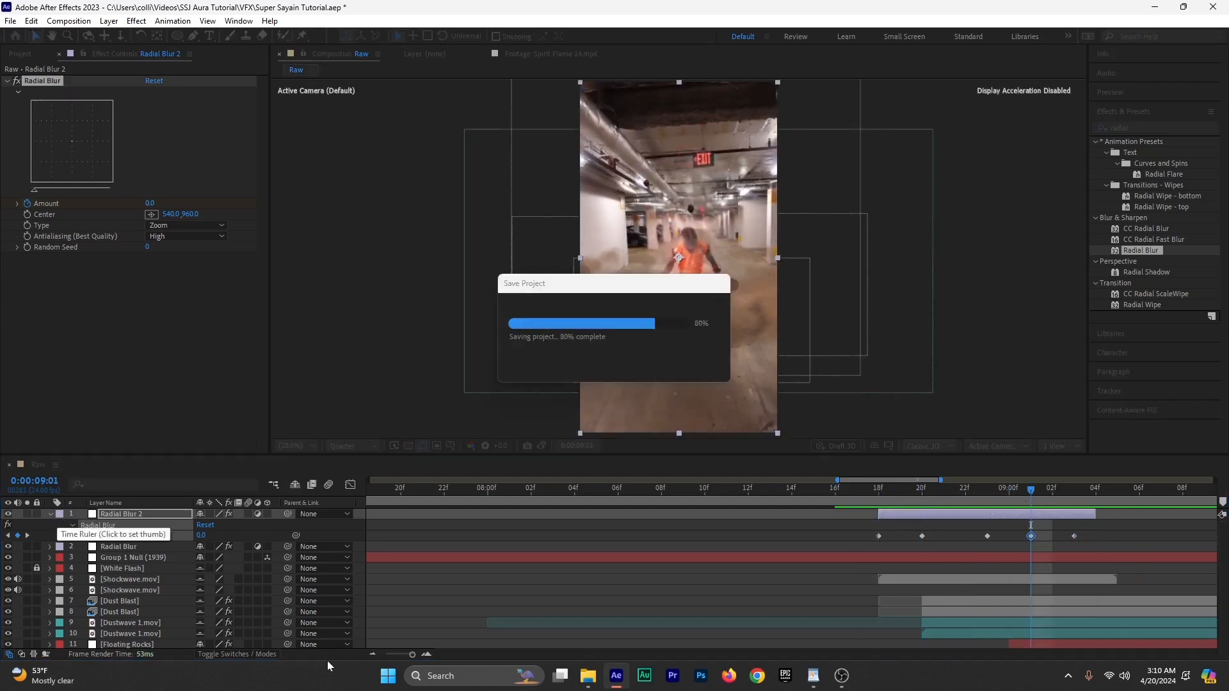
left_click(372, 654)
left_click(372, 655)
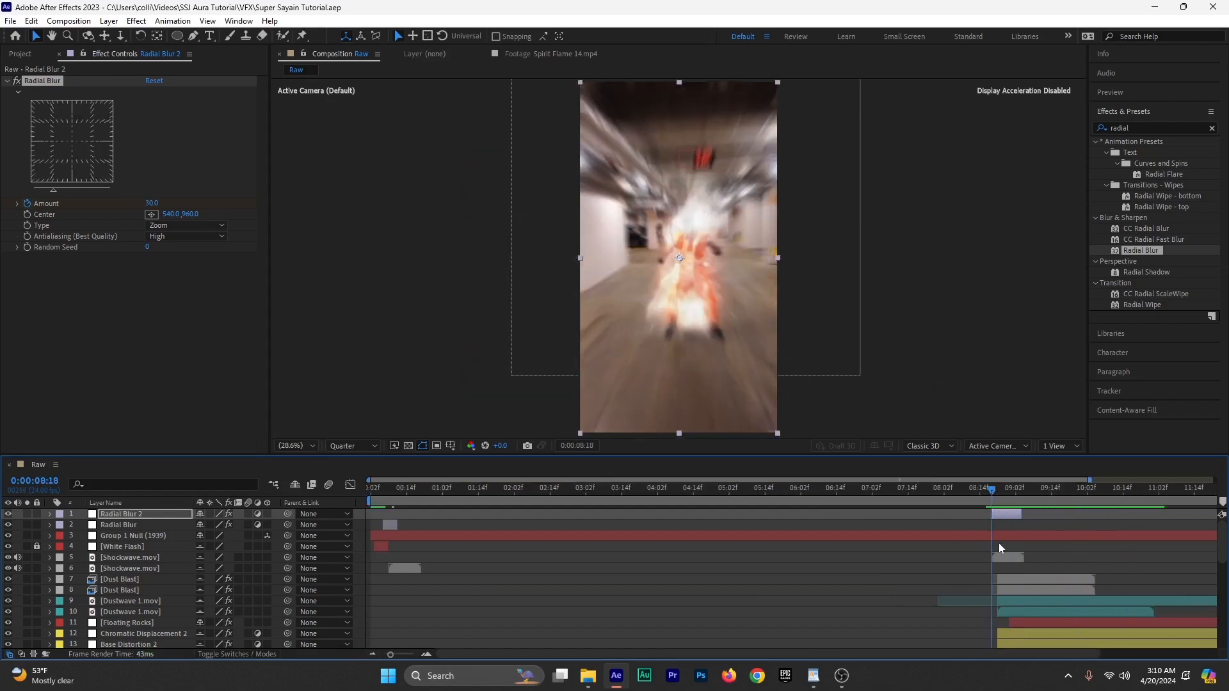
Step: Add Flicker 5.mov from the Need to Buy folder to the Raw composition at 0:00:08:18, just below the second power-up's Shockwave layer
left_click(20, 54)
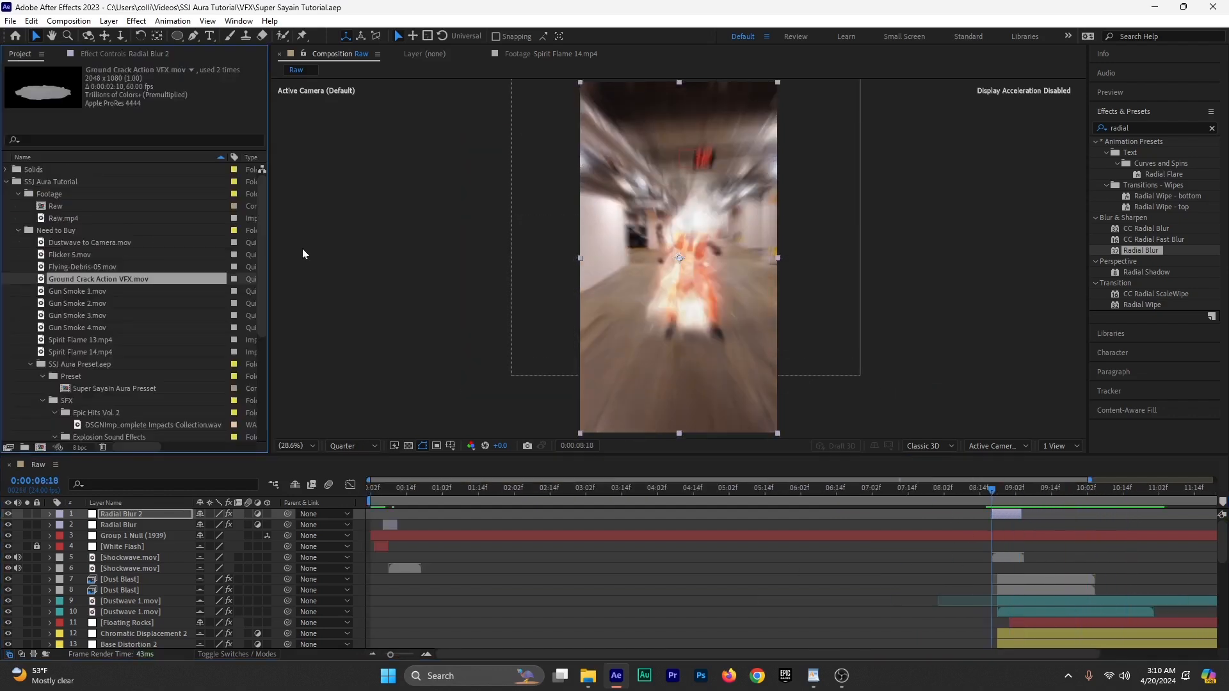
left_click(17, 230)
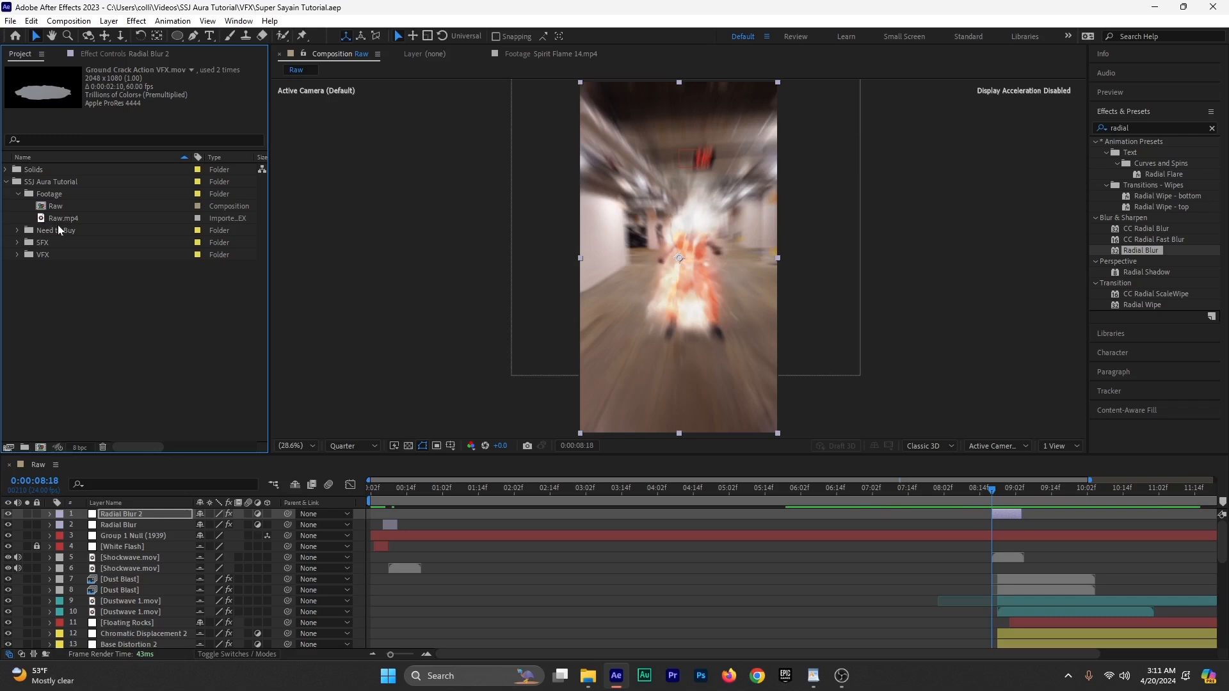
left_click(17, 231)
scroll(17, 232, "down", 2)
left_click(18, 171)
left_click(18, 231)
scroll(16, 232, "down", 2)
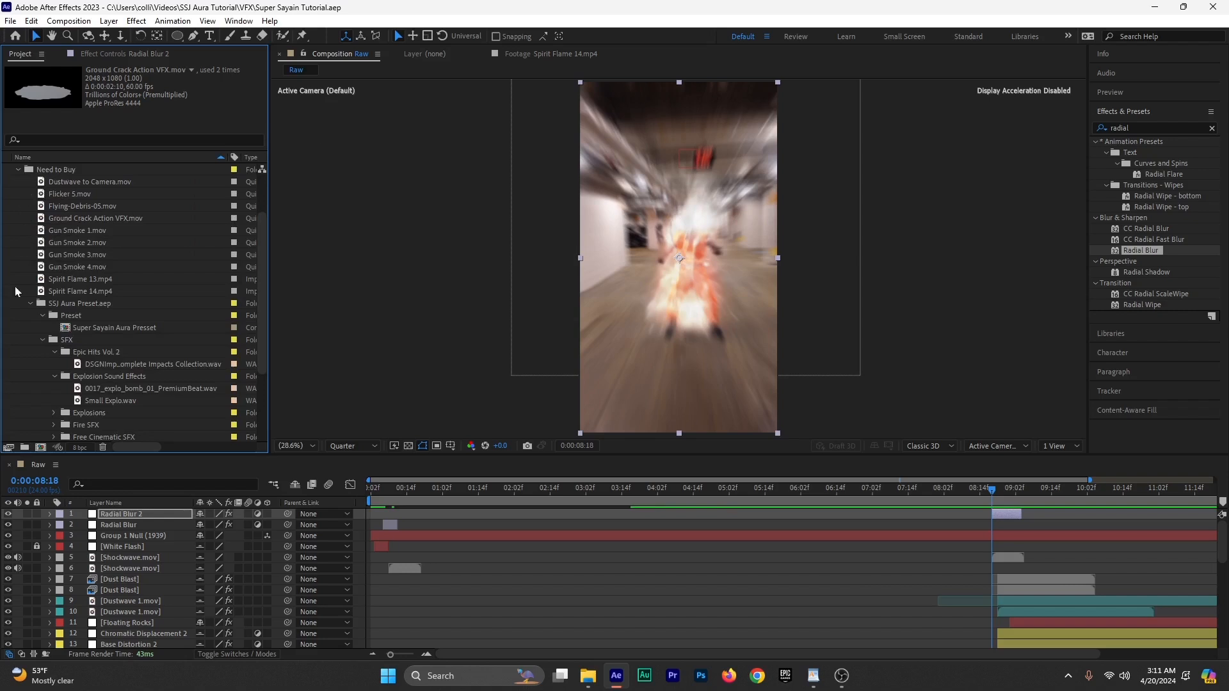
left_click(63, 291)
left_click(90, 303)
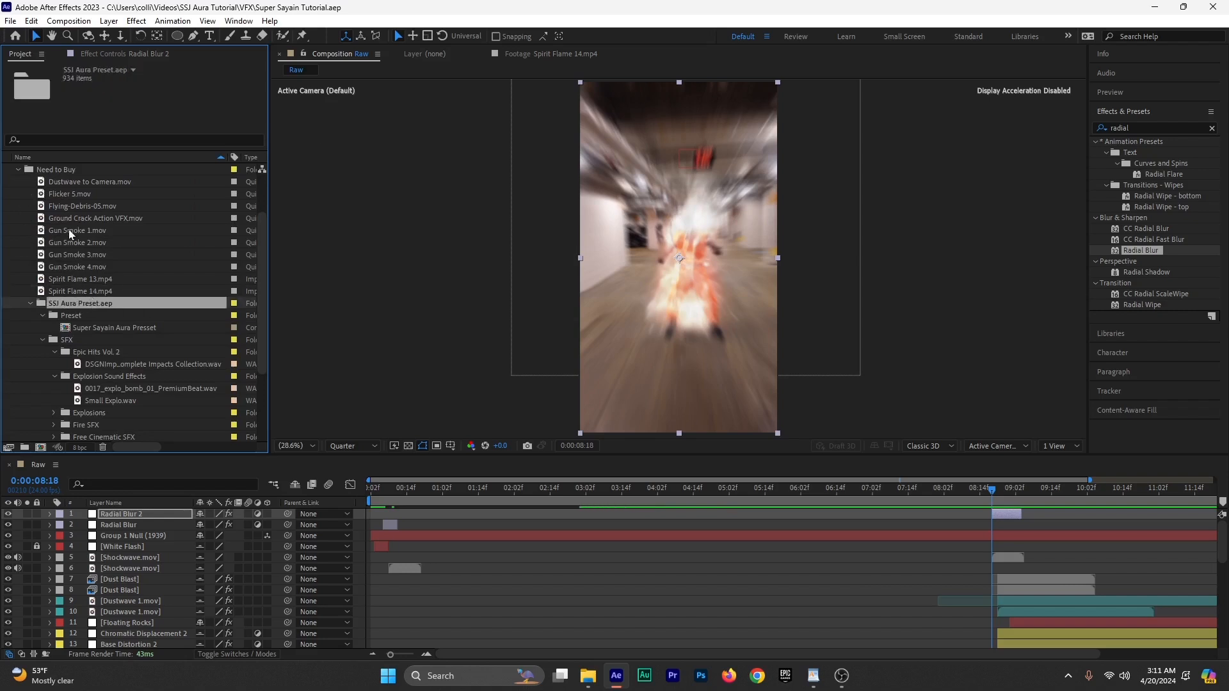
left_click(70, 206)
left_click(61, 194)
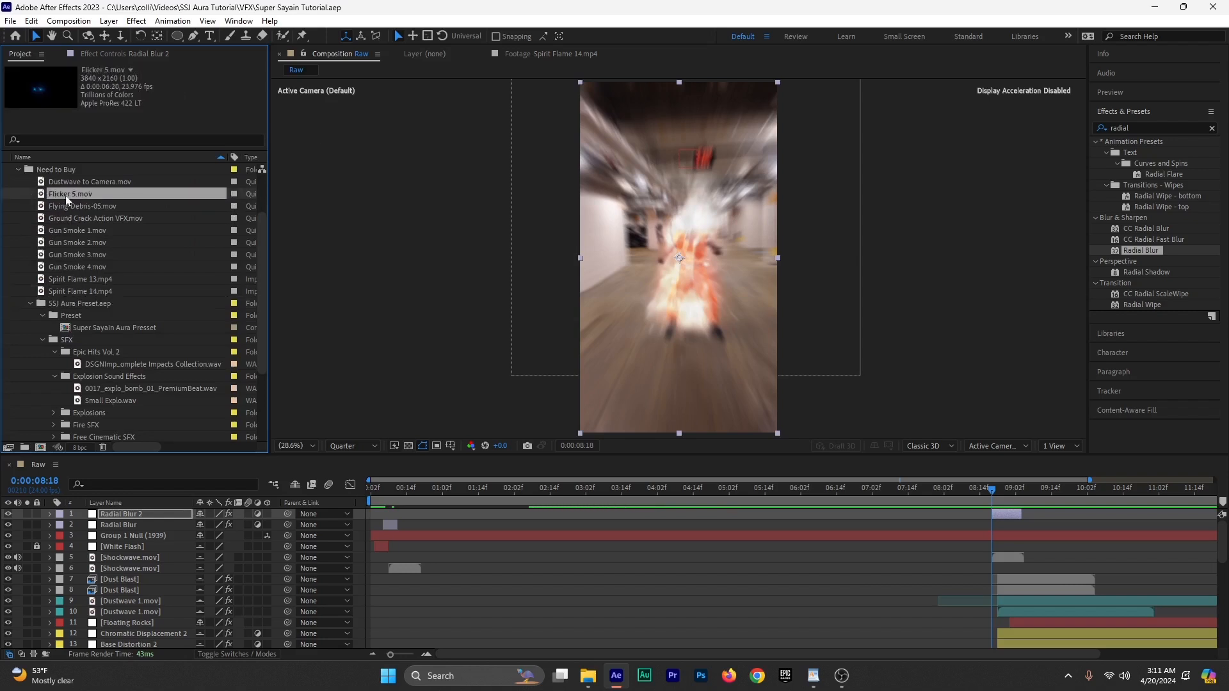
mouse_move(67, 200)
left_mouse_down()
mouse_move(237, 198)
mouse_move(979, 456)
mouse_move(1000, 537)
mouse_move(992, 563)
left_mouse_up()
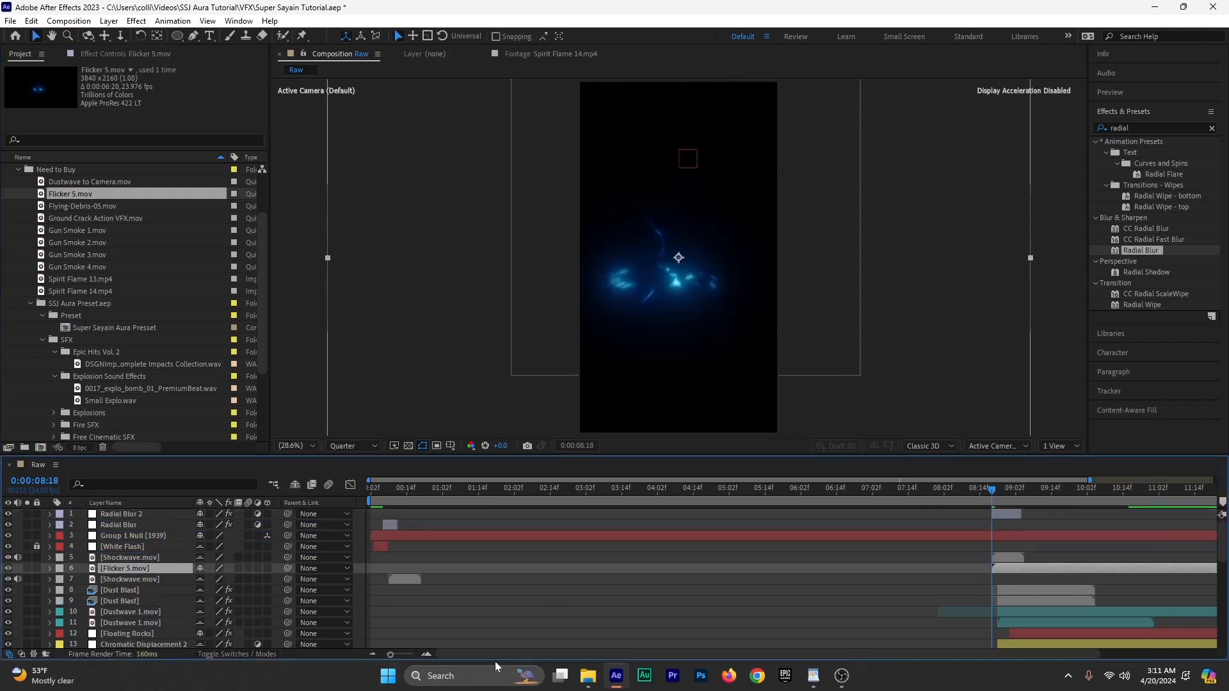
Step: Give the Flicker 5 layer a Blue label and set its blending mode to Add
left_click_drag(508, 656, 771, 636)
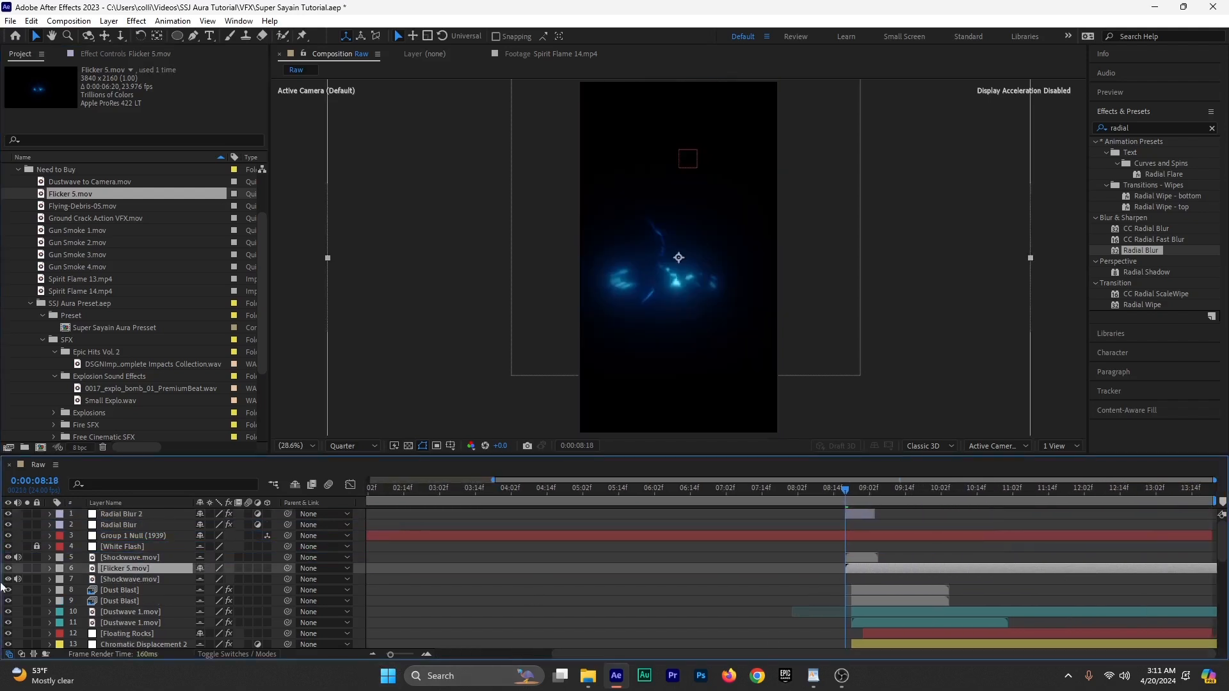
left_click(61, 572)
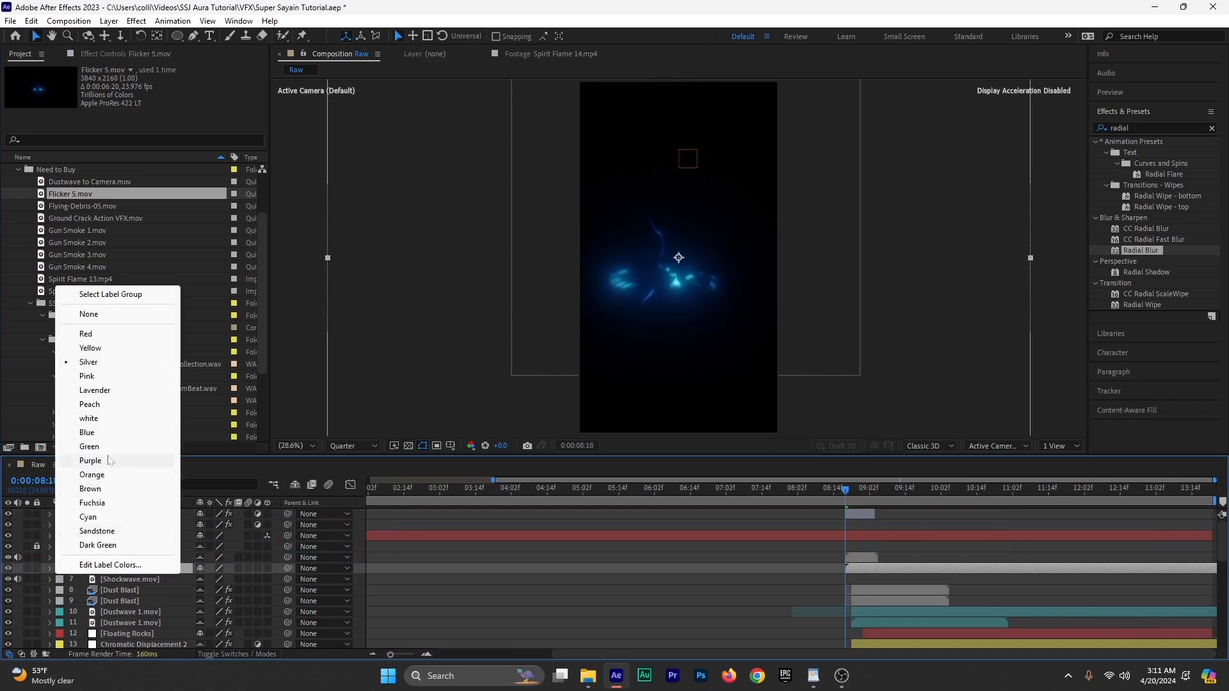
left_click(112, 433)
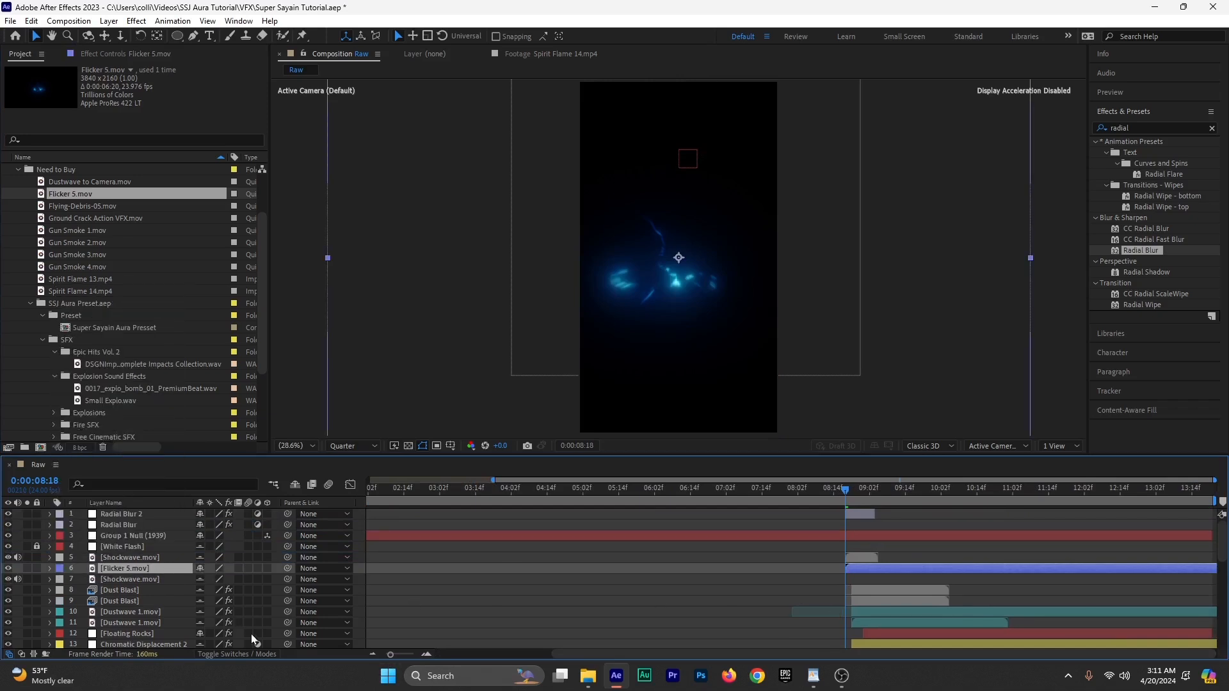
left_click(248, 656)
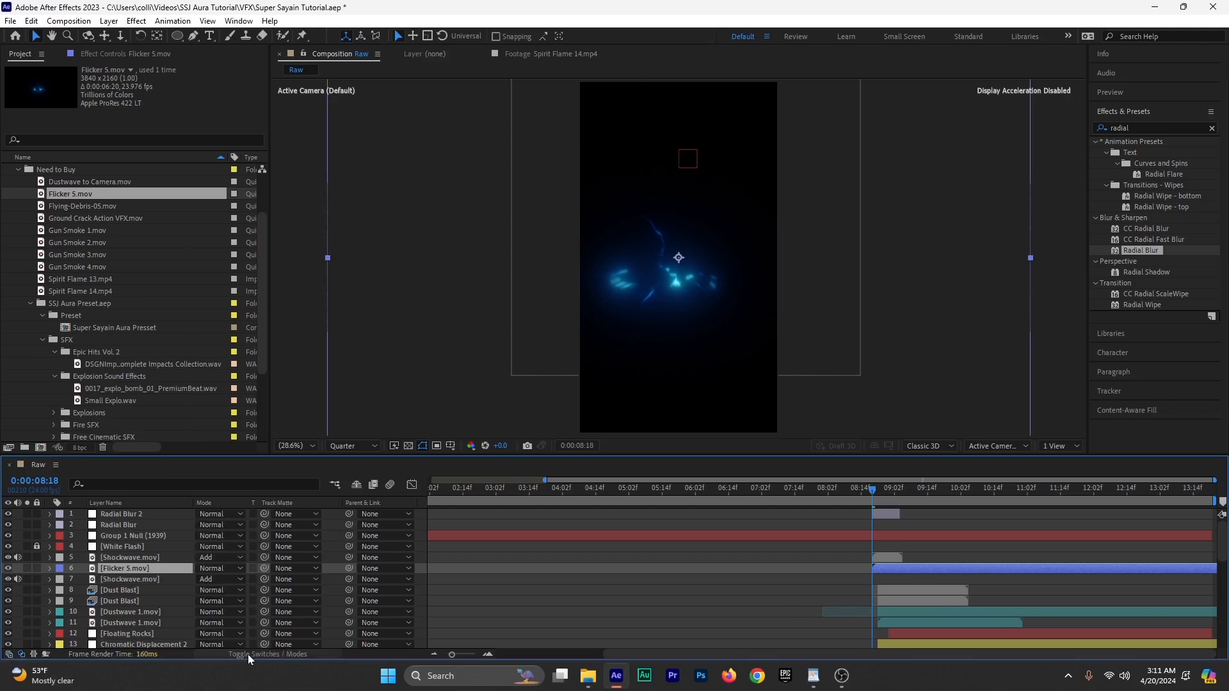
left_click(222, 567)
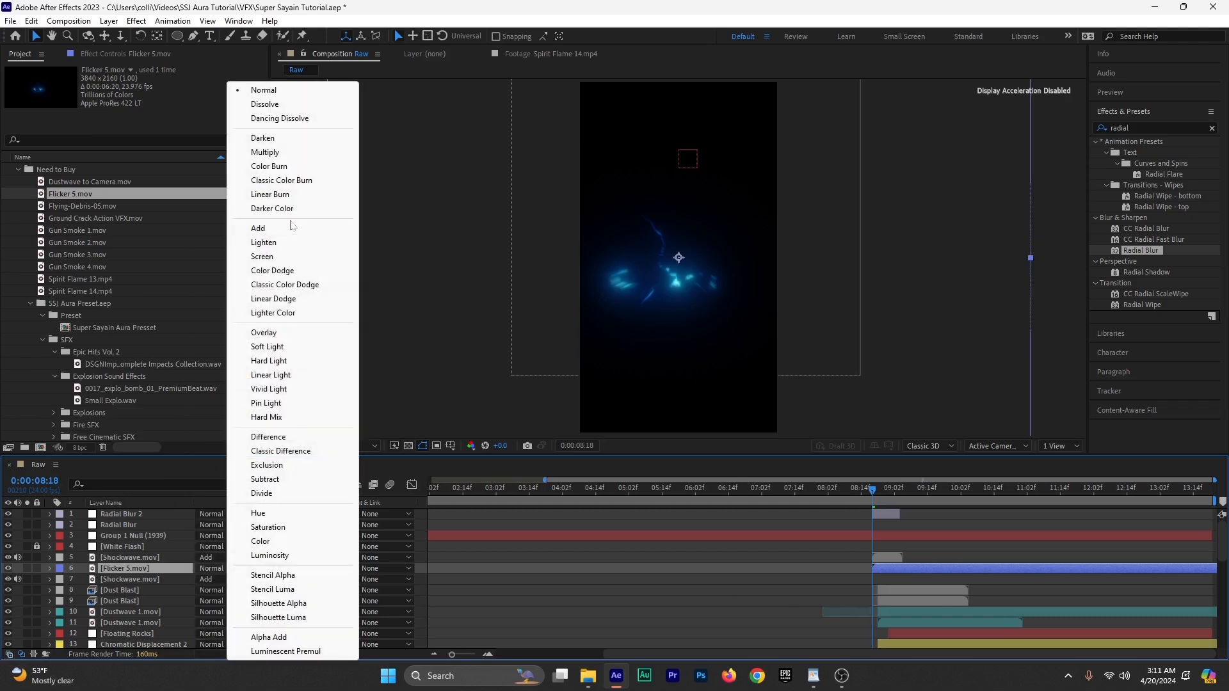
left_click(291, 228)
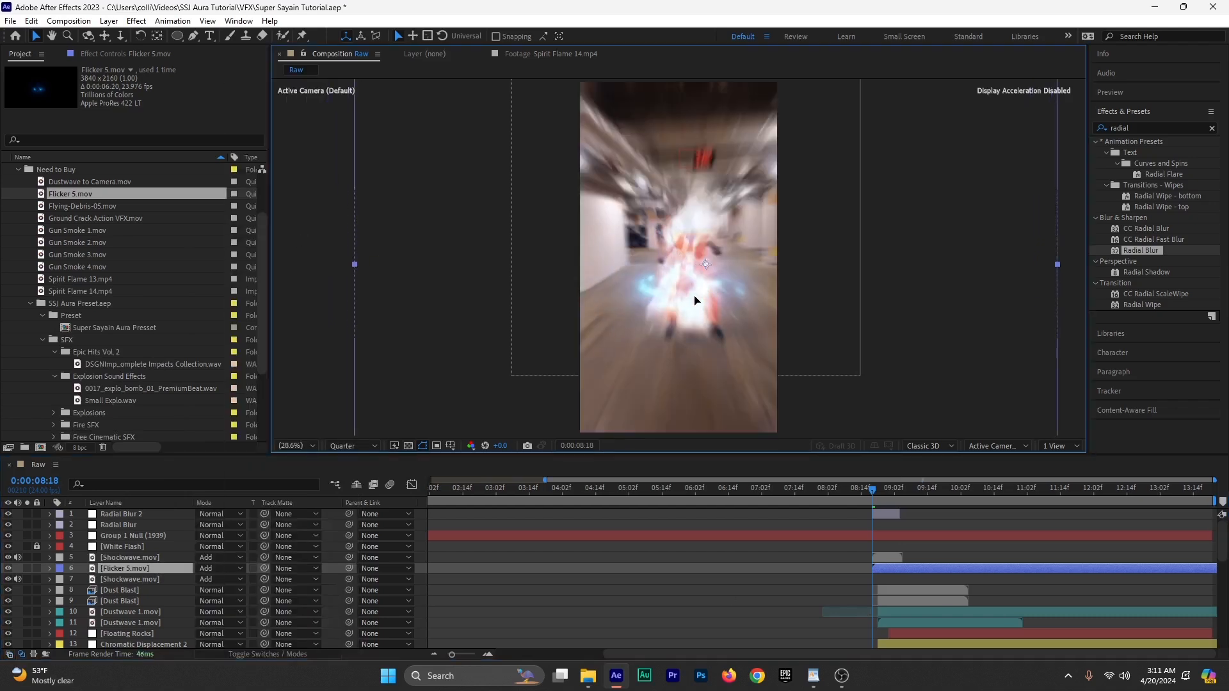
Step: Scale the Flicker 5 layer to 49%, center it on the character, and check its sparks across the second power-up
key("s")
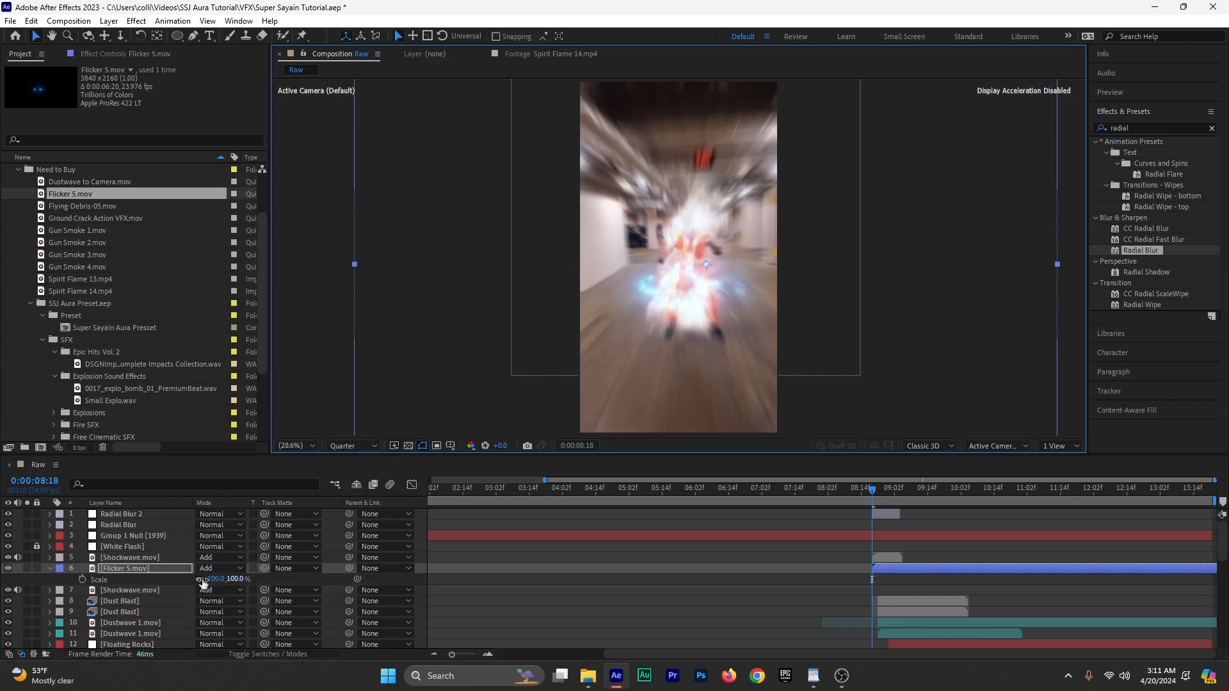
left_click_drag(221, 579, 212, 582)
left_click_drag(694, 351, 684, 351)
left_click_drag(875, 499, 909, 501)
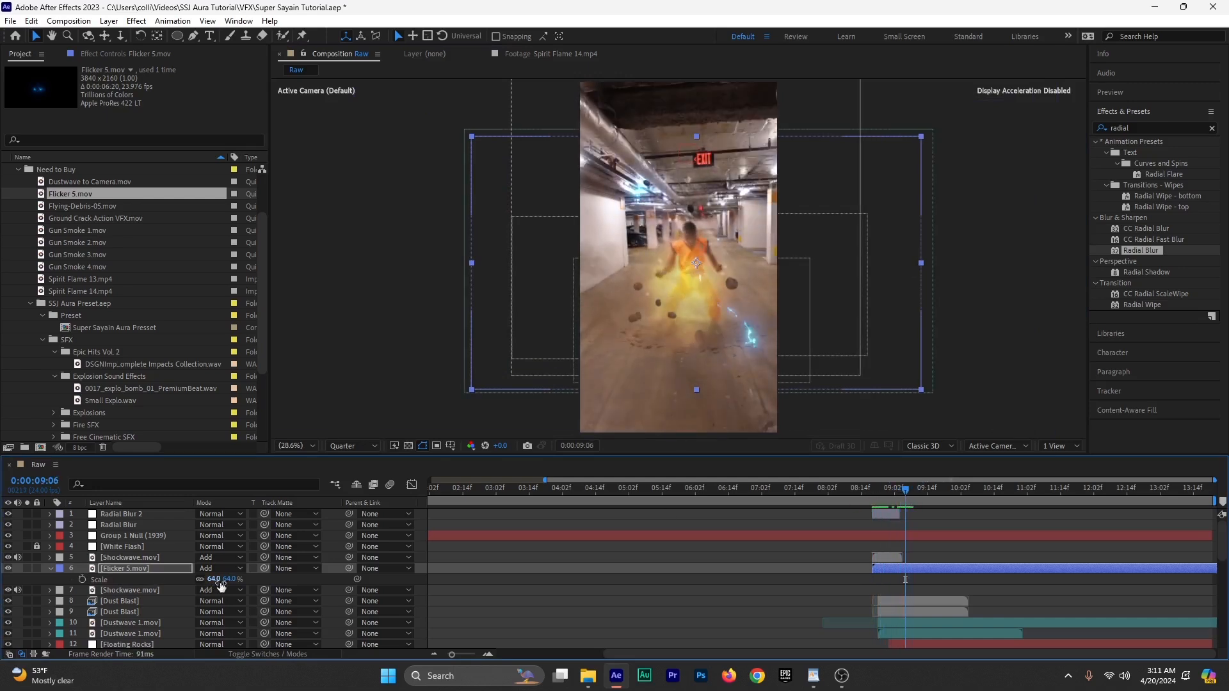
left_click_drag(221, 579, 211, 579)
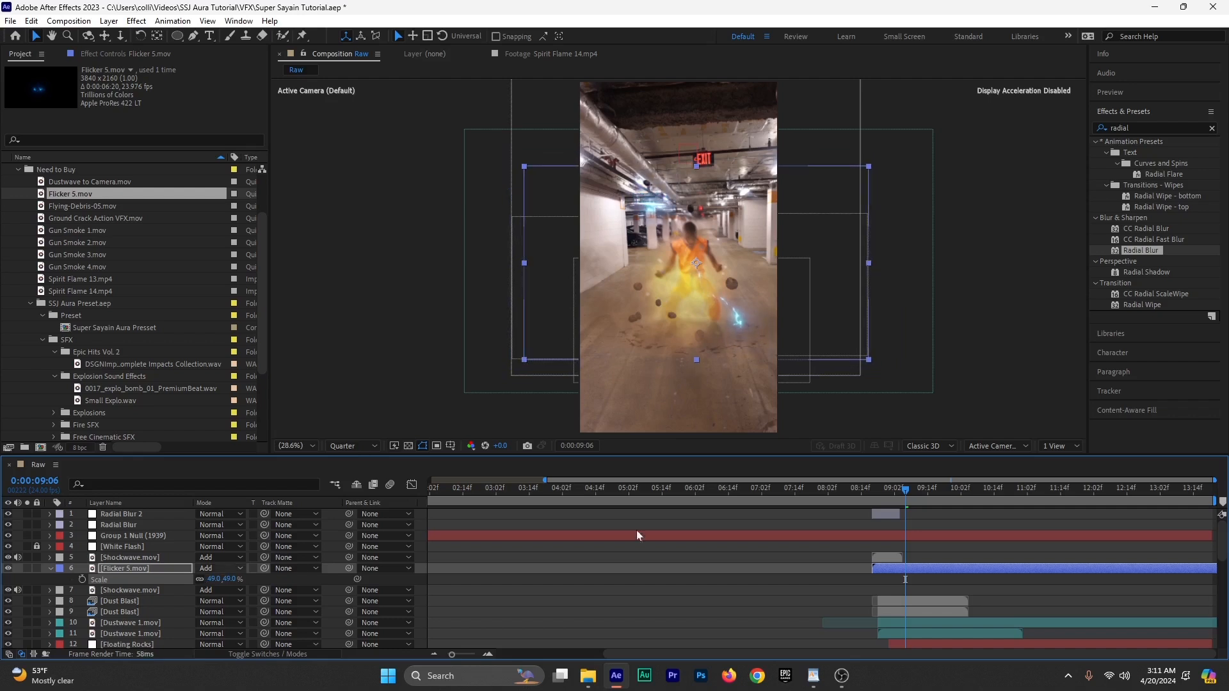
left_click_drag(907, 489, 947, 497)
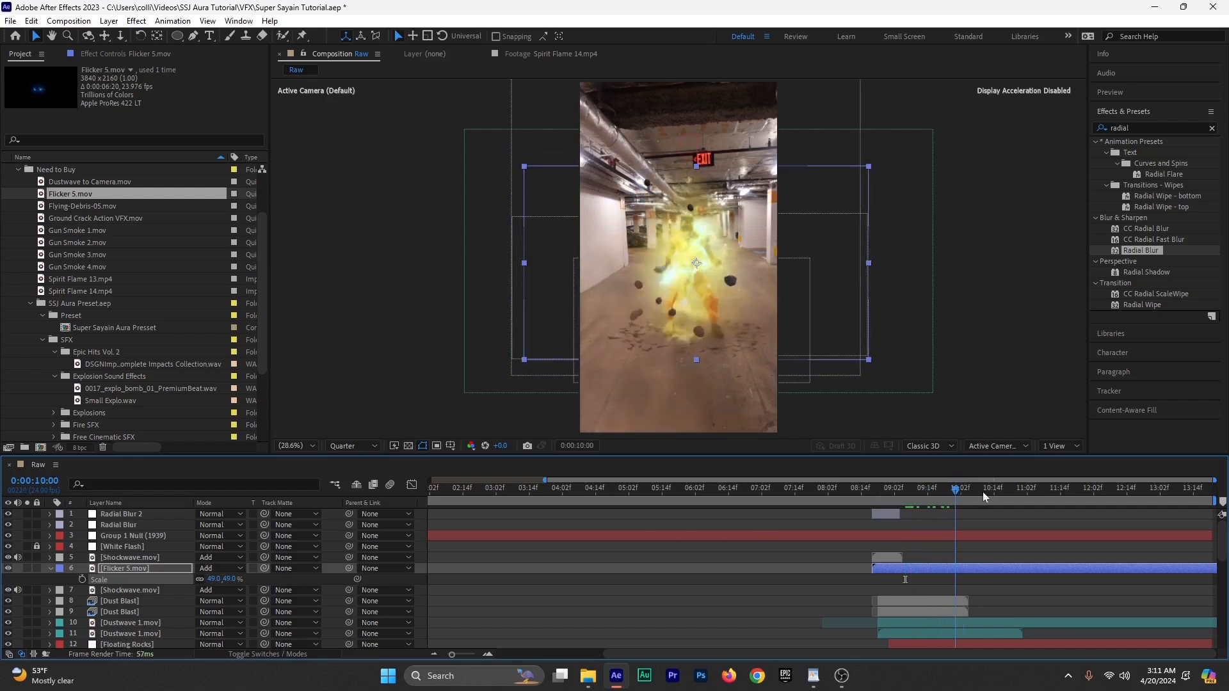
left_click_drag(1093, 489, 872, 568)
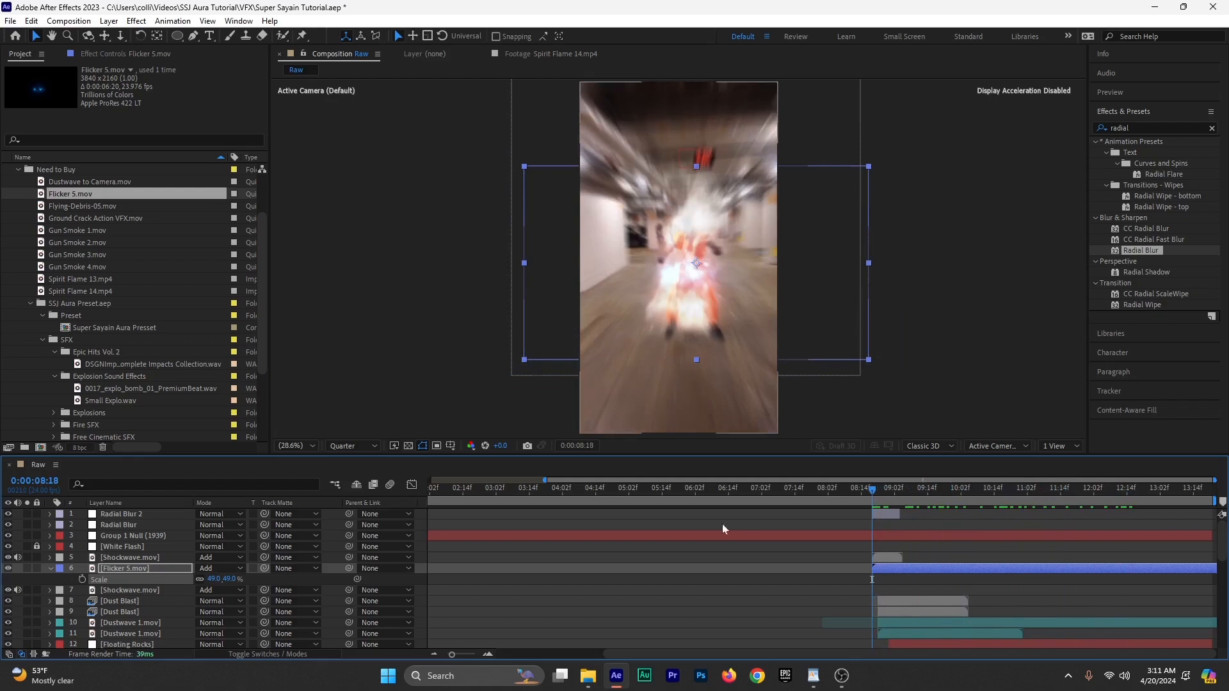
Step: Search the project for "light" and add Lightning Spark SFX at 0:00:08:18 below Flicker 5, collapsing the Flicker layer's properties
left_click(93, 140)
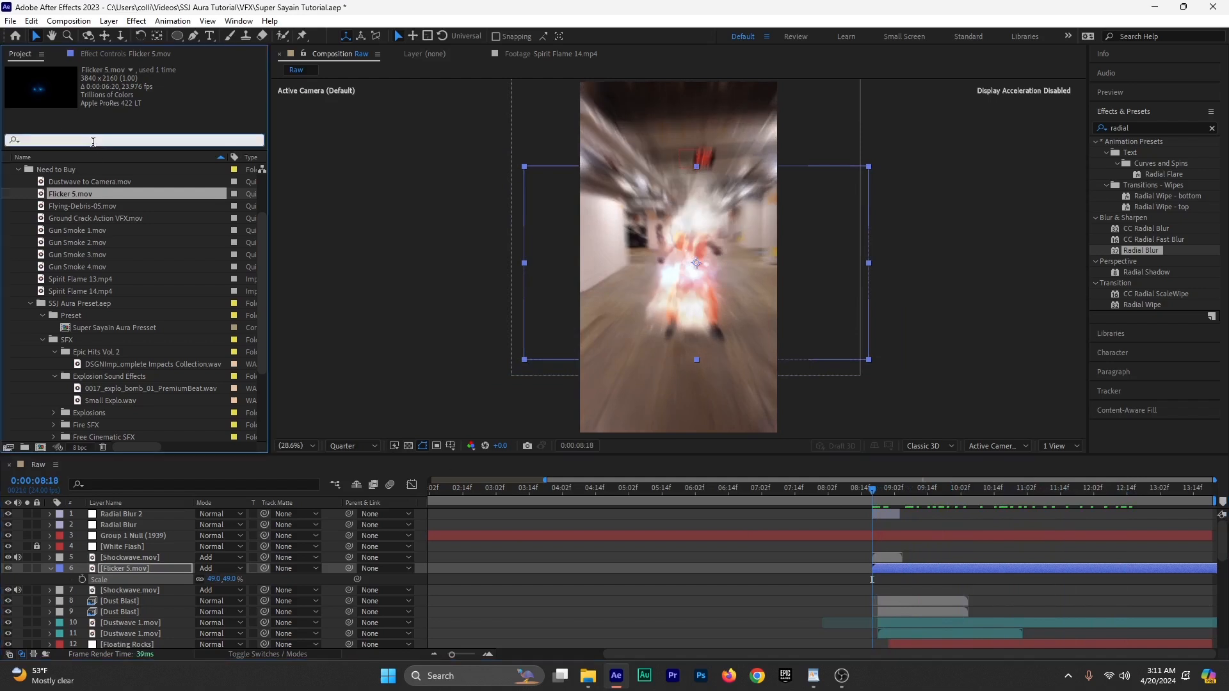
type("light")
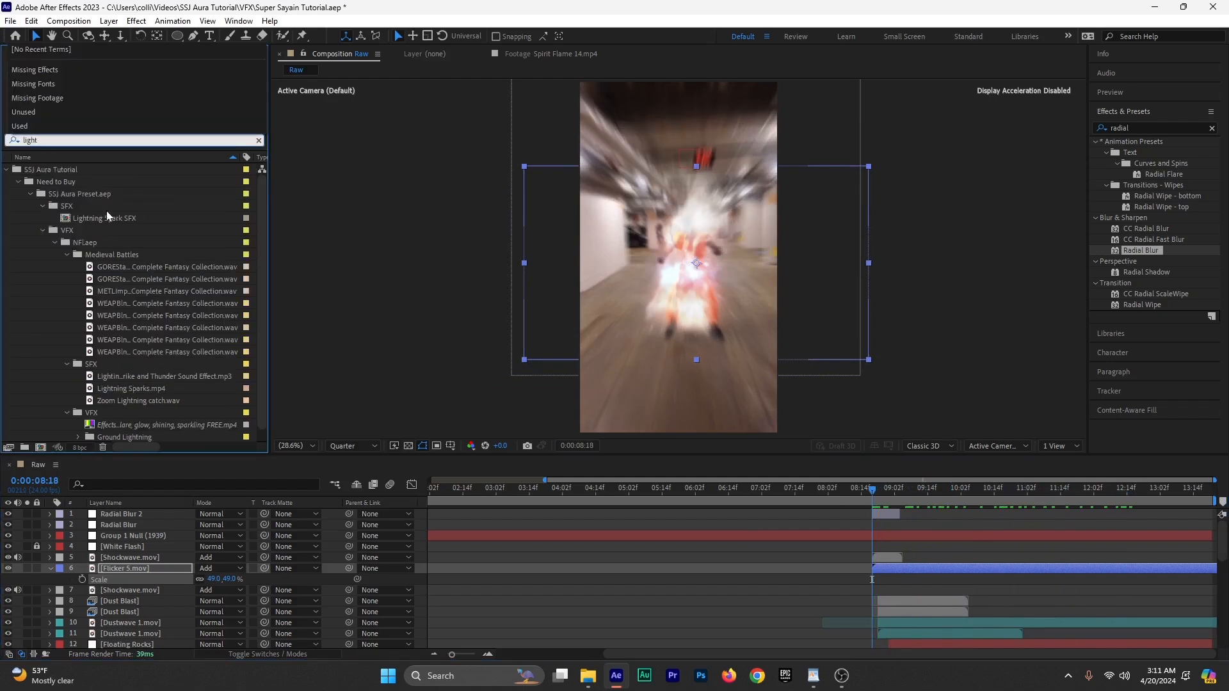
left_click(103, 217)
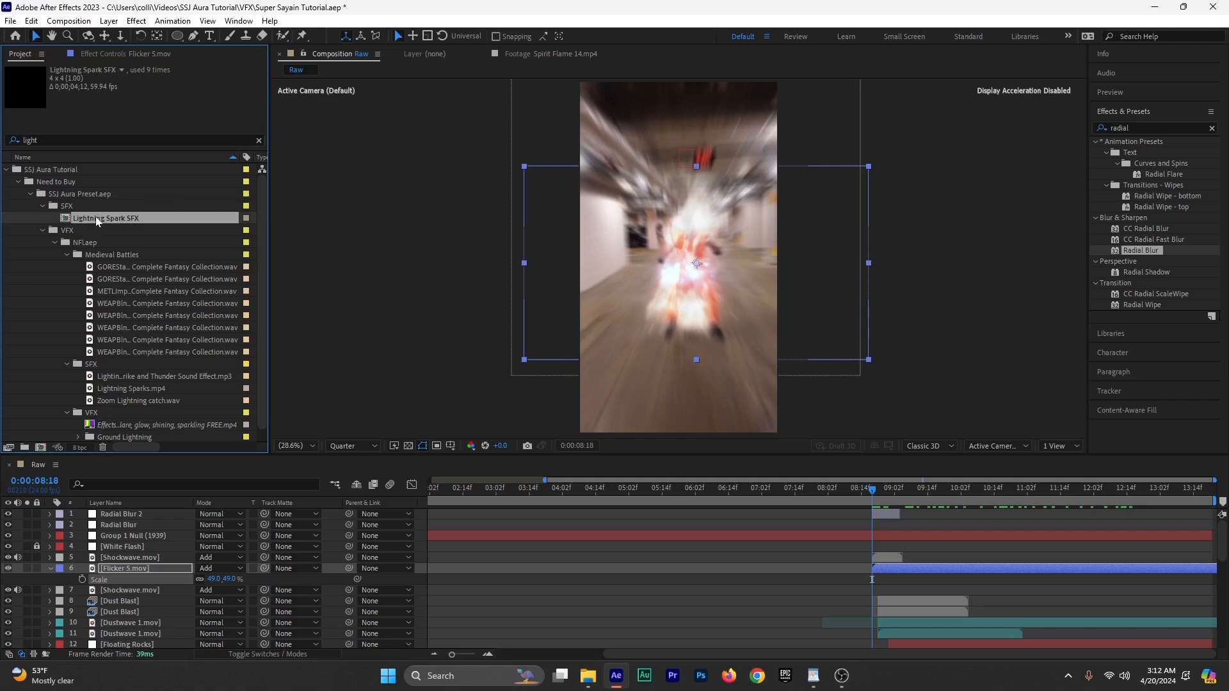
left_click_drag(96, 219, 887, 584)
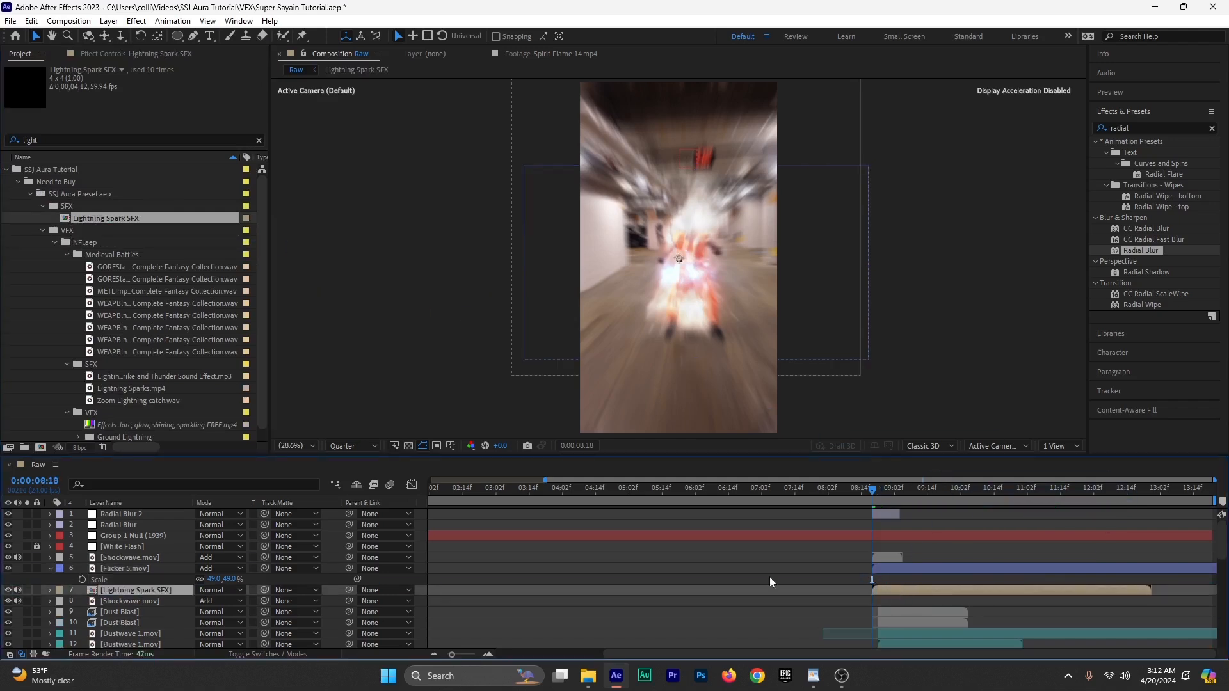
left_click(48, 569)
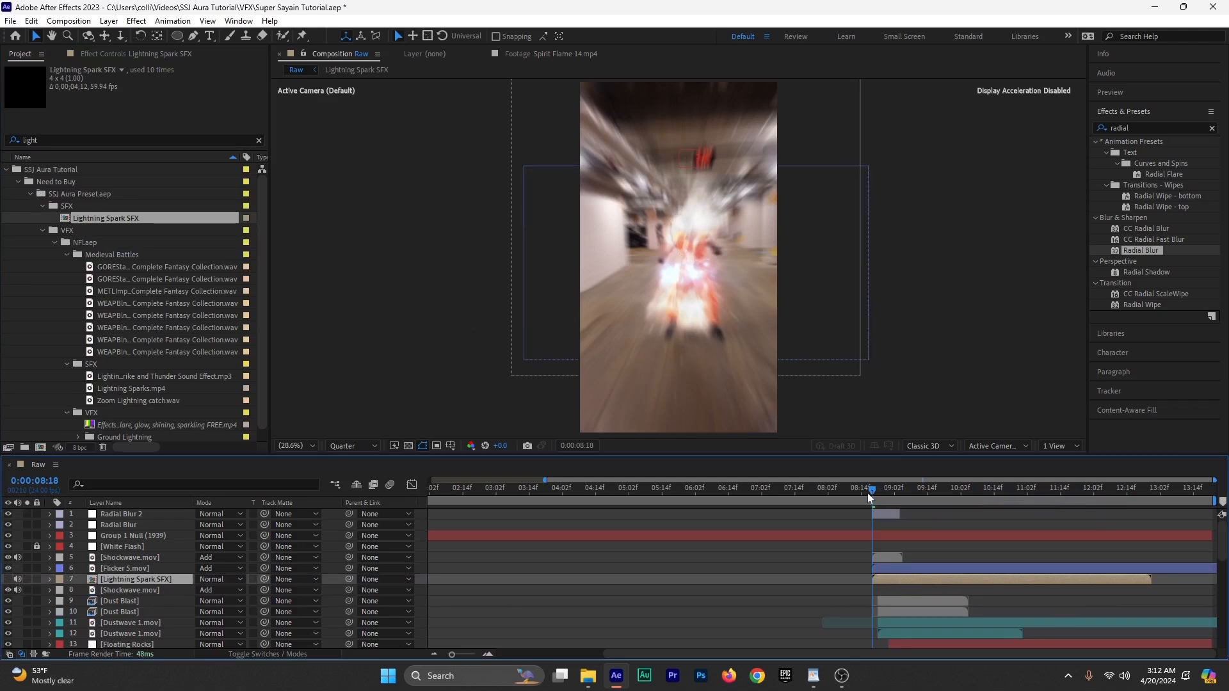
Step: Preview the electric flicker with its spark sound from 0:00:08:14 and save the project
left_click_drag(869, 497, 861, 497)
key("space")
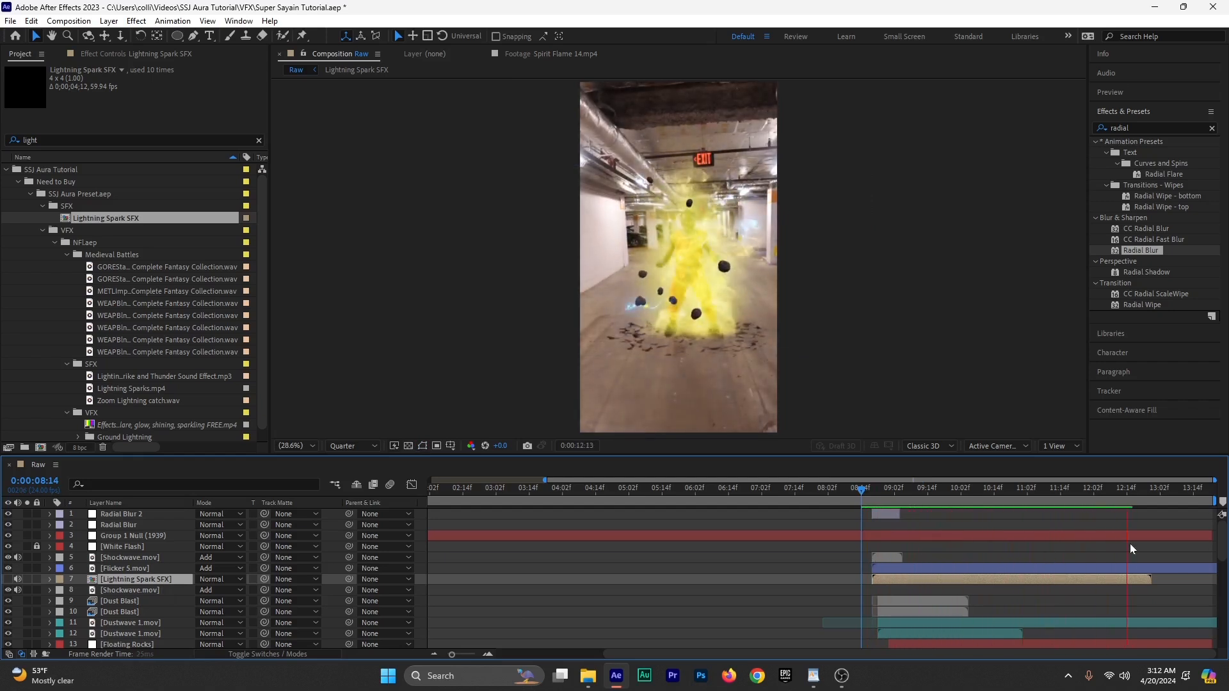
key("space")
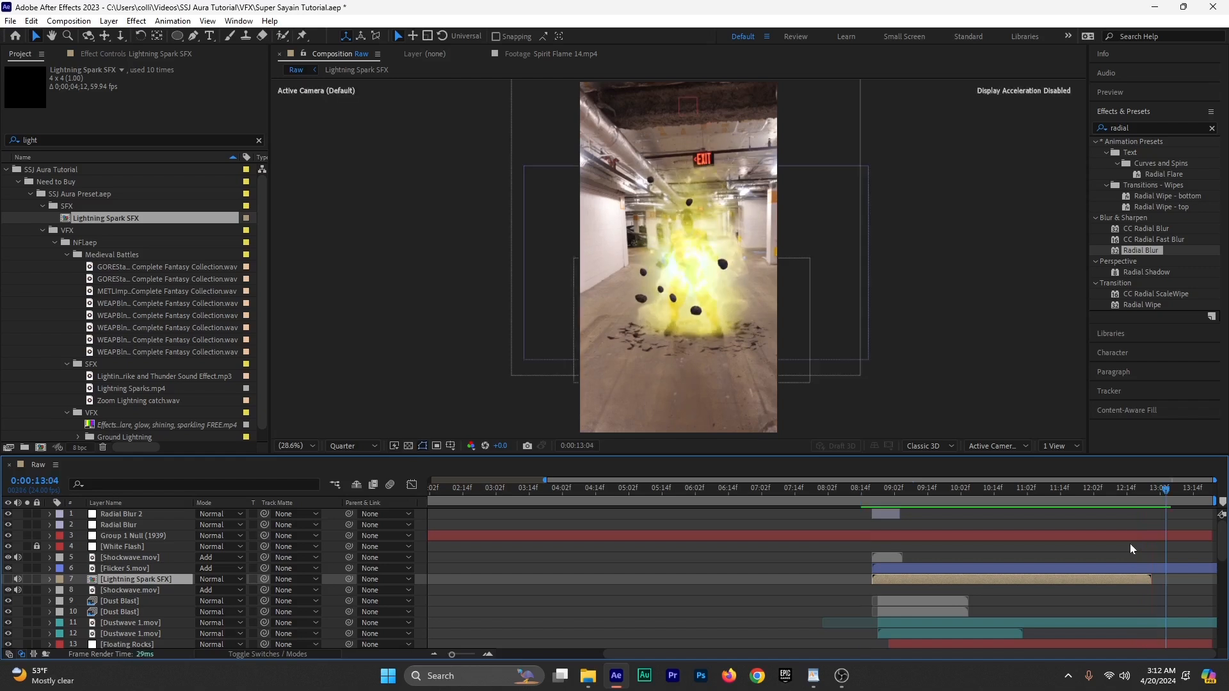
key("ctrl+s")
Step: Review the layer stack and both power-up sections by scrubbing through the composition up to 0:00:11:21
left_click_drag(897, 495, 1094, 502)
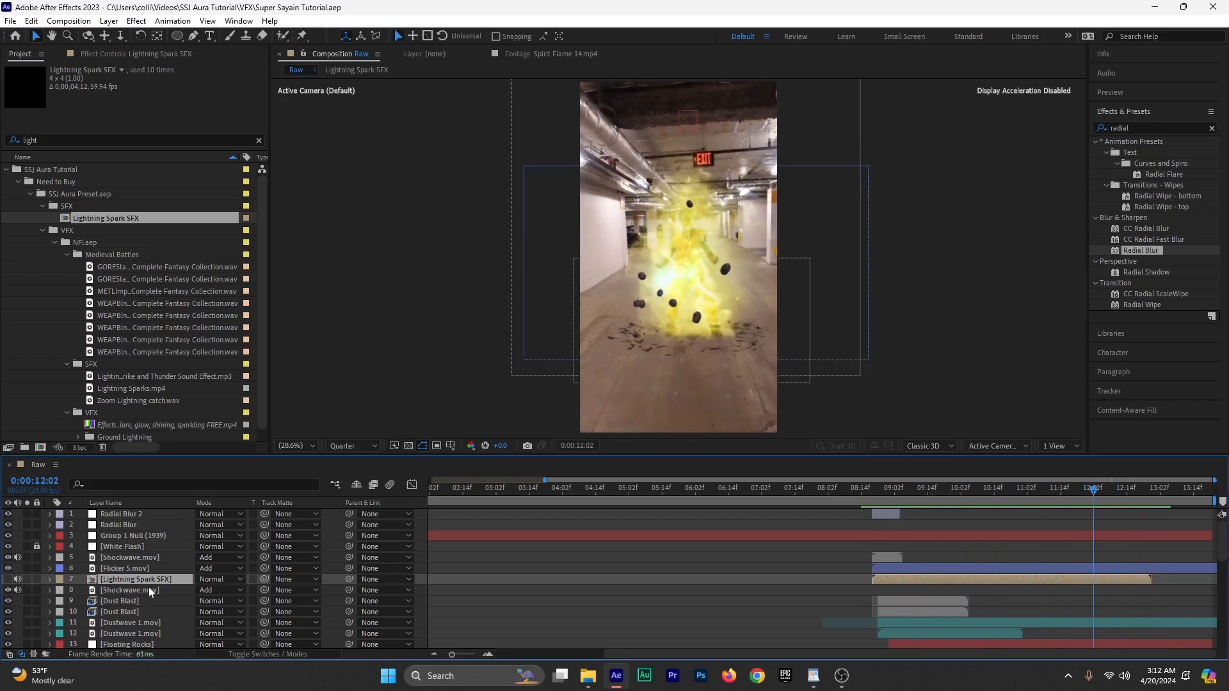
scroll(150, 592, "down", 5)
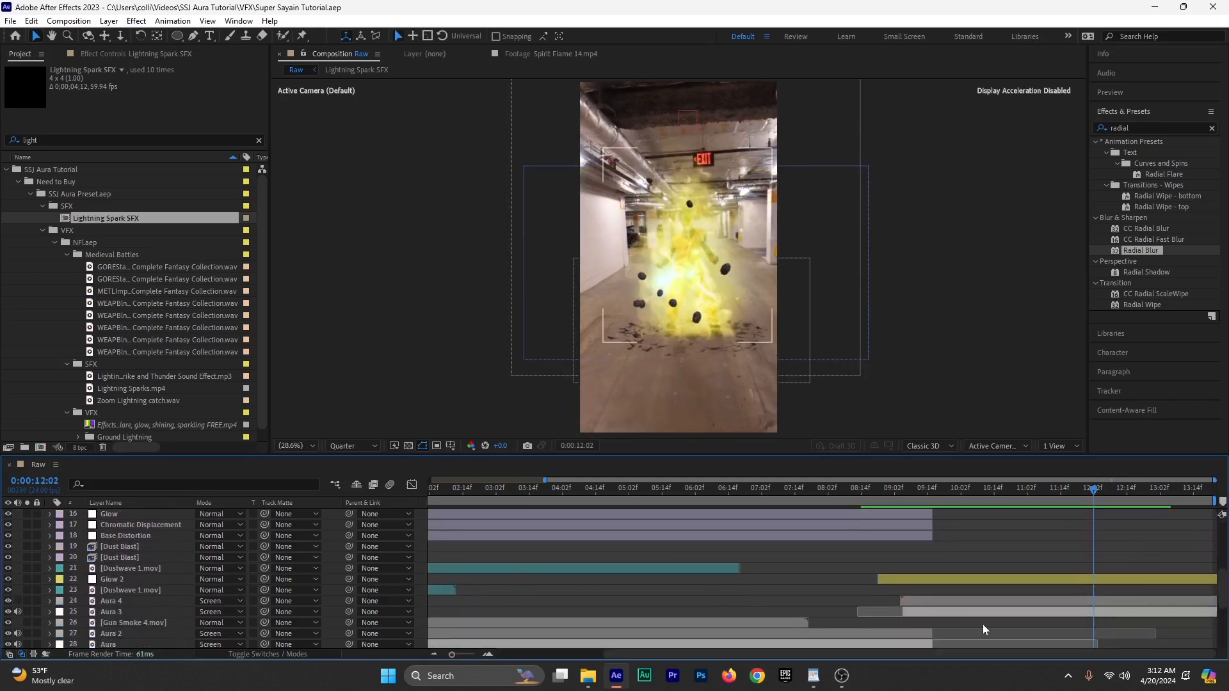
left_click_drag(1094, 509, 655, 571)
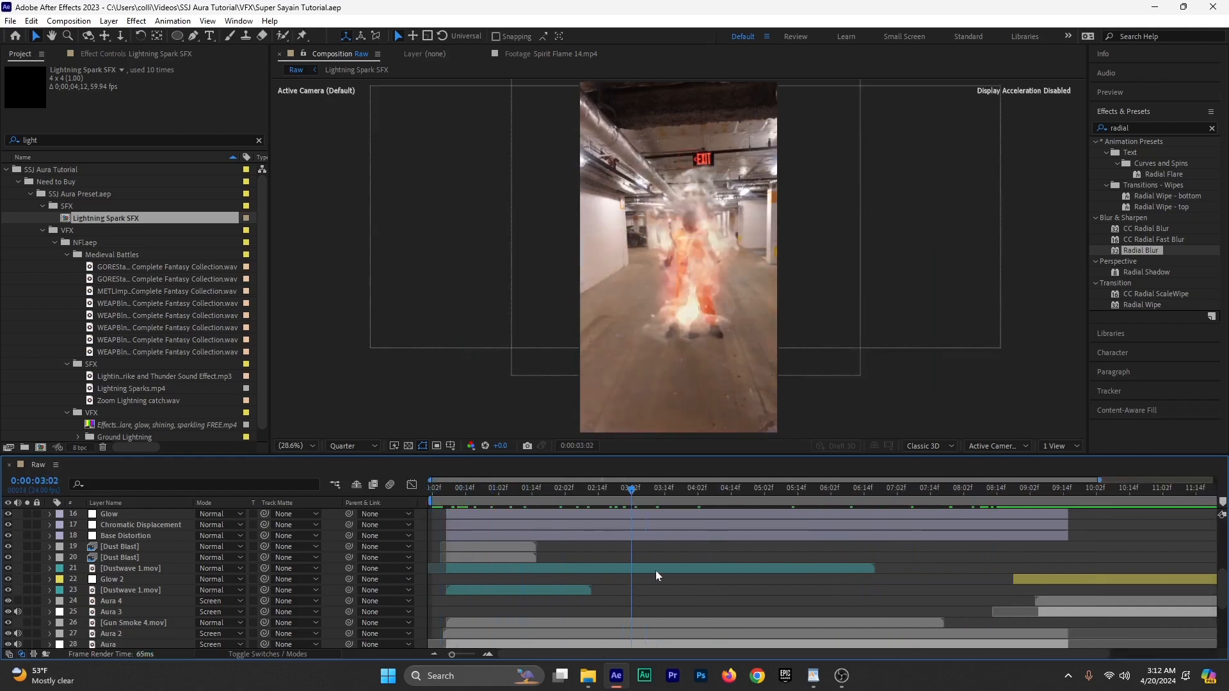
left_click_drag(817, 570, 851, 570)
left_click_drag(452, 654, 447, 654)
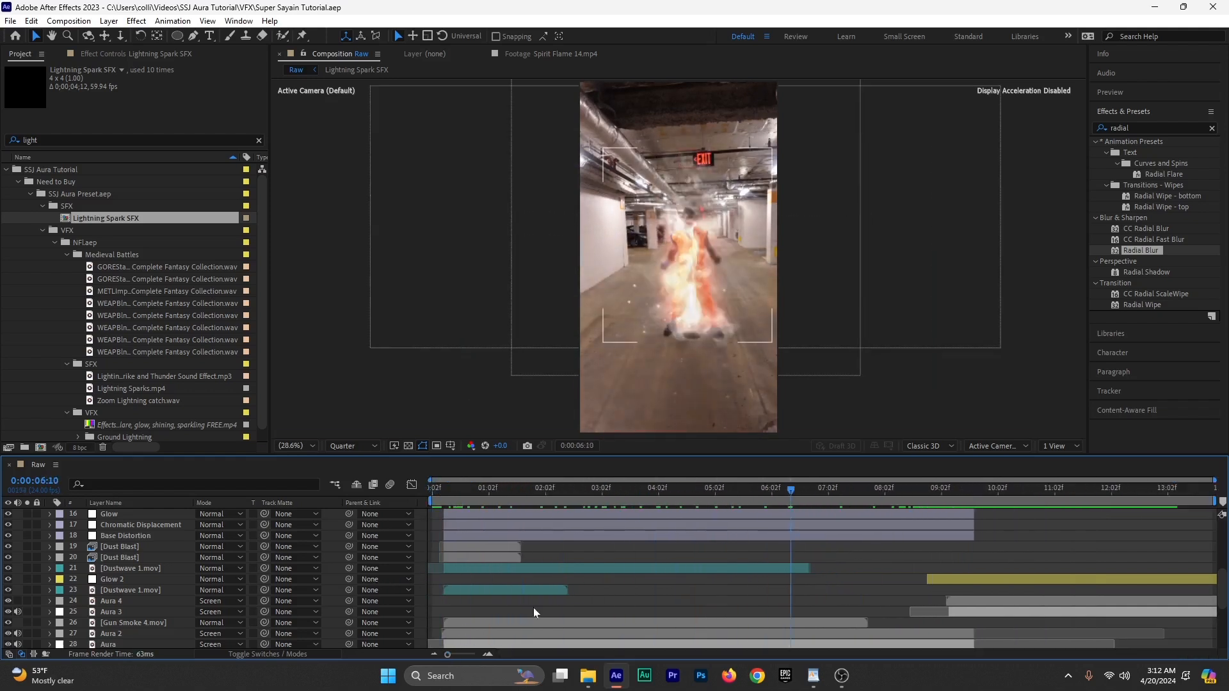
left_click_drag(946, 489, 1030, 507)
scroll(540, 583, "up", 4)
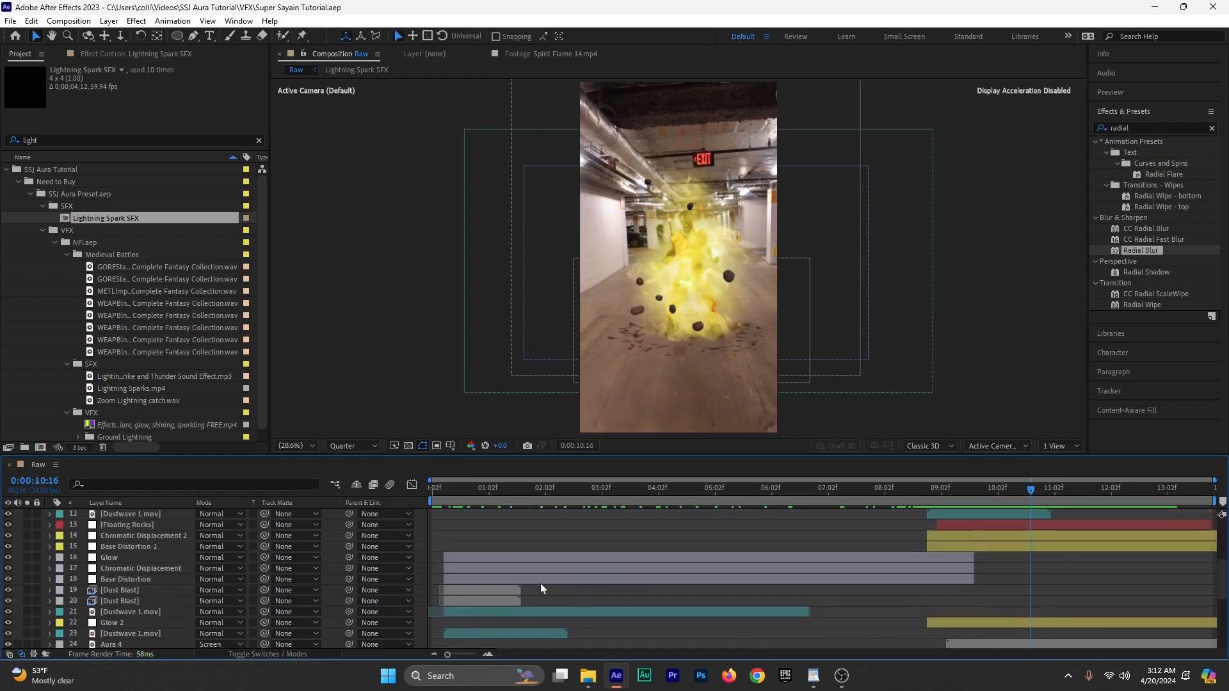
scroll(697, 564, "up", 3)
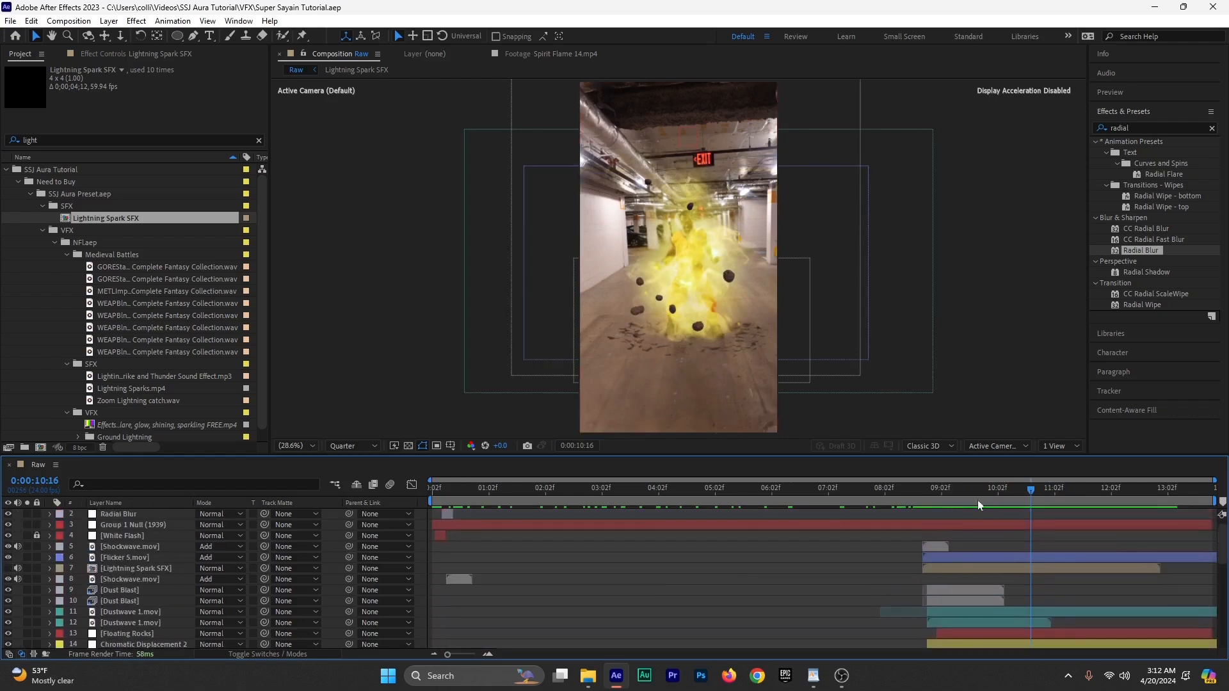
left_click_drag(978, 501, 1096, 555)
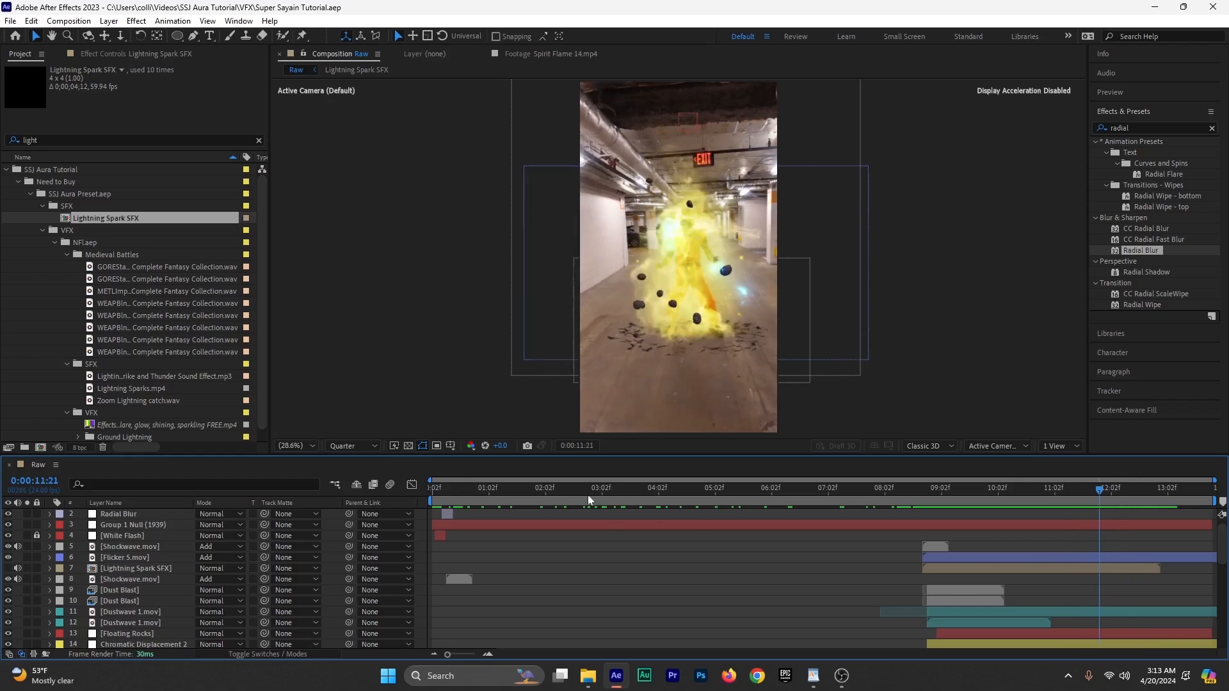
Step: Unlock and duplicate the White Flash layer, moving the copy to the second power-up near the start of the later Shockwave layer
key("Home")
scroll(113, 569, "up", 1)
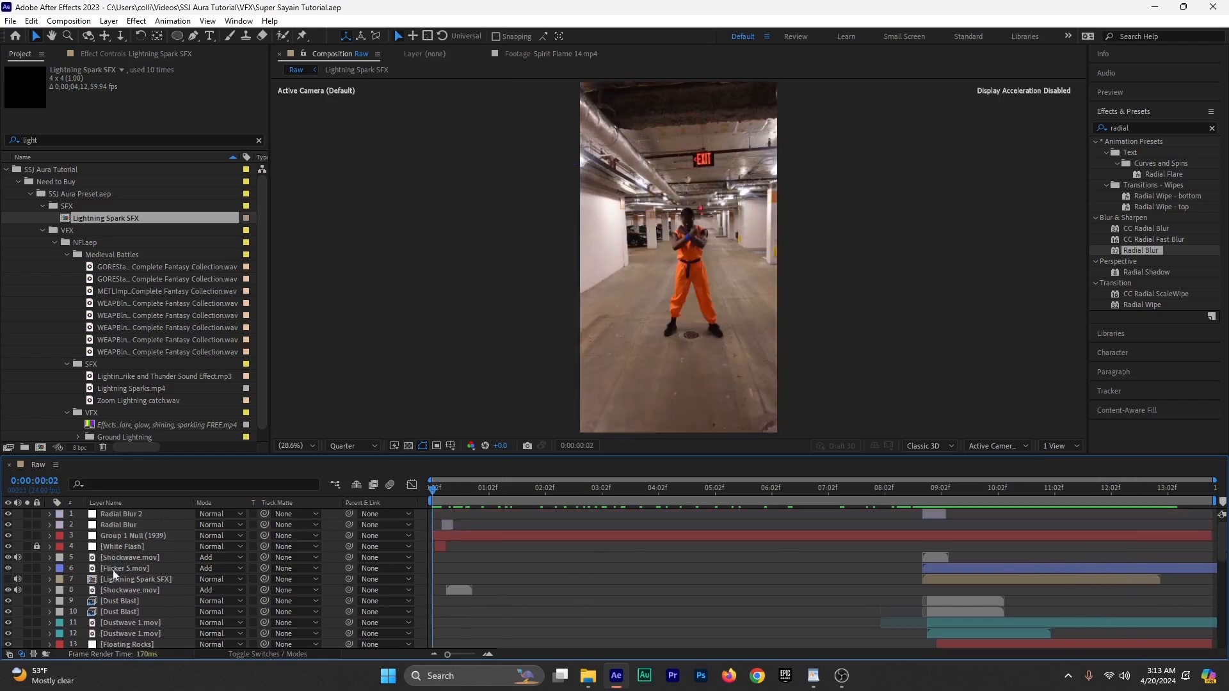
left_click(37, 546)
left_click(113, 549)
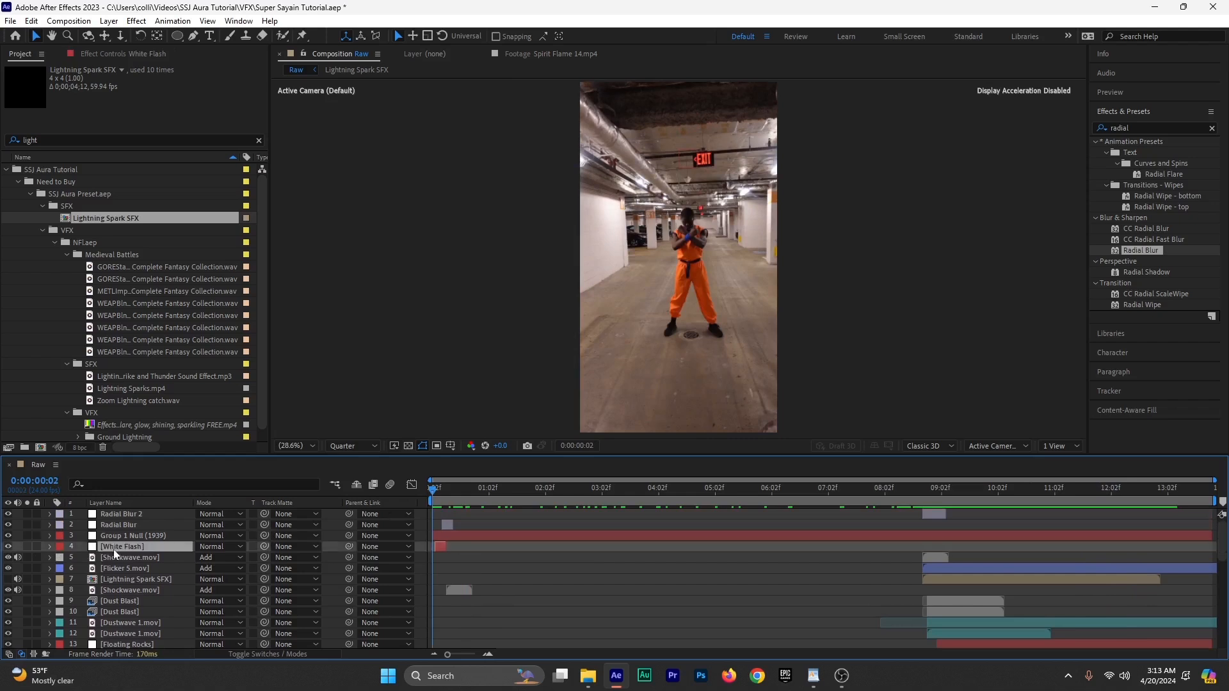
key("ctrl+d")
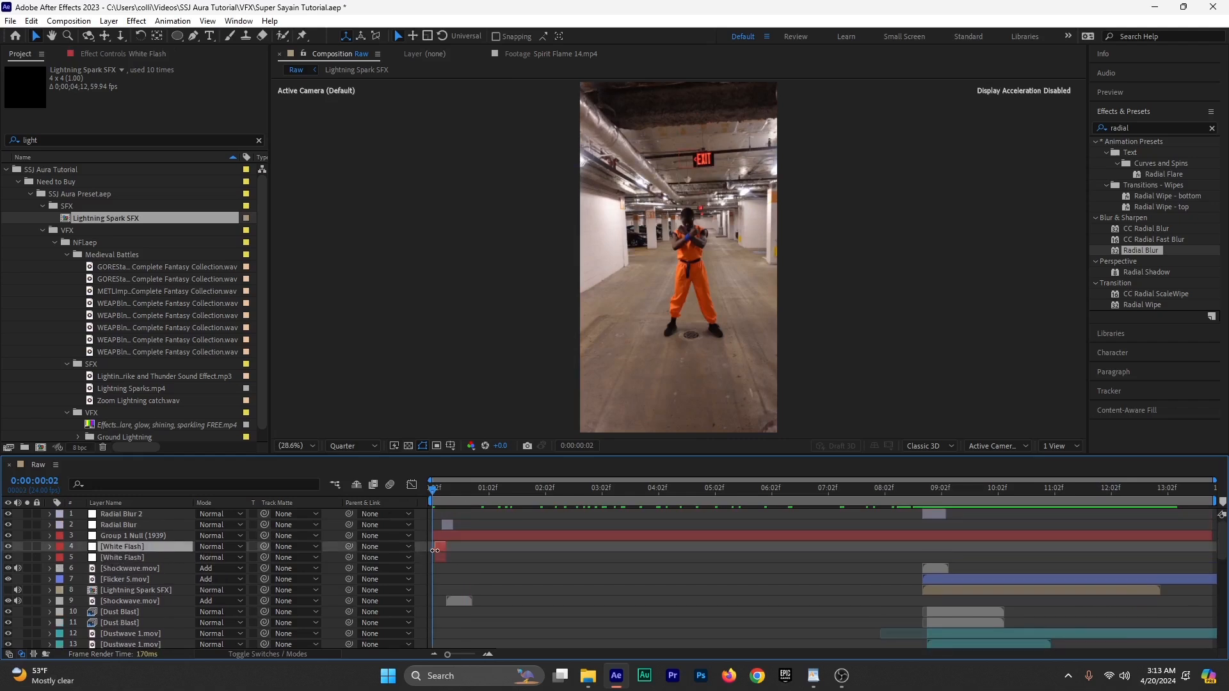
left_click_drag(439, 548, 677, 547)
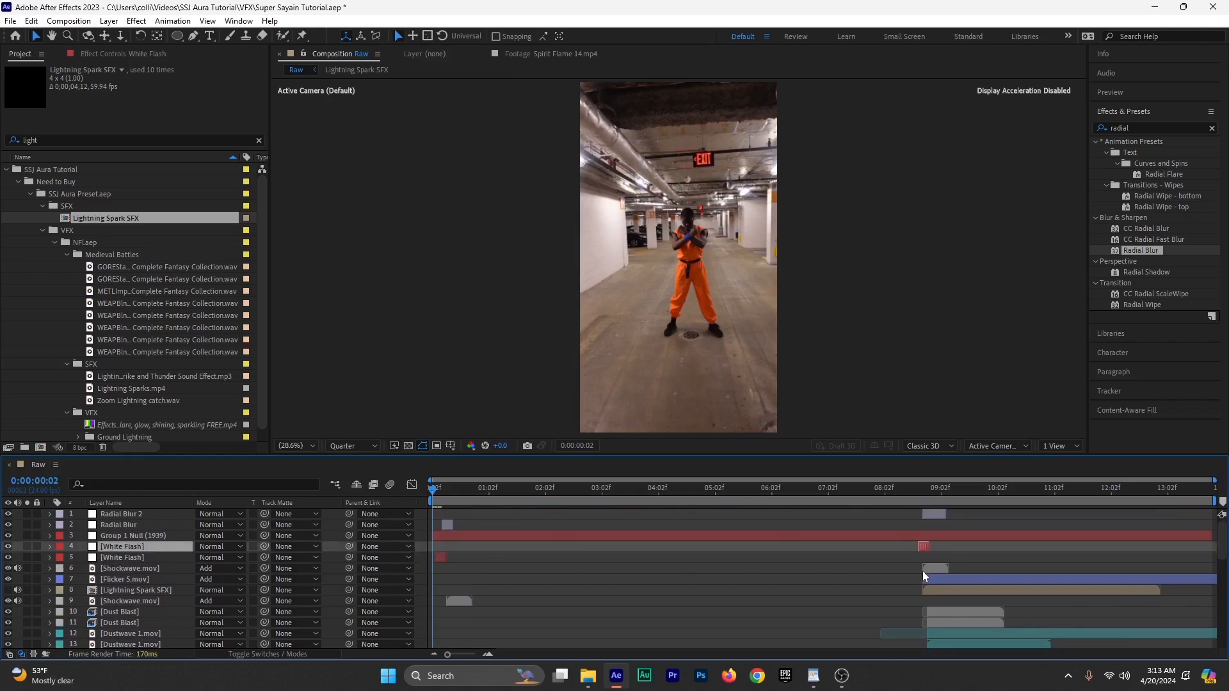
Step: Preview the second power-up's white flash from 0:00:08:12, and return the playhead to the start of the composition
left_click(921, 499)
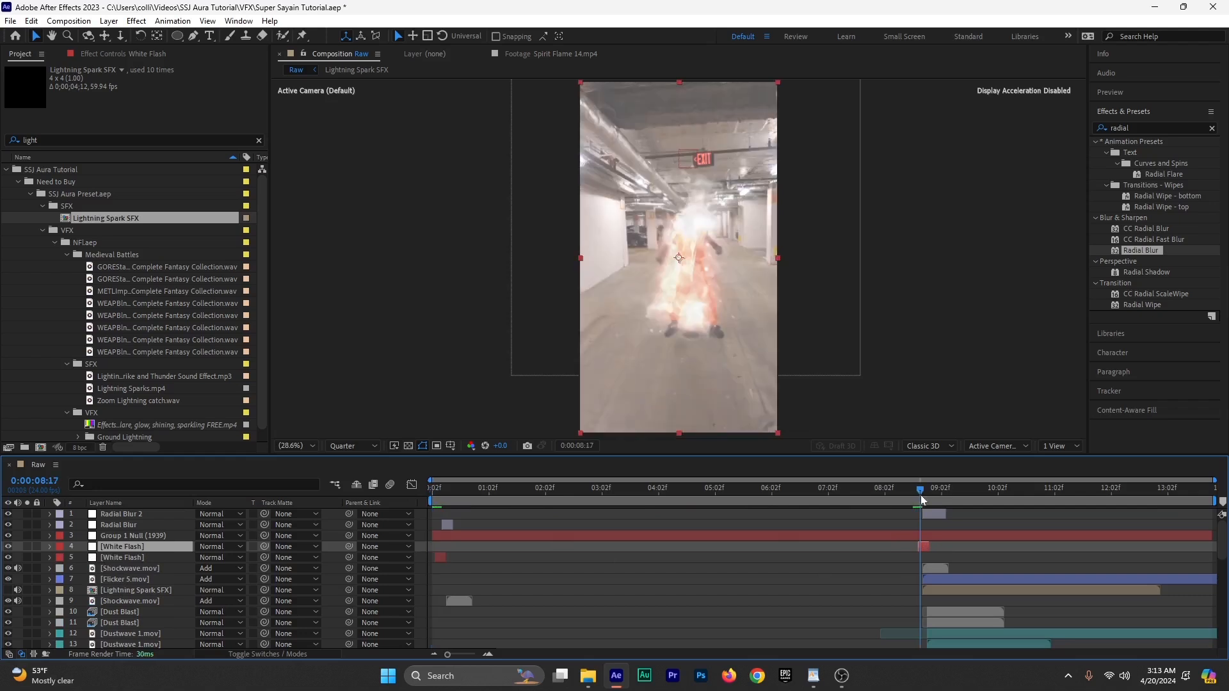
left_click_drag(923, 500, 903, 536)
key("space")
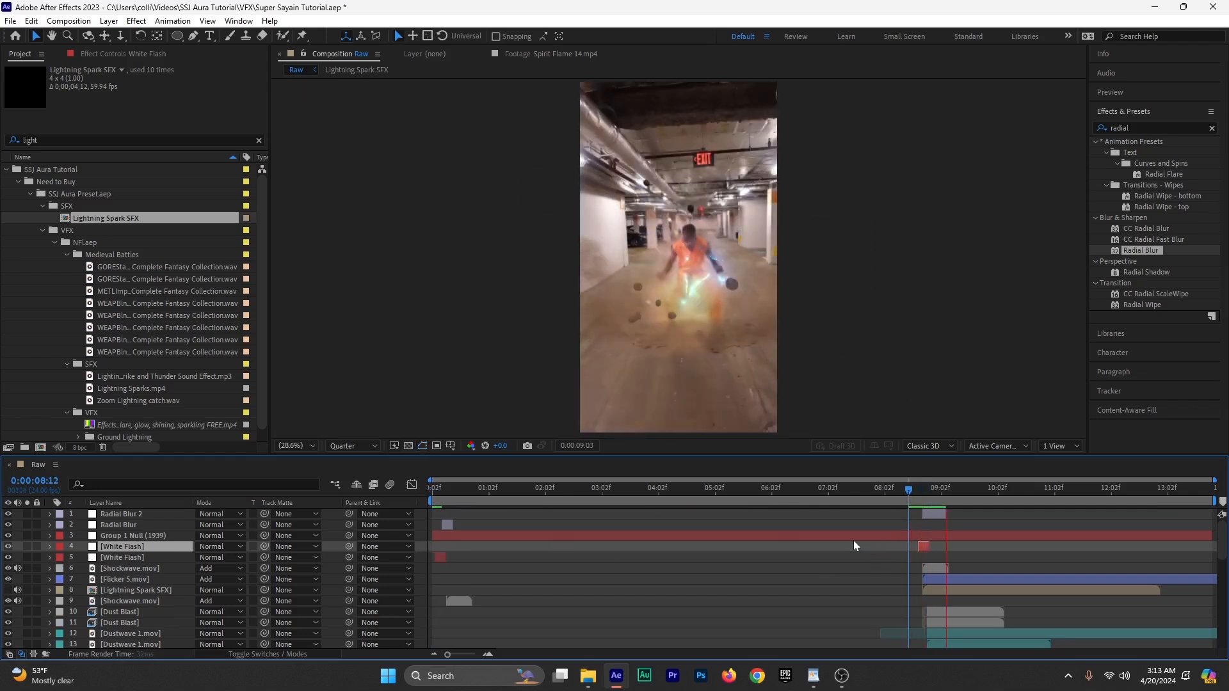
left_click(916, 493)
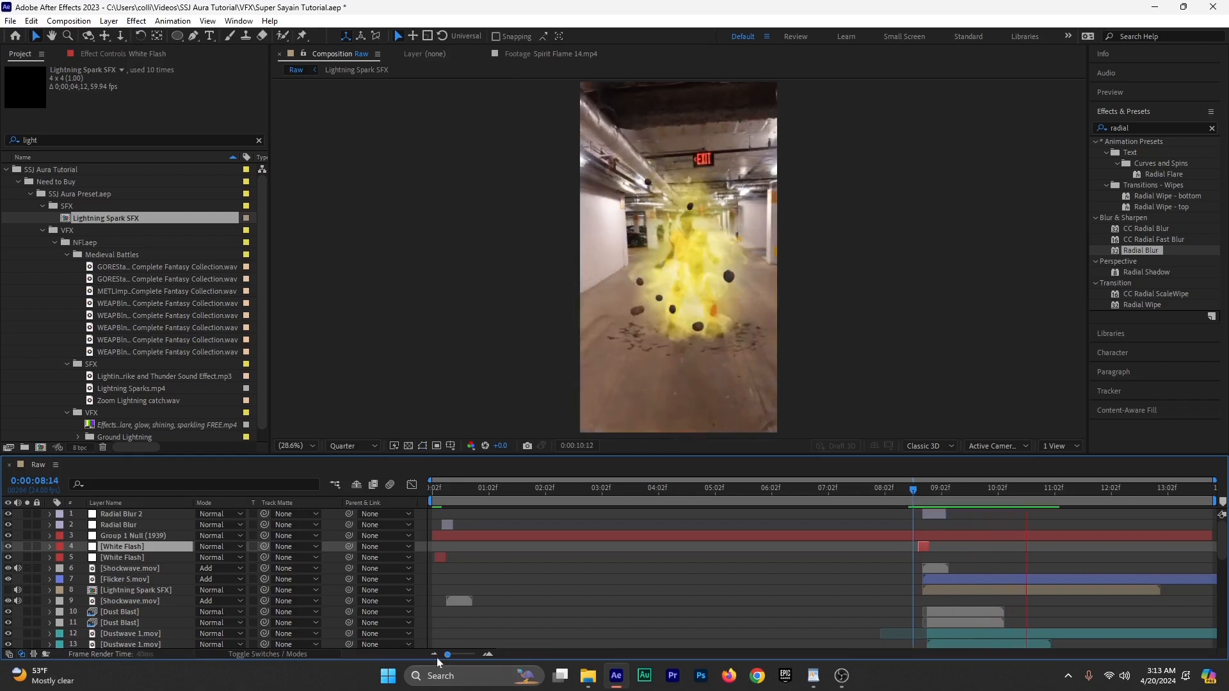
left_click_drag(996, 497, 381, 581)
Step: Unlock the Normal Form layer and pre-compose all layers into a new composition named Done, moving all attributes into it
scroll(295, 585, "down", 6)
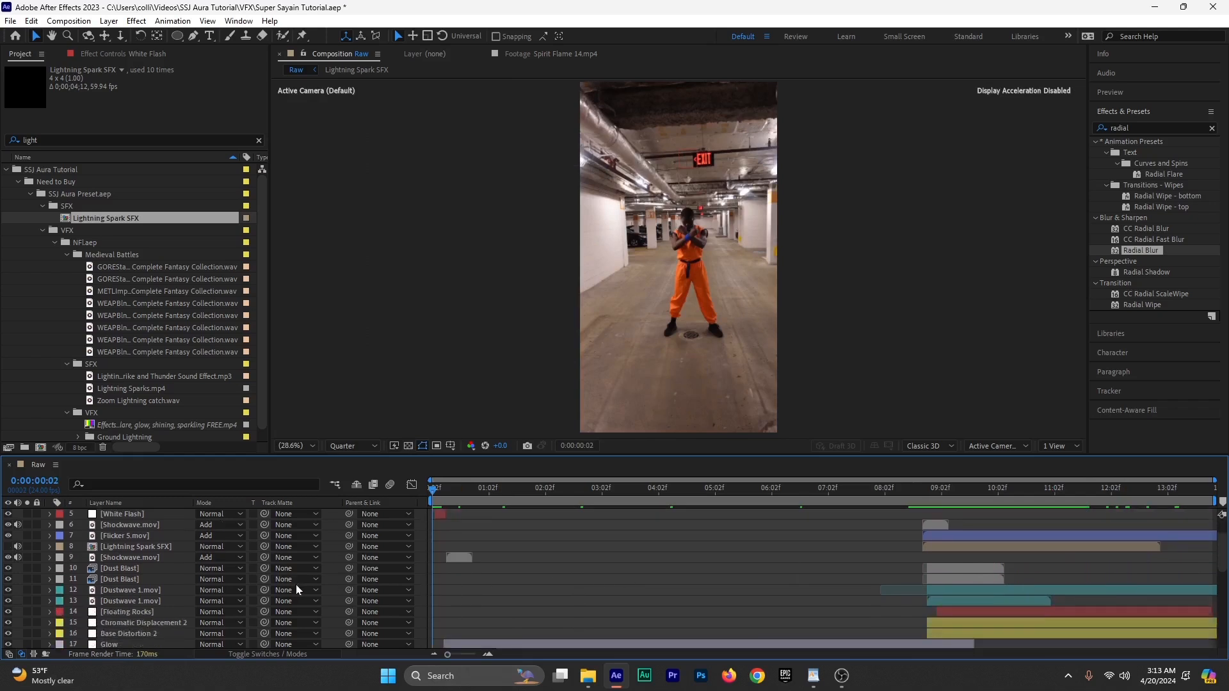
scroll(237, 603, "down", 4)
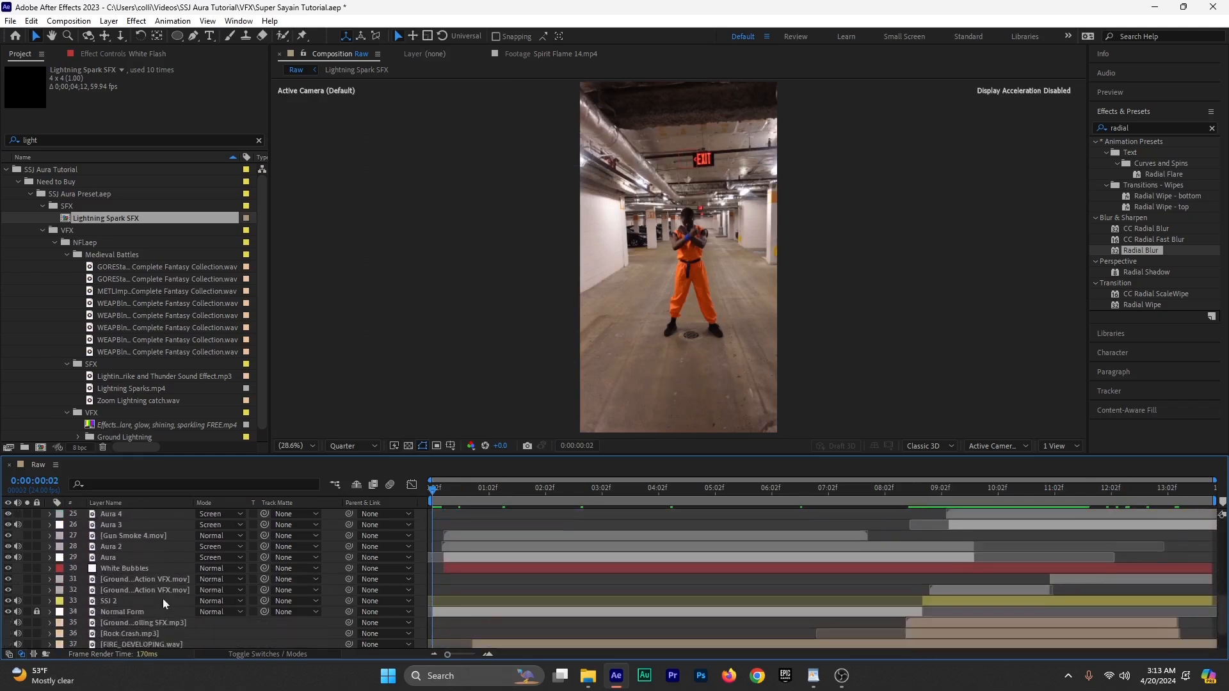
scroll(133, 571, "down", 1)
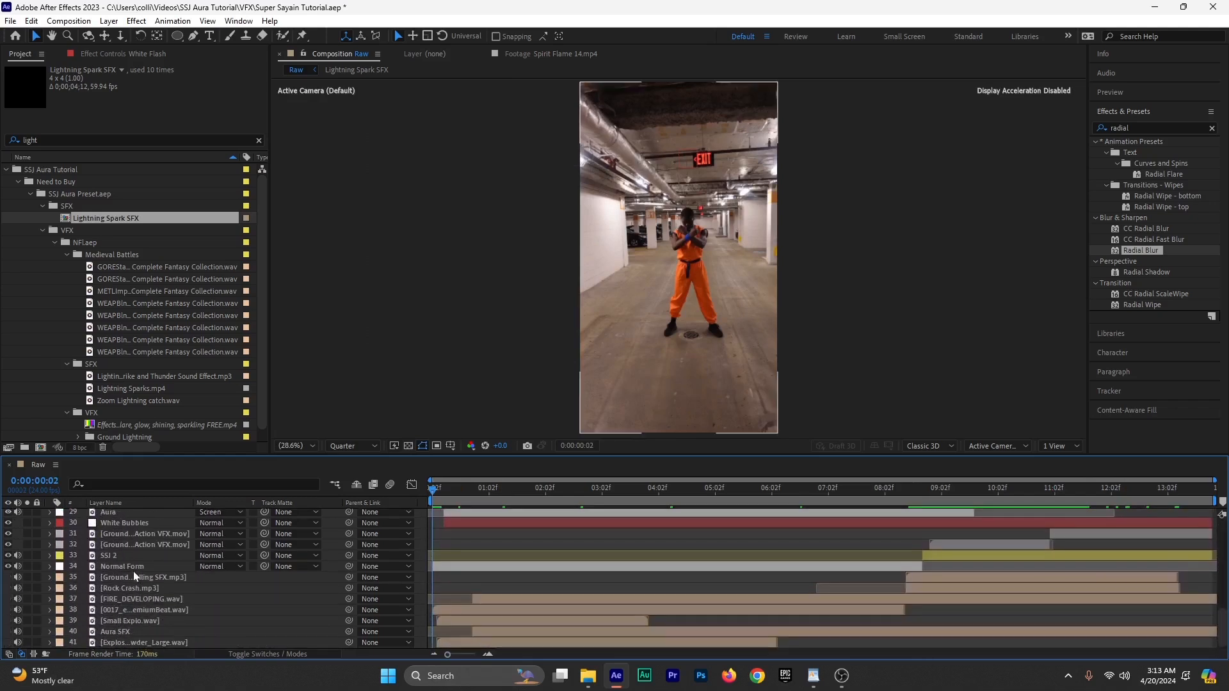
left_click(120, 642)
left_click_drag(897, 284, 972, 209)
right_click(135, 575)
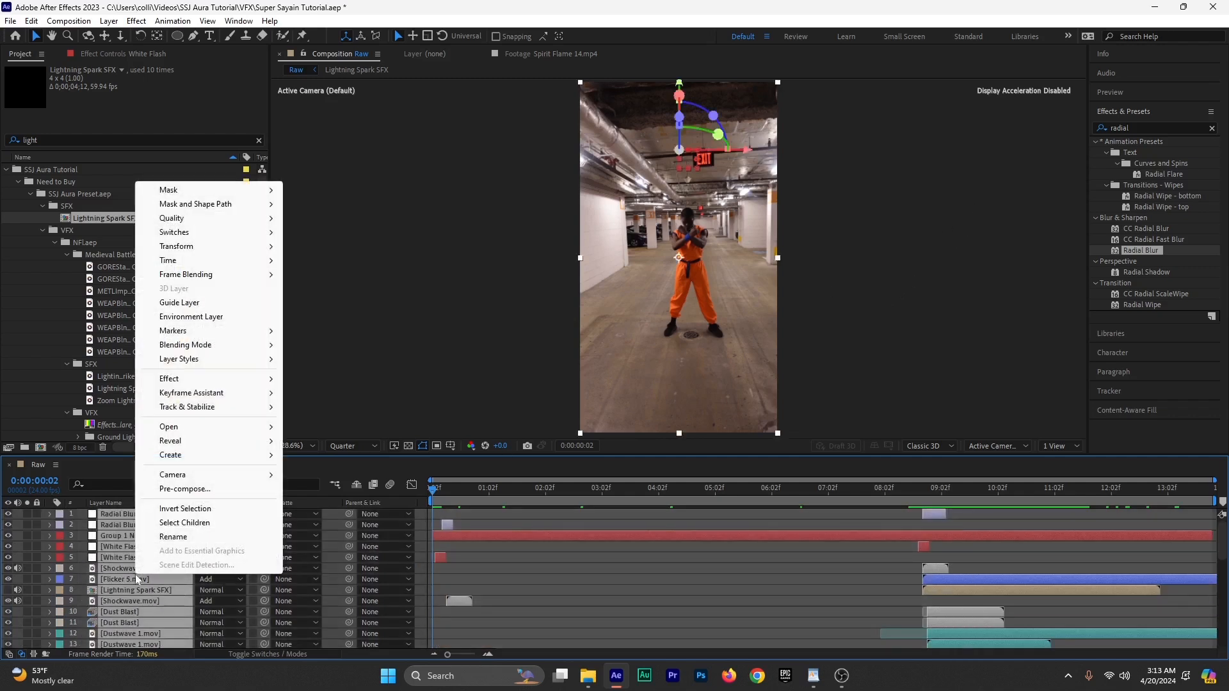
left_click(192, 489)
key("BackSpace")
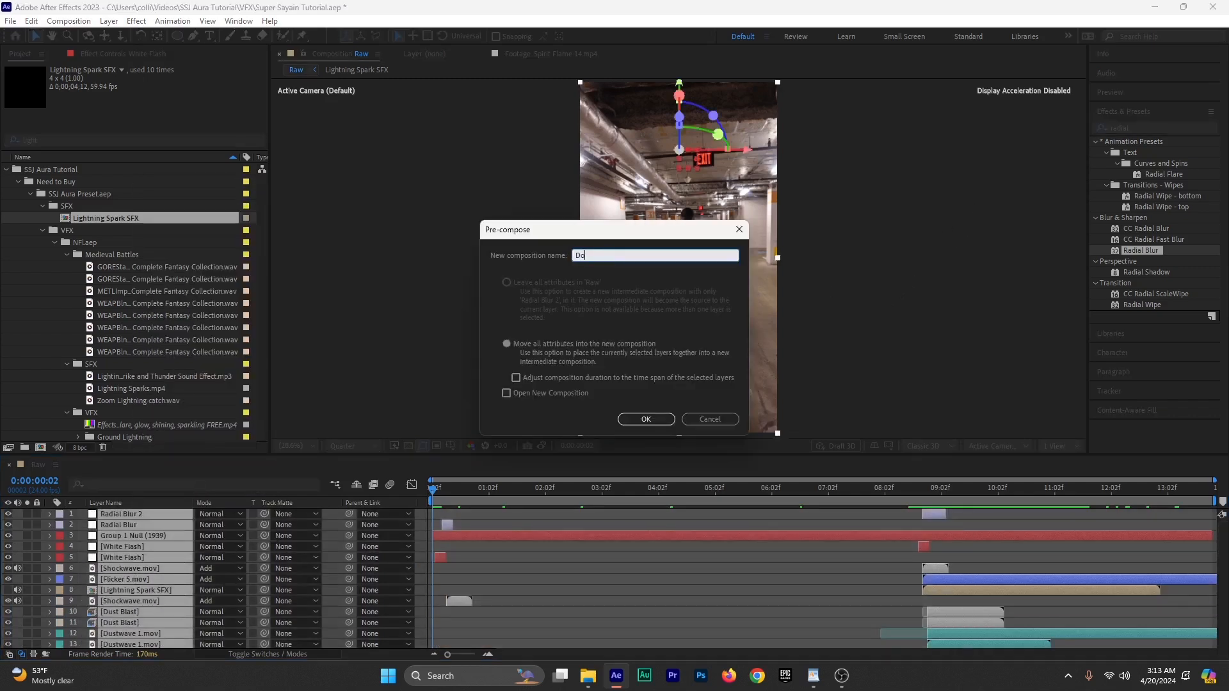
key("Return")
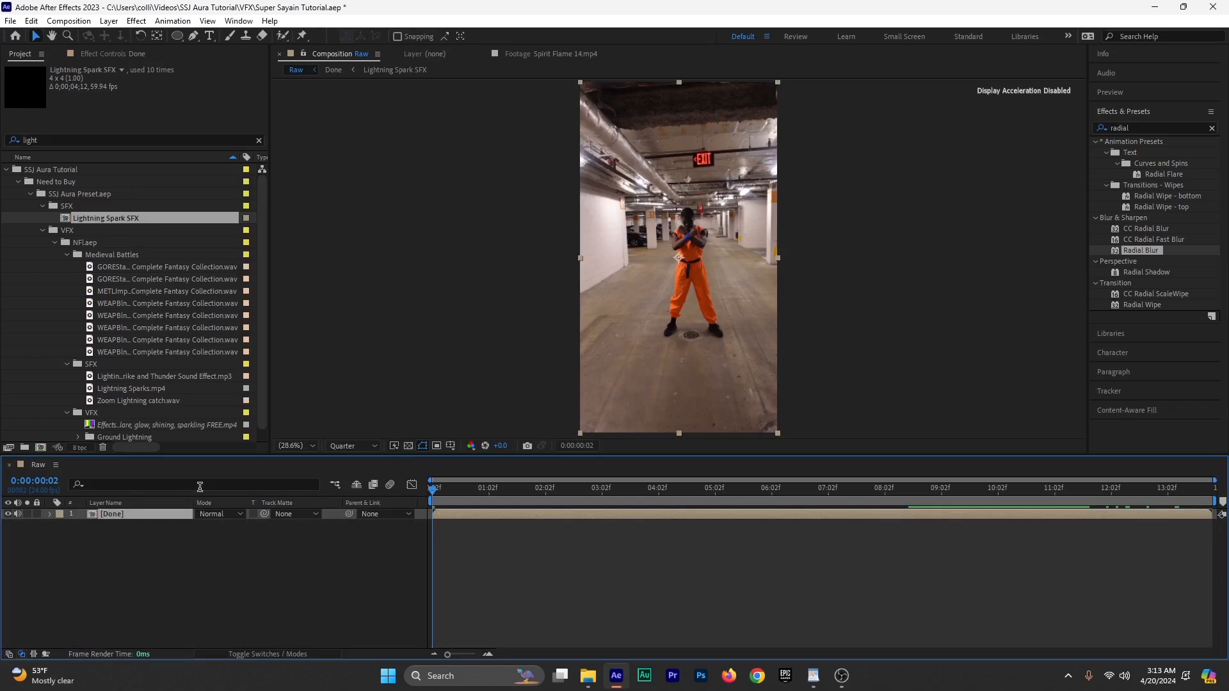
Step: Scrub through the pre-composed shot to 0:00:12:00, open the Done composition and check the aura around 0:00:11:00
left_click_drag(447, 490, 1108, 543)
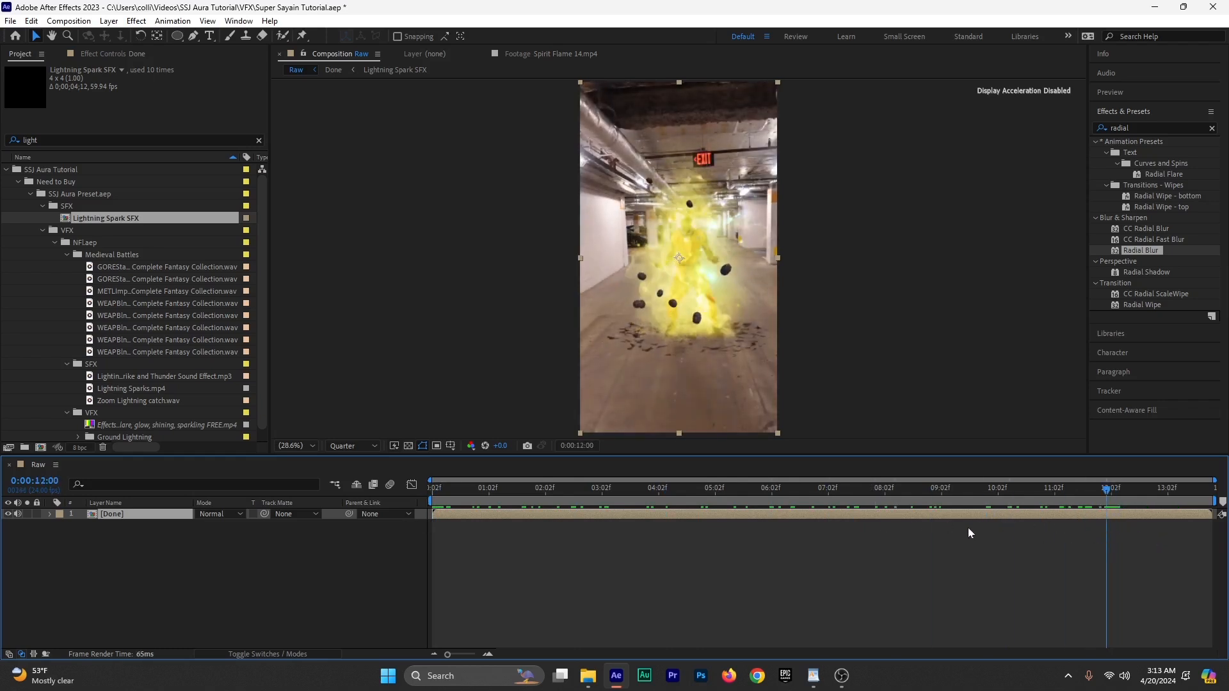
double_click(1094, 516)
mouse_move(1061, 490)
left_mouse_down()
mouse_move(939, 497)
mouse_move(1050, 505)
left_mouse_up()
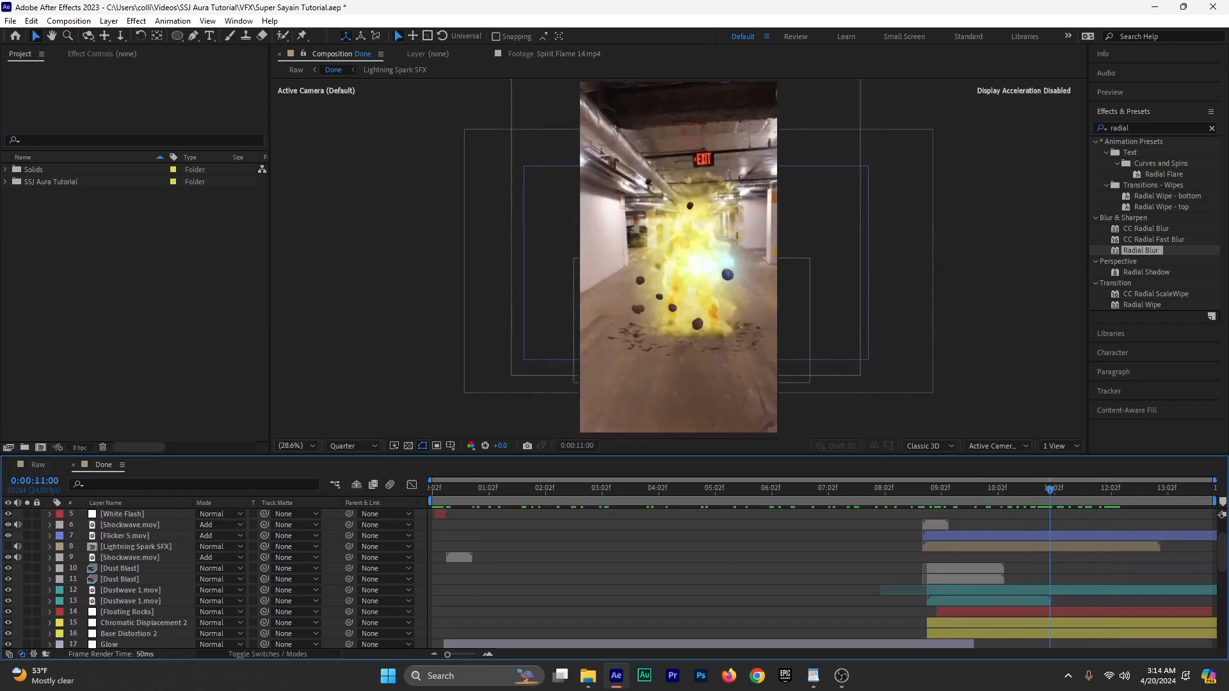
Step: Duplicate the Glow 2 layer and remove the masks from the copy so its glow covers the full frame
scroll(958, 578, "up", 1)
scroll(960, 575, "down", 5)
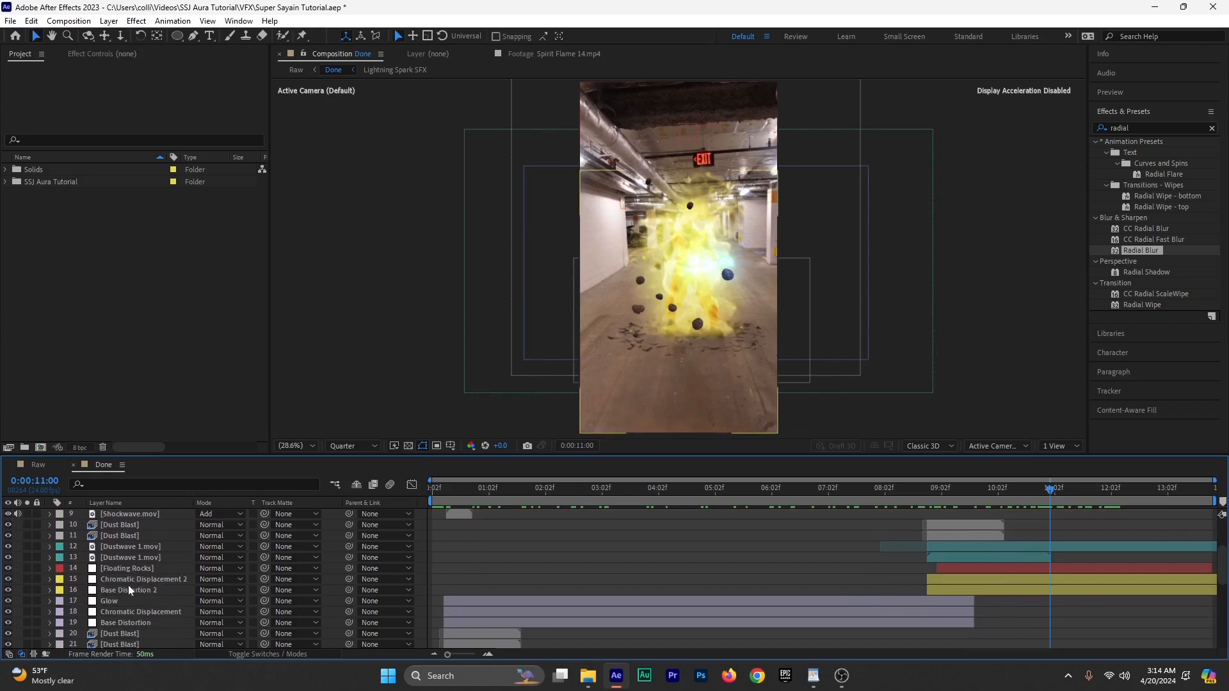
left_click(122, 601)
scroll(853, 584, "down", 5)
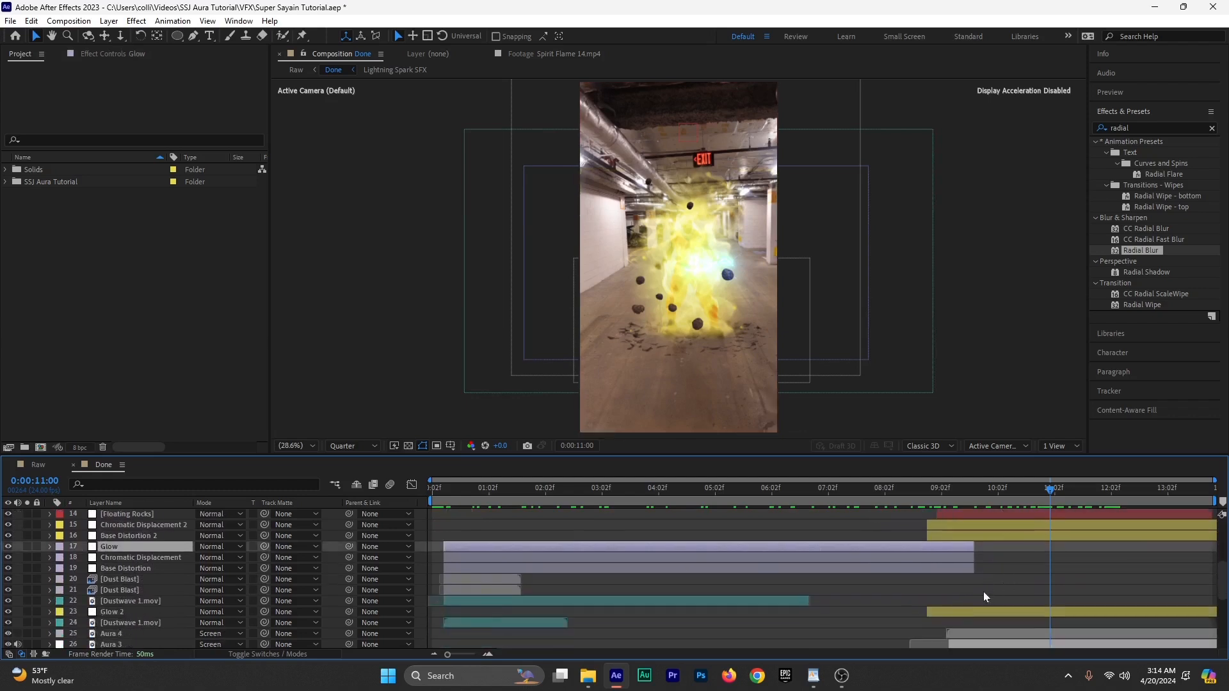
left_click(962, 613)
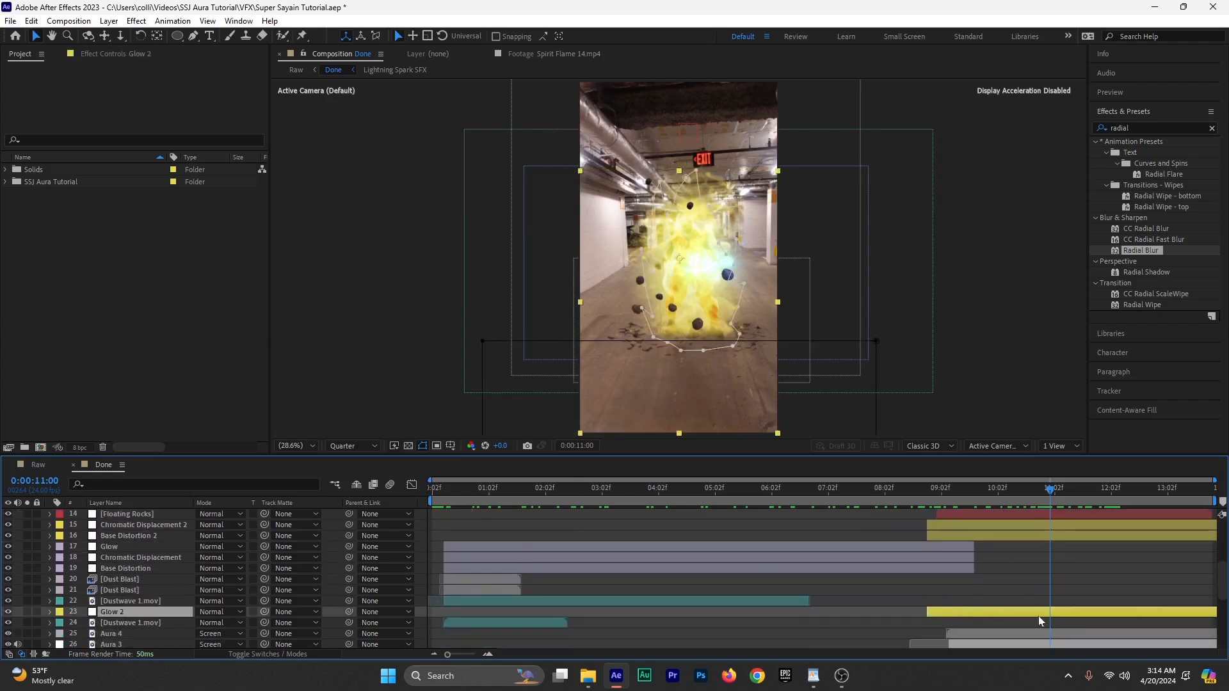
key("ctrl+d")
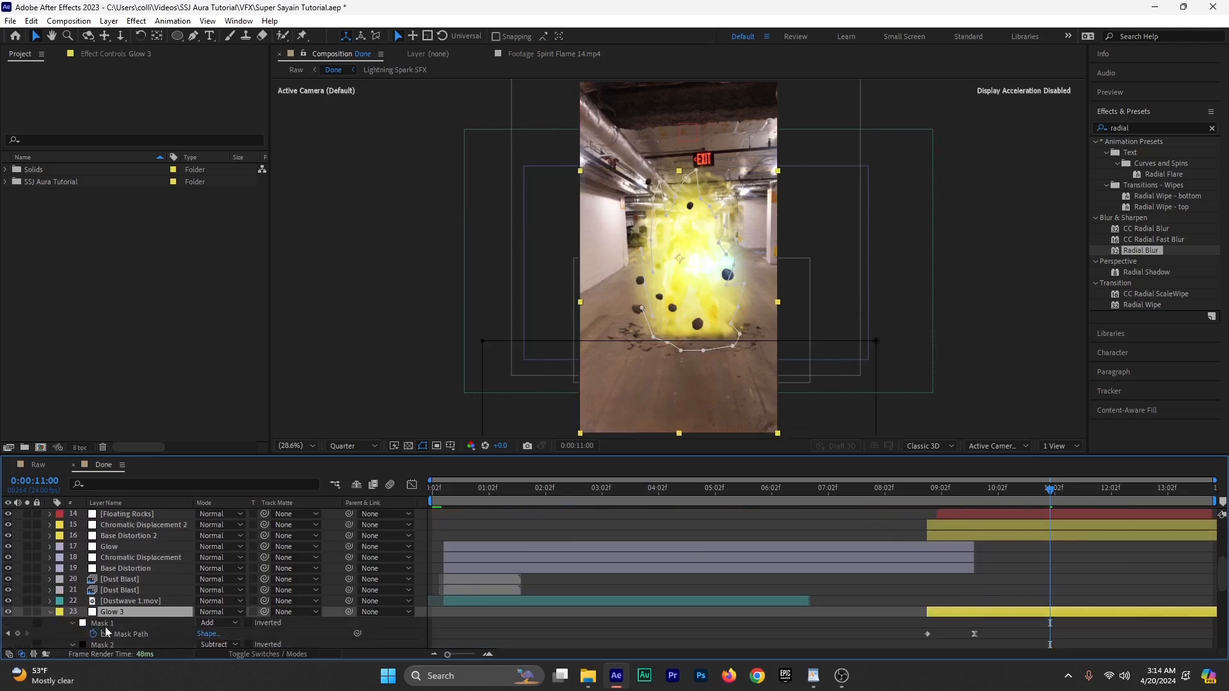
key("m")
key("m")
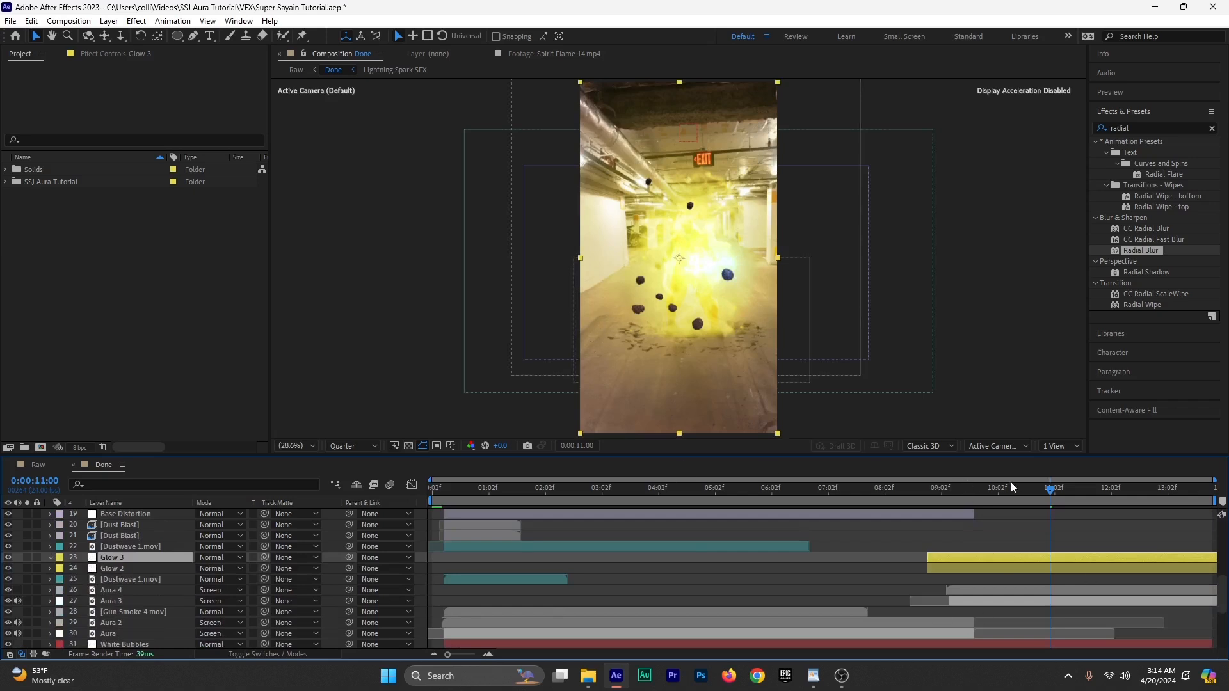
Step: Check the unmasked glow over the second power-up and move Glow 3 above the Shockwave layer, directly below the White Flash layers
left_click_drag(1039, 496, 1087, 502)
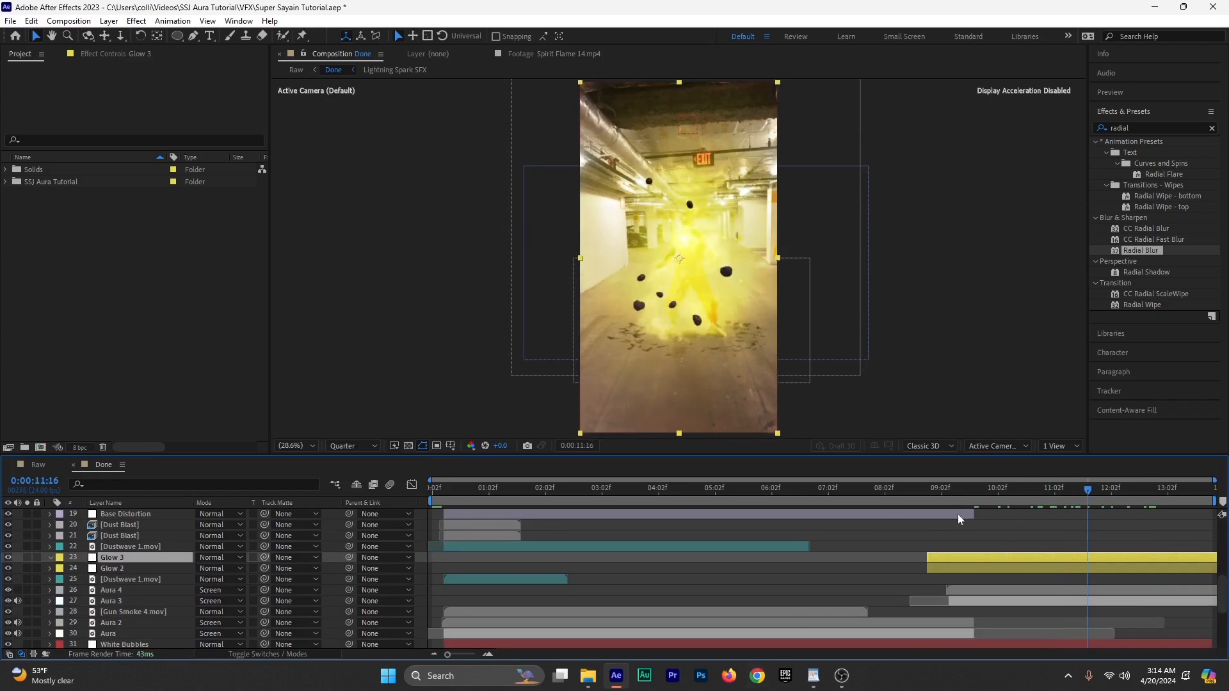
mouse_move(959, 494)
left_mouse_down()
mouse_move(931, 498)
mouse_move(957, 494)
left_mouse_up()
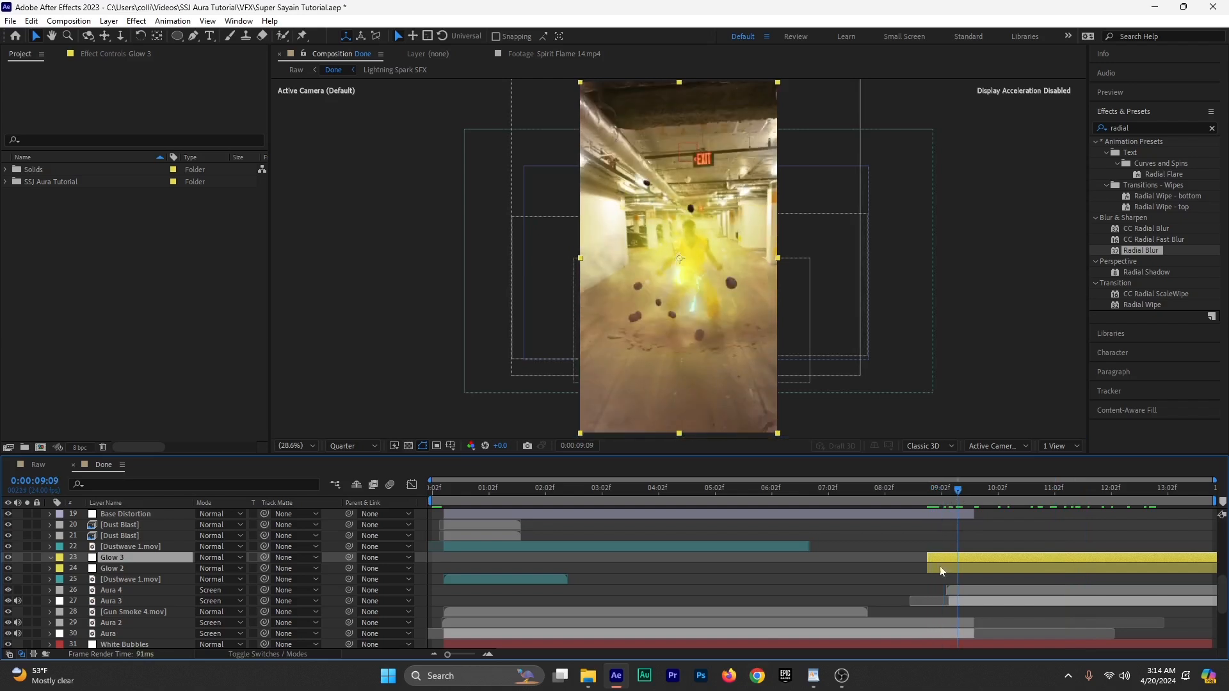
left_click(929, 493)
left_click_drag(929, 498, 934, 498)
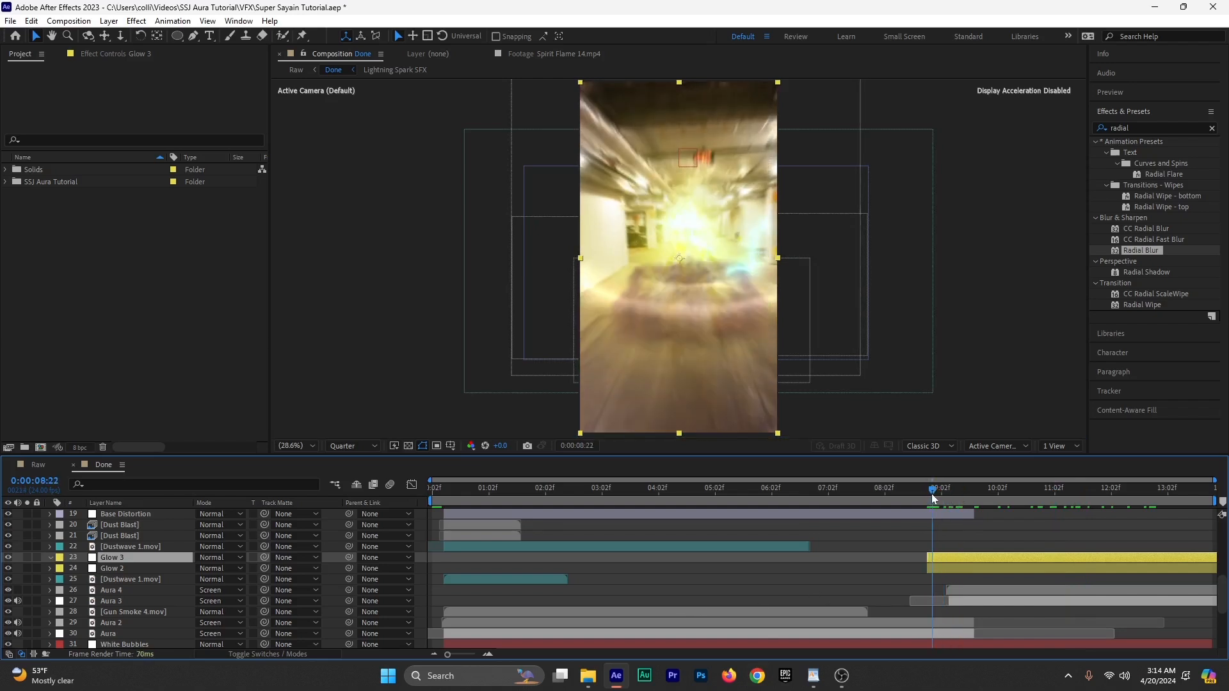
mouse_move(119, 558)
left_mouse_down()
mouse_move(119, 507)
mouse_move(128, 559)
left_mouse_up()
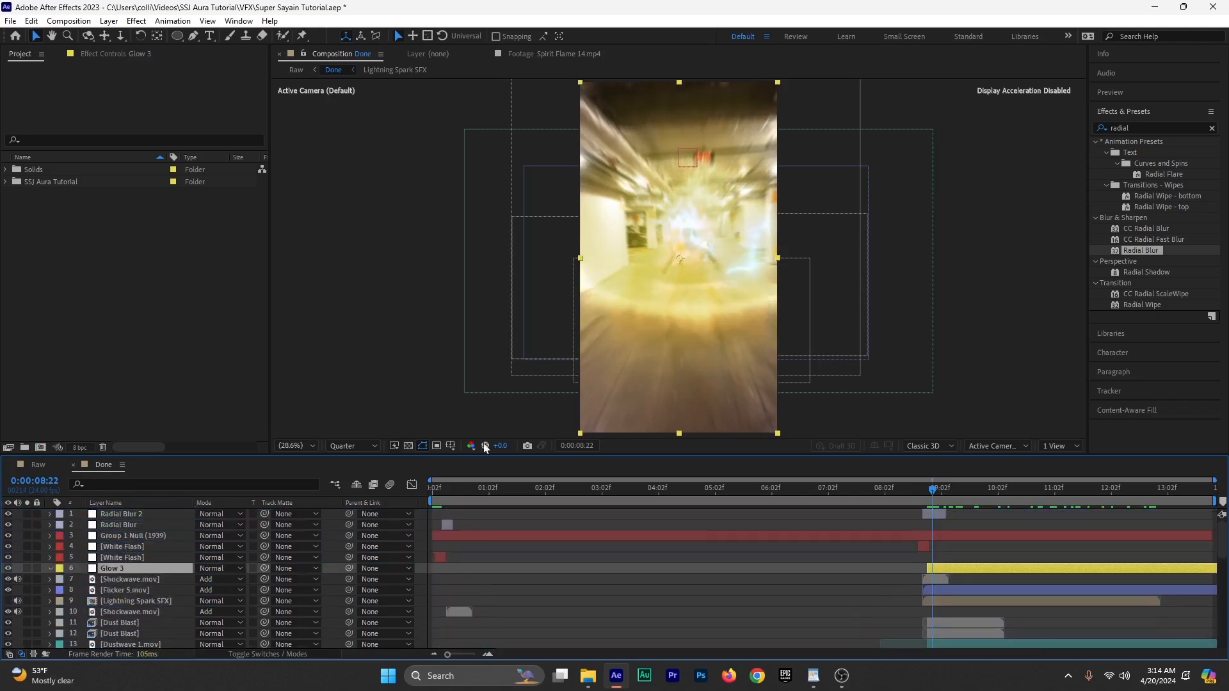
Step: Animate Glow 3's opacity with keyframes of 64% at 0:00:08:20 and 19% at 0:00:08:21
left_click(927, 489)
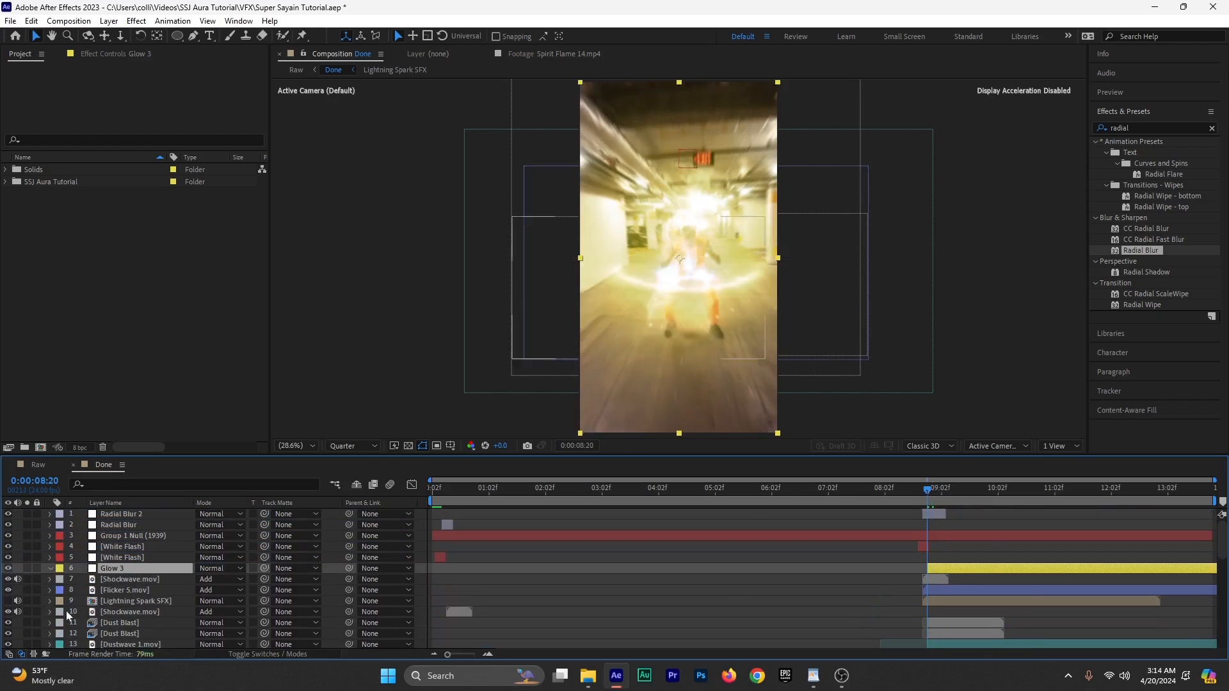
key("t")
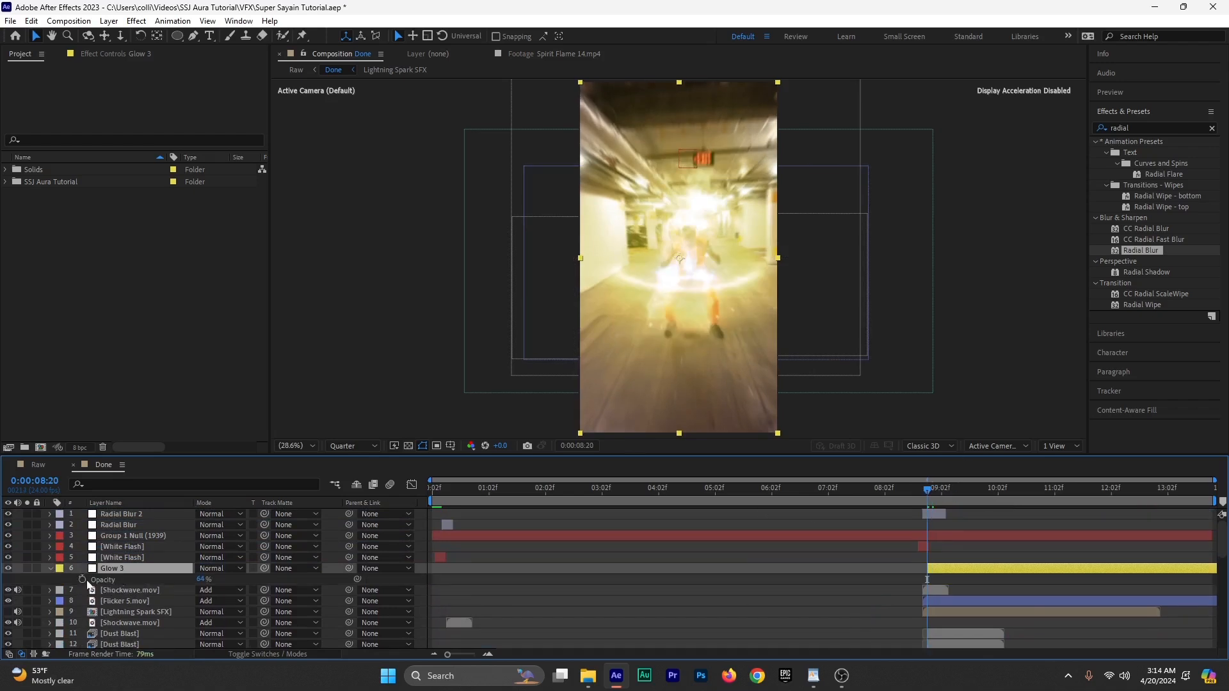
left_click(82, 579)
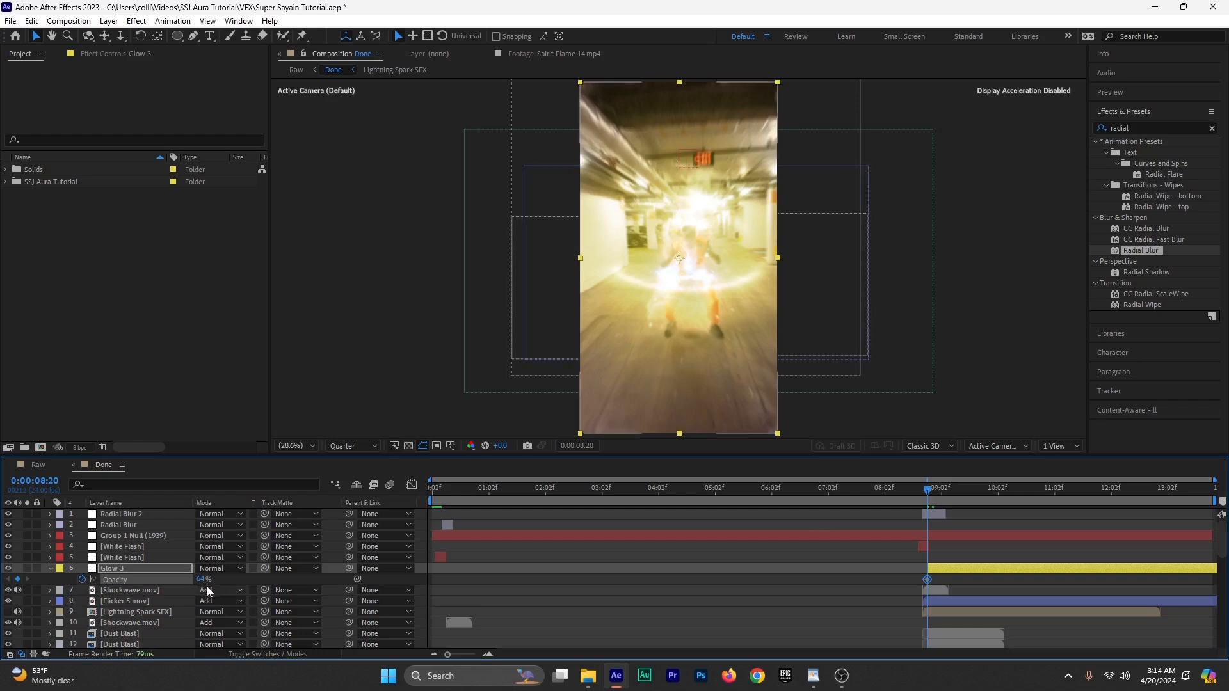
left_click(1200, 91)
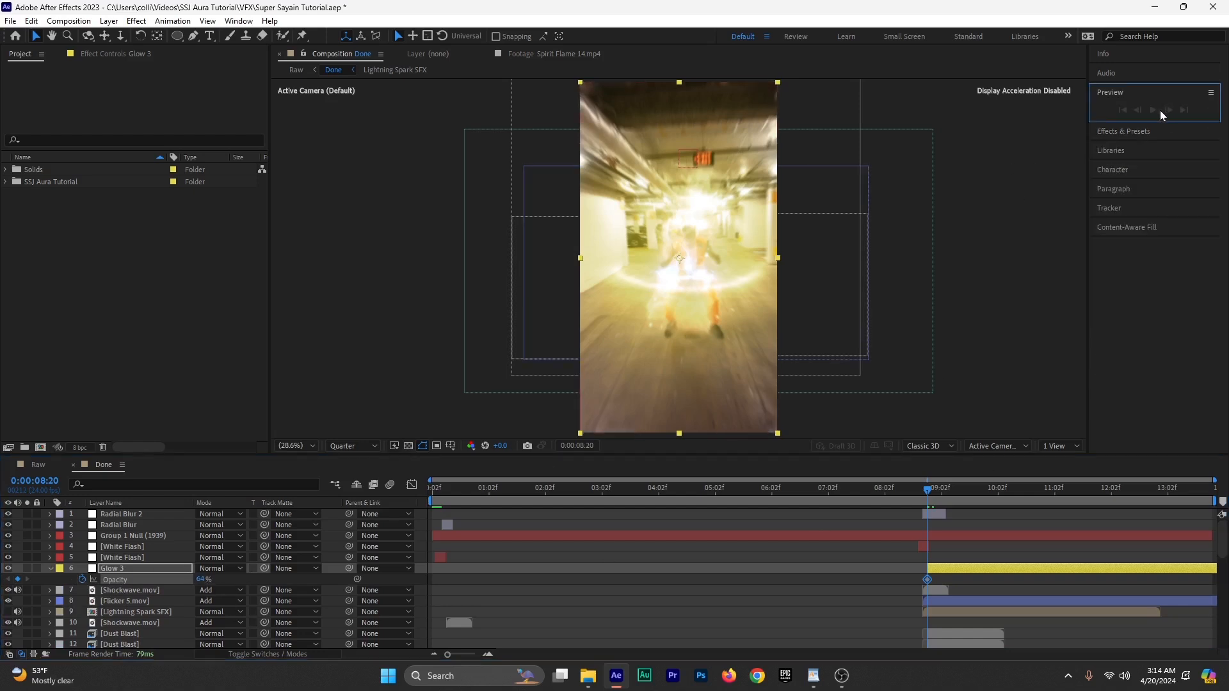
left_click(927, 489)
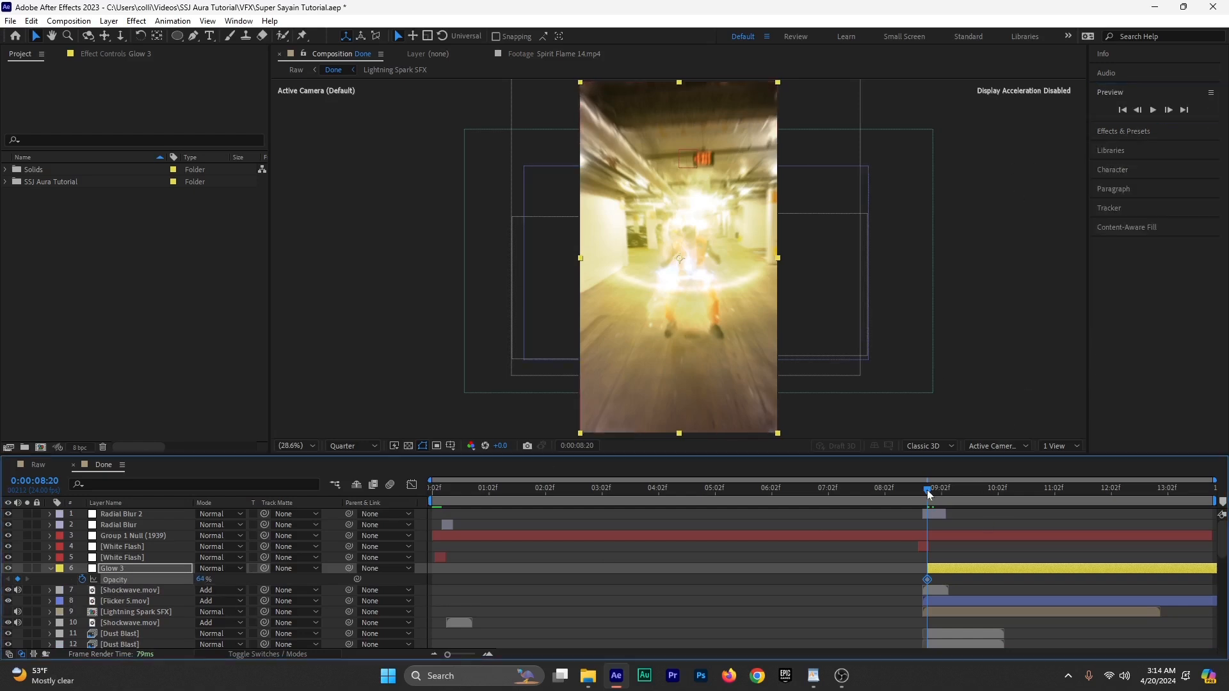
left_click(1167, 113)
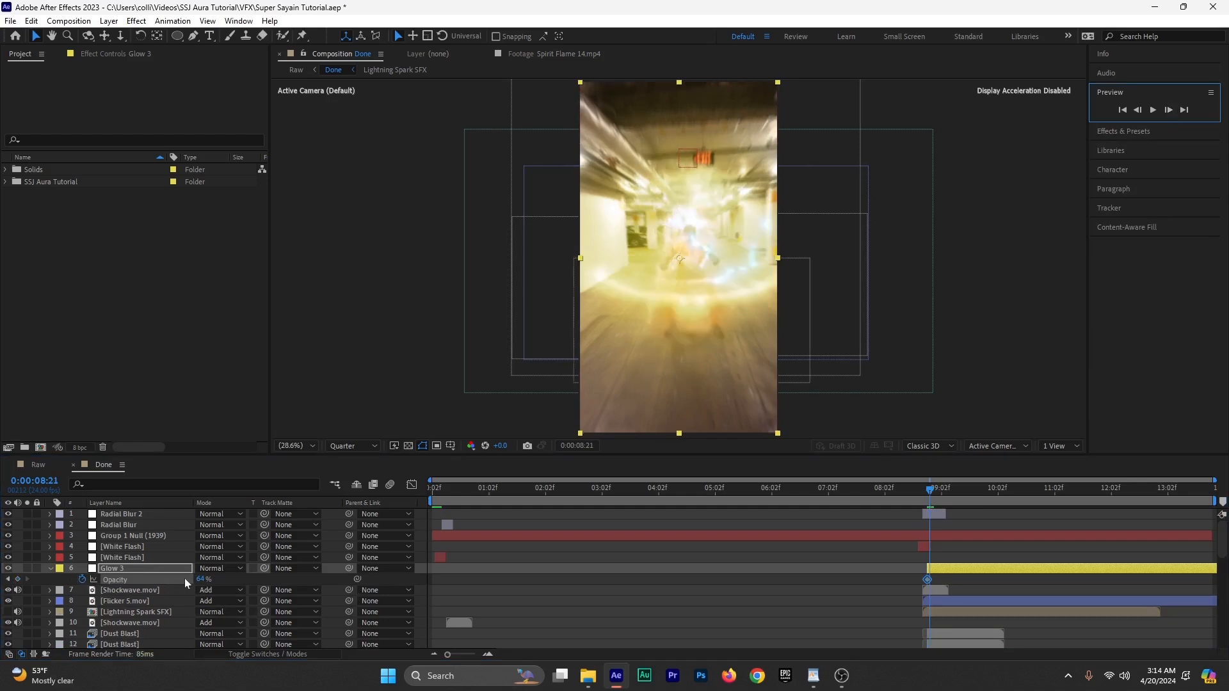
left_click_drag(202, 580, 170, 580)
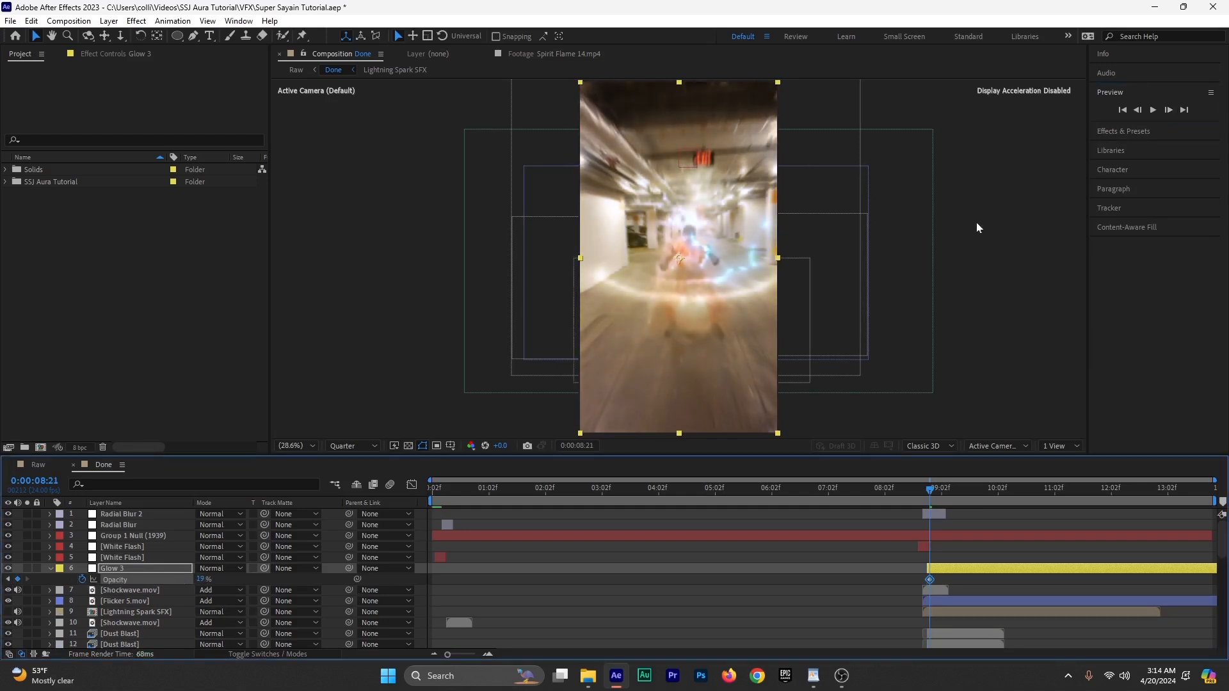
Step: Add Glow 3 opacity keyframes of 33% at 0:00:09:01 and 0% at 0:00:09:03
left_click(1169, 113)
left_click(1169, 113)
left_click(1169, 113)
left_click(1169, 113)
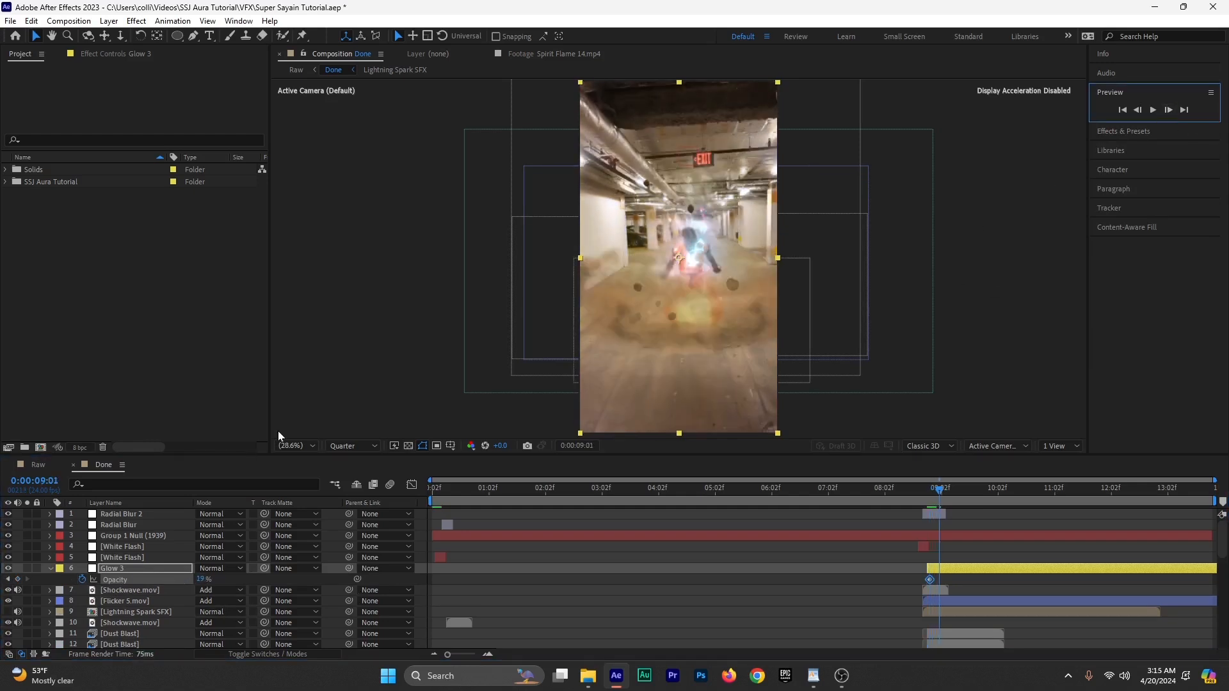
left_click(200, 580)
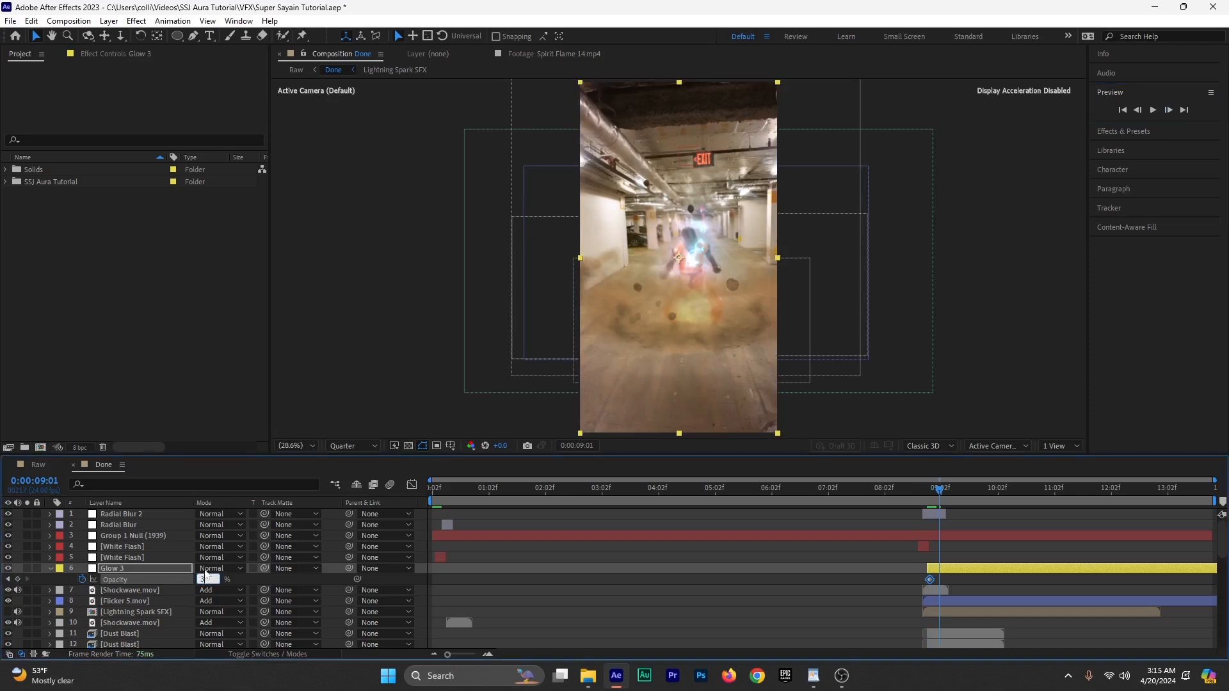
left_click(947, 347)
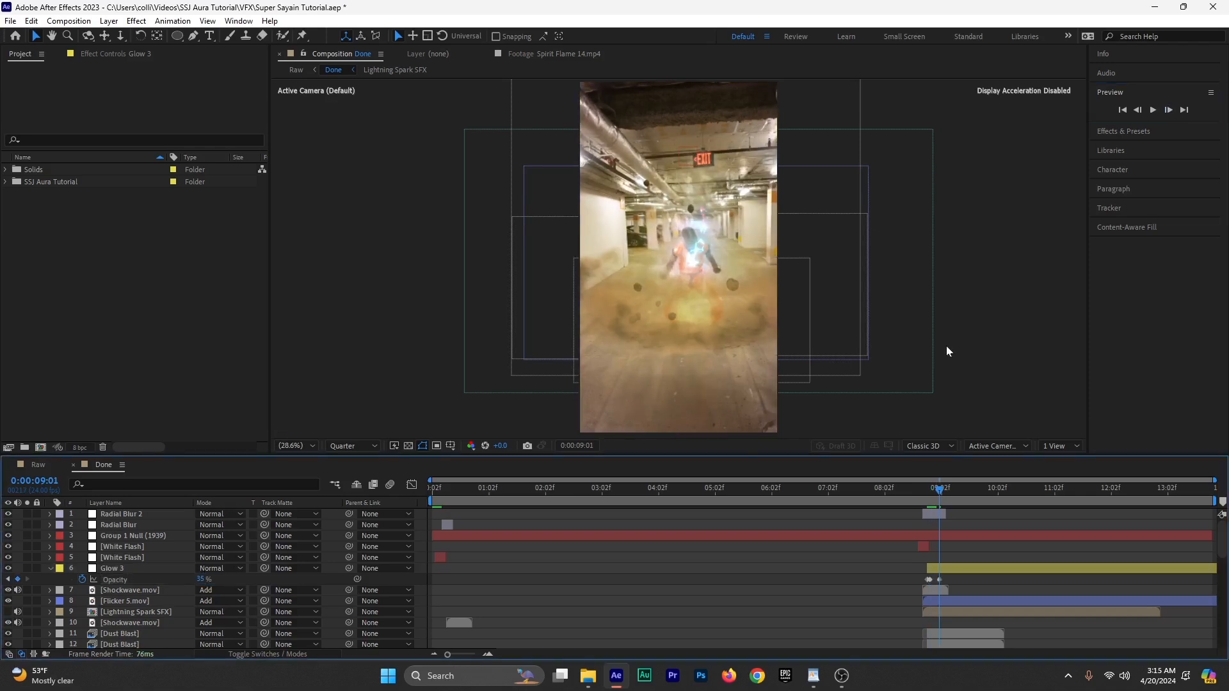
left_click(1169, 110)
left_click(1169, 111)
left_click_drag(201, 580, 96, 580)
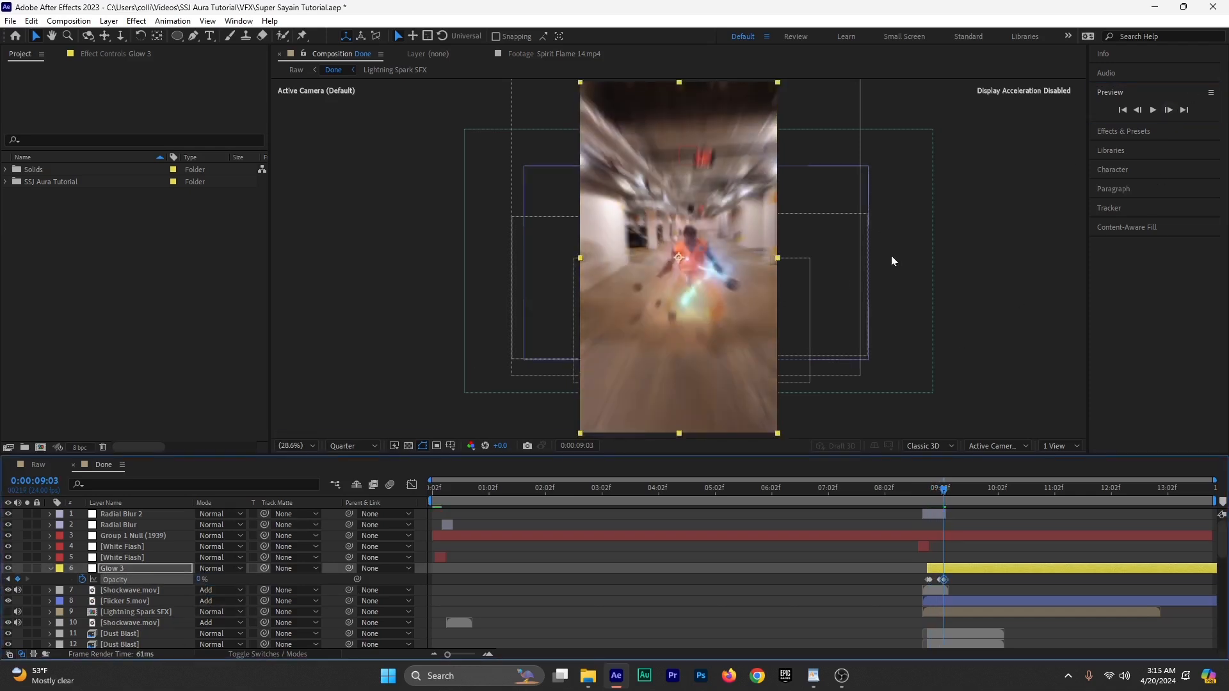
Step: Set Glow 3's opacity to 64% at 0:00:09:05 and return the playhead to the first opacity keyframe at 0:00:08:20
left_click(1168, 110)
left_click(1168, 110)
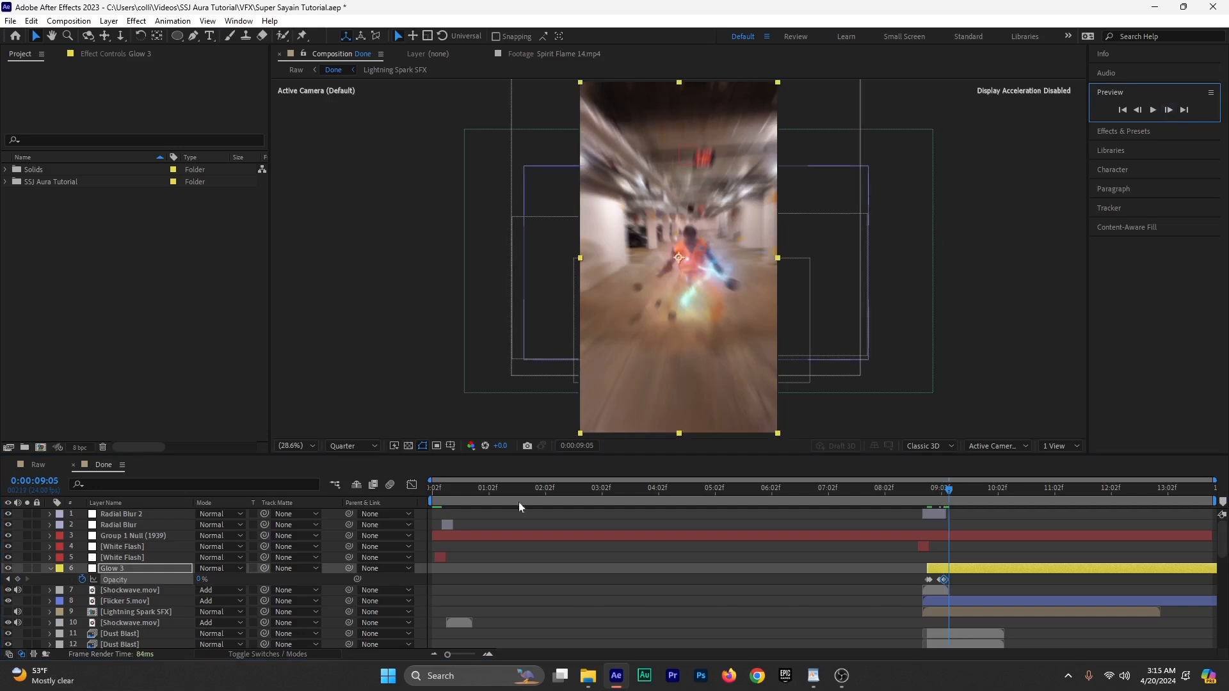
left_click(201, 580)
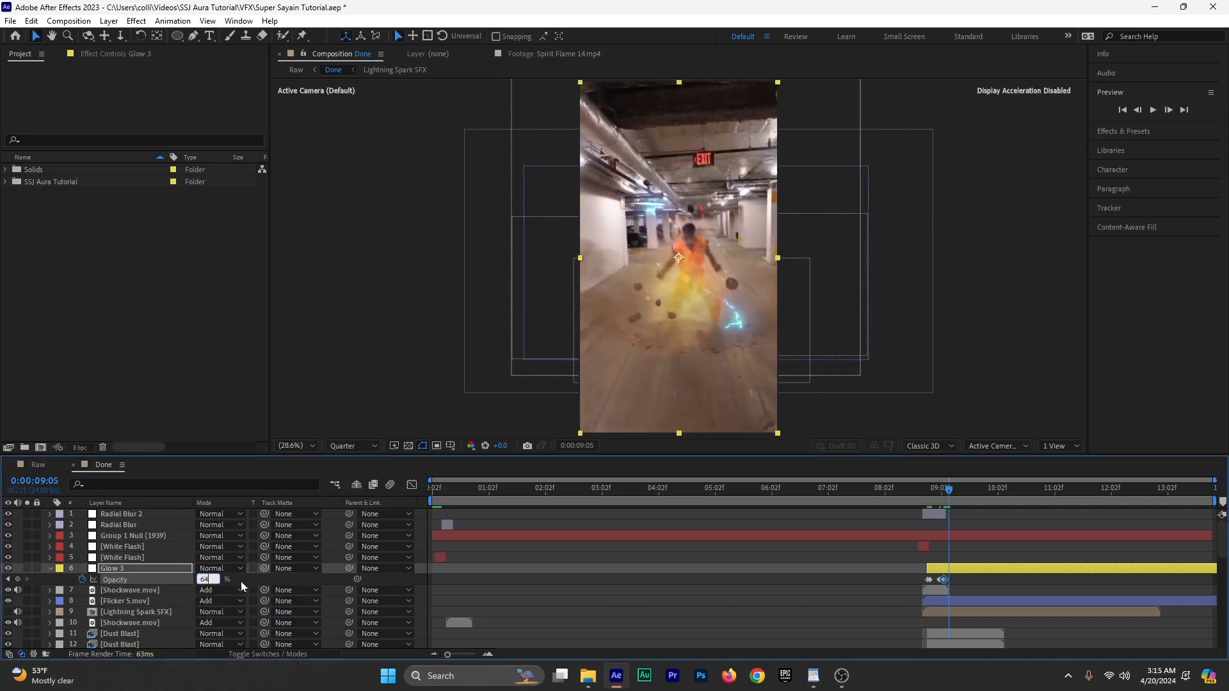
left_click(982, 519)
left_click(925, 497)
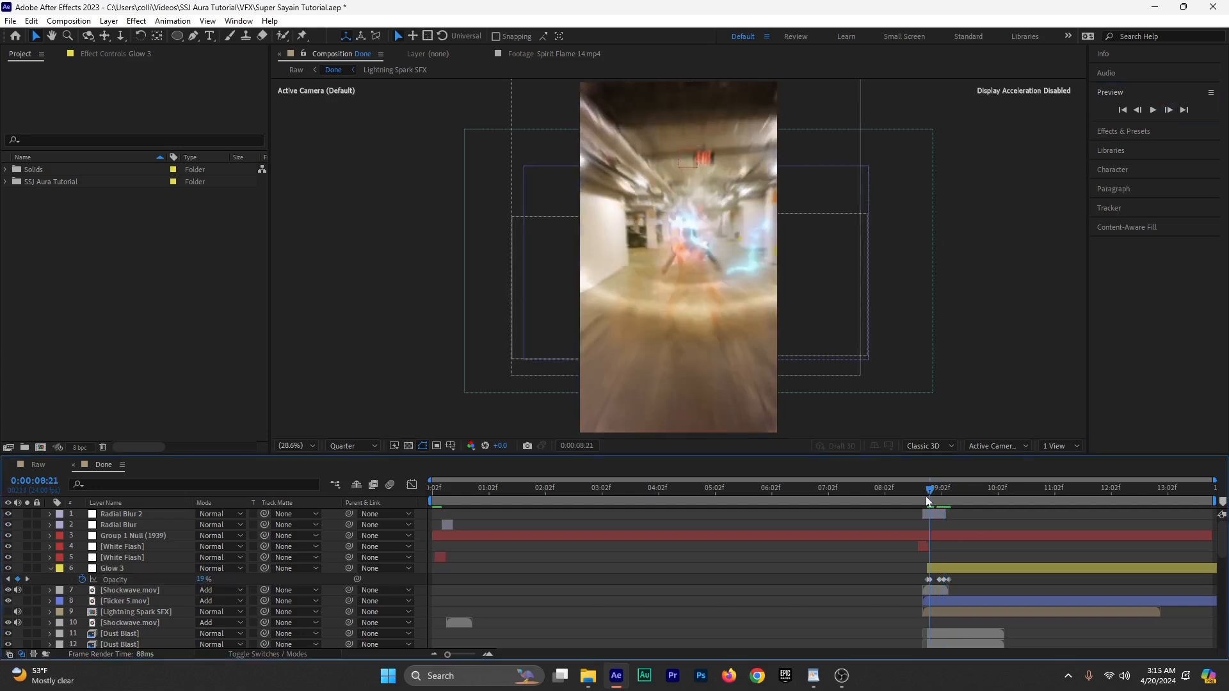
key("Page_Up")
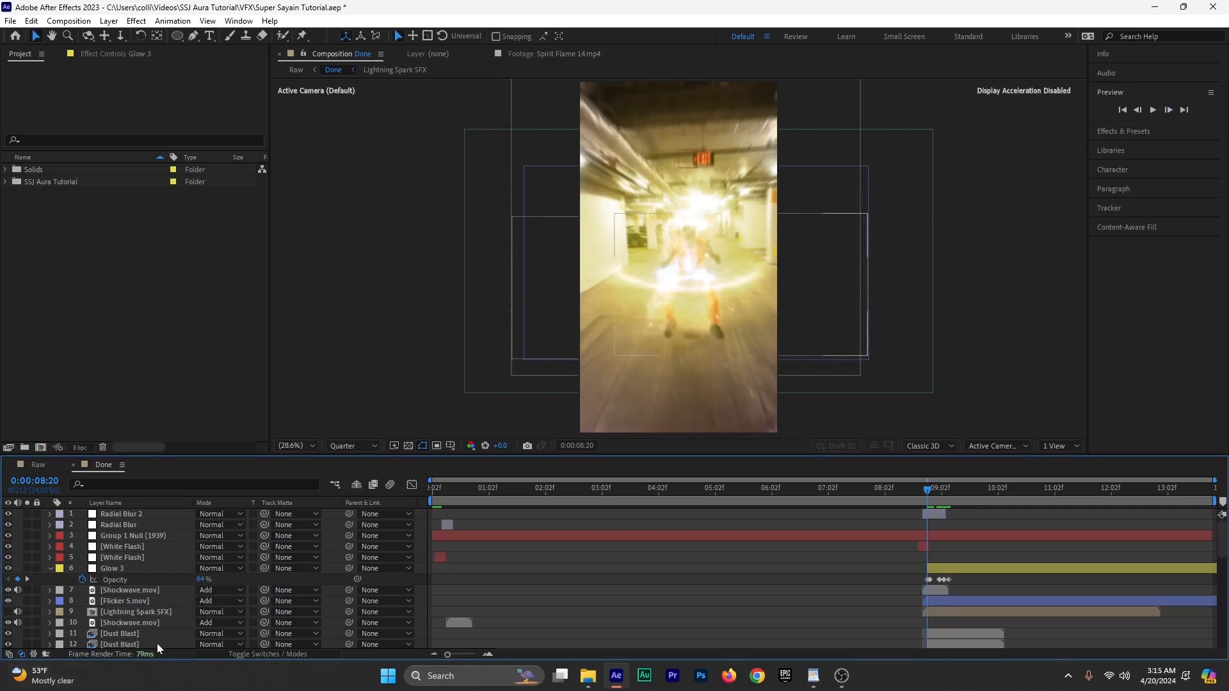
Step: Add a loopOut() expression to Glow 3's opacity so the keyframed flicker repeats
left_click(83, 580, "alt")
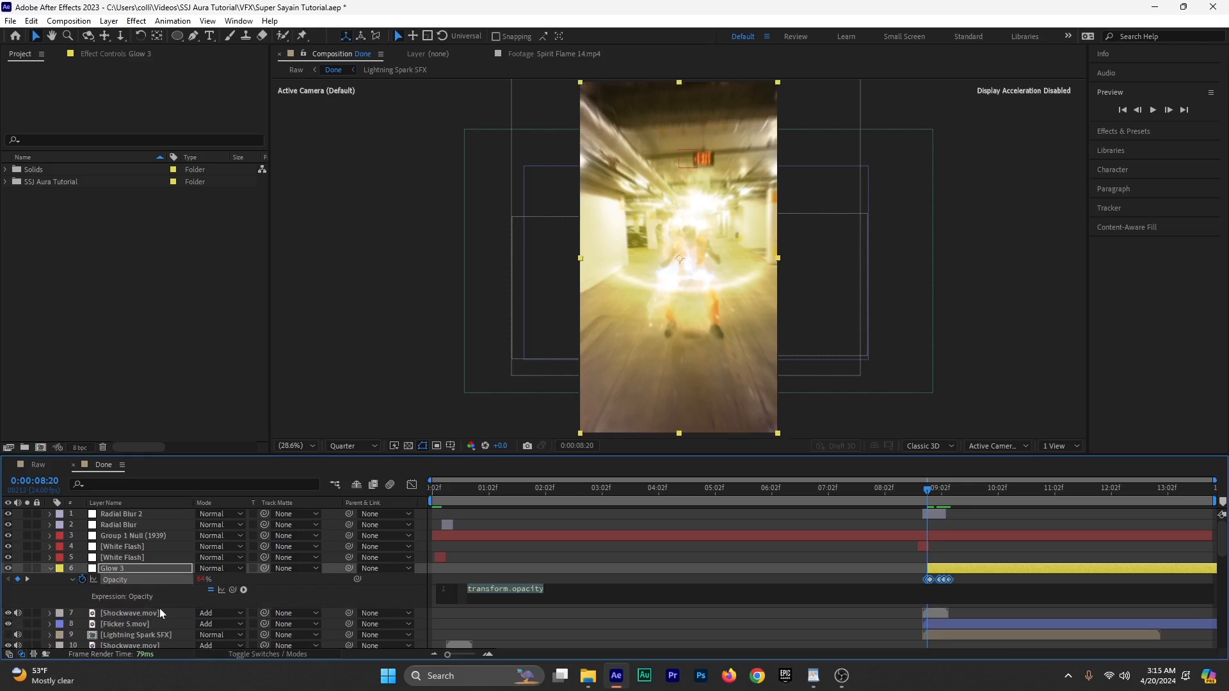
left_click(513, 589)
type("loop")
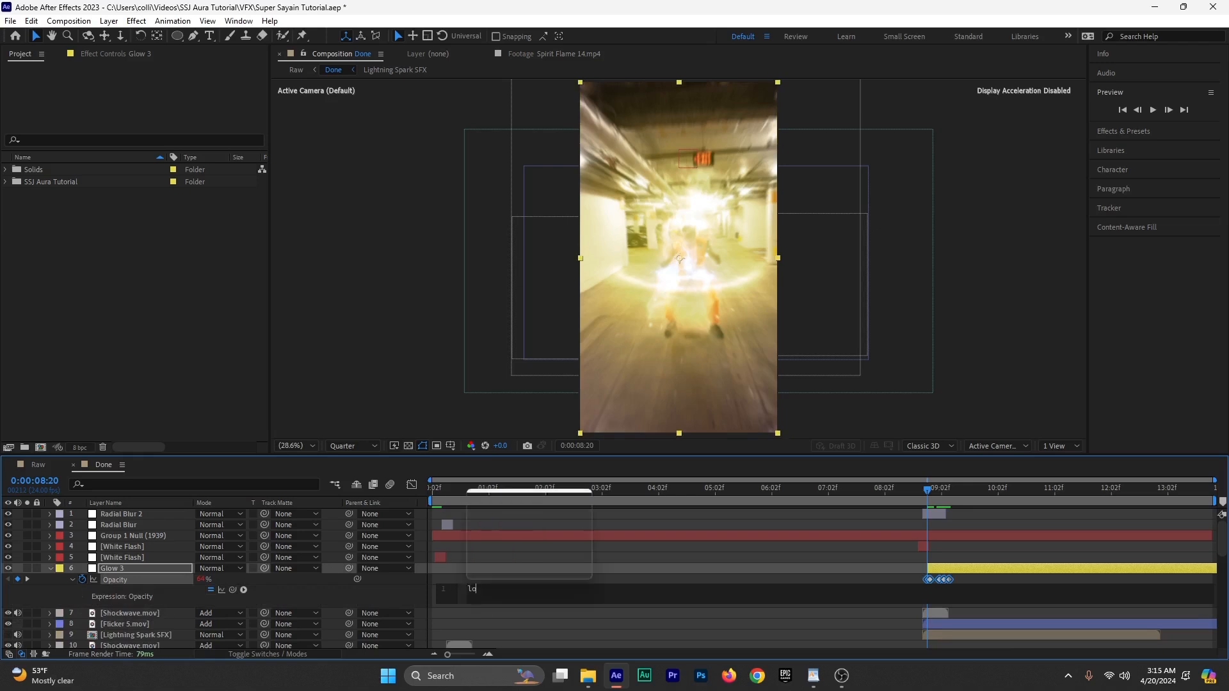
key("Down")
key("Down")
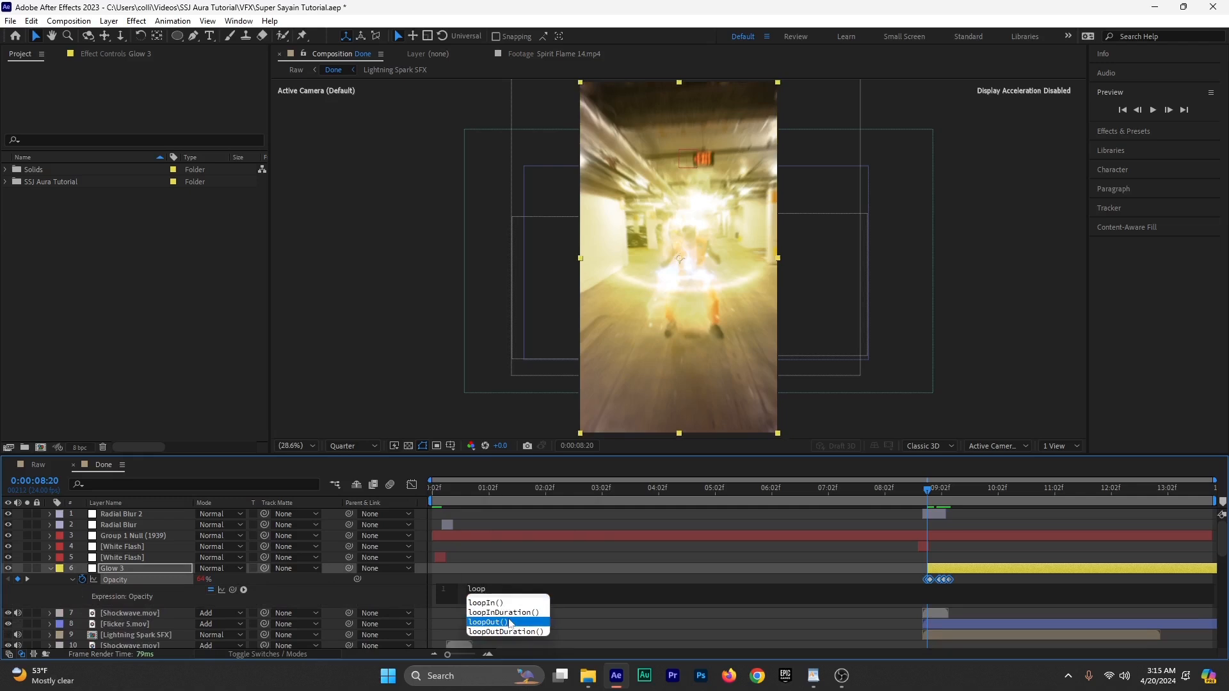
key("Return")
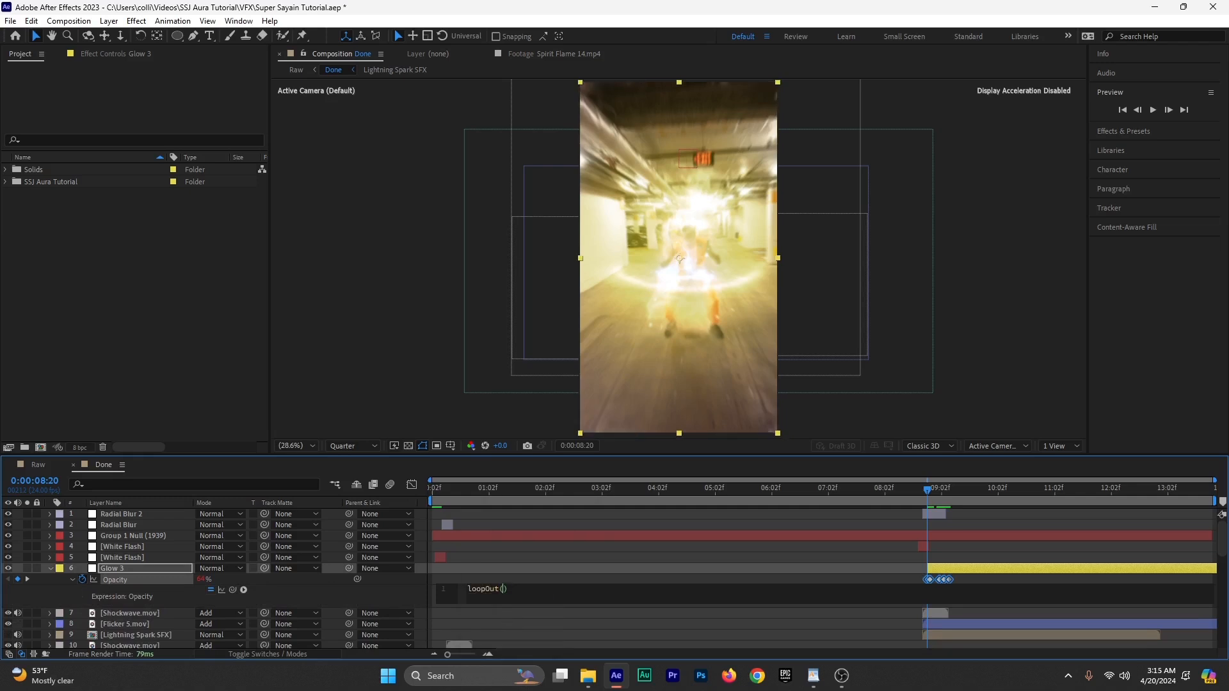
left_click(510, 578)
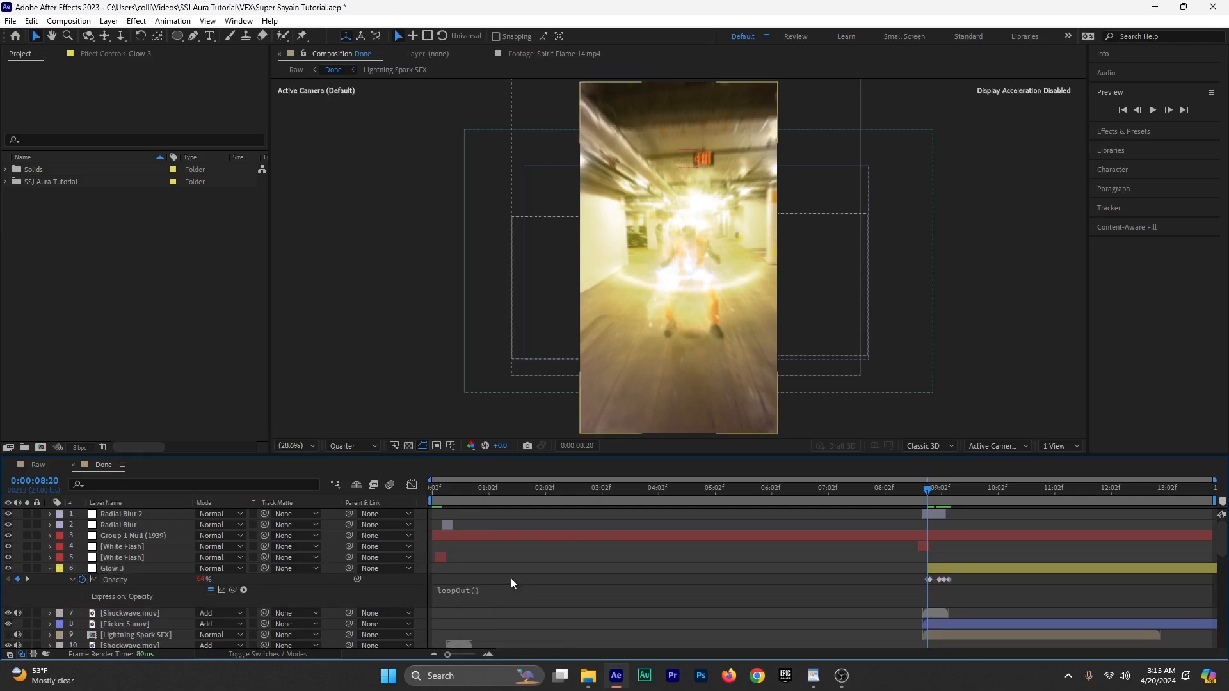
Step: Play back the second power-up to check Glow 3's looping flicker, and collapse the layer's properties
left_click(918, 490)
key("space")
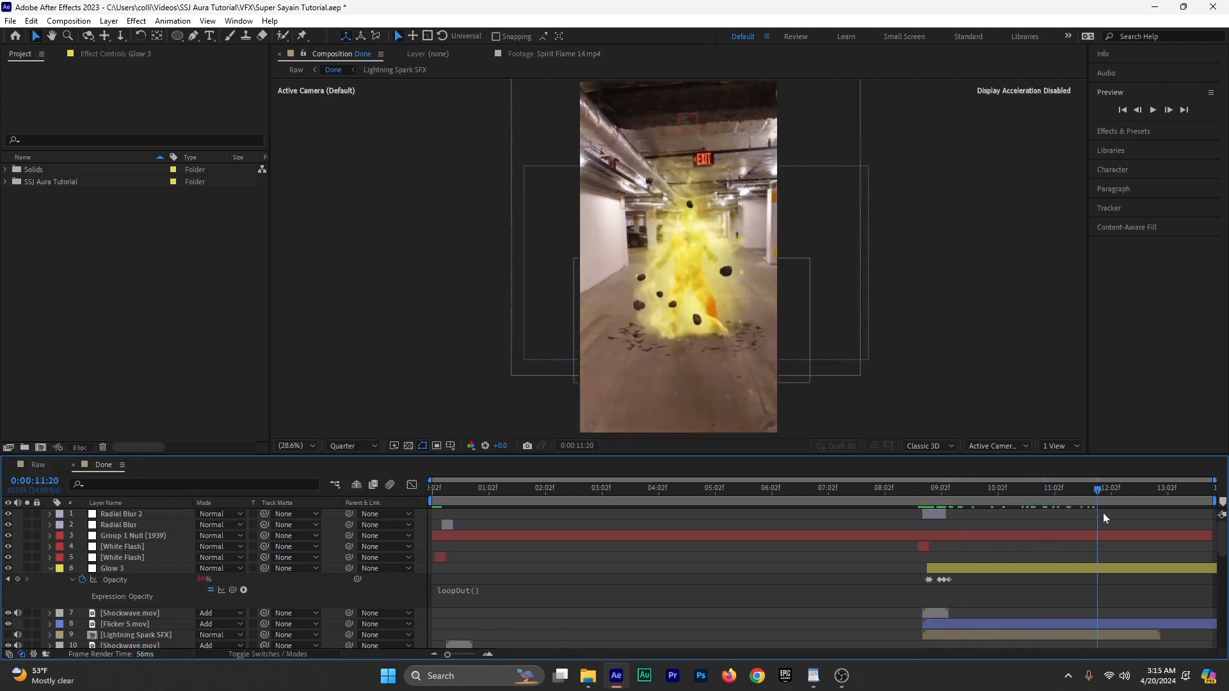
key("space")
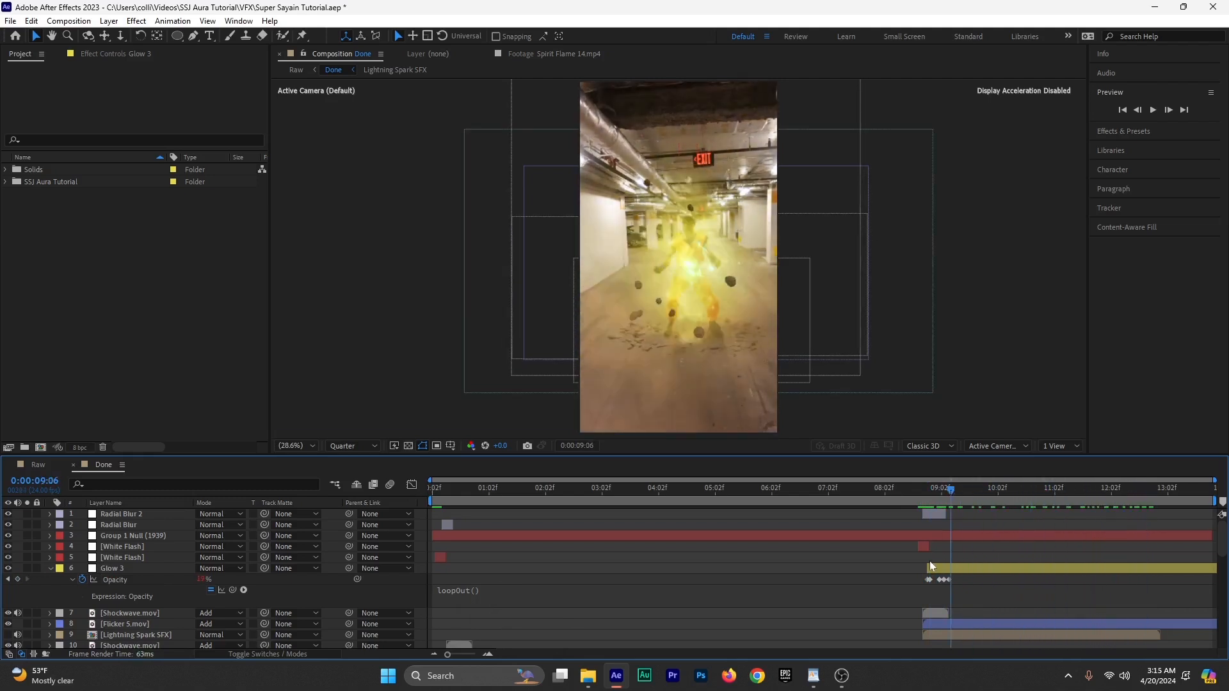
left_click_drag(924, 561, 928, 561)
key("space")
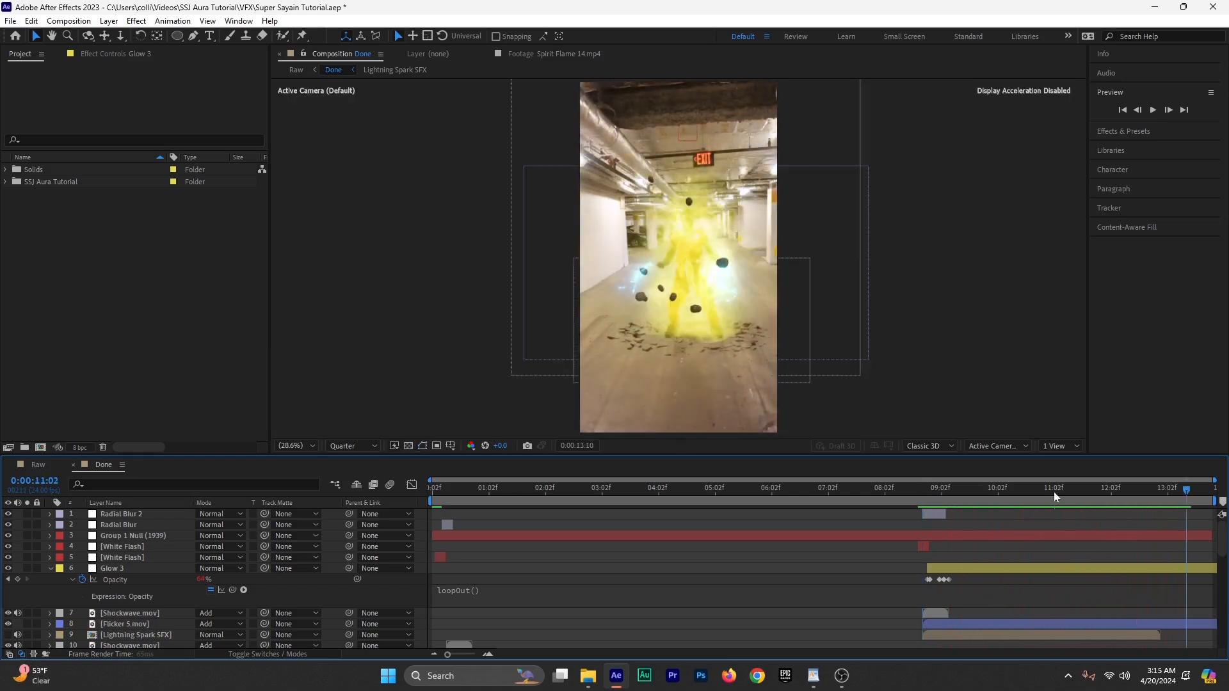
key("space")
key("space")
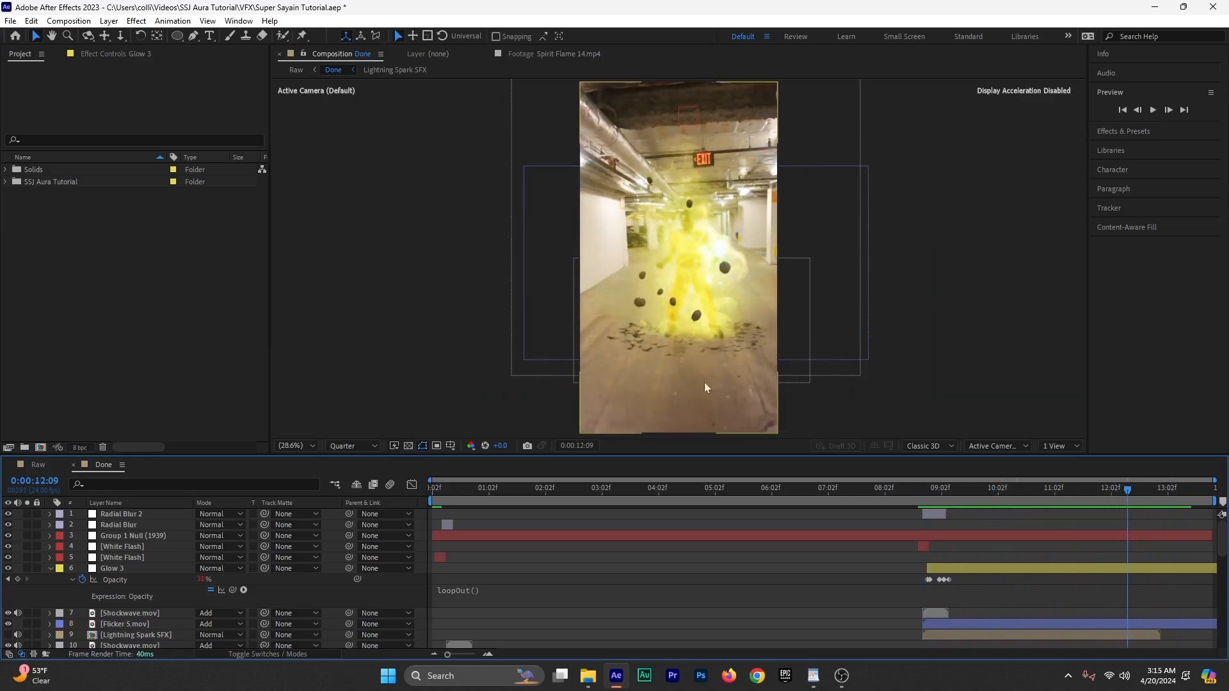
left_click(51, 568)
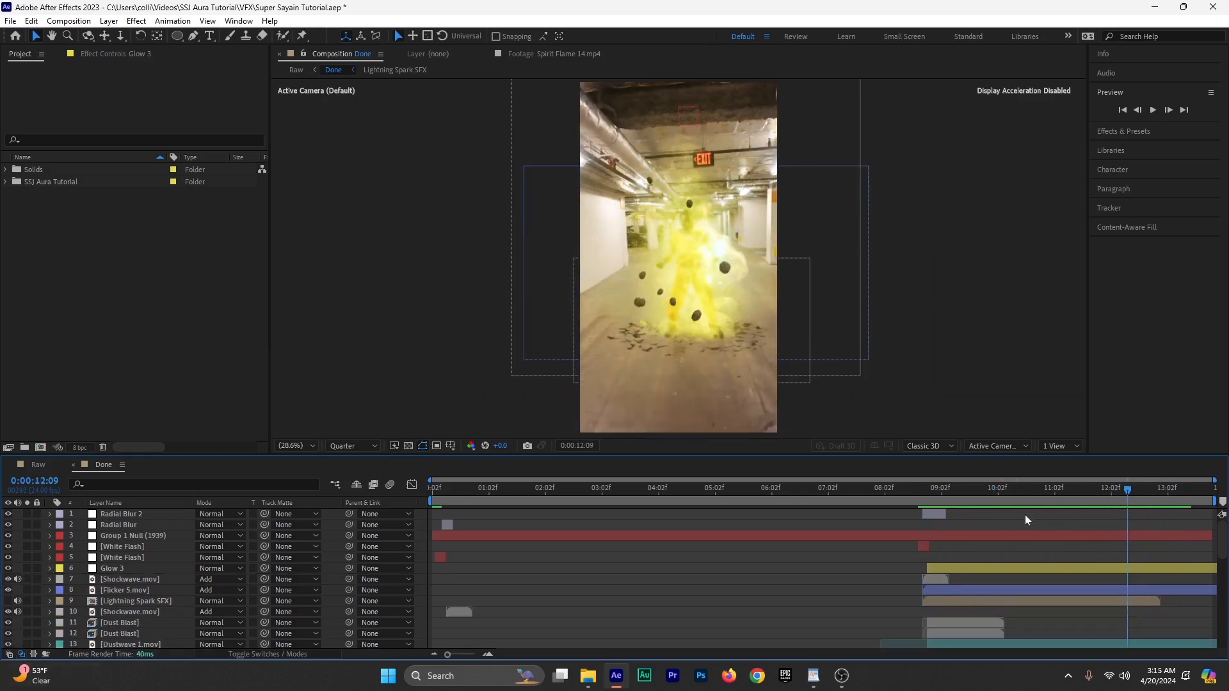
Step: Duplicate Glow 3 and remove the duplicate's opacity expression and keyframes, leaving its opacity constant at 64%
left_click(990, 502)
left_click_drag(988, 502, 986, 503)
left_click(976, 568)
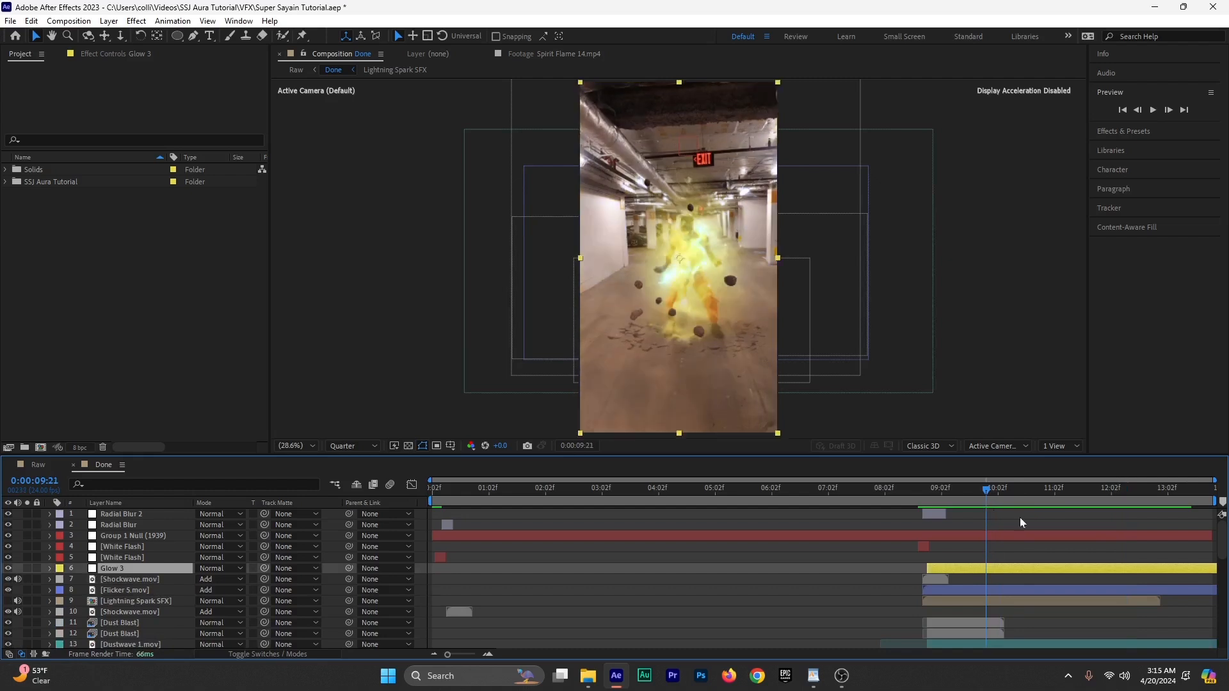
key("ctrl+d")
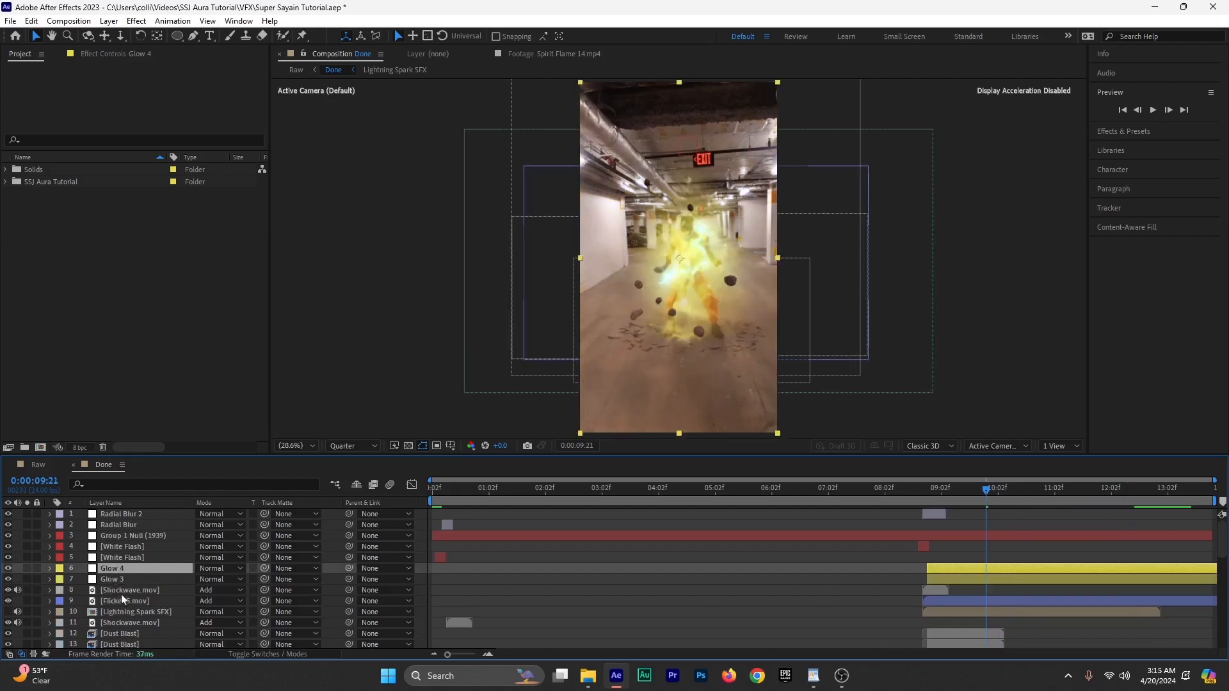
key("t")
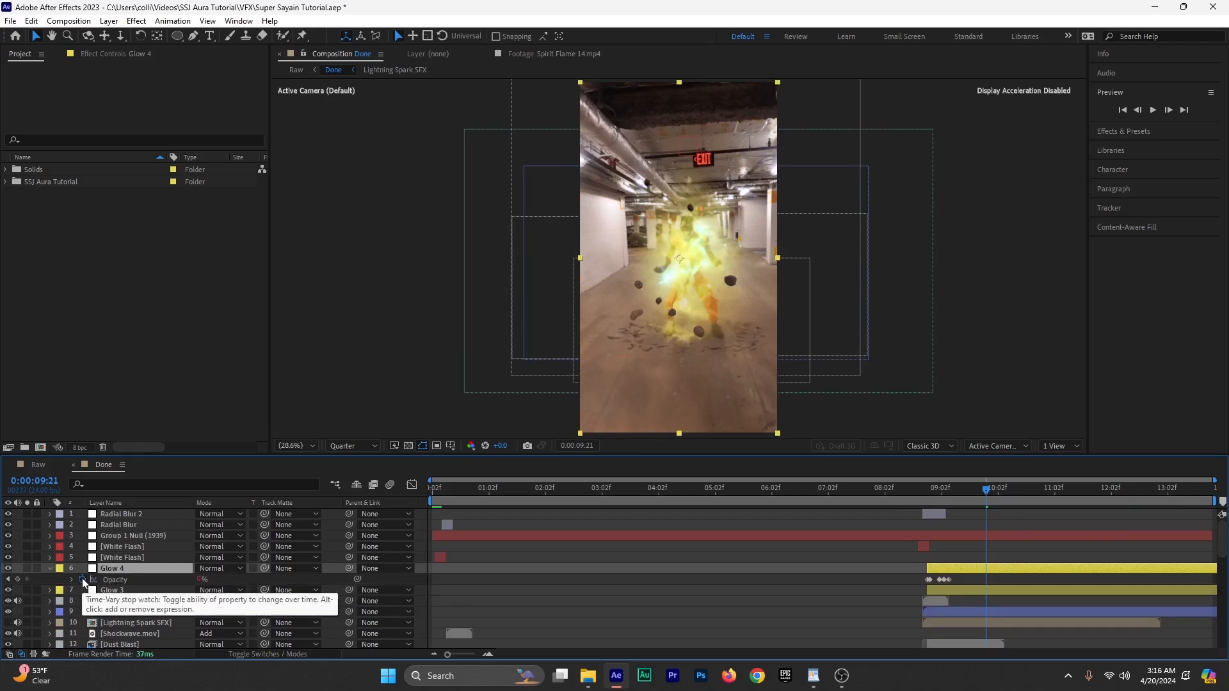
left_click(82, 578, "alt")
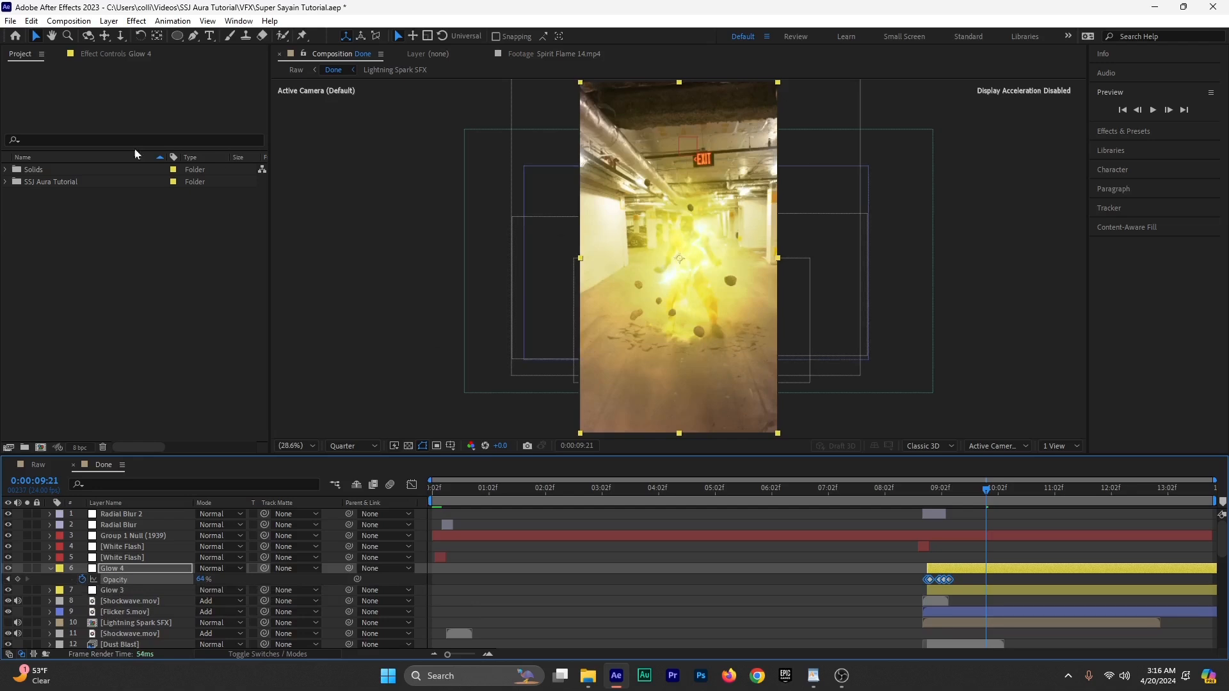
left_click(110, 61)
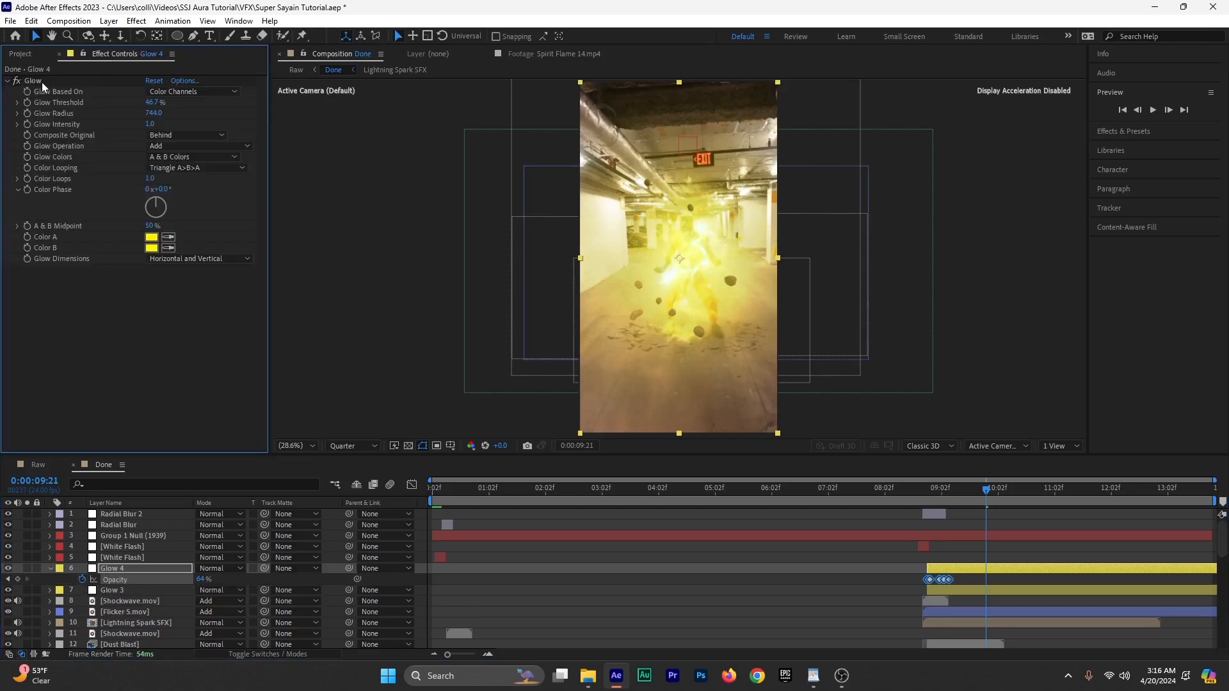
left_click(177, 37)
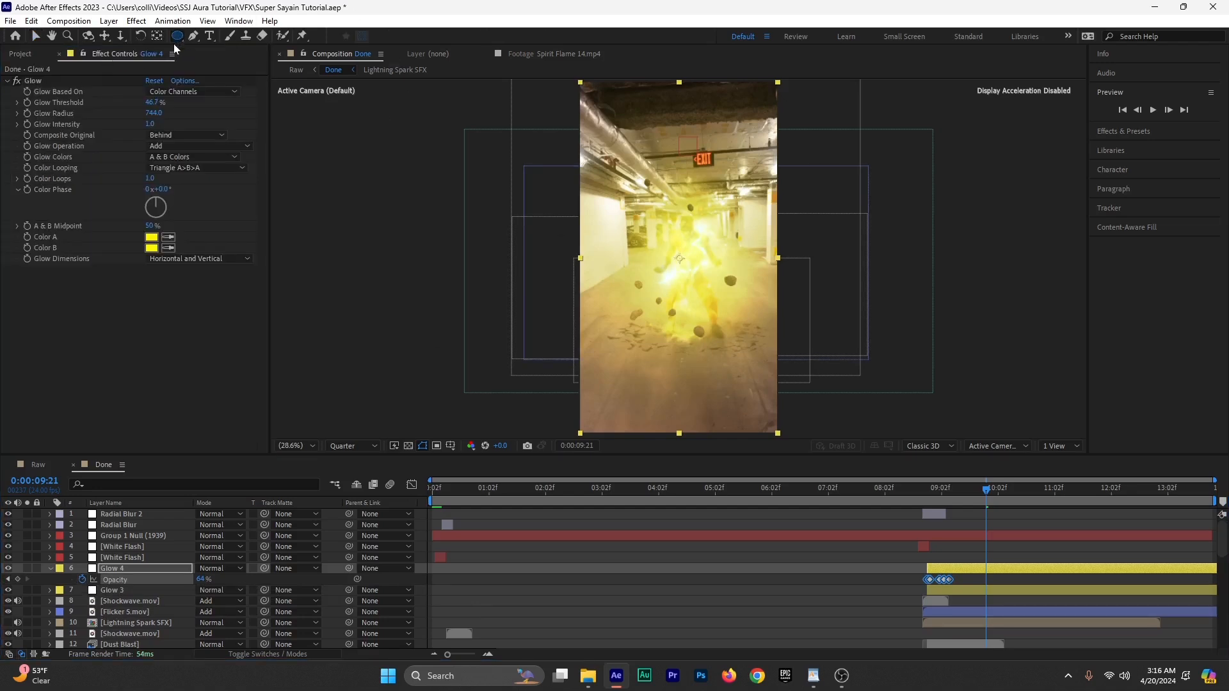
left_click(966, 568)
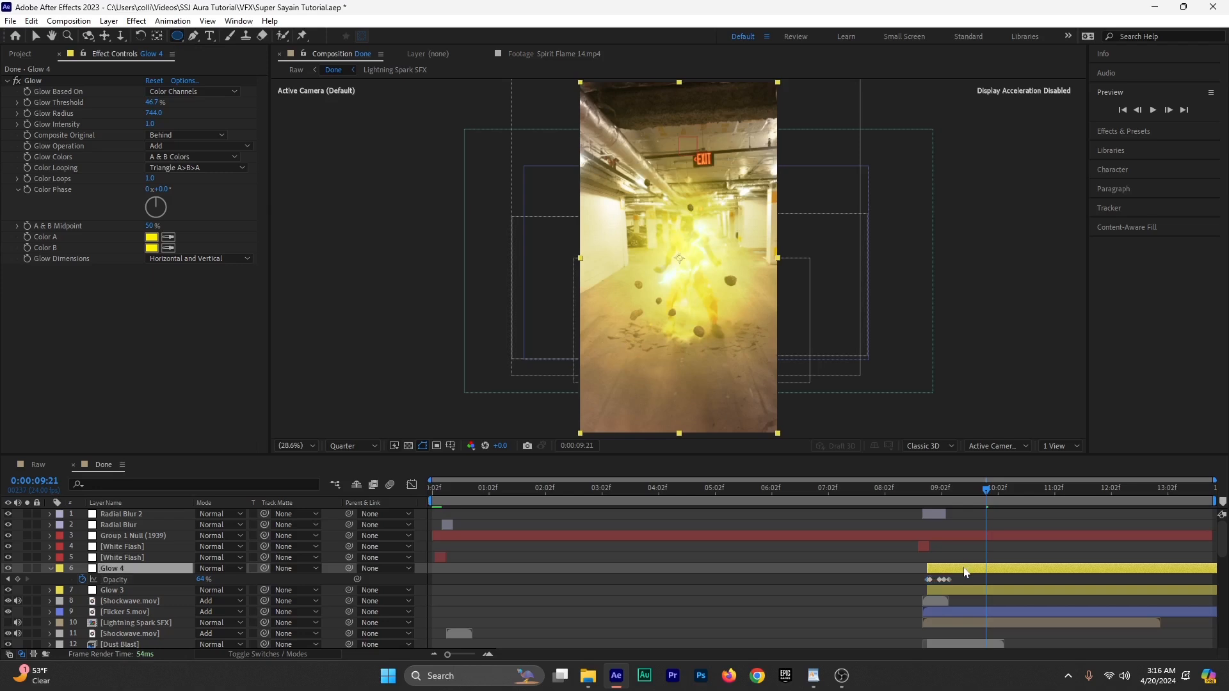
left_click(84, 579)
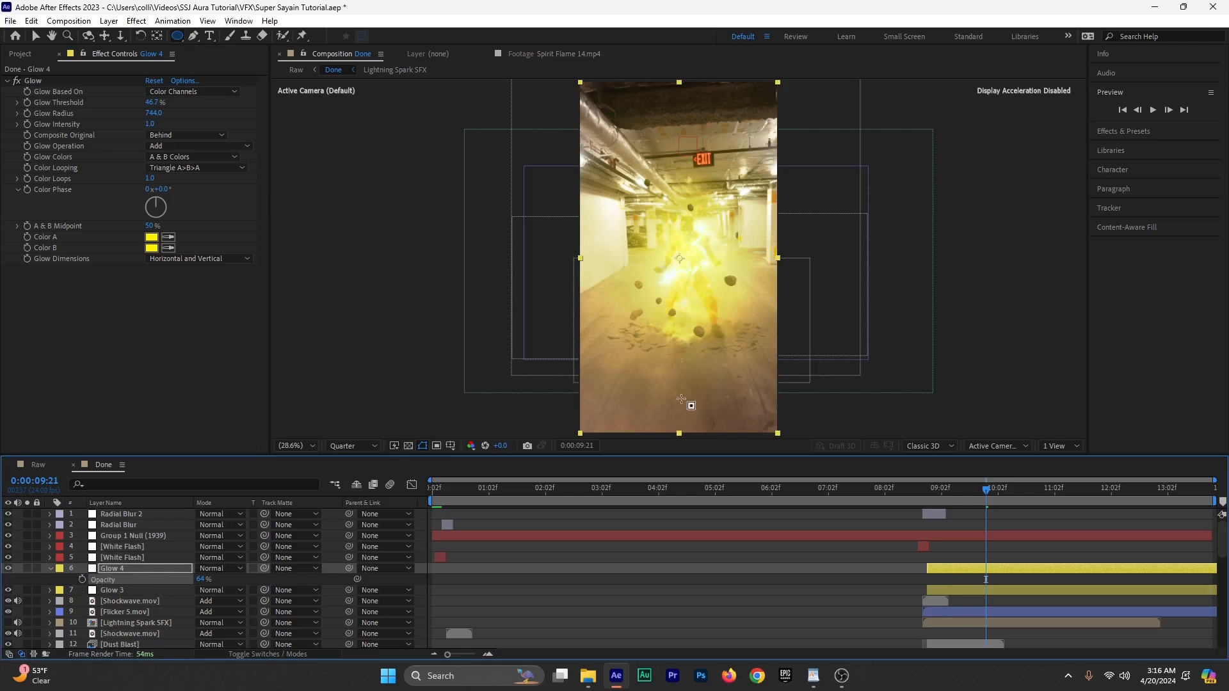
Step: Draw an elliptical mask on Glow 4 around the floor cracks and feather it by 305 pixels
left_click_drag(593, 290, 779, 375)
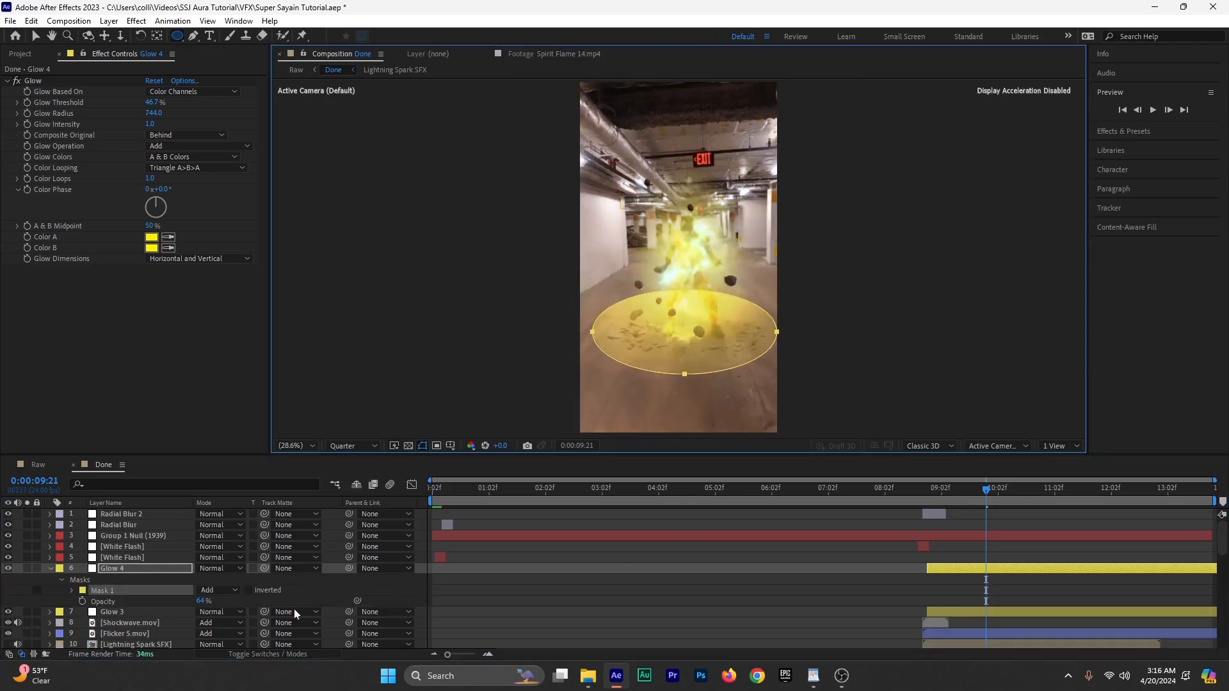
key("f")
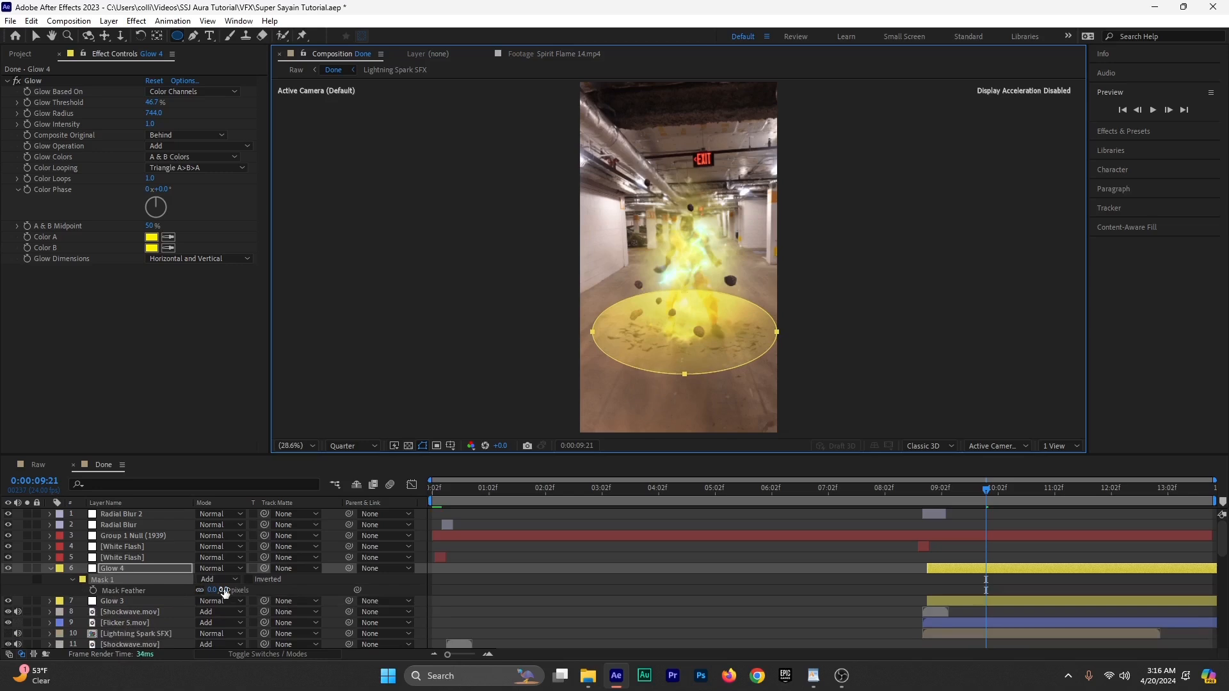
left_click_drag(225, 590, 394, 583)
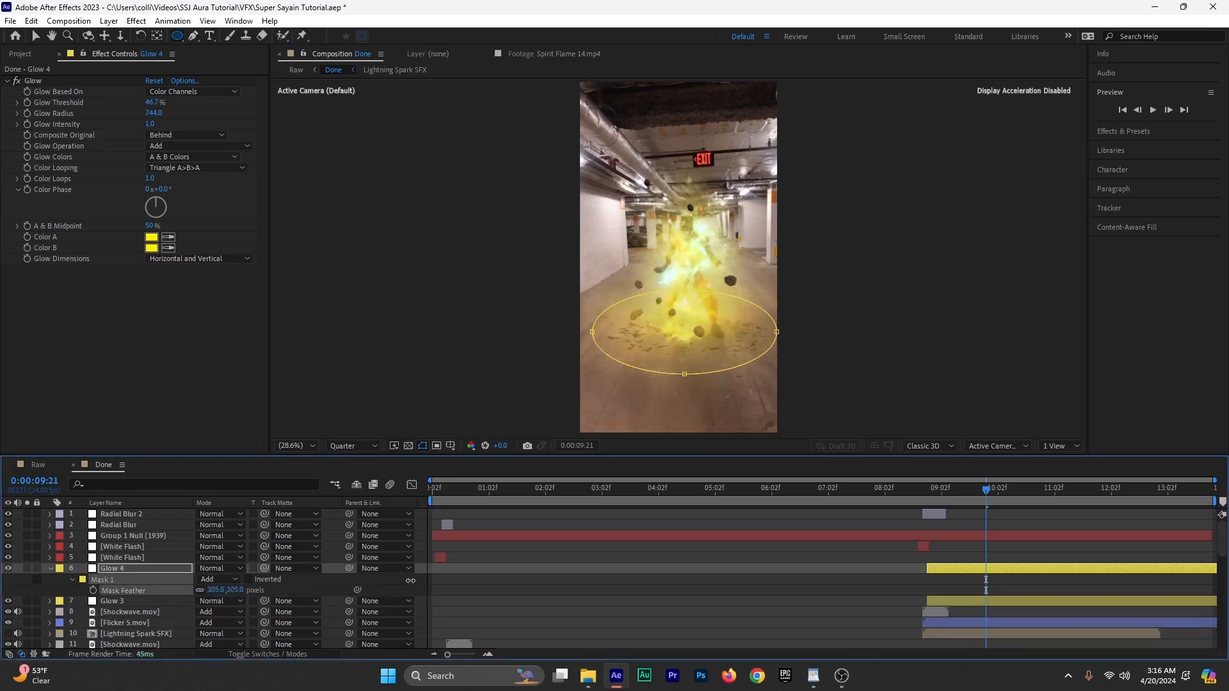
Step: Preview the masked floor glow from 0:00:08:17 and check it at several points of the power-up
left_click_drag(974, 488, 920, 499)
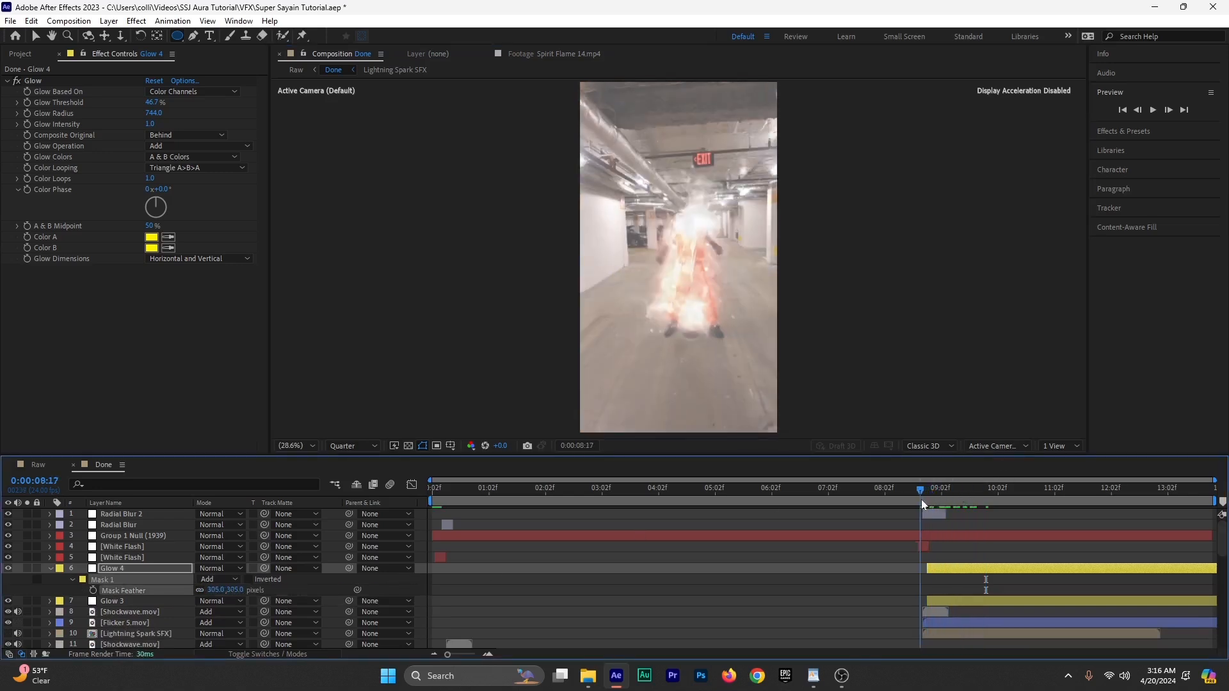
key("space")
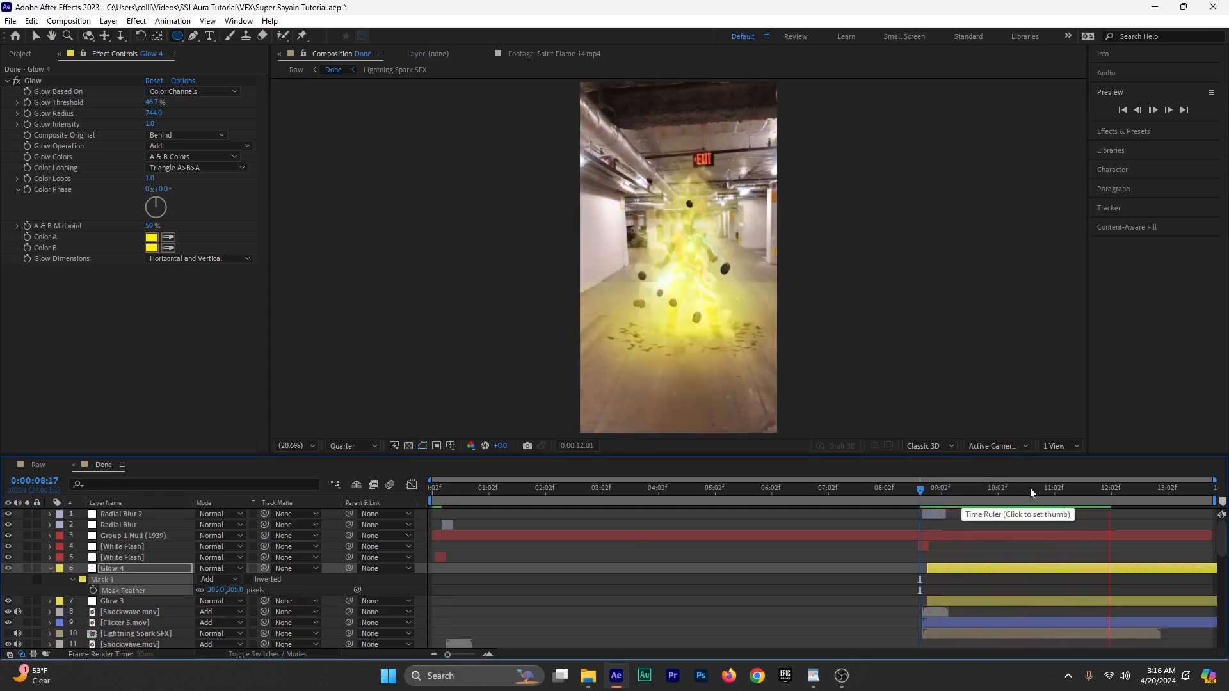
left_click(1061, 494)
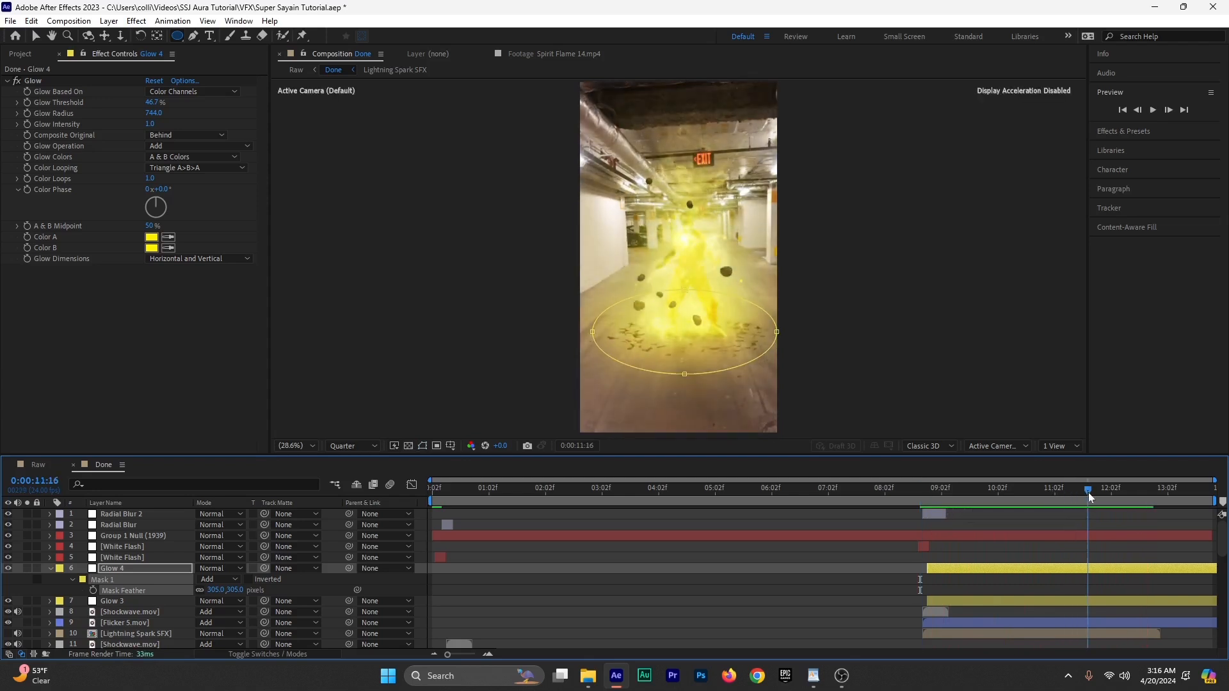
left_click(1016, 494)
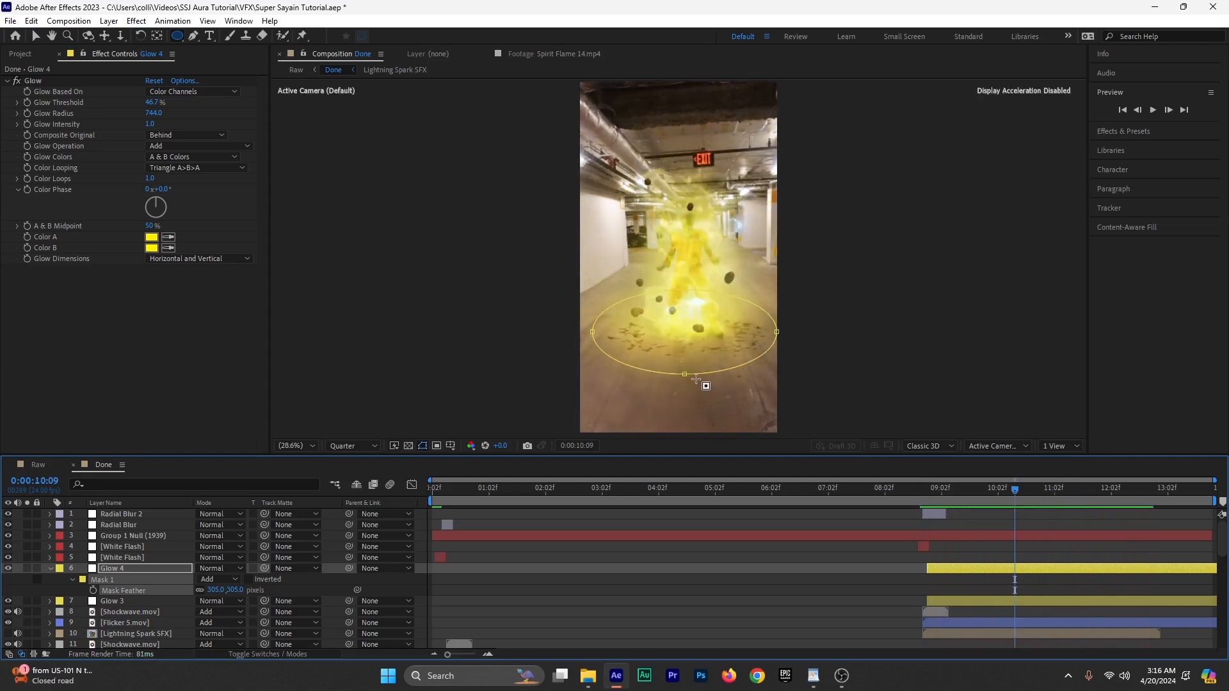
Step: Reshape the Glow 4 mask by lowering its top edge and nudging its bottom point slightly down
left_click(35, 37)
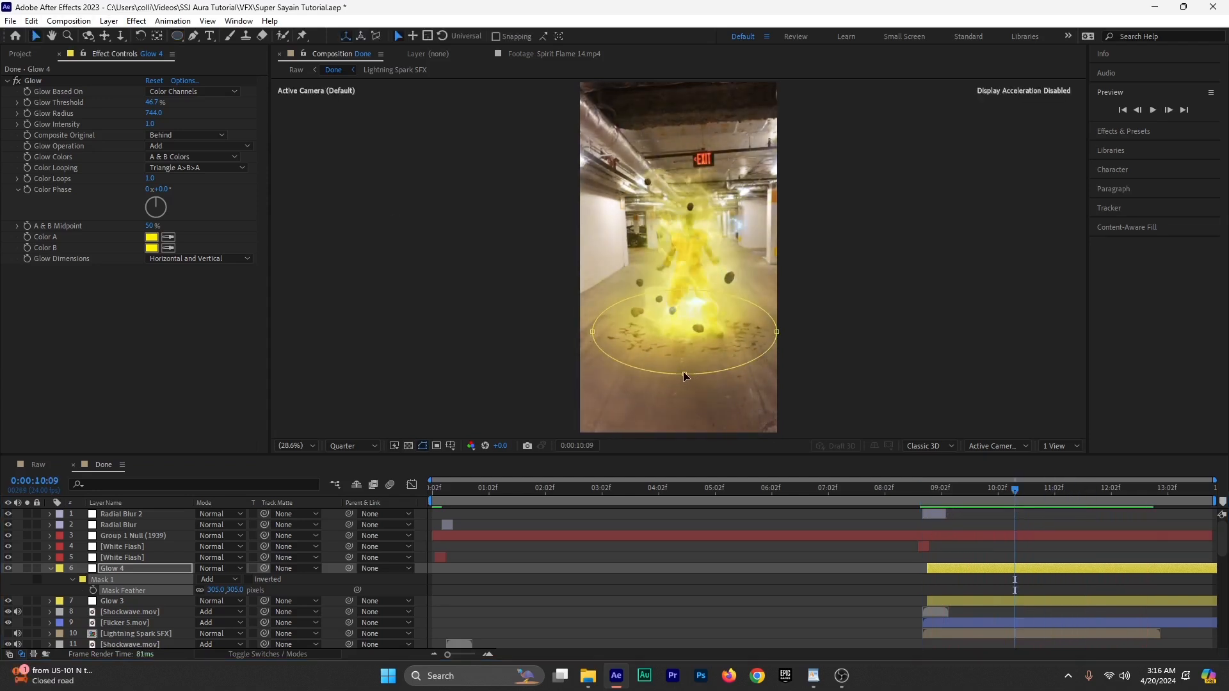
mouse_move(683, 377)
left_mouse_down()
mouse_move(685, 435)
mouse_move(689, 363)
mouse_move(690, 377)
left_mouse_up()
left_click_drag(683, 298, 684, 309)
Step: Delete the Glow effect from Glow 4 and apply the Curves effect to that layer instead
left_click(48, 79)
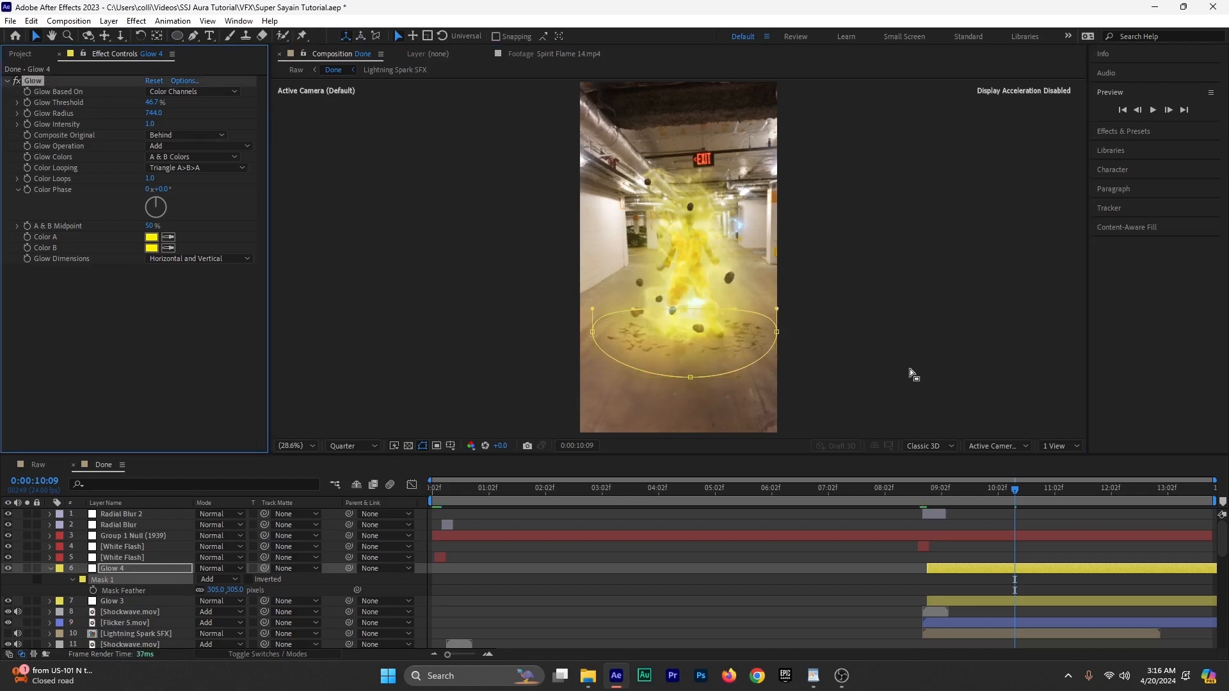
key("Delete")
left_click(126, 571)
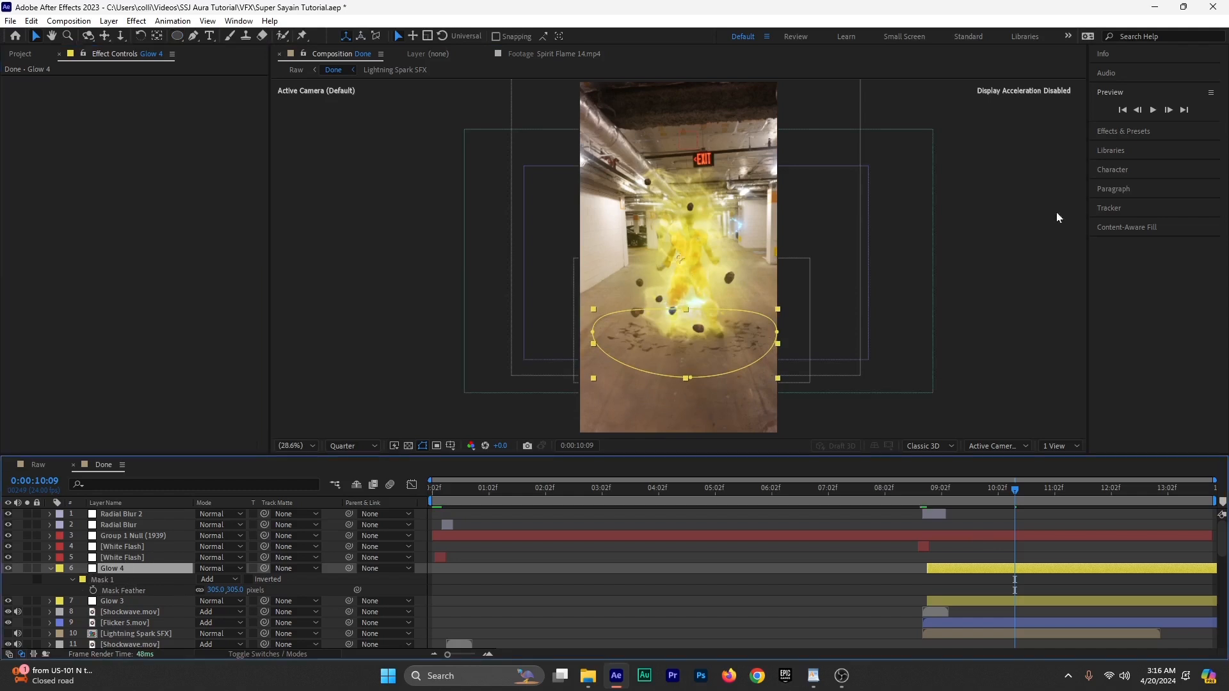
left_click(1130, 136)
double_click(1133, 128)
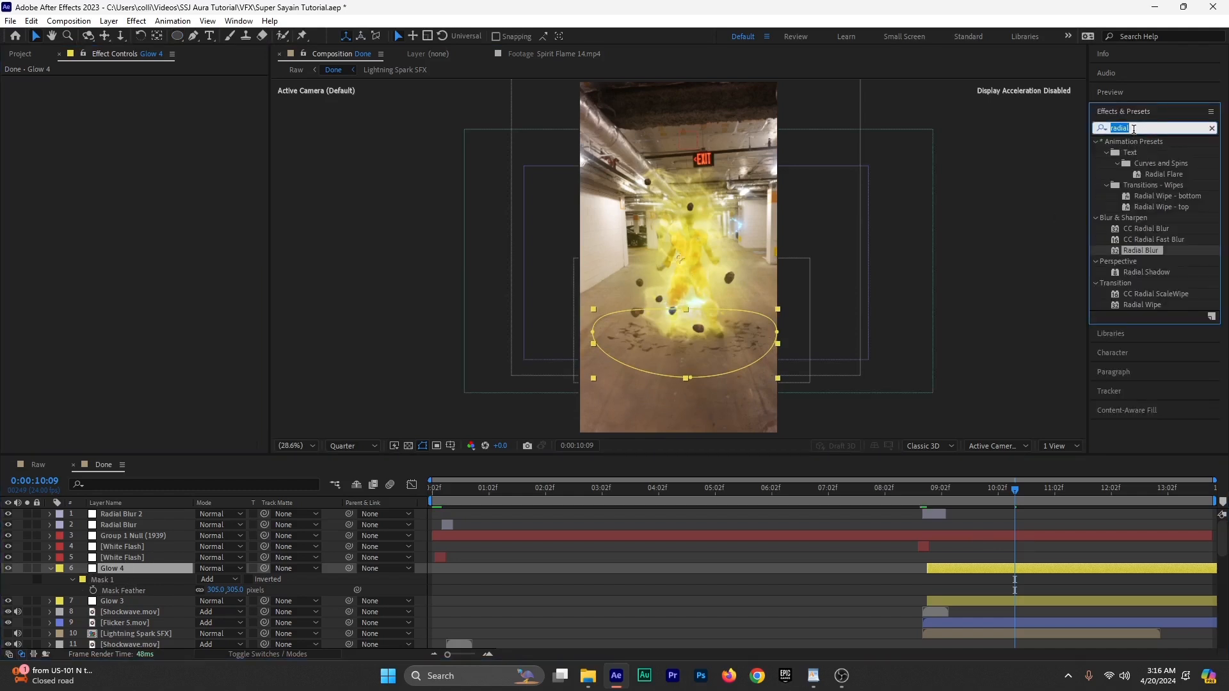
type("curves")
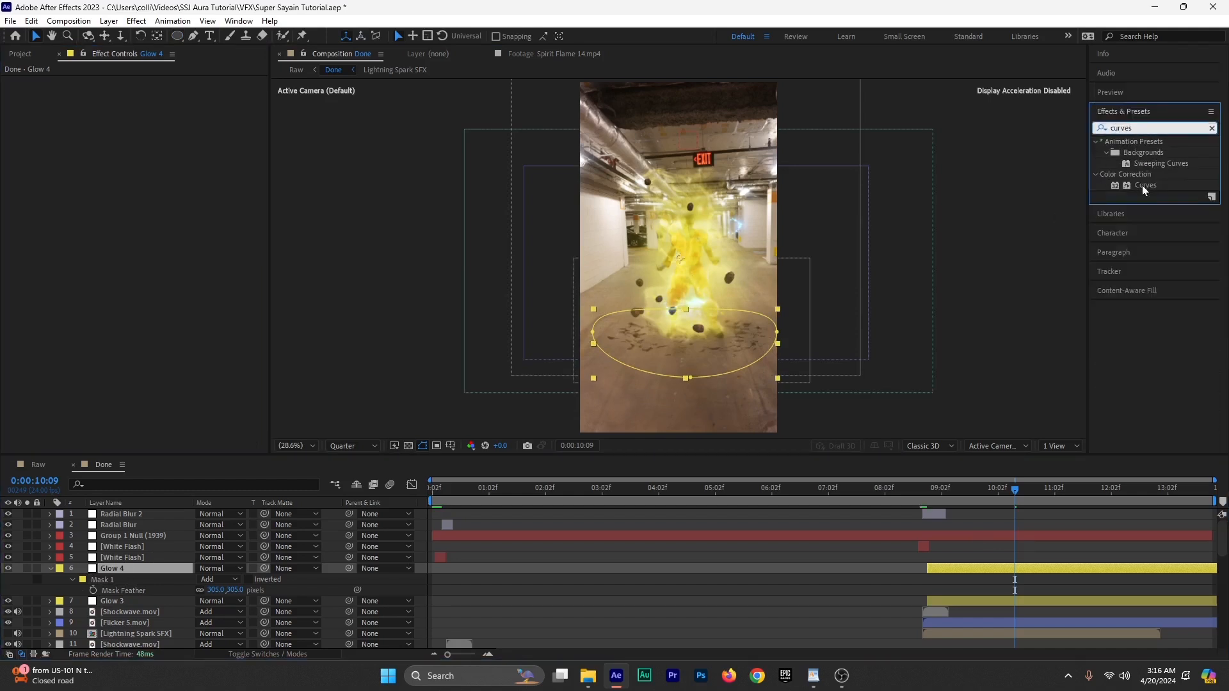
left_click_drag(1145, 185, 999, 568)
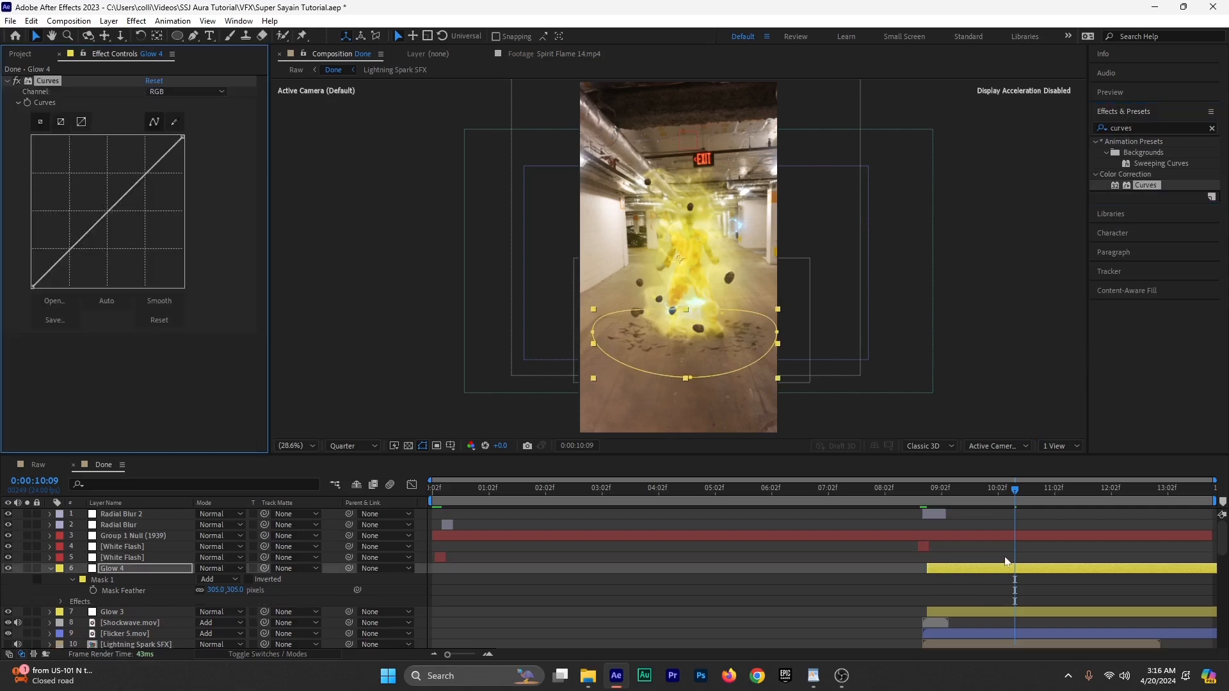
Step: Tint the floor area golden yellow in Curves by raising the RGB and red curves and strongly lowering the blue curve
left_click_drag(112, 206, 89, 201)
left_click(168, 94)
left_click(175, 120)
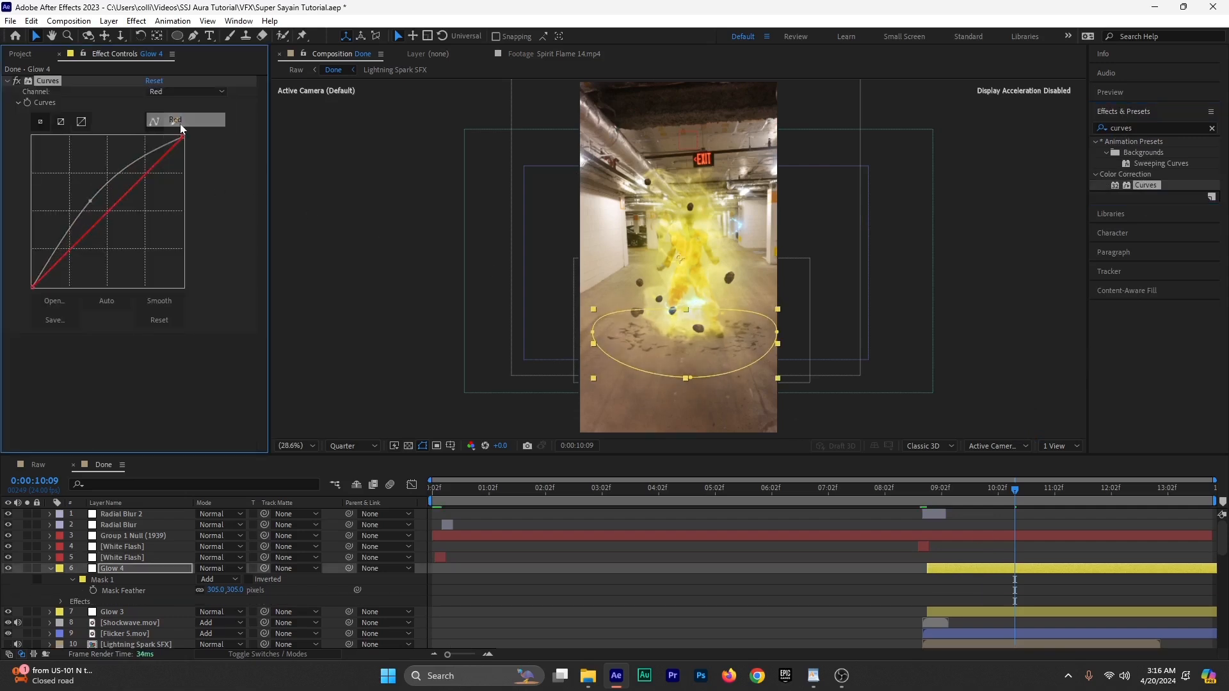
left_click_drag(104, 213, 69, 167)
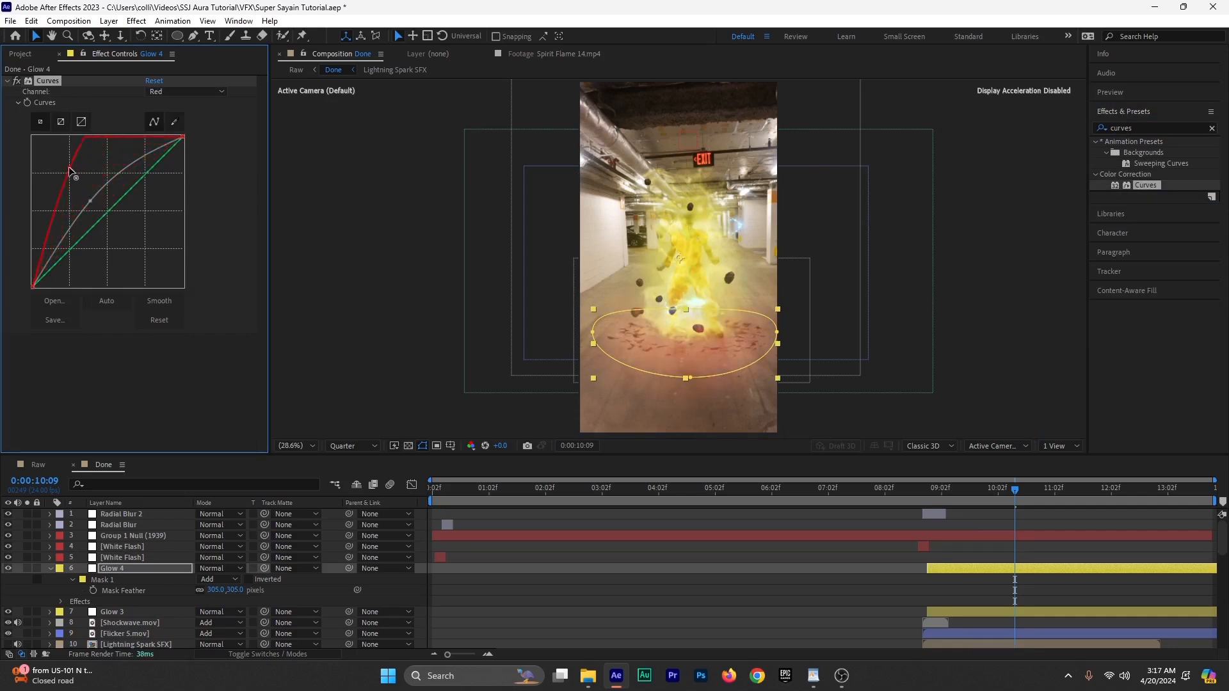
left_click(160, 94)
left_click(176, 150)
left_click_drag(106, 215, 152, 255)
left_click_drag(90, 203, 80, 186)
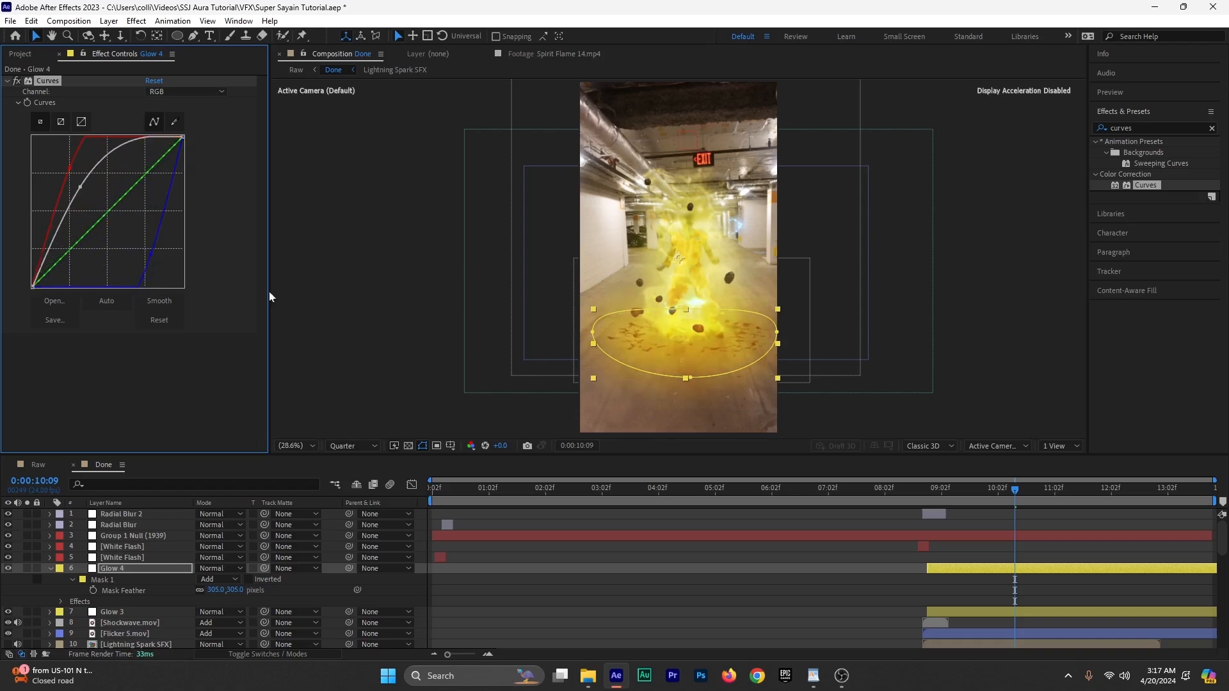
Step: Raise the bottom edge of the Glow 4 mask to fit the tint more tightly around the floor cracks
left_click_drag(682, 371, 681, 356)
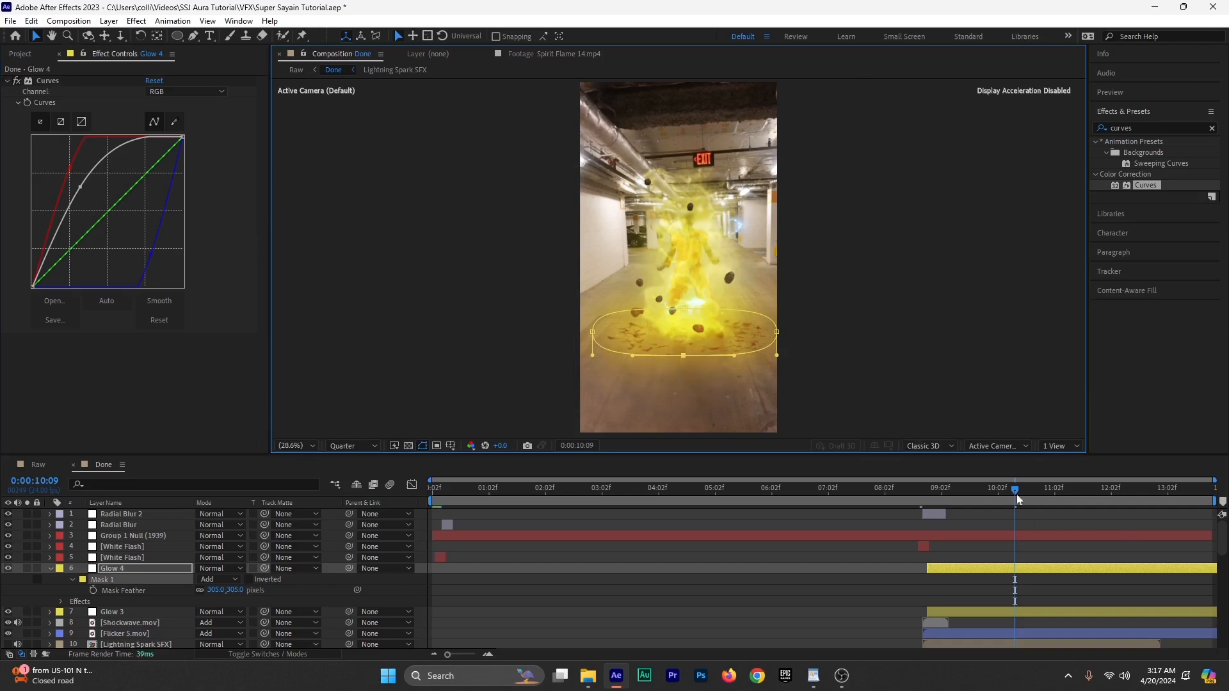
Step: Move the Glow 4 layer down the Done composition's stack to directly beneath Lightning Spark SFX
left_click_drag(1018, 496, 1183, 496)
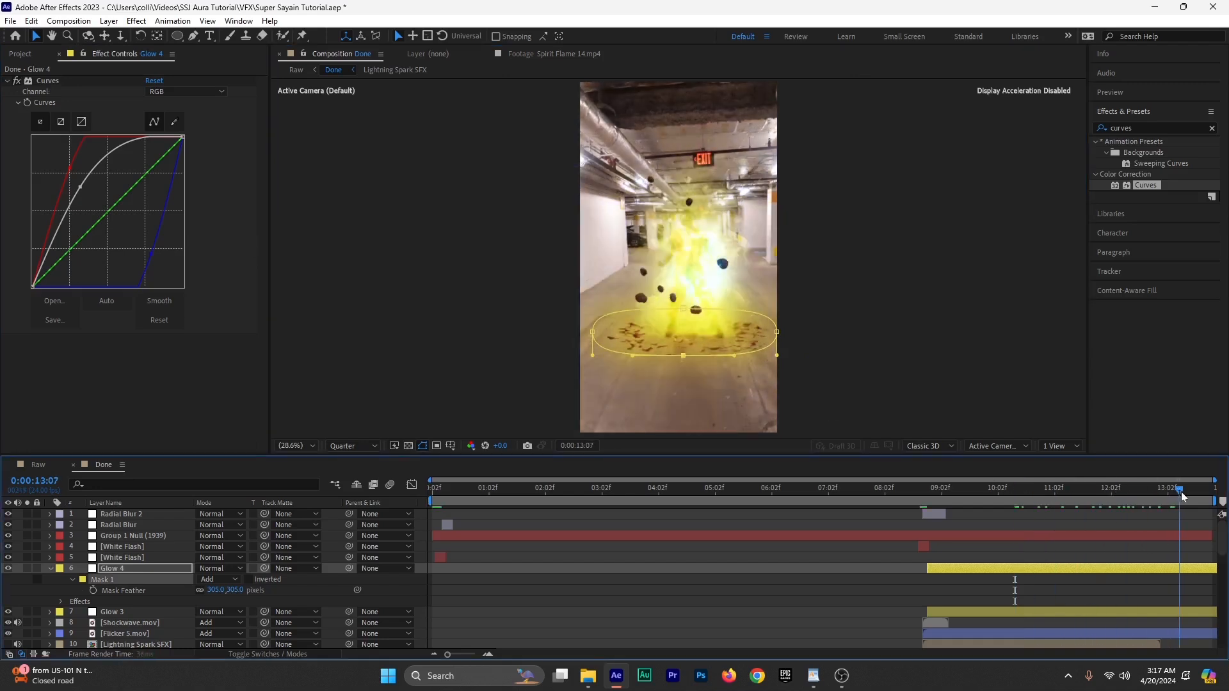
left_click(1013, 395)
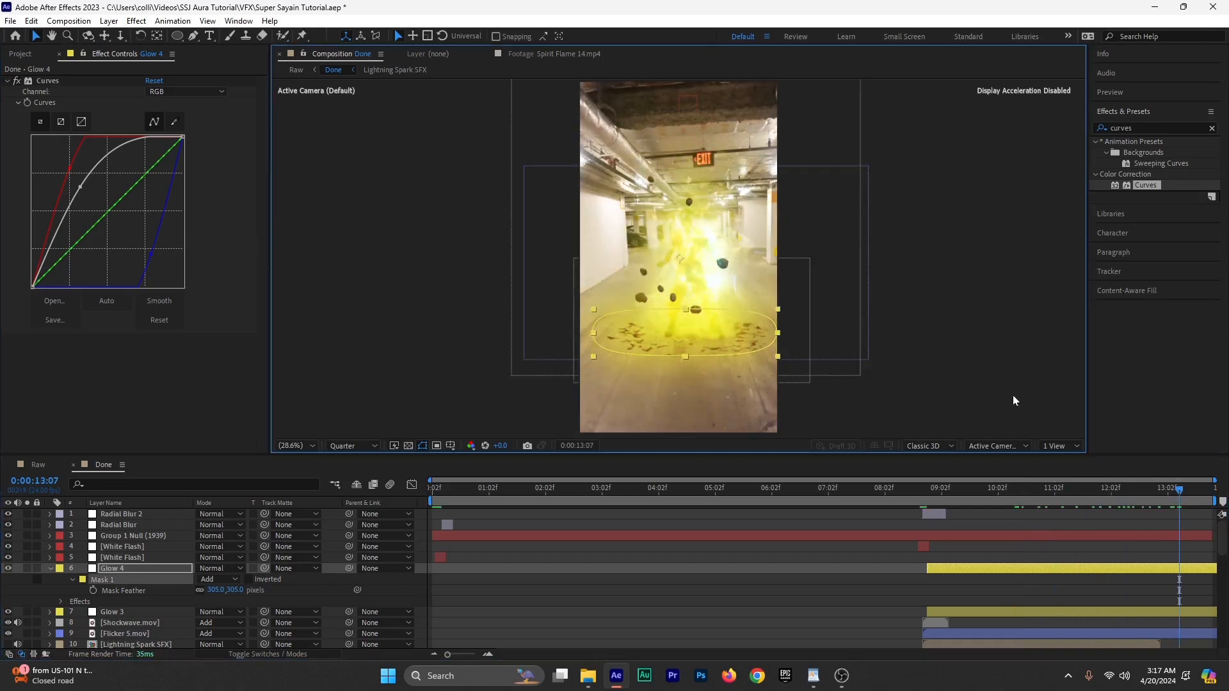
left_click(965, 497)
left_click(932, 569)
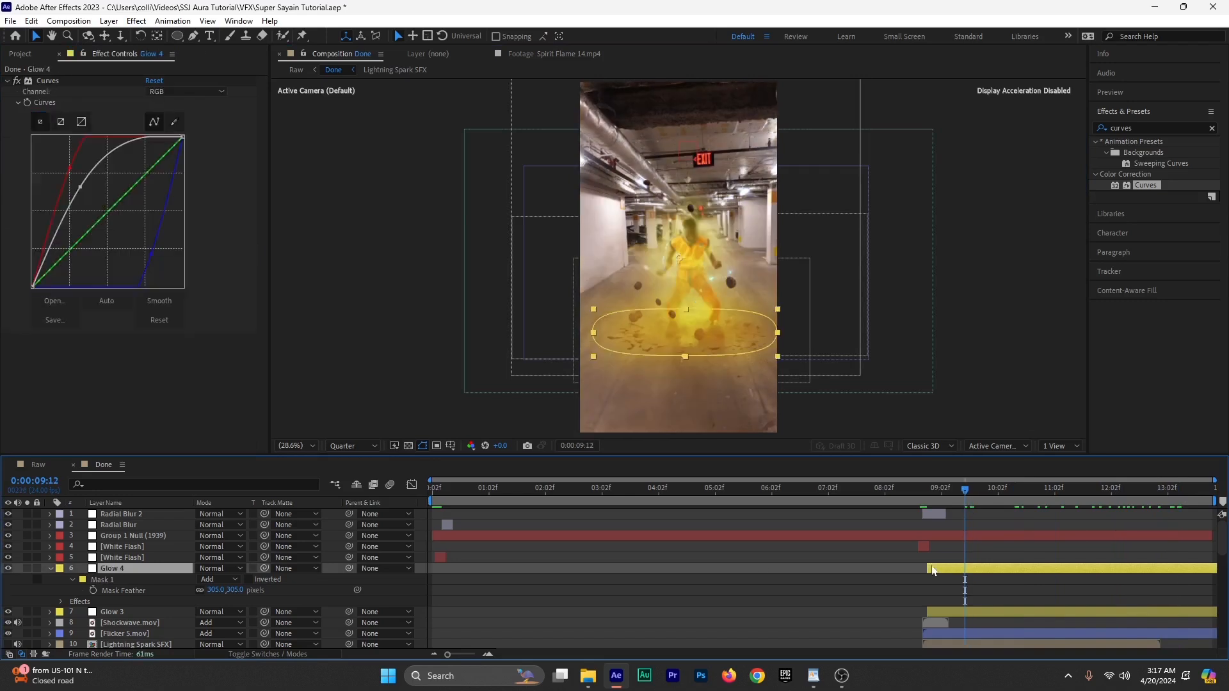
left_click(50, 569)
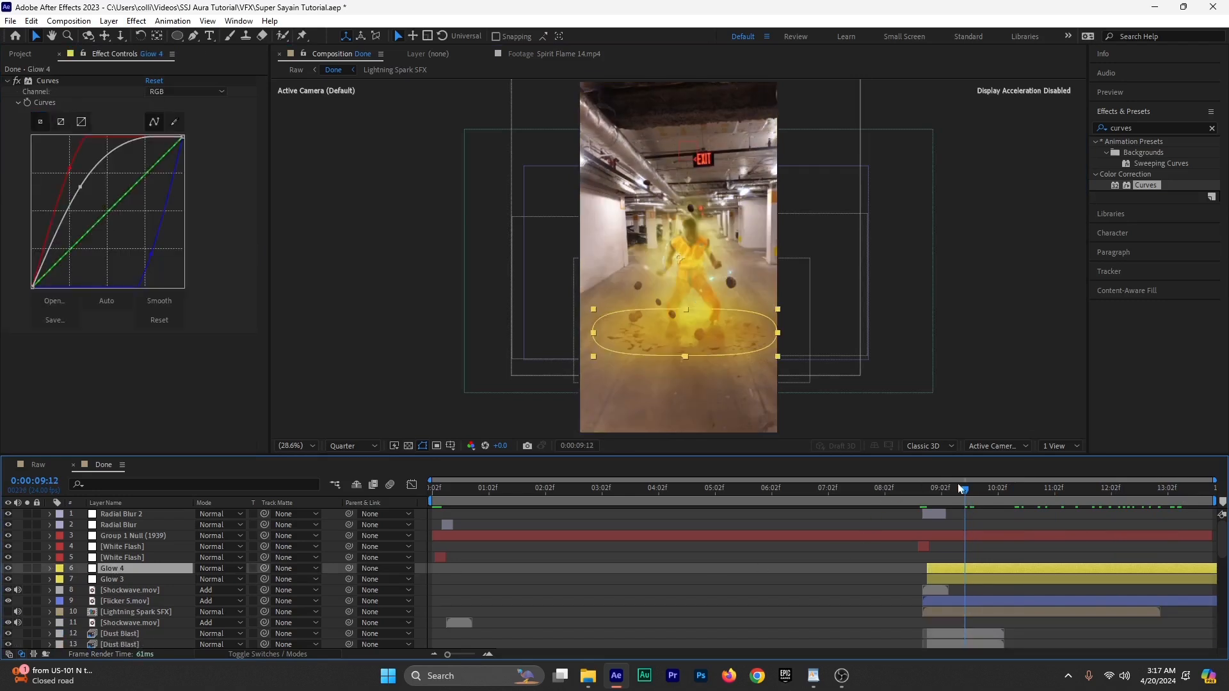
left_click_drag(114, 566, 114, 623)
scroll(115, 622, "down", 1)
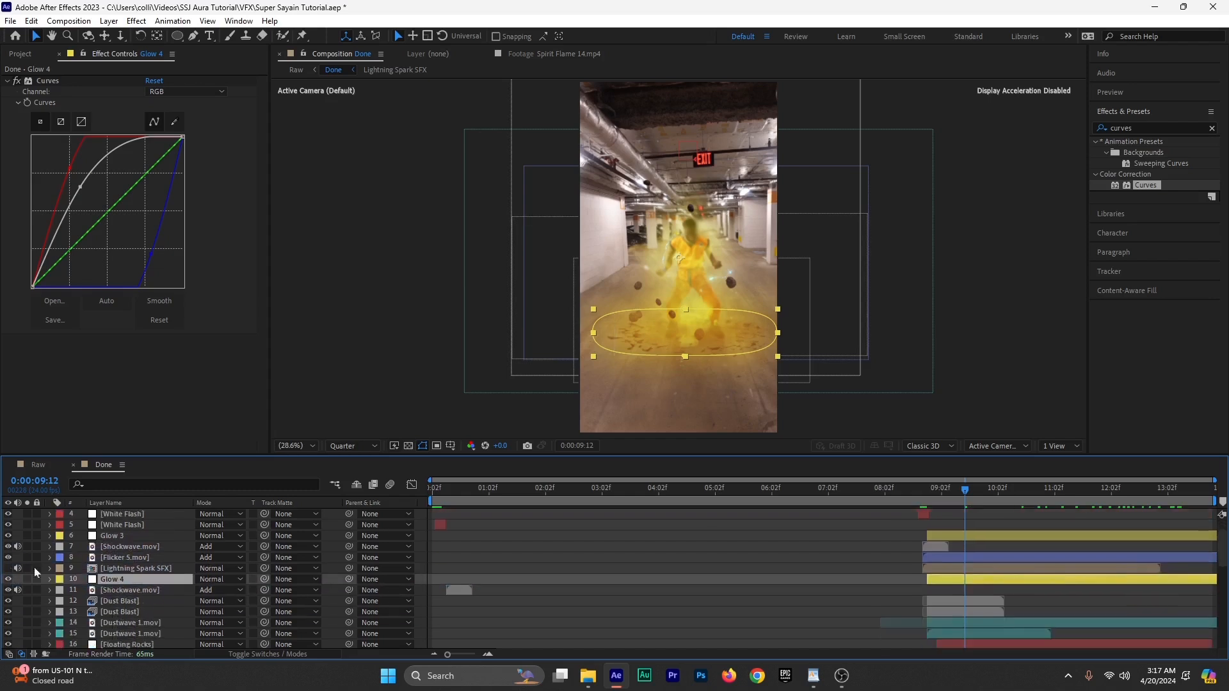
mouse_move(110, 579)
left_mouse_down()
mouse_move(114, 547)
mouse_move(116, 591)
left_mouse_up()
Step: Keyframe Glow 4's opacity to fade in from its start at 0:00:08:20, reaching 64% at 0:00:09:06
left_click_drag(1000, 492, 927, 539)
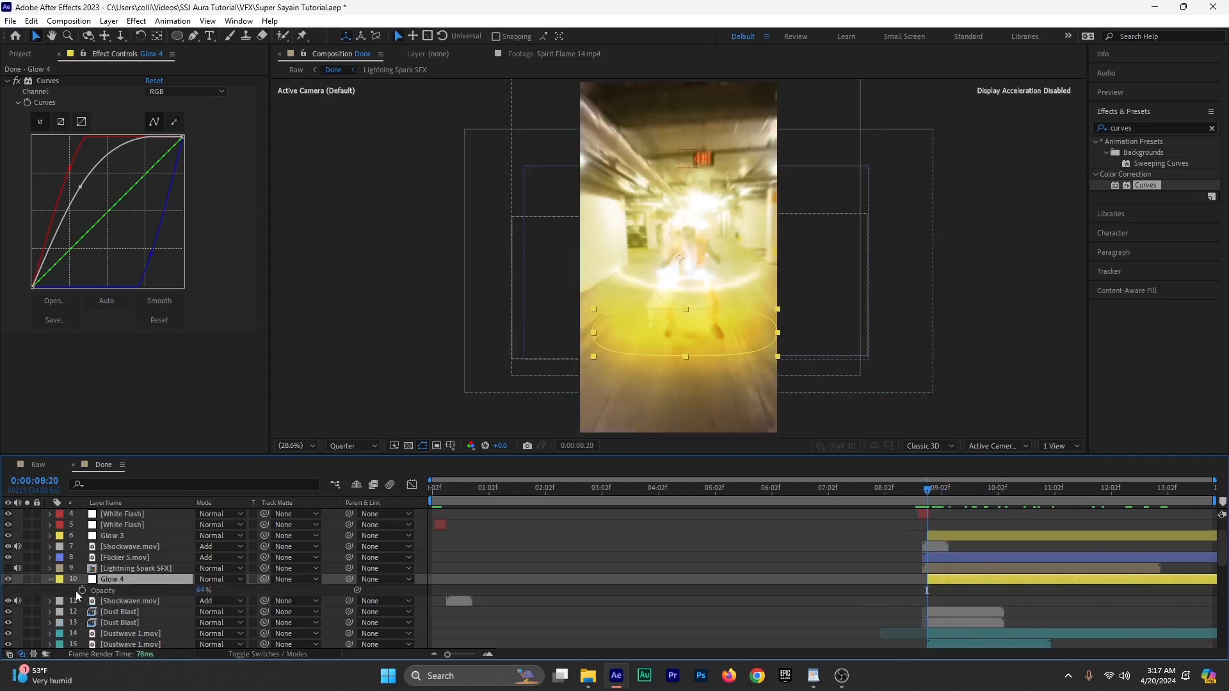
key("t")
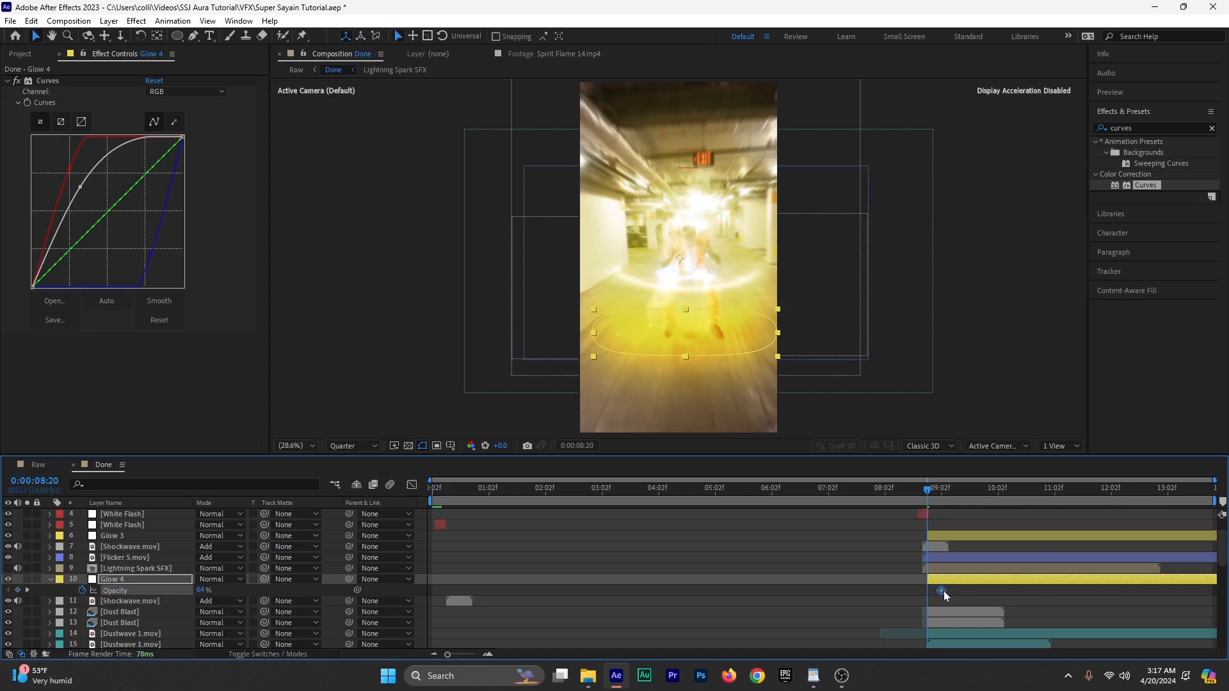
left_click_drag(944, 590, 952, 590)
key("t")
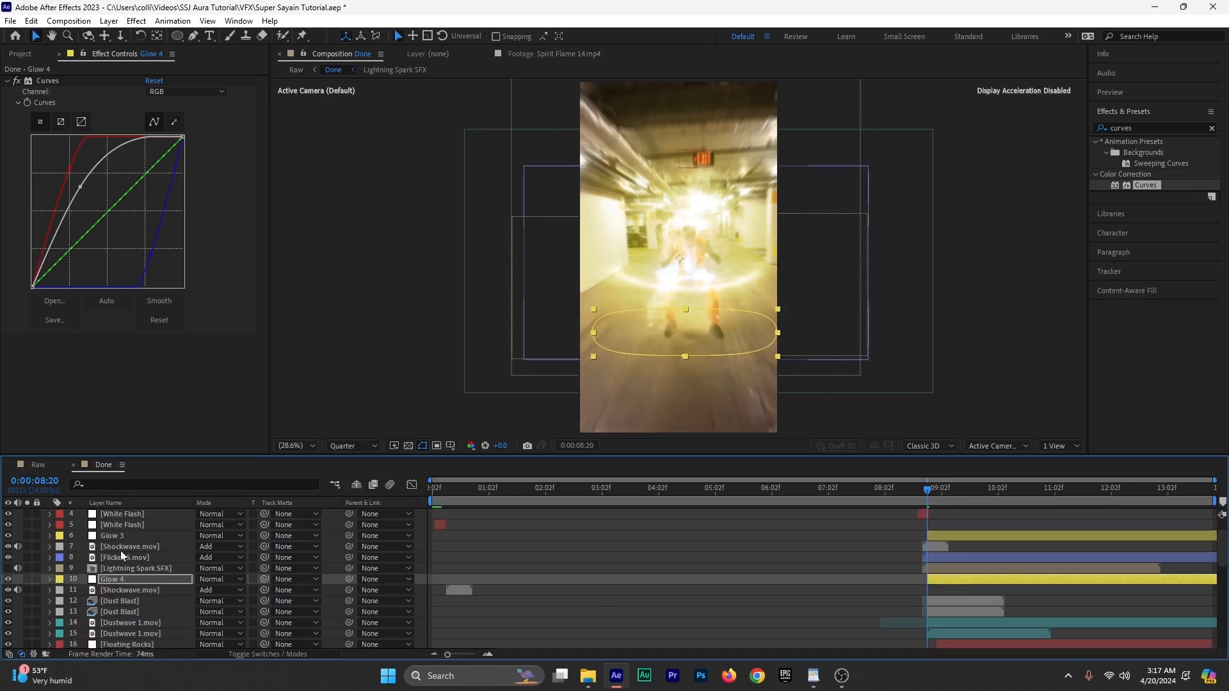
Step: Shift all Glow 3 opacity keyframes three frames forward and add a 0% opacity keyframe at 0:00:08:20
left_click(121, 537)
key("t")
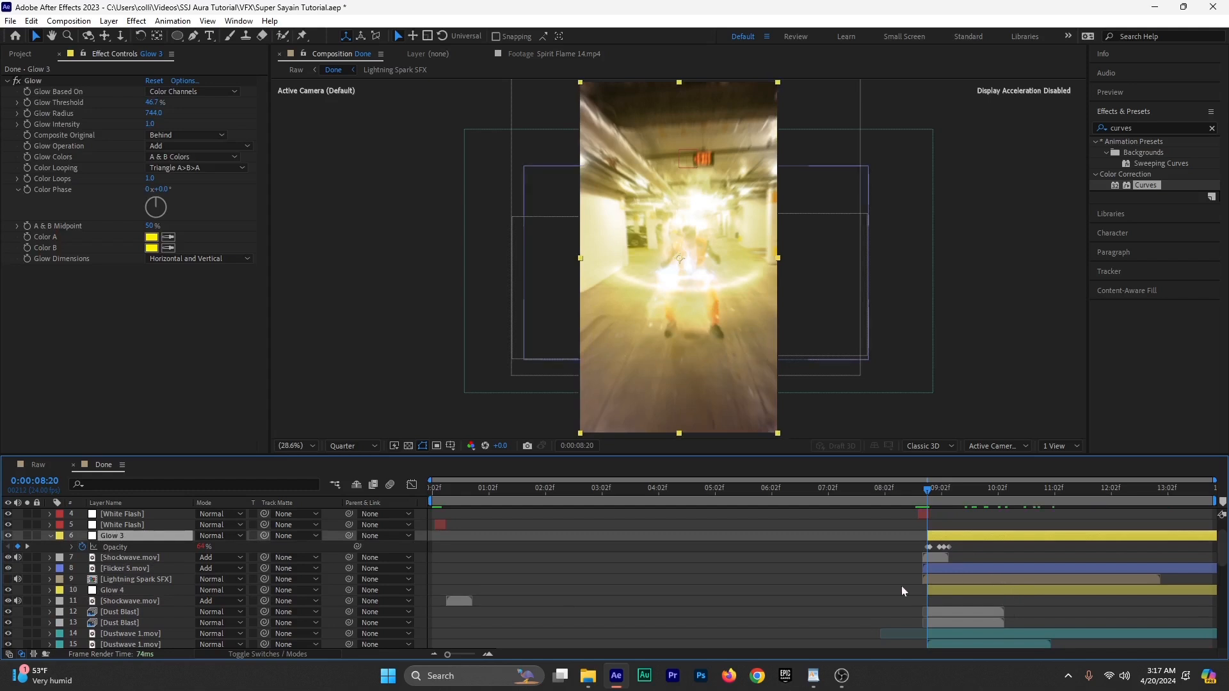
left_click(472, 655)
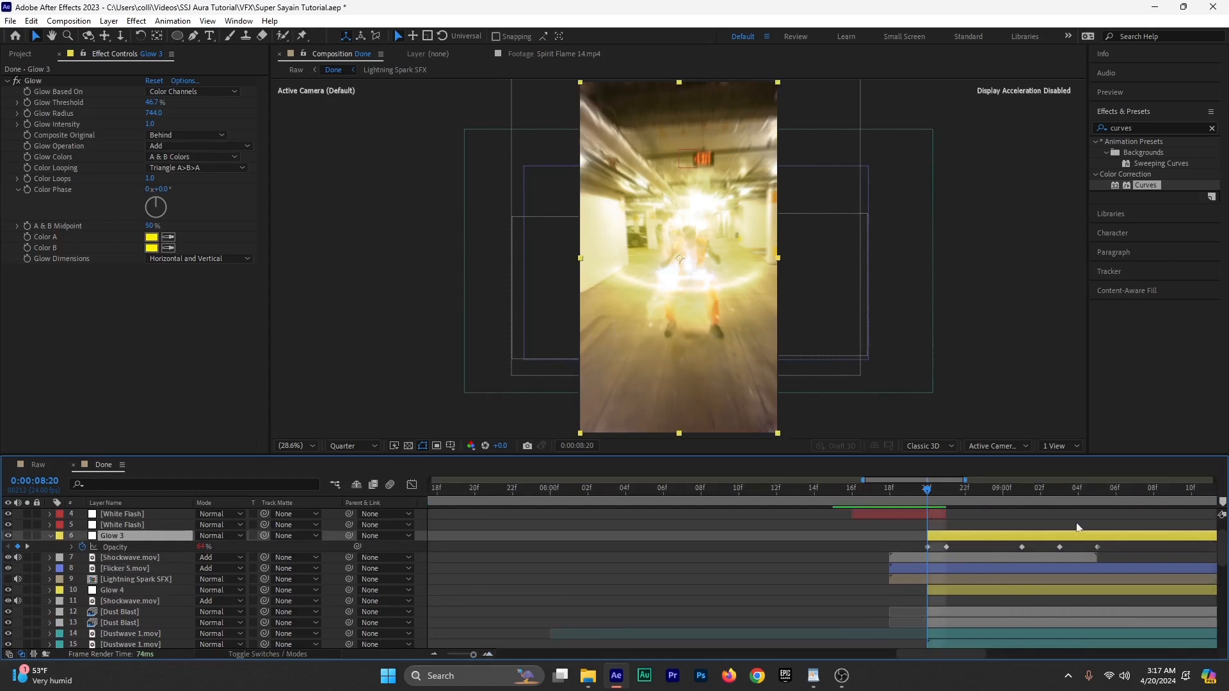
left_click_drag(904, 551, 1159, 547)
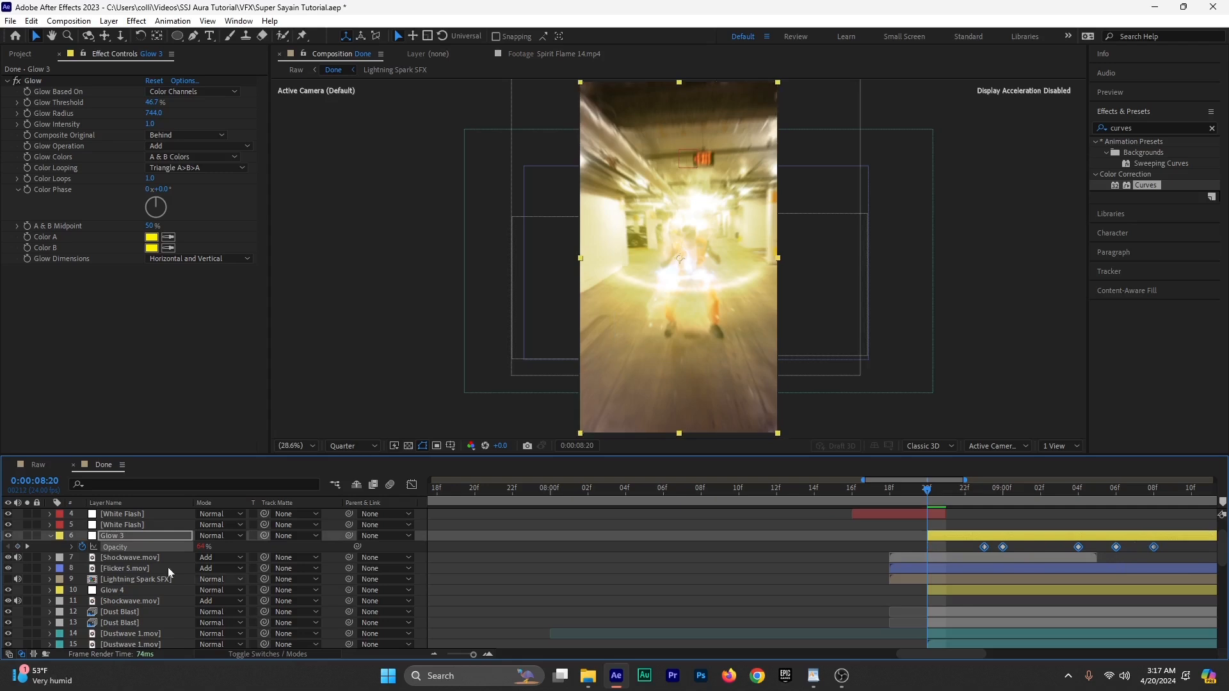
left_click(200, 547)
type("0")
key("Return")
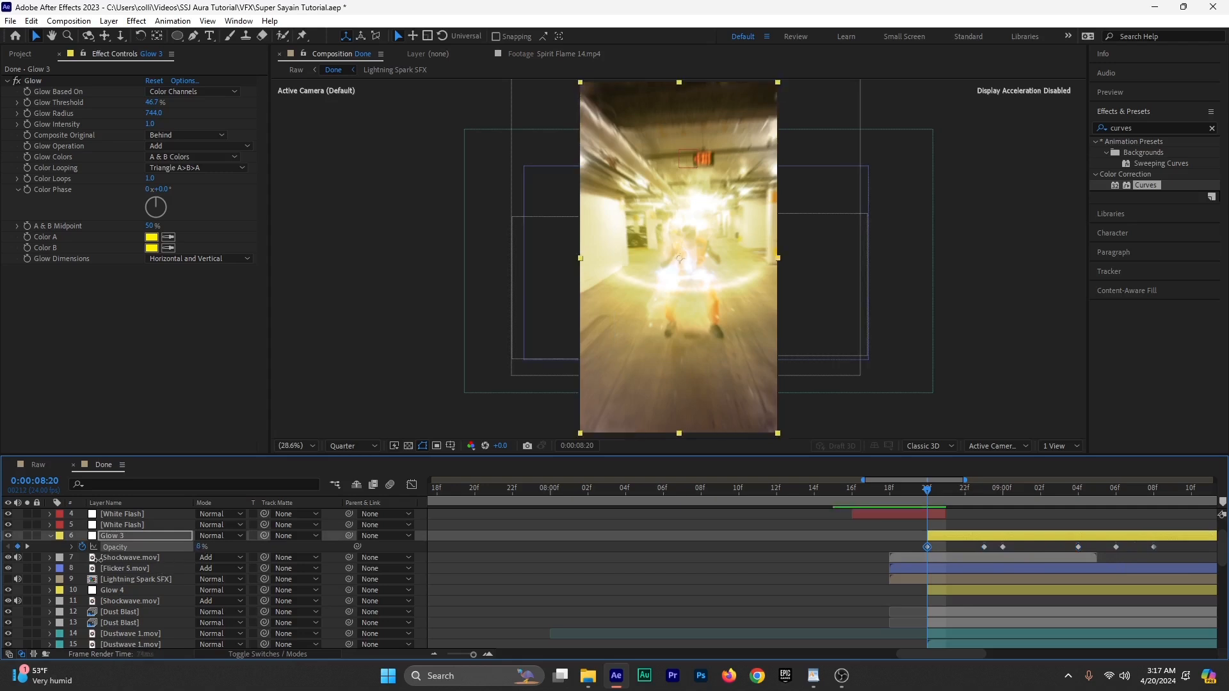
left_click(252, 550)
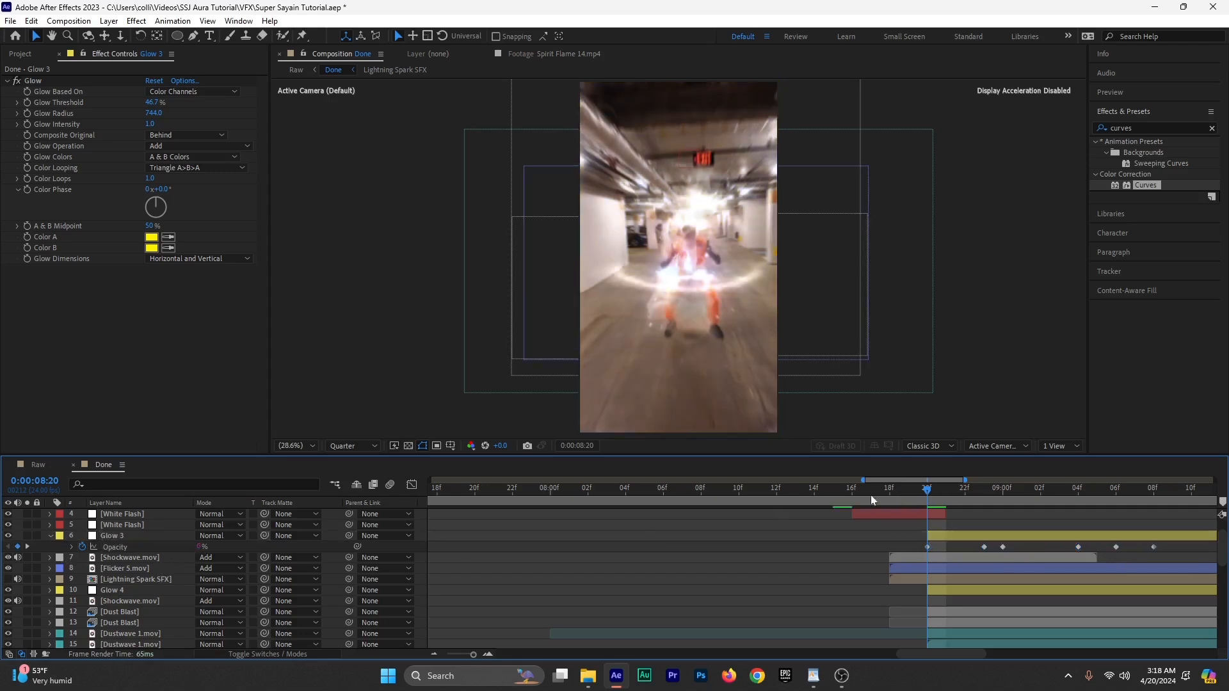
Step: Lower Glow 4's opacity keyframe at 0:00:09:06 to 32% to soften the floor tint, and save the project
left_click_drag(870, 494, 833, 494)
left_click(433, 653)
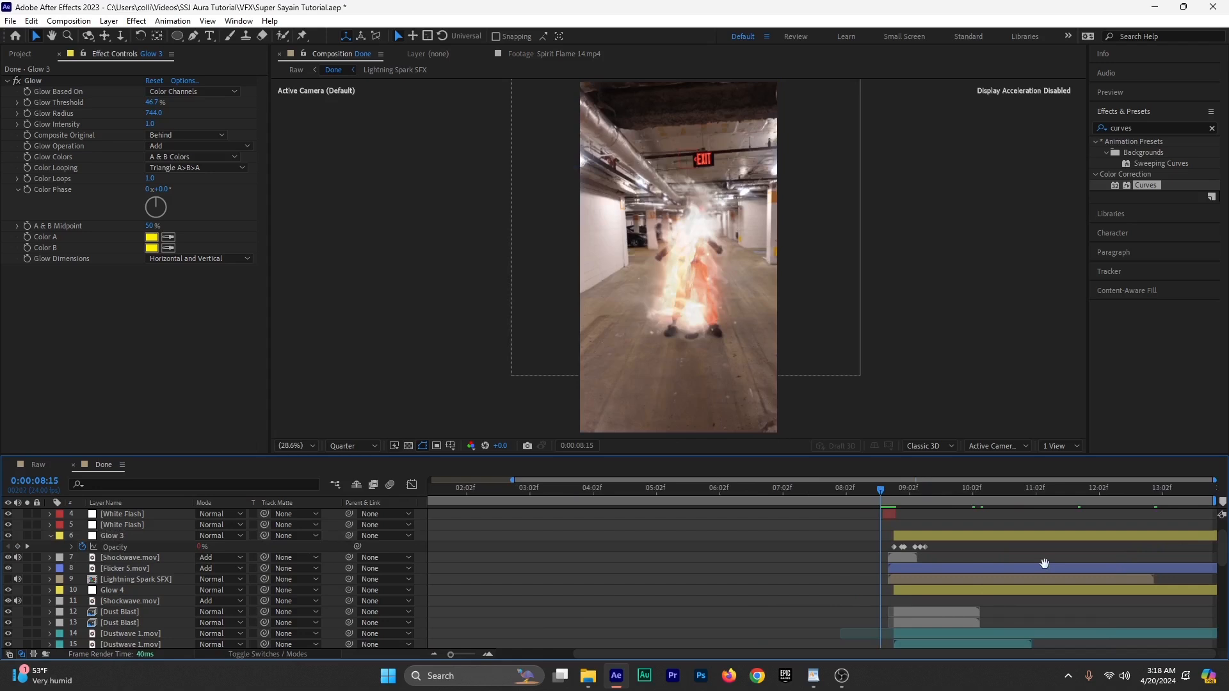
key("space")
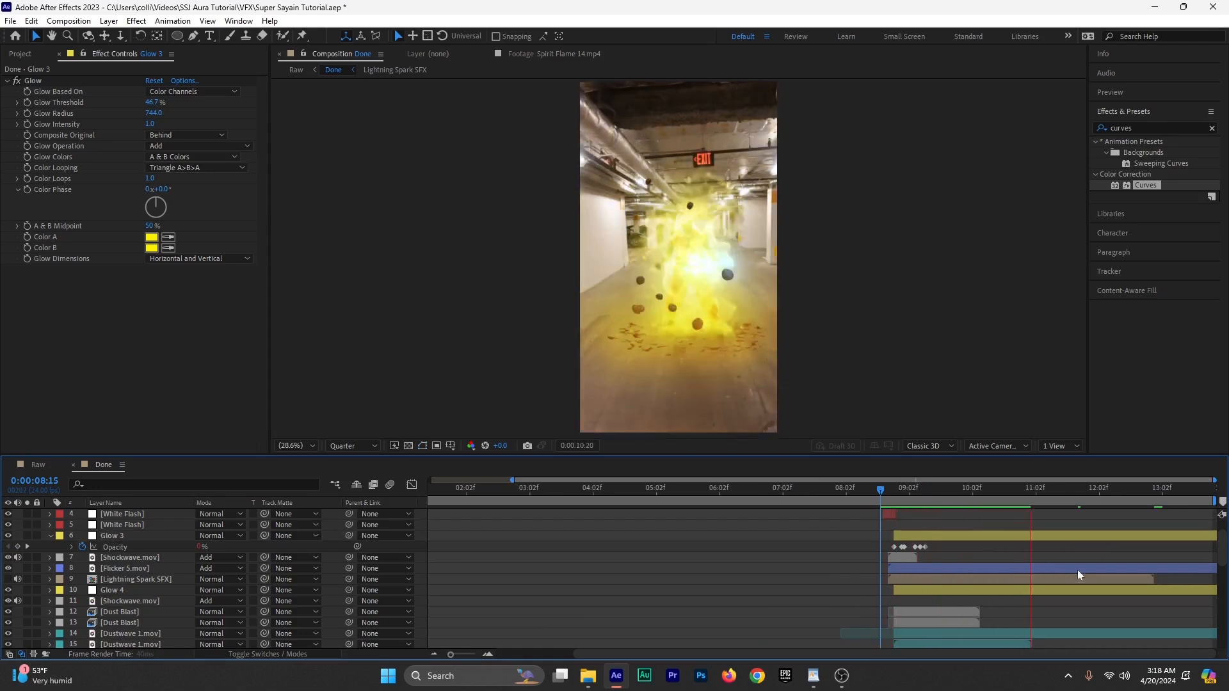
left_click_drag(985, 502, 1024, 502)
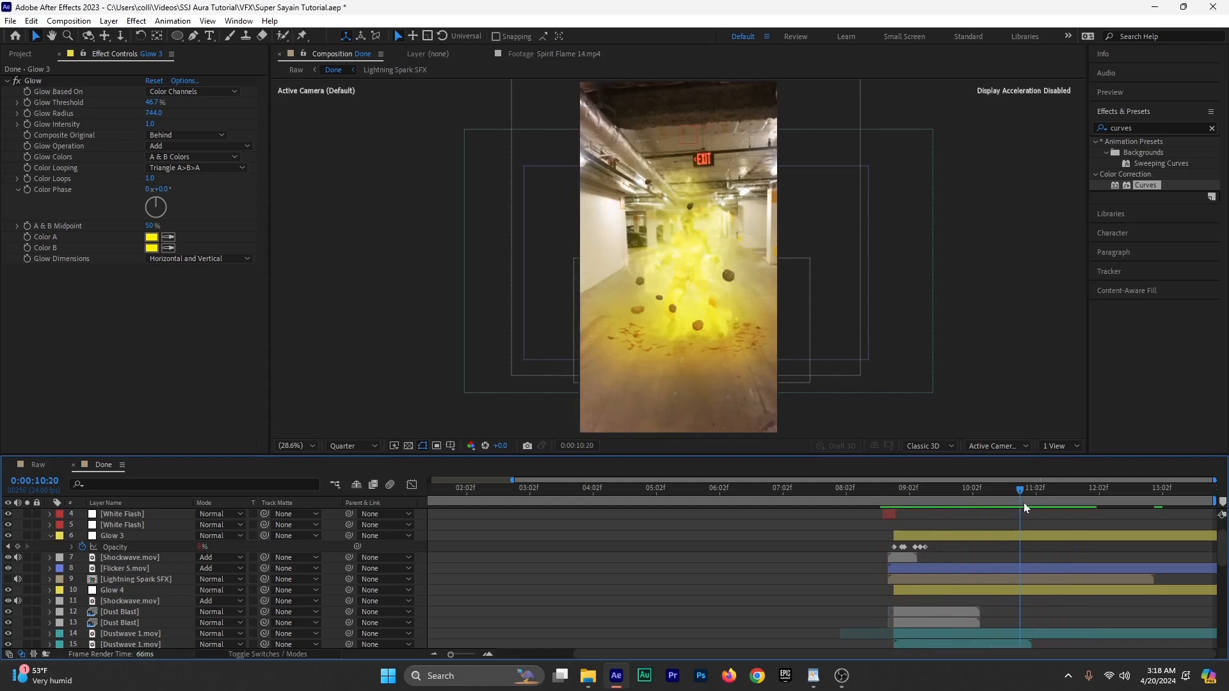
left_click(1000, 589)
key("t")
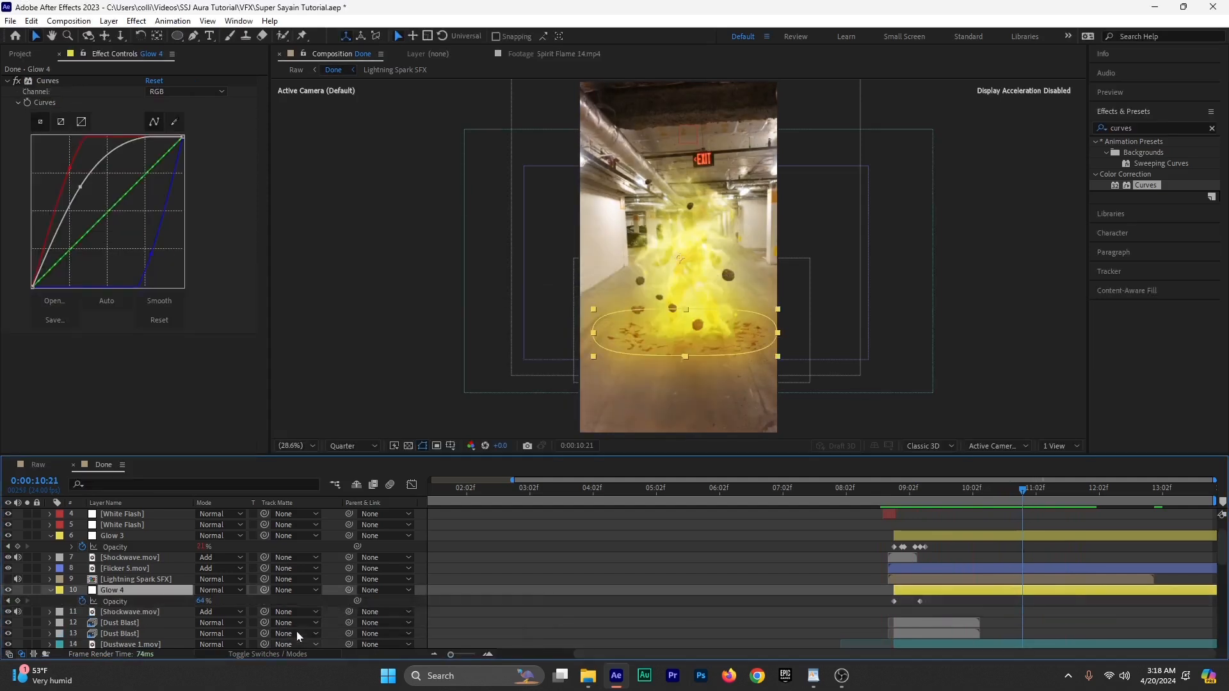
left_click(920, 501)
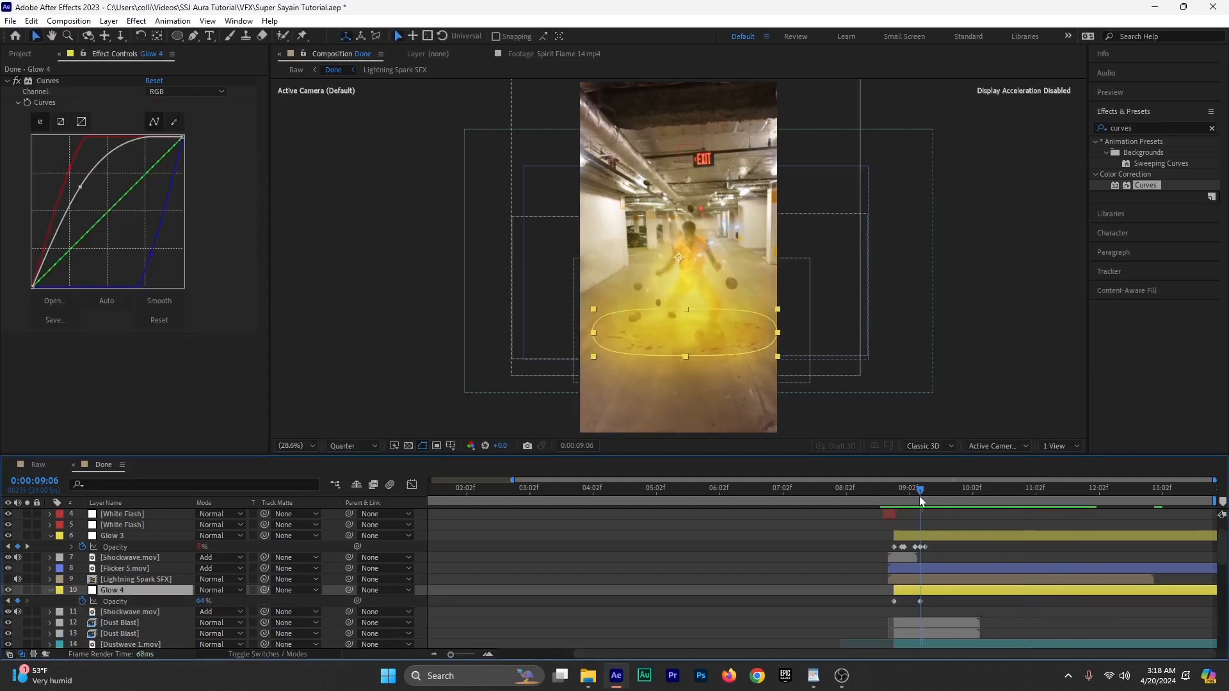
left_click_drag(202, 601, 178, 605)
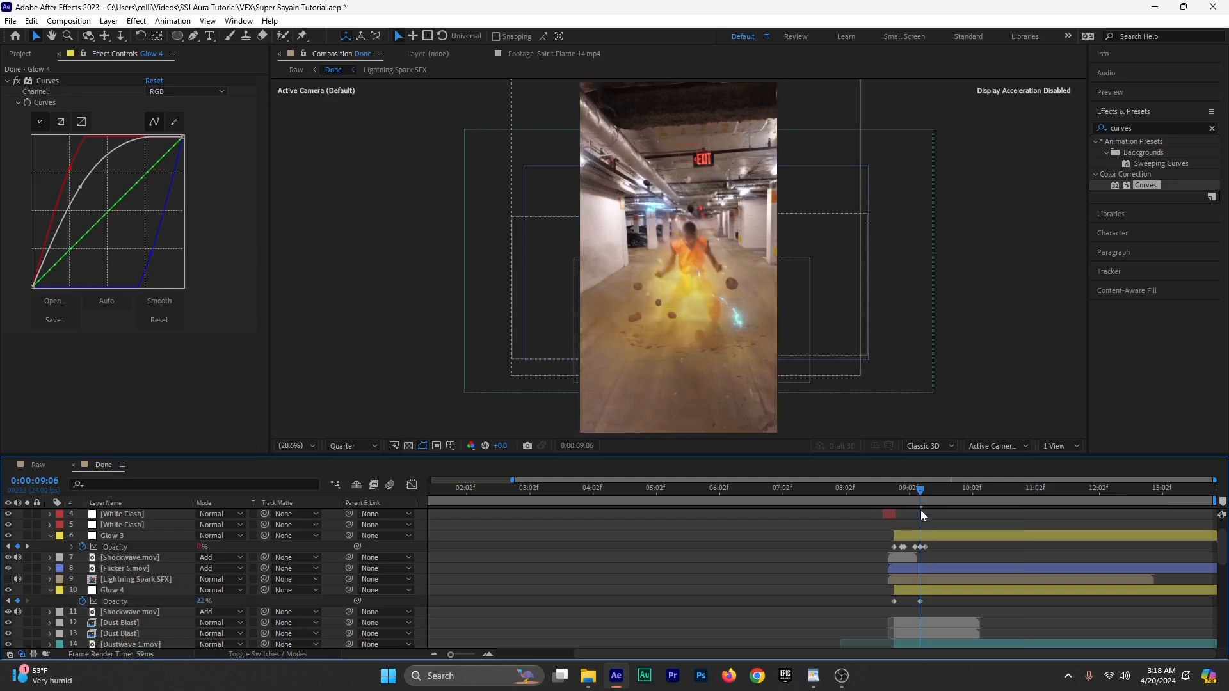
left_click_drag(922, 503, 1156, 505)
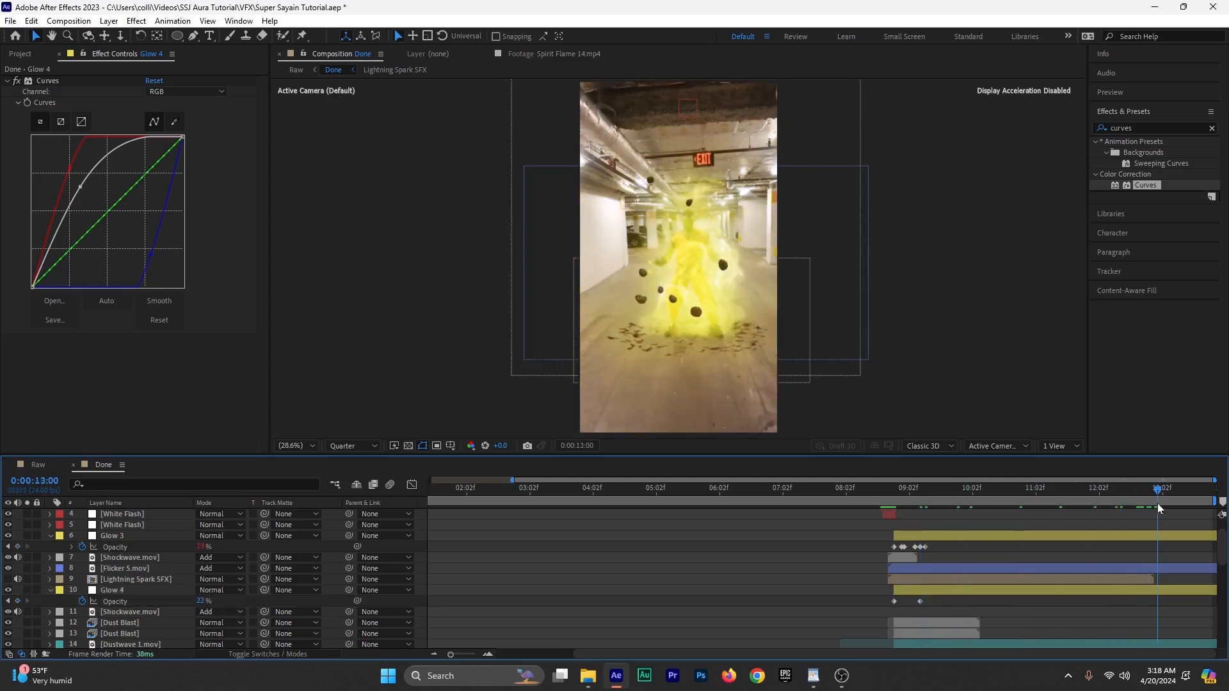
key("ctrl+s")
Step: Review the combined power-up effects in the Raw composition, from before the burst through the full yellow aura
left_click(30, 466)
left_click_drag(657, 506, 840, 542)
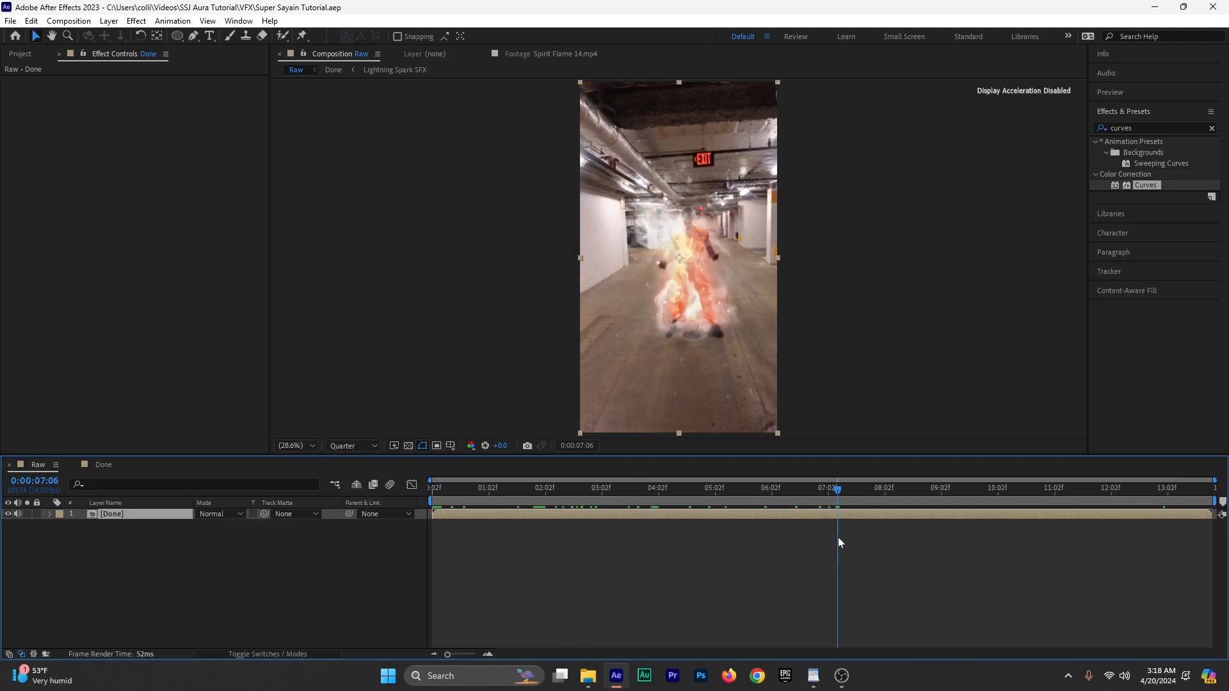
left_click_drag(856, 491, 1004, 570)
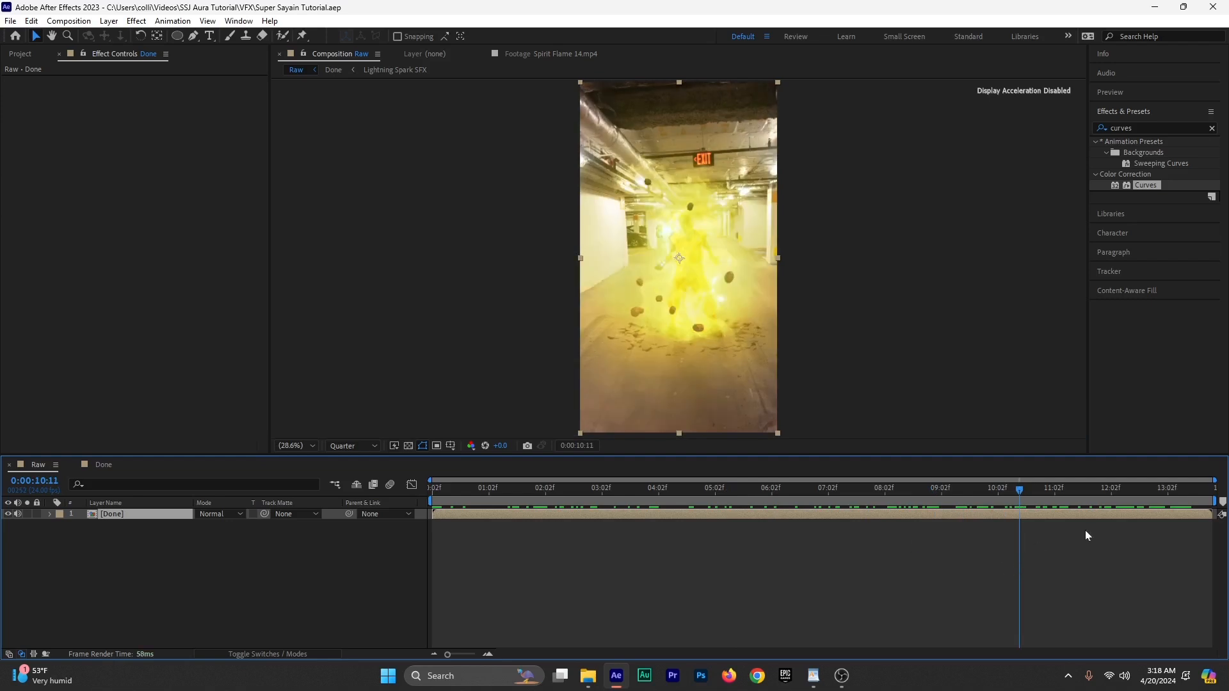
left_click_drag(1020, 502, 878, 562)
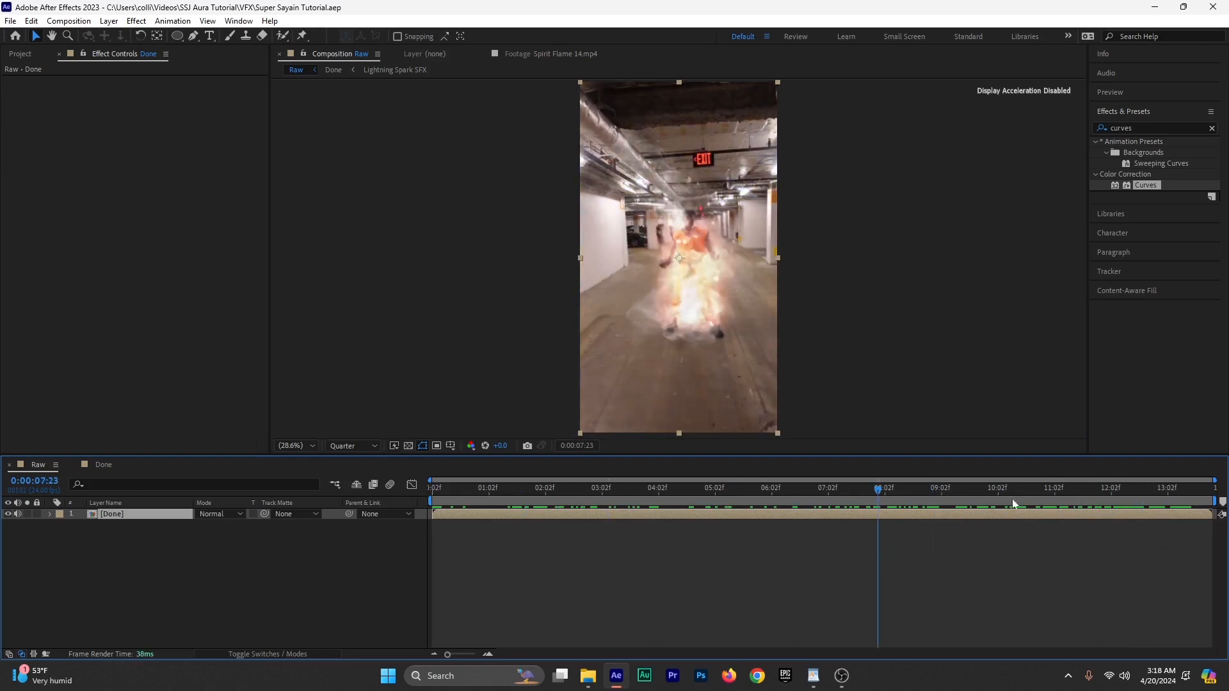